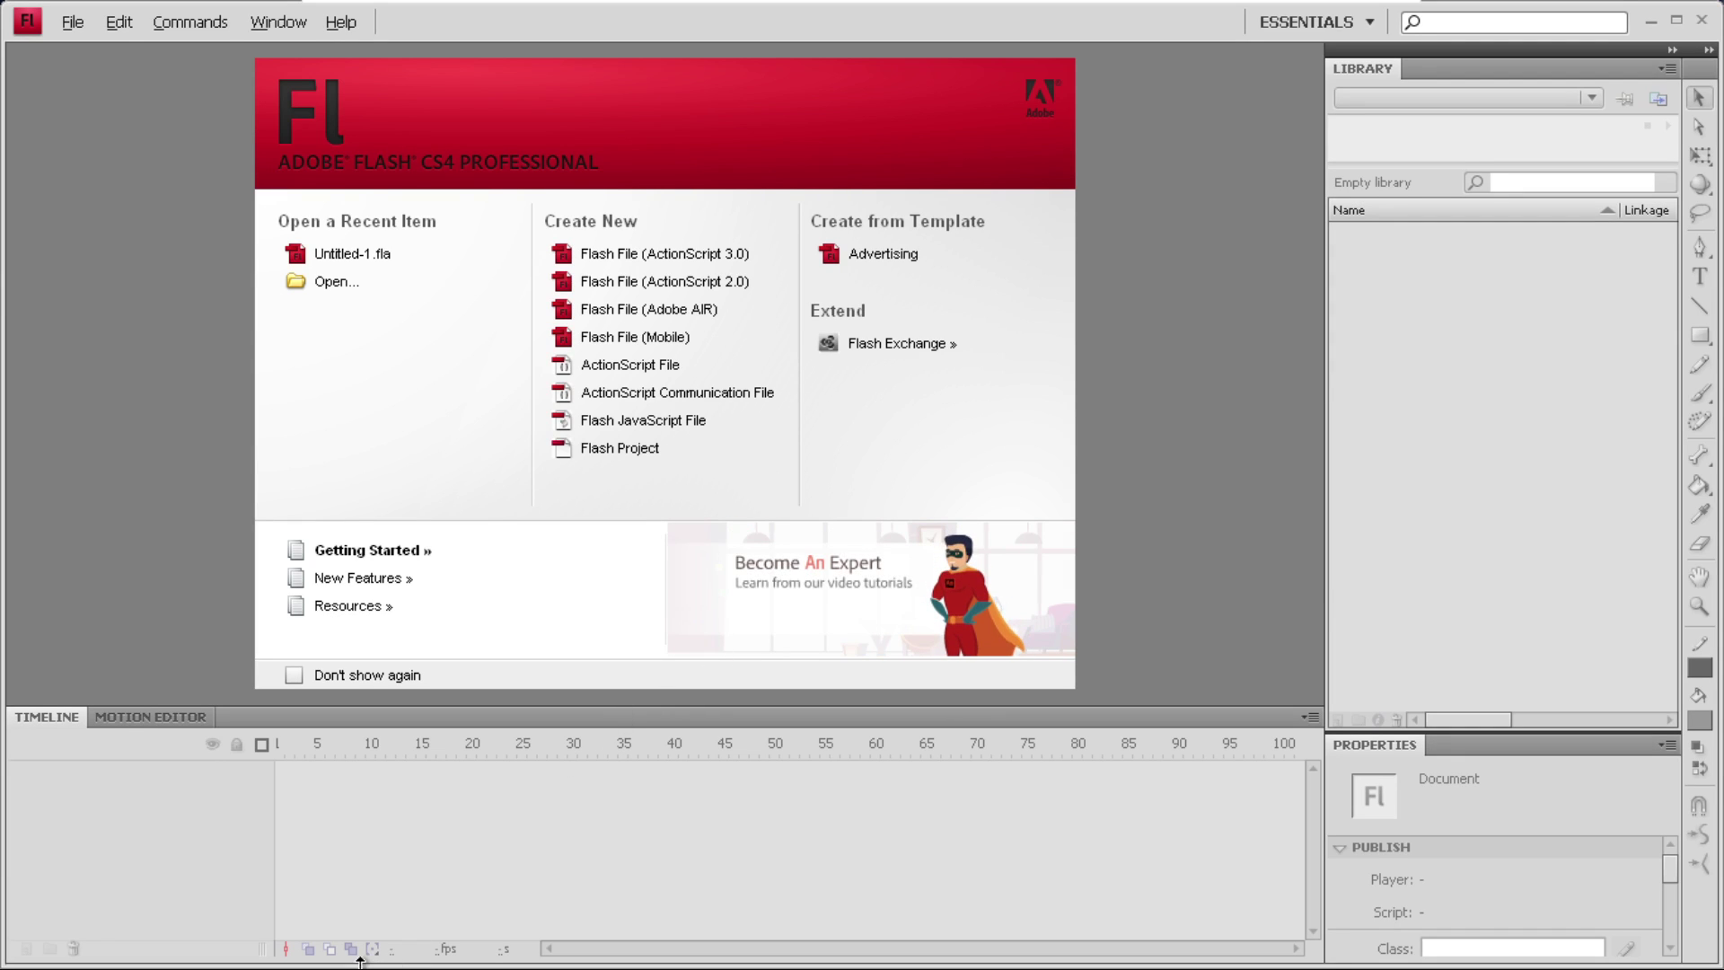
# - Open the 'vmware-host' network drive (Z:) from My Computer, look inside its Shared folder and return to the drive's root
pyautogui.moveTo(381, 956)
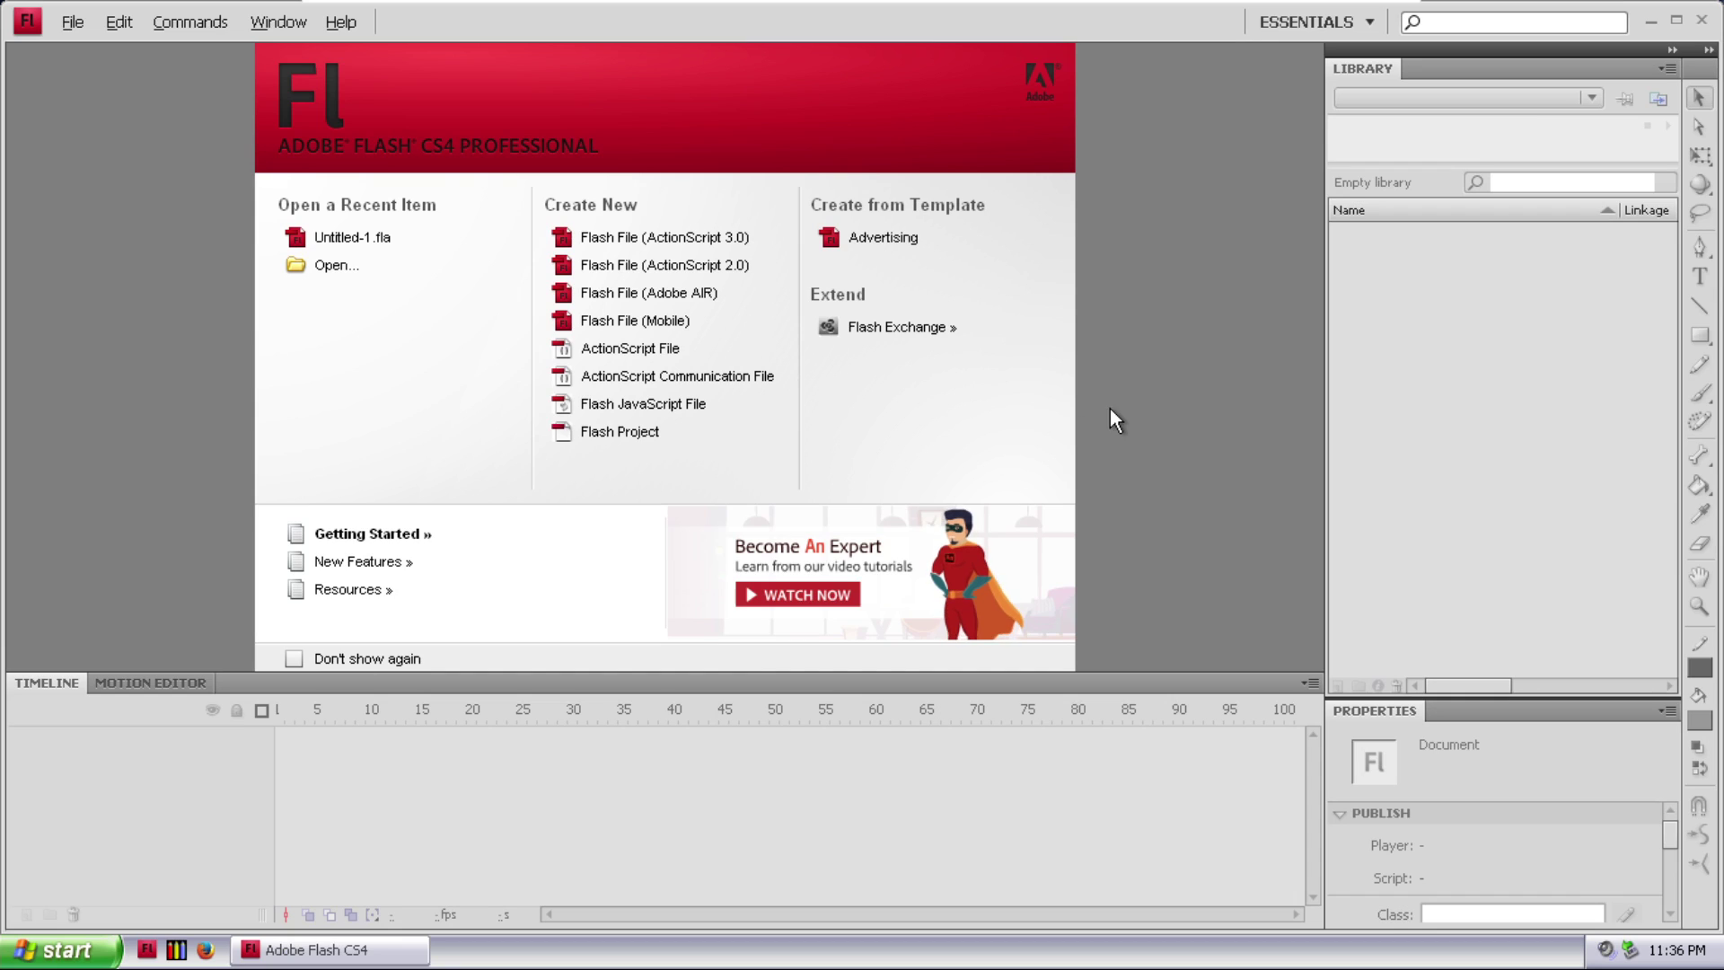
pyautogui.click(1678, 24)
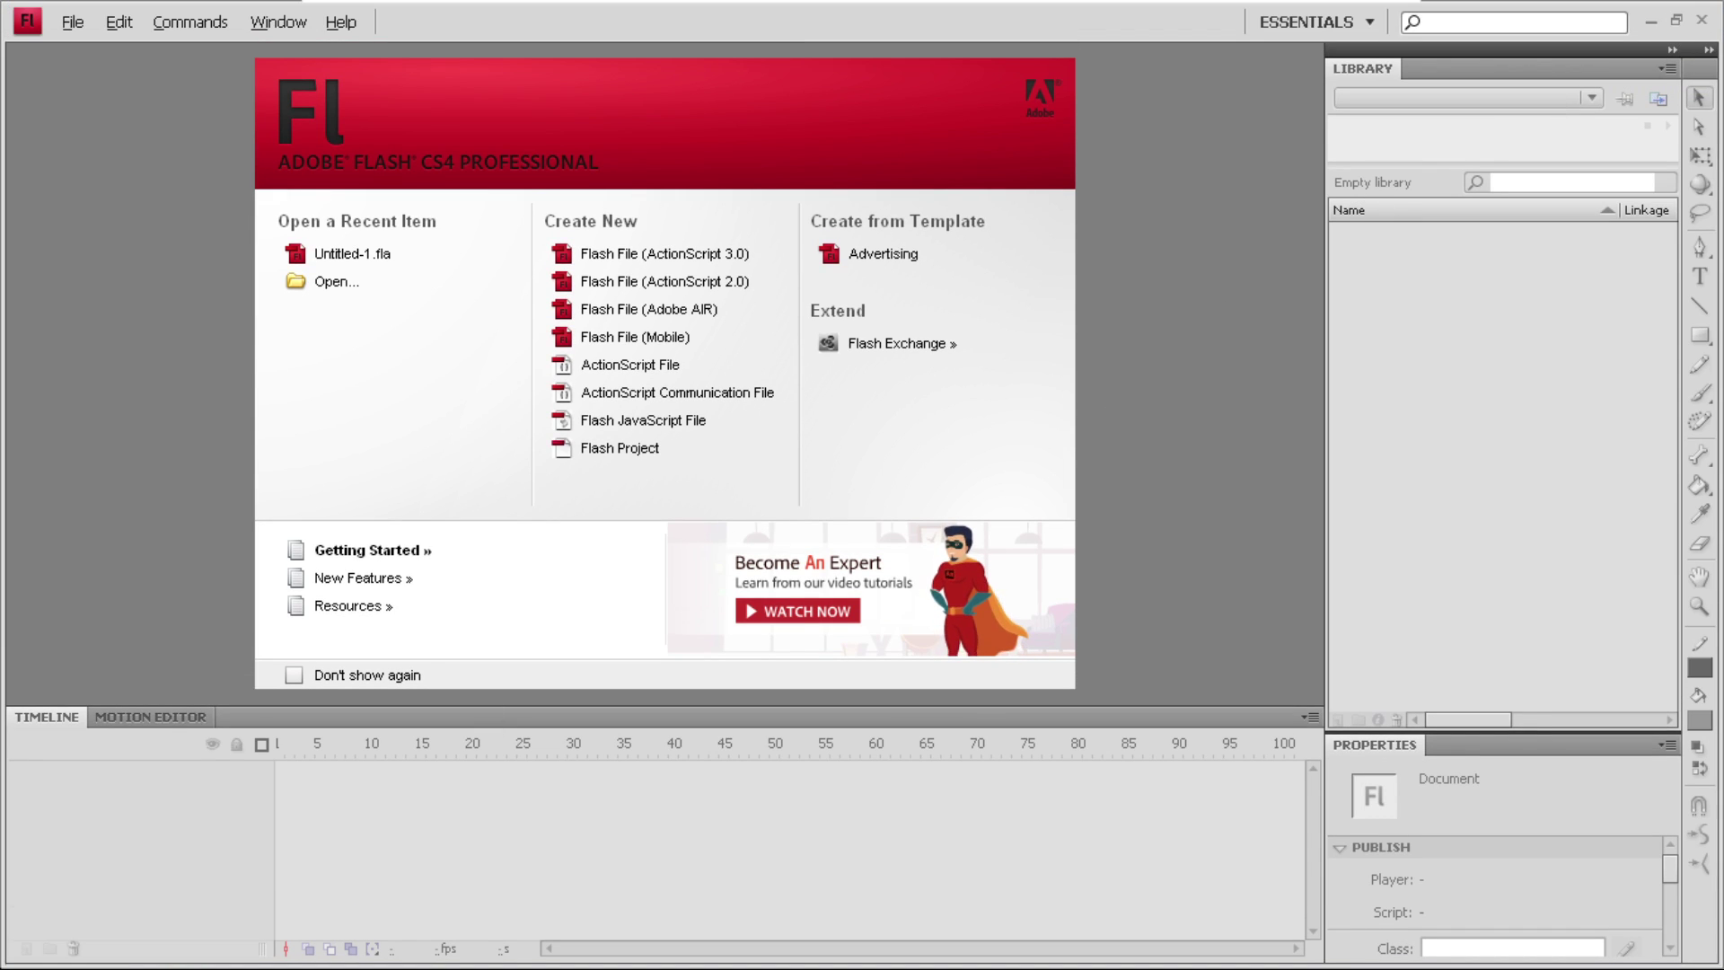
pyautogui.press('super')
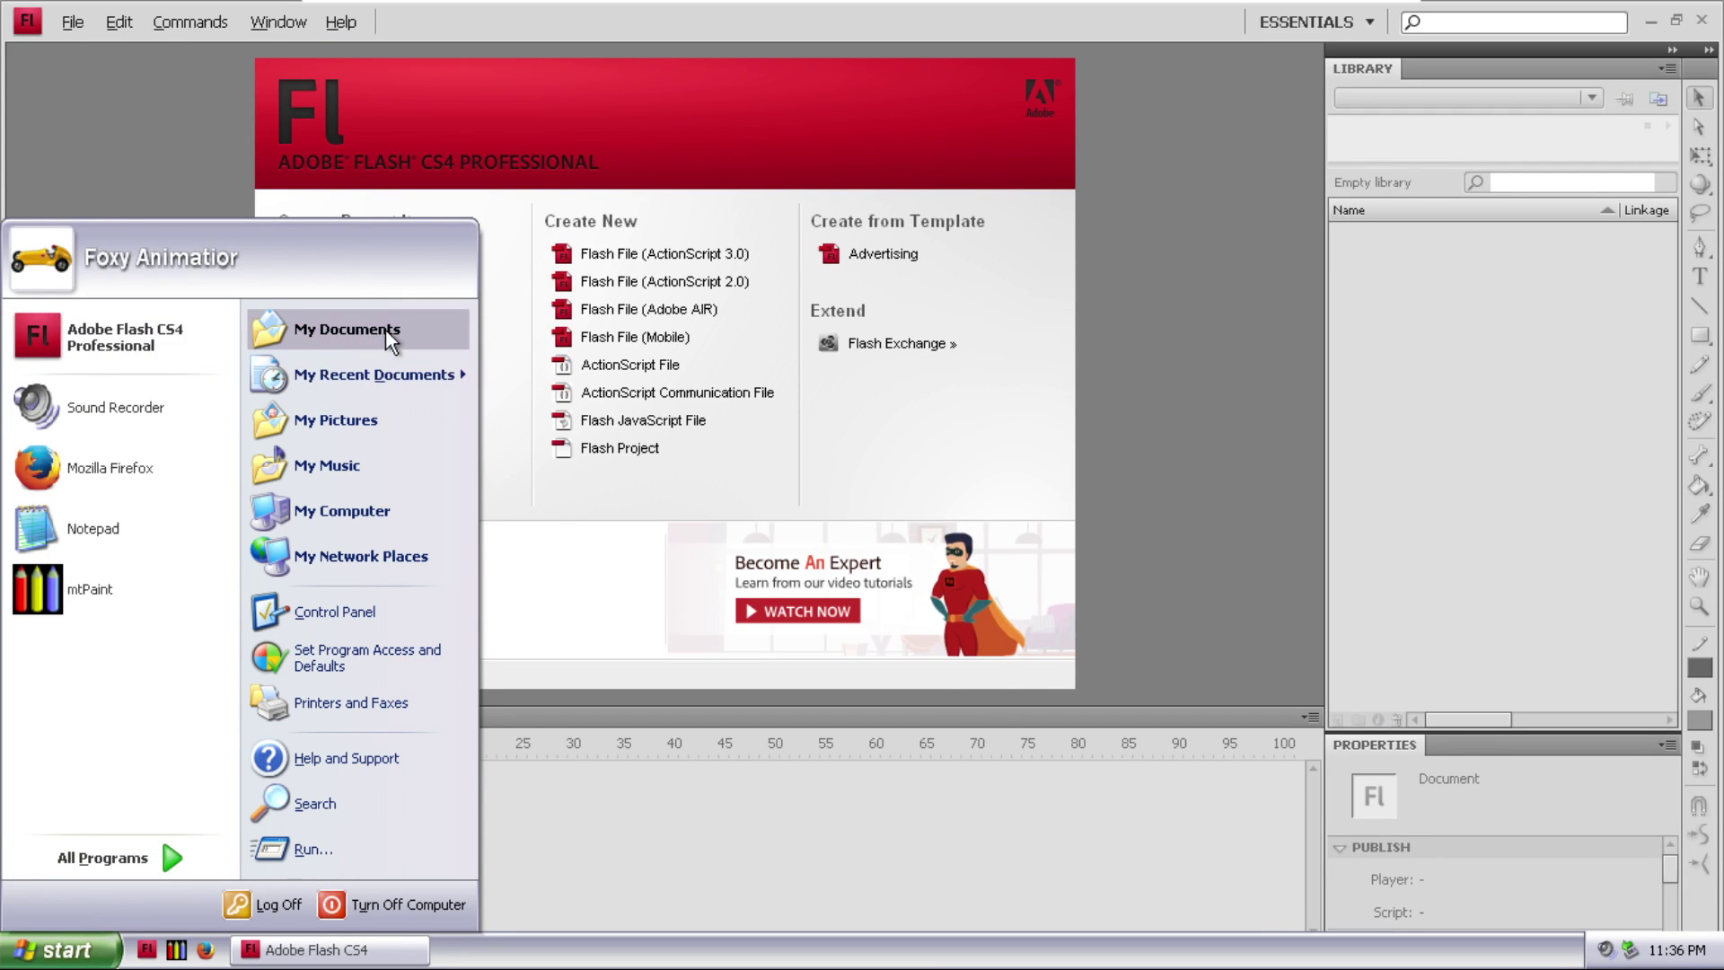
pyautogui.click(369, 509)
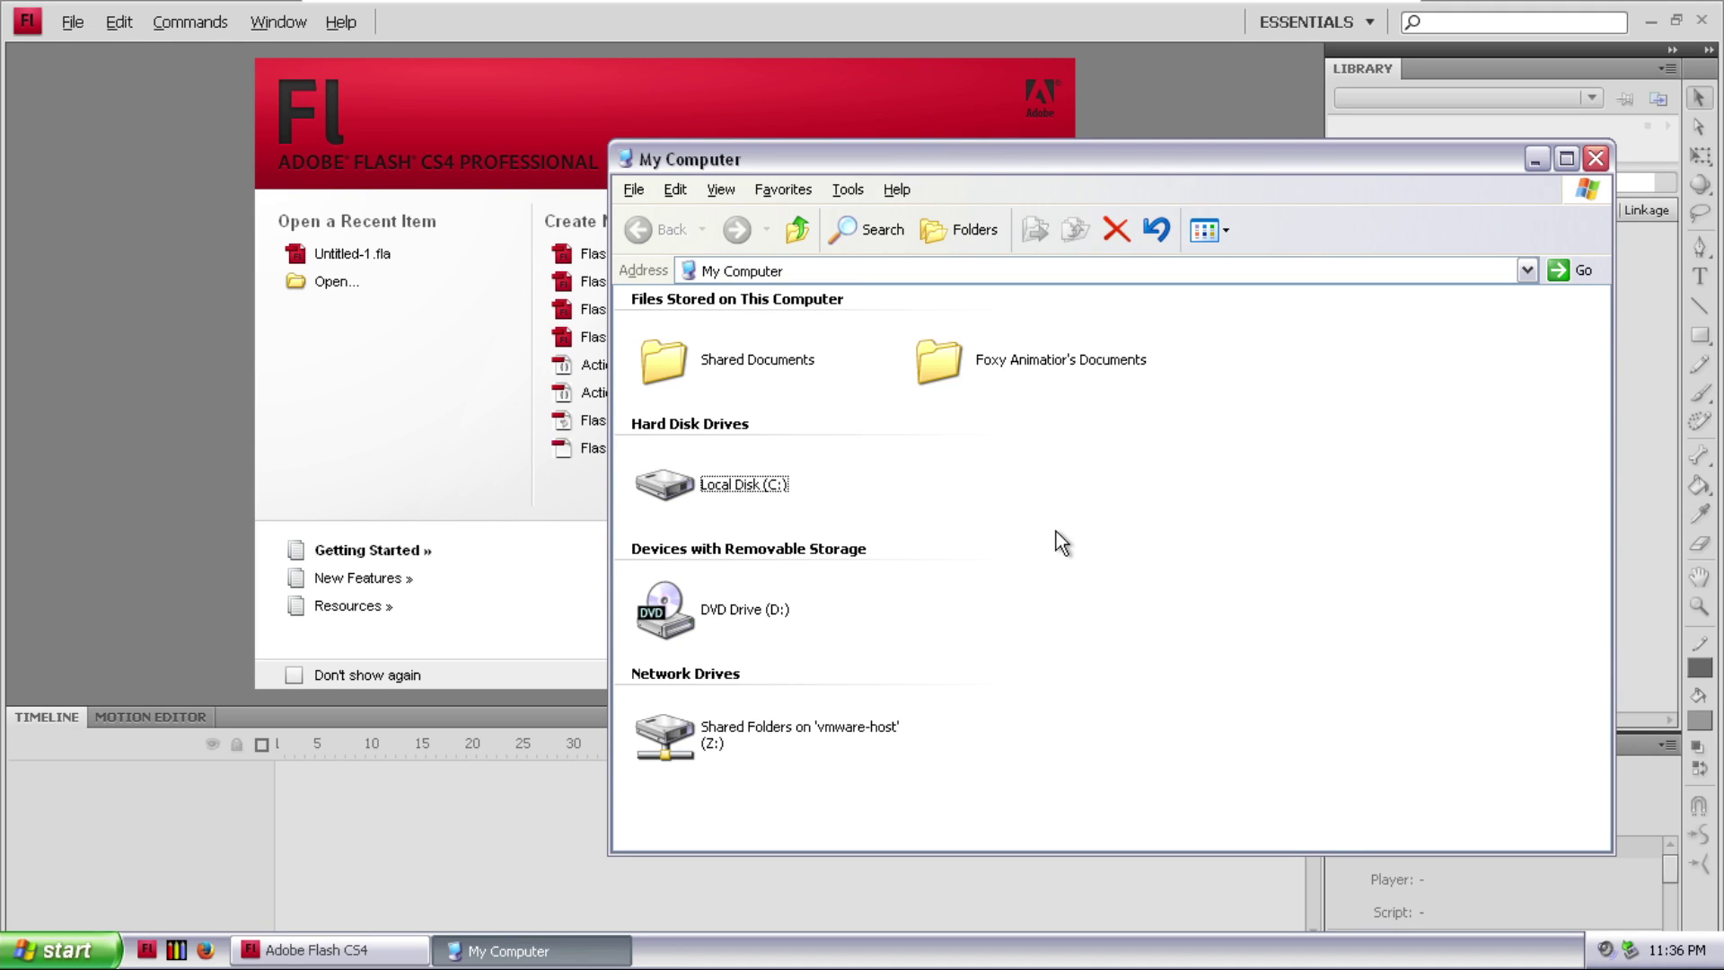
pyautogui.doubleClick(810, 725)
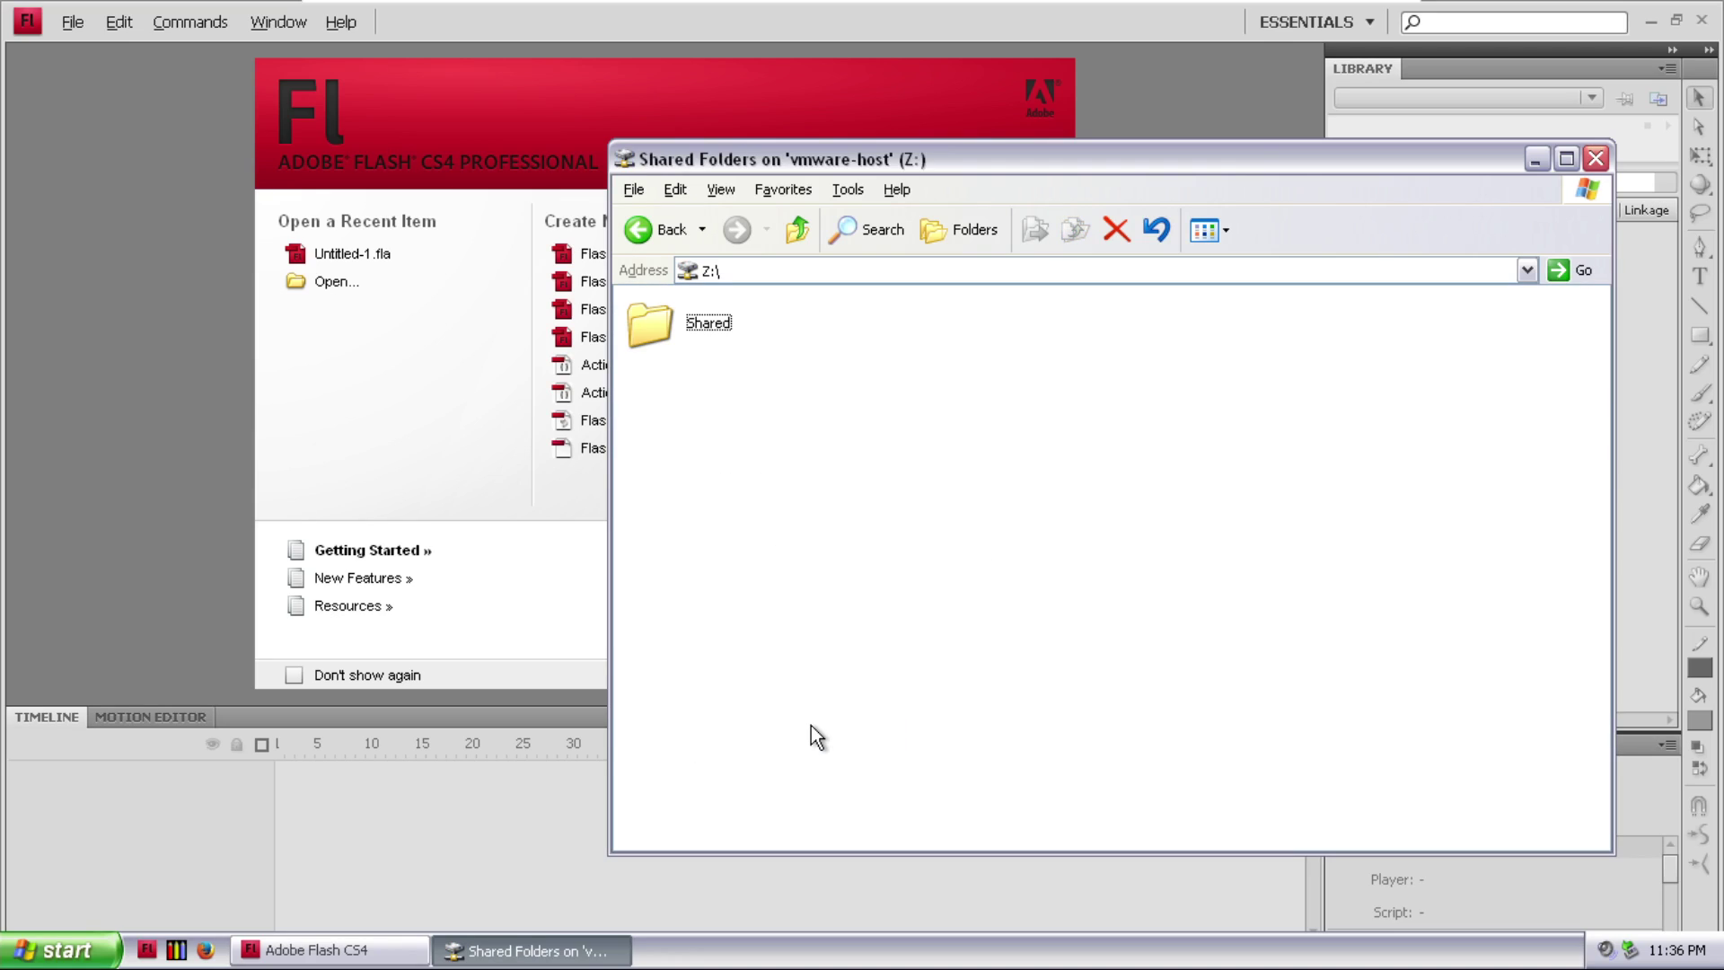
pyautogui.doubleClick(652, 331)
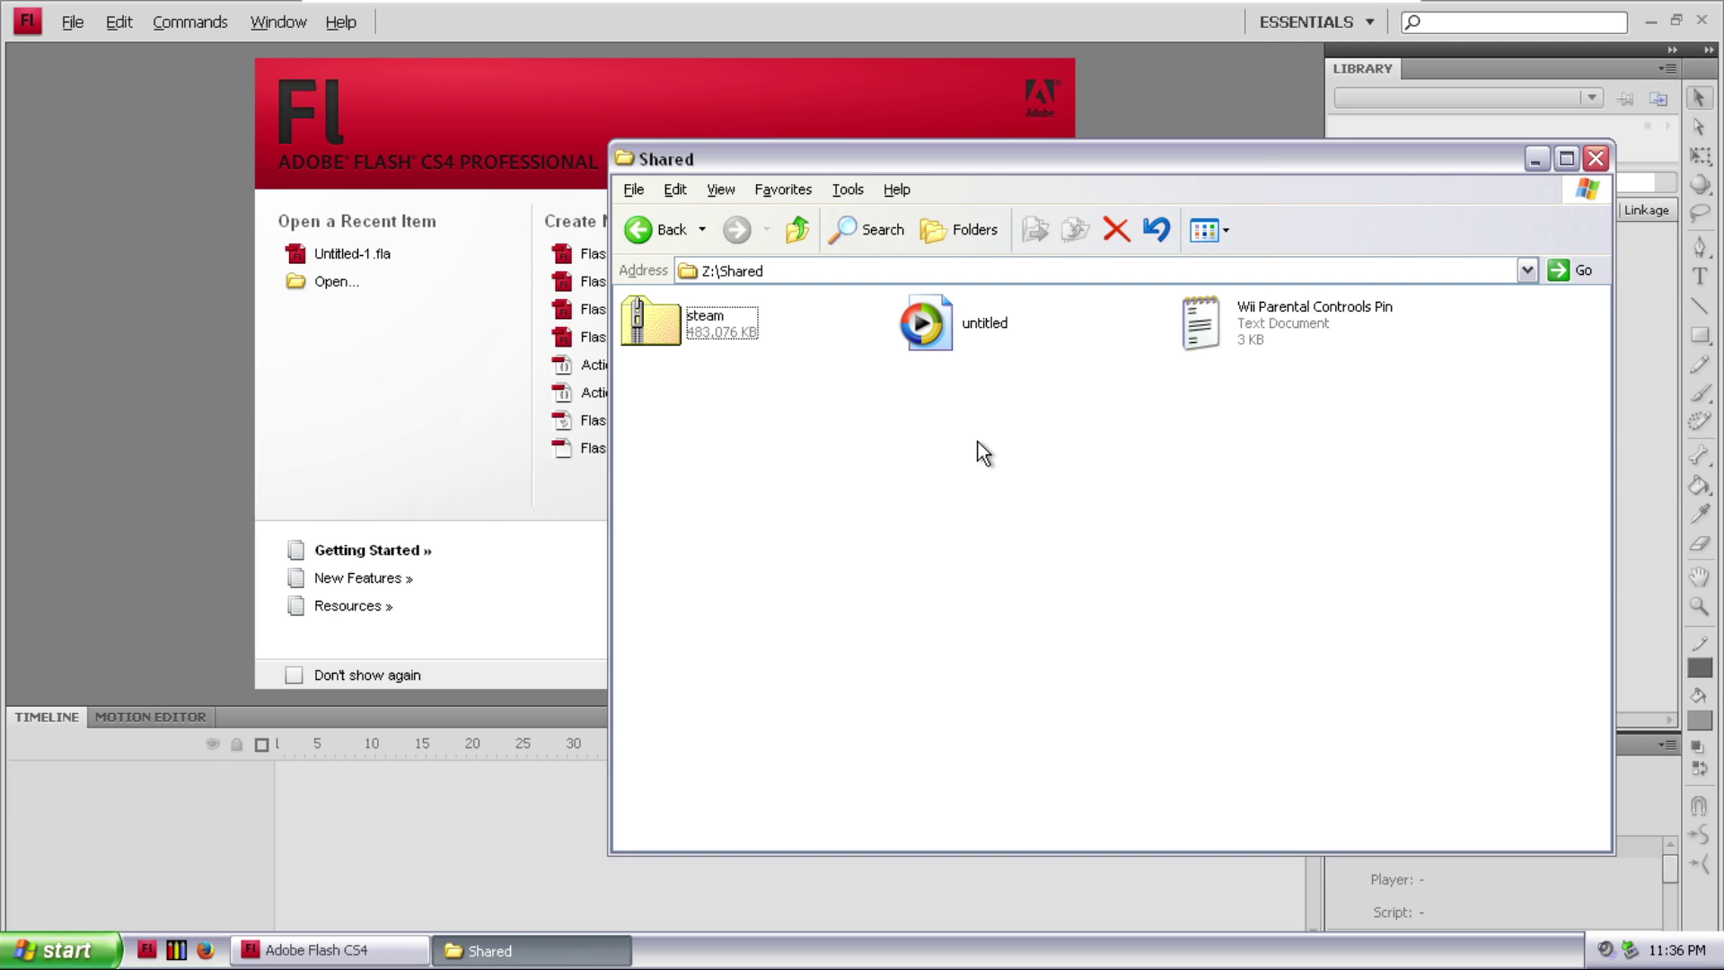
pyautogui.click(637, 230)
pyautogui.click(636, 229)
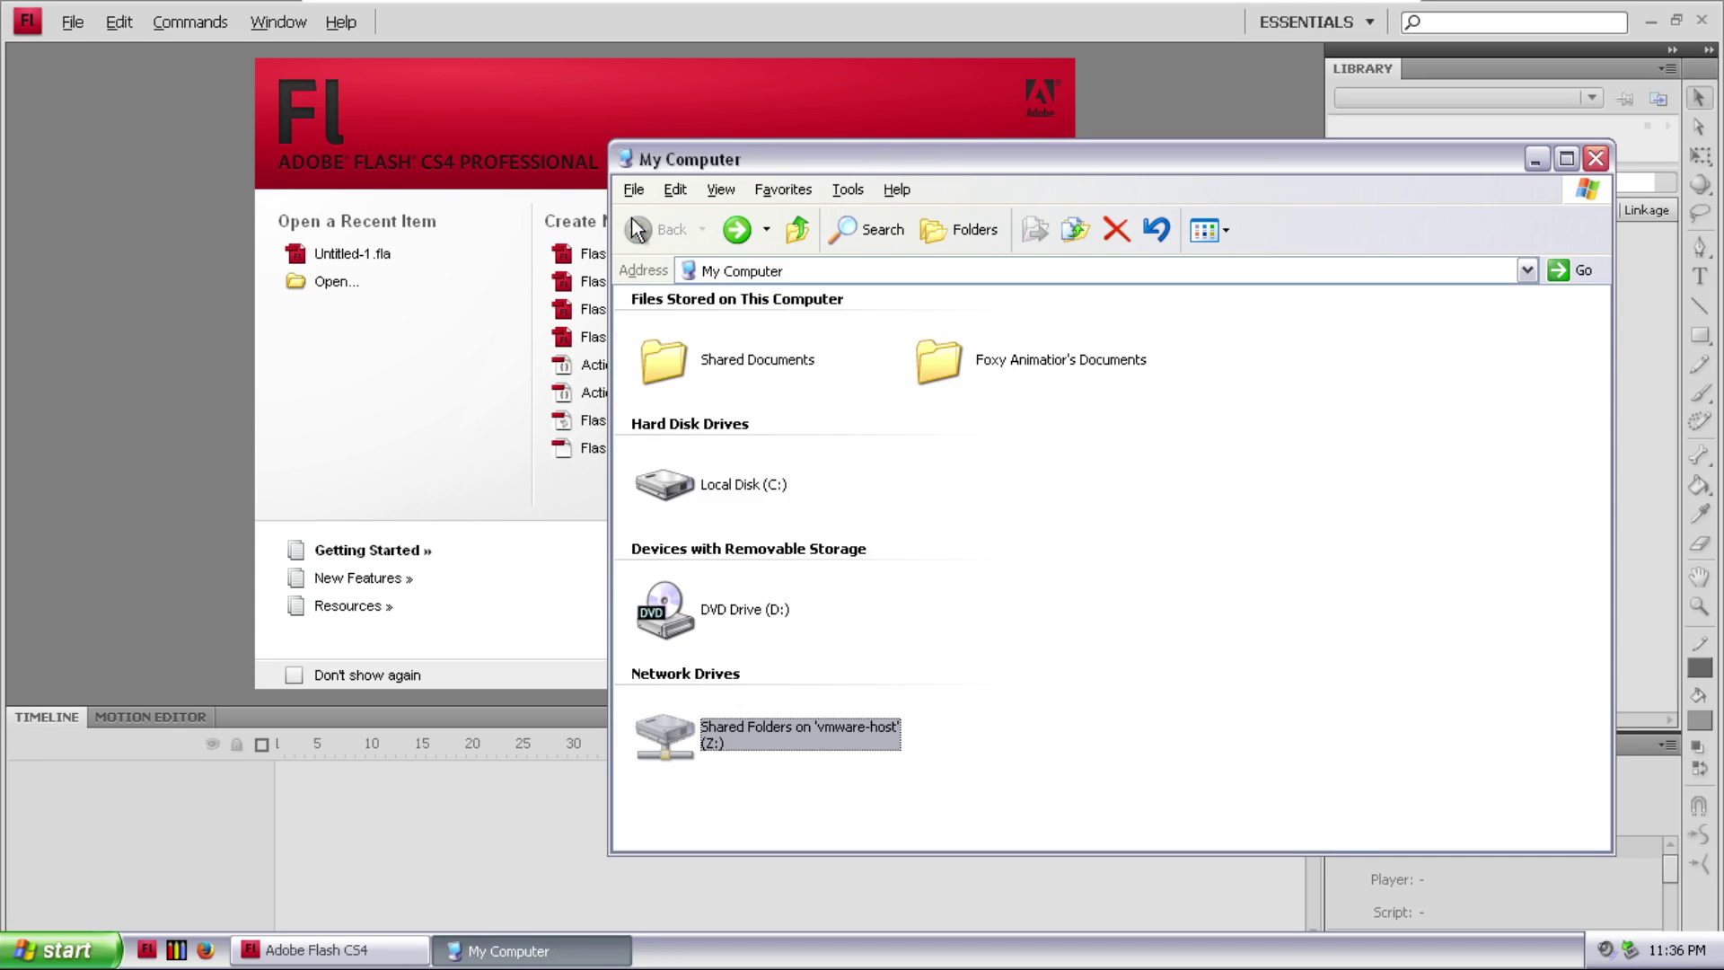
pyautogui.doubleClick(858, 728)
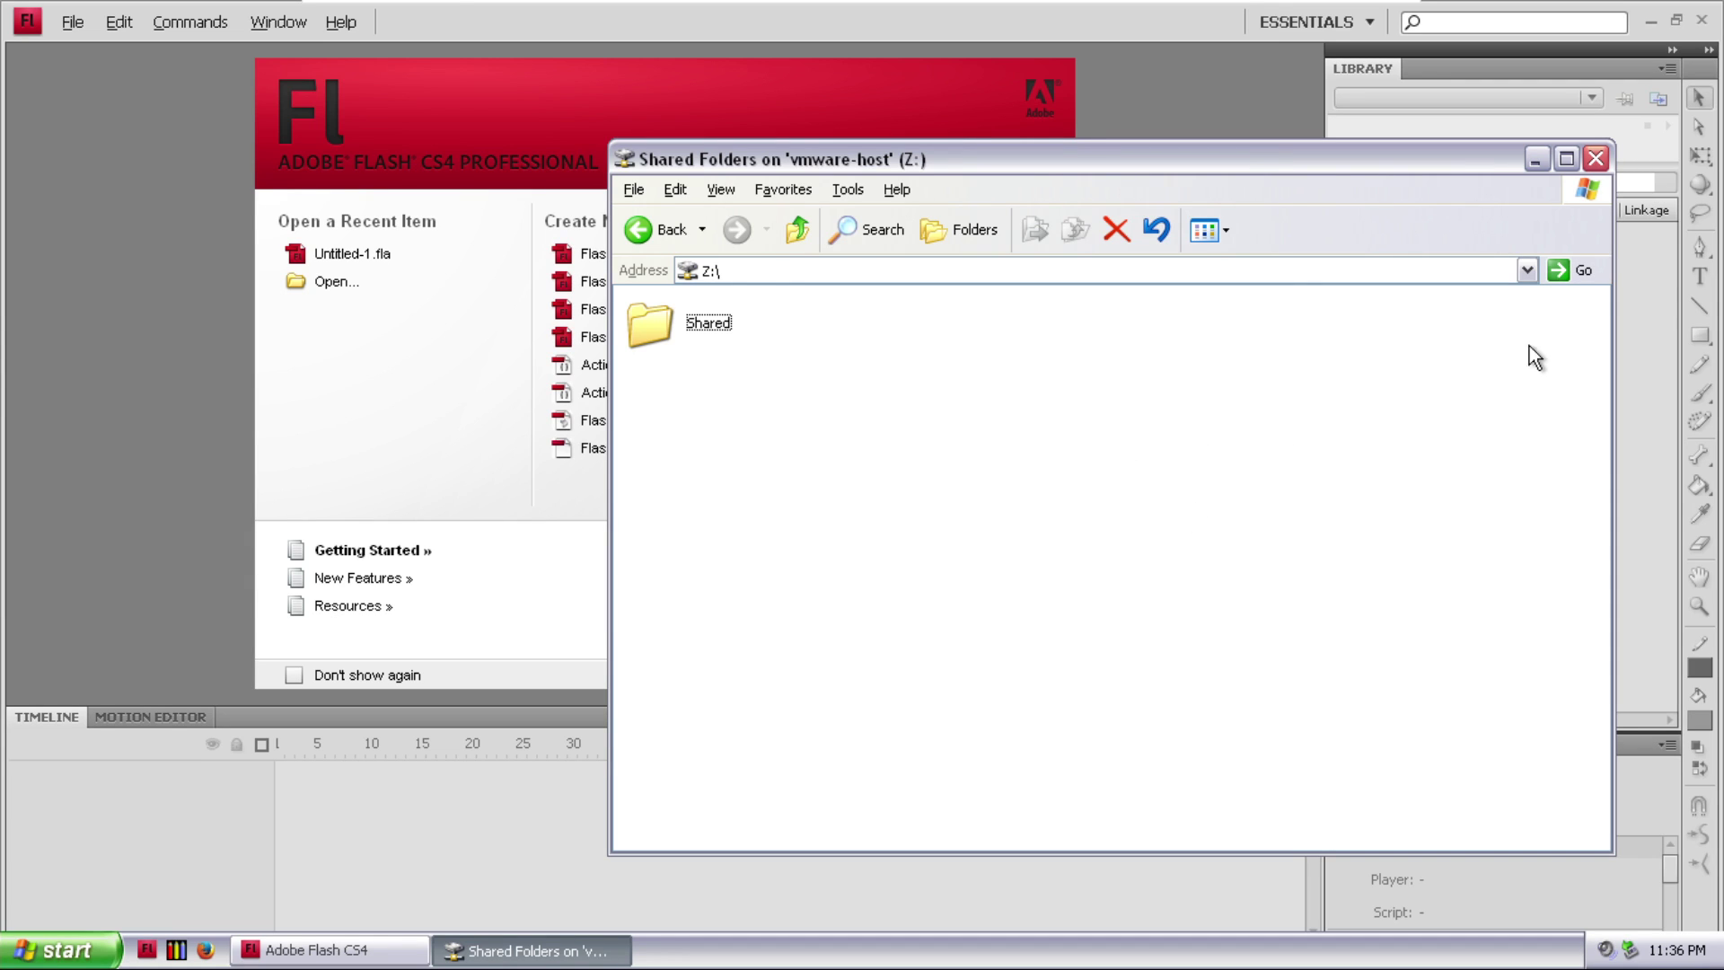
# - Switch to Disk Management on the host and view the properties of the DataDrivePortable (F:) volume
pyautogui.moveTo(438, 4)
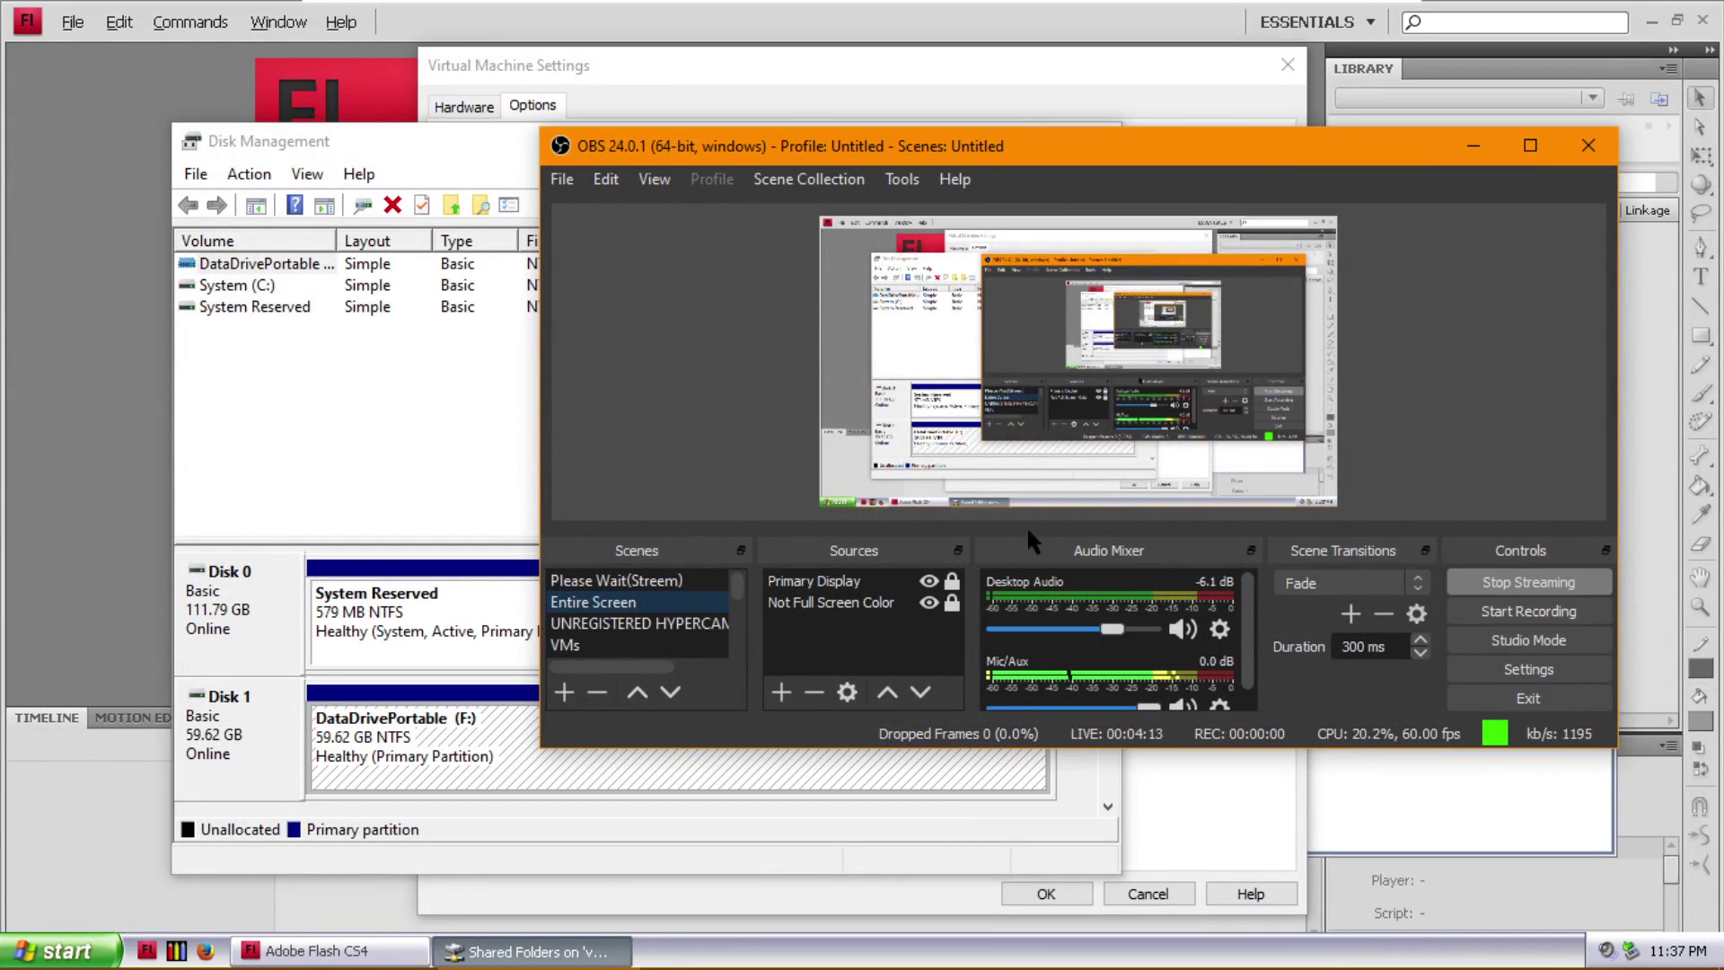
pyautogui.click(470, 476)
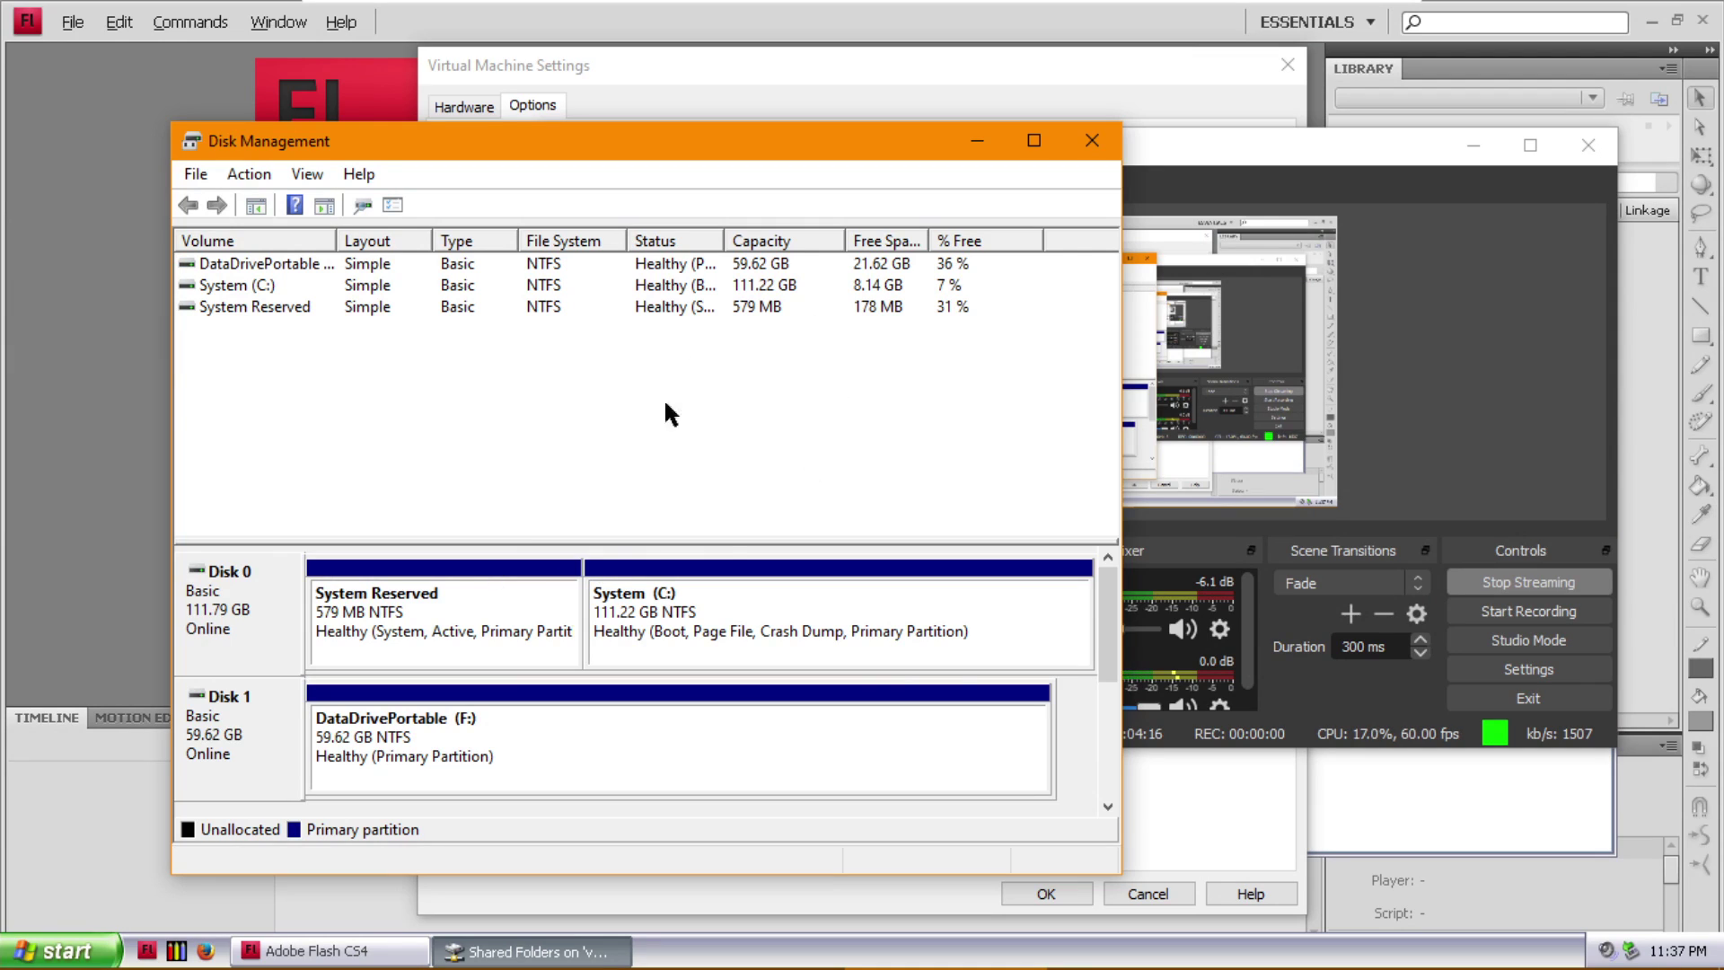
pyautogui.click(564, 716)
pyautogui.rightClick(563, 731)
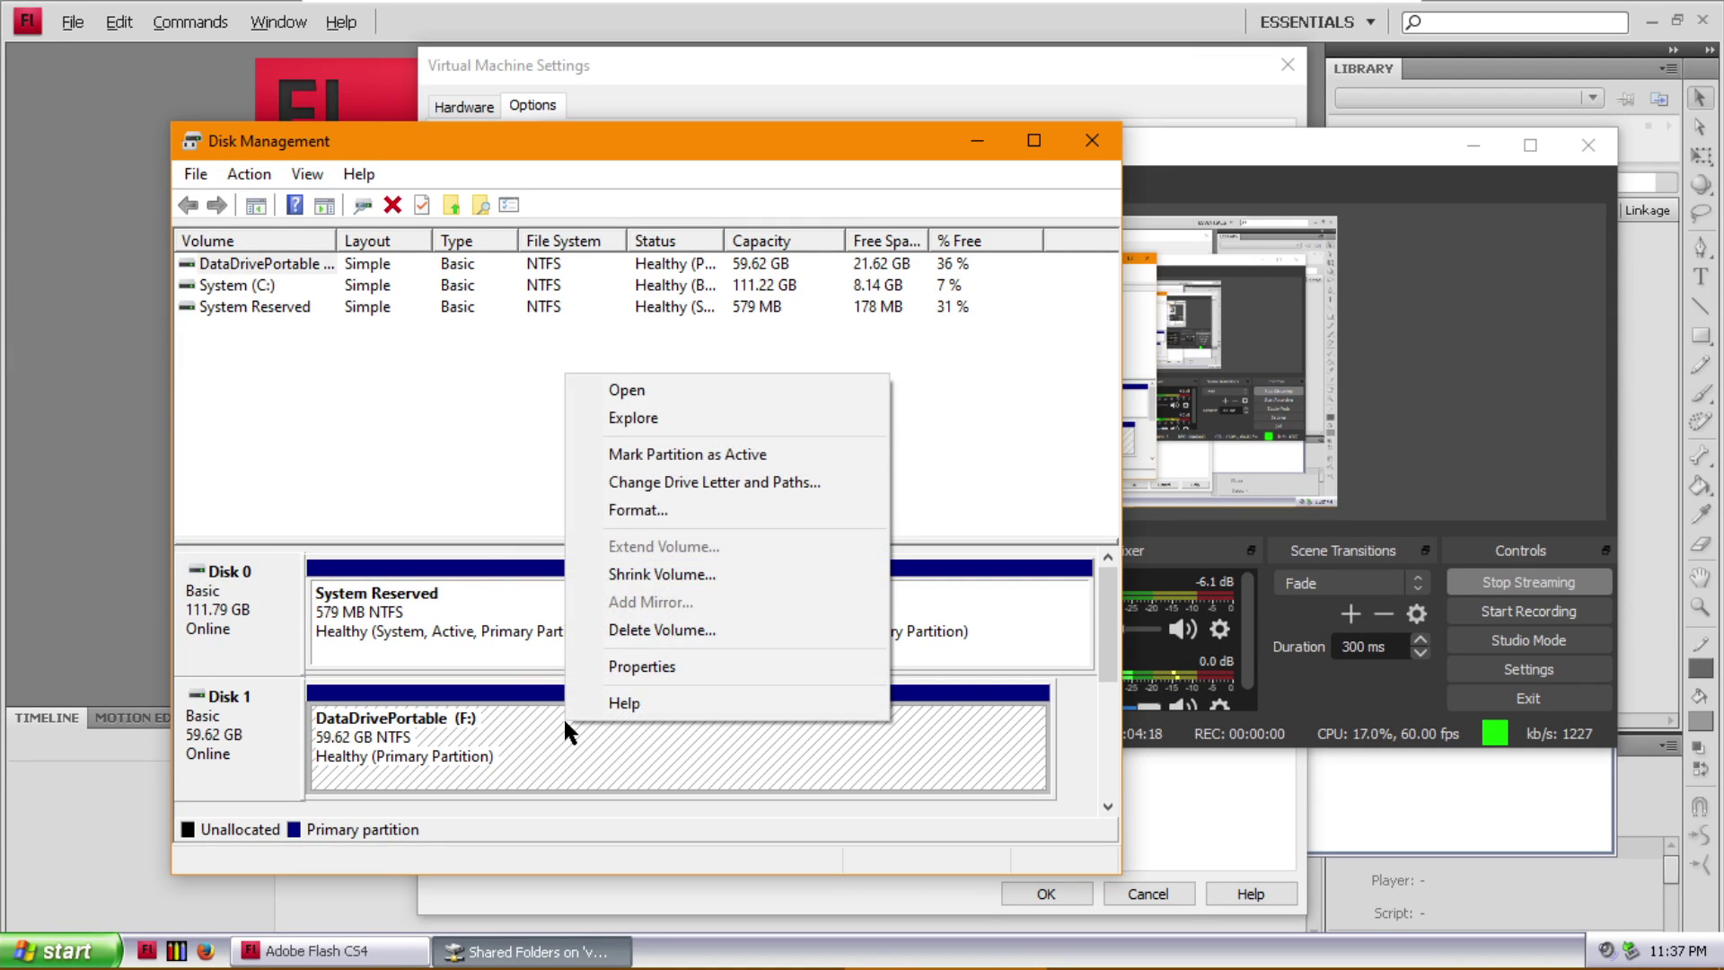
pyautogui.click(684, 668)
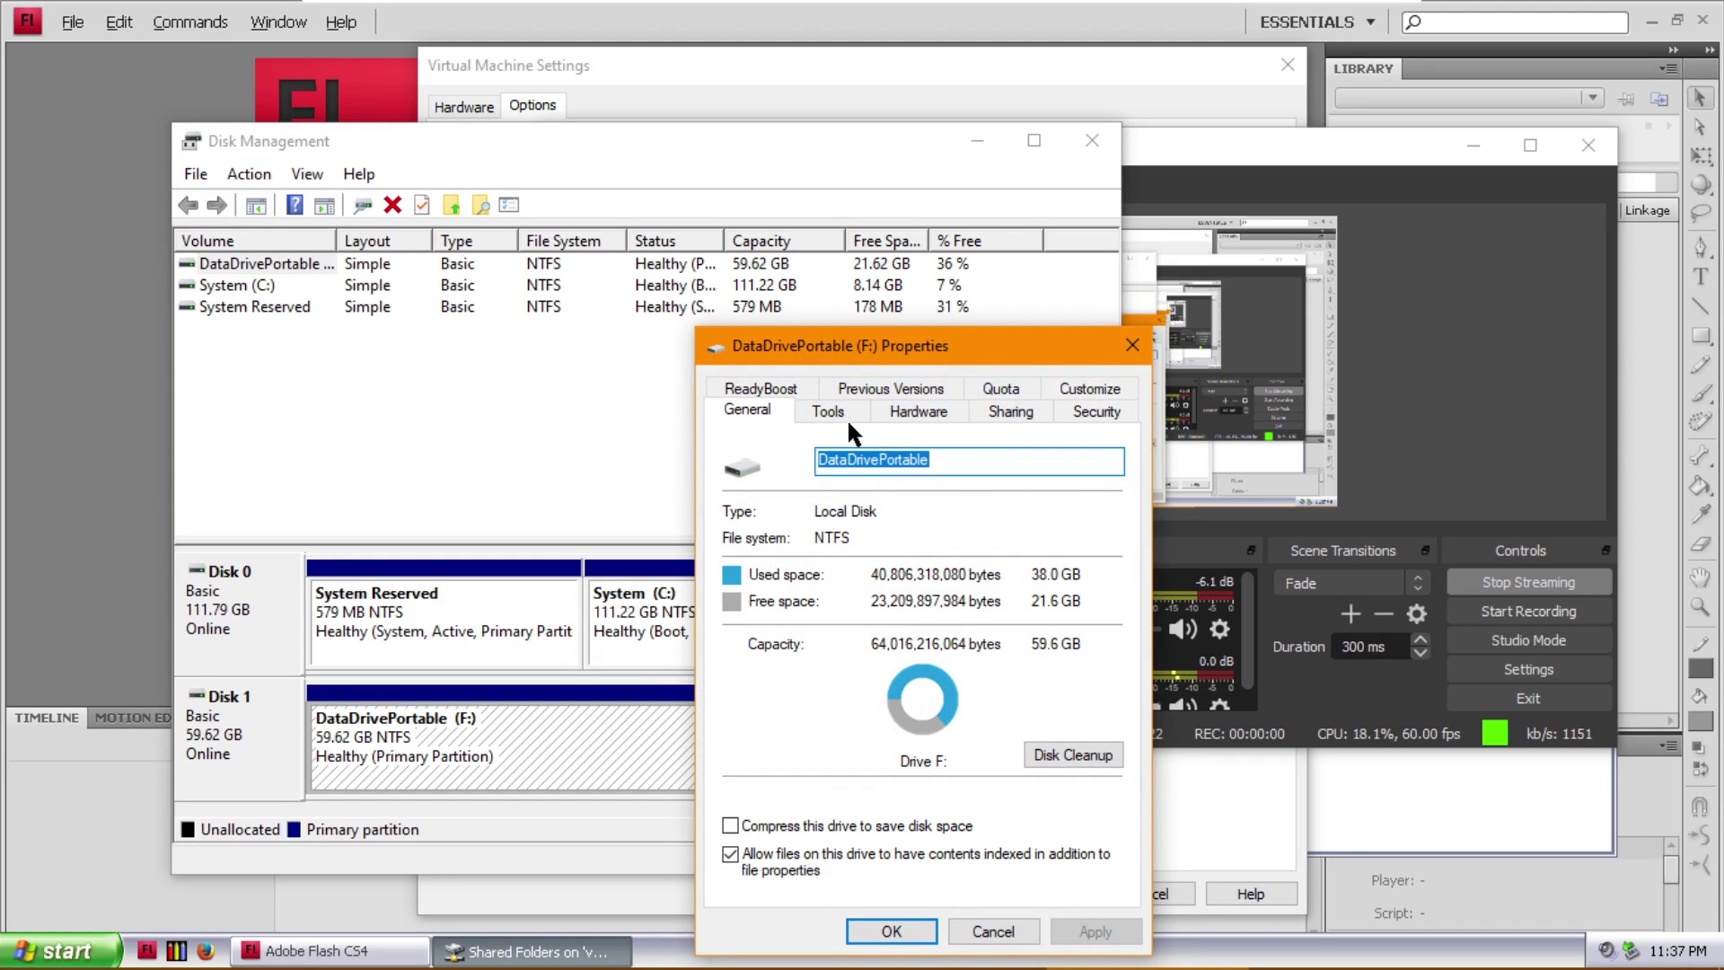
pyautogui.click(992, 931)
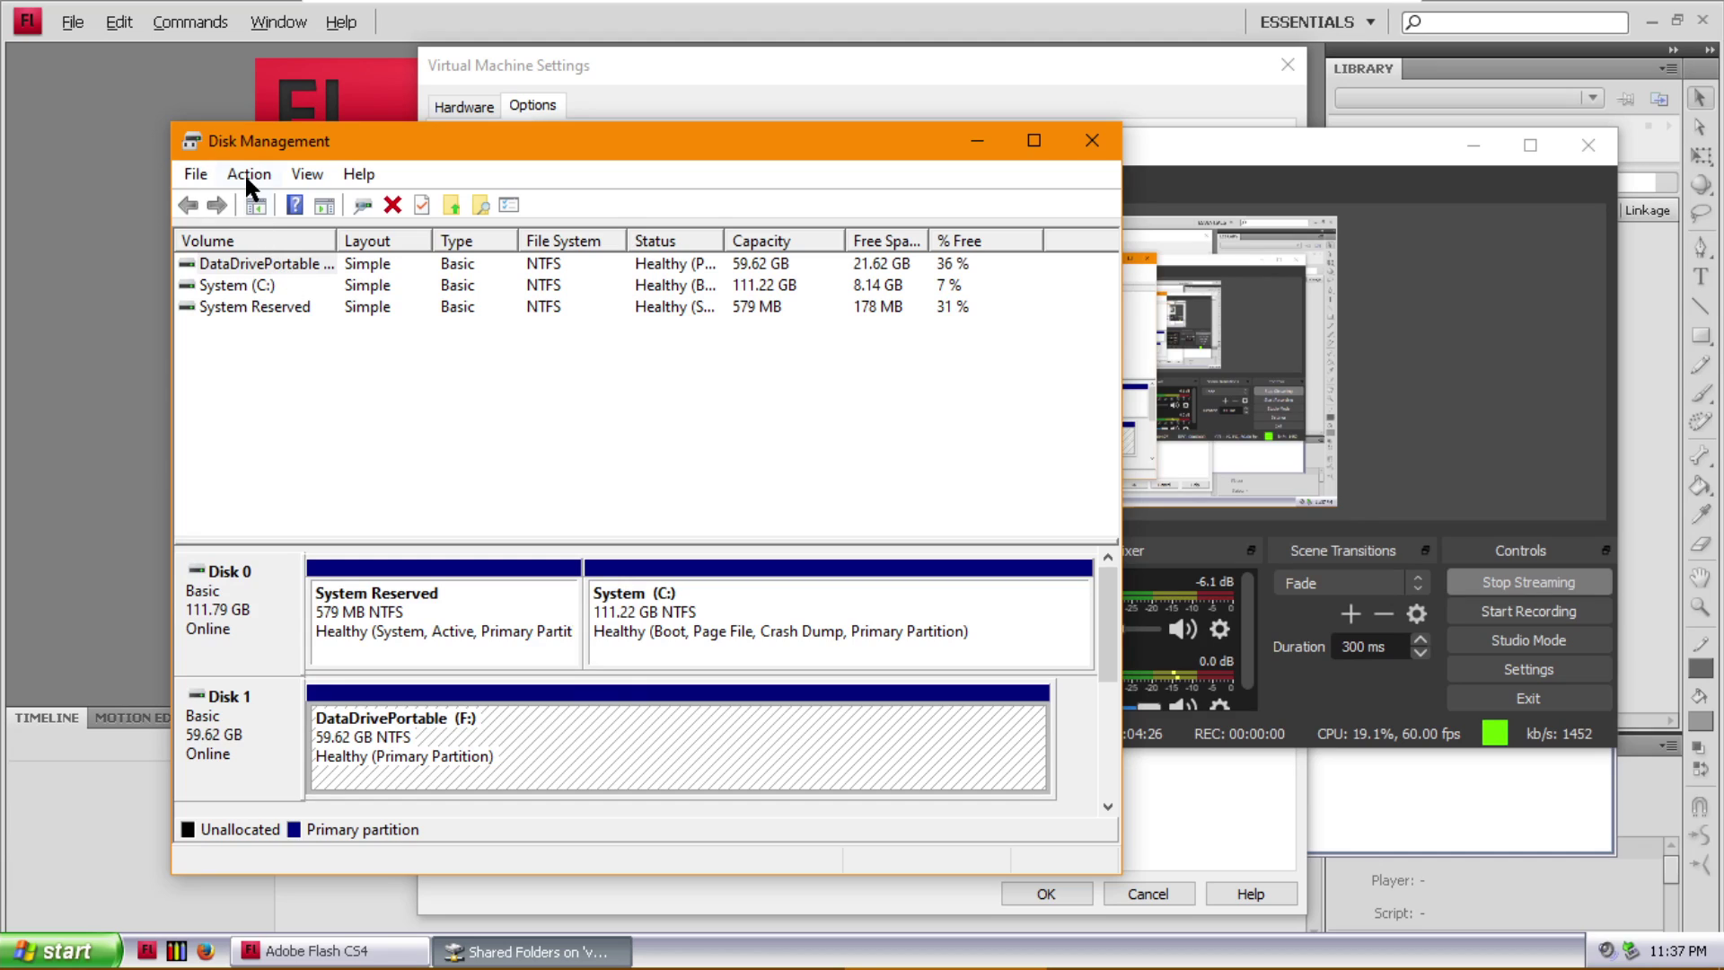
# - Change the drive letter of the DataDrivePortable (F:) volume to E, then close Disk Management
pyautogui.rightClick(606, 713)
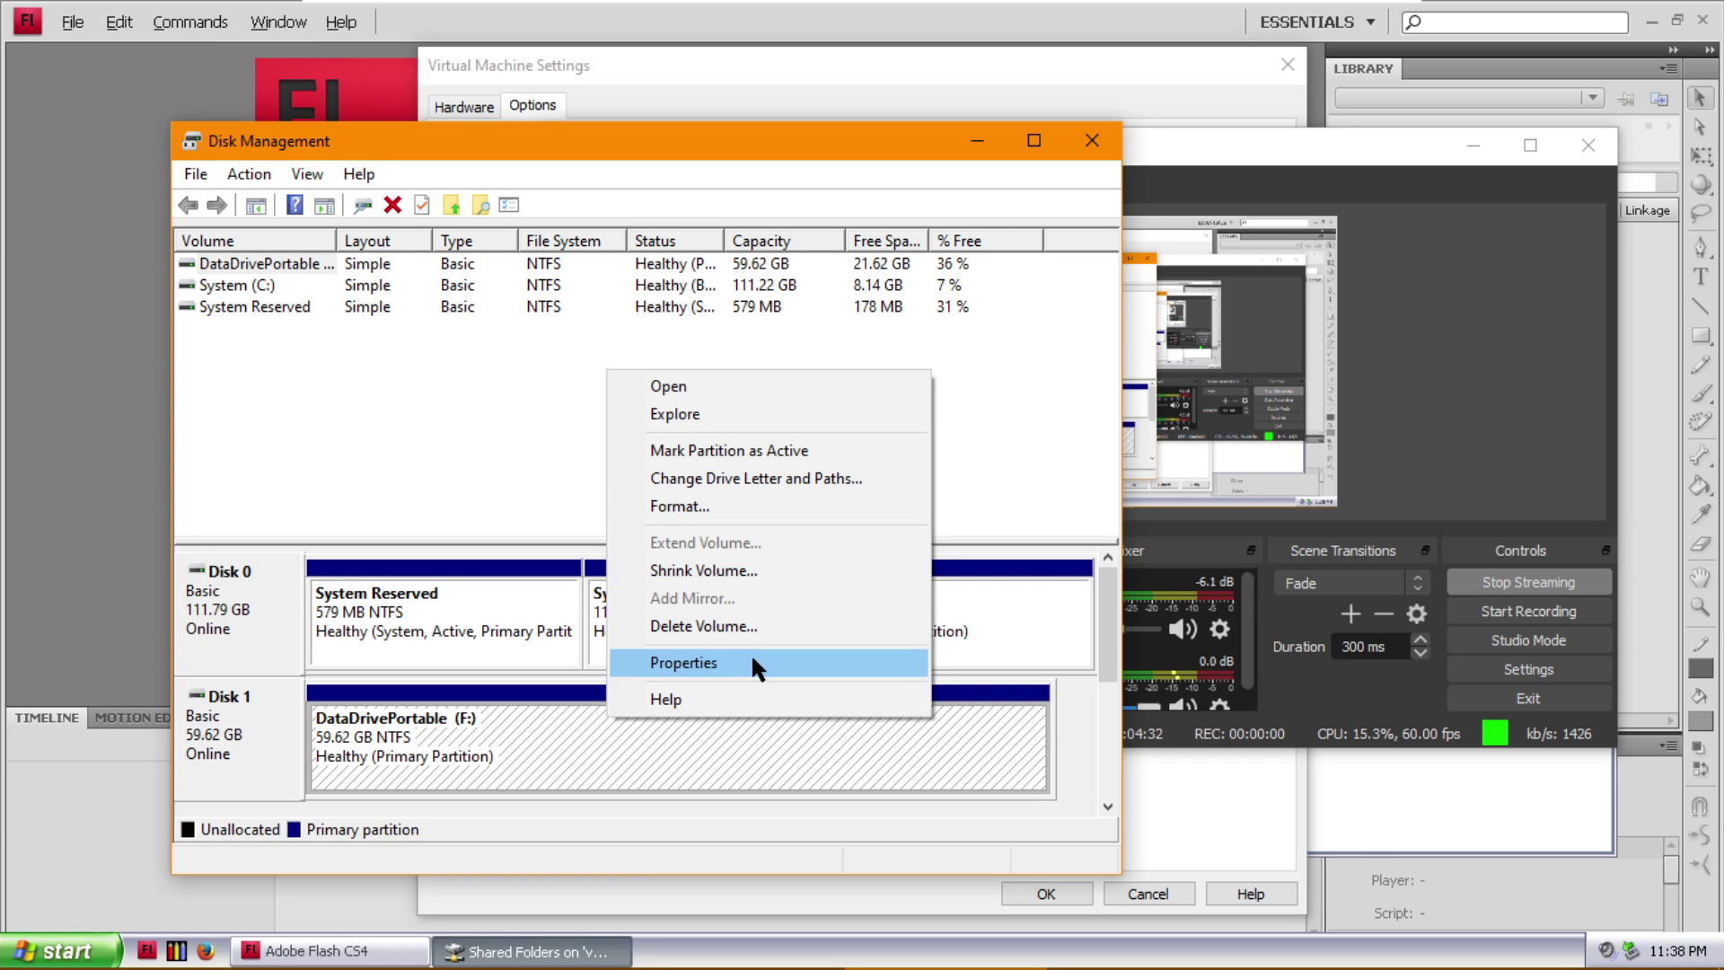
pyautogui.click(763, 476)
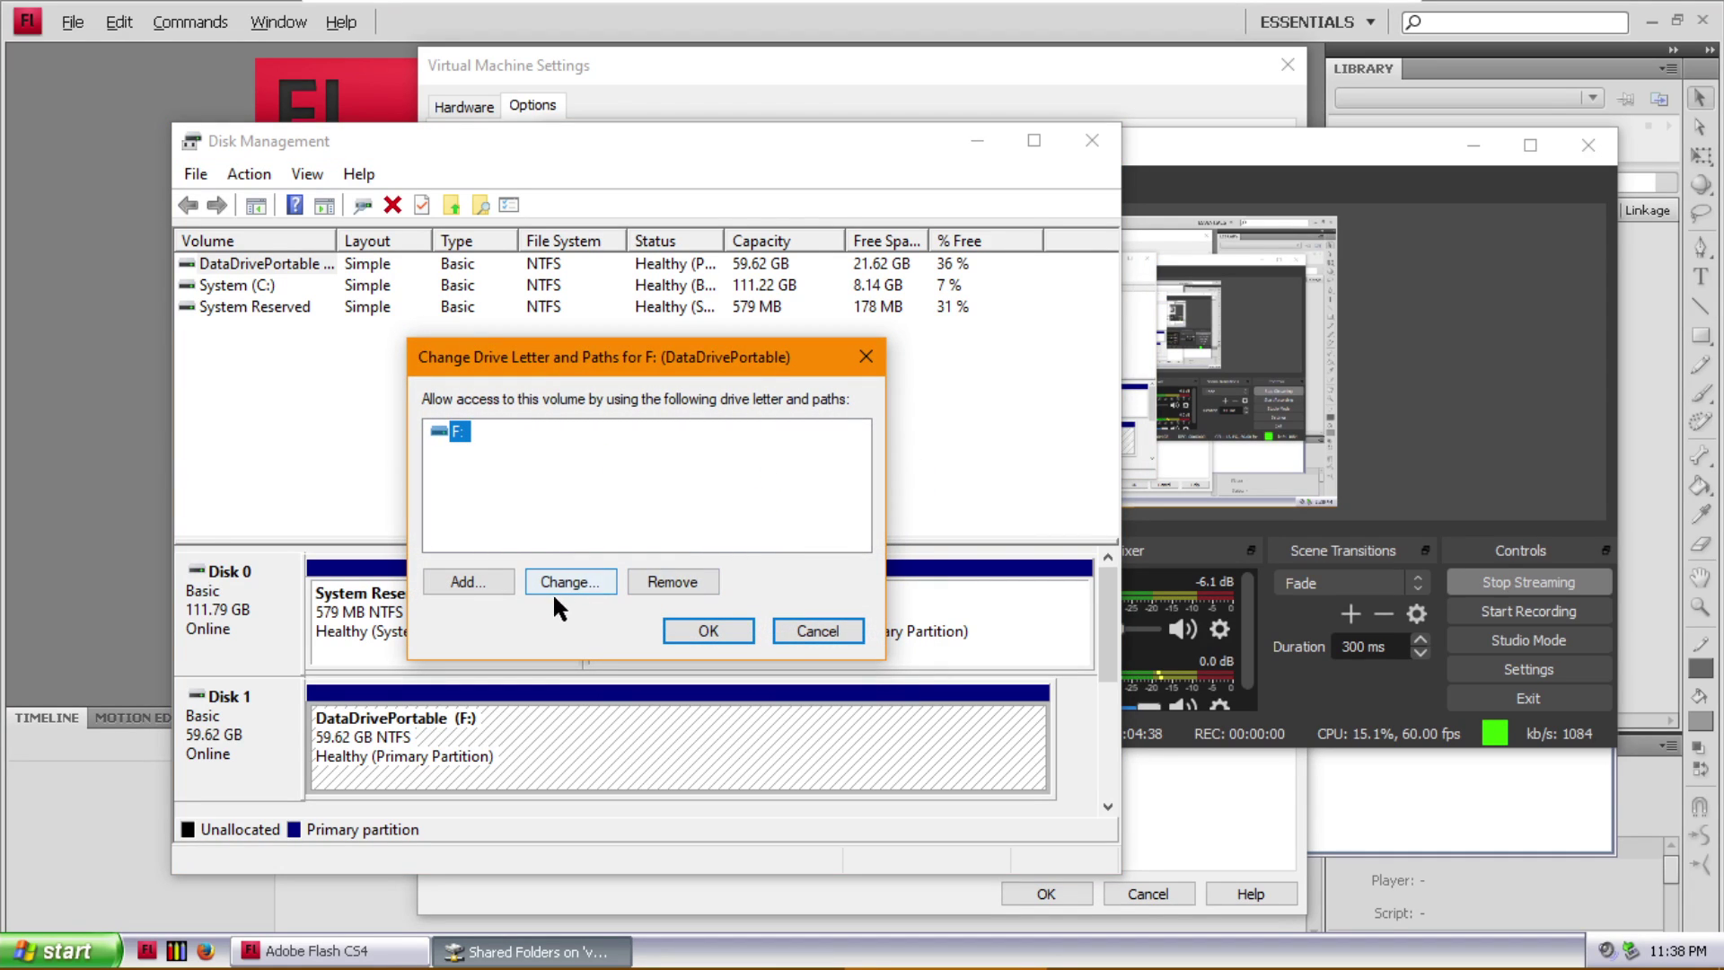
pyautogui.click(598, 580)
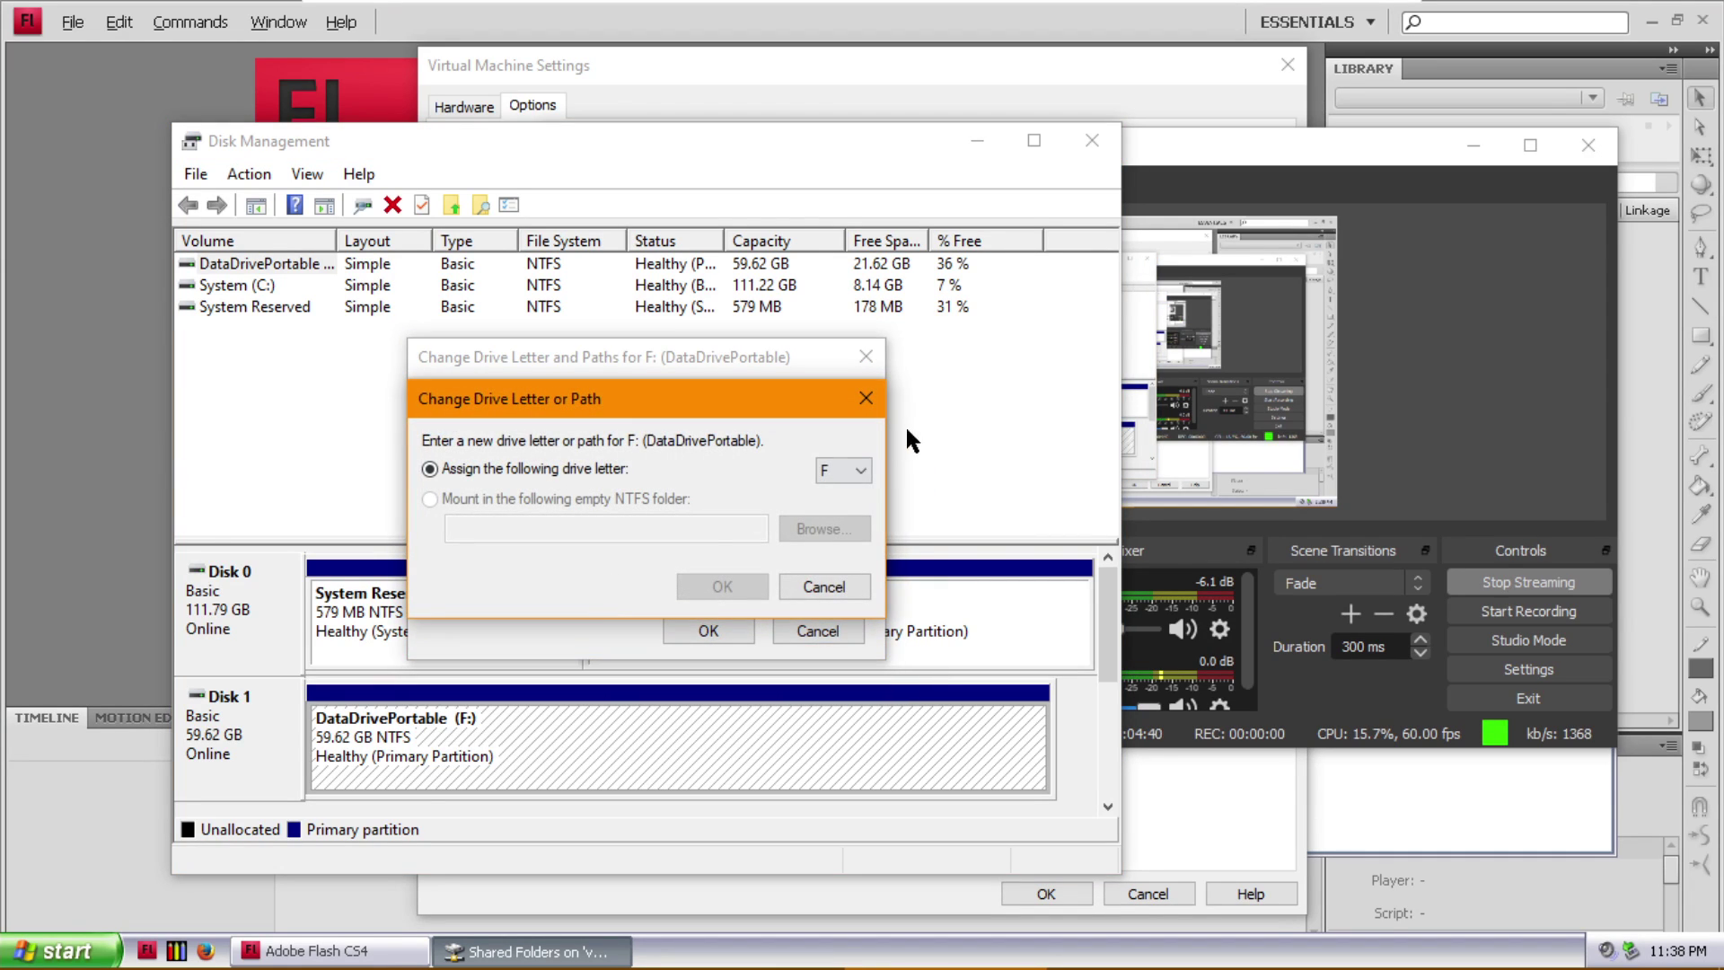
pyautogui.click(842, 472)
pyautogui.click(842, 528)
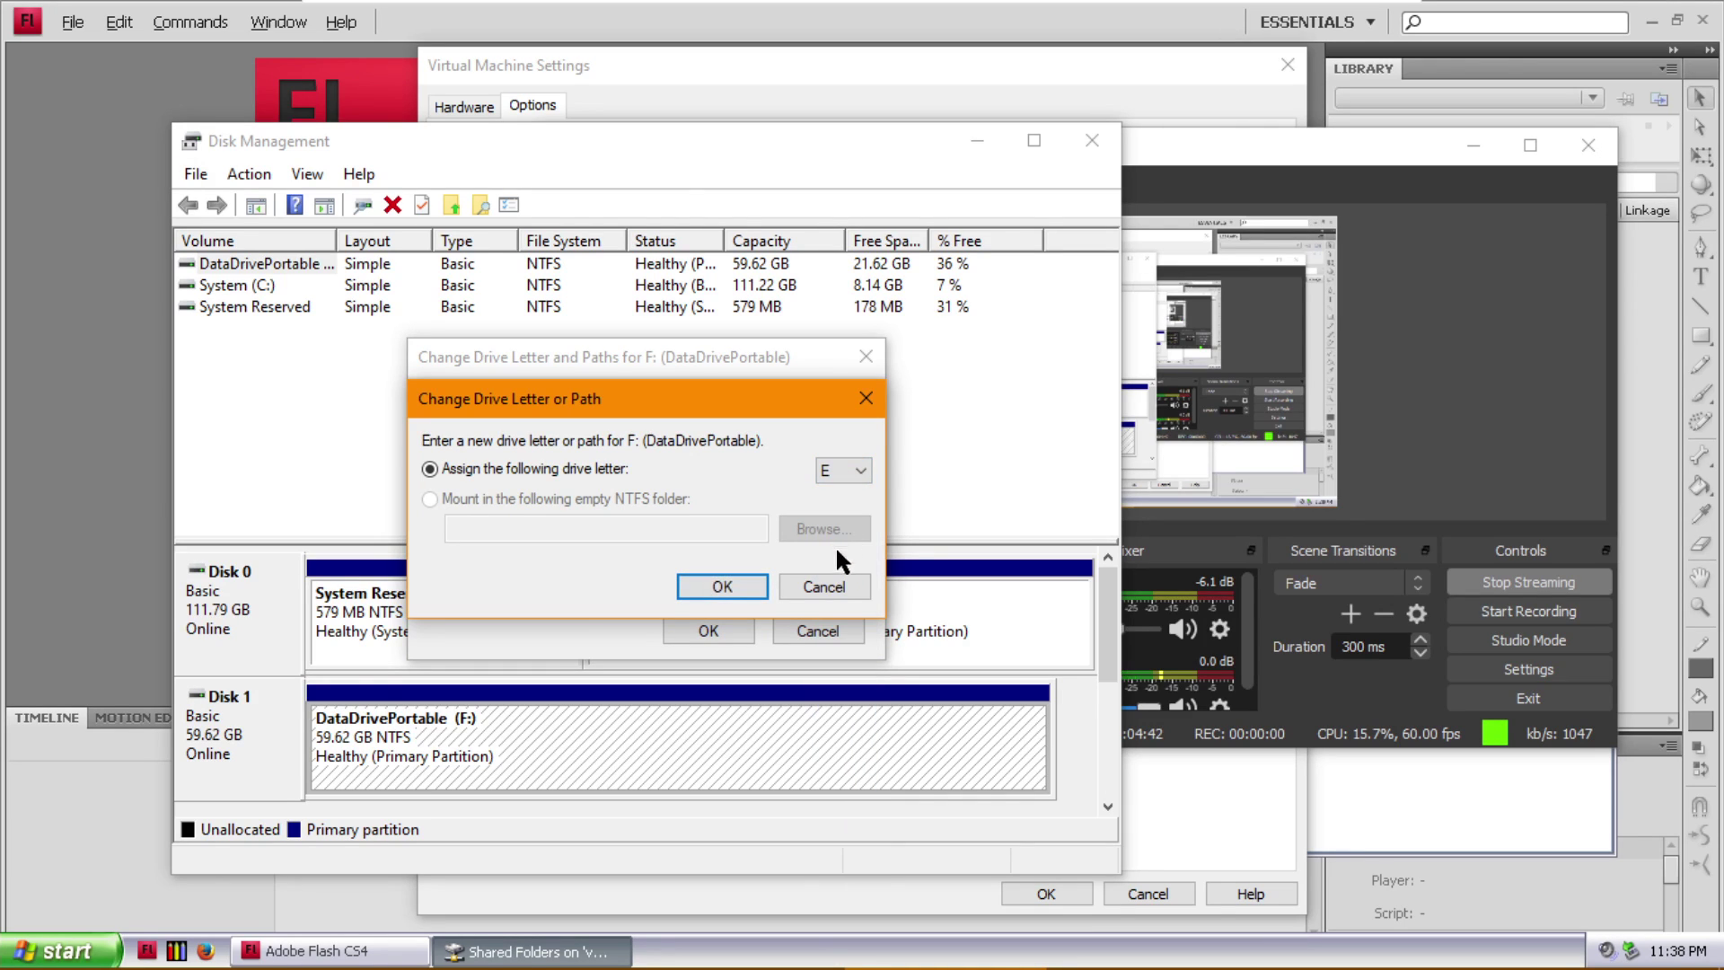
pyautogui.click(736, 584)
pyautogui.click(952, 584)
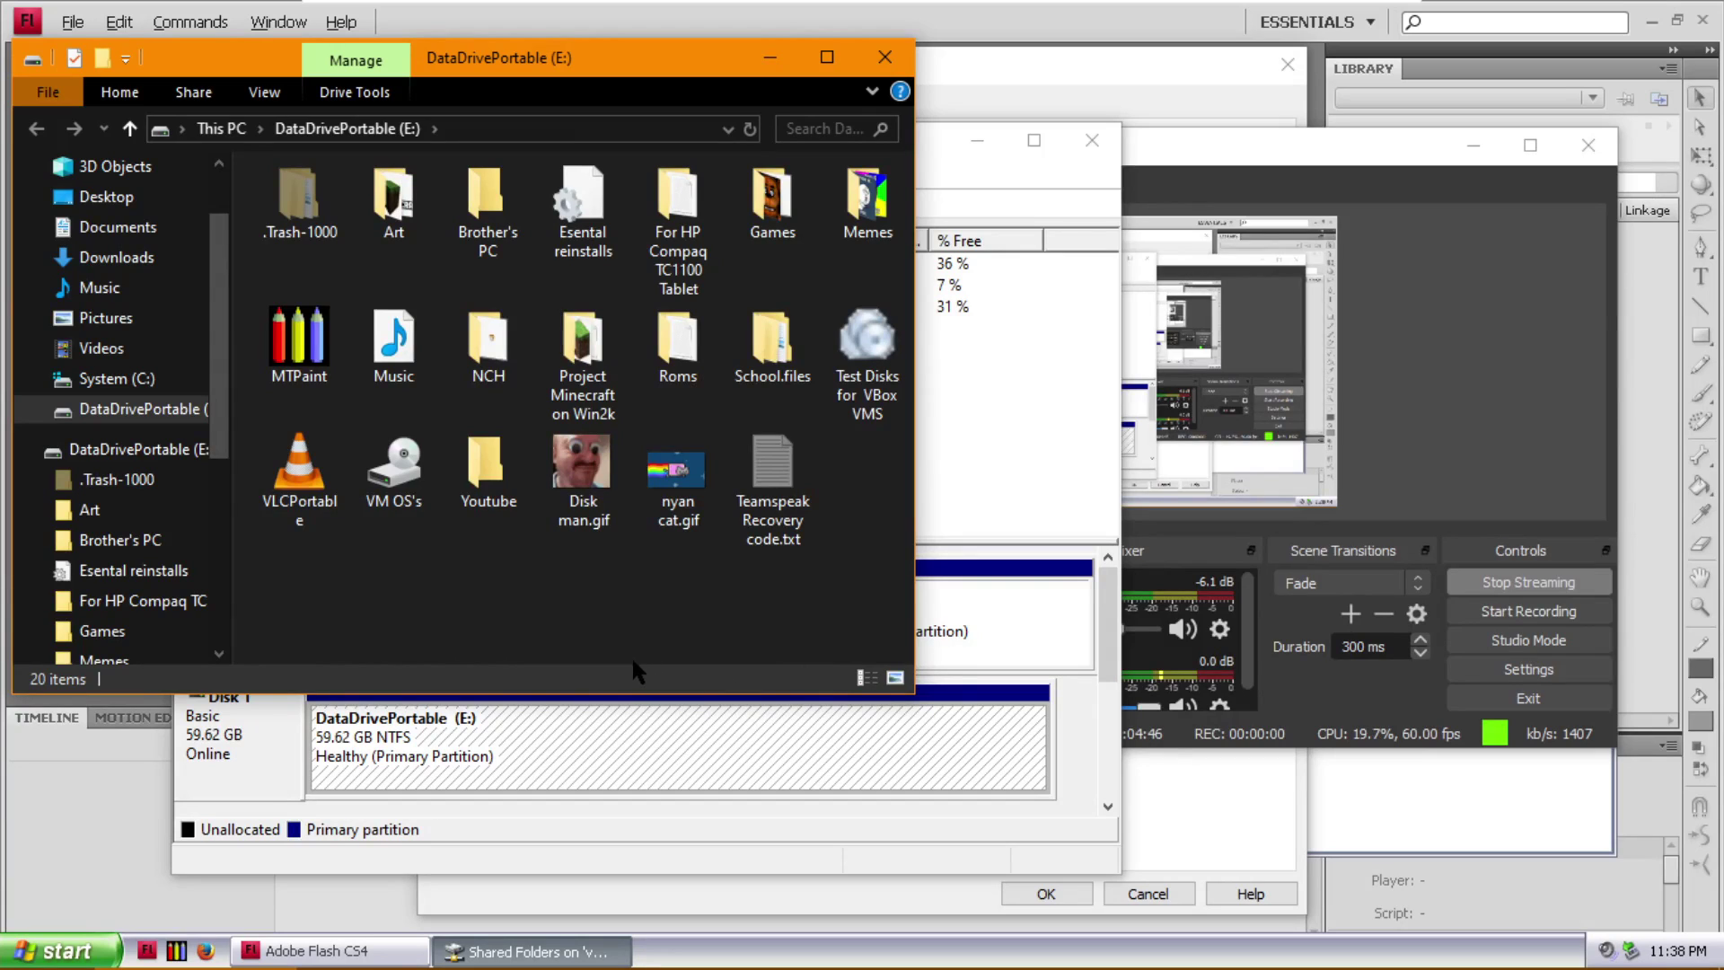
pyautogui.click(884, 58)
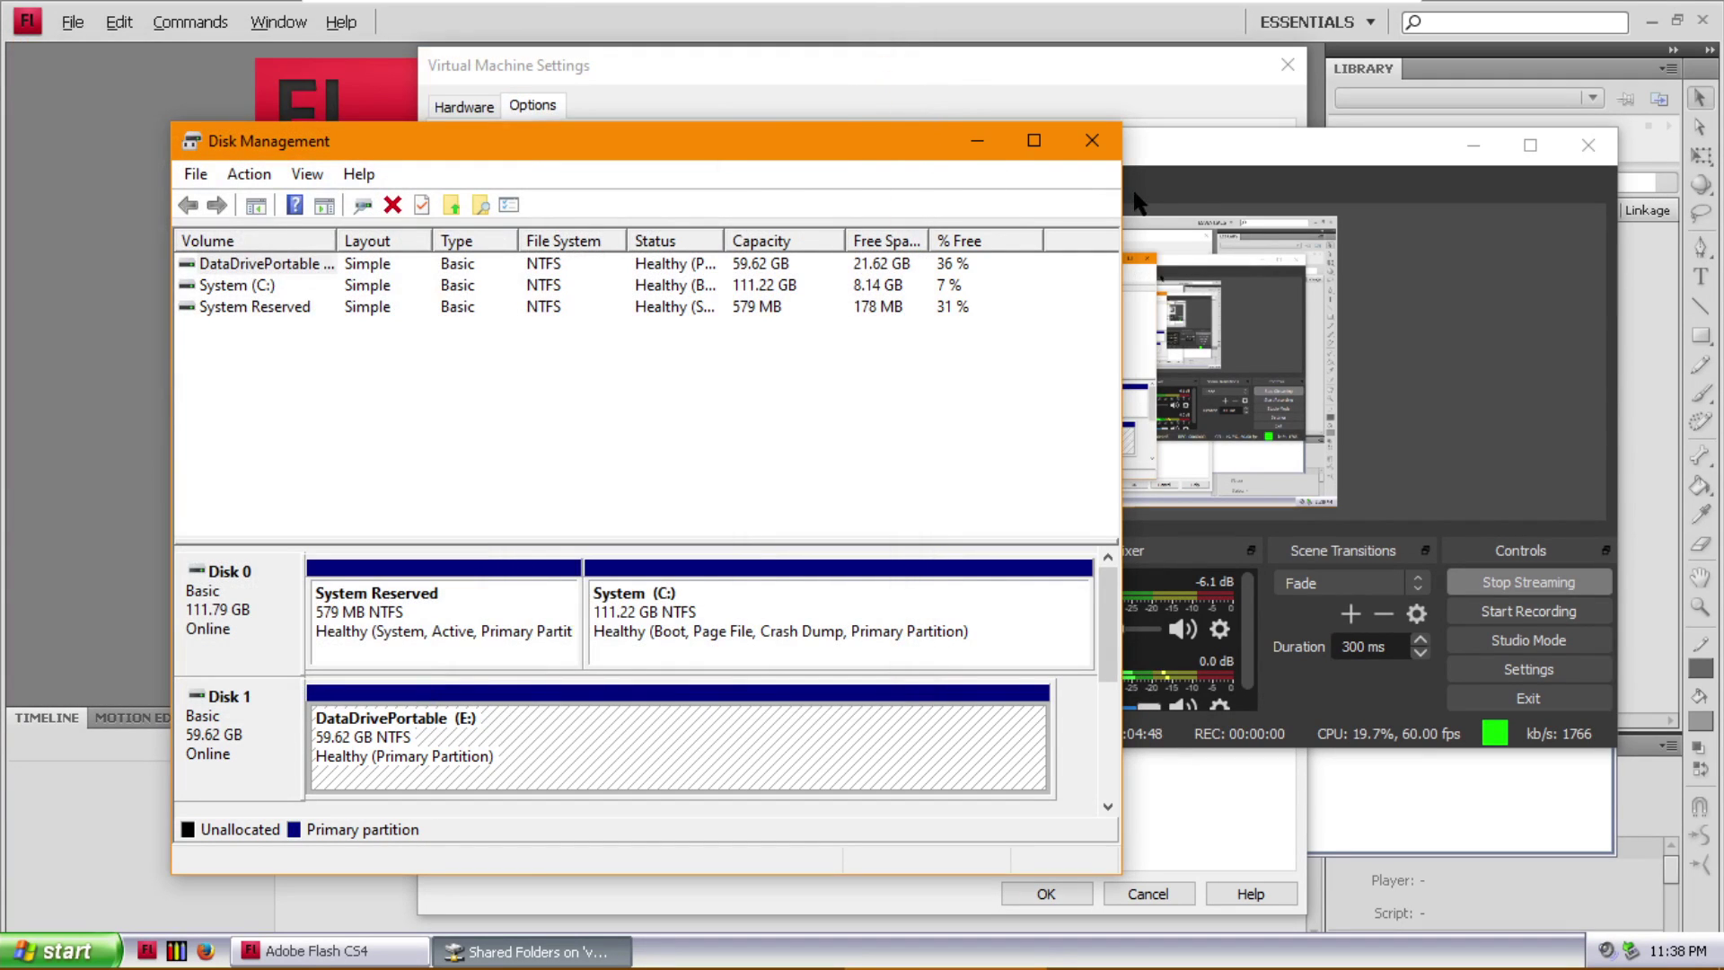
pyautogui.click(1093, 140)
# - Check the shared folders located on drive E: in the virtual machine settings and accept the settings
pyautogui.click(1158, 83)
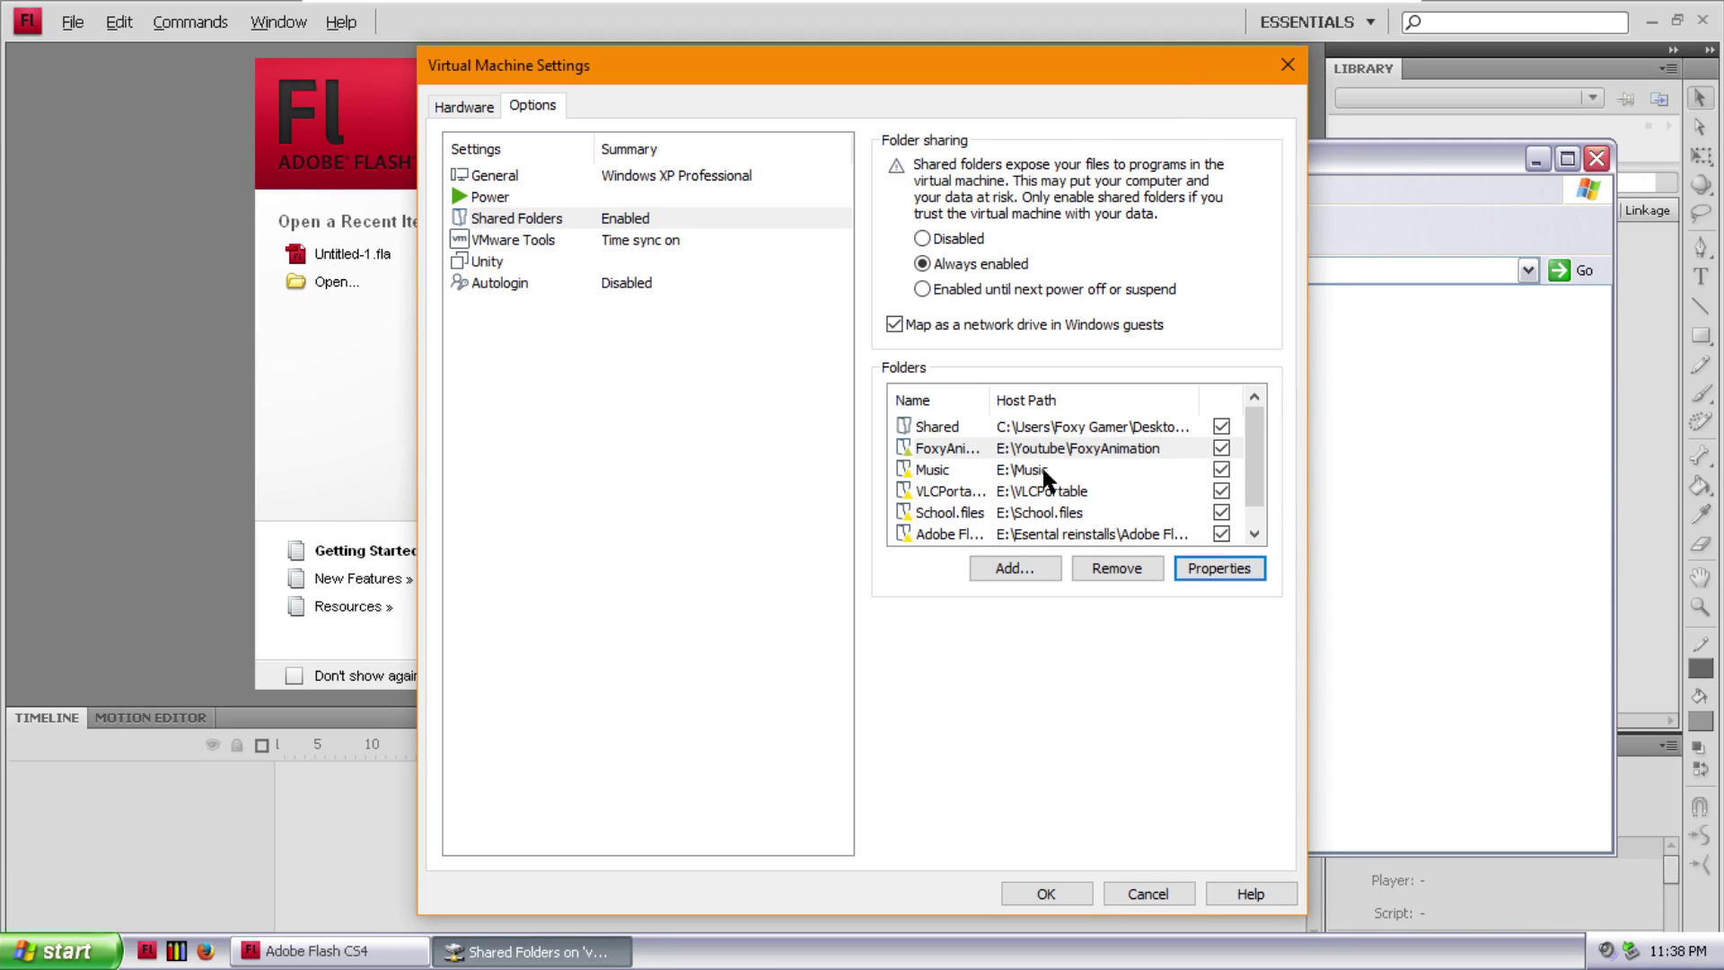
pyautogui.click(969, 471)
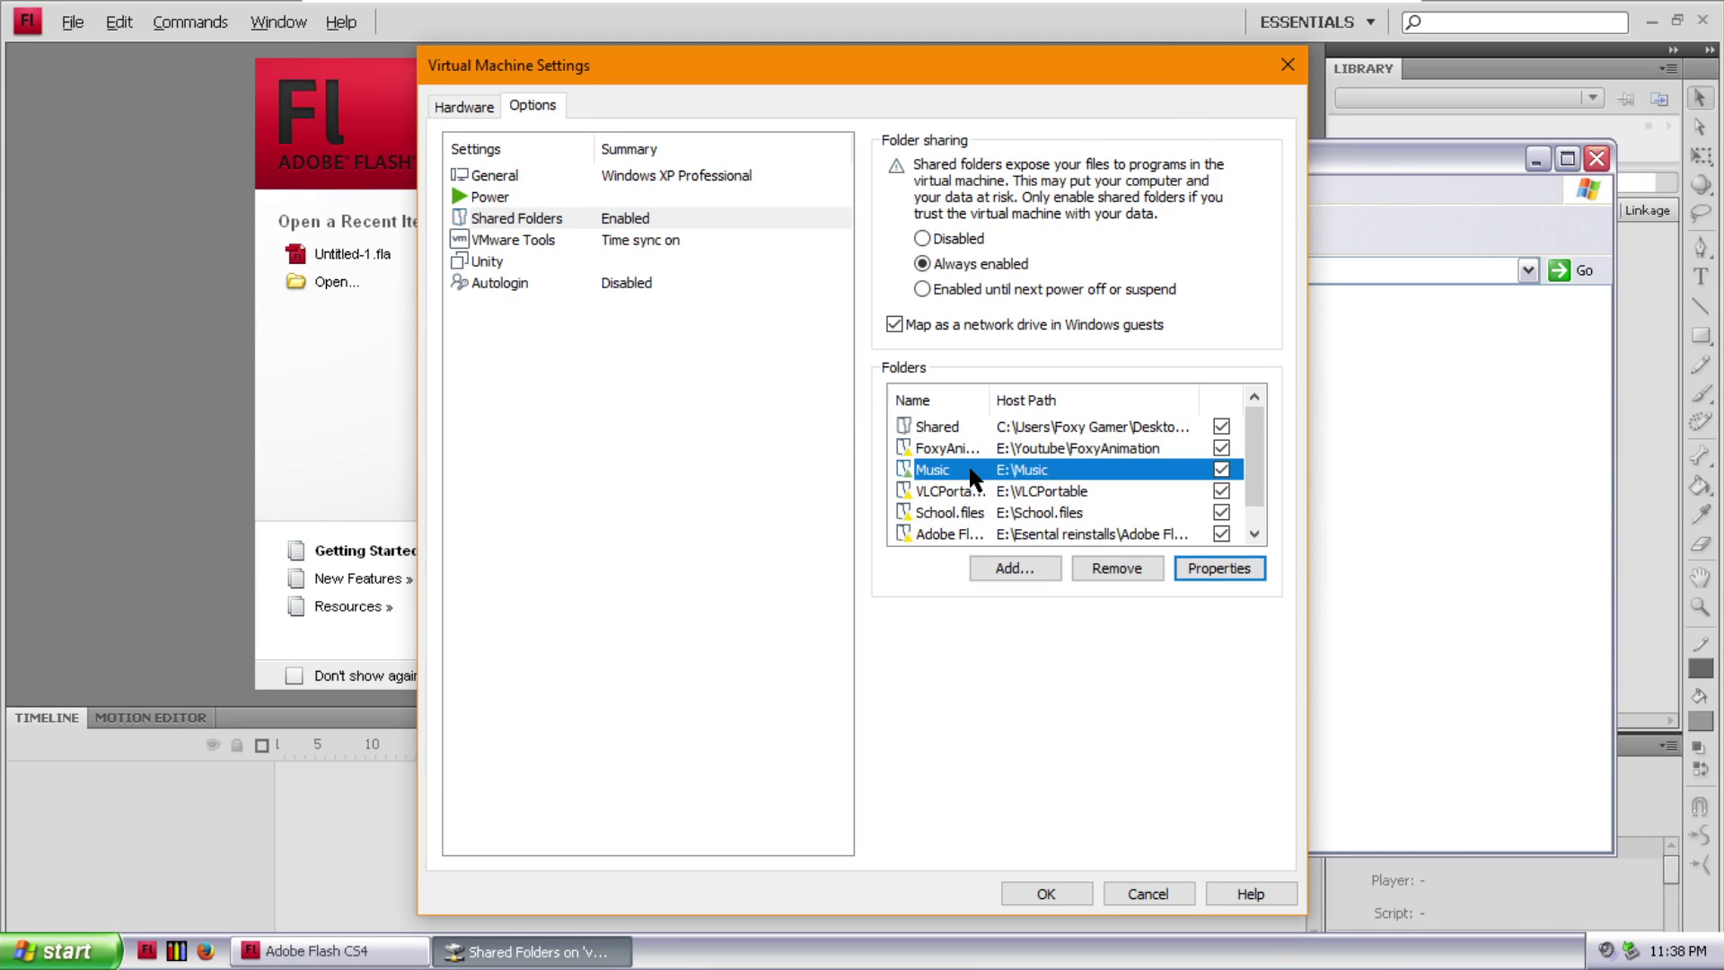
pyautogui.click(982, 491)
pyautogui.click(993, 512)
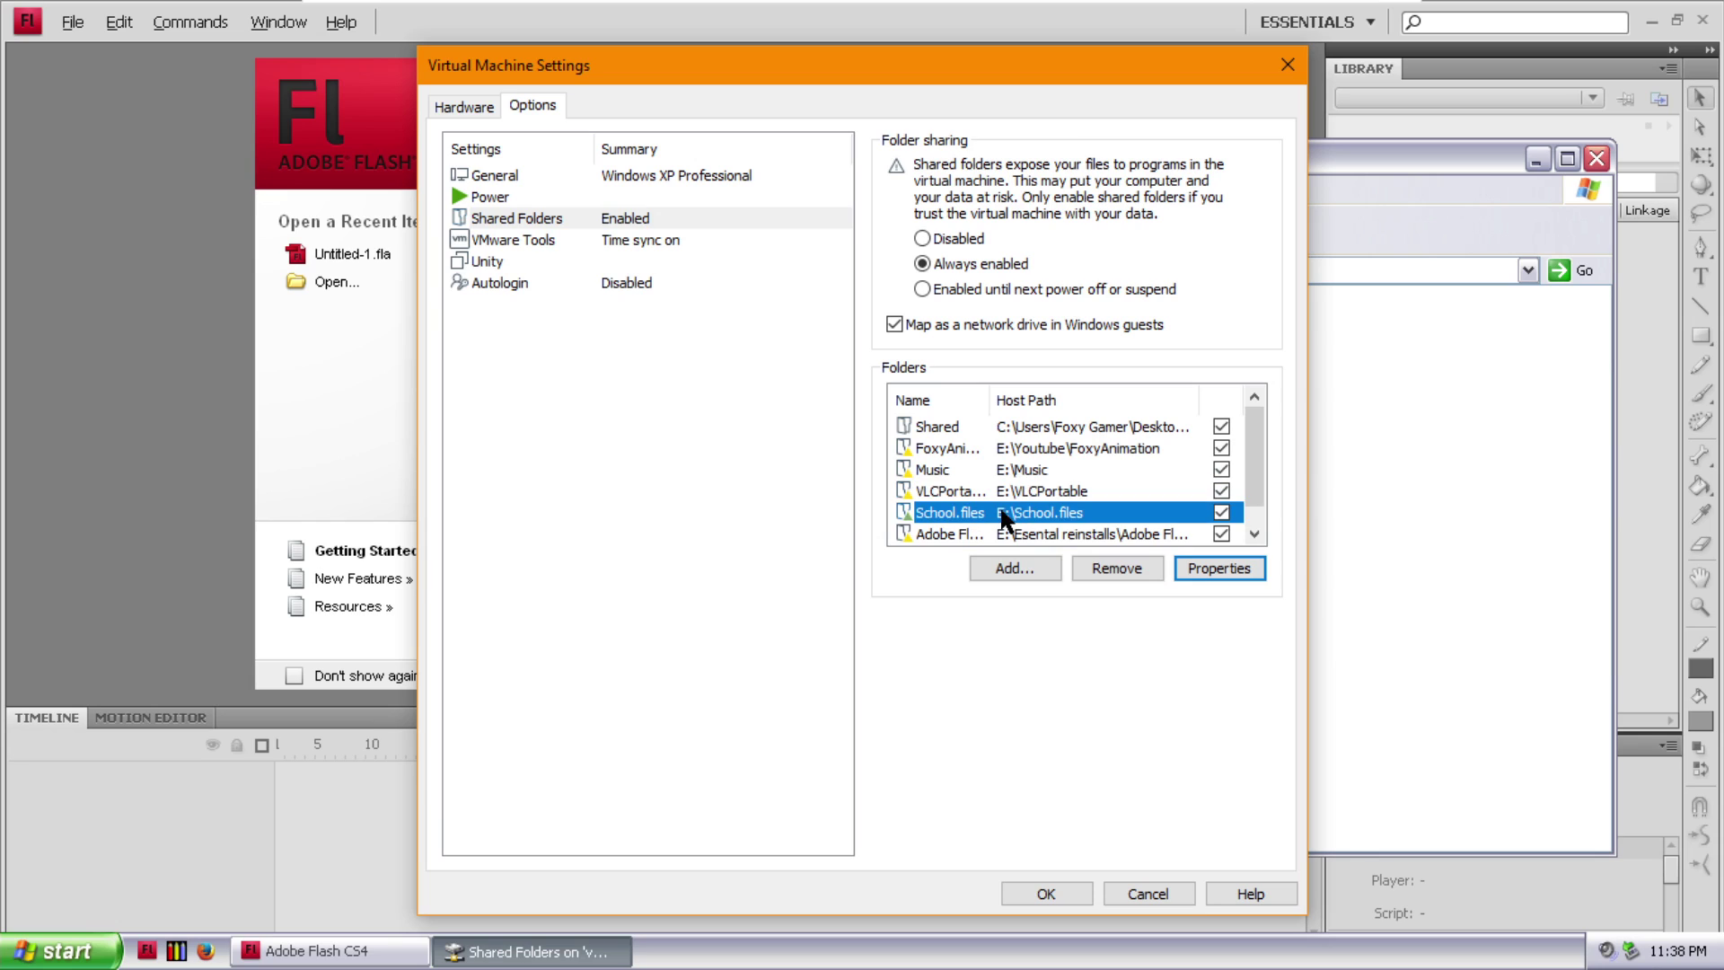
pyautogui.click(1032, 533)
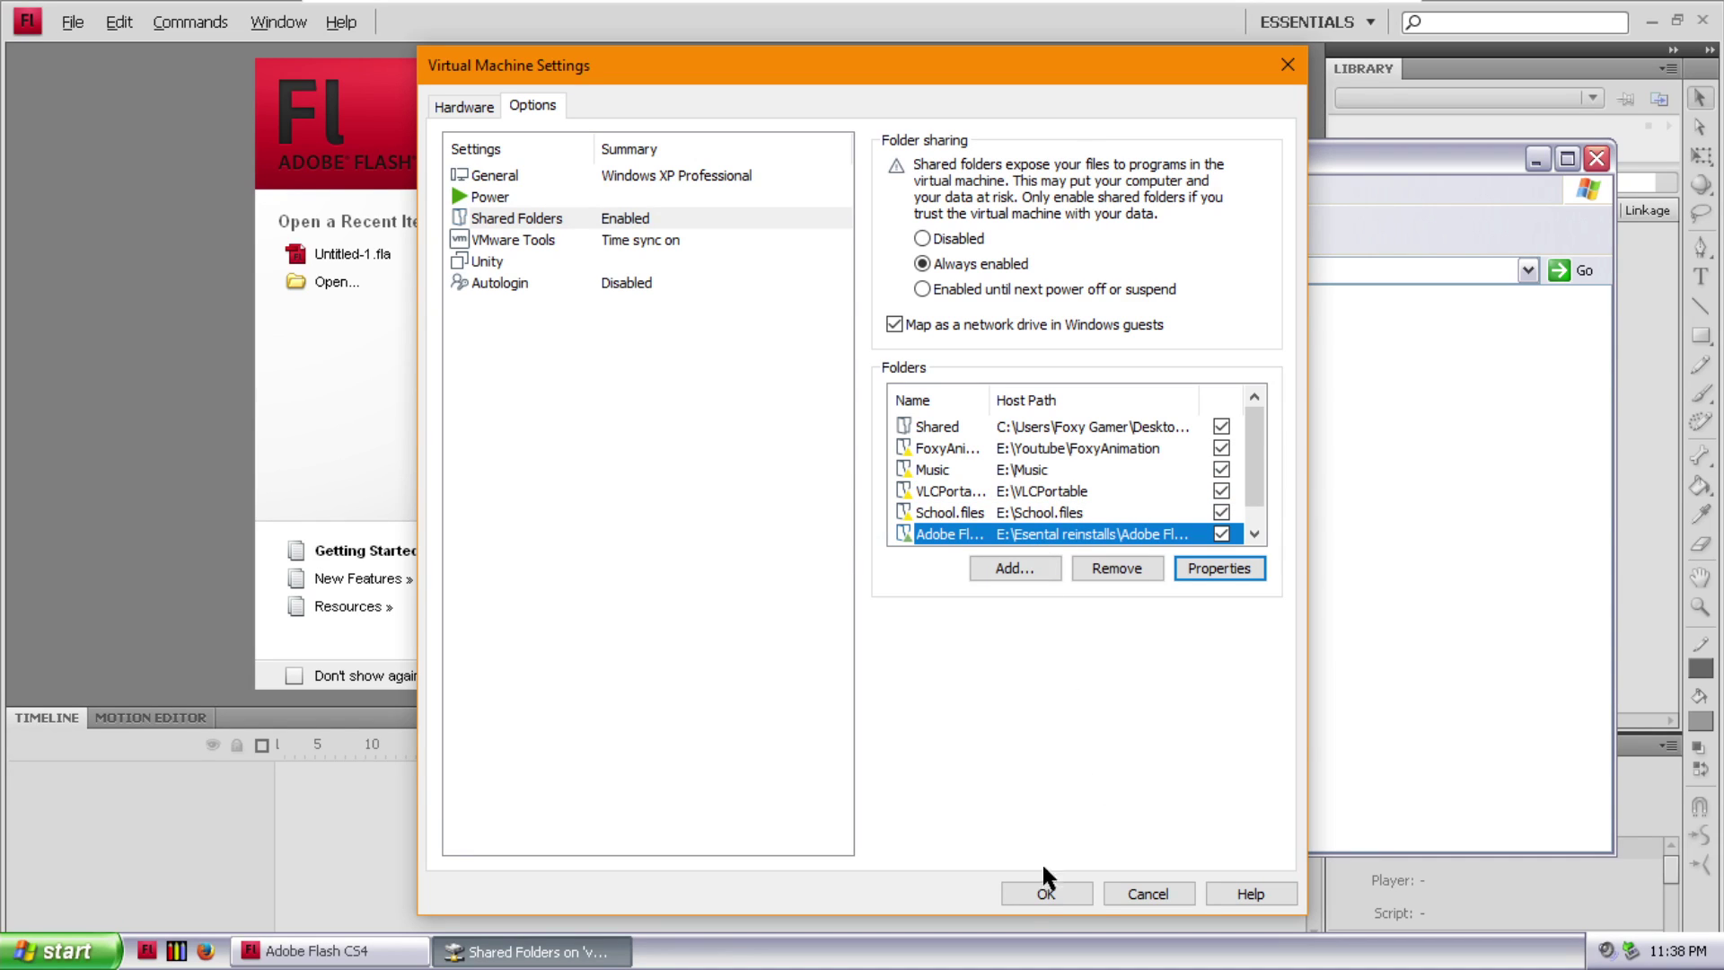
pyautogui.click(1046, 893)
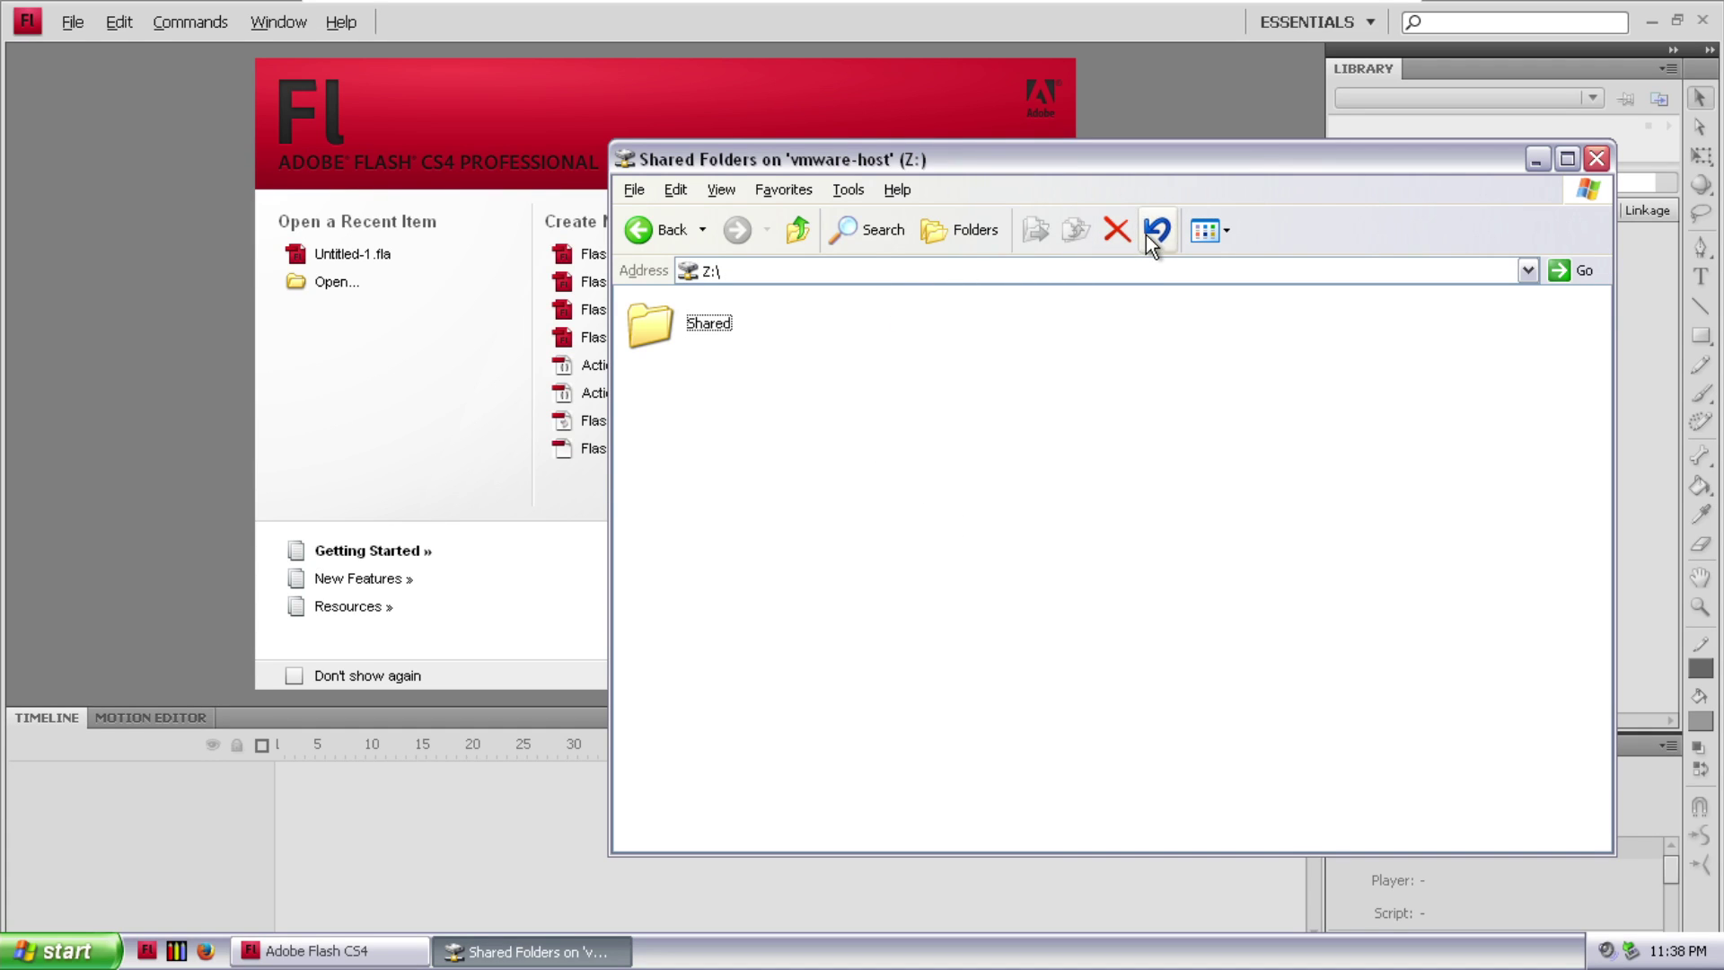
# - Refresh the shared network drive Z: in the Windows XP guest and open its FoxyAnimation folder
pyautogui.rightClick(871, 460)
pyautogui.click(905, 520)
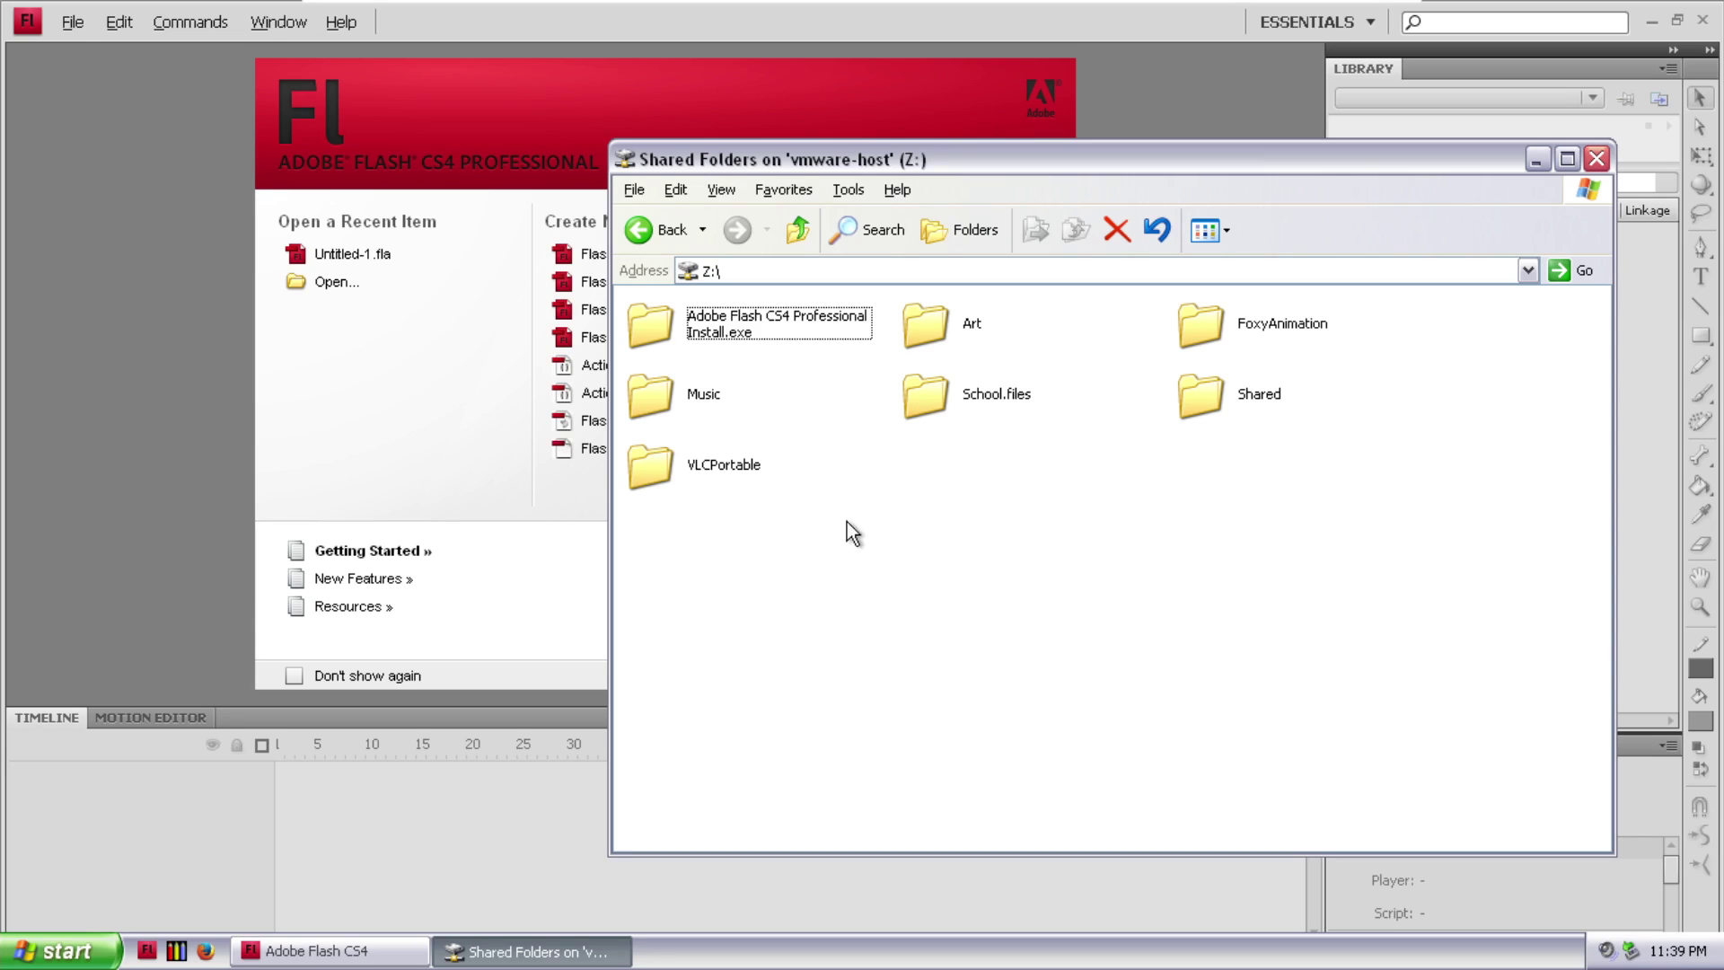
pyautogui.click(1253, 324)
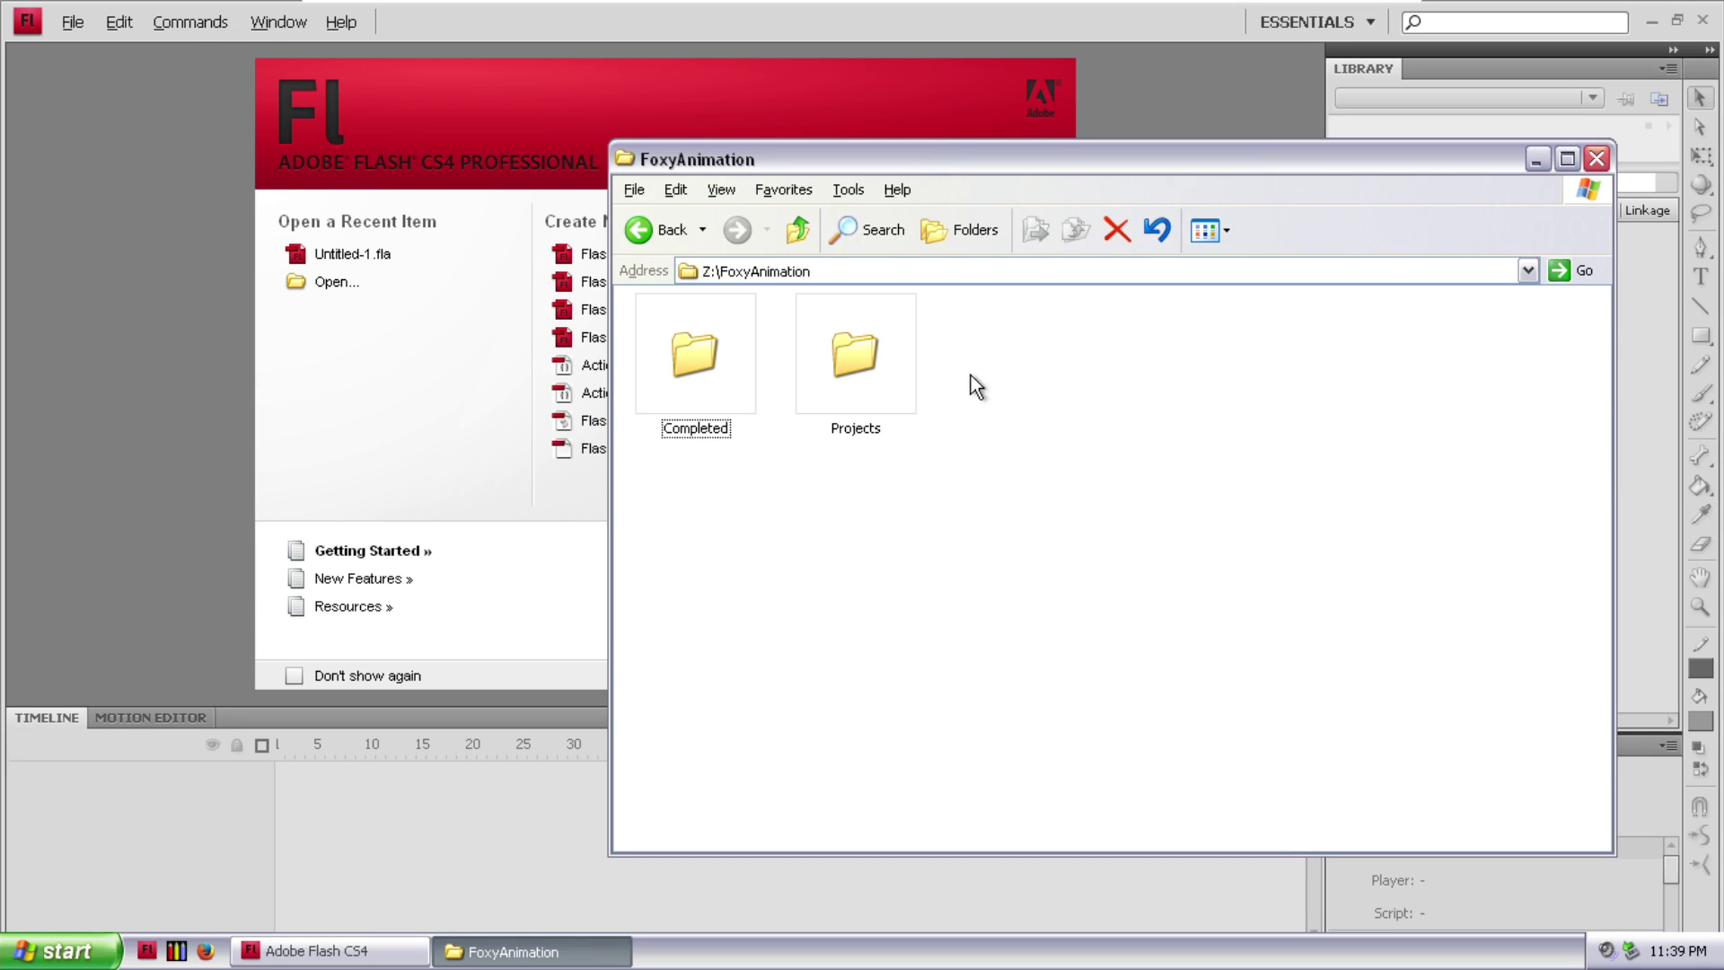
# - Look inside the Twokinds folder under Completed and return to the FoxyAnimation folder
pyautogui.doubleClick(709, 354)
pyautogui.doubleClick(694, 325)
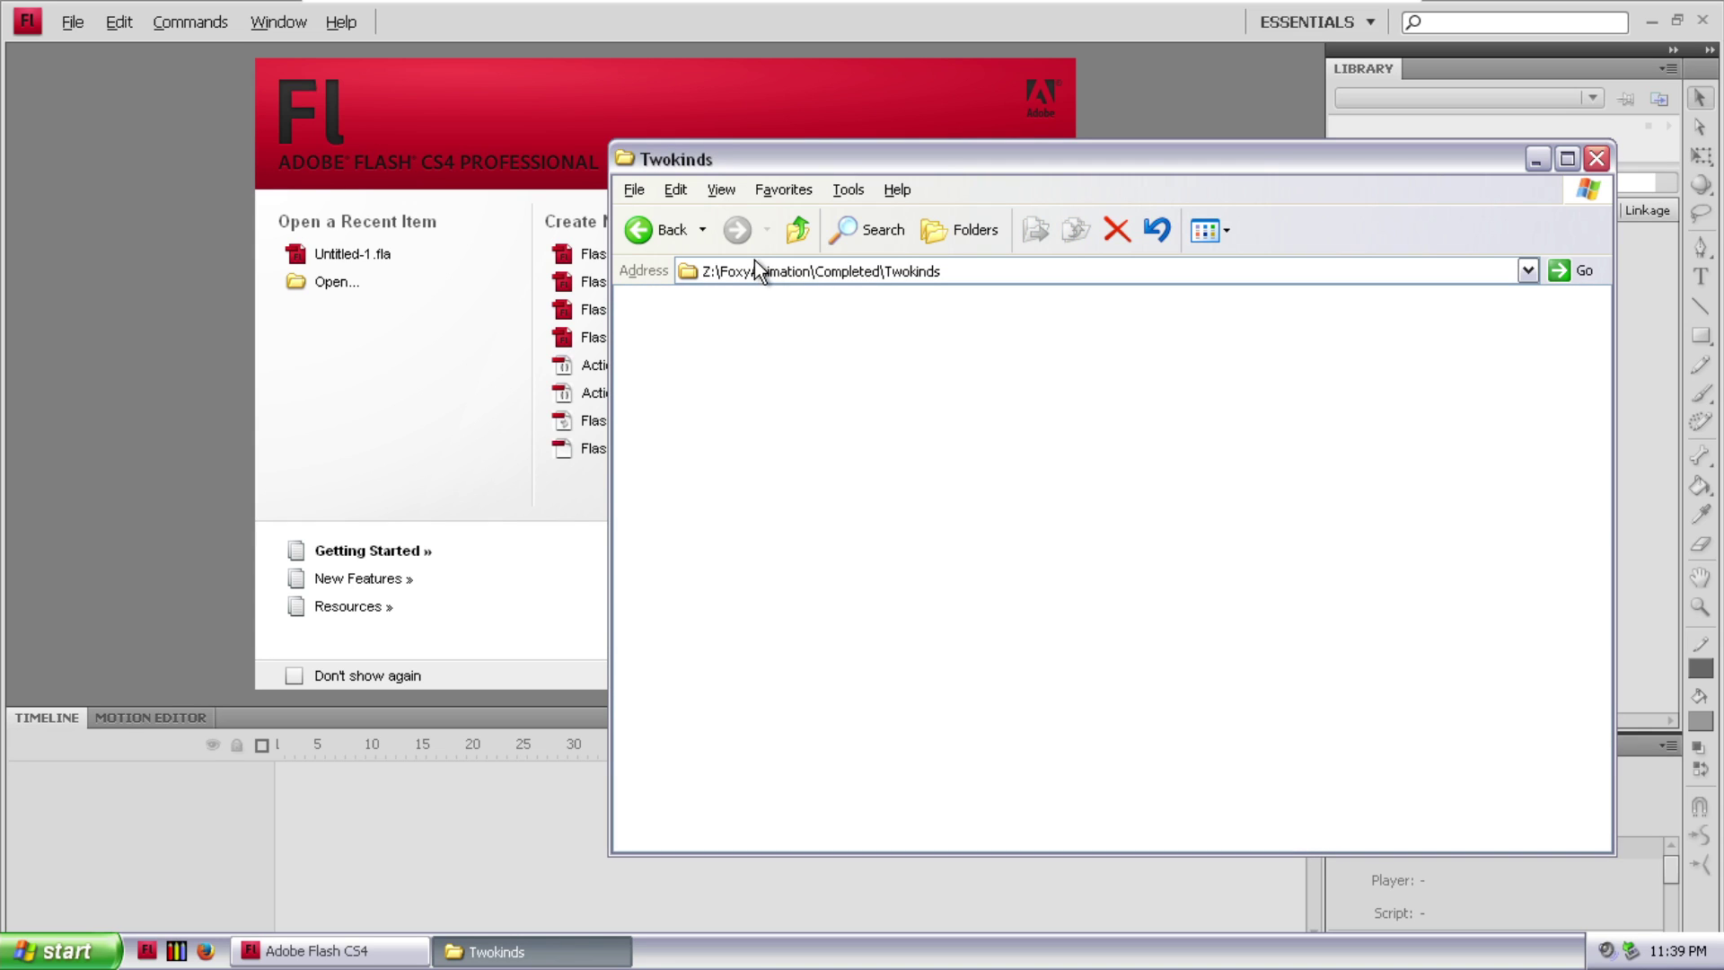
pyautogui.click(658, 235)
pyautogui.click(659, 235)
# - Look through the Projects folder, checking FNaF and opening Deltarune's "Deltarune Song OUR DESTINY Animation" folder
pyautogui.doubleClick(831, 346)
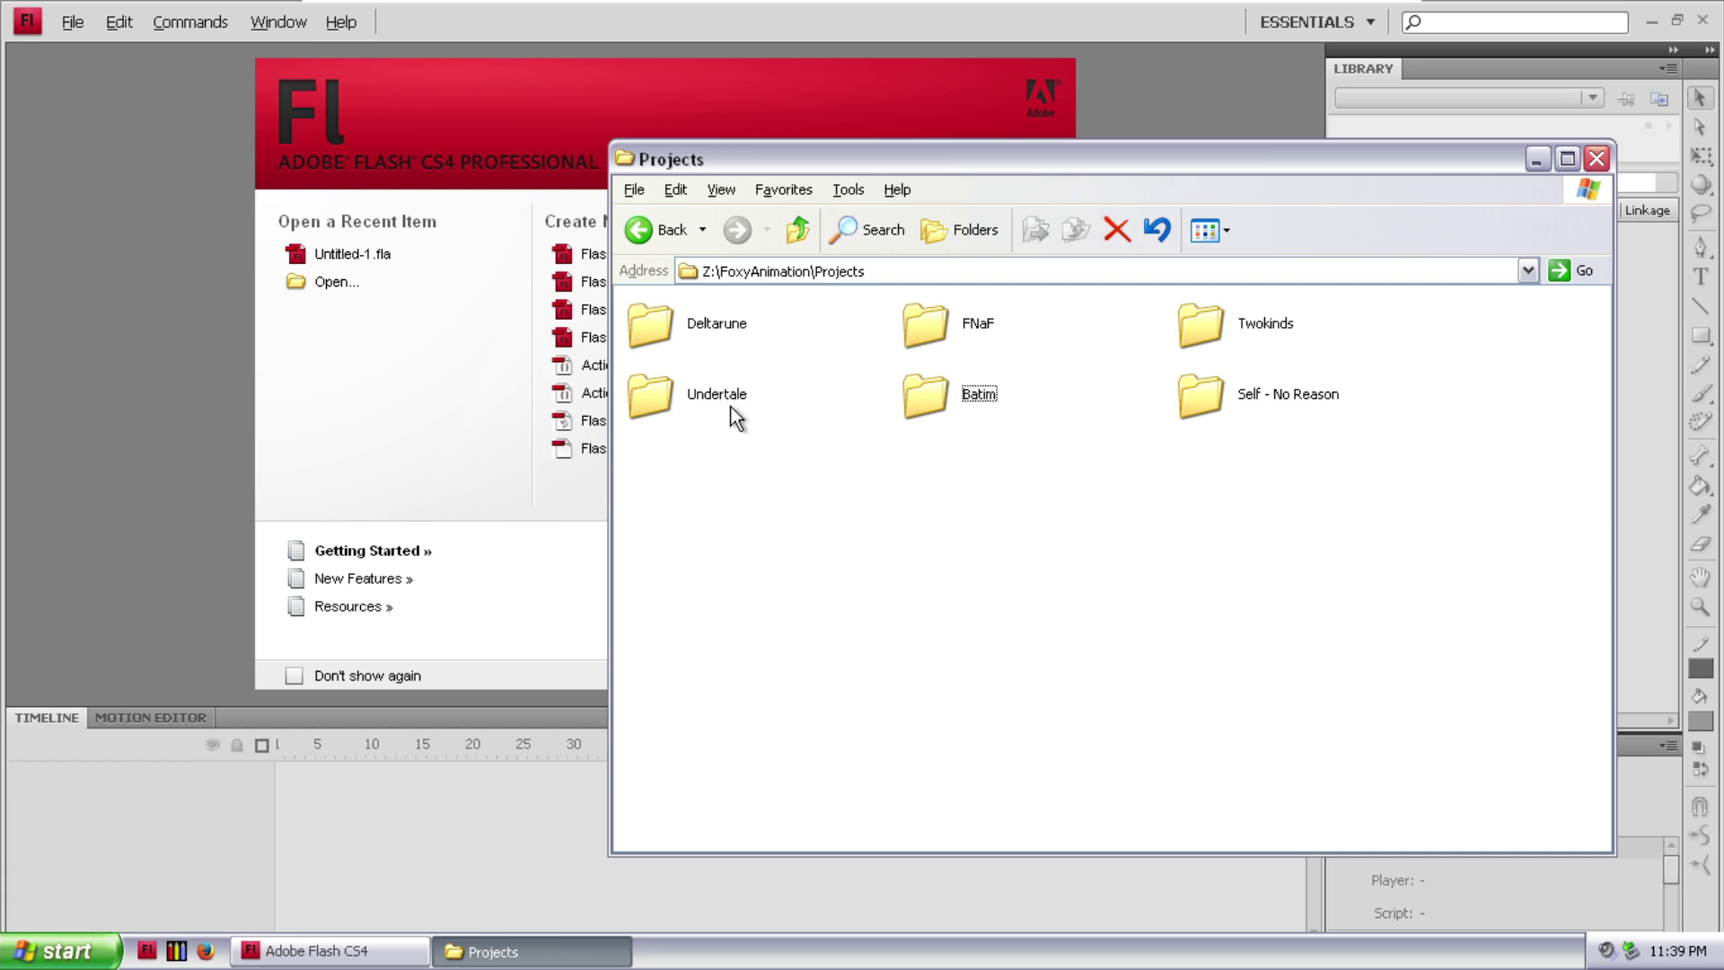
pyautogui.doubleClick(979, 324)
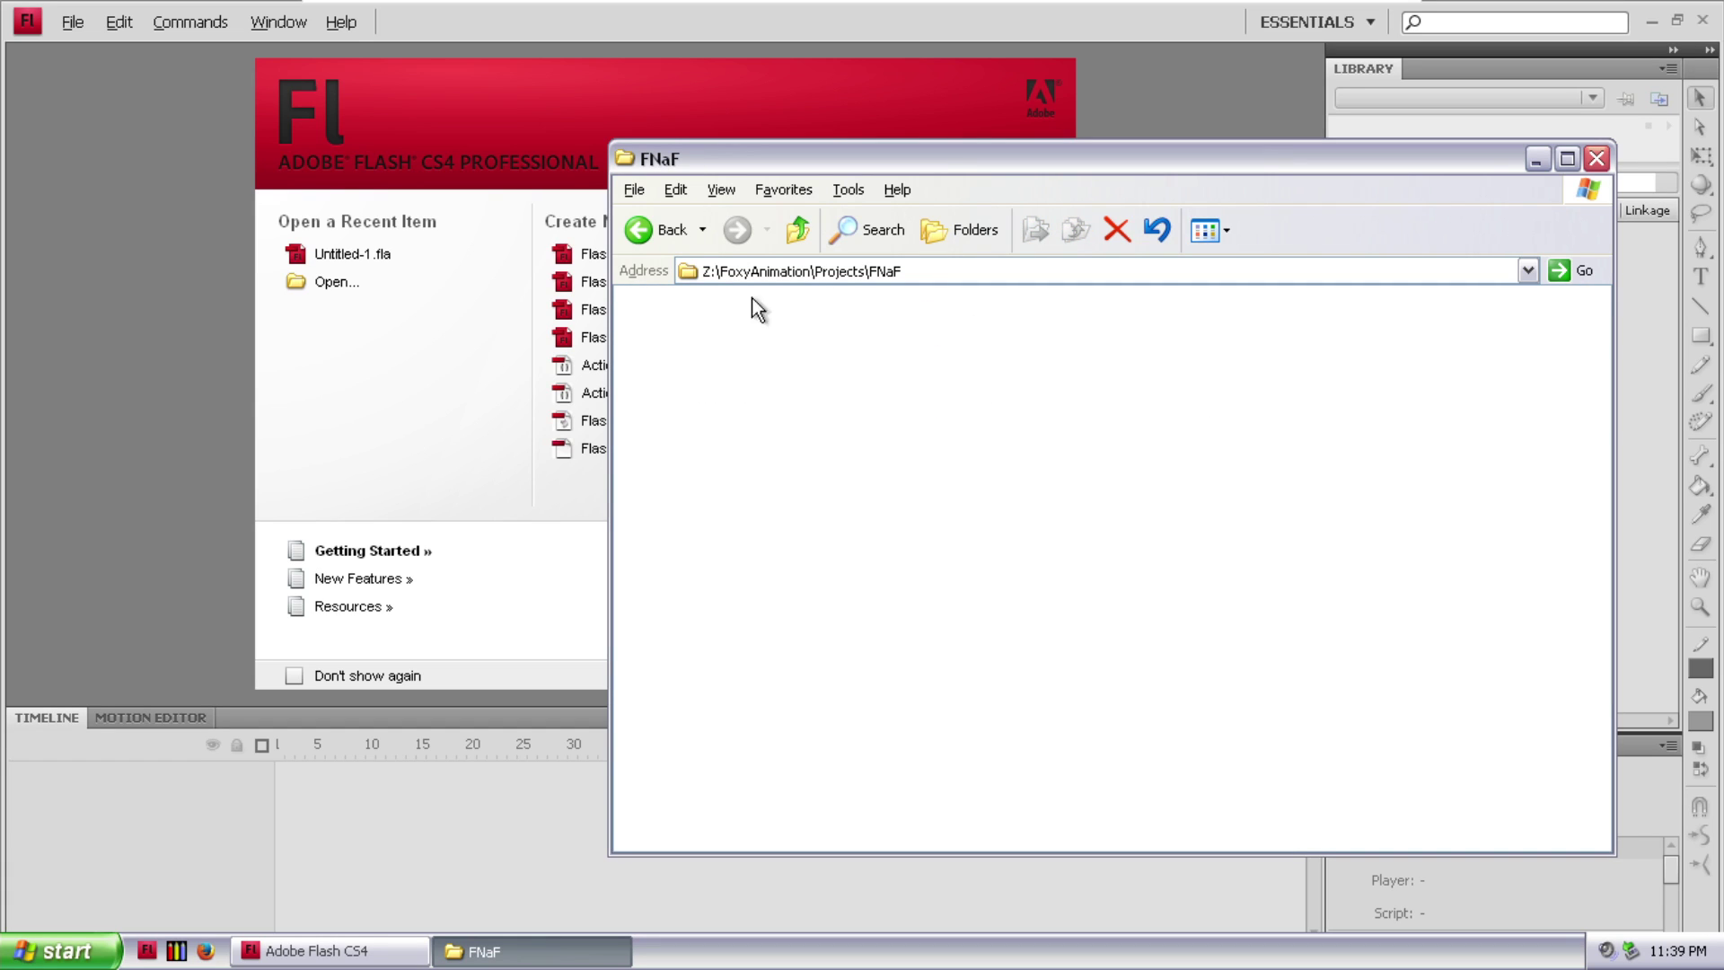
pyautogui.click(660, 230)
pyautogui.doubleClick(723, 325)
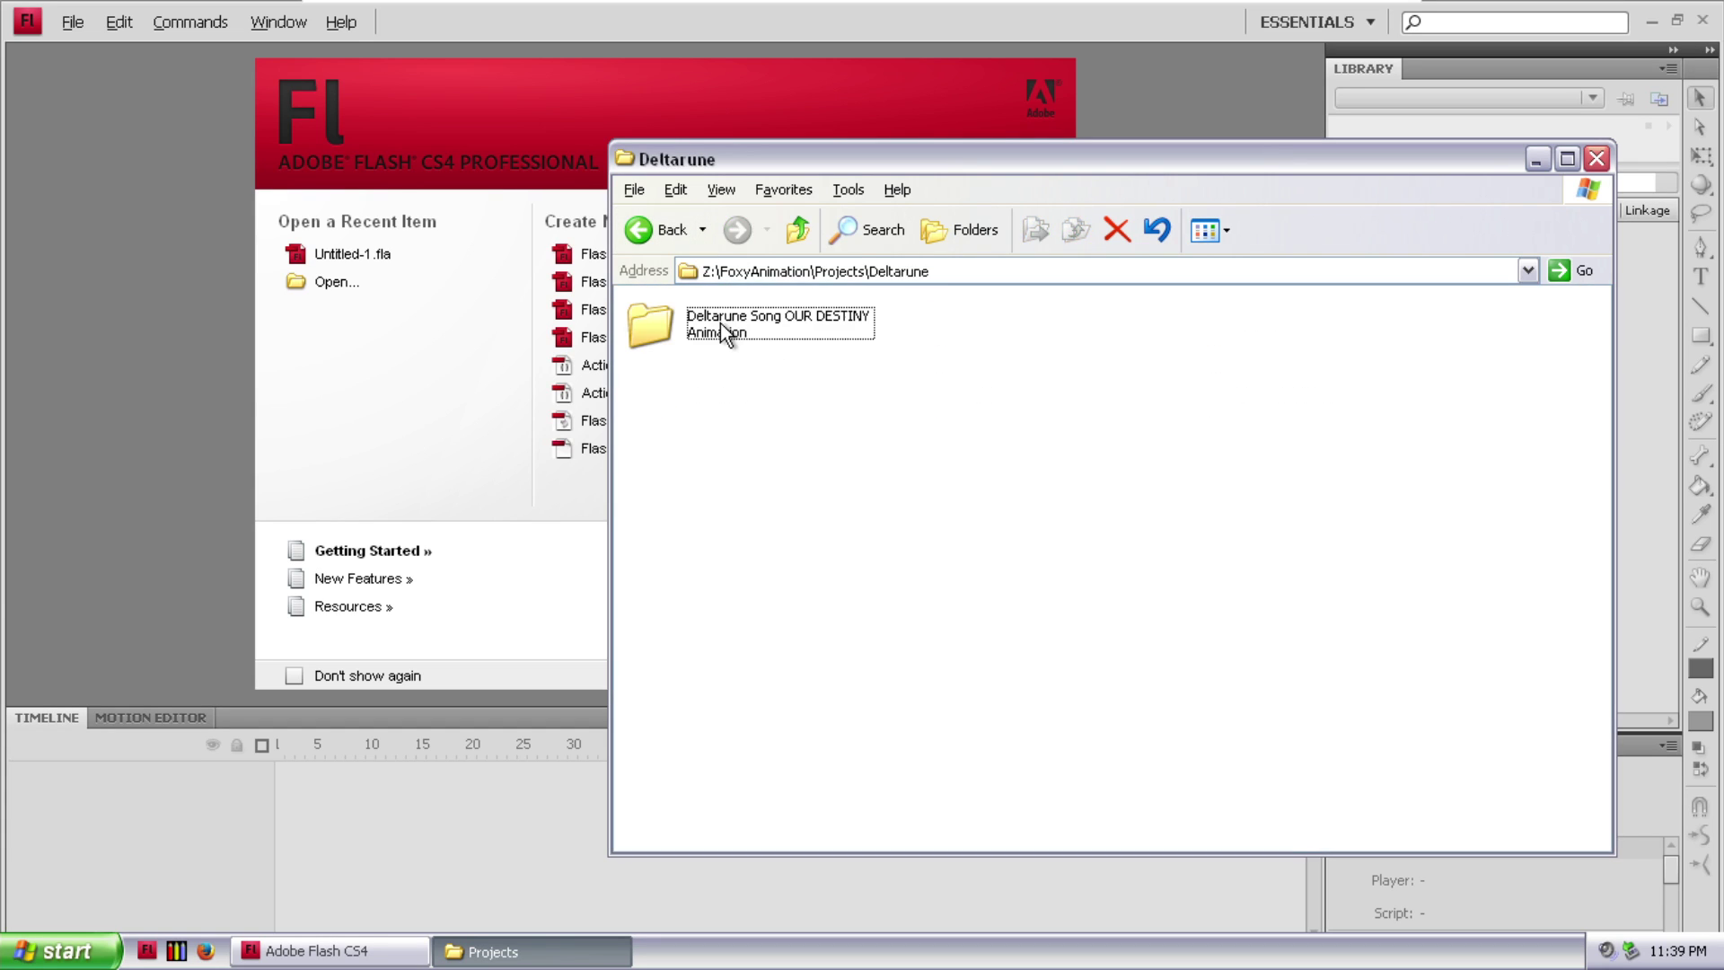
pyautogui.doubleClick(720, 323)
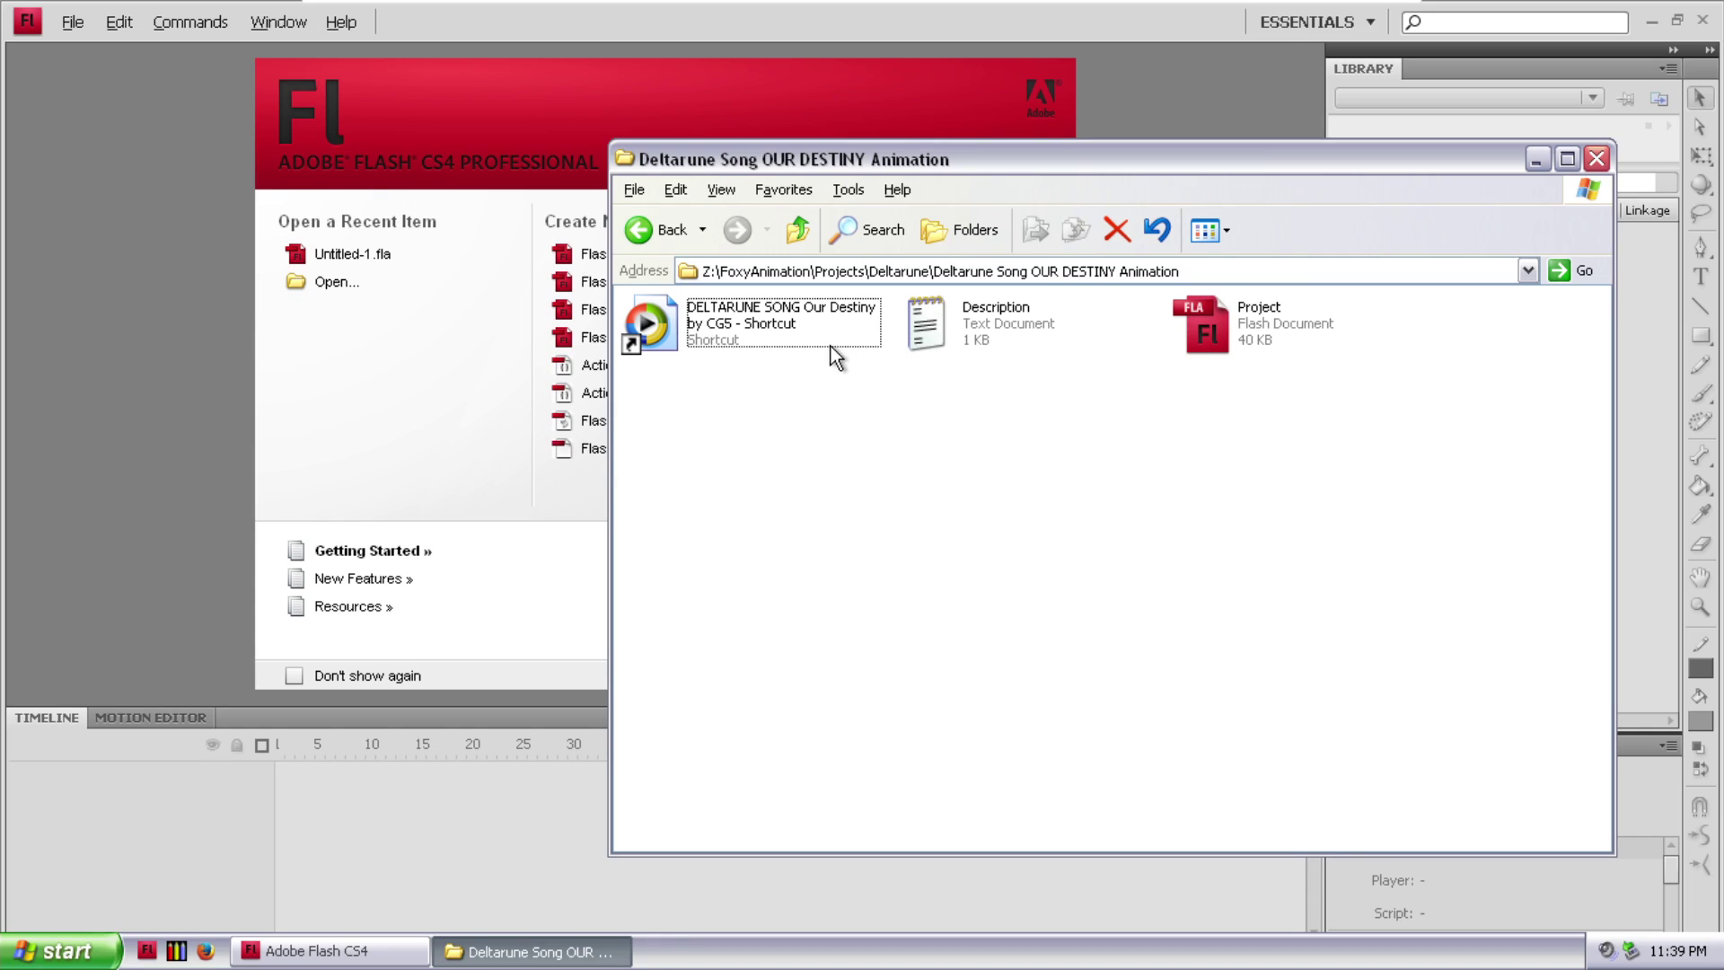
# - Play the "DELTARUNE SONG Our Destiny by CG5" shortcut briefly, pause and close the player, and leave the project folder
pyautogui.doubleClick(769, 309)
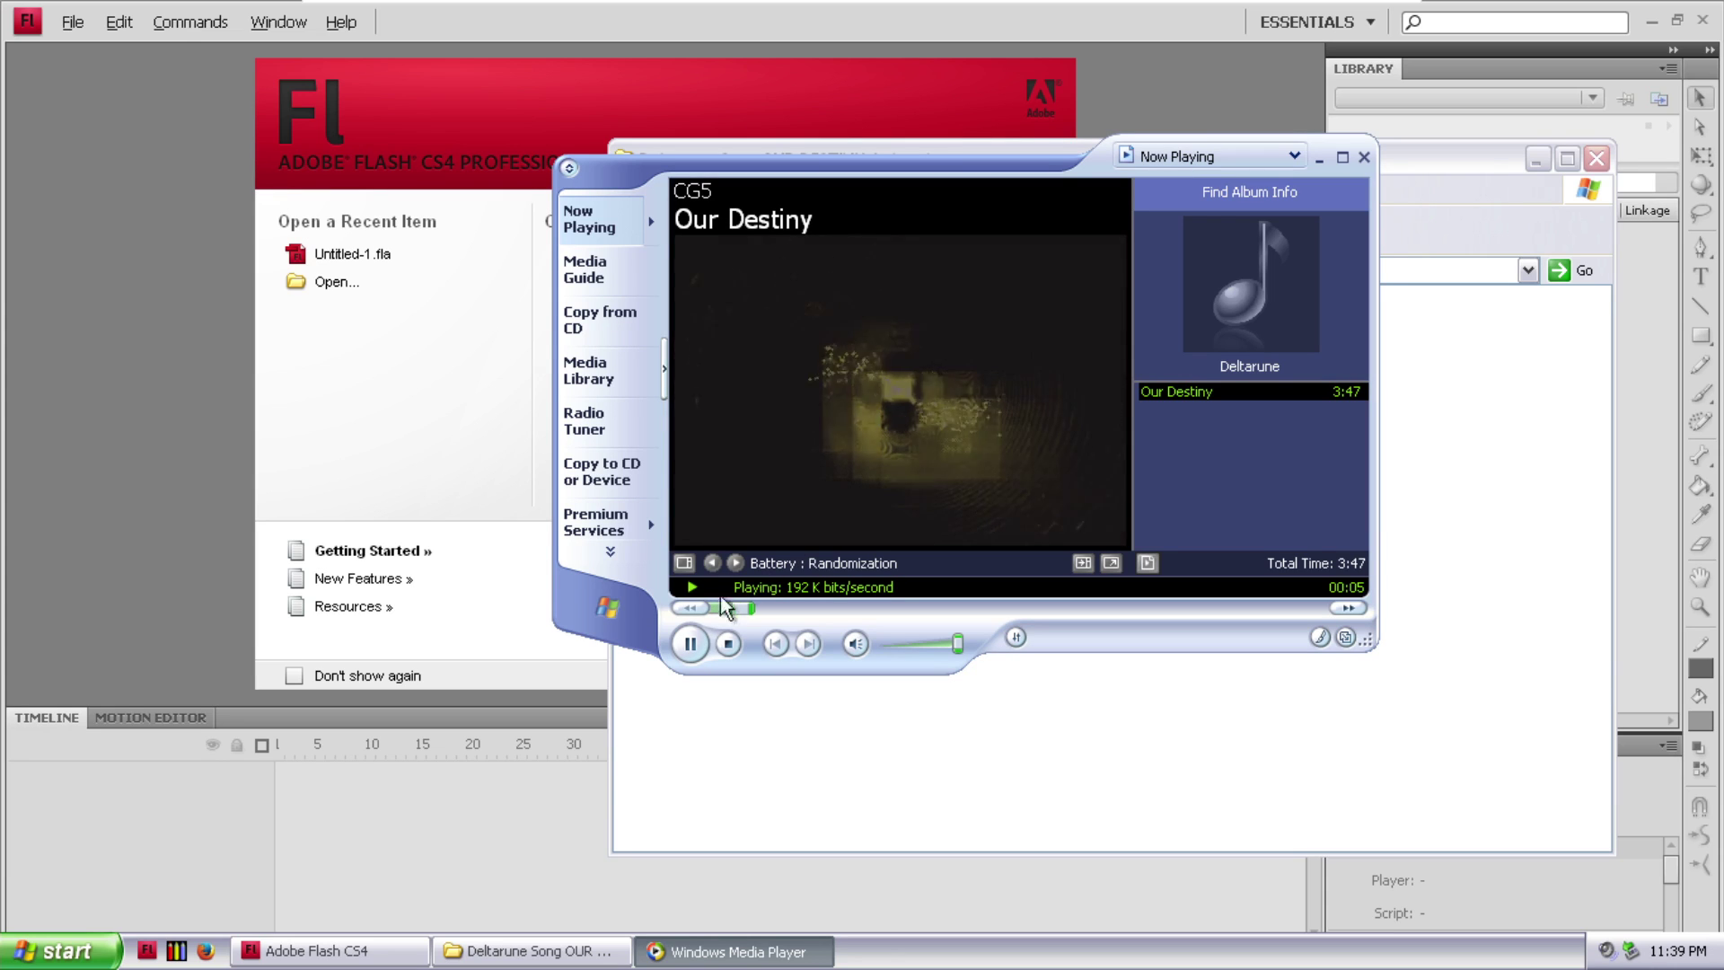
pyautogui.click(689, 643)
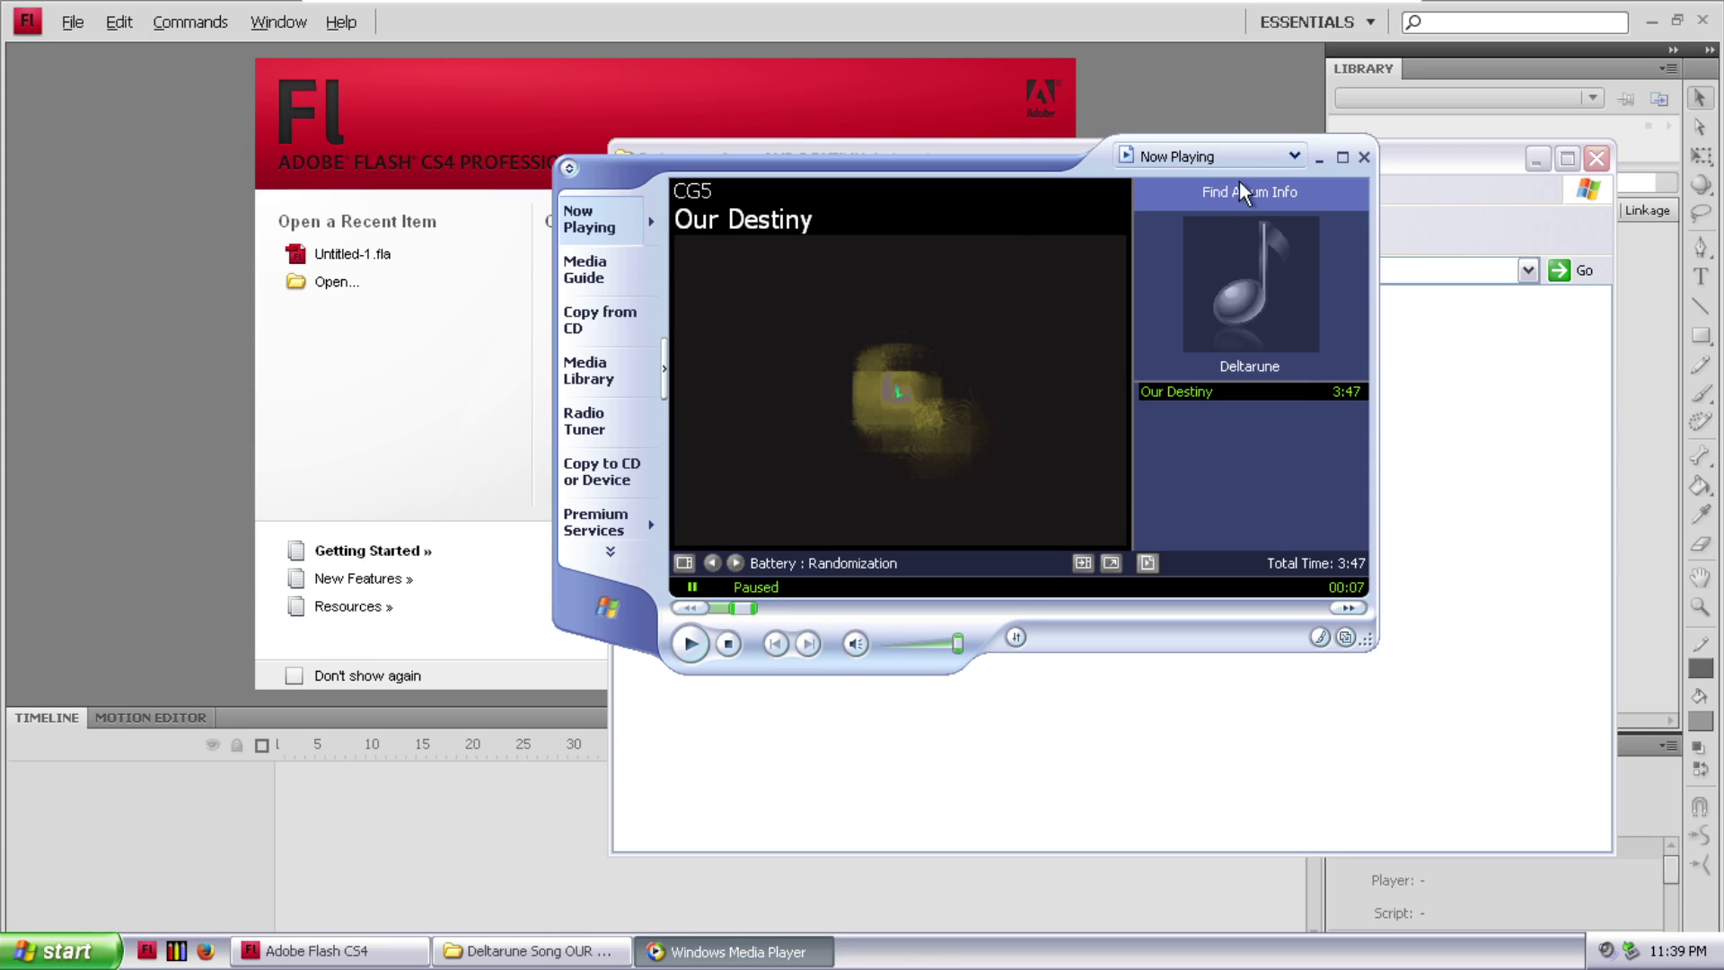
pyautogui.click(1366, 158)
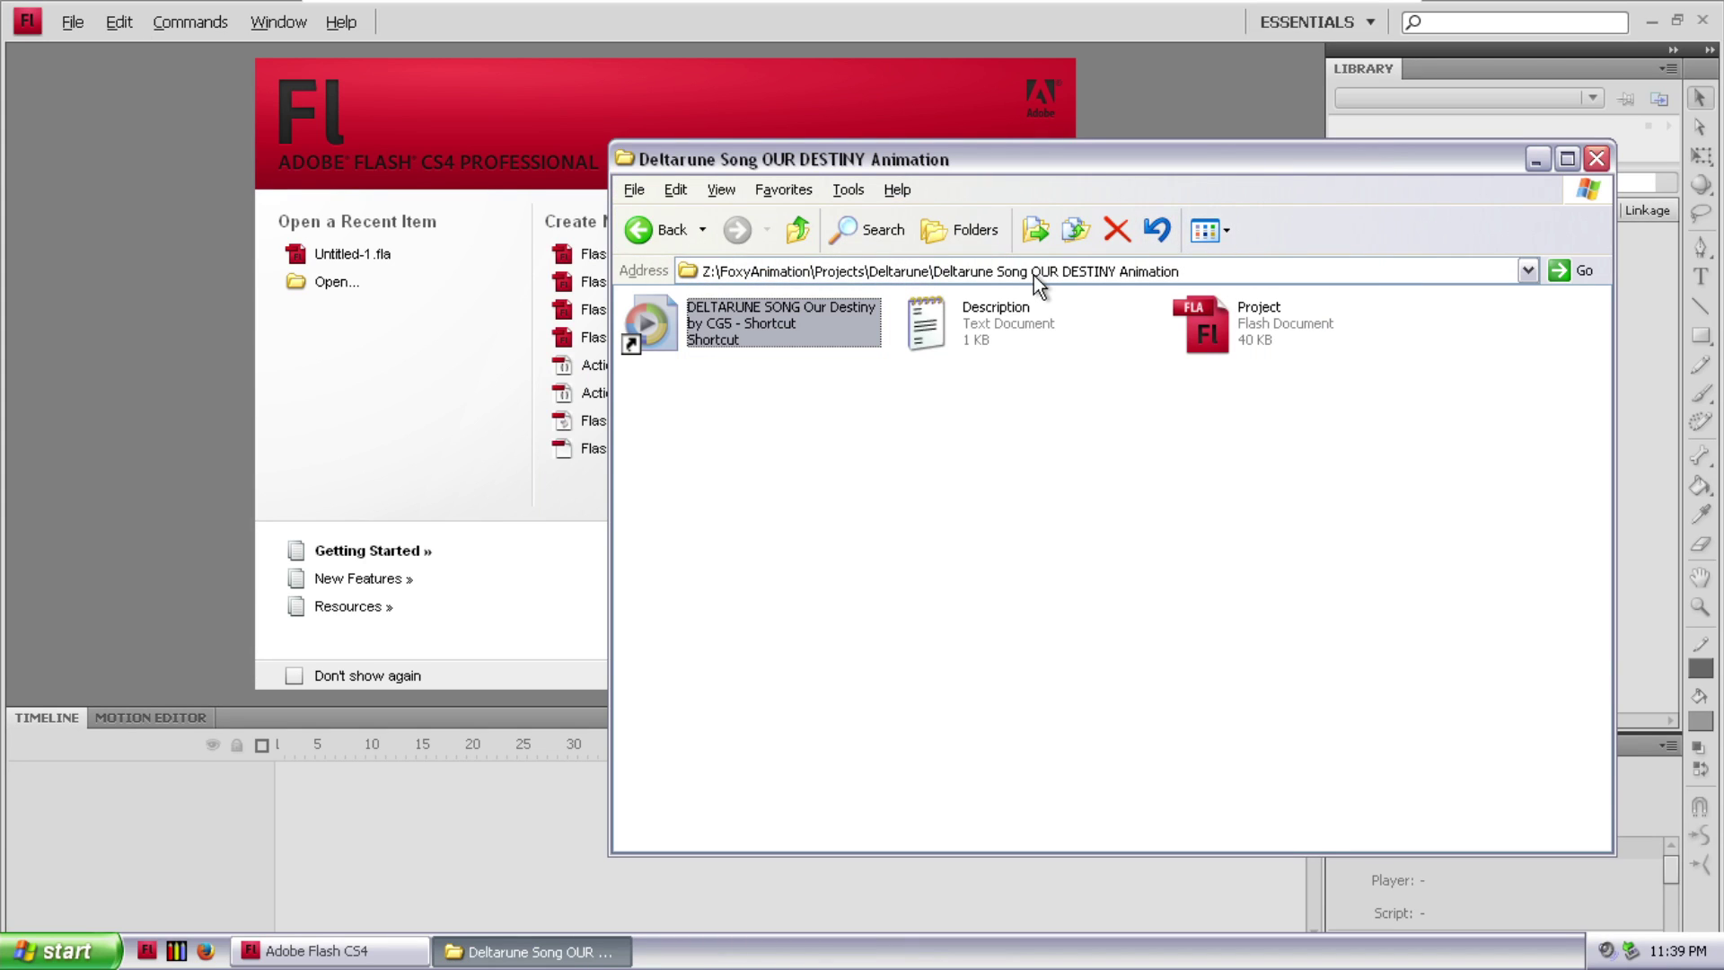
pyautogui.click(690, 235)
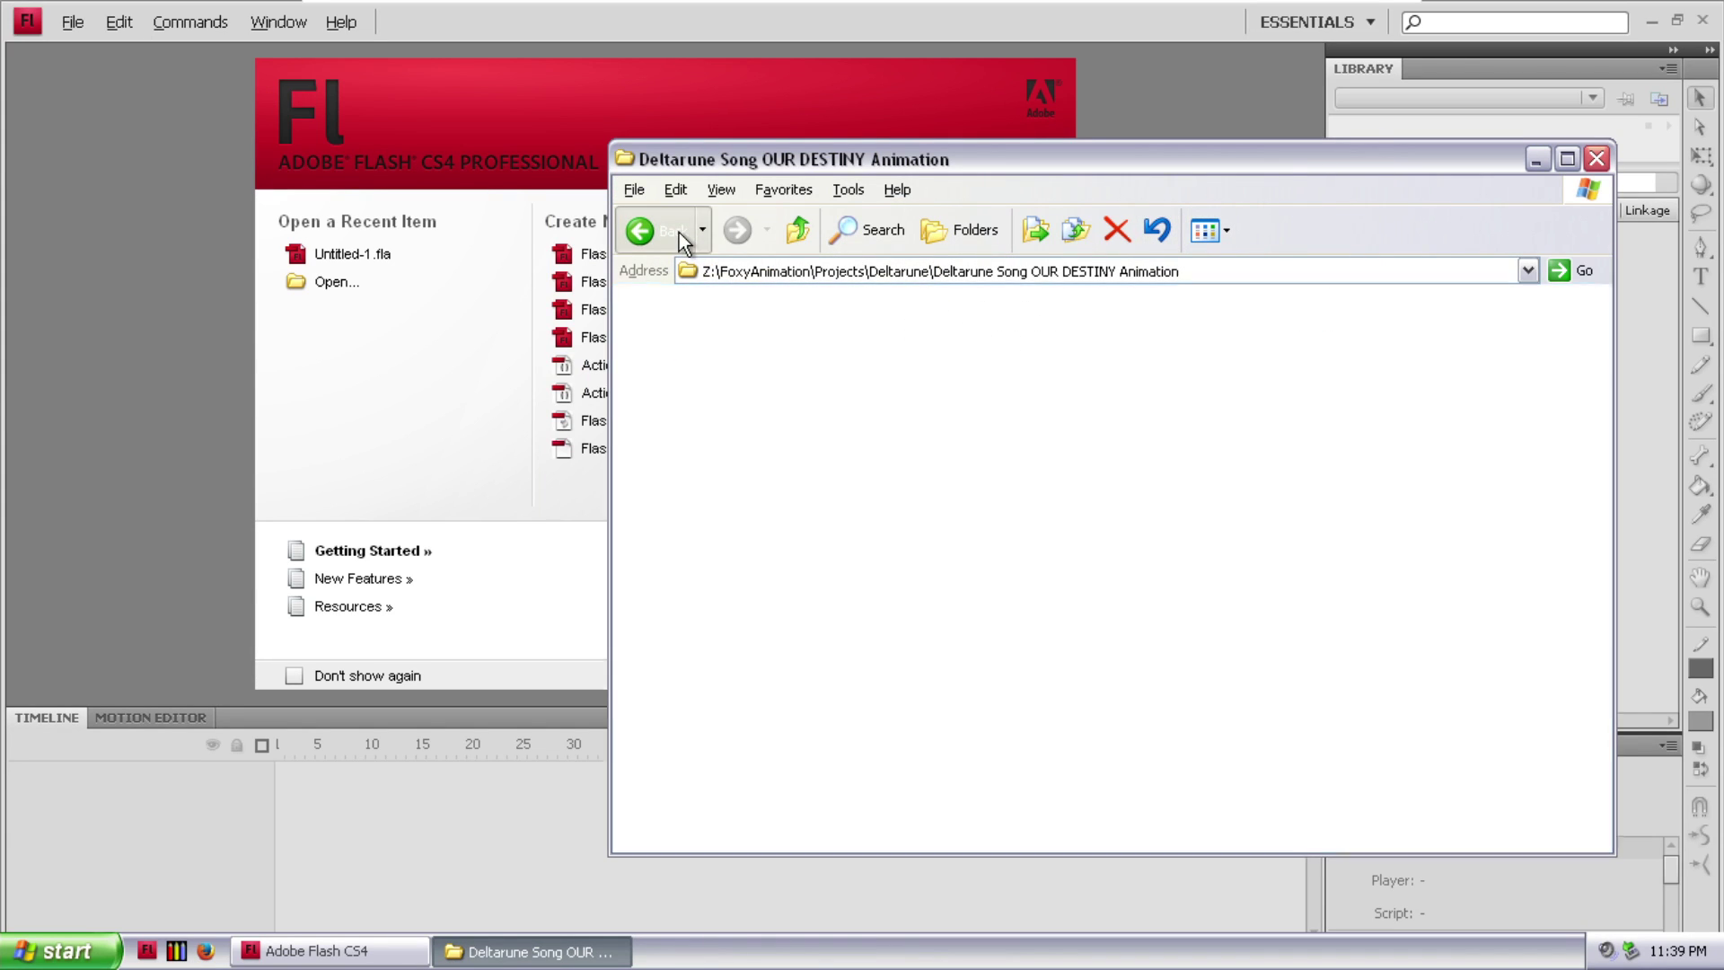
# - Open the Flash Audio folder under Twokinds' Prelude project, listen to Audio1, close the player and return to the Prelude folder
pyautogui.click(623, 214)
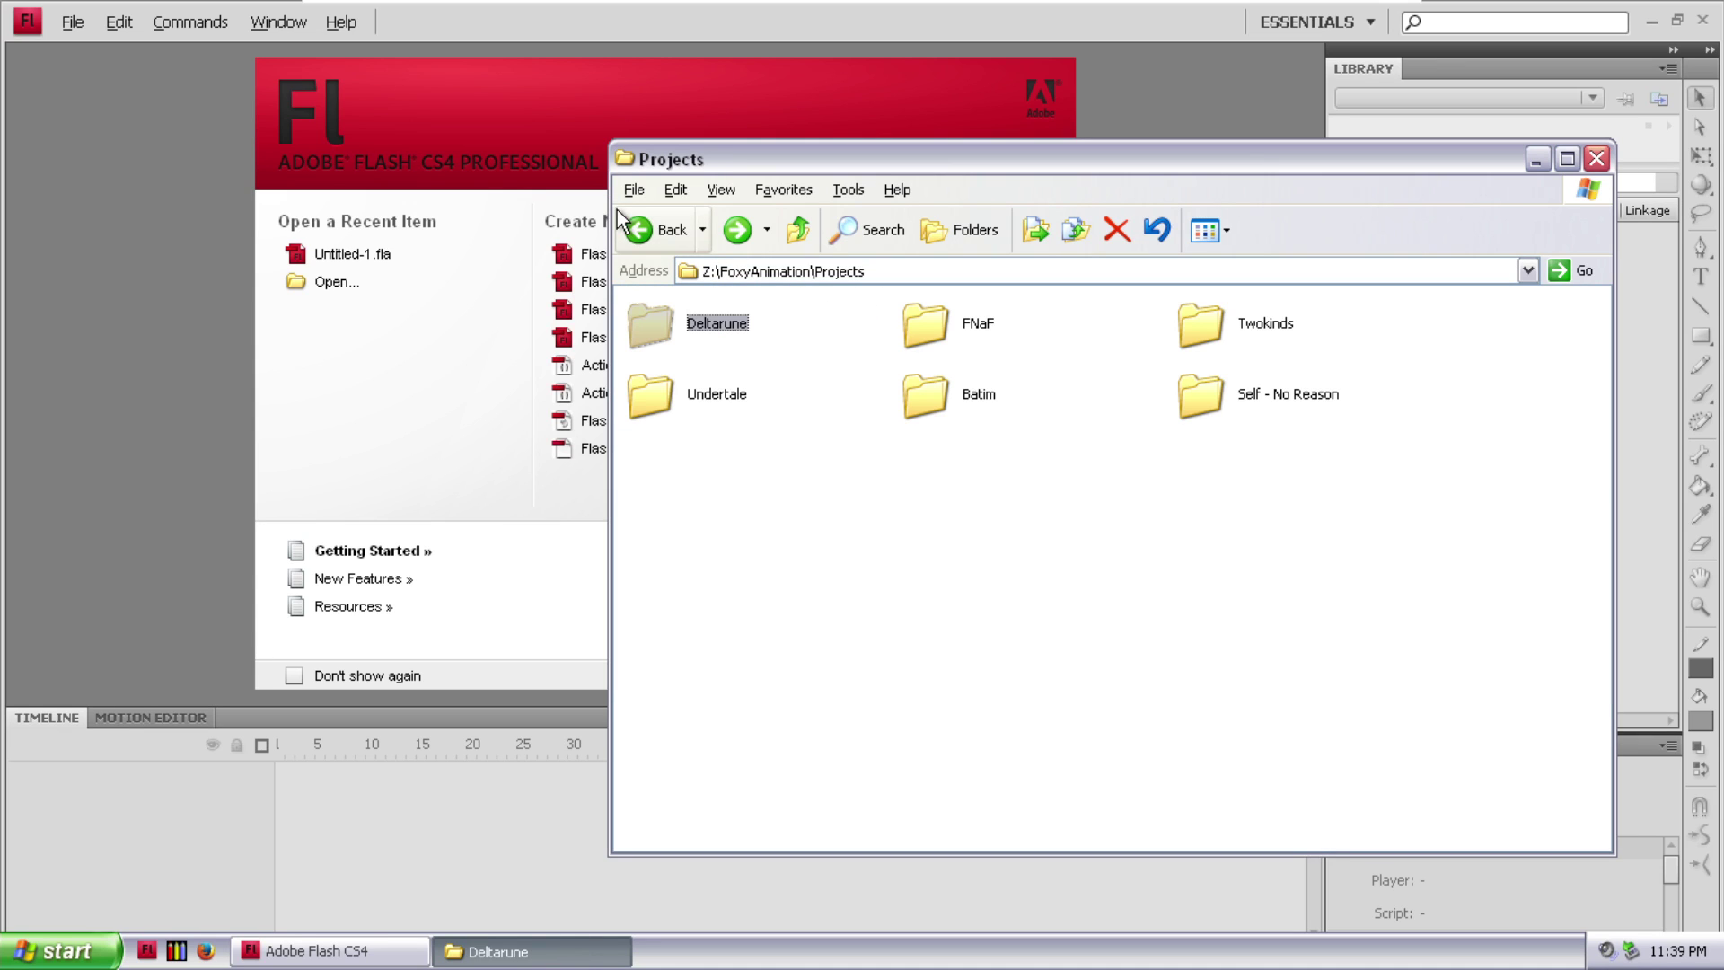
pyautogui.doubleClick(1257, 334)
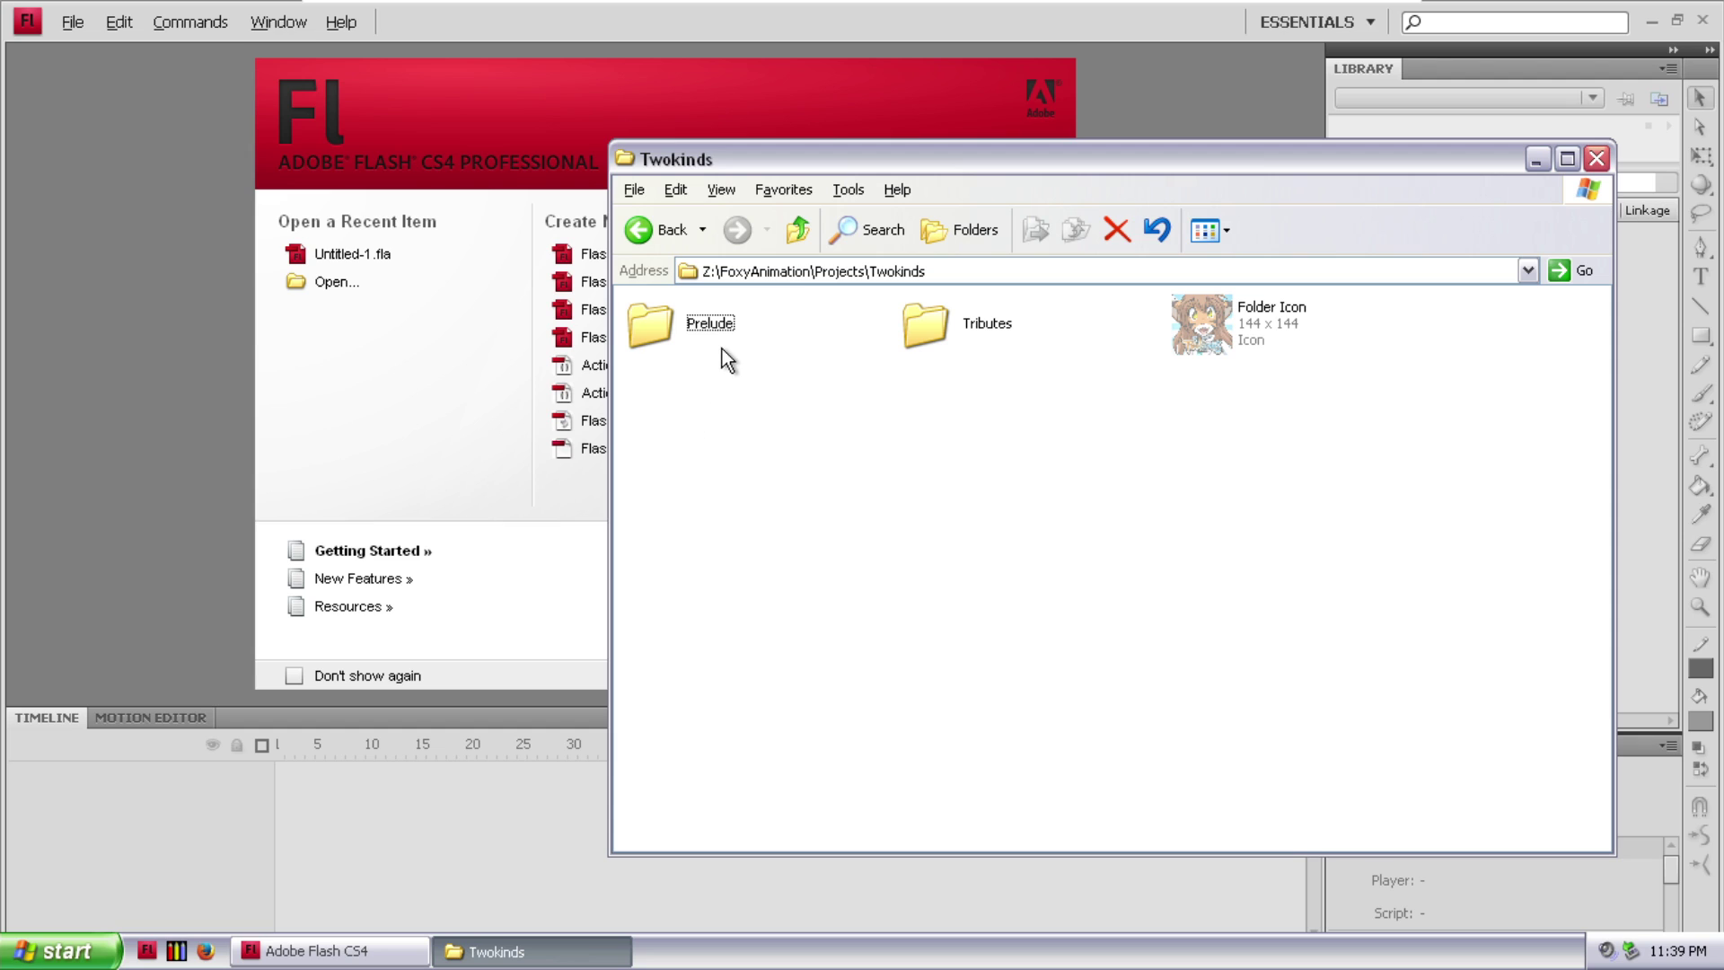
pyautogui.doubleClick(655, 331)
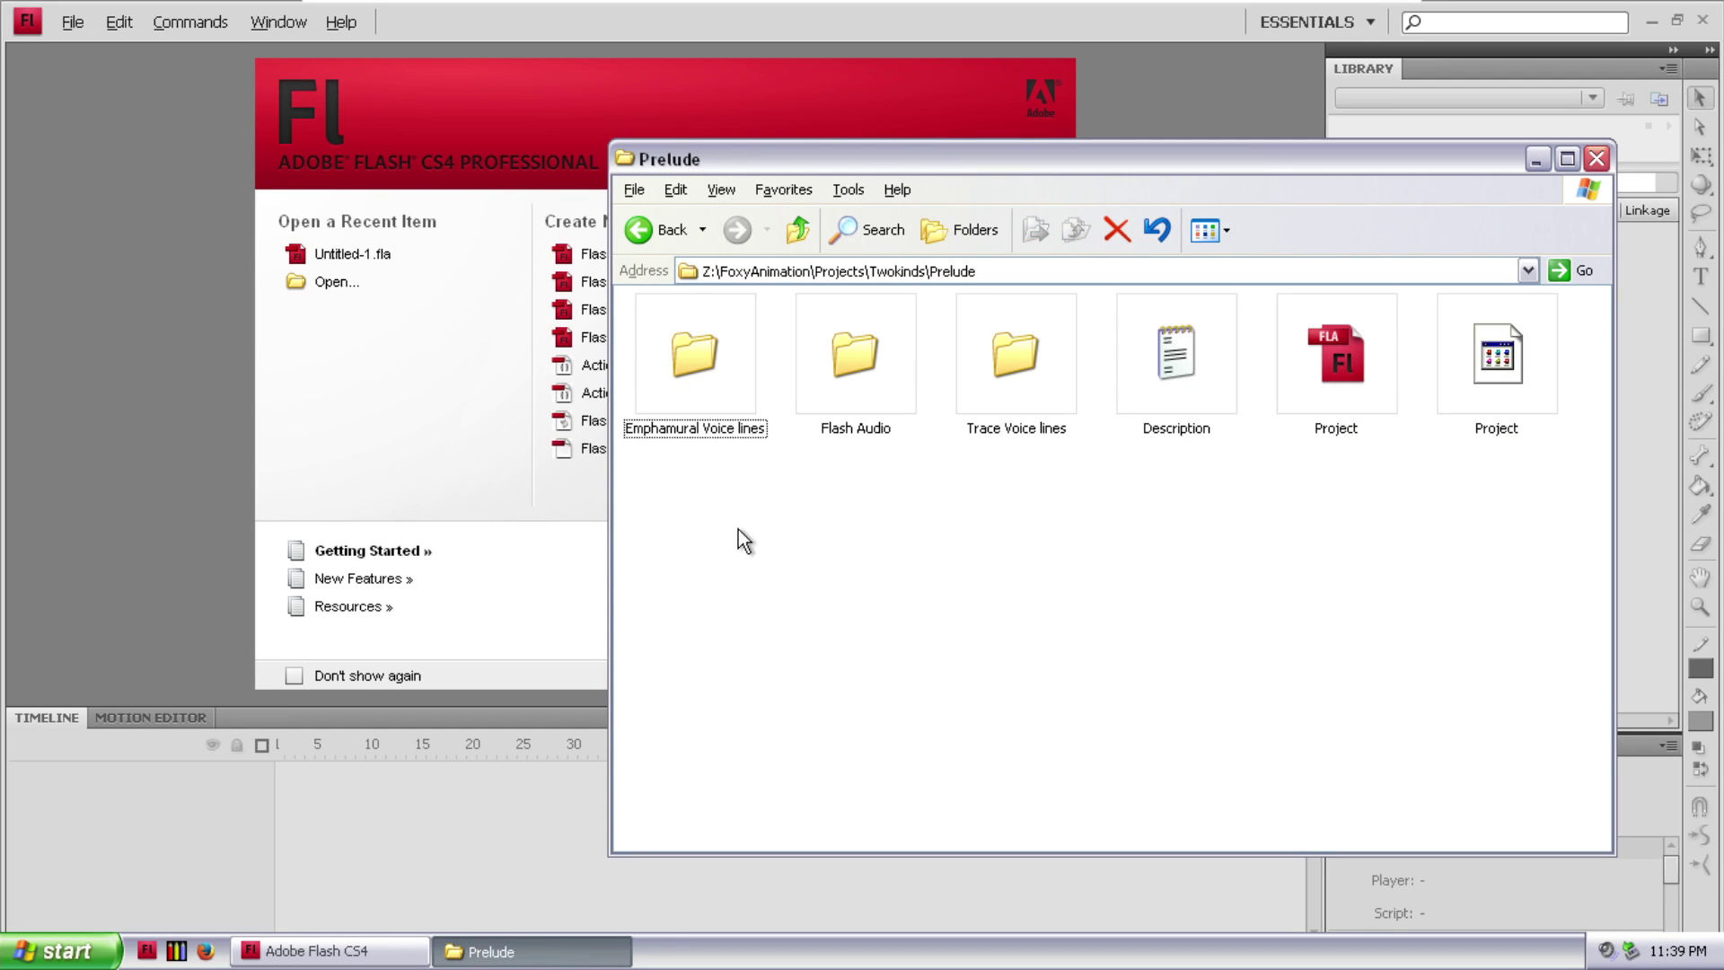
pyautogui.doubleClick(865, 390)
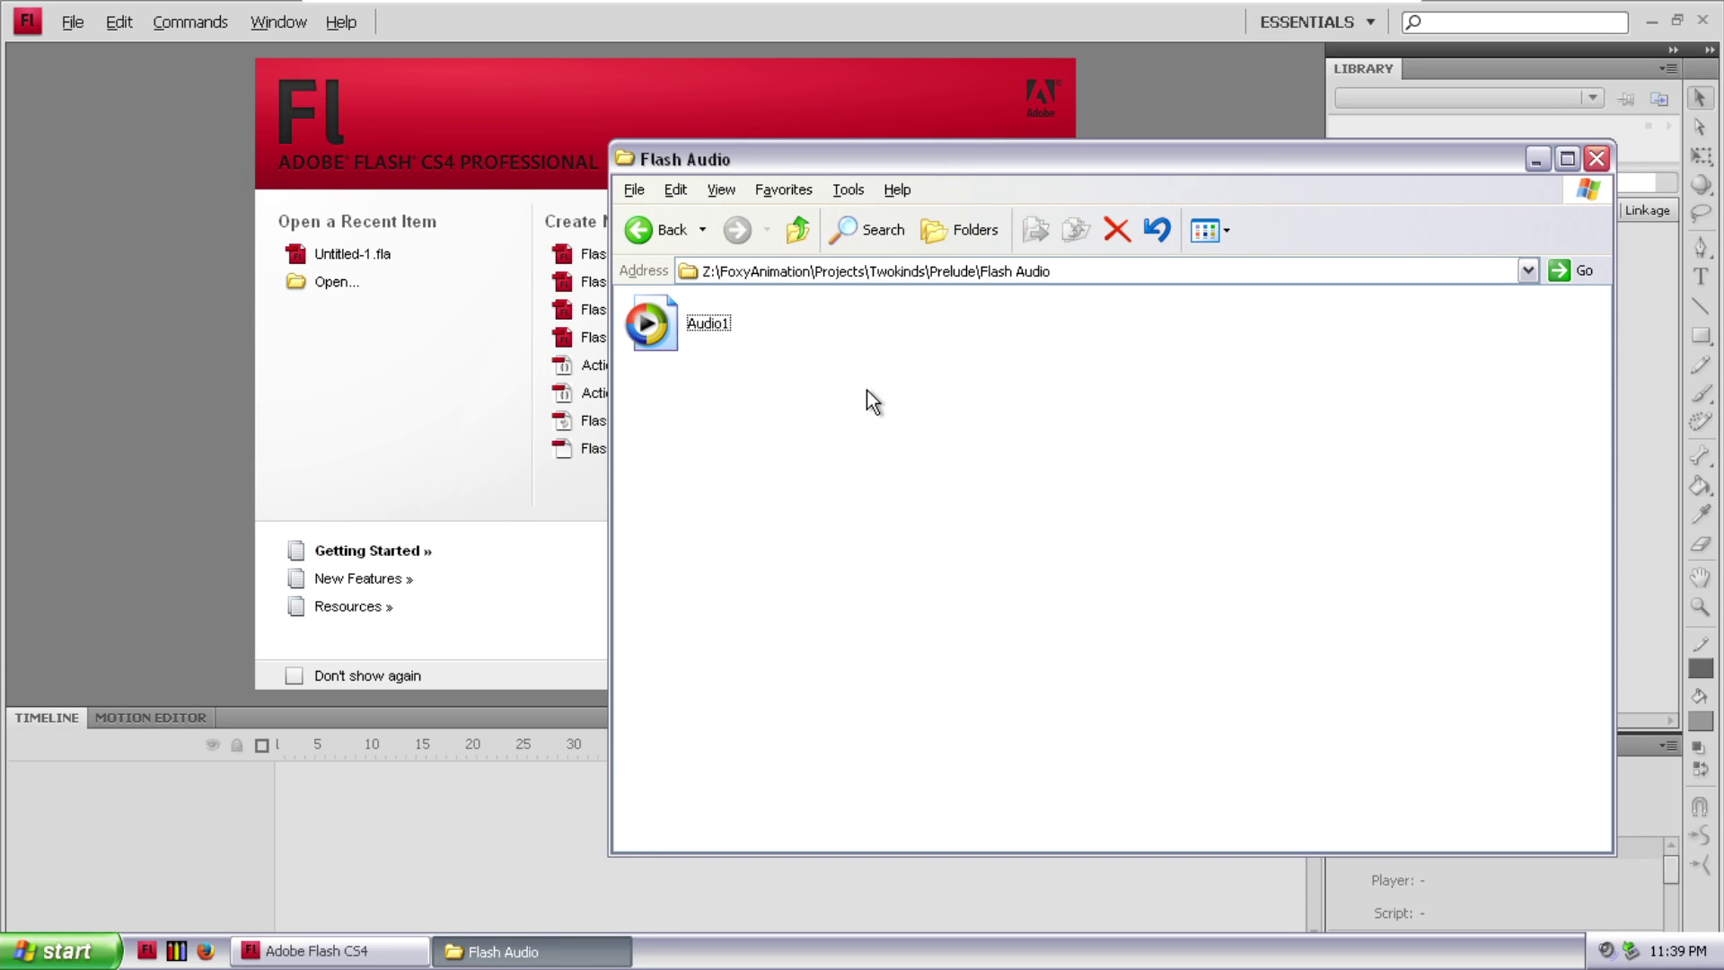
pyautogui.doubleClick(655, 331)
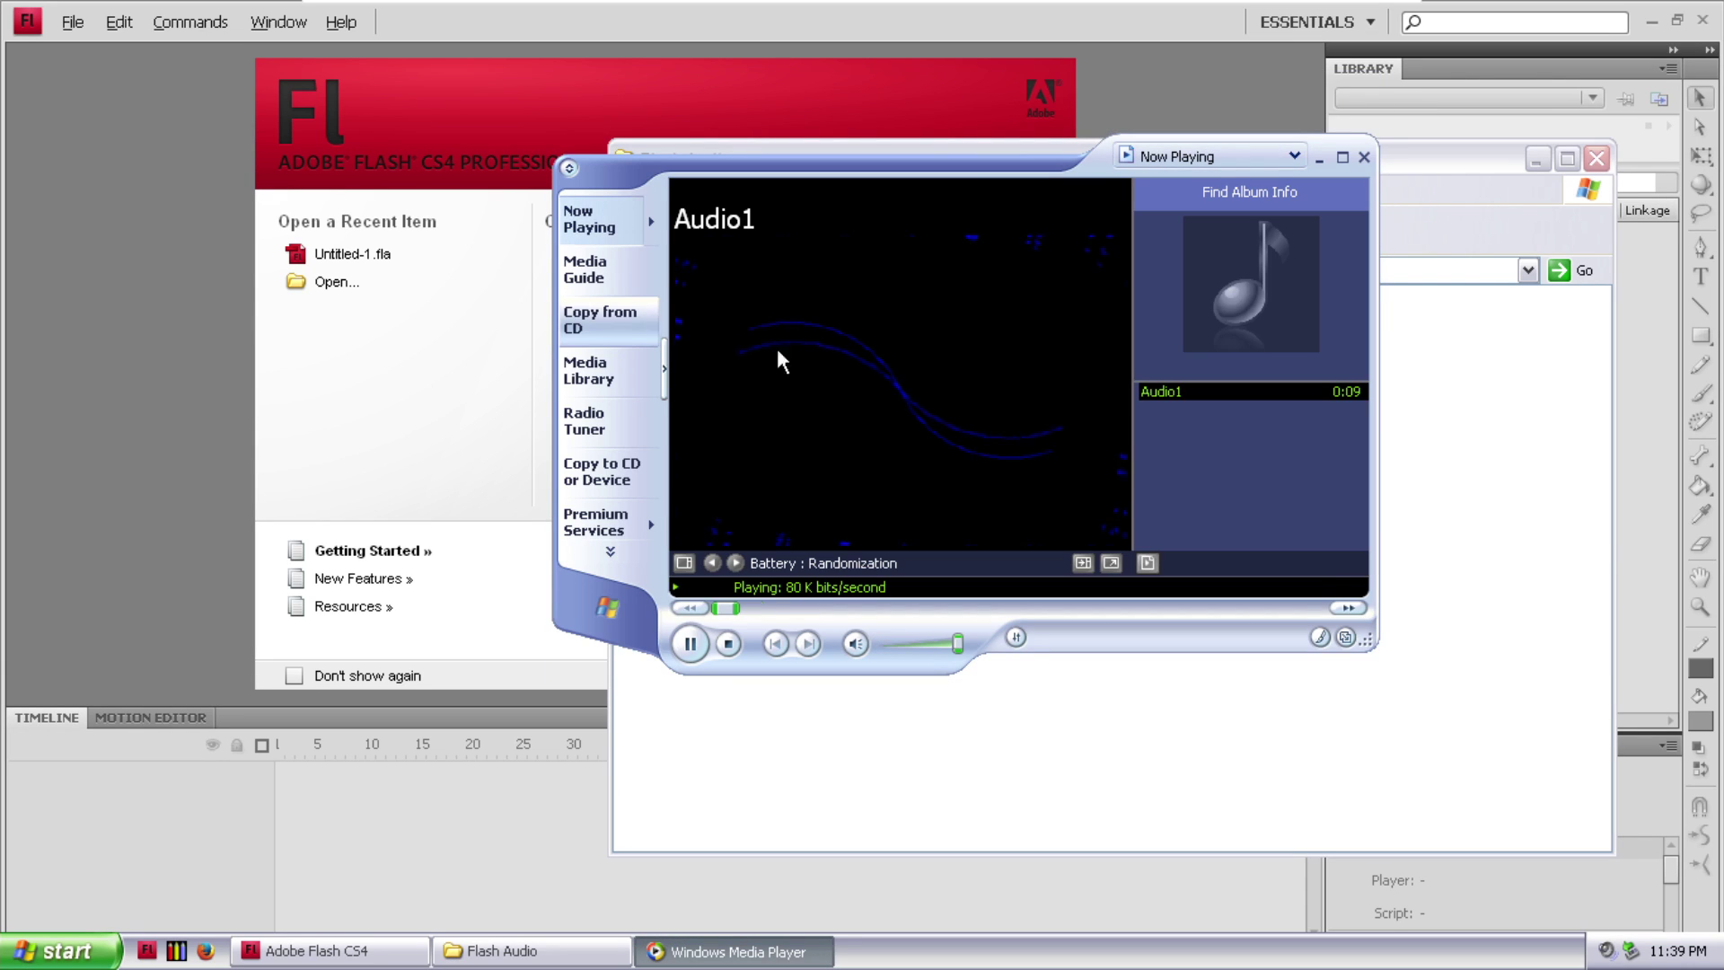
pyautogui.click(1365, 157)
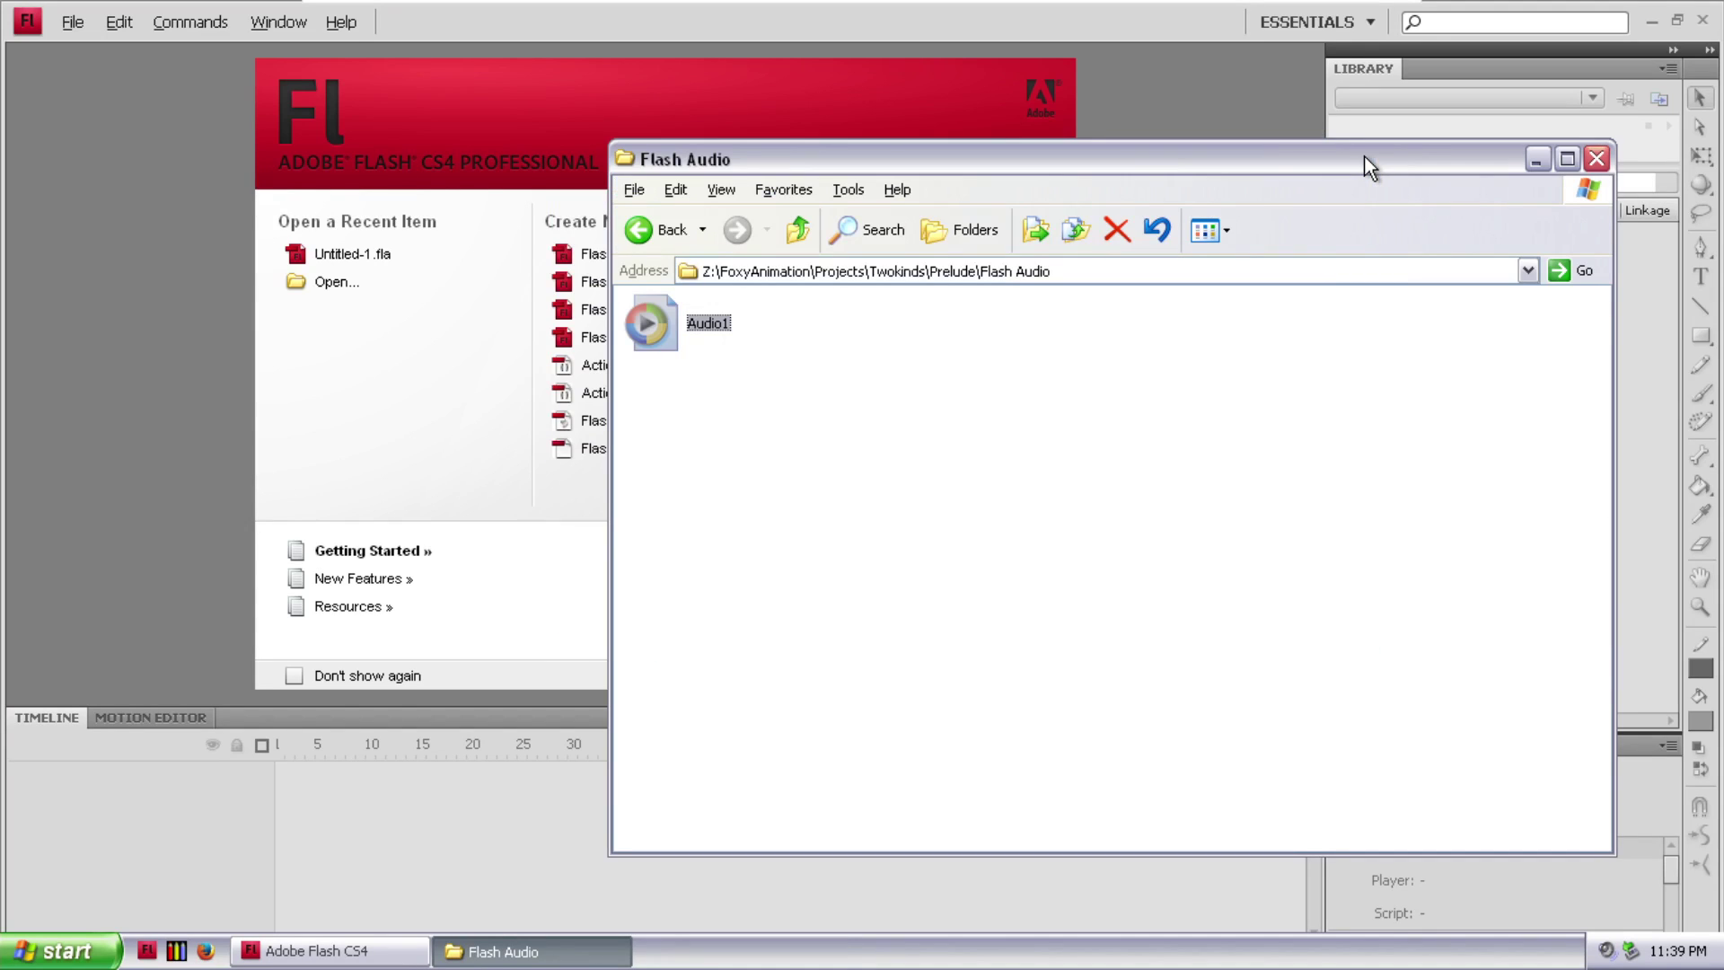
pyautogui.click(664, 231)
pyautogui.click(1097, 434)
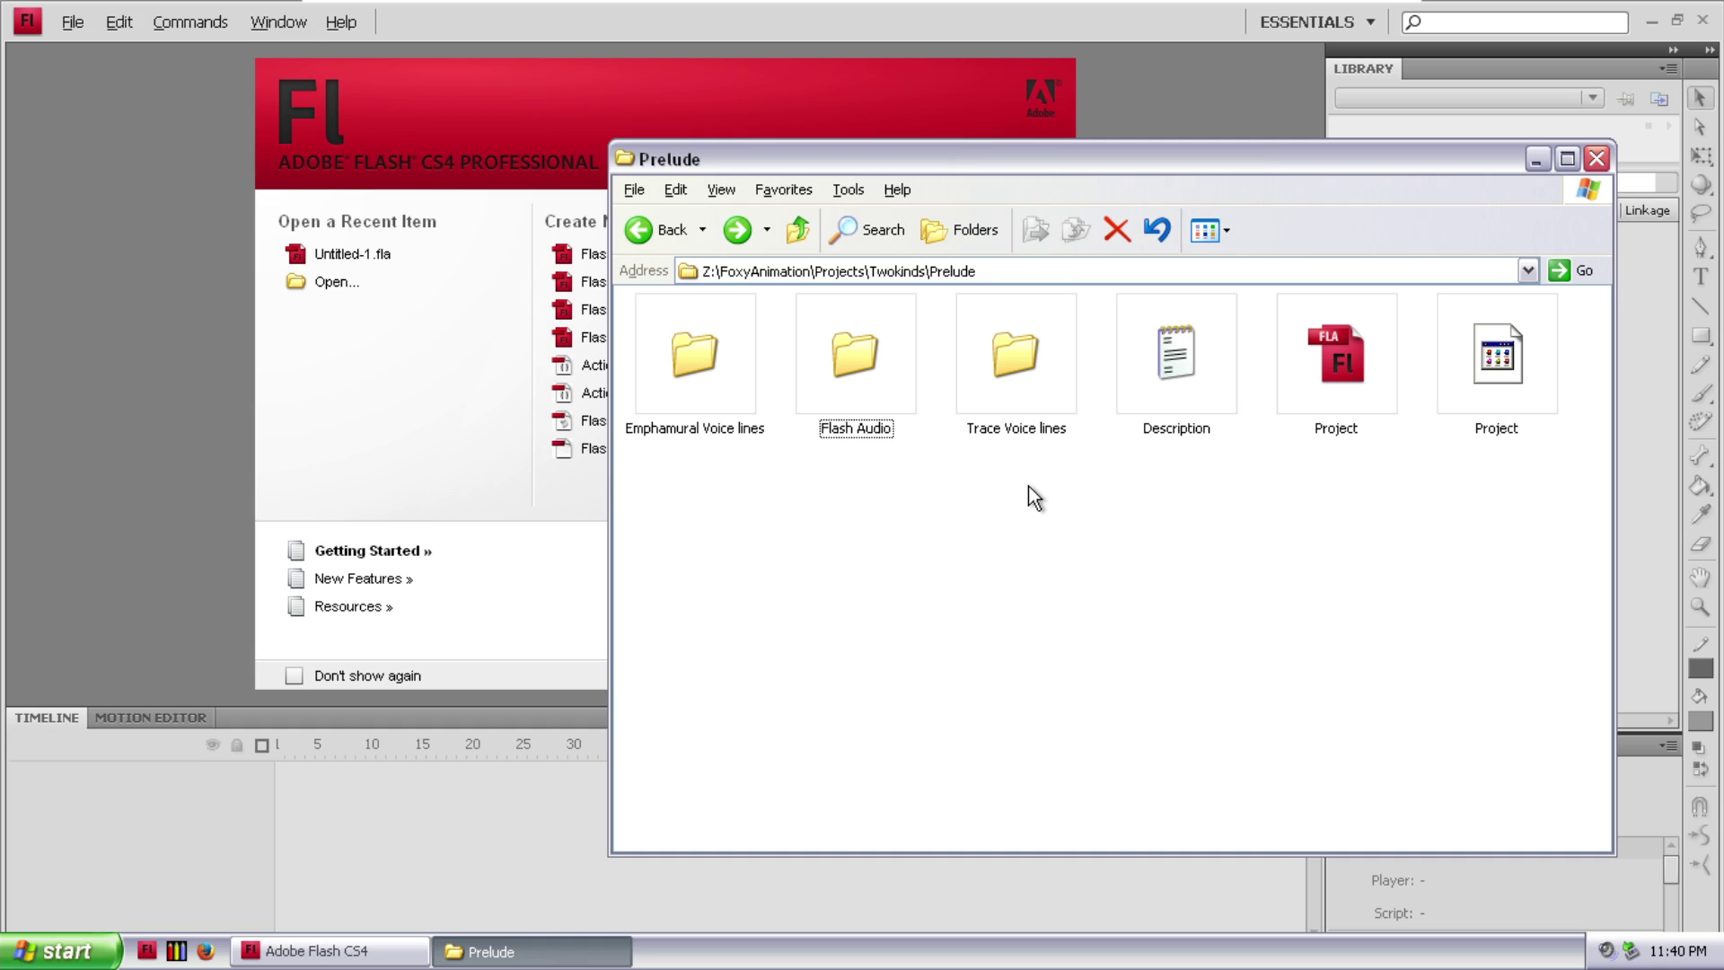
# - Look inside the Emphamural Voice lines folder, open Comic1 from Trace Voice lines in the player, close it and return to Prelude
pyautogui.doubleClick(700, 380)
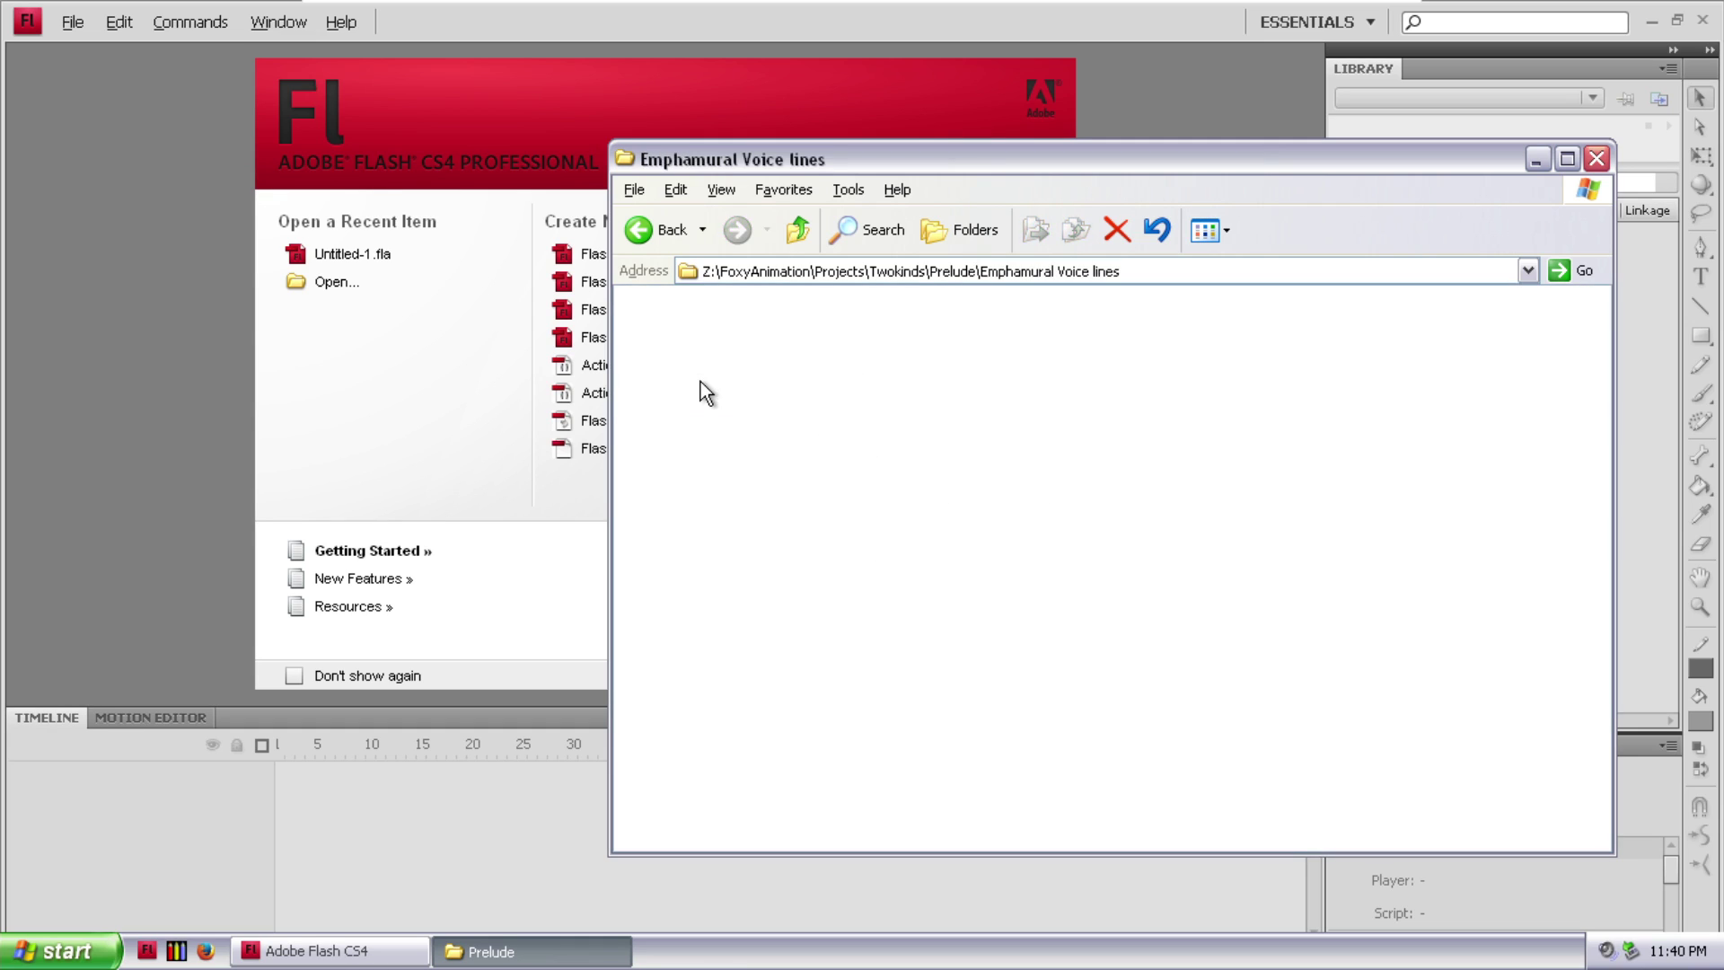
pyautogui.click(636, 243)
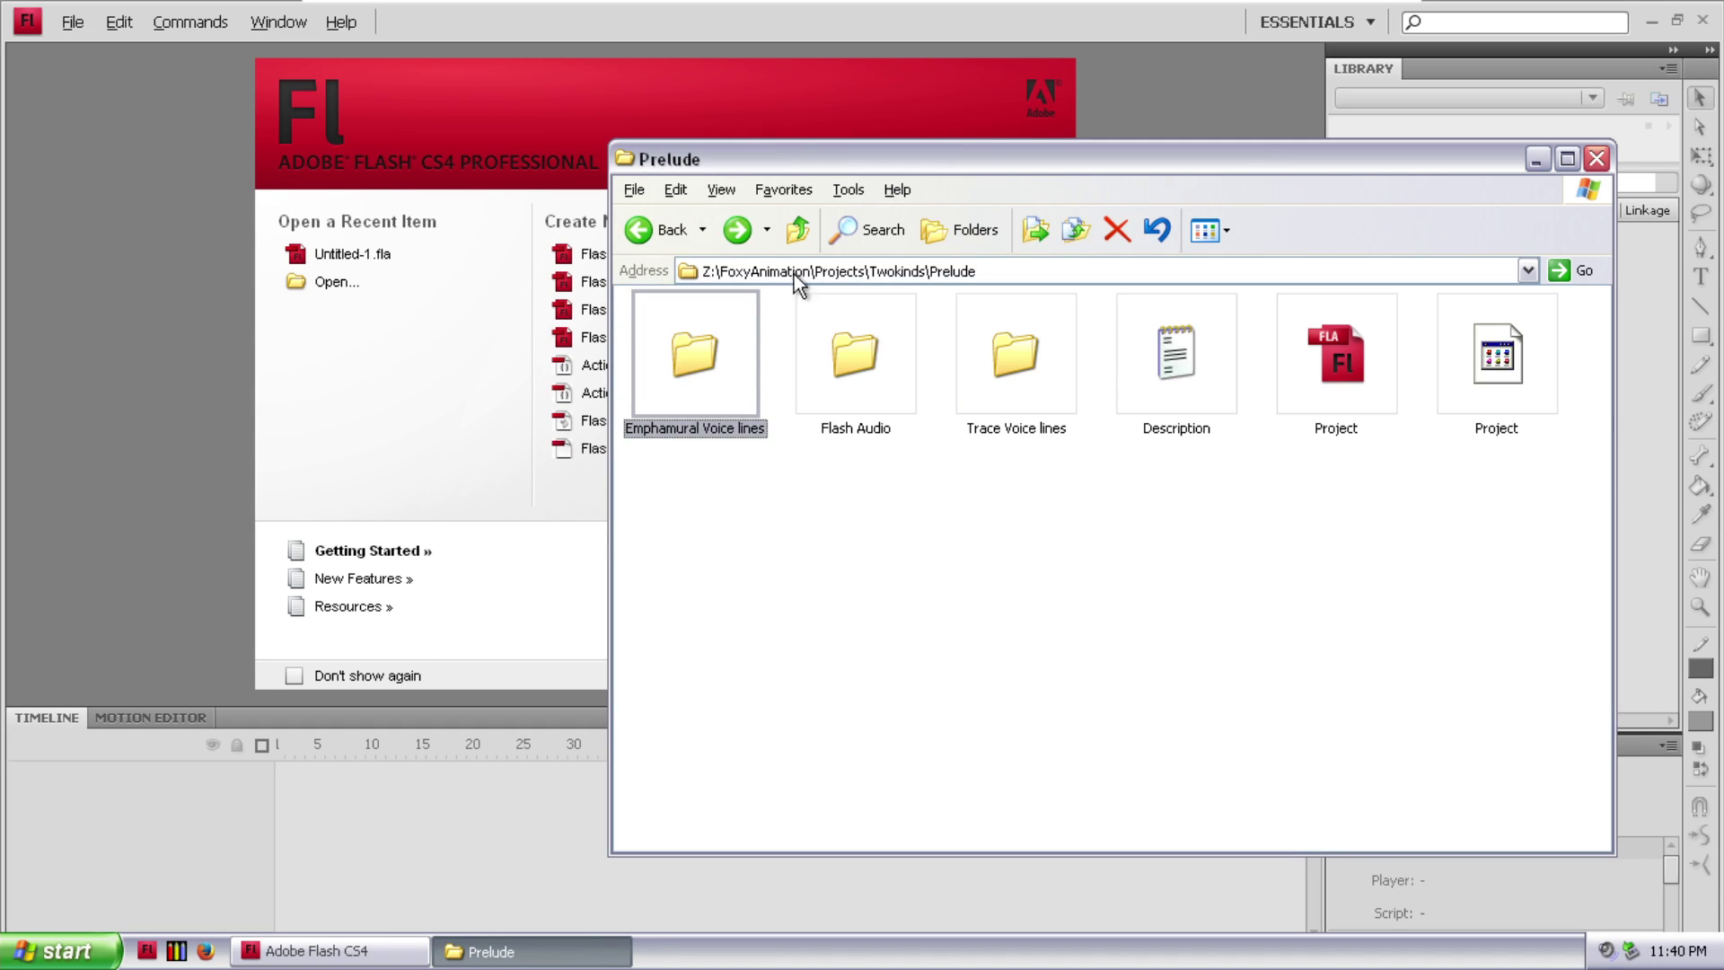
pyautogui.doubleClick(988, 355)
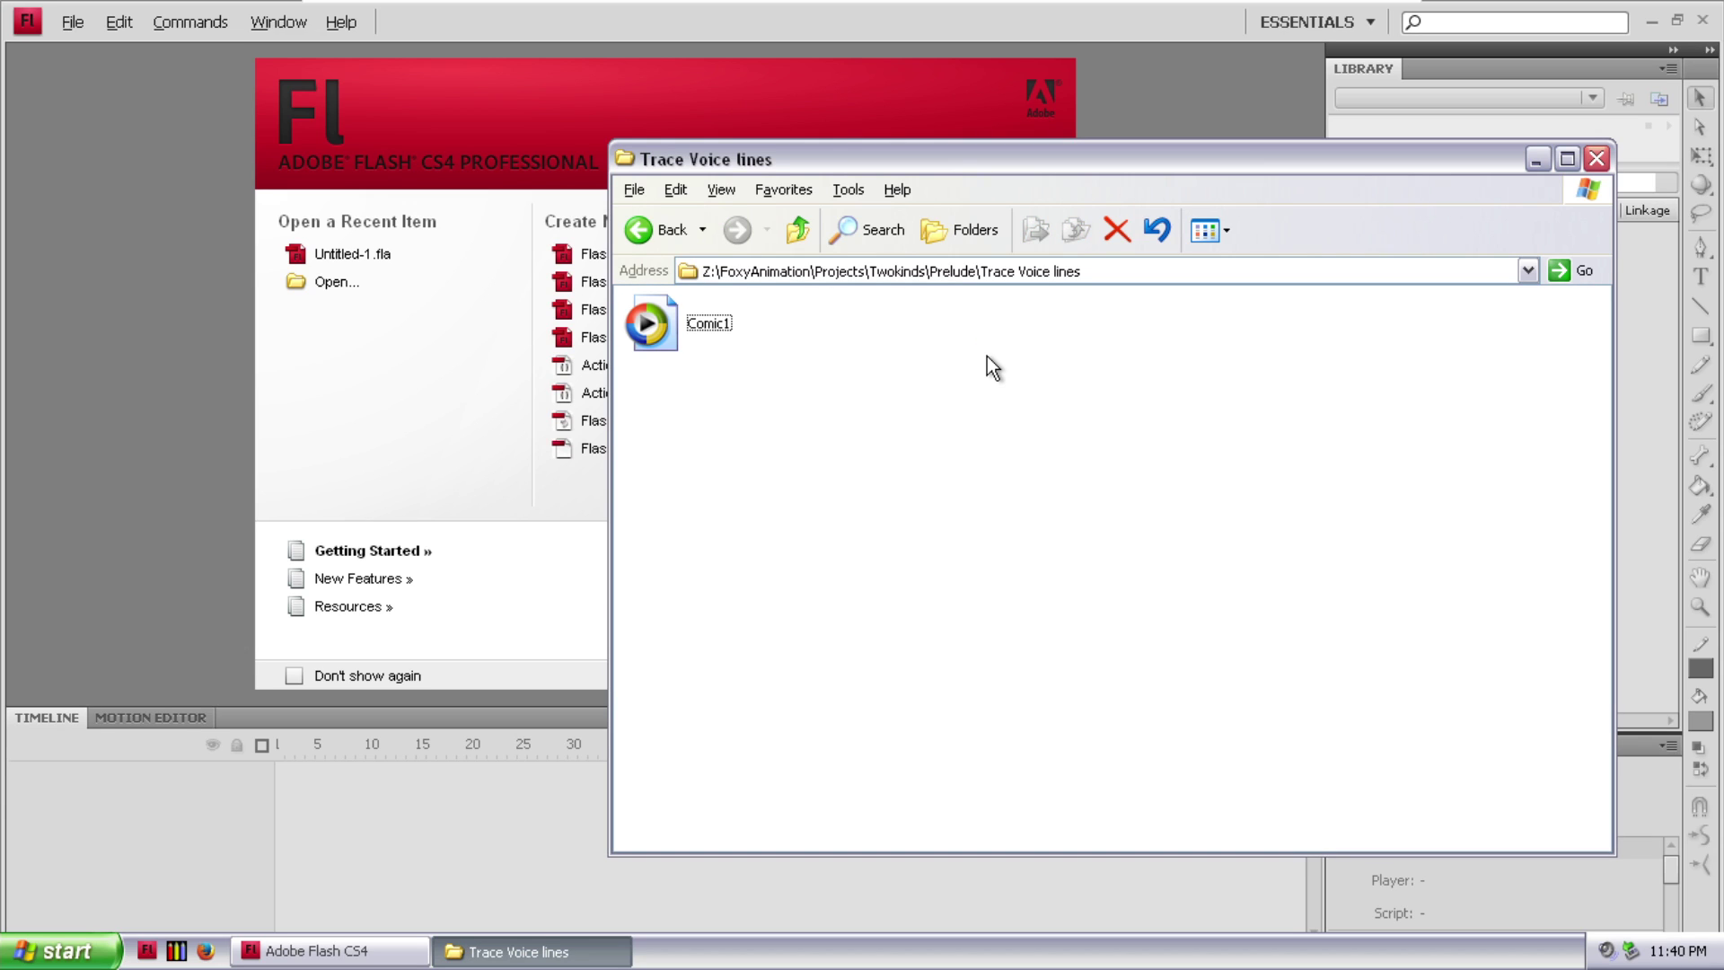
pyautogui.doubleClick(652, 326)
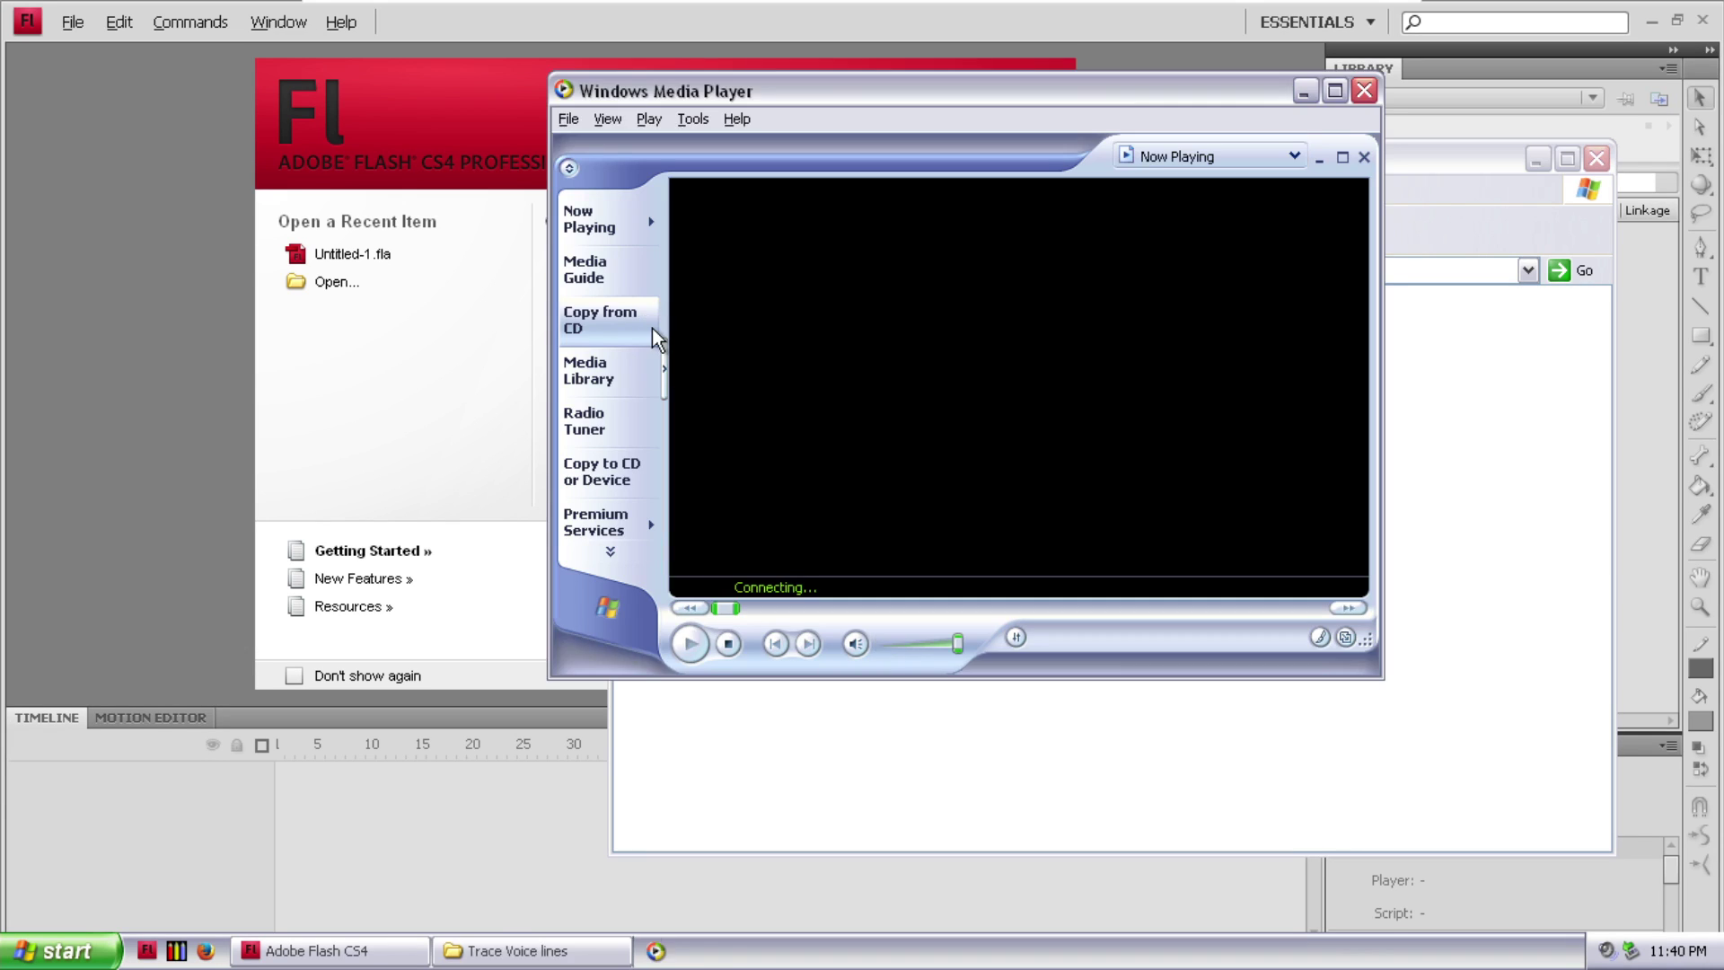
pyautogui.click(1360, 152)
pyautogui.click(662, 232)
# - Check the file details of Audio1 in Flash Audio and Comic1 in Trace Voice lines, returning to the Prelude folder
pyautogui.doubleClick(881, 375)
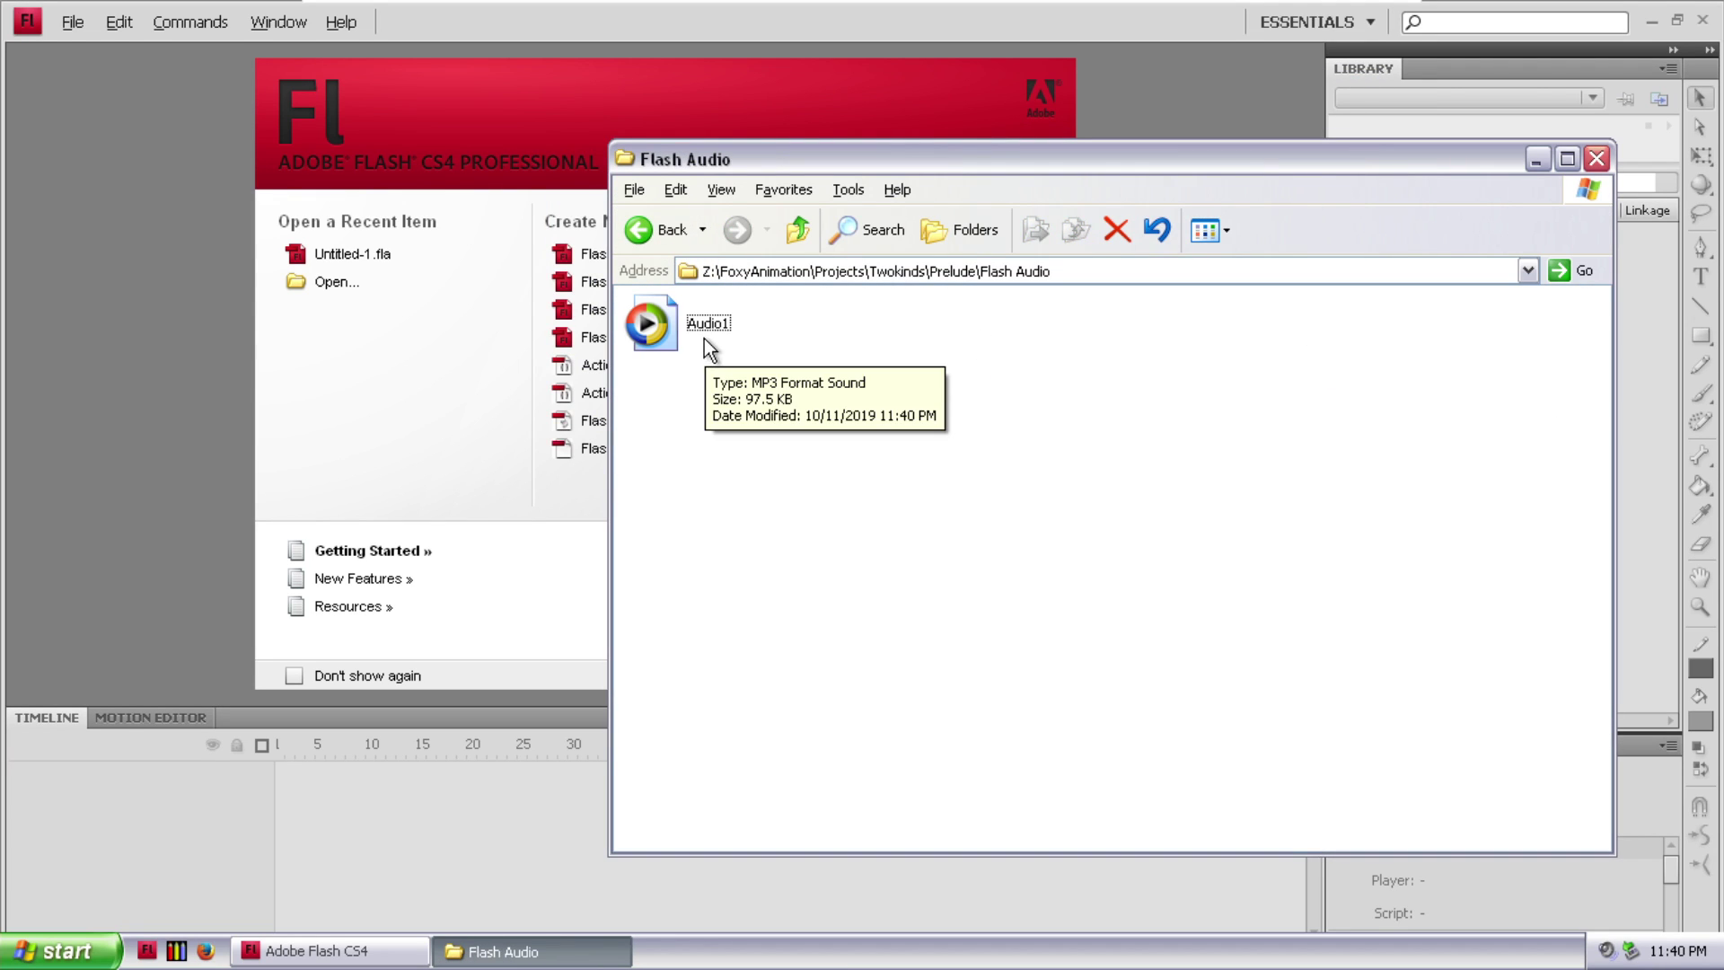
pyautogui.click(648, 230)
pyautogui.doubleClick(1004, 406)
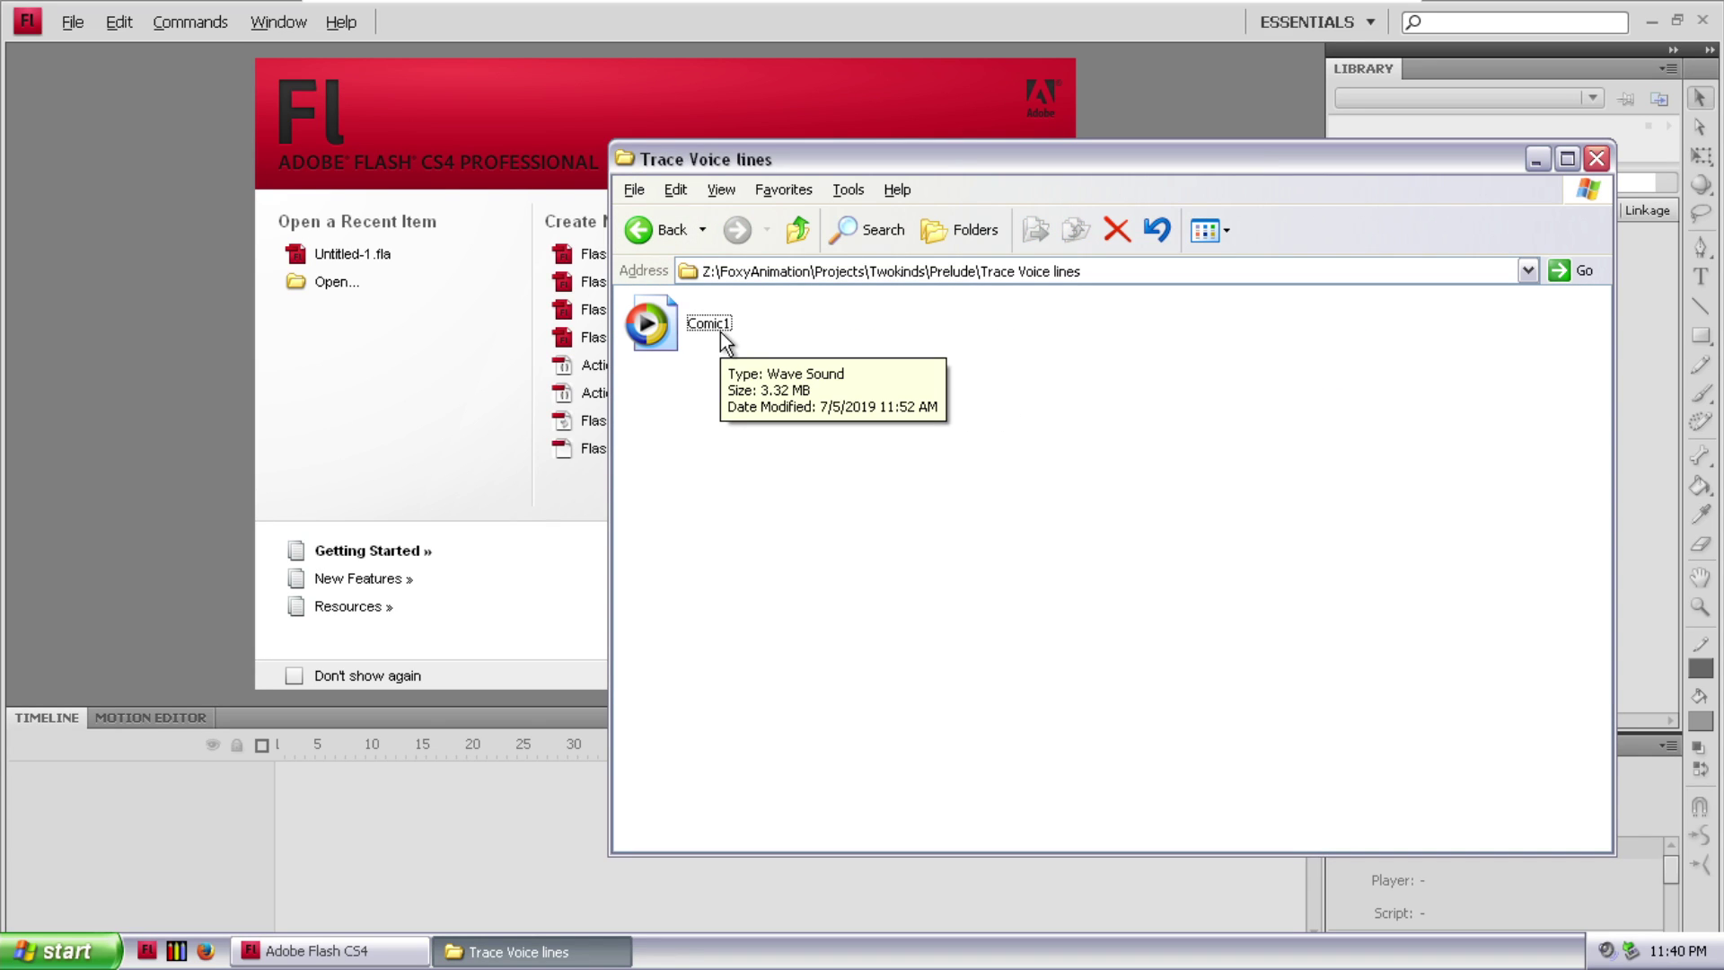
pyautogui.click(671, 237)
# - Delete the Flash Audio folder and all its contents from the Prelude project folder
pyautogui.click(853, 352)
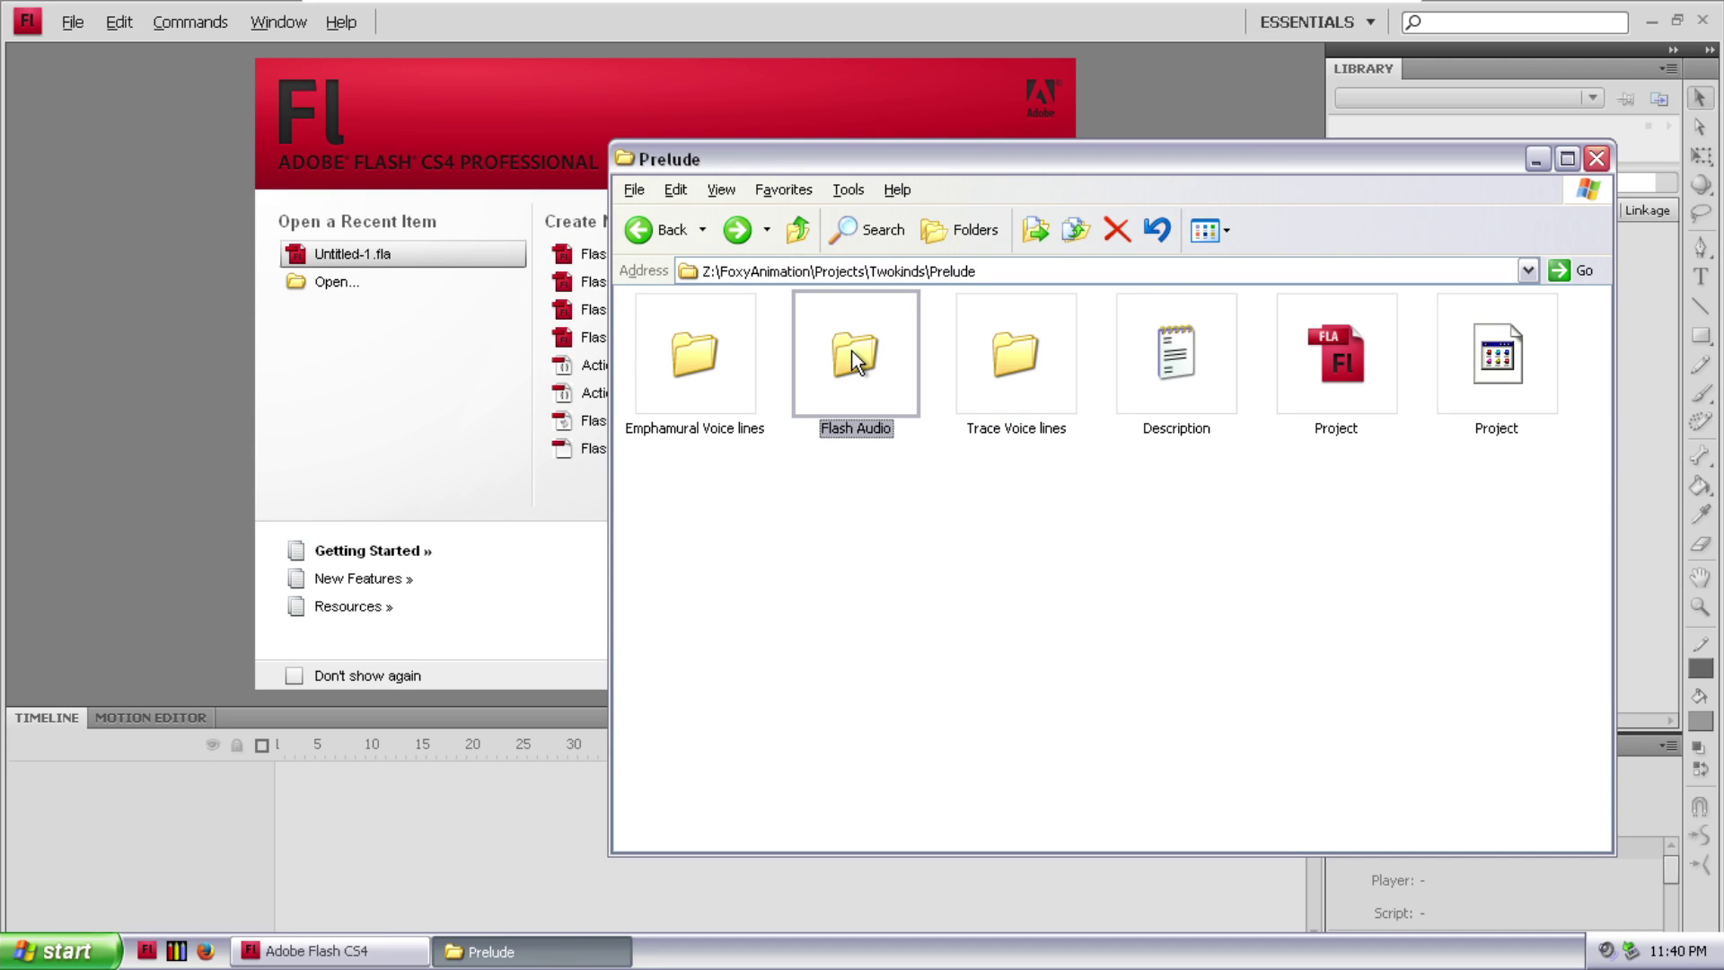
pyautogui.click(989, 373)
pyautogui.click(888, 388)
pyautogui.press('Delete')
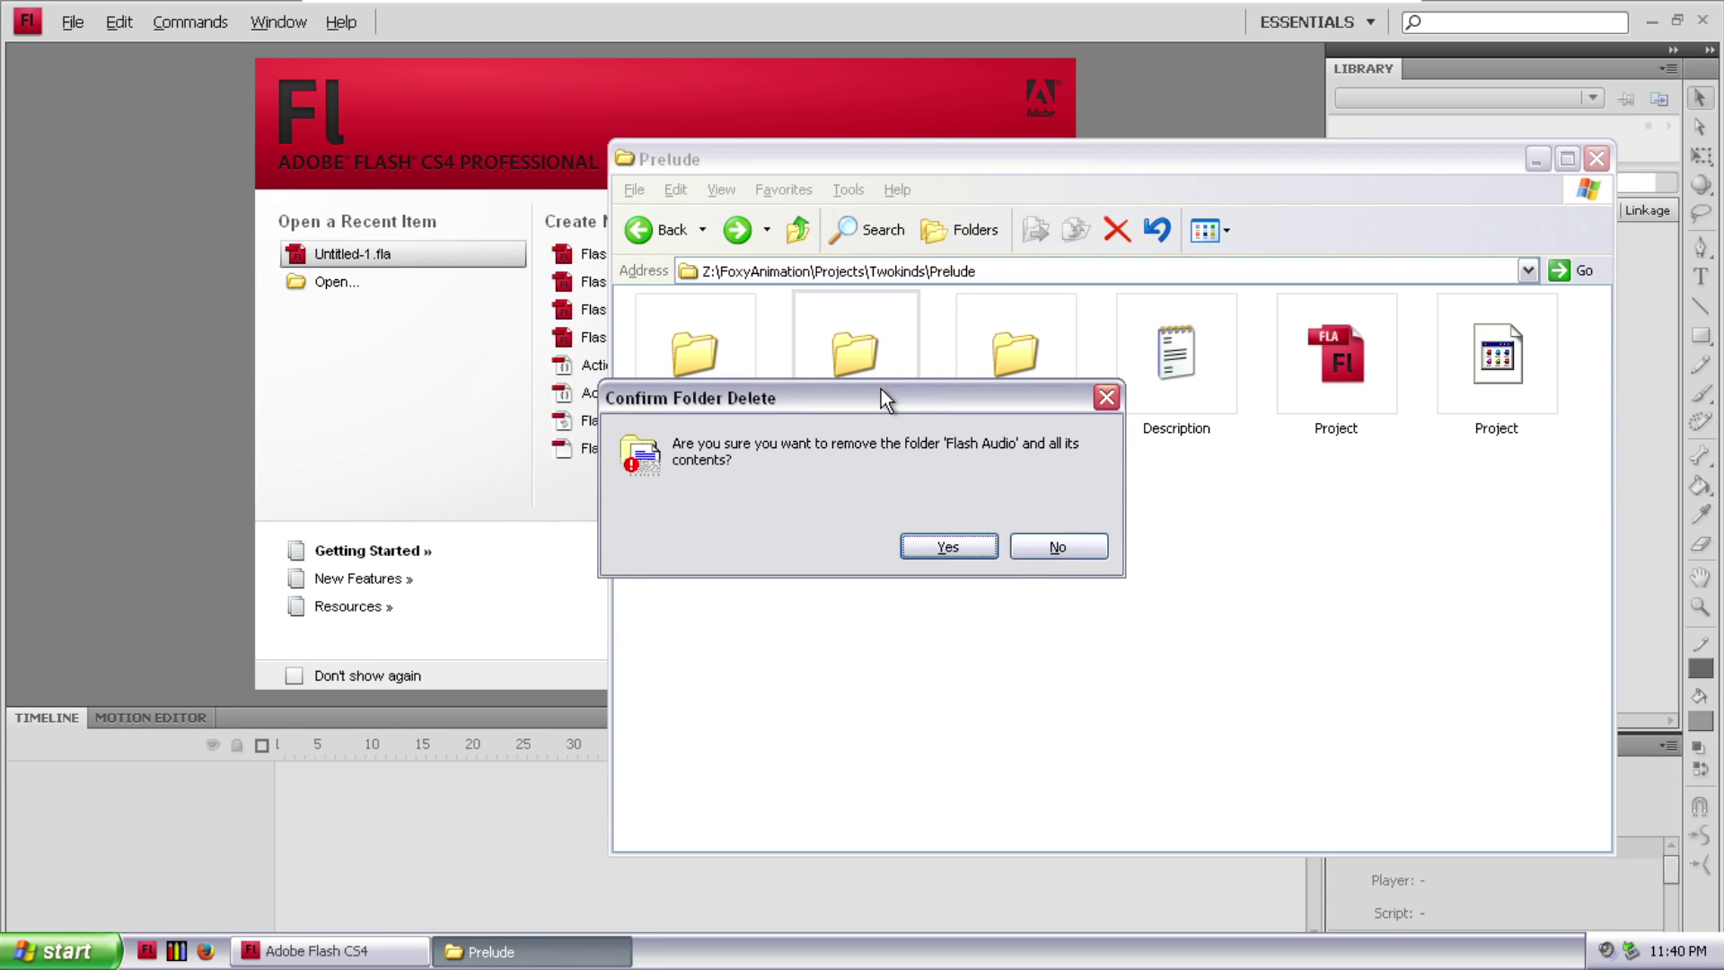
pyautogui.click(964, 544)
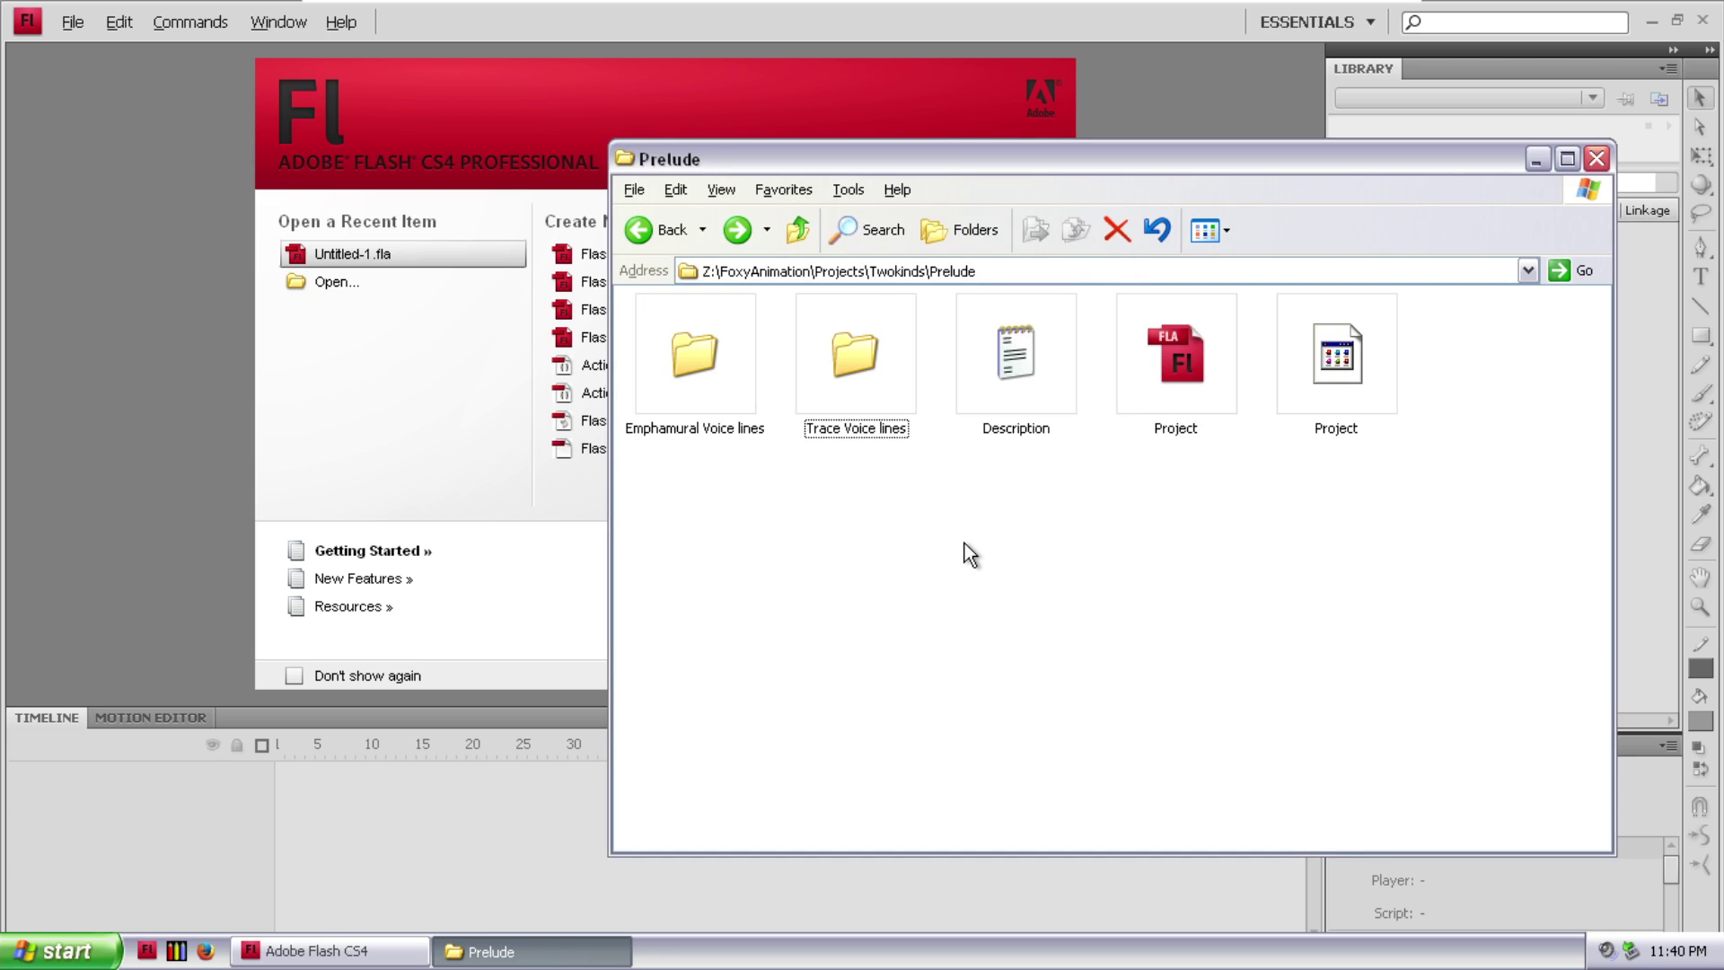
# - Delete the Comic1 sound file from the Trace Voice lines folder and return to the Prelude folder
pyautogui.doubleClick(866, 392)
pyautogui.click(670, 336)
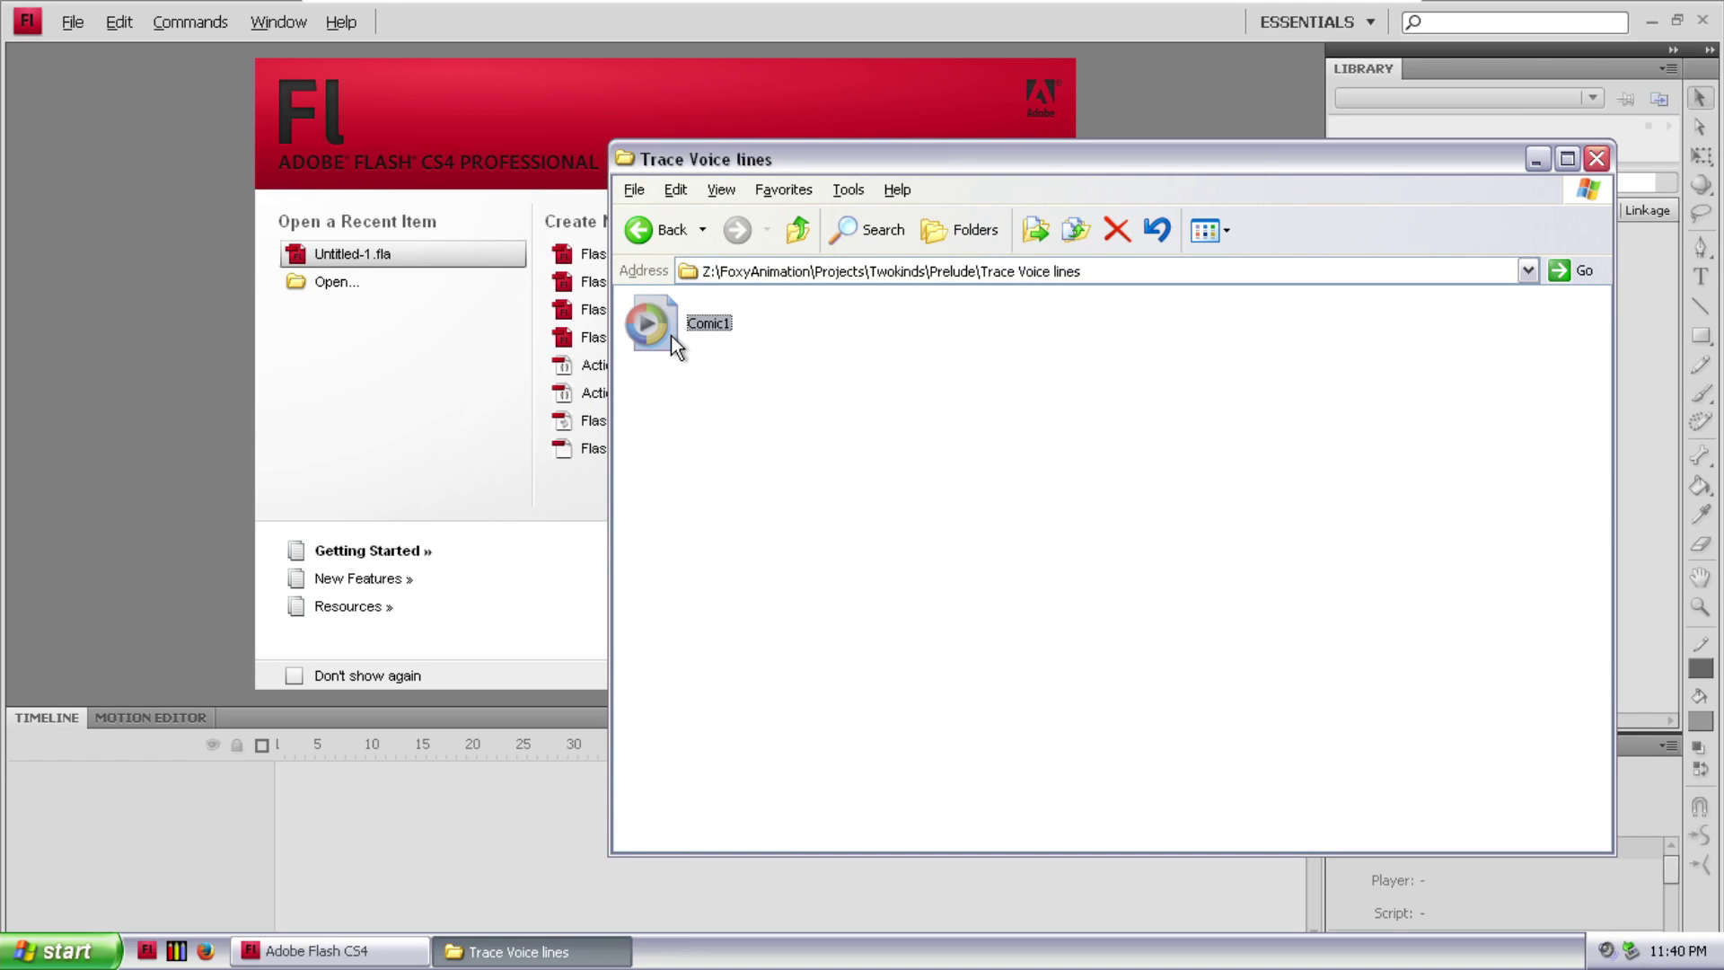
pyautogui.press('Delete')
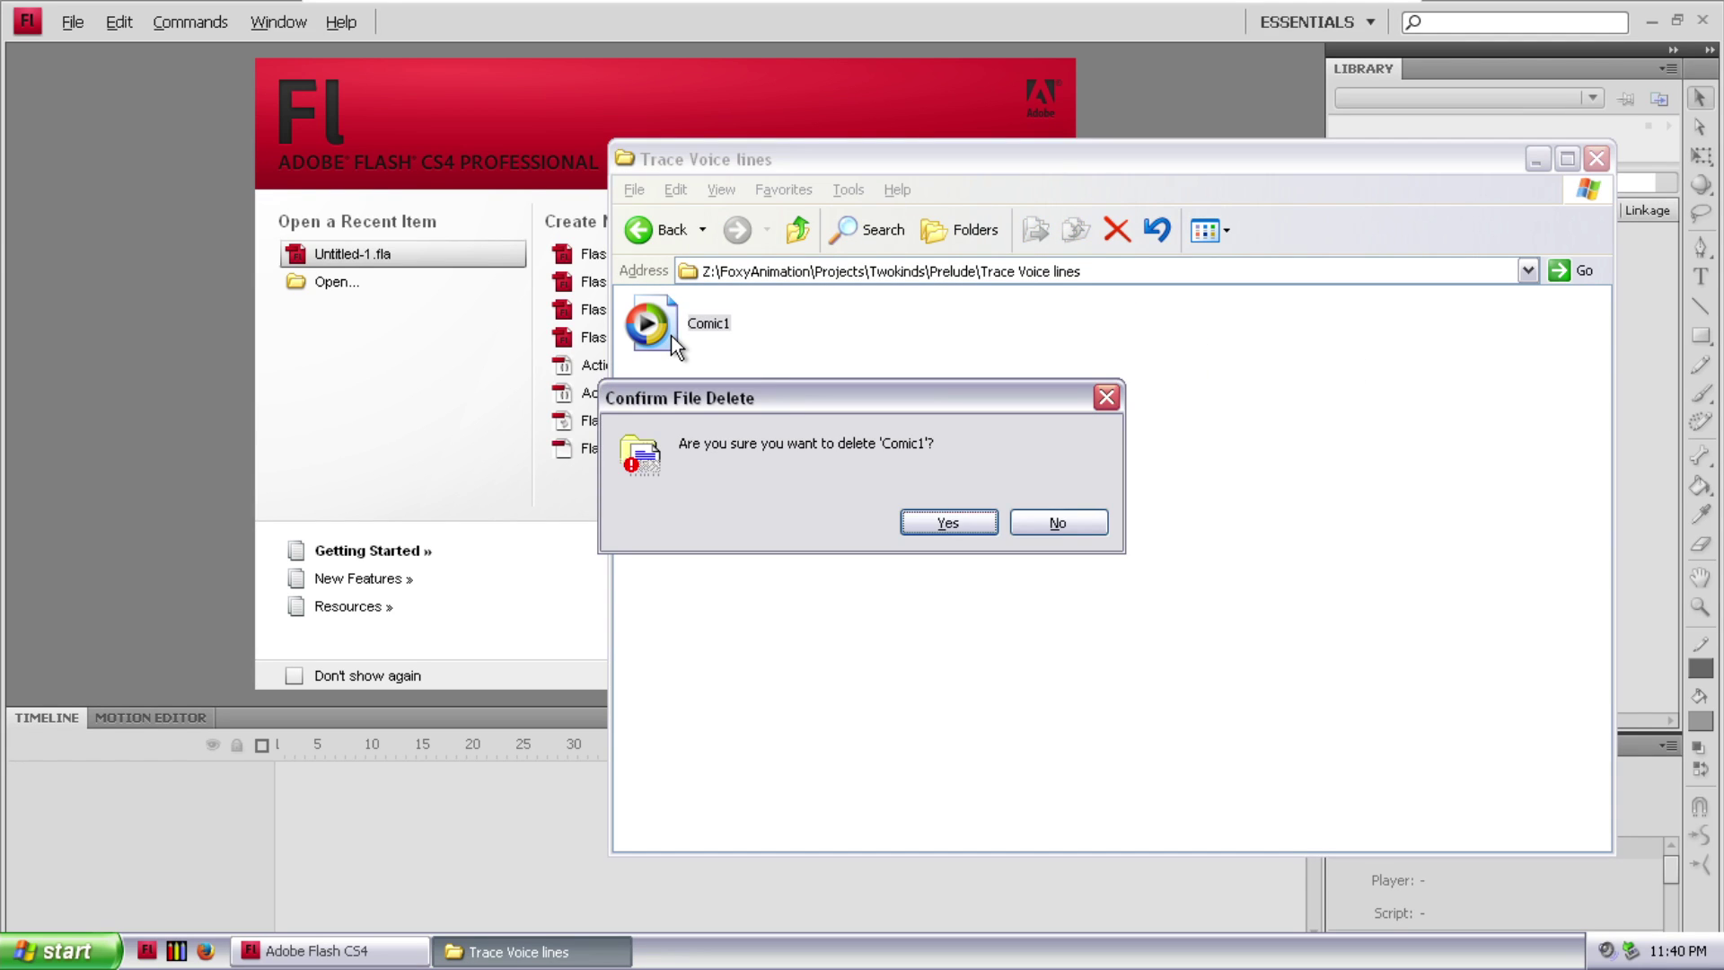
pyautogui.click(973, 521)
pyautogui.click(666, 235)
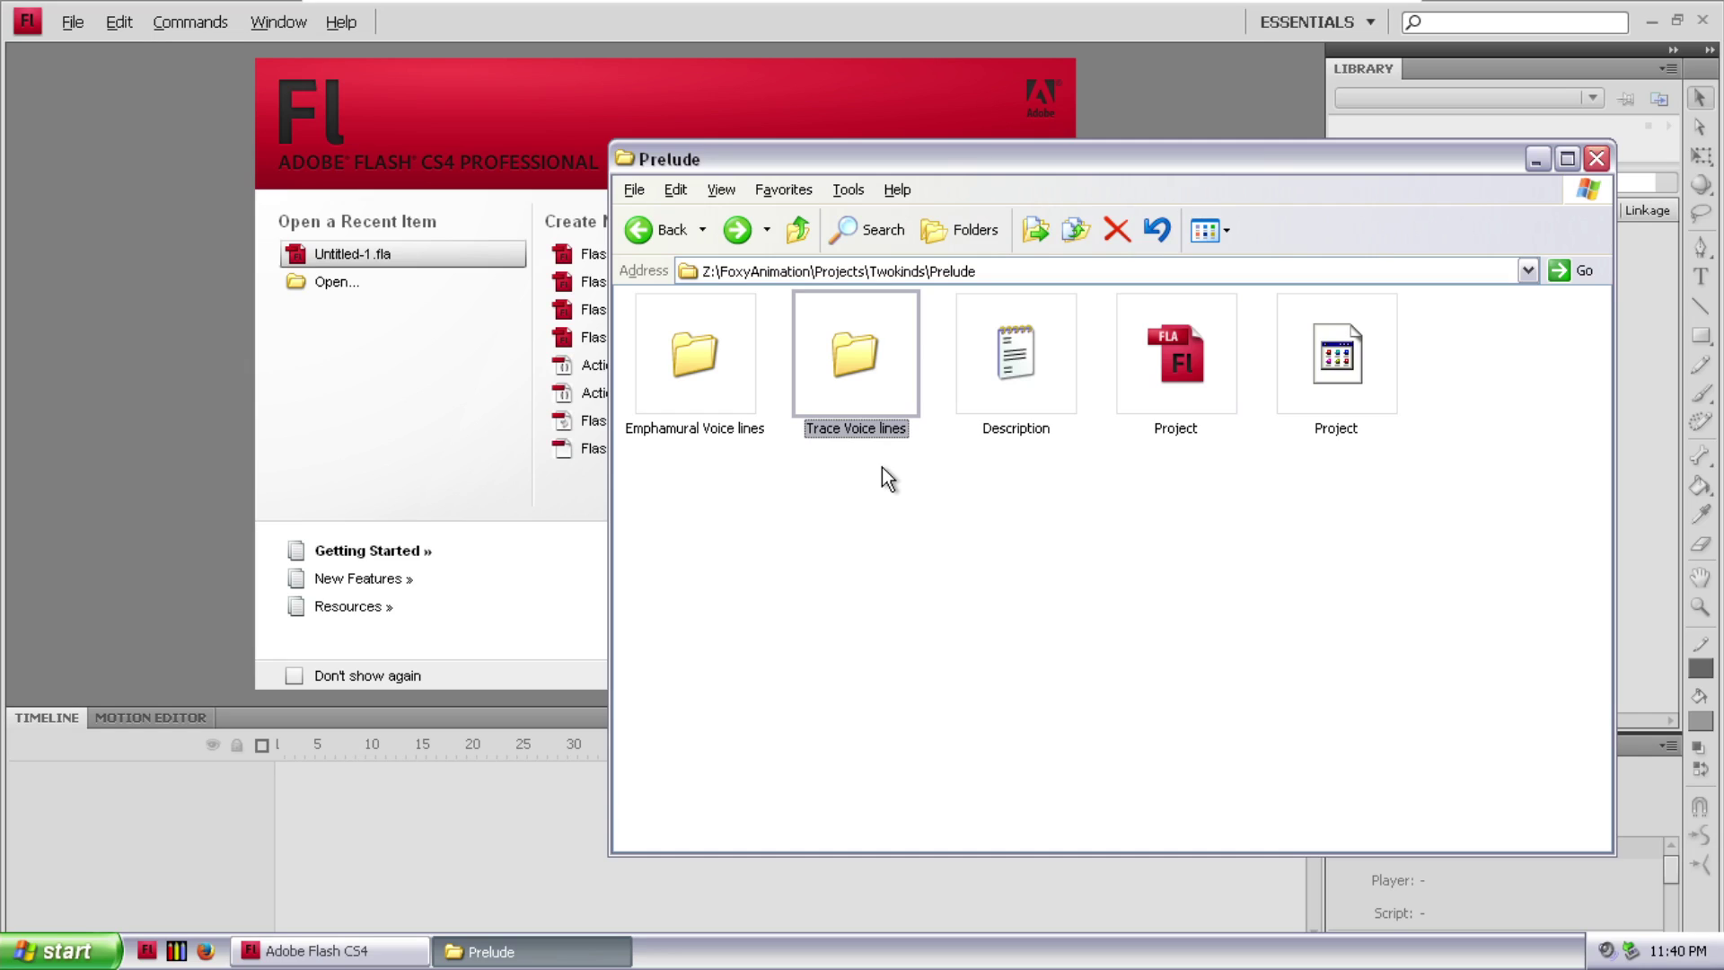
# - Listen briefly to Raw Audio in the "Revenge,but it's Vocoded to itself(My Take)" folder under Self - No Reason, then pause and close the player
pyautogui.click(658, 234)
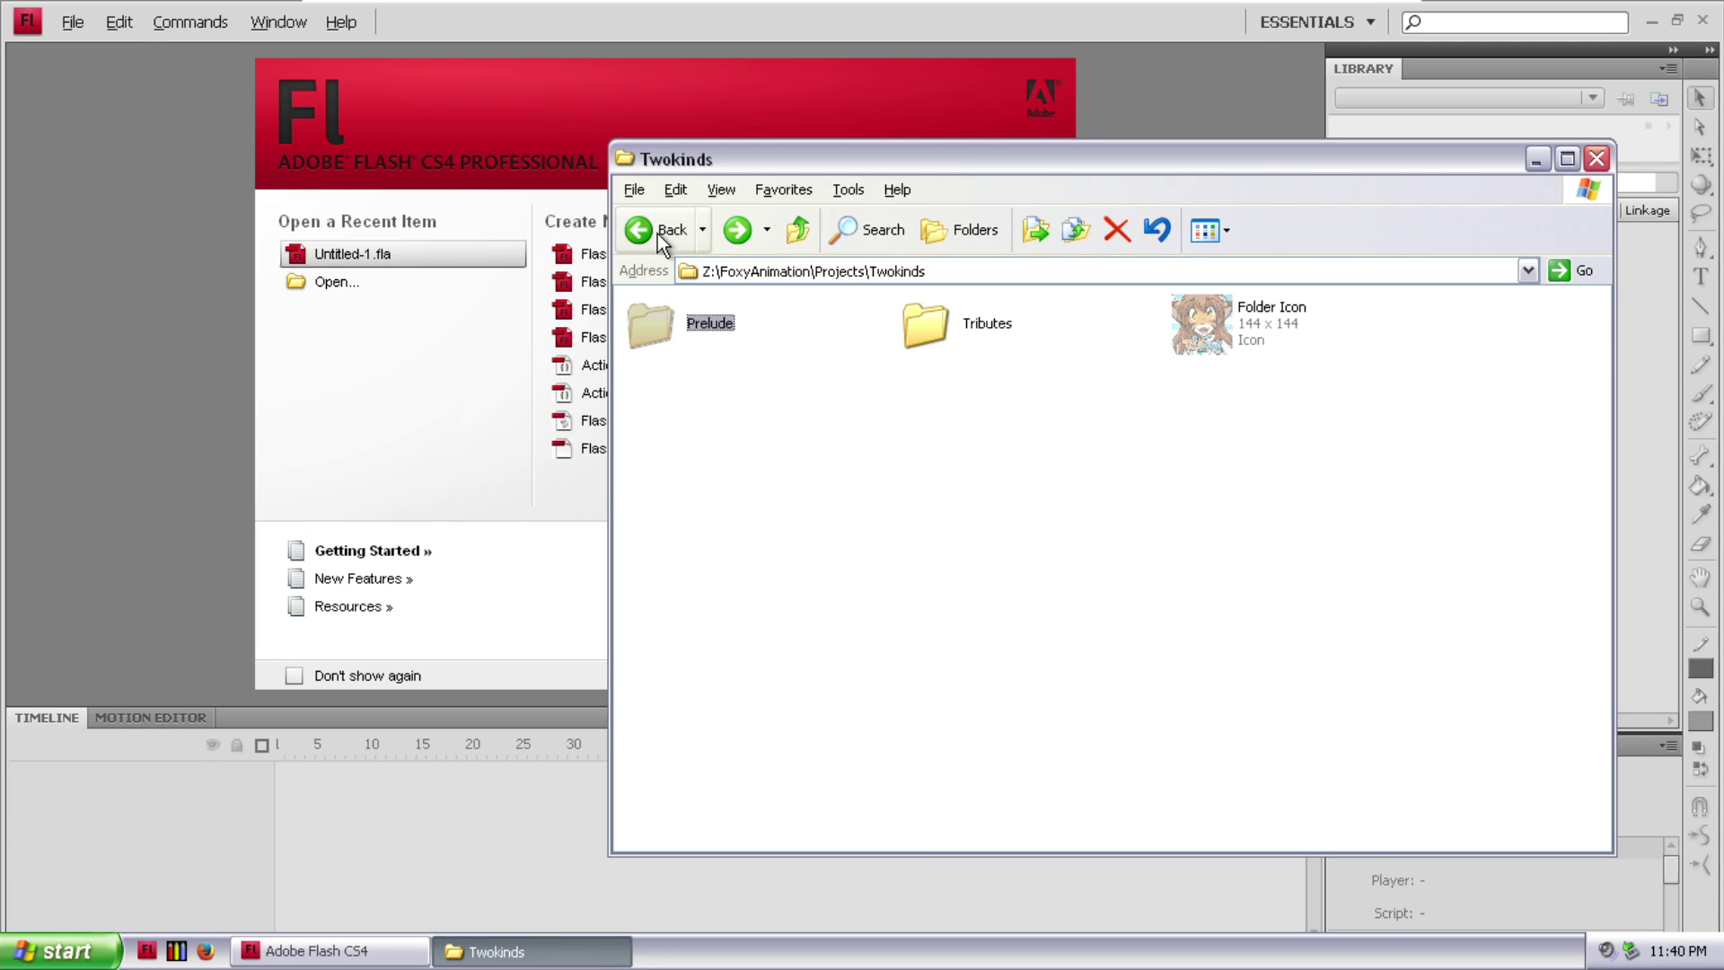
pyautogui.click(657, 234)
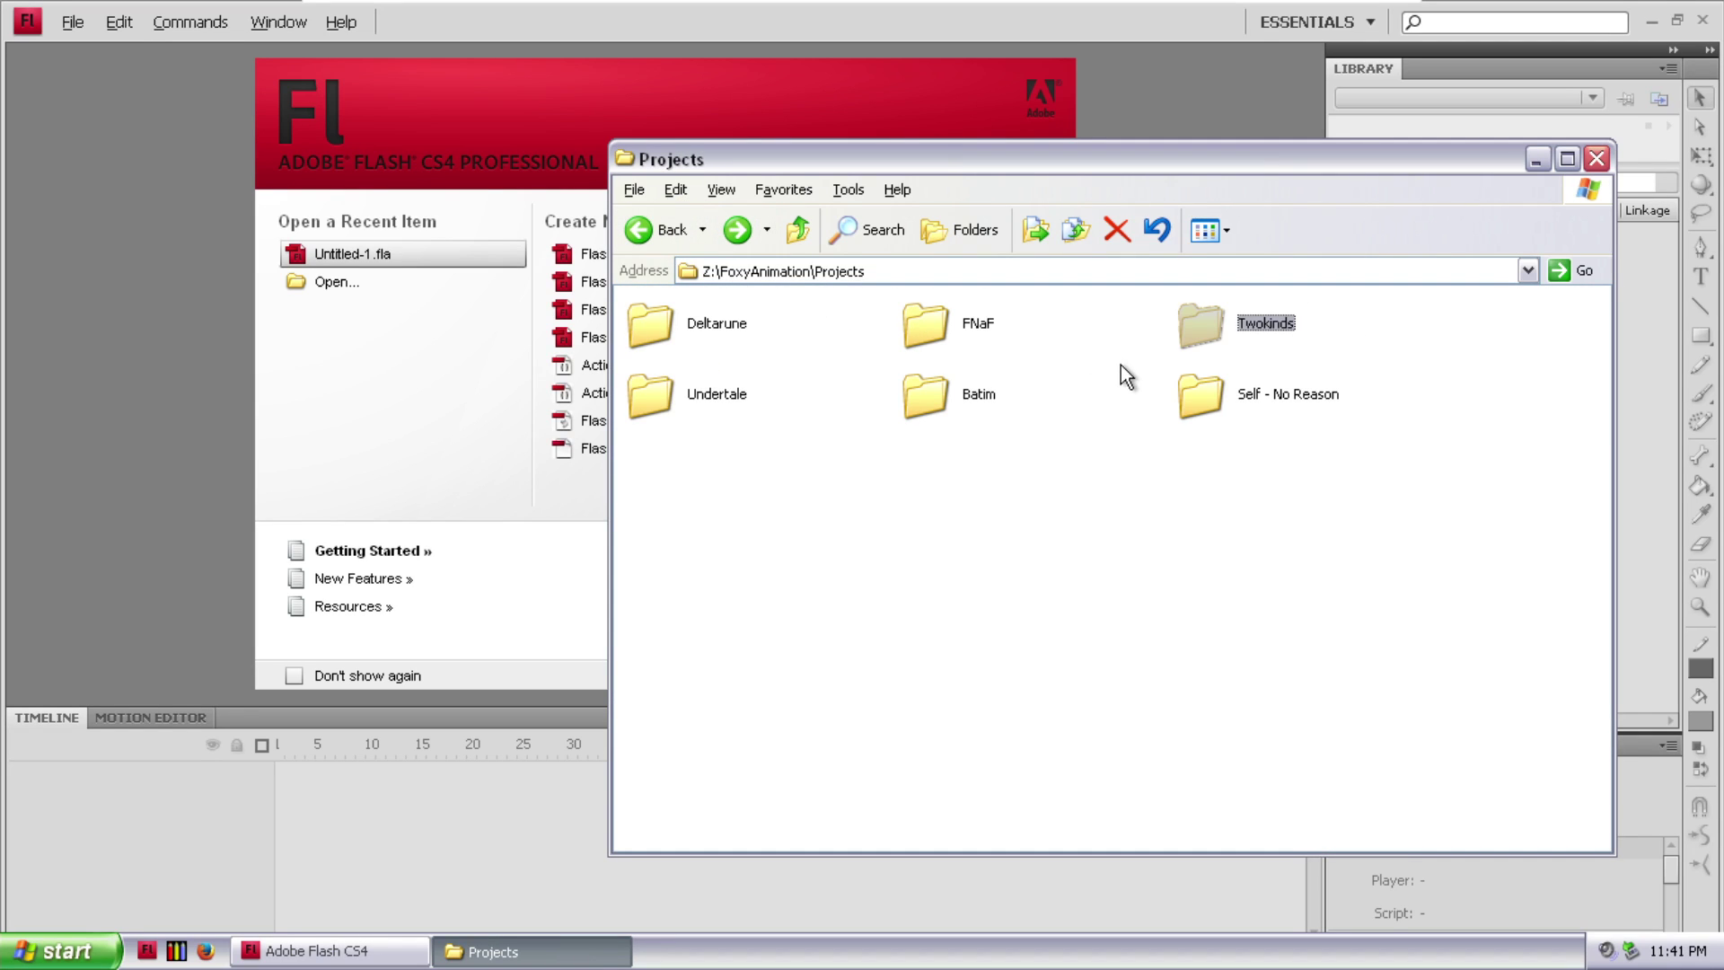
pyautogui.doubleClick(1199, 396)
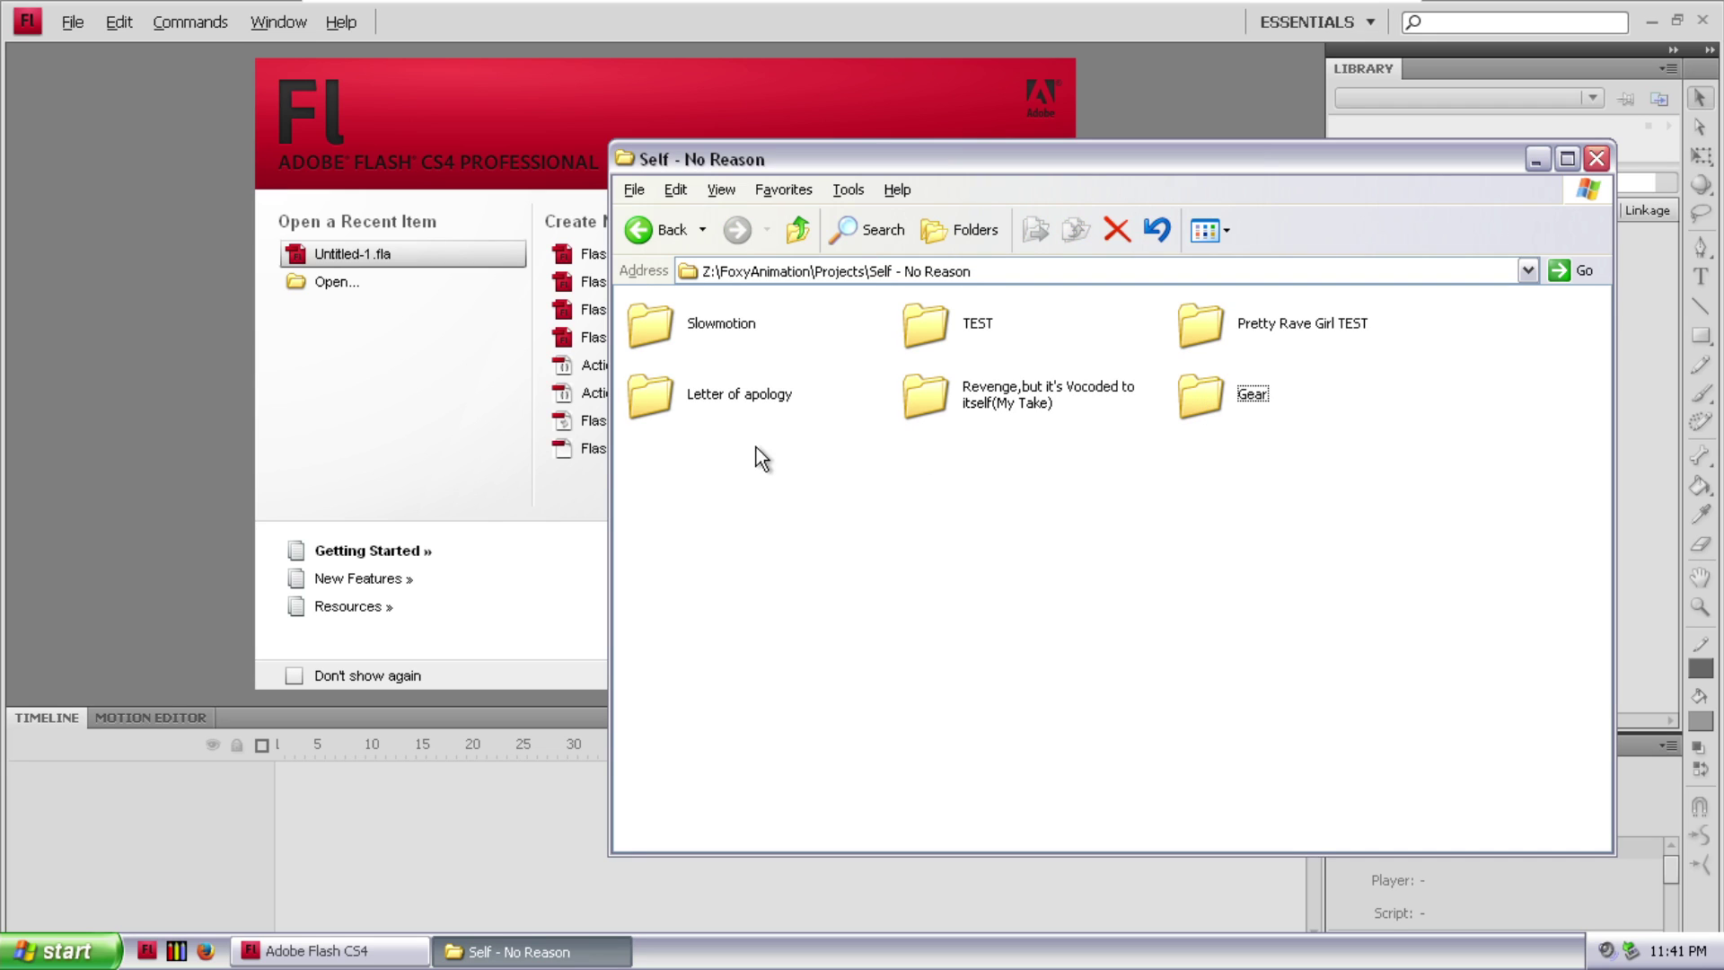
pyautogui.doubleClick(956, 391)
pyautogui.doubleClick(659, 330)
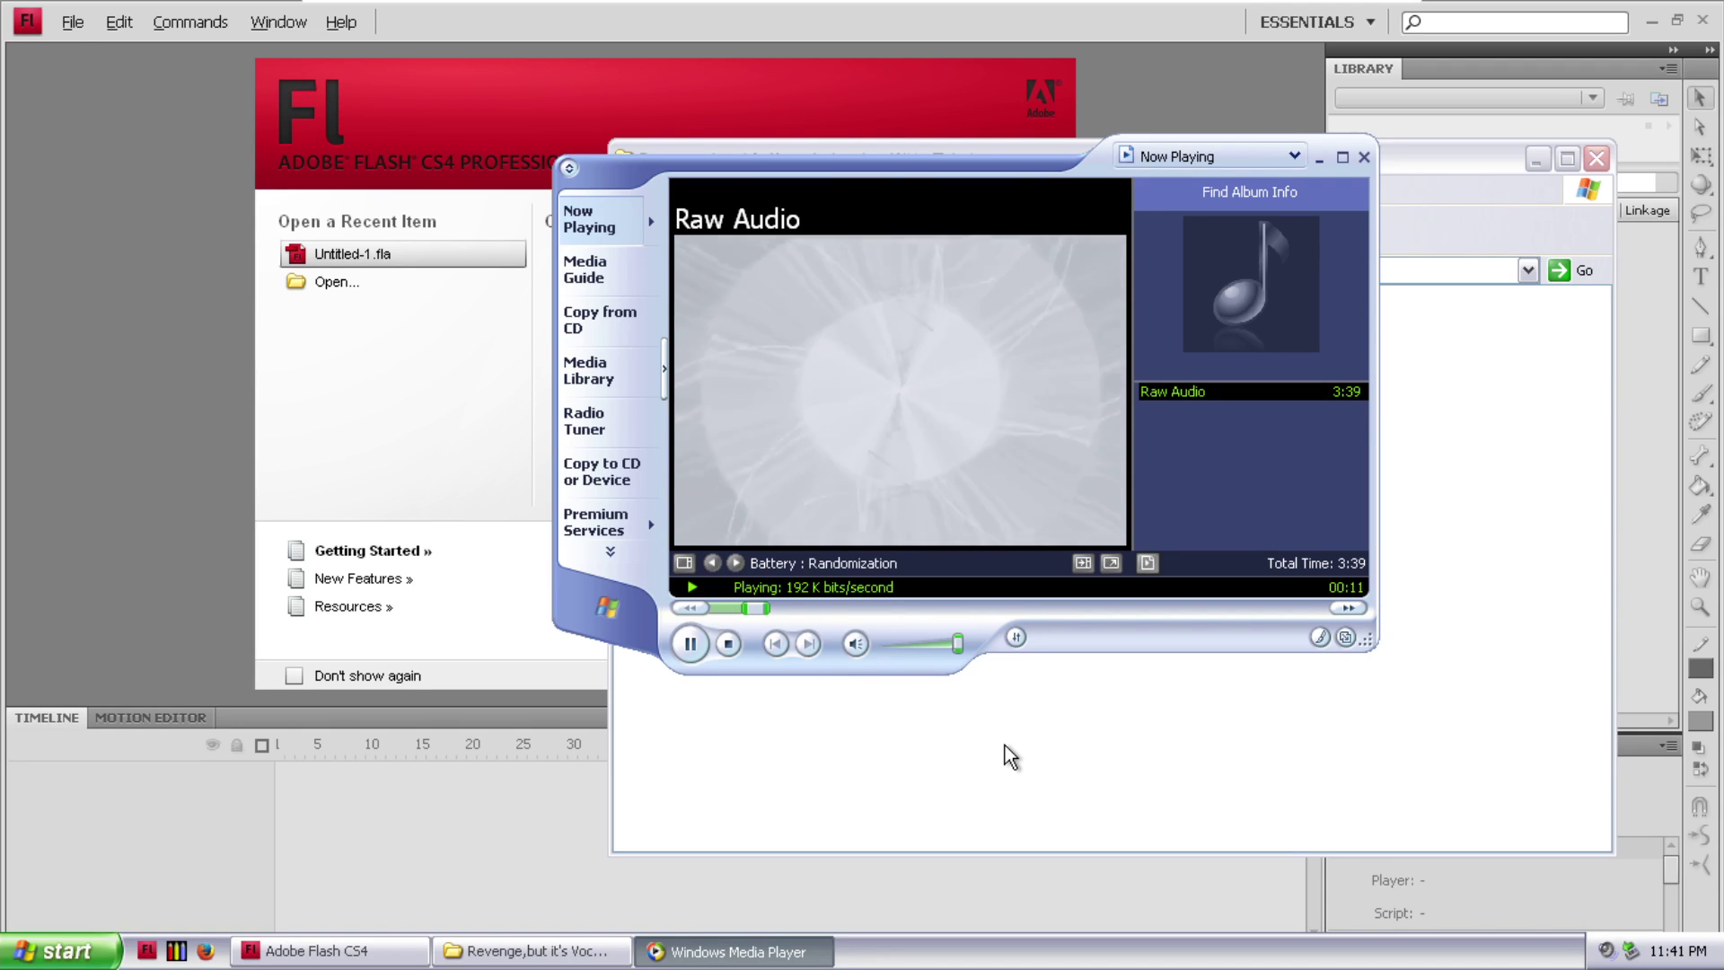
pyautogui.click(693, 644)
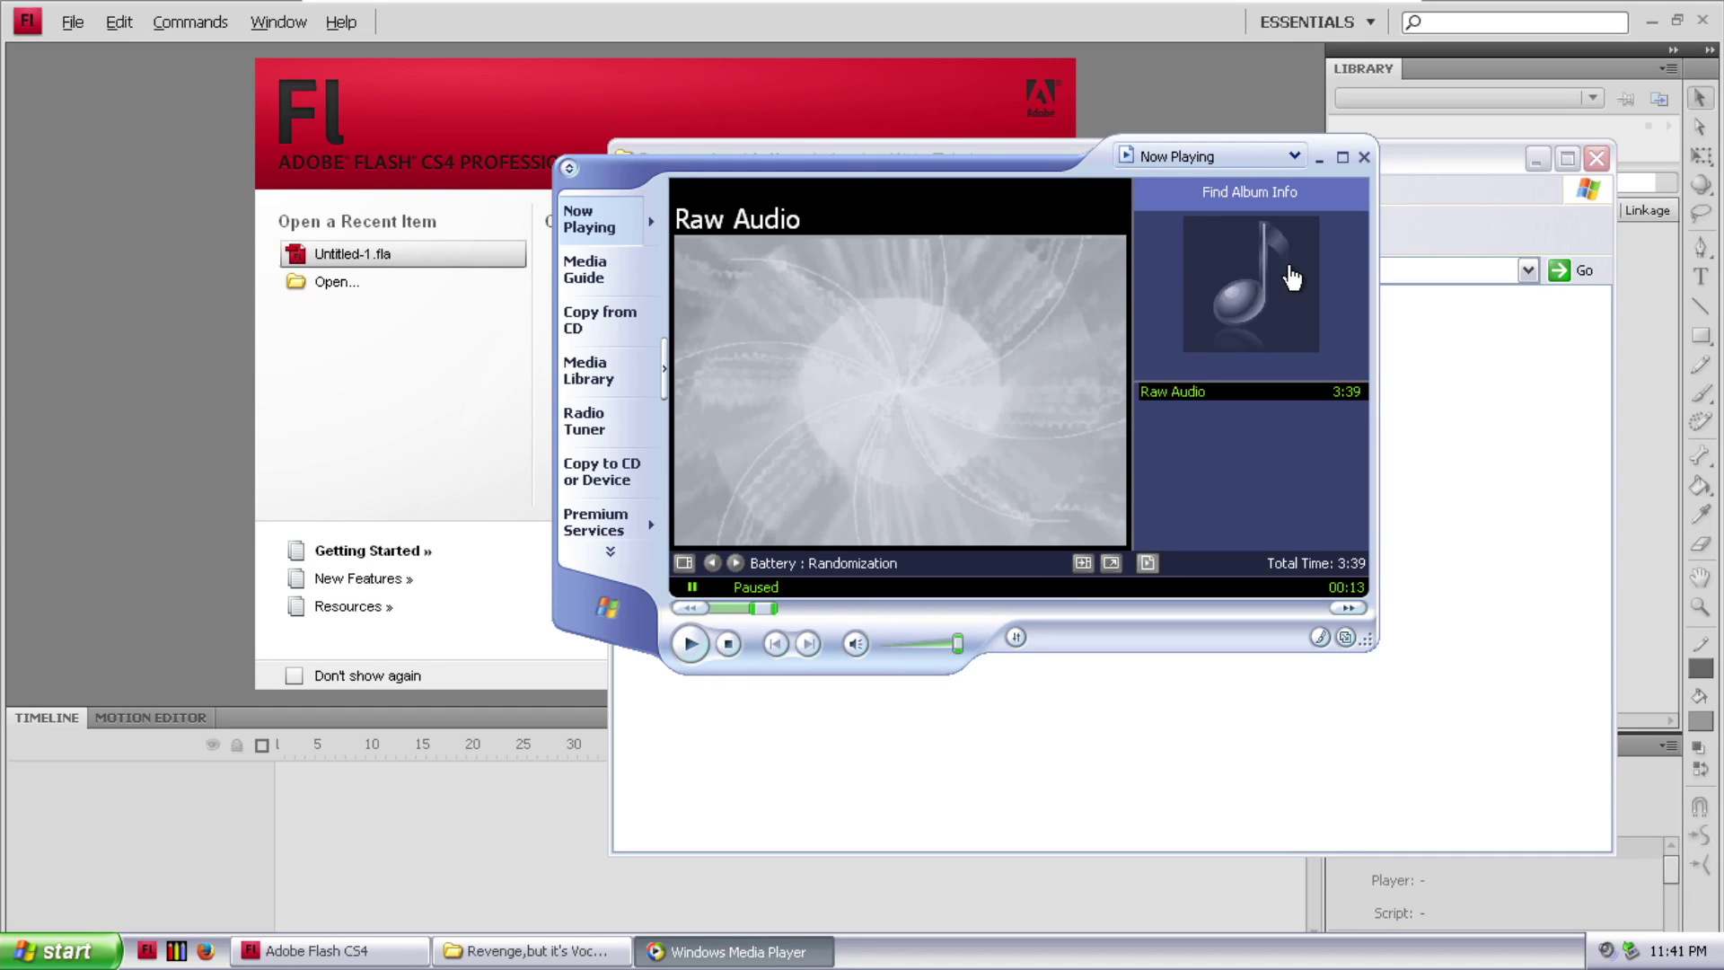
pyautogui.click(1364, 158)
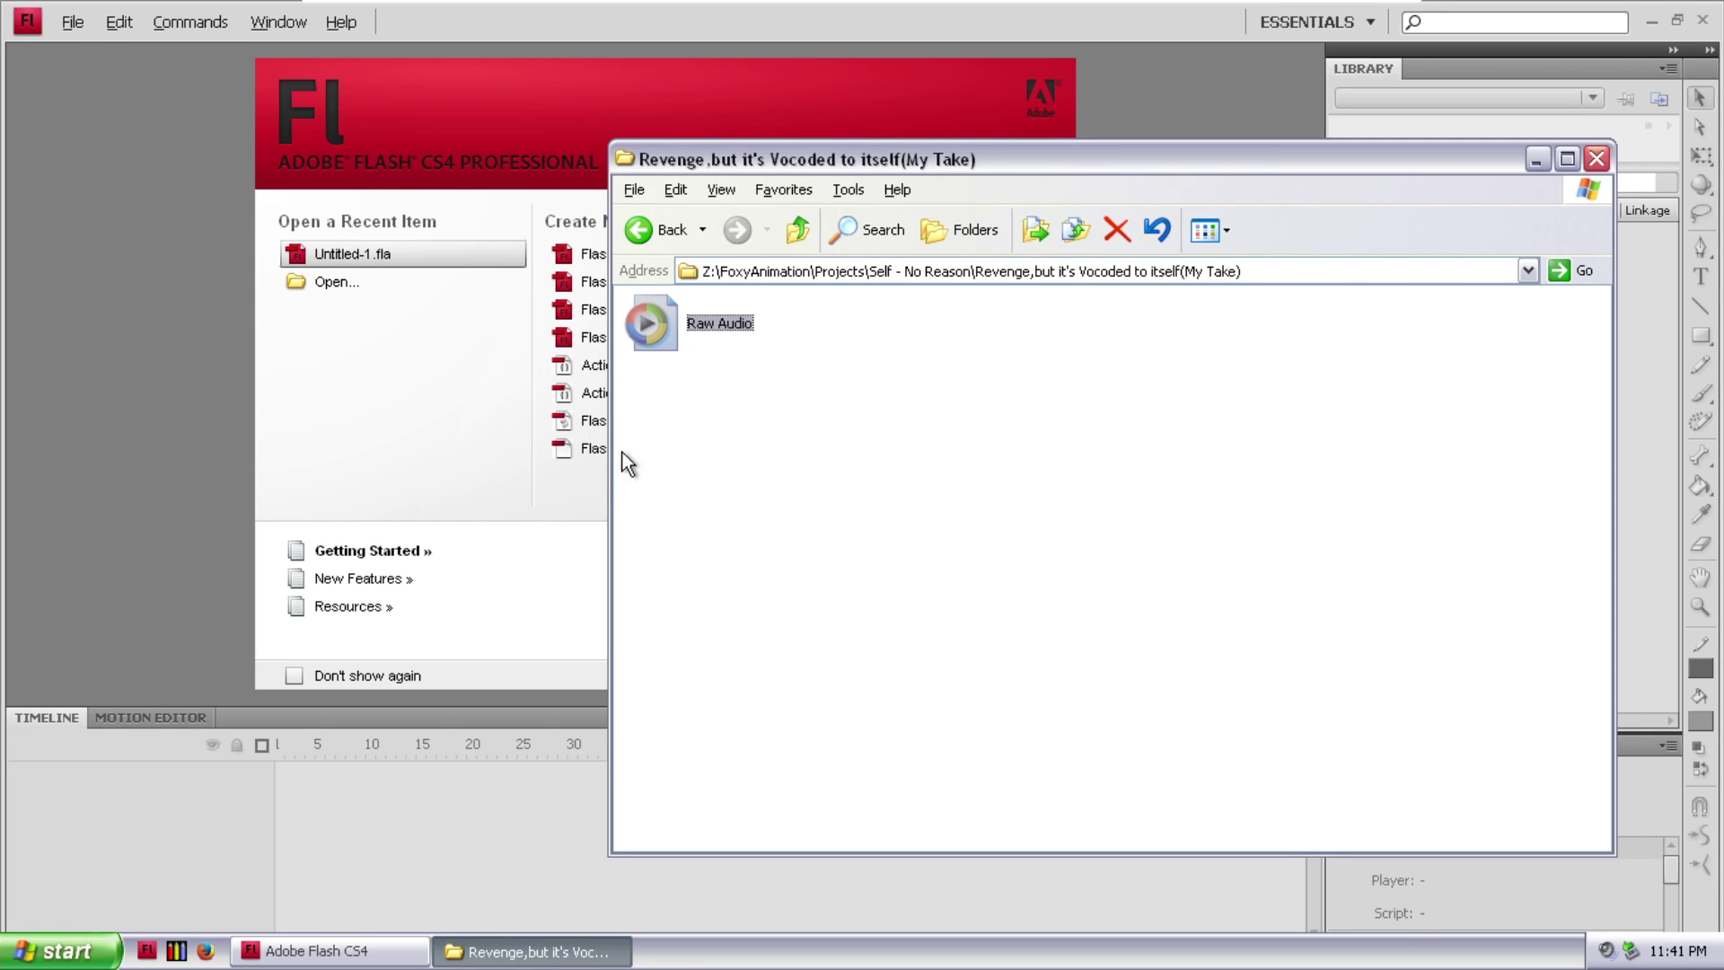
# - Create a new Flash File (ActionScript 3.0) in Adobe Flash CS4 and set the stage zoom to 50%
pyautogui.click(481, 380)
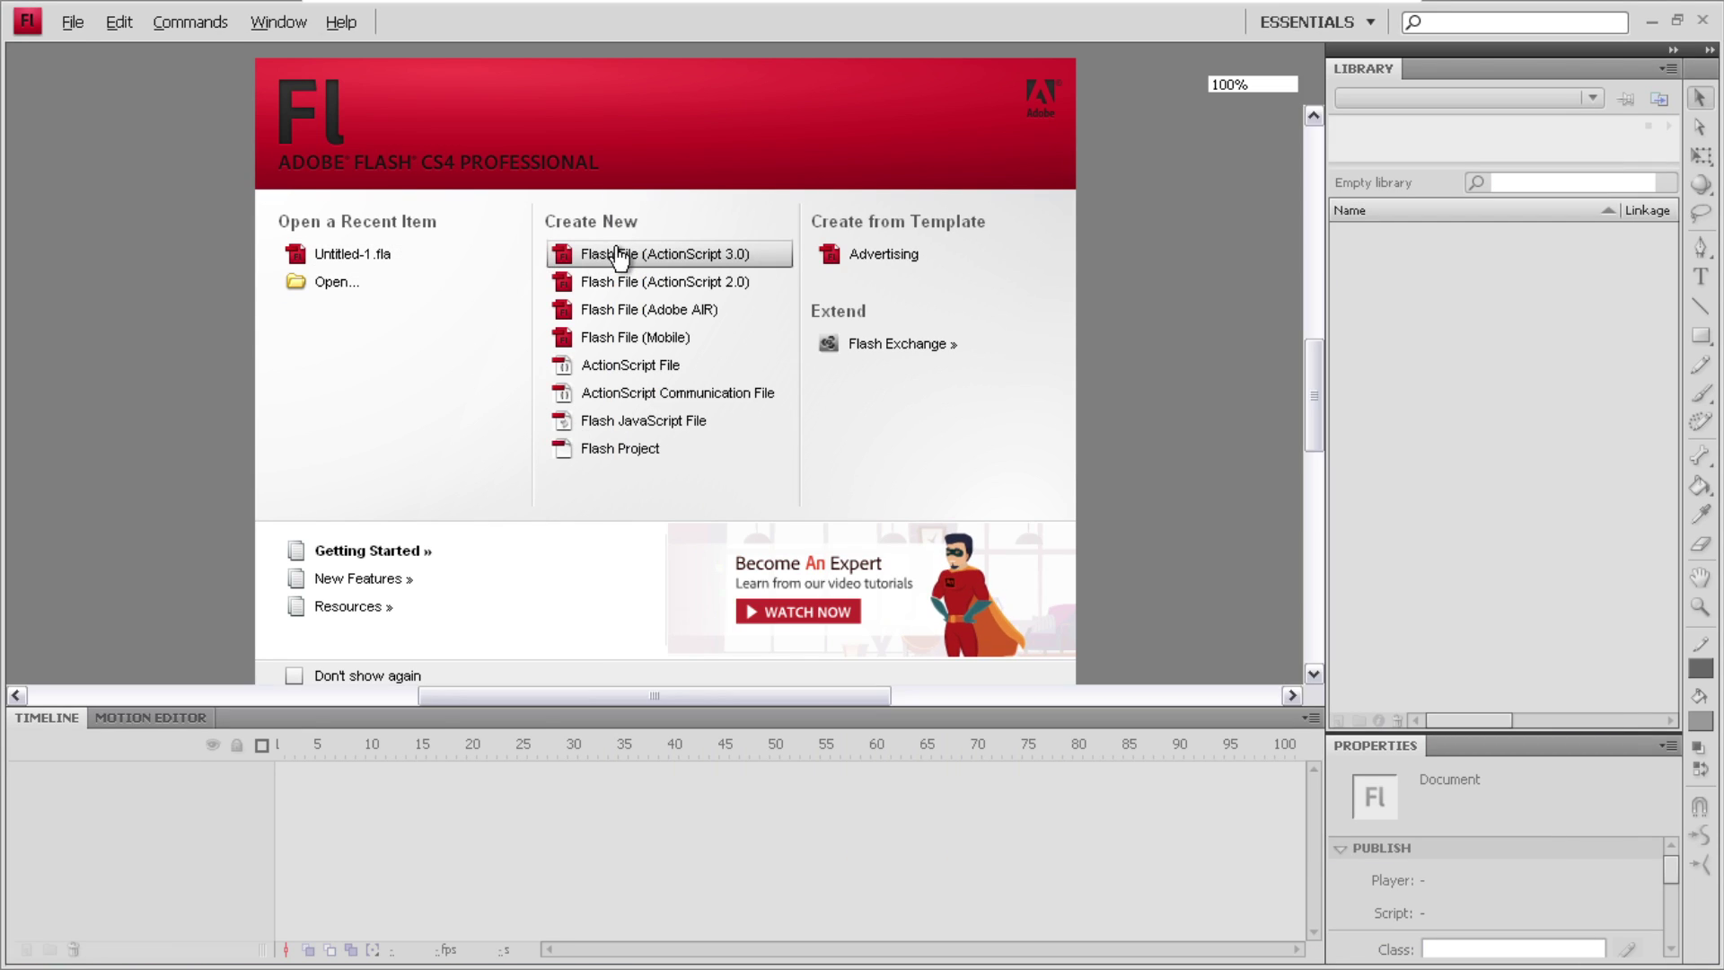
pyautogui.click(617, 257)
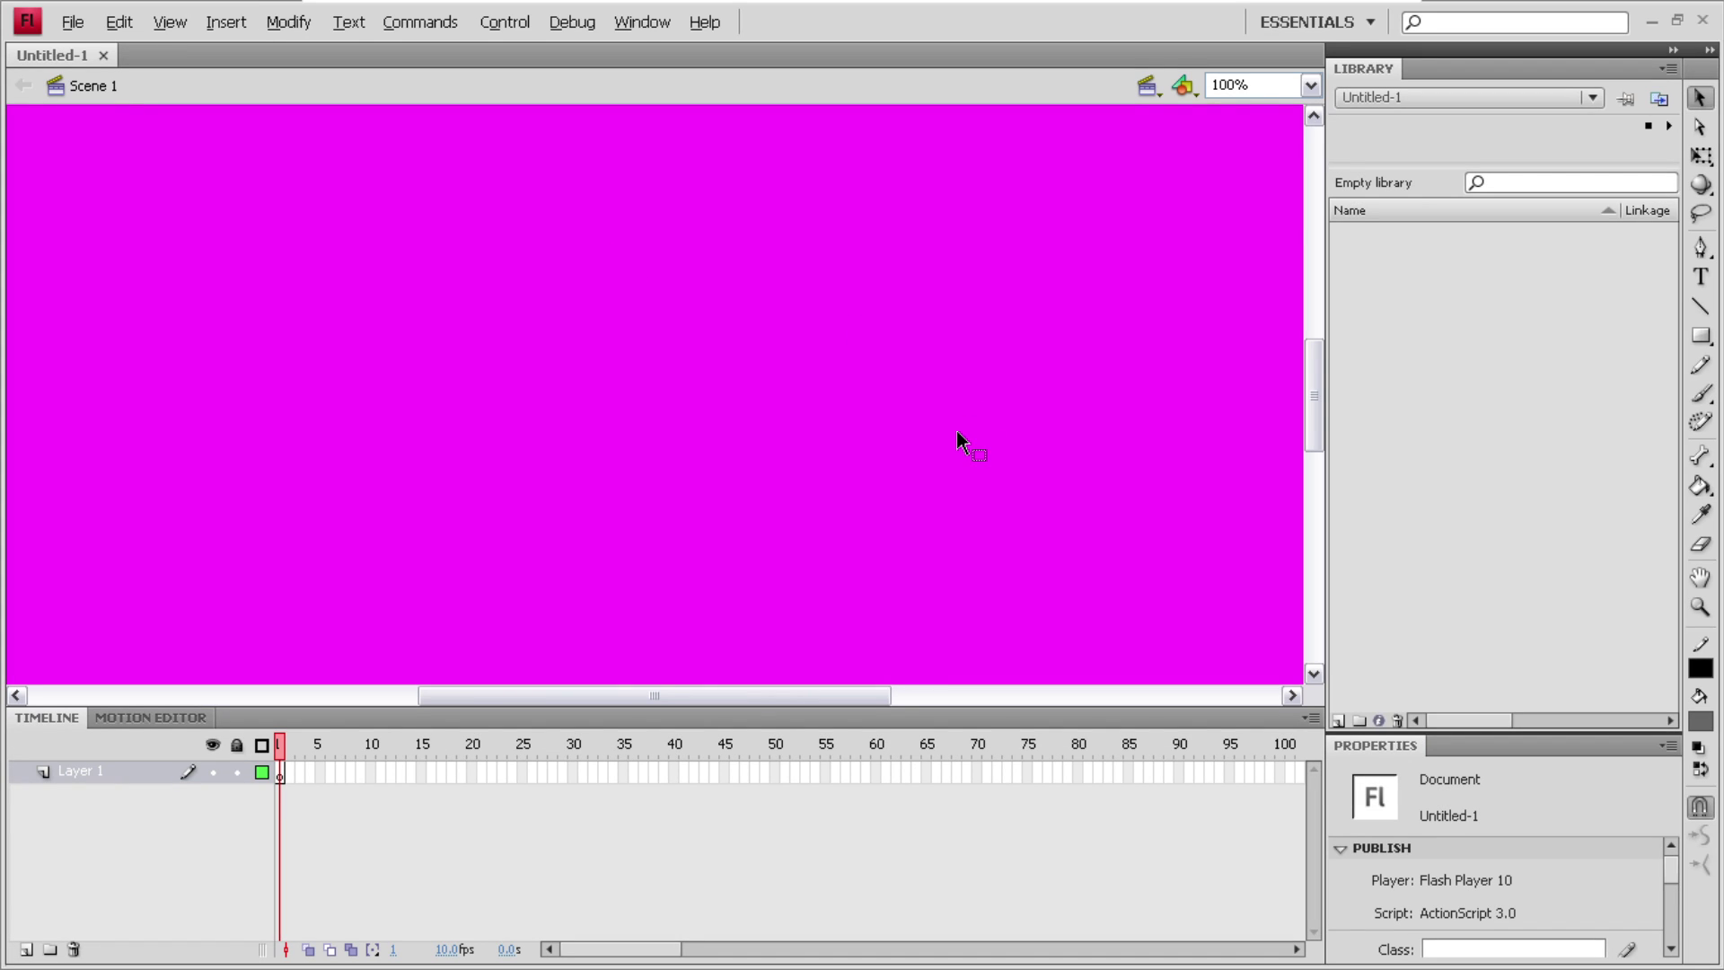
pyautogui.click(1311, 85)
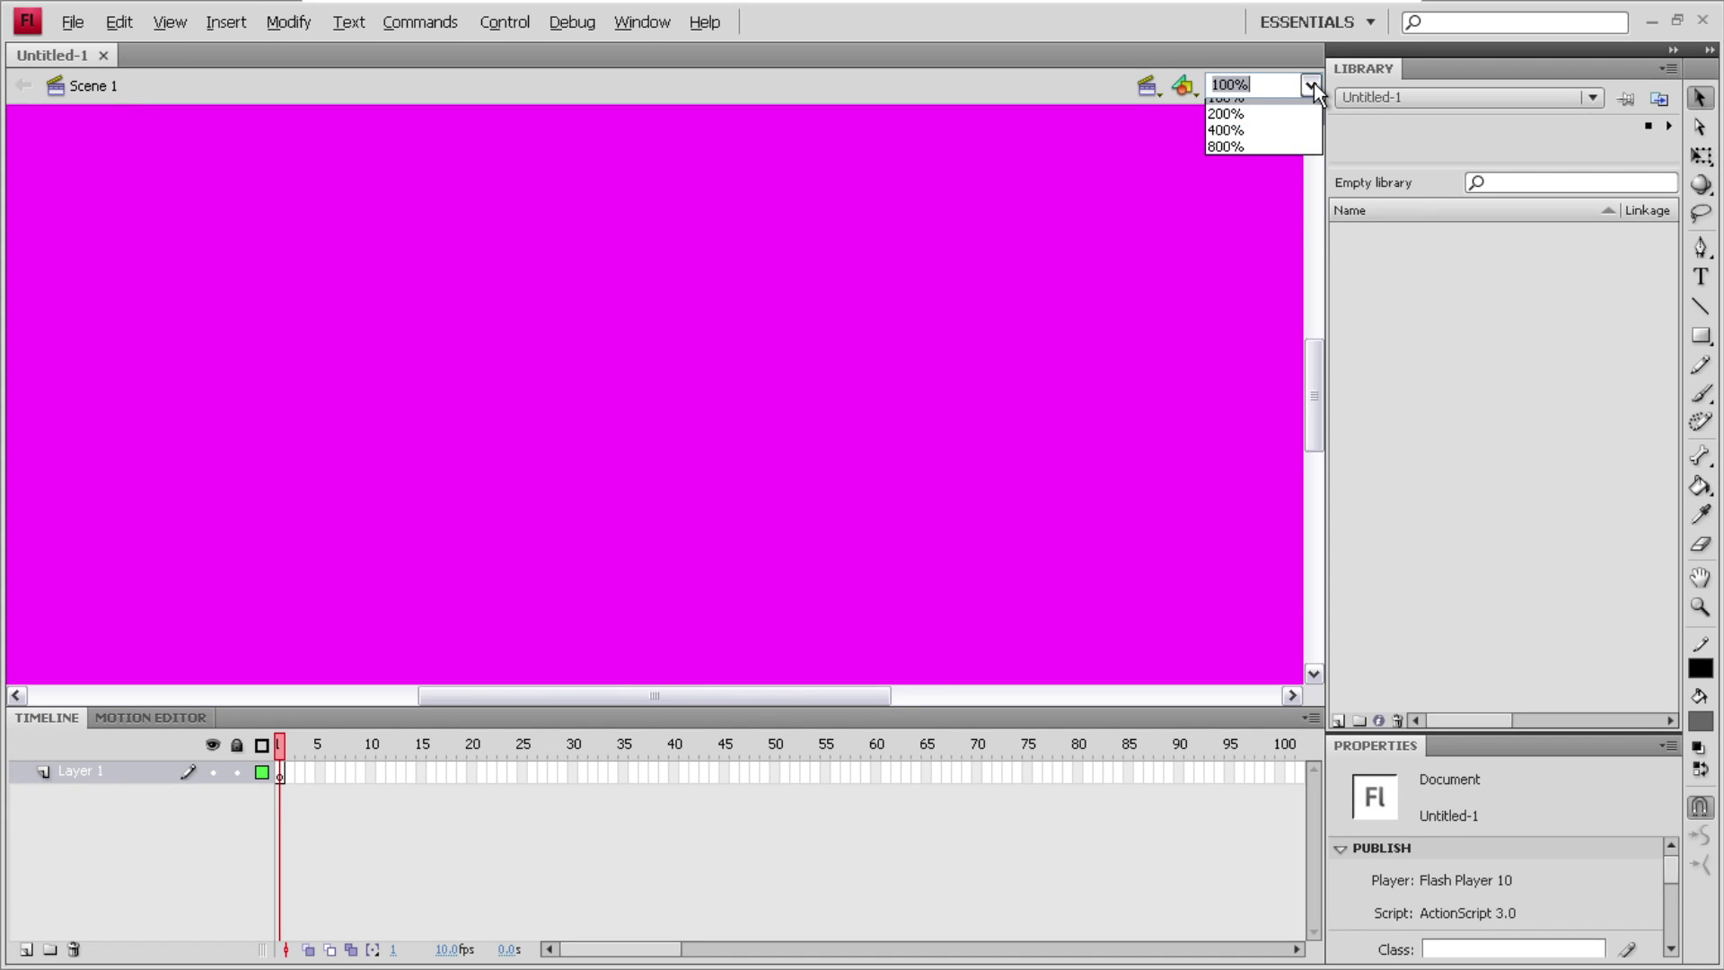
pyautogui.click(1266, 170)
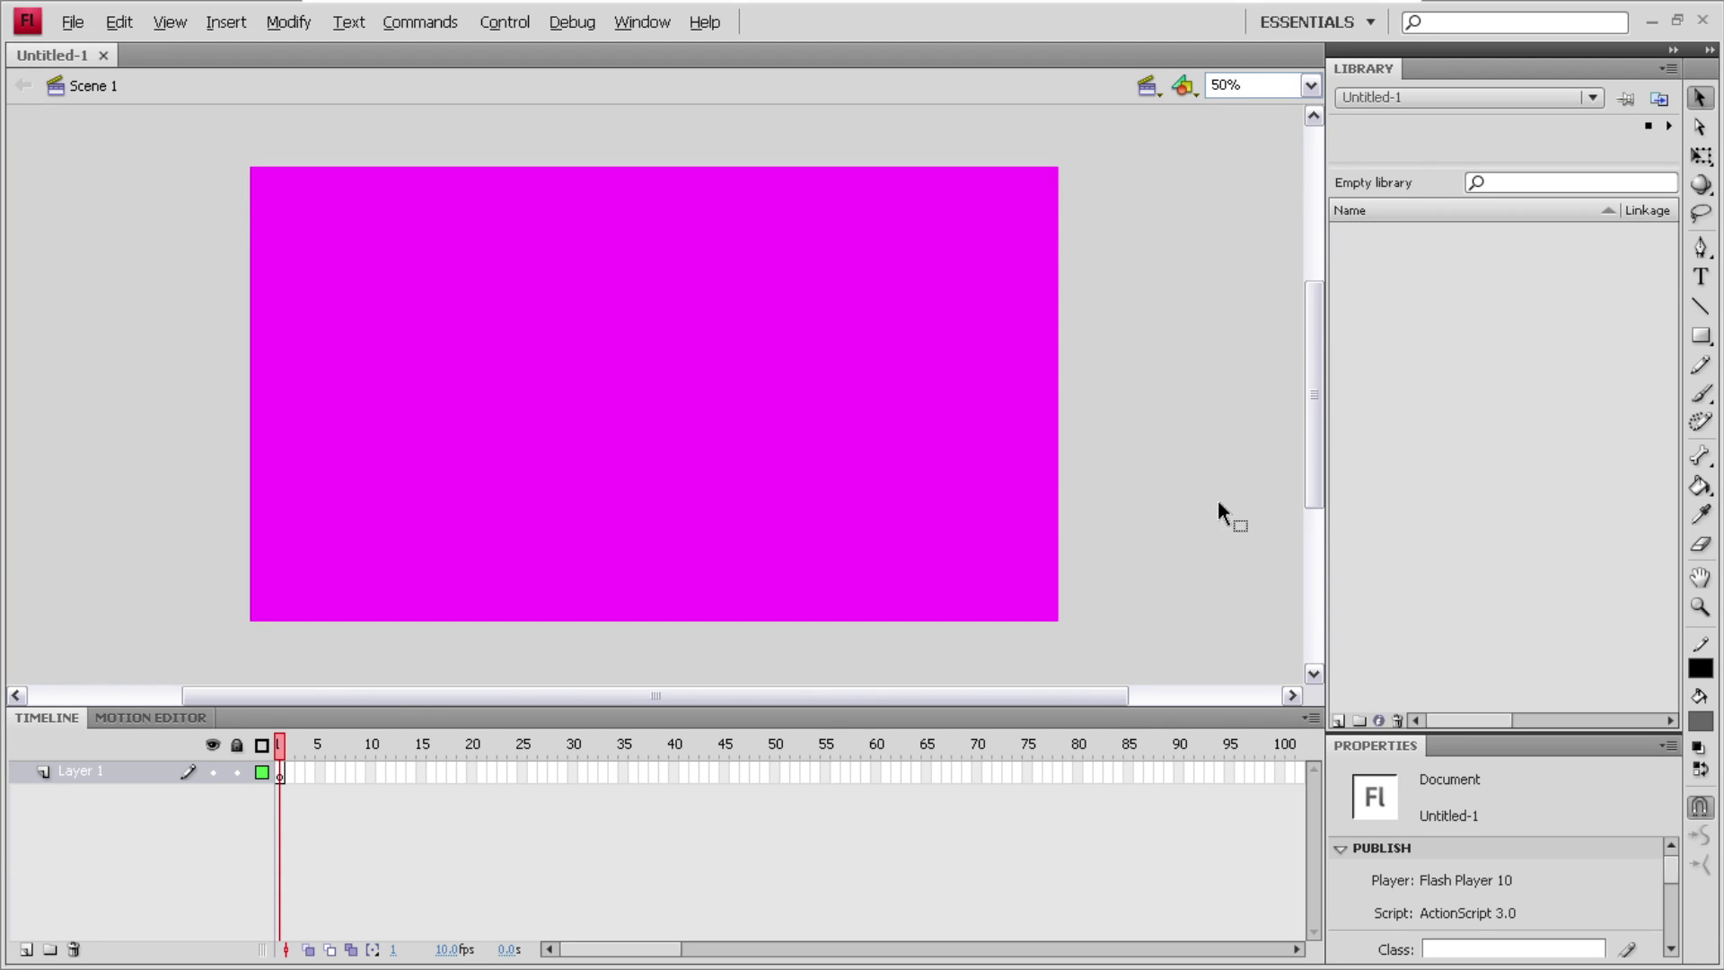
# - Try to import Raw Audio from the "Revenge,but it's Vocoded to itself(My Take)" folder under Self - No Reason into the document's library
pyautogui.click(72, 22)
pyautogui.moveTo(115, 27)
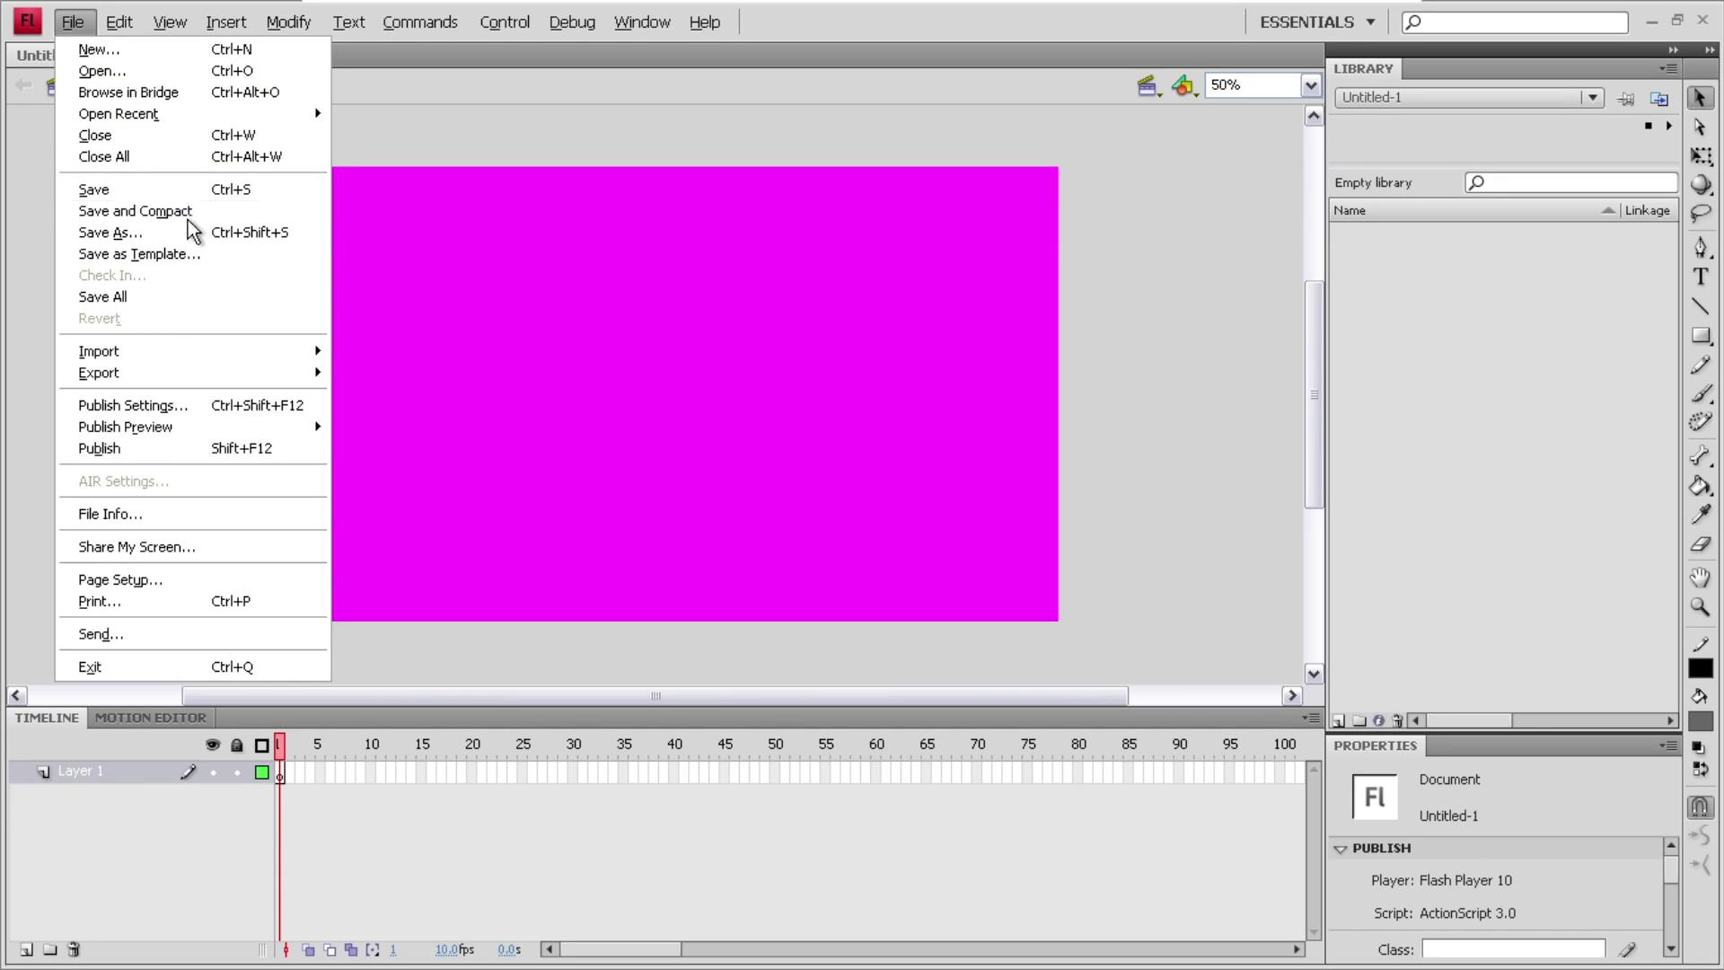
pyautogui.moveTo(228, 350)
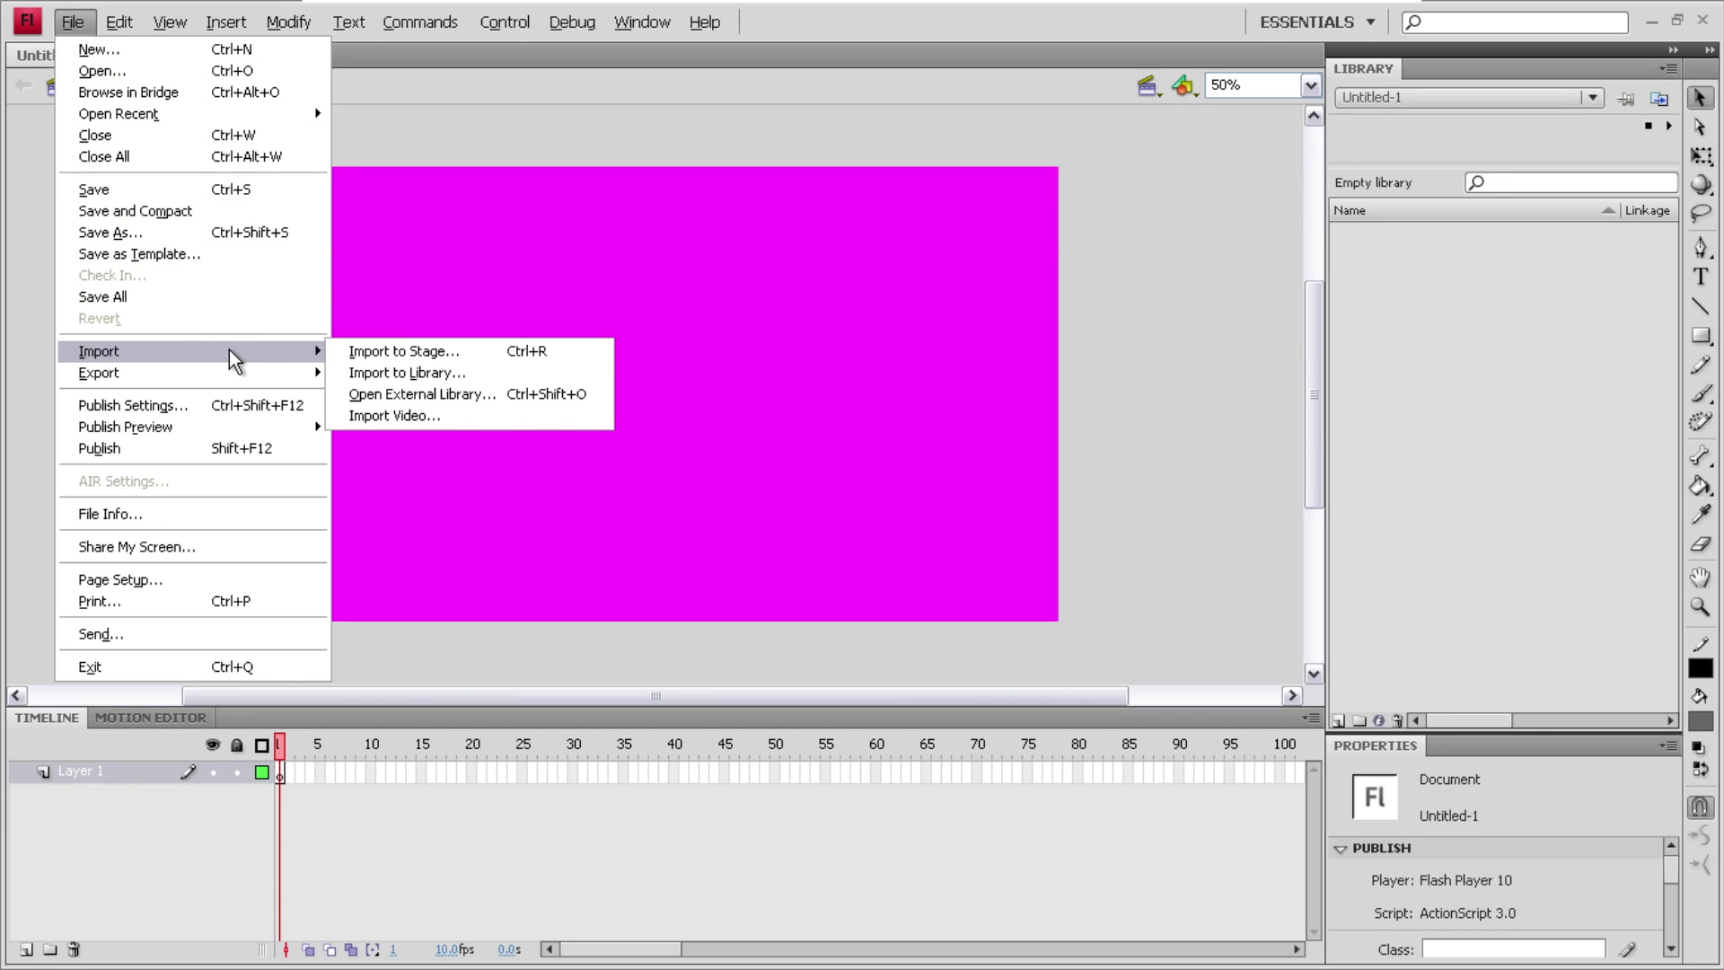
pyautogui.click(385, 370)
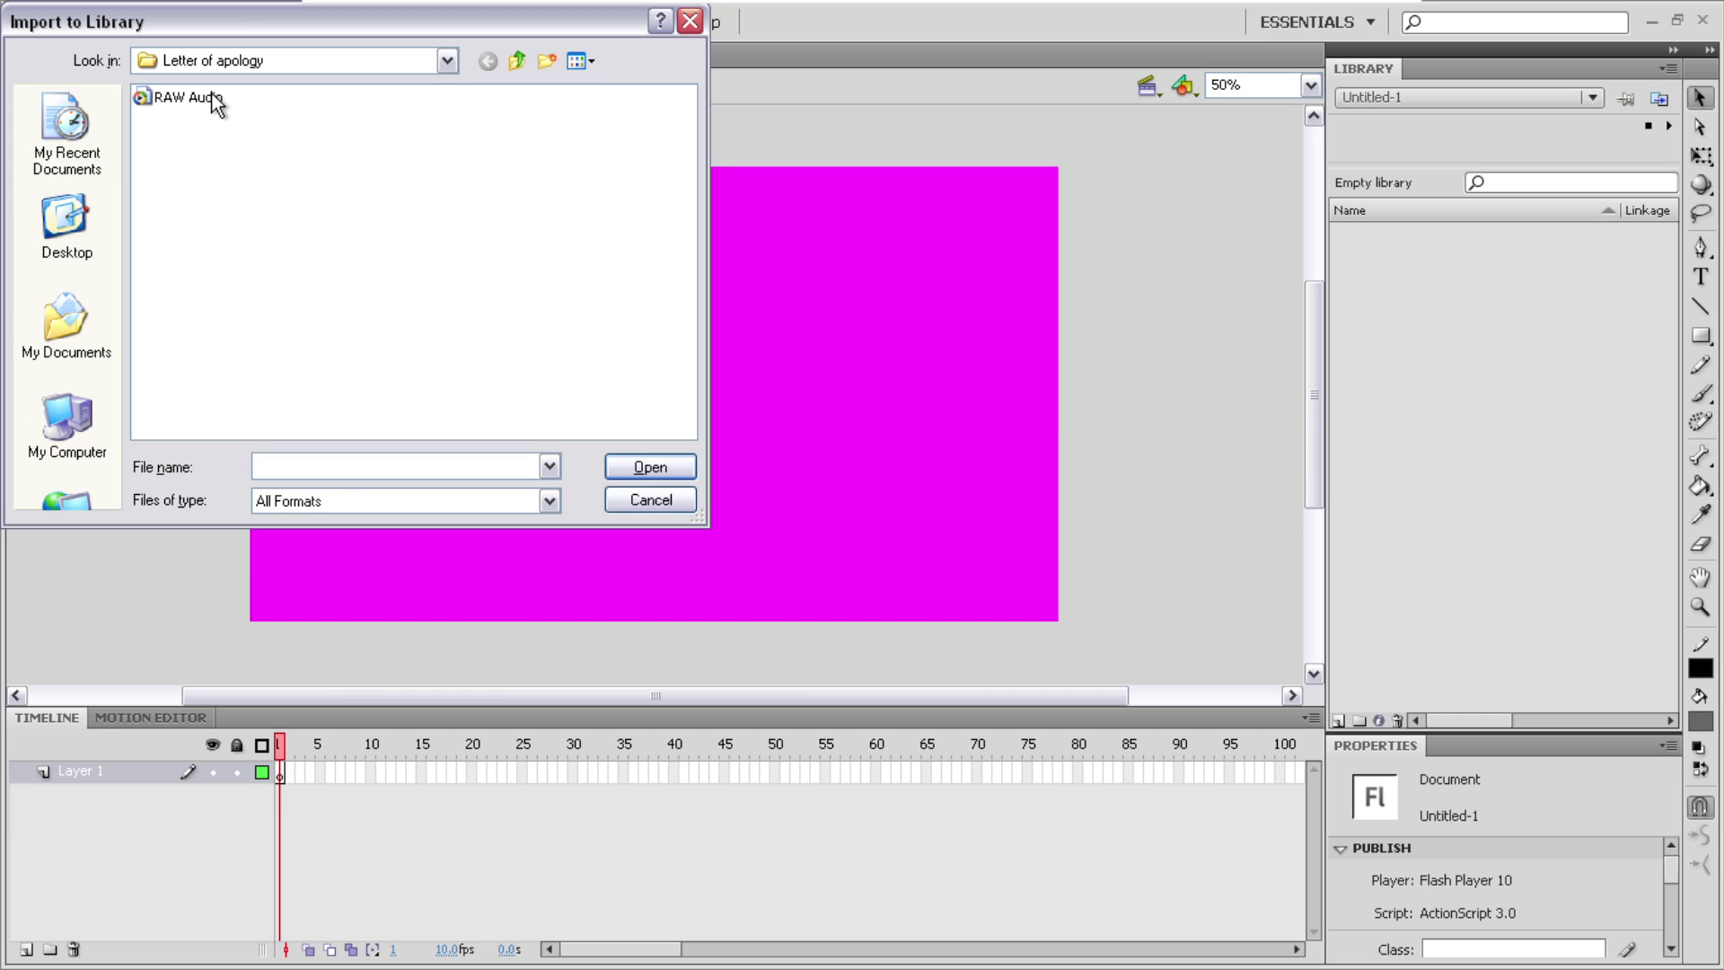
pyautogui.click(377, 63)
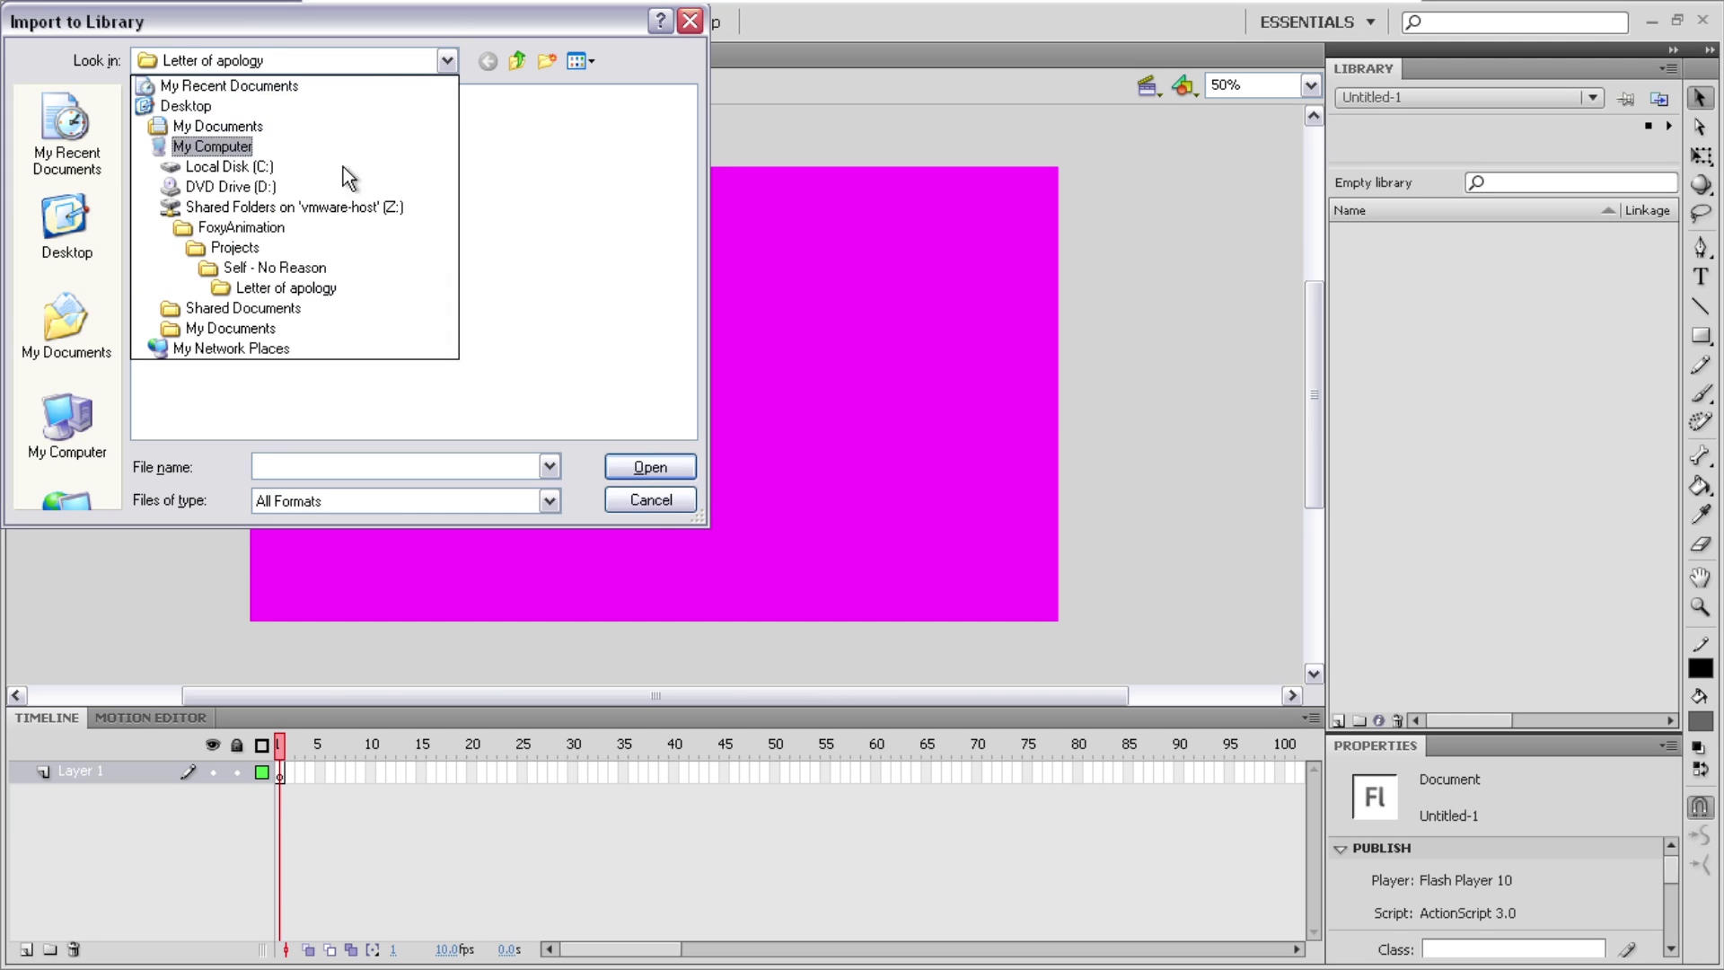
pyautogui.click(309, 267)
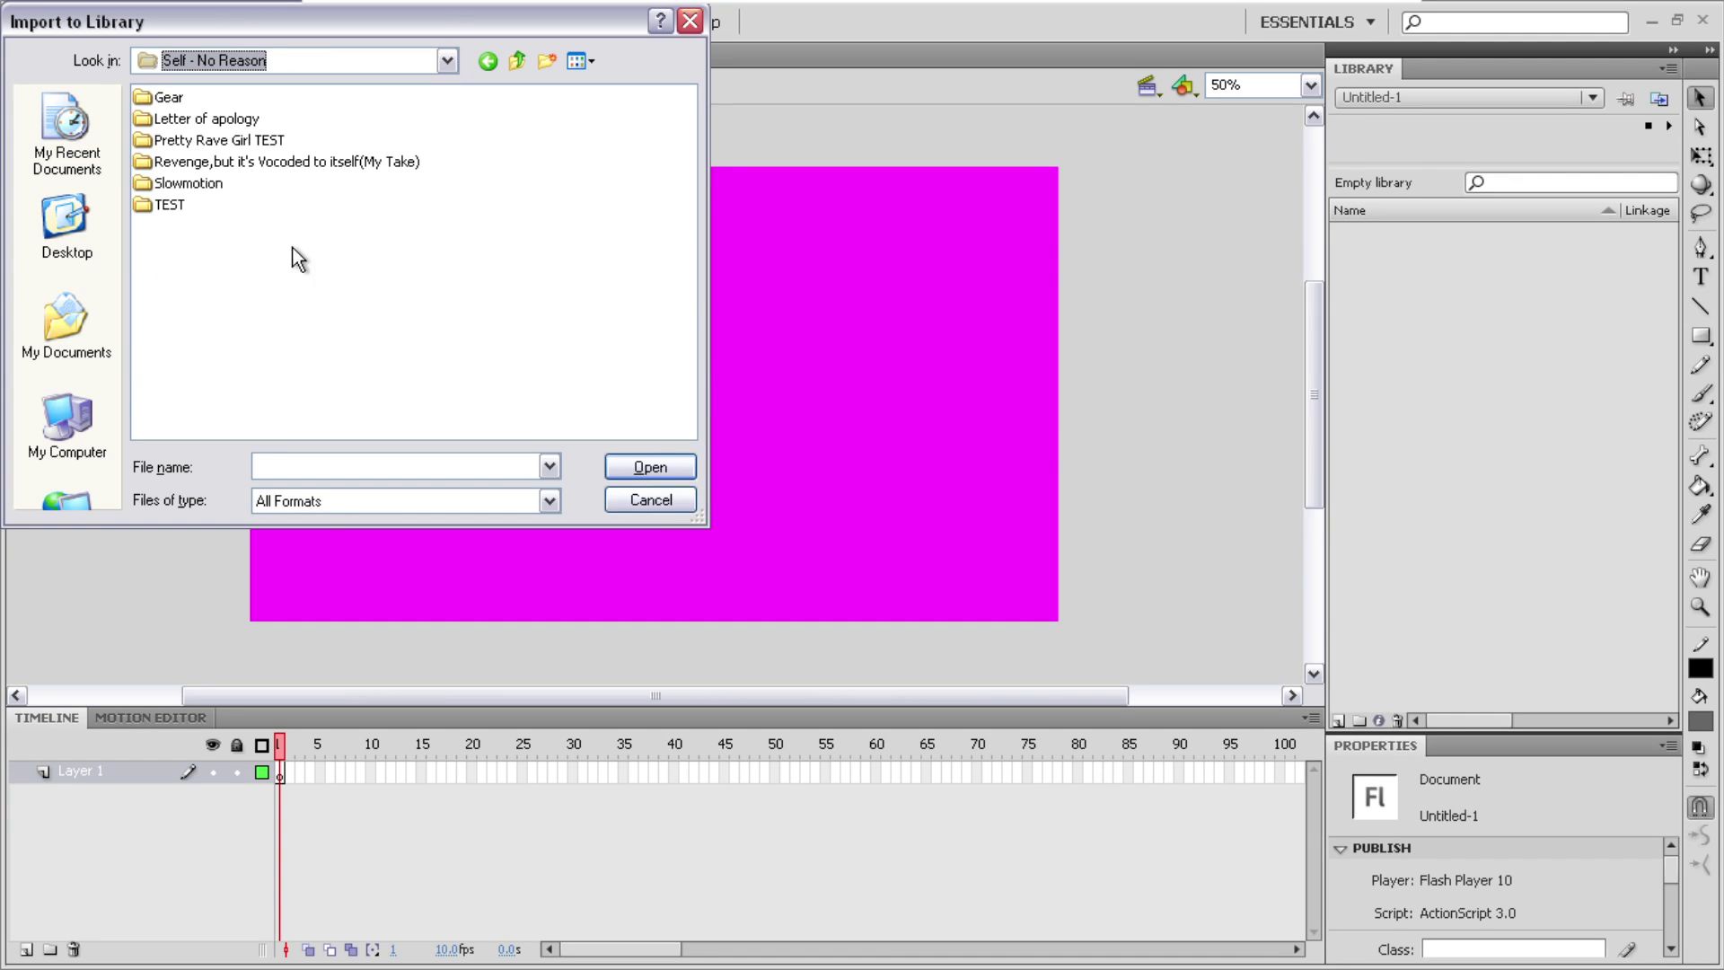
pyautogui.doubleClick(256, 162)
pyautogui.click(189, 99)
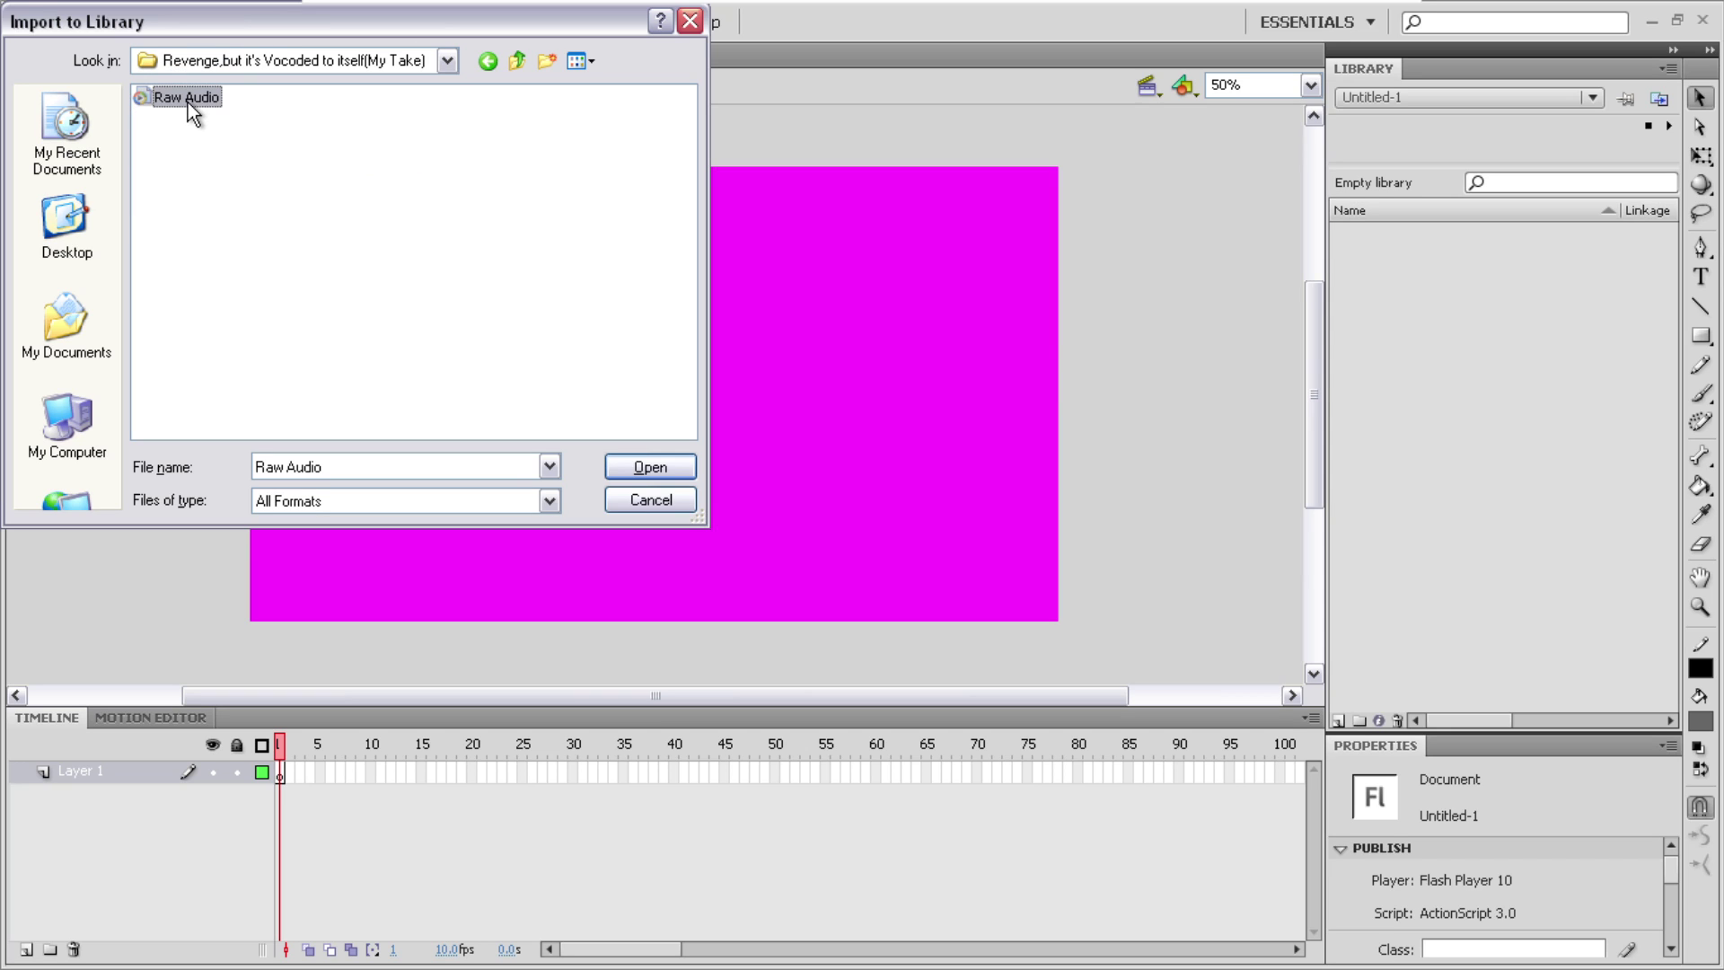
pyautogui.click(664, 467)
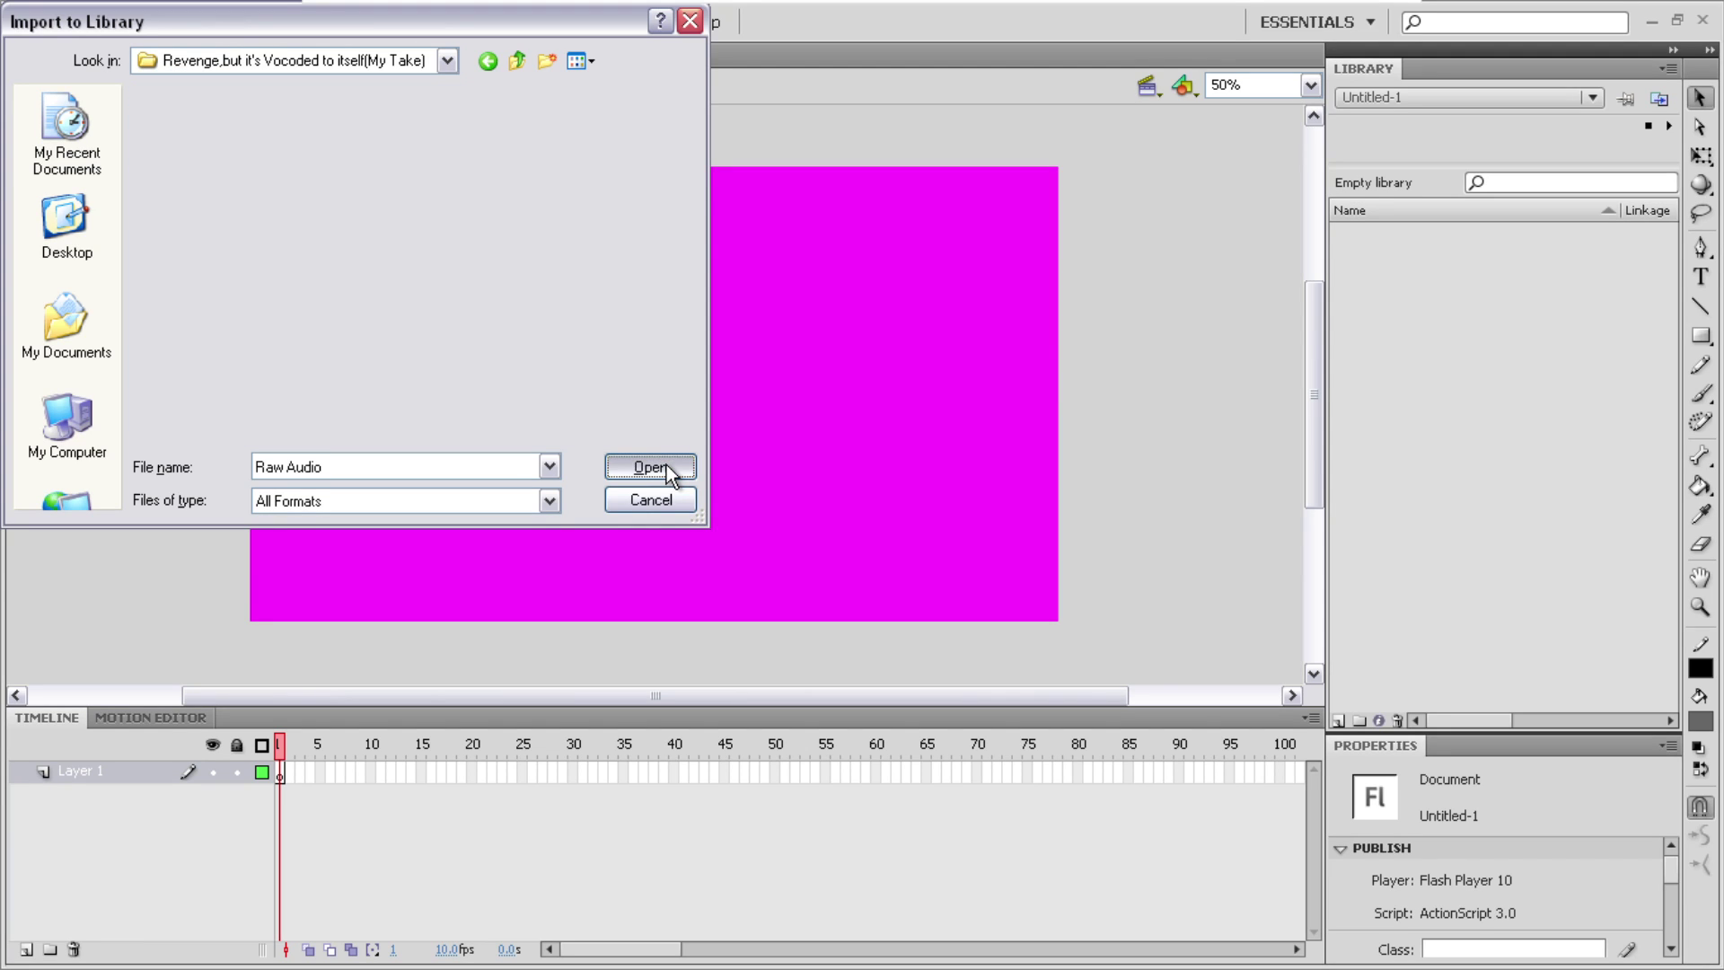
pyautogui.click(859, 529)
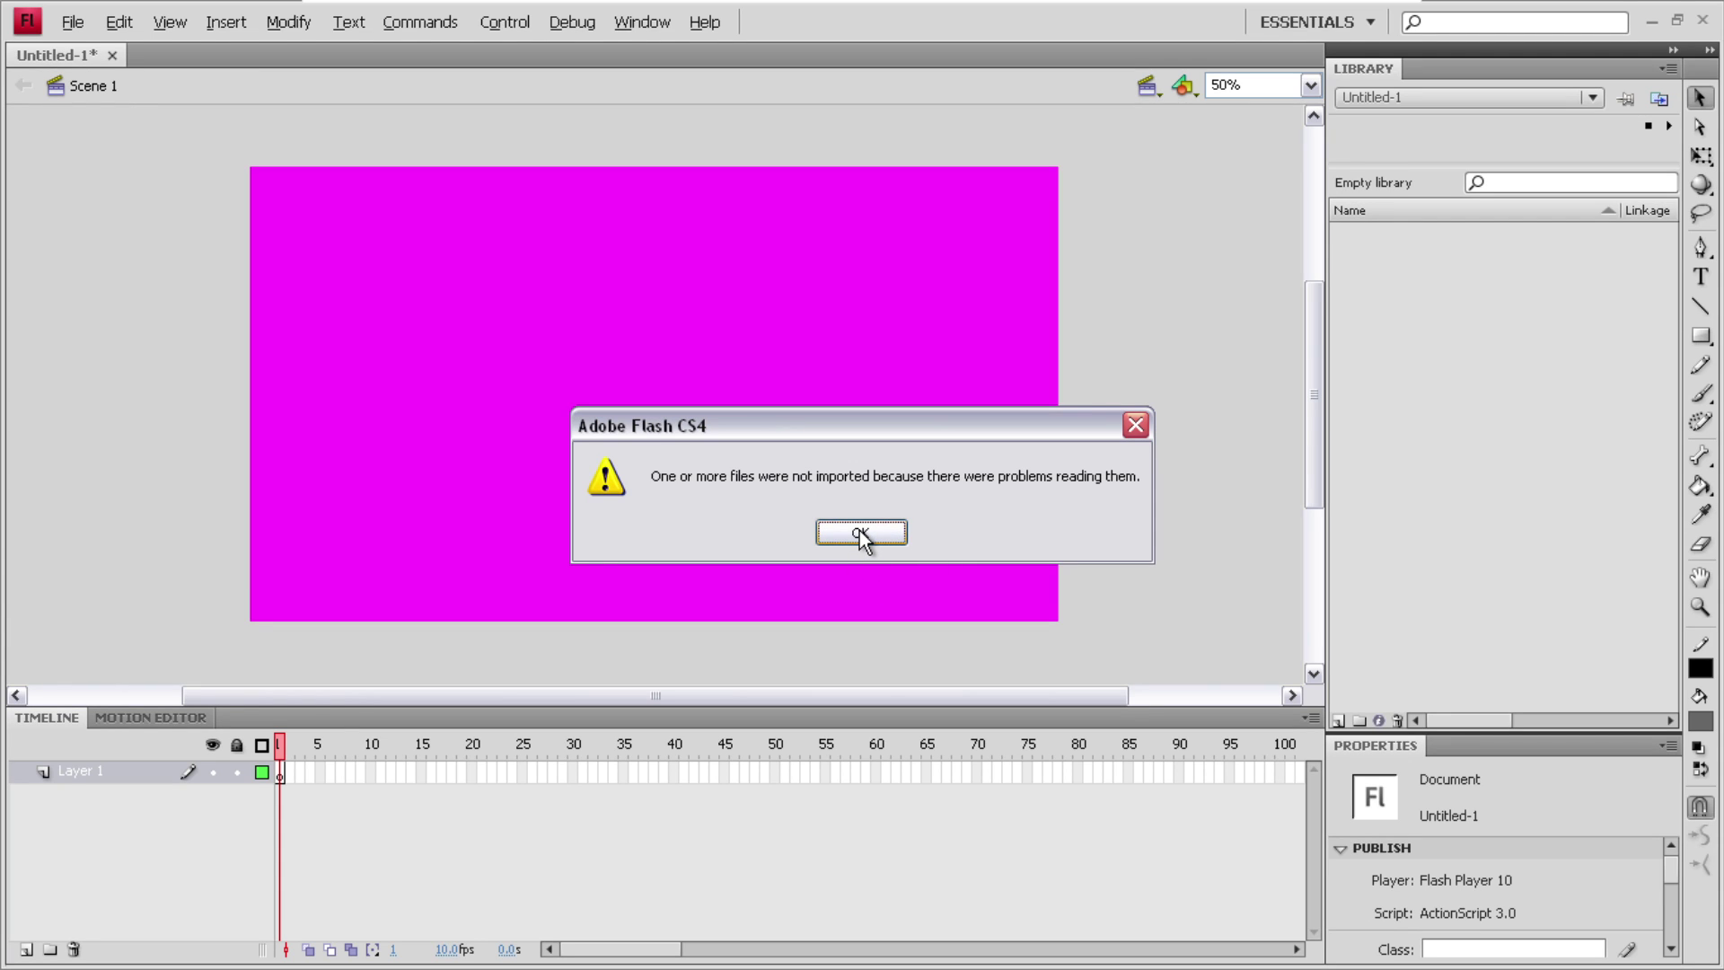
pyautogui.click(857, 531)
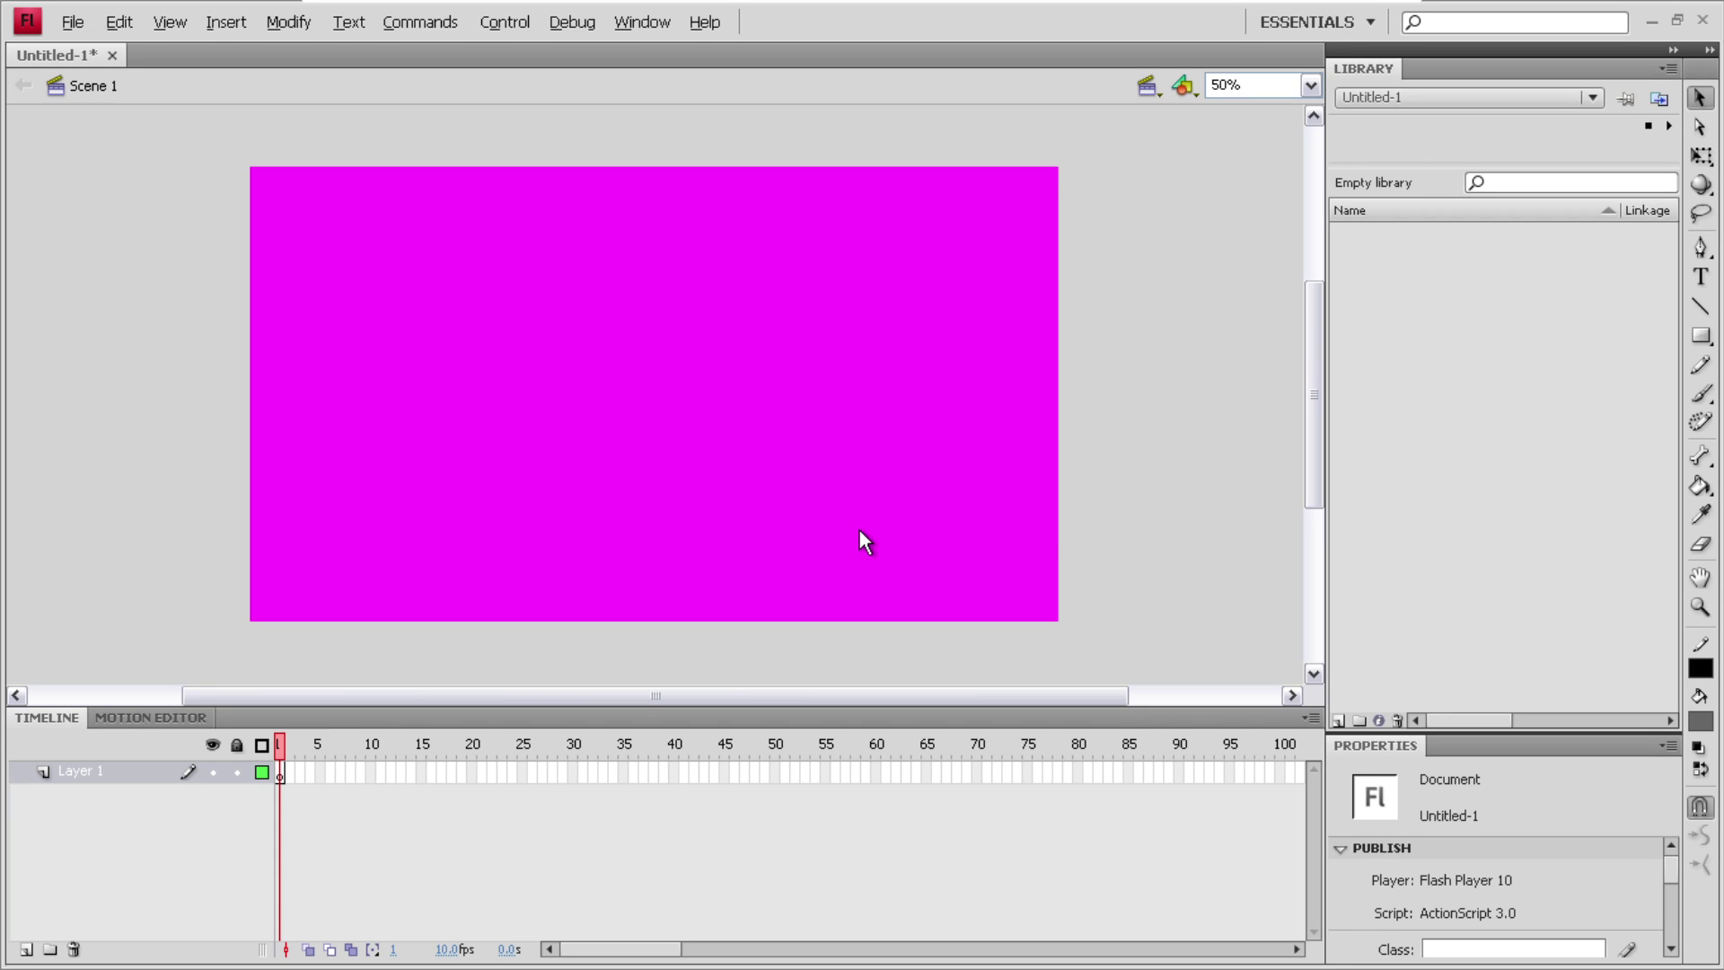
# - Minimize Flash and check the Raw Audio file's type and details in its project folder
pyautogui.click(1652, 24)
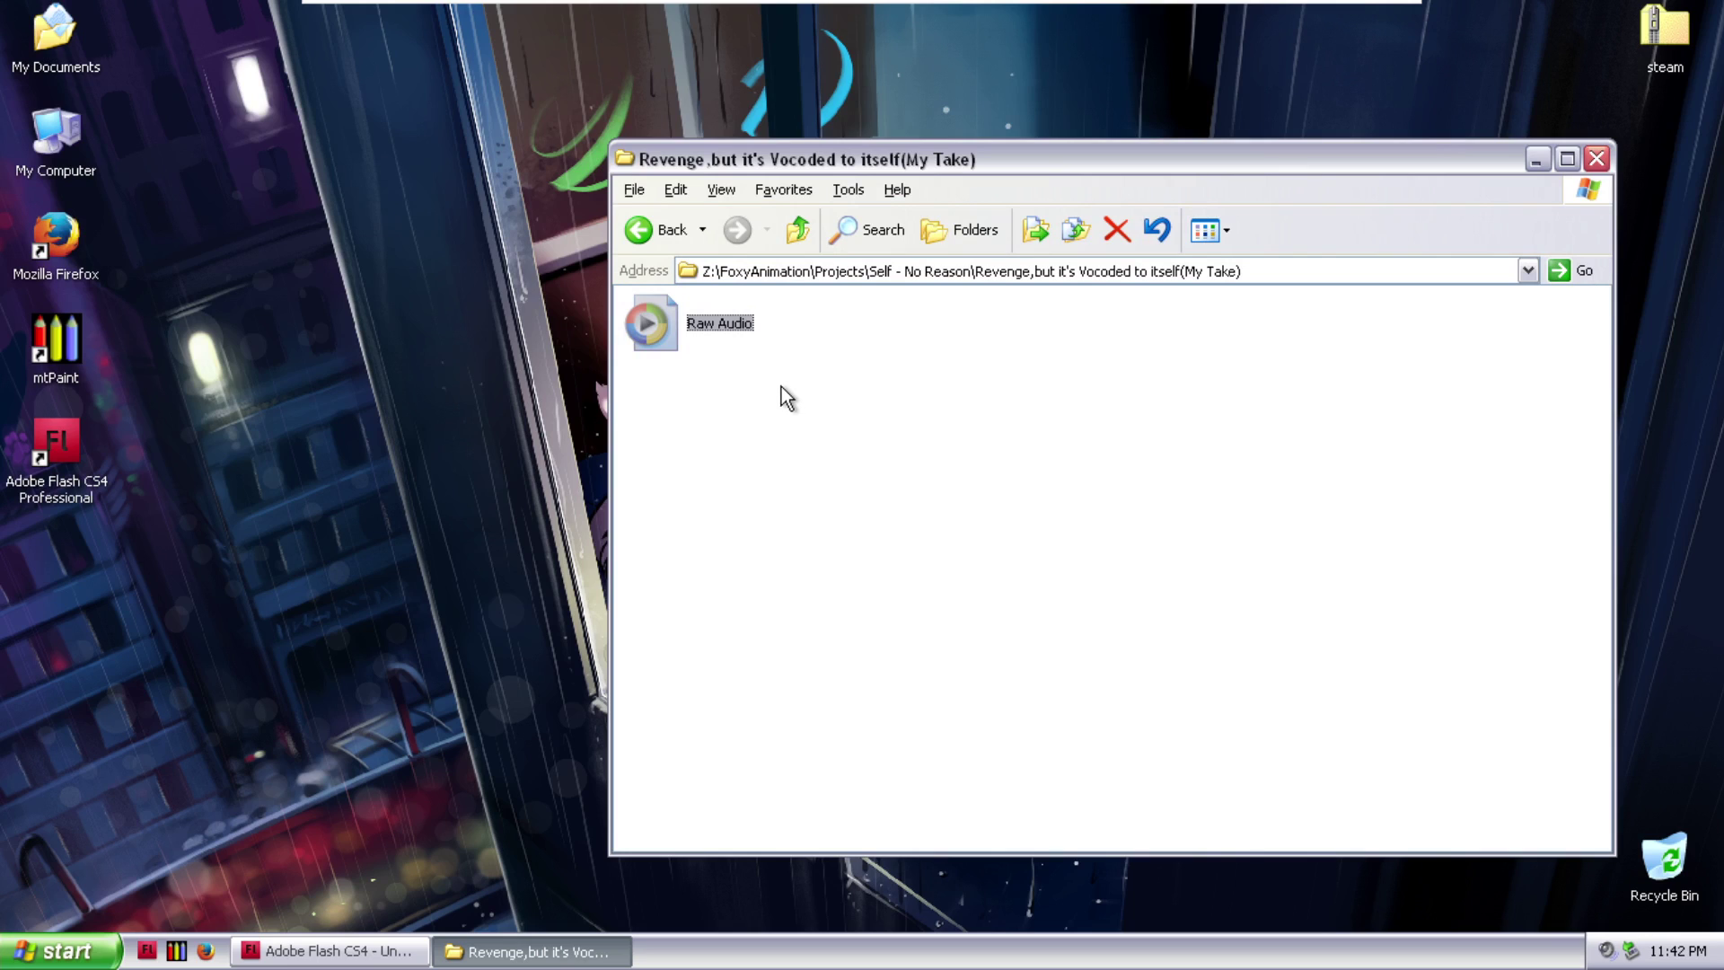
pyautogui.moveTo(693, 336)
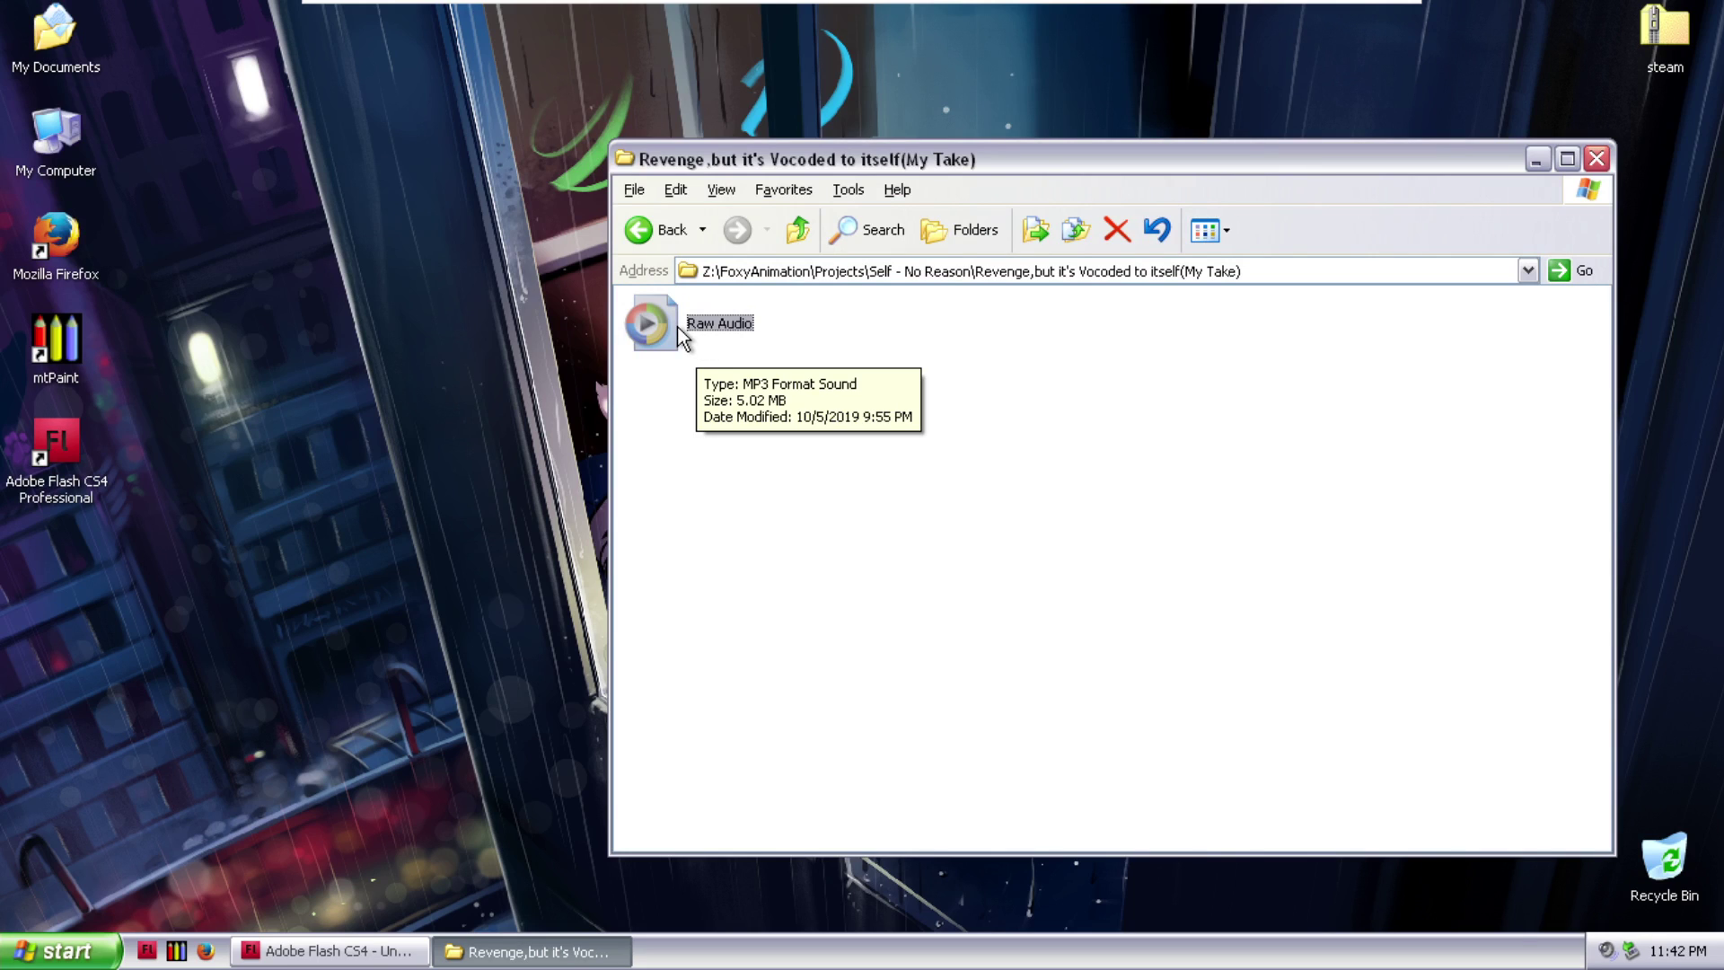
pyautogui.rightClick(680, 328)
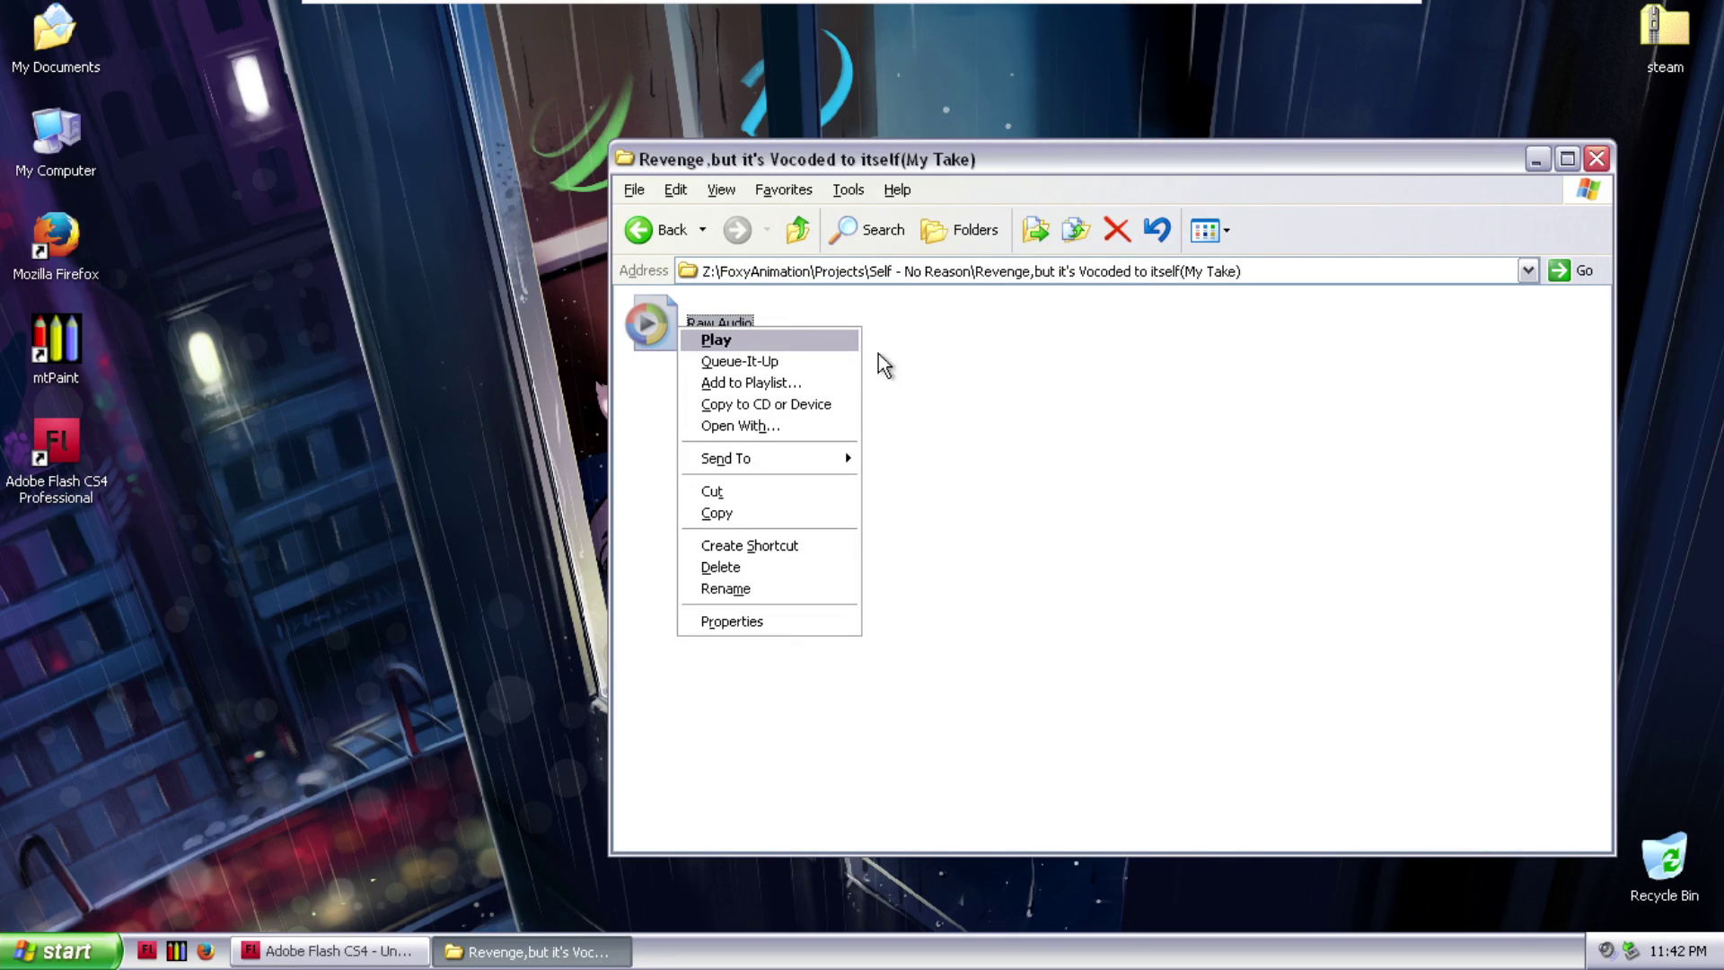
pyautogui.click(940, 375)
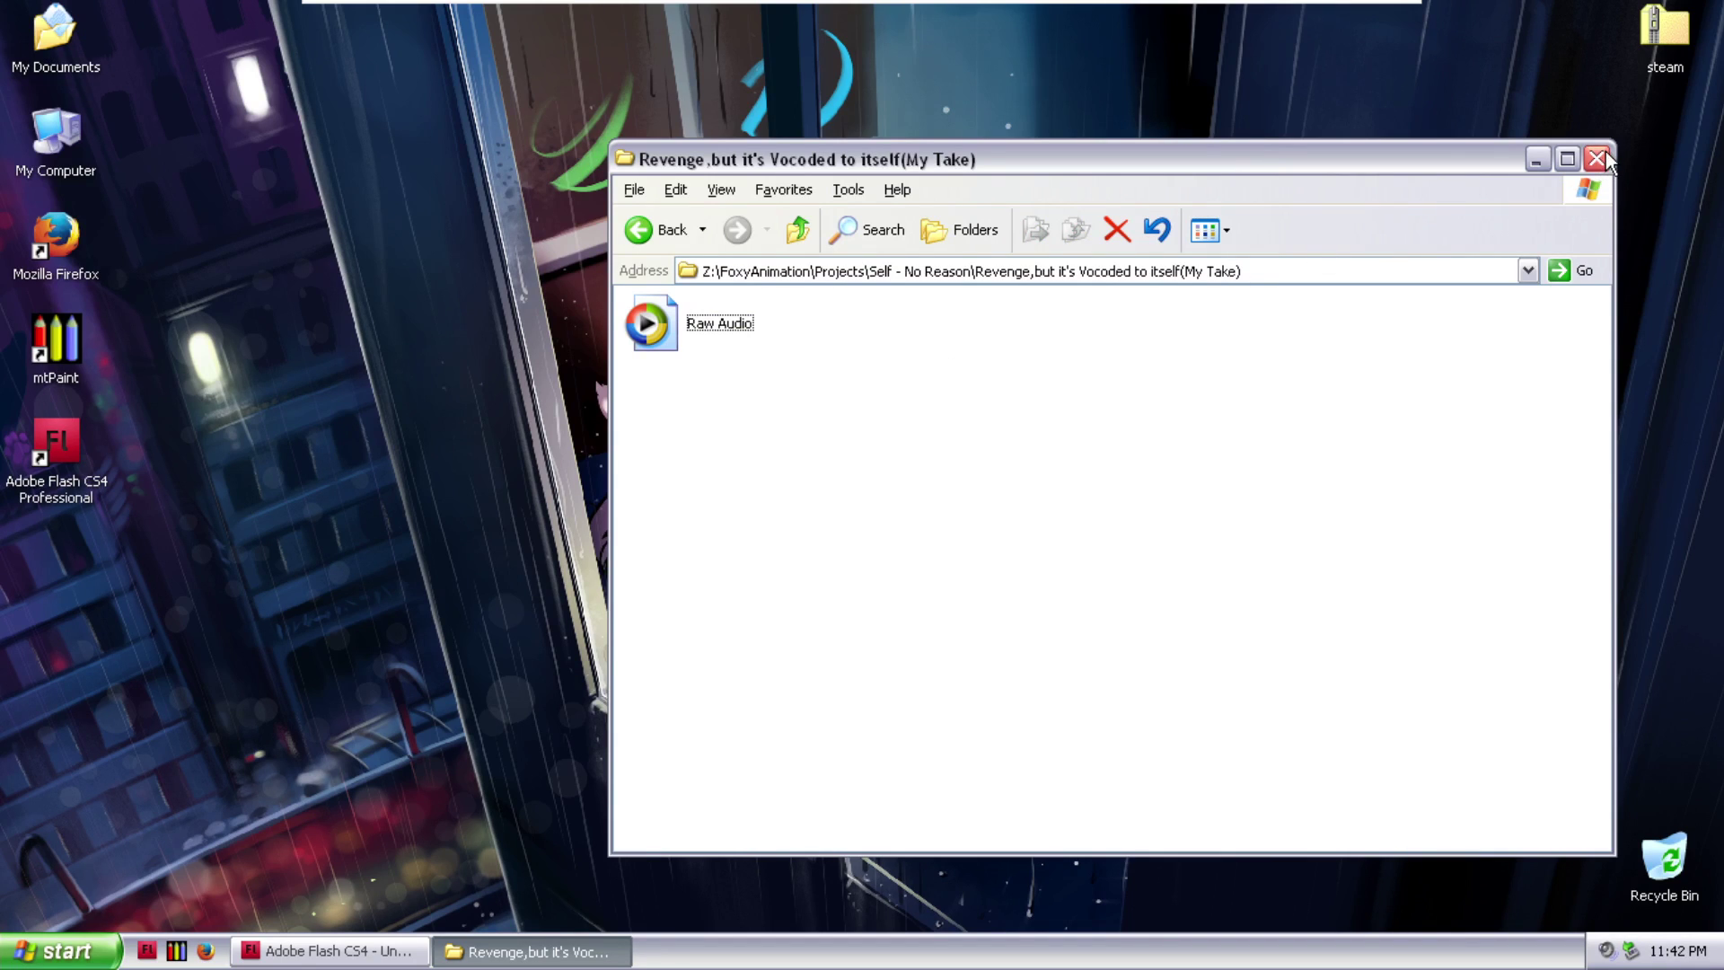
# - Minimize the virtual machine and the host's browser, then launch Audacity on the host computer
pyautogui.moveTo(1224, 10)
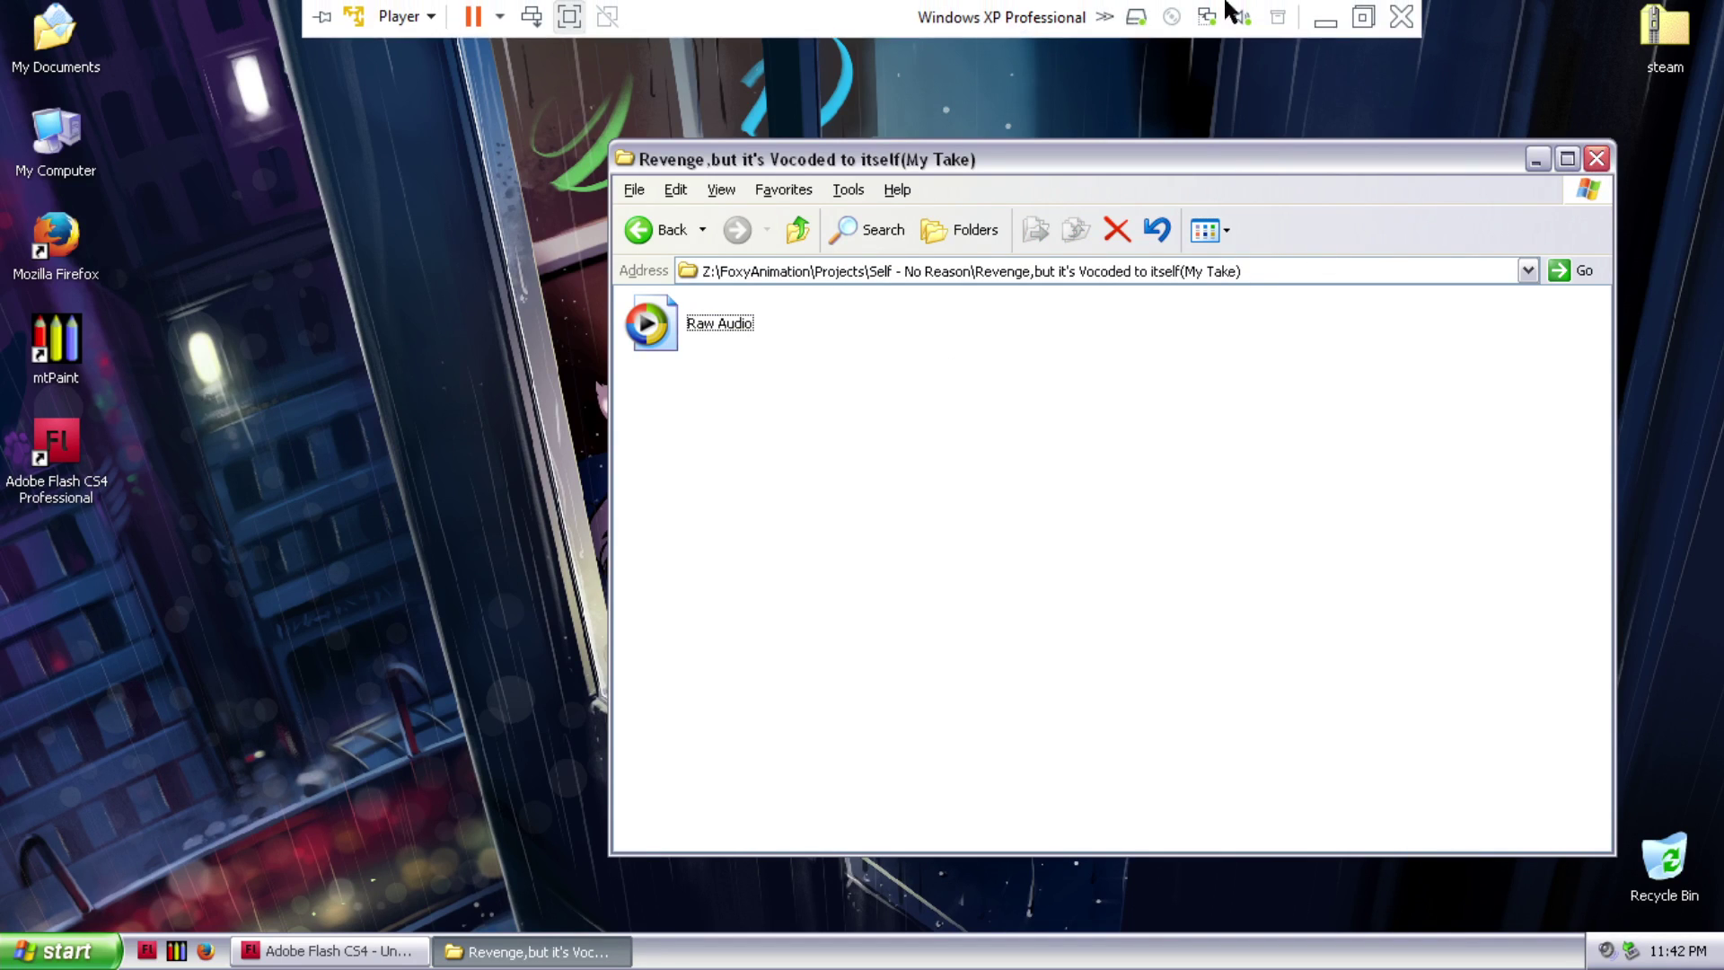
pyautogui.click(1327, 12)
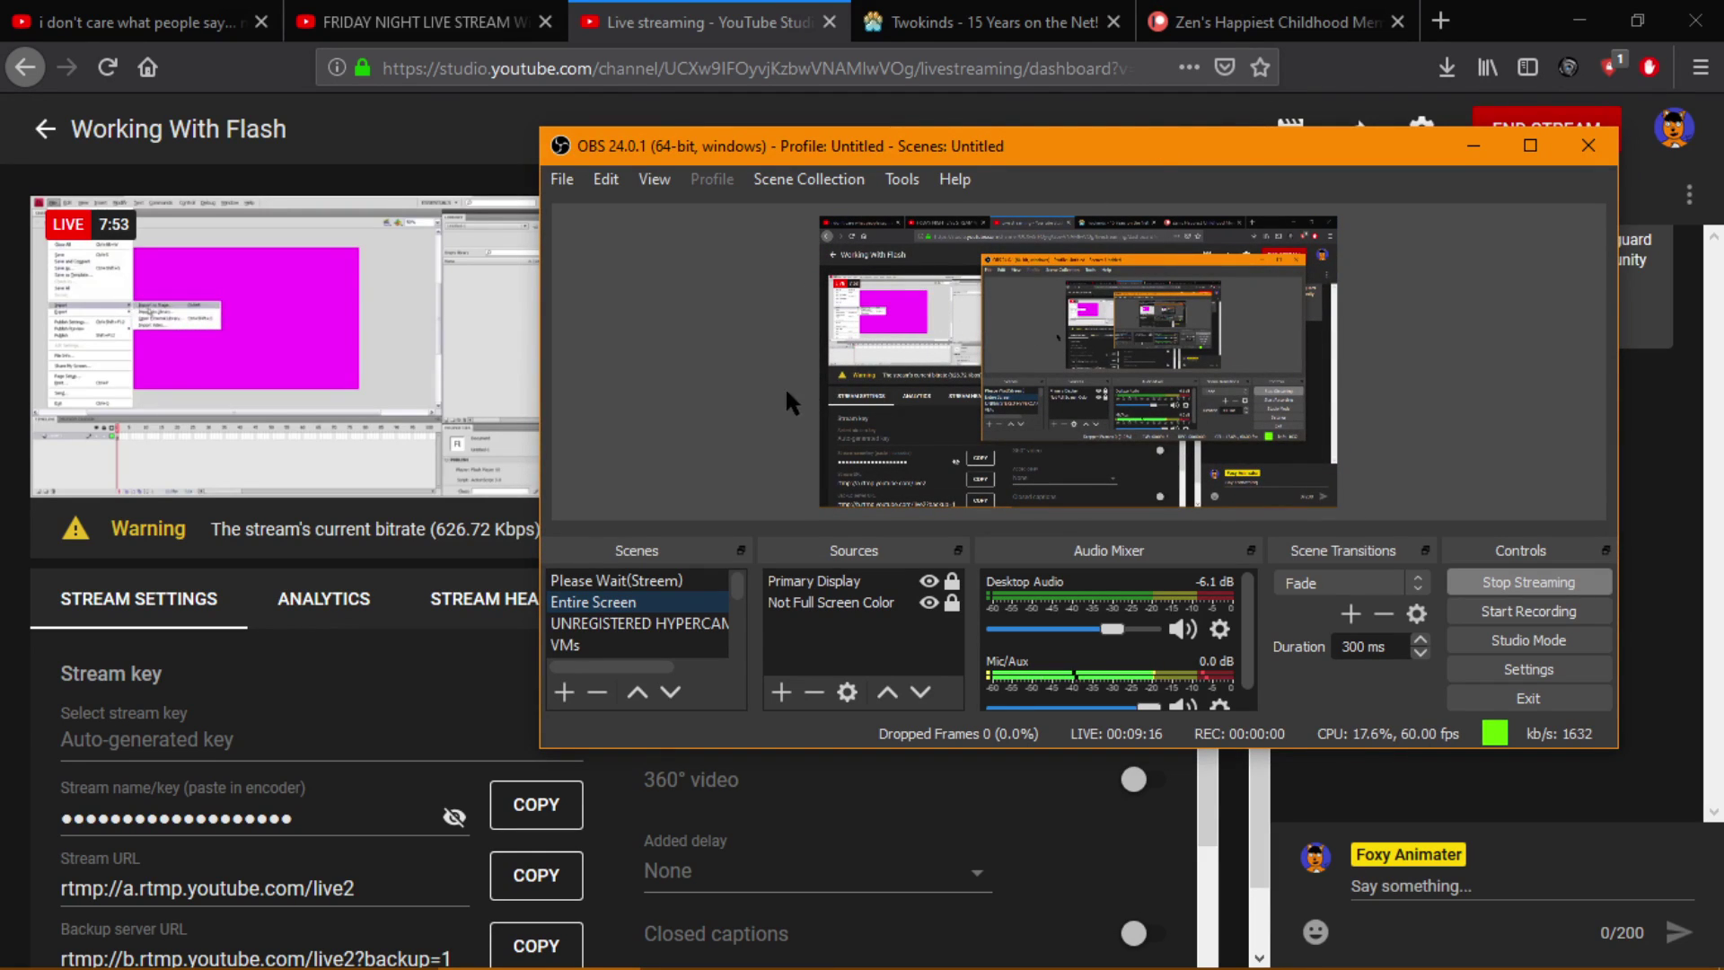
pyautogui.moveTo(1112, 158); pyautogui.dragTo(1143, 247)
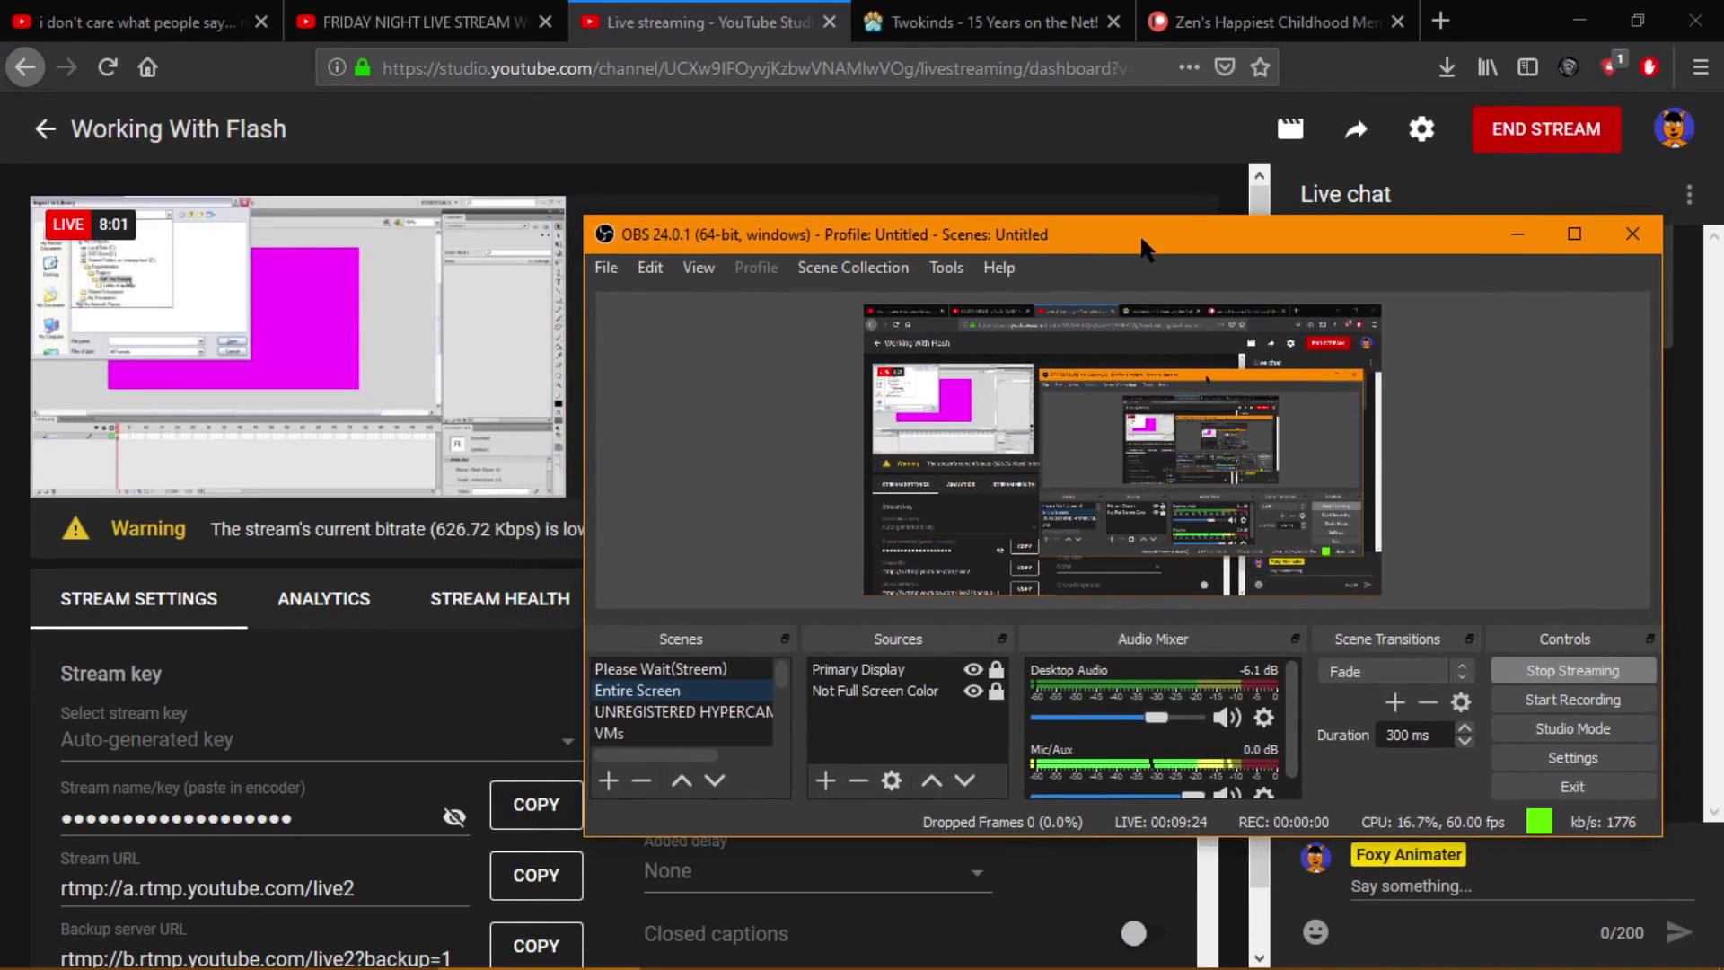
pyautogui.click(1579, 12)
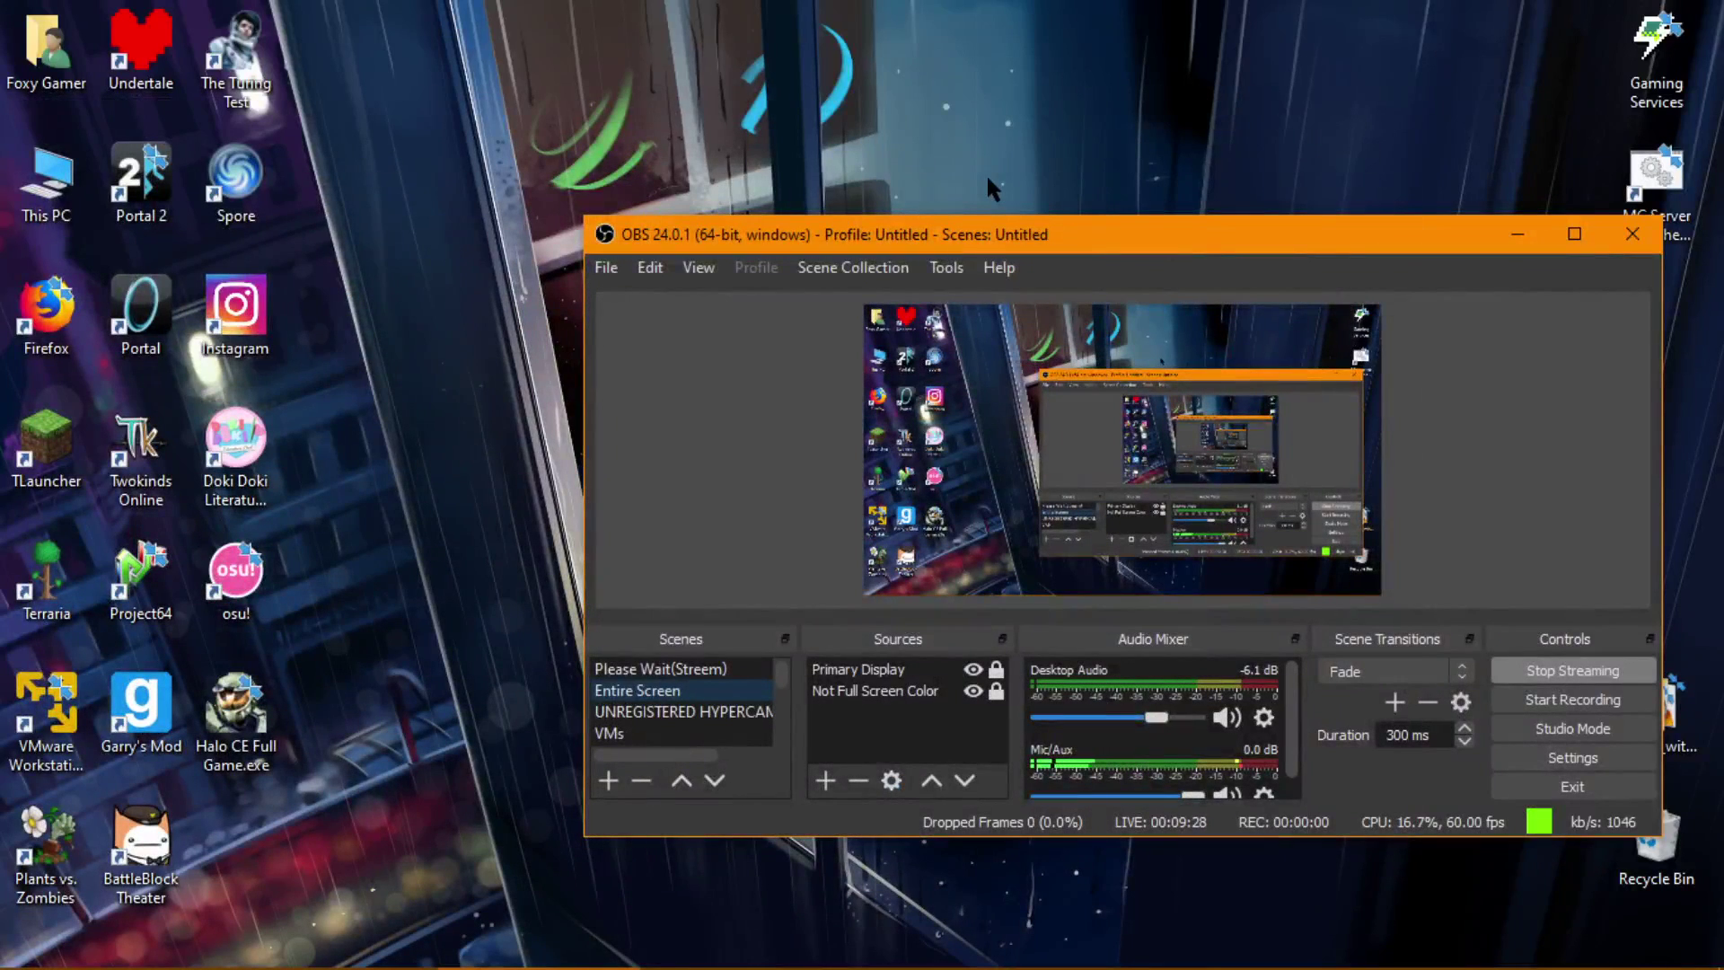
pyautogui.moveTo(651, 965)
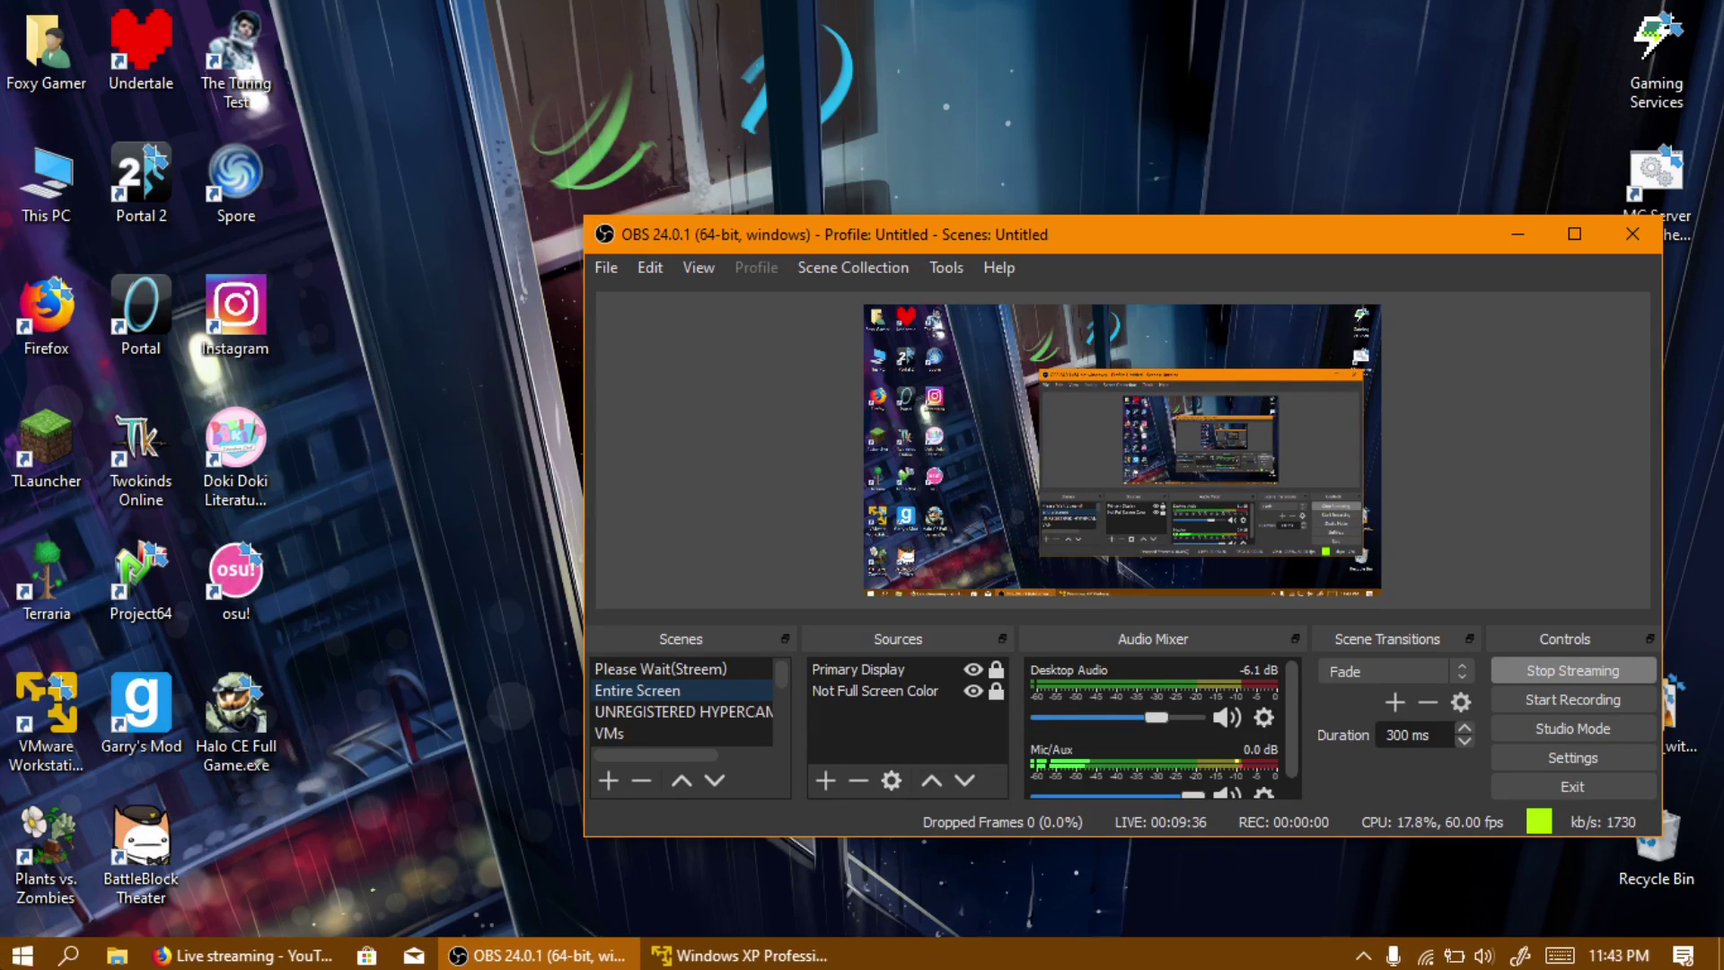
pyautogui.click(23, 949)
pyautogui.click(240, 302)
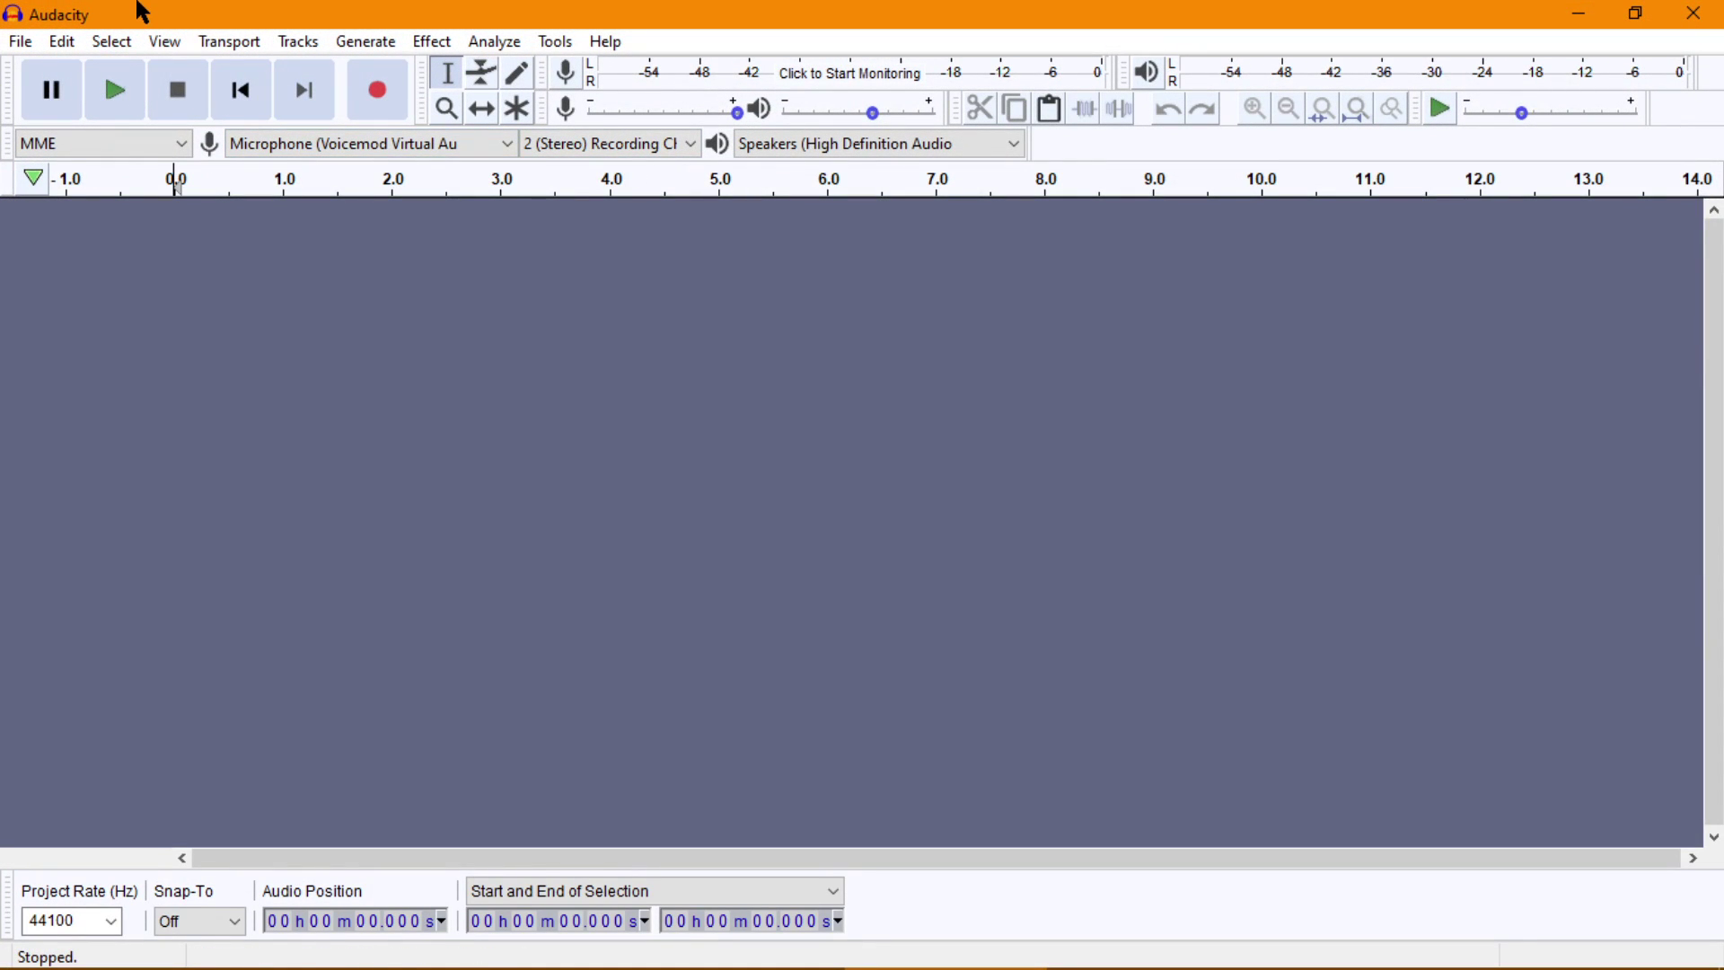
pyautogui.click(379, 146)
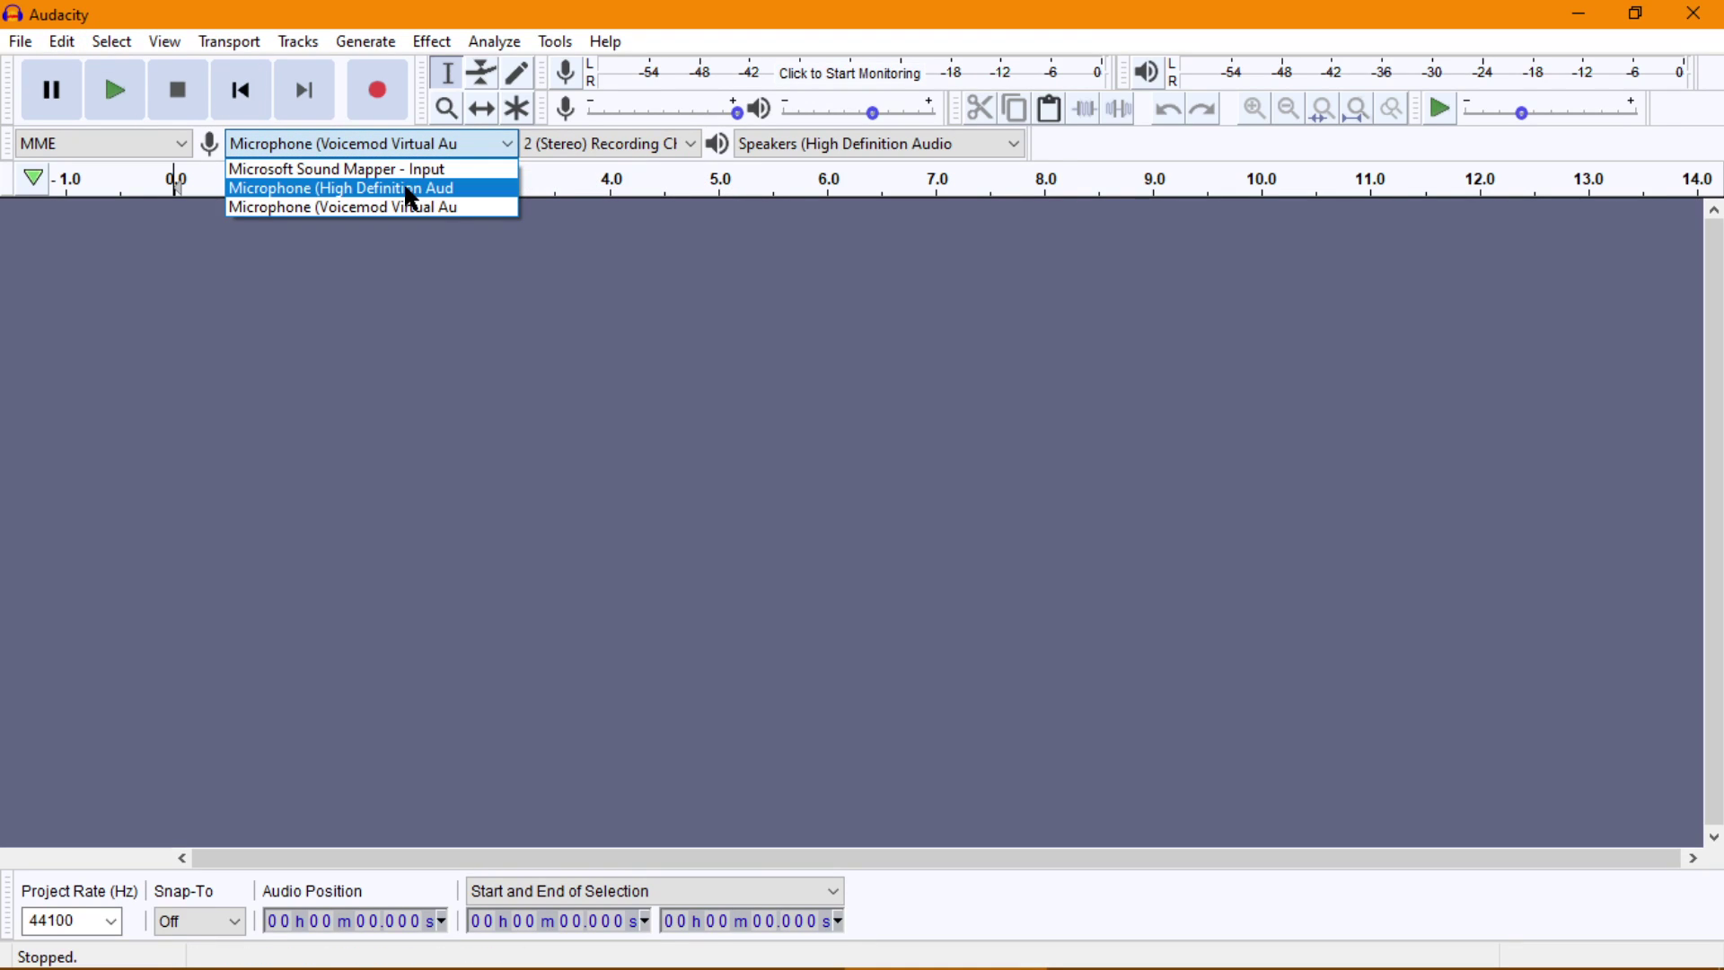
pyautogui.click(516, 34)
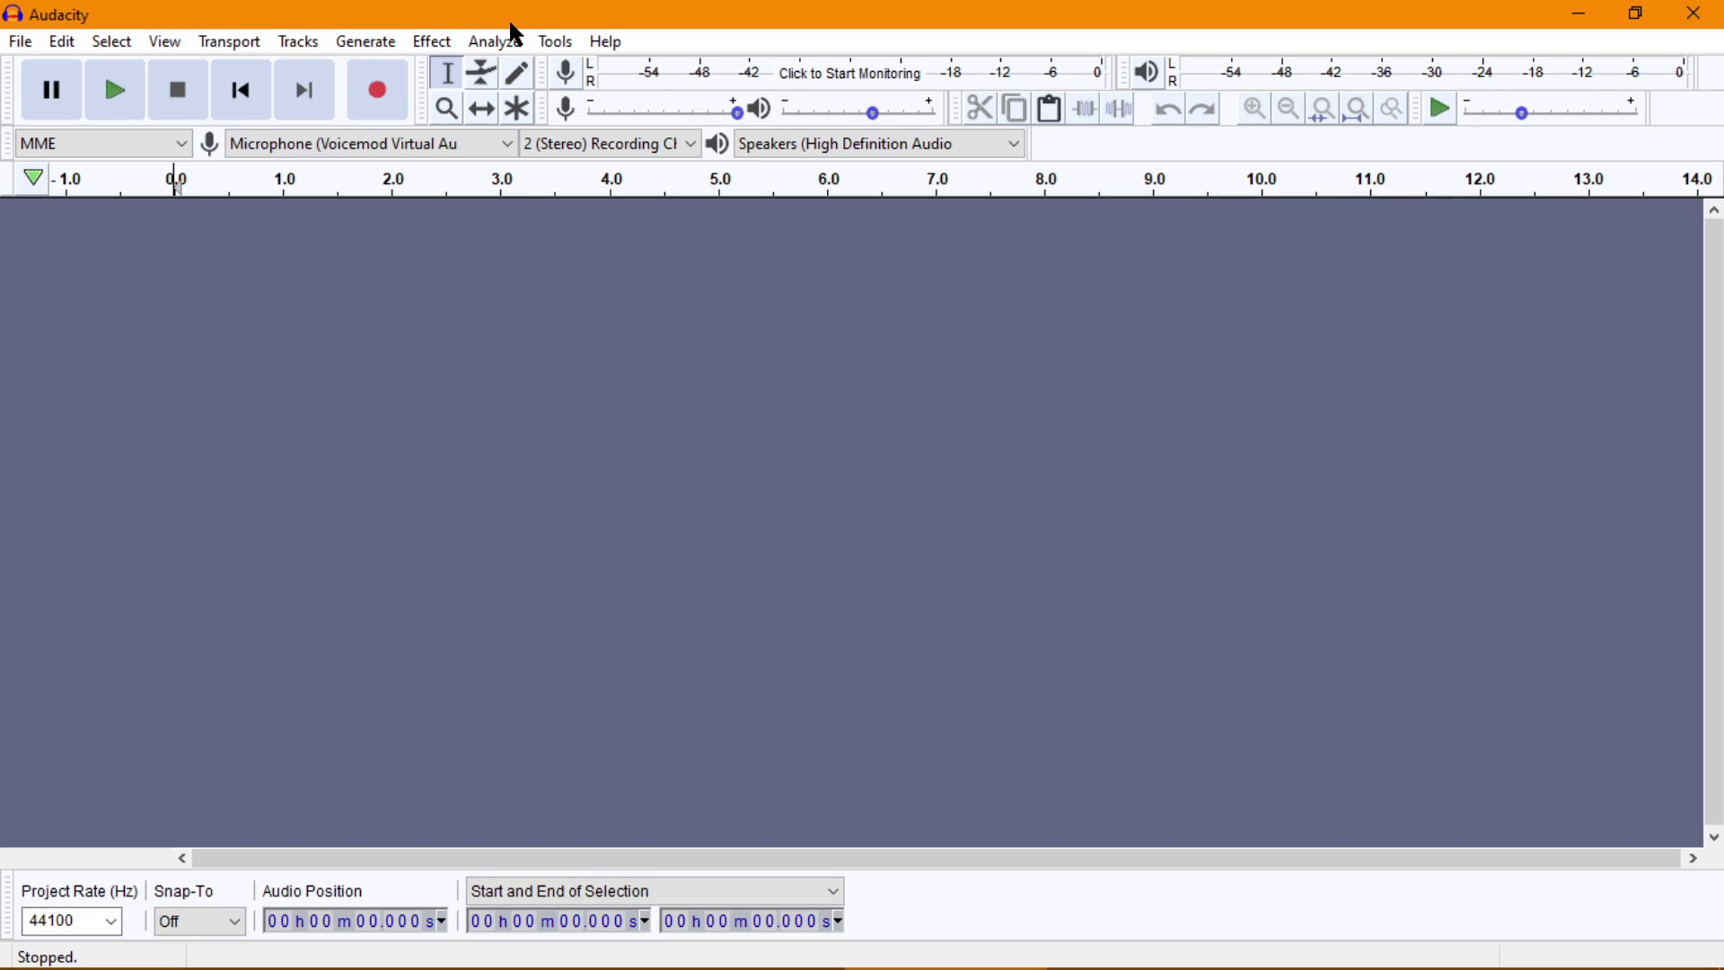
# - Open Raw Audio.mp3 in Audacity from Youtube\FoxyAnimation\Projects\Self - No Reason\Revenge,but it's Vocoded to itself(My Take) on the DataDrivePortable (E:) drive
pyautogui.click(14, 45)
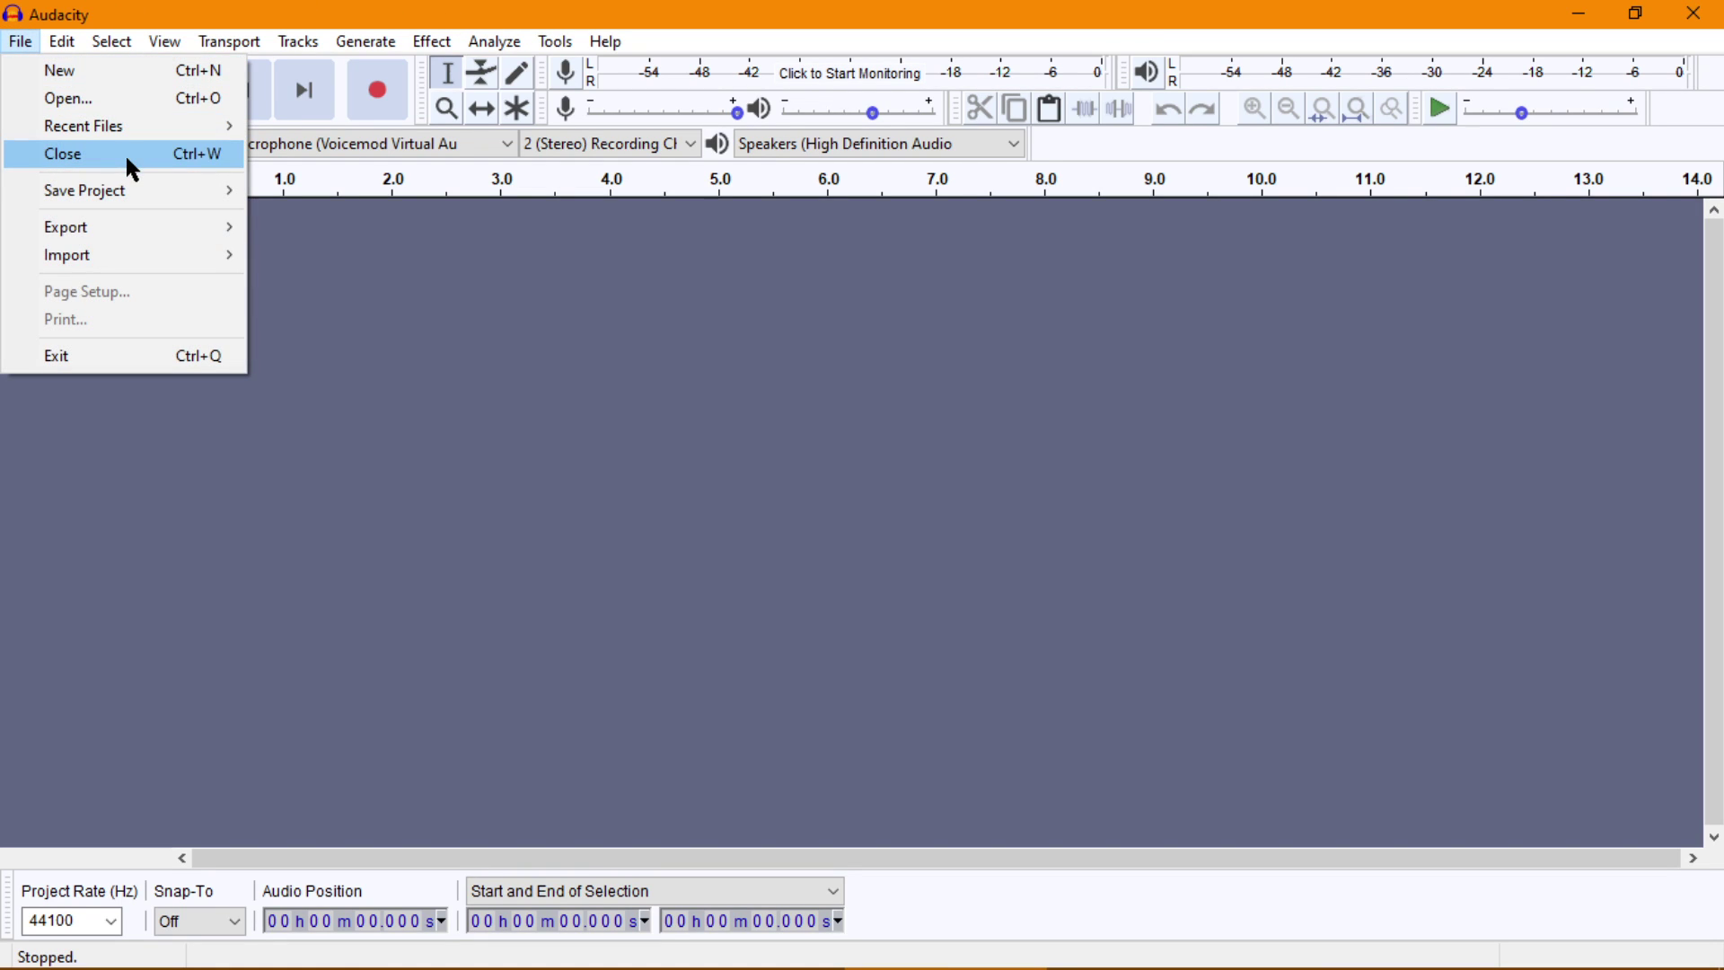
pyautogui.click(173, 100)
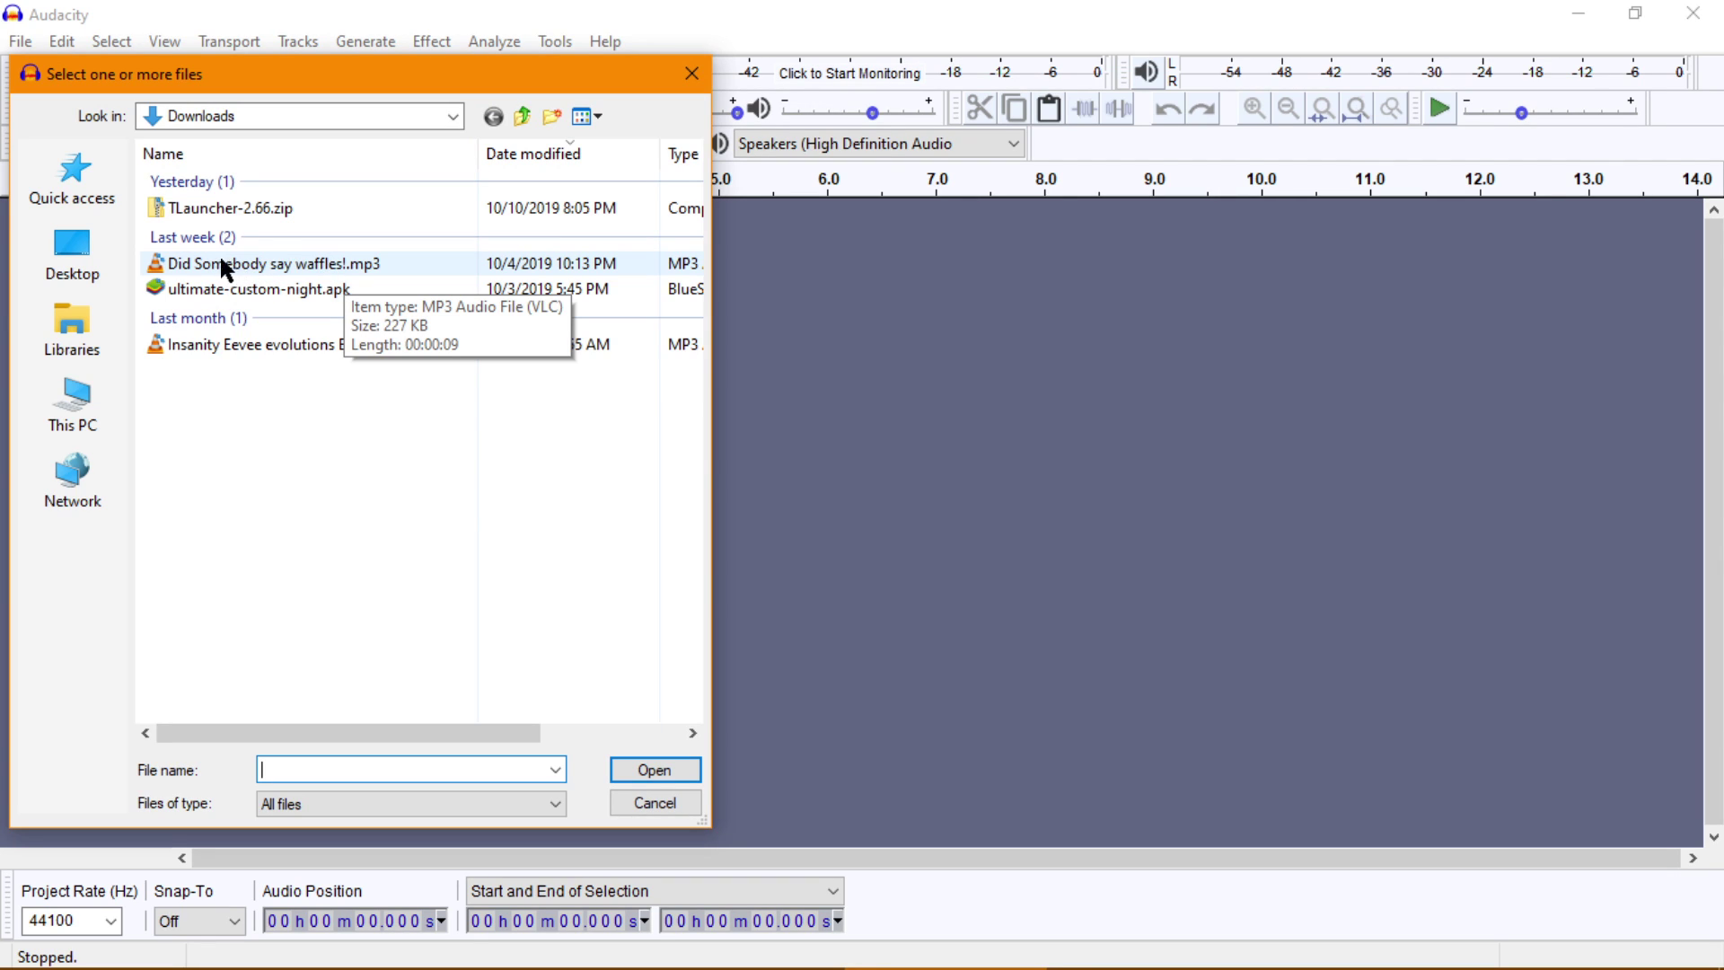
pyautogui.click(83, 406)
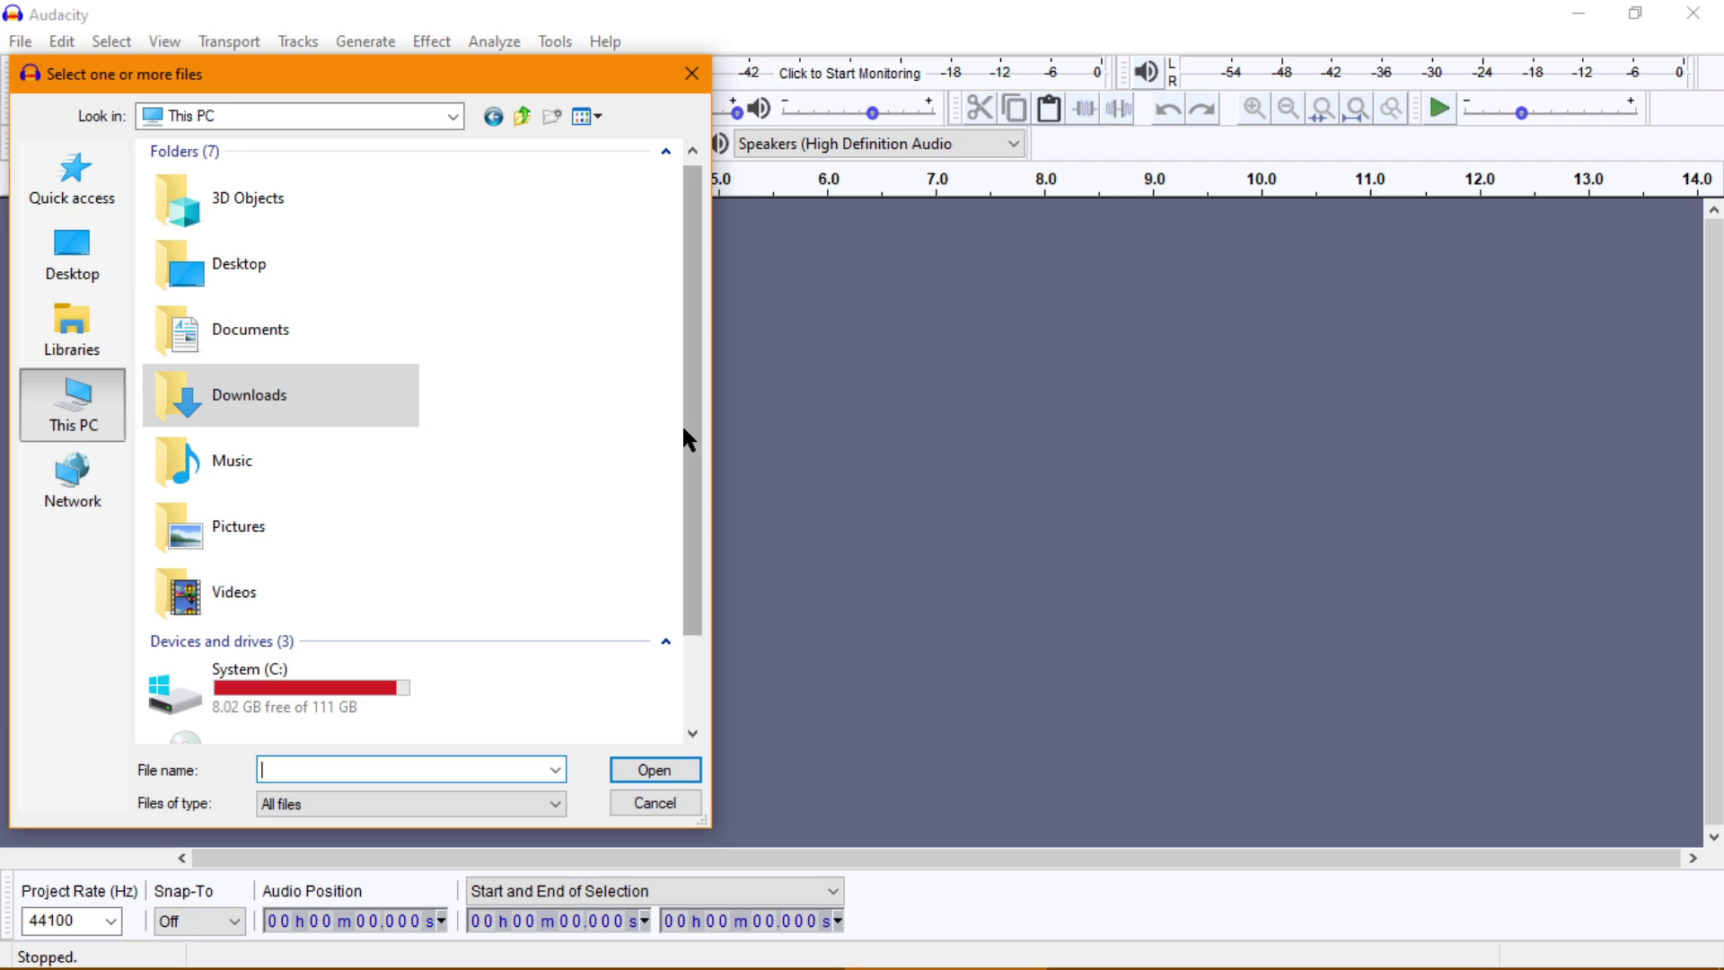
pyautogui.scroll(-3, 683, 431)
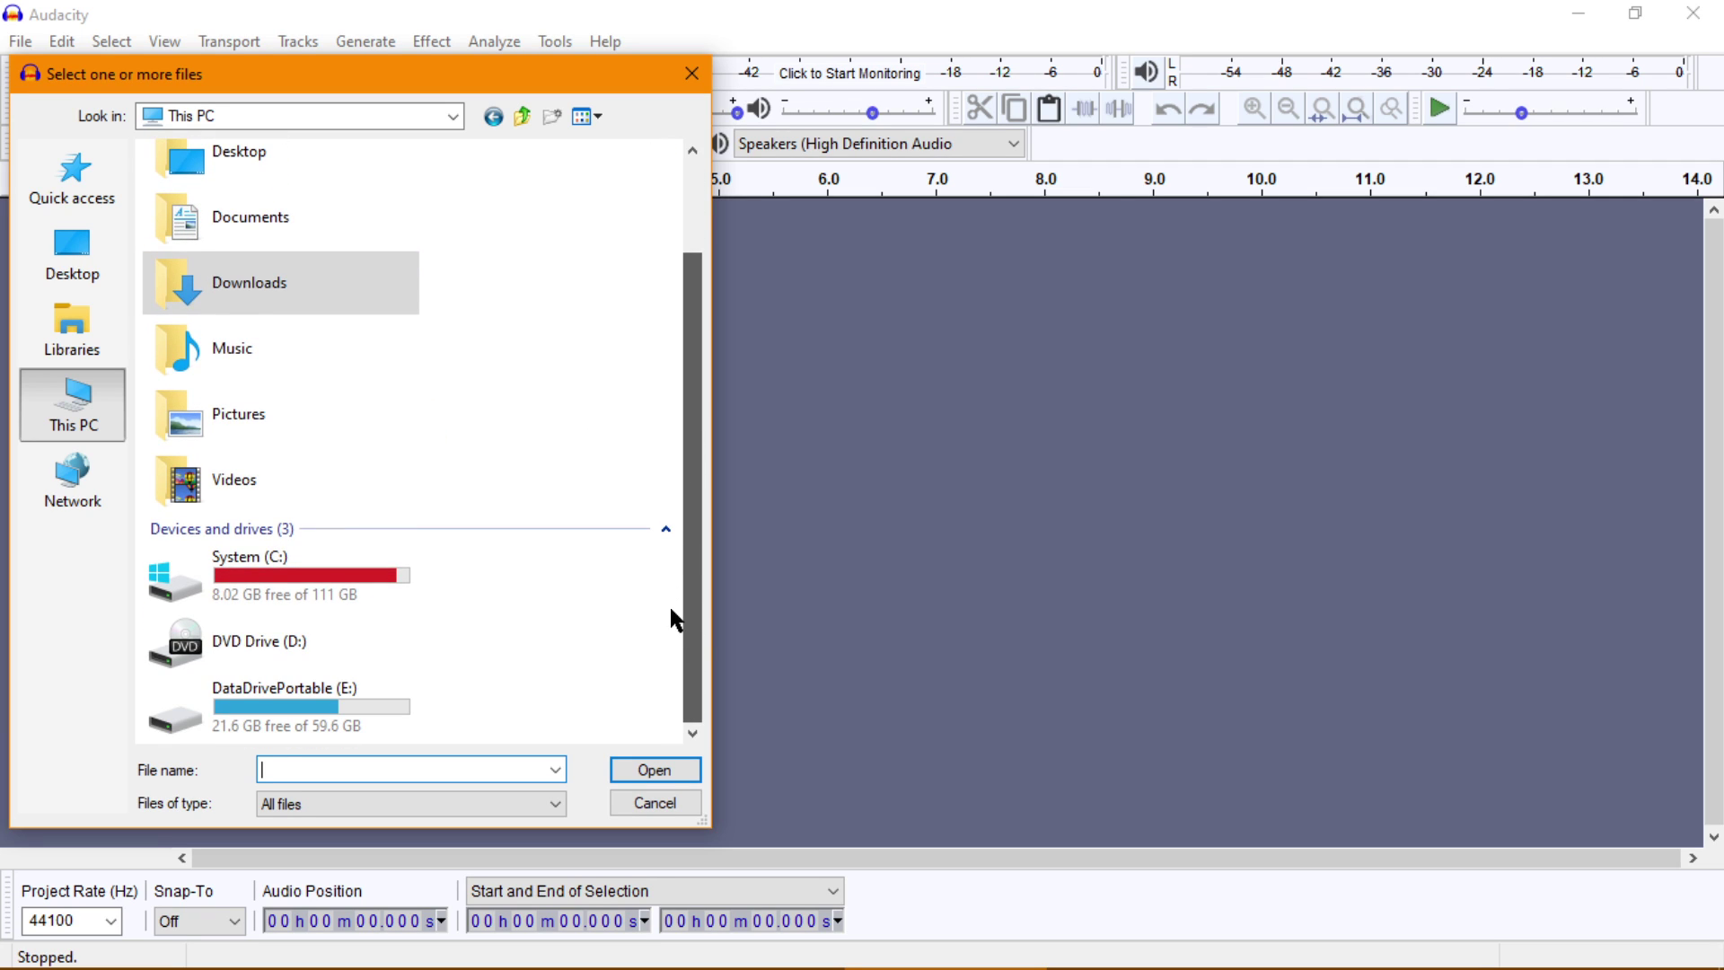
pyautogui.click(303, 707)
pyautogui.doubleClick(304, 707)
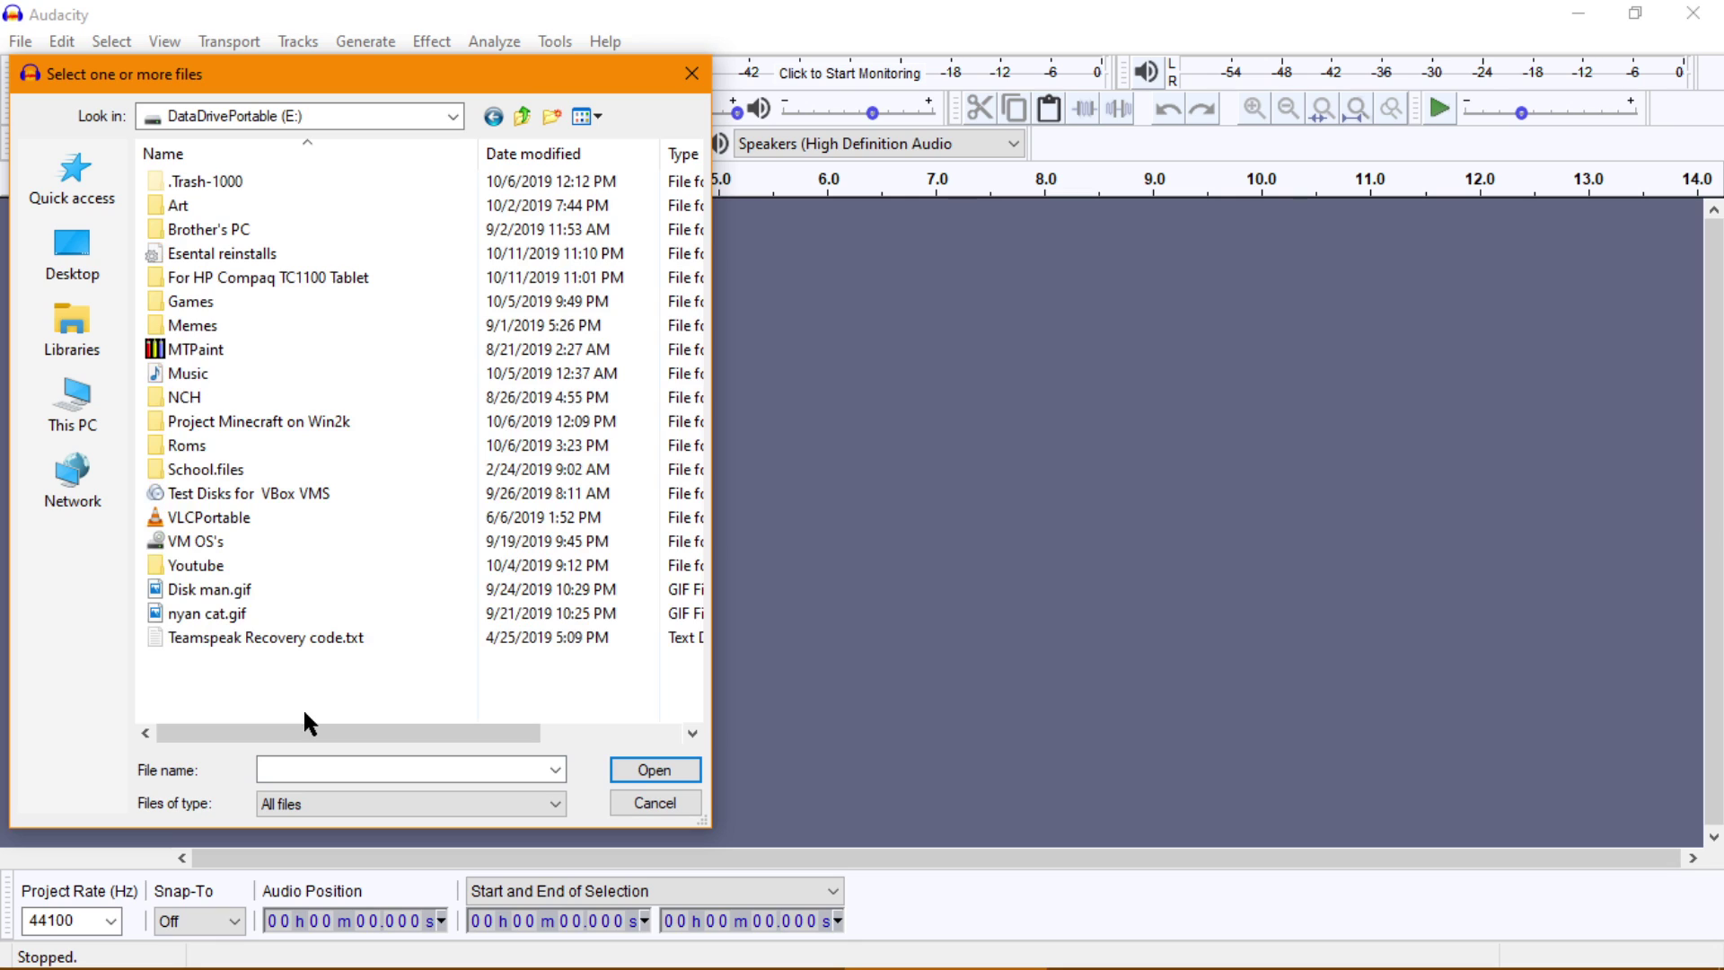
pyautogui.doubleClick(331, 566)
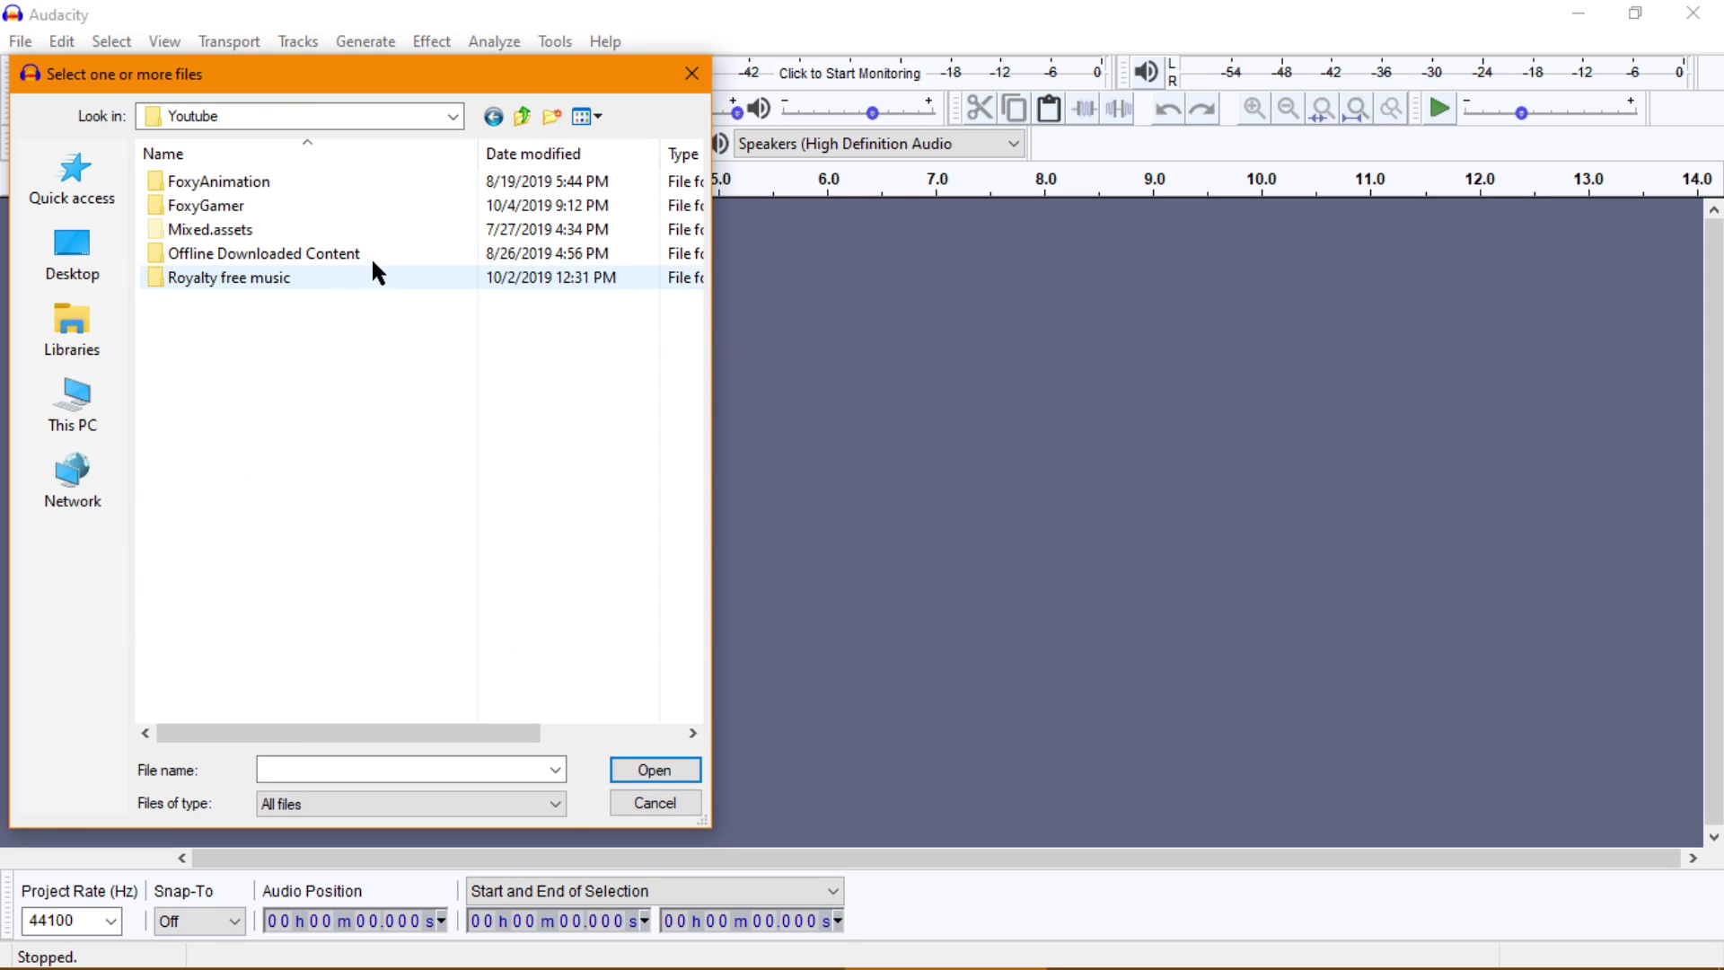
pyautogui.doubleClick(333, 180)
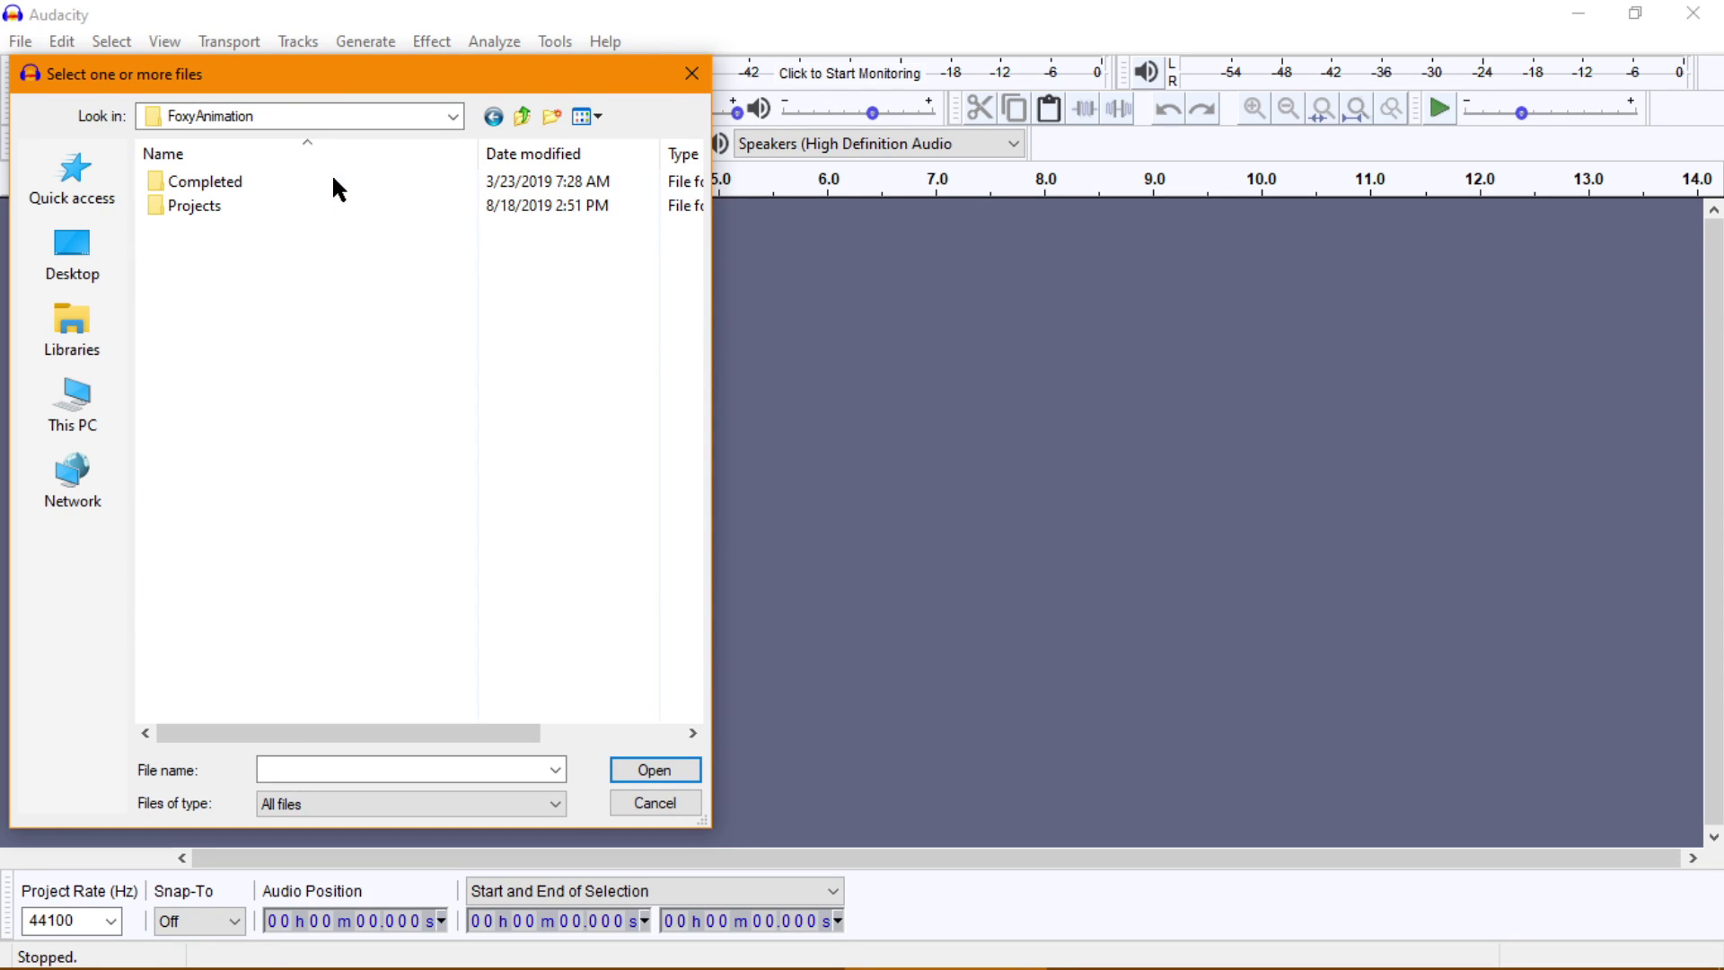
pyautogui.doubleClick(282, 205)
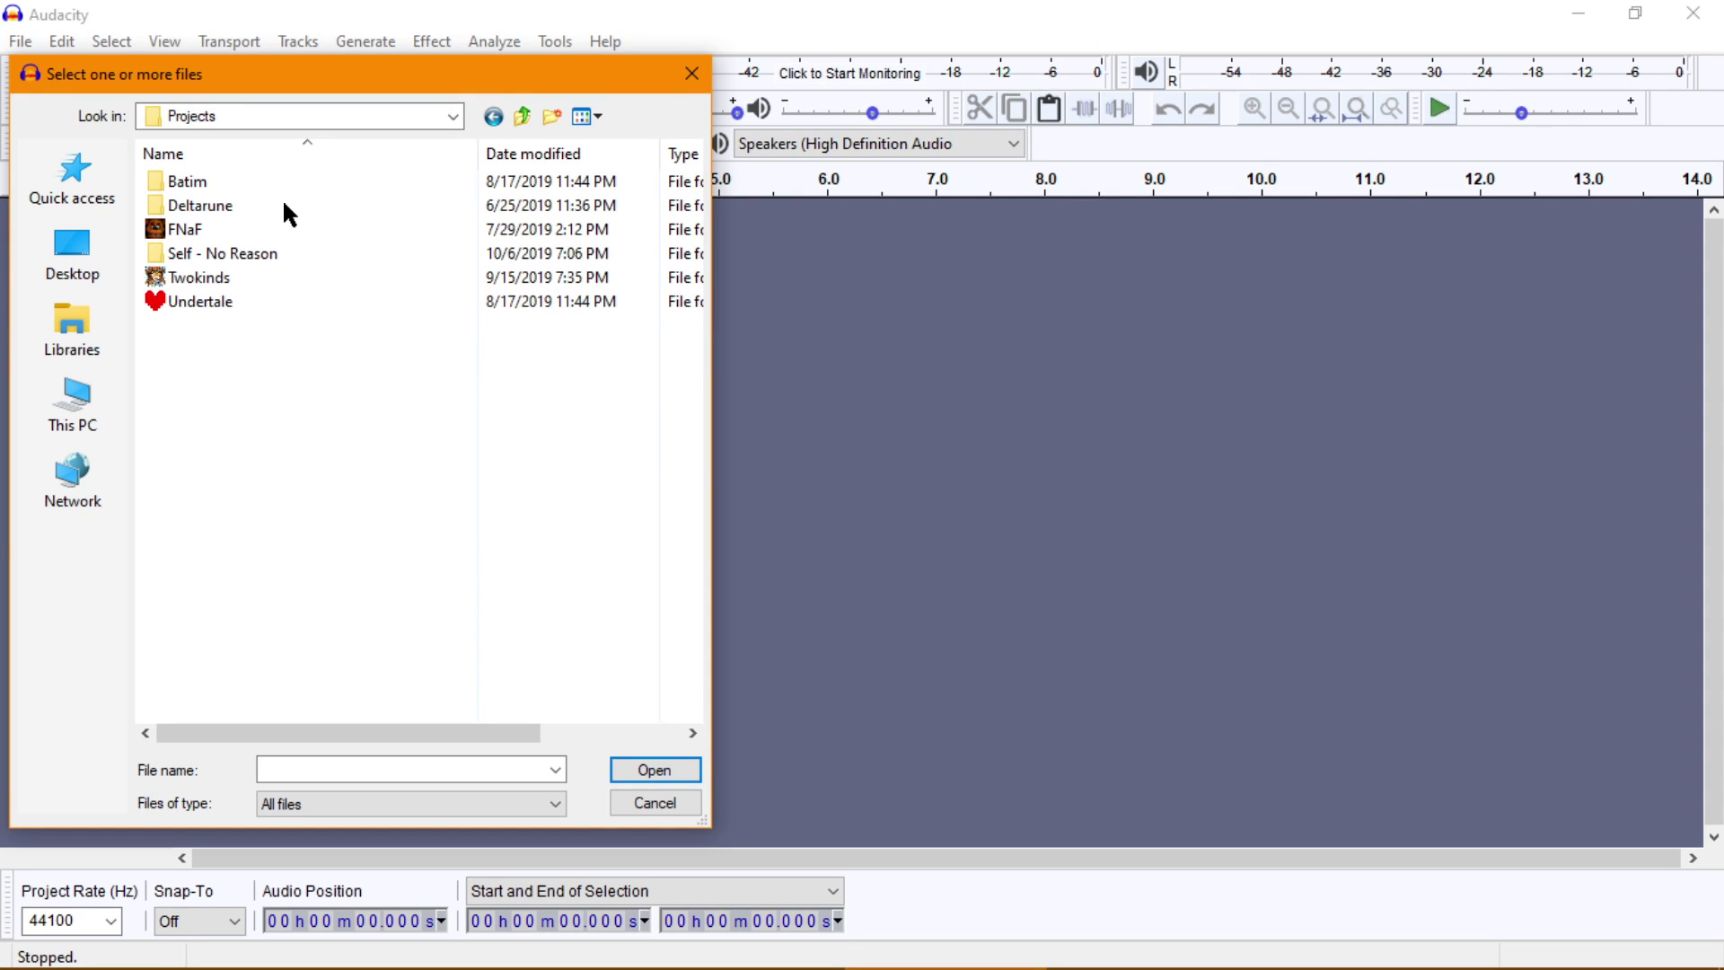
pyautogui.doubleClick(260, 253)
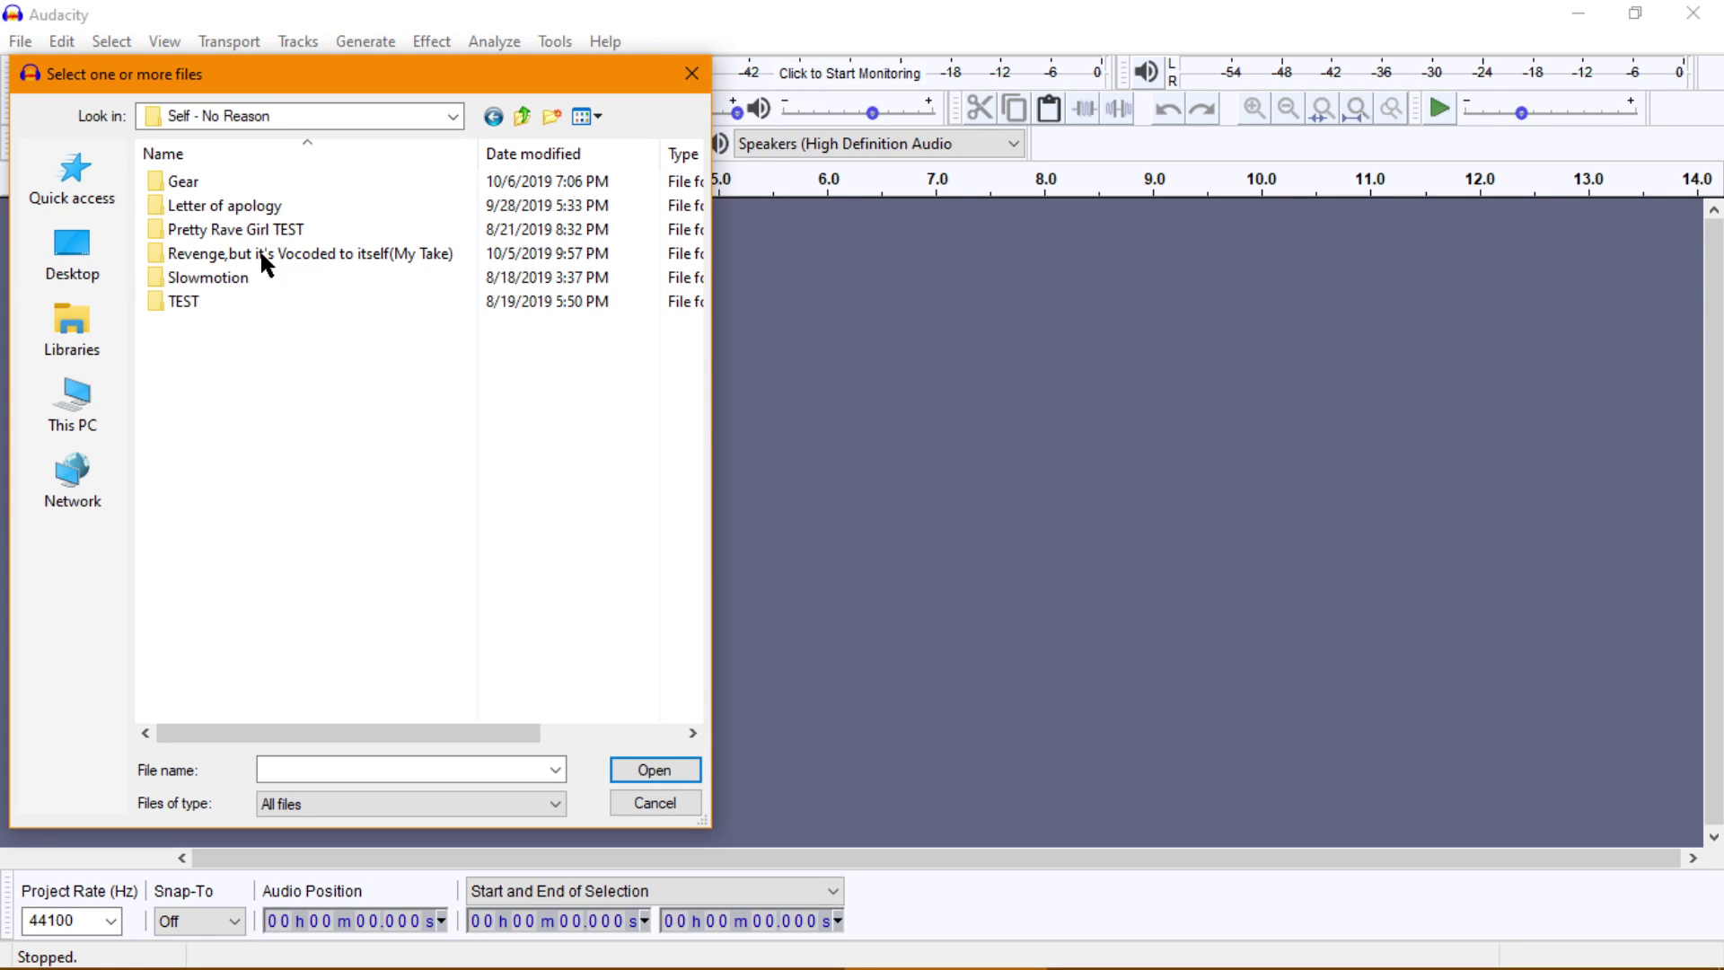
pyautogui.doubleClick(339, 257)
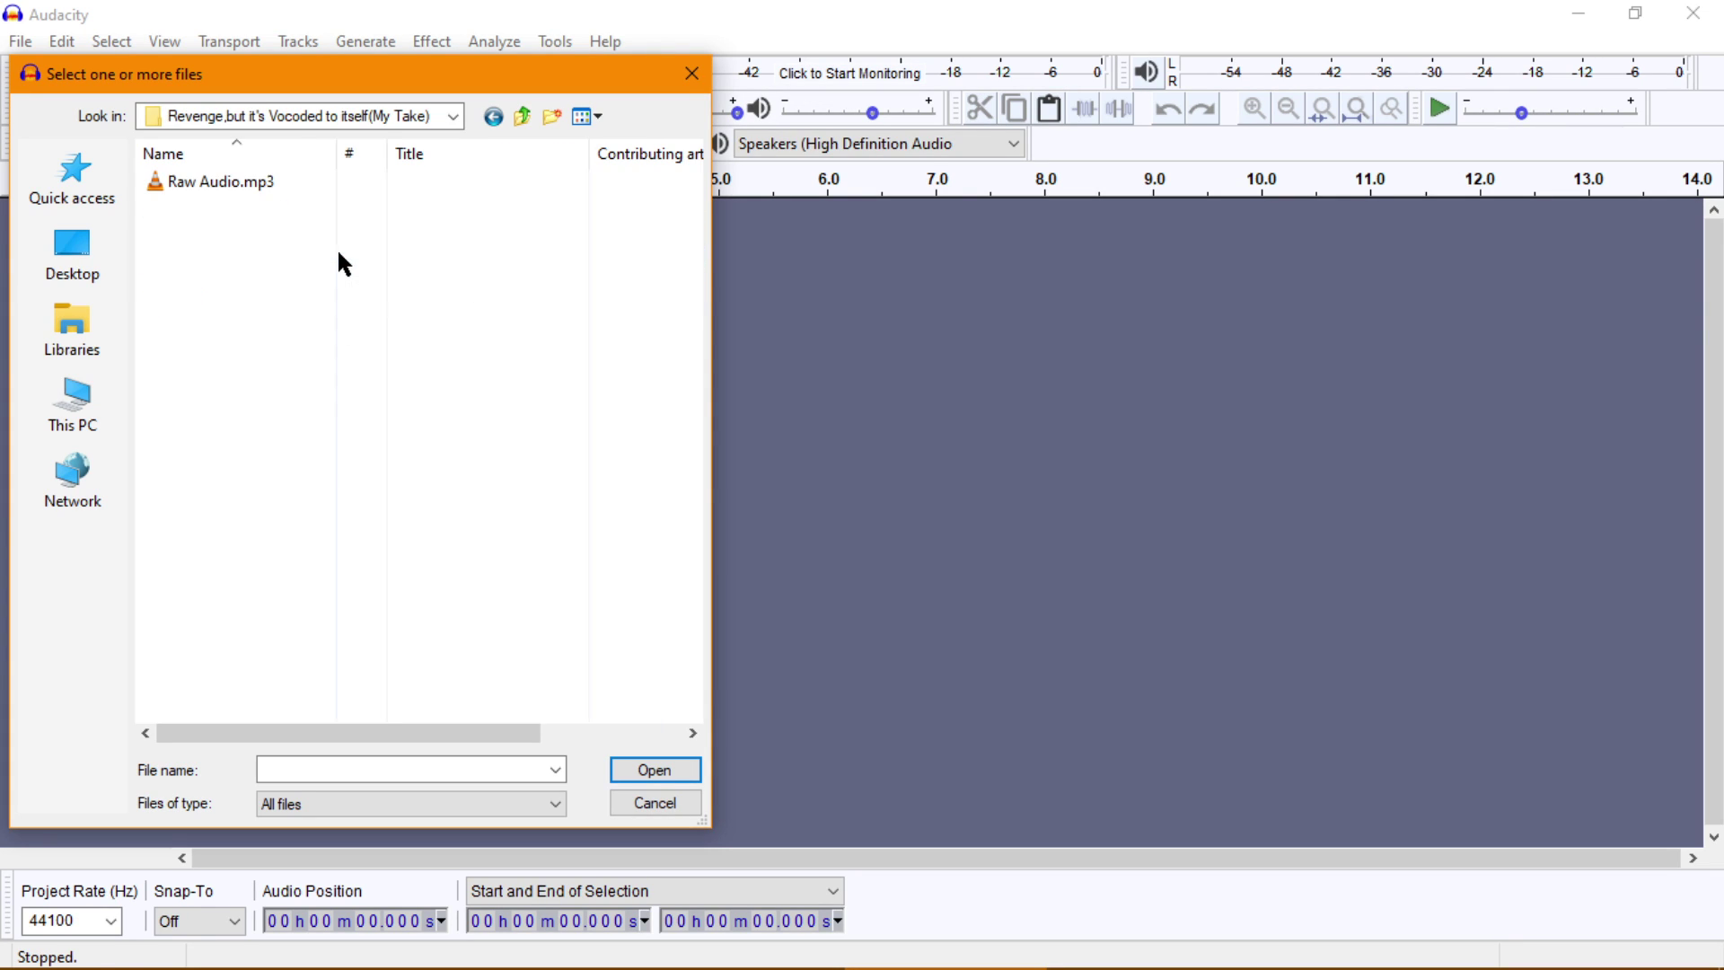
pyautogui.click(268, 185)
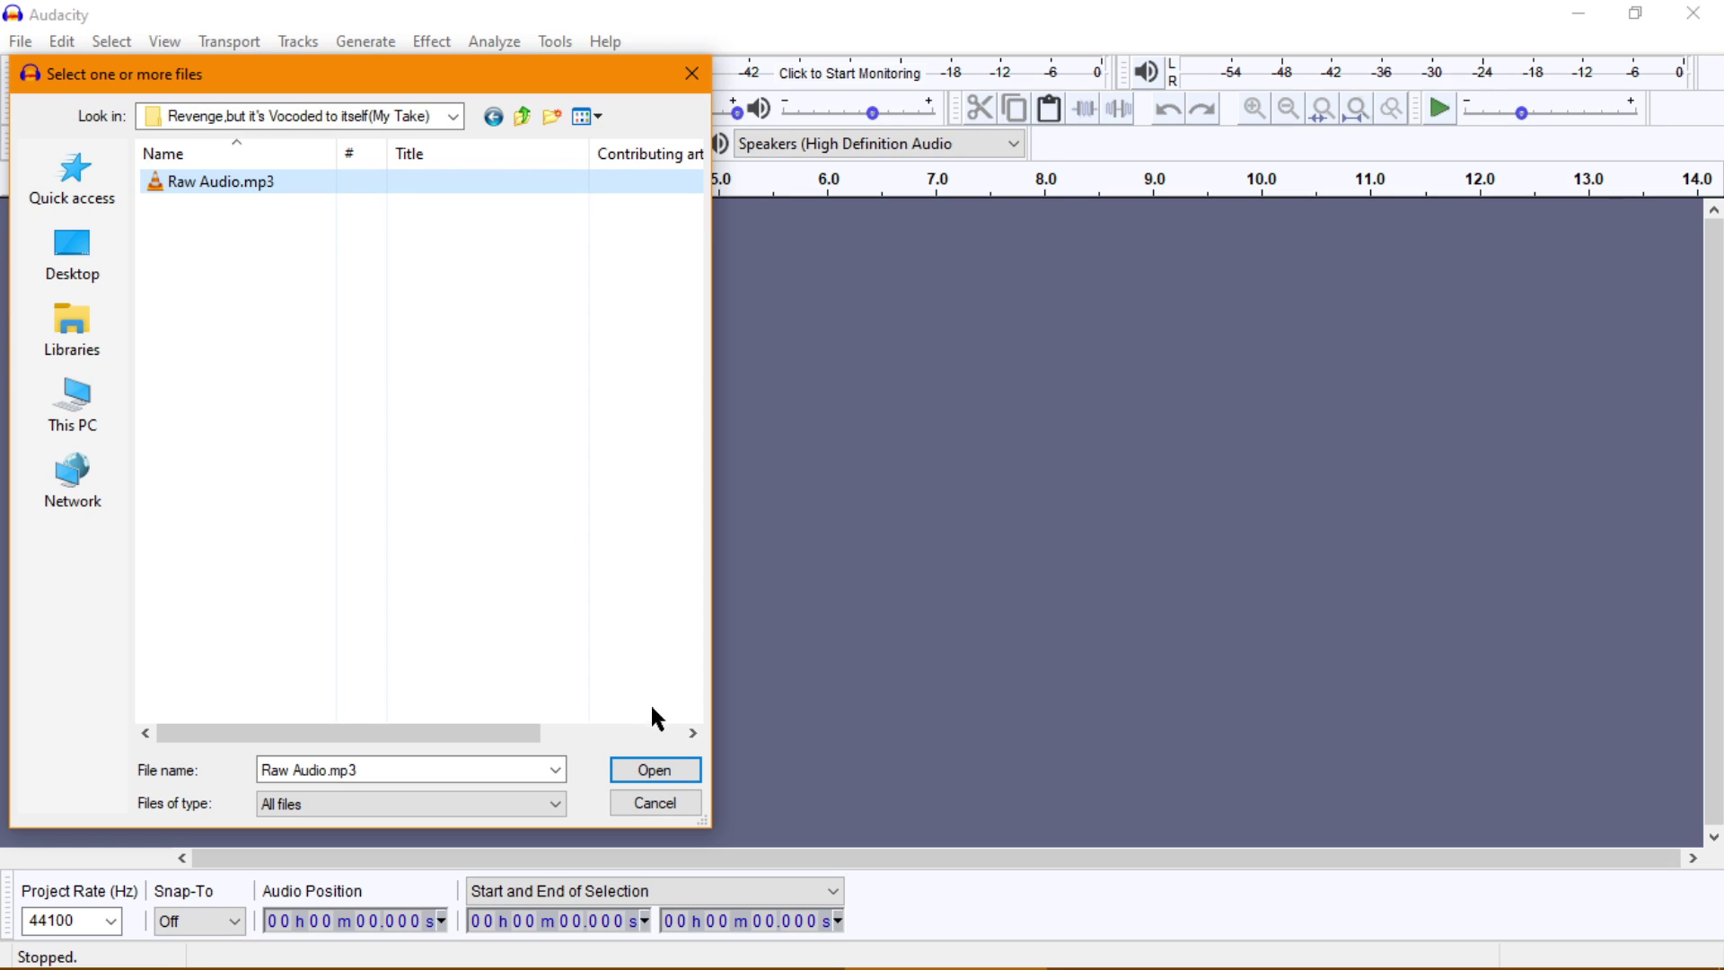
pyautogui.click(677, 764)
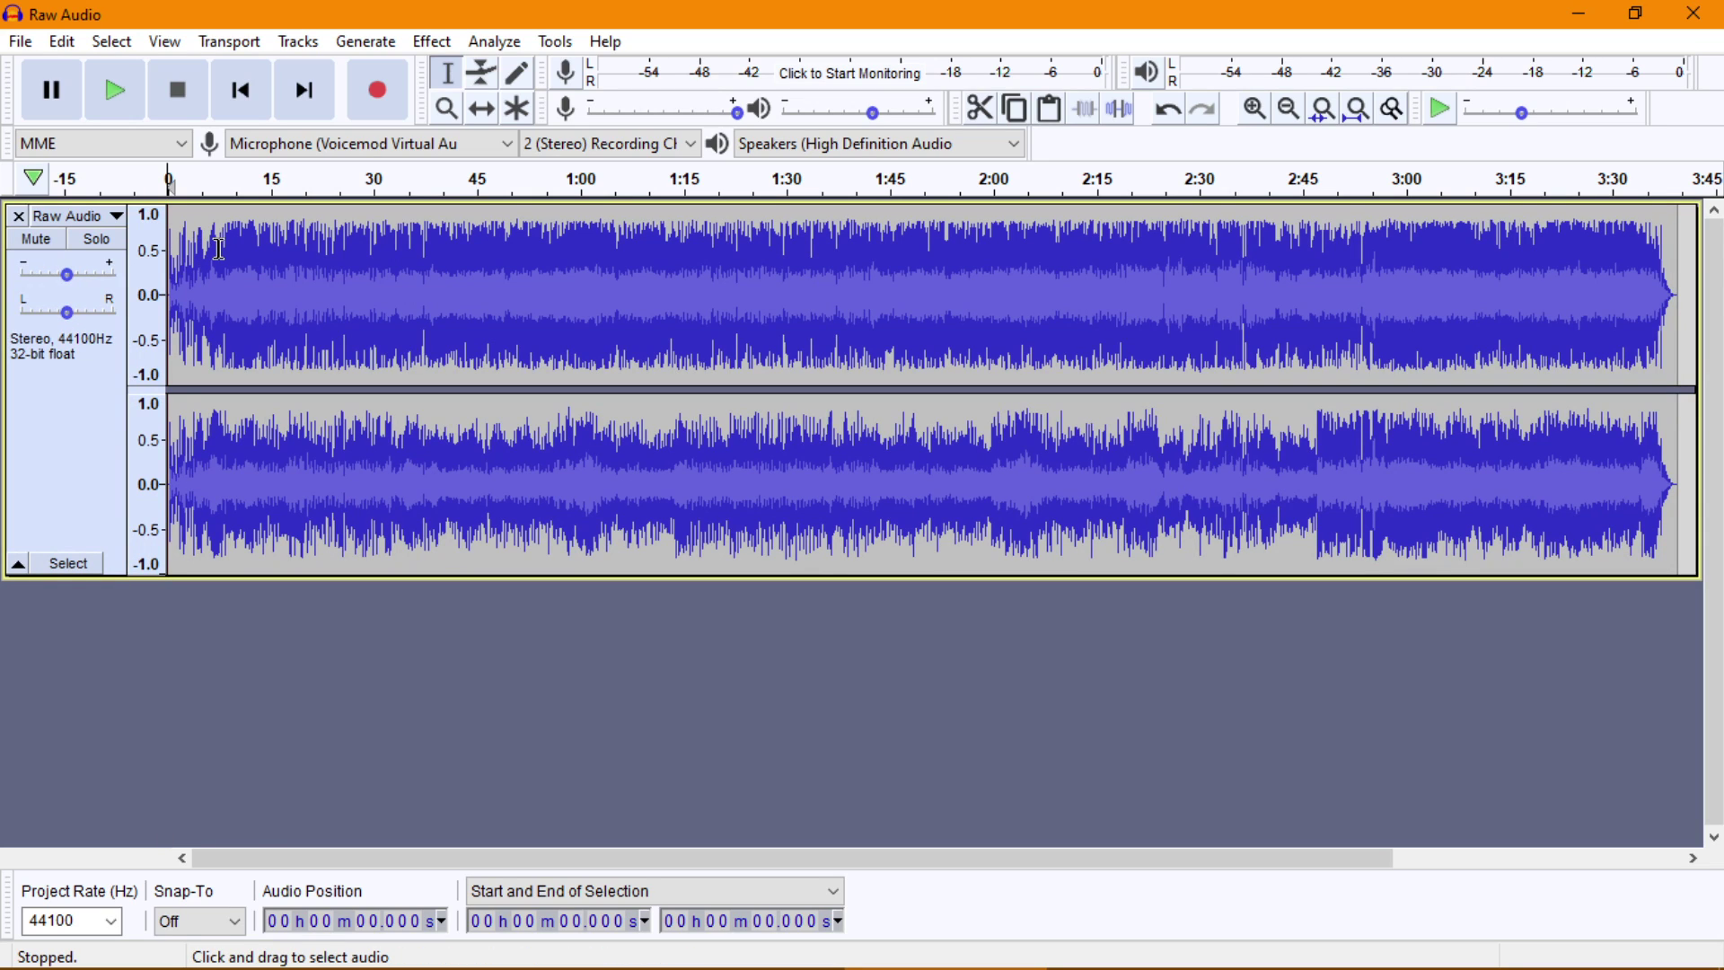
# - Start exporting the audio as MP3 and browse to the DataDrivePortable (E:) drive as the save location
pyautogui.click(19, 42)
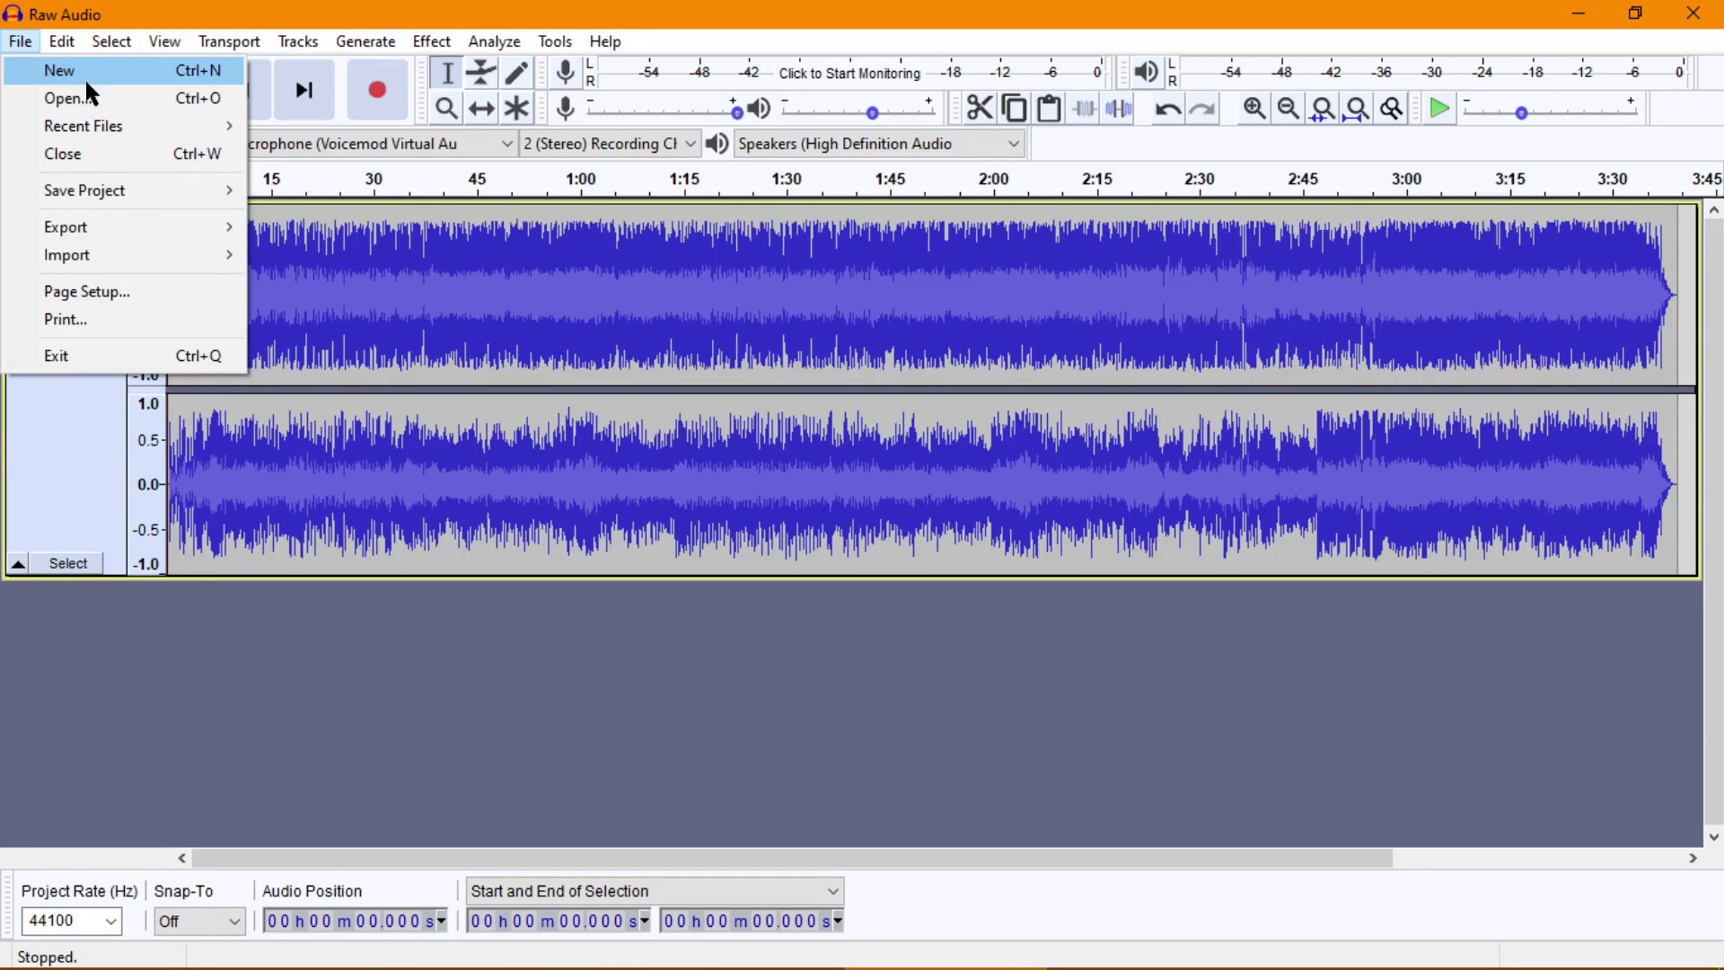
pyautogui.moveTo(122, 221)
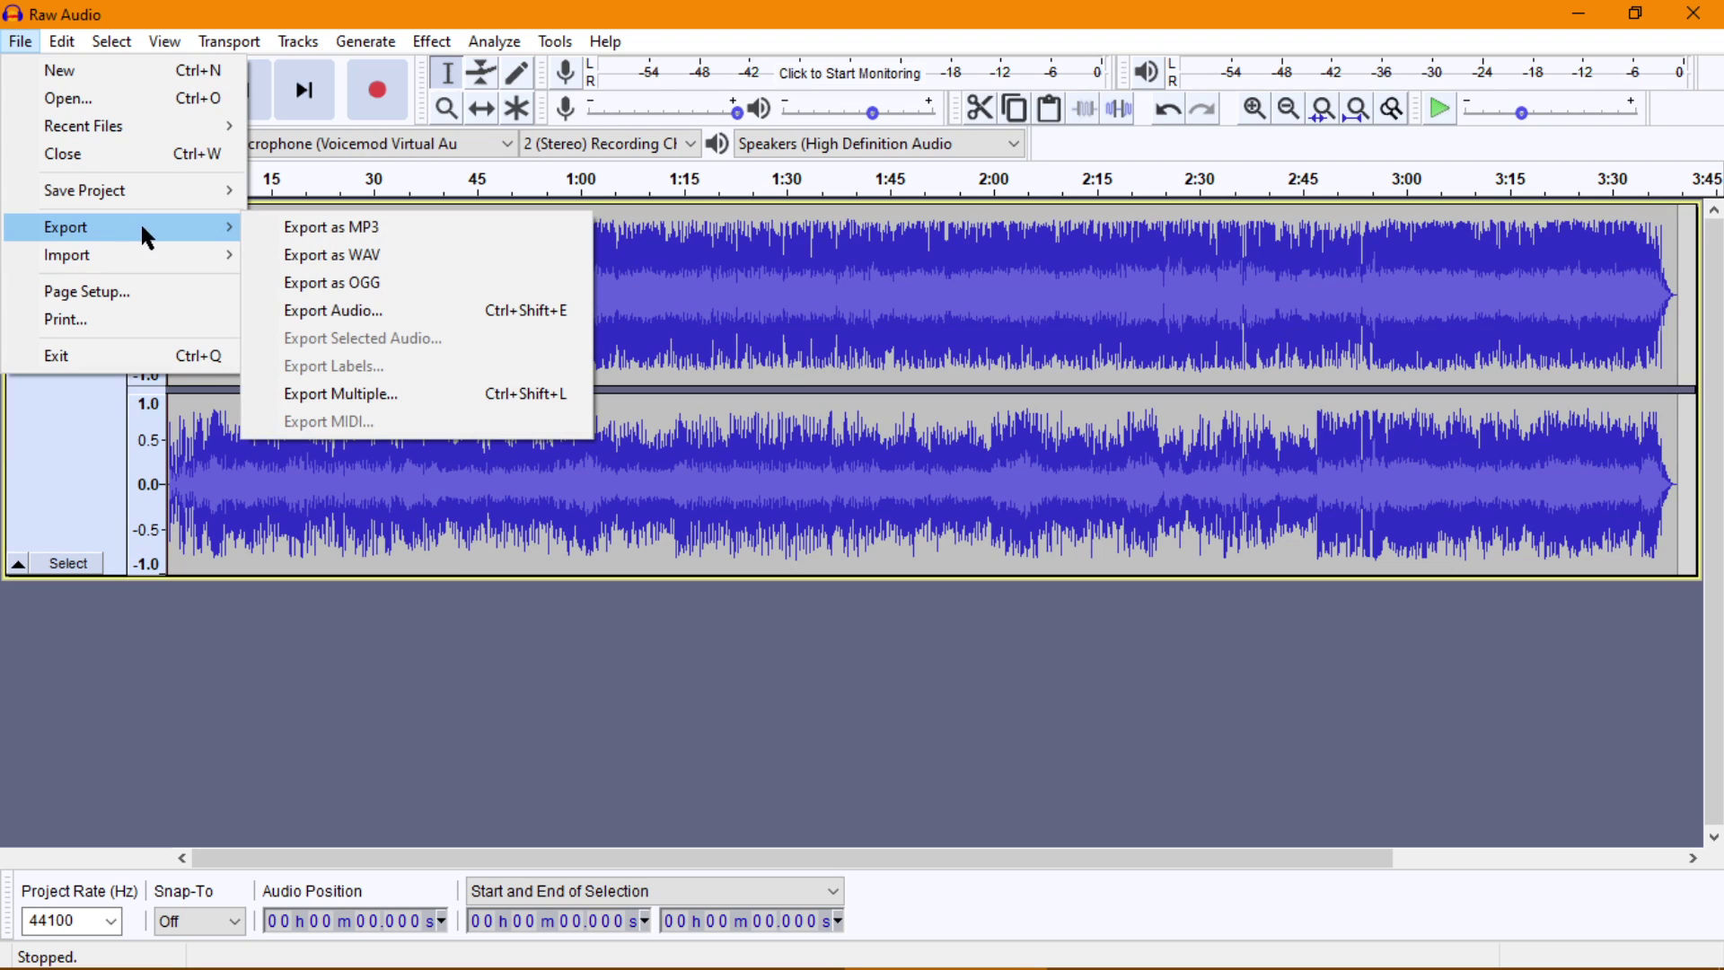
pyautogui.click(278, 226)
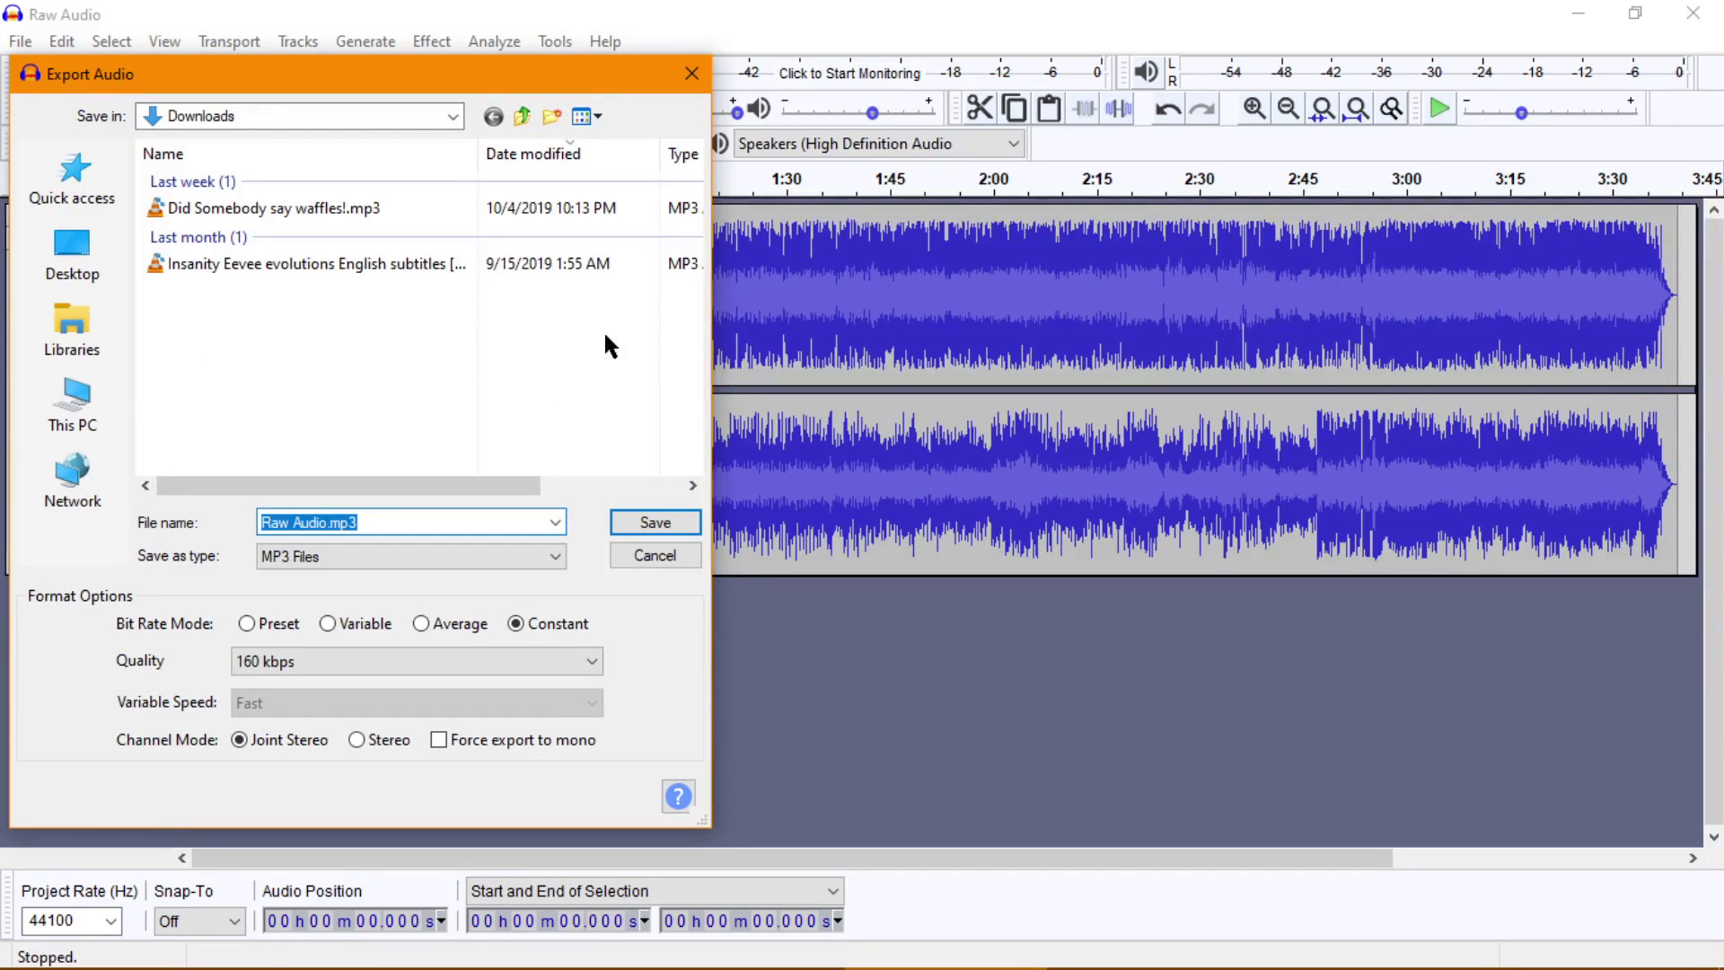
pyautogui.click(71, 402)
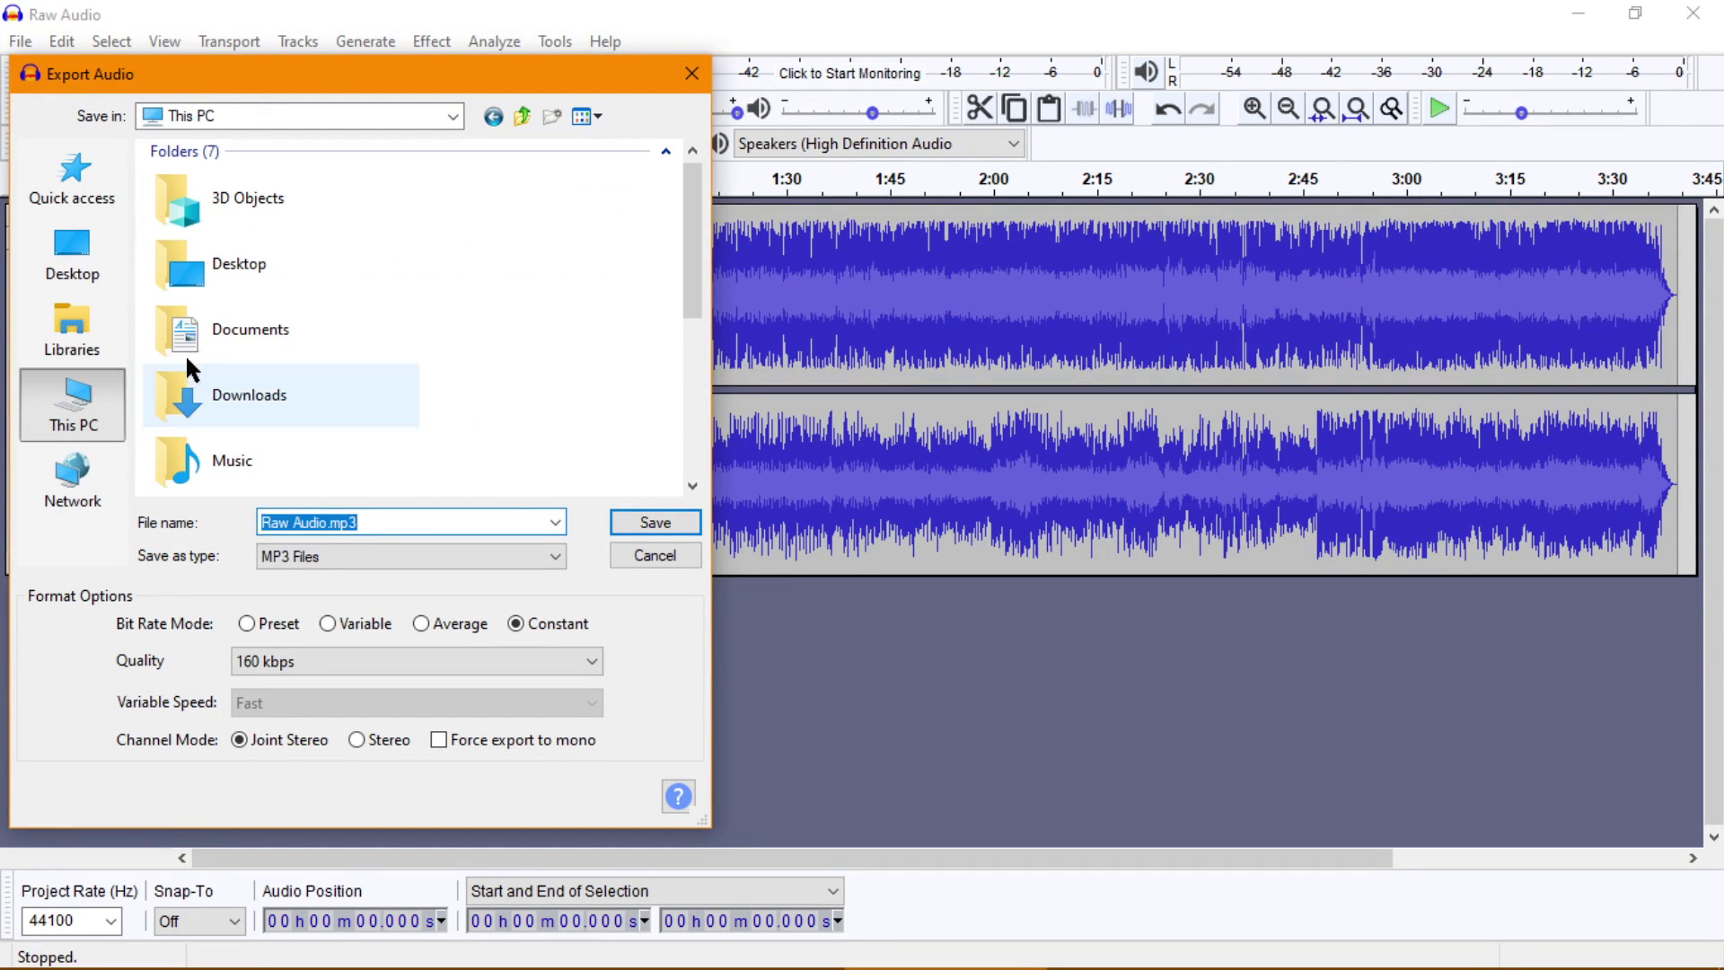
pyautogui.moveTo(689, 247); pyautogui.dragTo(686, 433)
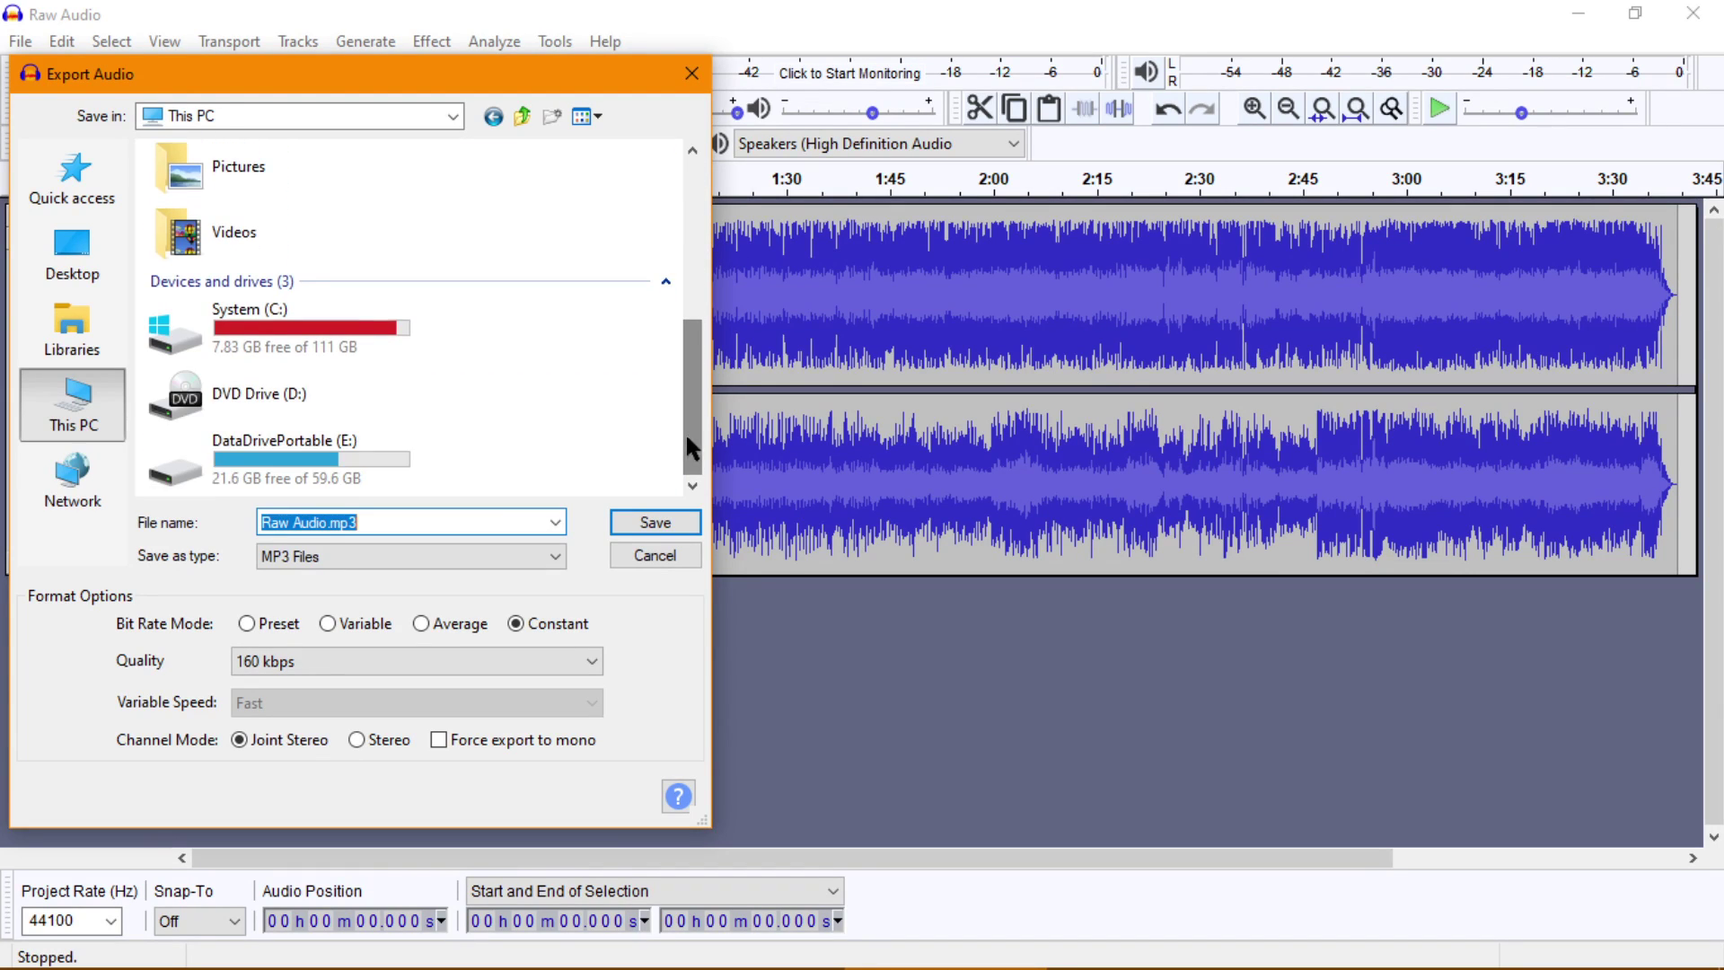
pyautogui.doubleClick(326, 459)
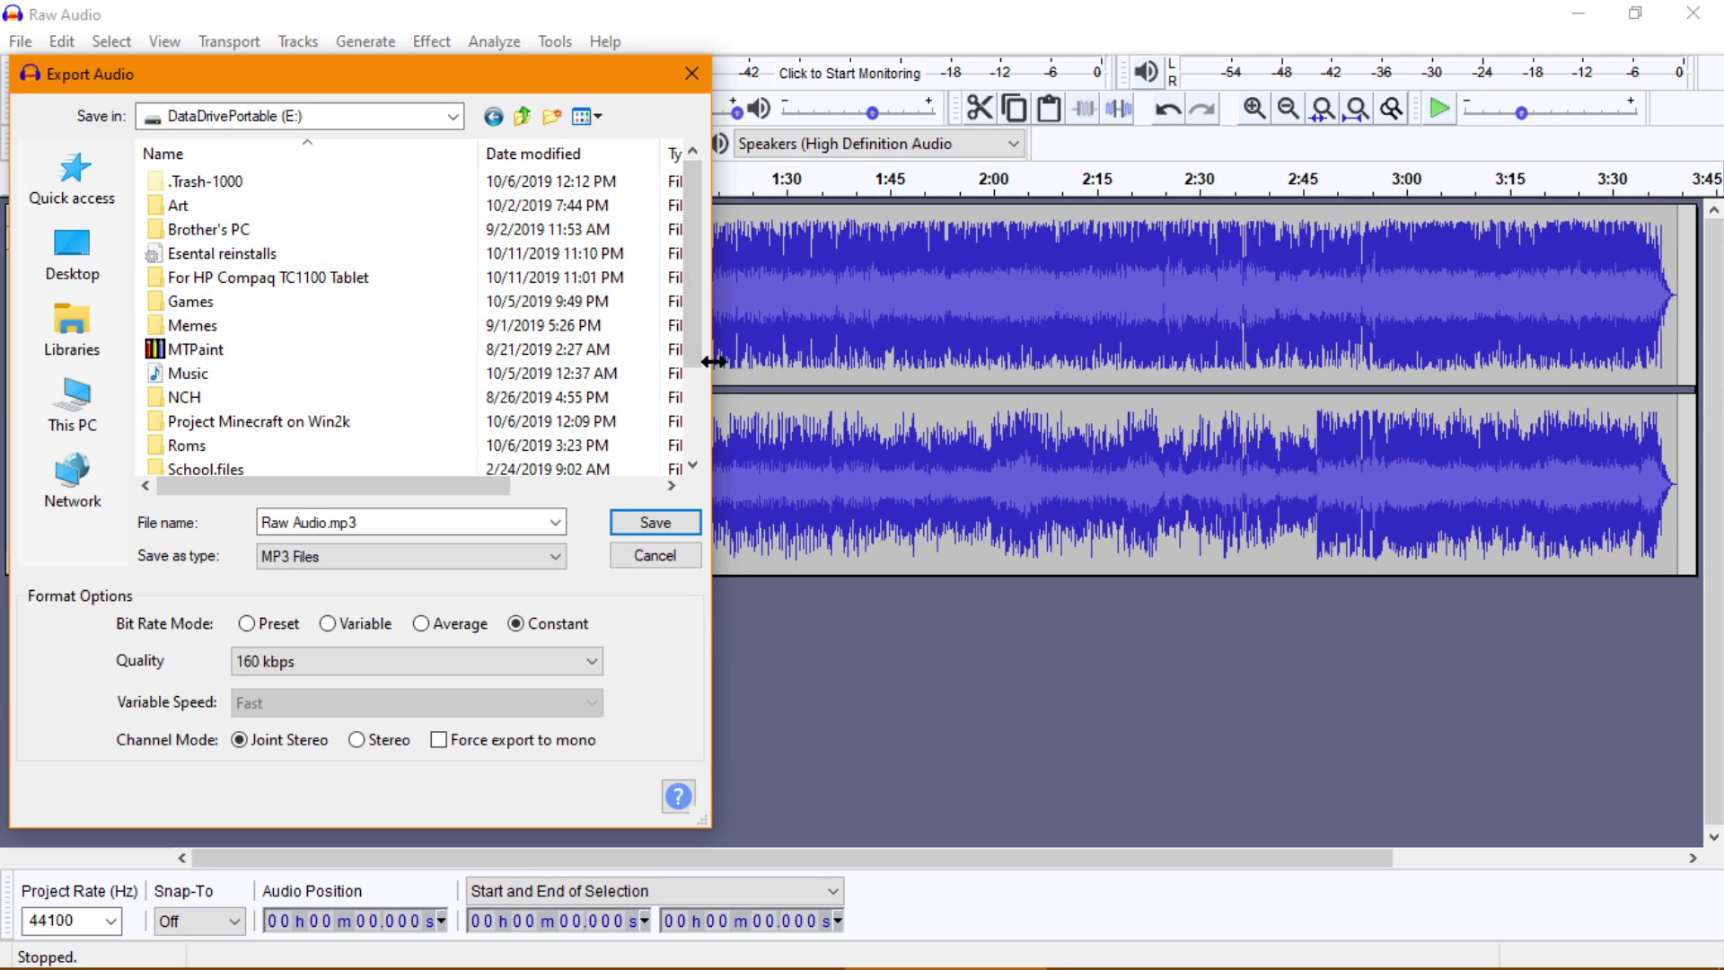
# - Set the export folder to Youtube\FoxyAnimation\Projects\Self - No Reason\Revenge,but it's Vocoded to itself(My Take) and the quality to 160 kbps
pyautogui.moveTo(692, 272); pyautogui.dragTo(698, 381)
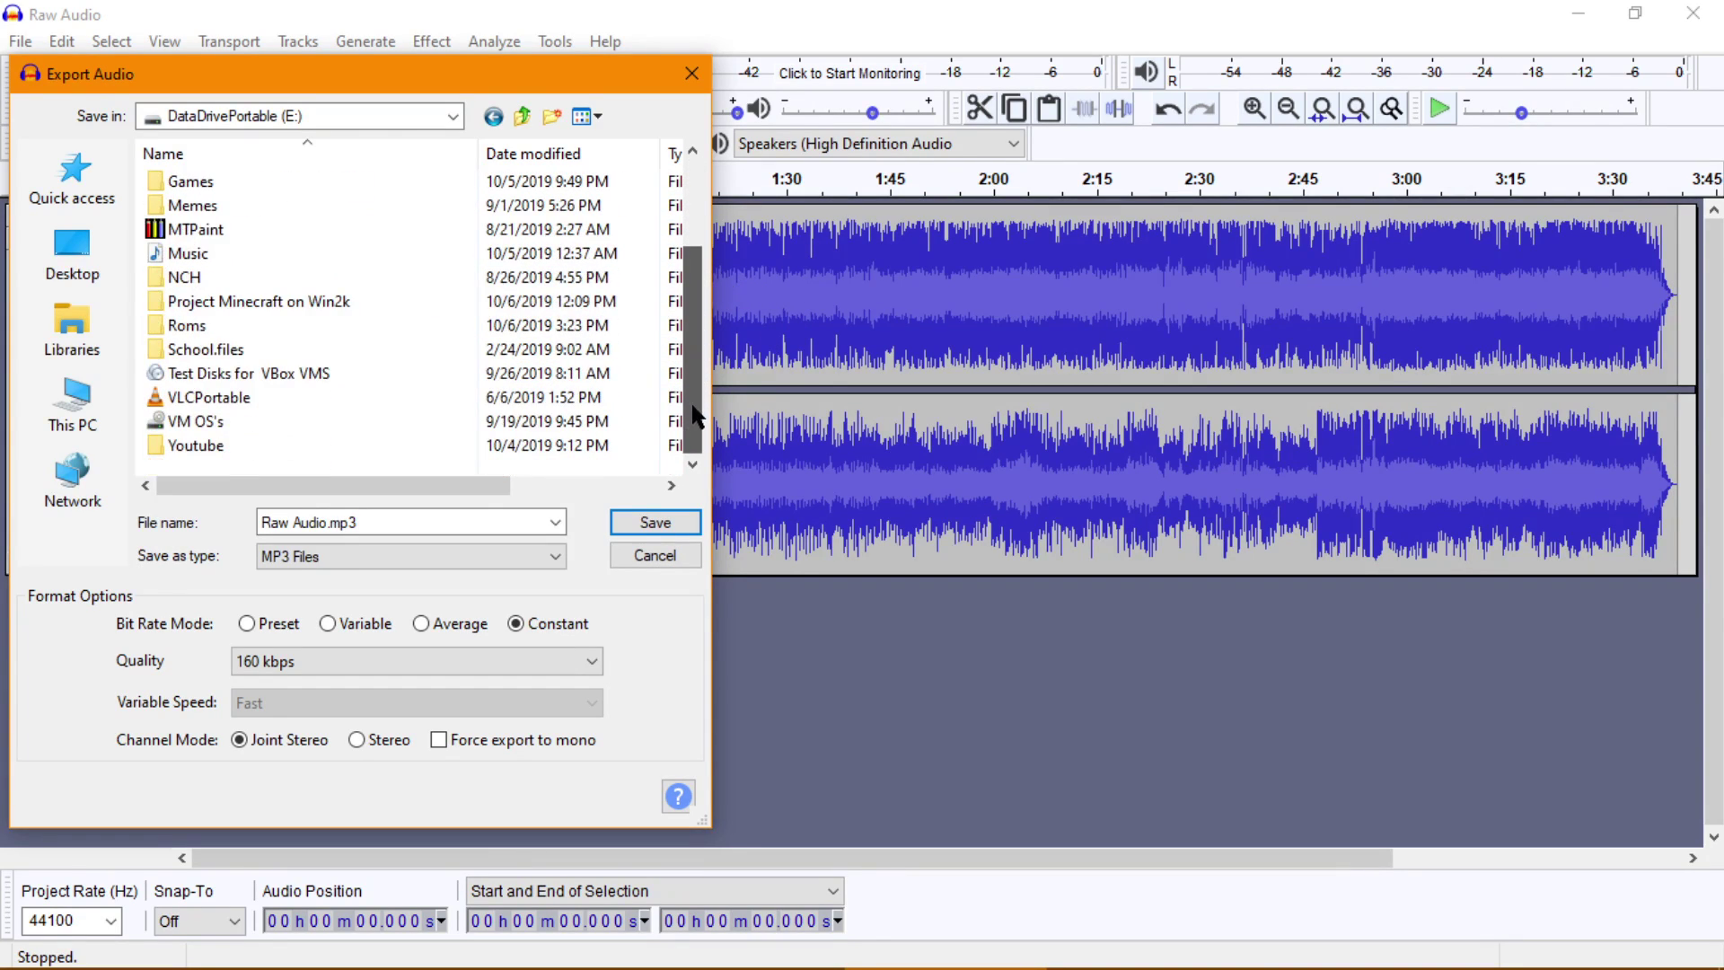
pyautogui.doubleClick(489, 444)
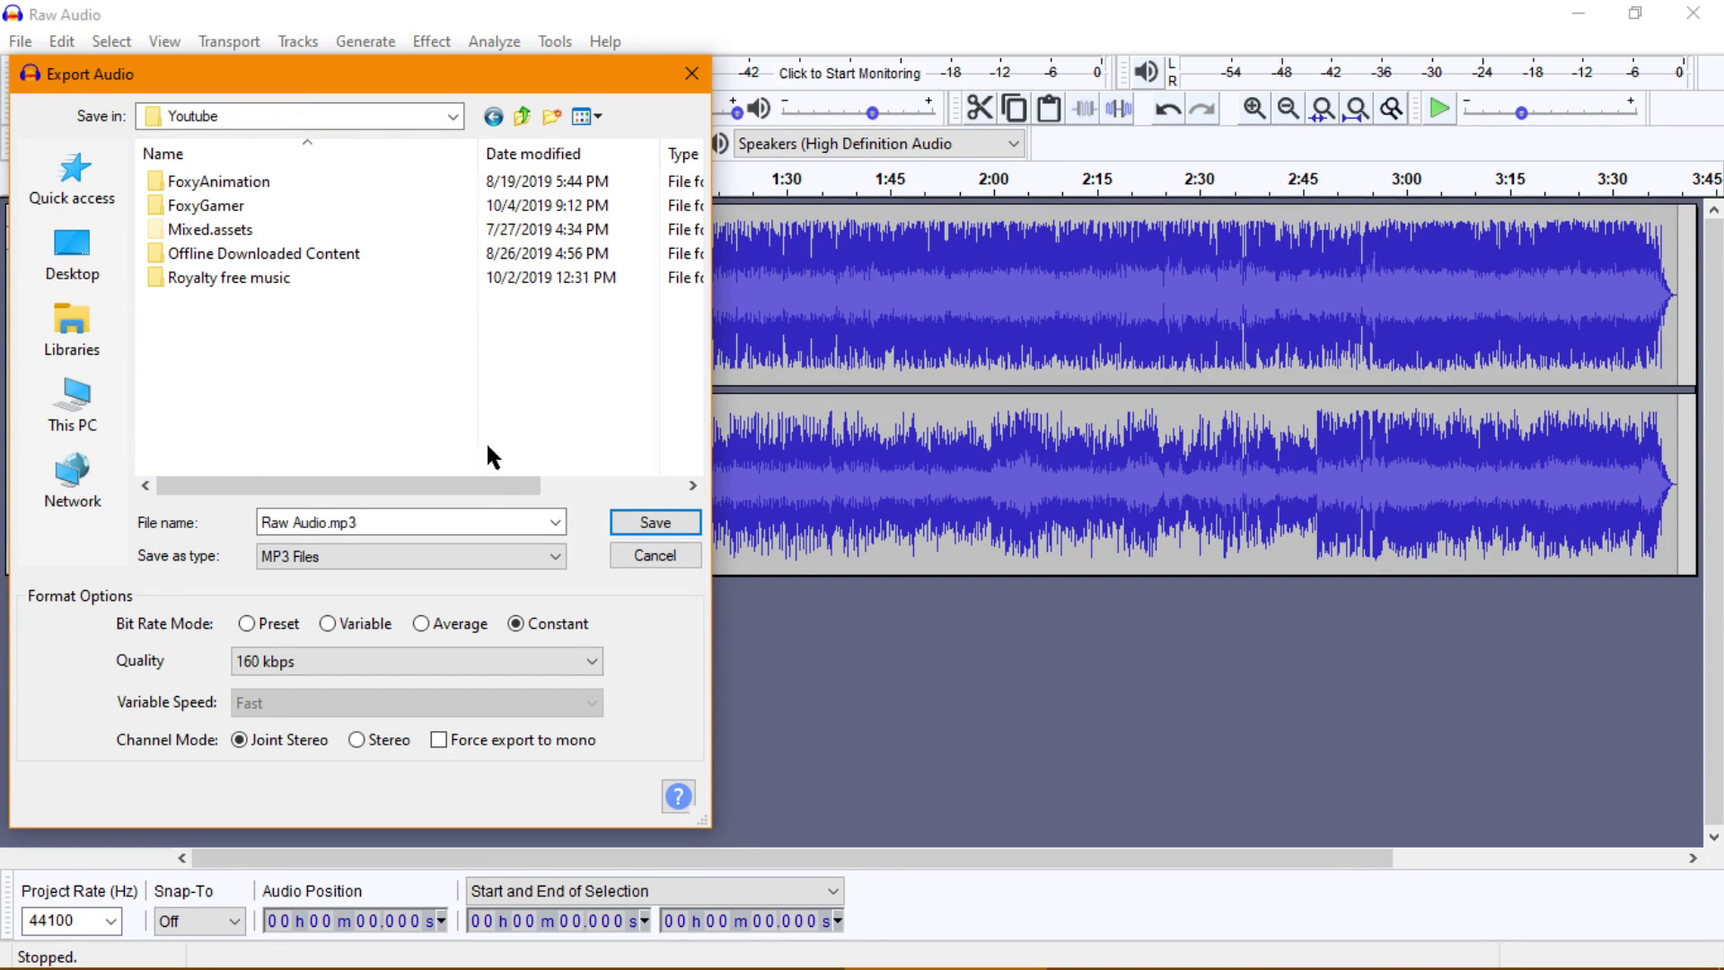
pyautogui.doubleClick(343, 180)
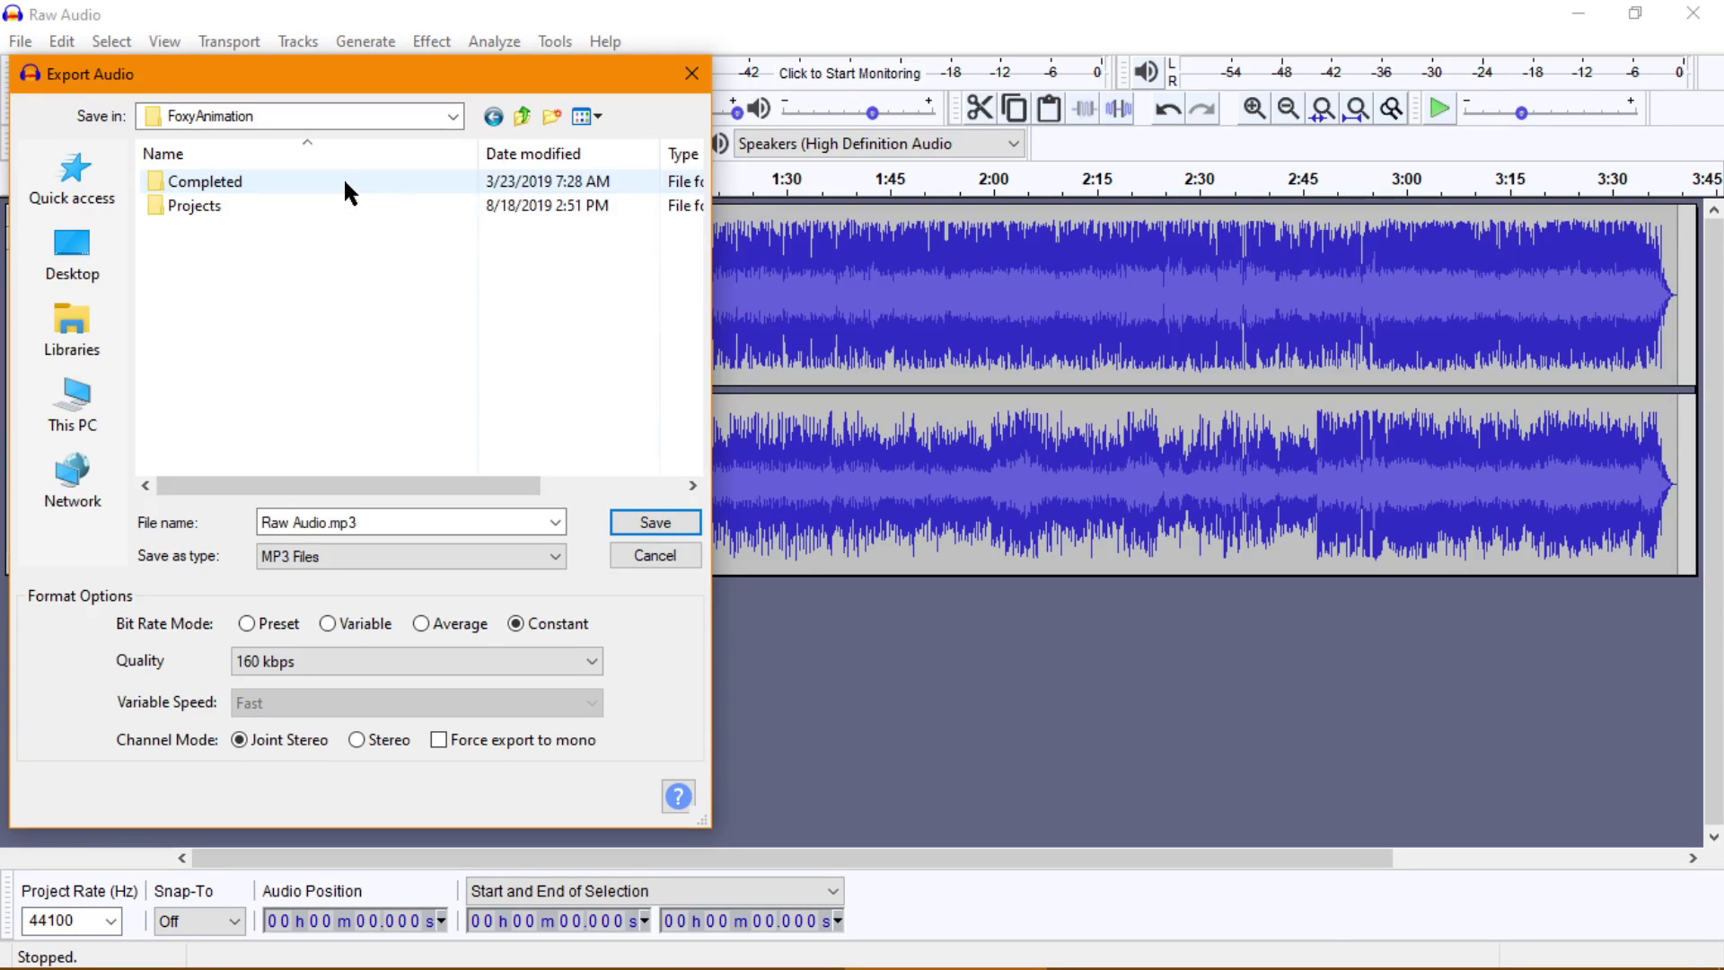
pyautogui.doubleClick(255, 208)
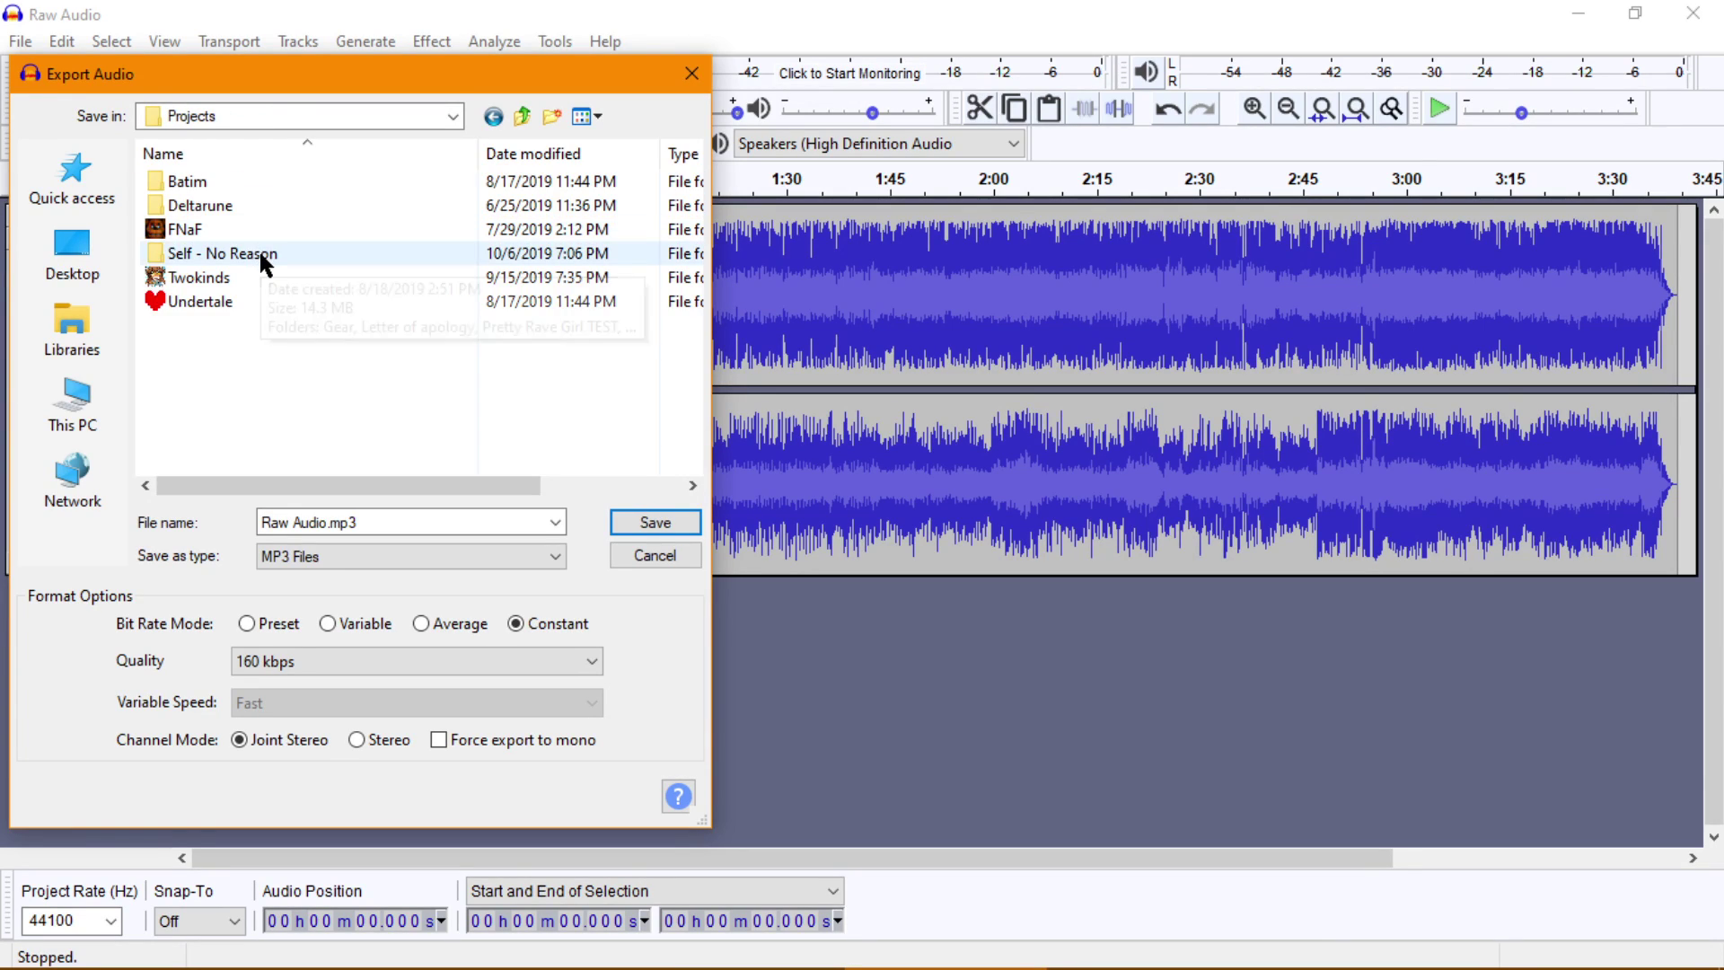
pyautogui.doubleClick(258, 252)
pyautogui.click(259, 250)
pyautogui.doubleClick(283, 251)
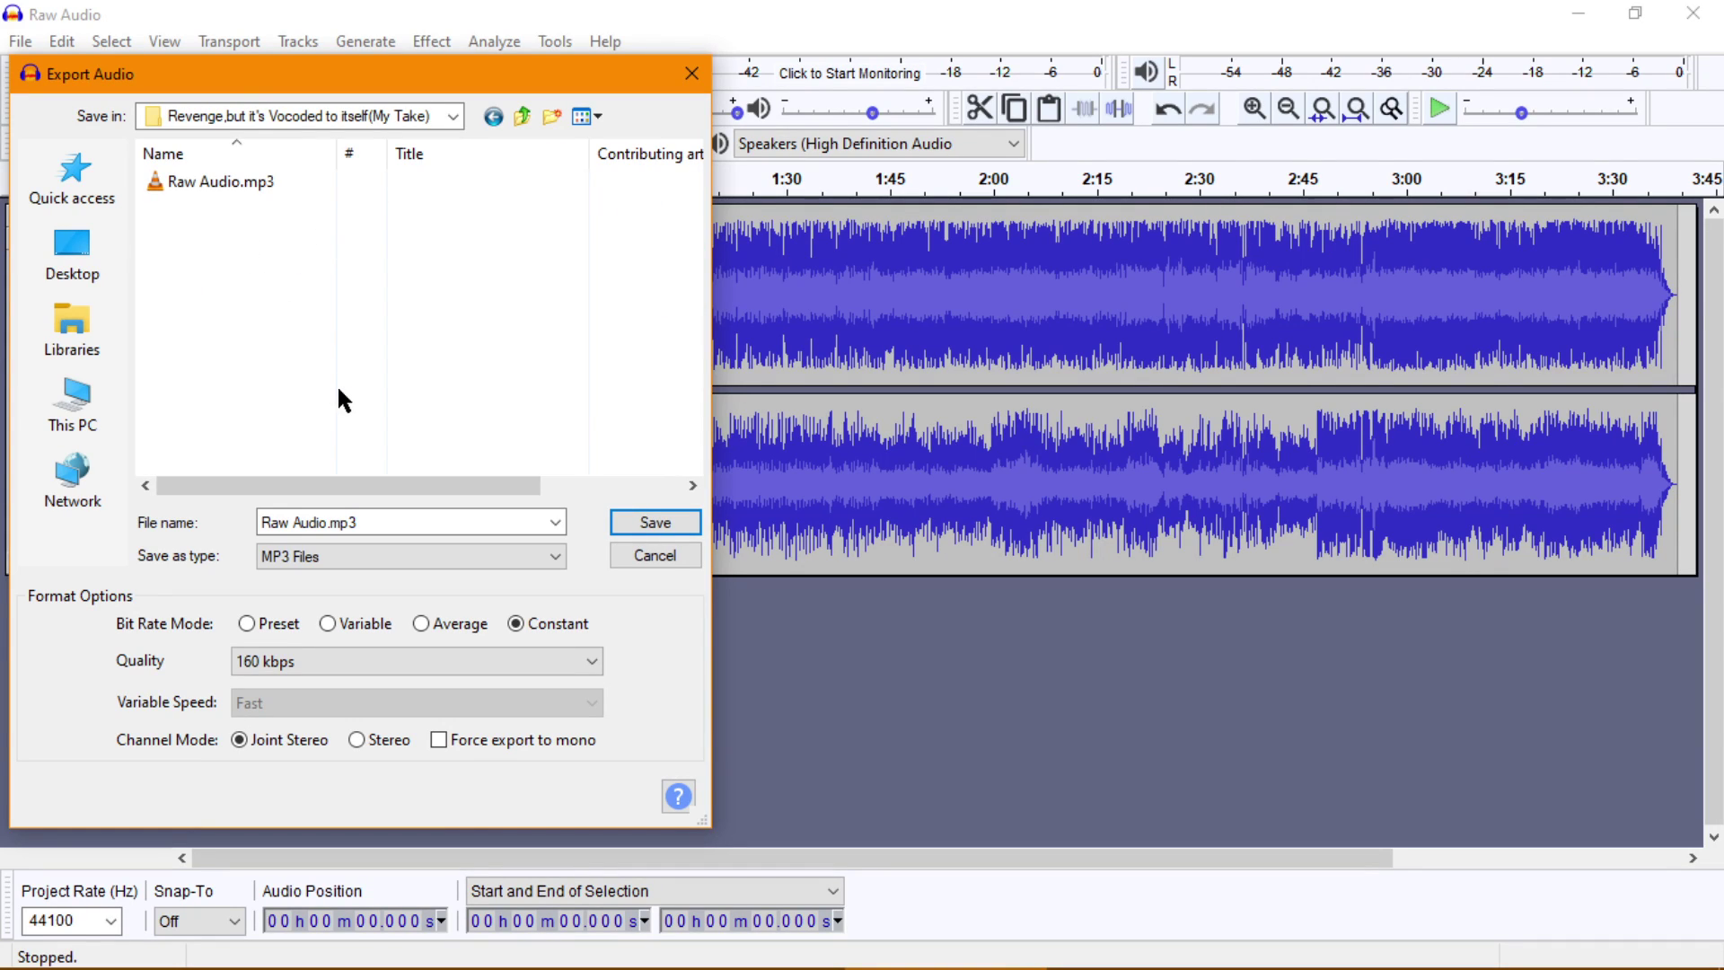
pyautogui.click(331, 666)
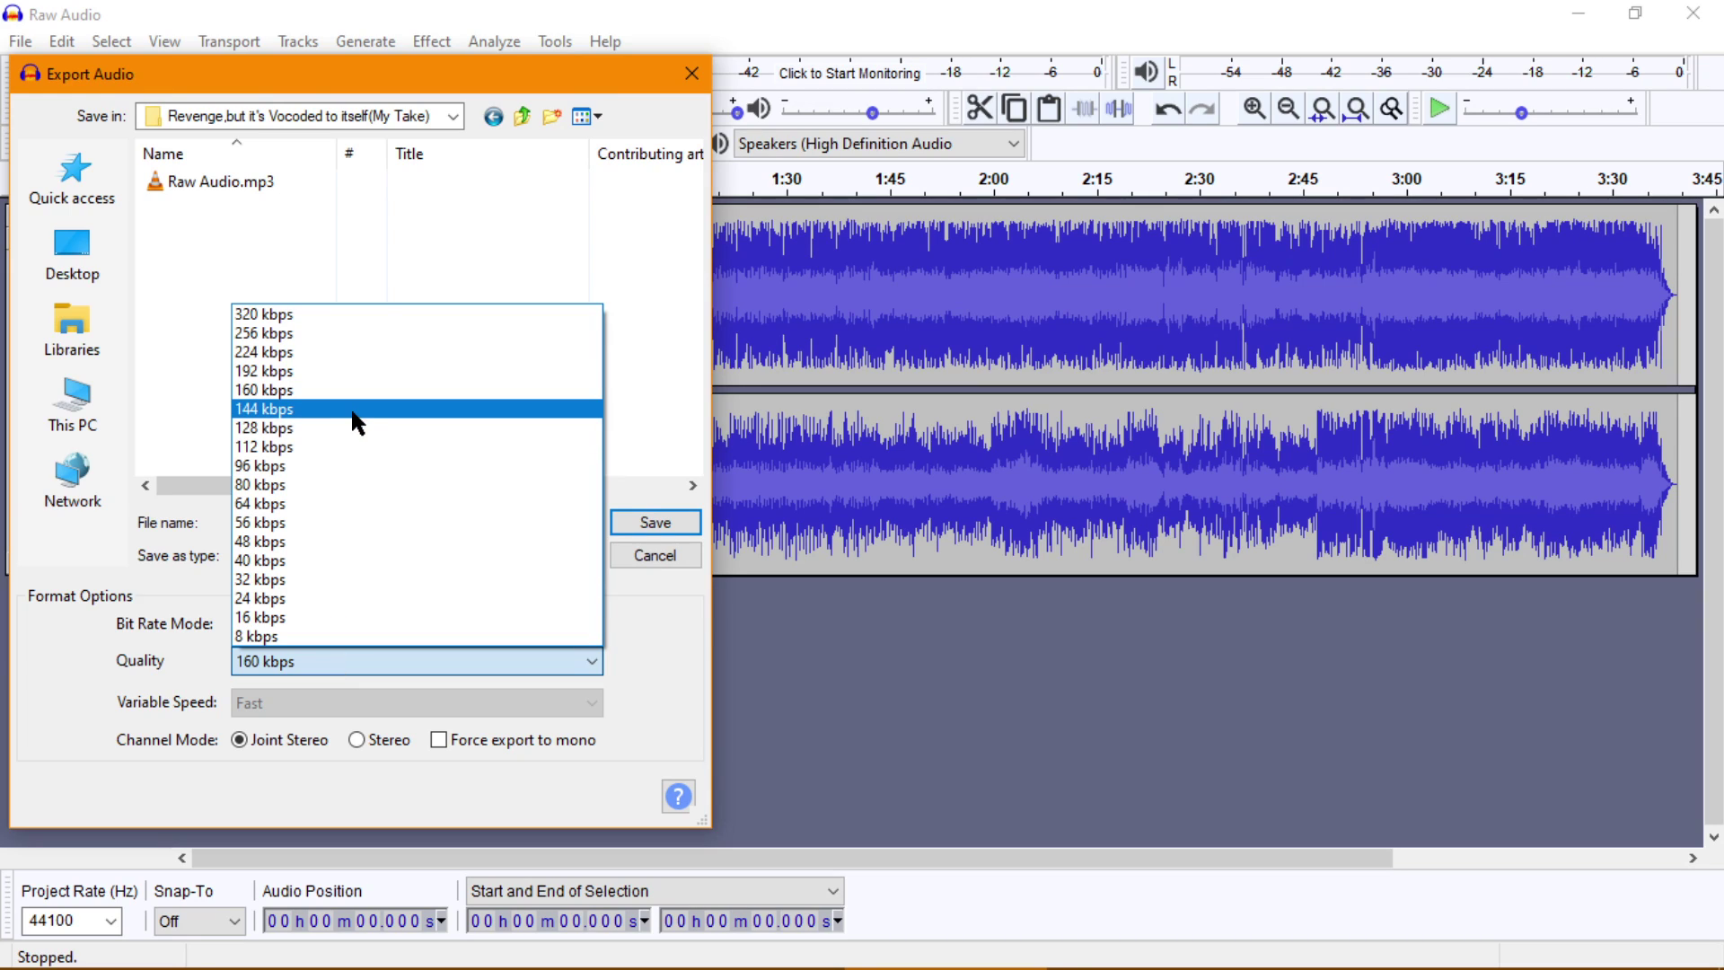
pyautogui.click(328, 387)
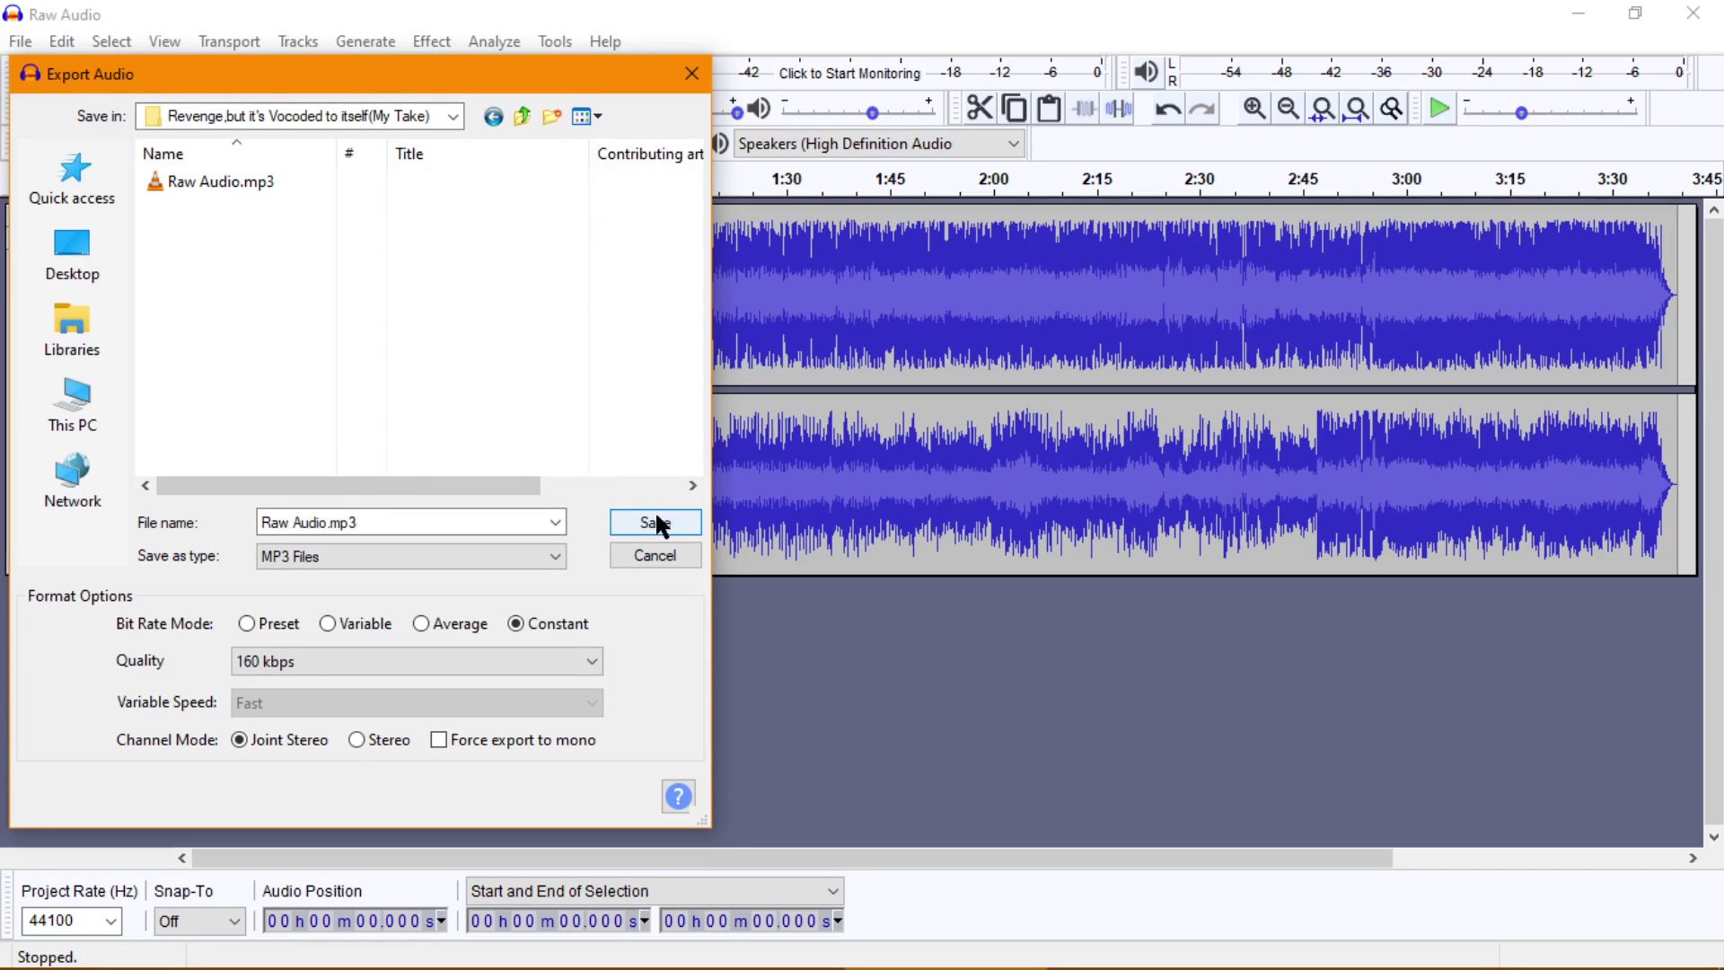
# - Rename the existing Raw Audio.mp3 in the export folder as "Revenge but it's vocoded to itself.mp3"
pyautogui.rightClick(248, 180)
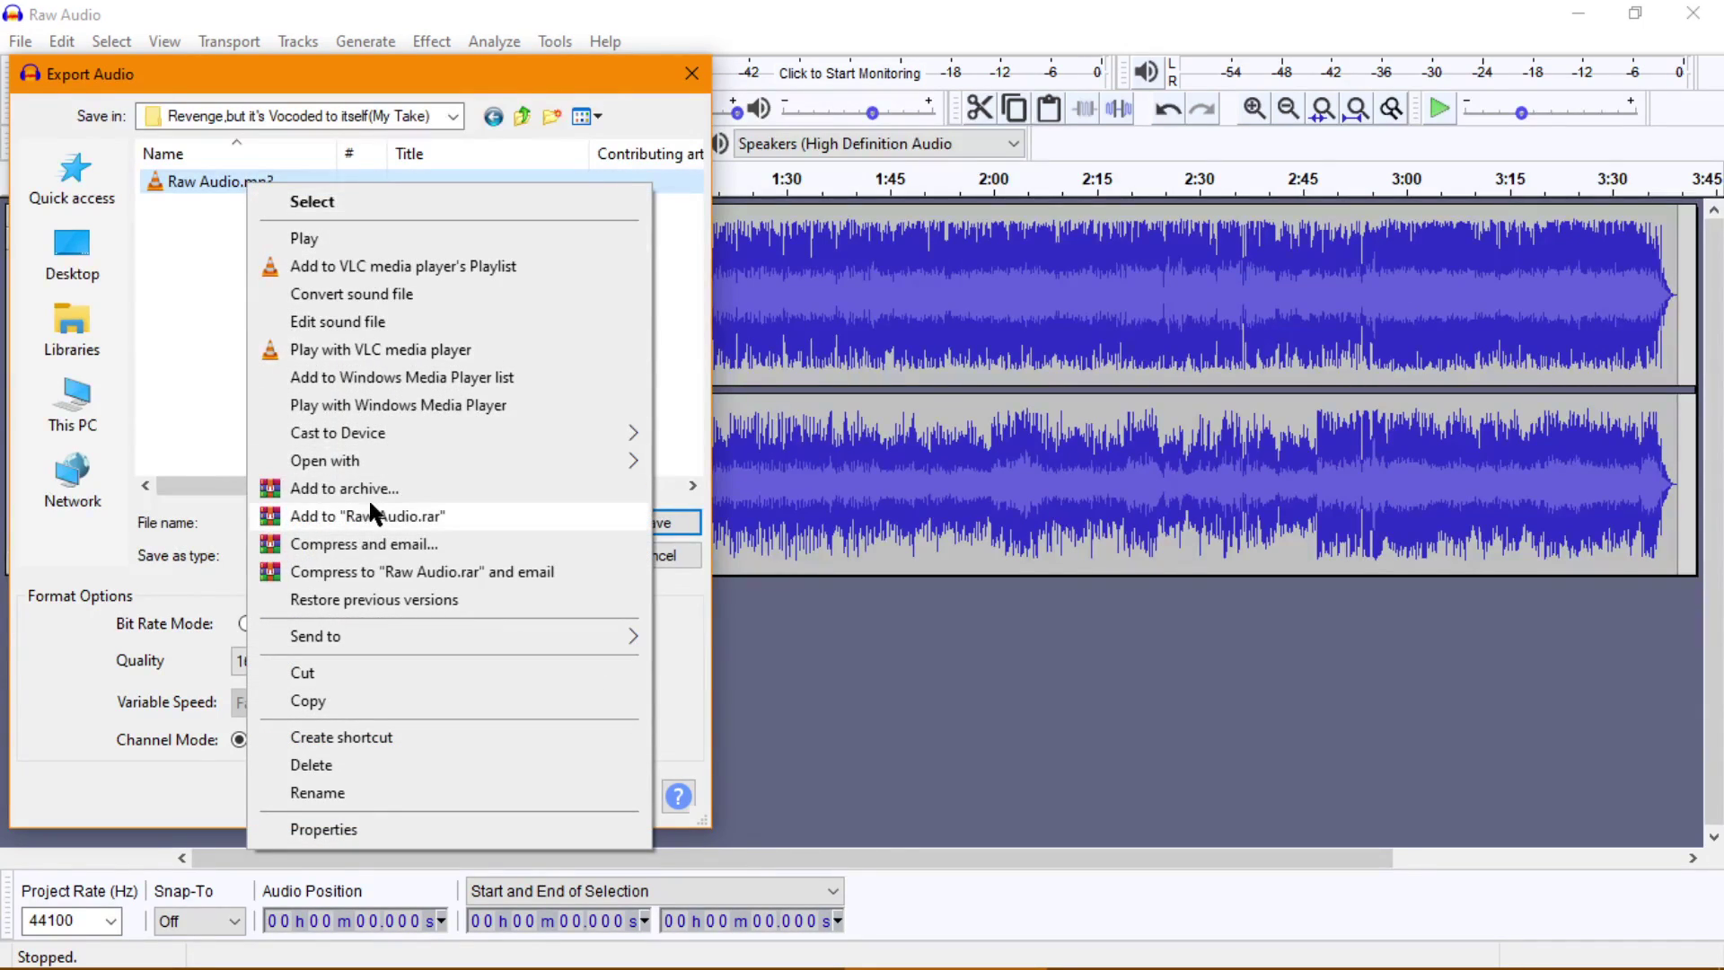
pyautogui.click(351, 792)
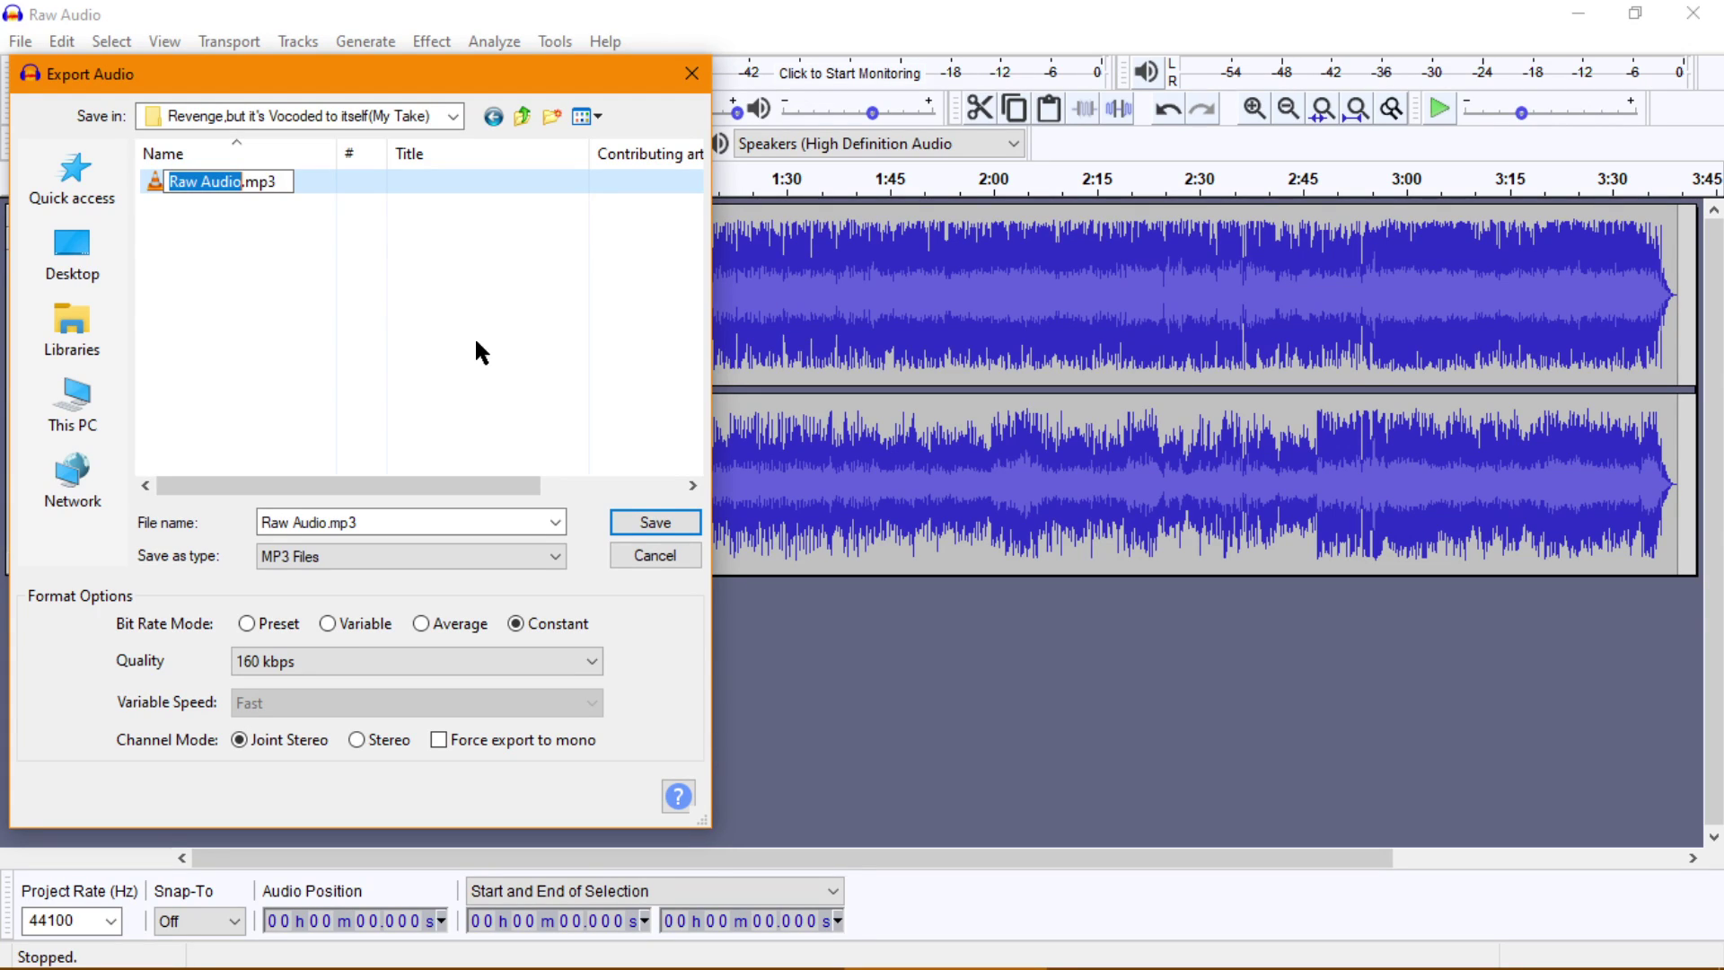
pyautogui.write('Reven')
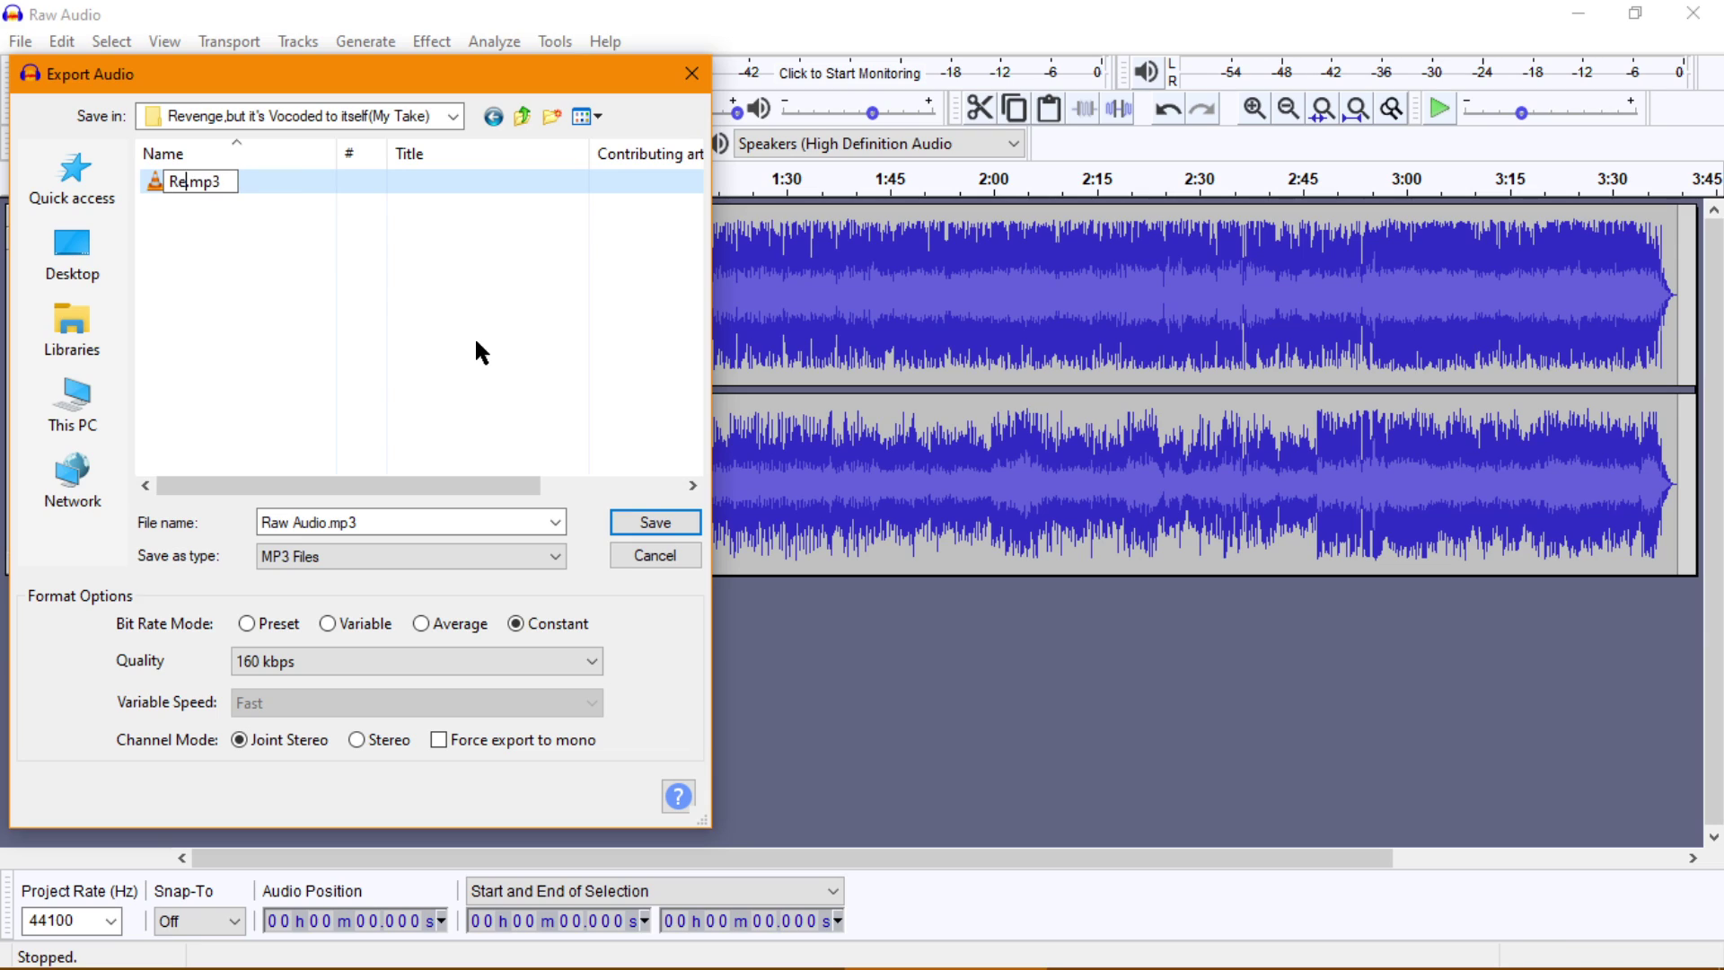
pyautogui.write('gre')
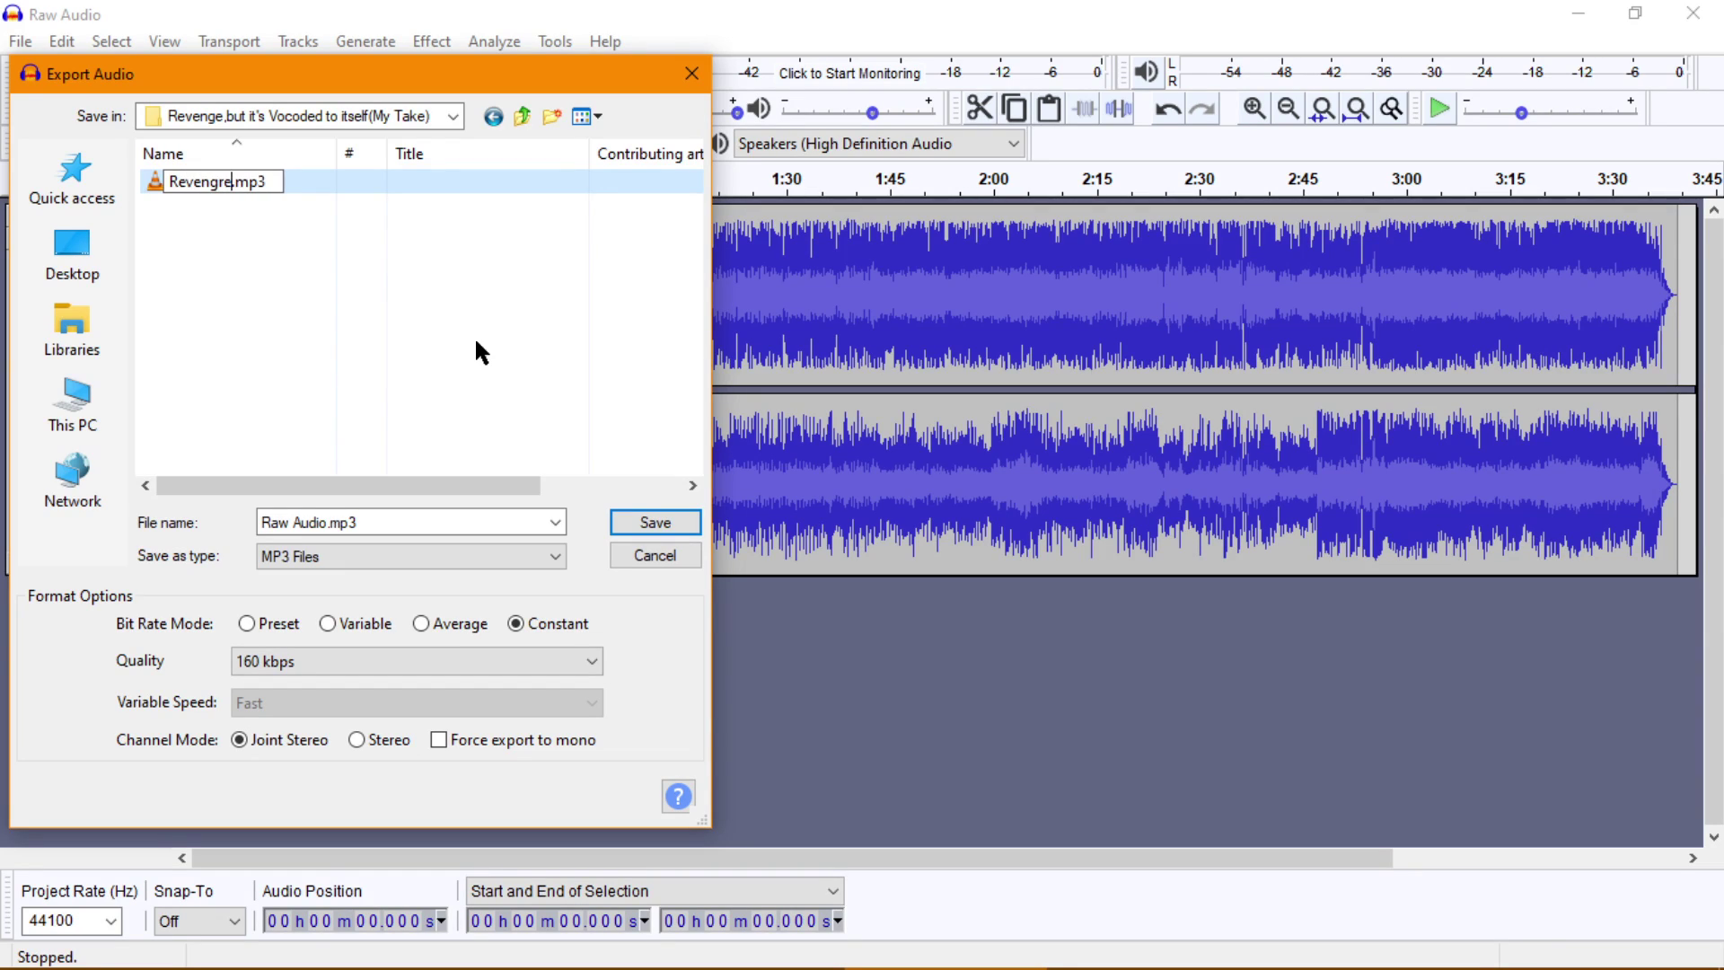
pyautogui.press('BackSpace')
pyautogui.press('BackSpace')
pyautogui.write('e ')
pyautogui.write('but ')
pyautogui.write("it's ")
pyautogui.write('voco')
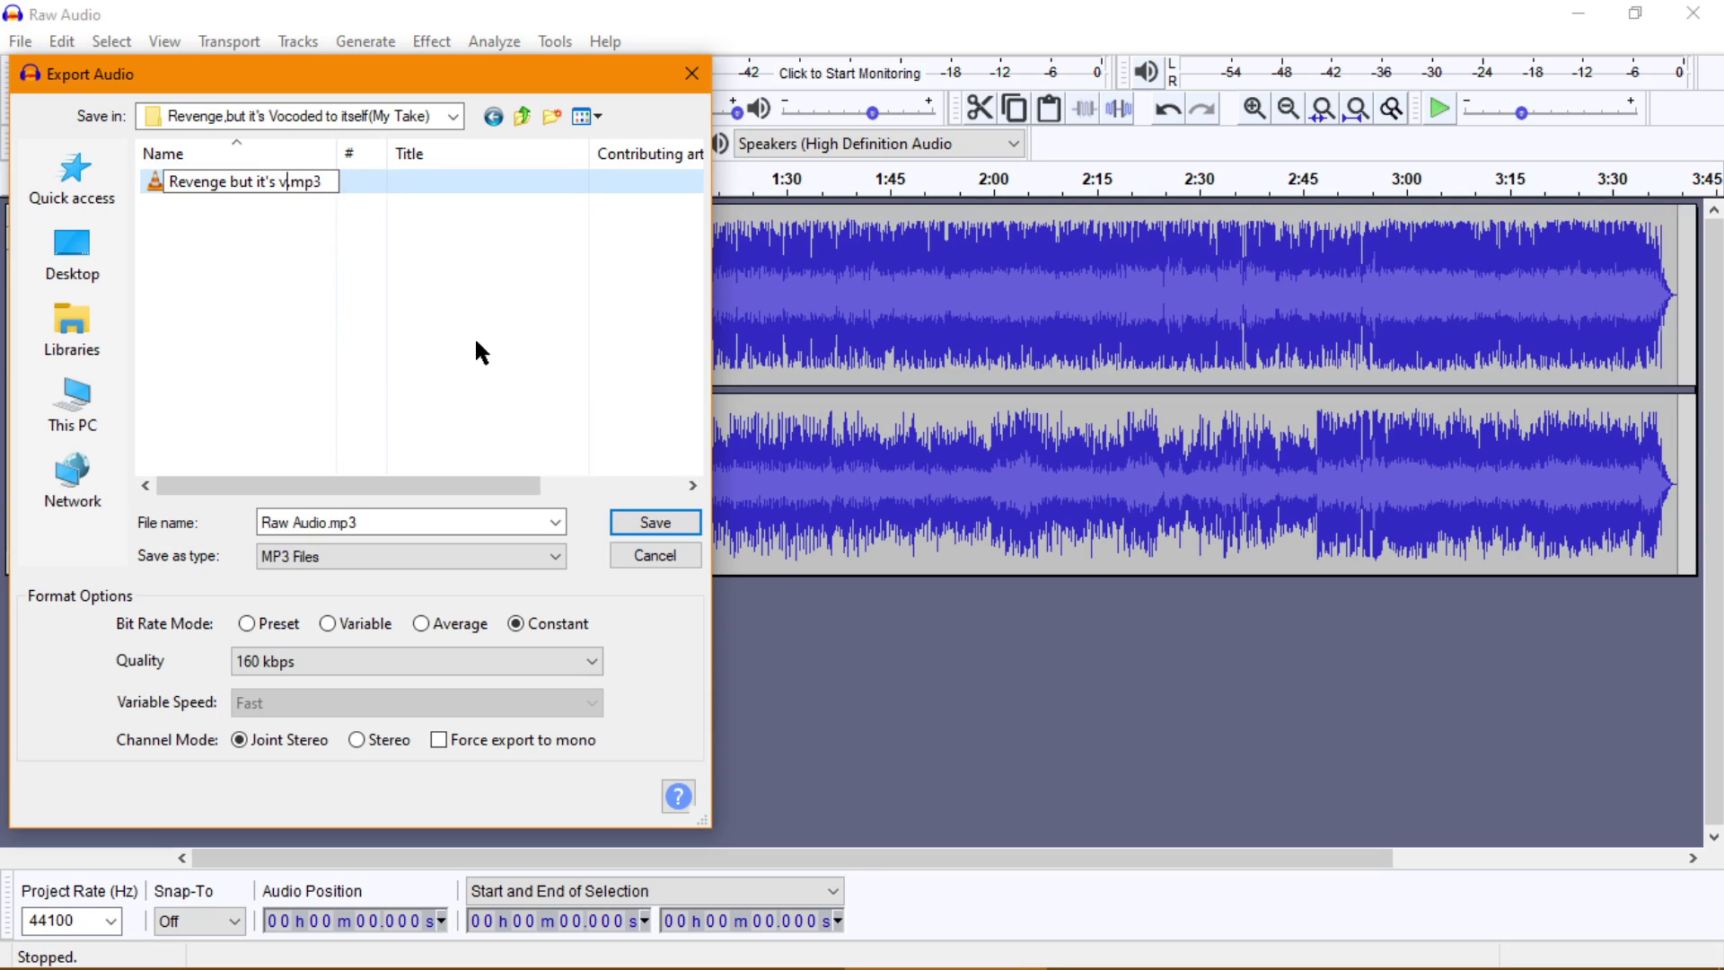
pyautogui.write('ded to')
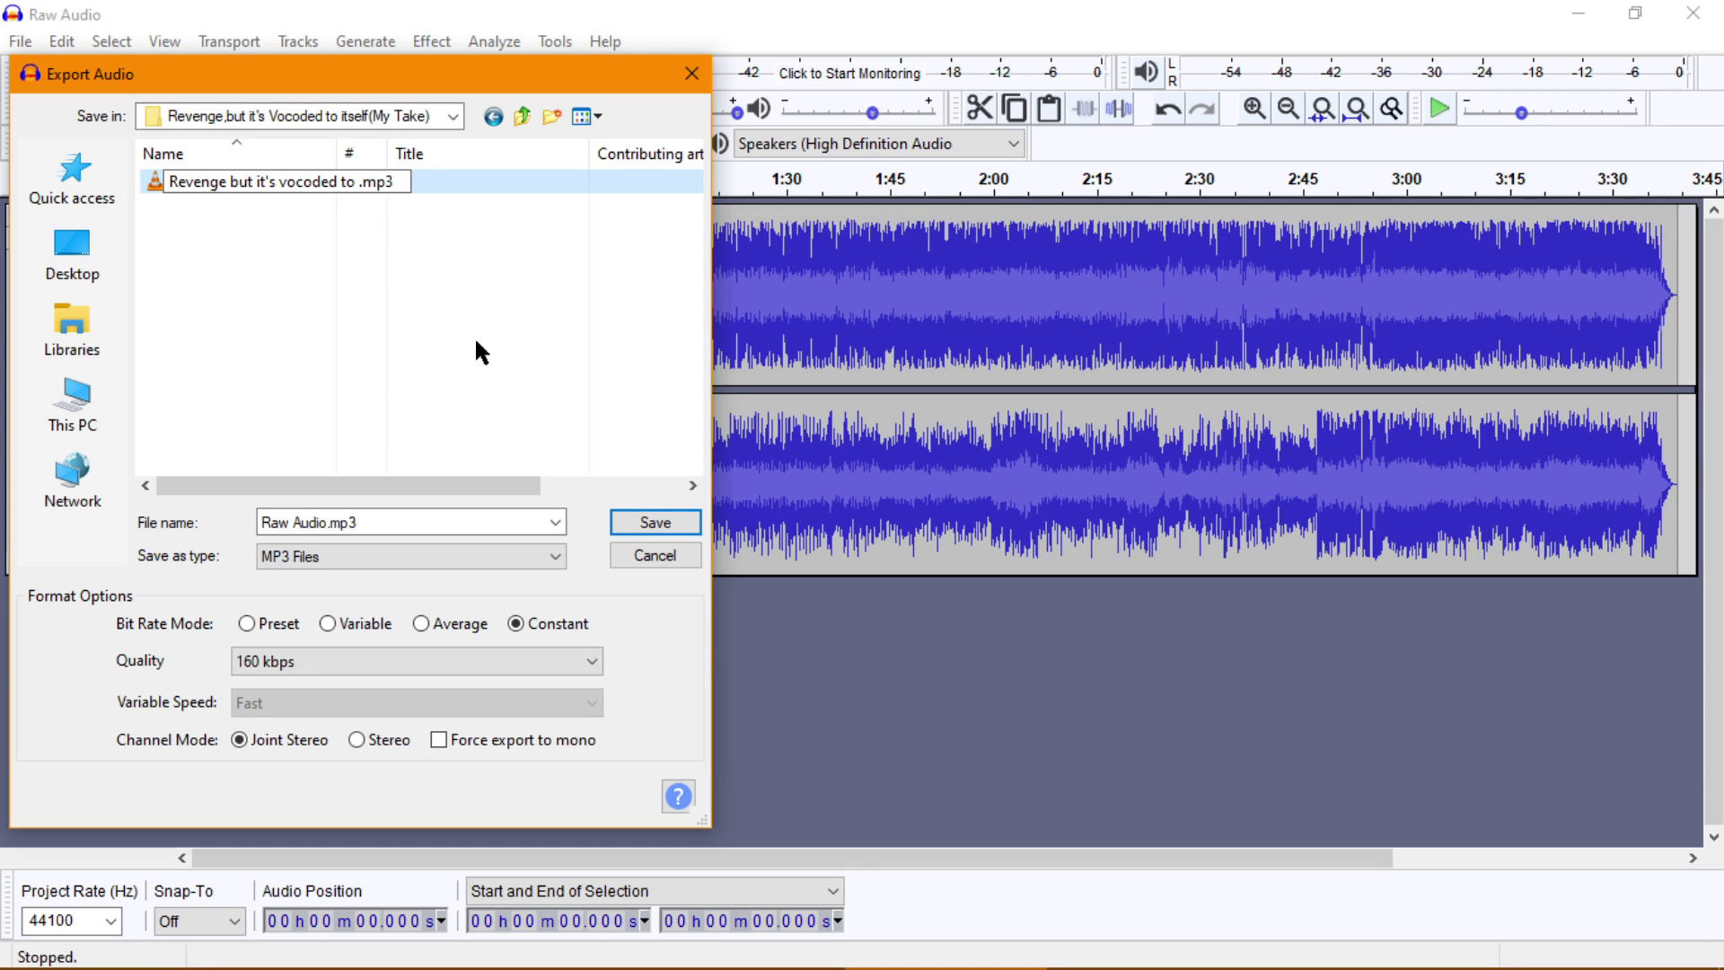
pyautogui.write(' otself')
pyautogui.press('Left')
pyautogui.press('Left')
pyautogui.press('Left')
pyautogui.press('Left')
pyautogui.press('BackSpace')
pyautogui.write('i')
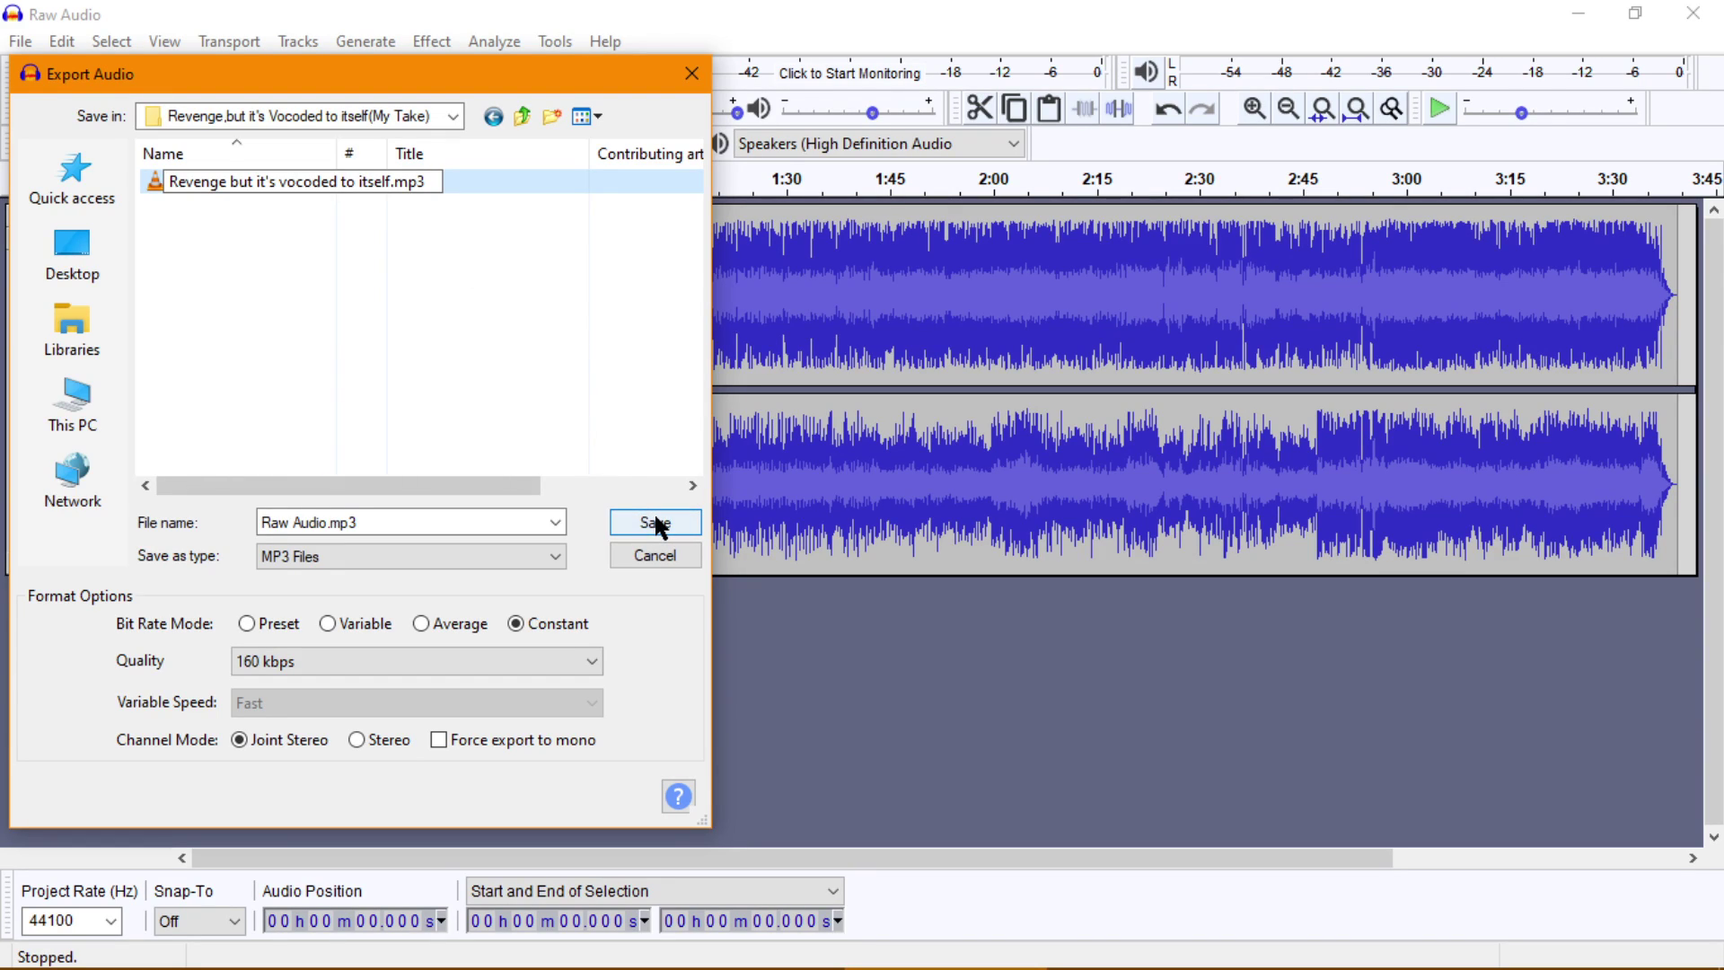
pyautogui.click(519, 365)
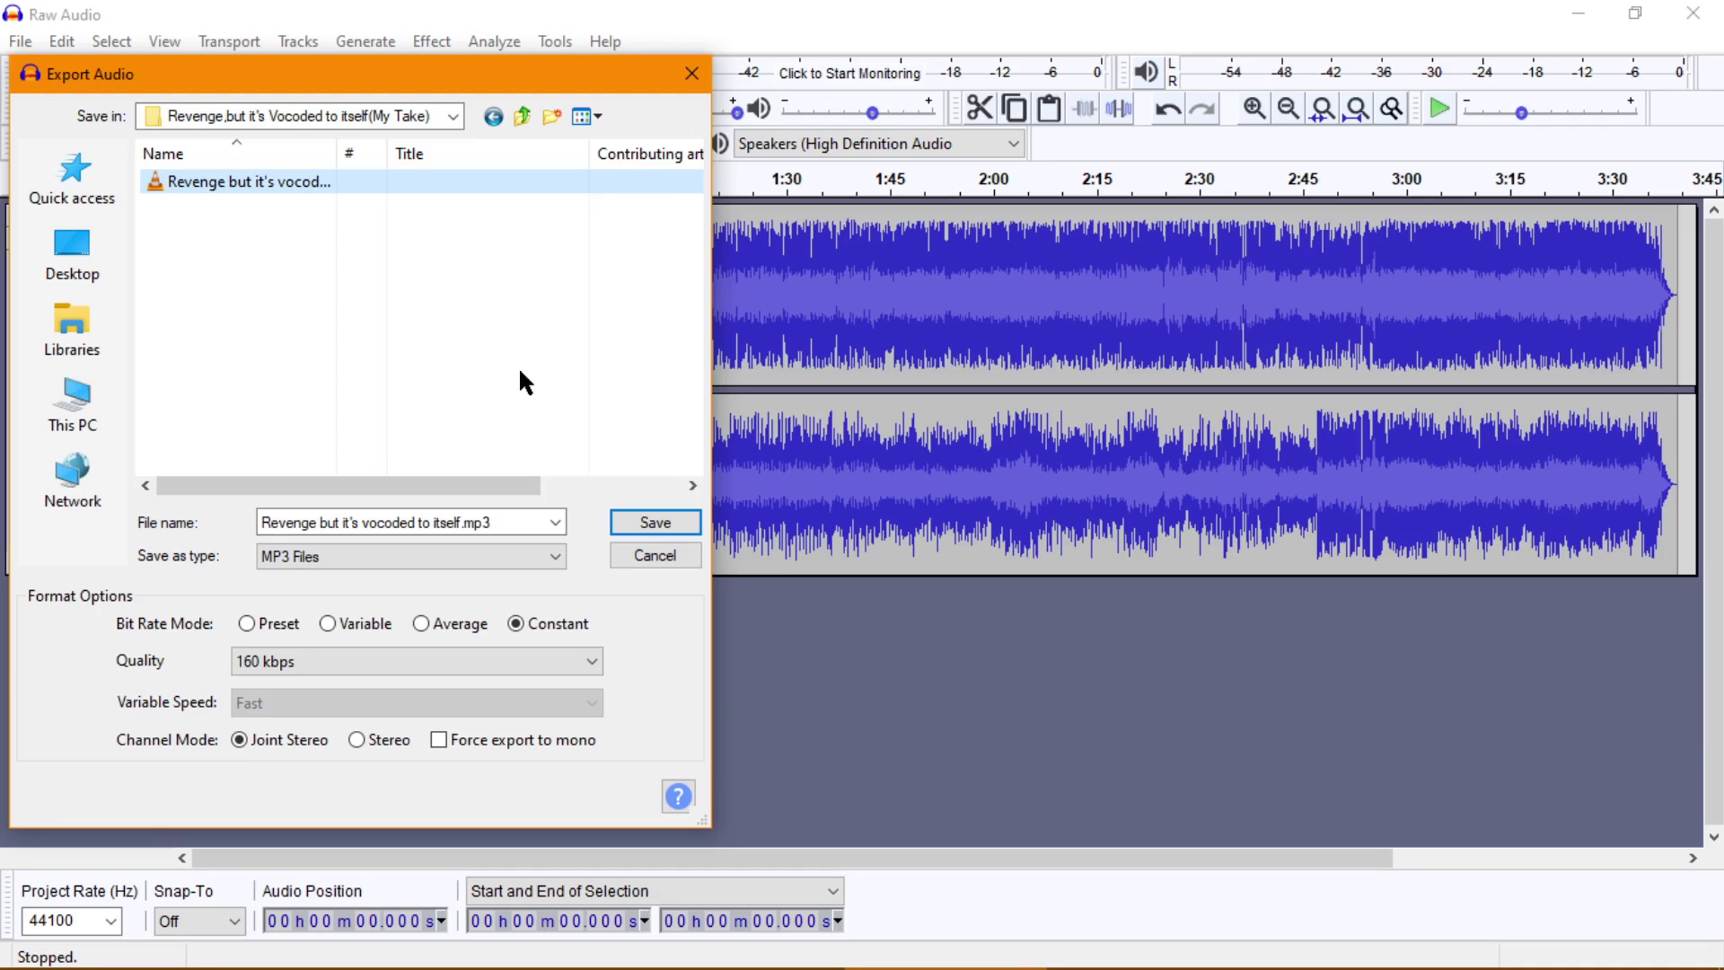
# - Name the export RAW Audio.mp3 and save it in the project folder
pyautogui.click(462, 522)
pyautogui.click(461, 521)
pyautogui.click(462, 525)
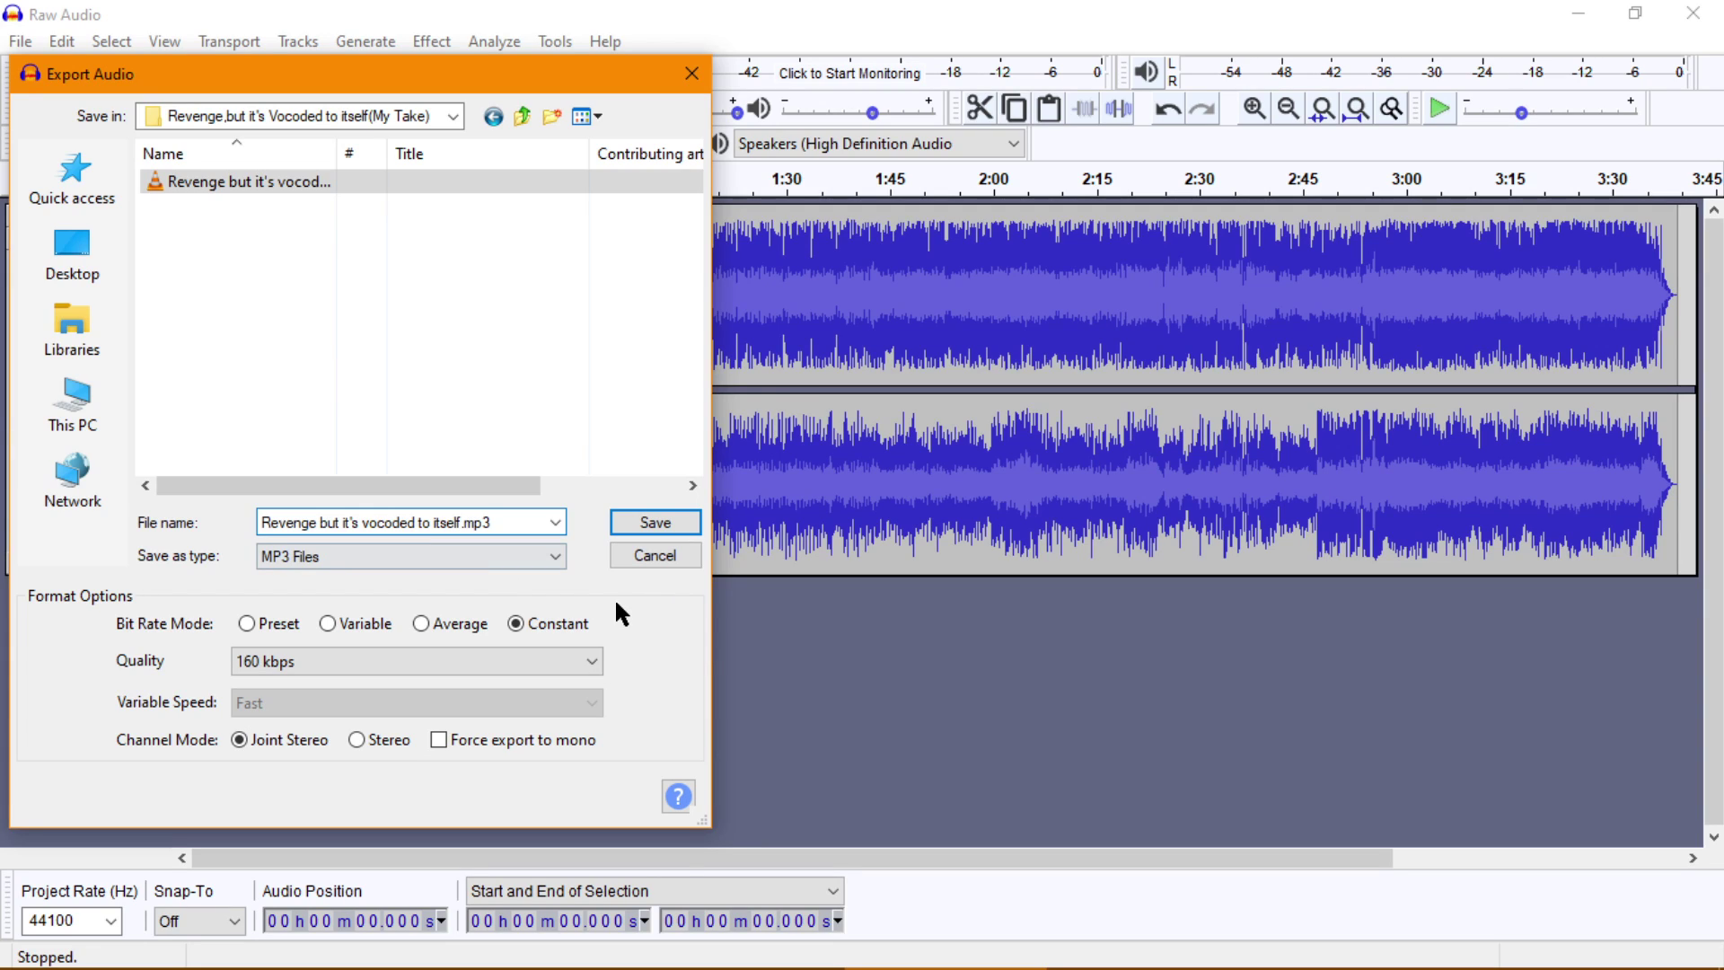
pyautogui.press('BackSpace')
pyautogui.press('BackSpace')
pyautogui.press('BackSpace')
pyautogui.press('BackSpace')
pyautogui.press('BackSpace')
pyautogui.press('BackSpace')
pyautogui.press('BackSpace')
pyautogui.press('BackSpace')
pyautogui.press('BackSpace')
pyautogui.press('BackSpace')
pyautogui.press('BackSpace')
pyautogui.press('BackSpace')
pyautogui.press('BackSpace')
pyautogui.press('BackSpace')
pyautogui.press('BackSpace')
pyautogui.press('BackSpace')
pyautogui.press('BackSpace')
pyautogui.press('BackSpace')
pyautogui.press('BackSpace')
pyautogui.press('BackSpace')
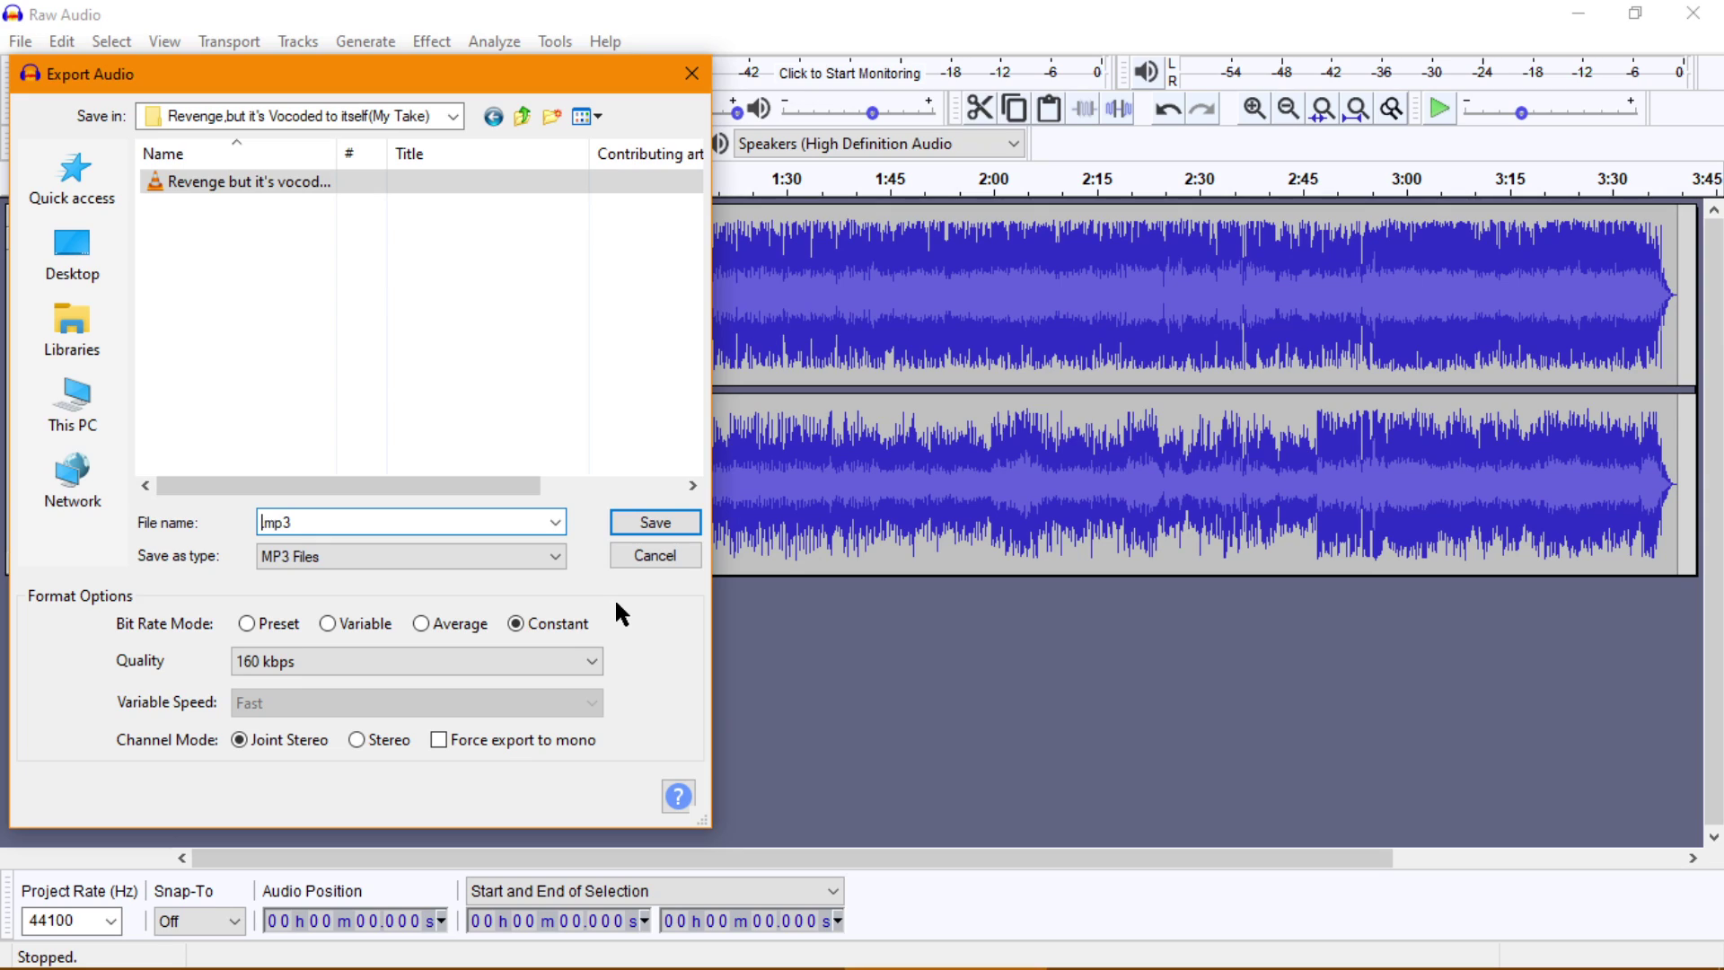
pyautogui.write('RAW Audio')
pyautogui.click(664, 526)
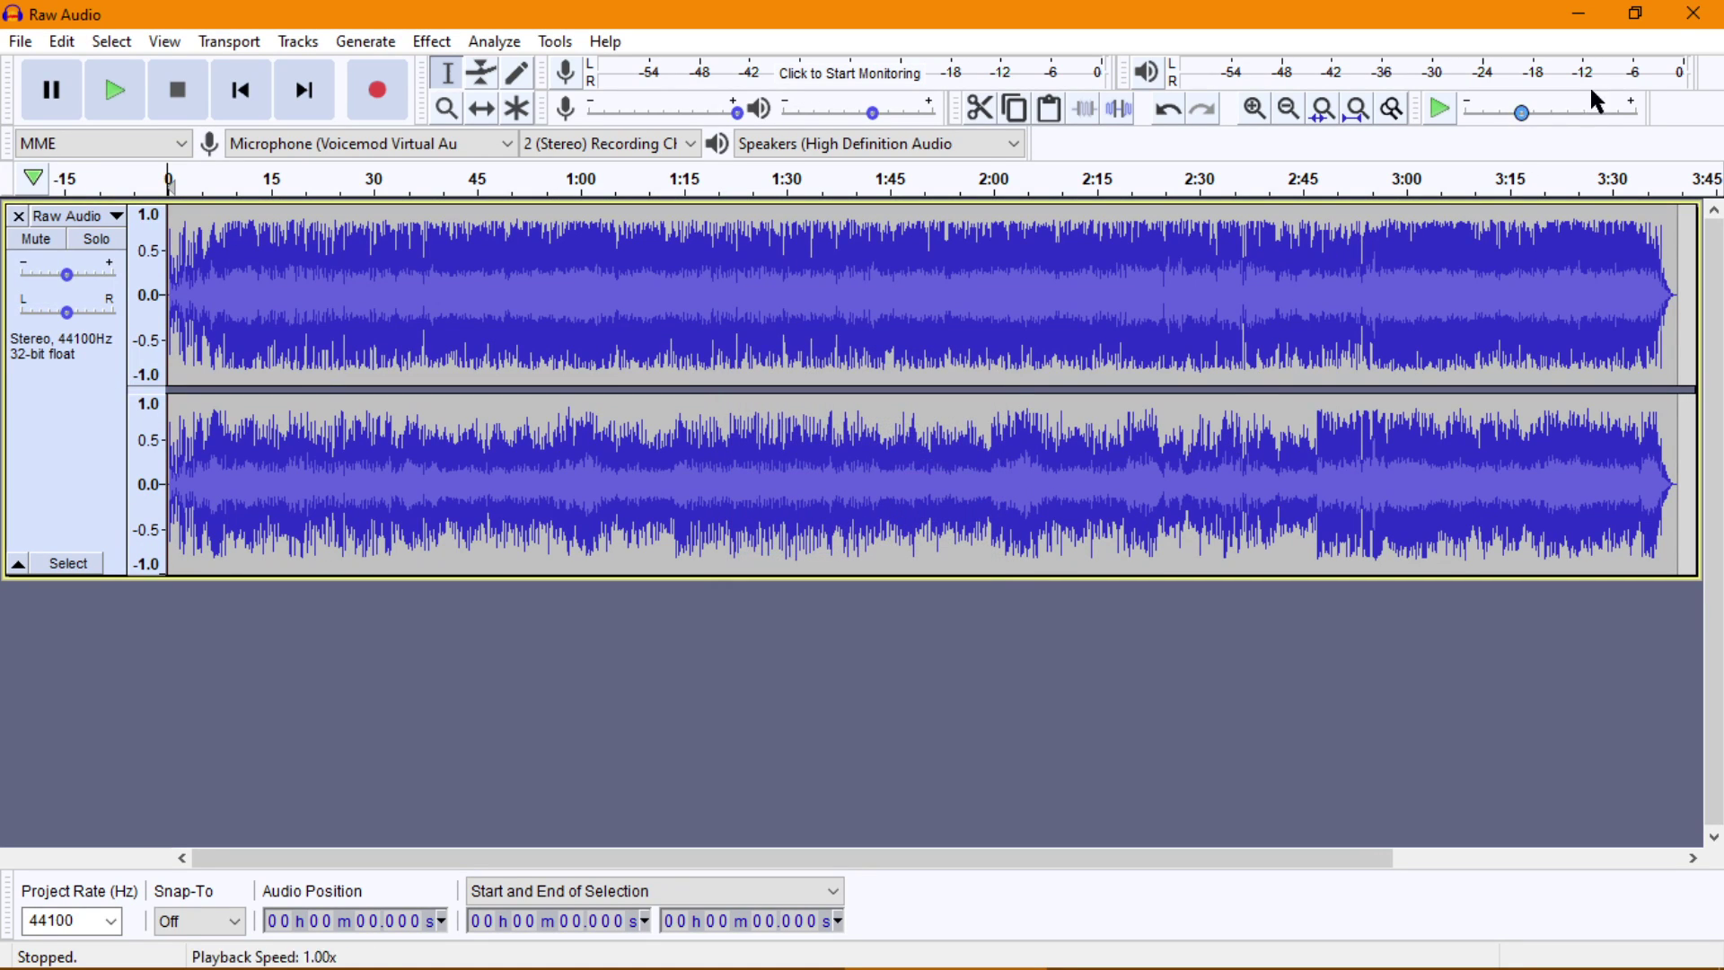
# - Leave Audacity for the Windows XP virtual machine and test-play the exported RAW Audio file from the refreshed project folder
pyautogui.click(1693, 13)
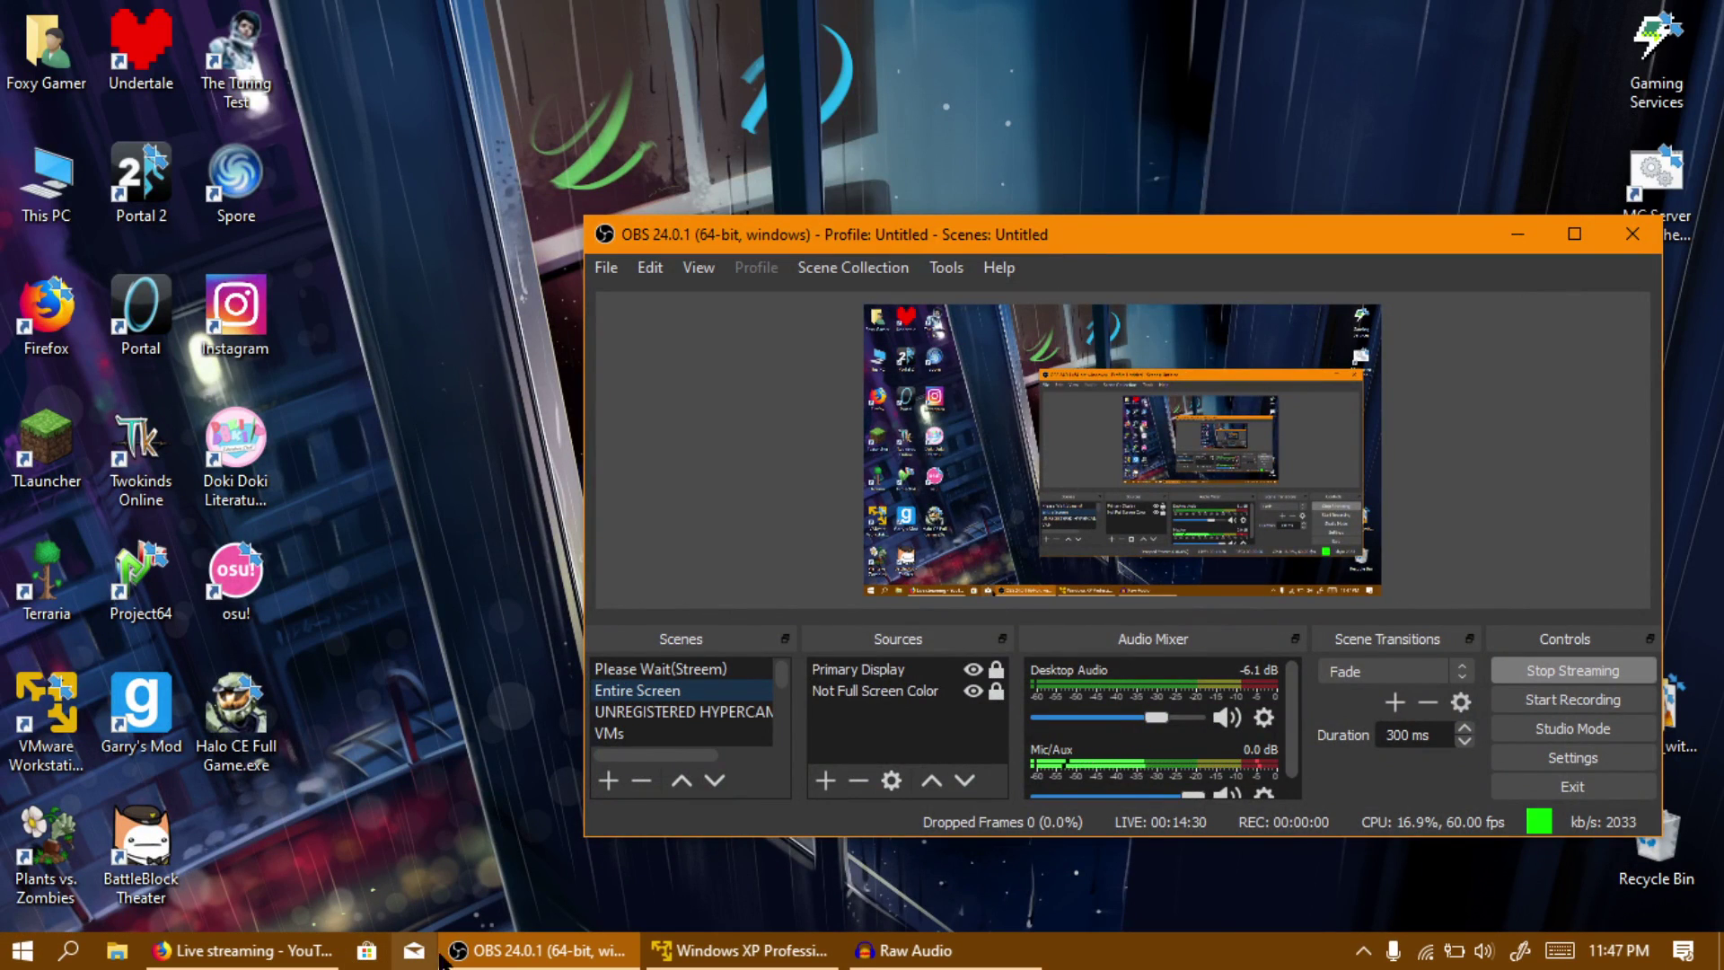
pyautogui.click(679, 959)
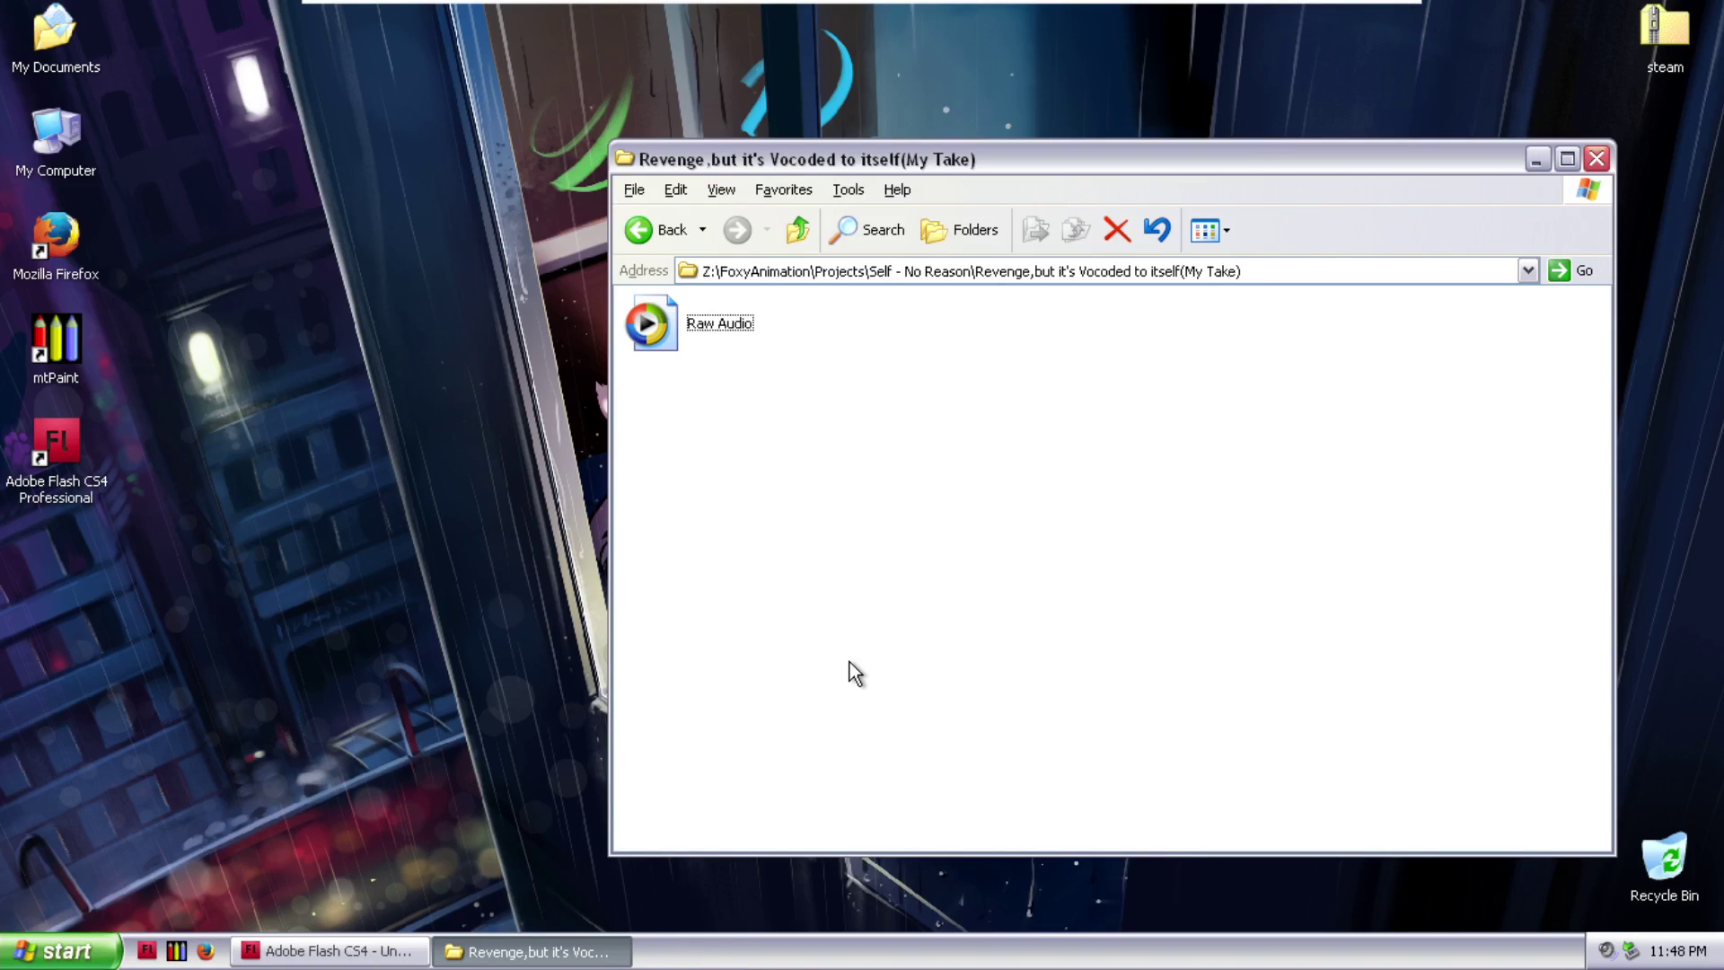
pyautogui.rightClick(883, 323)
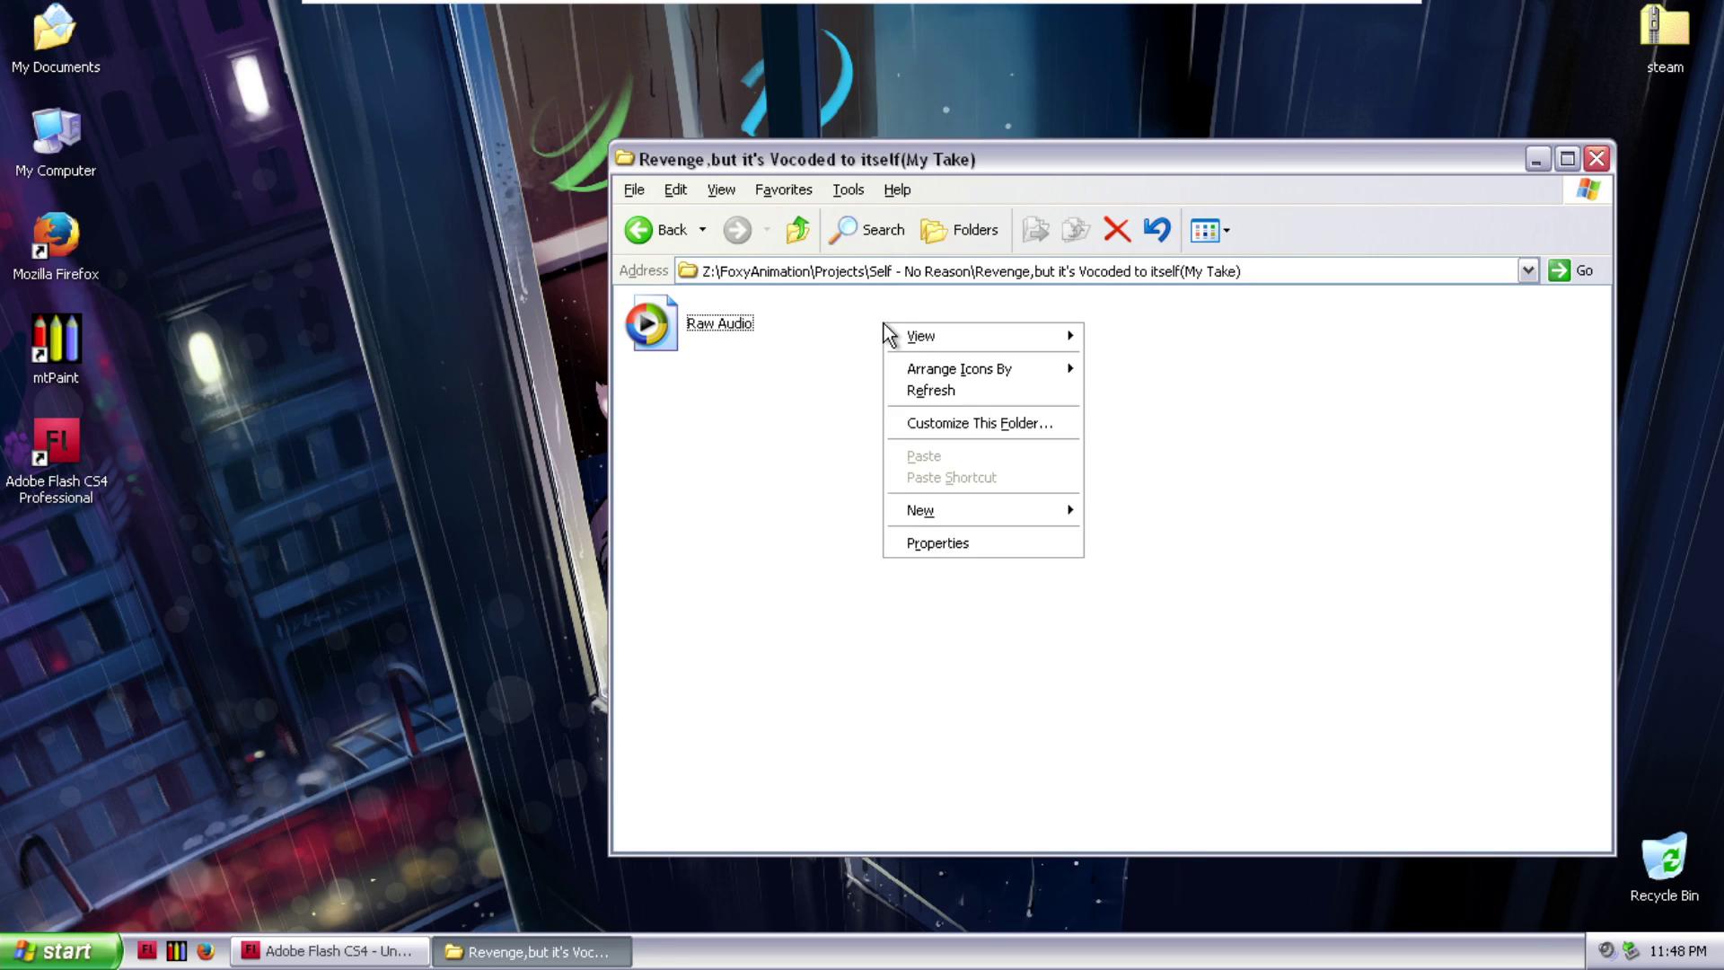
pyautogui.click(947, 389)
pyautogui.doubleClick(691, 320)
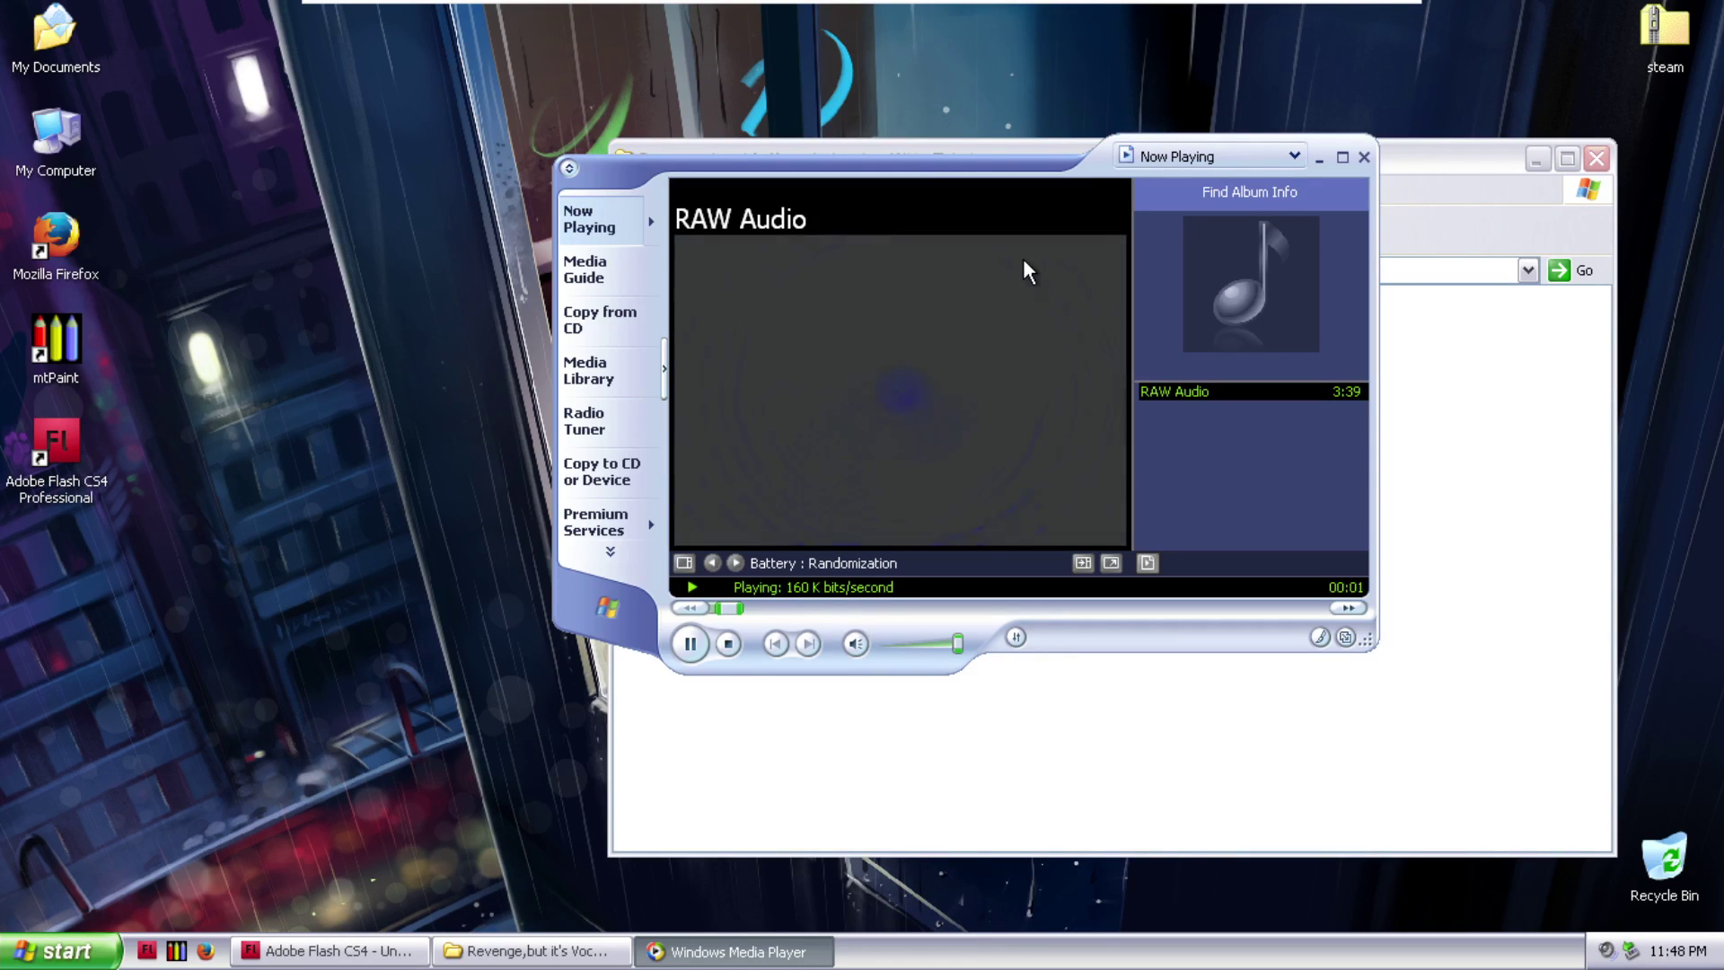
pyautogui.click(1364, 160)
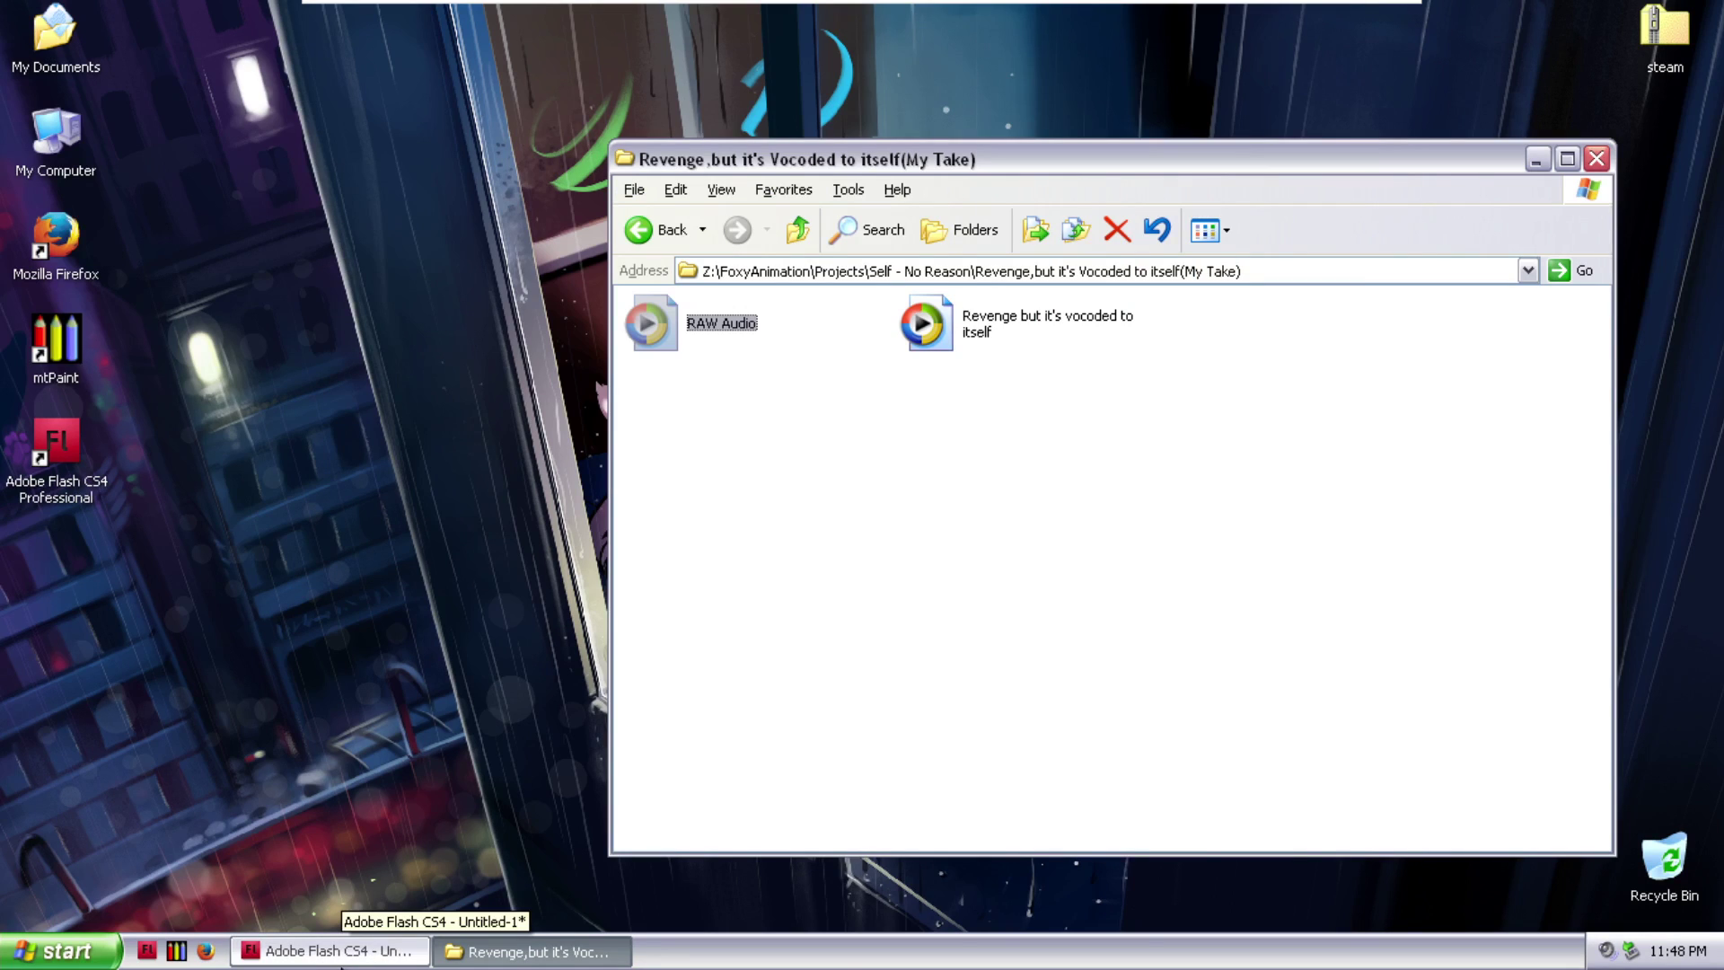
# - Switch to Adobe Flash CS4 and import RAW Audio into the library of Untitled-1
pyautogui.click(334, 954)
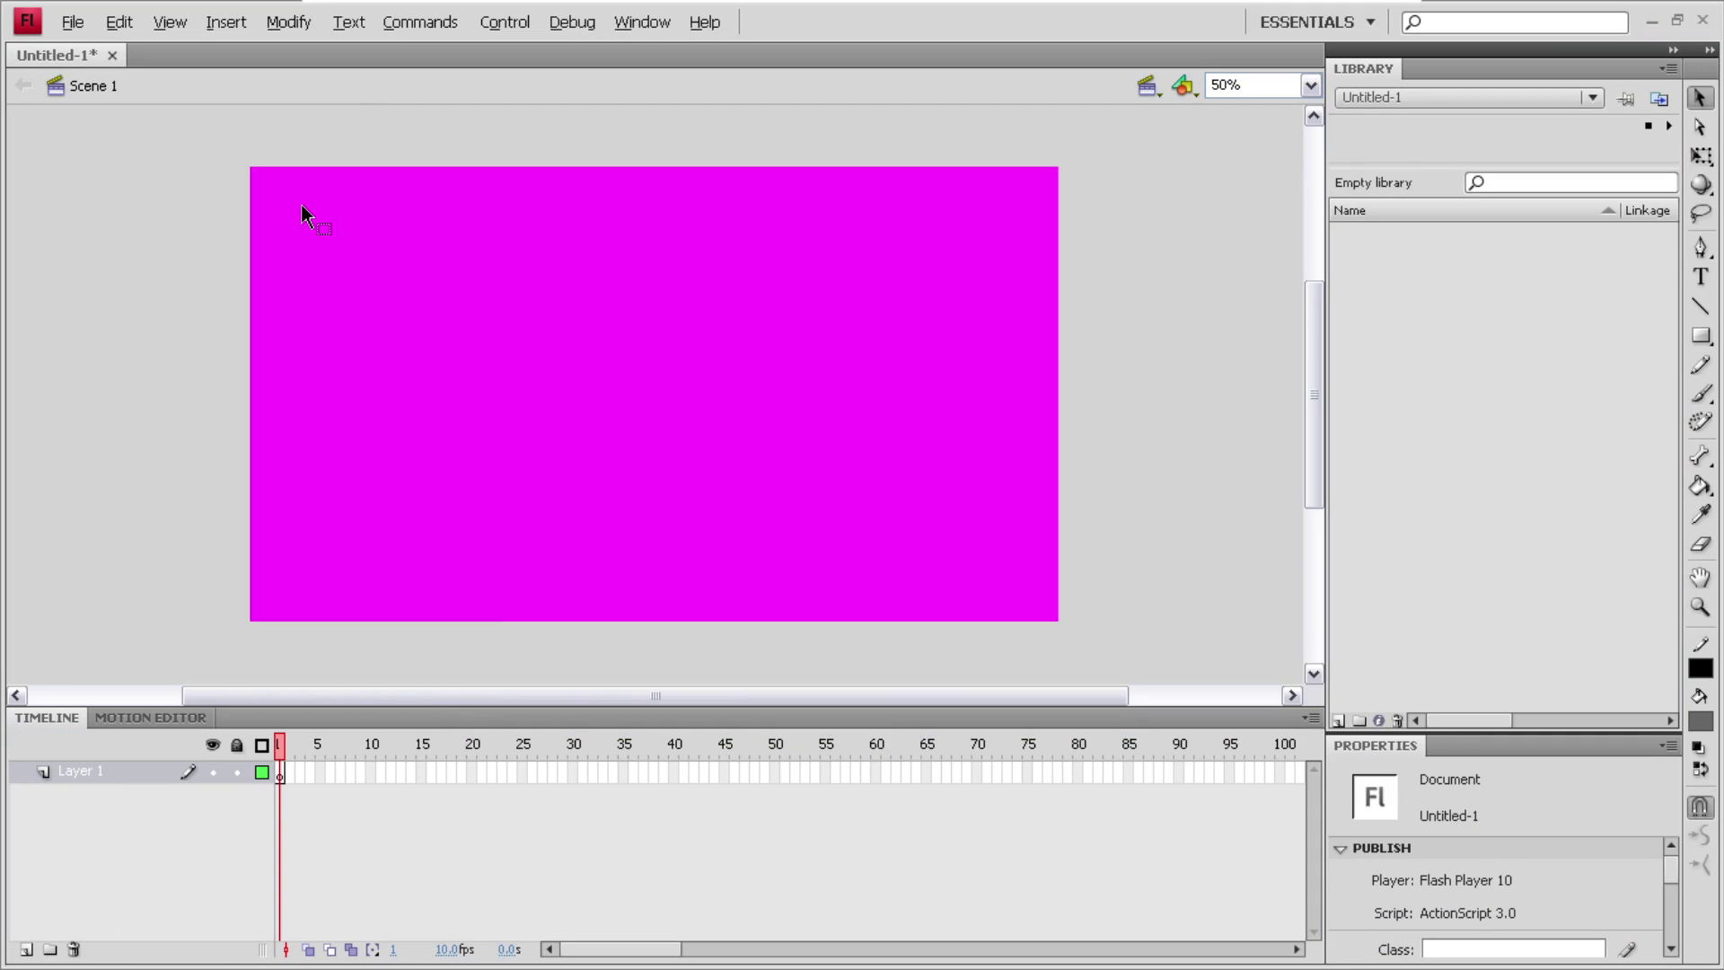
pyautogui.click(72, 21)
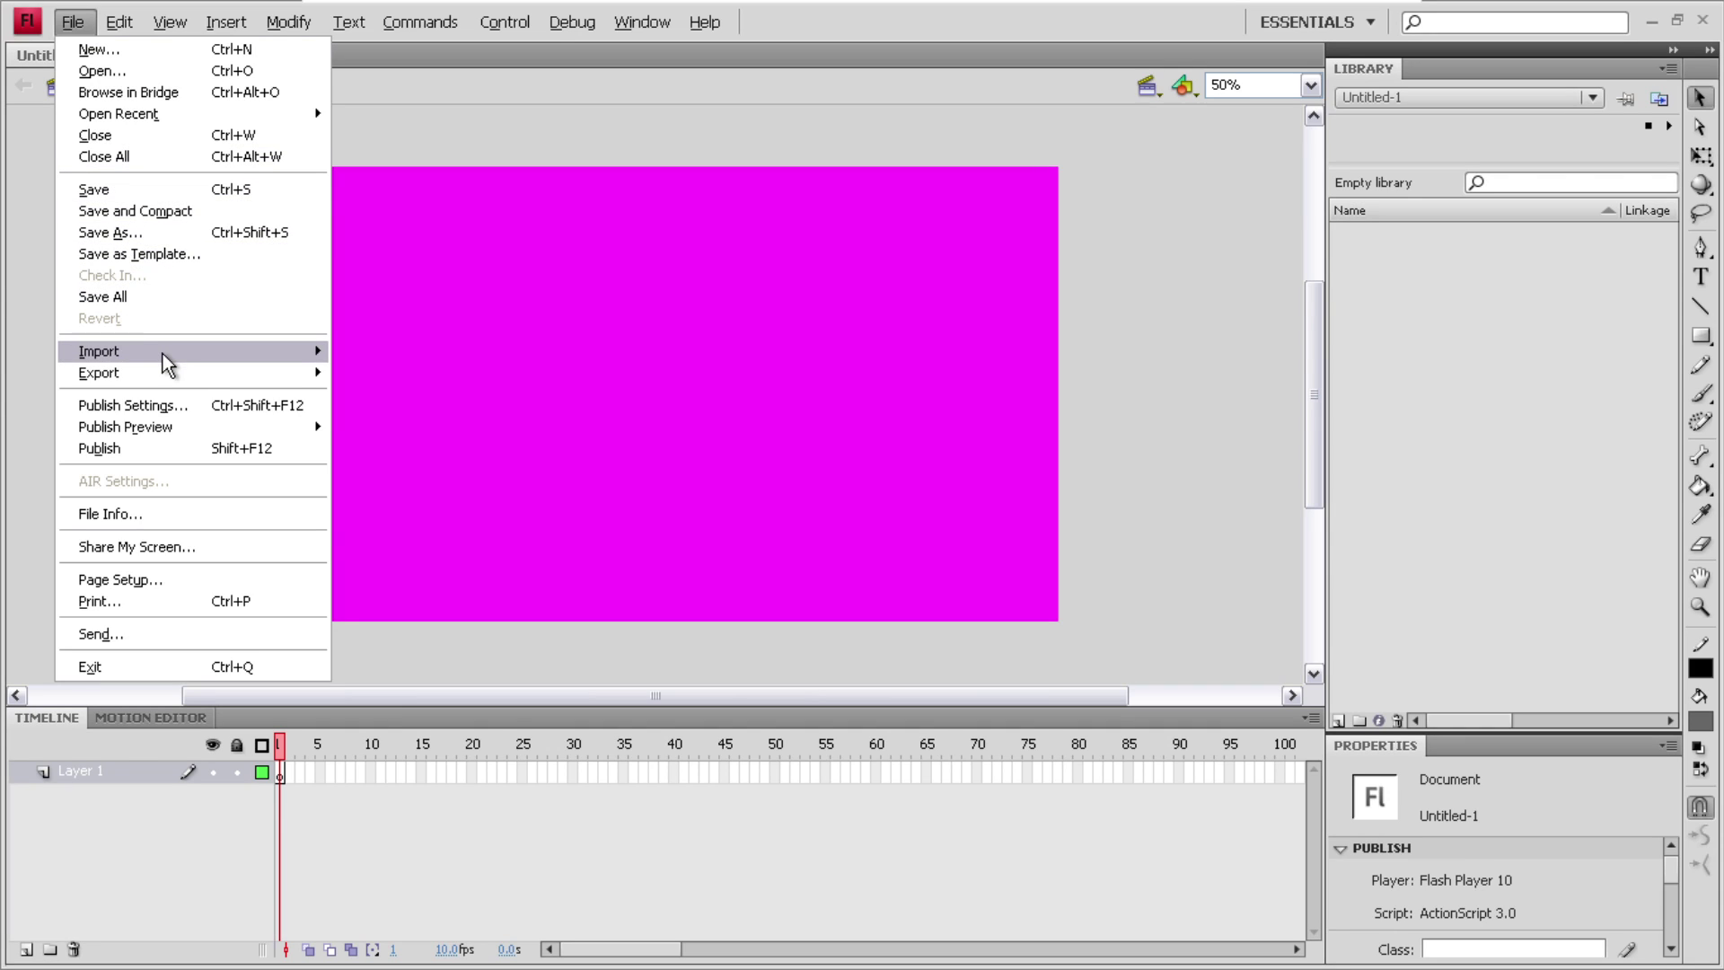
pyautogui.moveTo(316, 354)
pyautogui.click(429, 368)
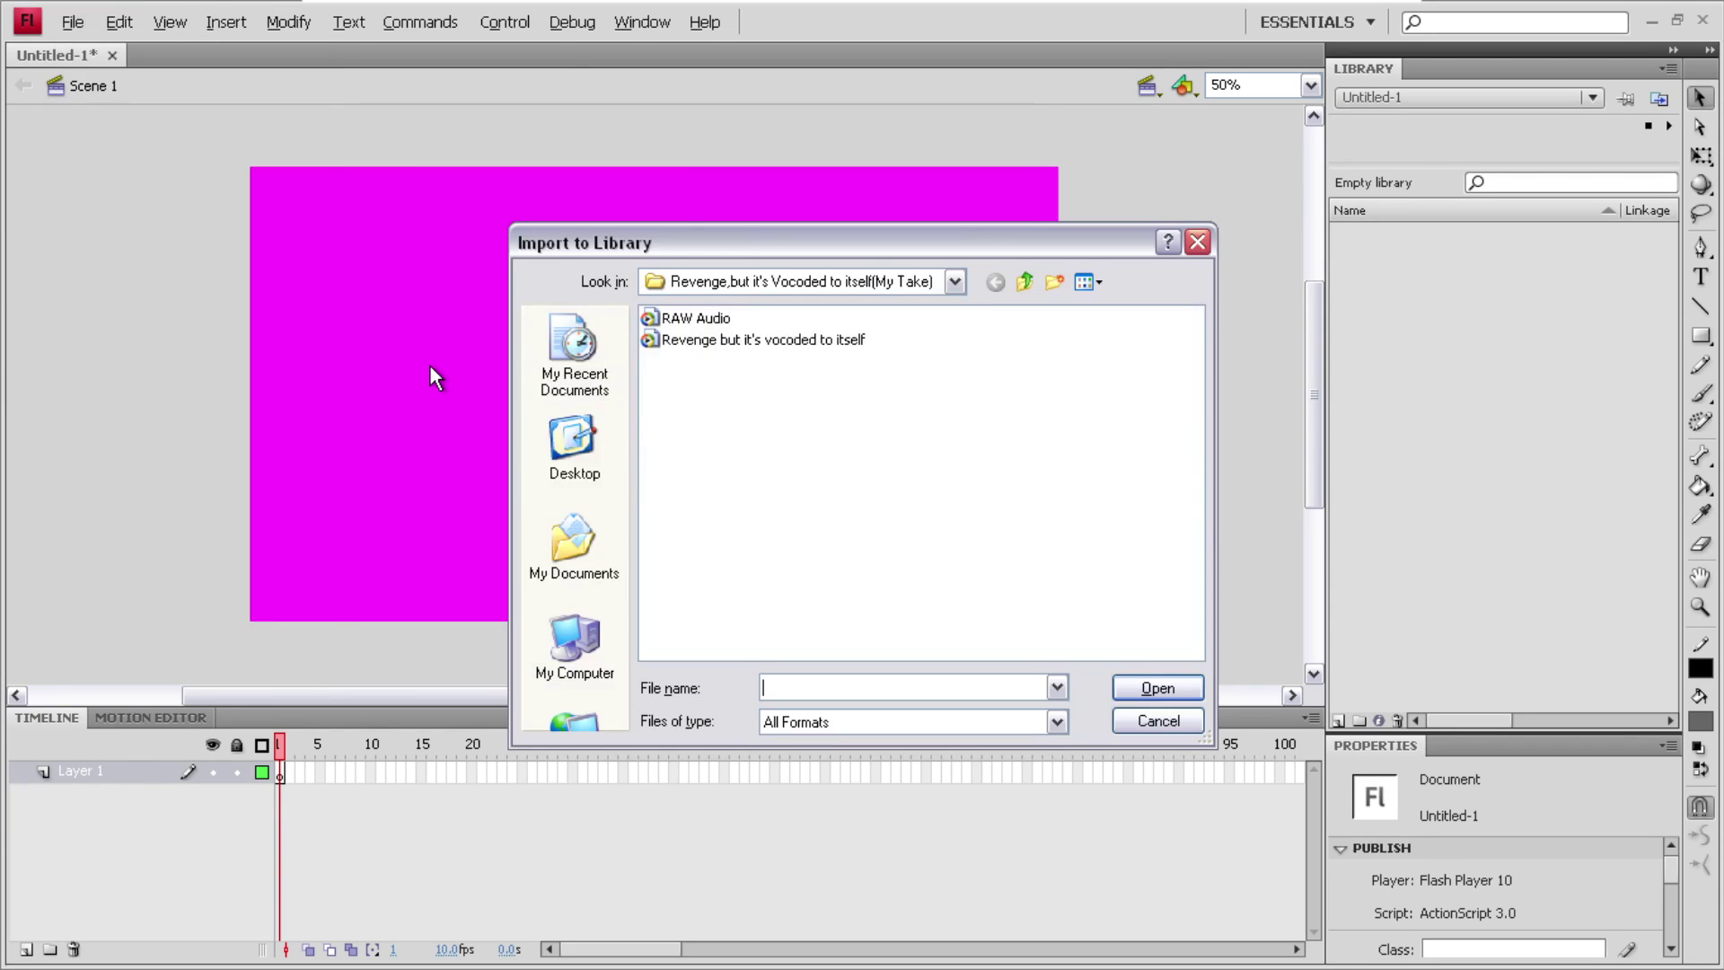
pyautogui.click(705, 318)
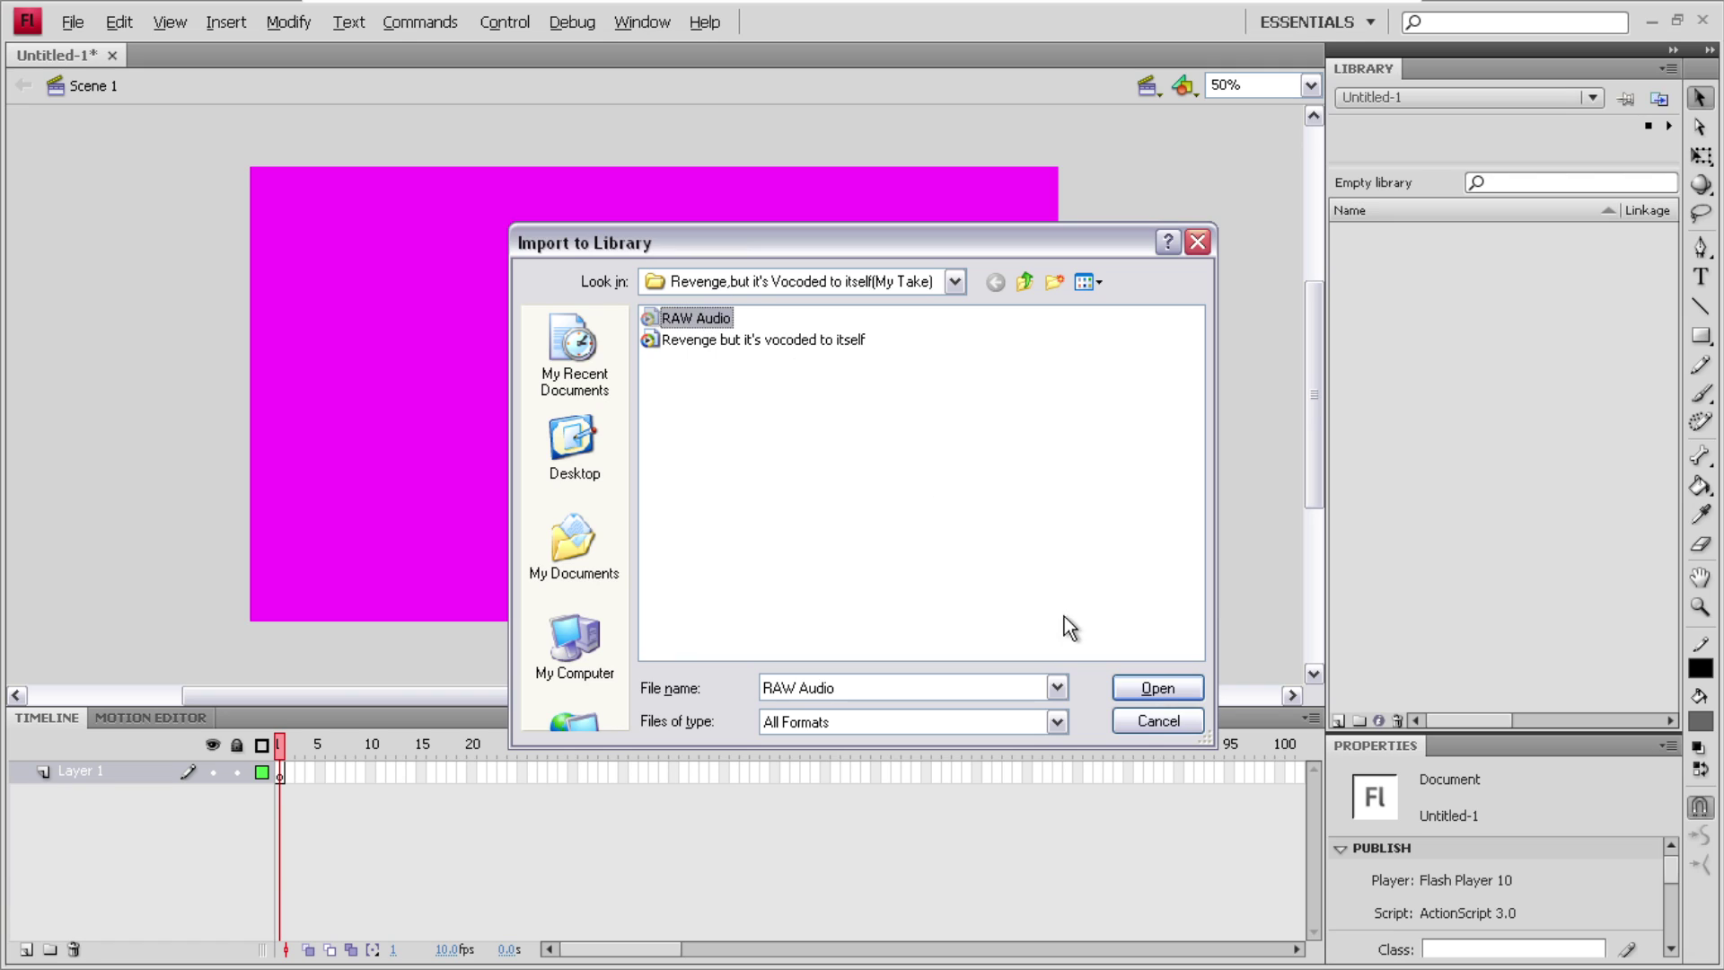
pyautogui.click(1139, 687)
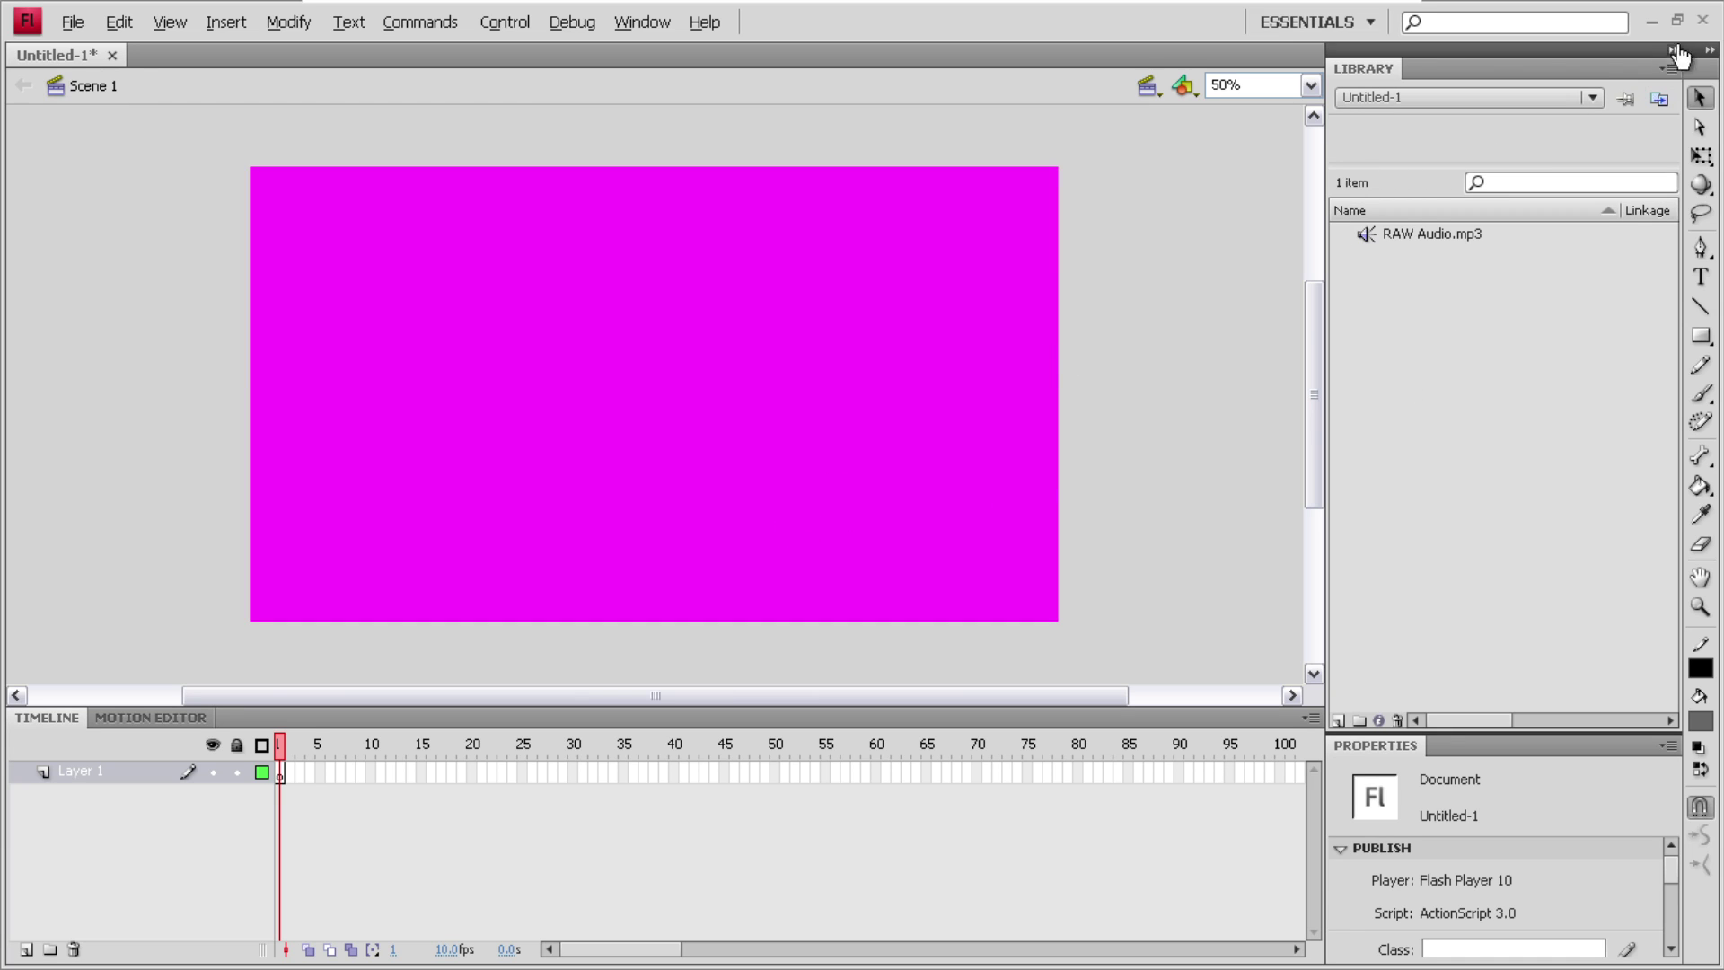
# - Place RAW Audio.mp3 from the library onto the stage in frame 1 of Layer 1
pyautogui.moveTo(1489, 229); pyautogui.dragTo(626, 583)
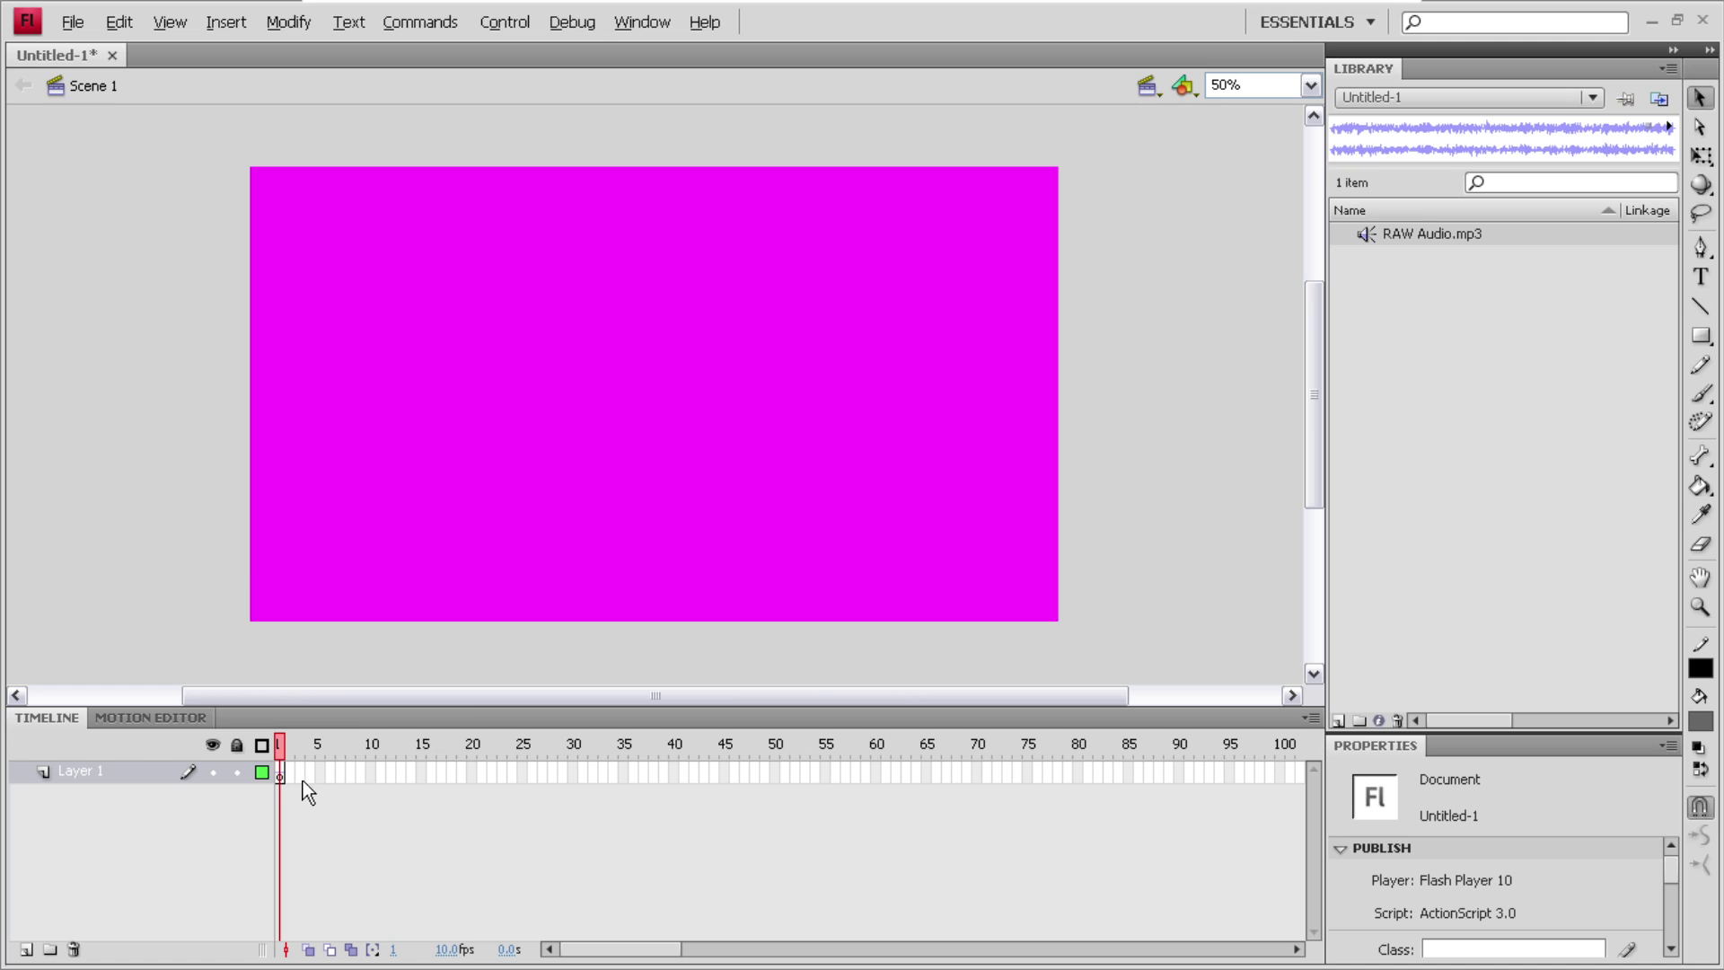
# - Extend the audio on Layer 1 by inserting frames up to frame 601 and on to frame 1201
pyautogui.moveTo(289, 778); pyautogui.dragTo(1291, 777)
pyautogui.rightClick(1291, 779)
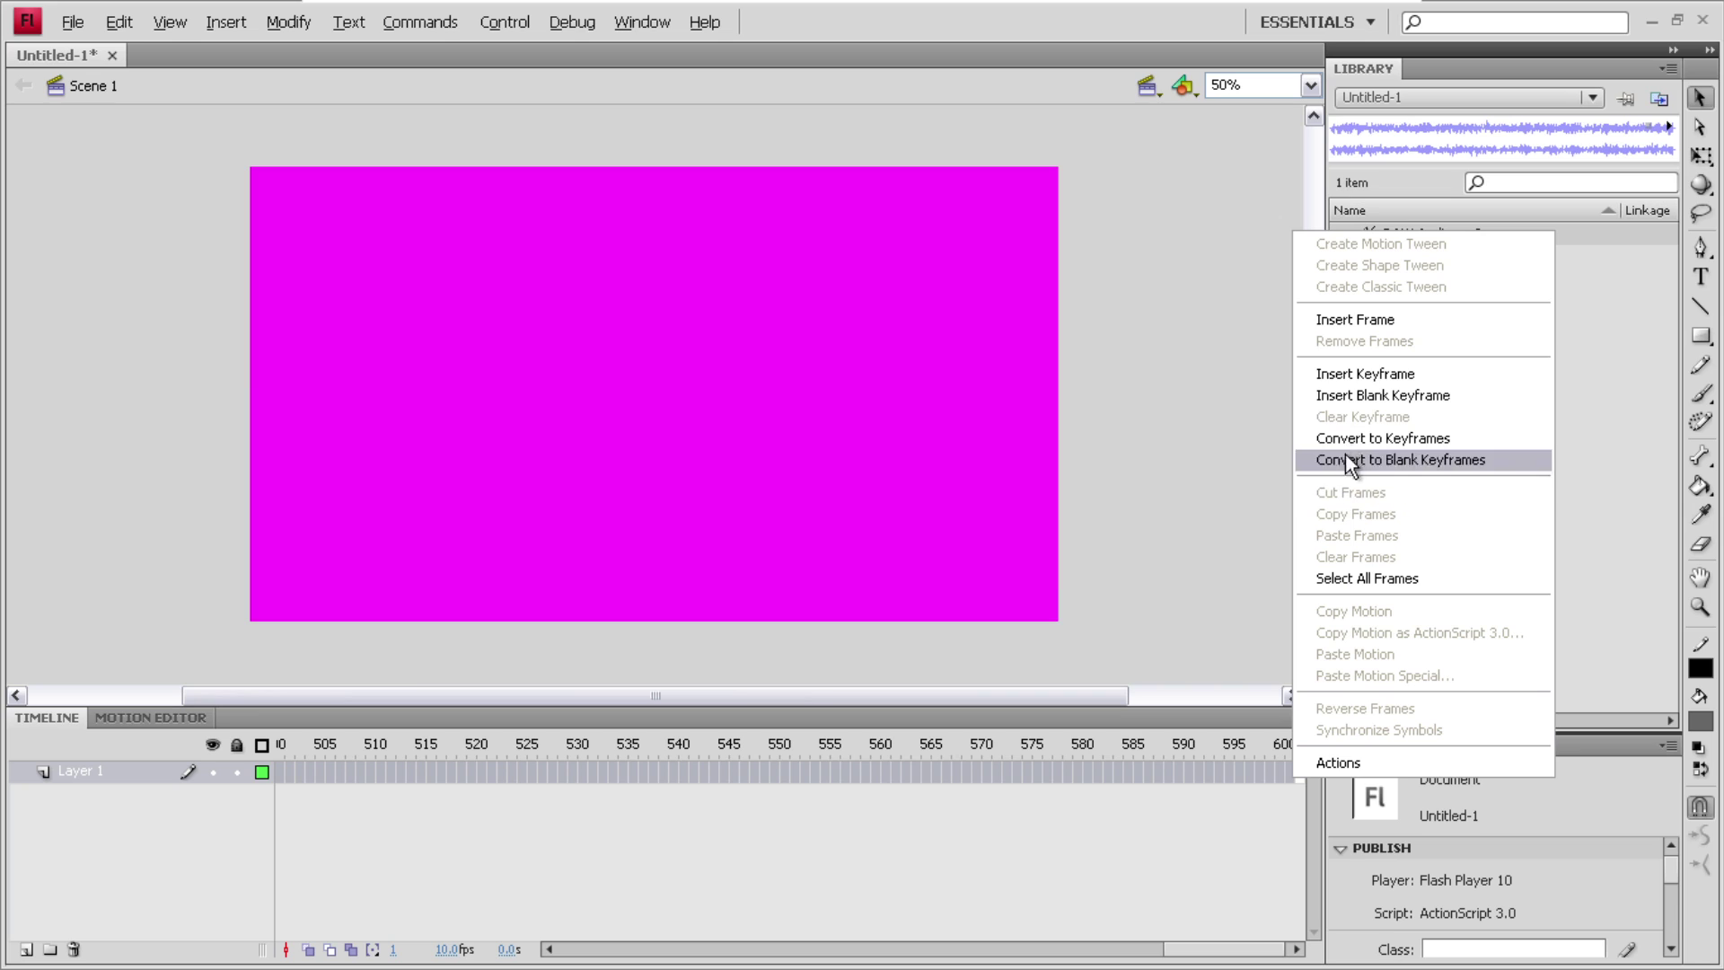
pyautogui.click(1346, 319)
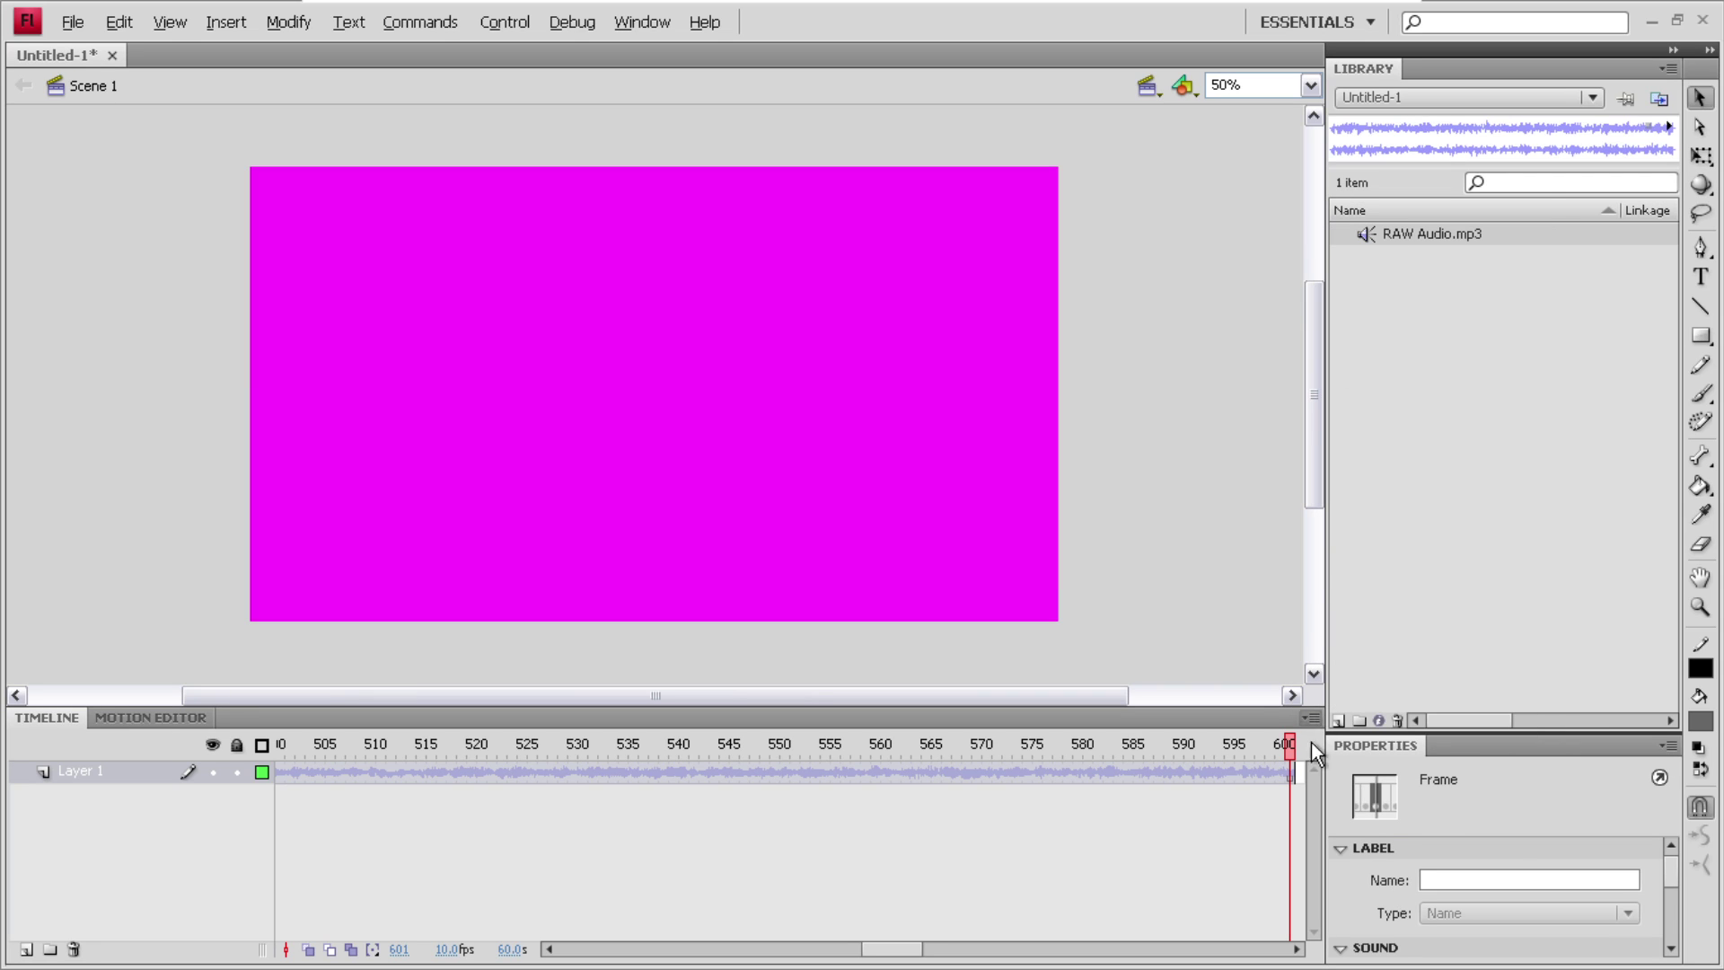
pyautogui.moveTo(1300, 776)
pyautogui.mouseDown()
pyautogui.moveTo(1585, 773)
pyautogui.moveTo(1295, 772)
pyautogui.mouseUp()
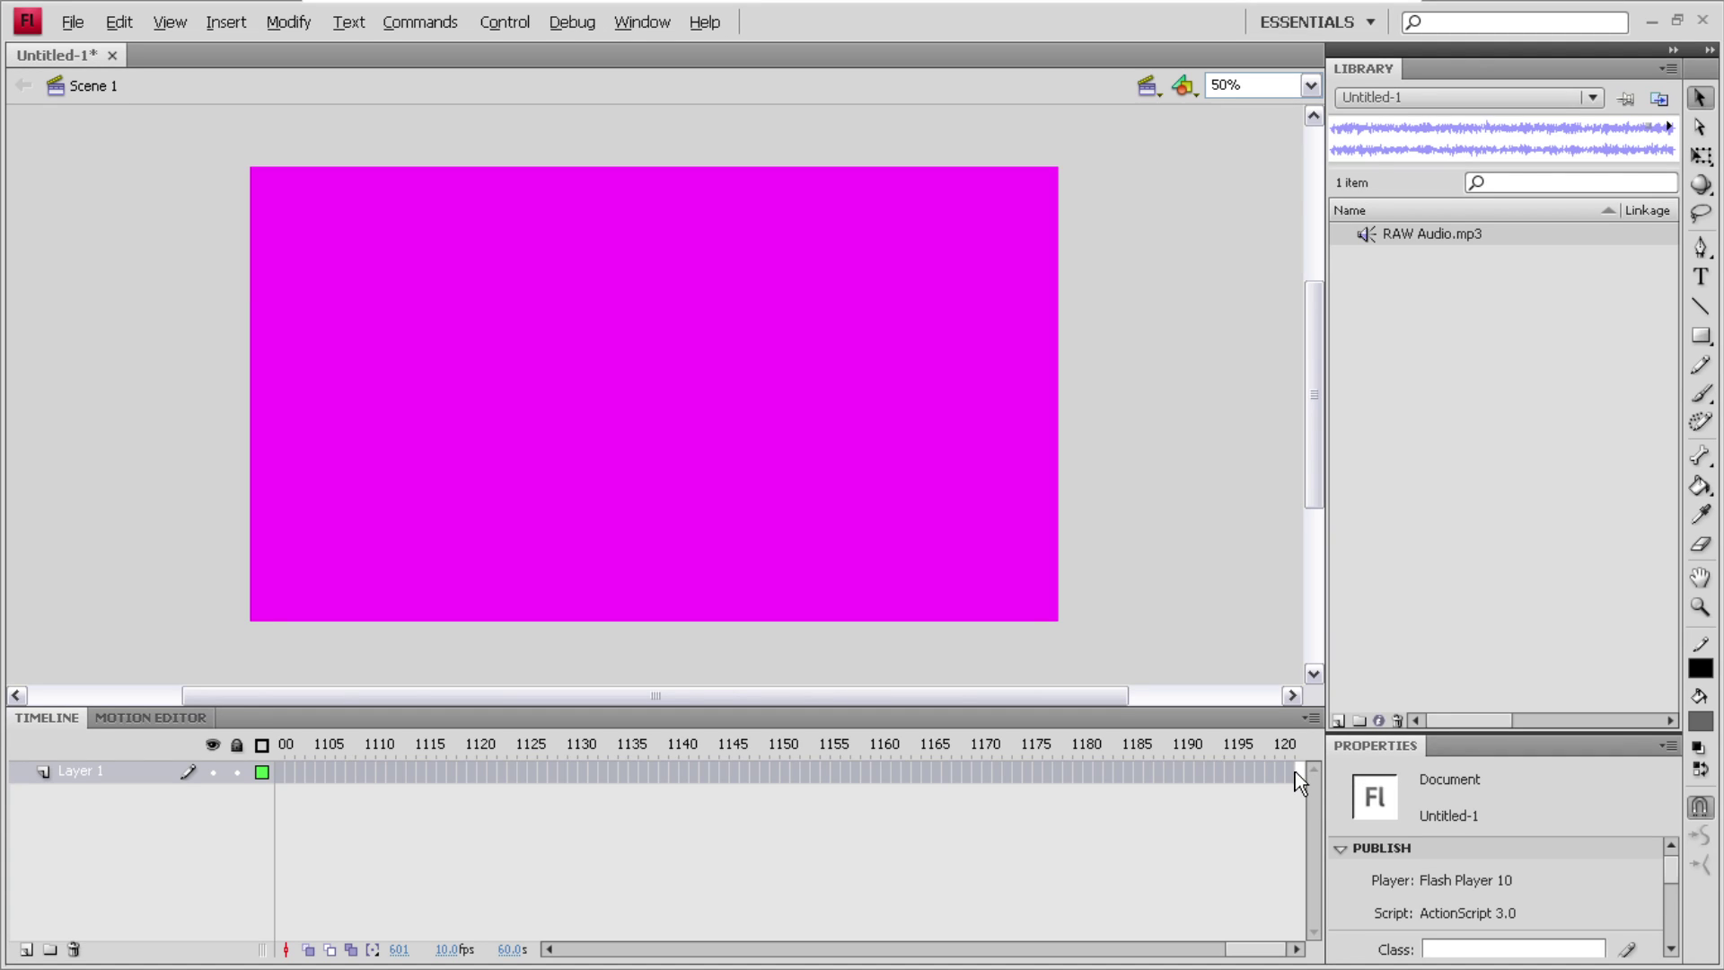
pyautogui.rightClick(1262, 774)
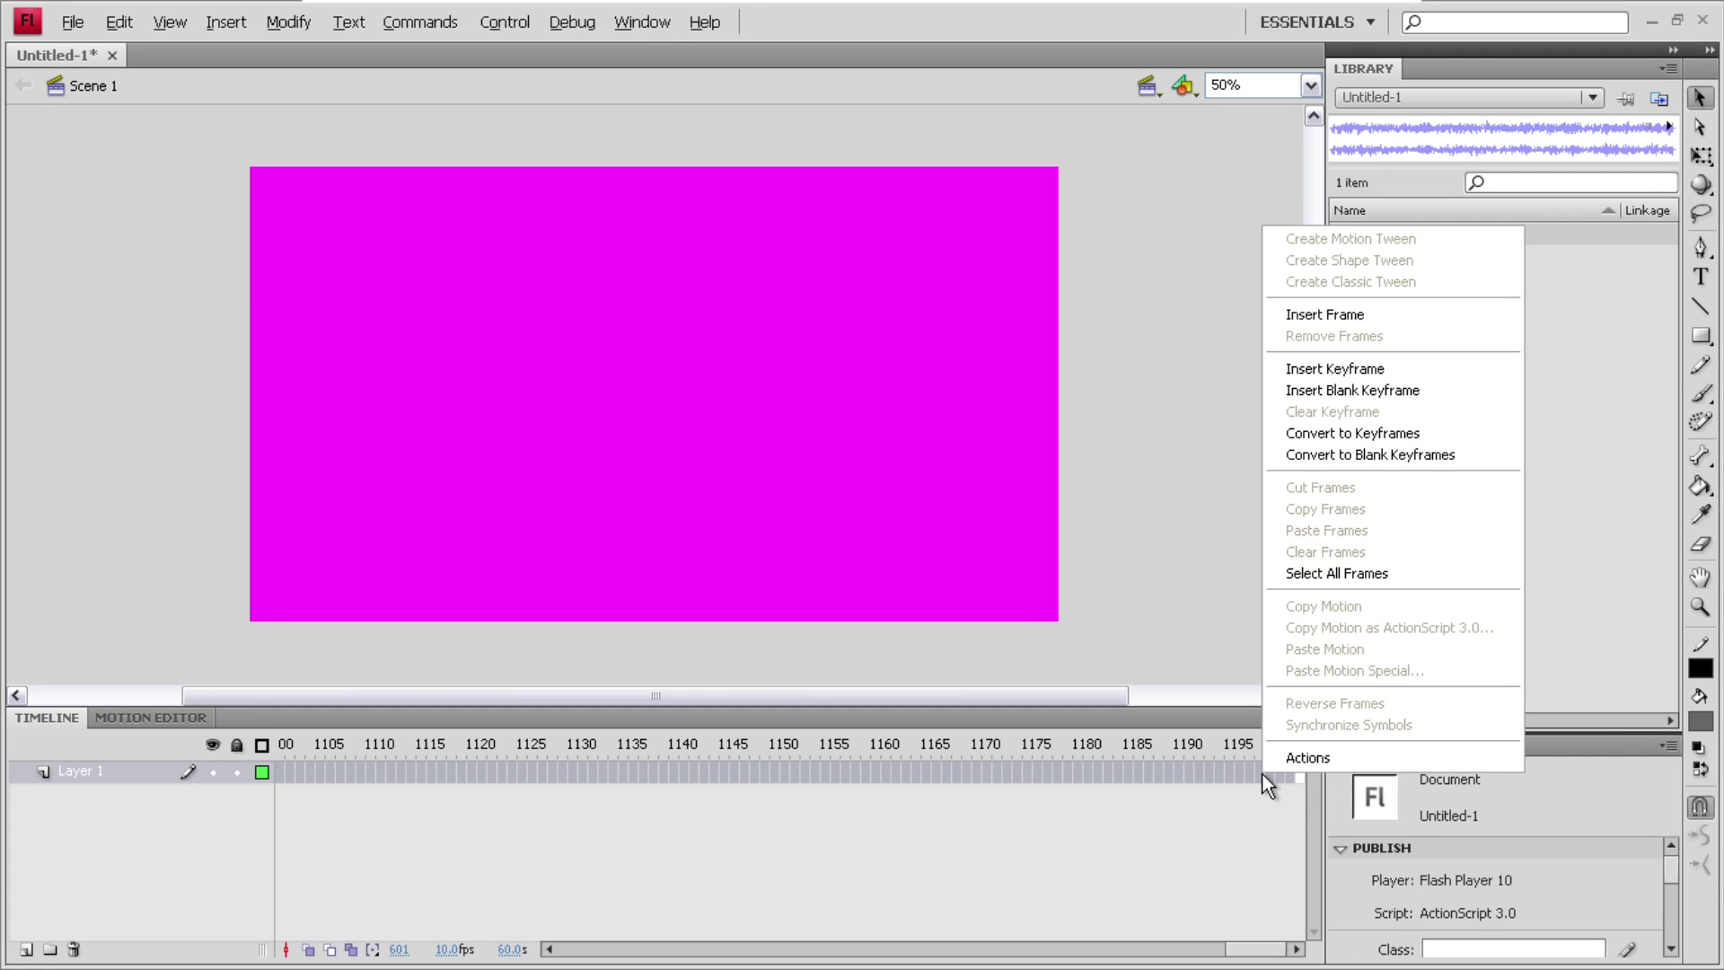
pyautogui.click(1305, 316)
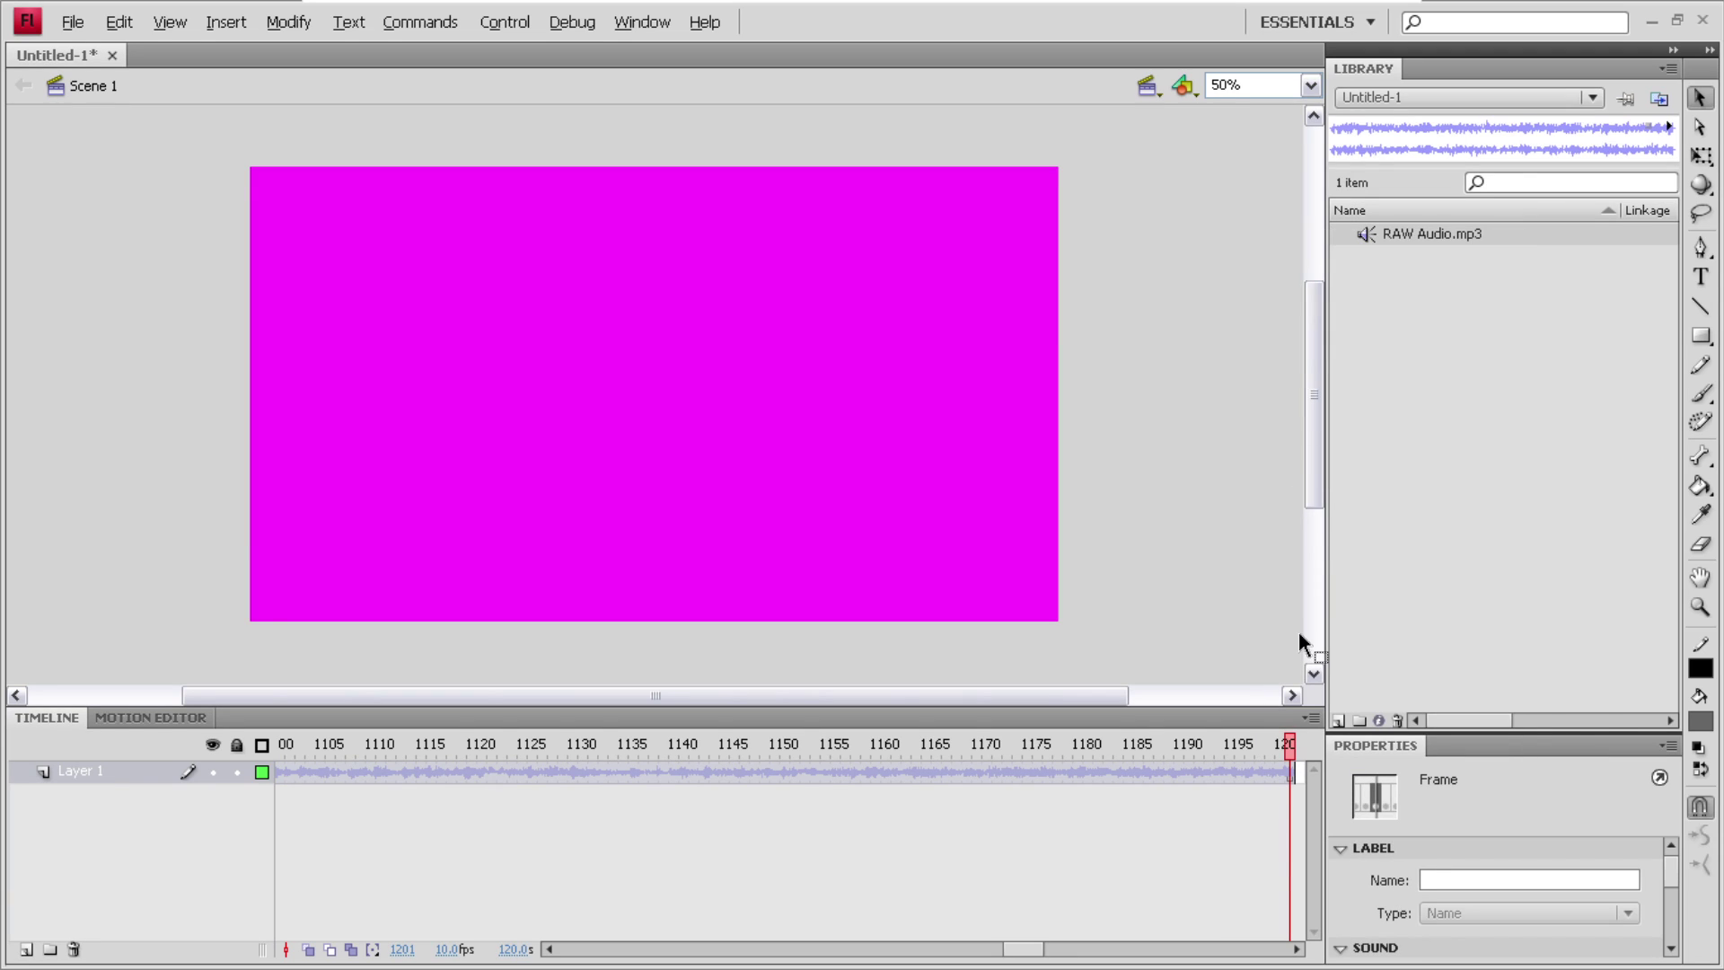
# - Insert frames on Layer 1 after frame 1201 to extend the audio to frame 1802
pyautogui.moveTo(1300, 775); pyautogui.dragTo(1446, 778)
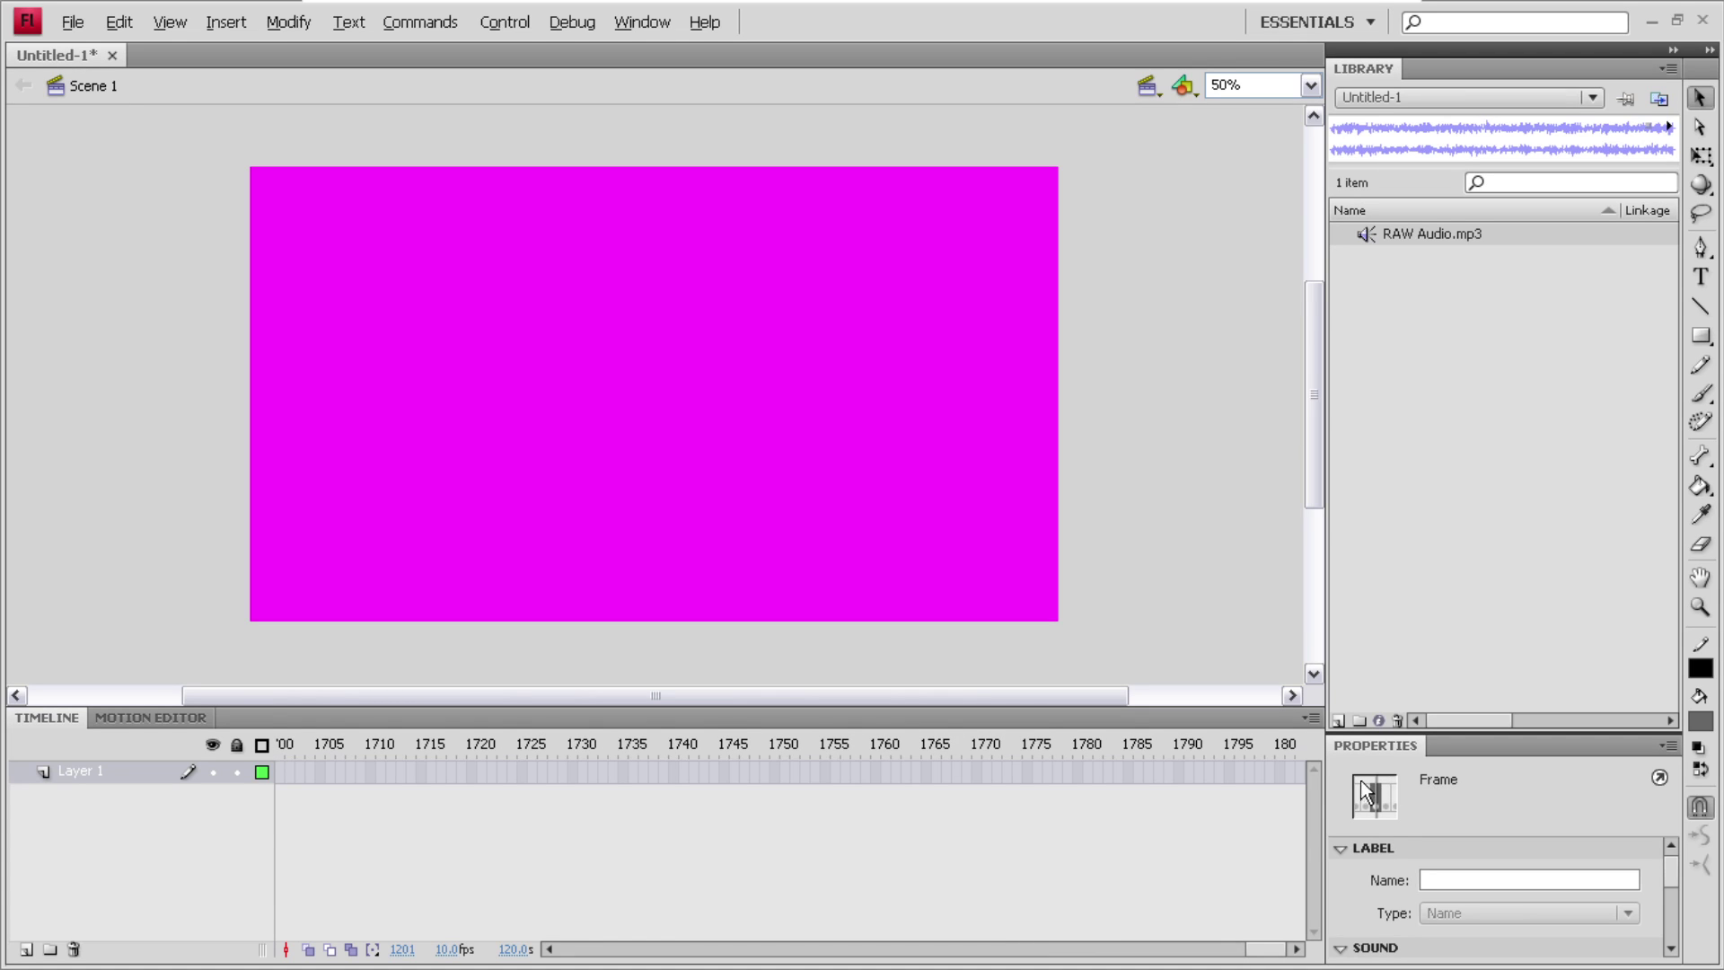
pyautogui.rightClick(1285, 773)
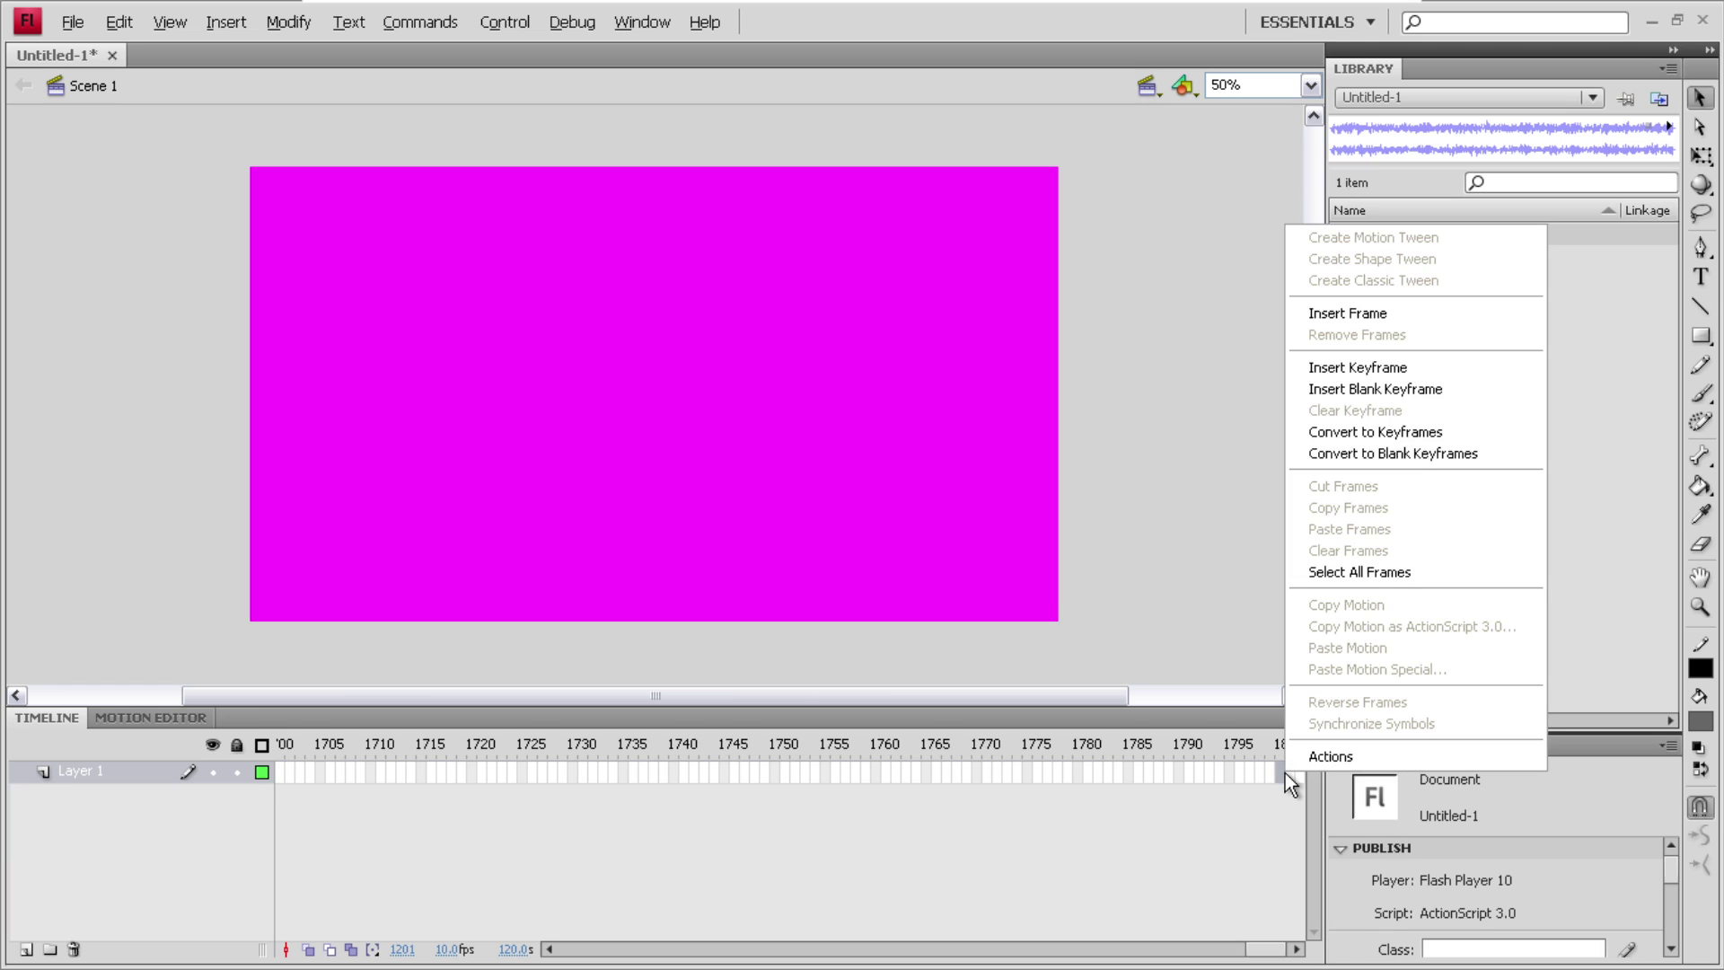
pyautogui.click(1293, 774)
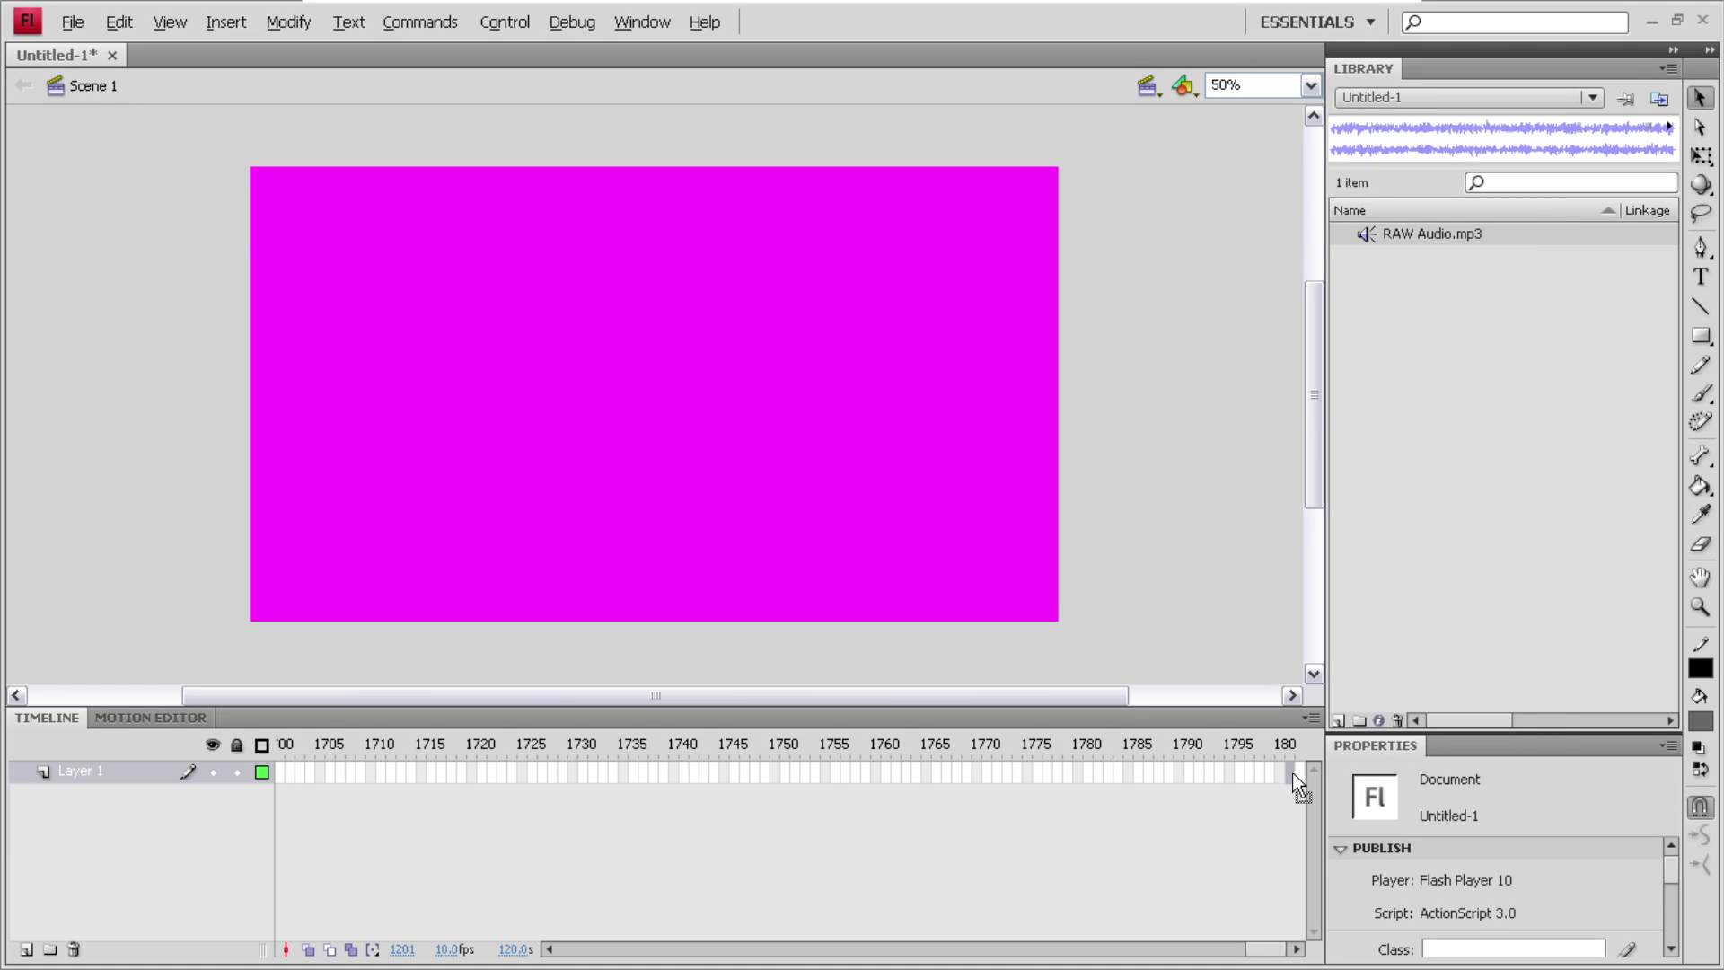
pyautogui.moveTo(1293, 774)
pyautogui.mouseDown()
pyautogui.moveTo(631, 770)
pyautogui.moveTo(51, 811)
pyautogui.moveTo(589, 761)
pyautogui.moveTo(847, 768)
pyautogui.mouseUp()
pyautogui.rightClick(848, 770)
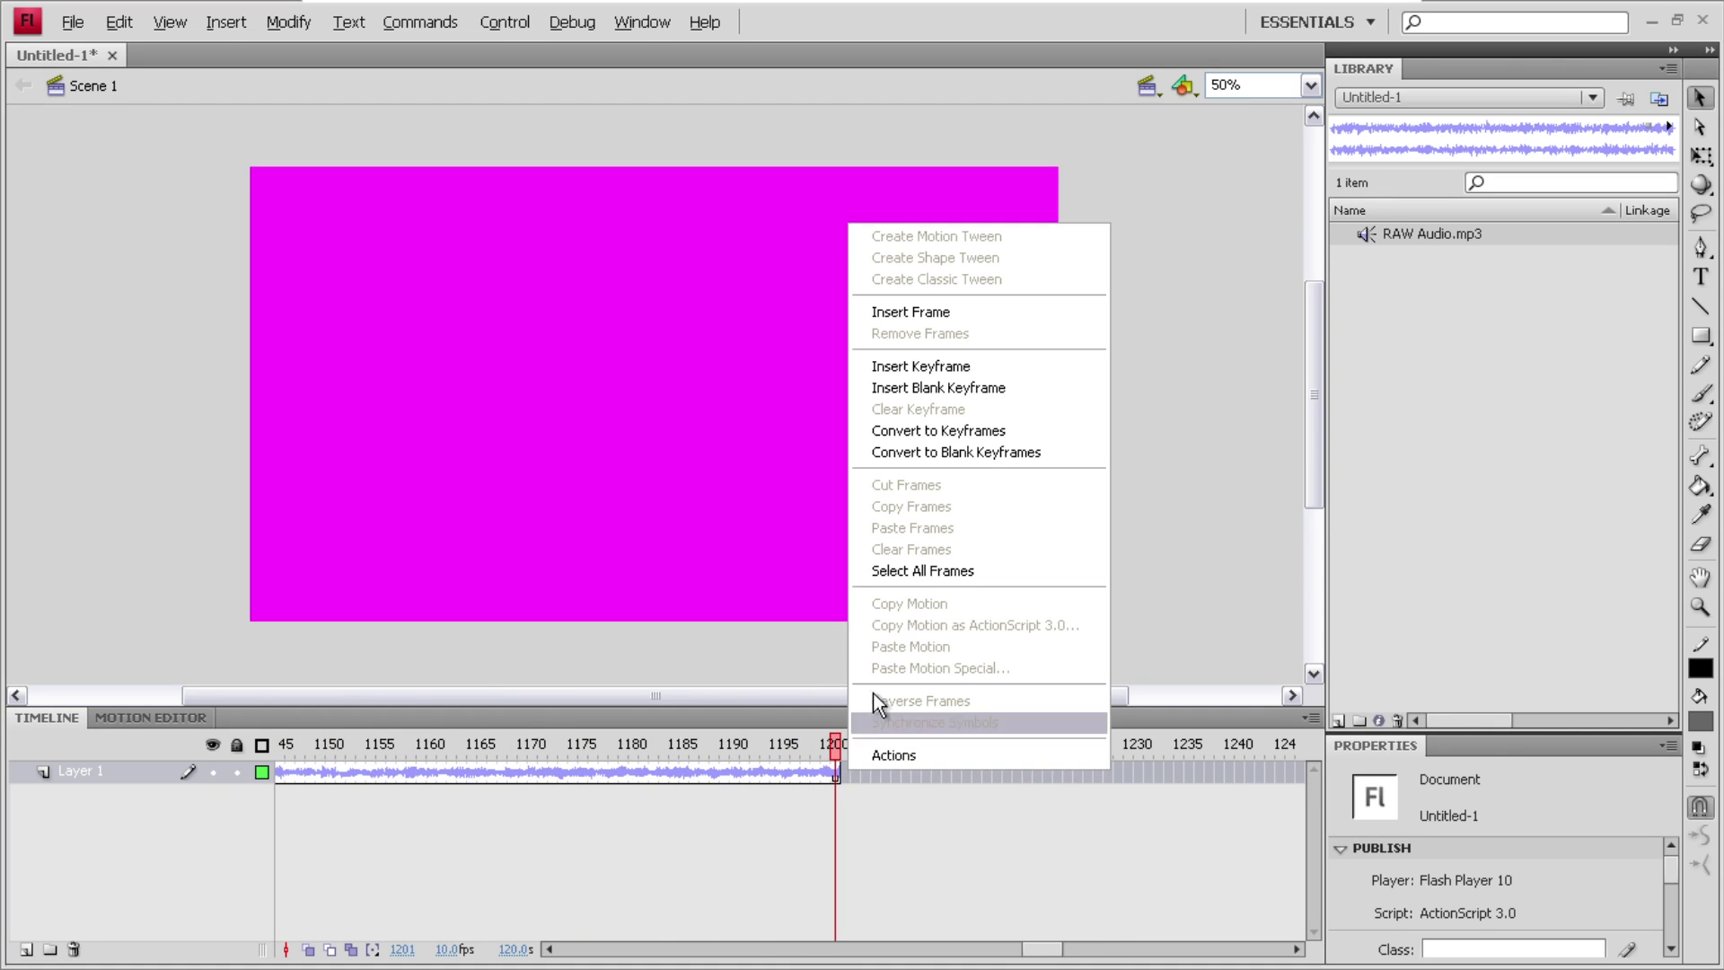
pyautogui.click(923, 314)
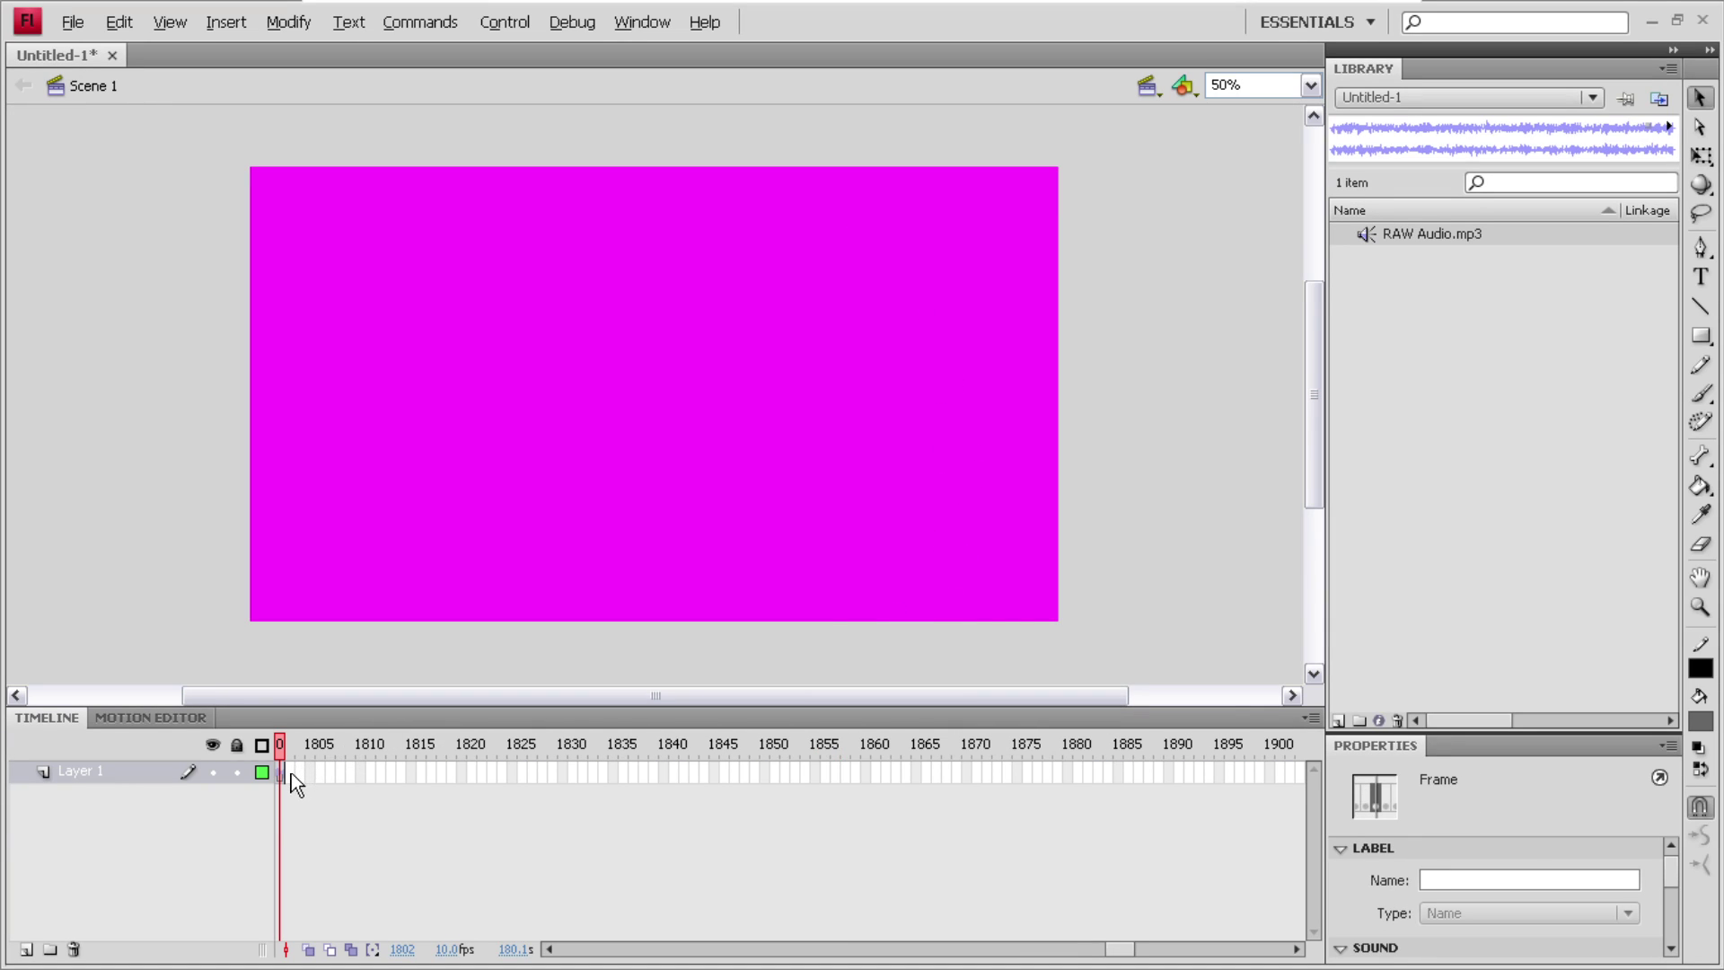
# - Insert more frames on Layer 1 so the timeline runs to frame 2401
pyautogui.moveTo(289, 774); pyautogui.dragTo(1276, 773)
pyautogui.rightClick(1277, 773)
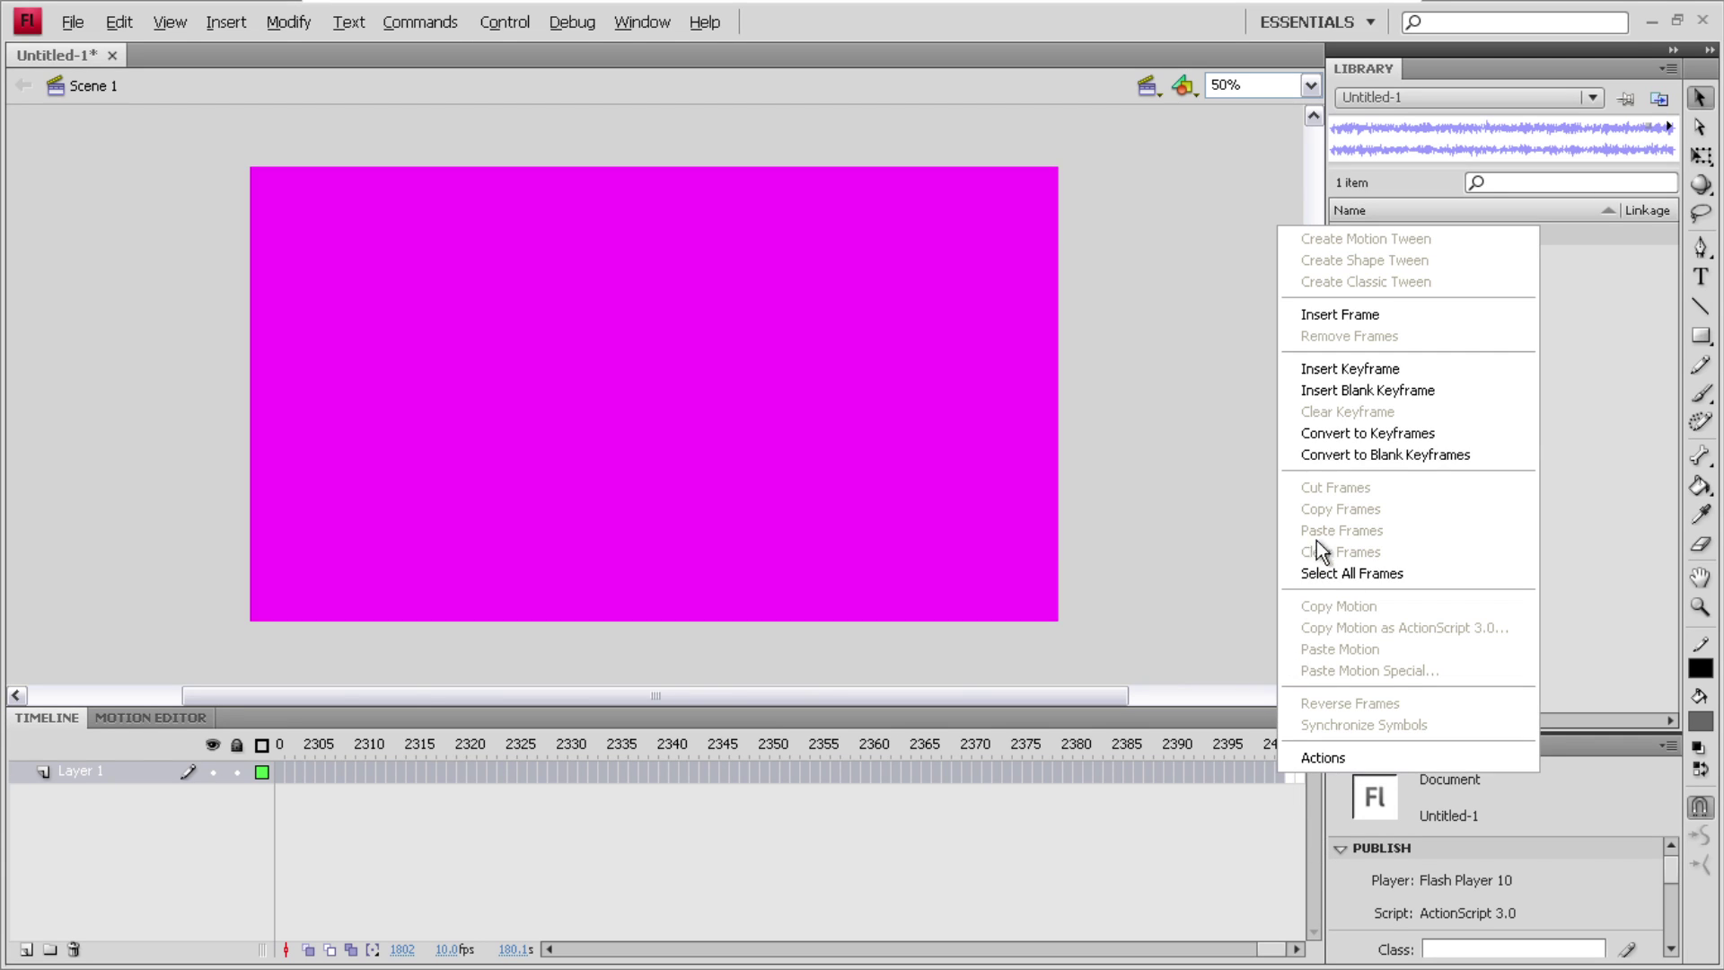
pyautogui.click(1356, 314)
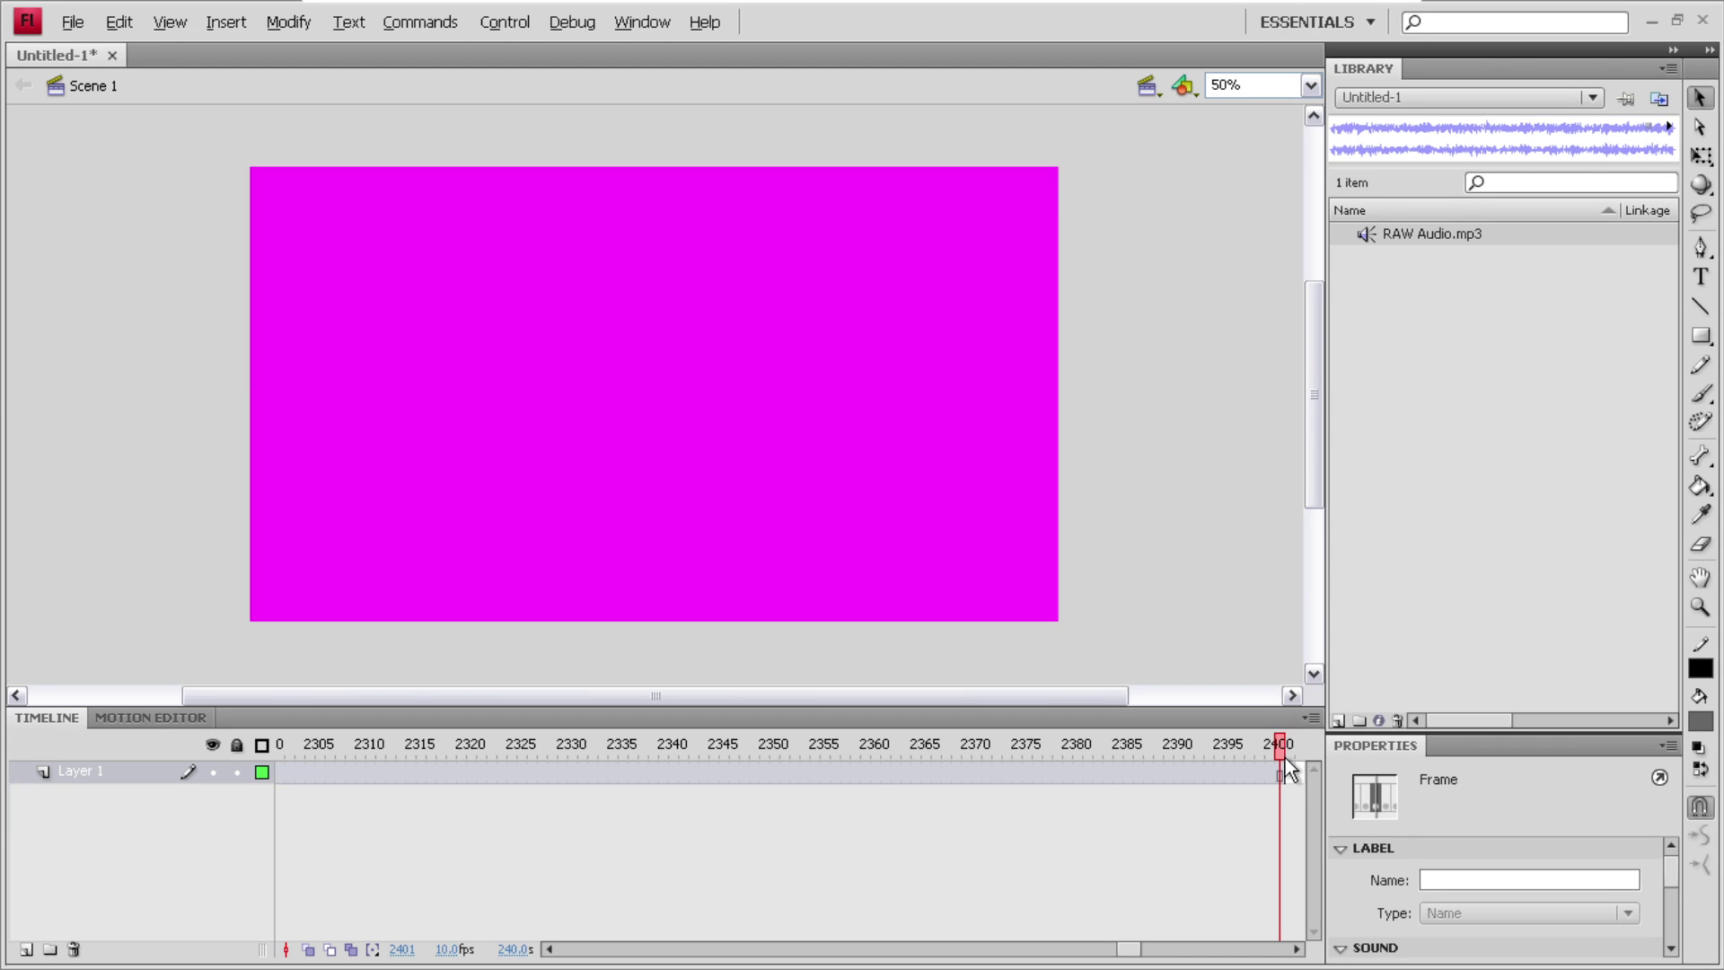
# - Remove the surplus frames on Layer 1 from frame 2195 onward, past the end of the audio waveform
pyautogui.moveTo(1282, 750); pyautogui.dragTo(1258, 749)
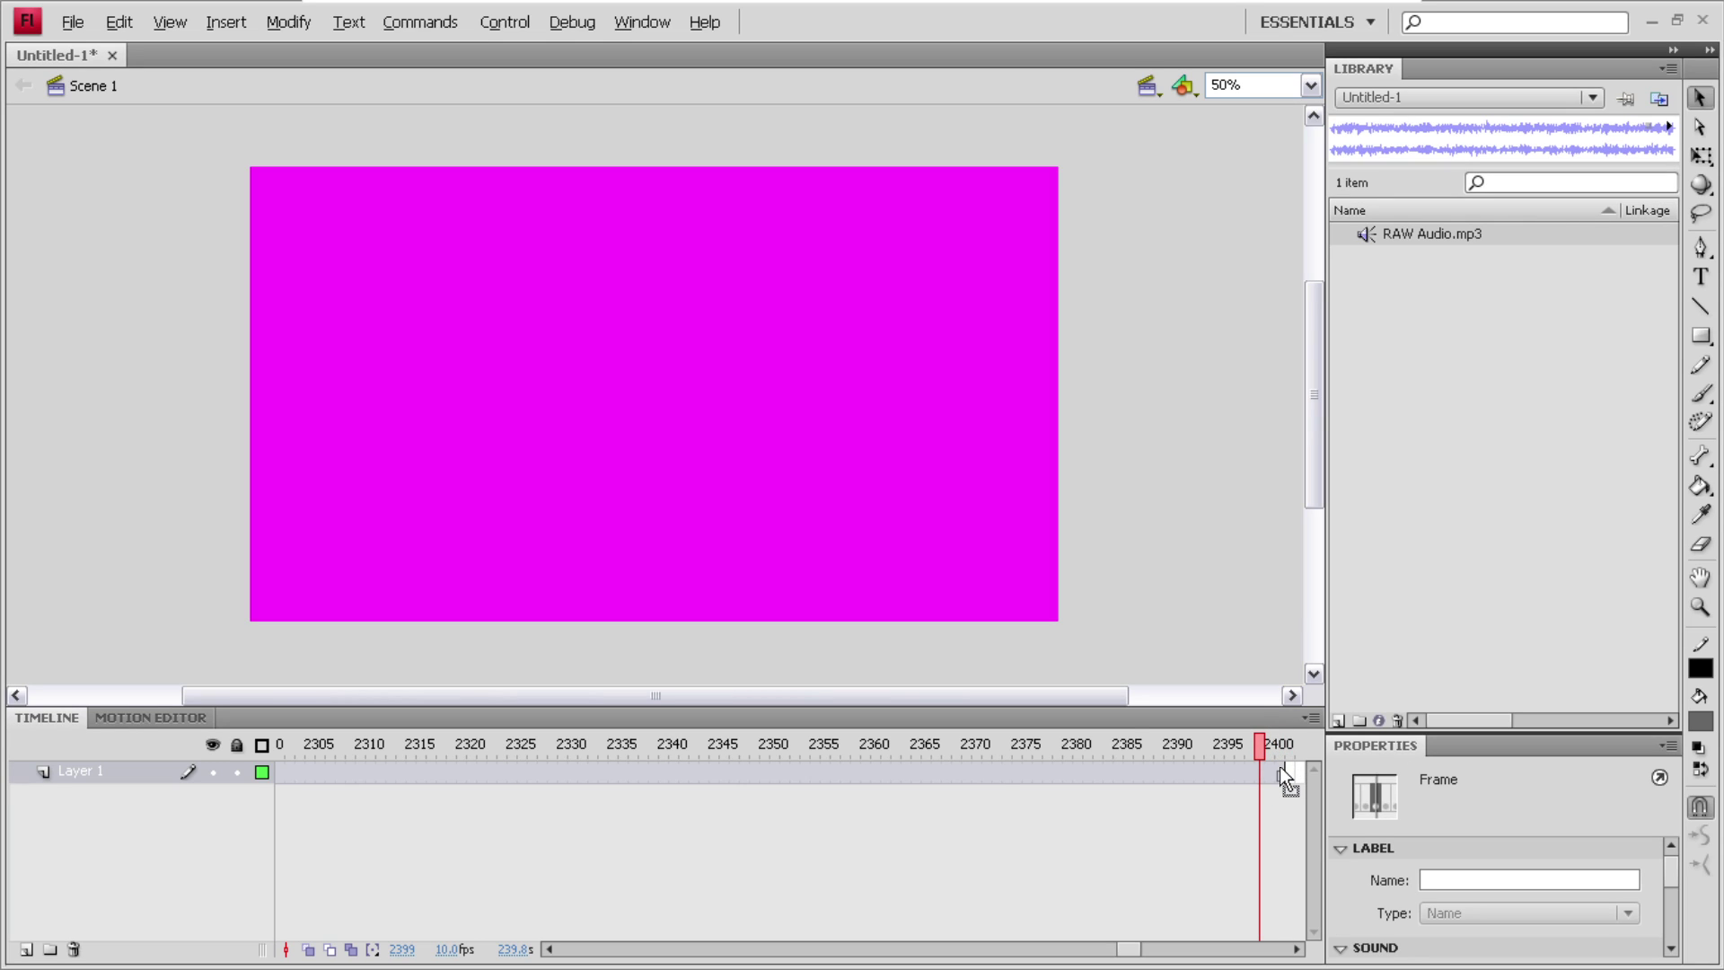
pyautogui.click(1220, 773)
pyautogui.click(1281, 772)
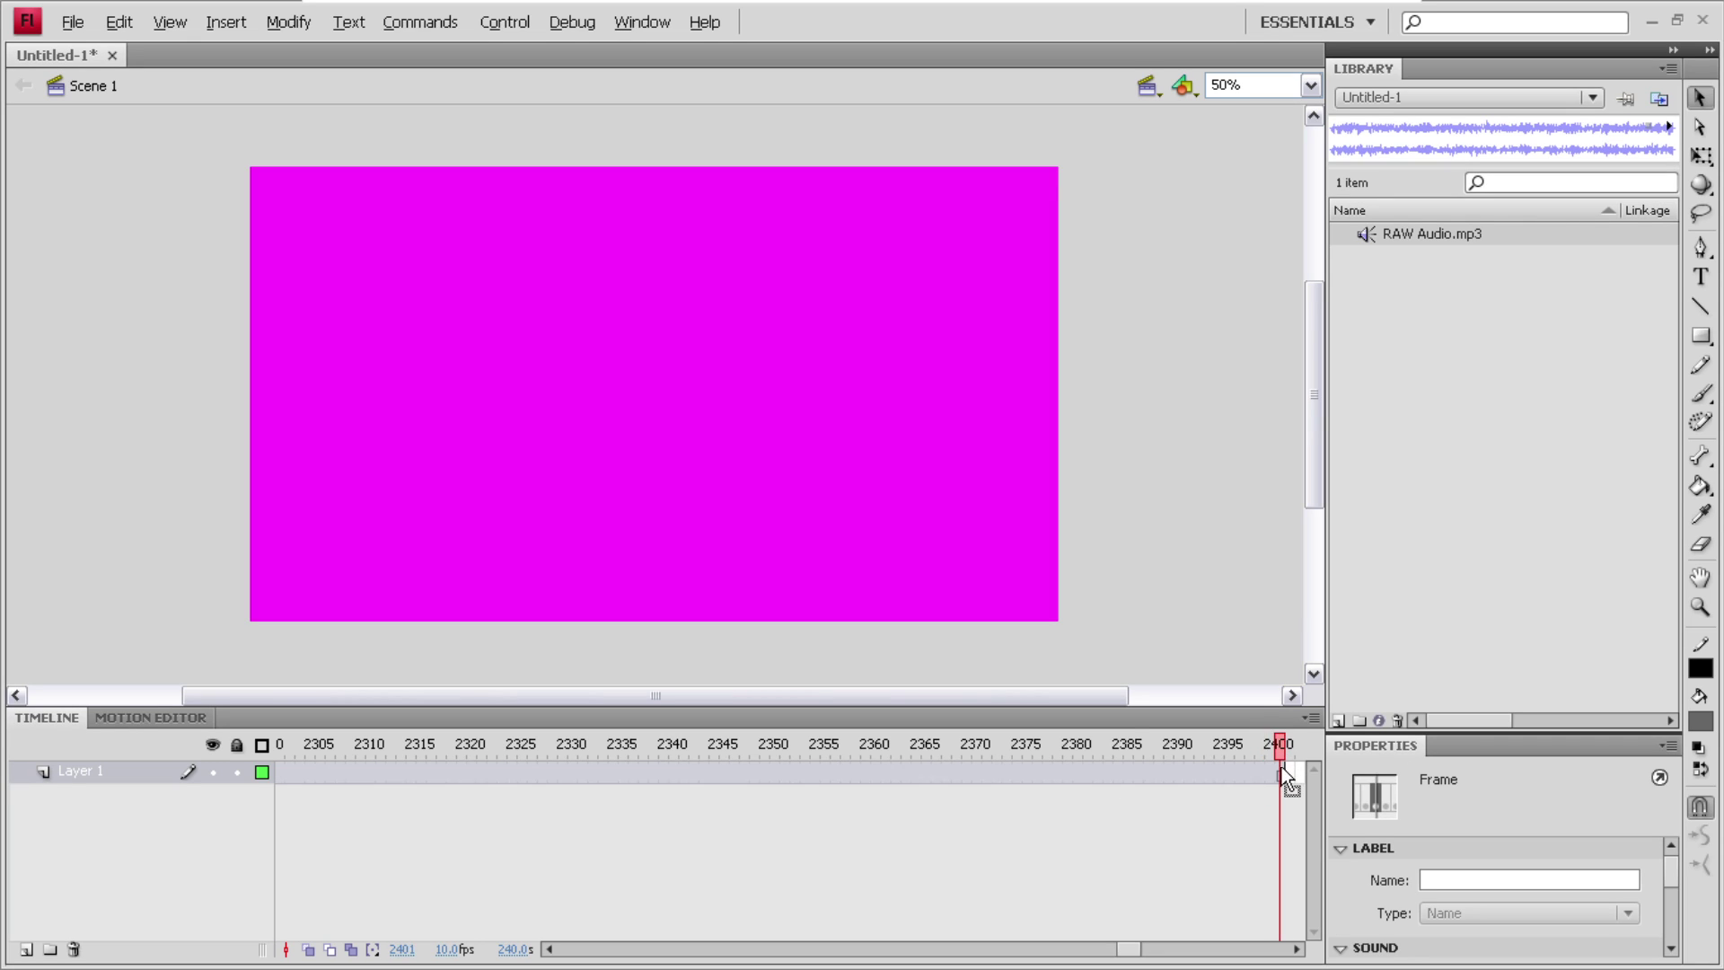
pyautogui.click(1291, 772)
pyautogui.moveTo(1291, 772); pyautogui.dragTo(975, 769)
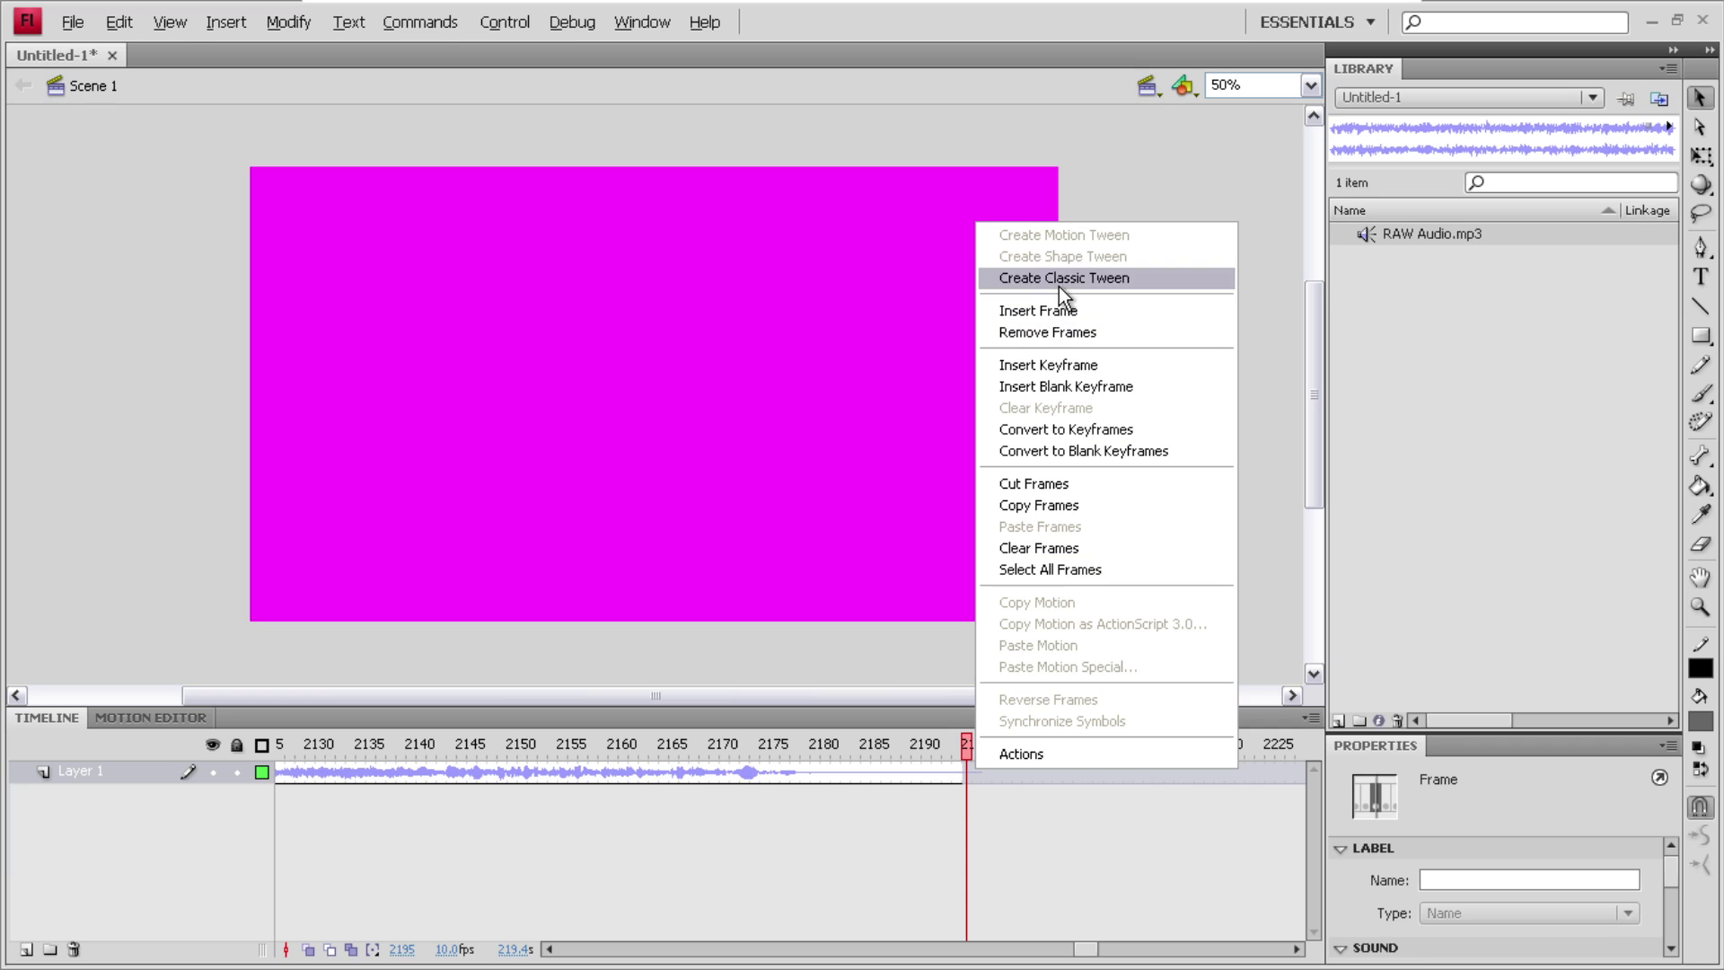
pyautogui.click(1046, 332)
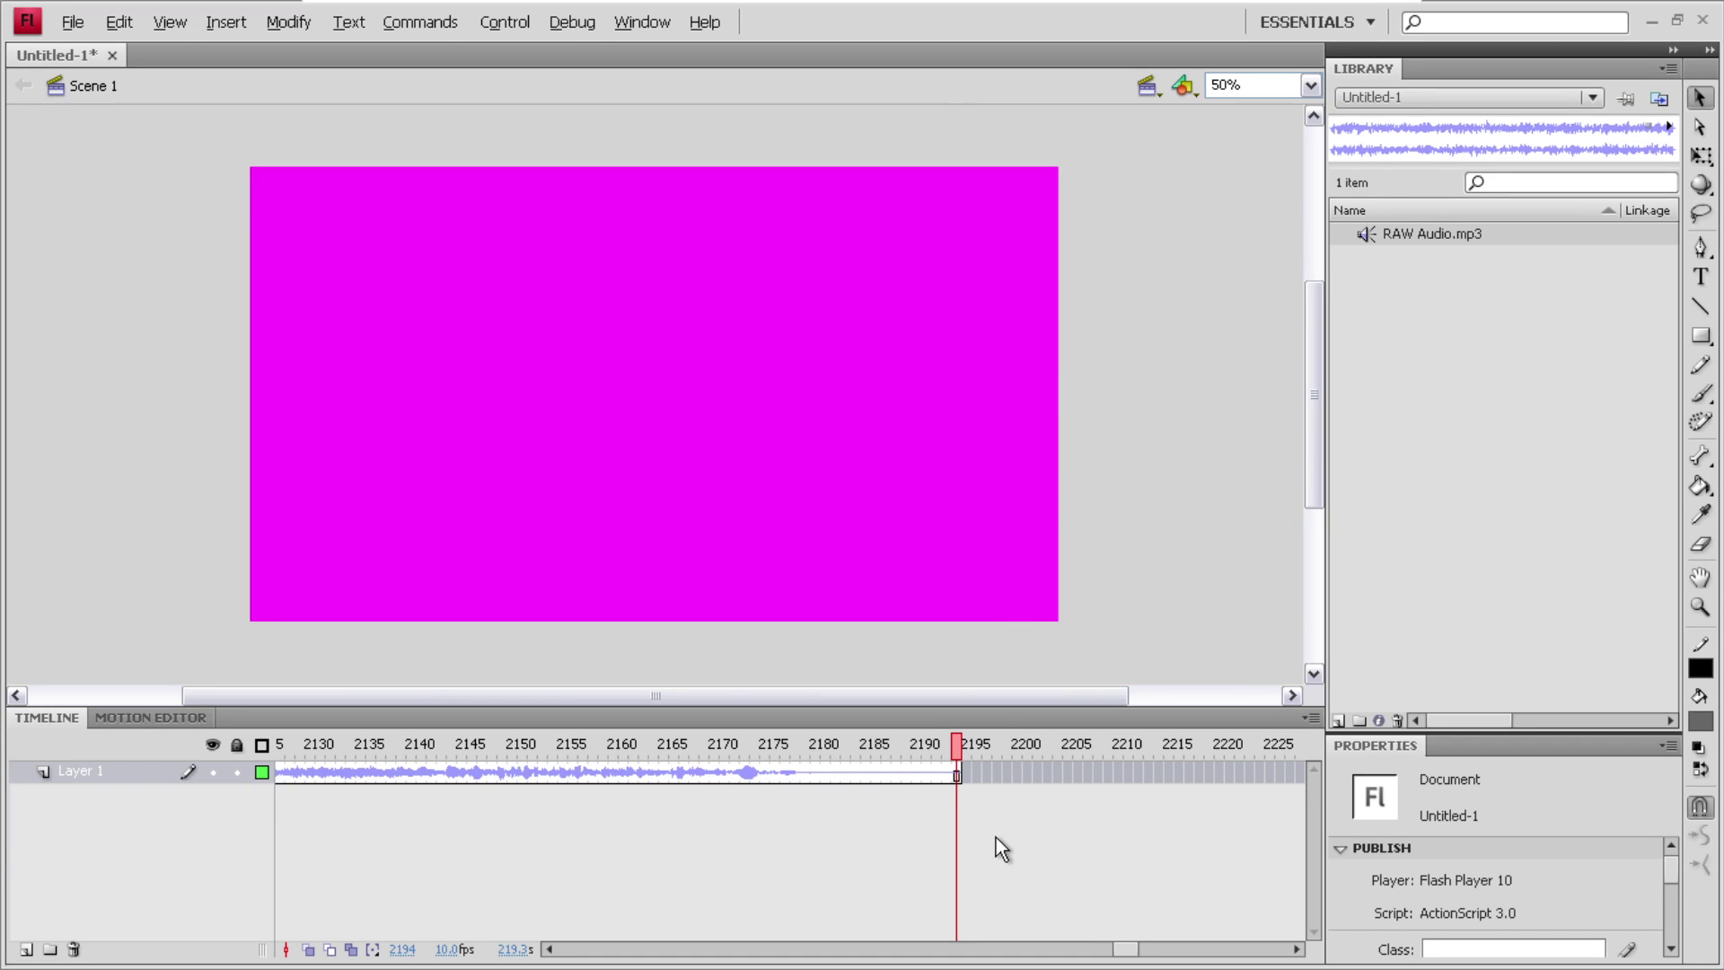
# - Lock Layer 1, return to frame 1 and add a new layer above it
pyautogui.moveTo(957, 751); pyautogui.dragTo(223, 784)
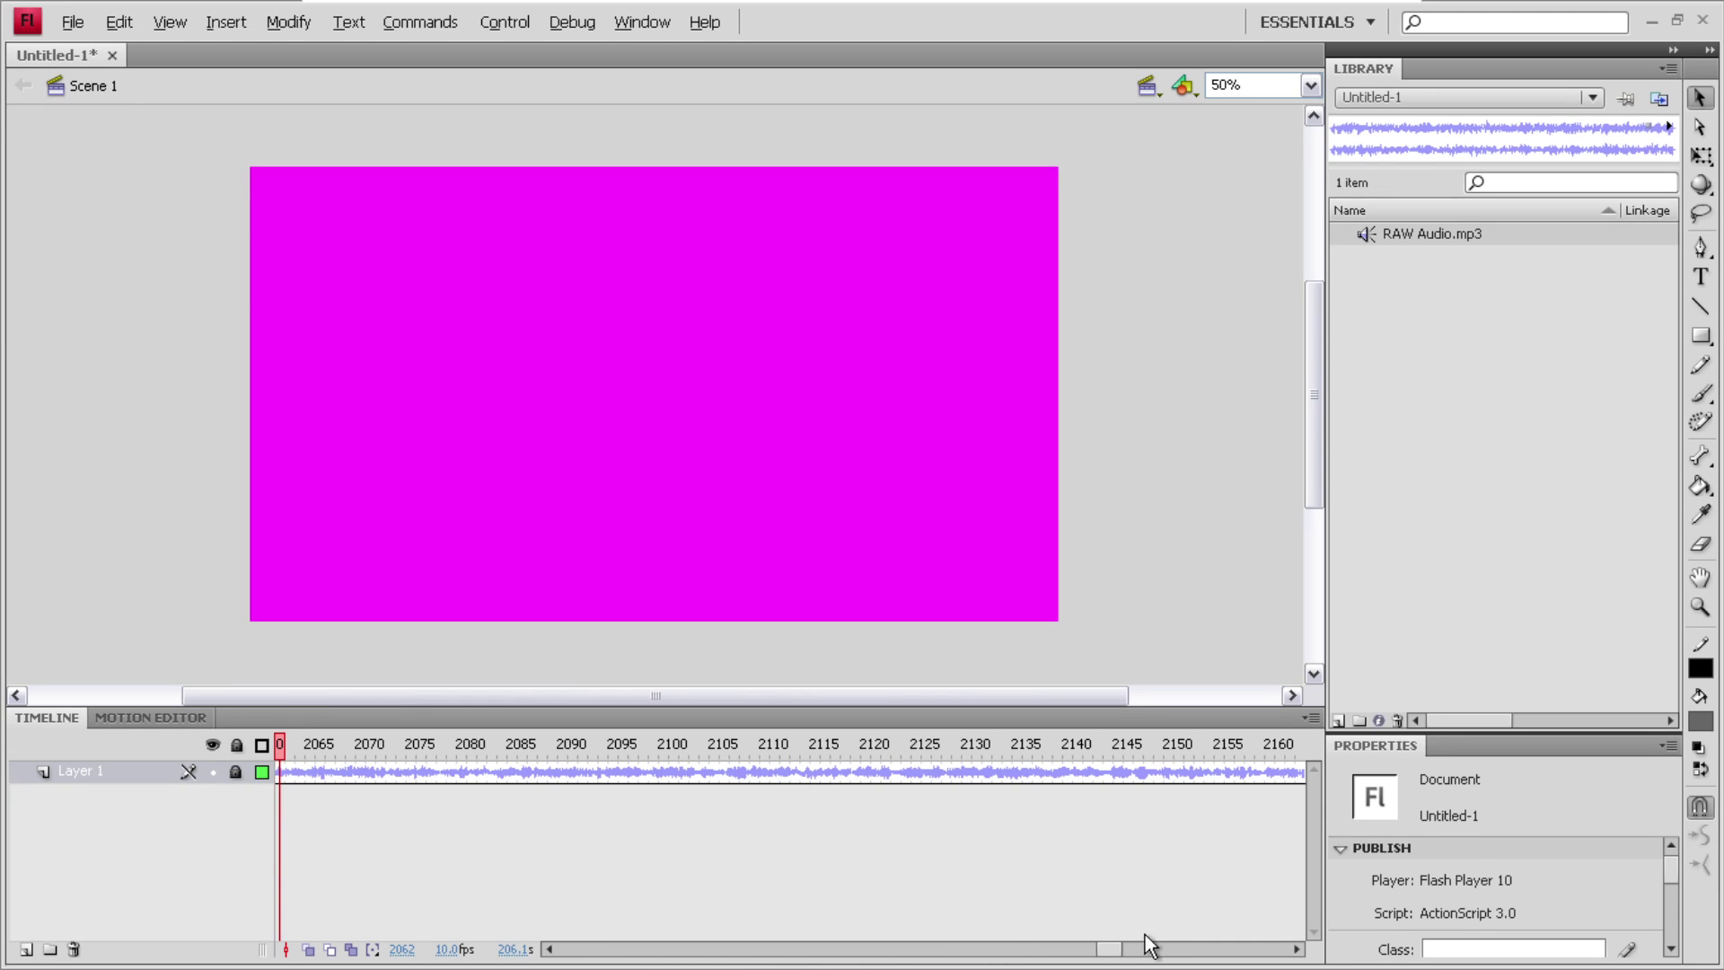
pyautogui.moveTo(1118, 956); pyautogui.dragTo(579, 953)
pyautogui.click(280, 752)
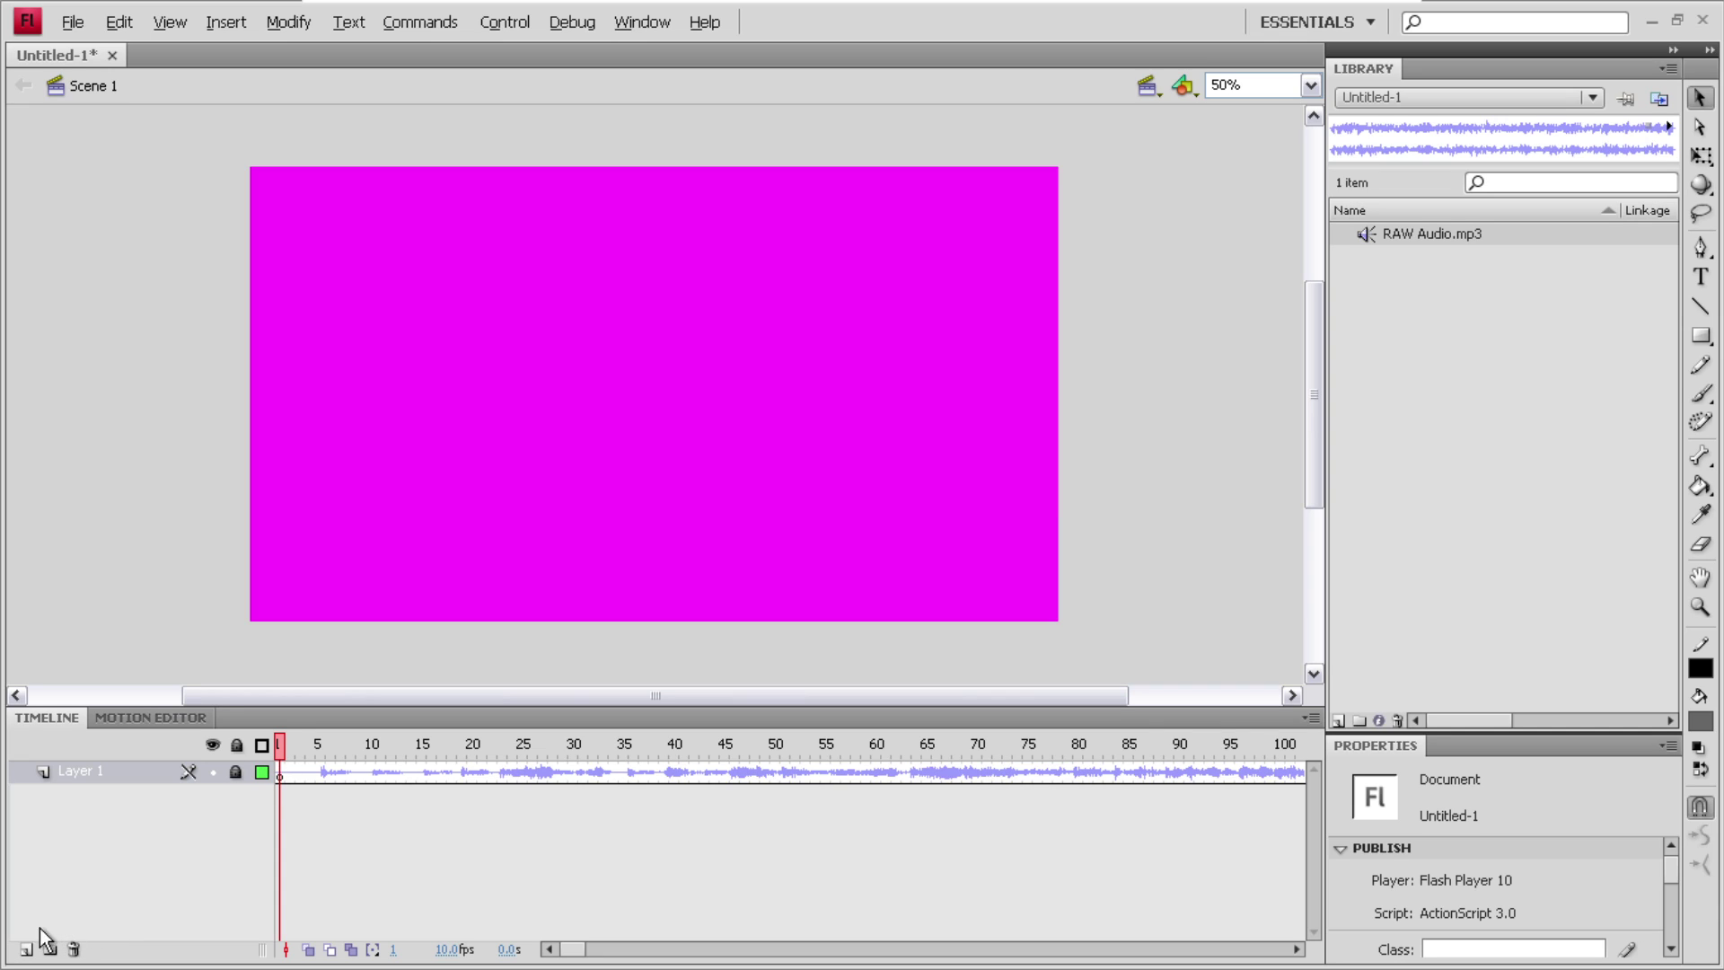
pyautogui.click(26, 949)
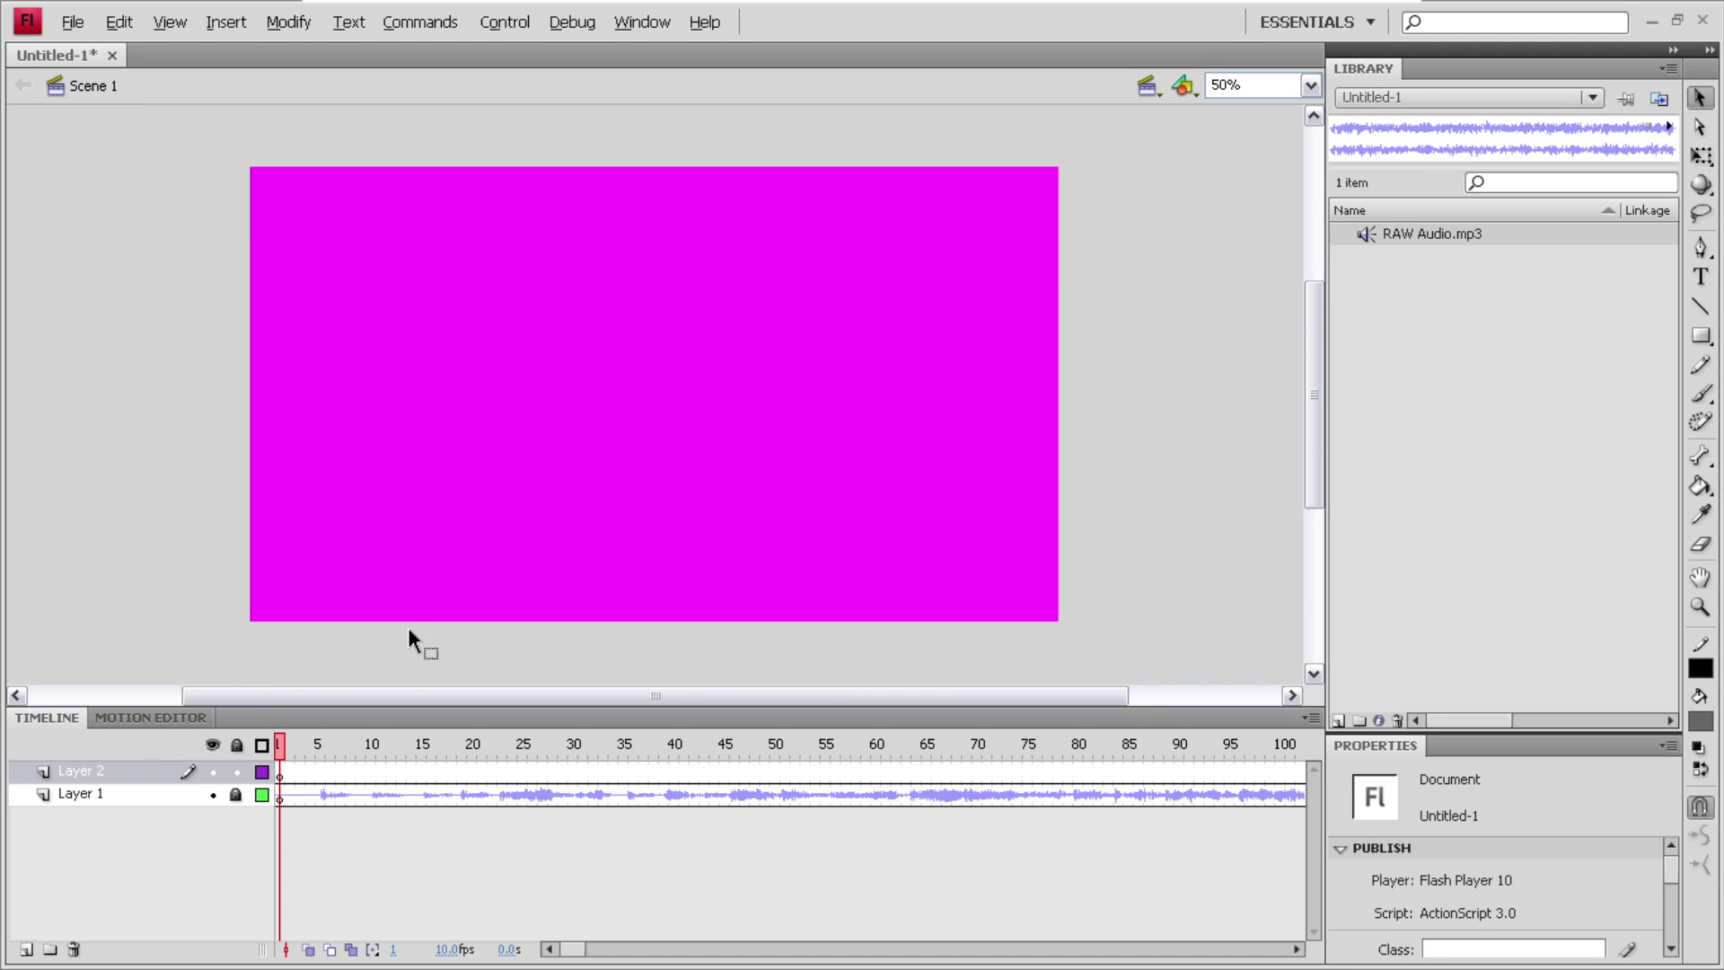
# - Preview the timeline from frame 1 and cut frames 1 to 8 on Layer 2
pyautogui.click(284, 770)
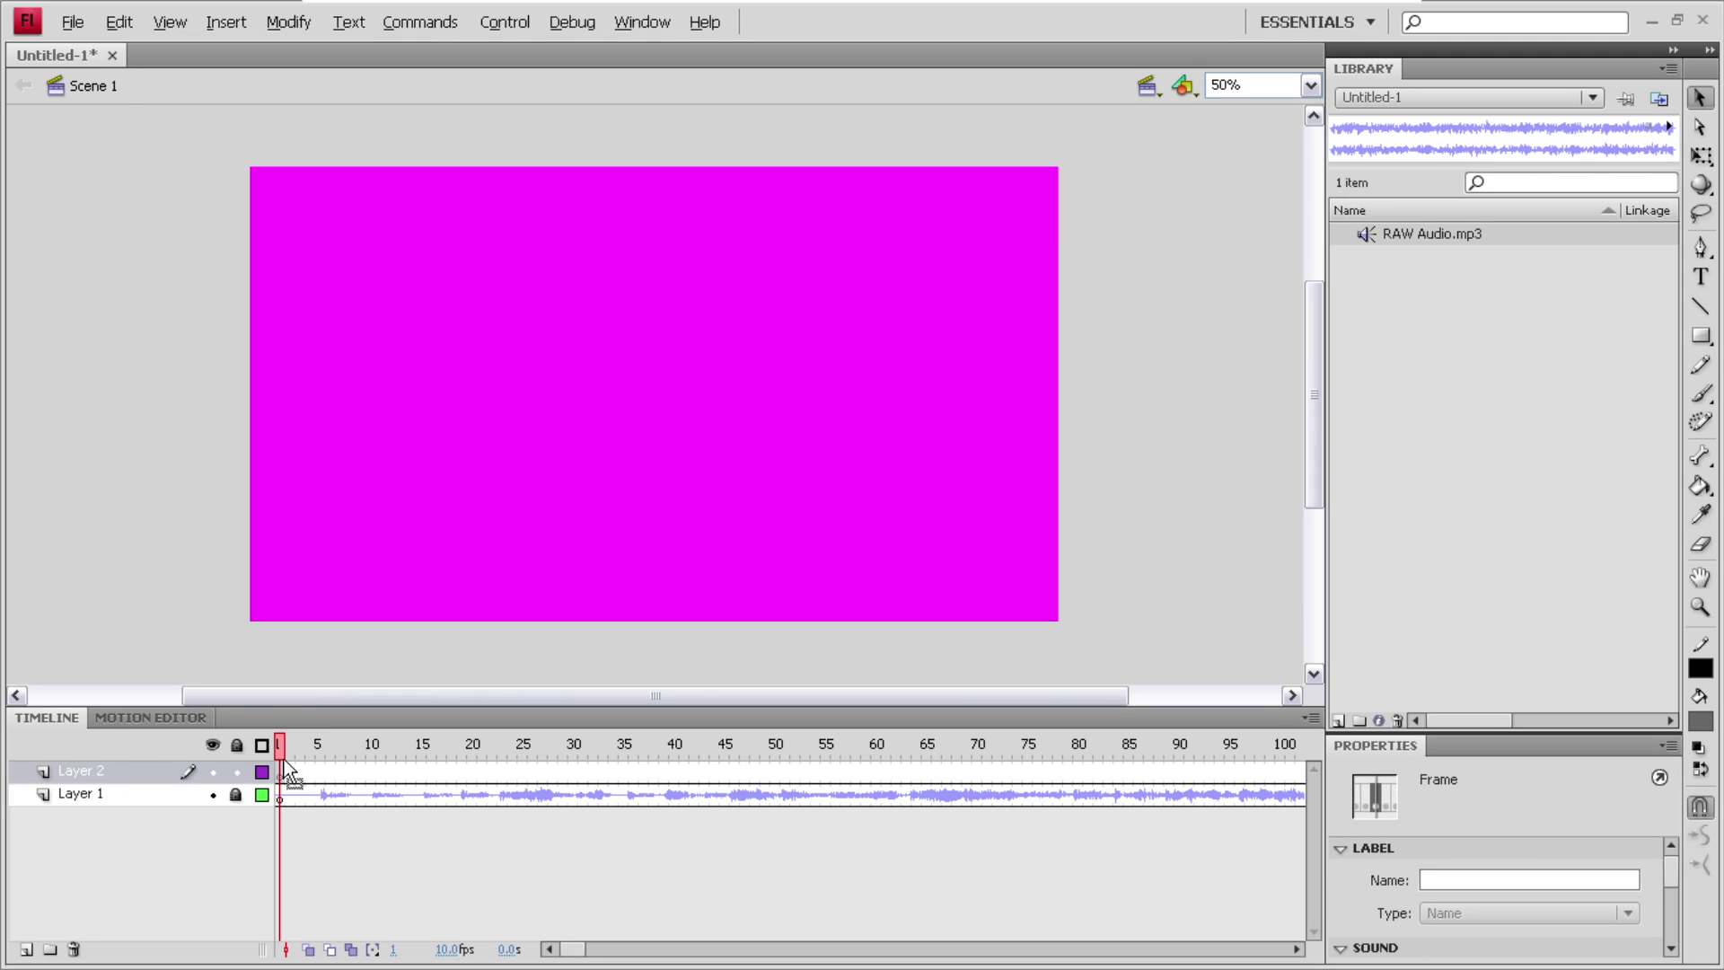
pyautogui.press('Return')
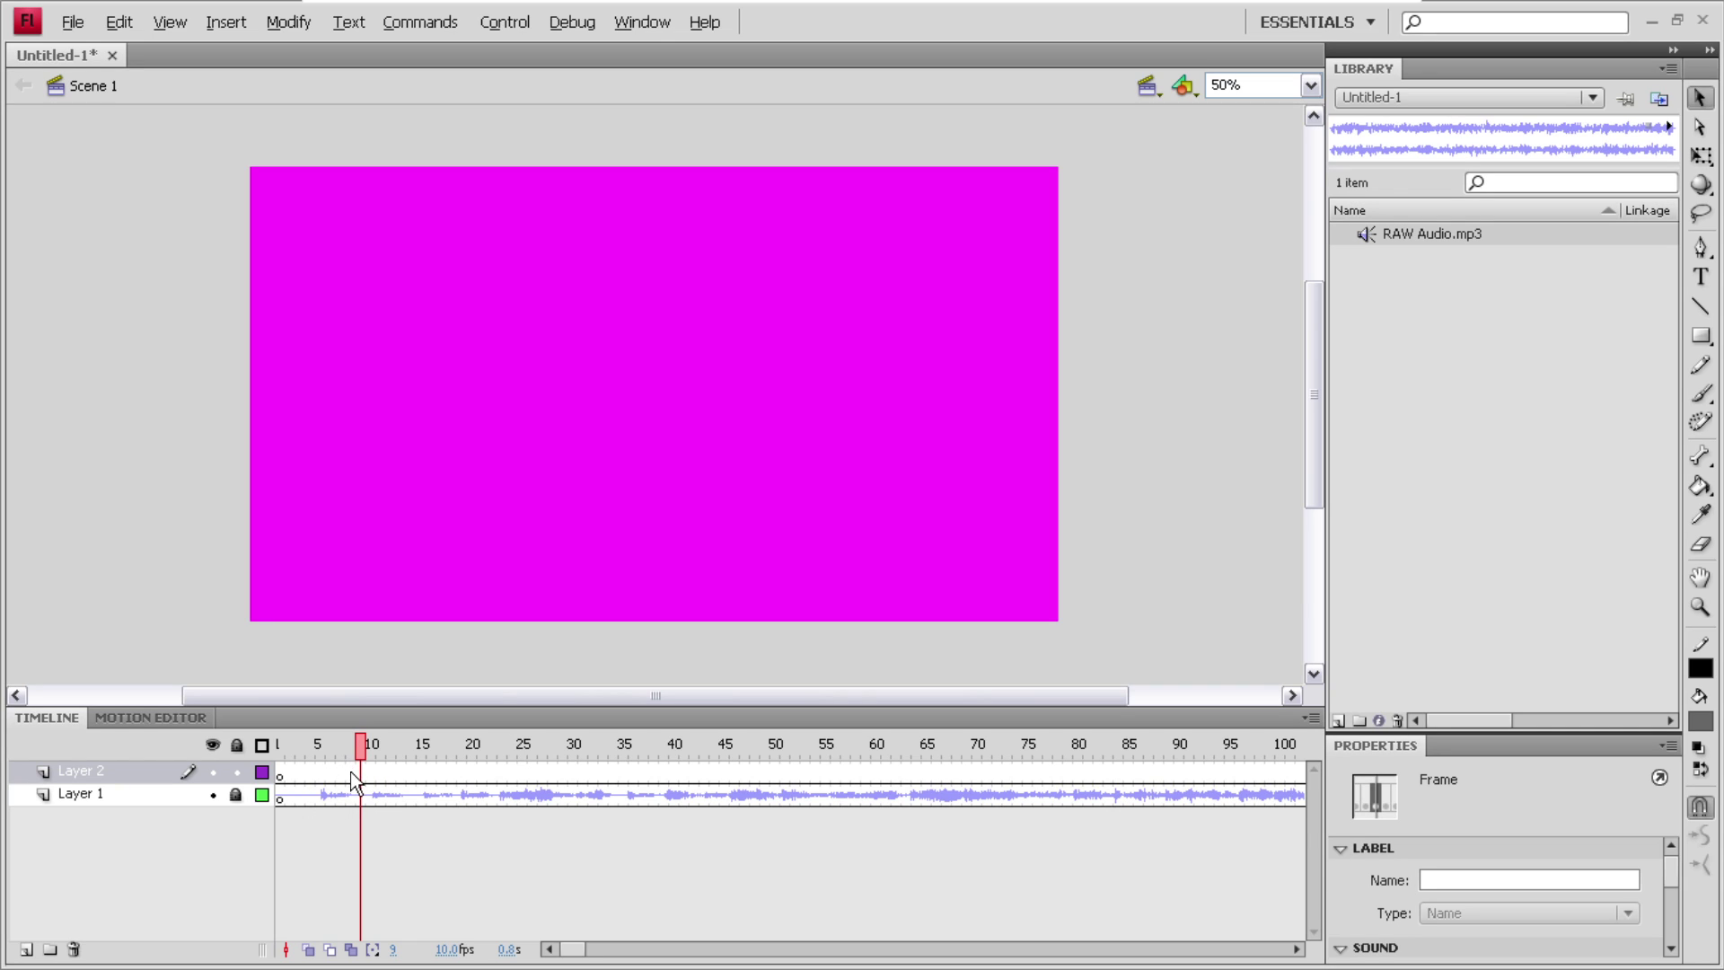
pyautogui.moveTo(350, 772); pyautogui.dragTo(297, 779)
pyautogui.rightClick(321, 772)
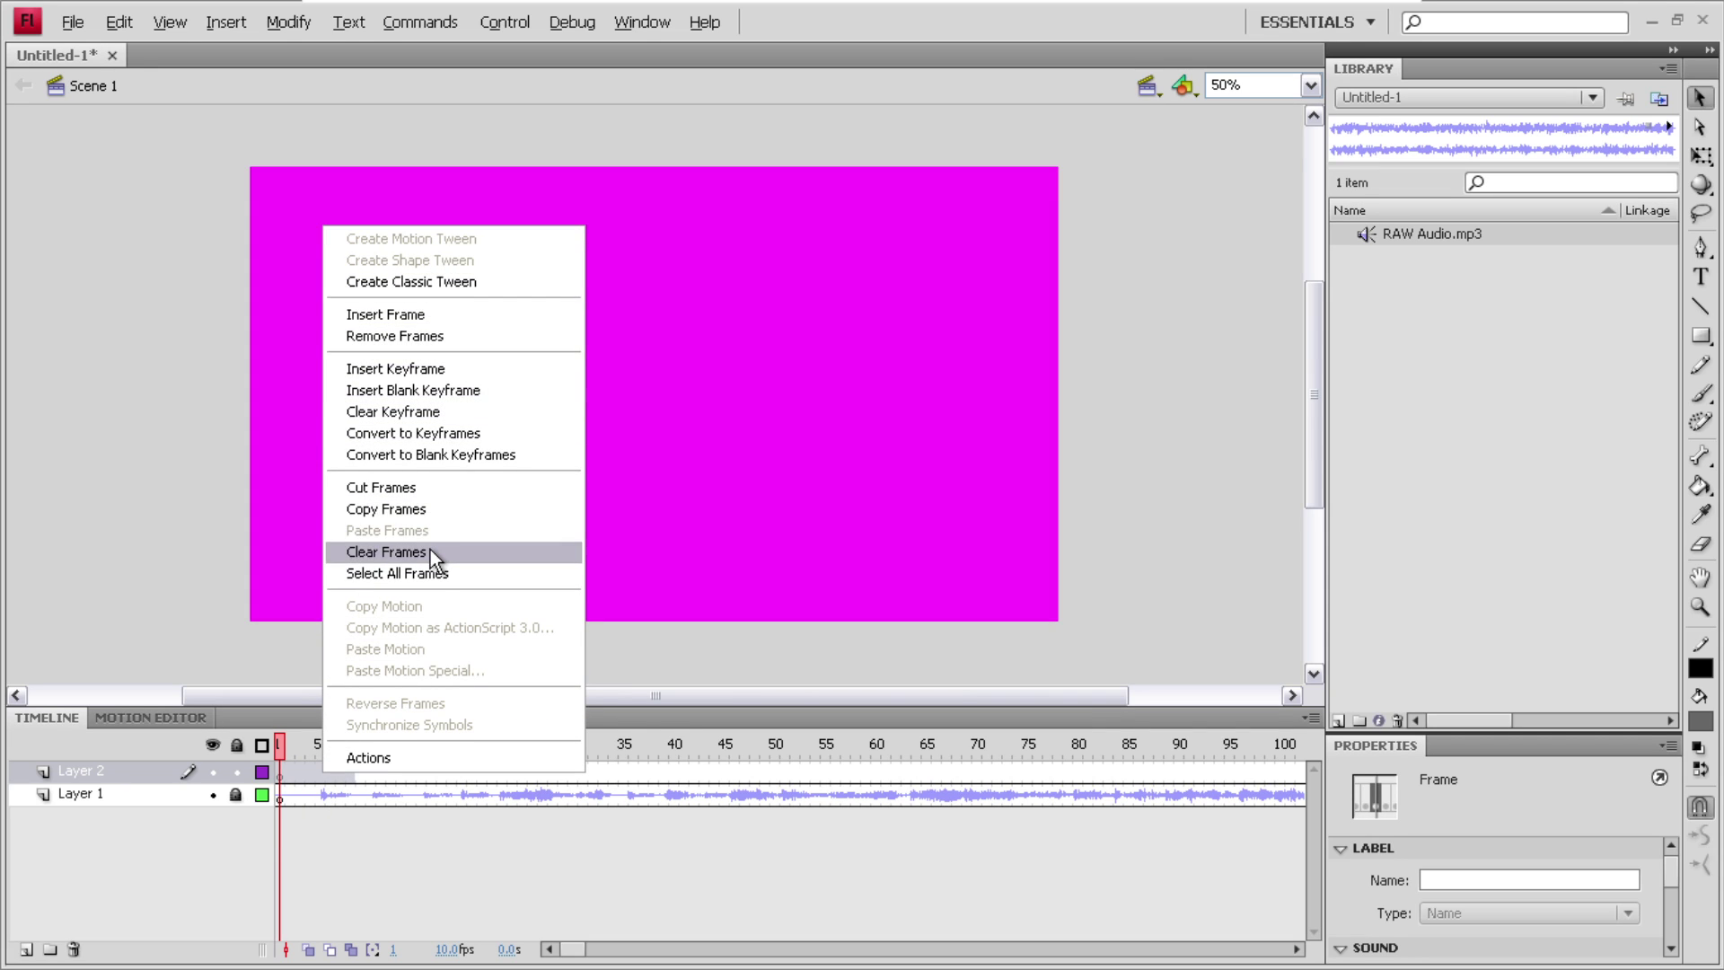
pyautogui.click(404, 488)
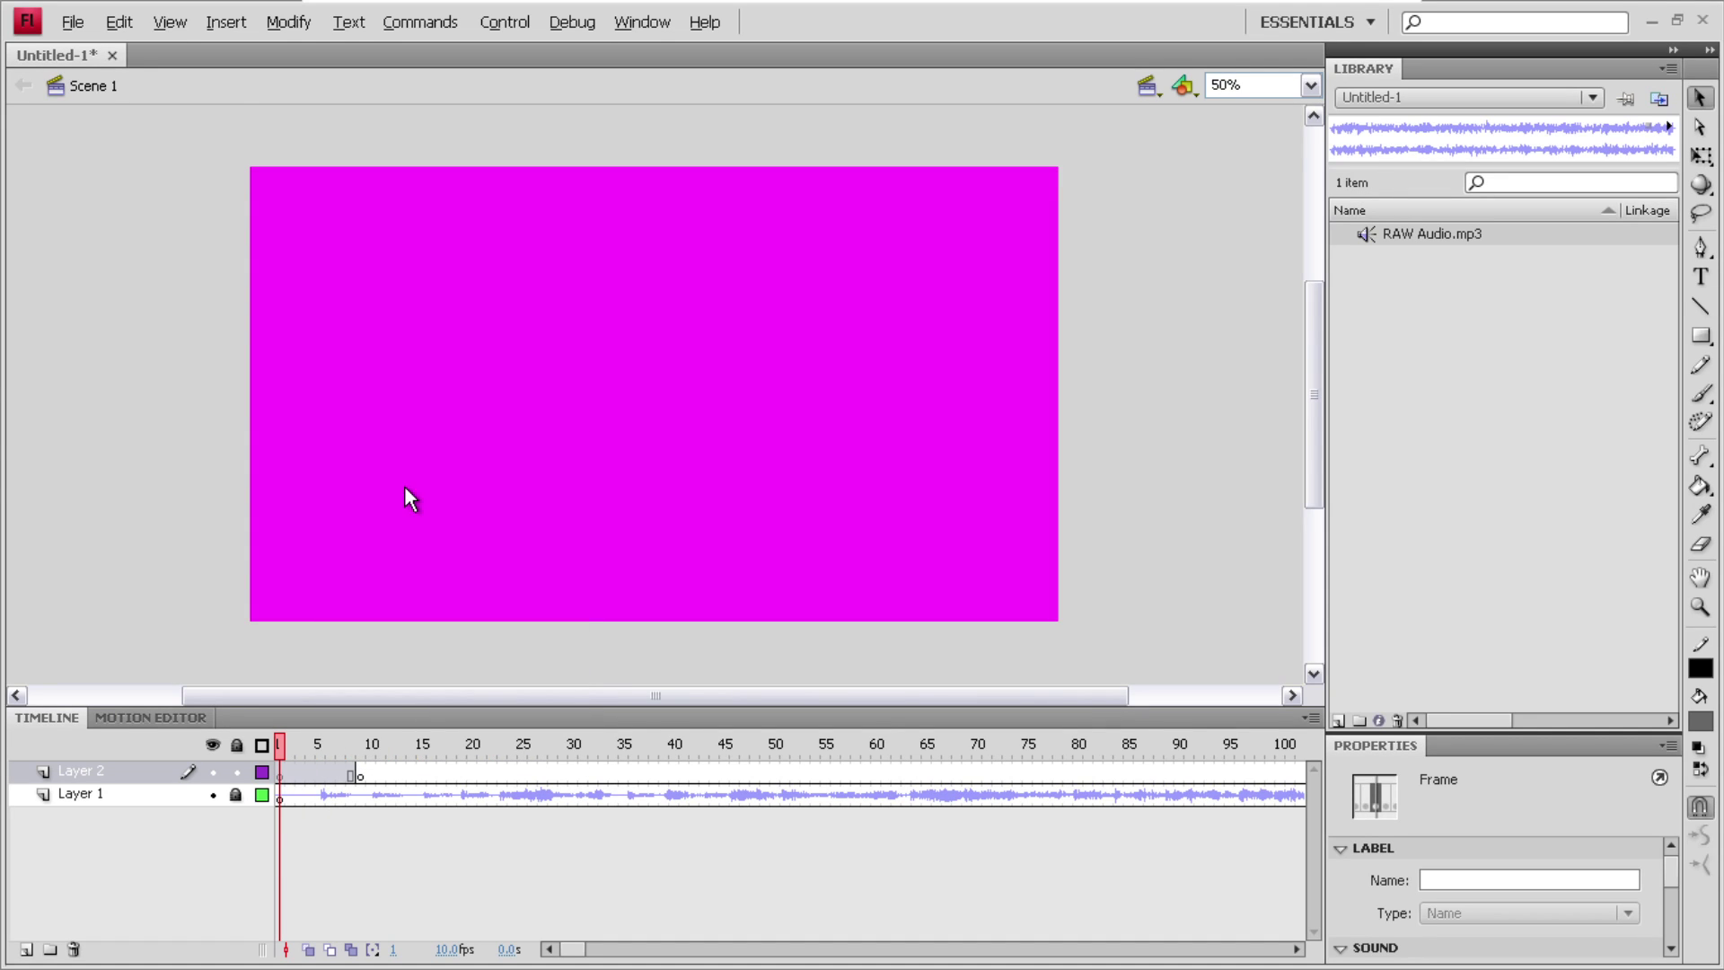
# - Remove frames 5 to 8 from Layer 2 so its second blank keyframe sits on frame 5
pyautogui.click(321, 772)
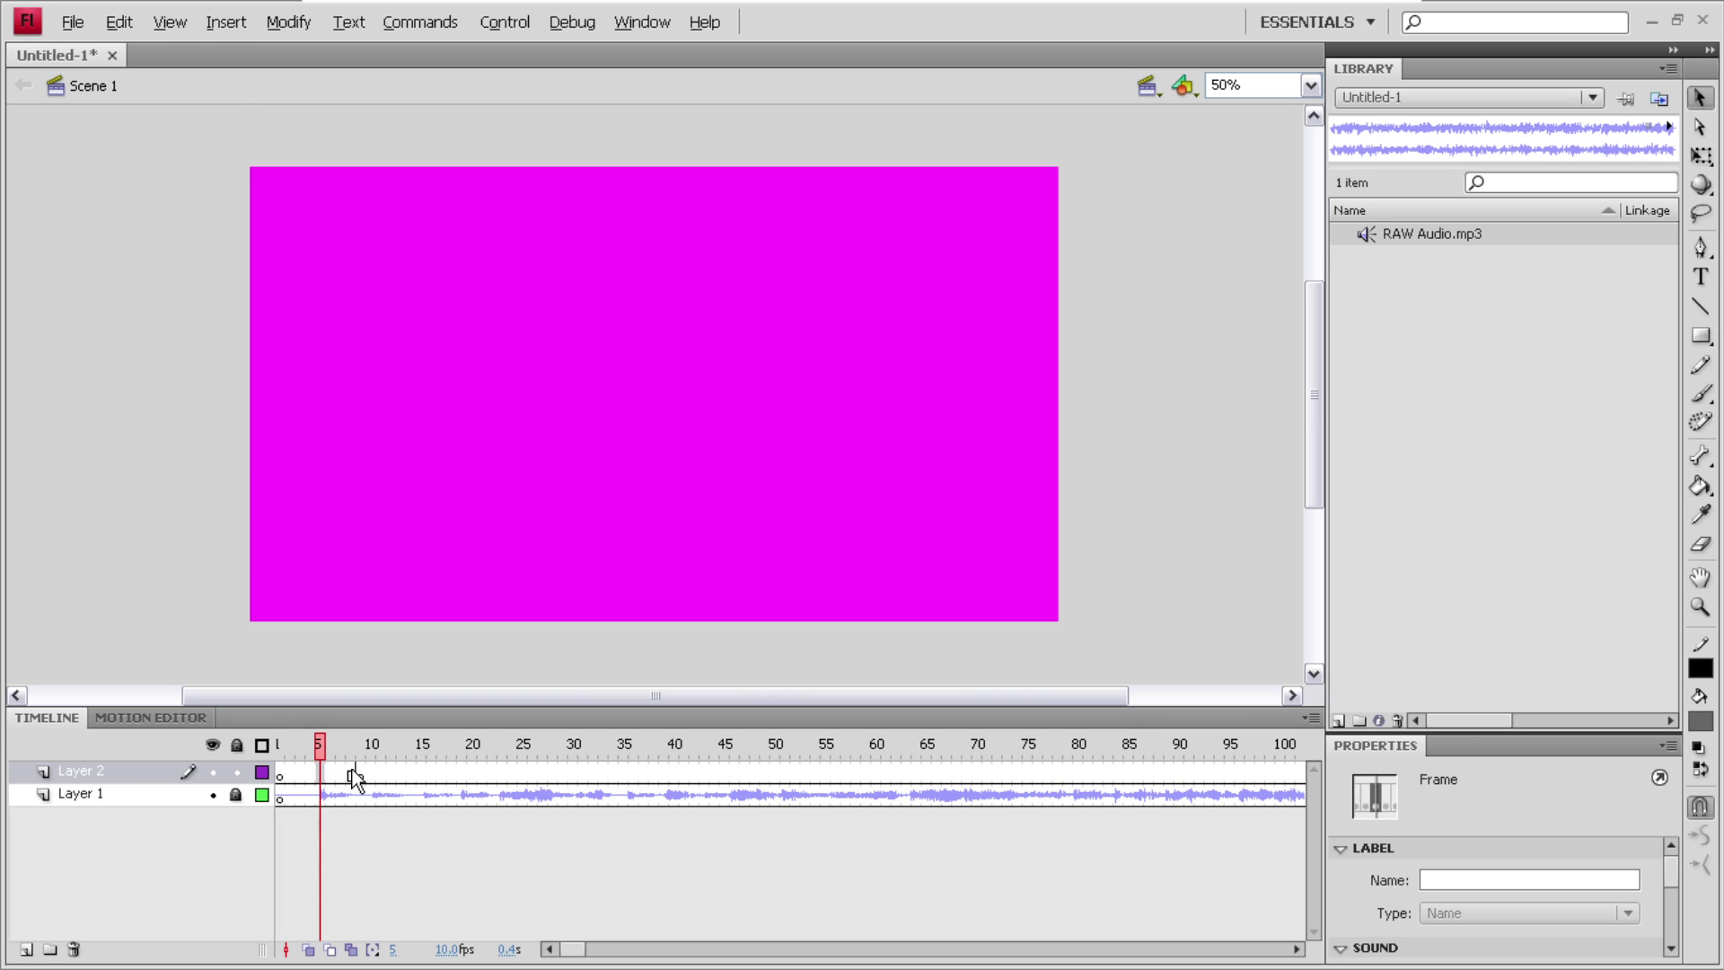
pyautogui.rightClick(320, 774)
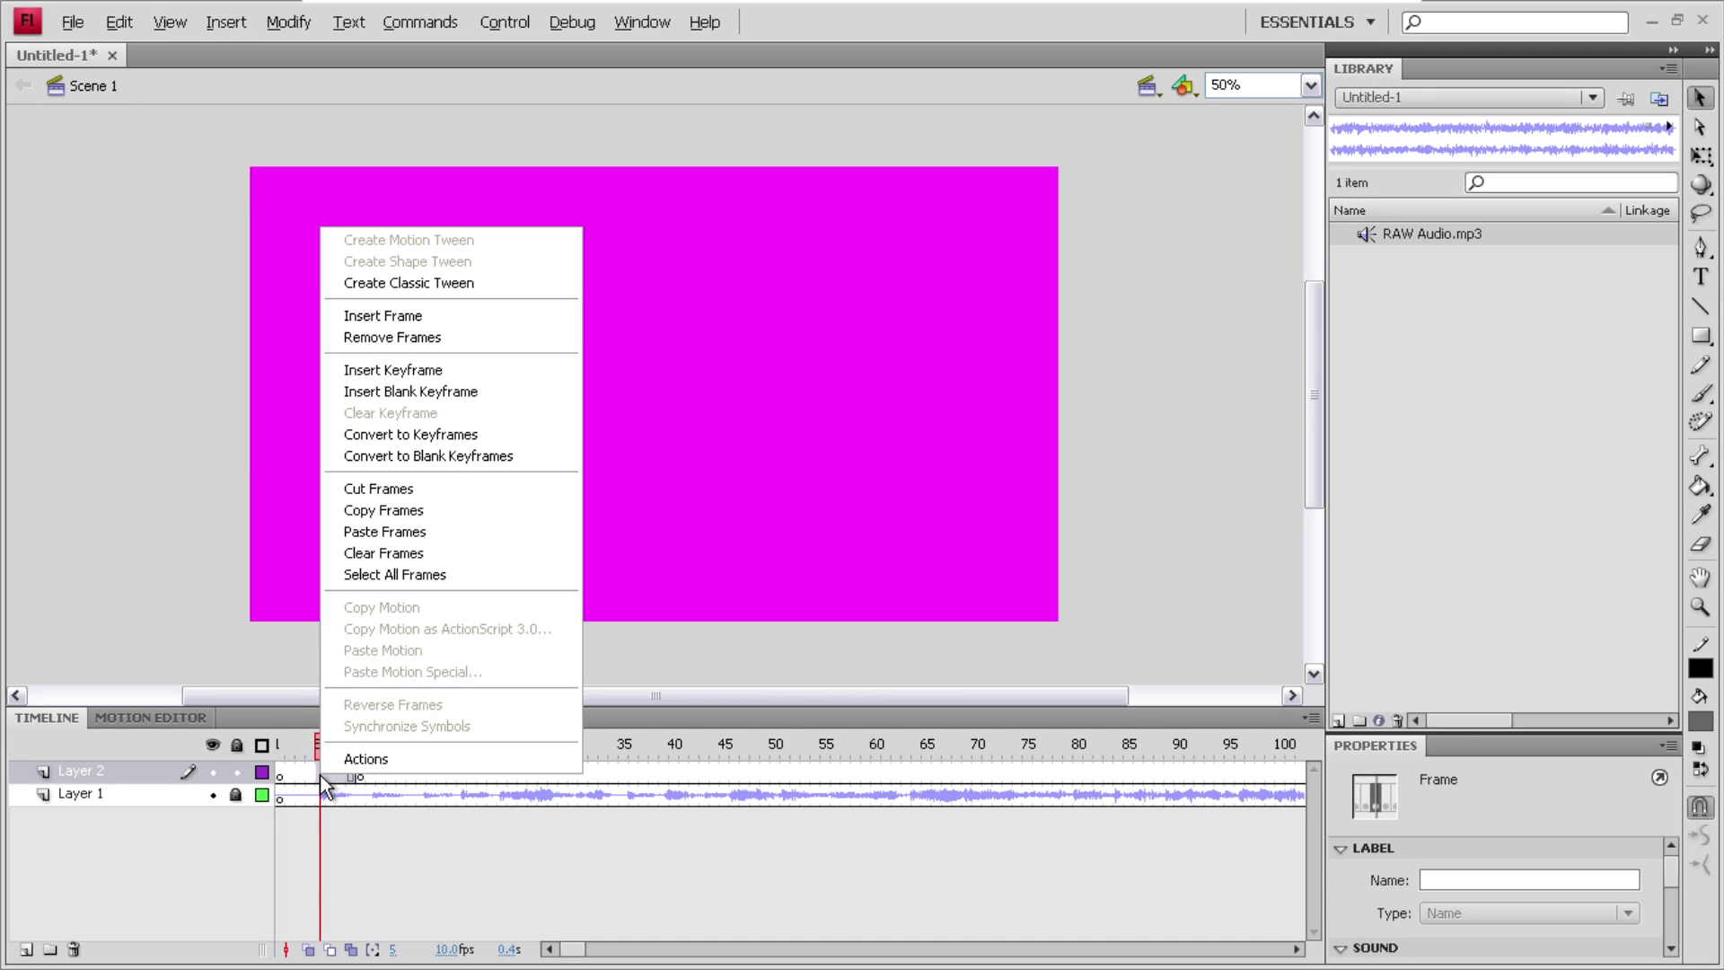
pyautogui.click(381, 484)
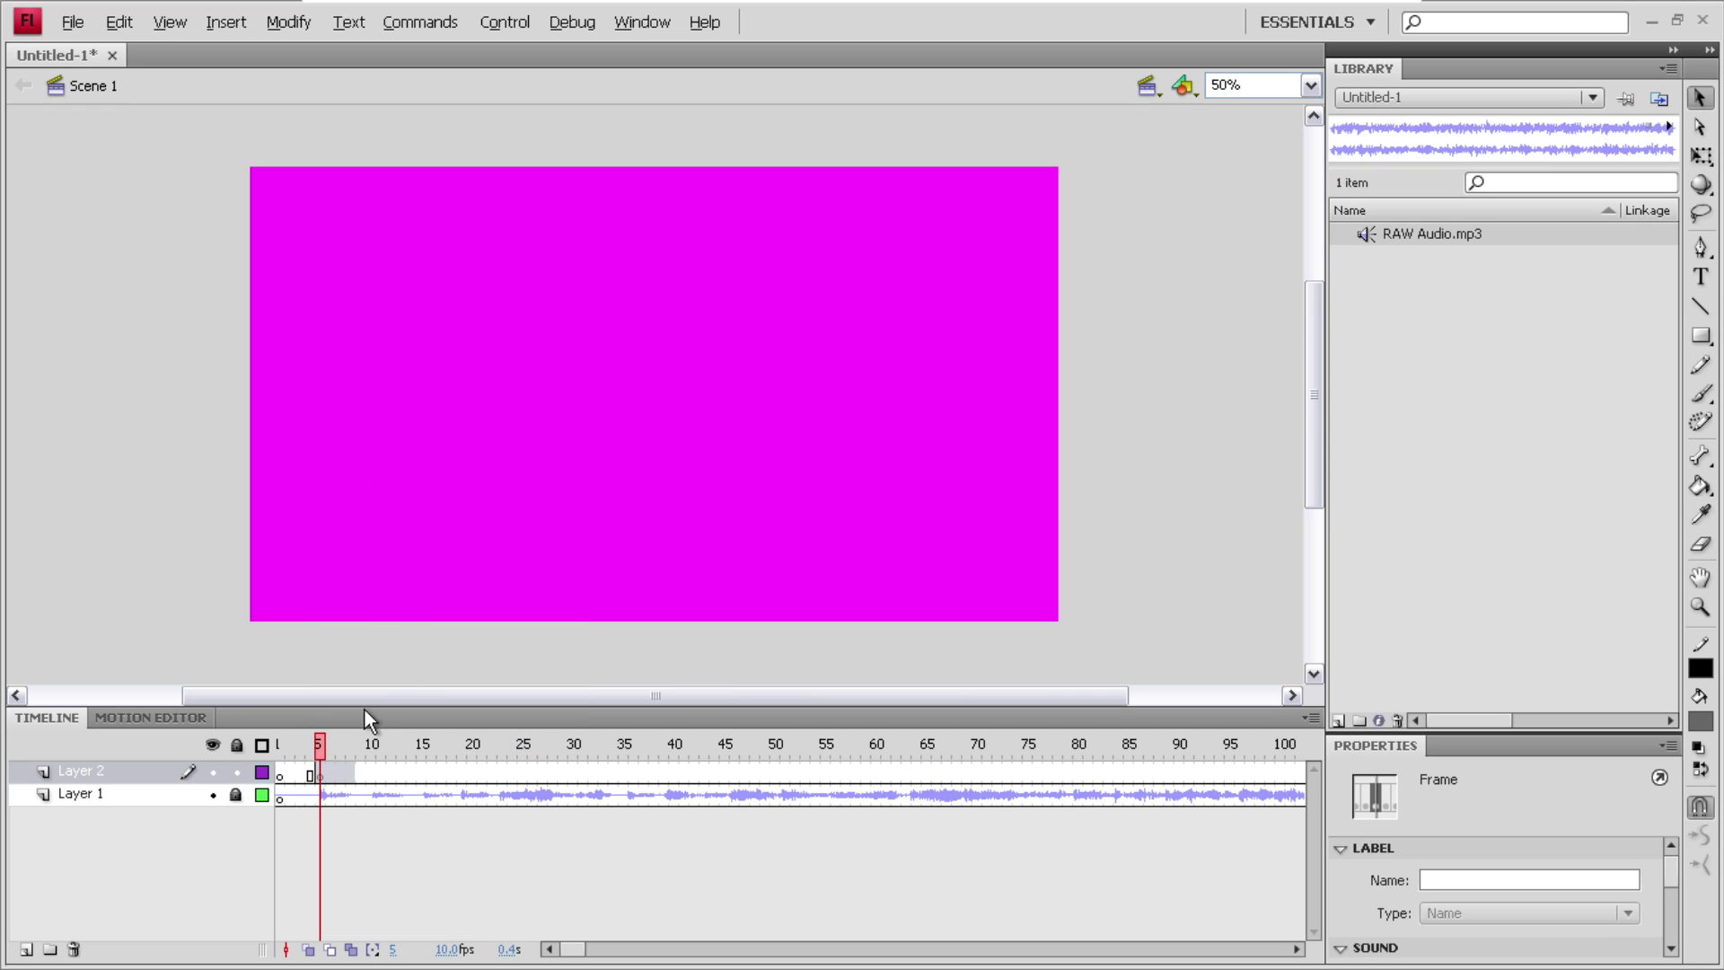
pyautogui.click(289, 773)
pyautogui.click(300, 777)
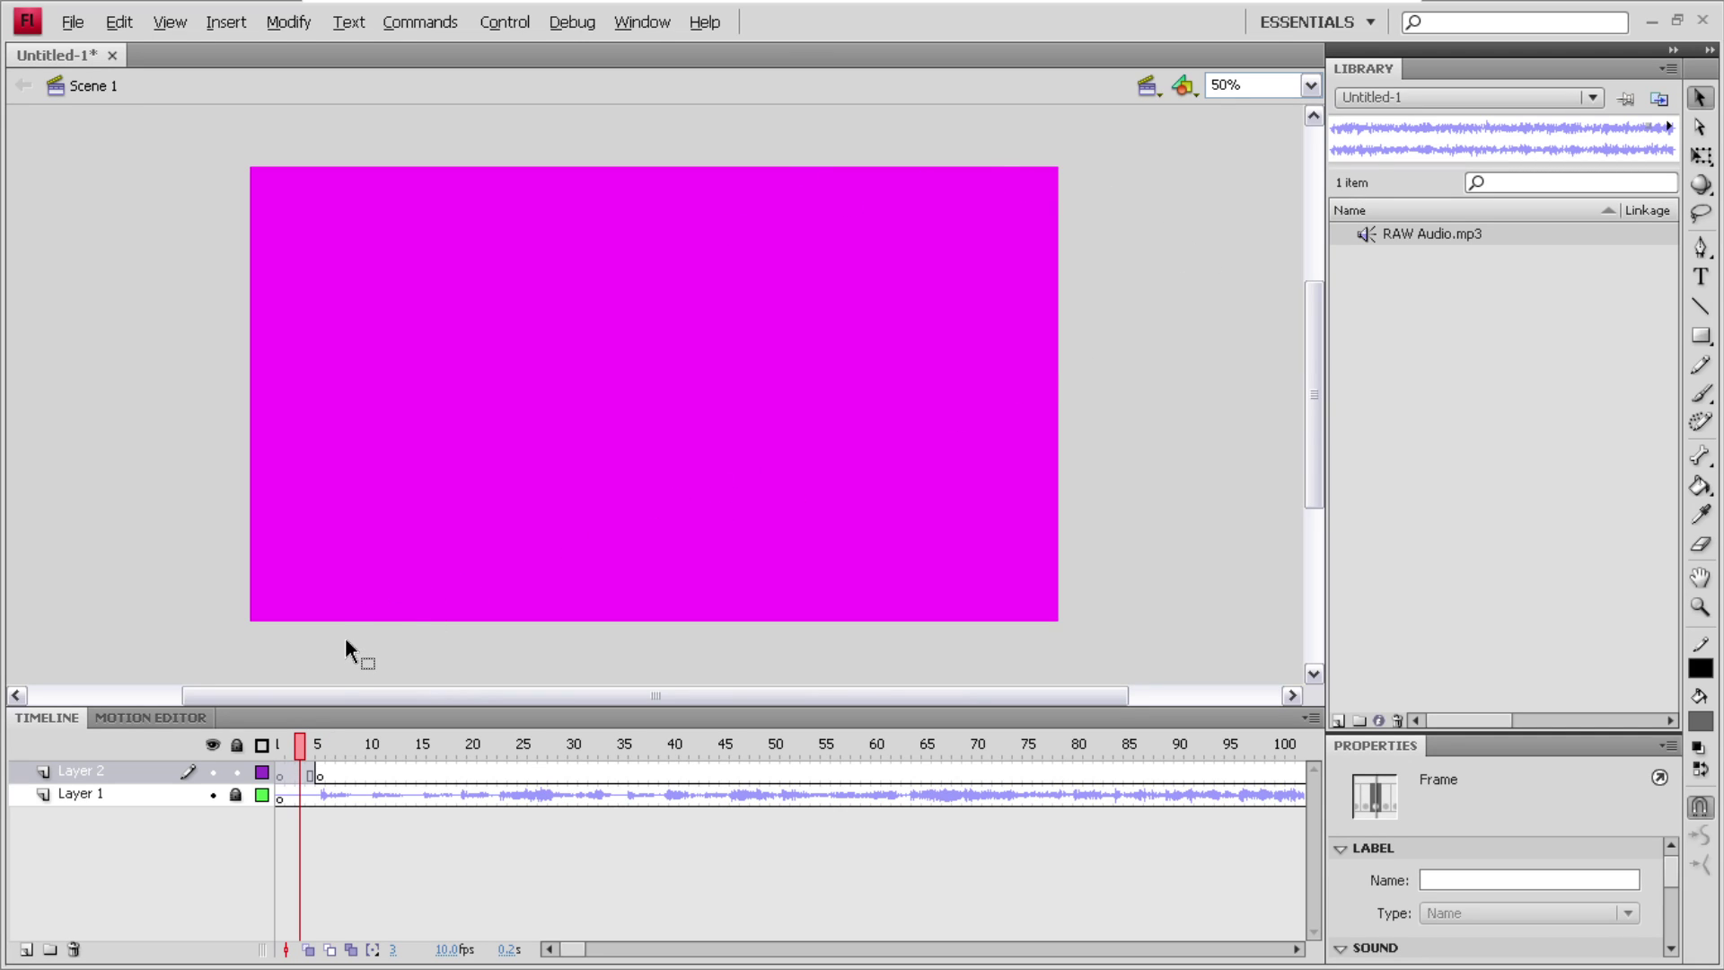
# - Insert four frames into Layer 2's first span, then clear the blank keyframe at frame 9
pyautogui.press(',')
pyautogui.press('F5')
pyautogui.press('F5')
pyautogui.press('F5')
pyautogui.press('F5')
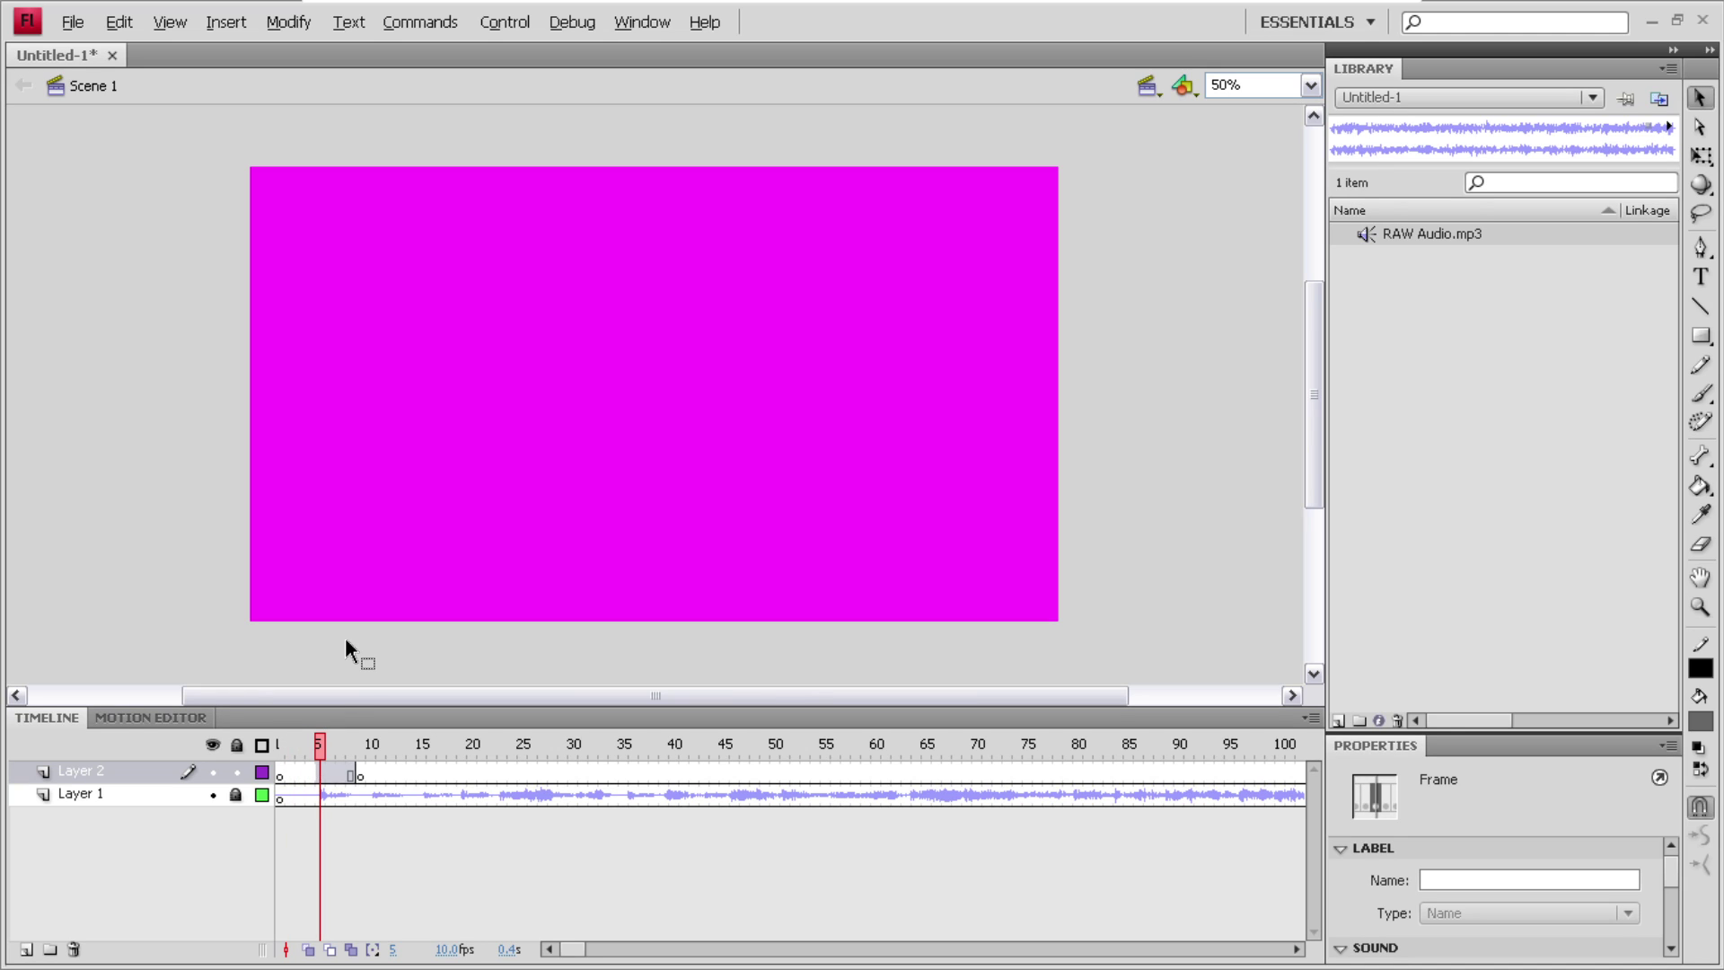
pyautogui.press('Return')
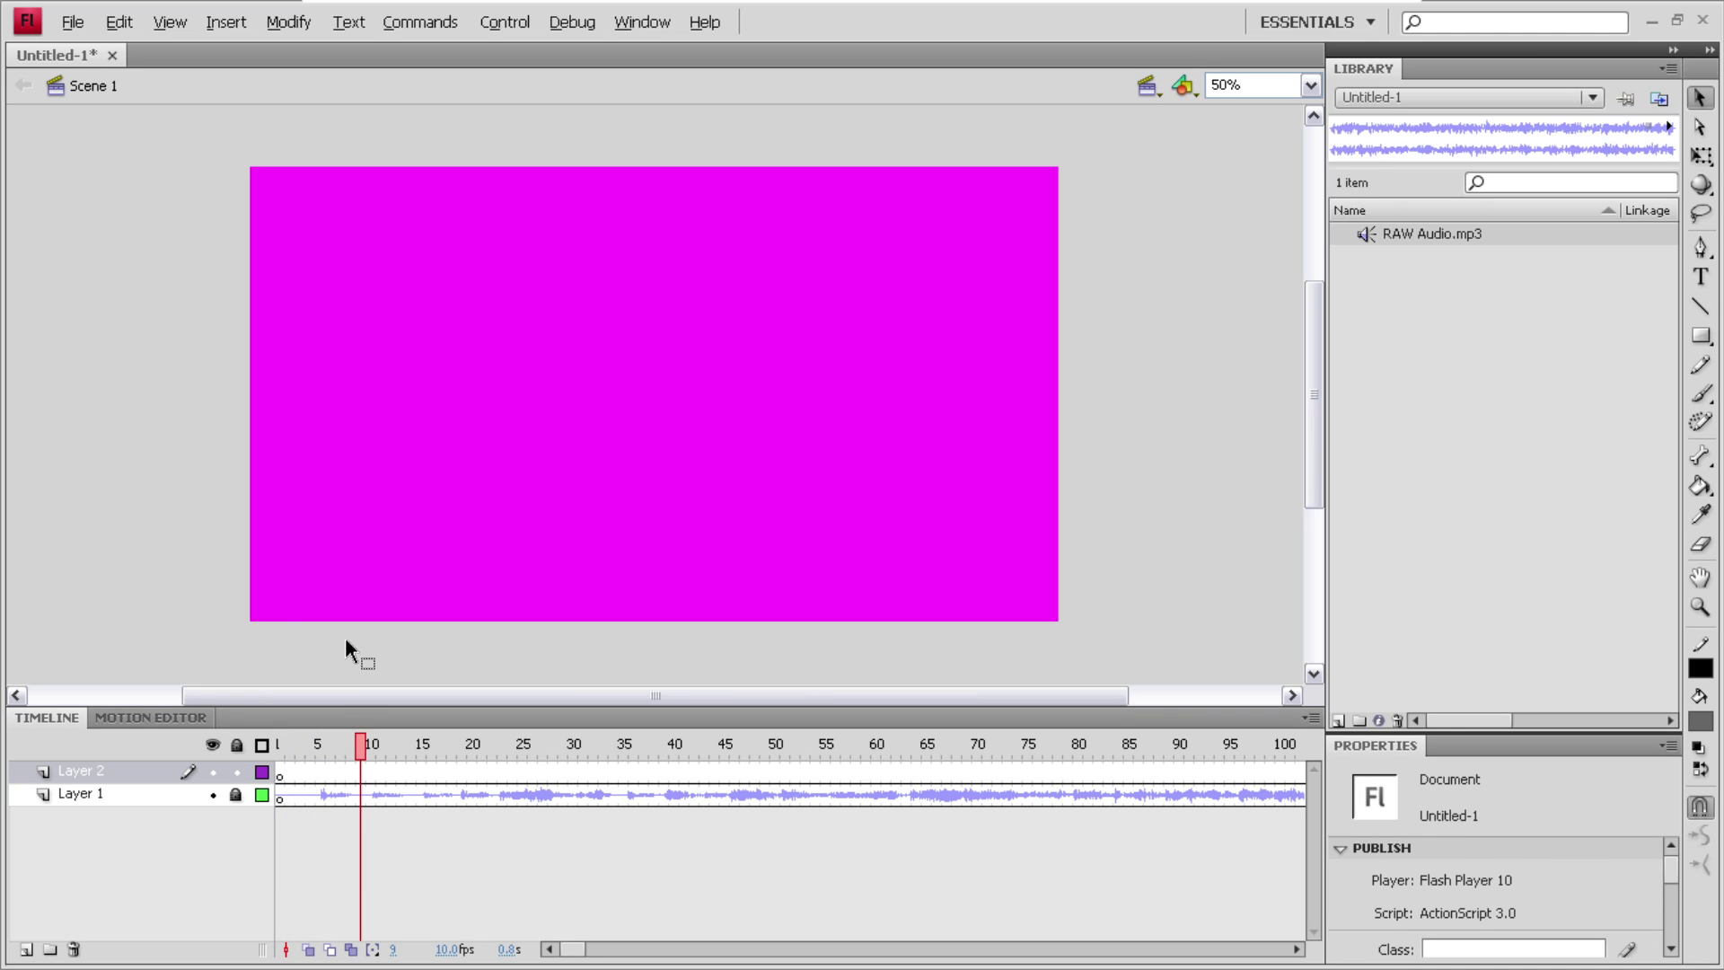
# - Rename Layer 2 to BG Layer 1
pyautogui.doubleClick(91, 771)
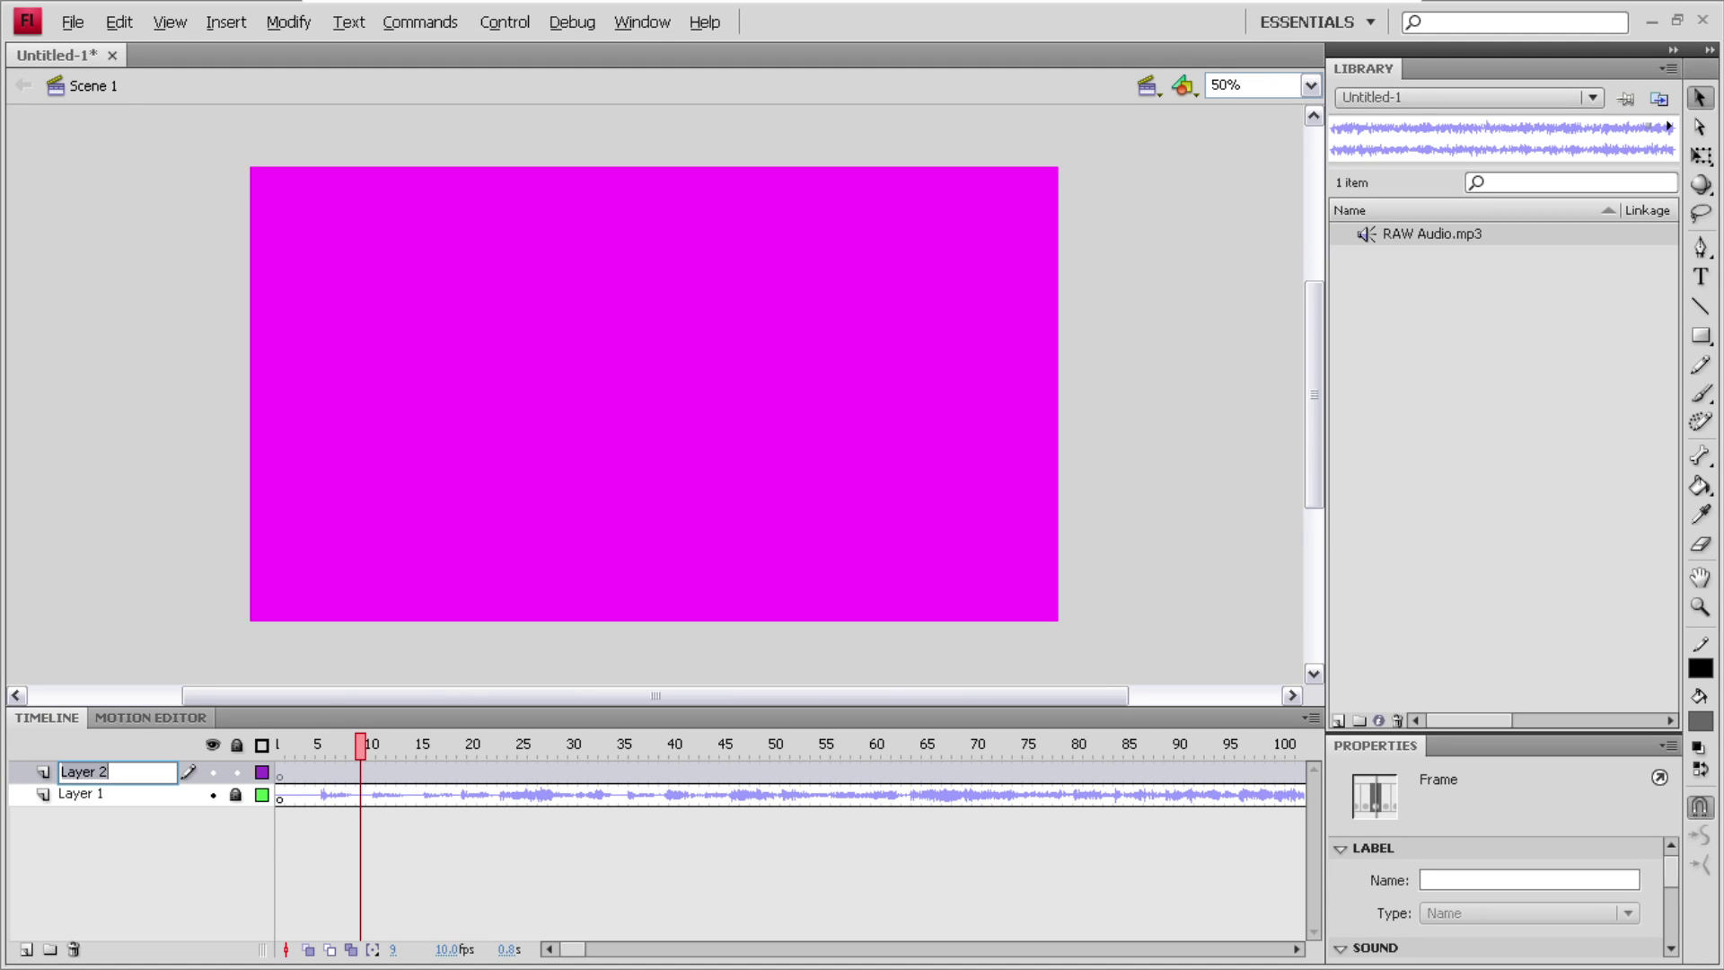
pyautogui.write('Ba')
pyautogui.press('BackSpace')
pyautogui.press('BackSpace')
pyautogui.write('BG Layer 1')
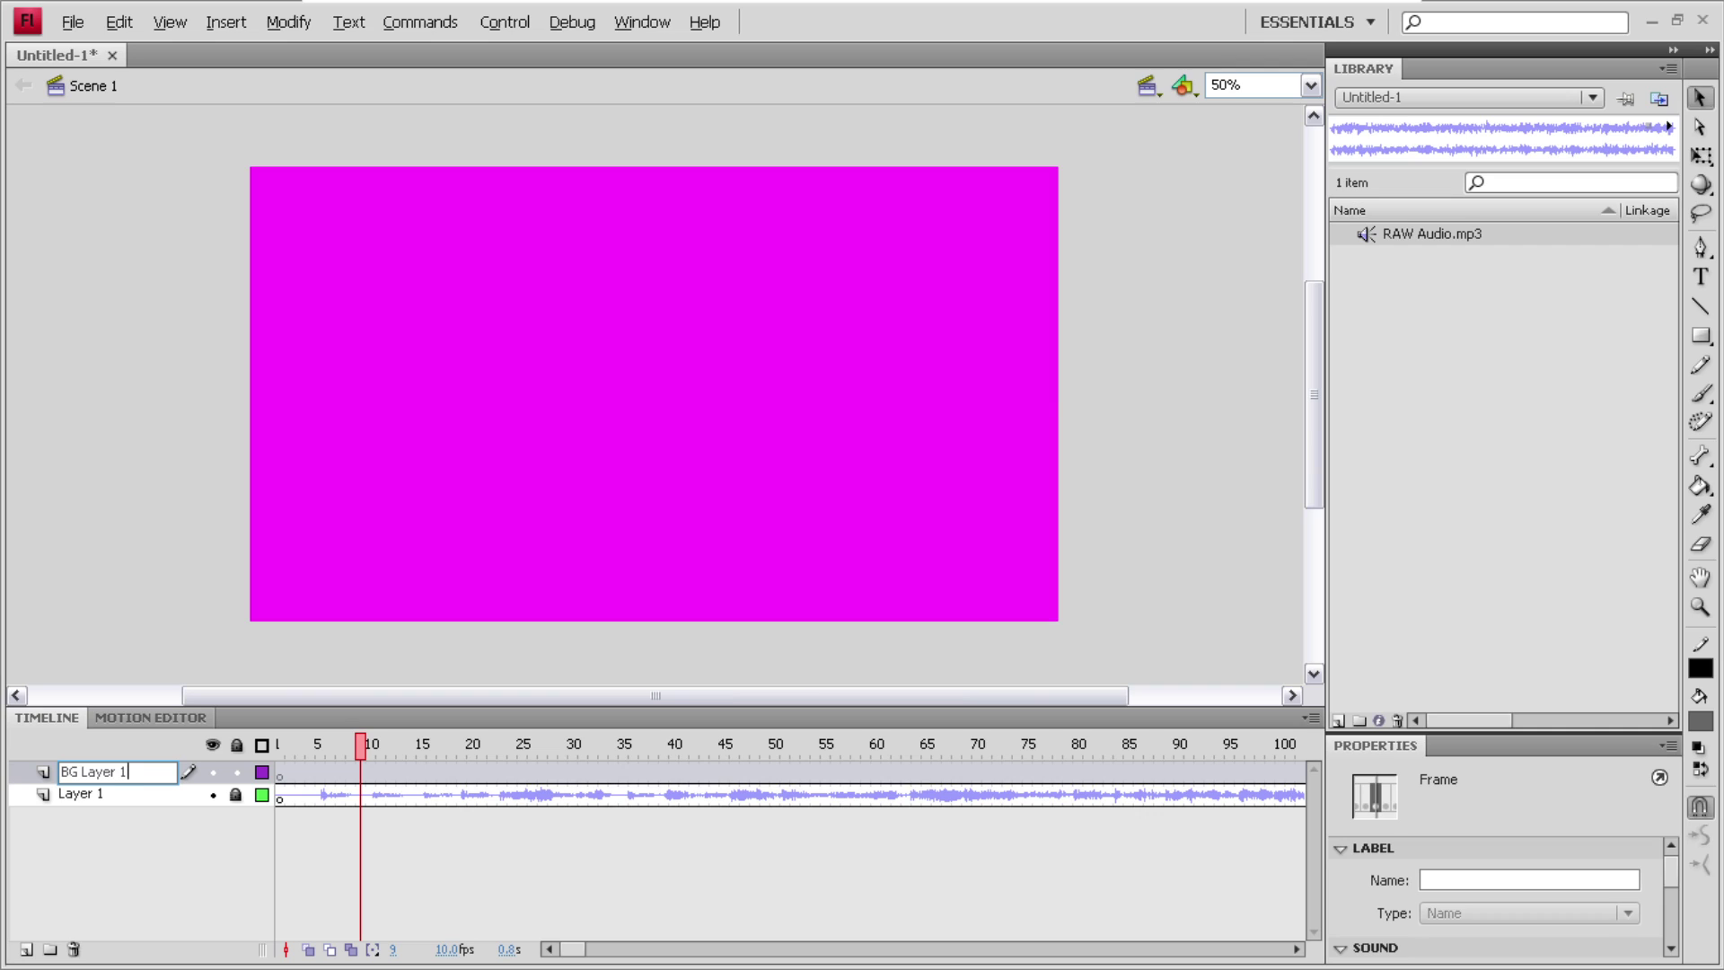
pyautogui.click(24, 770)
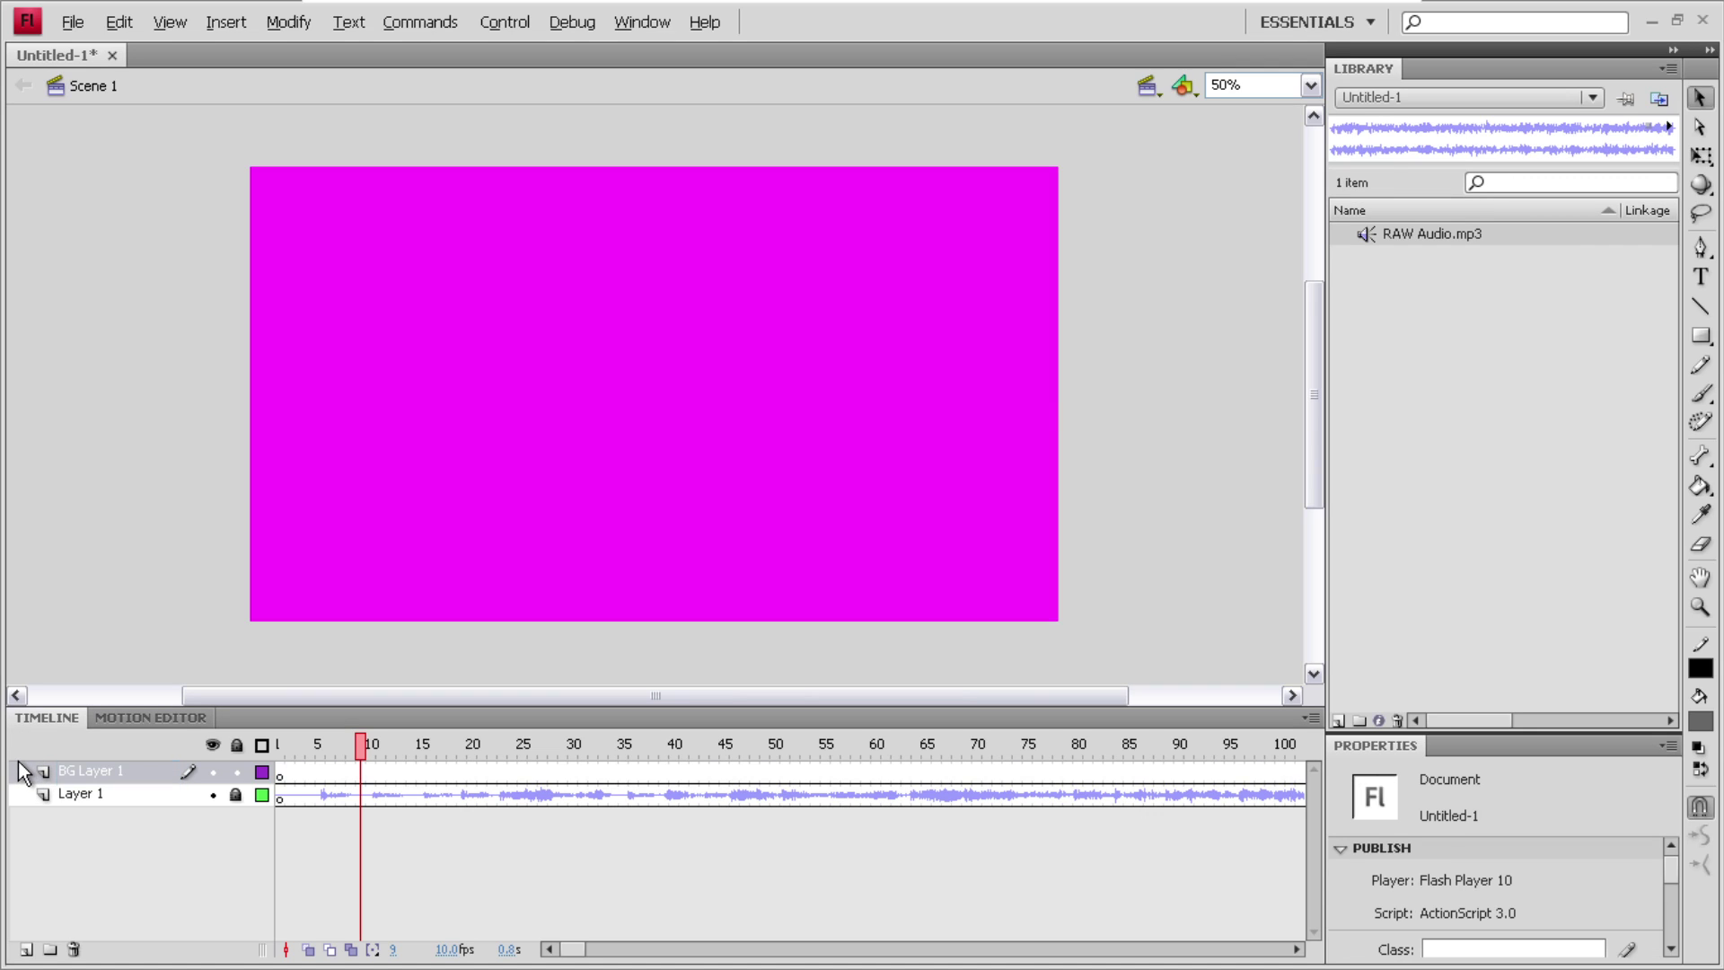
# - Create a layer folder named Background Layers and move BG Layer 1 into it
pyautogui.click(26, 949)
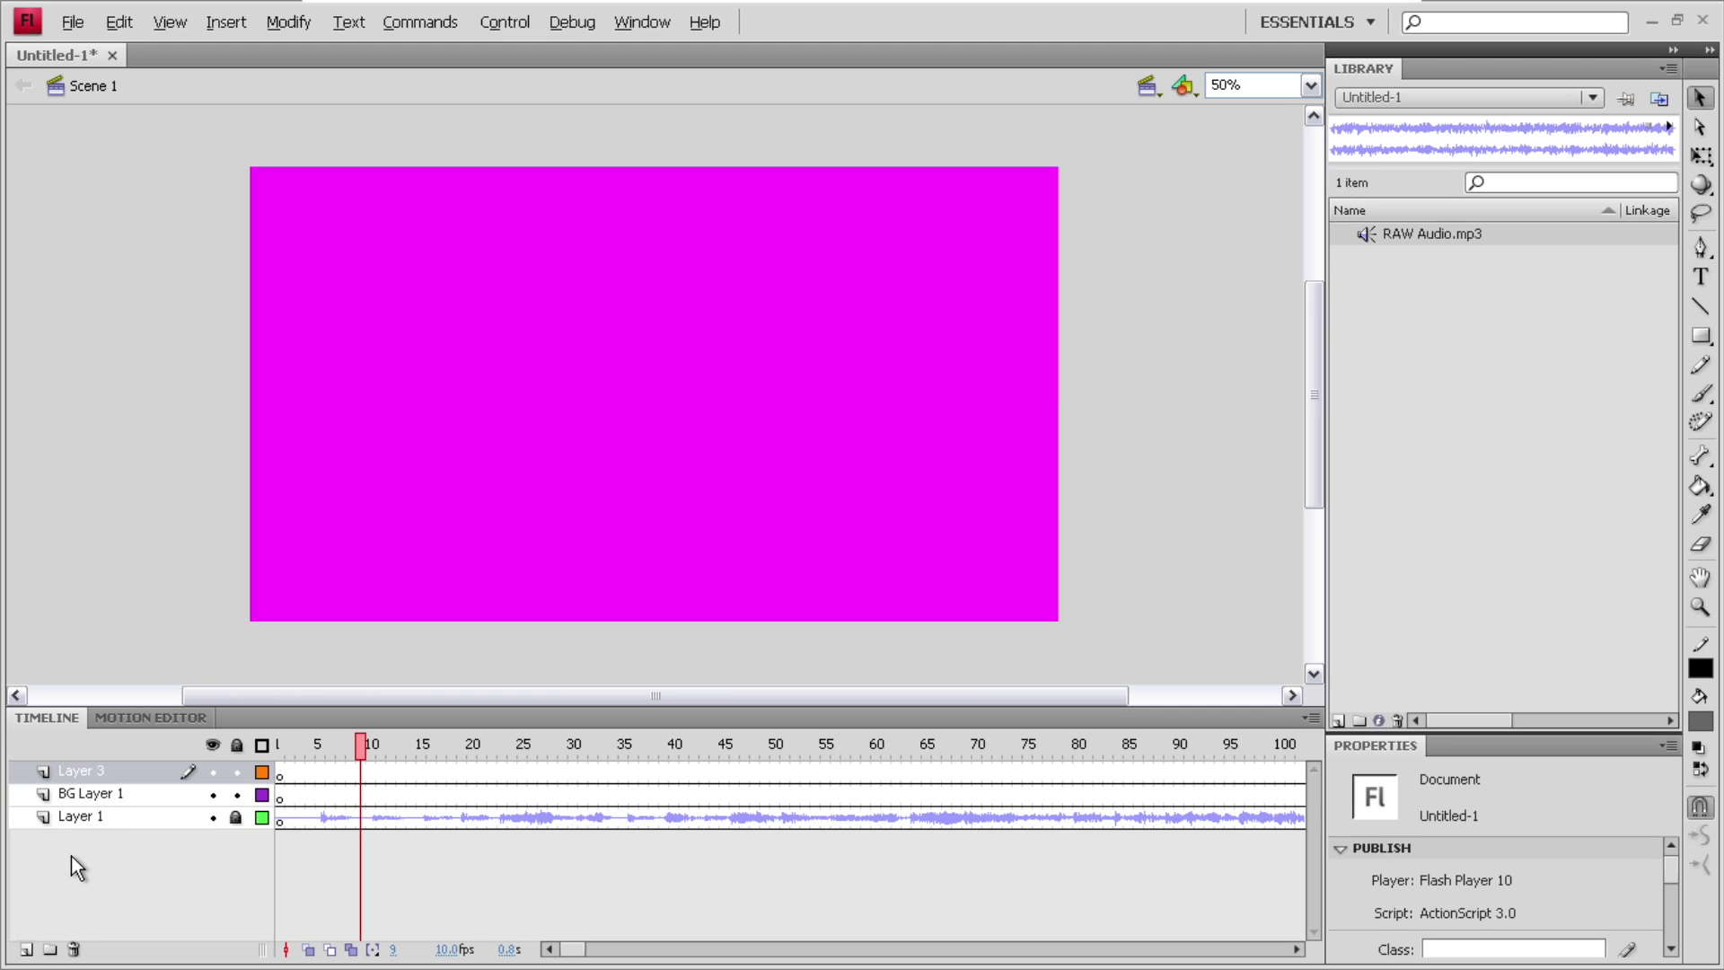
pyautogui.hotkey('ctrl', 'z')
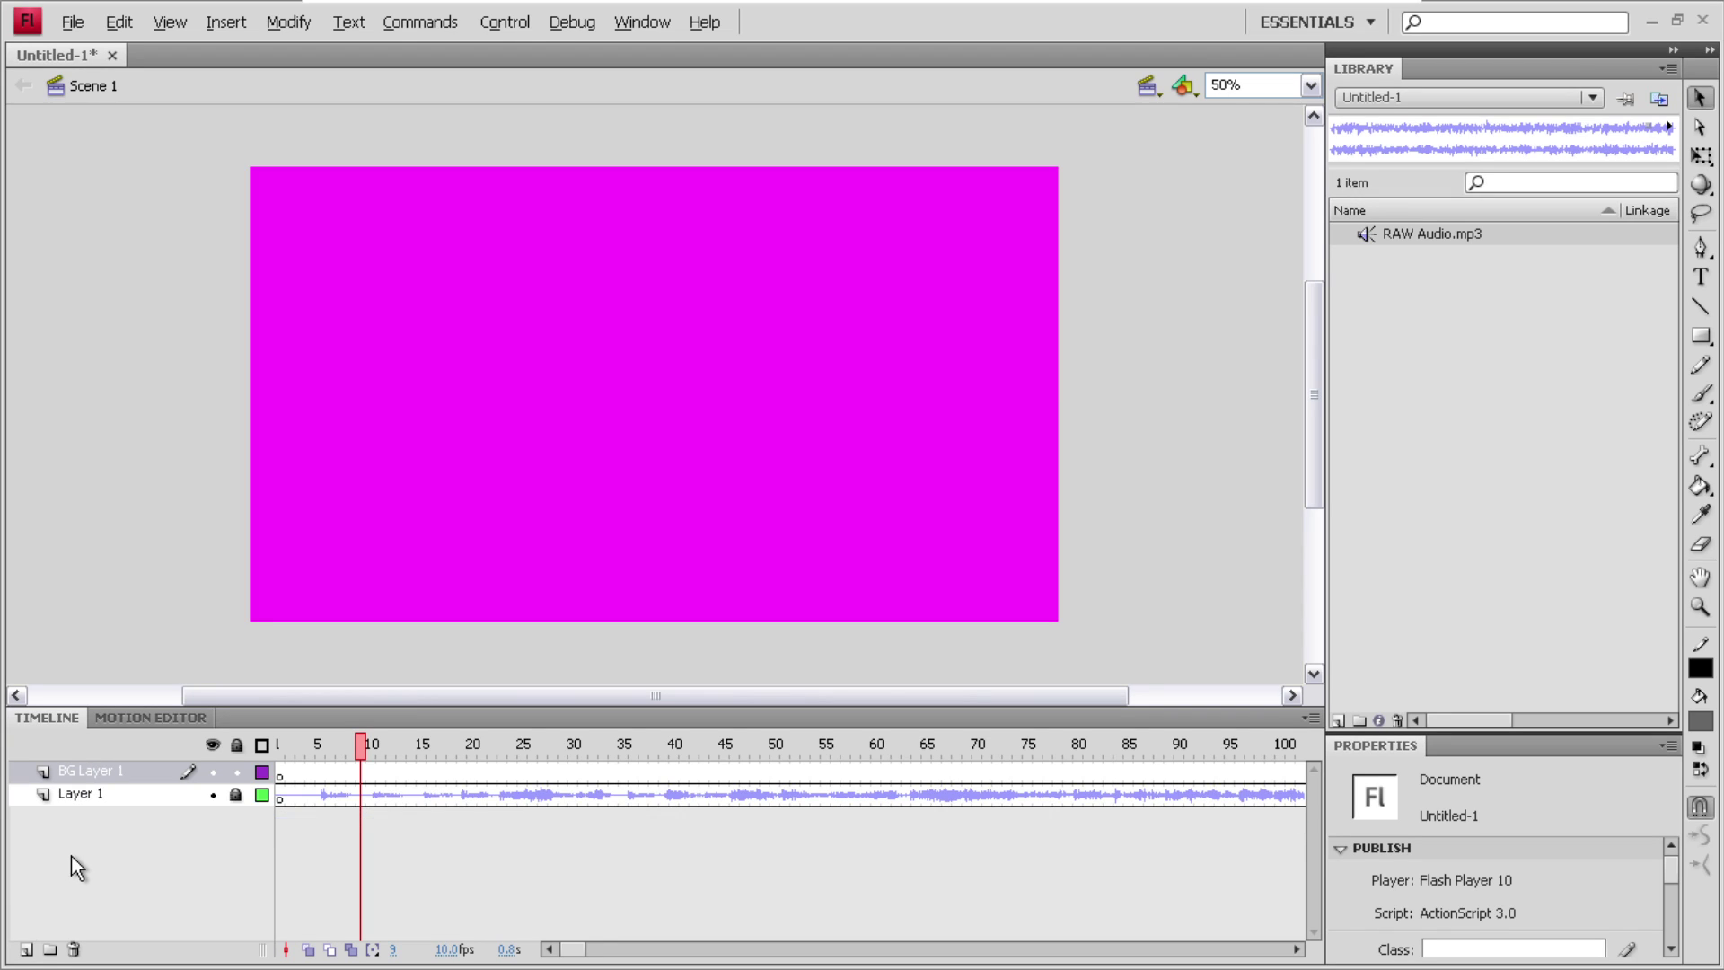
pyautogui.click(50, 949)
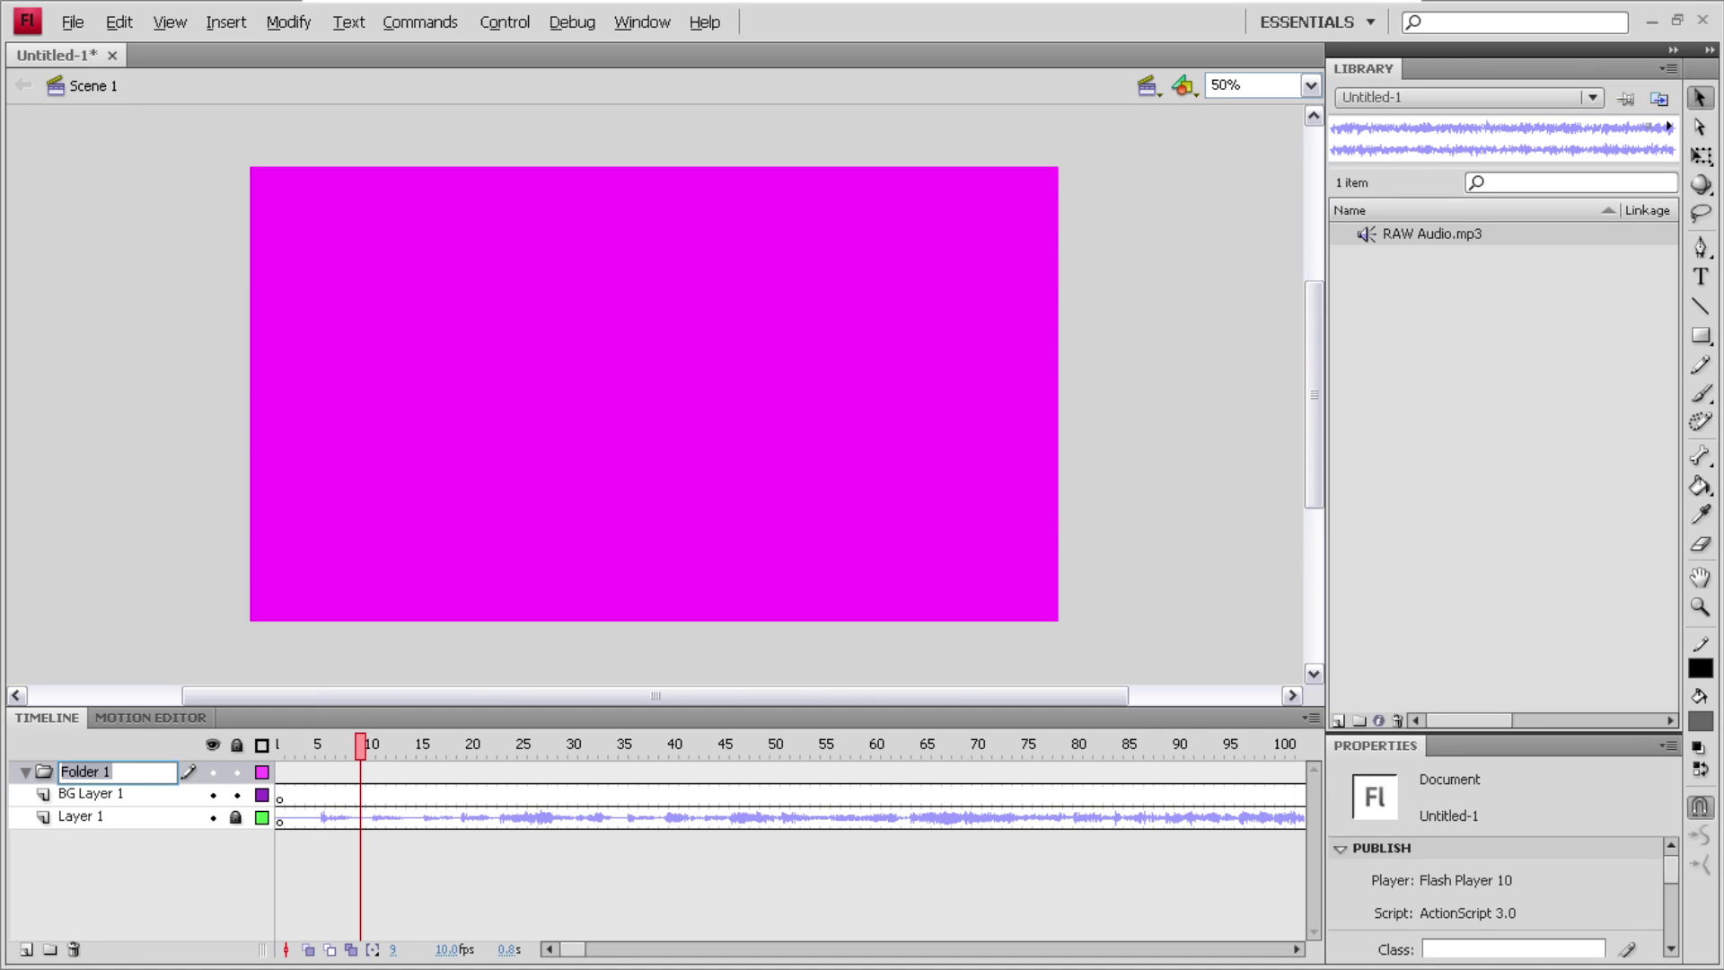
pyautogui.write('Background Layers')
pyautogui.press('Return')
pyautogui.moveTo(106, 799); pyautogui.dragTo(105, 778)
# - Cut frames 1 to 8 on BG Layer 1 to separate them as their own blank span
pyautogui.click(320, 798)
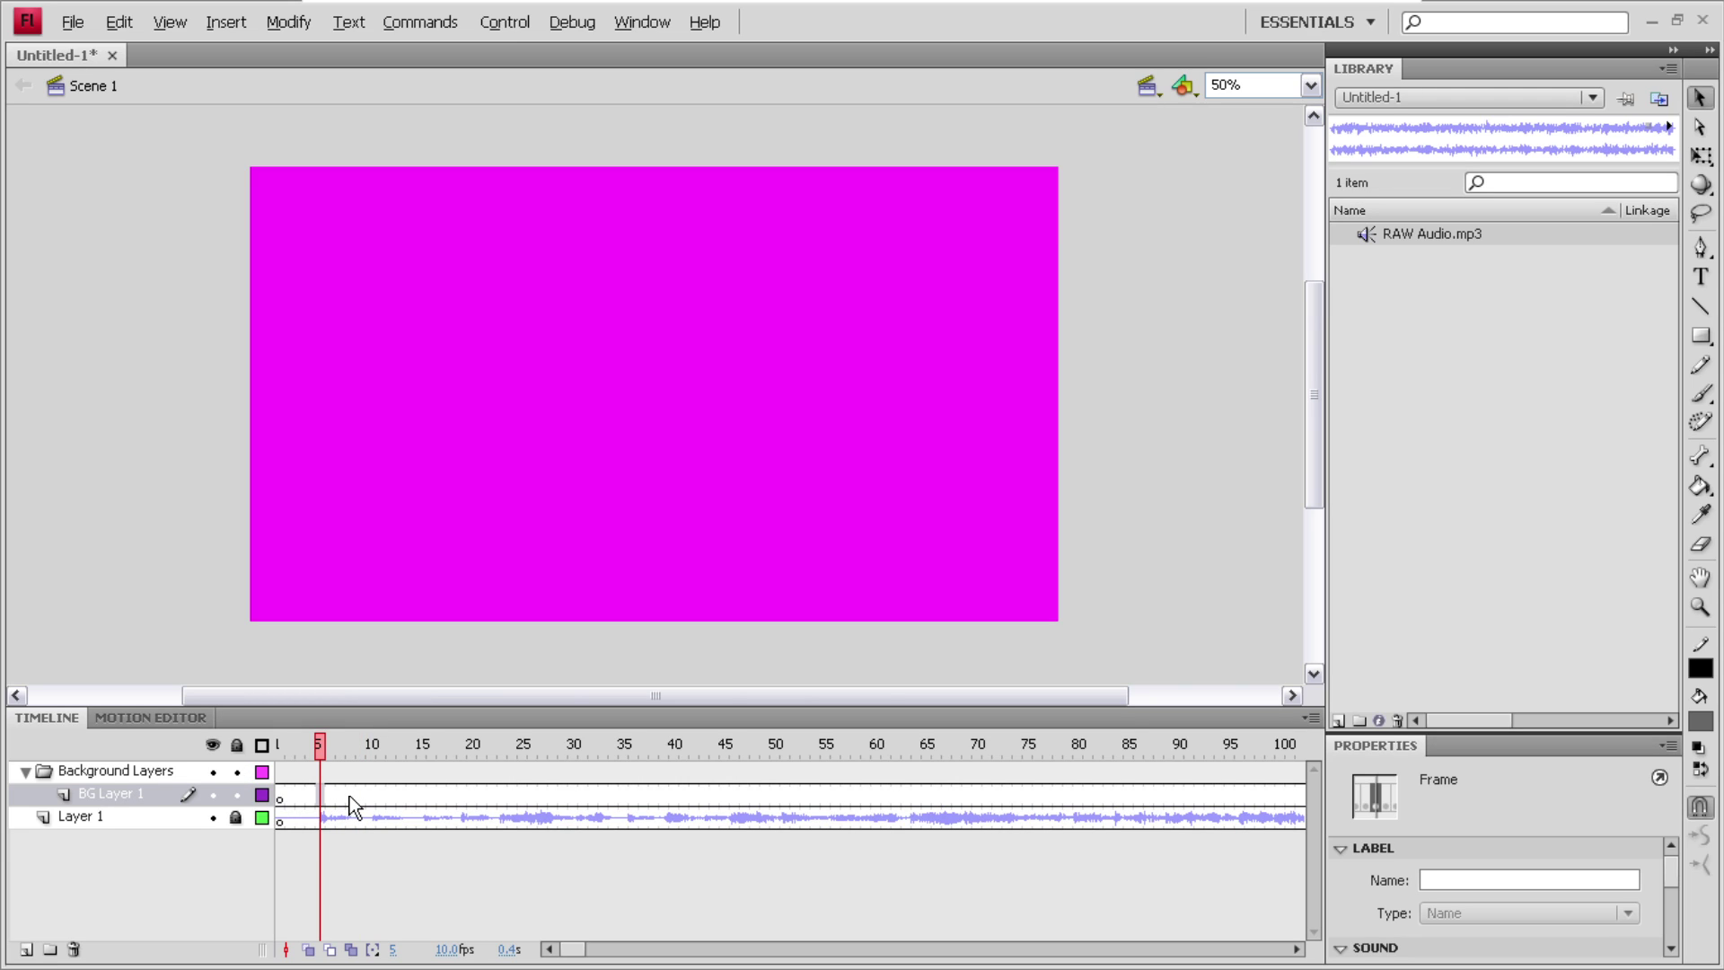
pyautogui.moveTo(348, 796); pyautogui.dragTo(300, 795)
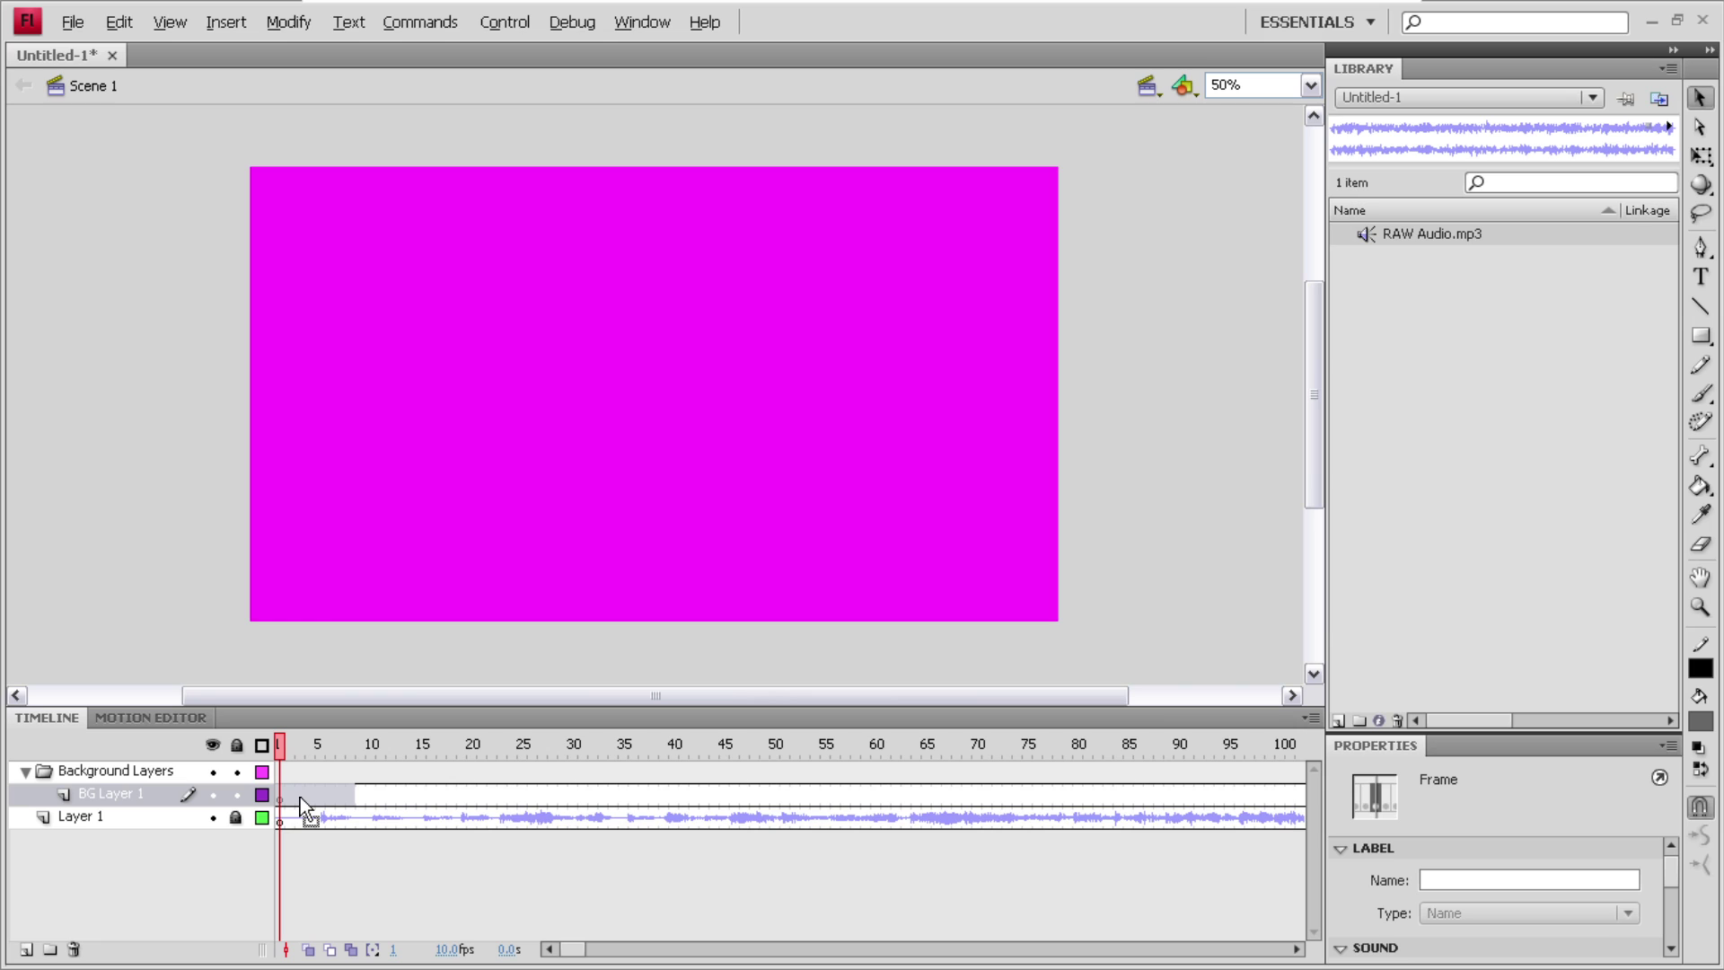
pyautogui.rightClick(300, 796)
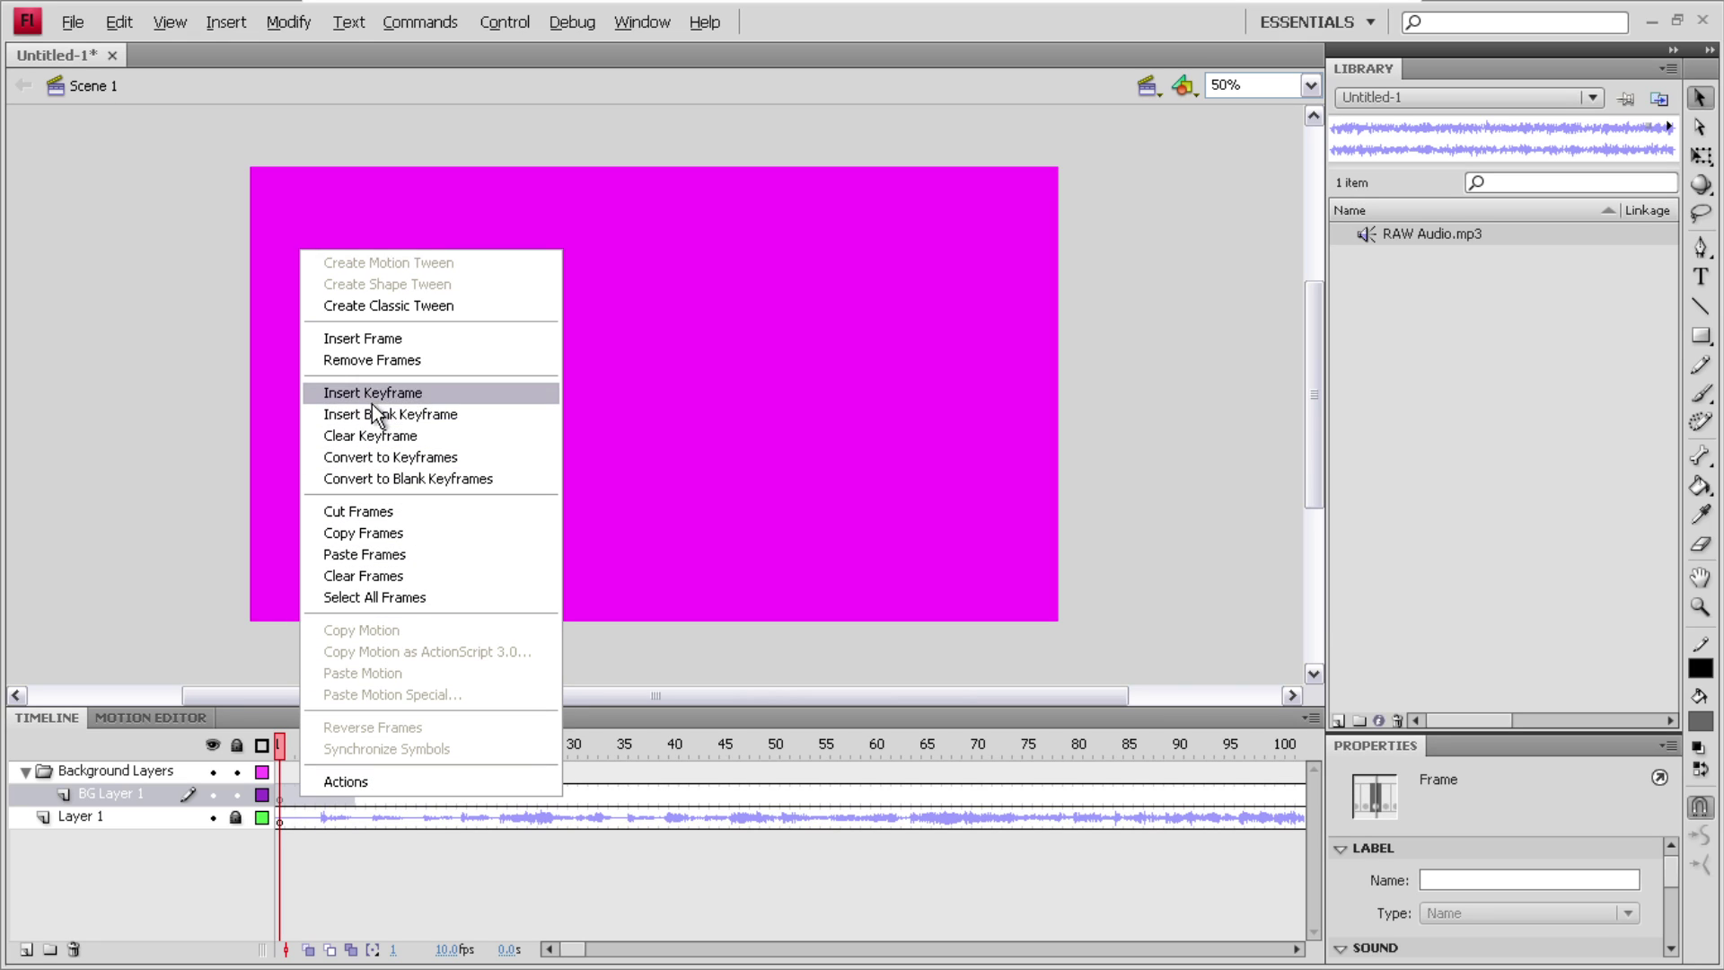
pyautogui.click(391, 512)
# - Draw a rectangle covering the entire stage on BG Layer 1 at frame 1
pyautogui.click(1699, 335)
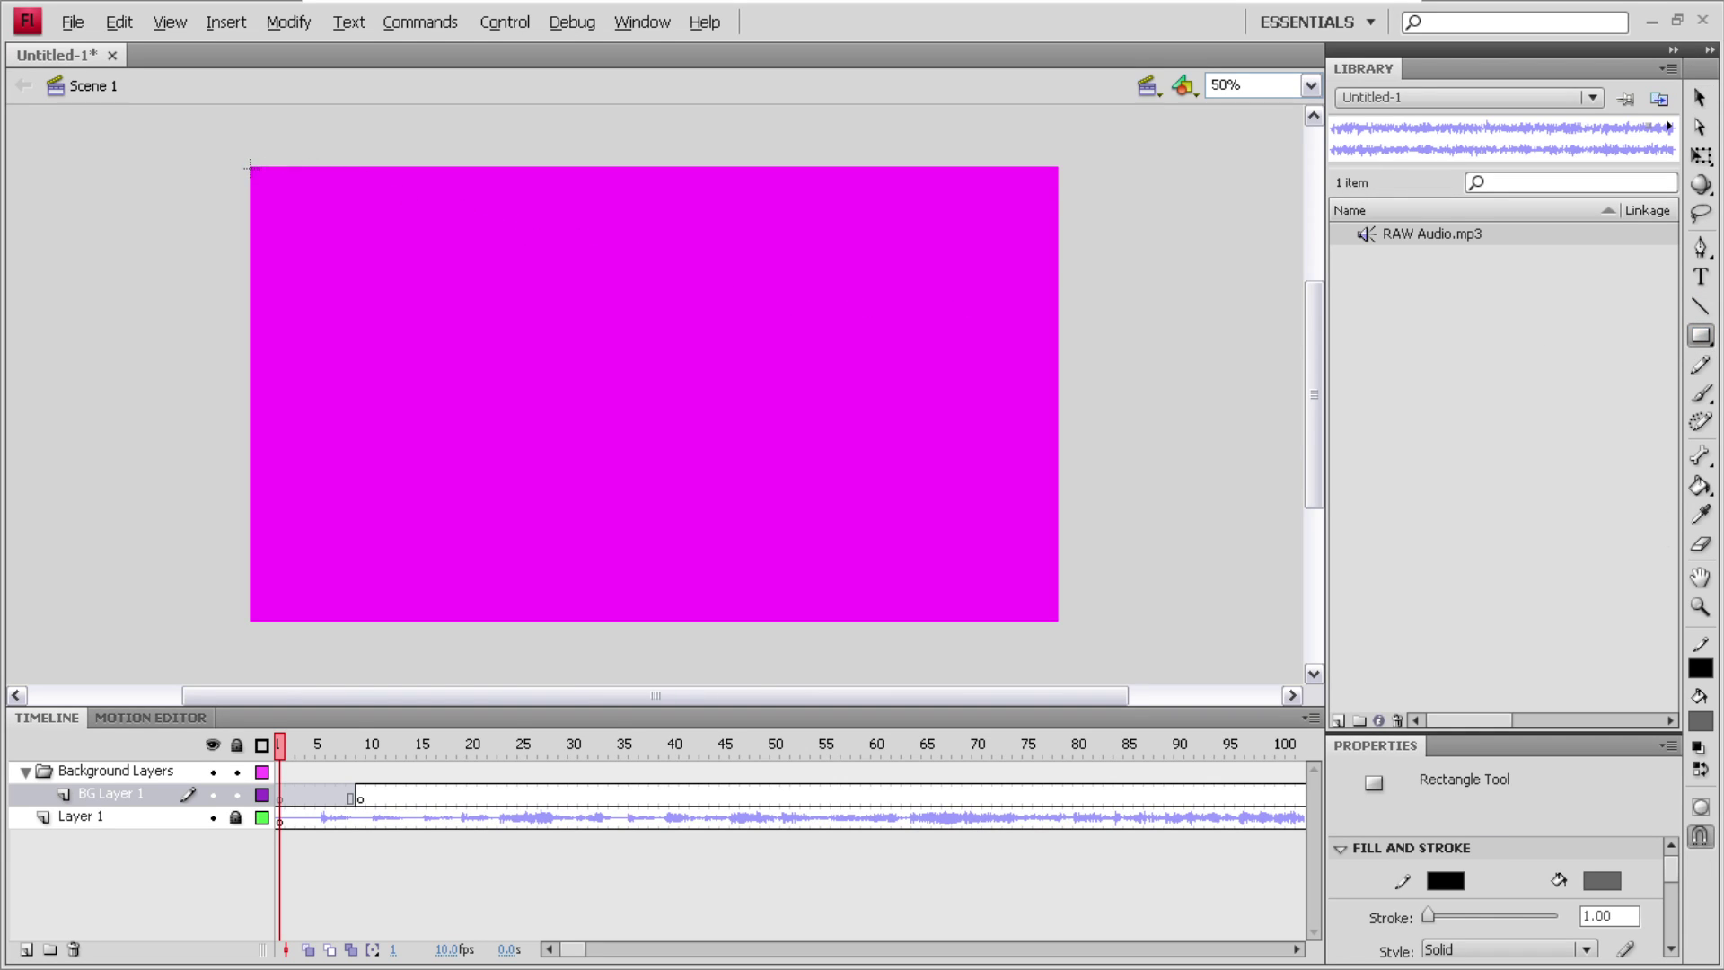
pyautogui.moveTo(250, 165); pyautogui.dragTo(1058, 620)
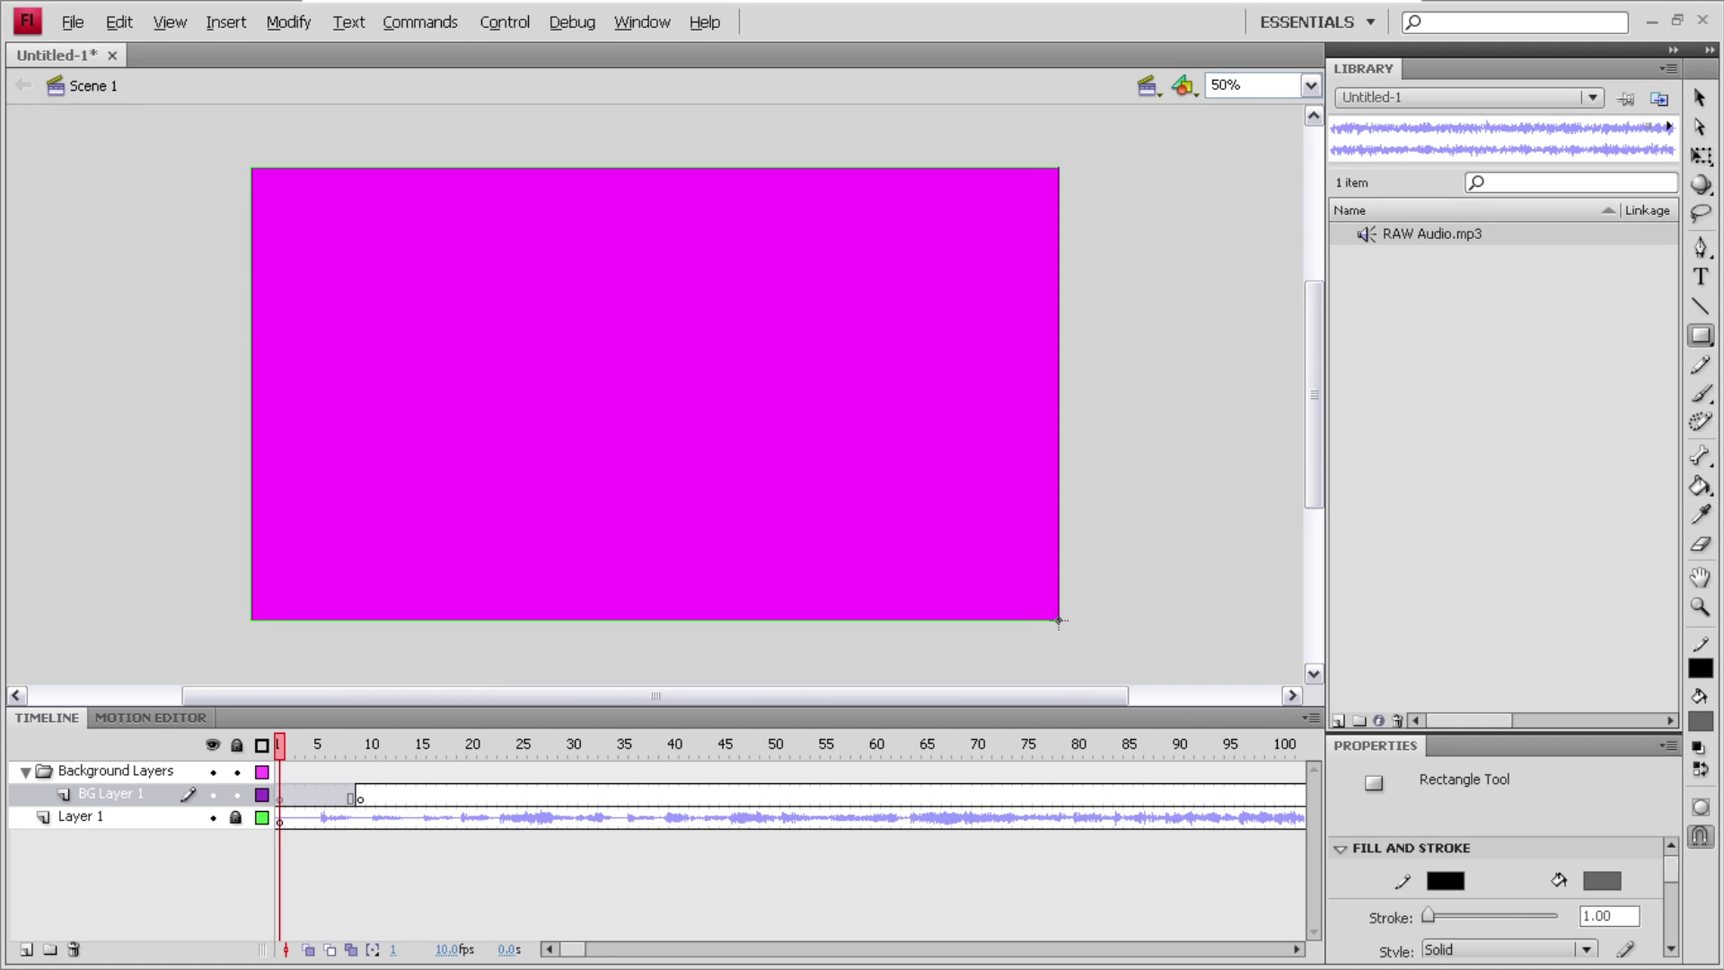
pyautogui.moveTo(1058, 620); pyautogui.dragTo(1058, 621)
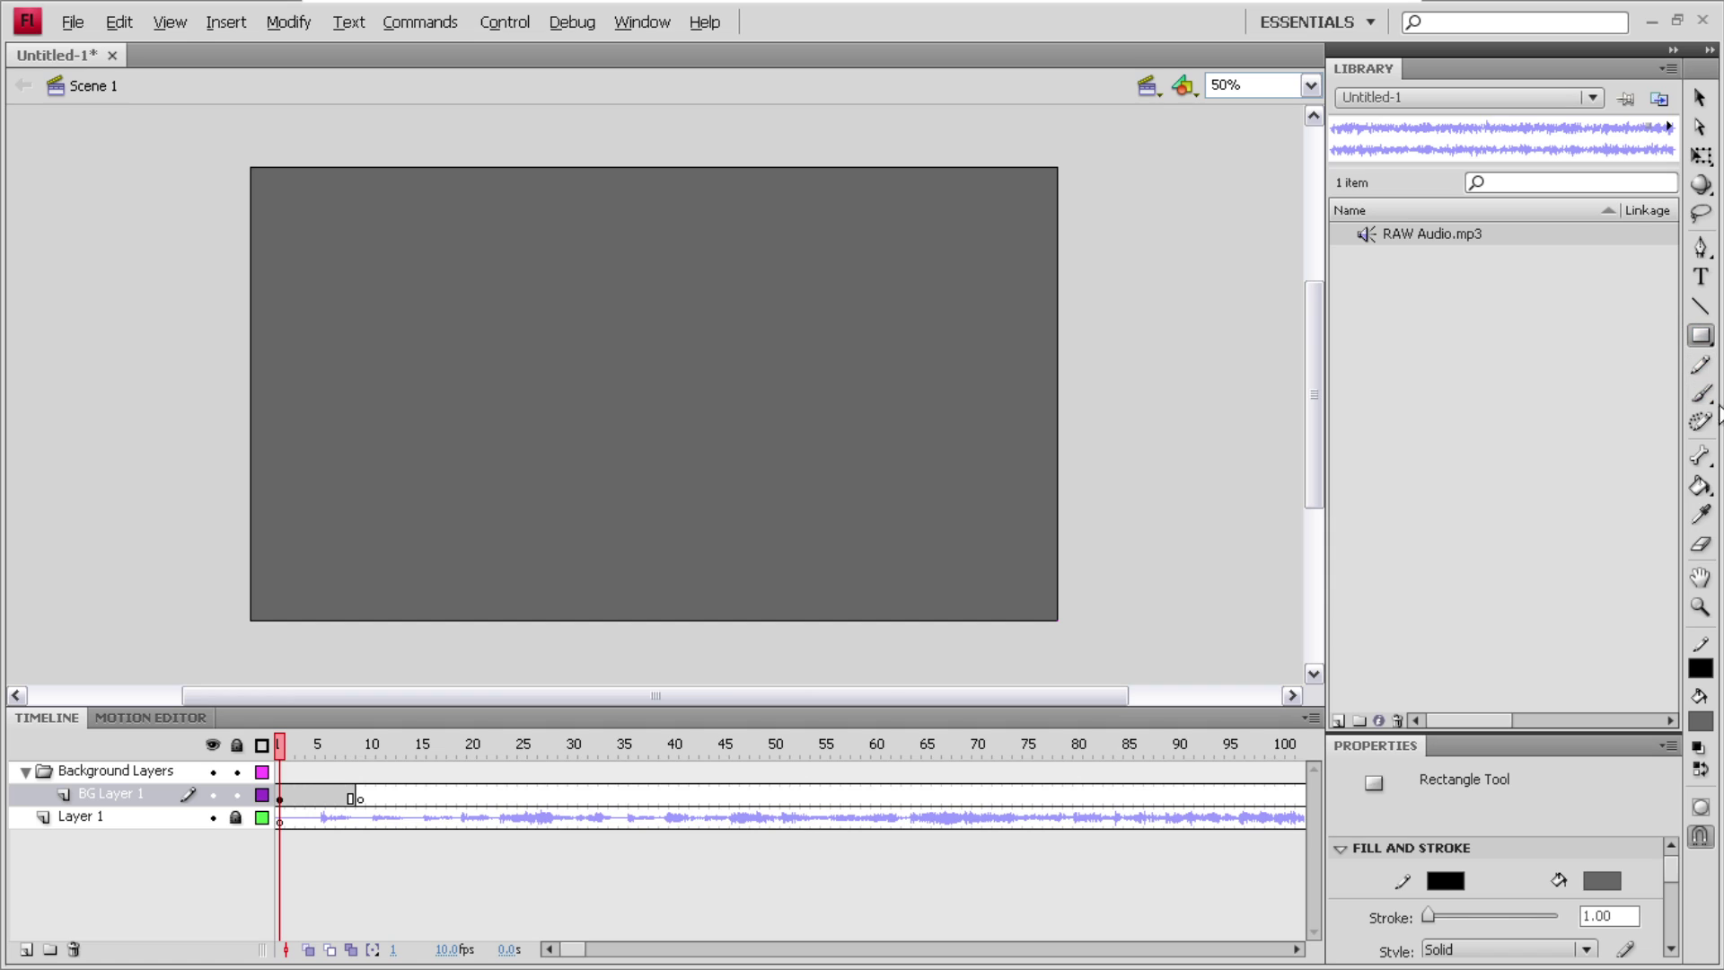
# - Fill the stage-sized rectangle with black using the Paint Bucket tool
pyautogui.click(1700, 486)
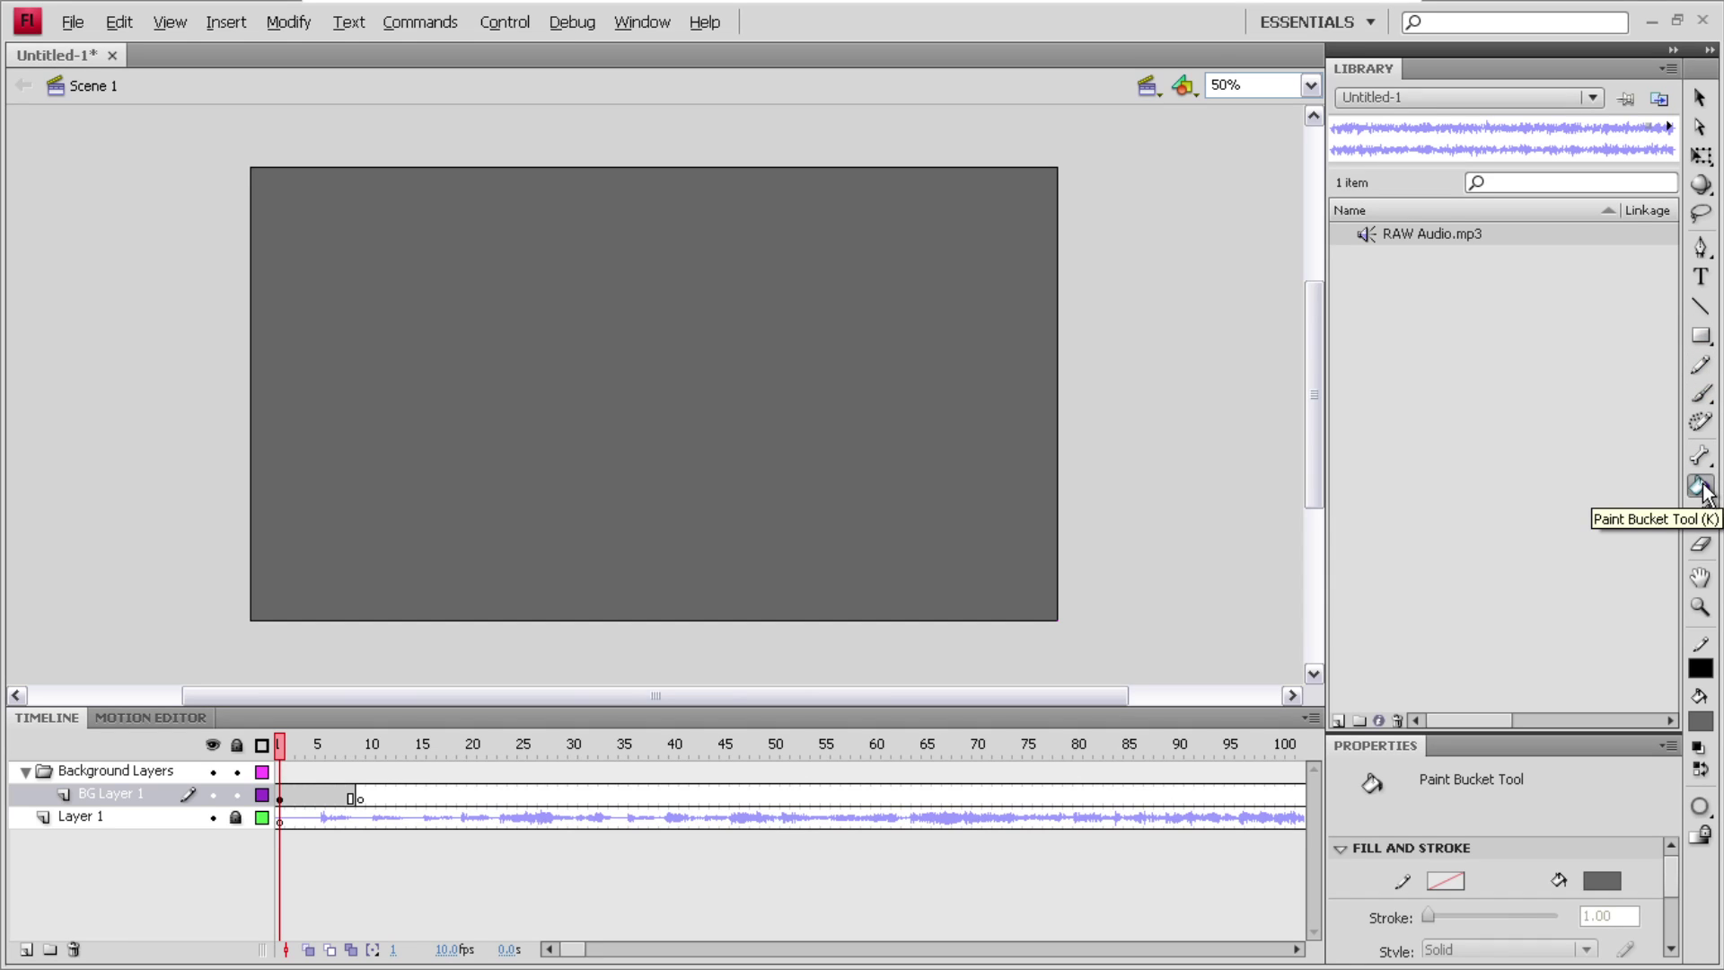
pyautogui.click(1699, 723)
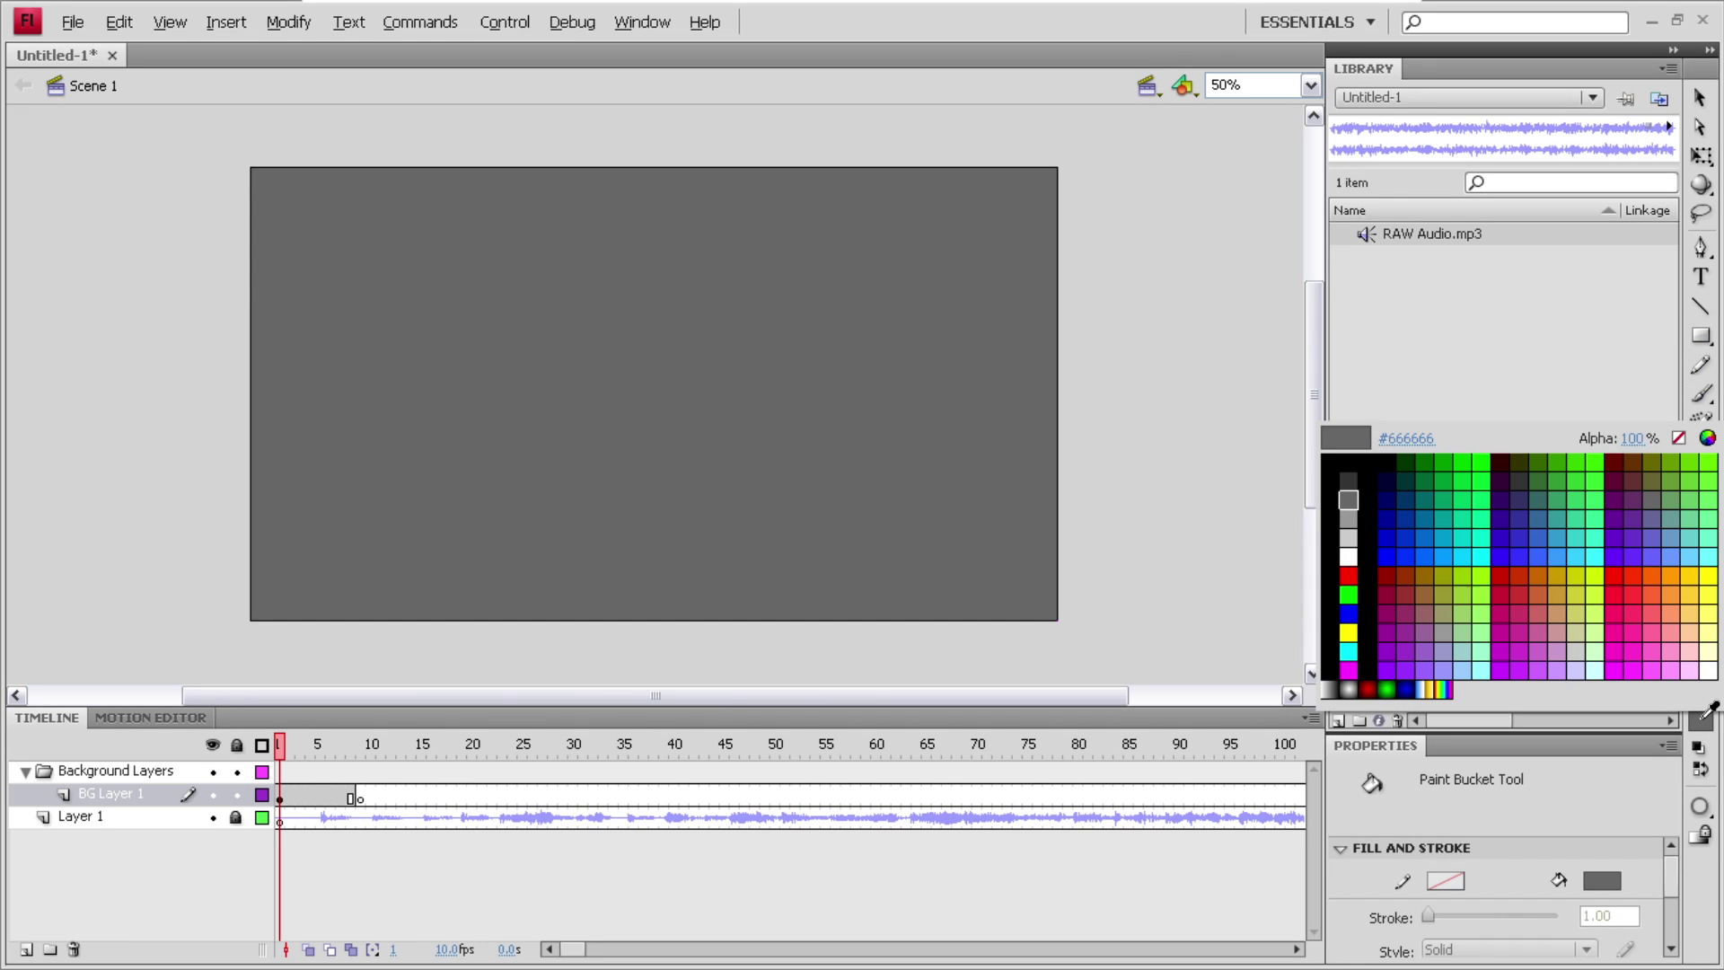
pyautogui.click(1350, 465)
pyautogui.click(851, 500)
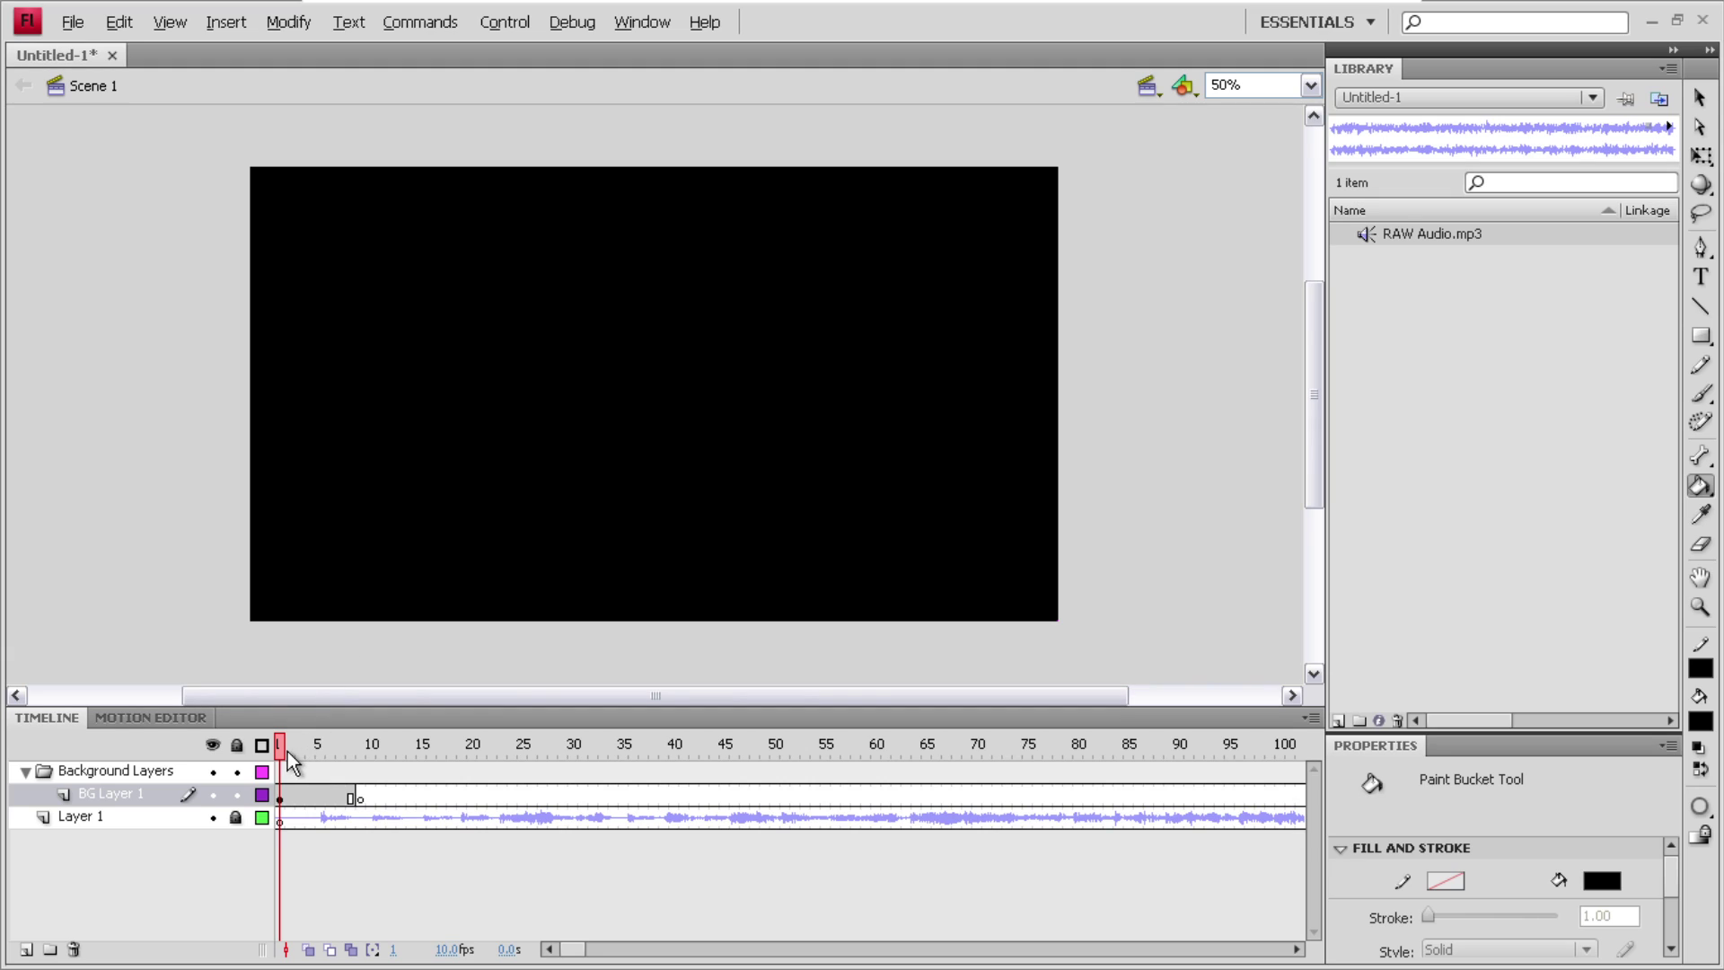
# - Check the program's version in its About information and close it
pyautogui.moveTo(278, 745); pyautogui.dragTo(267, 779)
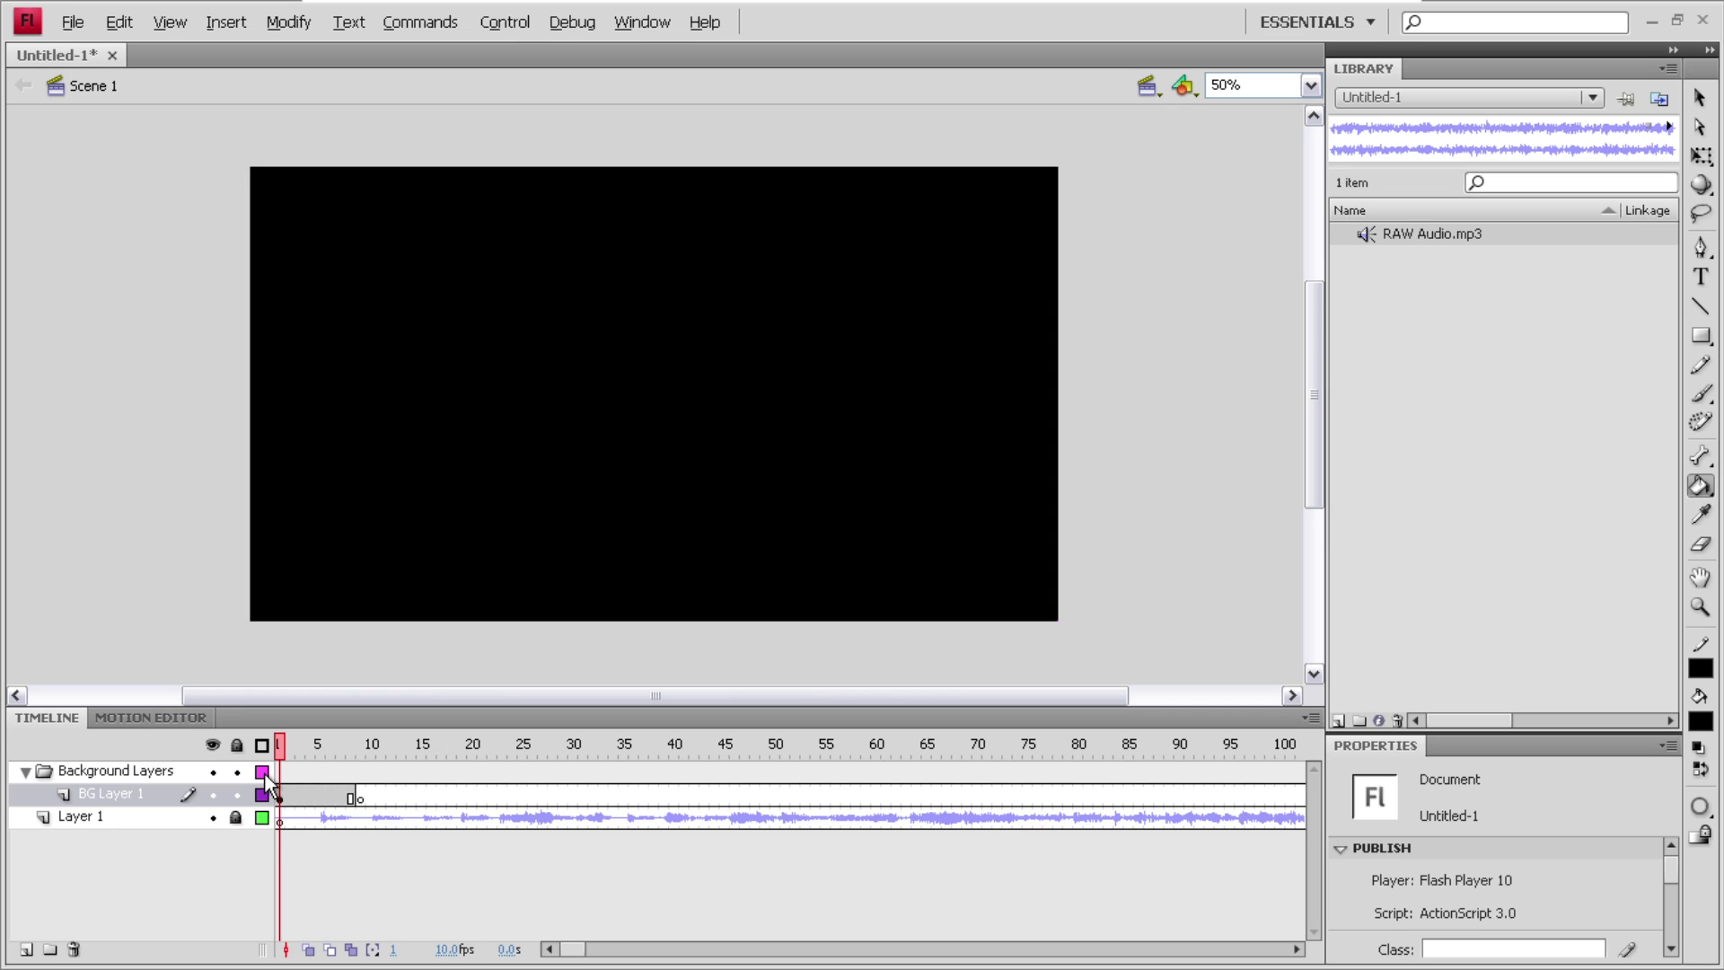
pyautogui.click(27, 21)
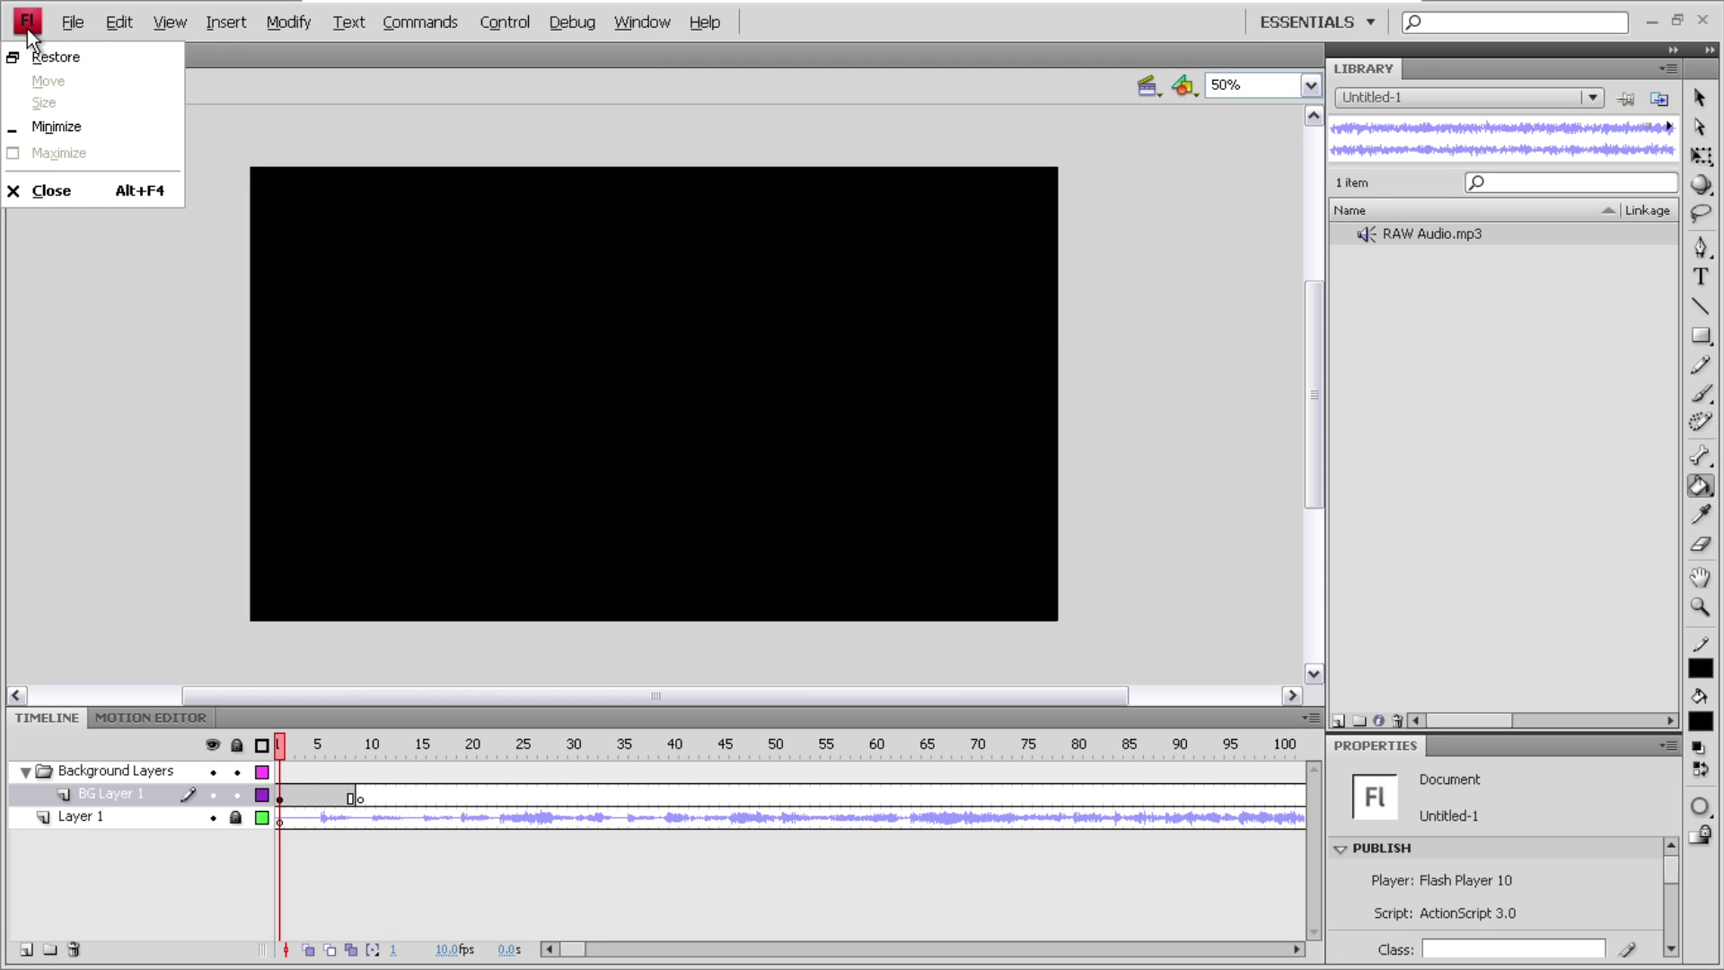
pyautogui.click(826, 11)
pyautogui.click(723, 22)
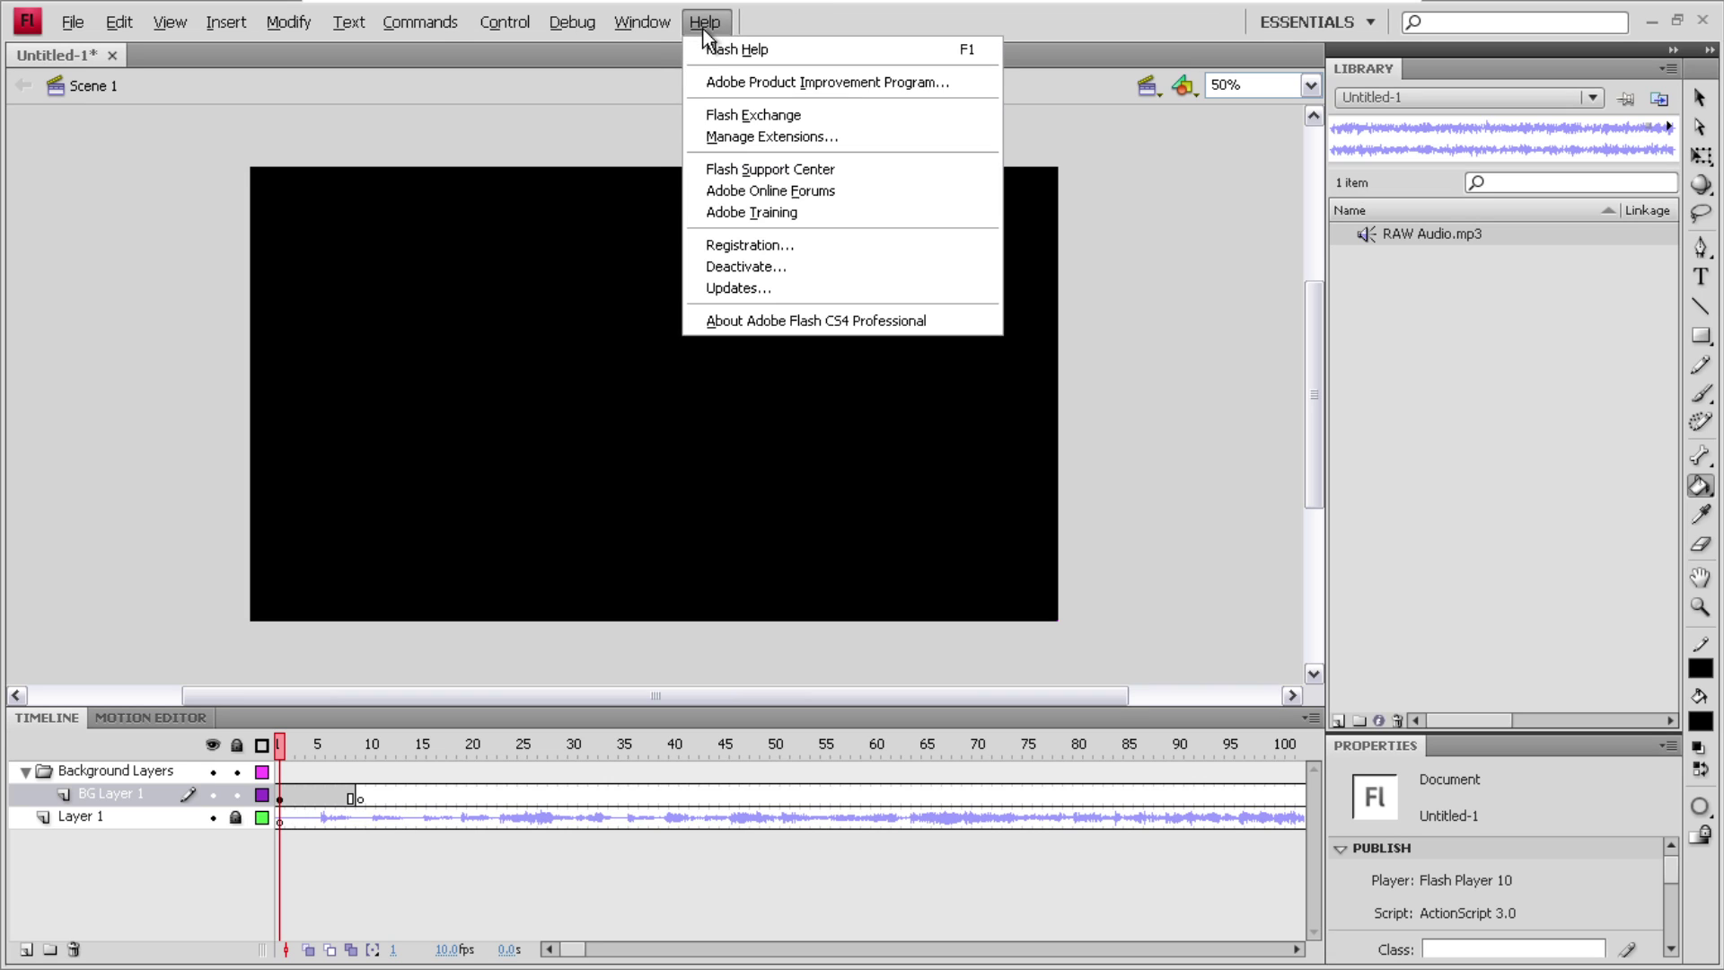
pyautogui.click(839, 325)
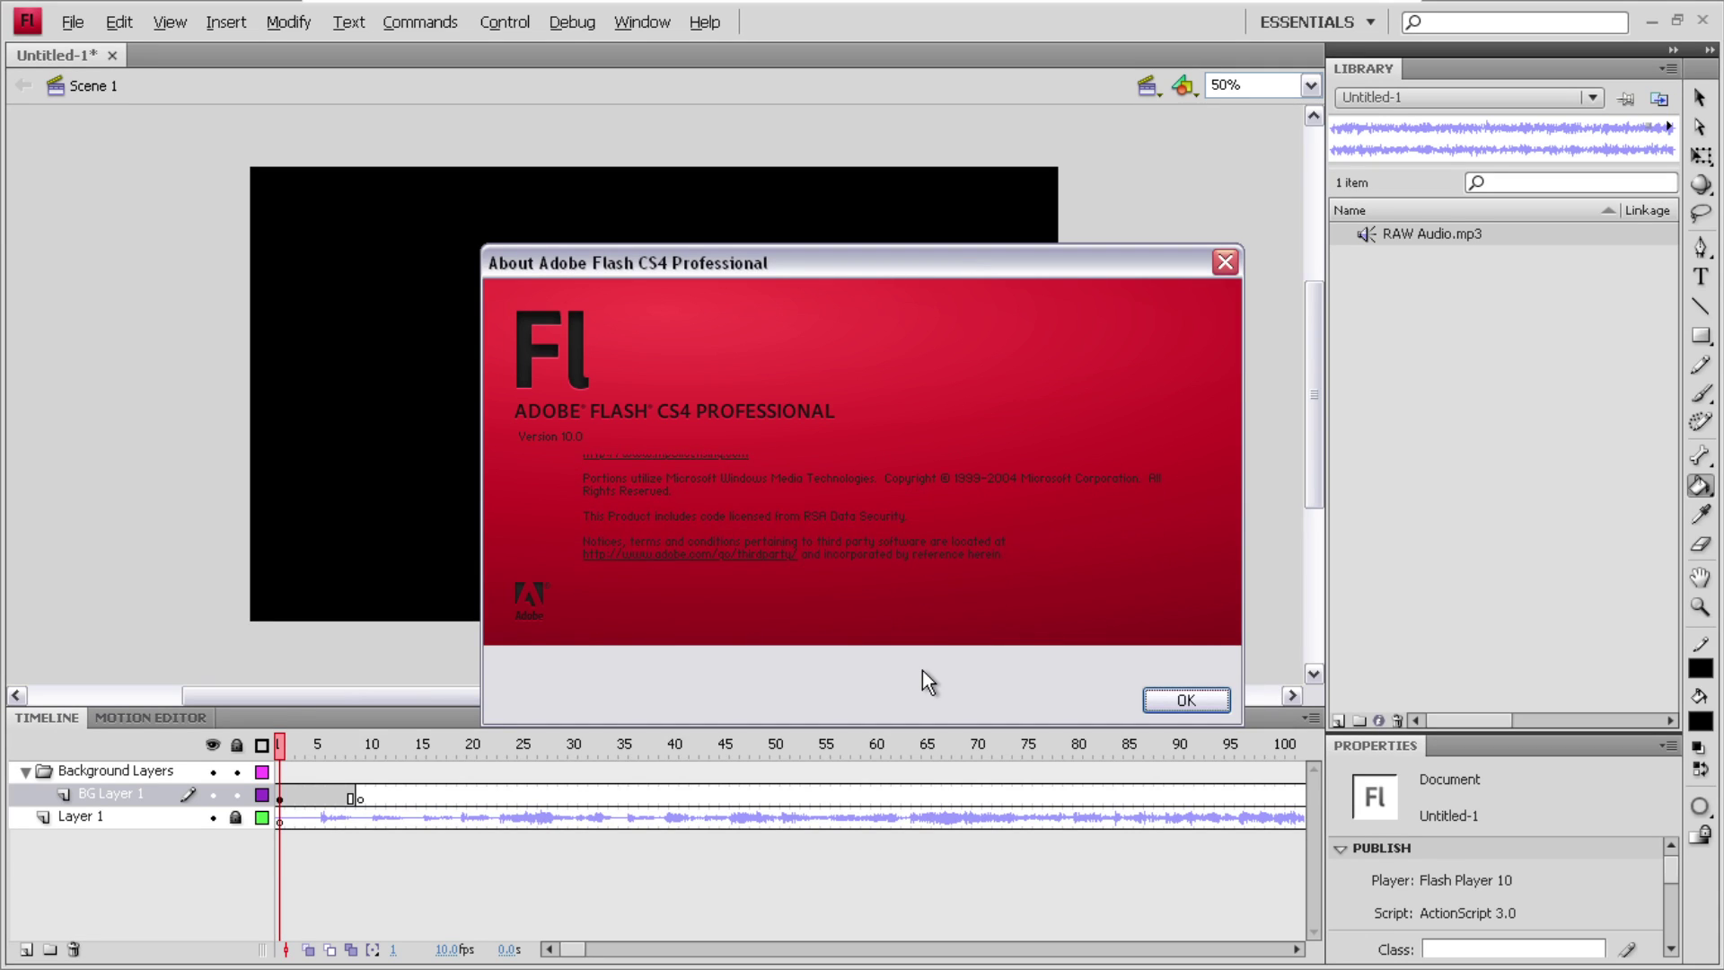
pyautogui.click(1172, 699)
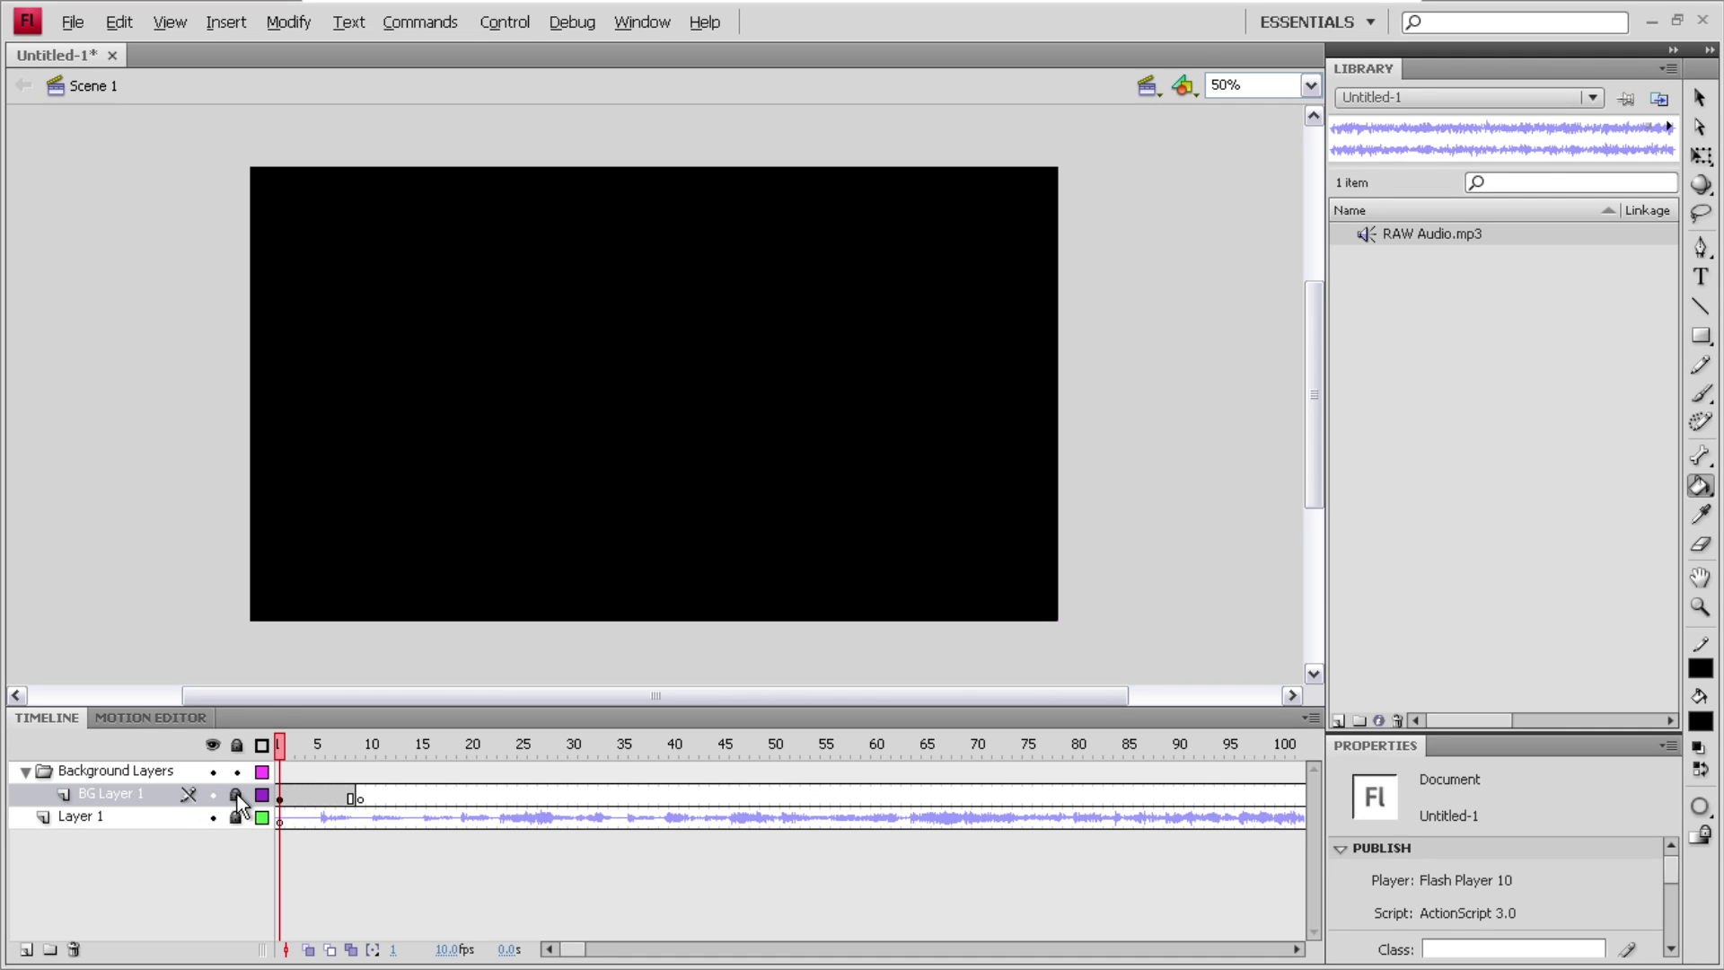
# - Add a new layer above the Background Layers folder and name it Titles
pyautogui.click(22, 772)
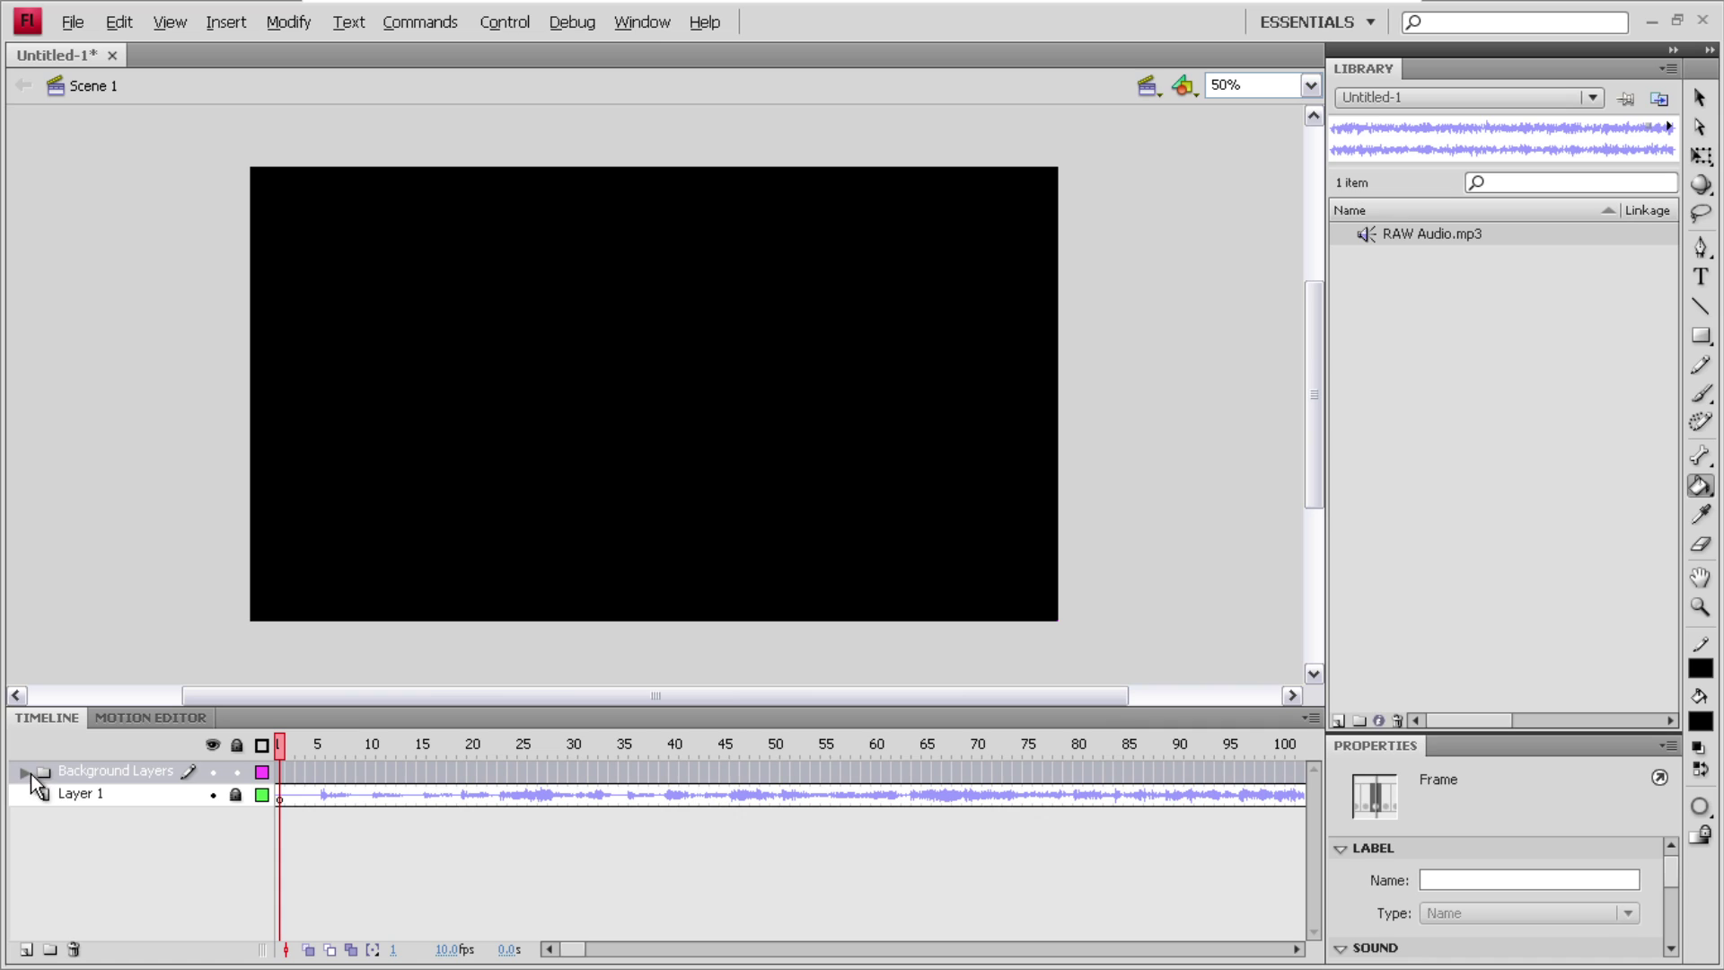
pyautogui.click(22, 772)
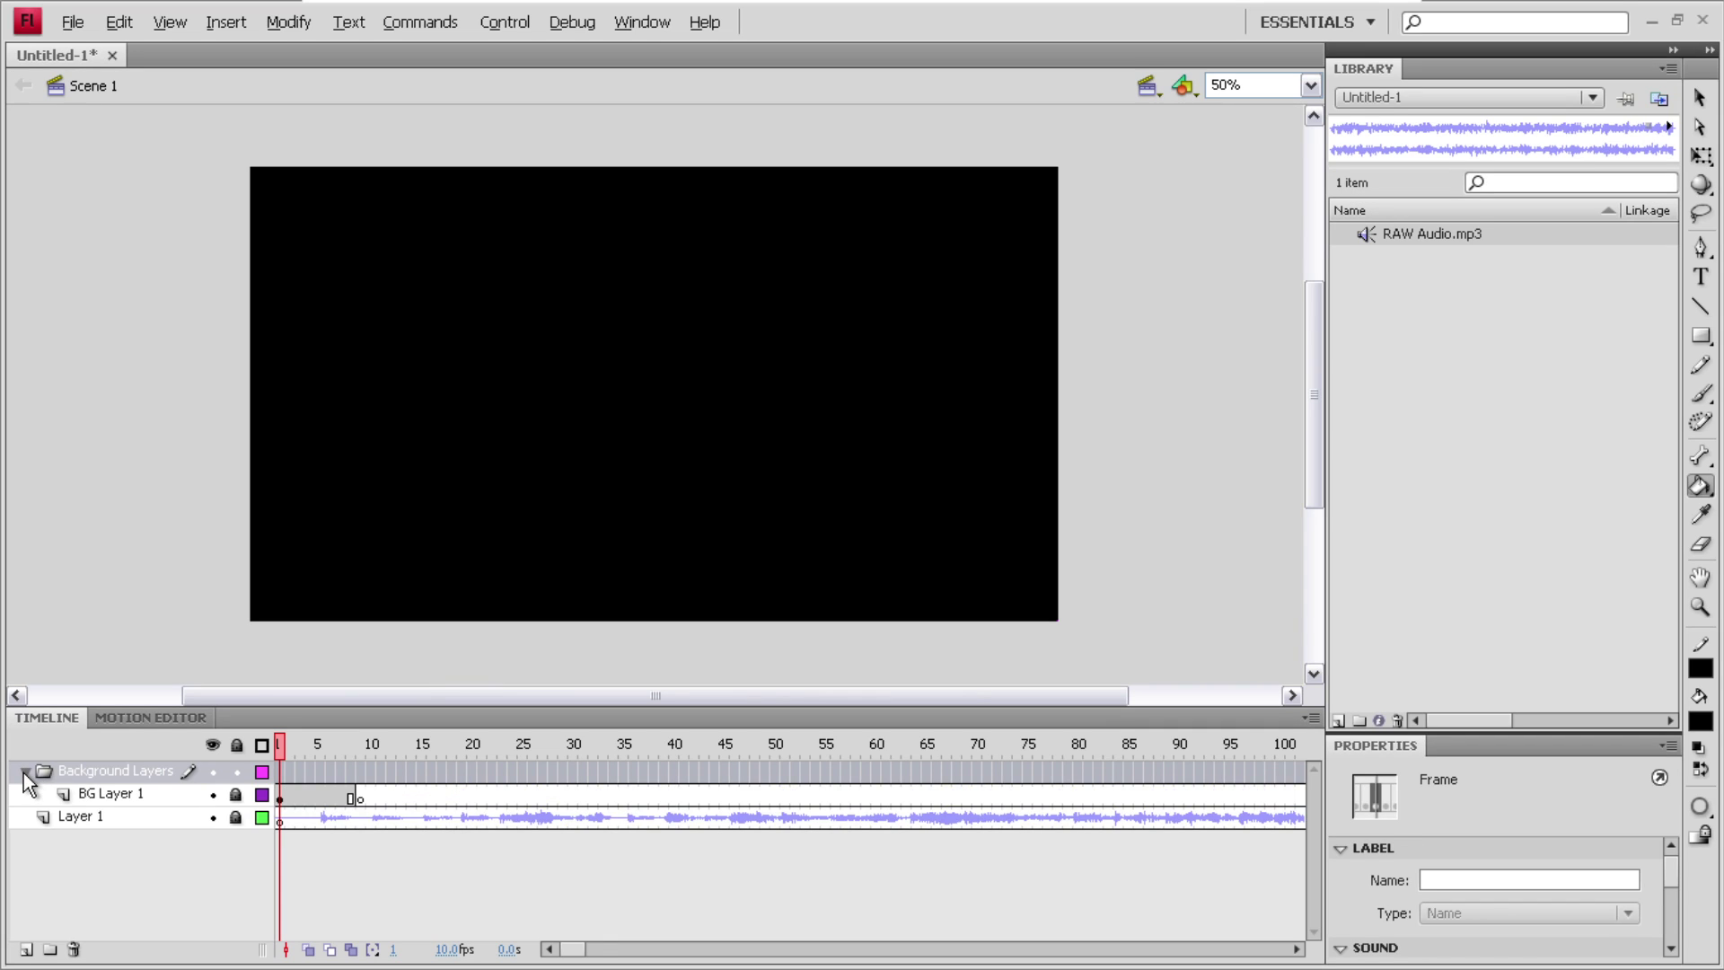
pyautogui.click(26, 948)
pyautogui.click(99, 770)
pyautogui.doubleClick(98, 770)
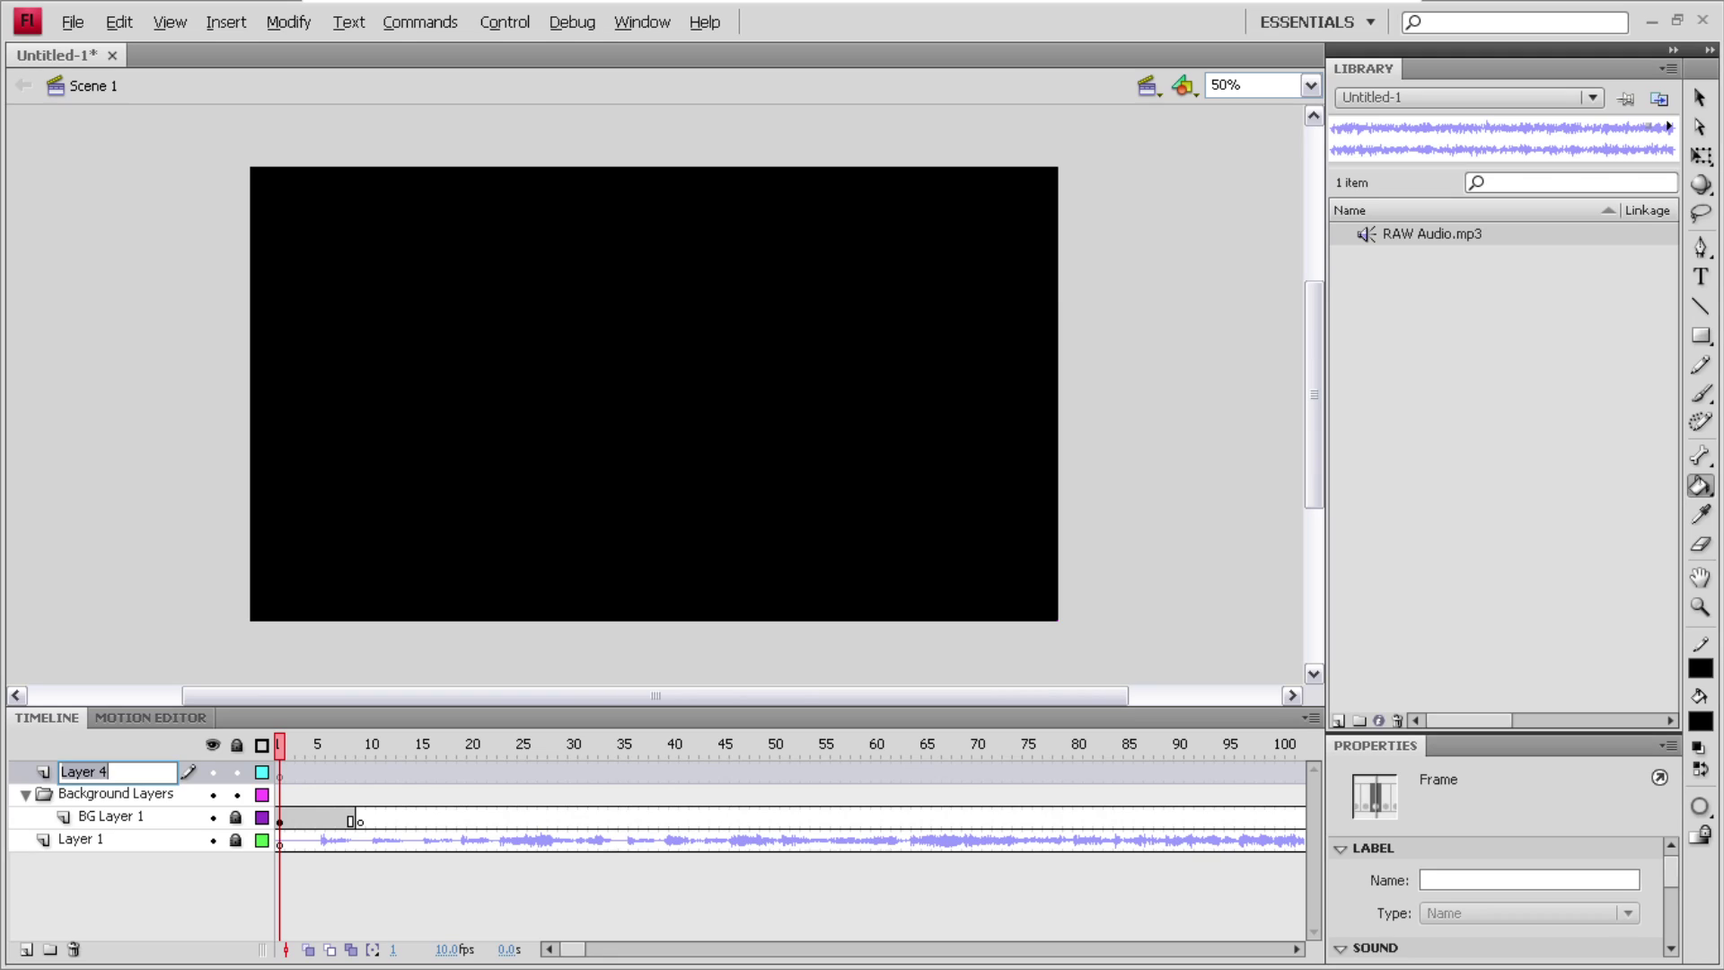
pyautogui.write('Beginning')
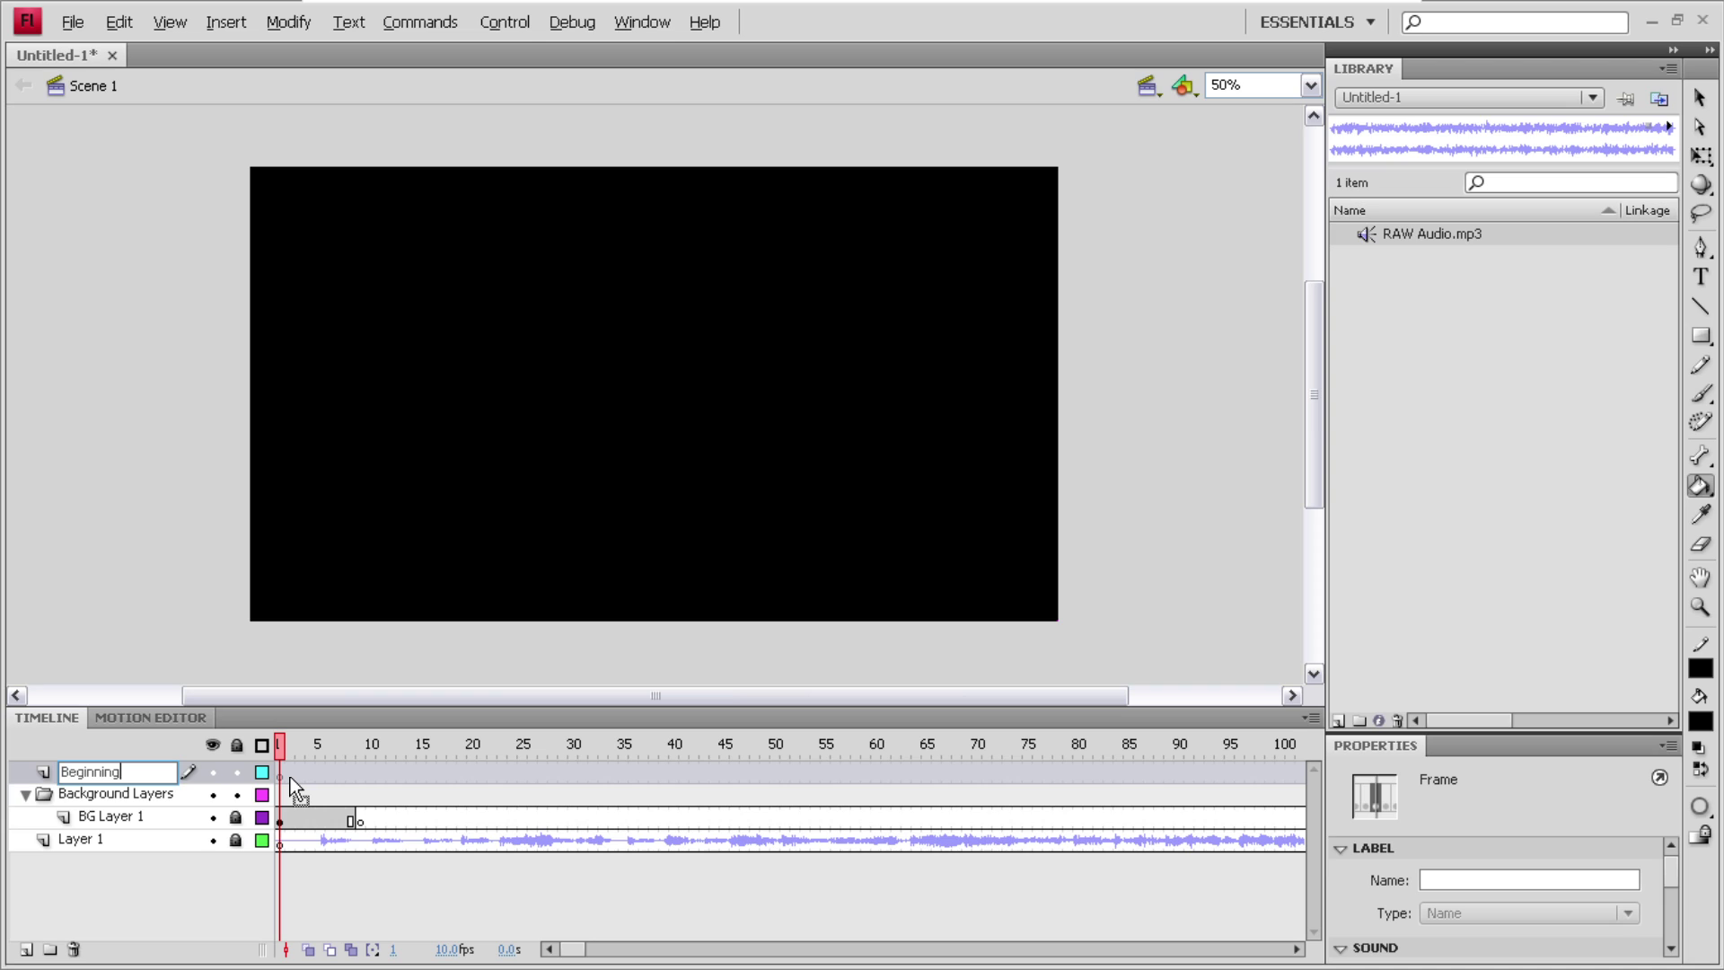
pyautogui.press('BackSpace')
pyautogui.press('BackSpace')
pyautogui.press('BackSpace')
pyautogui.press('BackSpace')
pyautogui.press('BackSpace')
pyautogui.press('BackSpace')
pyautogui.press('BackSpace')
pyautogui.press('BackSpace')
pyautogui.press('BackSpace')
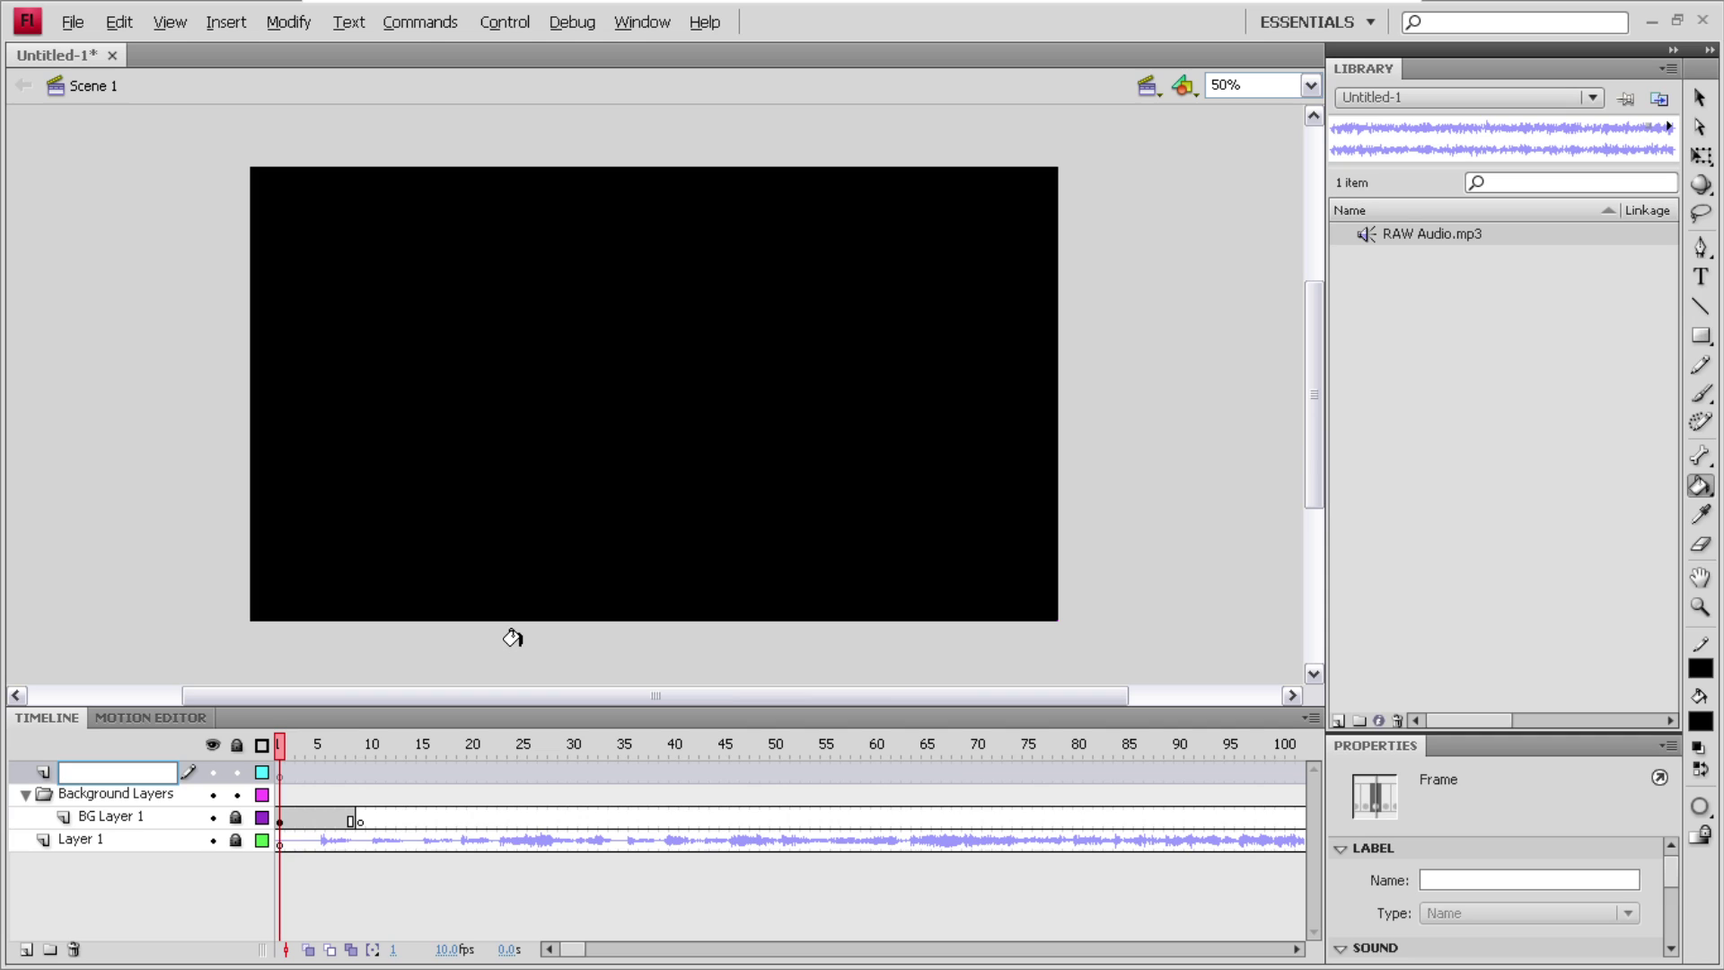
pyautogui.write('Titles')
pyautogui.click(1699, 97)
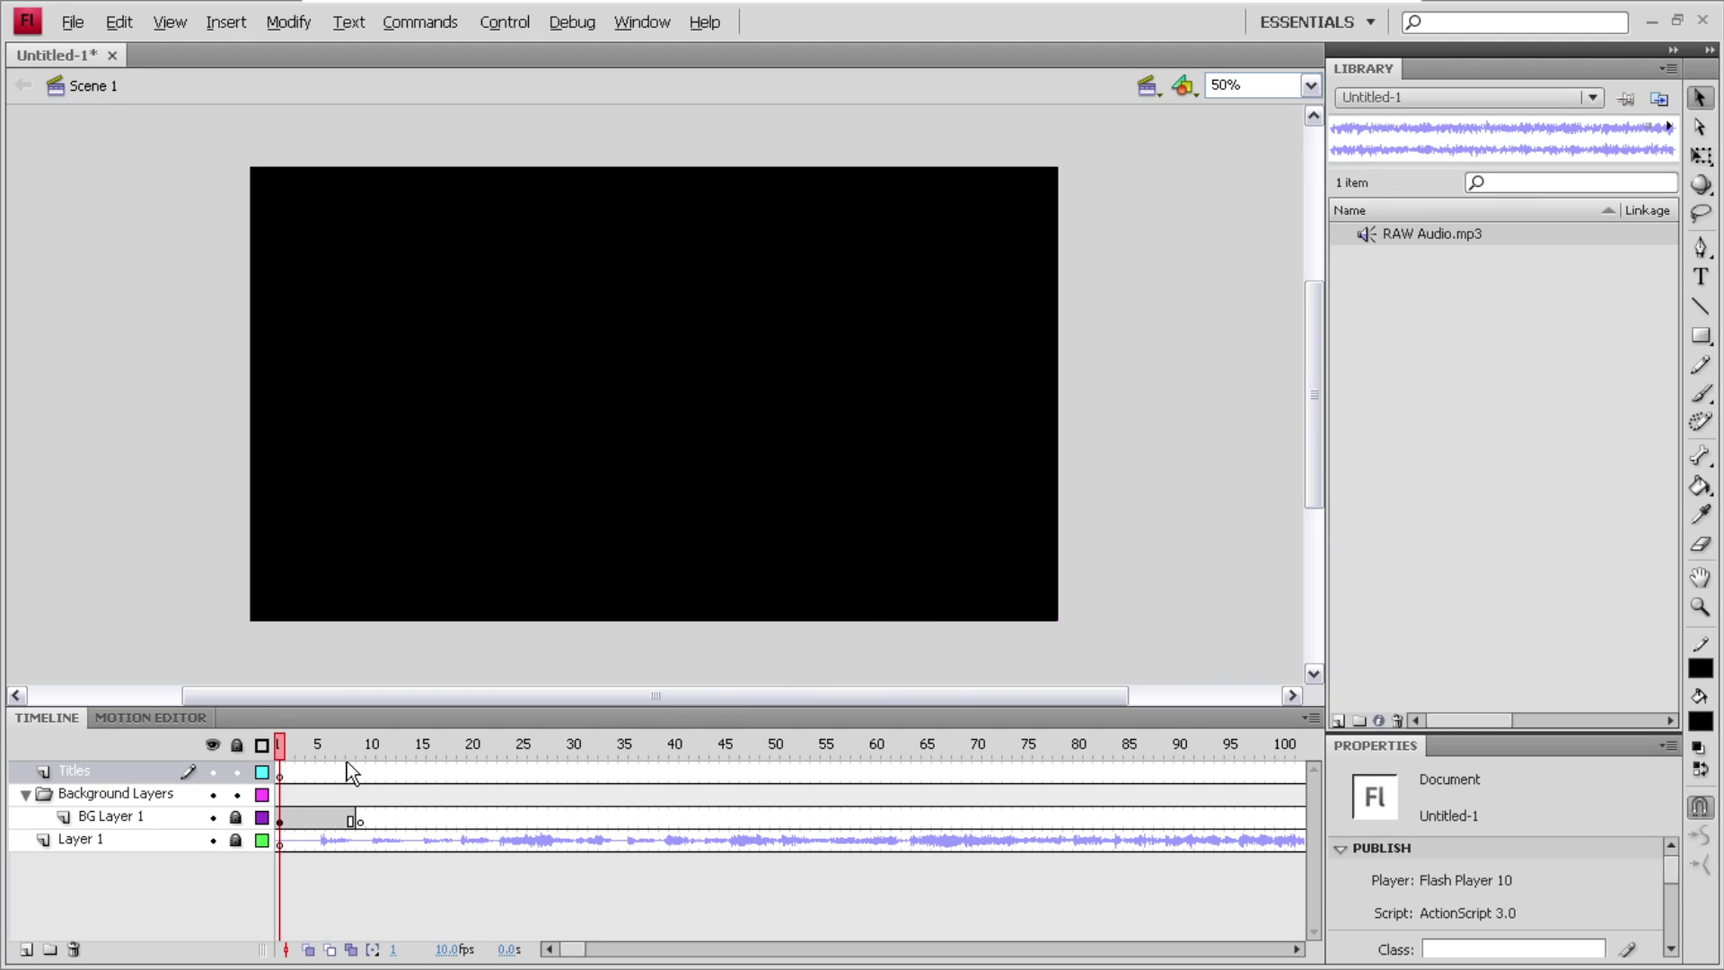
# - Cut frames 5 to 14 on the Titles layer to make a separate blank span
pyautogui.click(309, 773)
pyautogui.click(327, 774)
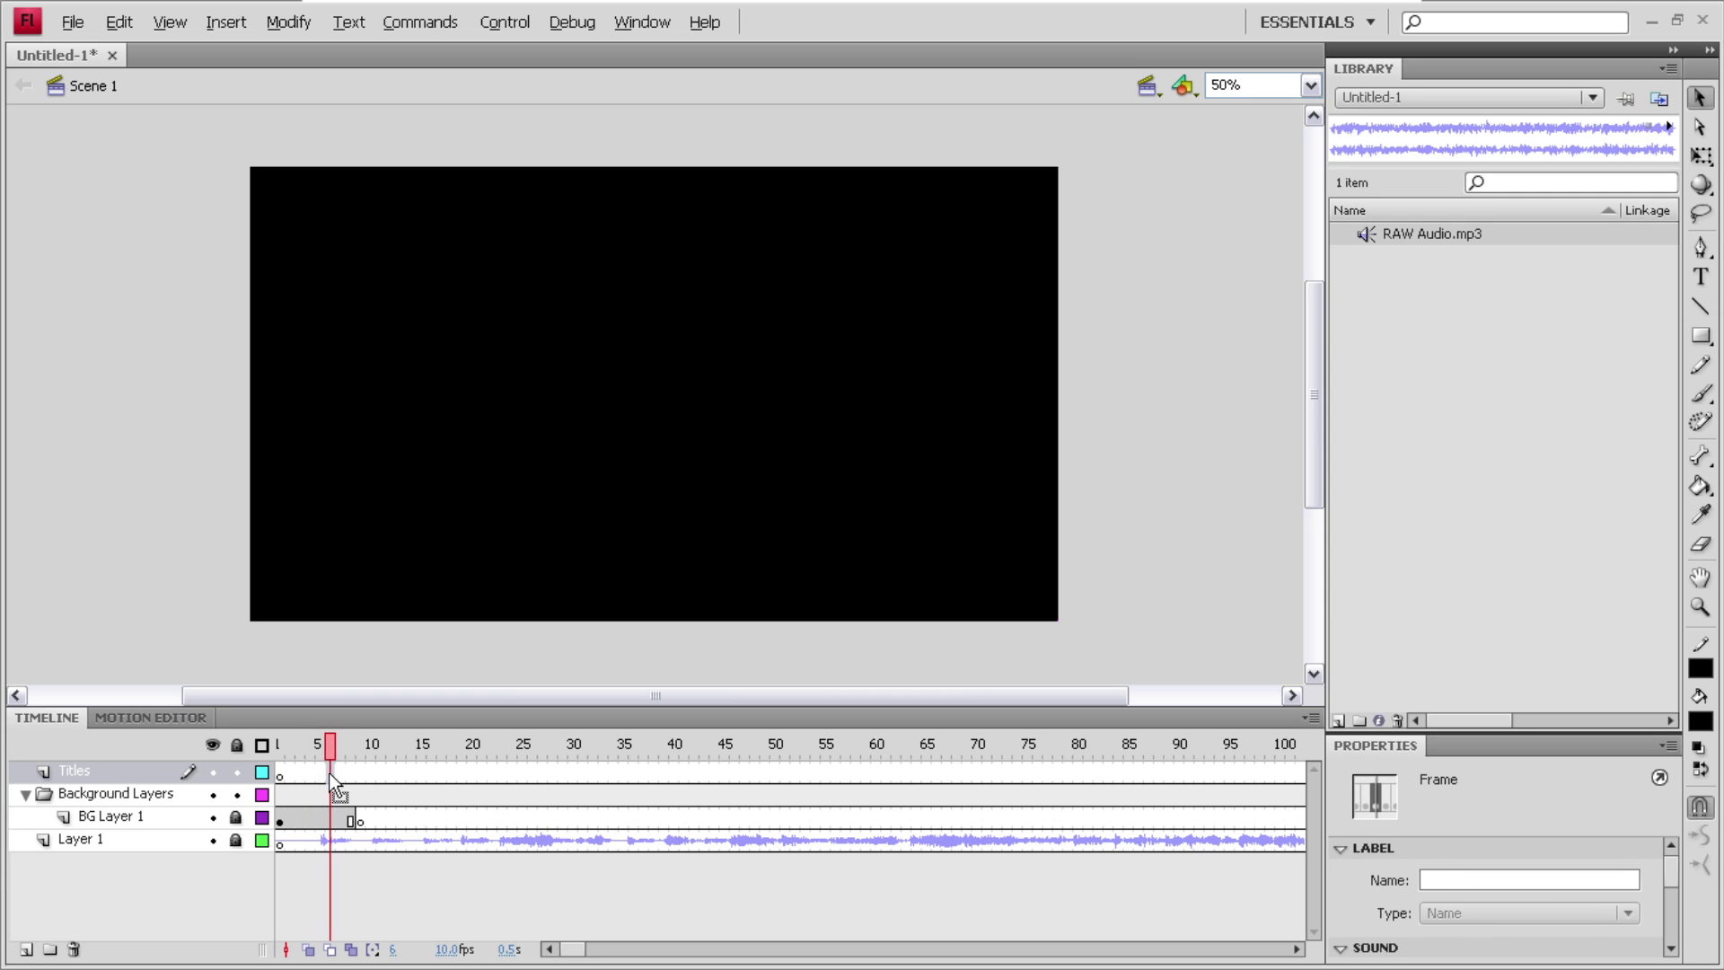
pyautogui.moveTo(326, 774); pyautogui.dragTo(411, 772)
pyautogui.rightClick(390, 771)
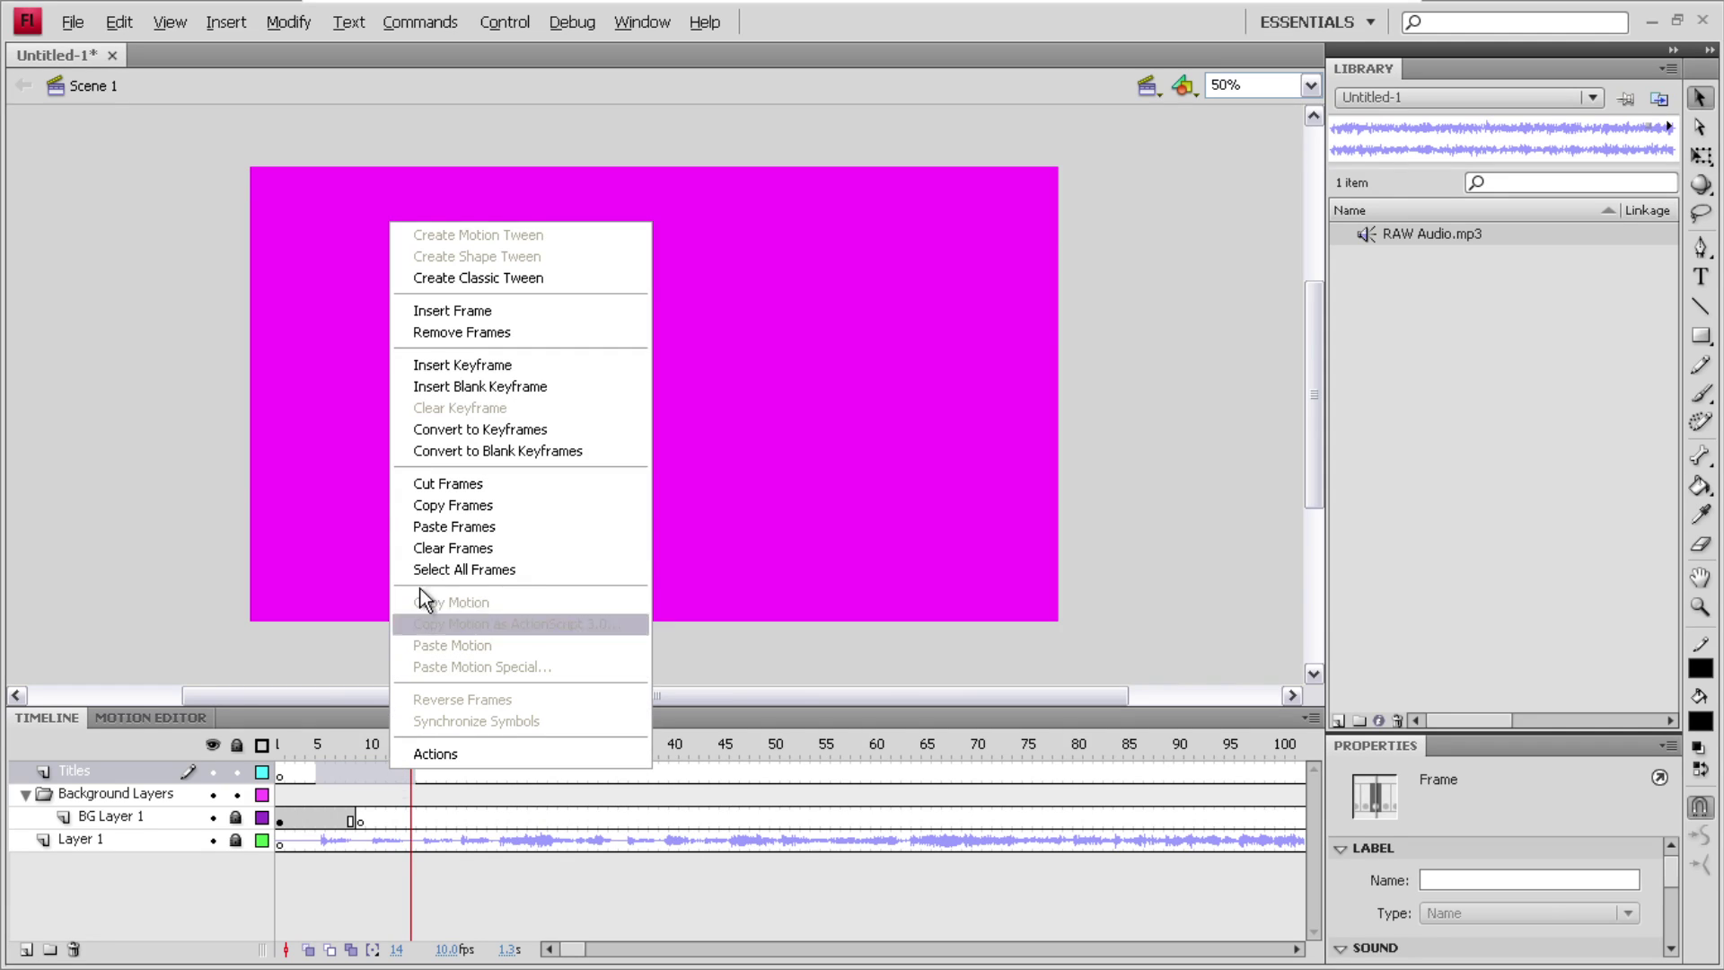
pyautogui.click(455, 486)
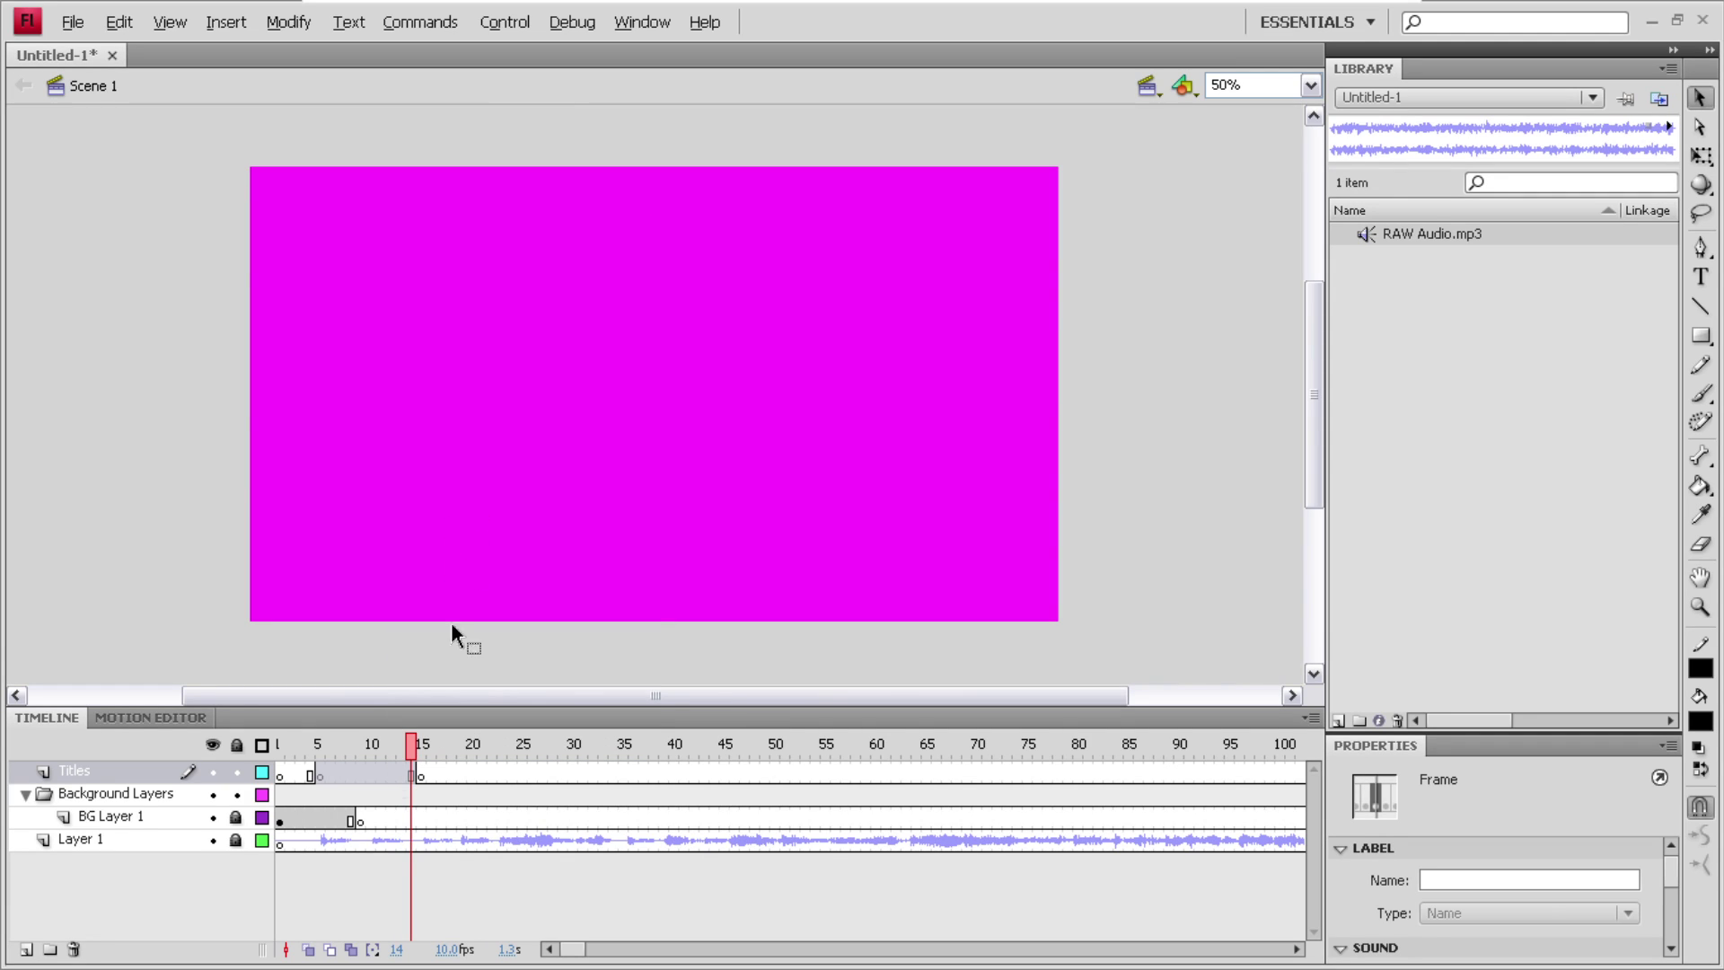
# - Hand-write the title "Revenge" with a white brush across the upper stage at frame 7 of the Titles layer
pyautogui.click(342, 747)
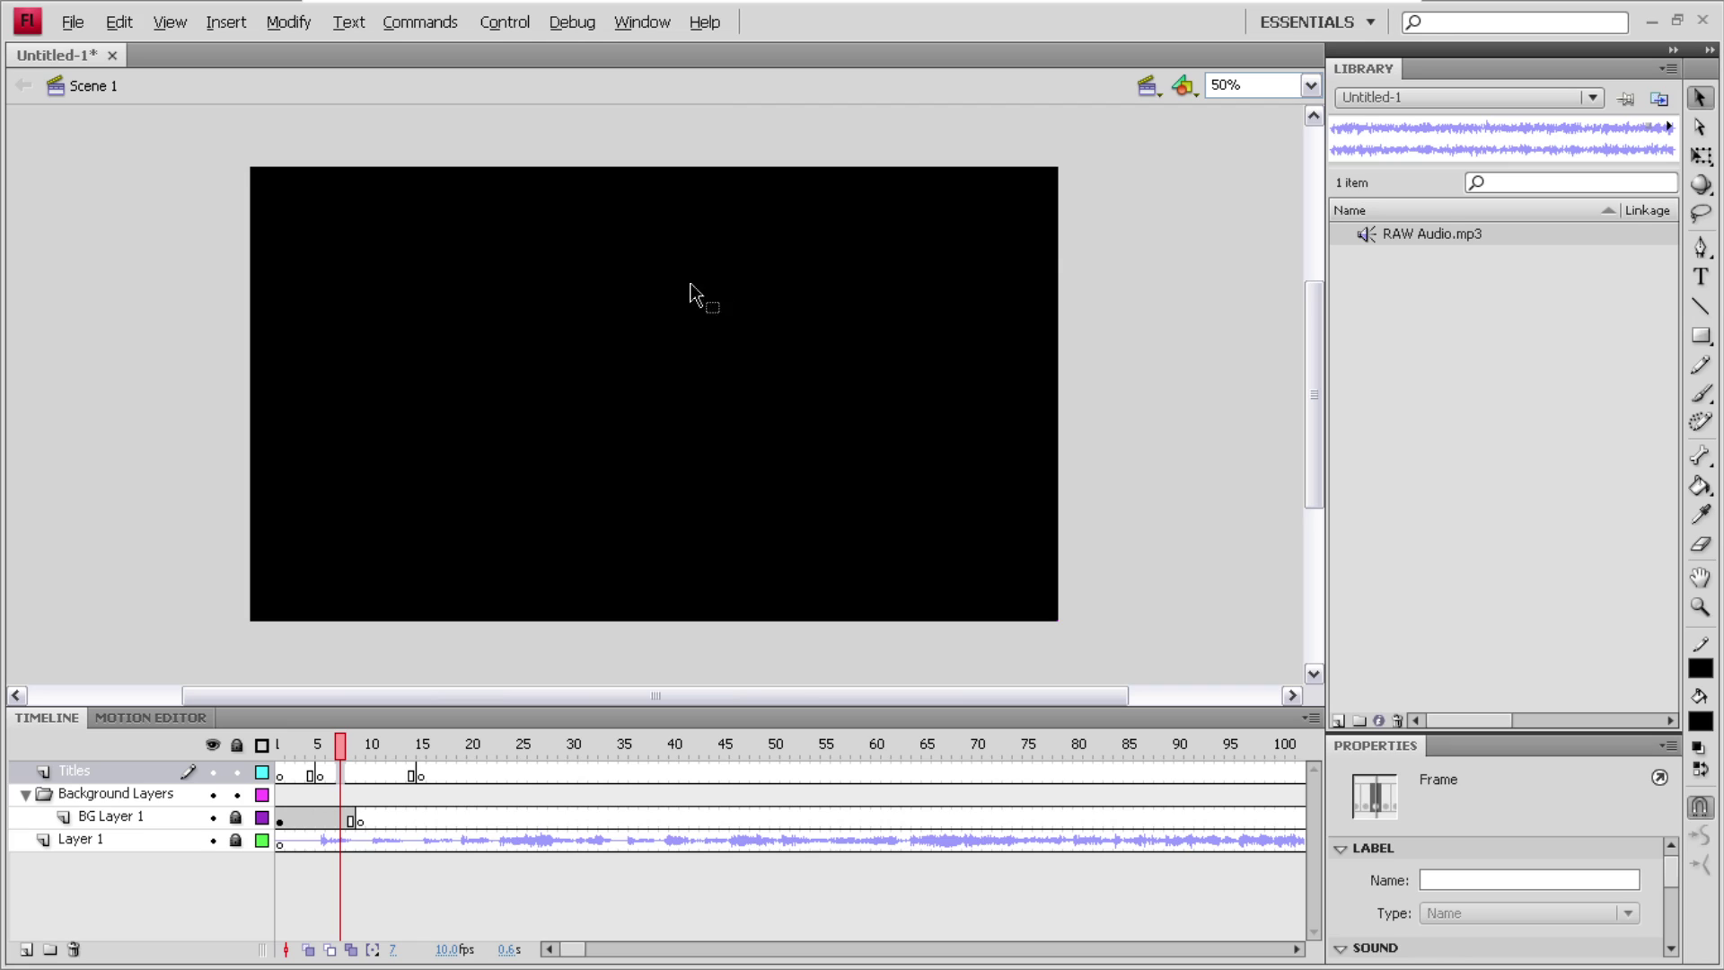
pyautogui.click(1700, 393)
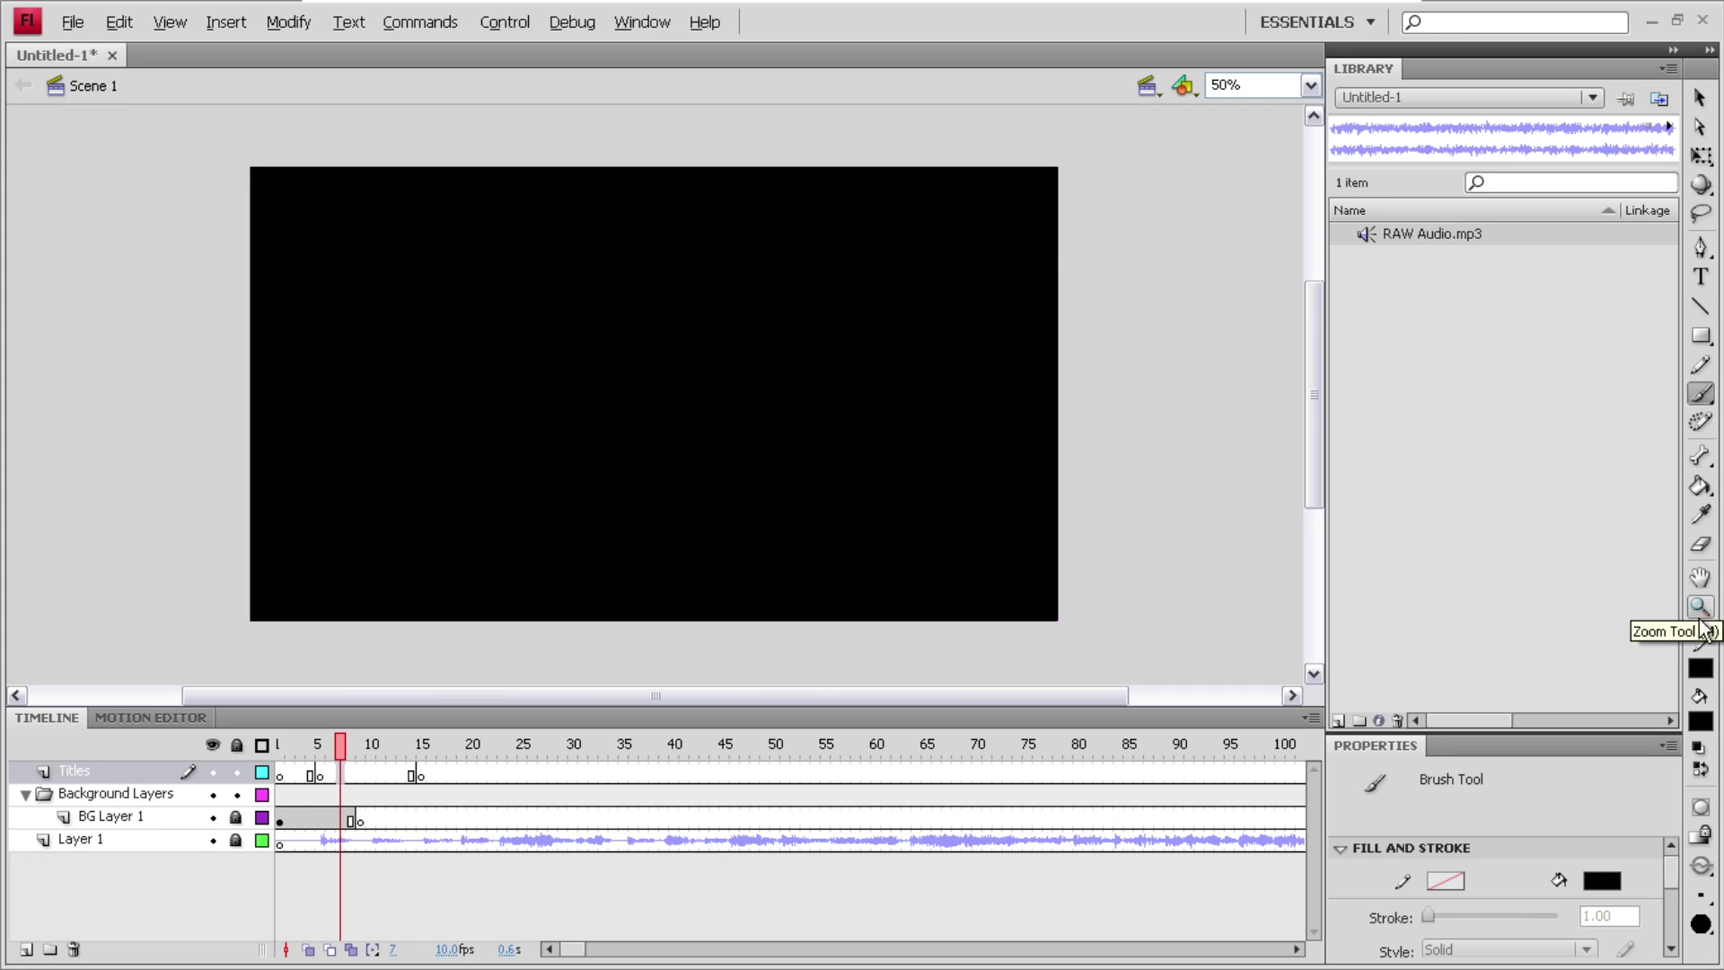
pyautogui.click(1700, 719)
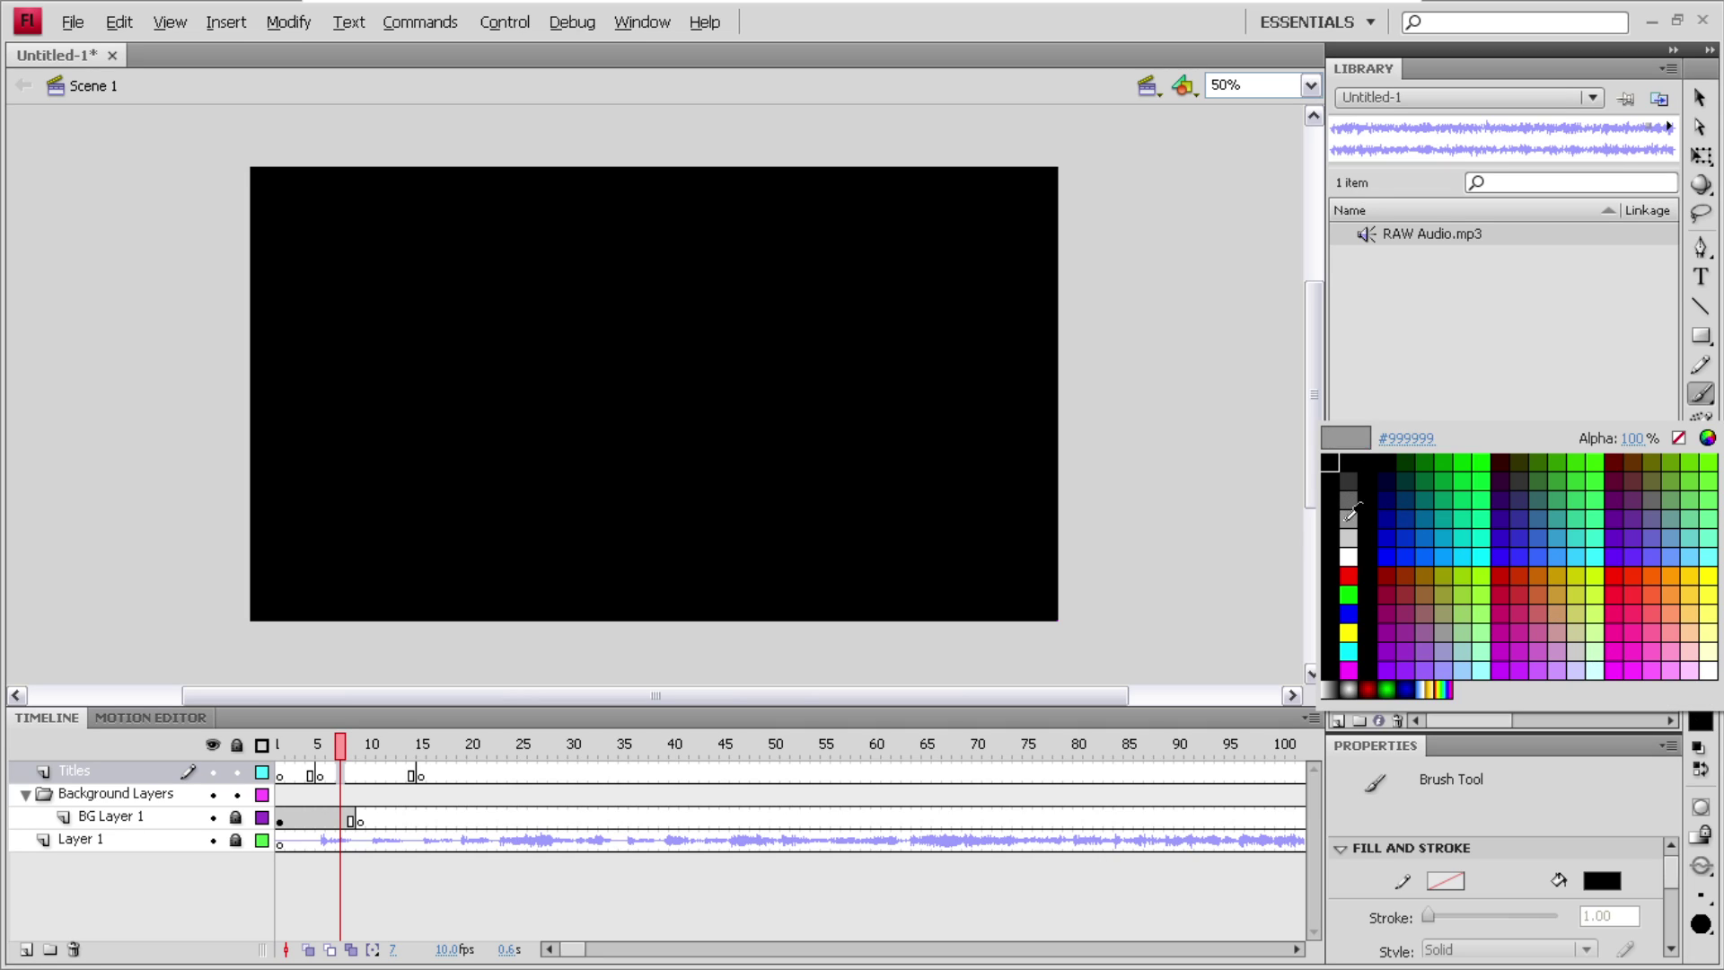
pyautogui.click(1349, 550)
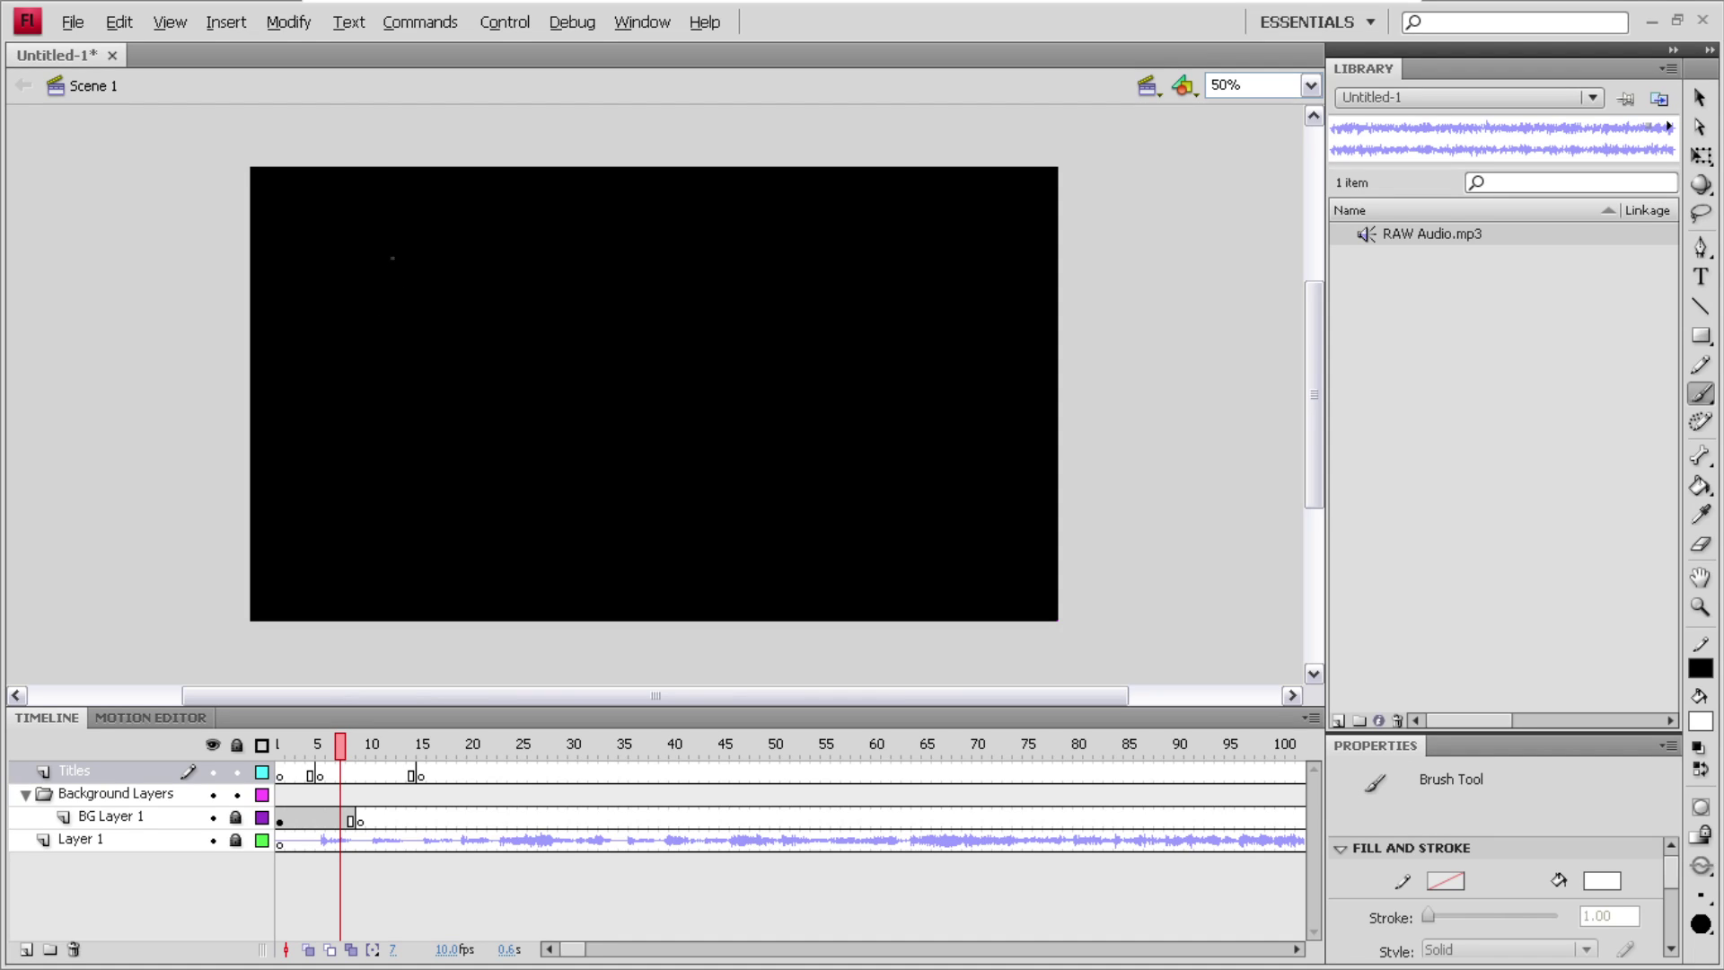
pyautogui.moveTo(375, 241)
pyautogui.mouseDown()
pyautogui.moveTo(369, 362)
pyautogui.moveTo(354, 231)
pyautogui.moveTo(397, 216)
pyautogui.moveTo(434, 269)
pyautogui.moveTo(376, 296)
pyautogui.moveTo(441, 356)
pyautogui.moveTo(519, 311)
pyautogui.moveTo(504, 294)
pyautogui.moveTo(479, 325)
pyautogui.moveTo(512, 358)
pyautogui.moveTo(580, 350)
pyautogui.moveTo(596, 301)
pyautogui.moveTo(651, 327)
pyautogui.moveTo(639, 302)
pyautogui.moveTo(621, 334)
pyautogui.moveTo(668, 363)
pyautogui.mouseUp()
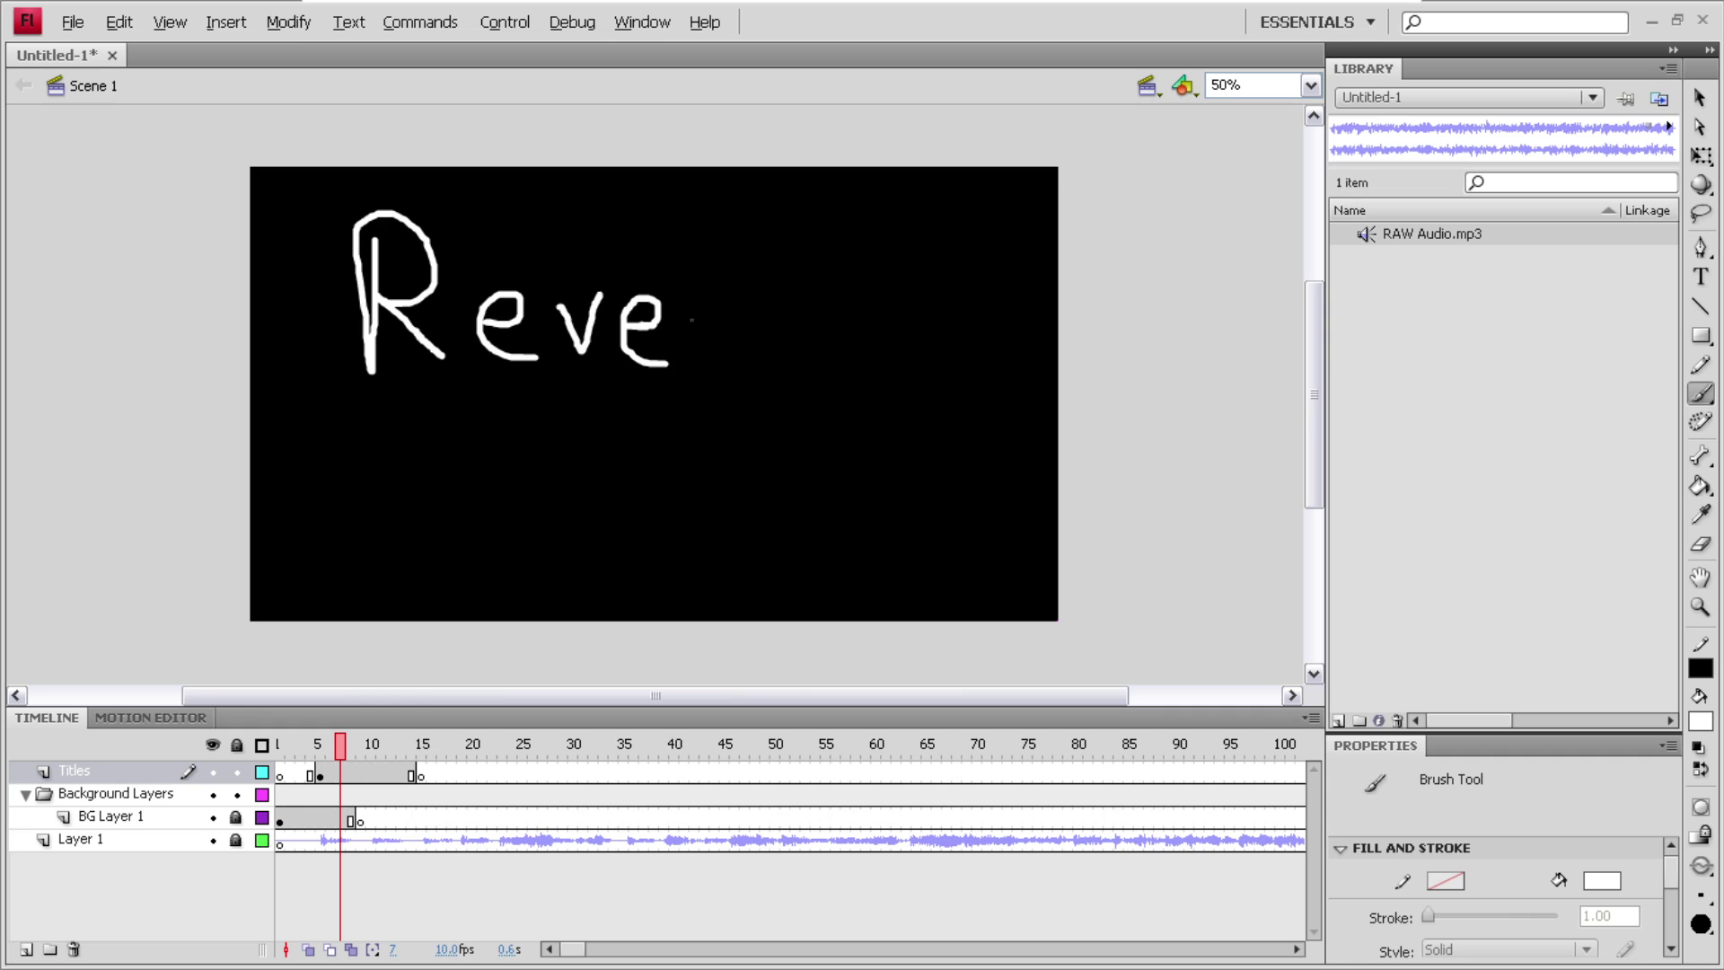
pyautogui.moveTo(688, 299)
pyautogui.mouseDown()
pyautogui.moveTo(685, 366)
pyautogui.moveTo(696, 312)
pyautogui.moveTo(738, 339)
pyautogui.moveTo(740, 367)
pyautogui.moveTo(787, 318)
pyautogui.moveTo(763, 327)
pyautogui.moveTo(775, 378)
pyautogui.moveTo(804, 365)
pyautogui.moveTo(792, 318)
pyautogui.moveTo(805, 374)
pyautogui.moveTo(741, 414)
pyautogui.mouseUp()
pyautogui.moveTo(857, 348)
pyautogui.mouseDown()
pyautogui.moveTo(930, 351)
pyautogui.moveTo(926, 327)
pyautogui.moveTo(883, 306)
pyautogui.moveTo(852, 340)
pyautogui.moveTo(863, 381)
pyautogui.moveTo(938, 388)
pyautogui.mouseUp()
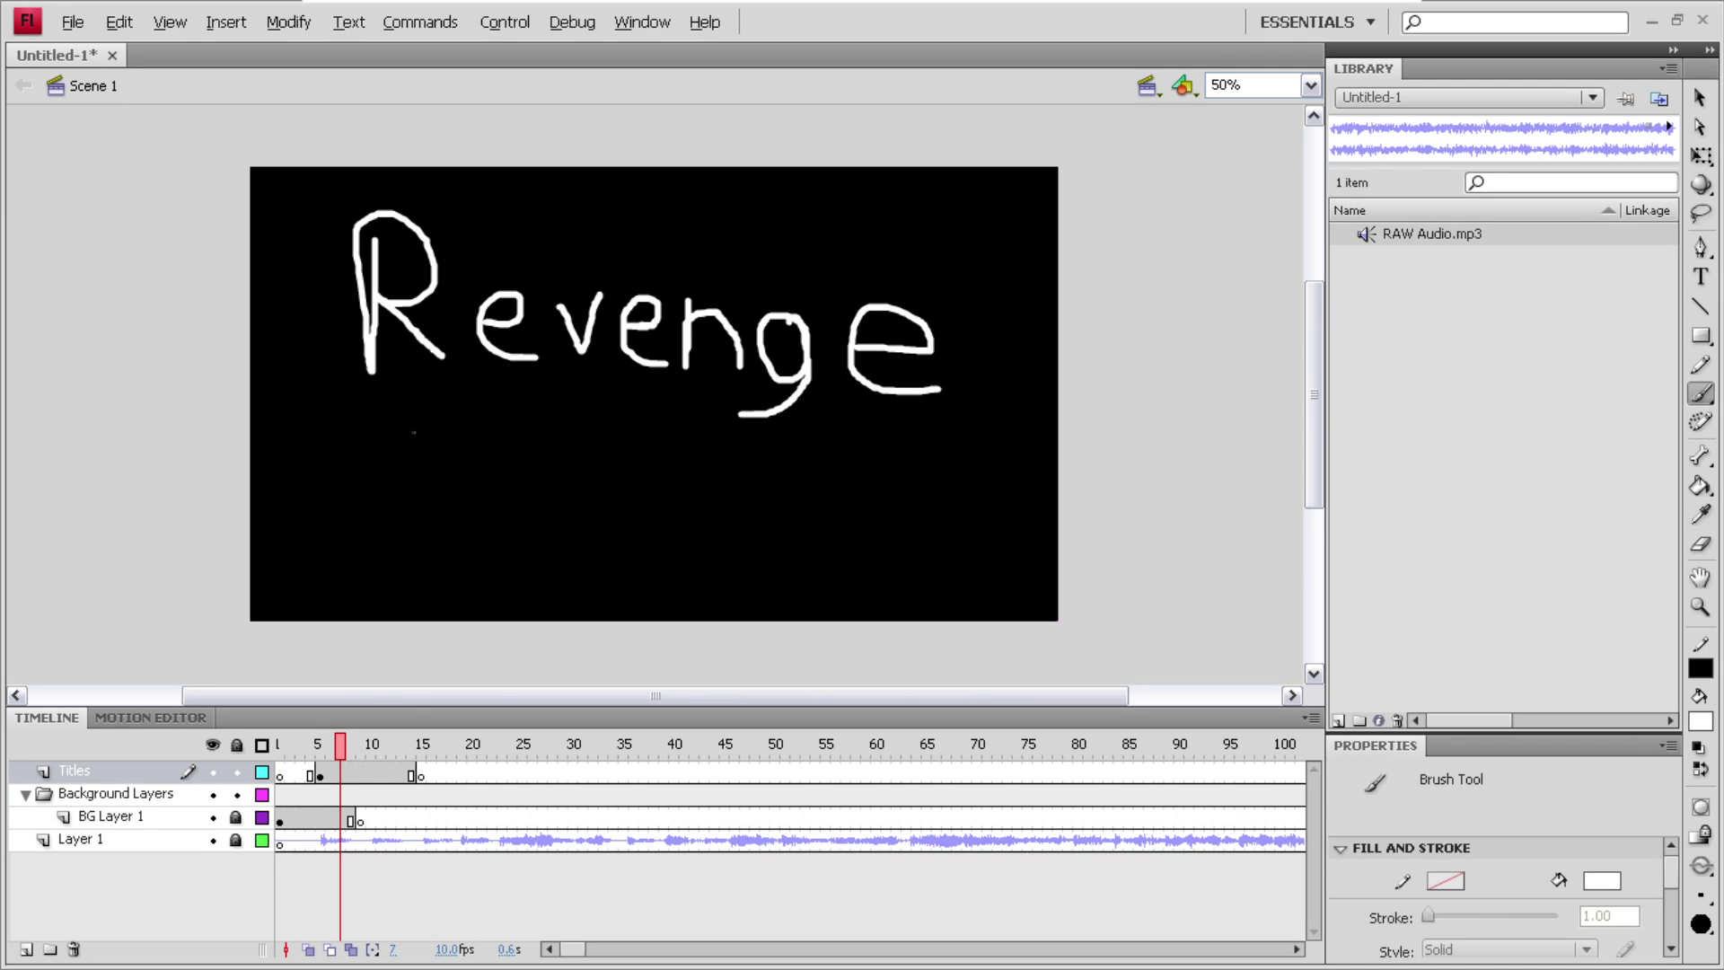
# - Hand-write the smaller subtitle "but it's vocoded to itself" in white on two lines beneath the title
pyautogui.moveTo(381, 413)
pyautogui.mouseDown()
pyautogui.moveTo(381, 449)
pyautogui.moveTo(404, 453)
pyautogui.moveTo(482, 440)
pyautogui.moveTo(482, 454)
pyautogui.moveTo(503, 425)
pyautogui.mouseUp()
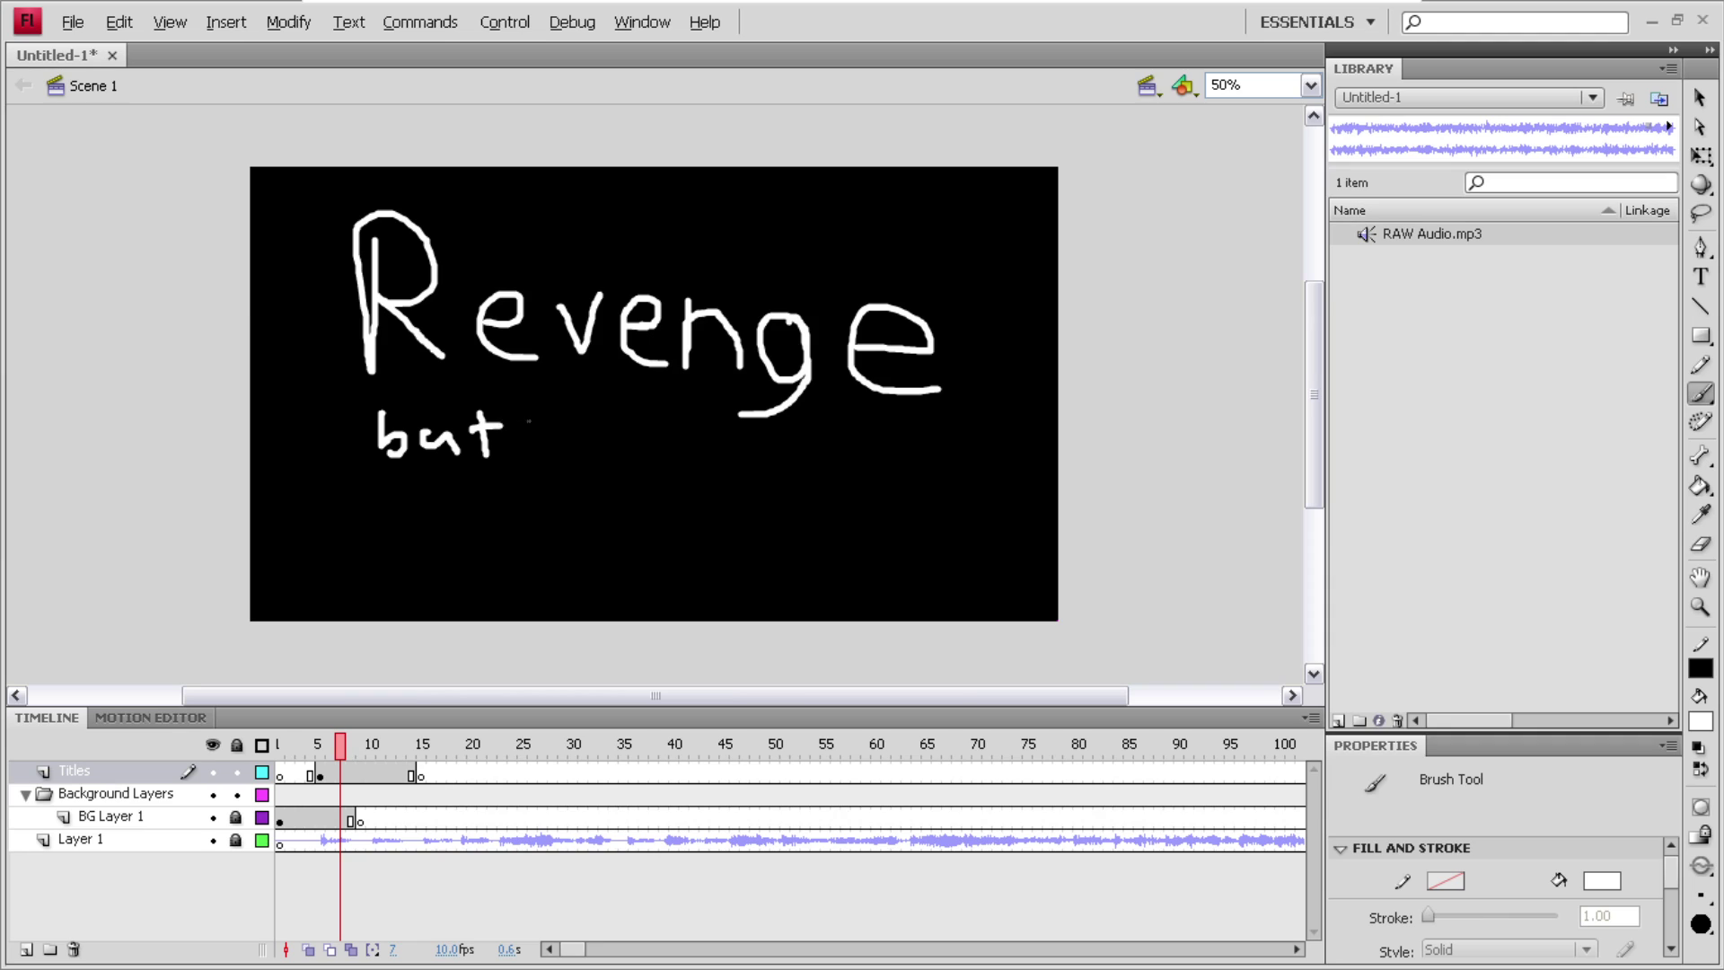
pyautogui.moveTo(577, 428)
pyautogui.mouseDown()
pyautogui.moveTo(580, 456)
pyautogui.moveTo(609, 456)
pyautogui.moveTo(612, 427)
pyautogui.moveTo(649, 421)
pyautogui.moveTo(675, 440)
pyautogui.moveTo(658, 461)
pyautogui.mouseUp()
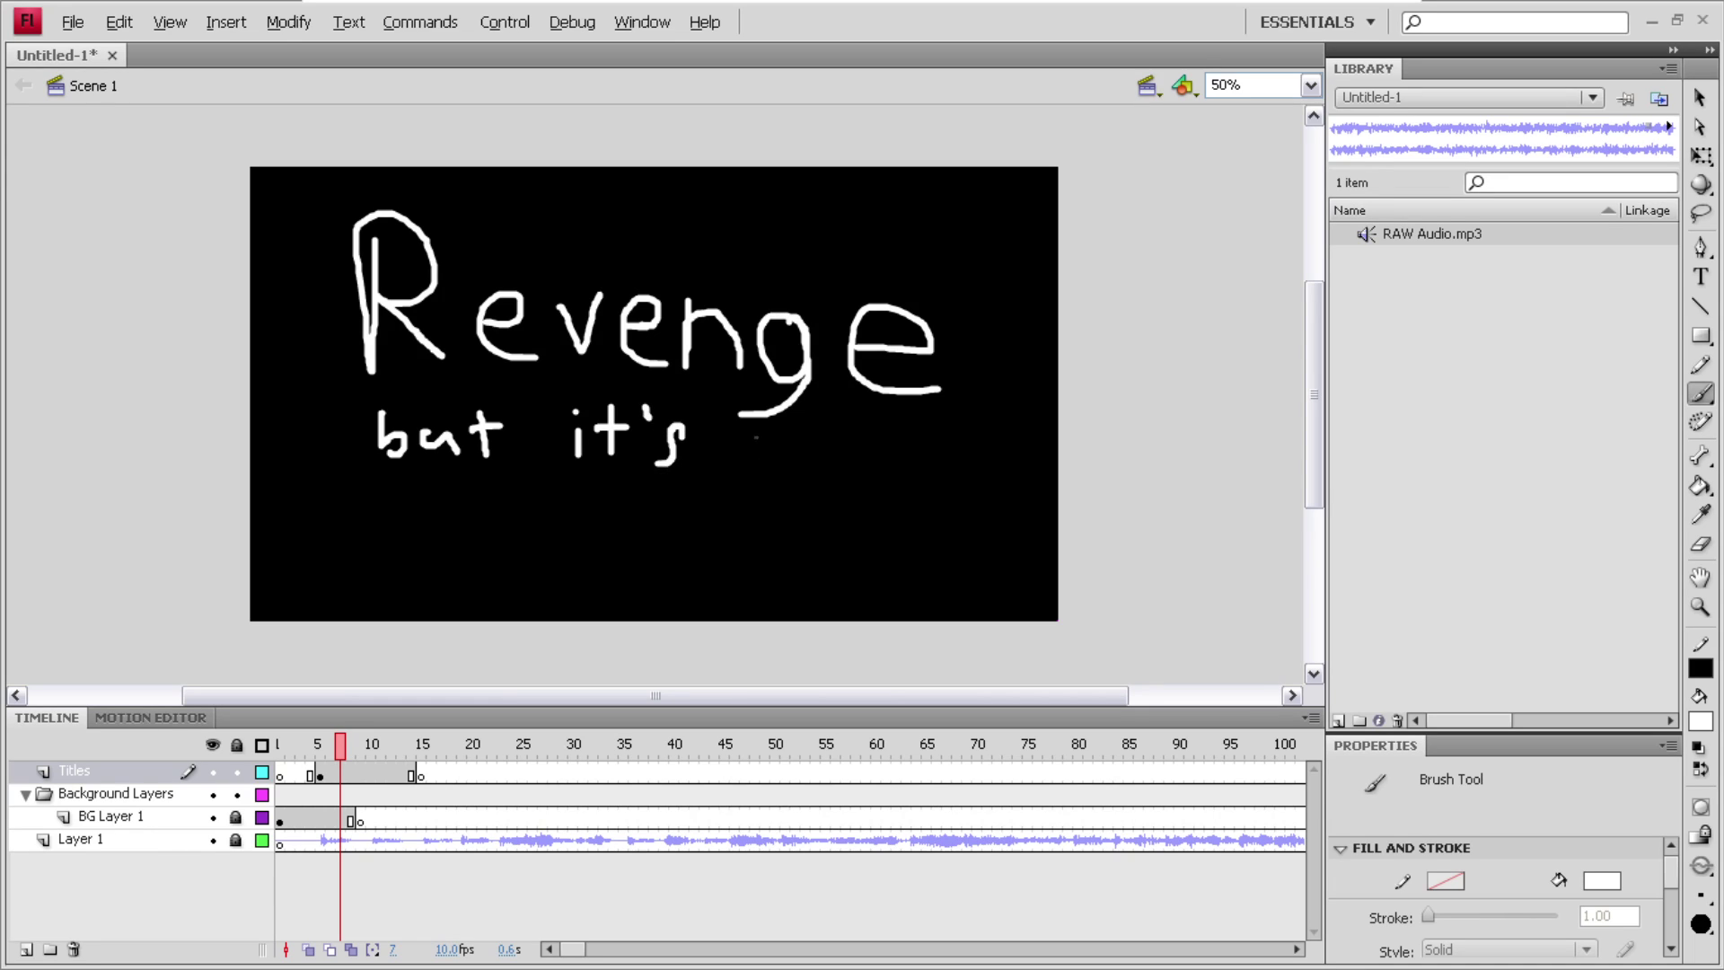
pyautogui.moveTo(745, 430)
pyautogui.mouseDown()
pyautogui.moveTo(783, 429)
pyautogui.moveTo(836, 446)
pyautogui.moveTo(841, 466)
pyautogui.moveTo(861, 446)
pyautogui.moveTo(864, 466)
pyautogui.moveTo(869, 446)
pyautogui.moveTo(907, 449)
pyautogui.moveTo(907, 420)
pyautogui.moveTo(918, 461)
pyautogui.moveTo(970, 423)
pyautogui.mouseUp()
pyautogui.moveTo(403, 483)
pyautogui.mouseDown()
pyautogui.moveTo(397, 530)
pyautogui.moveTo(422, 504)
pyautogui.moveTo(432, 530)
pyautogui.moveTo(437, 506)
pyautogui.moveTo(515, 531)
pyautogui.moveTo(517, 508)
pyautogui.moveTo(541, 530)
pyautogui.moveTo(566, 505)
pyautogui.moveTo(587, 532)
pyautogui.moveTo(603, 507)
pyautogui.moveTo(603, 533)
pyautogui.moveTo(620, 510)
pyautogui.mouseUp()
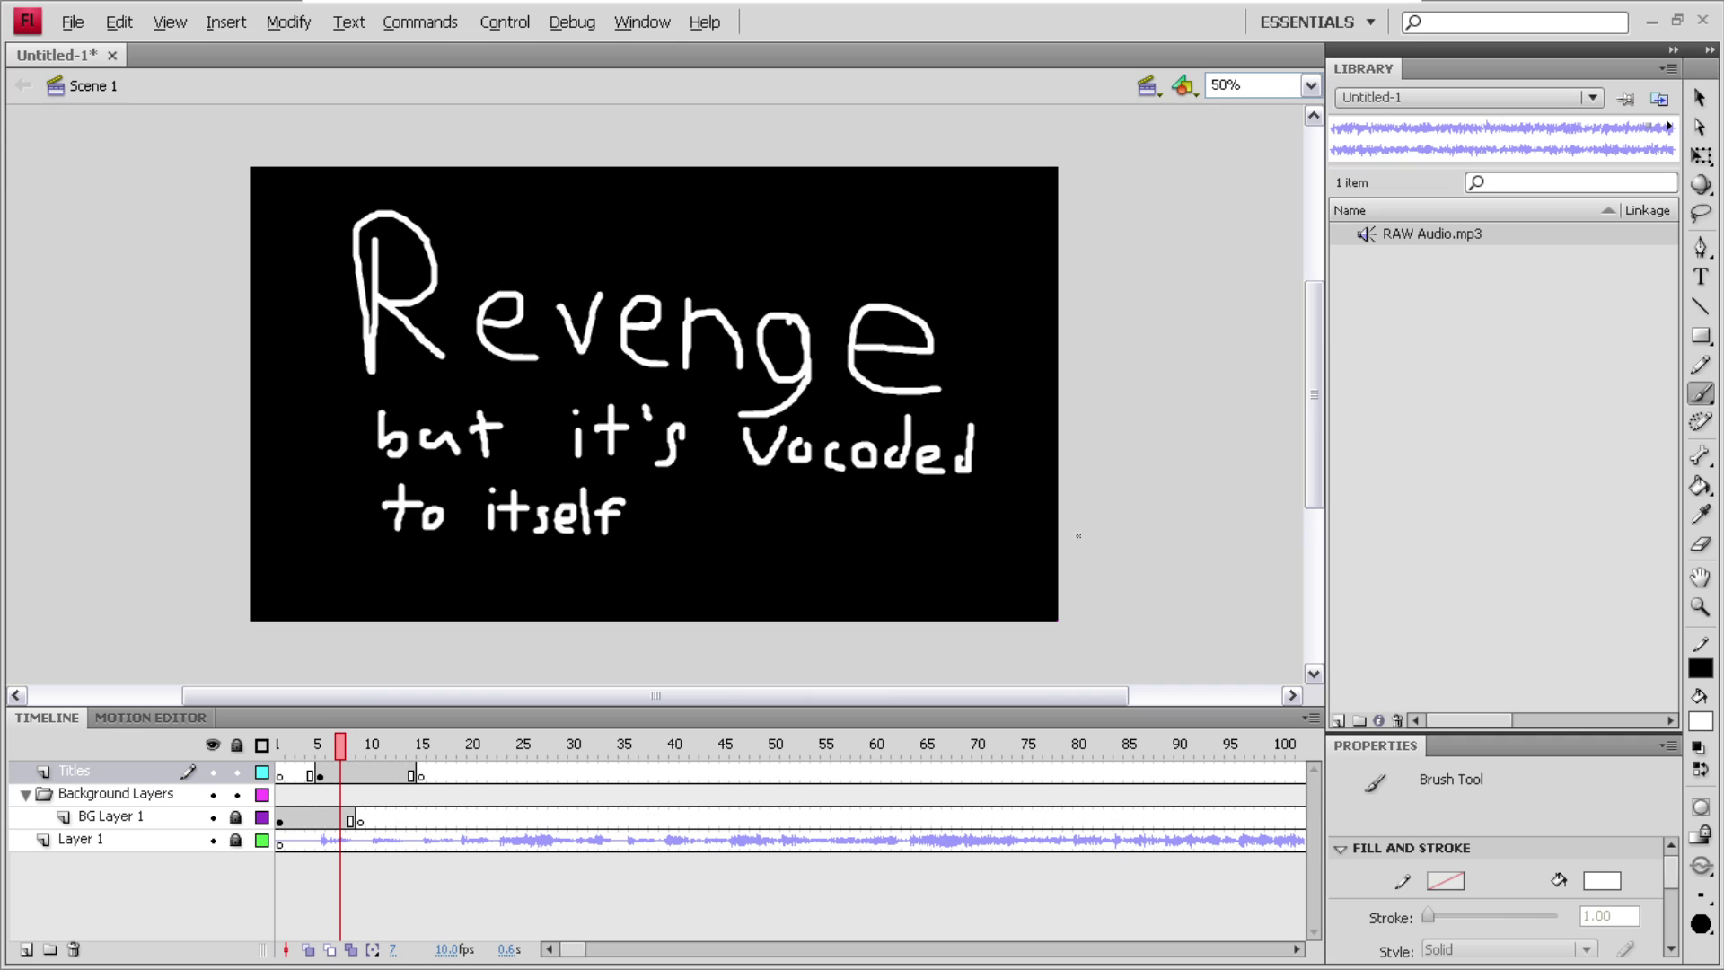
# - Hand-write "My take!" in orange with the brush beneath the subtitle on the Titles layer at frame 7
pyautogui.click(1699, 721)
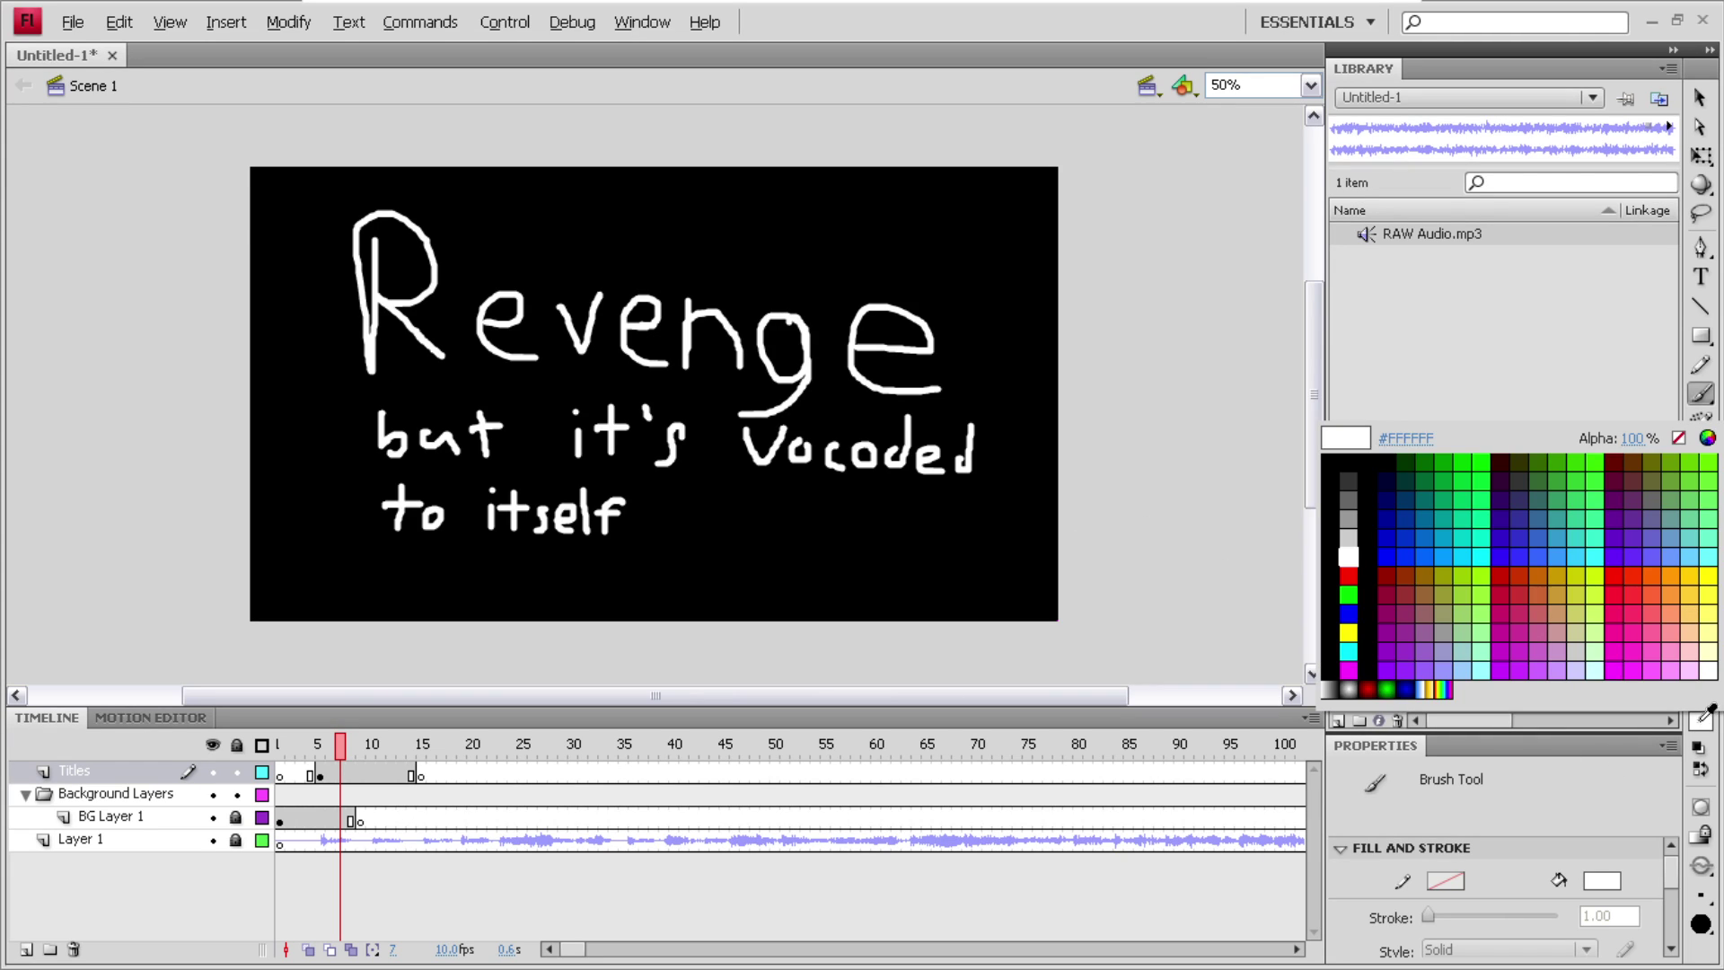
pyautogui.click(1675, 575)
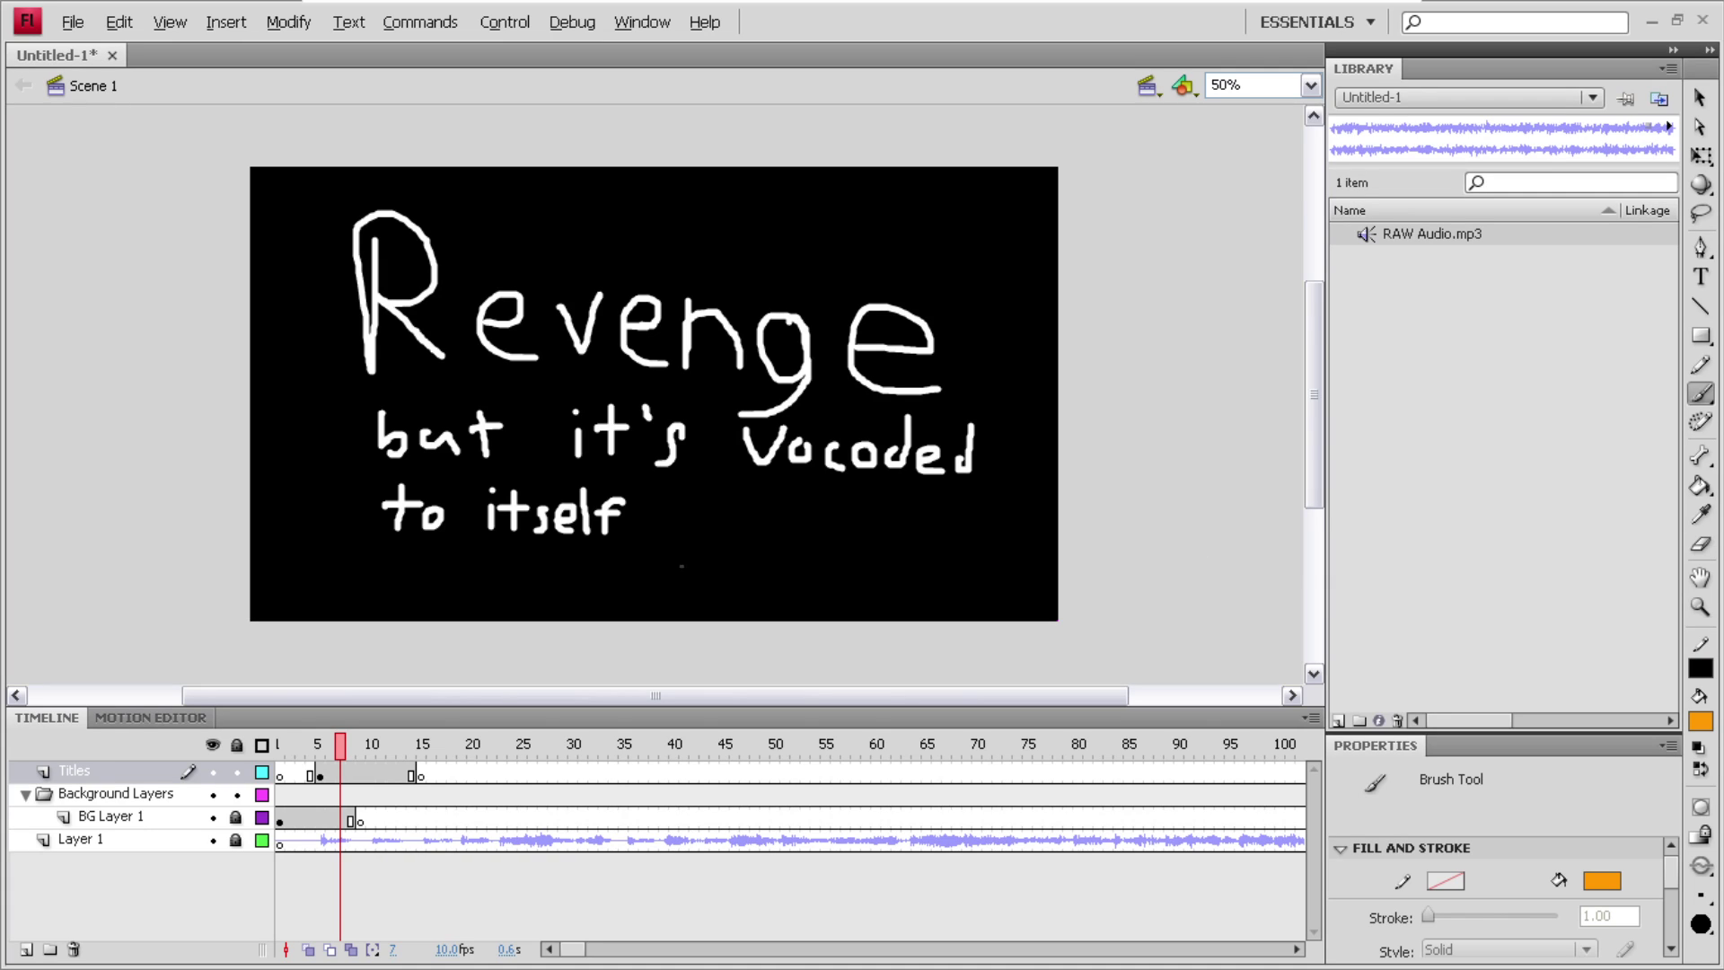
pyautogui.moveTo(647, 566)
pyautogui.mouseDown()
pyautogui.moveTo(703, 465)
pyautogui.moveTo(713, 541)
pyautogui.moveTo(735, 498)
pyautogui.moveTo(752, 576)
pyautogui.moveTo(771, 548)
pyautogui.moveTo(822, 549)
pyautogui.moveTo(763, 602)
pyautogui.mouseUp()
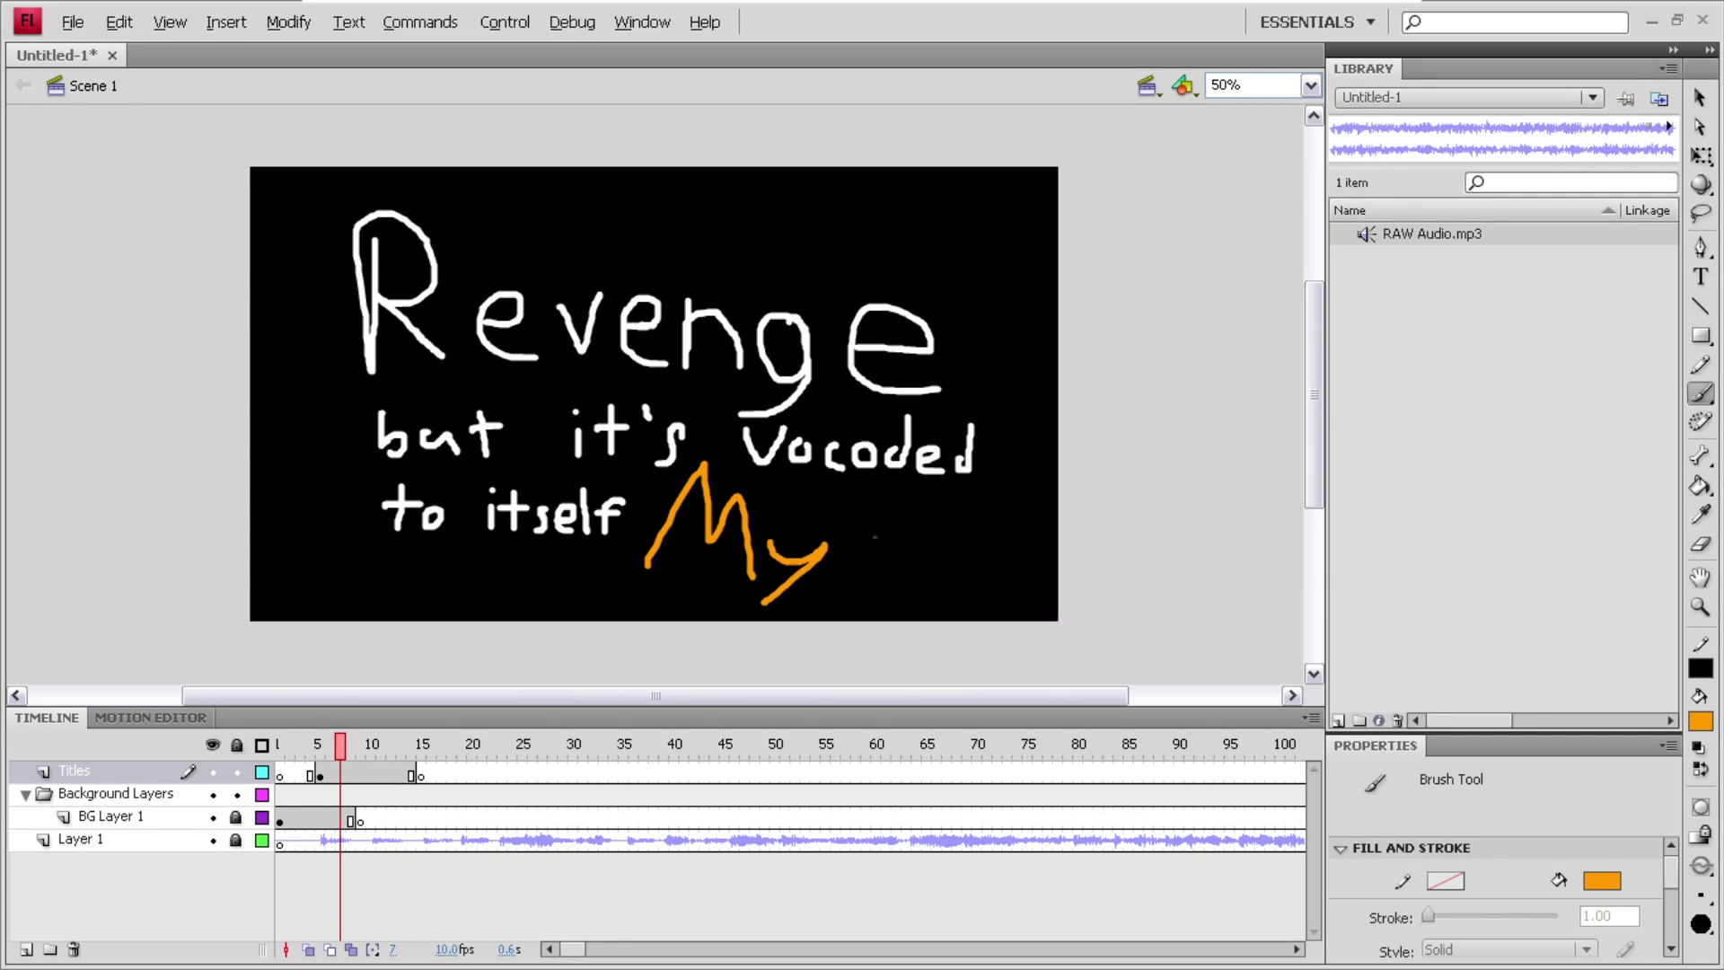
pyautogui.moveTo(884, 498)
pyautogui.mouseDown()
pyautogui.moveTo(889, 564)
pyautogui.moveTo(904, 524)
pyautogui.moveTo(908, 552)
pyautogui.moveTo(922, 539)
pyautogui.moveTo(942, 560)
pyautogui.moveTo(958, 534)
pyautogui.moveTo(996, 536)
pyautogui.moveTo(986, 523)
pyautogui.moveTo(1005, 548)
pyautogui.moveTo(1018, 520)
pyautogui.mouseUp()
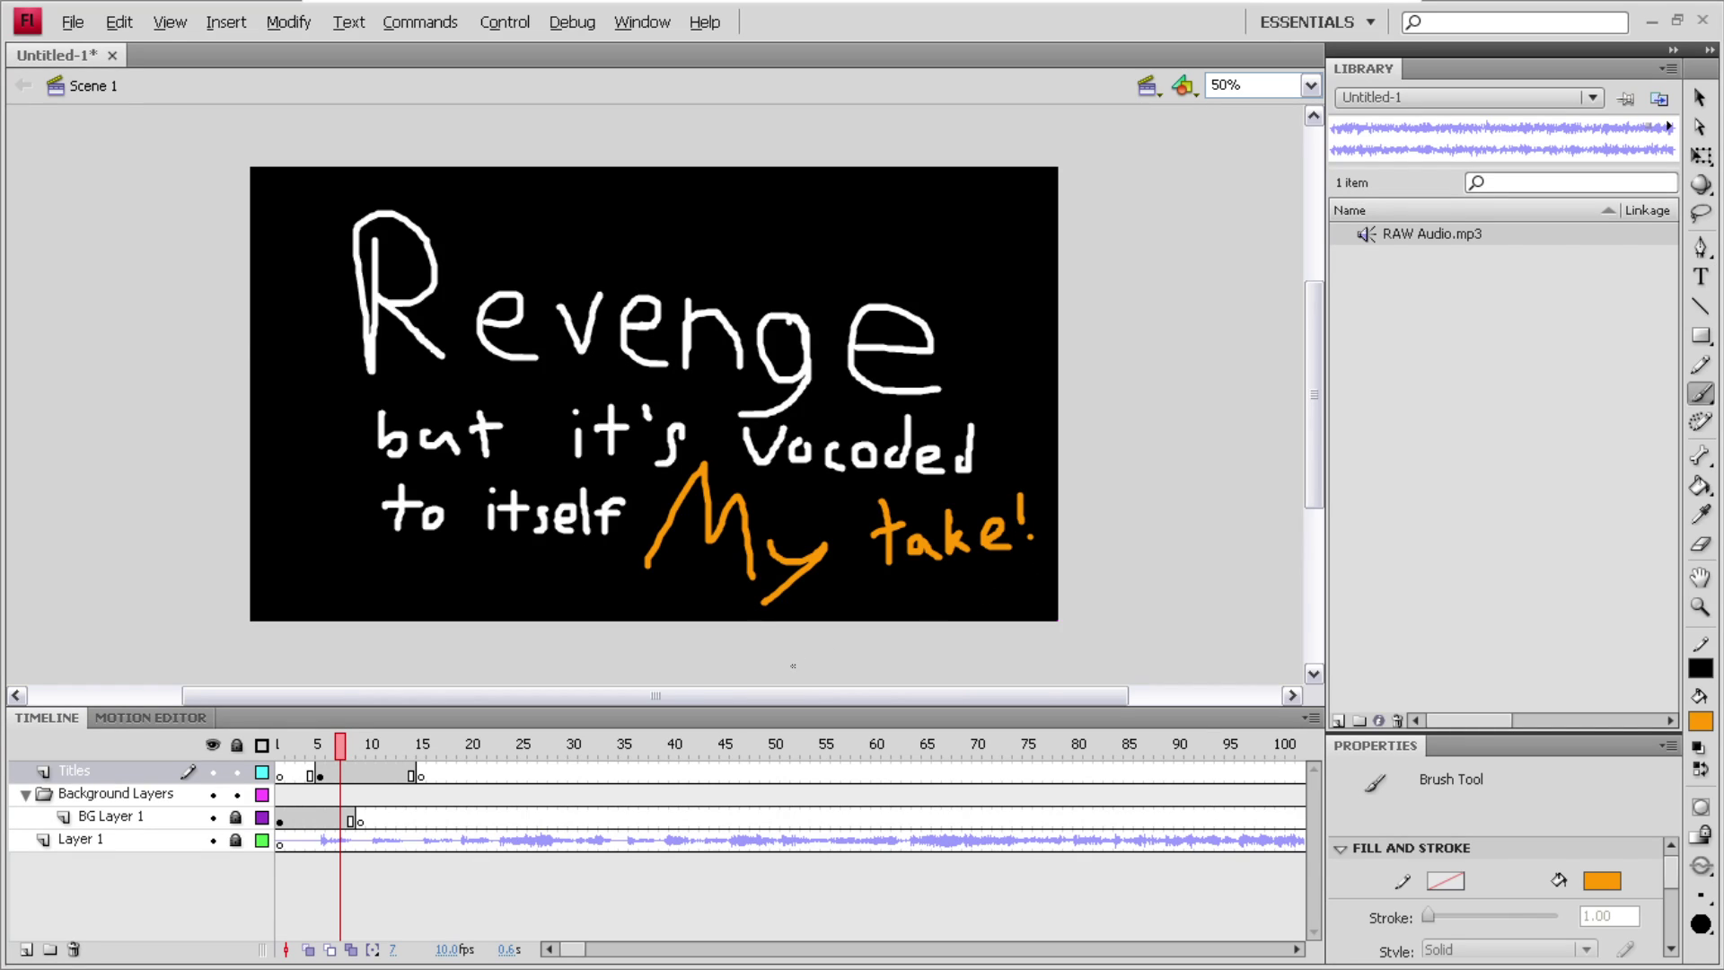
# - Cut frames 9 to 22 on BG Layer 1 to make a separate blank span
pyautogui.moveTo(342, 751)
pyautogui.mouseDown()
pyautogui.moveTo(419, 751)
pyautogui.moveTo(320, 757)
pyautogui.moveTo(410, 763)
pyautogui.moveTo(372, 768)
pyautogui.moveTo(385, 819)
pyautogui.moveTo(806, 817)
pyautogui.moveTo(880, 833)
pyautogui.moveTo(490, 817)
pyautogui.mouseUp()
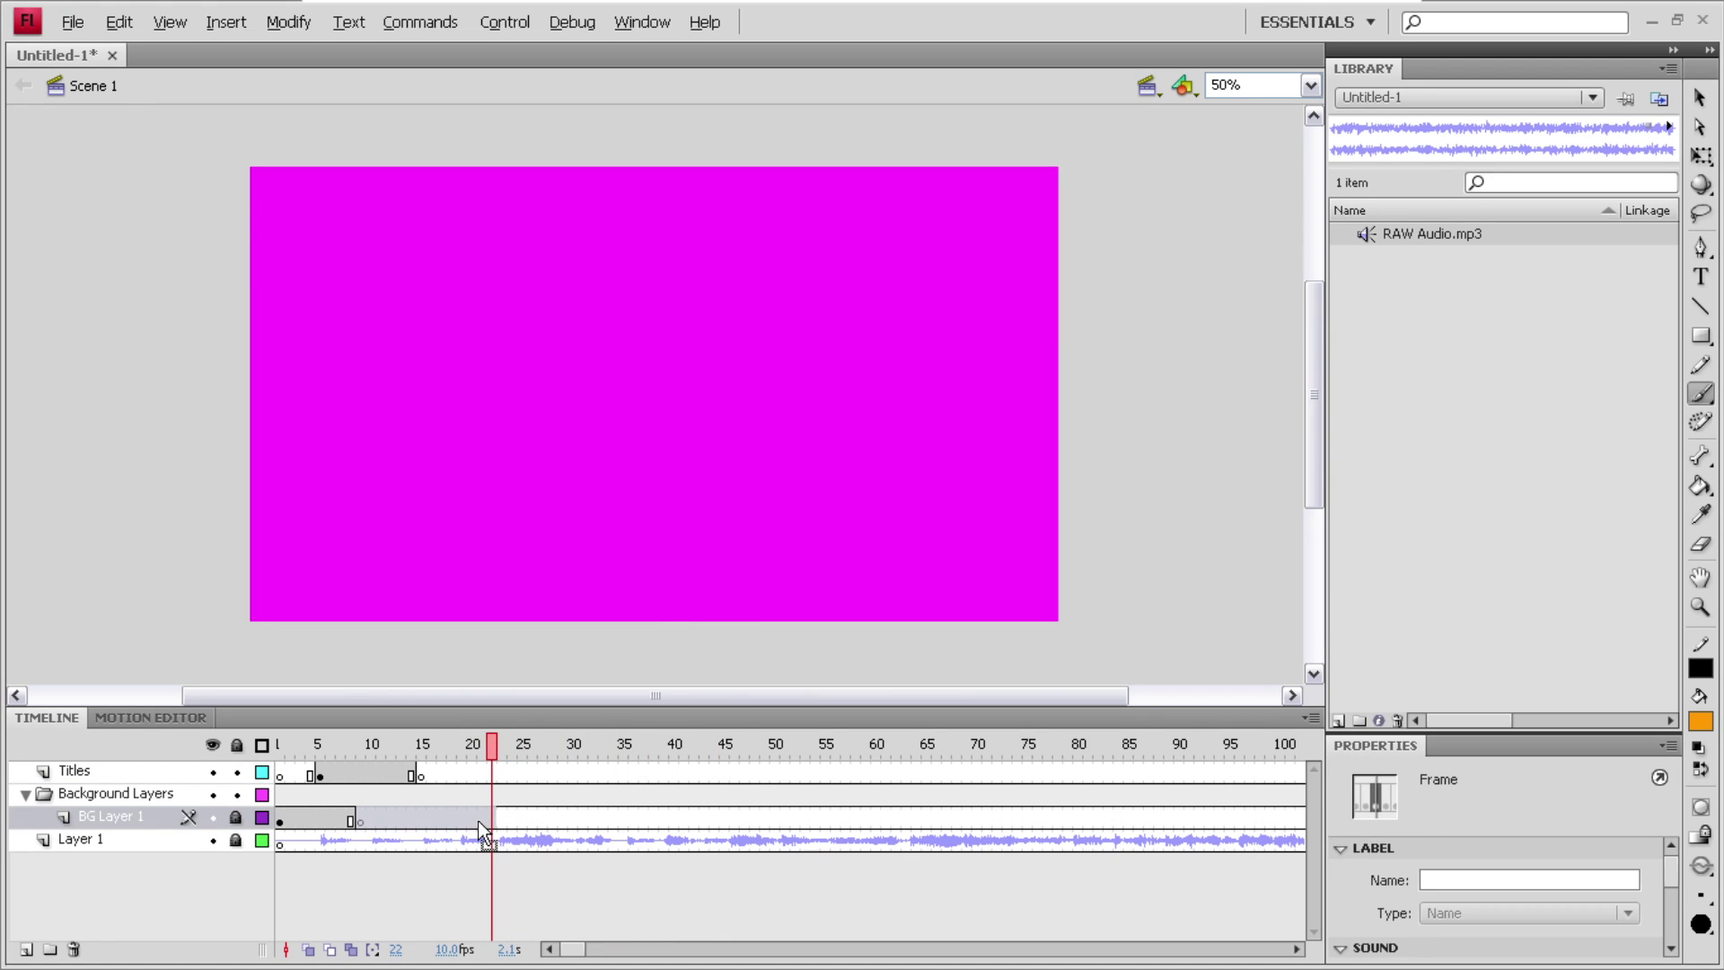
pyautogui.rightClick(477, 820)
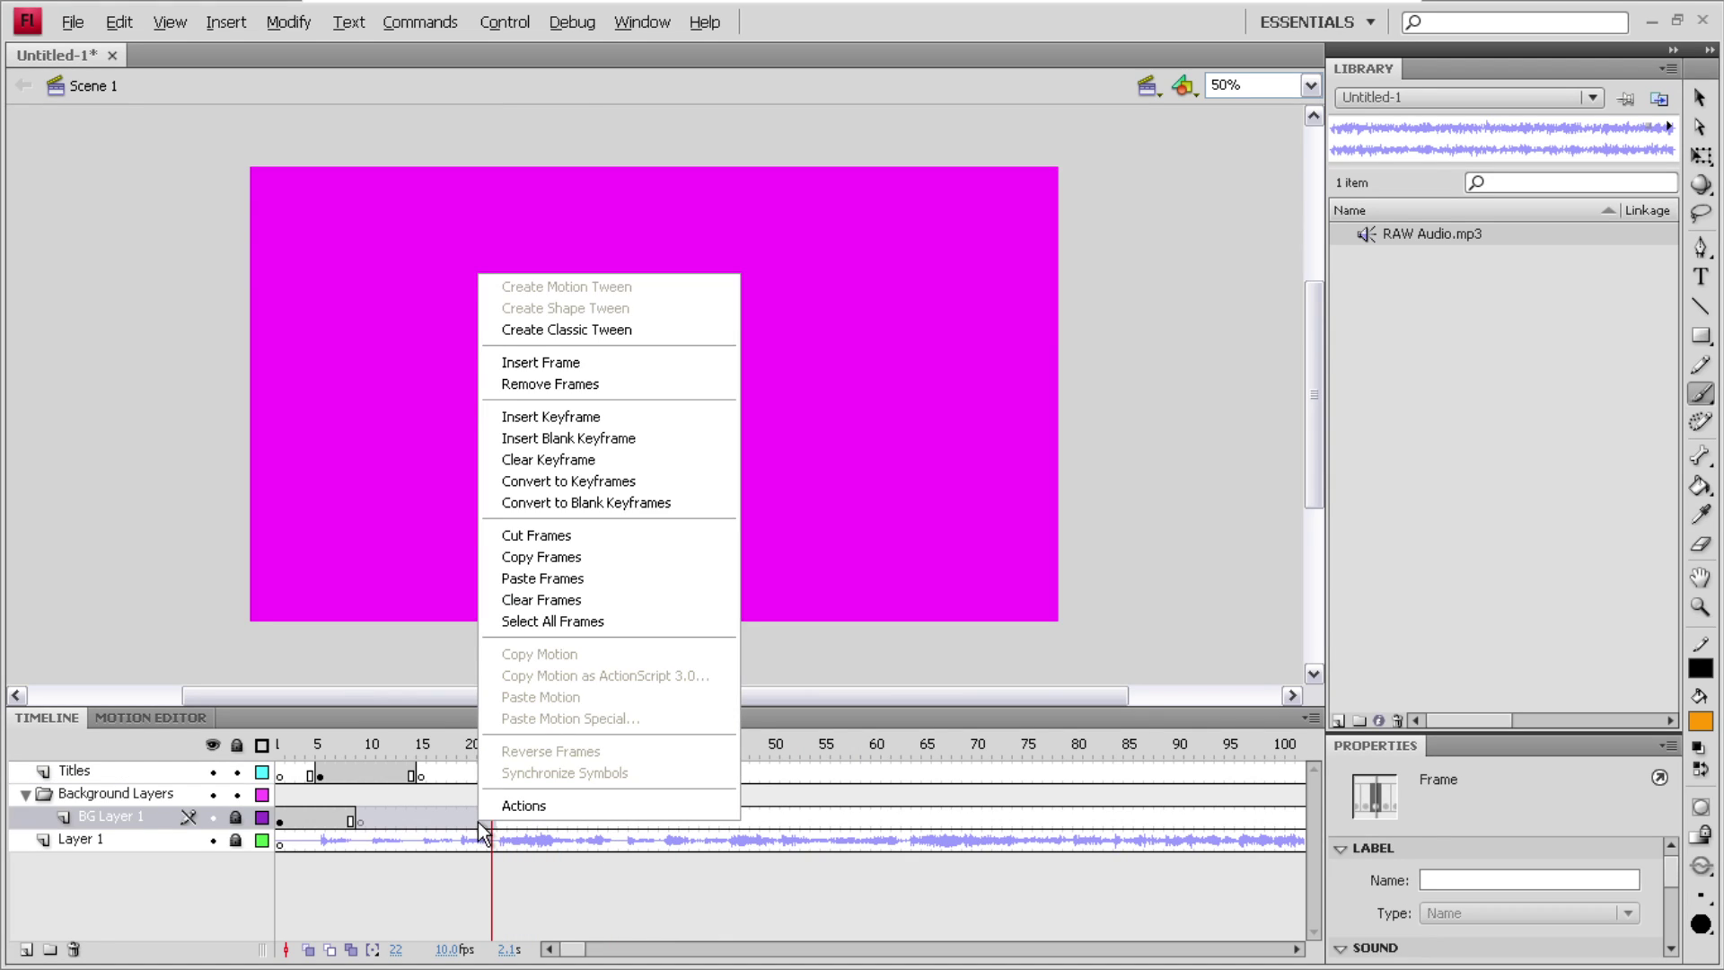
pyautogui.click(610, 541)
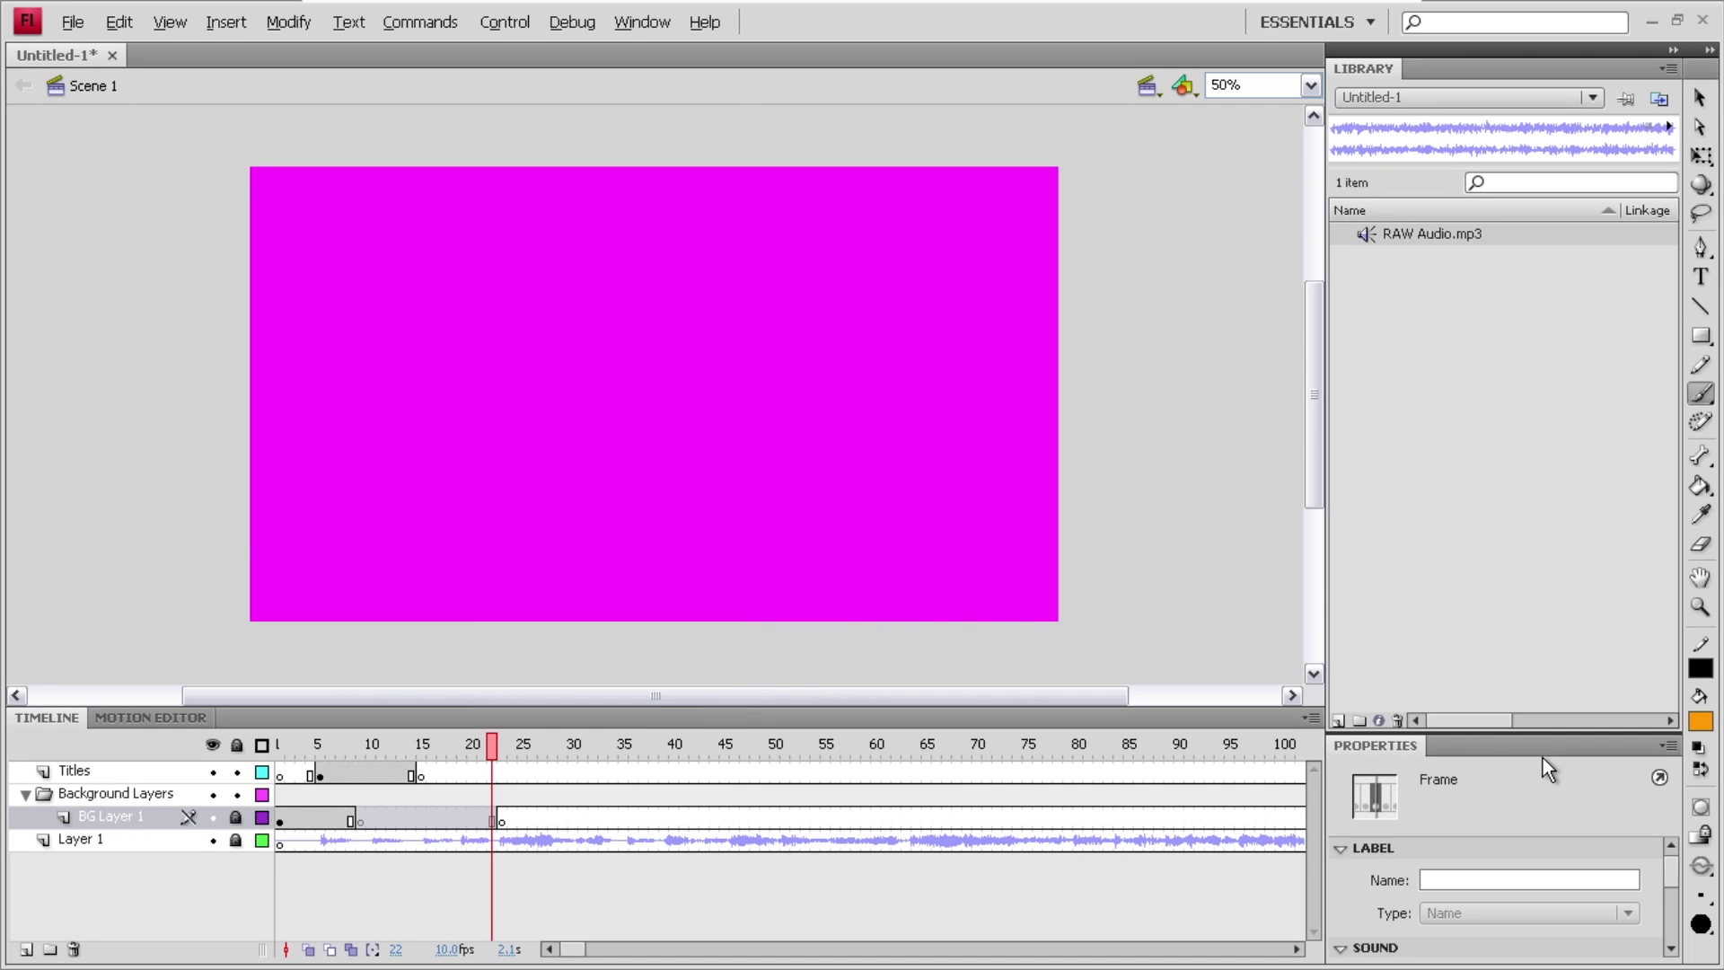
# - Set the fill colour to dark grey #666666 and switch to the Rectangle tool
pyautogui.click(1700, 721)
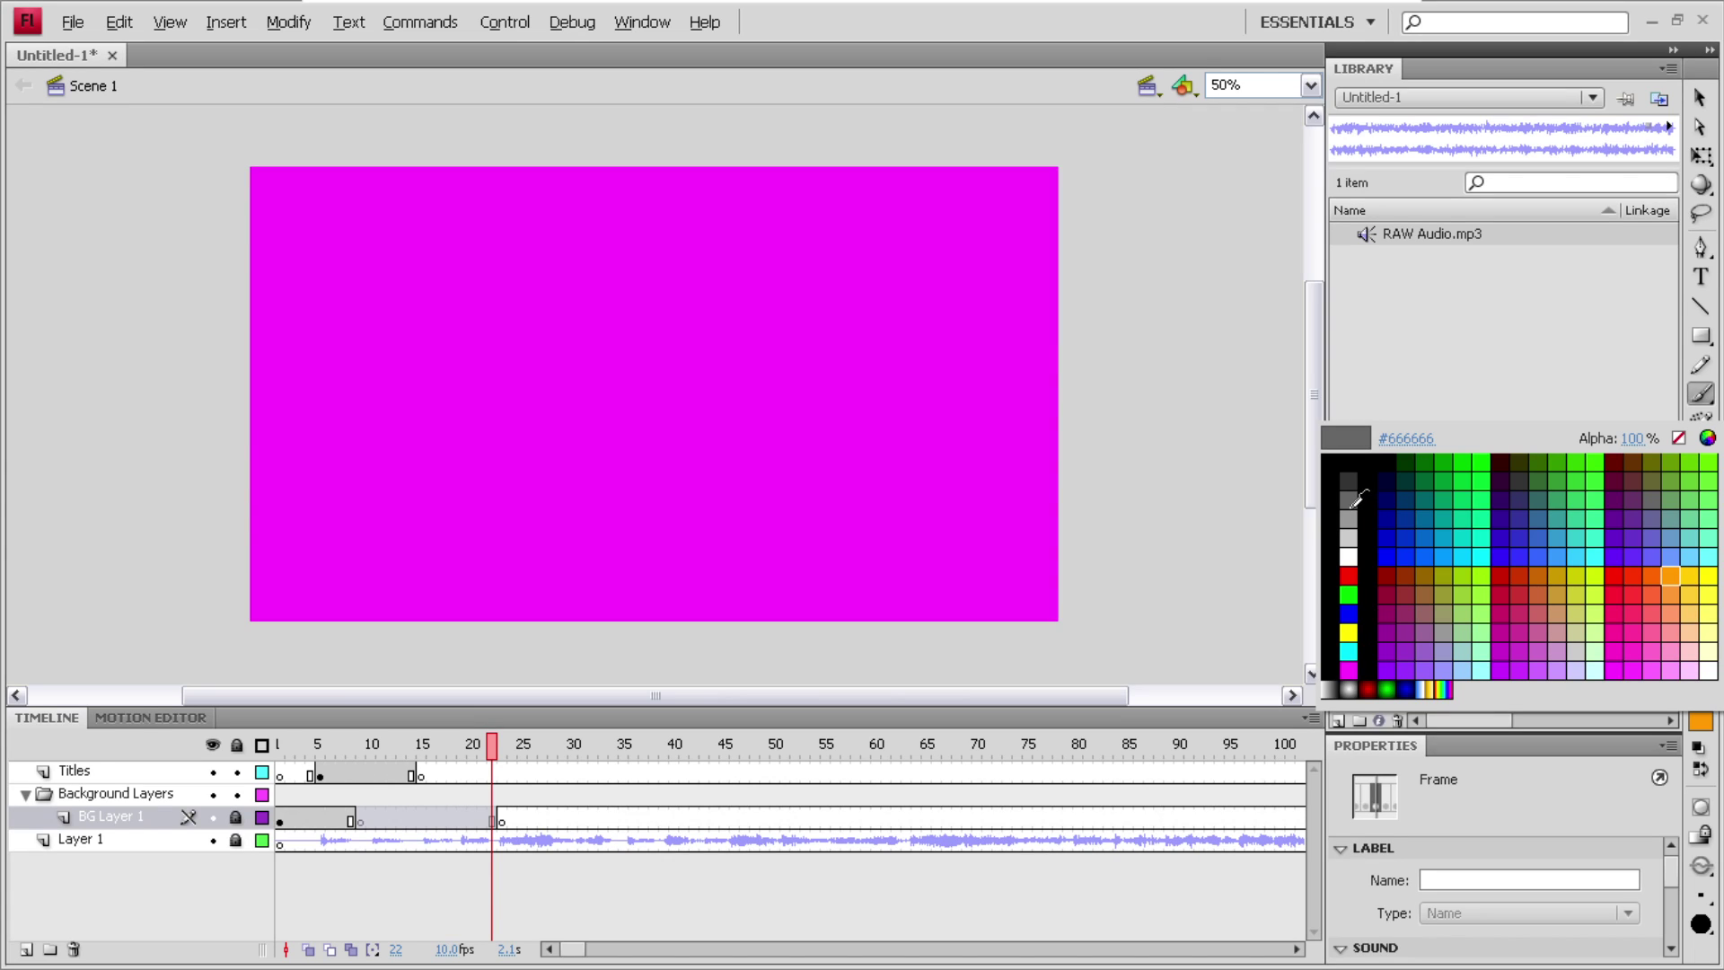
pyautogui.click(1352, 499)
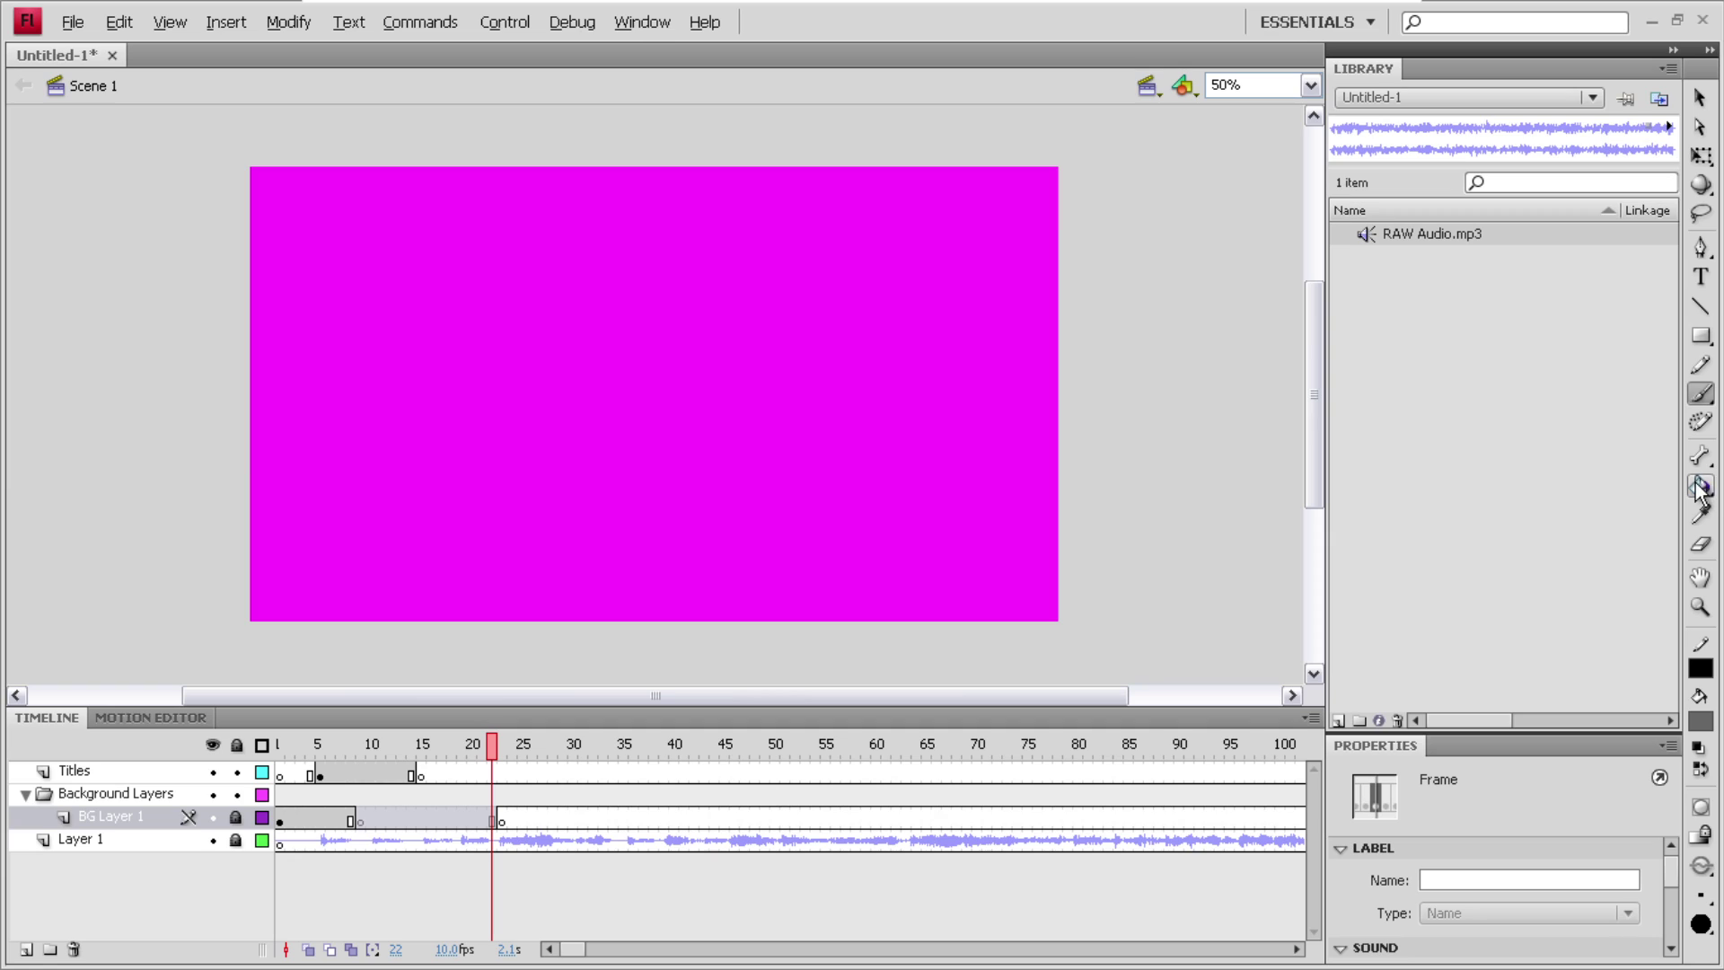
pyautogui.click(1700, 337)
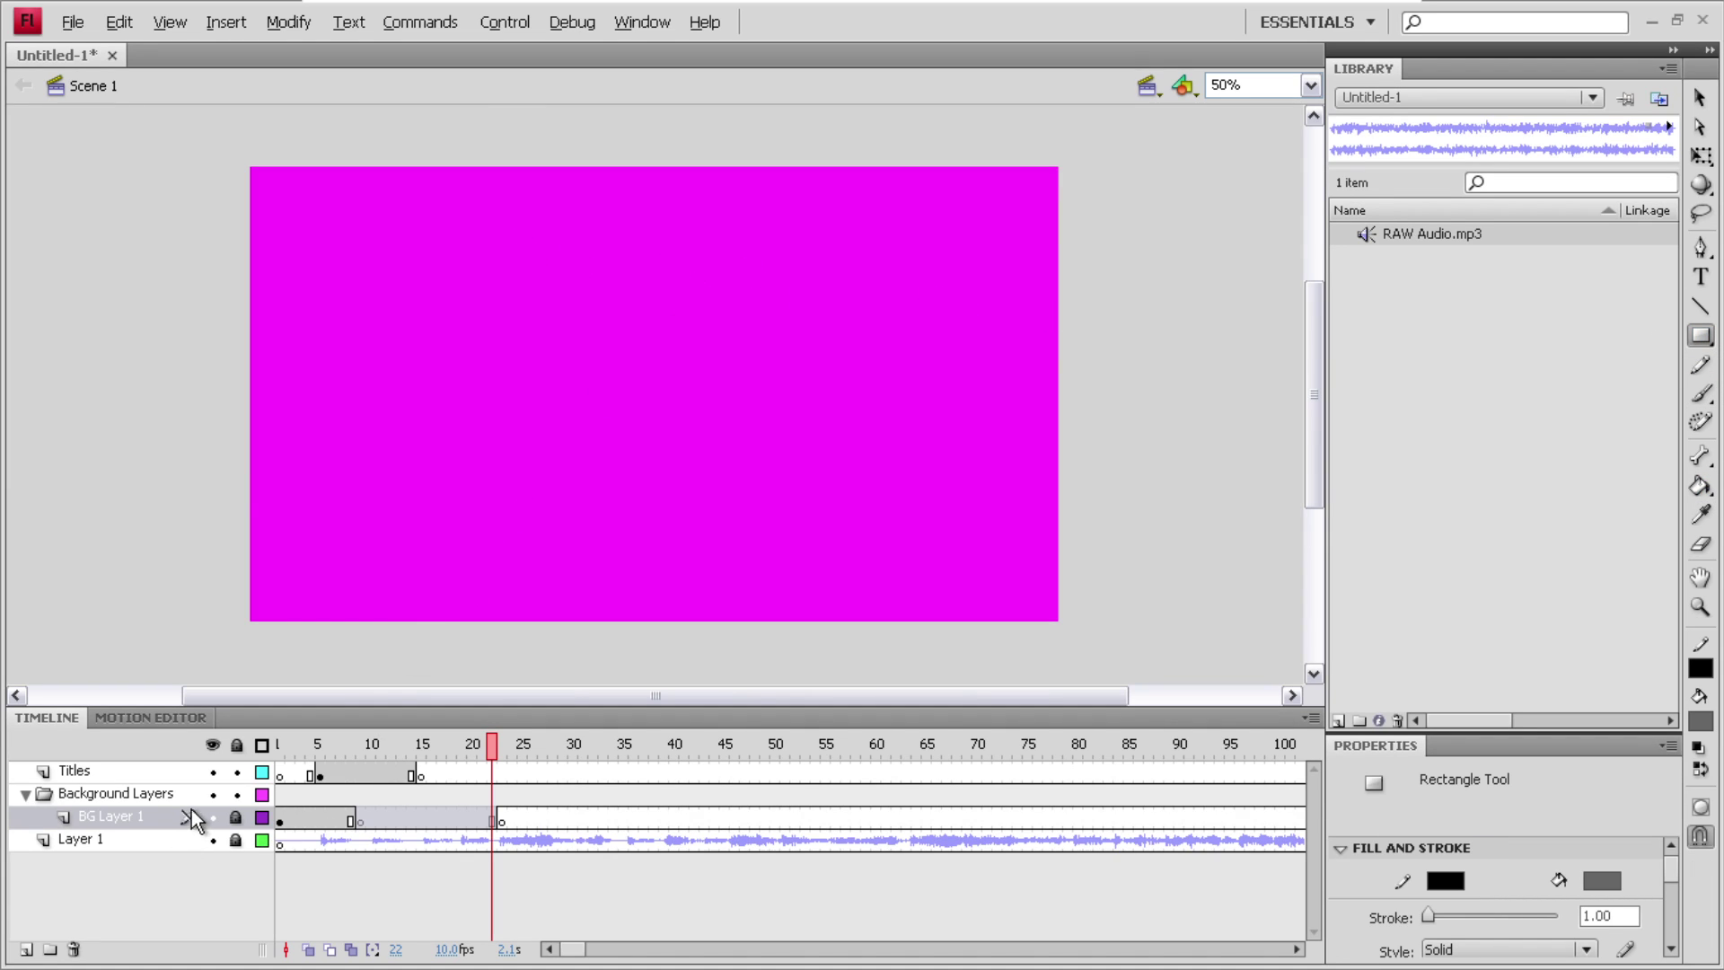
# - Unlock BG Layer 1, lock the Titles layer and draw a grey rectangle covering the whole stage at frame 22
pyautogui.click(235, 818)
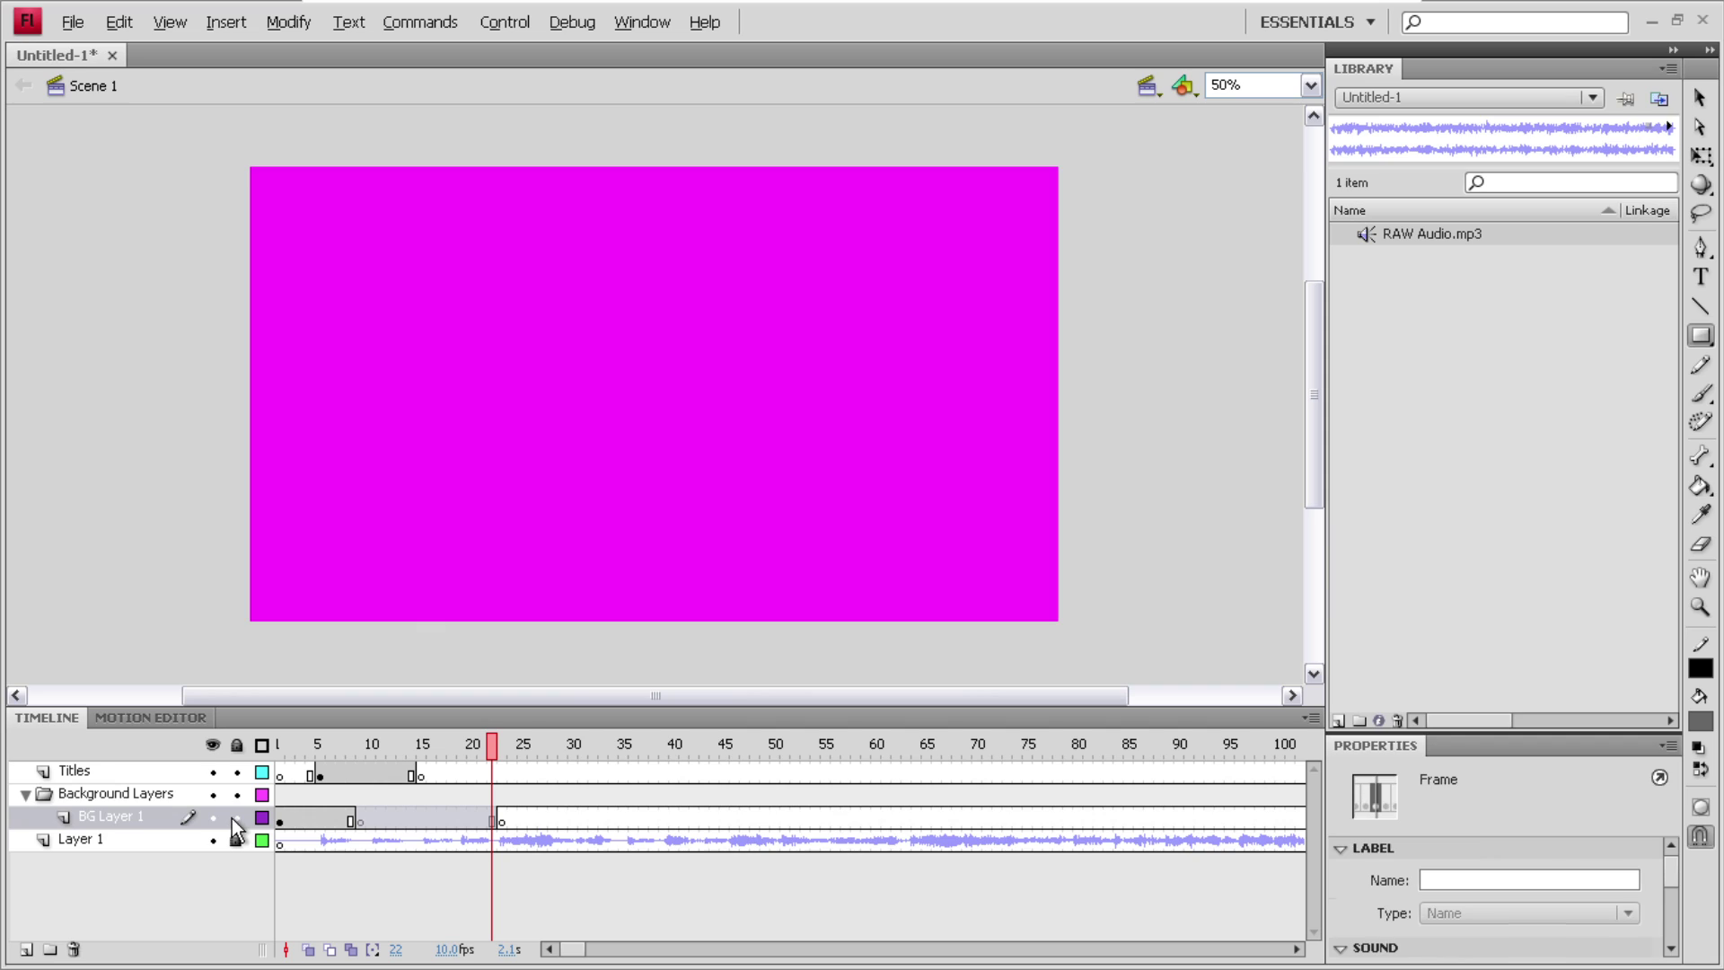
pyautogui.click(235, 771)
pyautogui.moveTo(250, 165)
pyautogui.mouseDown()
pyautogui.moveTo(346, 205)
pyautogui.moveTo(911, 573)
pyautogui.moveTo(1058, 621)
pyautogui.mouseUp()
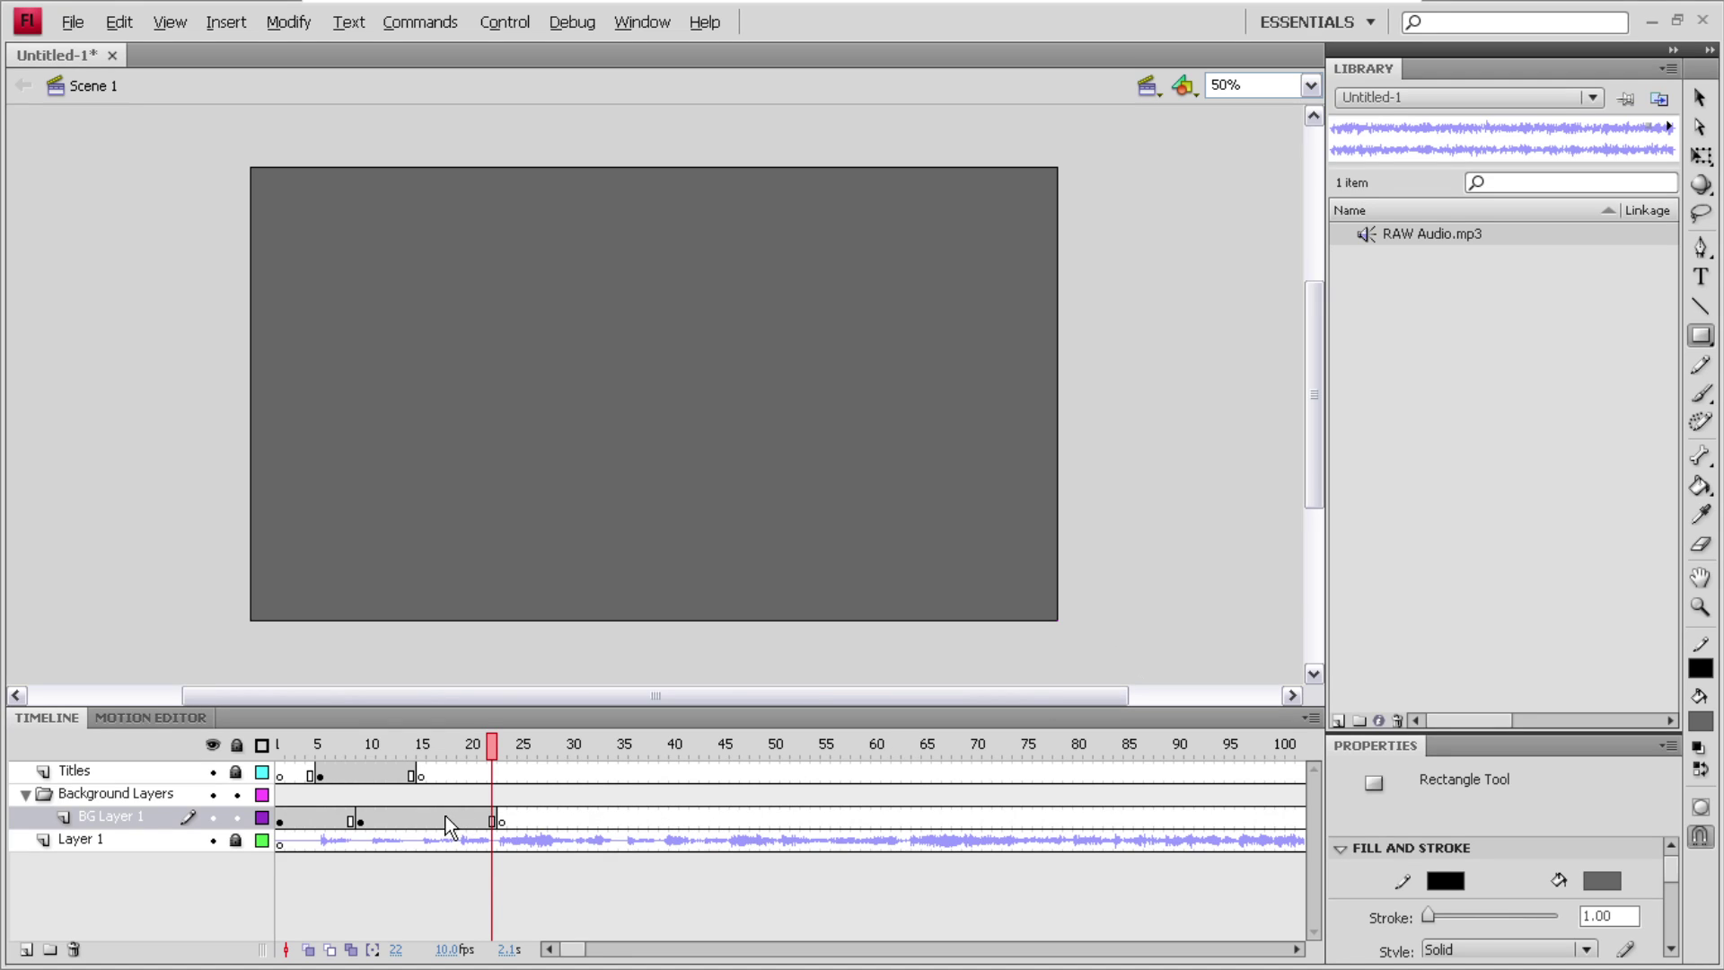
# - Undo the grey rectangle, the layer lock changes and the cut of frames 9 to 22 on BG Layer 1
pyautogui.press('Delete')
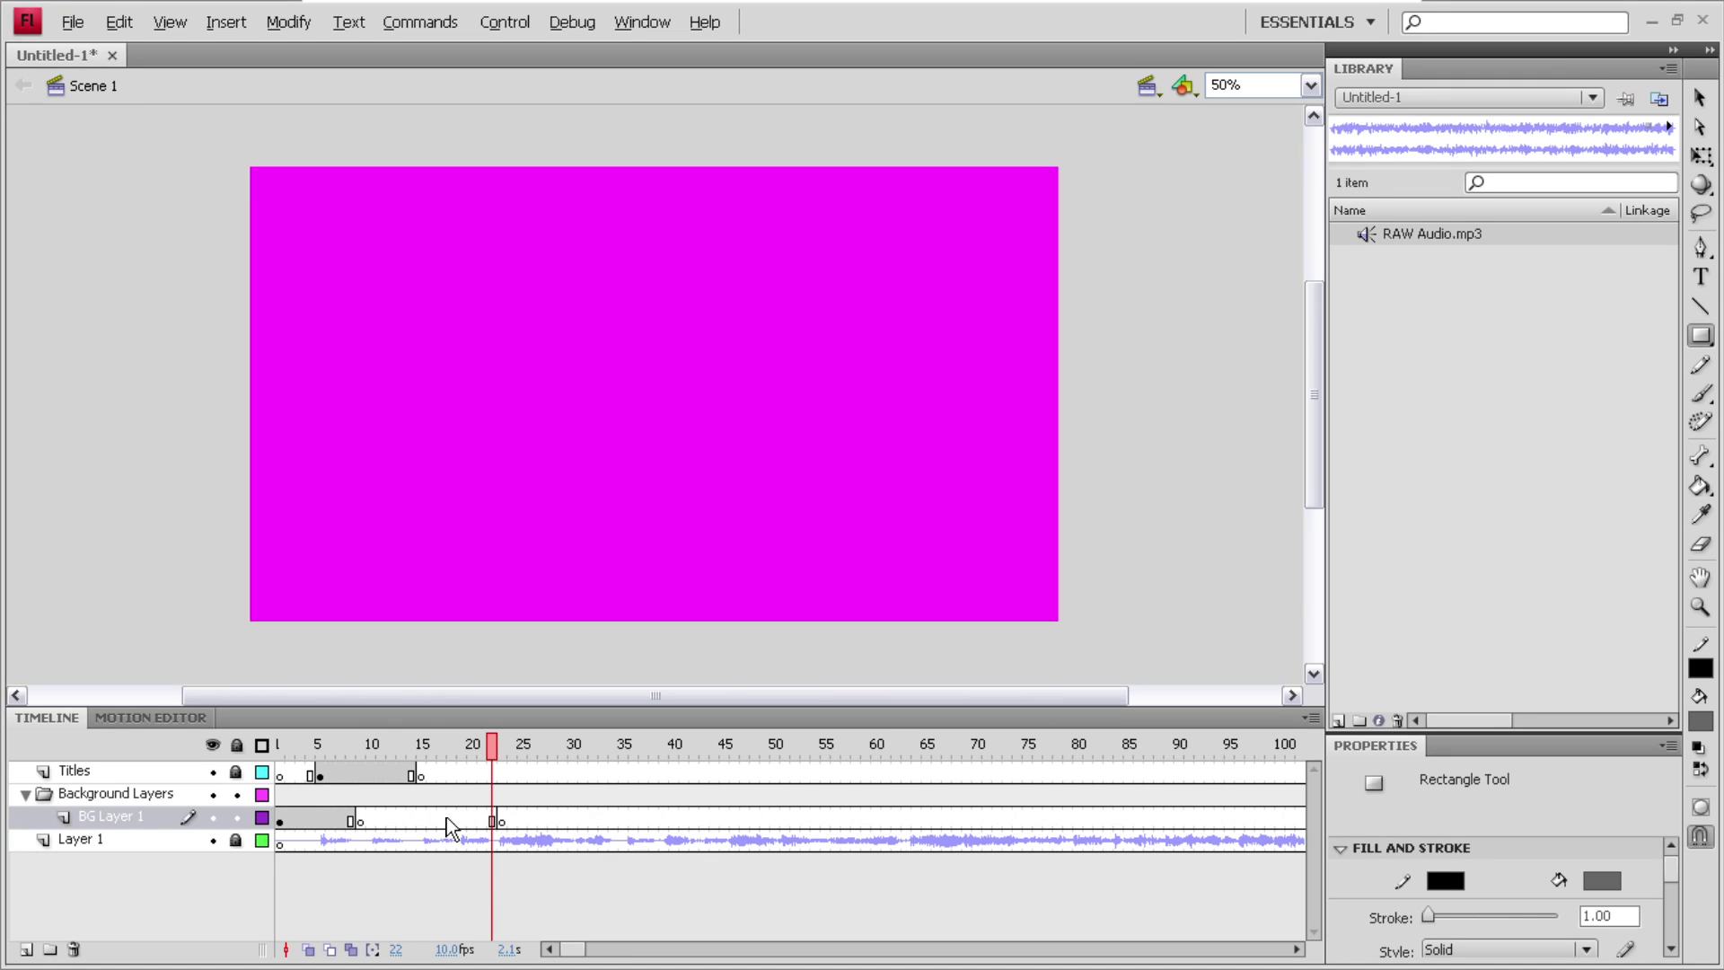
pyautogui.click(424, 820)
pyautogui.hotkey('shift', 'F6')
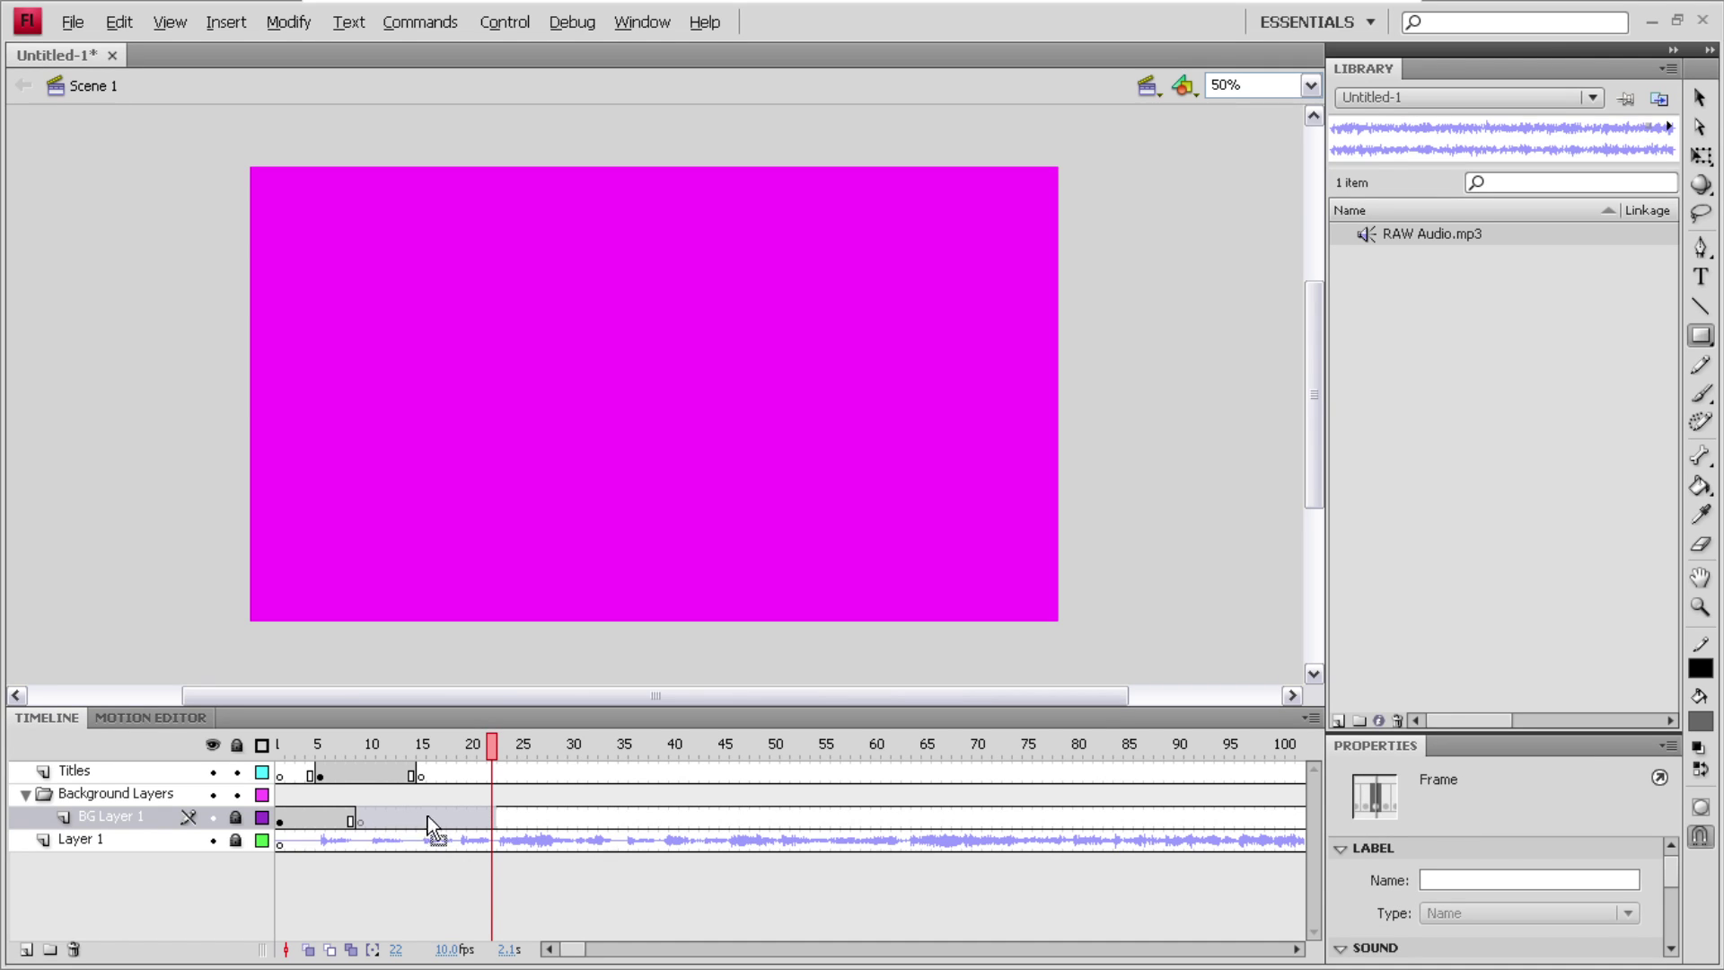
# - Cut frames 9 to 18 on BG Layer 1 into a separate span, and cover the stage there with a grey rectangle after unlocking the layer
pyautogui.click(508, 820)
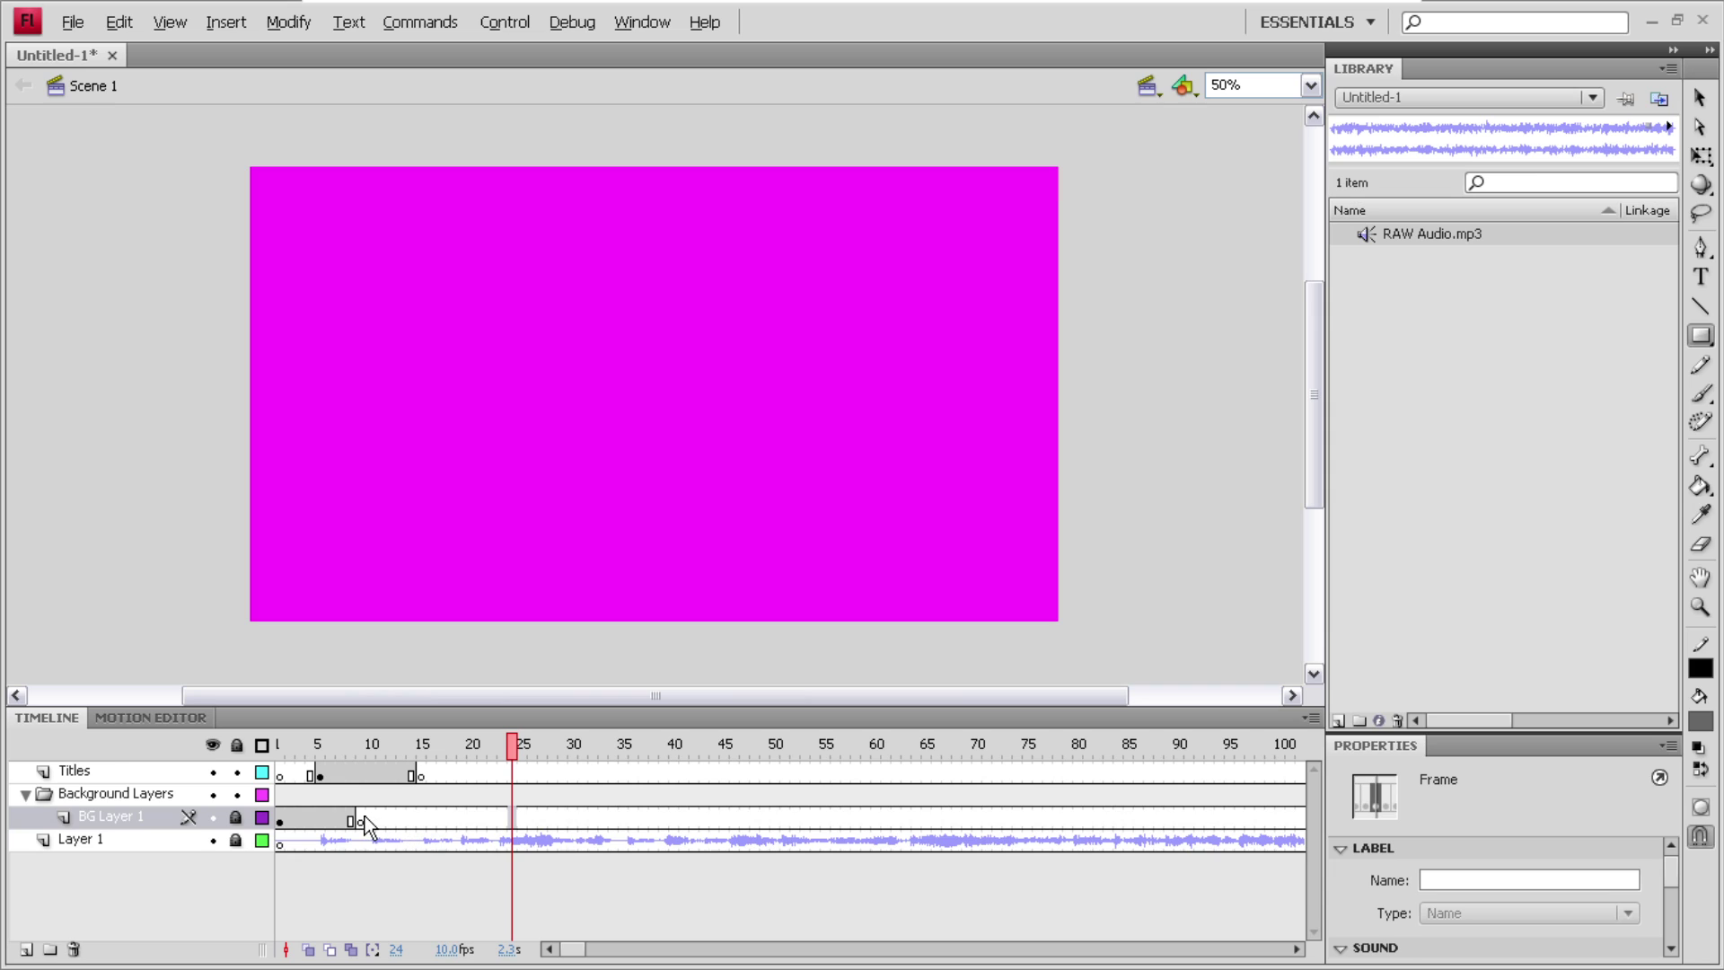
pyautogui.moveTo(359, 819); pyautogui.dragTo(450, 821)
pyautogui.rightClick(445, 820)
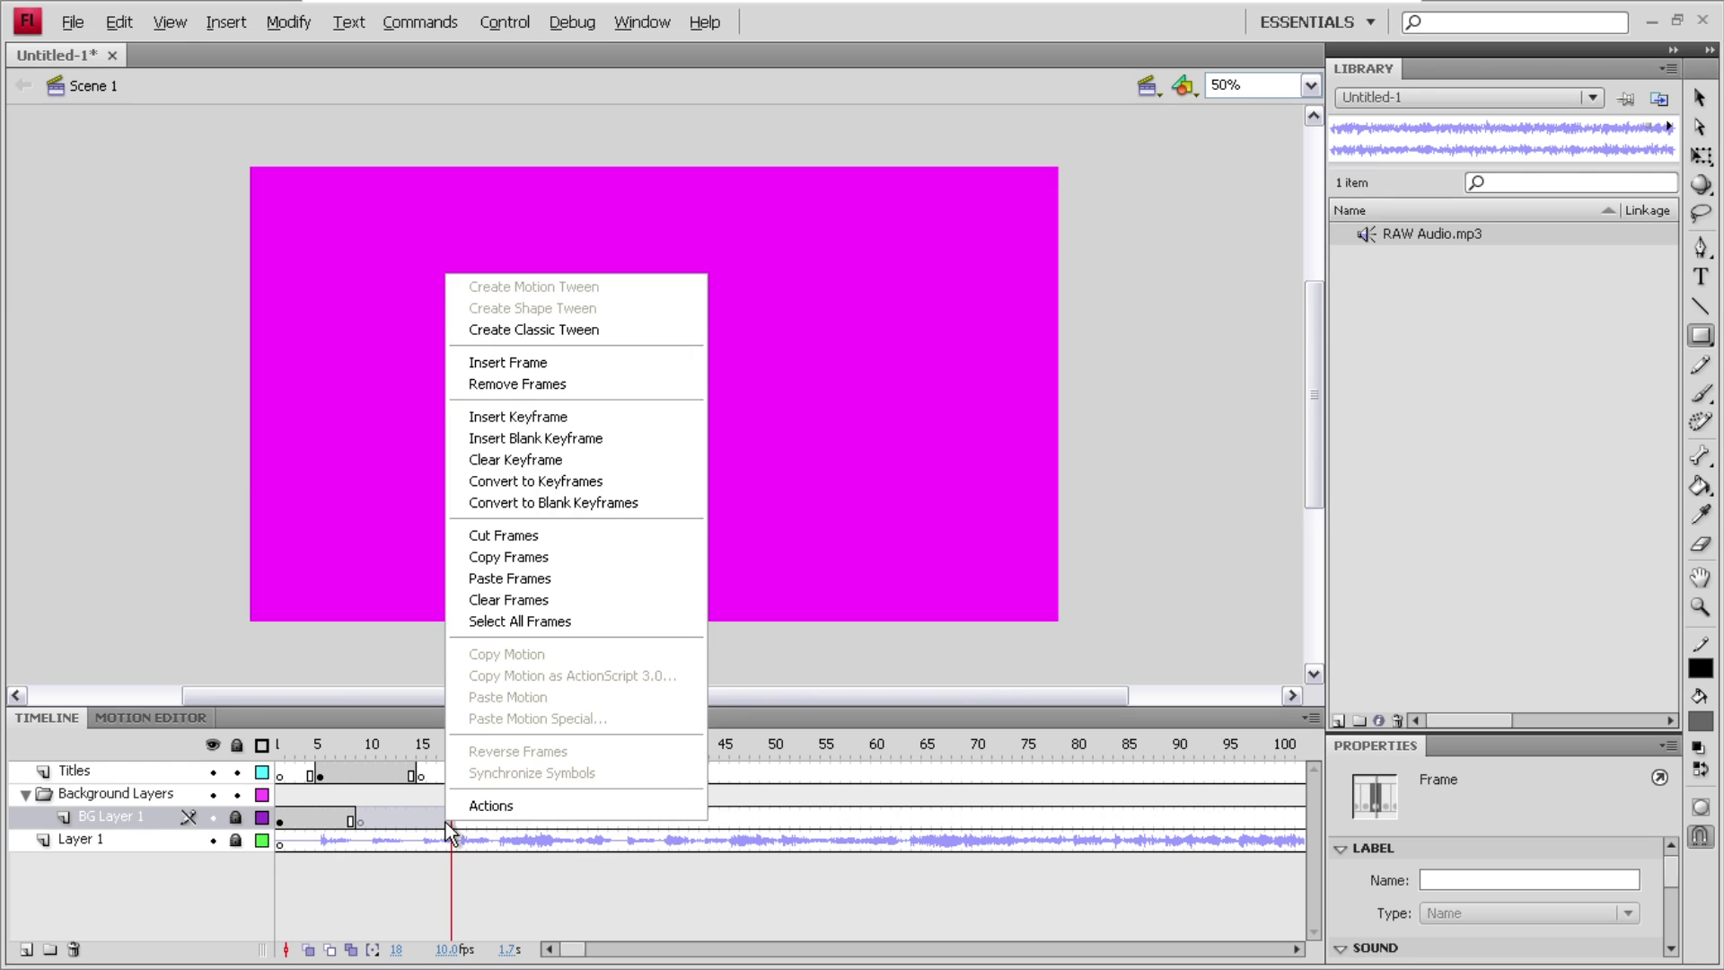
pyautogui.click(525, 534)
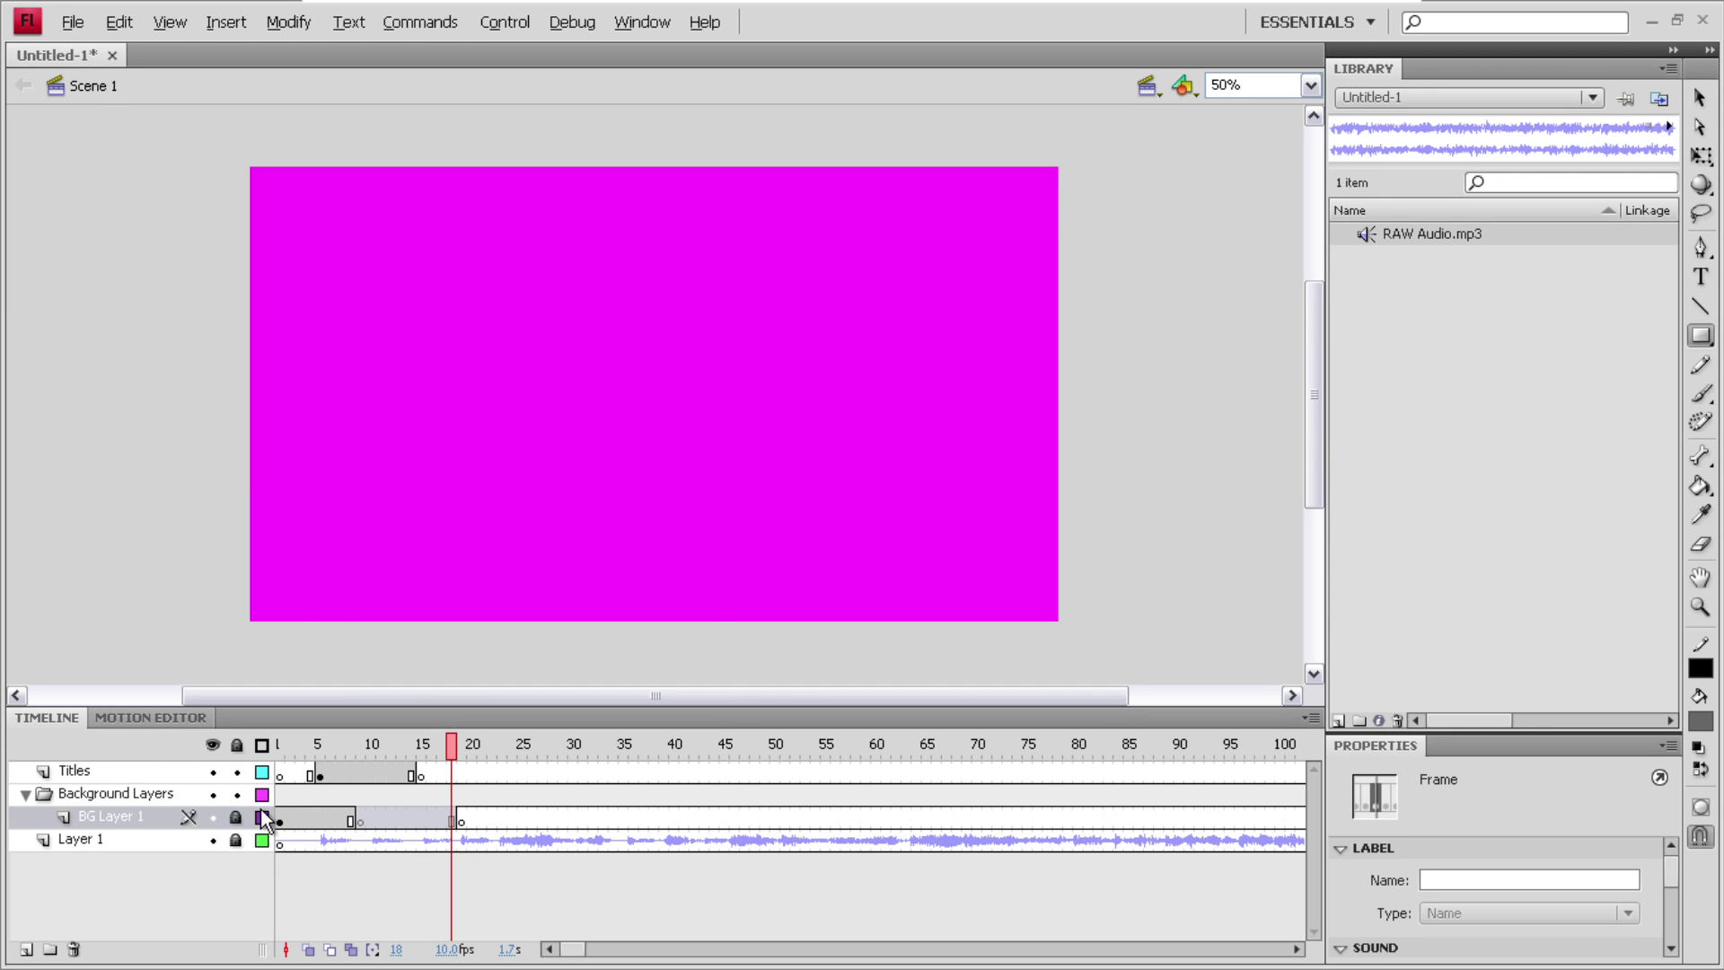
pyautogui.click(236, 816)
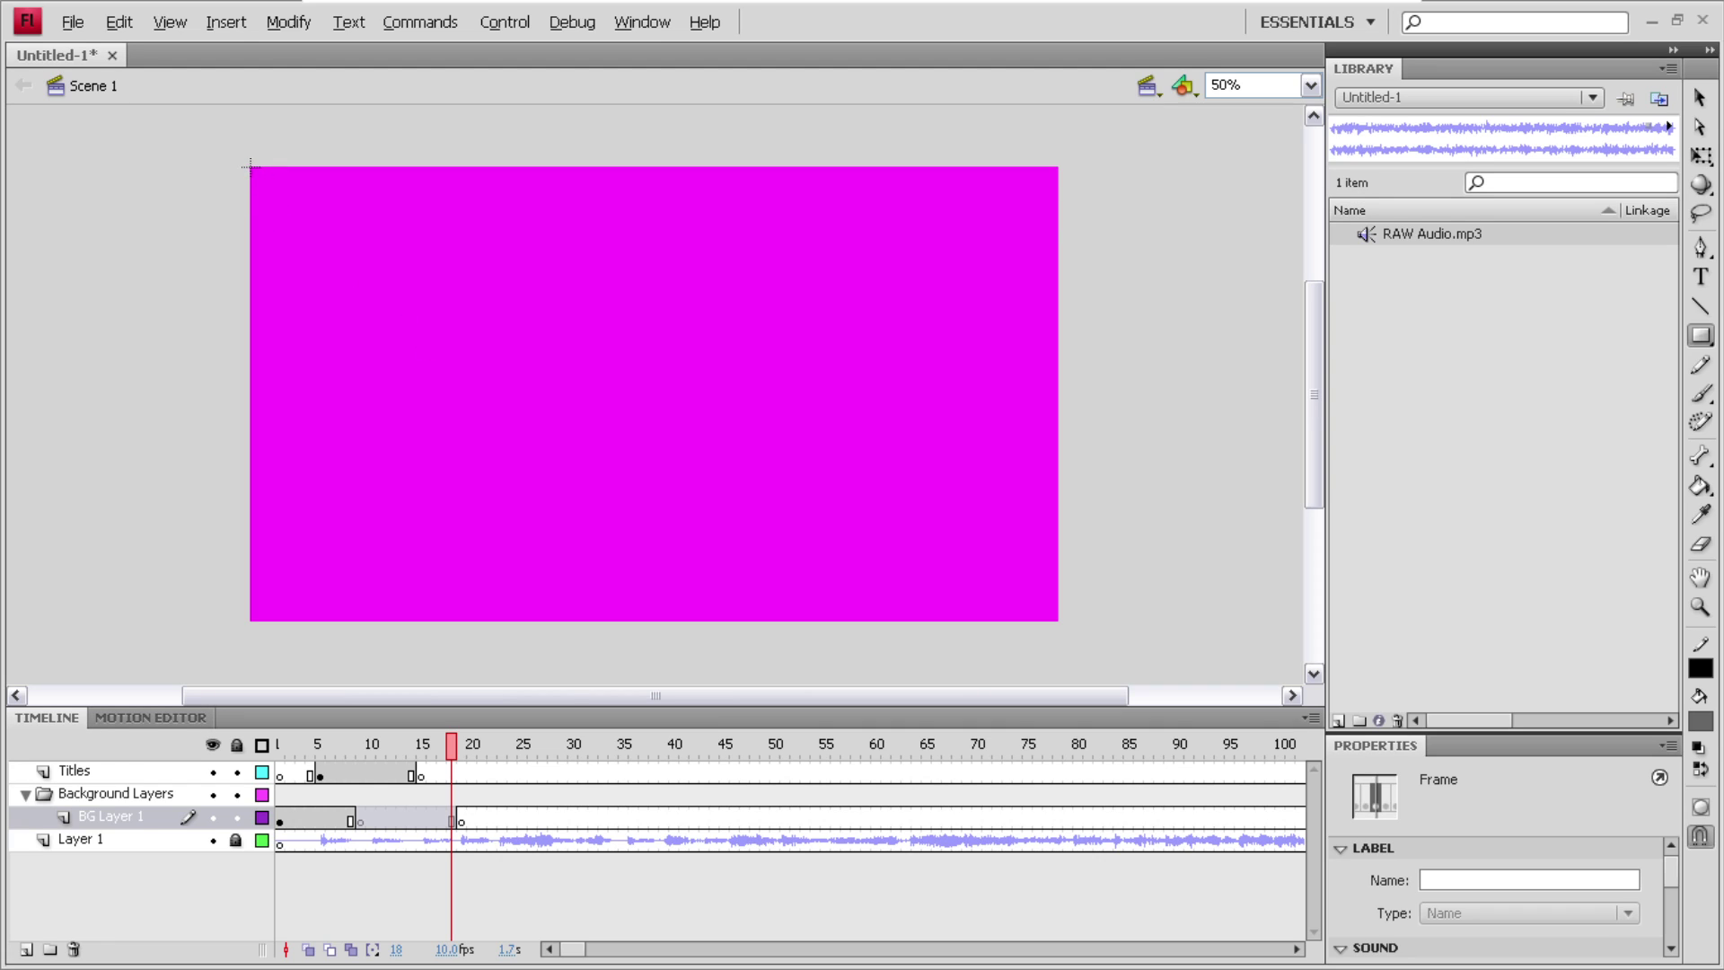
pyautogui.moveTo(250, 165); pyautogui.dragTo(1057, 620)
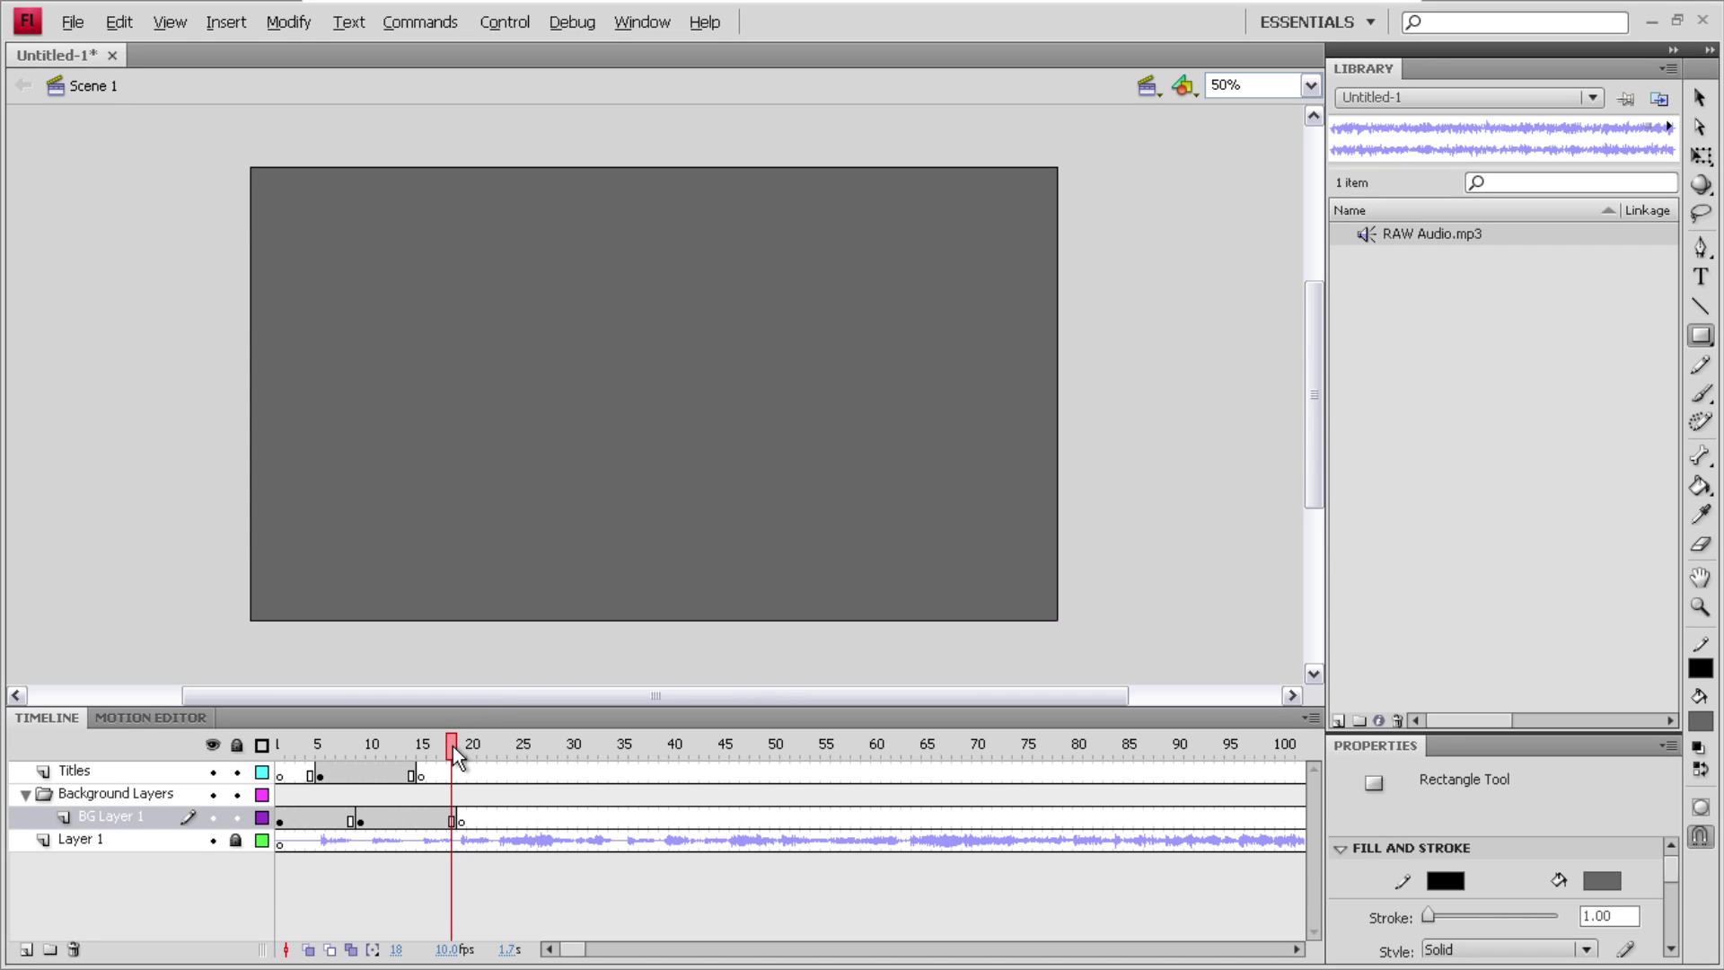
# - Cut frames 19 to 27 on BG Layer 1 to make the next separate blank span
pyautogui.moveTo(452, 747); pyautogui.dragTo(461, 750)
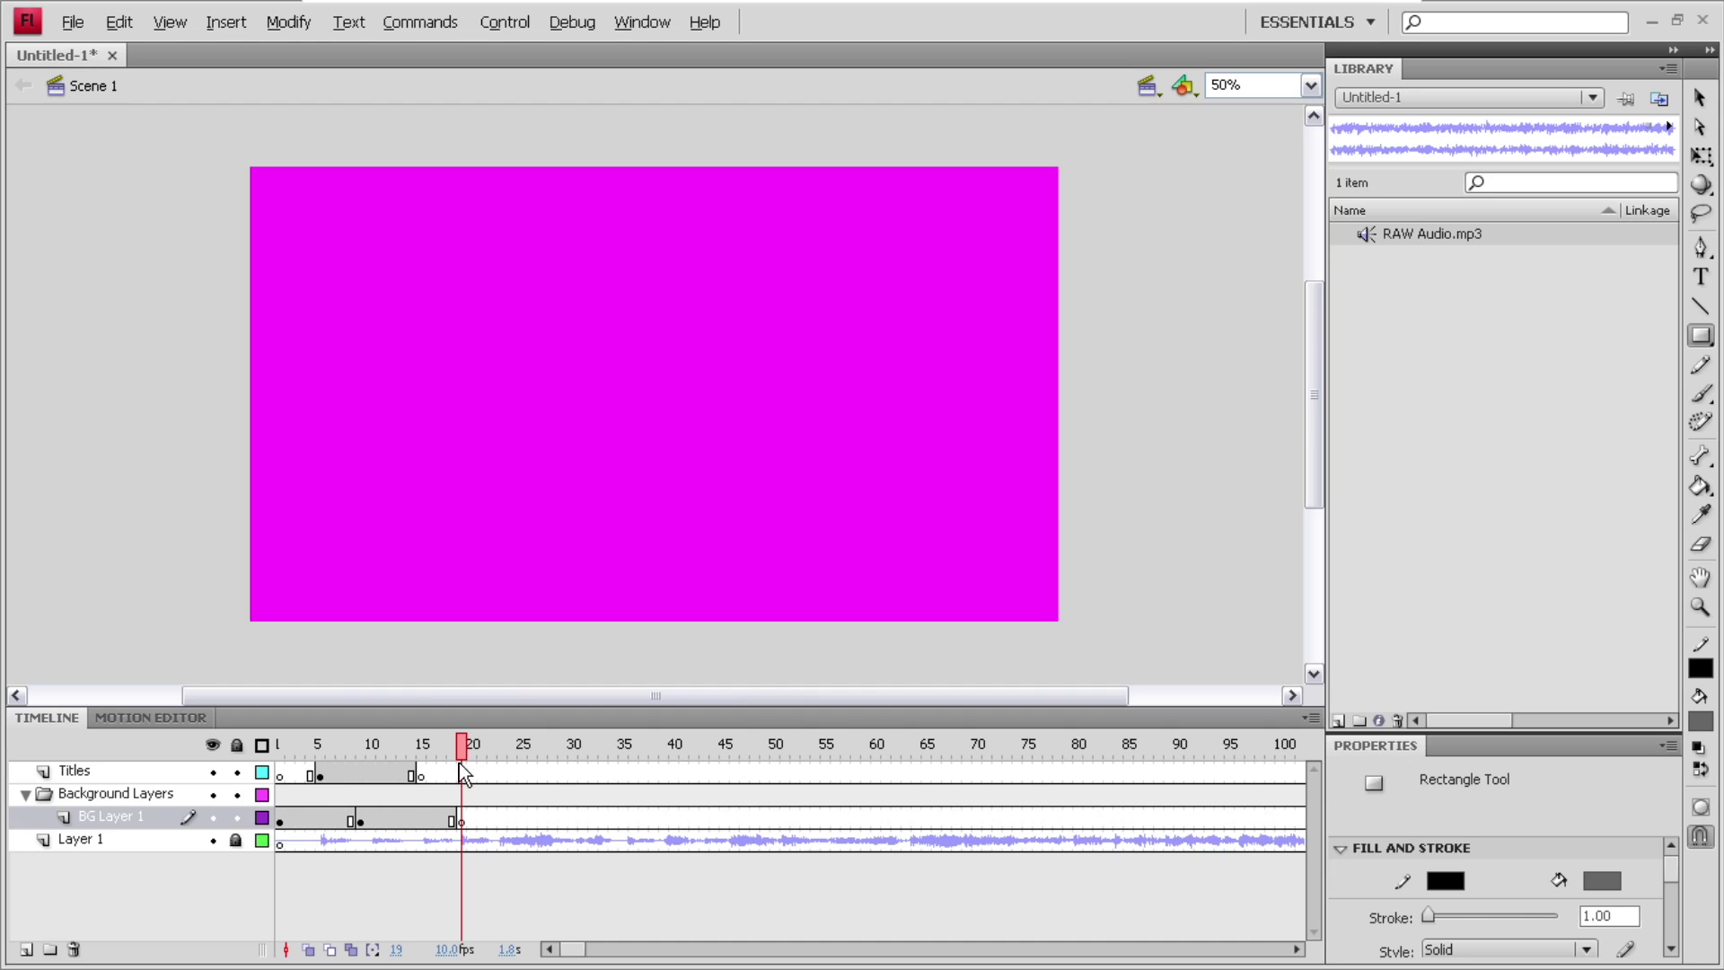
pyautogui.click(460, 764)
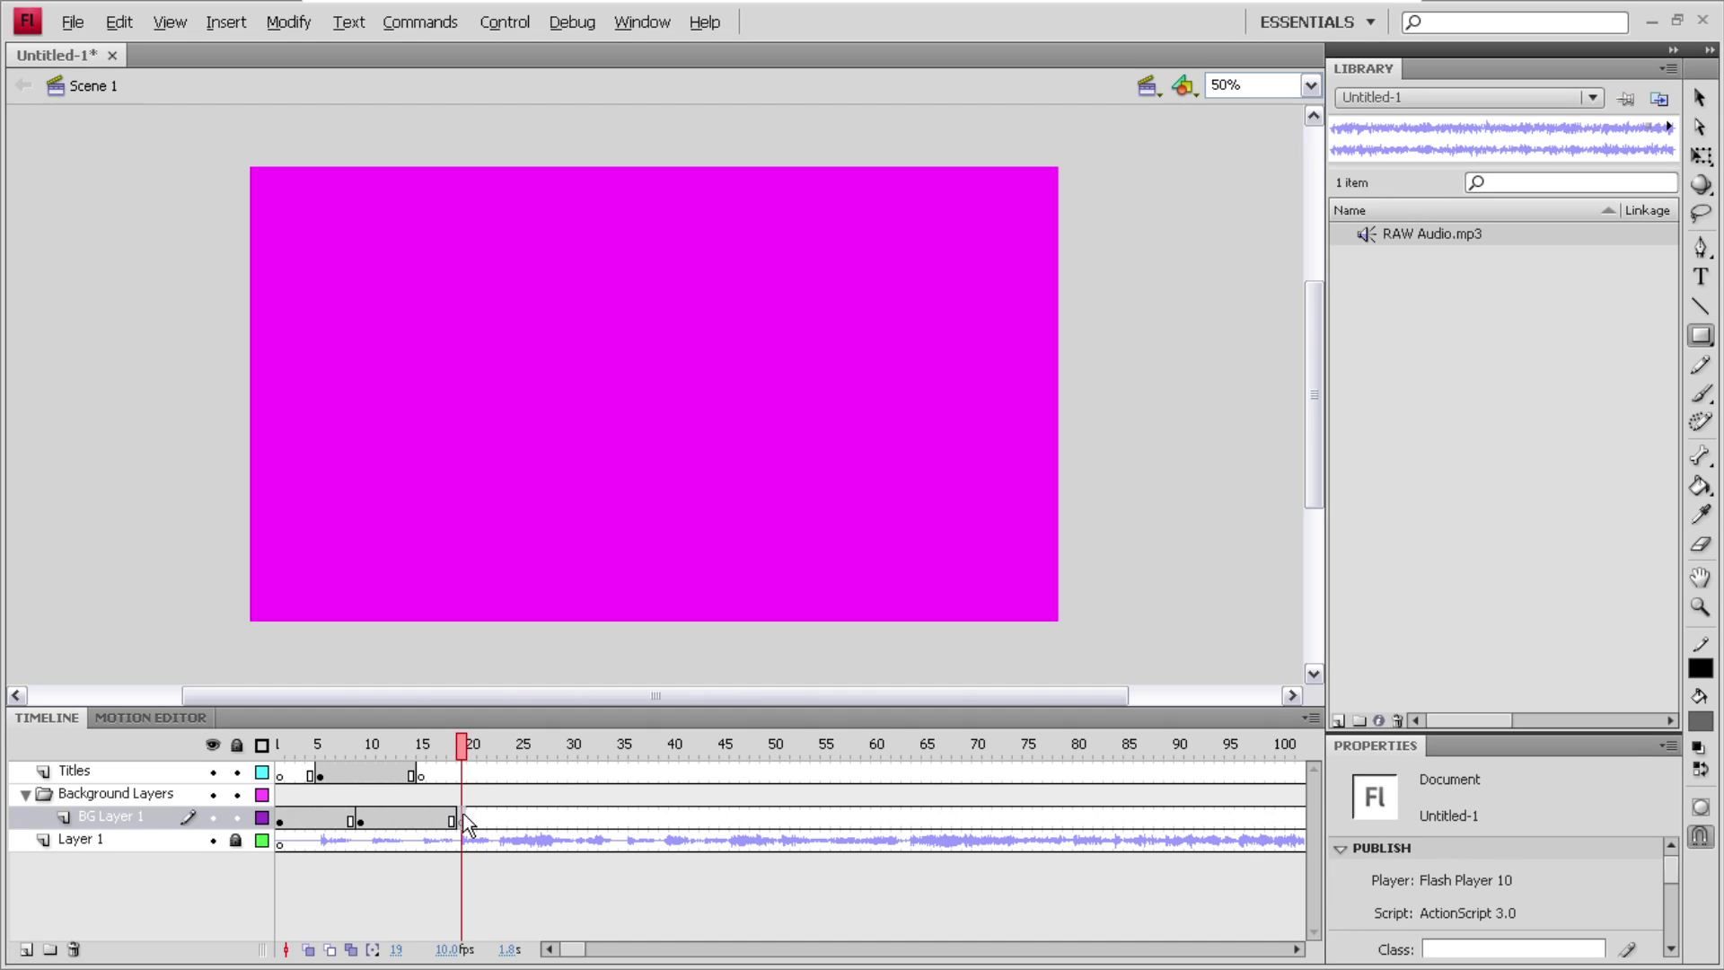
pyautogui.moveTo(488, 817); pyautogui.dragTo(543, 820)
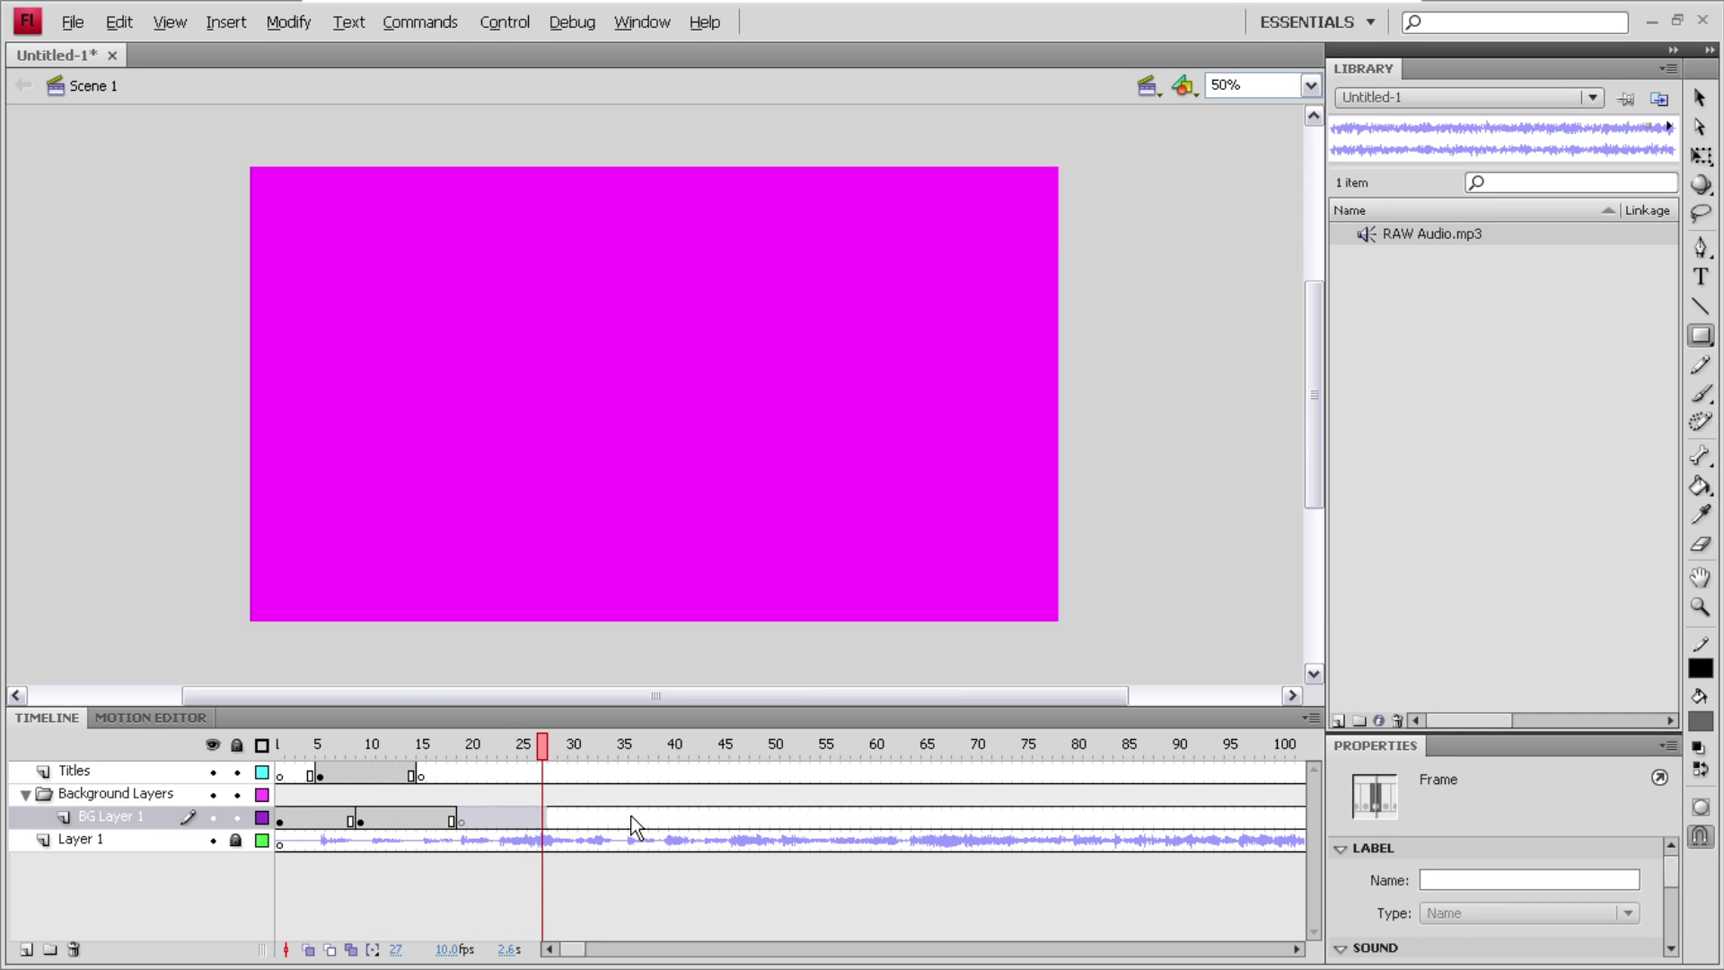
pyautogui.rightClick(493, 820)
pyautogui.click(633, 529)
# - Open the fill colour choices for the Rectangle tool
pyautogui.click(1704, 719)
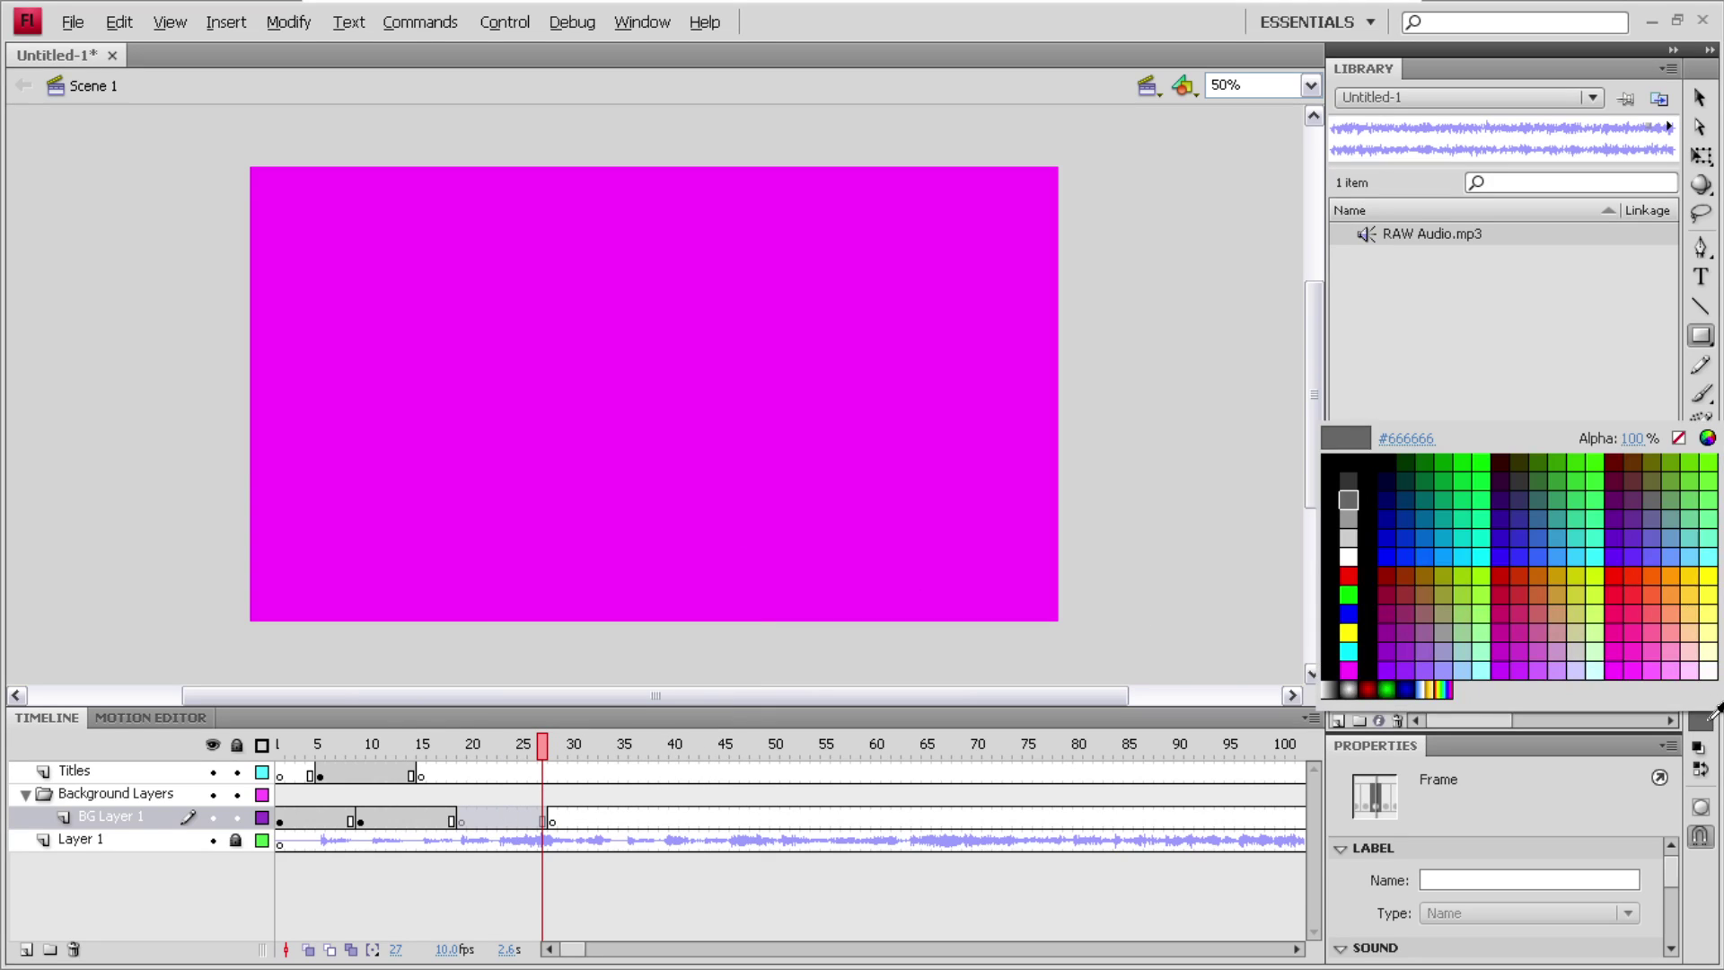
# - Draw a light grey rectangle with a black outline covering the whole stage on BG Layer 1
pyautogui.click(1350, 539)
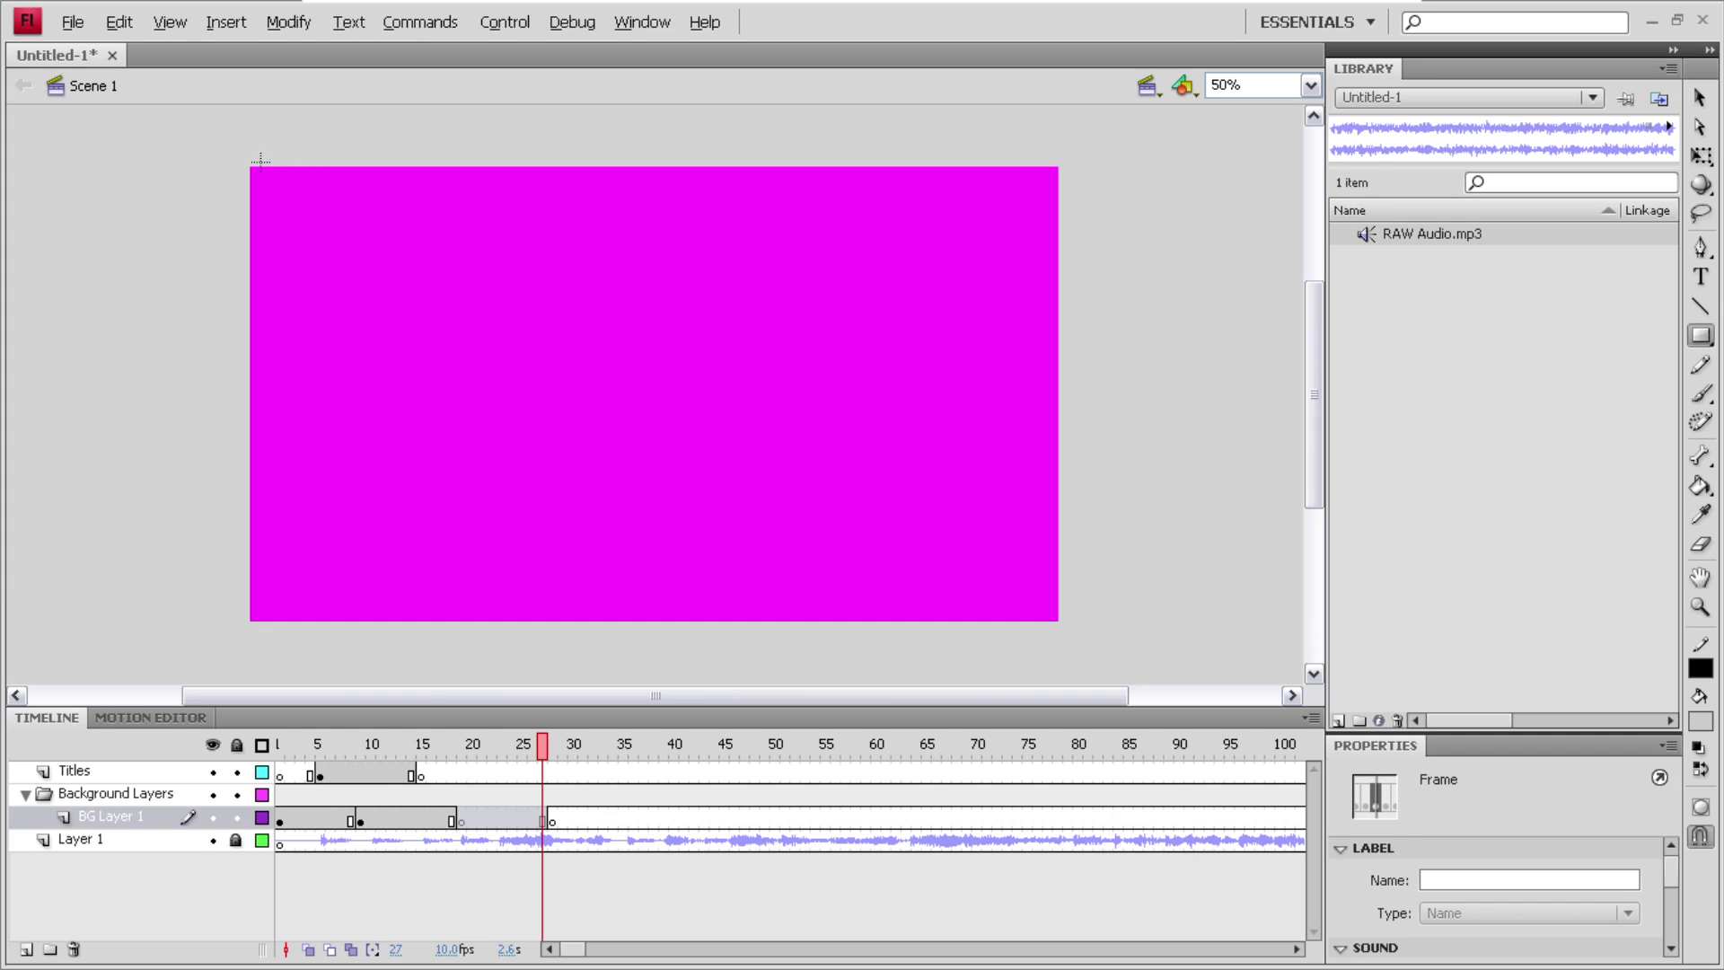
pyautogui.moveTo(250, 165); pyautogui.dragTo(1058, 620)
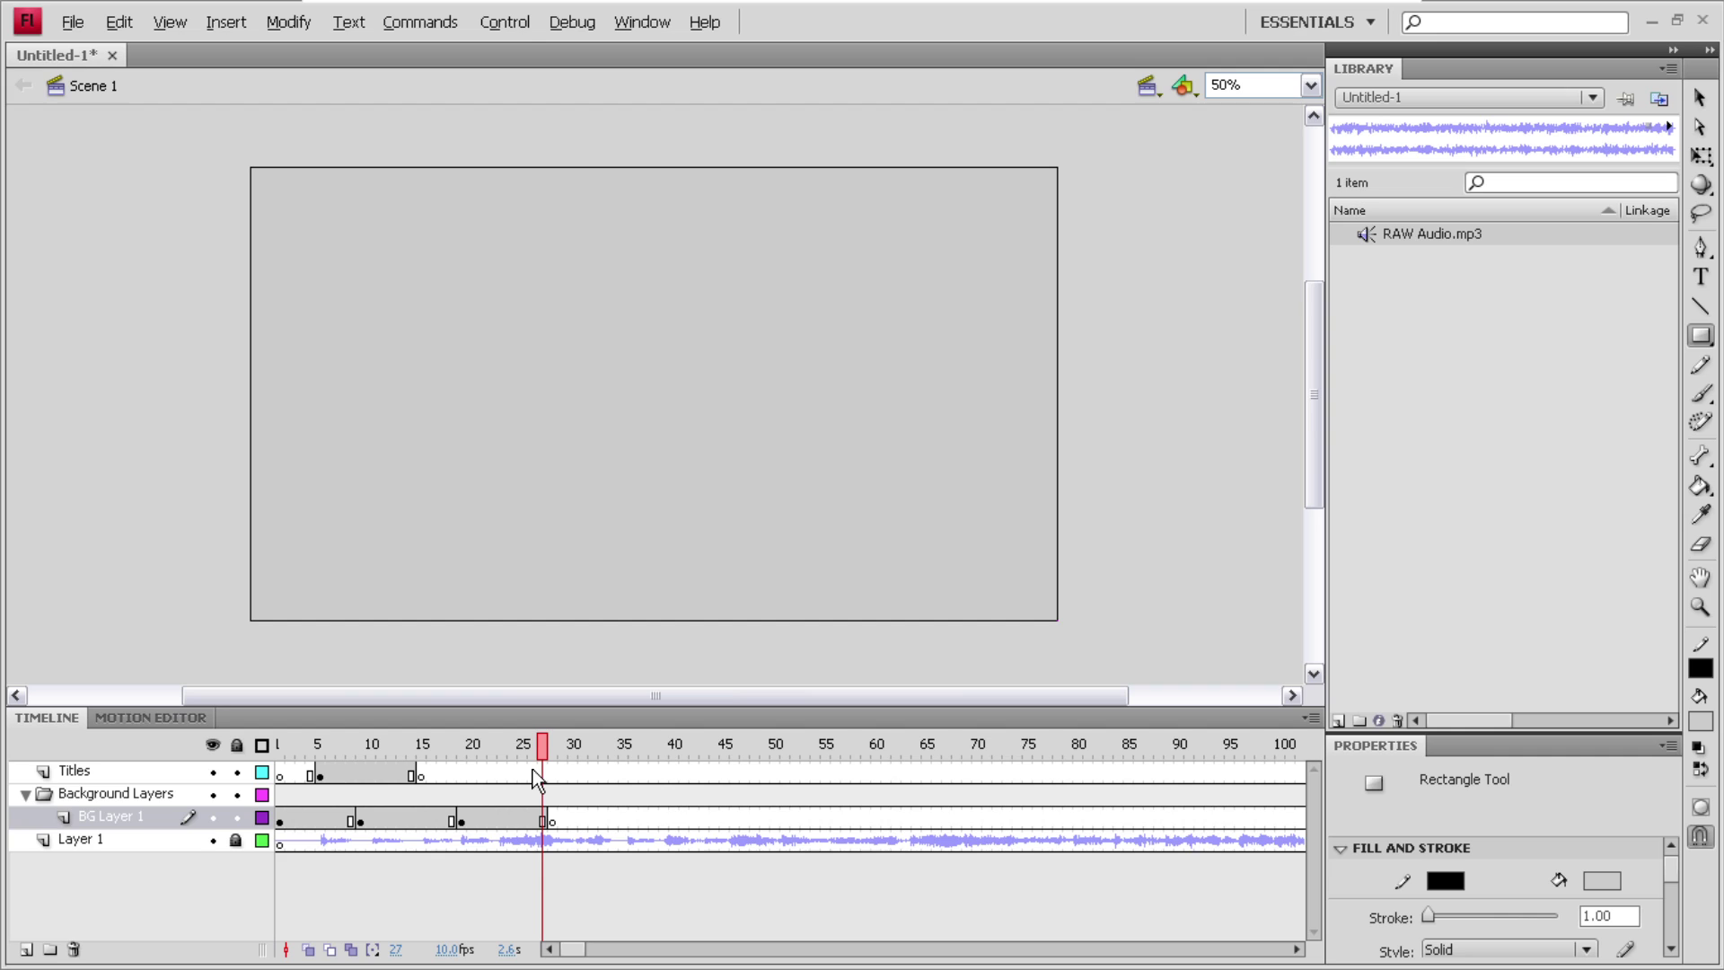
# - Cut frames 25 to 31 on the Titles layer and return the playhead to frame 27
pyautogui.moveTo(524, 775); pyautogui.dragTo(582, 777)
pyautogui.rightClick(582, 775)
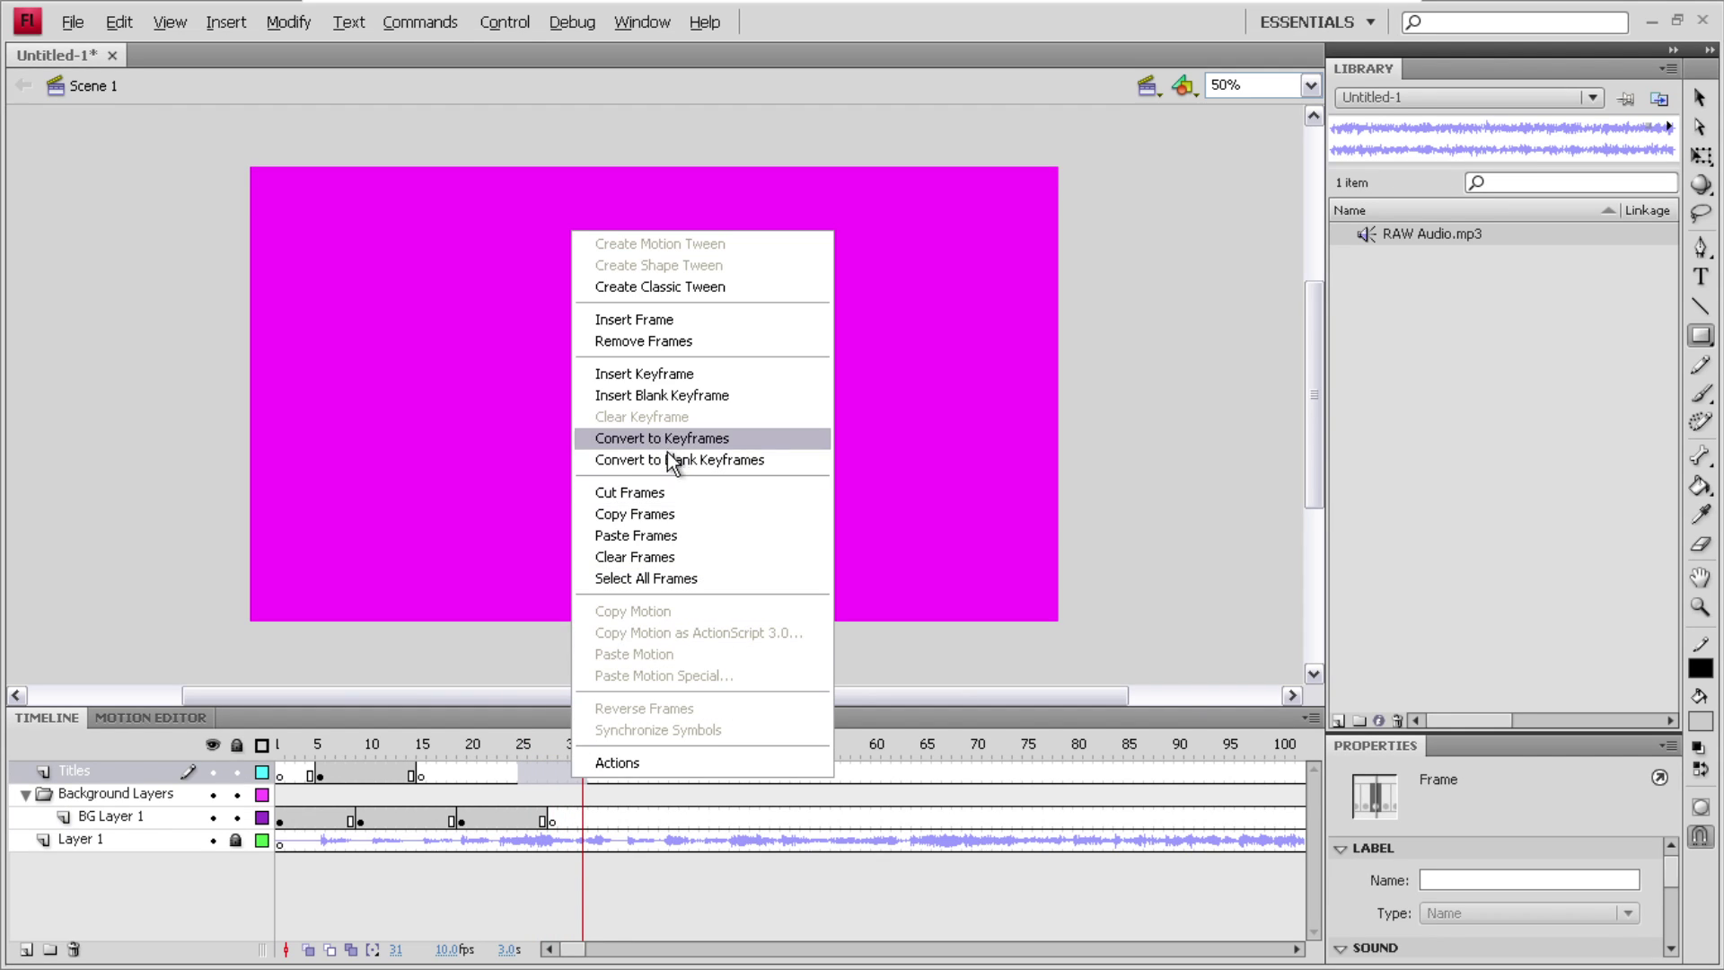
pyautogui.click(669, 493)
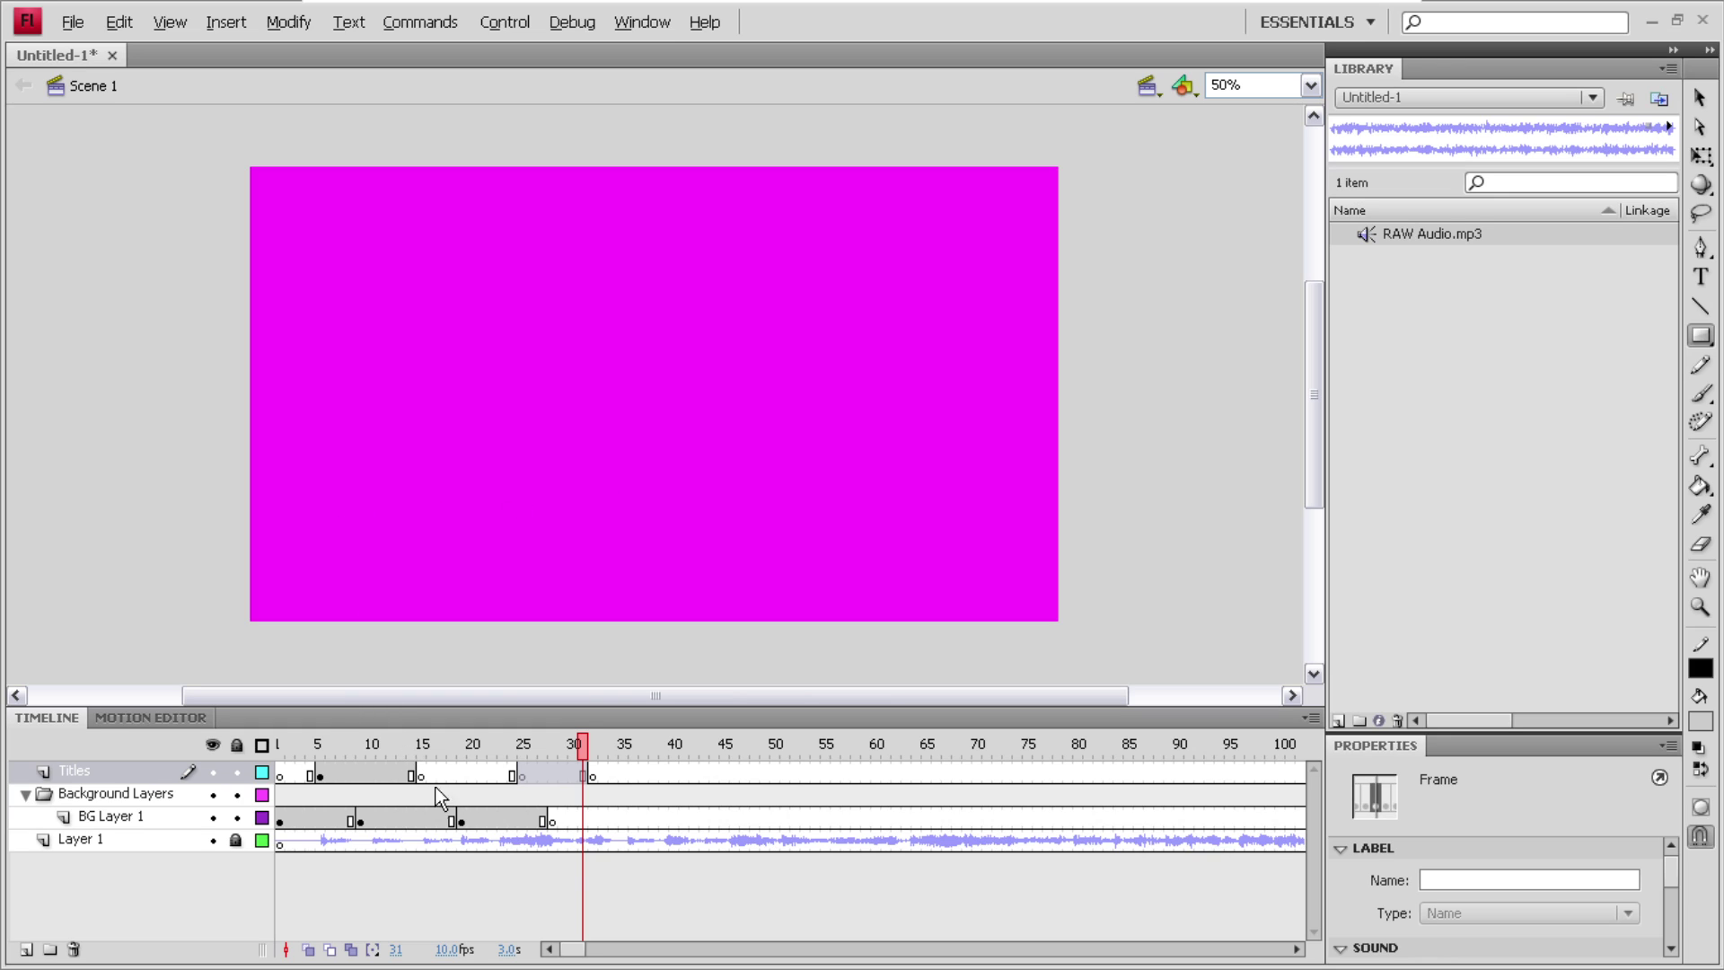
pyautogui.moveTo(583, 745); pyautogui.dragTo(541, 748)
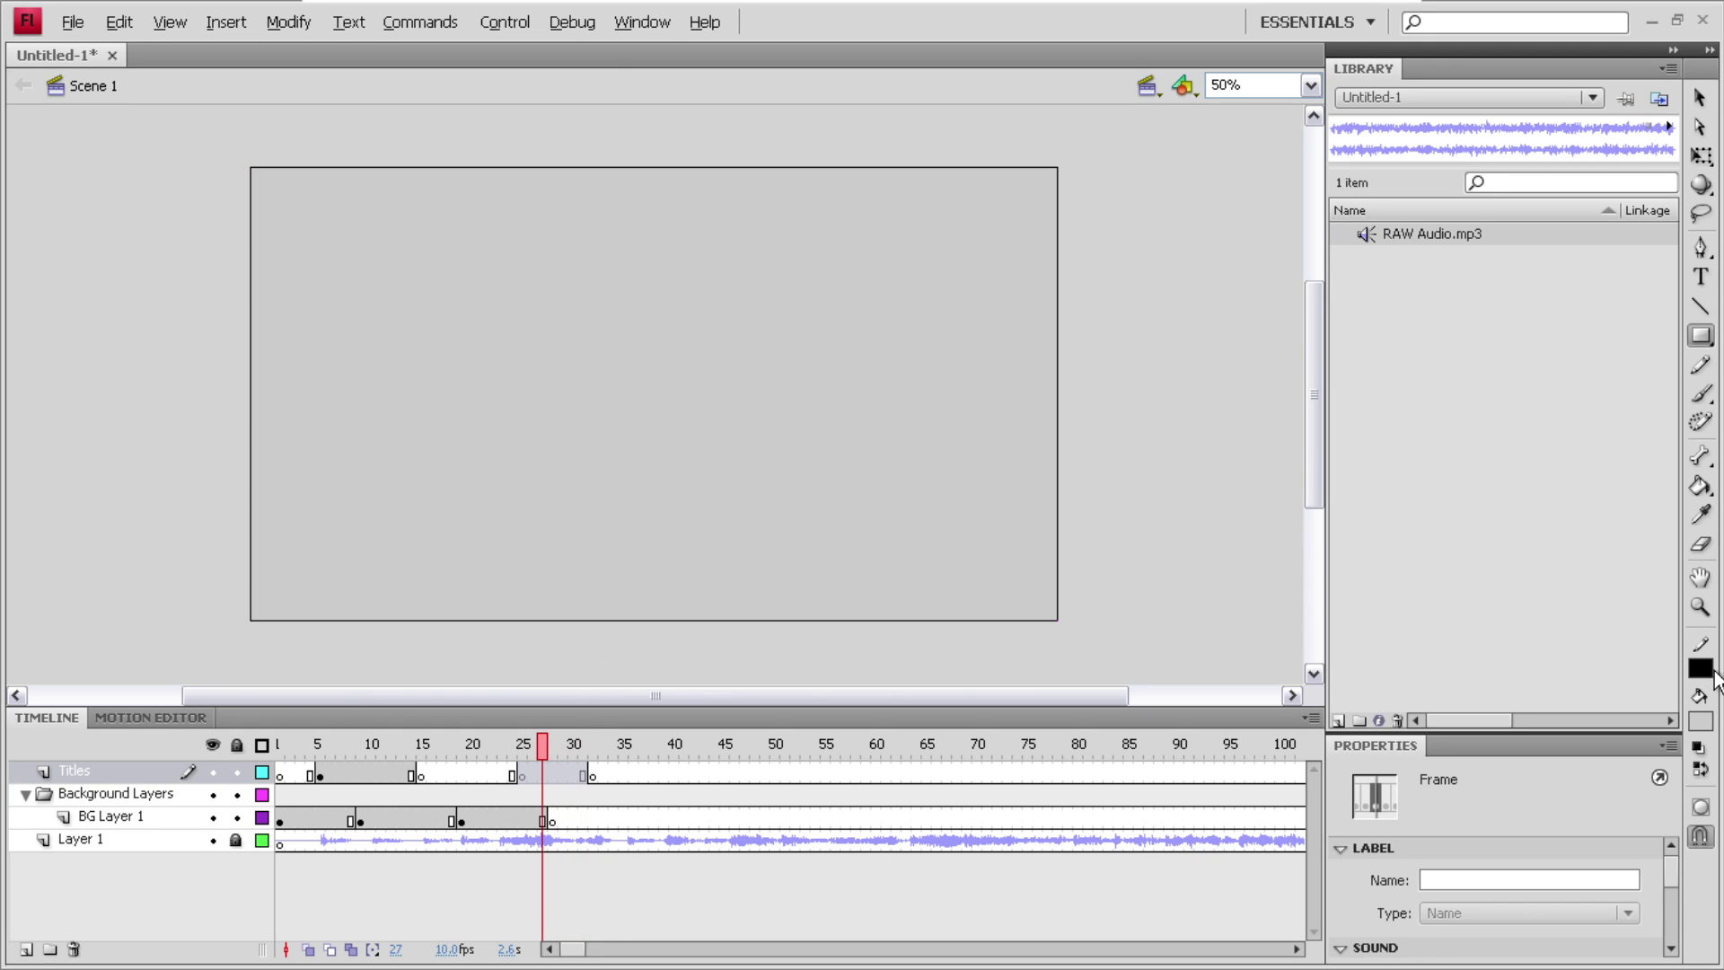
# - Write the word "Enjoy" in hollow outline letters across the stage with a black Brush on the Titles layer
pyautogui.click(1700, 721)
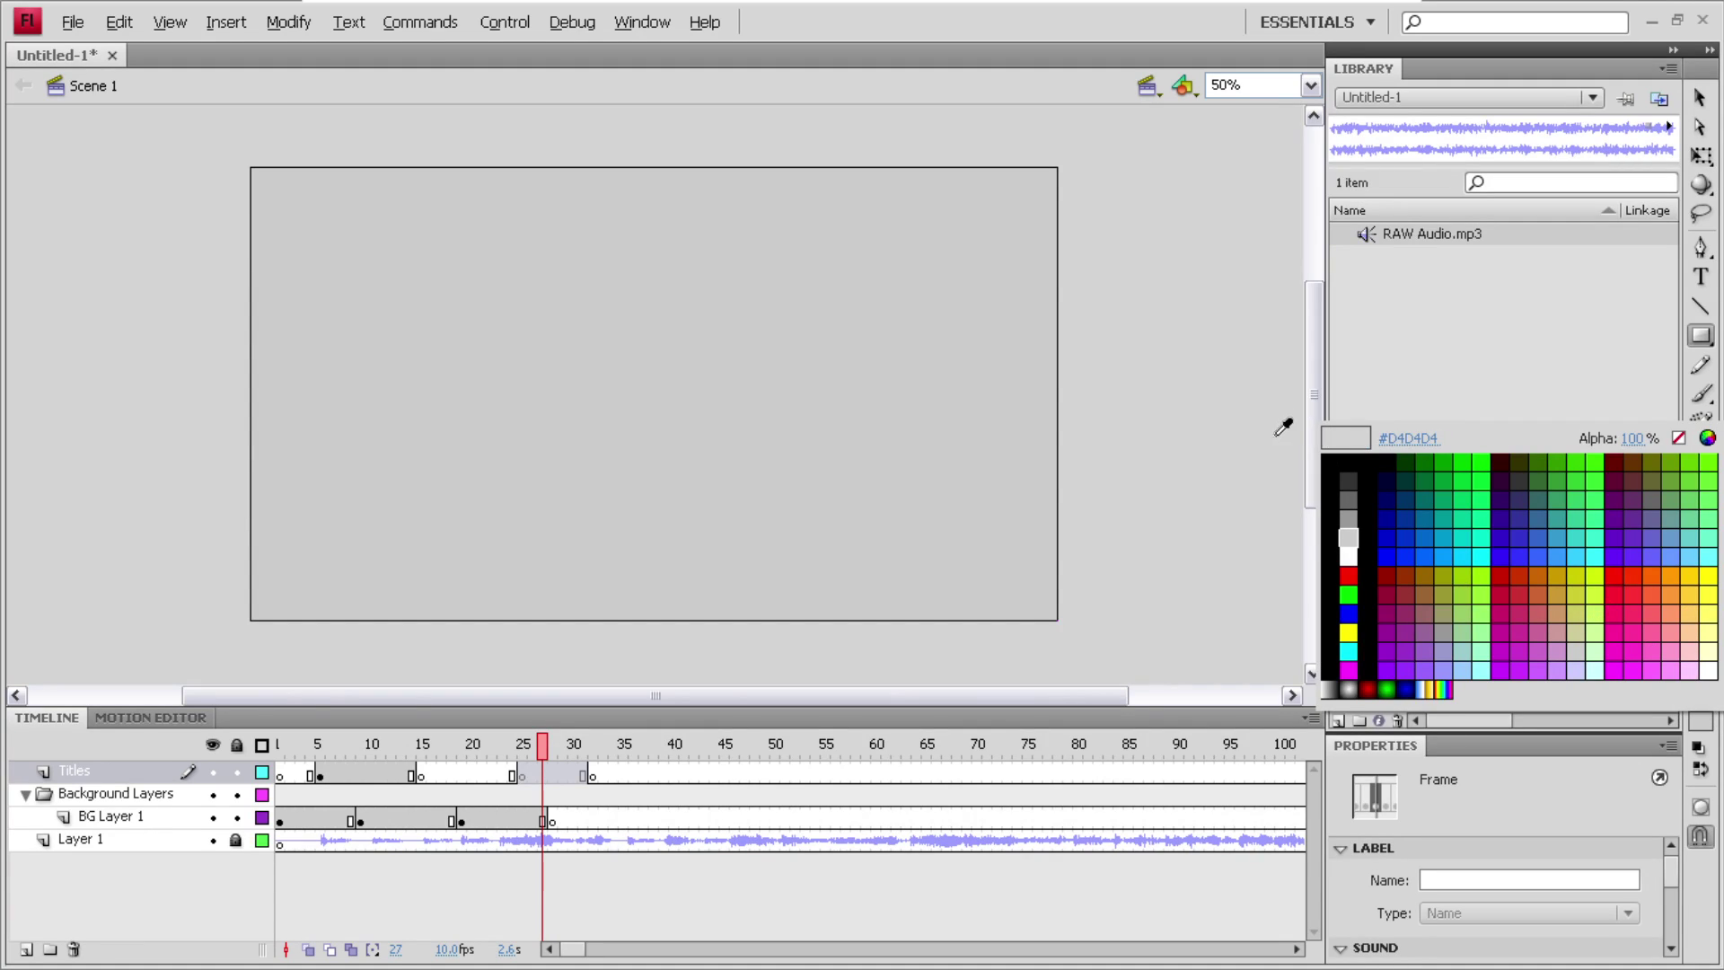
pyautogui.click(1351, 477)
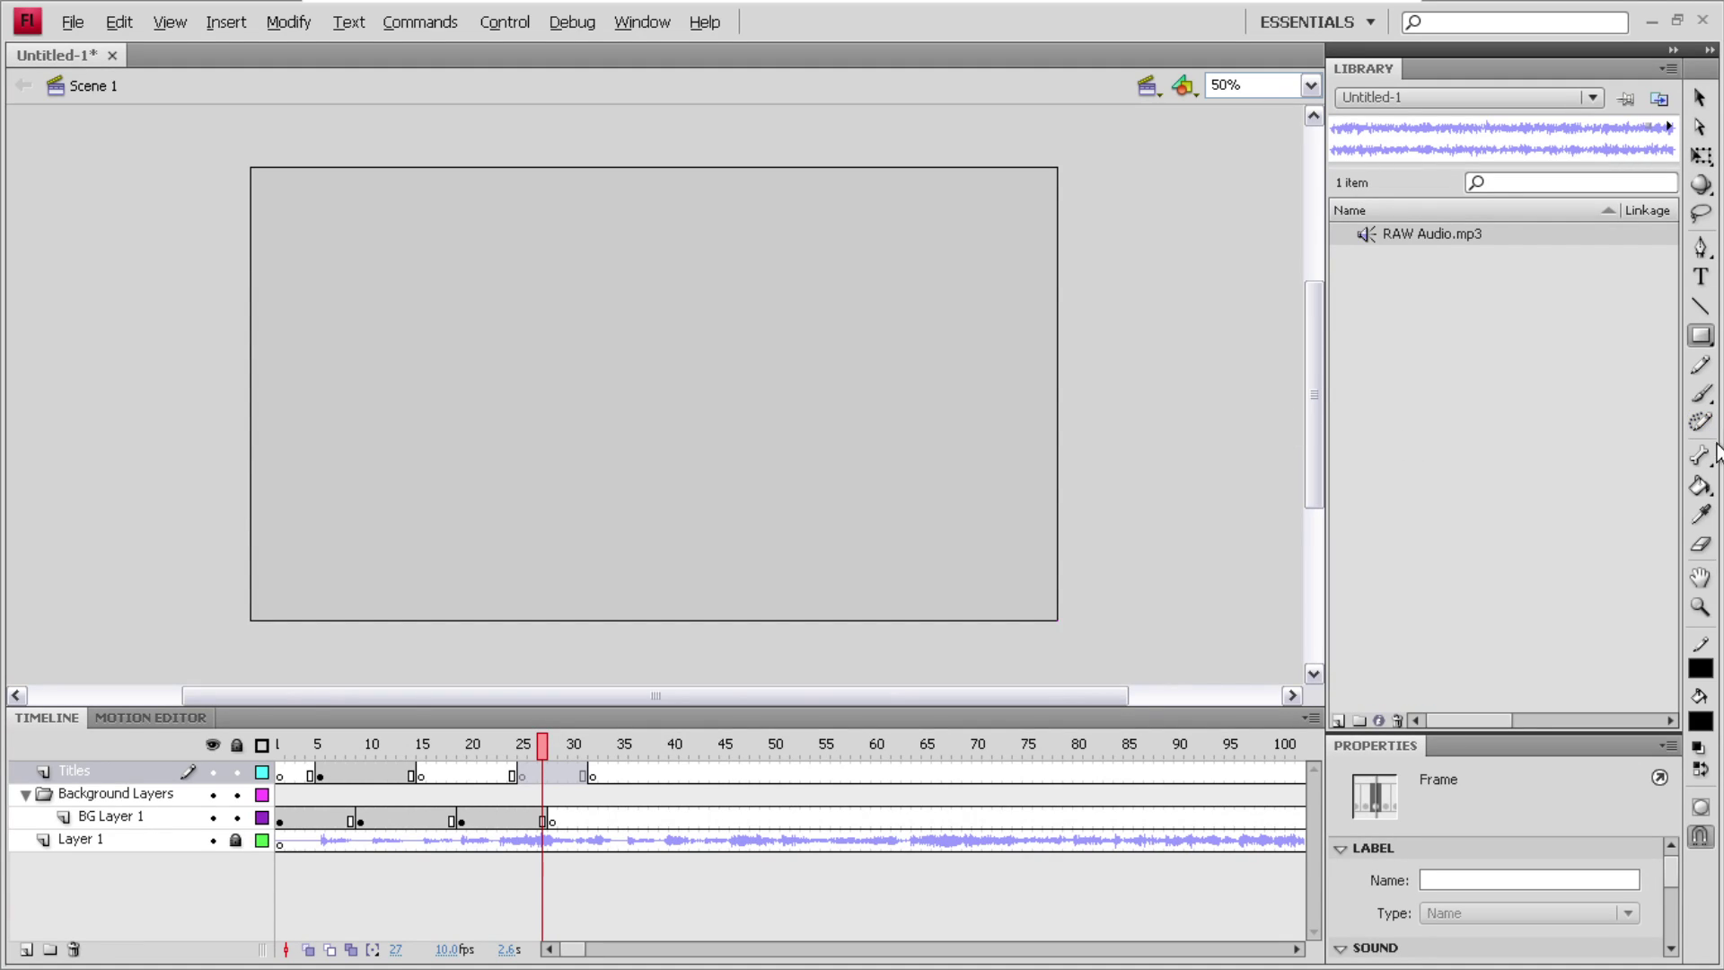
pyautogui.click(1700, 393)
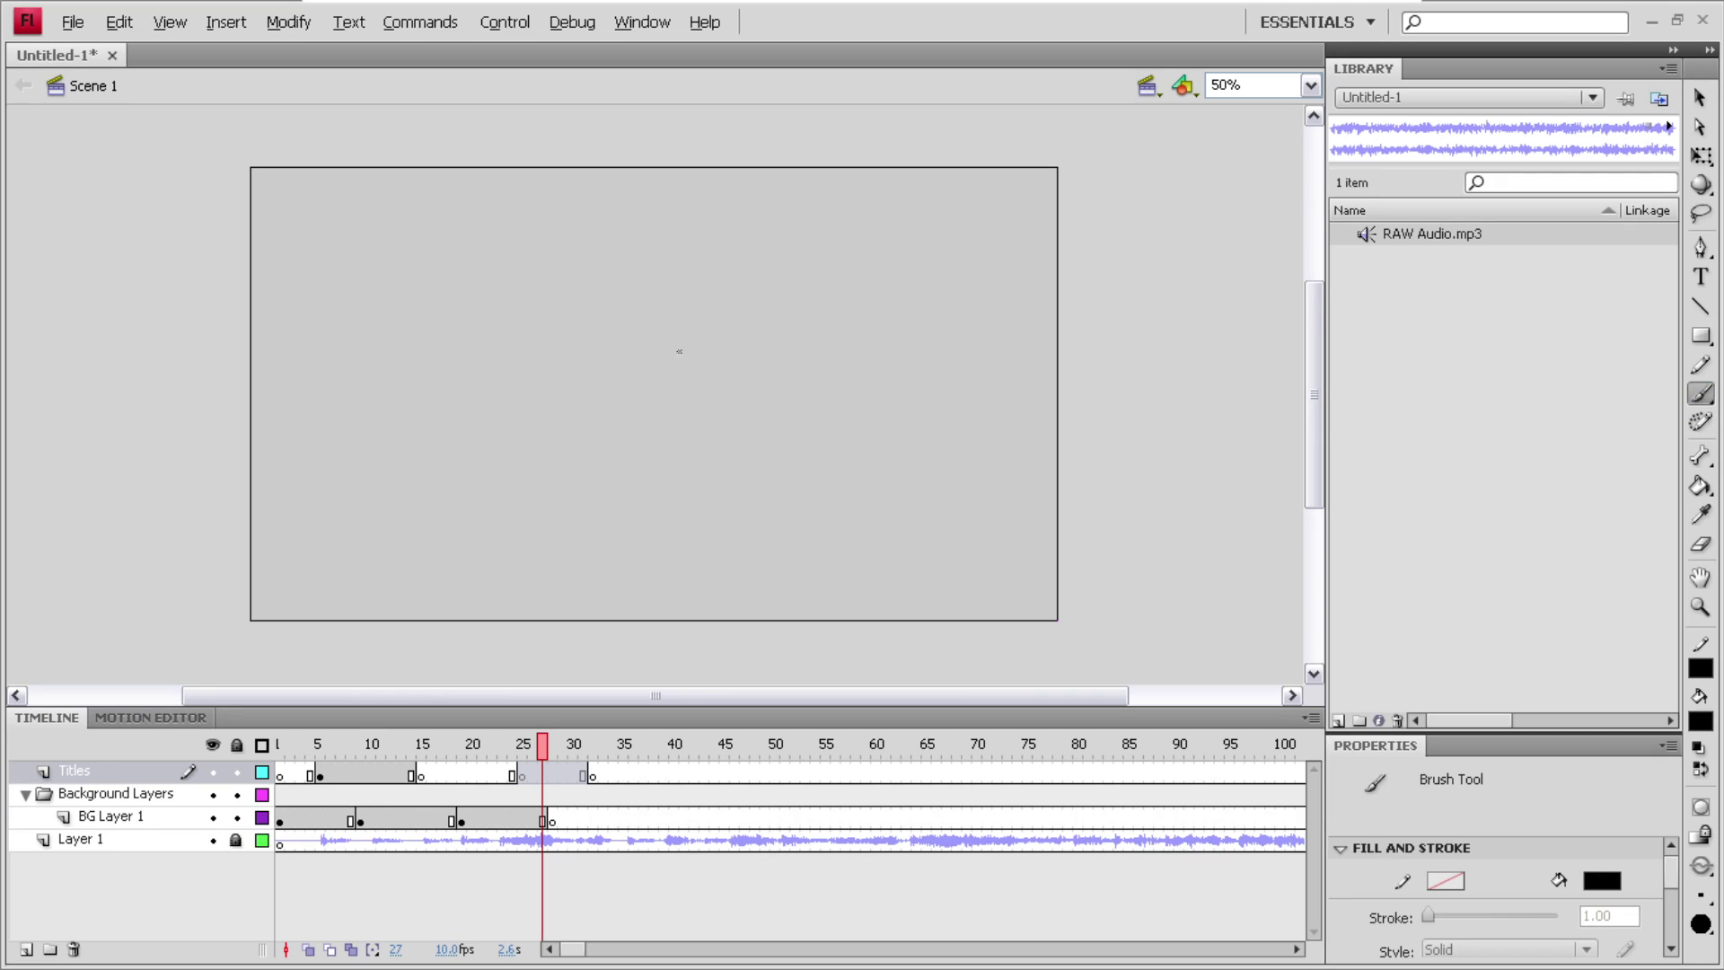
pyautogui.moveTo(464, 235)
pyautogui.mouseDown()
pyautogui.moveTo(352, 238)
pyautogui.moveTo(322, 289)
pyautogui.moveTo(317, 550)
pyautogui.moveTo(485, 563)
pyautogui.moveTo(484, 493)
pyautogui.moveTo(428, 491)
pyautogui.moveTo(377, 433)
pyautogui.moveTo(460, 415)
pyautogui.moveTo(458, 360)
pyautogui.moveTo(392, 361)
pyautogui.moveTo(374, 311)
pyautogui.moveTo(404, 288)
pyautogui.moveTo(472, 285)
pyautogui.moveTo(465, 260)
pyautogui.moveTo(471, 273)
pyautogui.mouseUp()
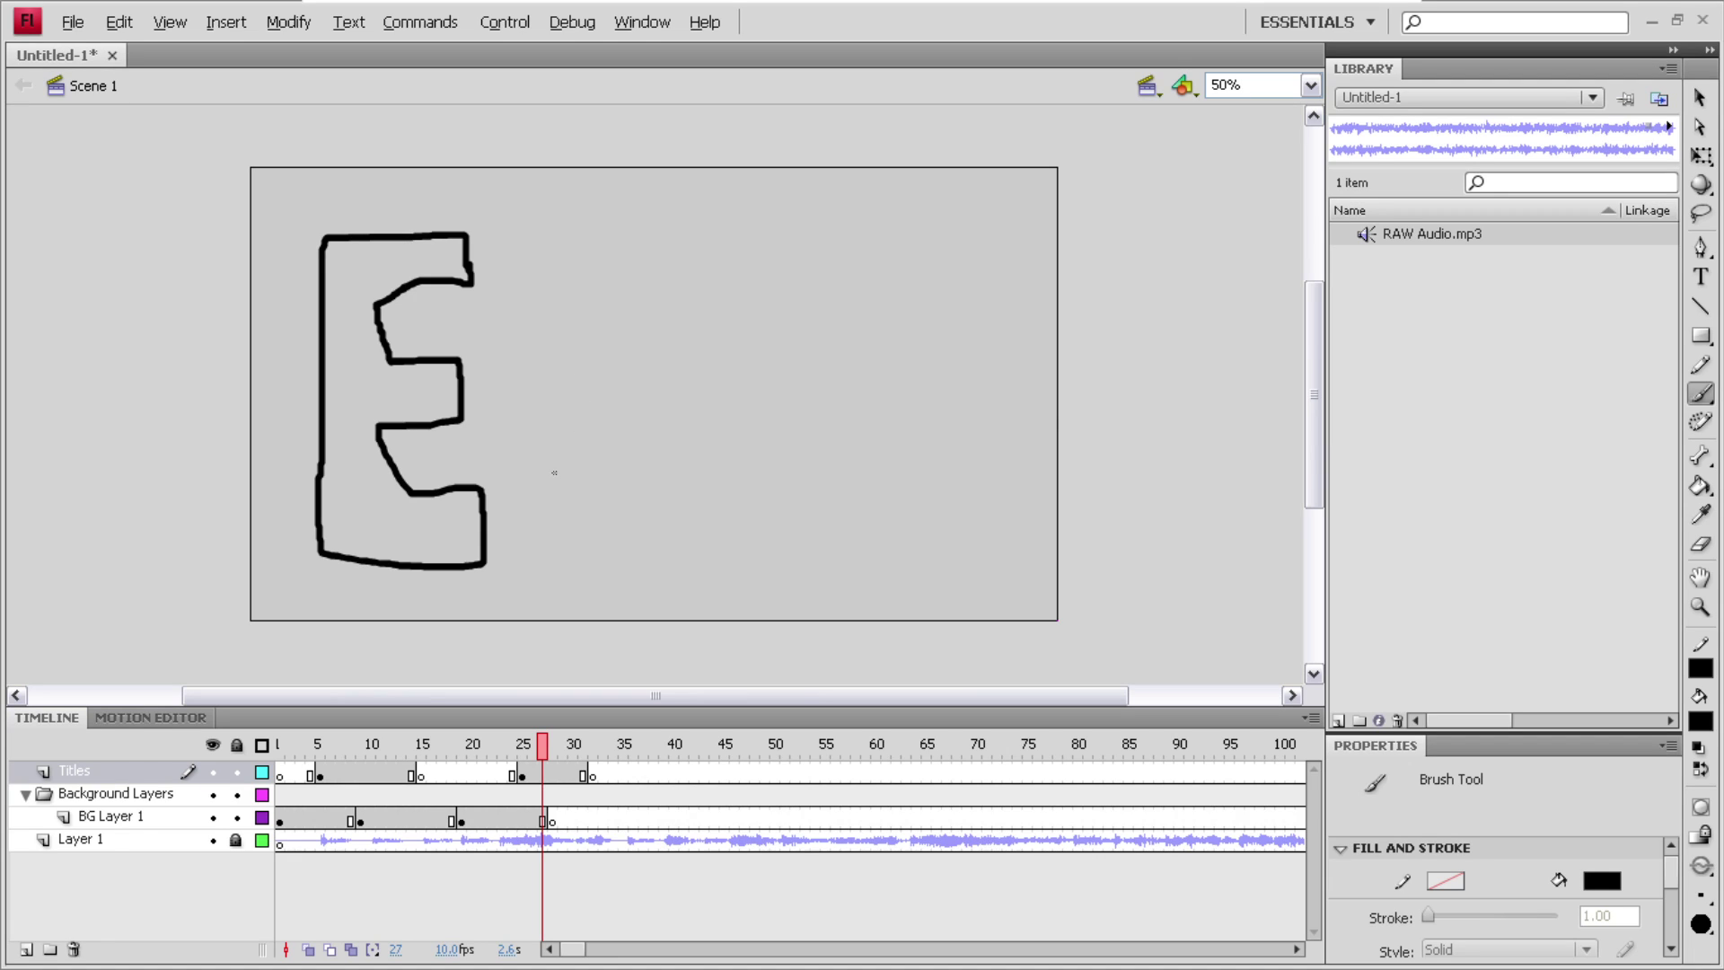
pyautogui.moveTo(544, 416)
pyautogui.mouseDown()
pyautogui.moveTo(540, 567)
pyautogui.moveTo(577, 567)
pyautogui.moveTo(598, 510)
pyautogui.moveTo(645, 513)
pyautogui.moveTo(664, 564)
pyautogui.moveTo(719, 563)
pyautogui.moveTo(694, 493)
pyautogui.moveTo(647, 468)
pyautogui.moveTo(588, 469)
pyautogui.moveTo(544, 425)
pyautogui.mouseUp()
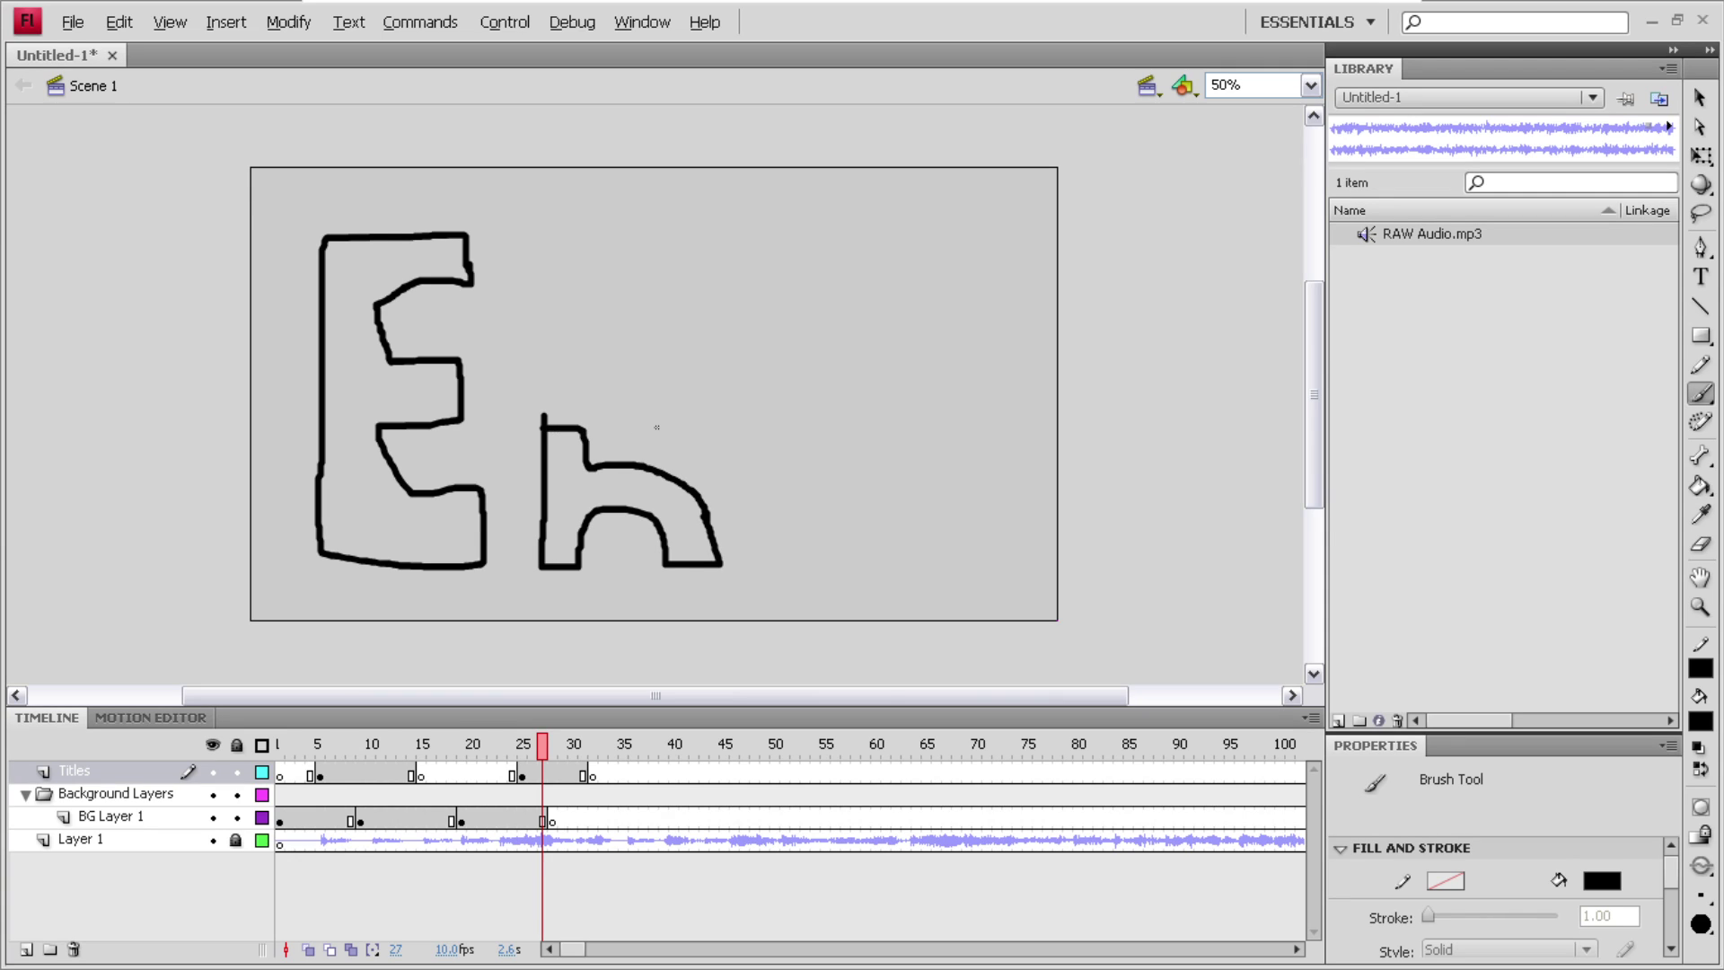
pyautogui.moveTo(757, 356)
pyautogui.mouseDown()
pyautogui.moveTo(794, 452)
pyautogui.moveTo(795, 535)
pyautogui.moveTo(780, 554)
pyautogui.moveTo(744, 547)
pyautogui.moveTo(722, 507)
pyautogui.moveTo(765, 515)
pyautogui.moveTo(749, 409)
pyautogui.moveTo(850, 440)
pyautogui.moveTo(827, 519)
pyautogui.moveTo(858, 525)
pyautogui.moveTo(890, 503)
pyautogui.moveTo(867, 442)
pyautogui.moveTo(846, 502)
pyautogui.moveTo(864, 494)
pyautogui.moveTo(857, 474)
pyautogui.moveTo(923, 456)
pyautogui.moveTo(946, 525)
pyautogui.moveTo(979, 506)
pyautogui.moveTo(979, 565)
pyautogui.moveTo(958, 596)
pyautogui.moveTo(908, 602)
pyautogui.moveTo(883, 574)
pyautogui.moveTo(857, 592)
pyautogui.moveTo(904, 625)
pyautogui.moveTo(959, 628)
pyautogui.moveTo(987, 605)
pyautogui.moveTo(999, 454)
pyautogui.moveTo(979, 456)
pyautogui.moveTo(959, 498)
pyautogui.moveTo(923, 454)
pyautogui.mouseUp()
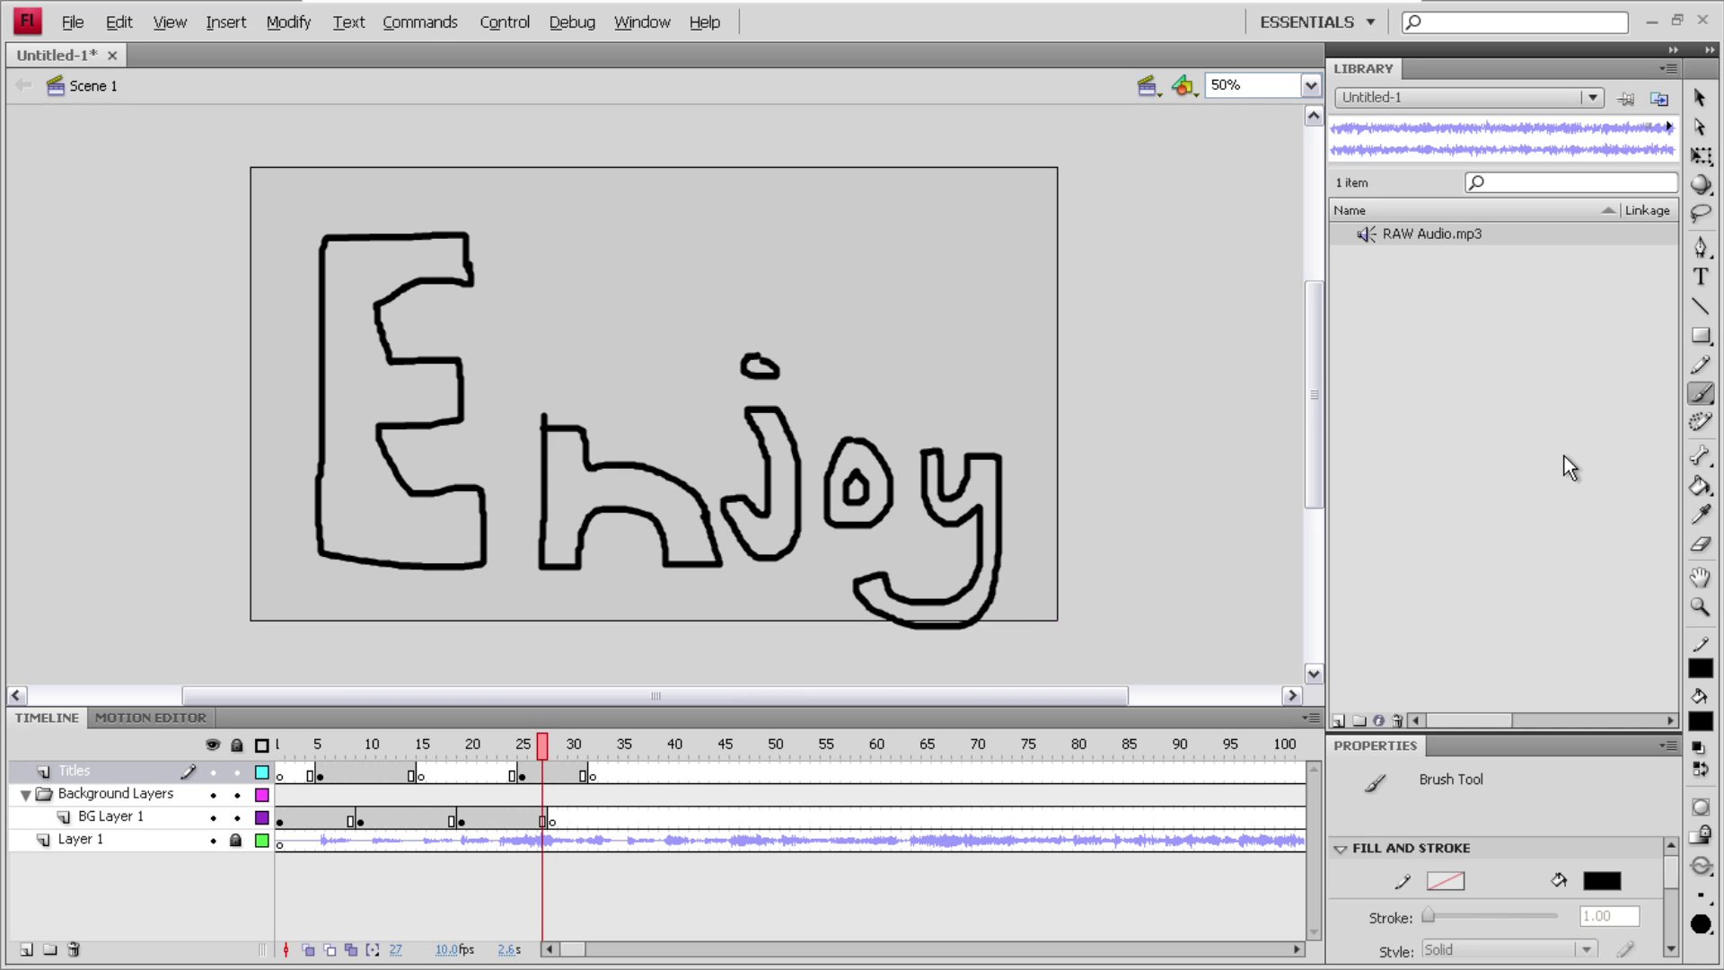
# - Fill all the letters of "Enjoy", including the dot of the j, with orange using the Paint Bucket
pyautogui.click(1699, 721)
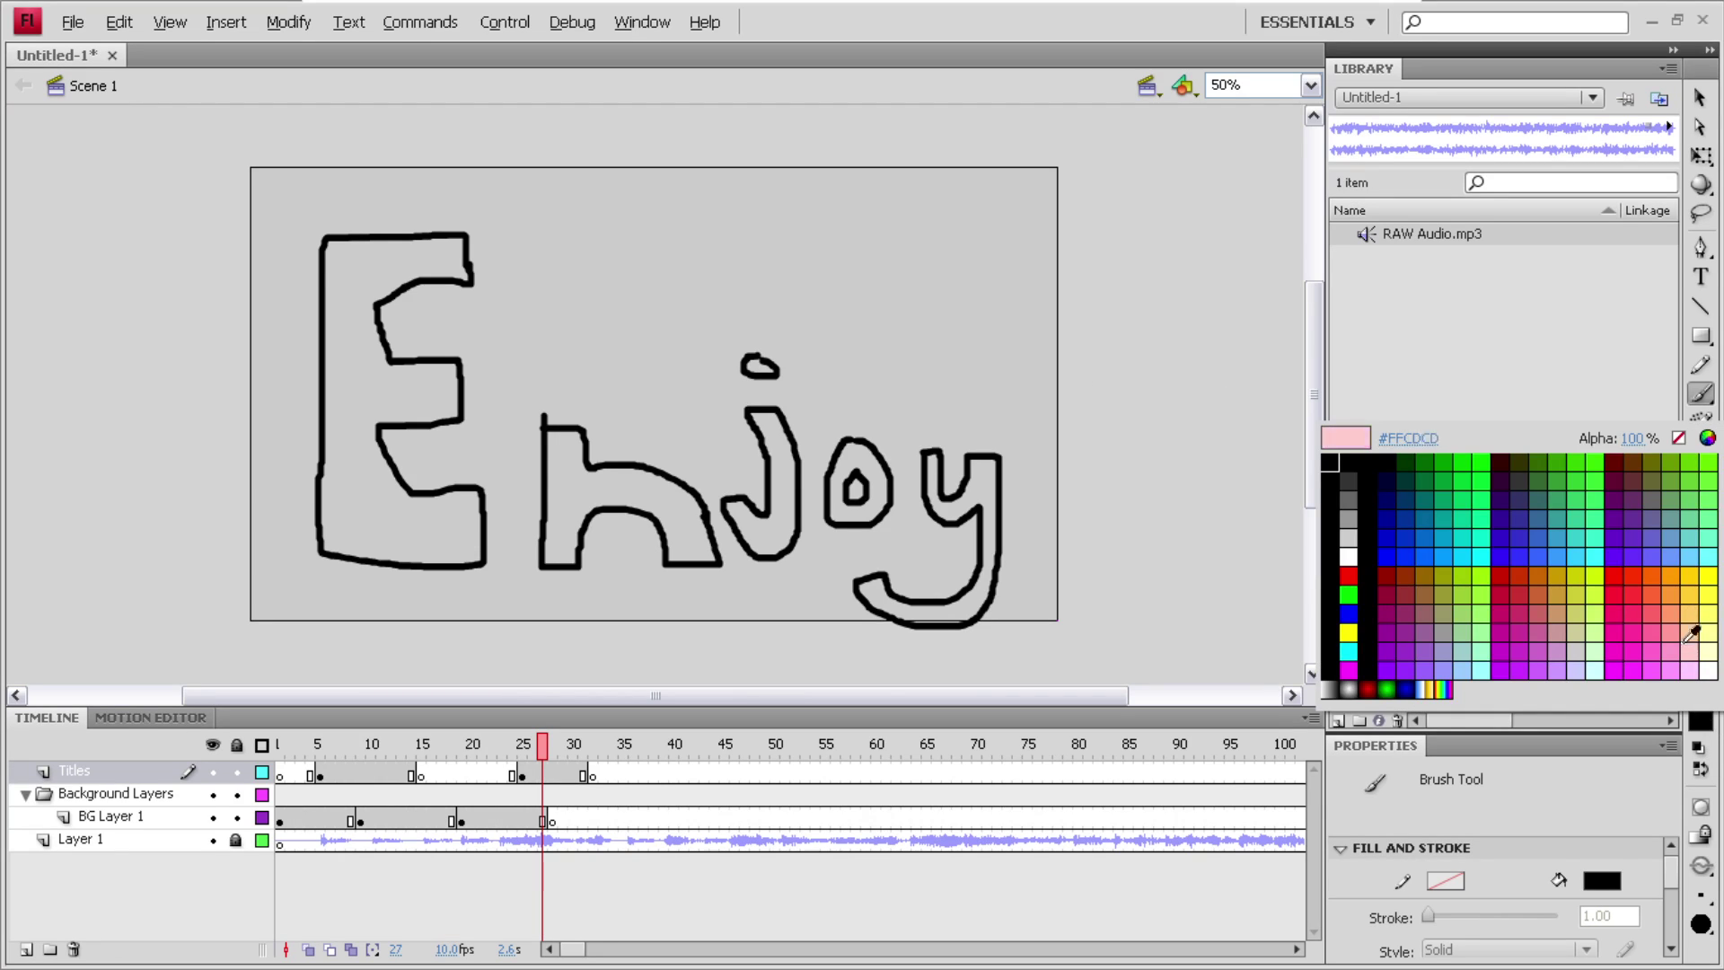
pyautogui.click(1680, 577)
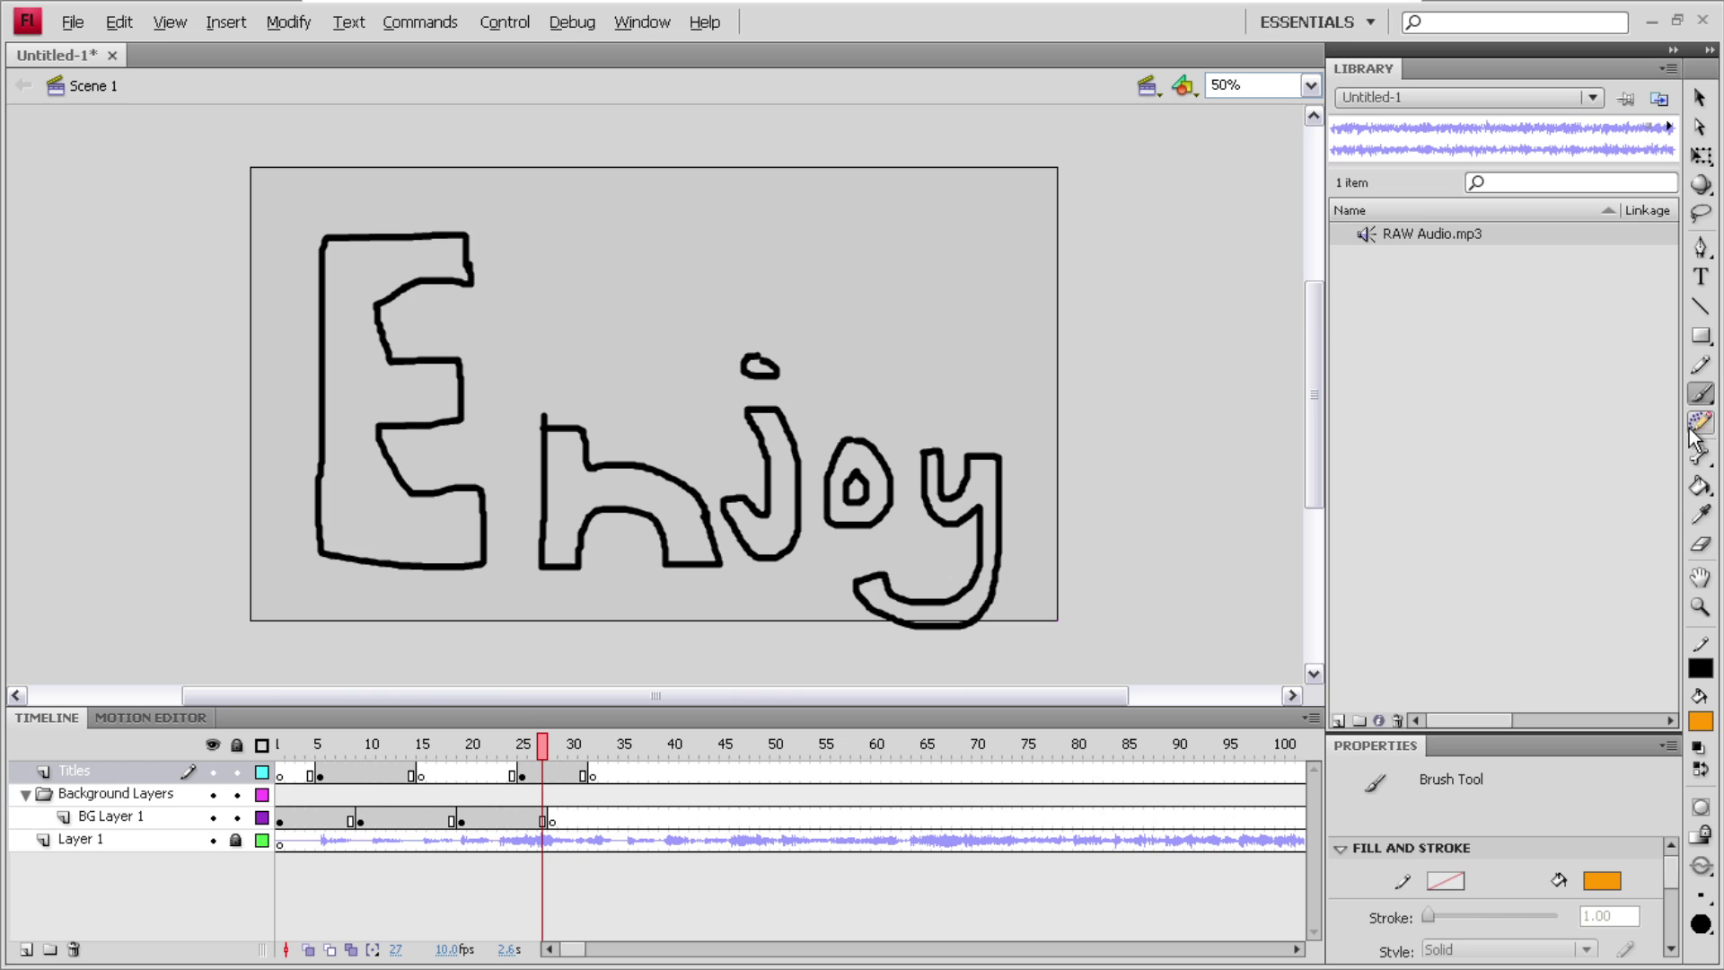
pyautogui.click(1699, 487)
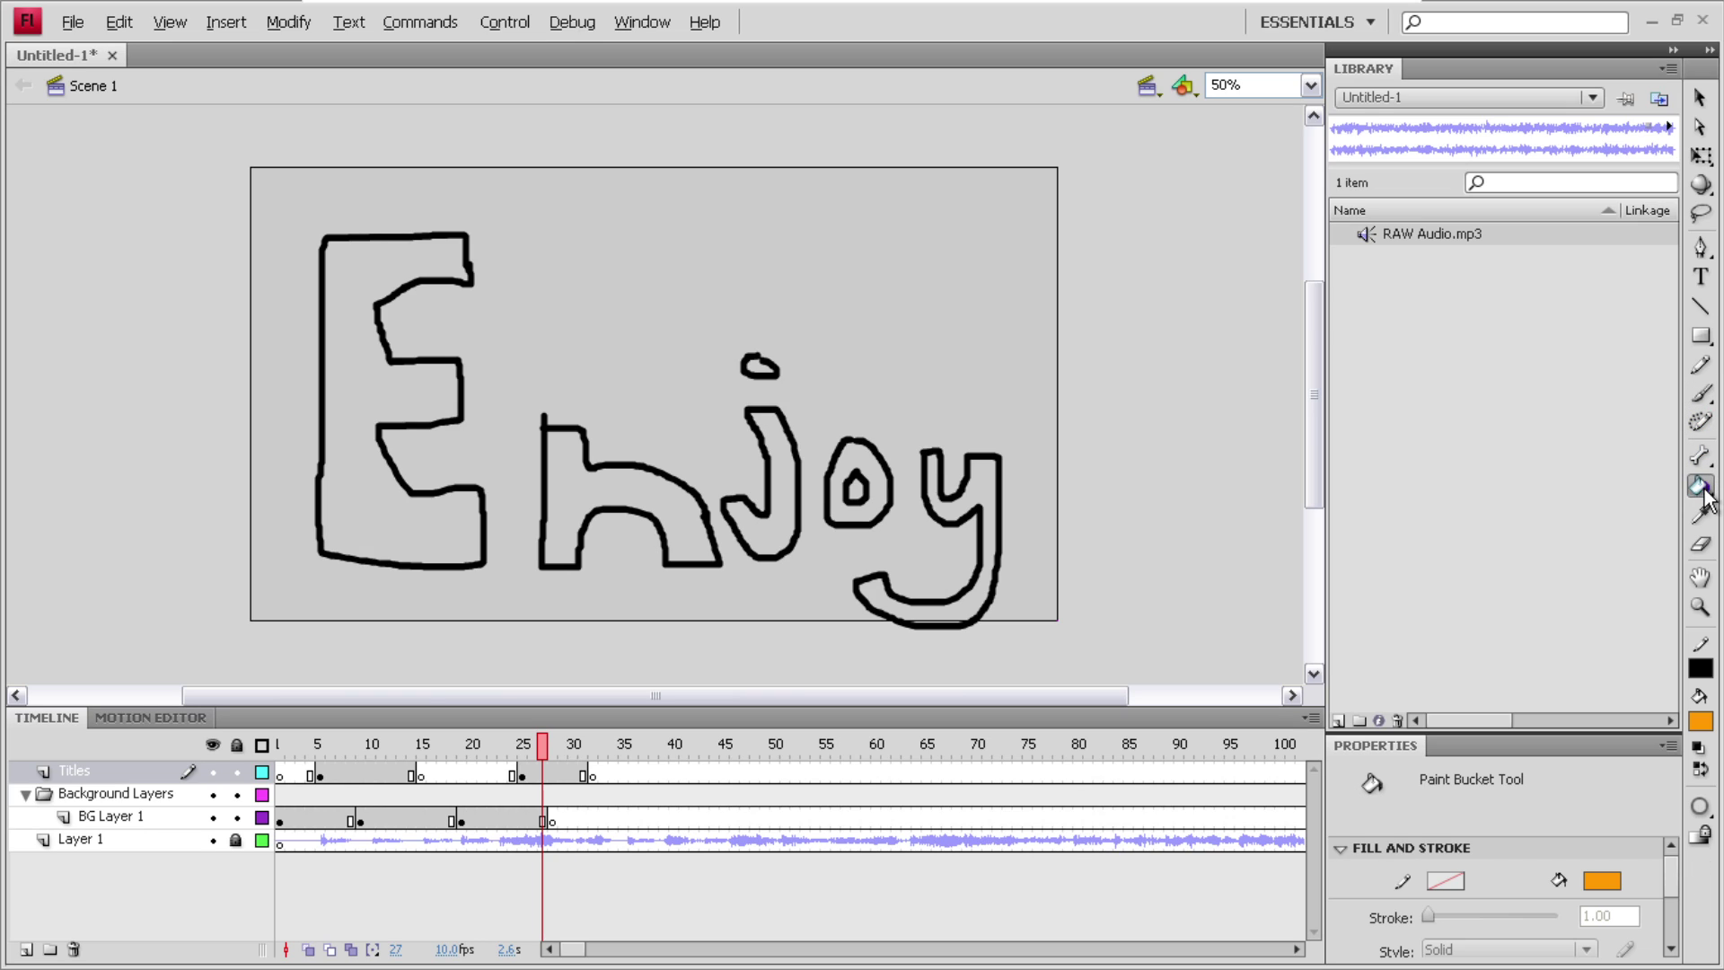
pyautogui.click(978, 476)
pyautogui.click(875, 473)
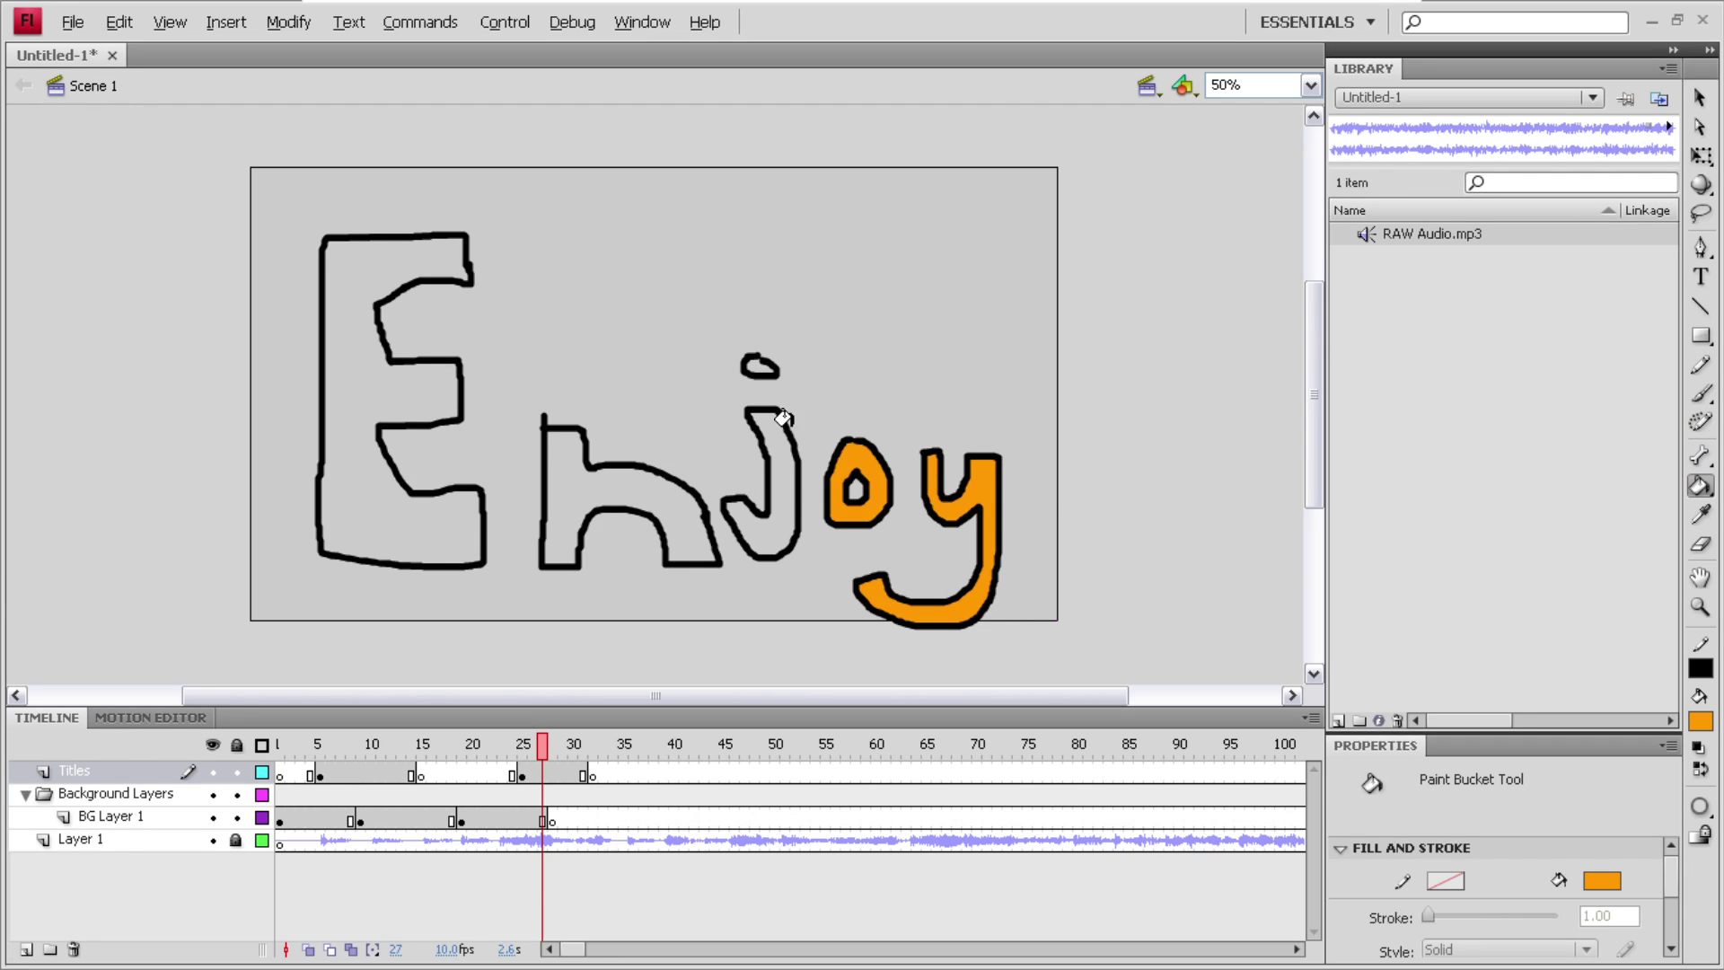
pyautogui.click(760, 367)
pyautogui.click(774, 445)
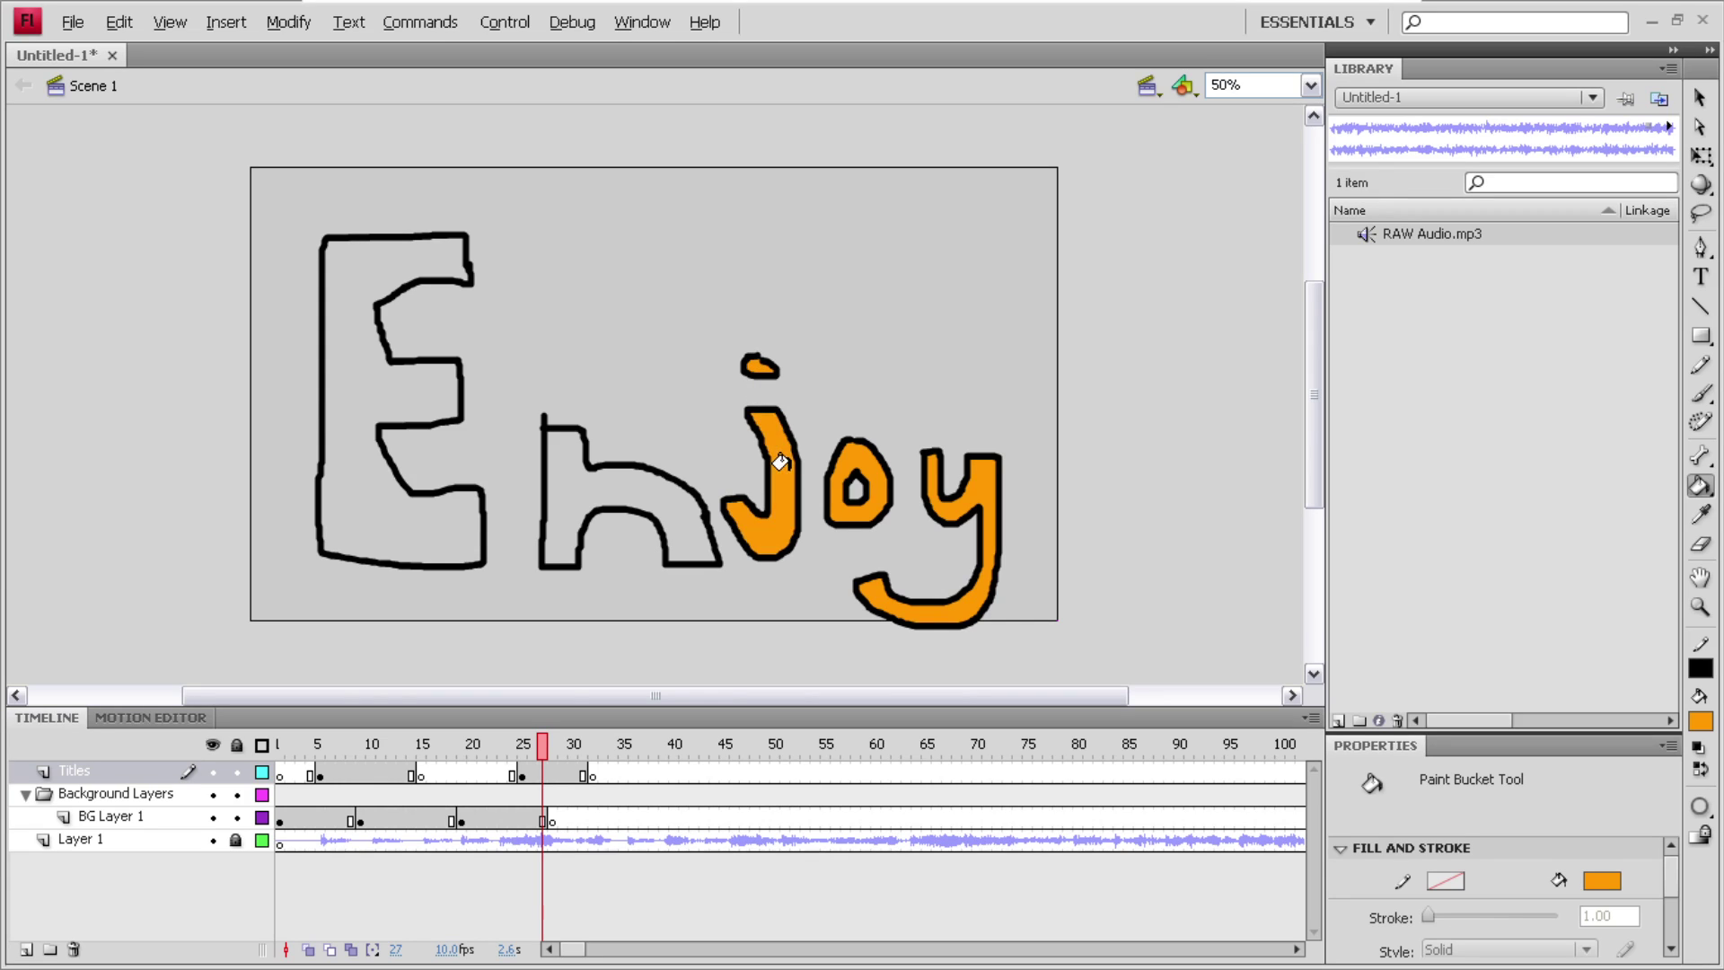
pyautogui.click(664, 491)
pyautogui.click(352, 398)
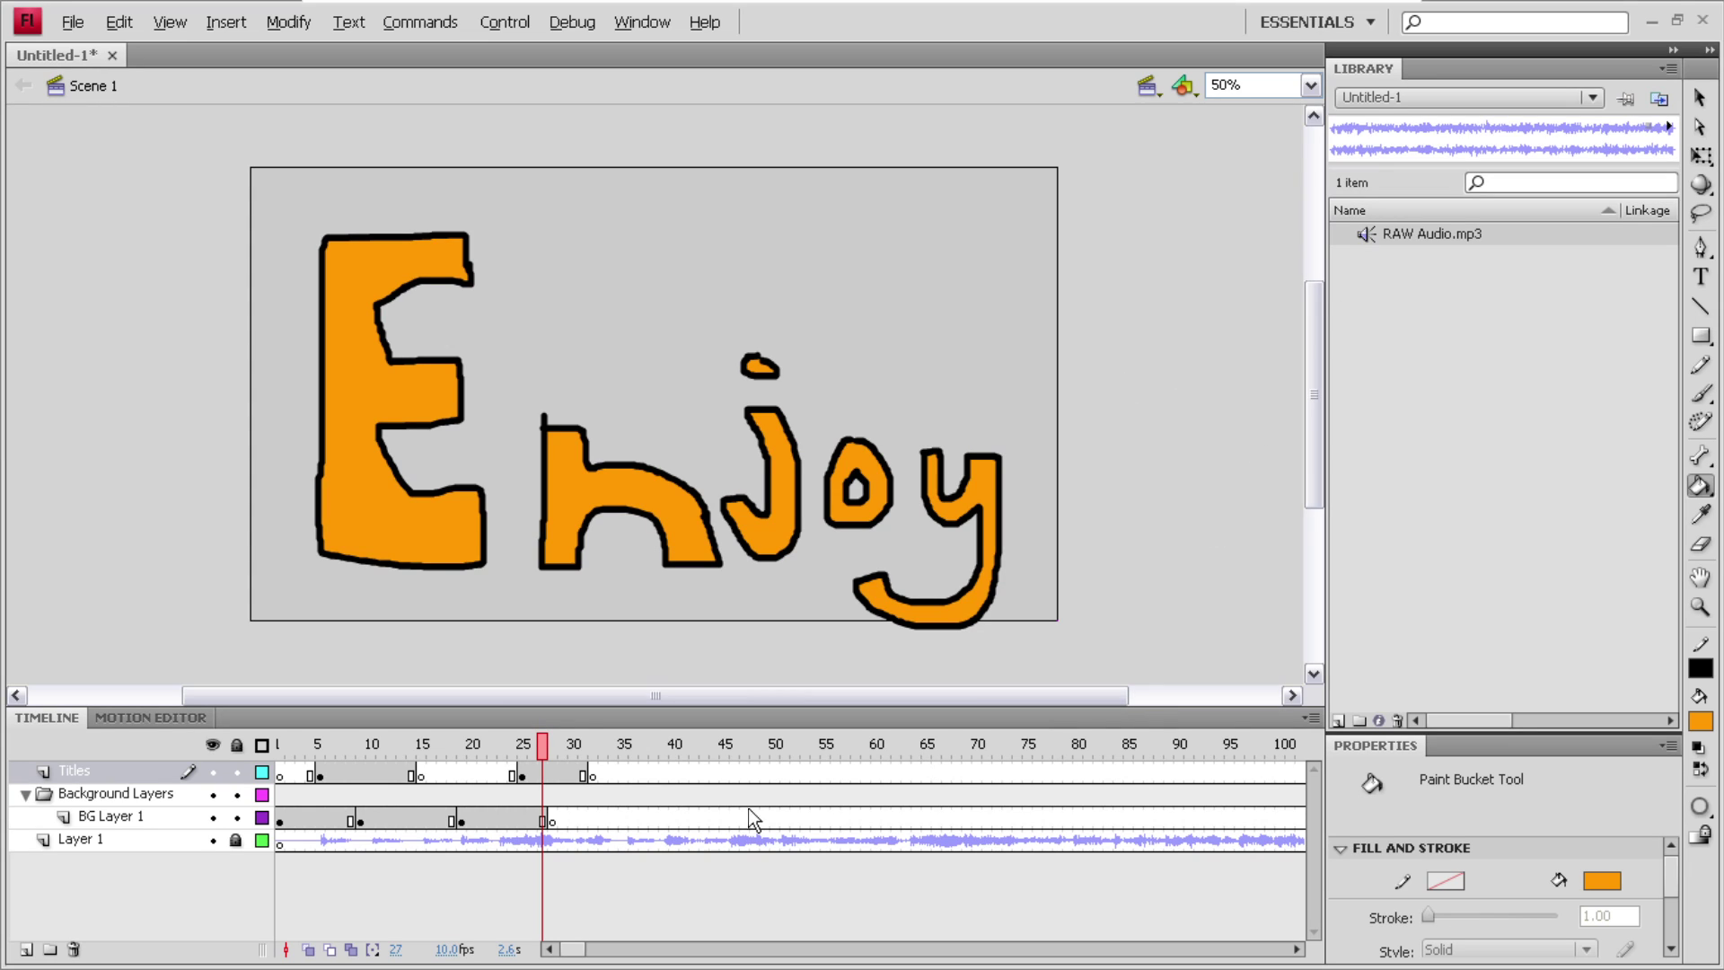
pyautogui.moveTo(551, 819); pyautogui.dragTo(720, 817)
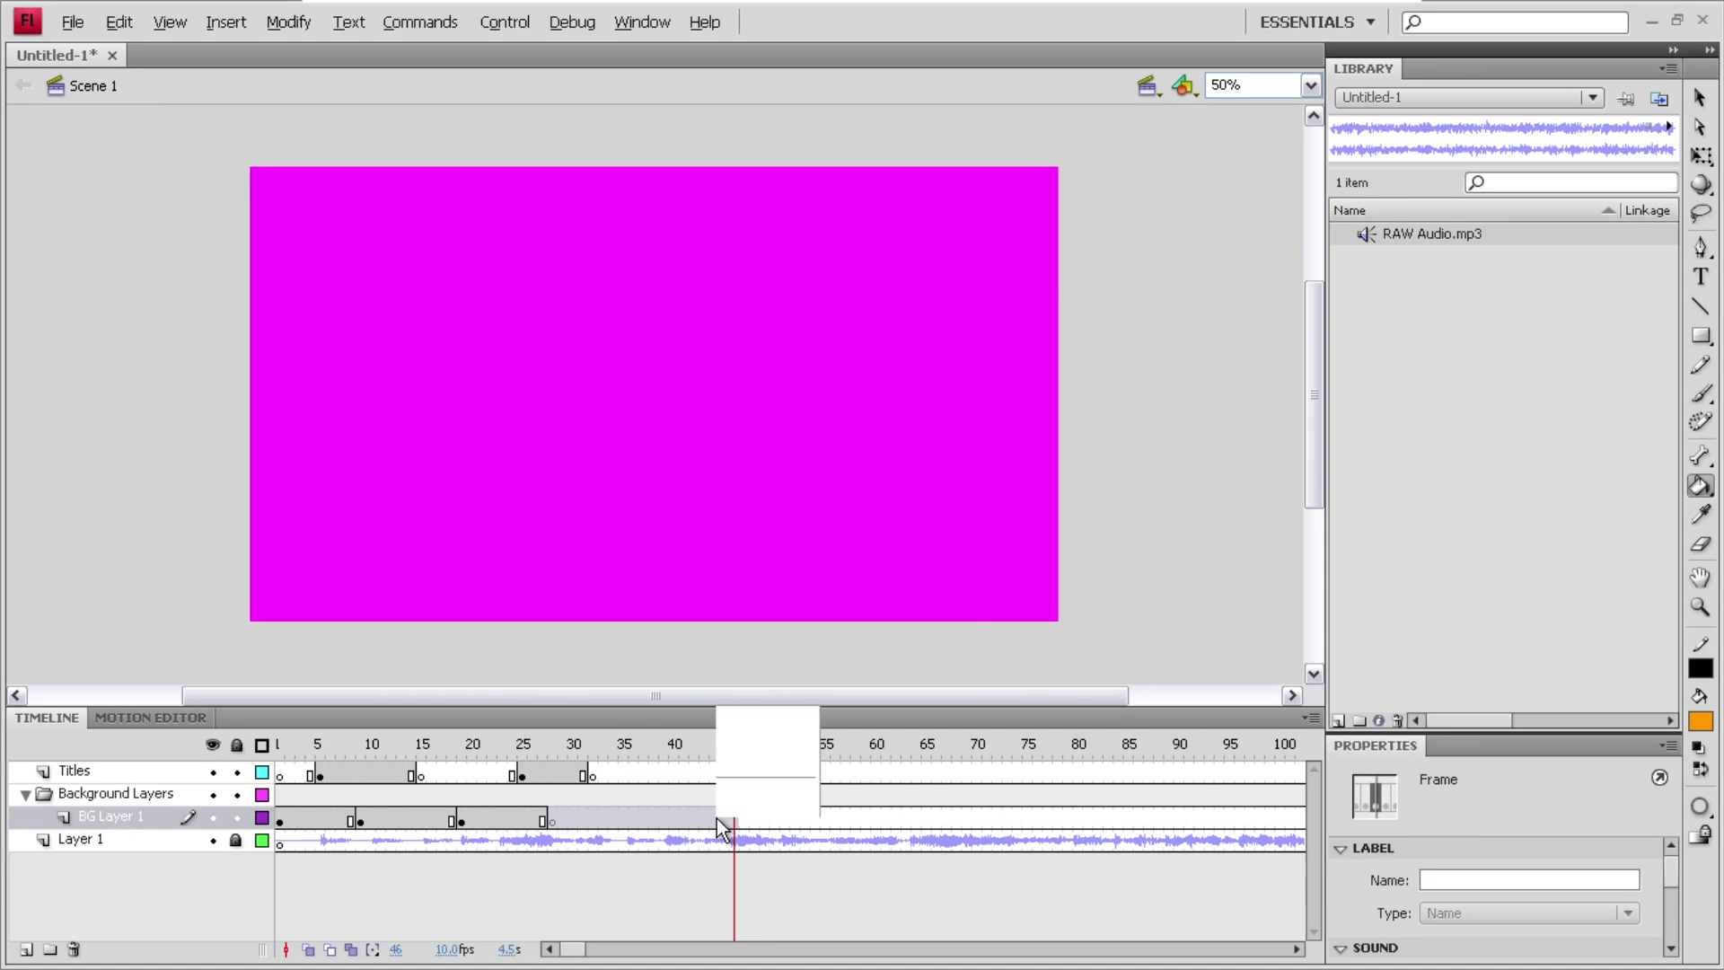
pyautogui.rightClick(716, 816)
pyautogui.click(656, 814)
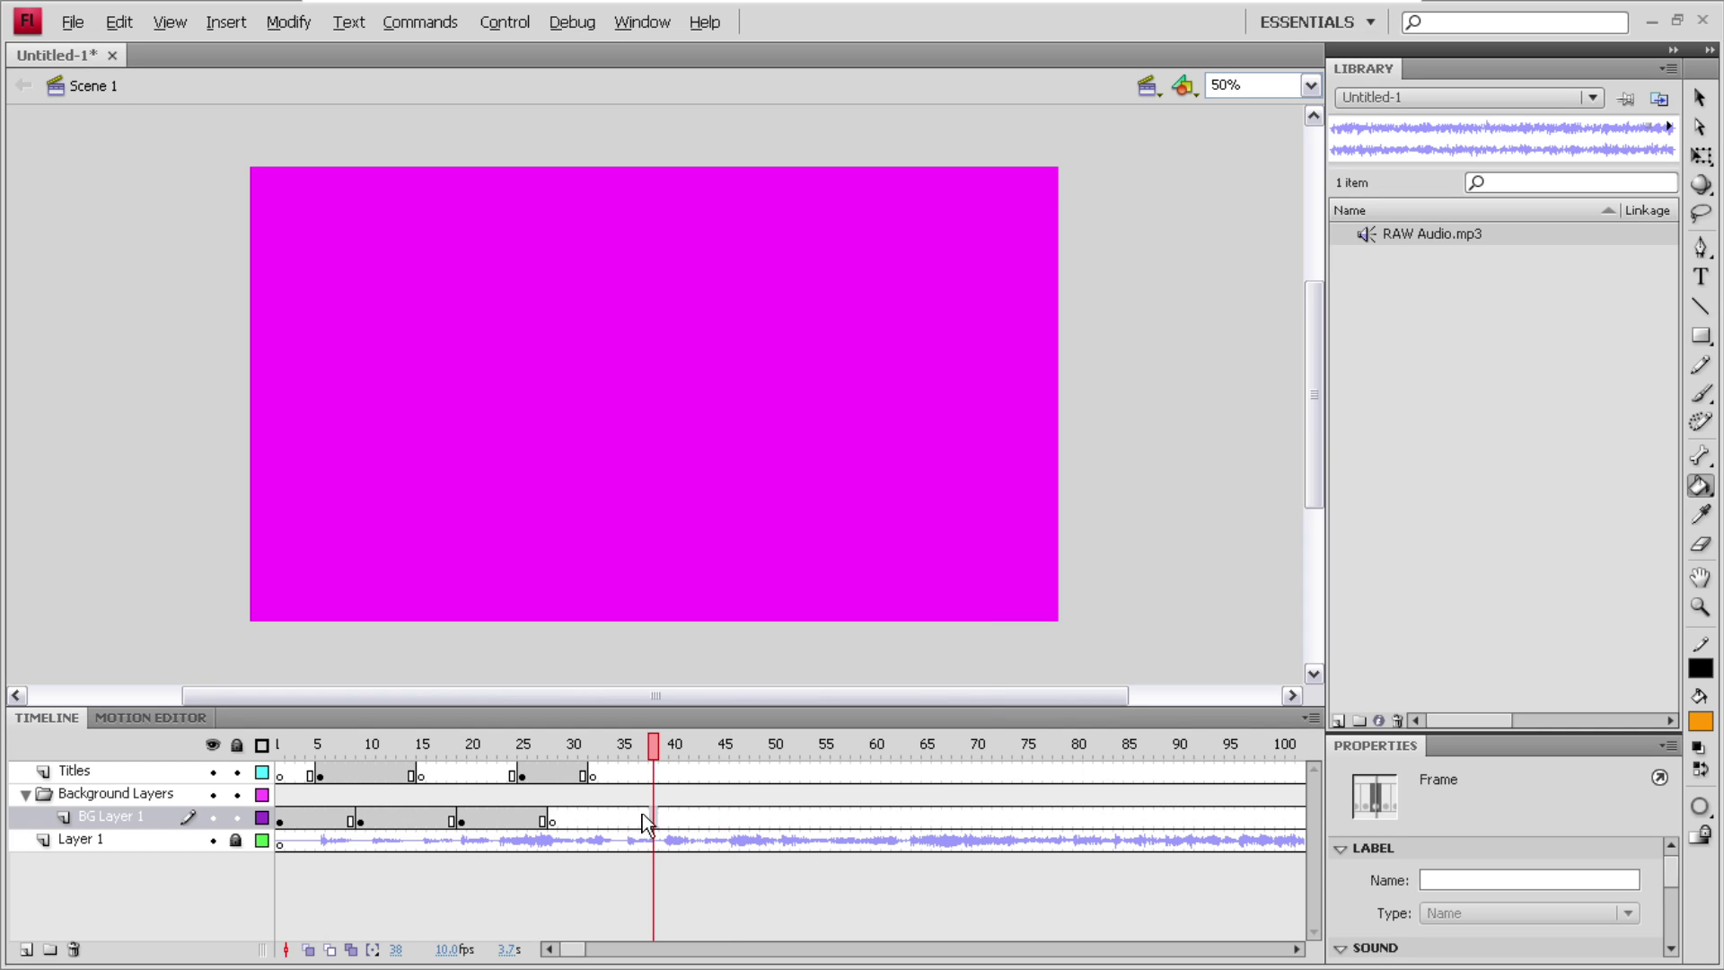
pyautogui.moveTo(557, 821); pyautogui.dragTo(897, 821)
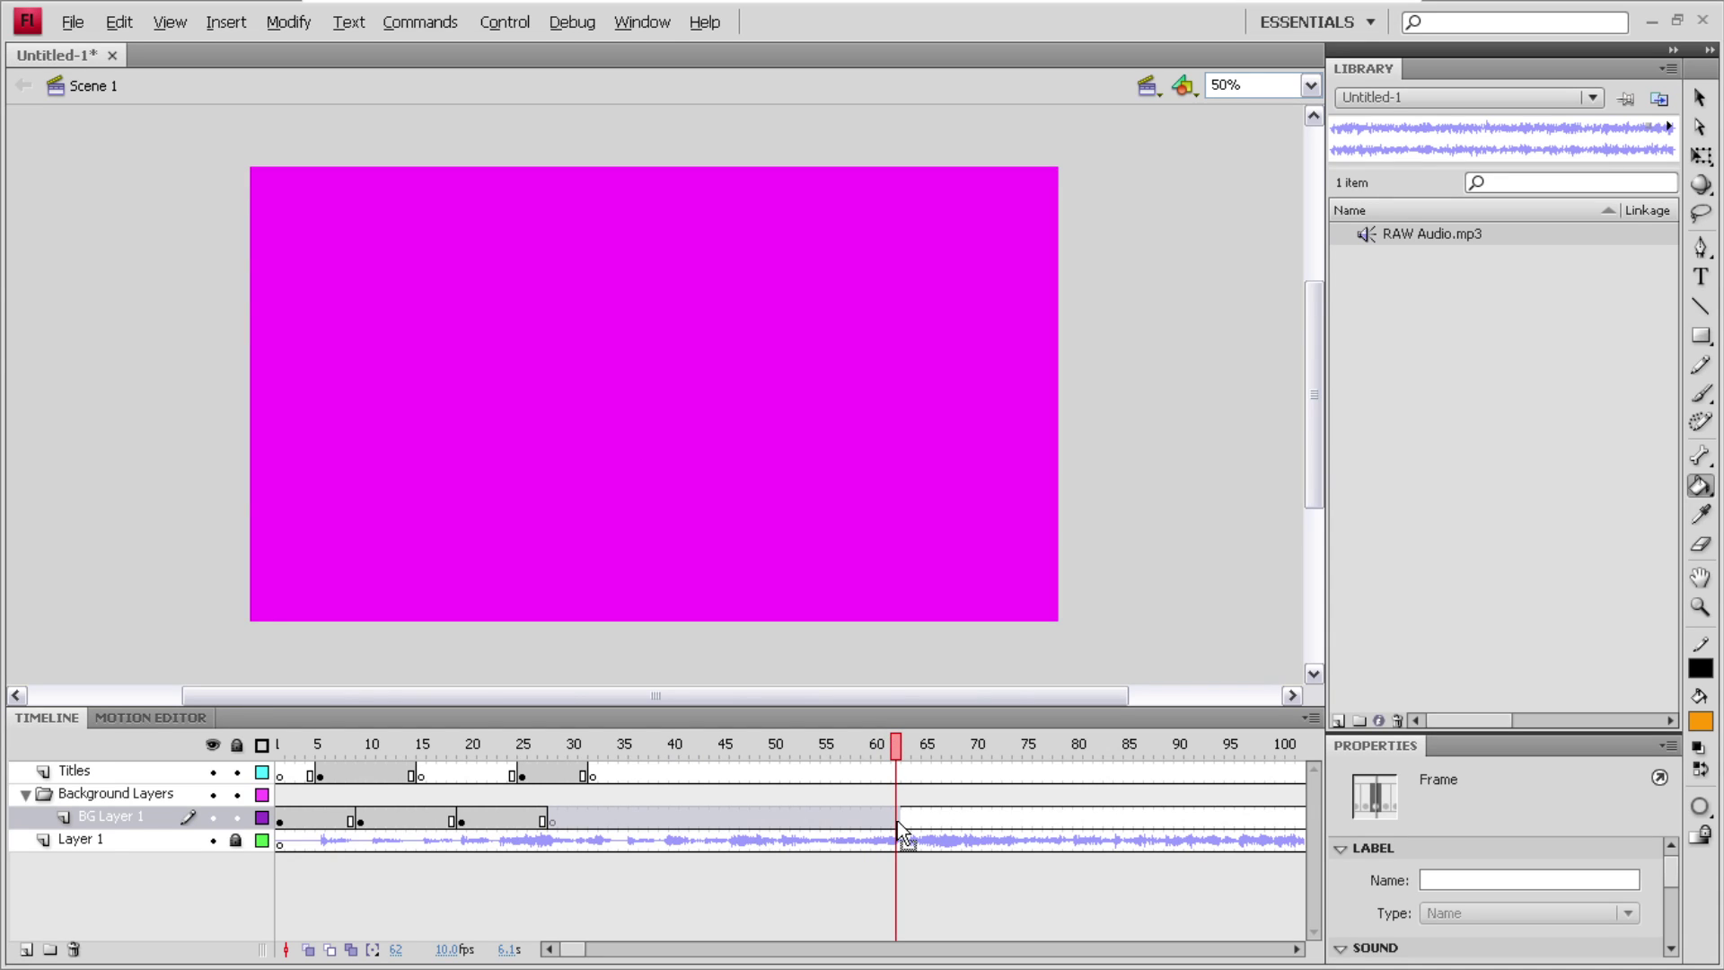
pyautogui.rightClick(897, 820)
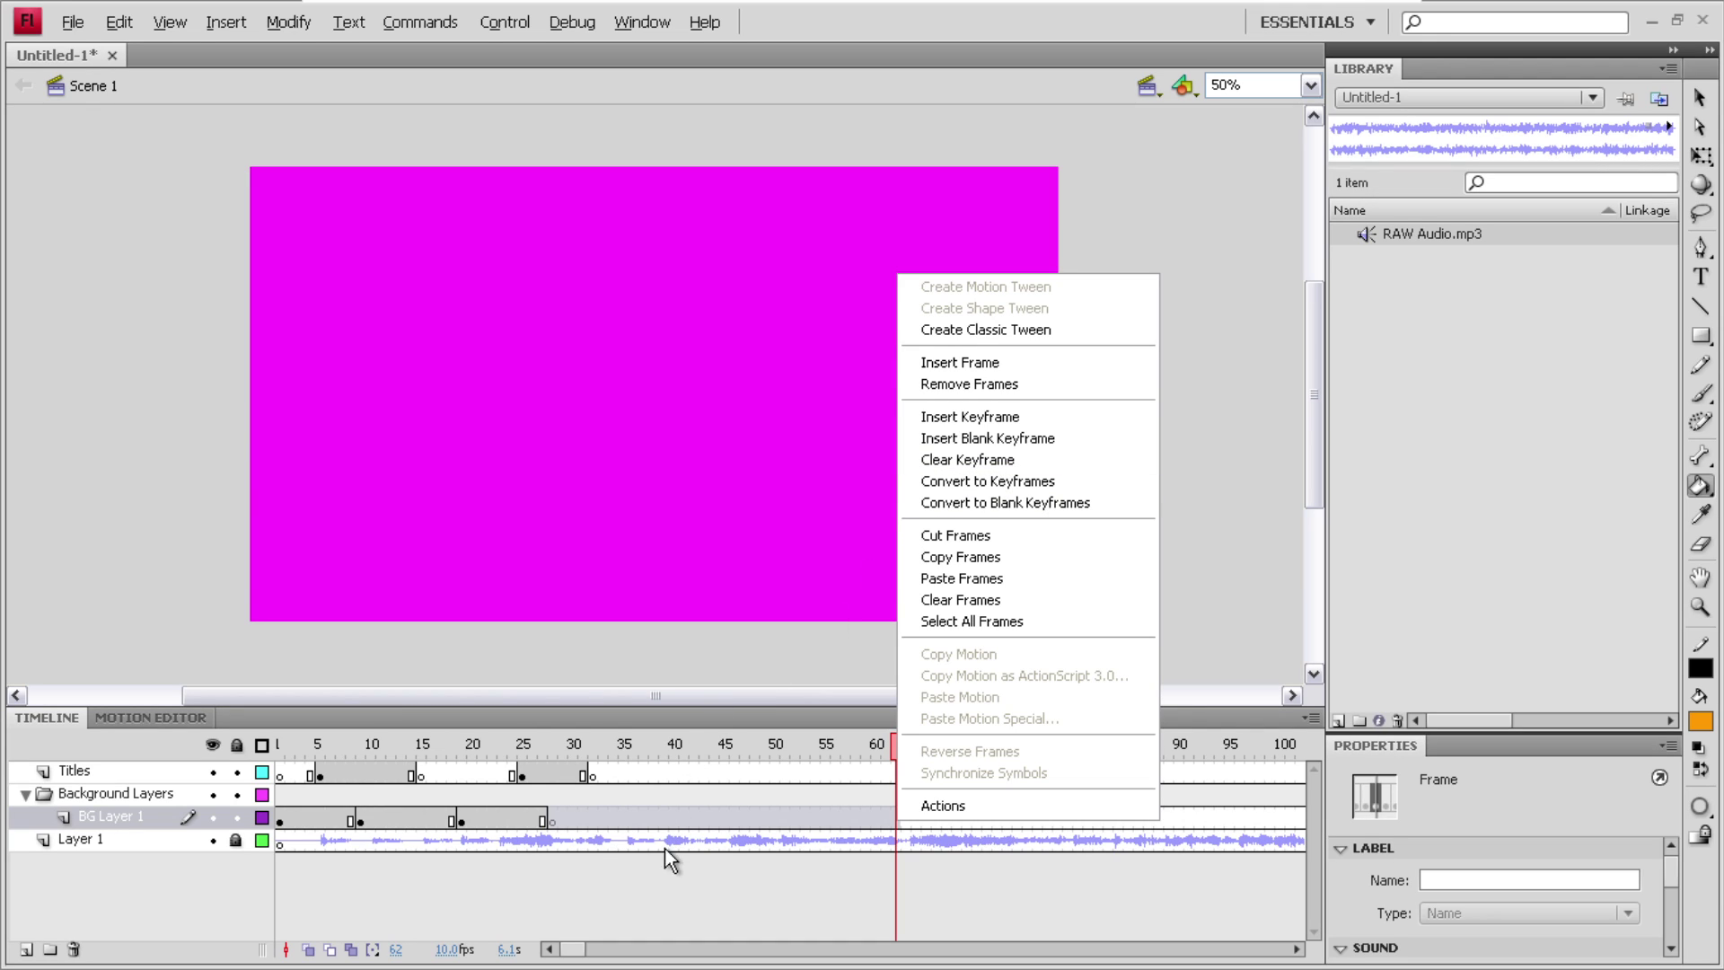
pyautogui.click(652, 812)
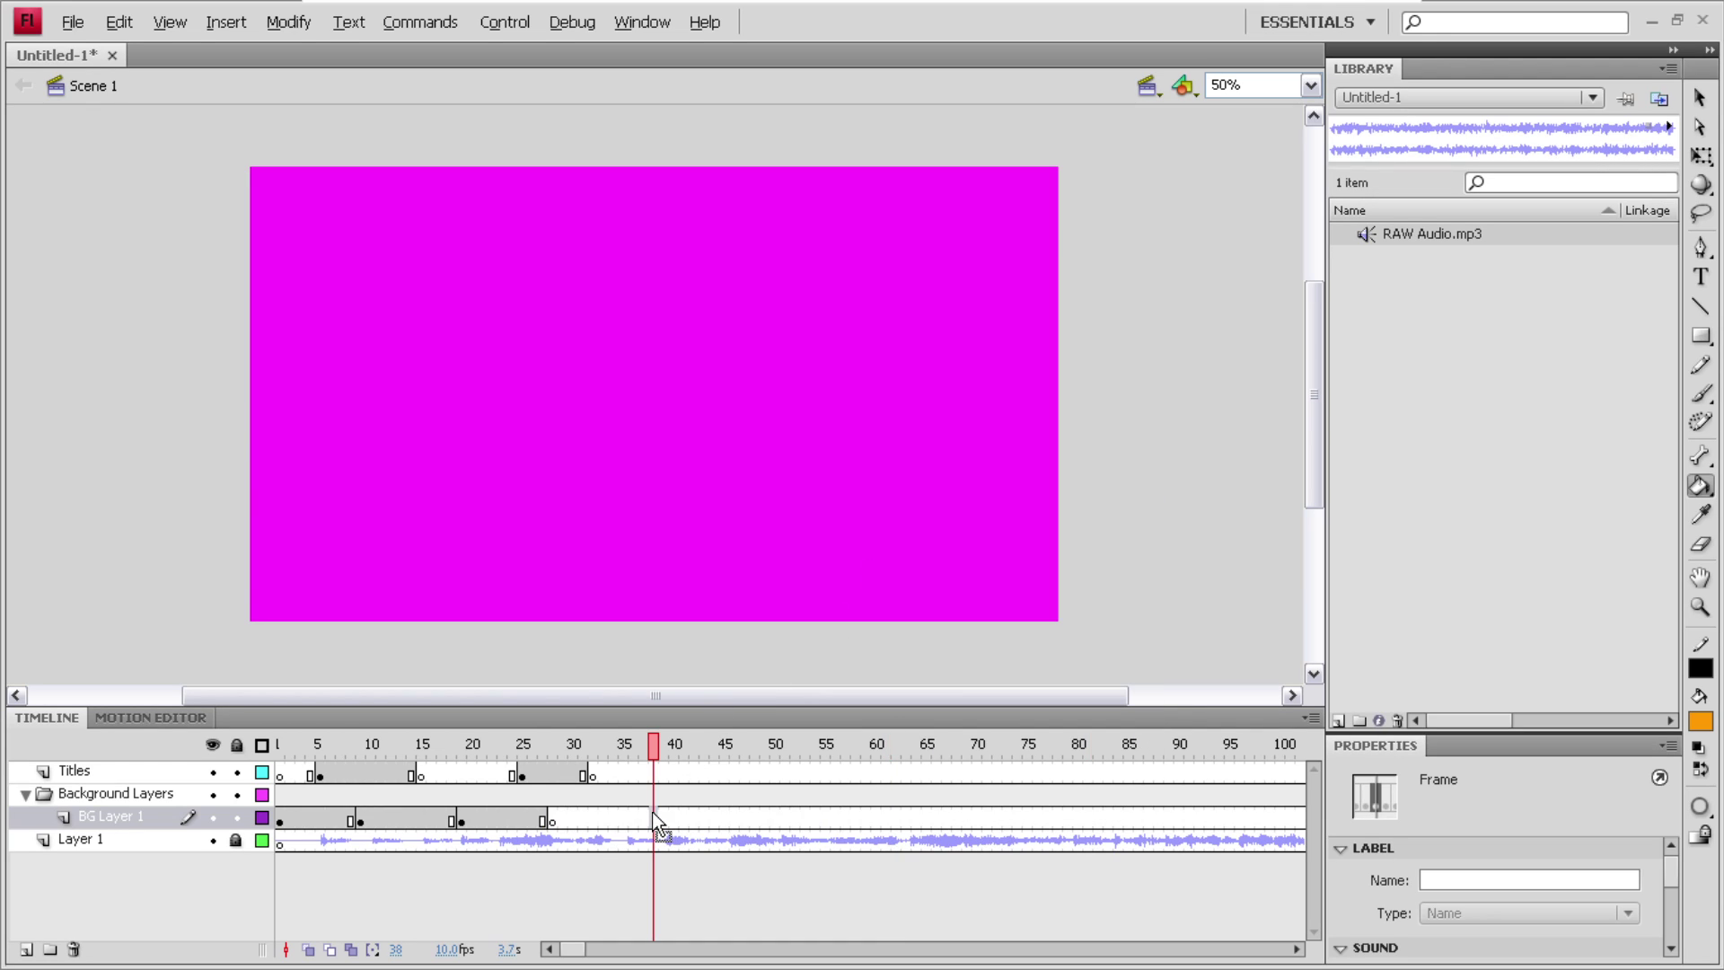
# - Lock the Titles layer and draw a white rectangle with a black outline covering the stage at frame 28 of BG Layer 1
pyautogui.click(556, 820)
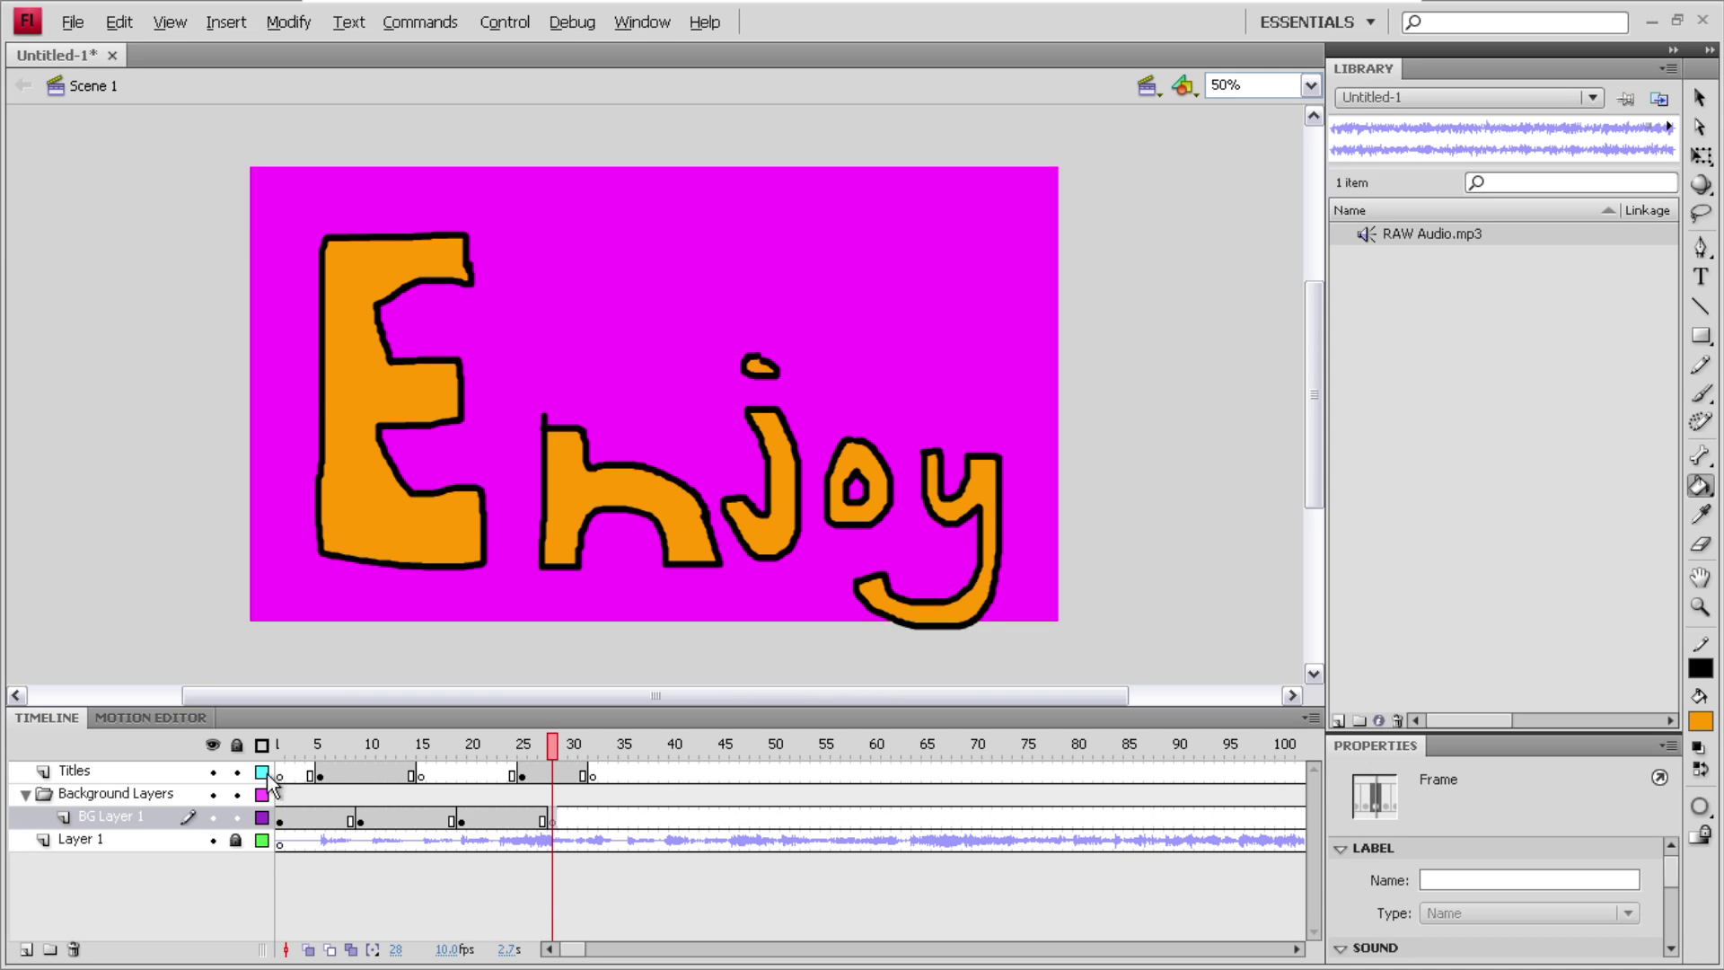
pyautogui.click(236, 772)
pyautogui.click(1699, 336)
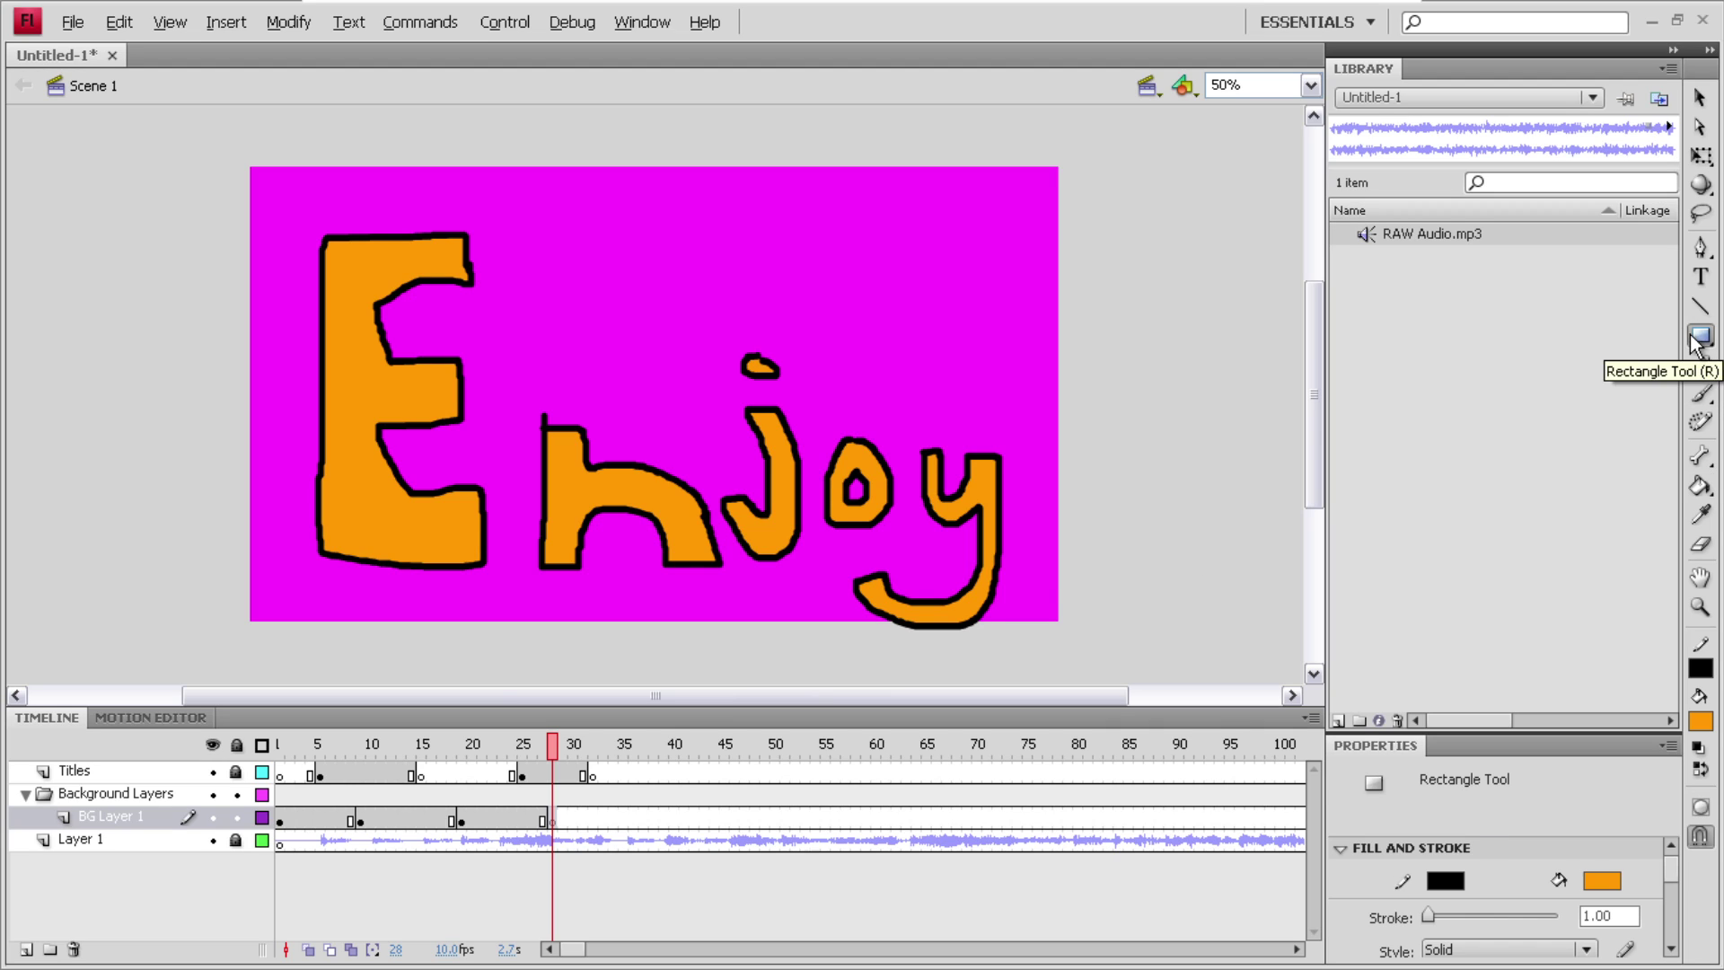
pyautogui.click(1700, 721)
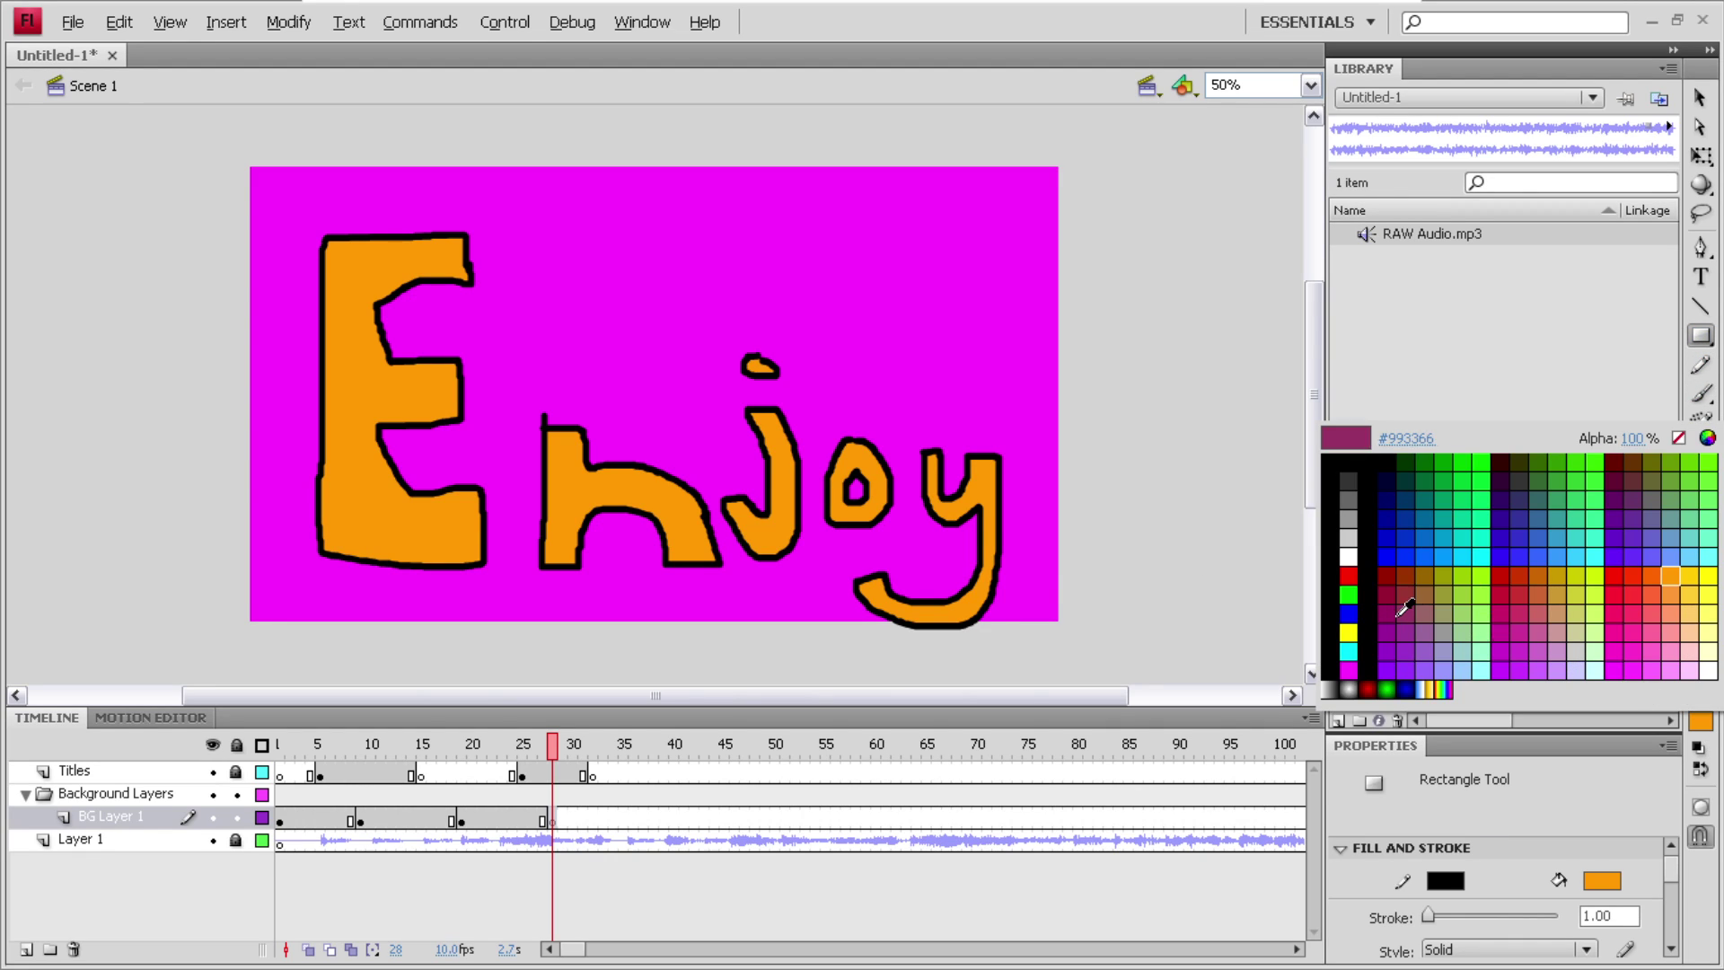
pyautogui.click(1356, 553)
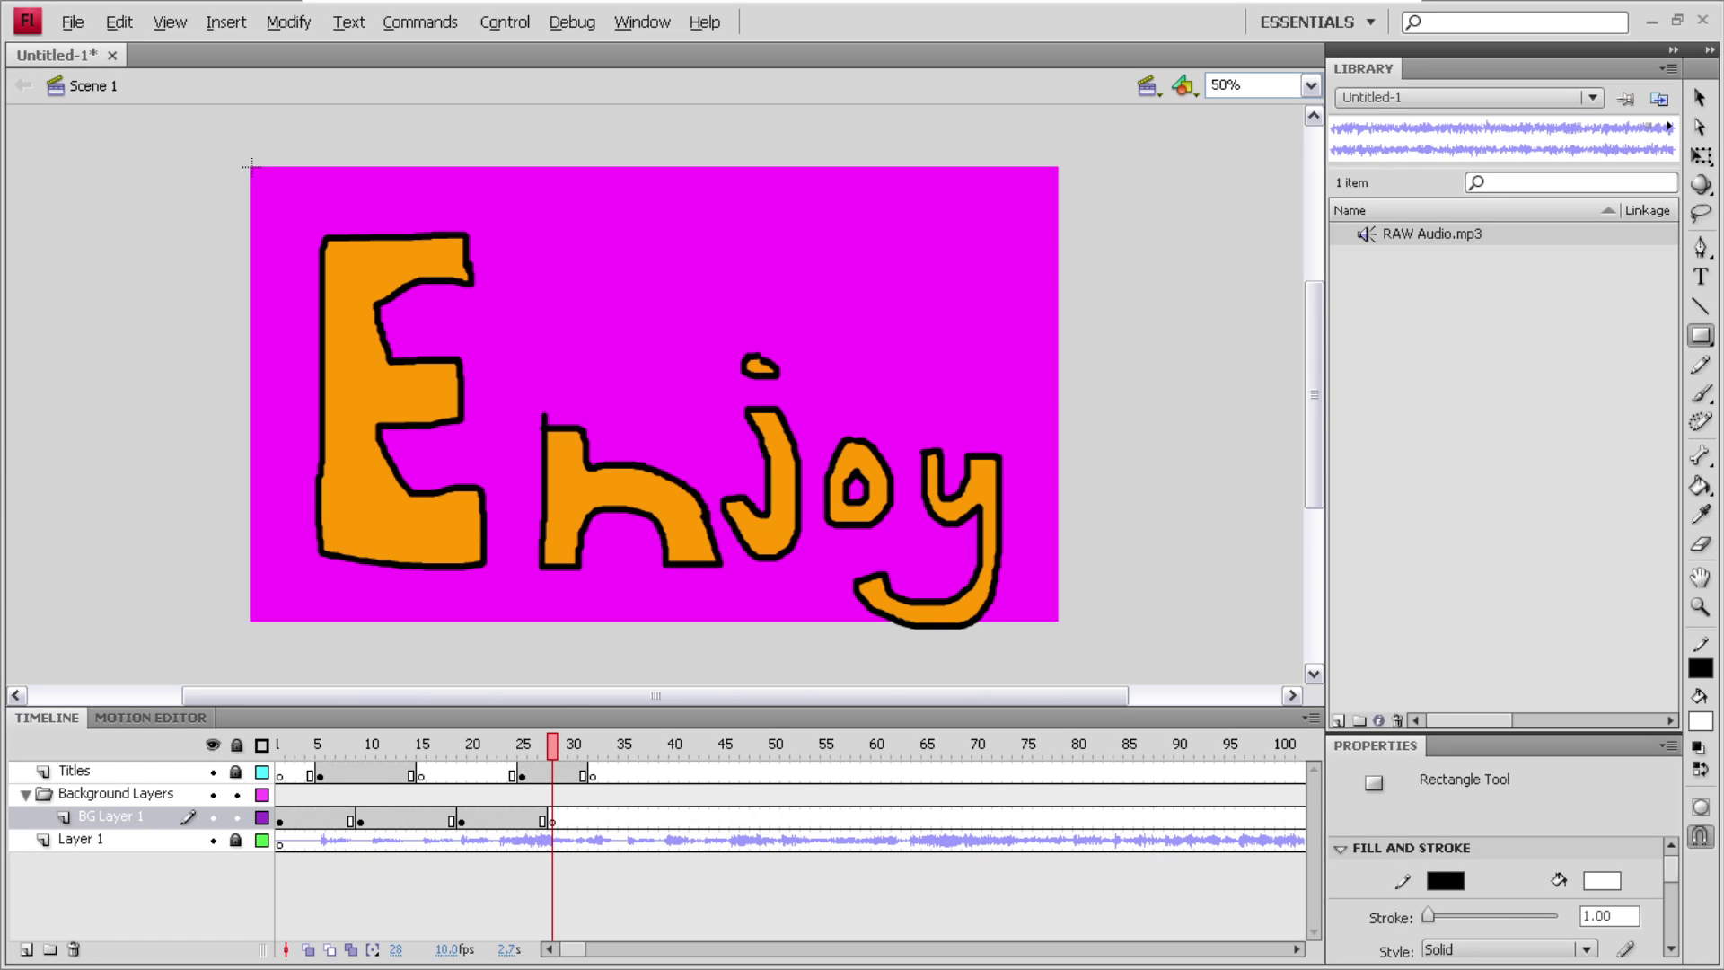
pyautogui.moveTo(252, 168)
pyautogui.mouseDown()
pyautogui.moveTo(436, 310)
pyautogui.moveTo(1057, 619)
pyautogui.mouseUp()
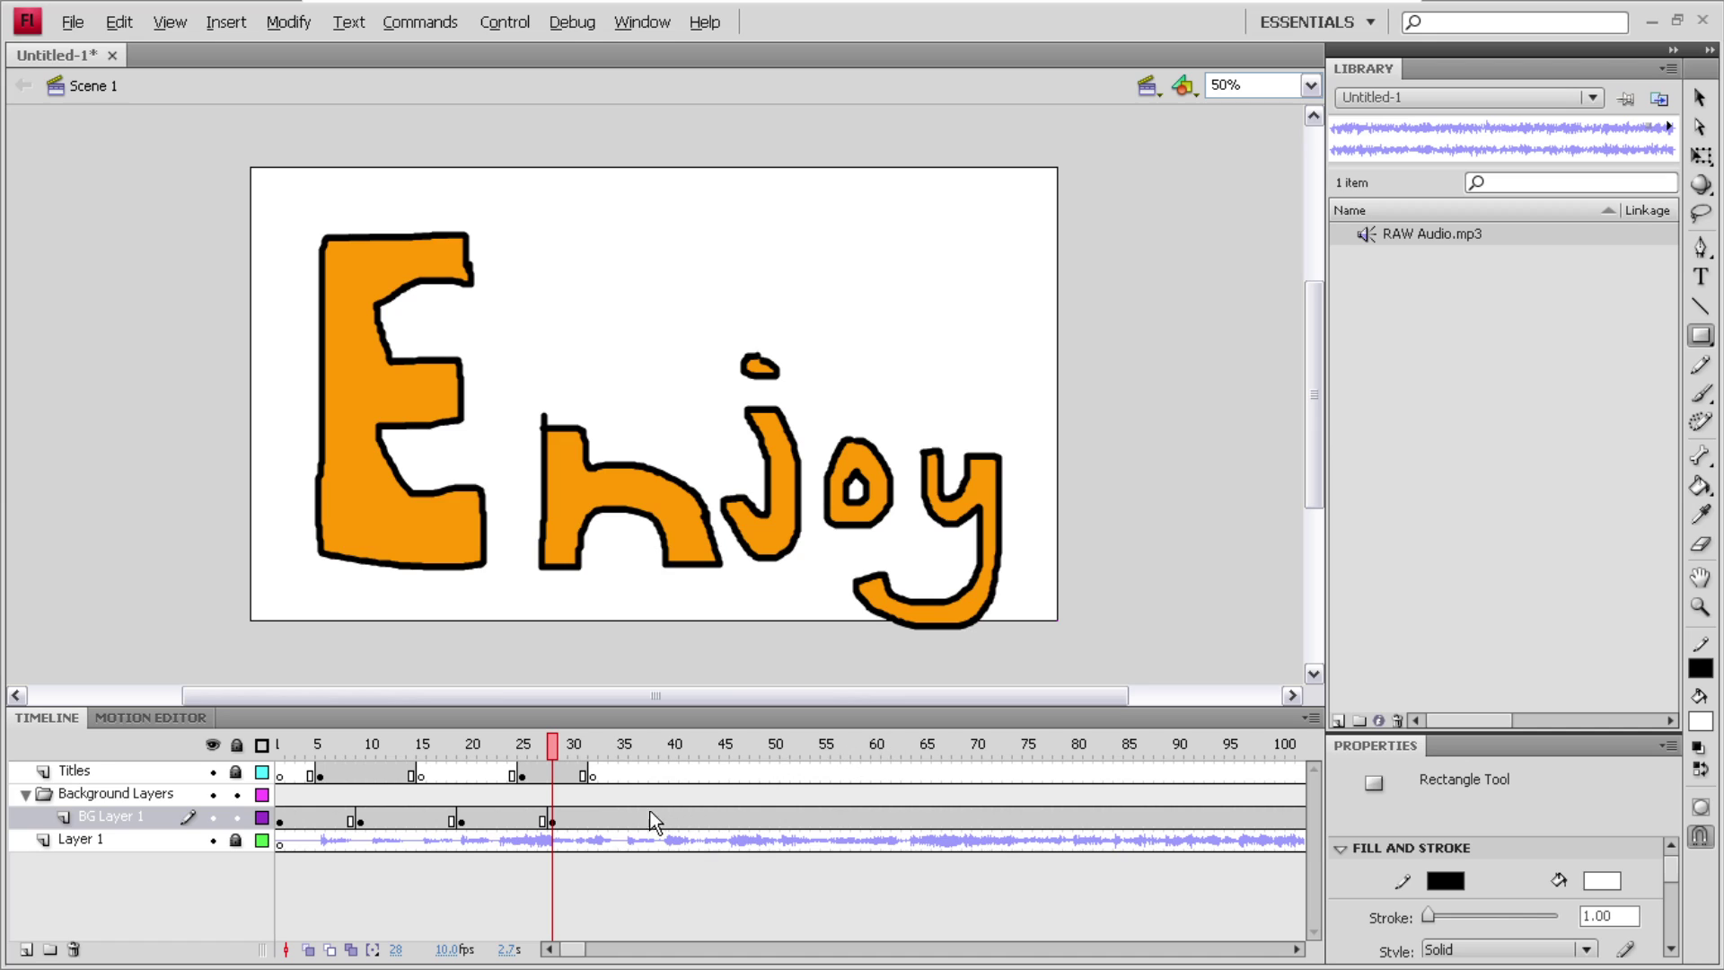
# - Preview the audio from around frame 46, cut frames 46 to 53 on the Titles layer, and set the playhead to frame 49
pyautogui.moveTo(553, 742); pyautogui.dragTo(745, 762)
pyautogui.press('Return')
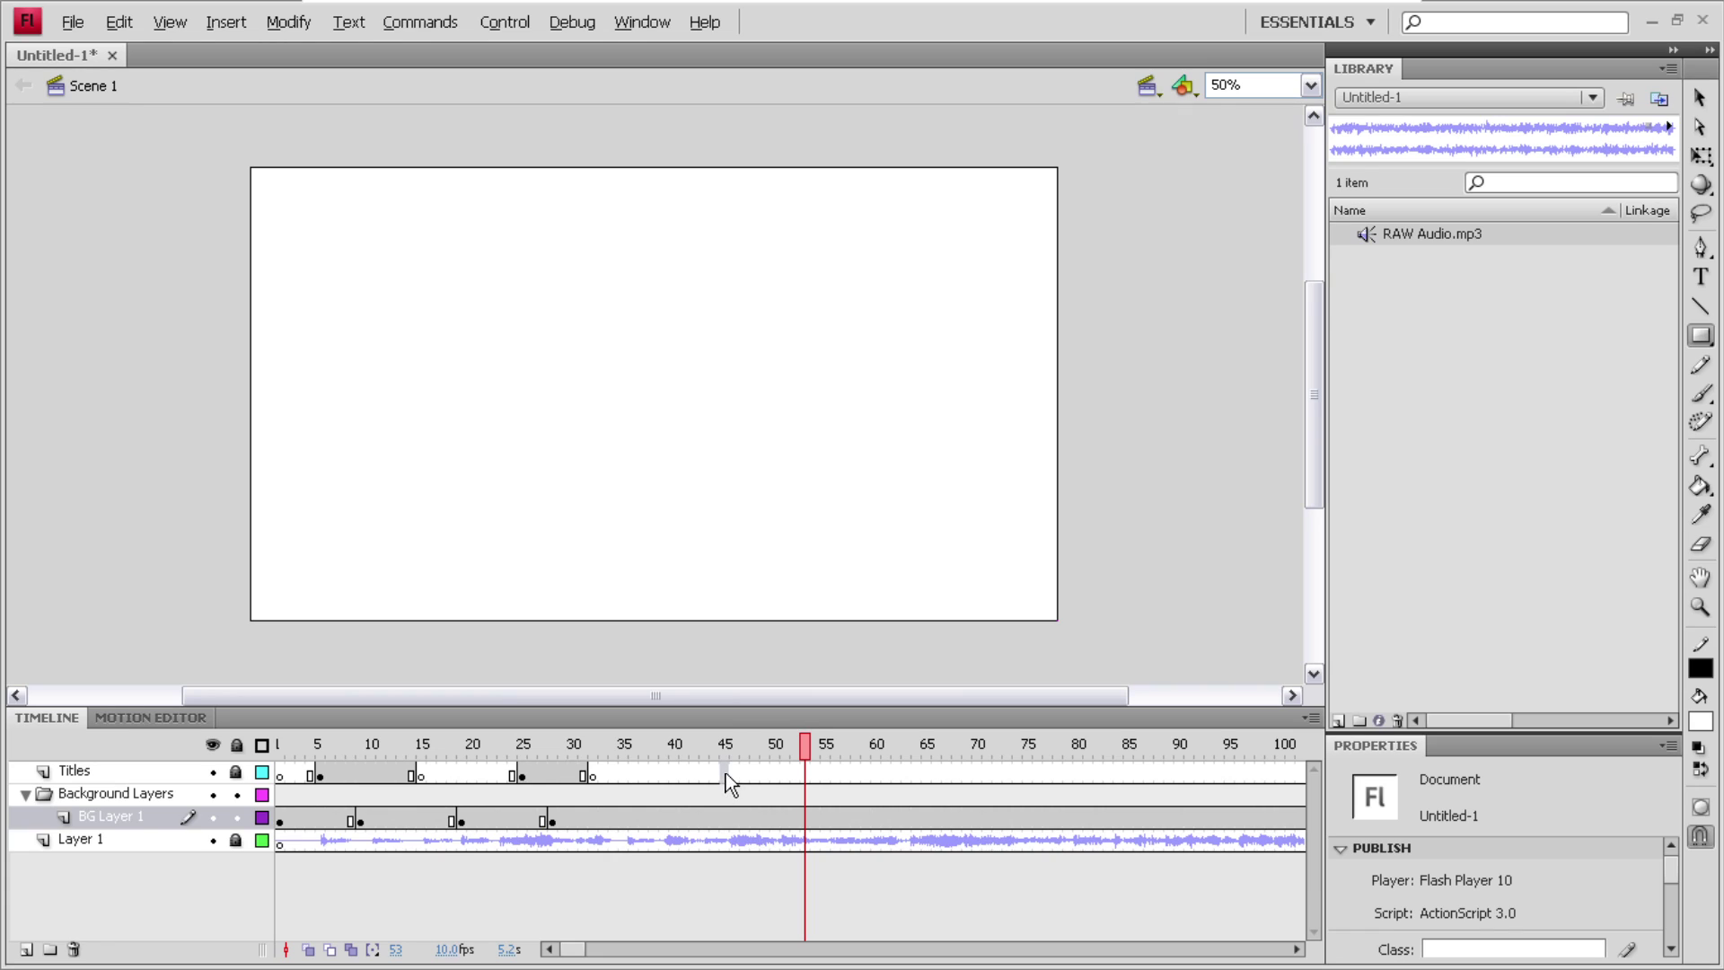
pyautogui.click(729, 782)
pyautogui.click(745, 783)
pyautogui.moveTo(755, 775); pyautogui.dragTo(805, 775)
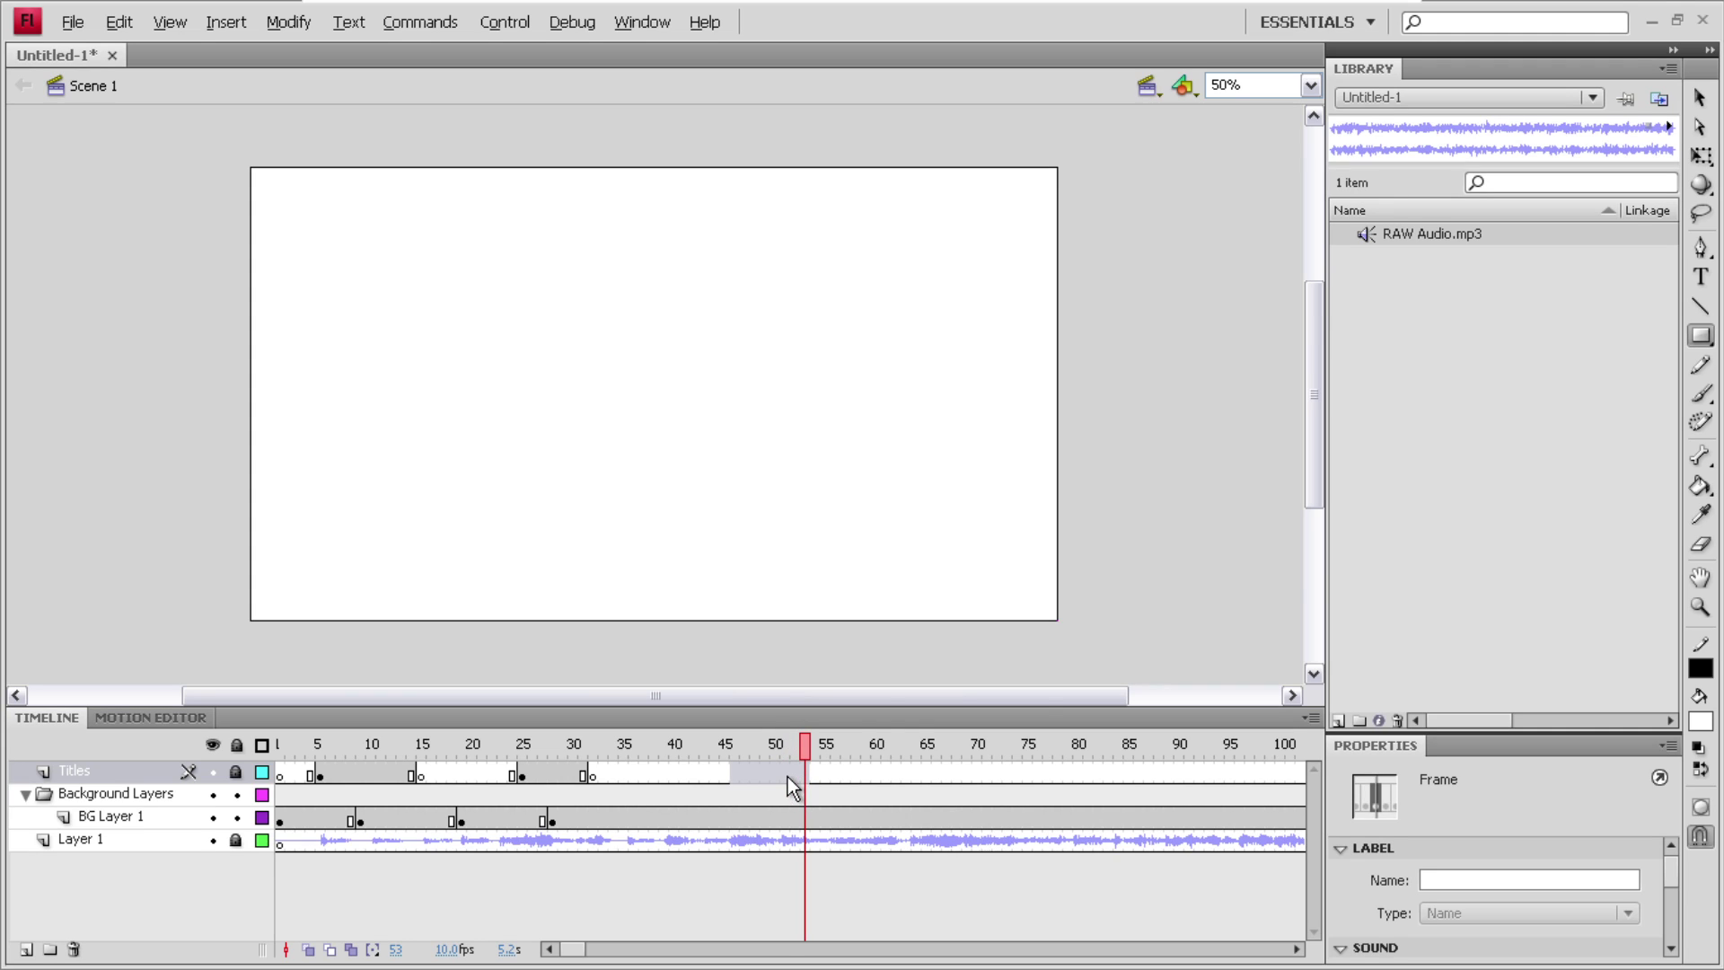
pyautogui.rightClick(788, 778)
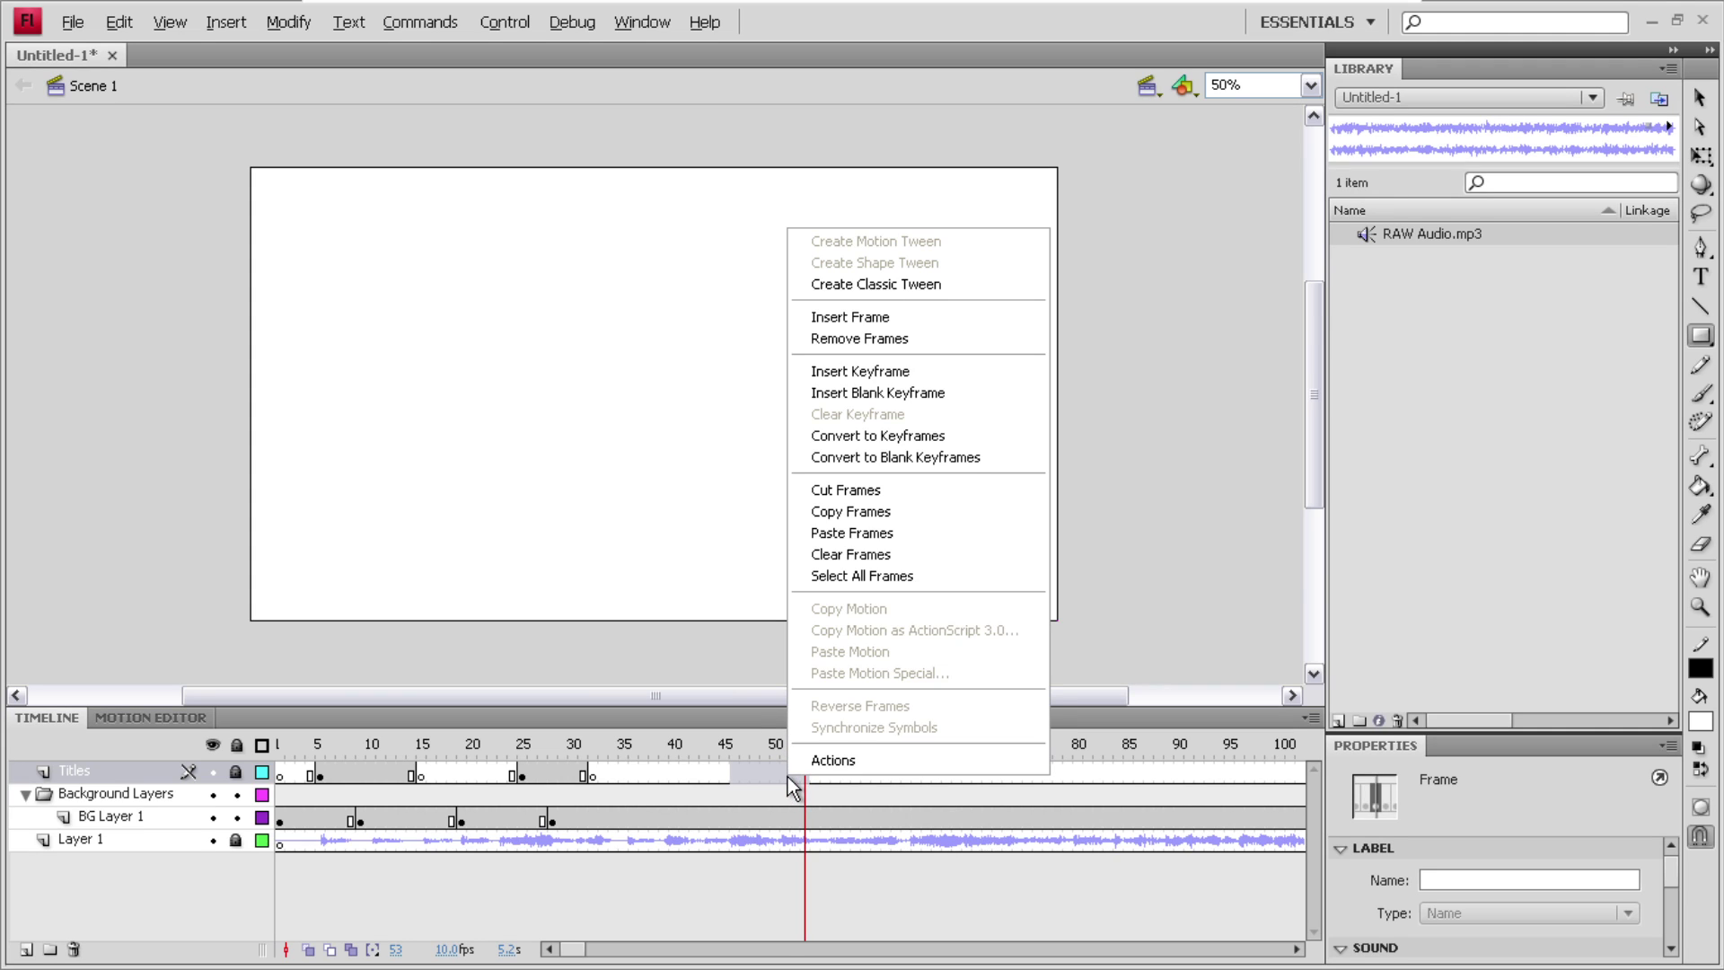
pyautogui.click(838, 492)
pyautogui.moveTo(804, 751); pyautogui.dragTo(767, 752)
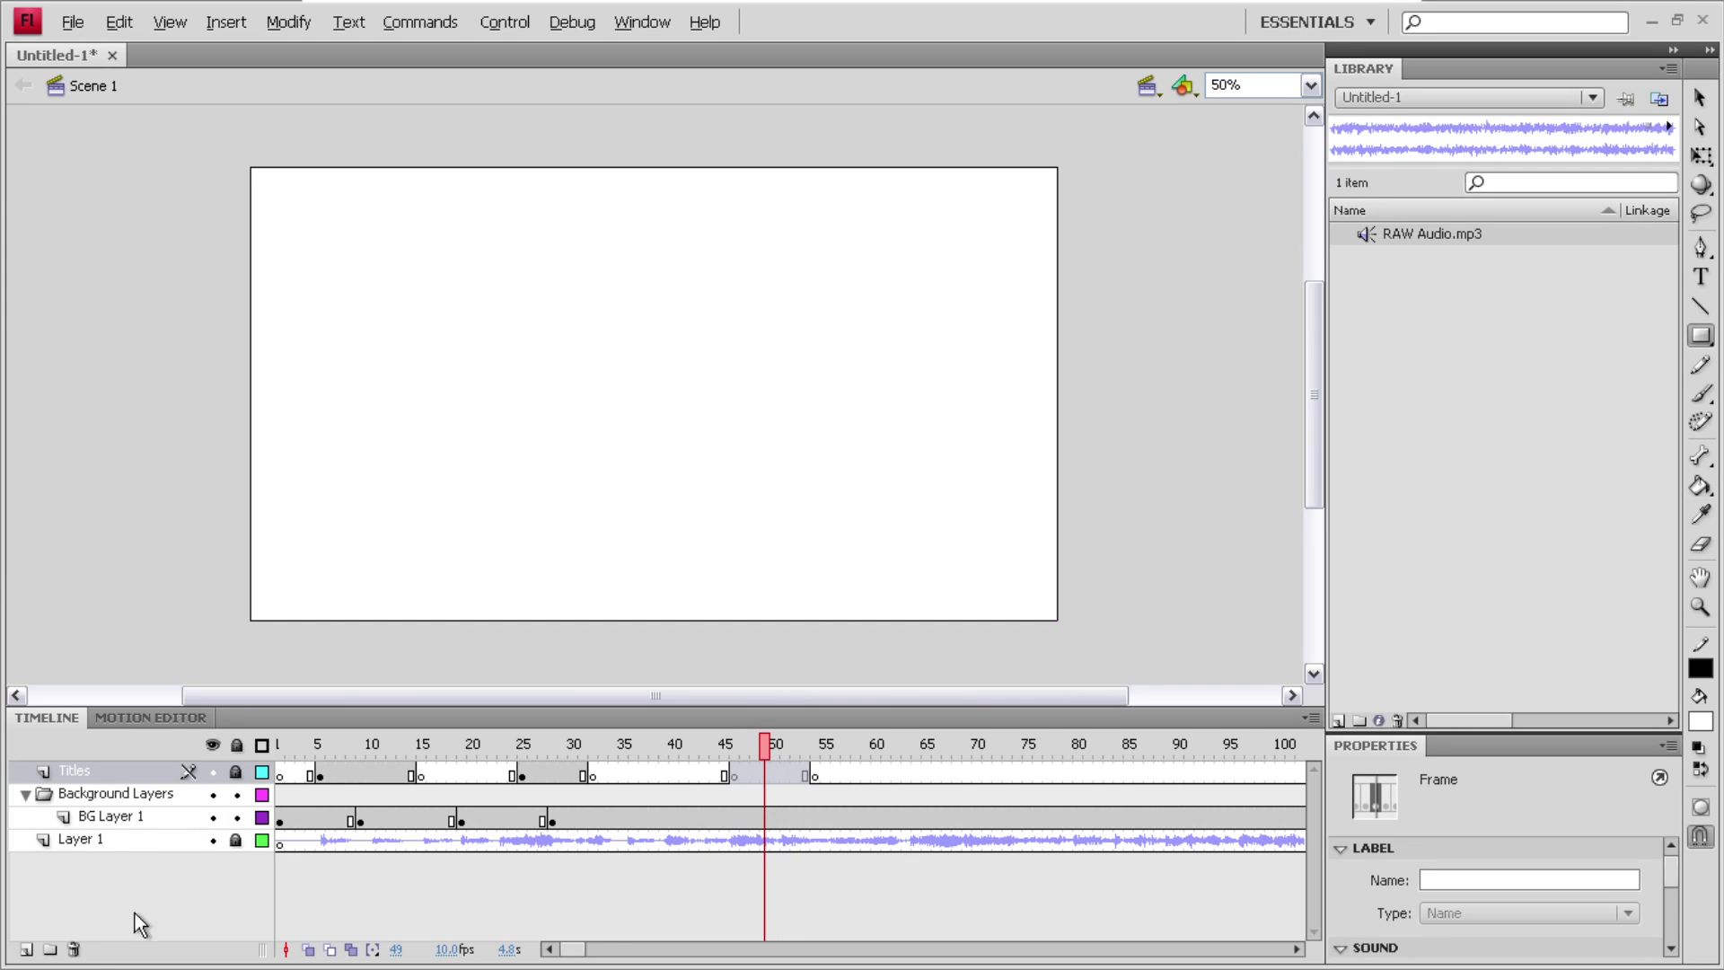
# - Add a new layer above Titles and name it "Body"
pyautogui.click(26, 948)
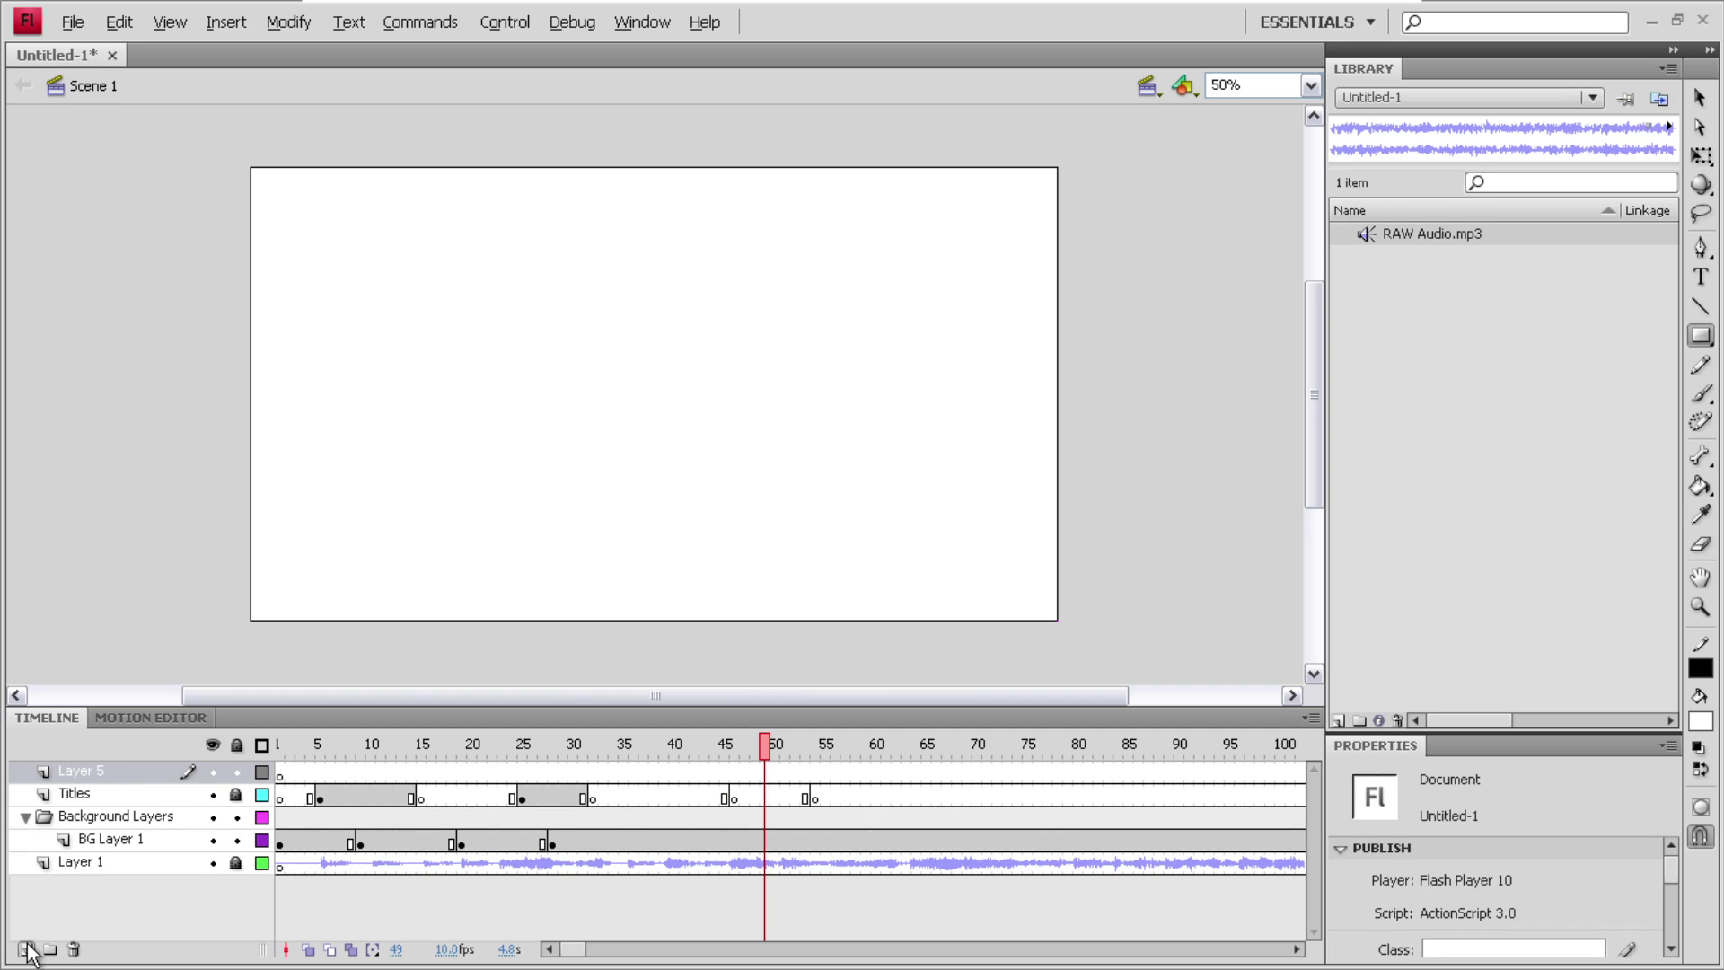
pyautogui.doubleClick(95, 769)
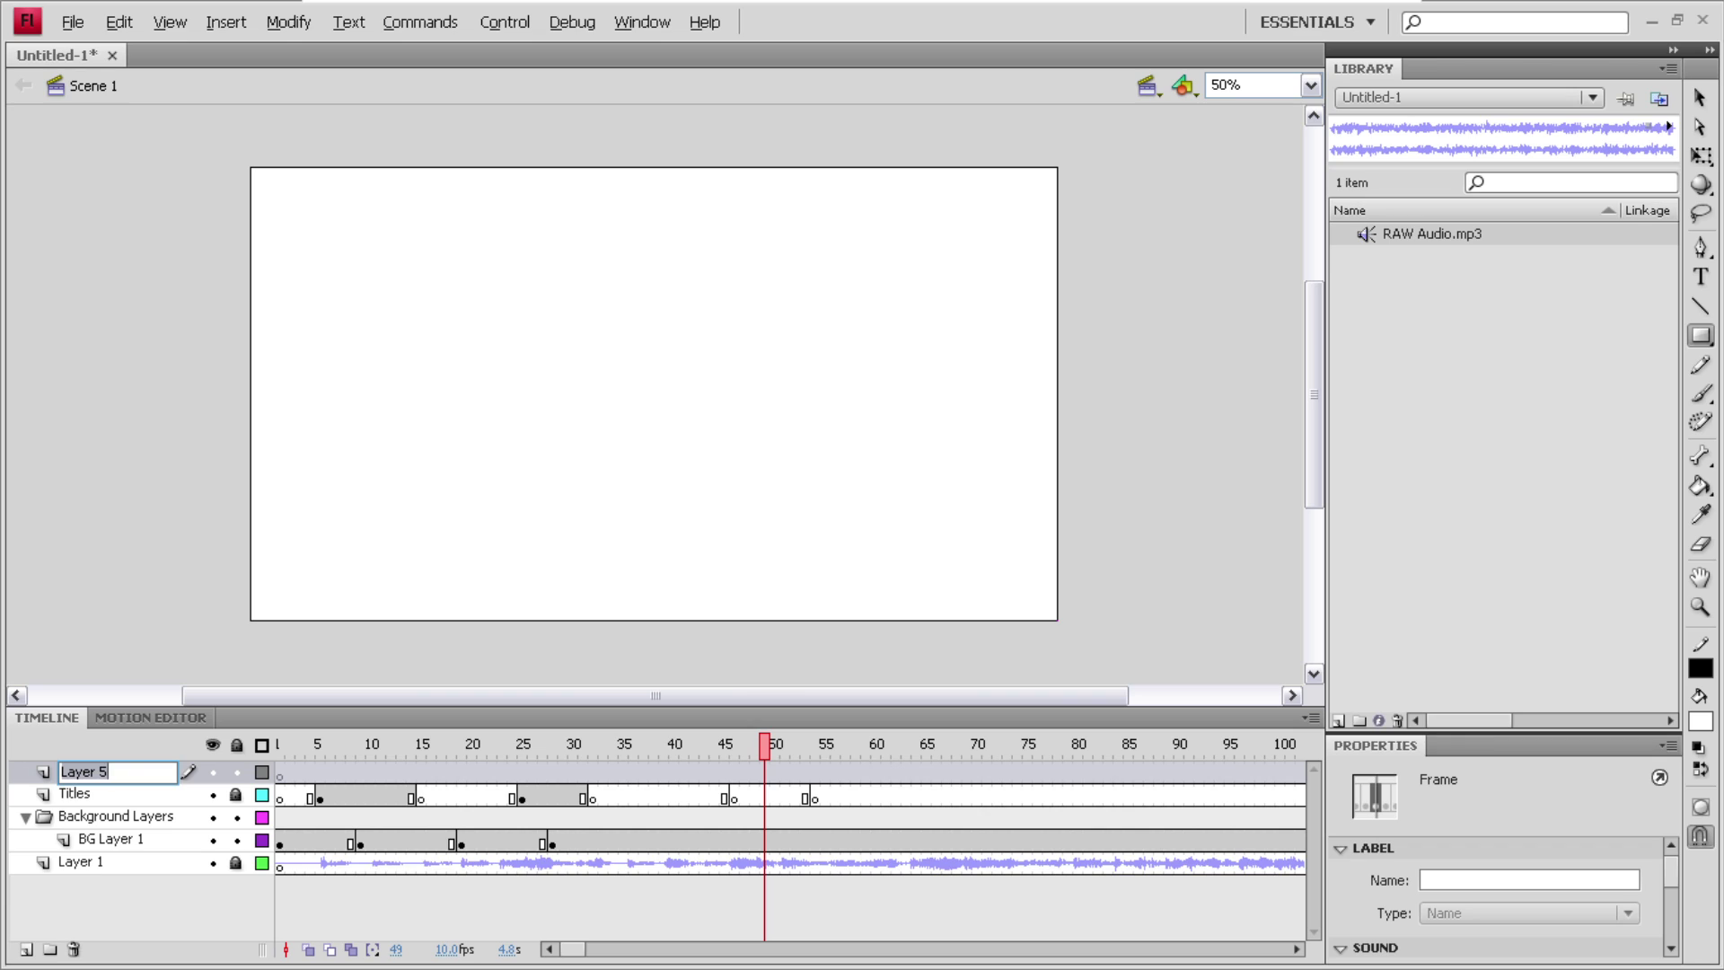
pyautogui.write('Body')
pyautogui.click(32, 774)
# - Add a layer folder above the Body layer and undo the duplicate folder
pyautogui.click(50, 949)
pyautogui.click(50, 949)
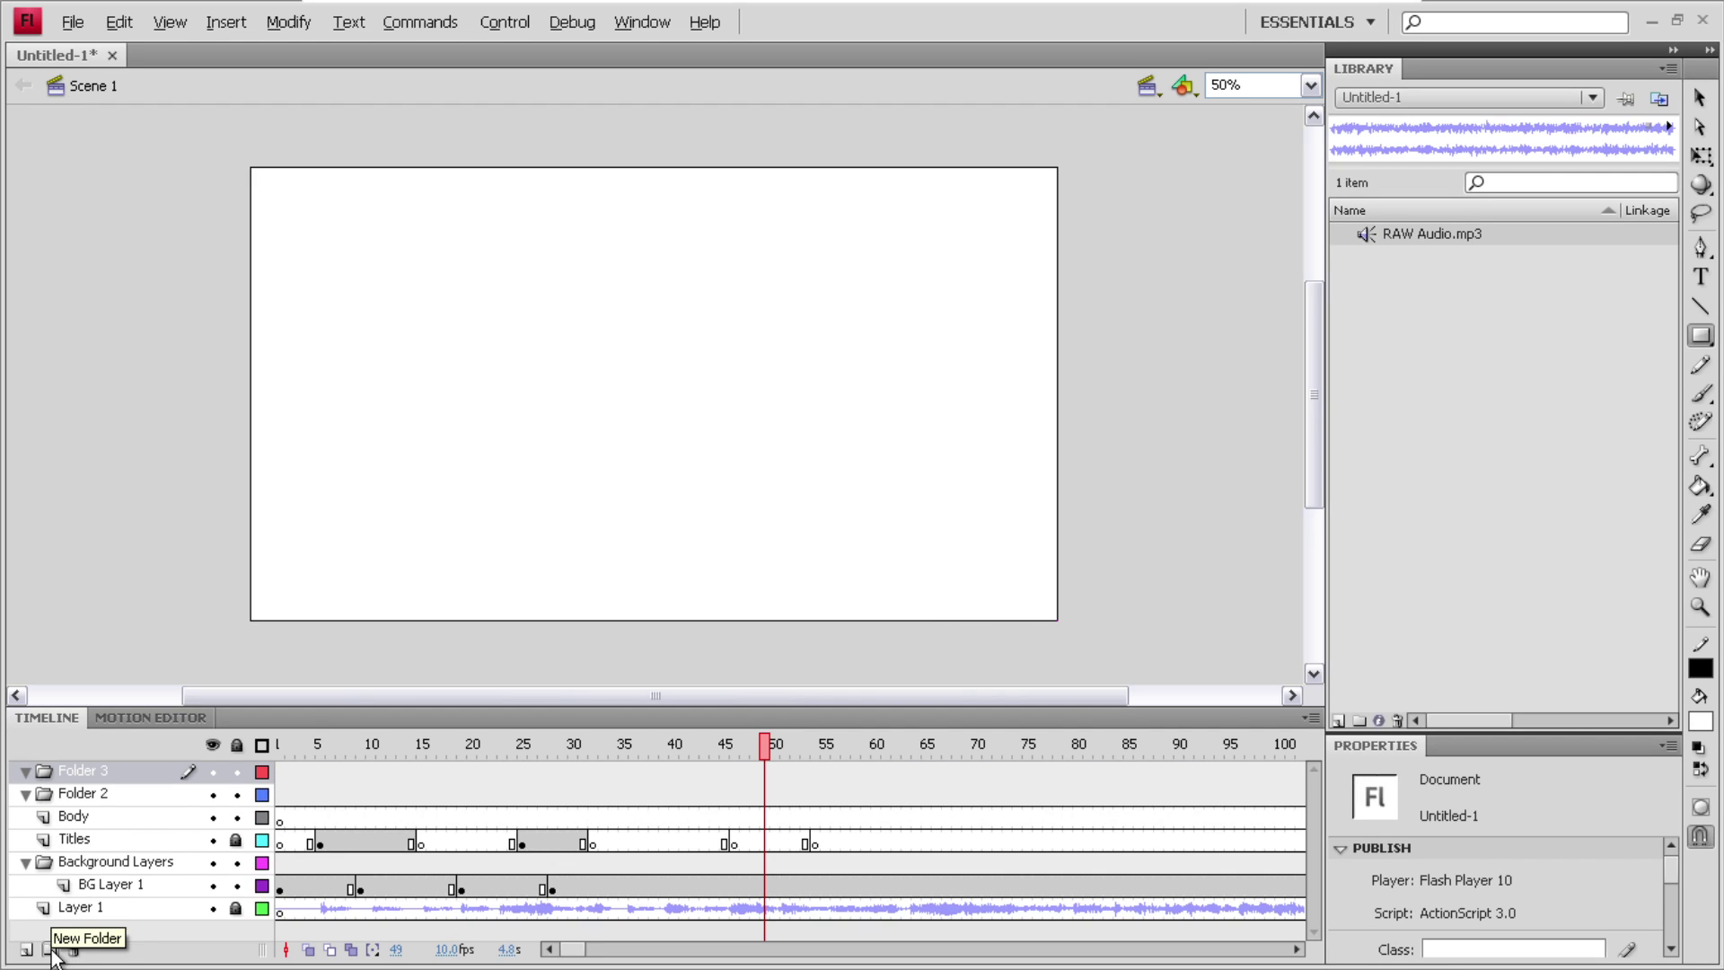
pyautogui.hotkey('ctrl', 'z')
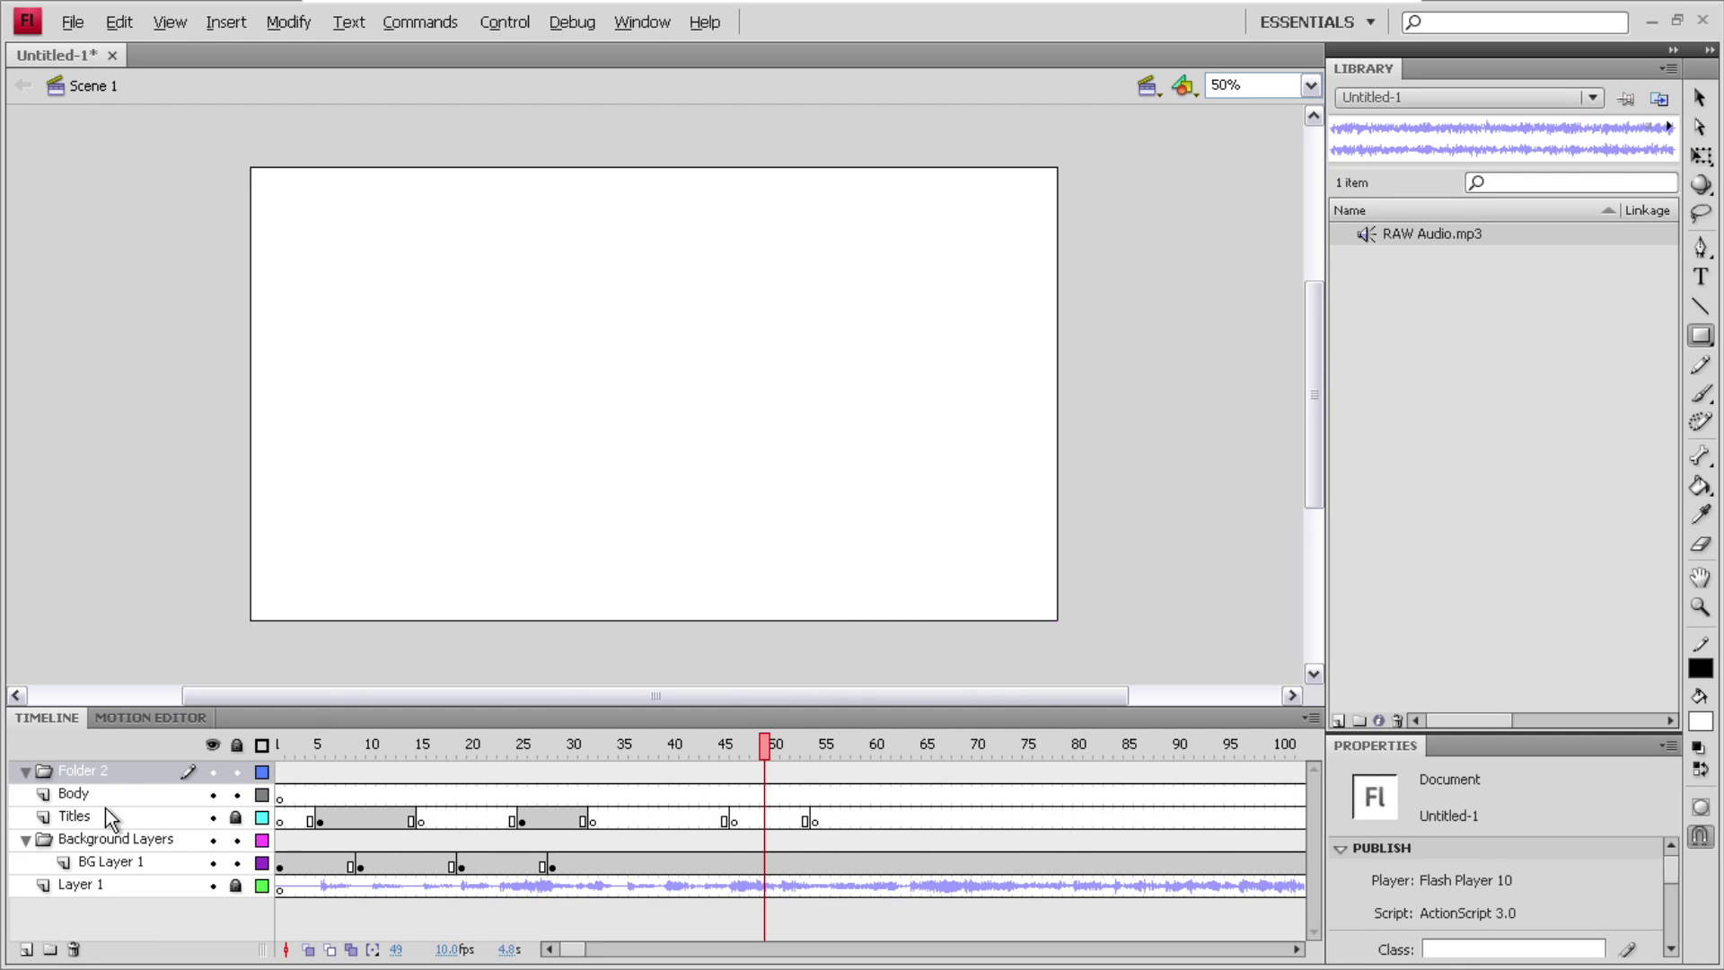
# - Rename the new folder as "Foxy", move the Body layer into it, and lock the Background Layers folder
pyautogui.doubleClick(91, 774)
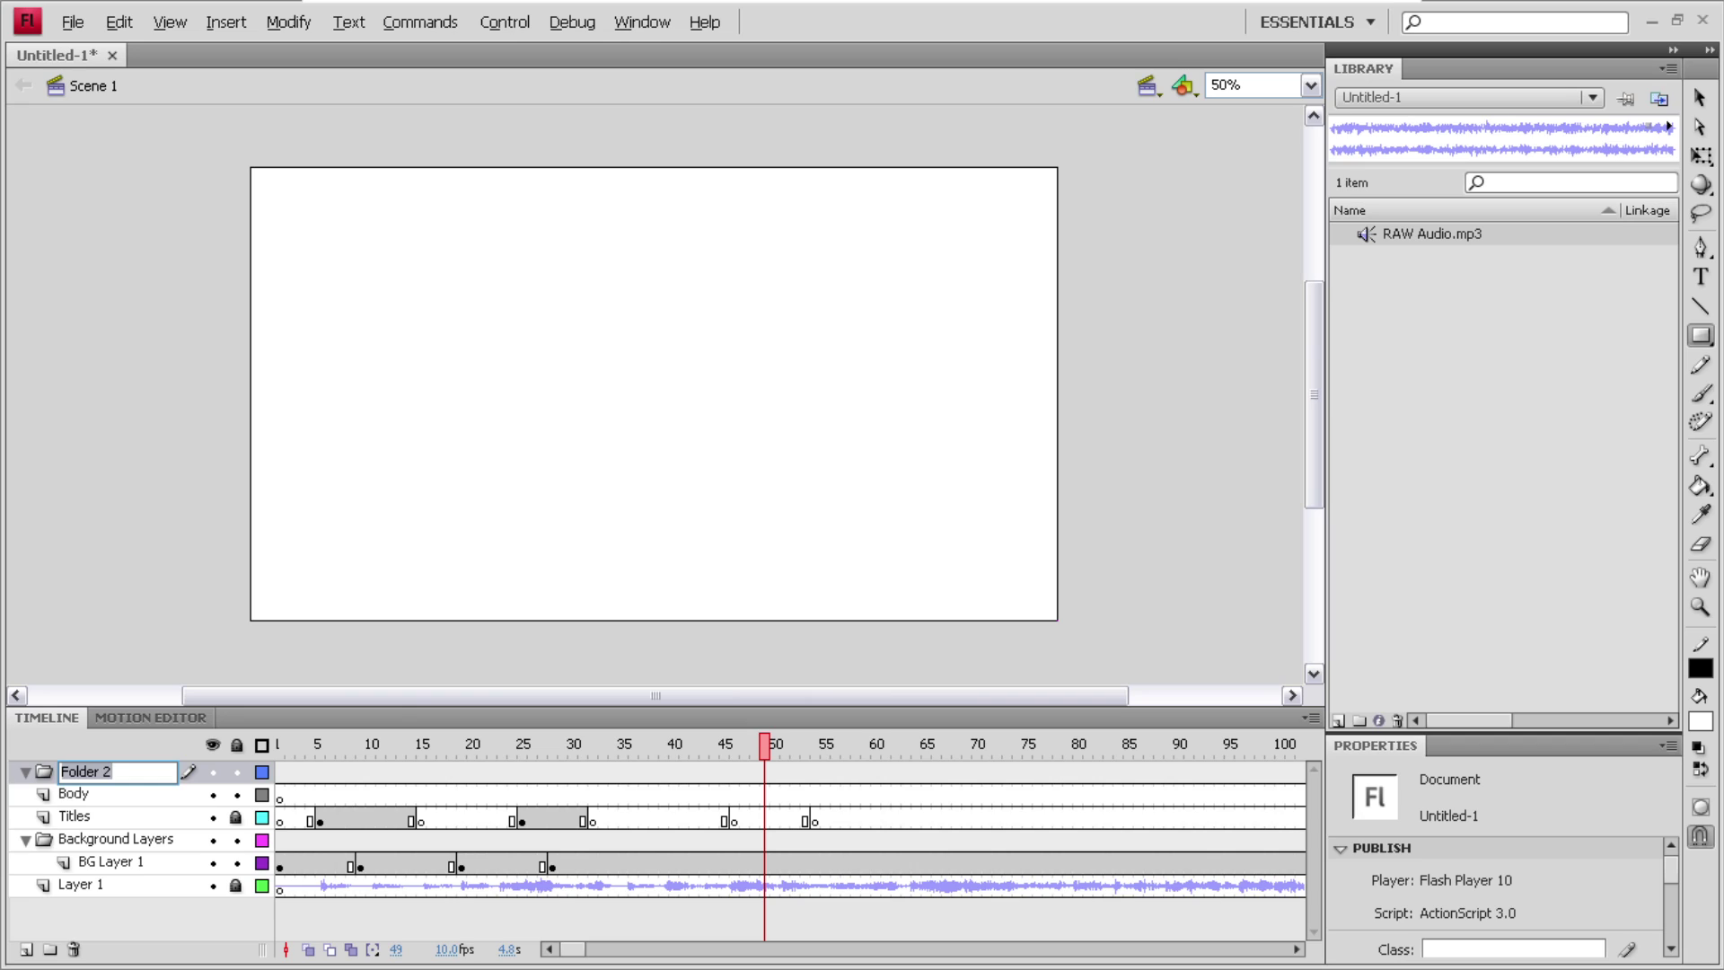
pyautogui.write('Foxy')
pyautogui.moveTo(25, 792); pyautogui.dragTo(97, 772)
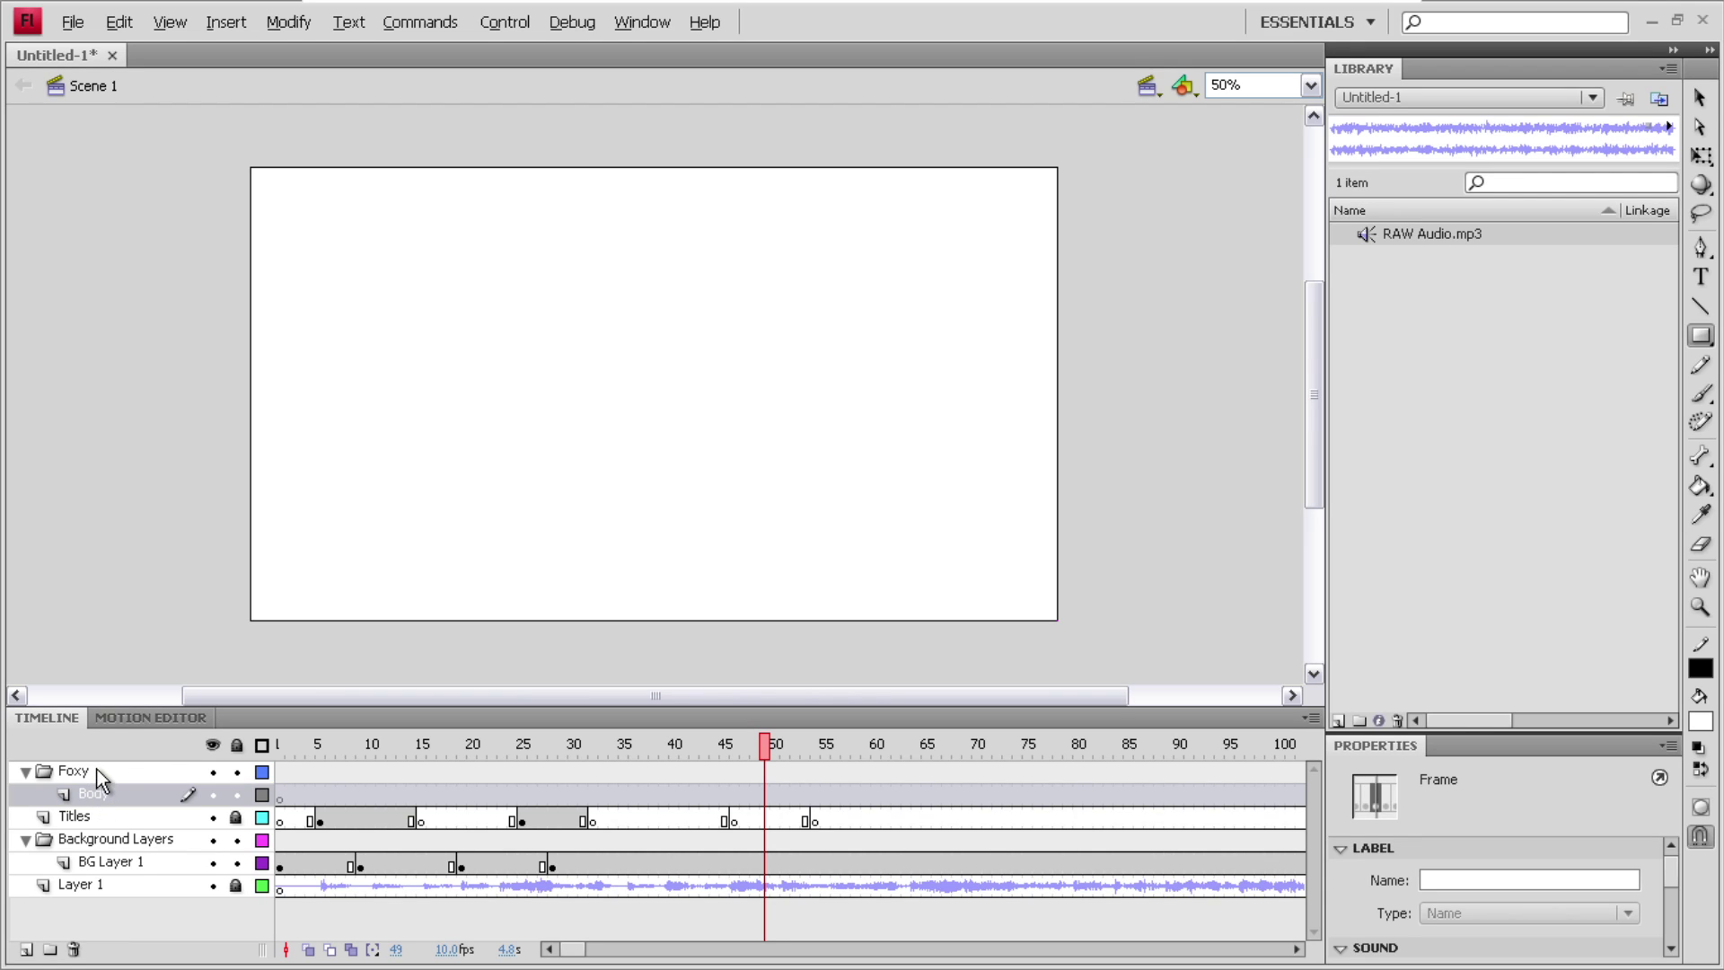
pyautogui.click(237, 839)
# - Create a blank keyframe span over frames 46 to 53 on the Body layer
pyautogui.moveTo(766, 798)
pyautogui.mouseDown()
pyautogui.moveTo(806, 799)
pyautogui.moveTo(738, 801)
pyautogui.mouseUp()
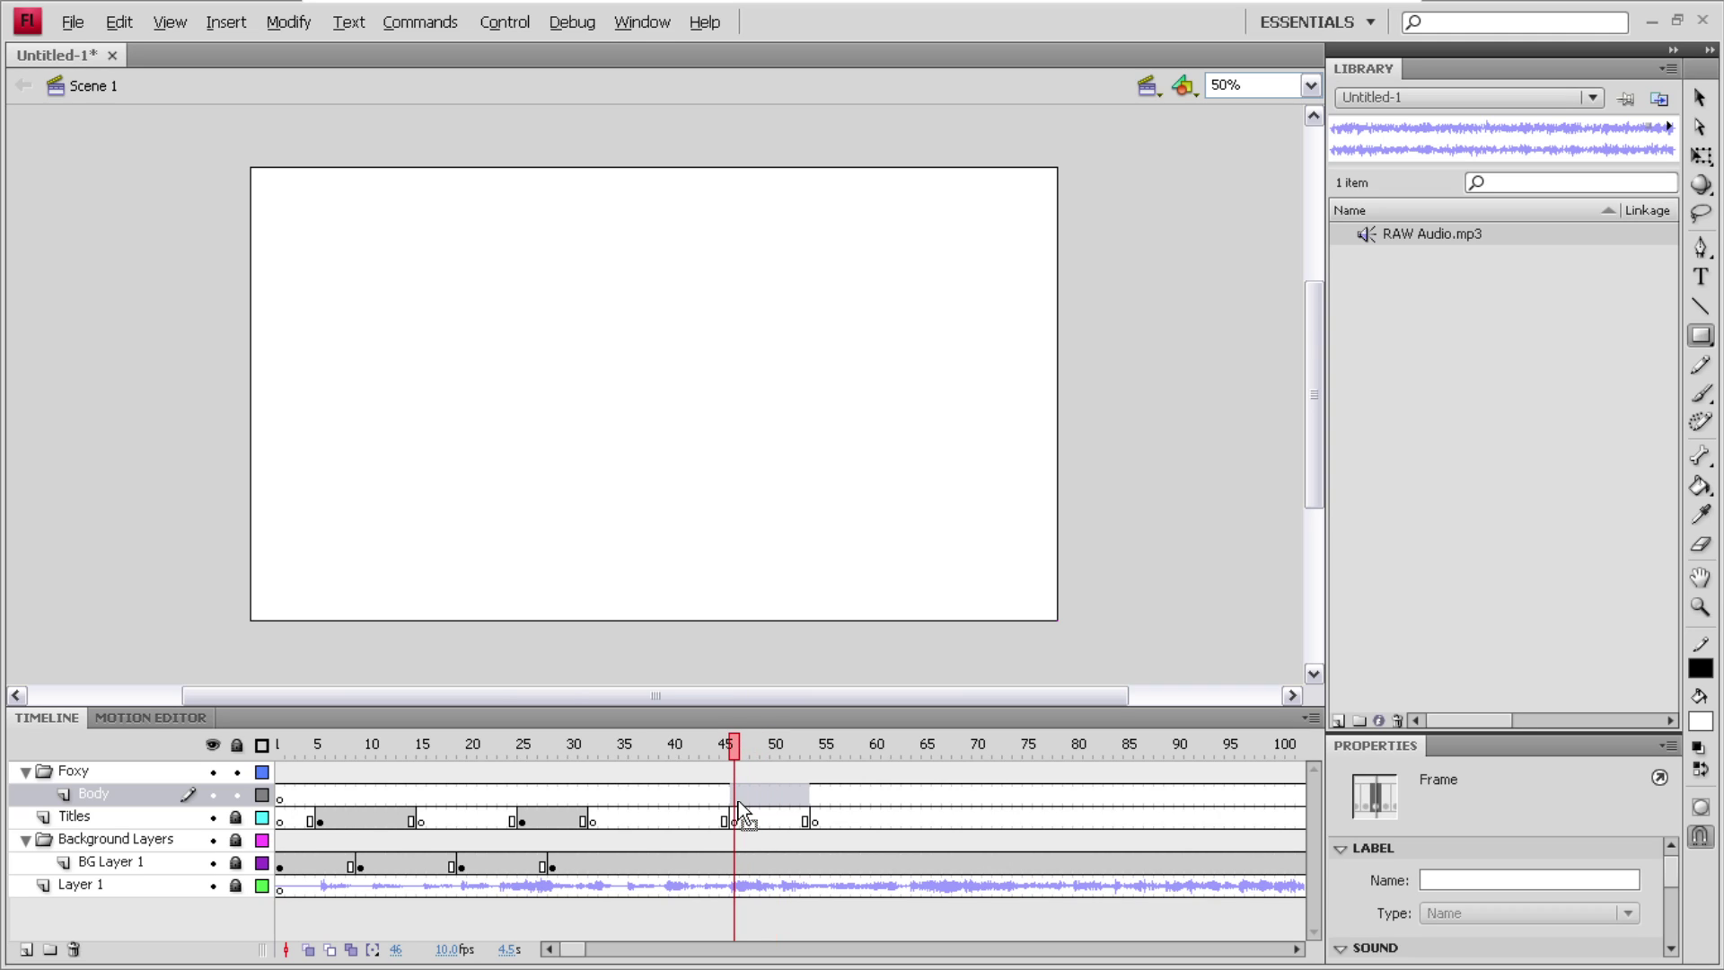
pyautogui.rightClick(738, 801)
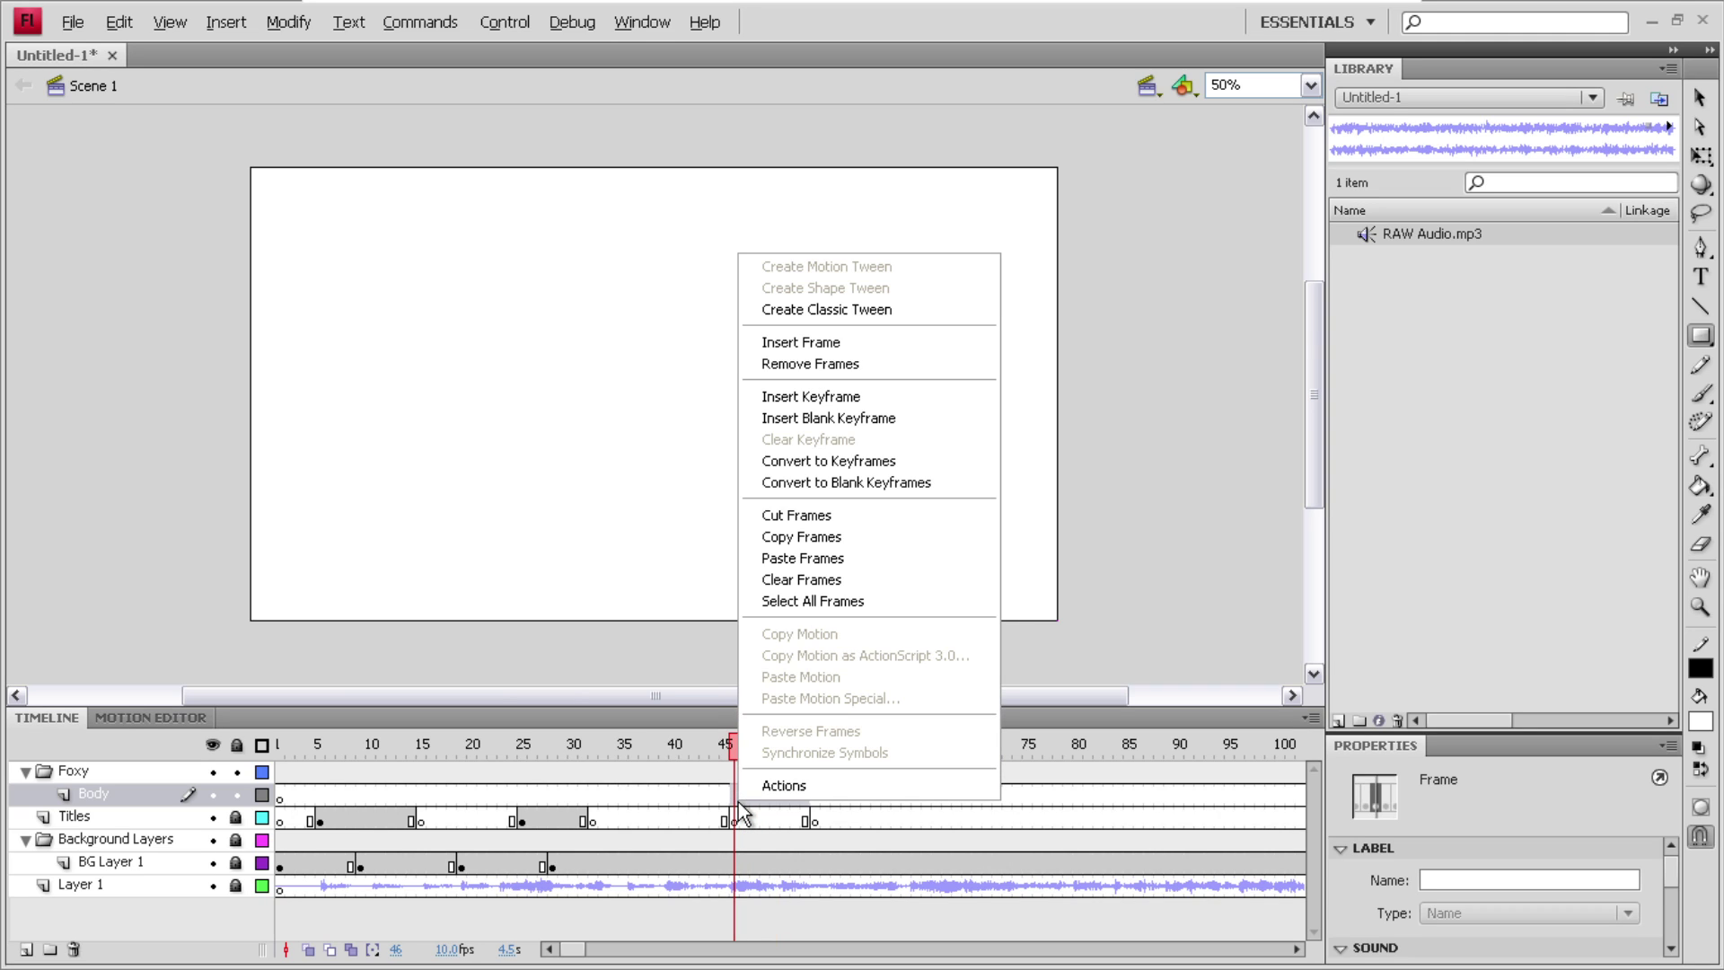
pyautogui.click(831, 536)
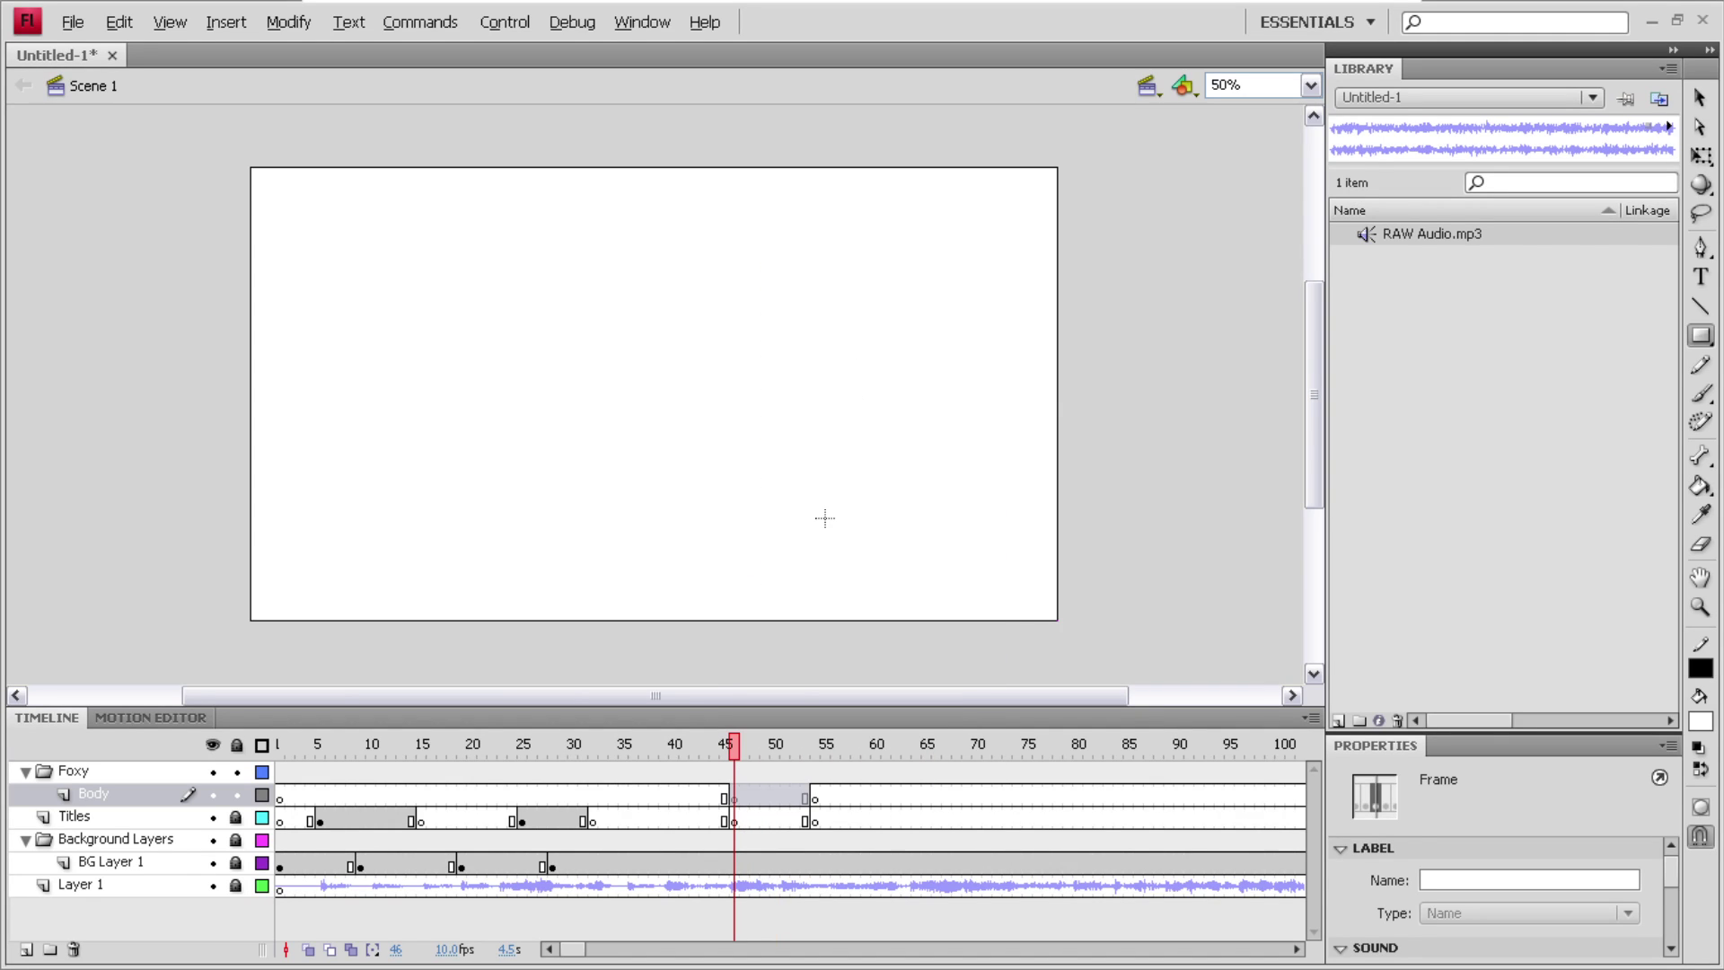
pyautogui.click(783, 799)
# - Clear the blank keyframe span at frames 46 to 53 on the Titles layer
pyautogui.moveTo(734, 821); pyautogui.dragTo(806, 820)
pyautogui.rightClick(806, 821)
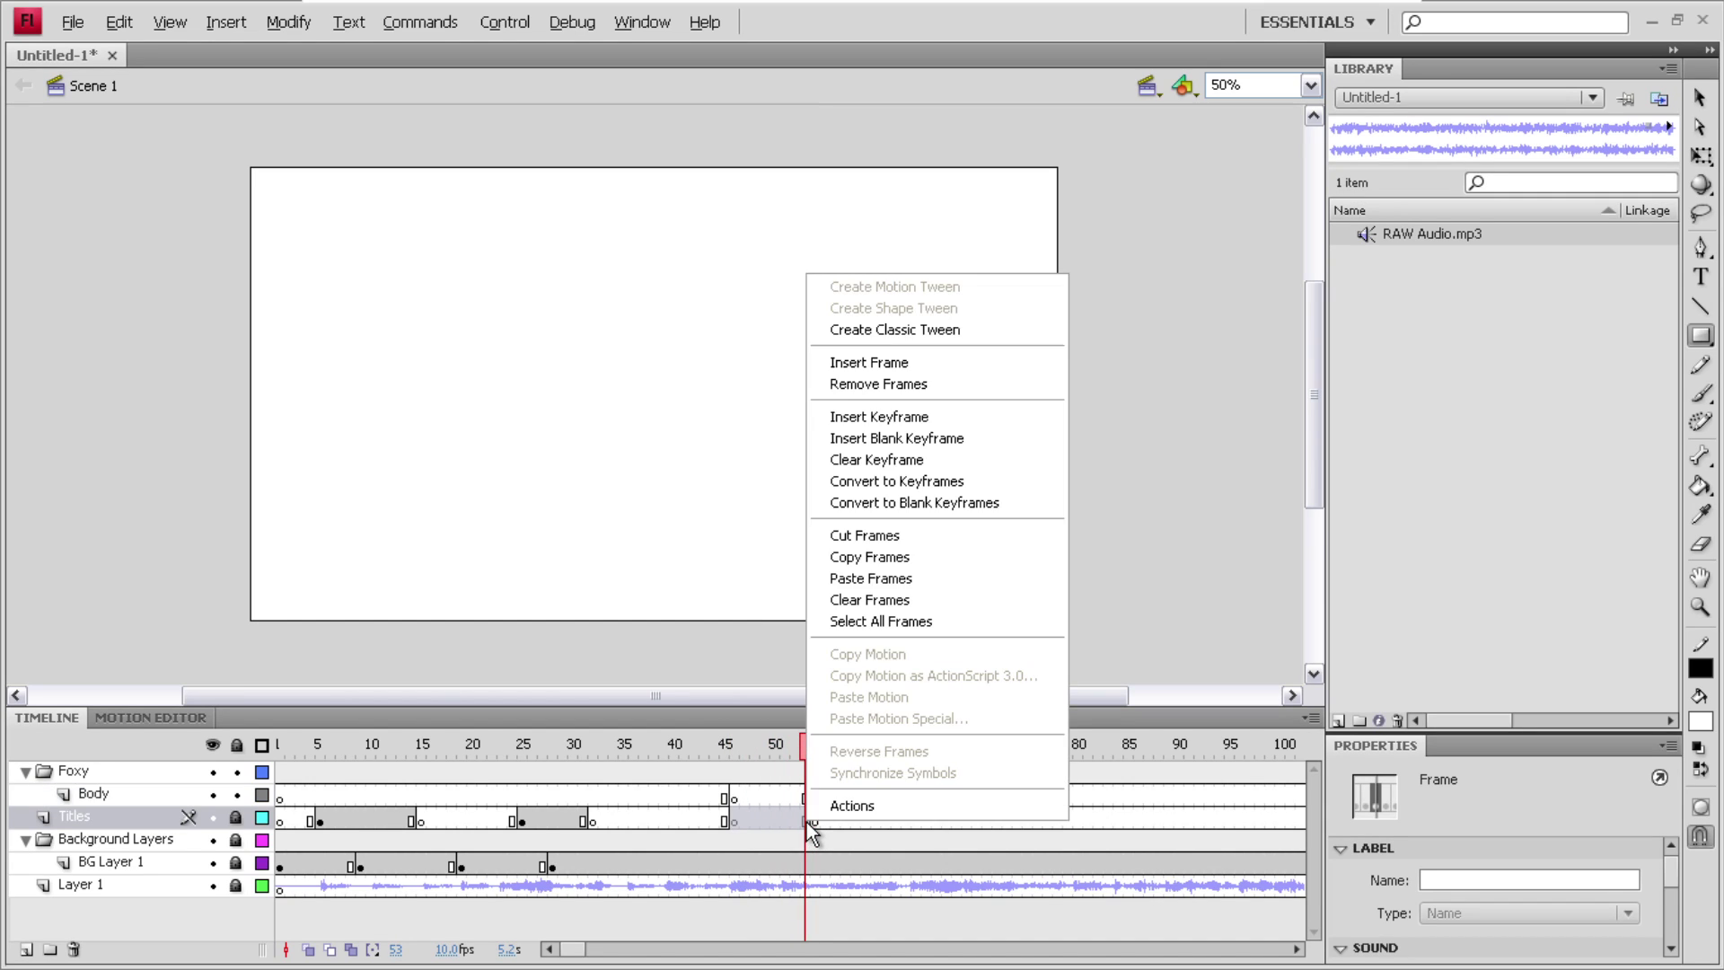
pyautogui.click(865, 534)
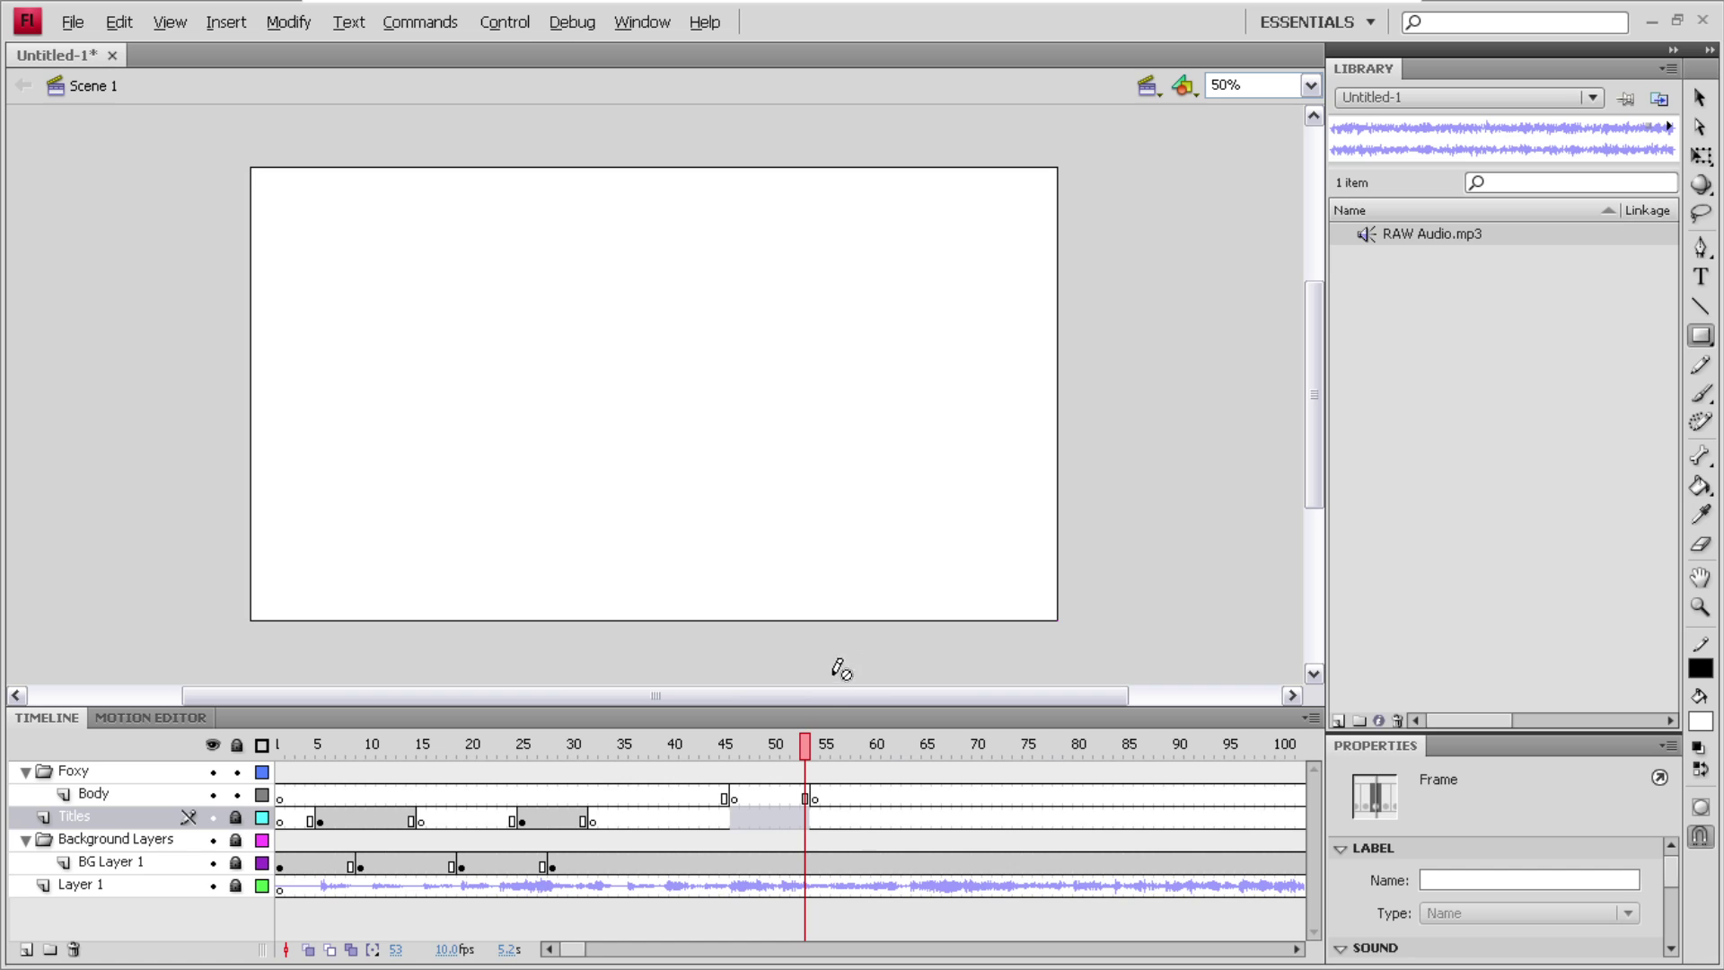
# - Select frame 46 on the Body layer and set up the Brush tool with a black fill
pyautogui.click(746, 798)
pyautogui.click(734, 798)
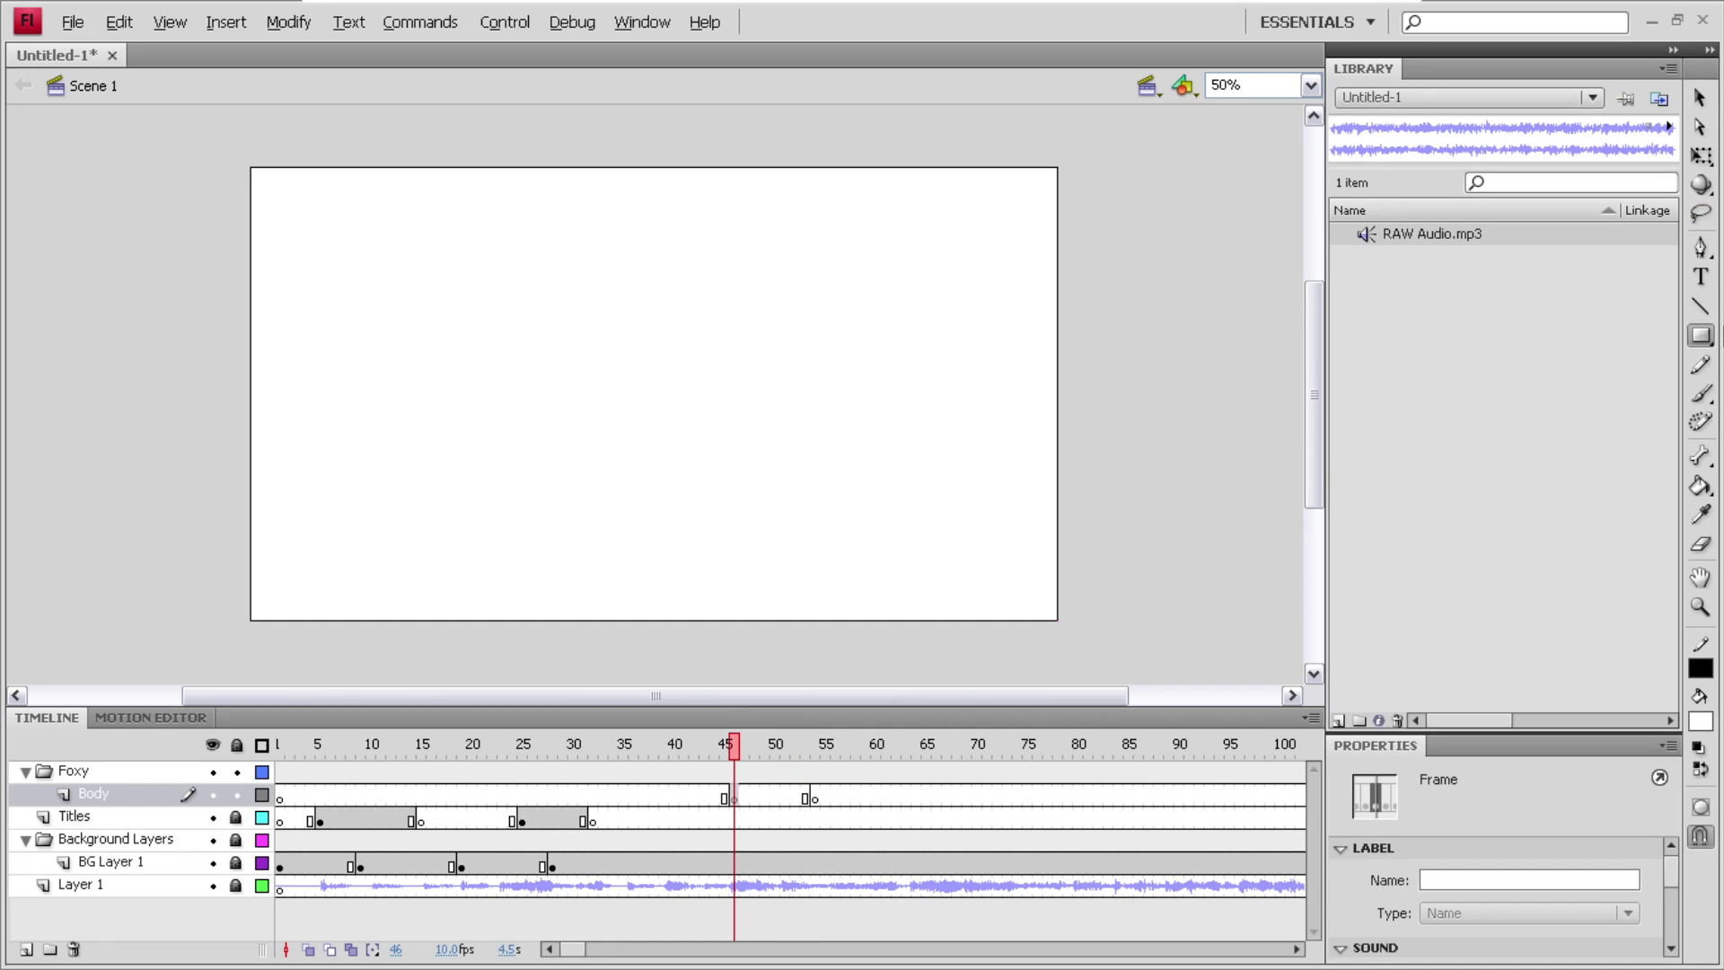
pyautogui.click(1700, 393)
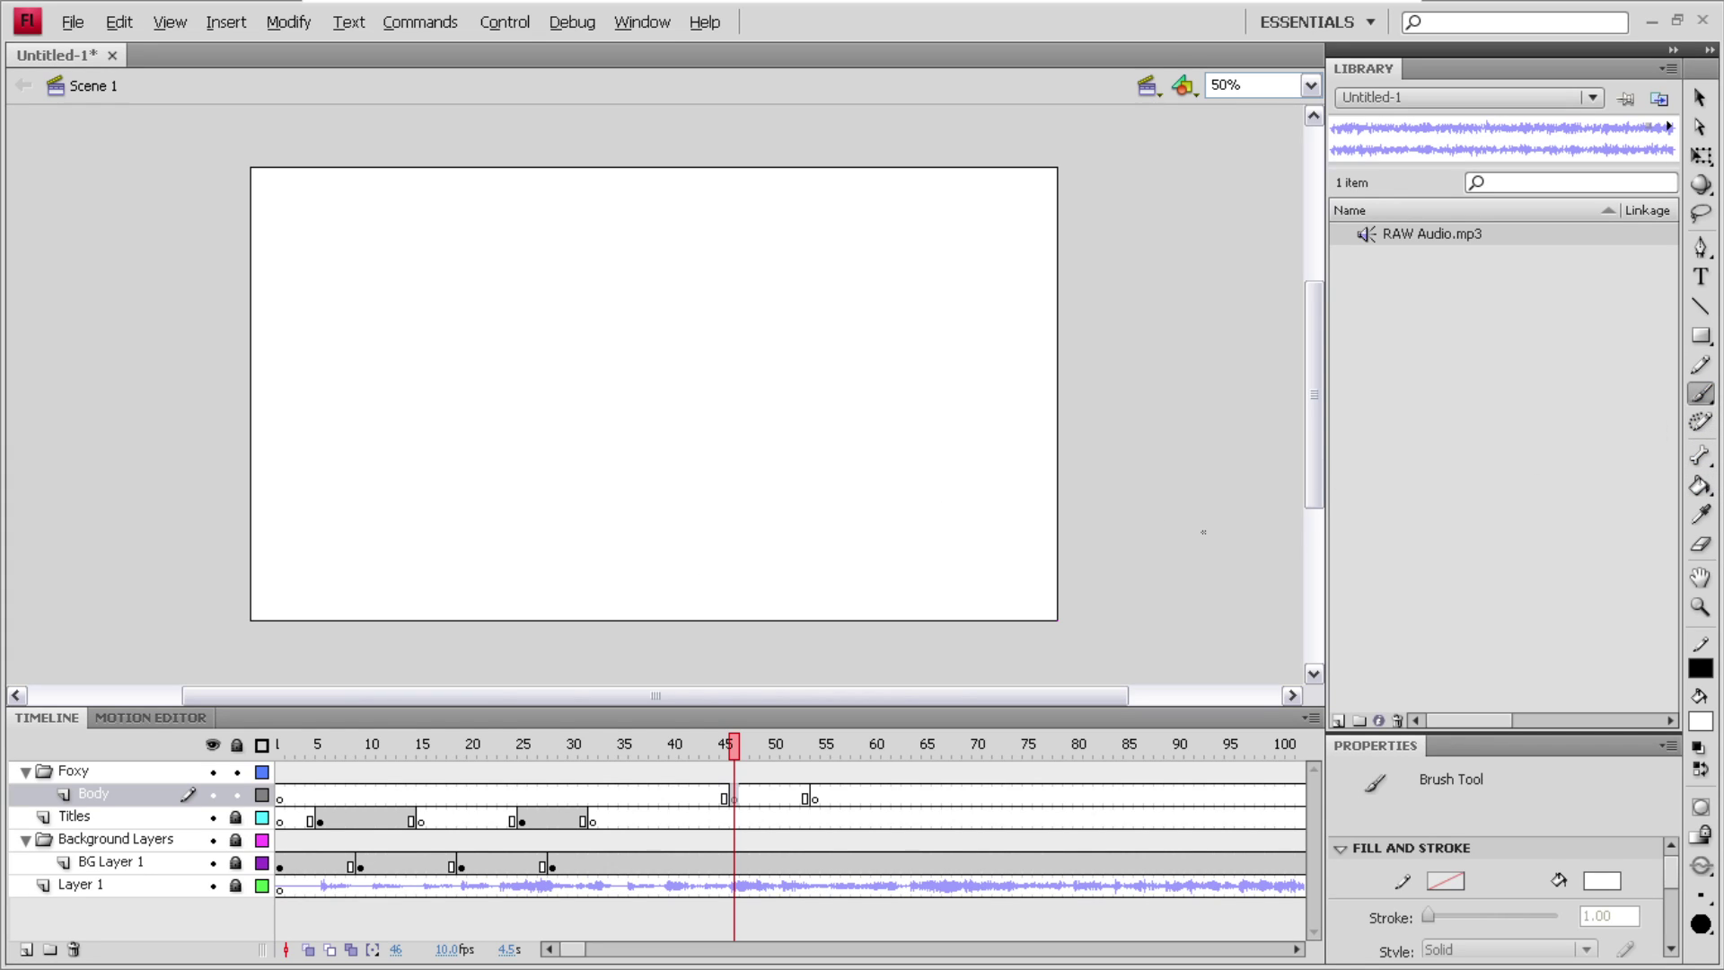
pyautogui.click(1700, 721)
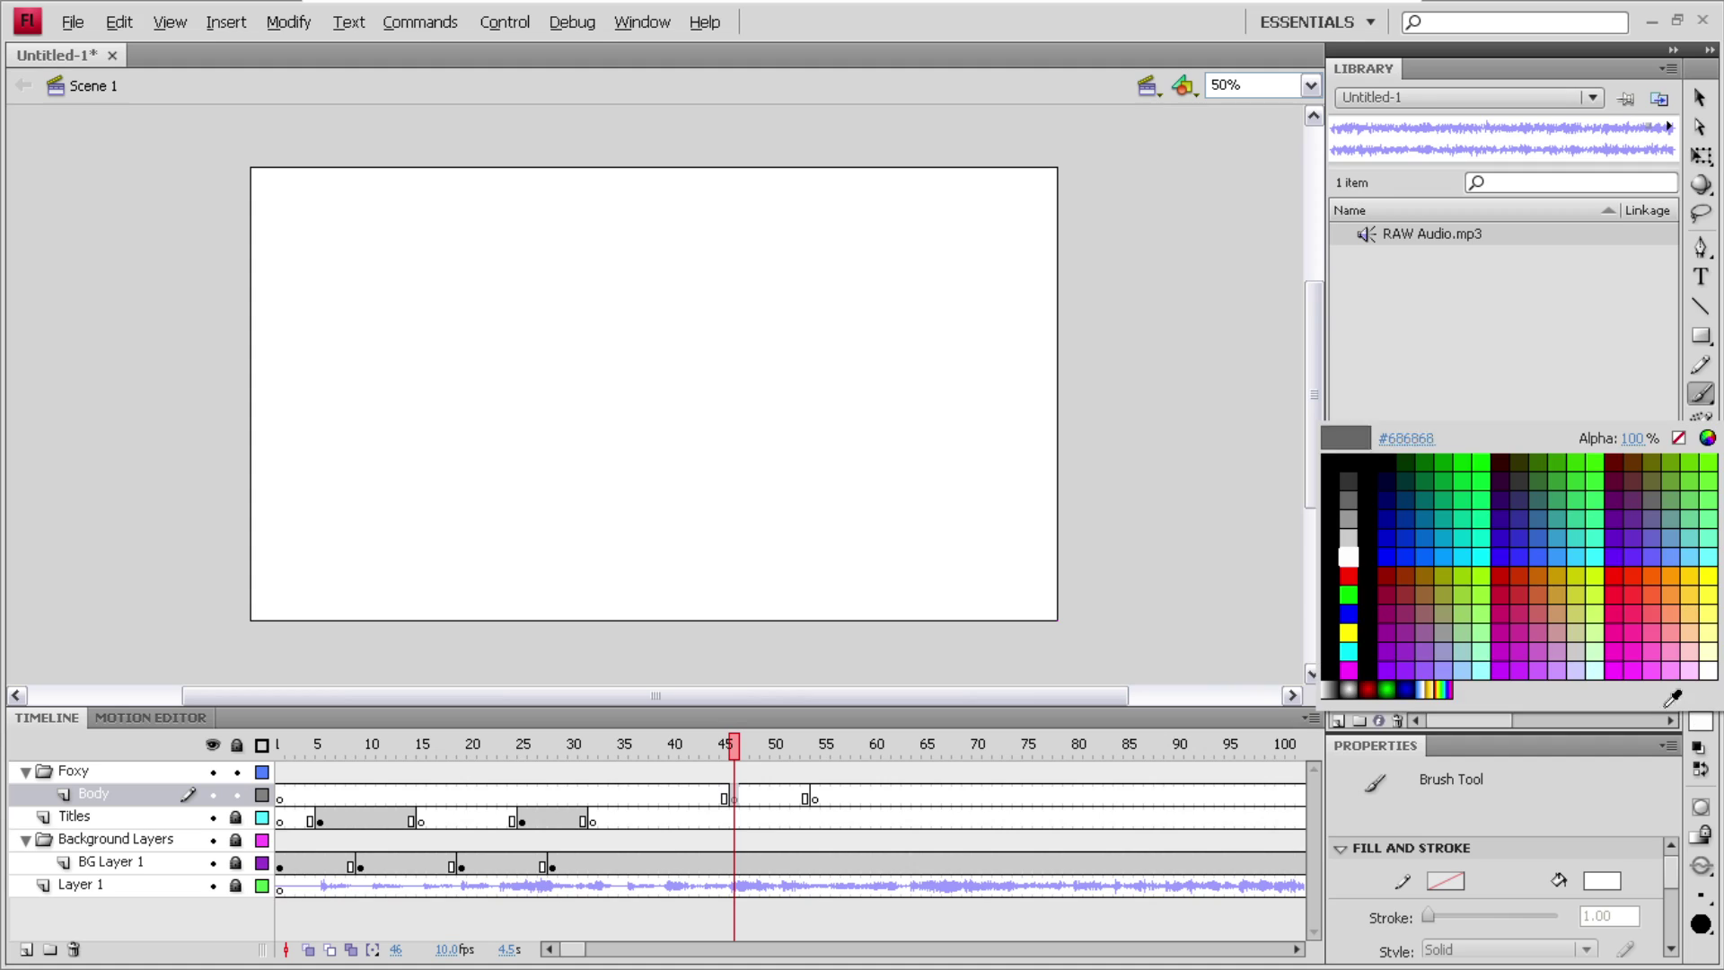
pyautogui.click(1351, 462)
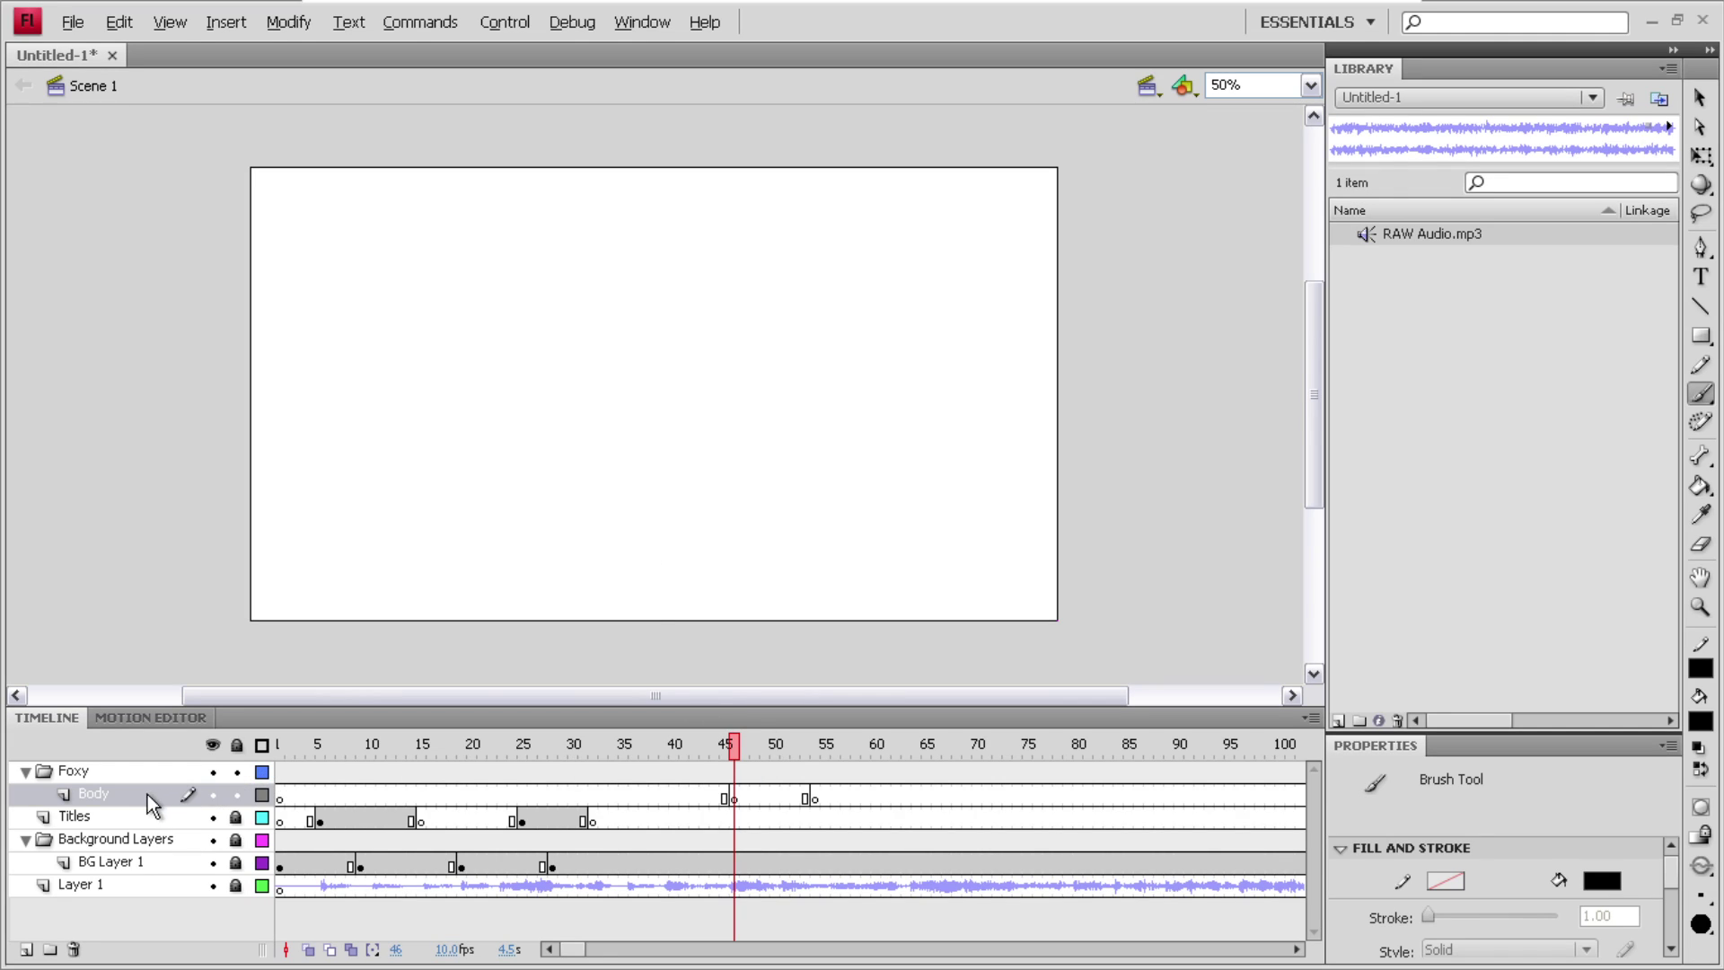
pyautogui.doubleClick(99, 772)
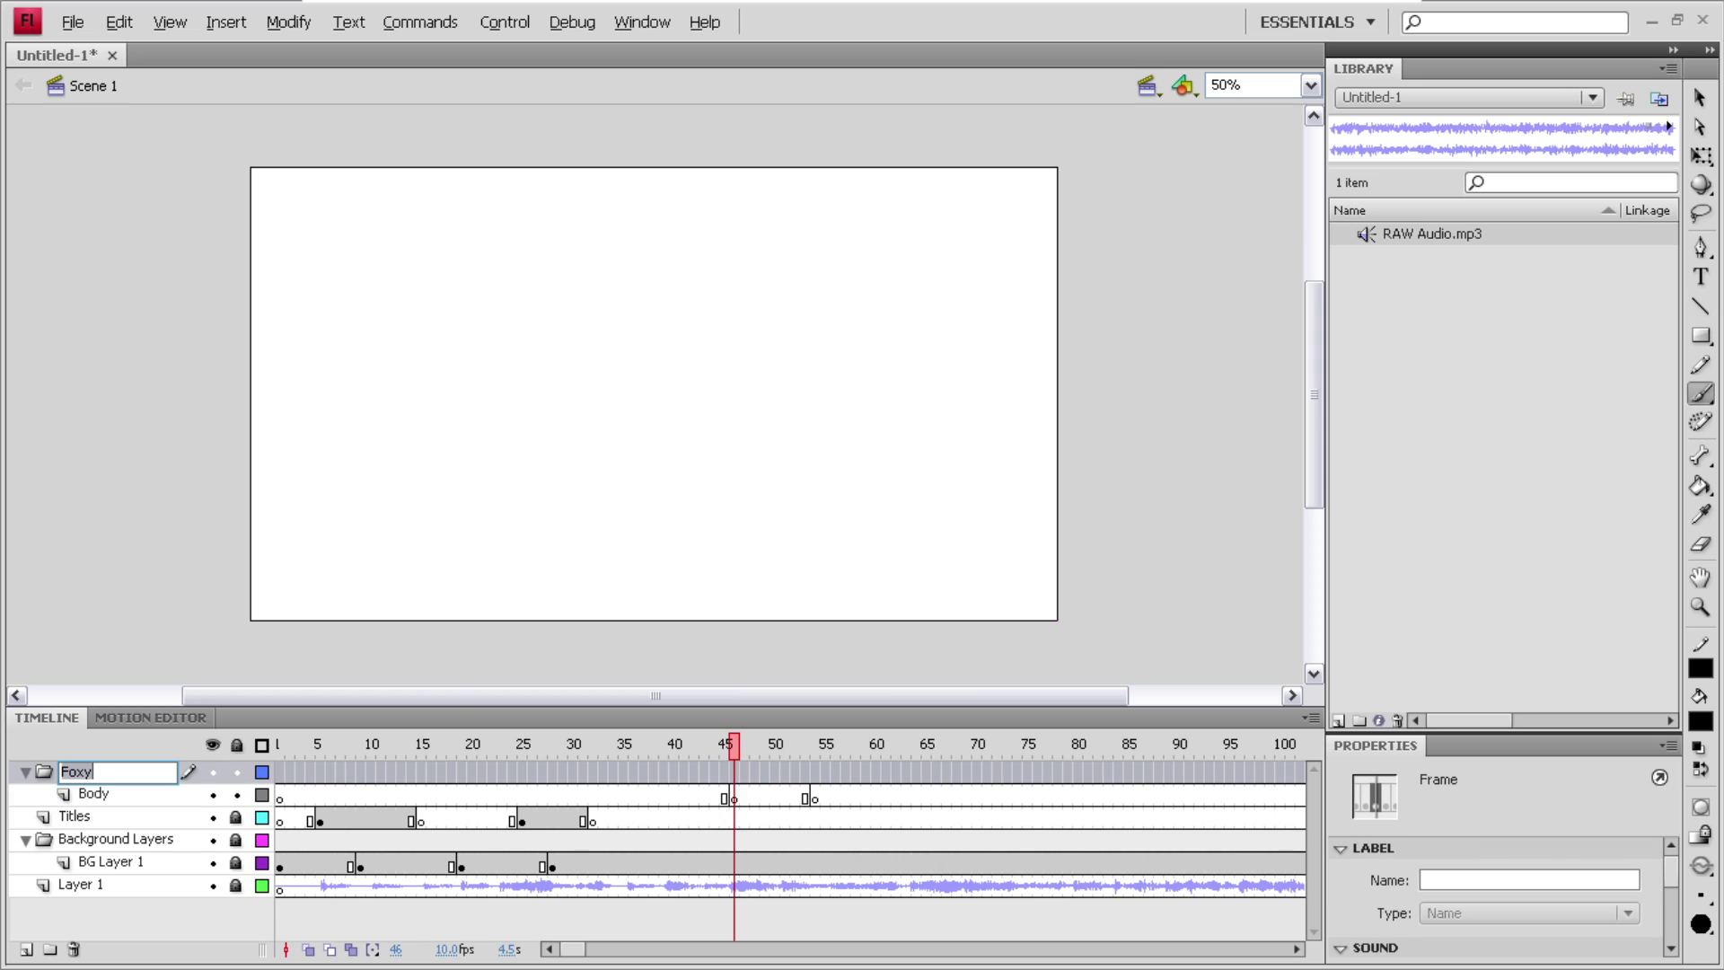
pyautogui.press('End')
pyautogui.press('Return')
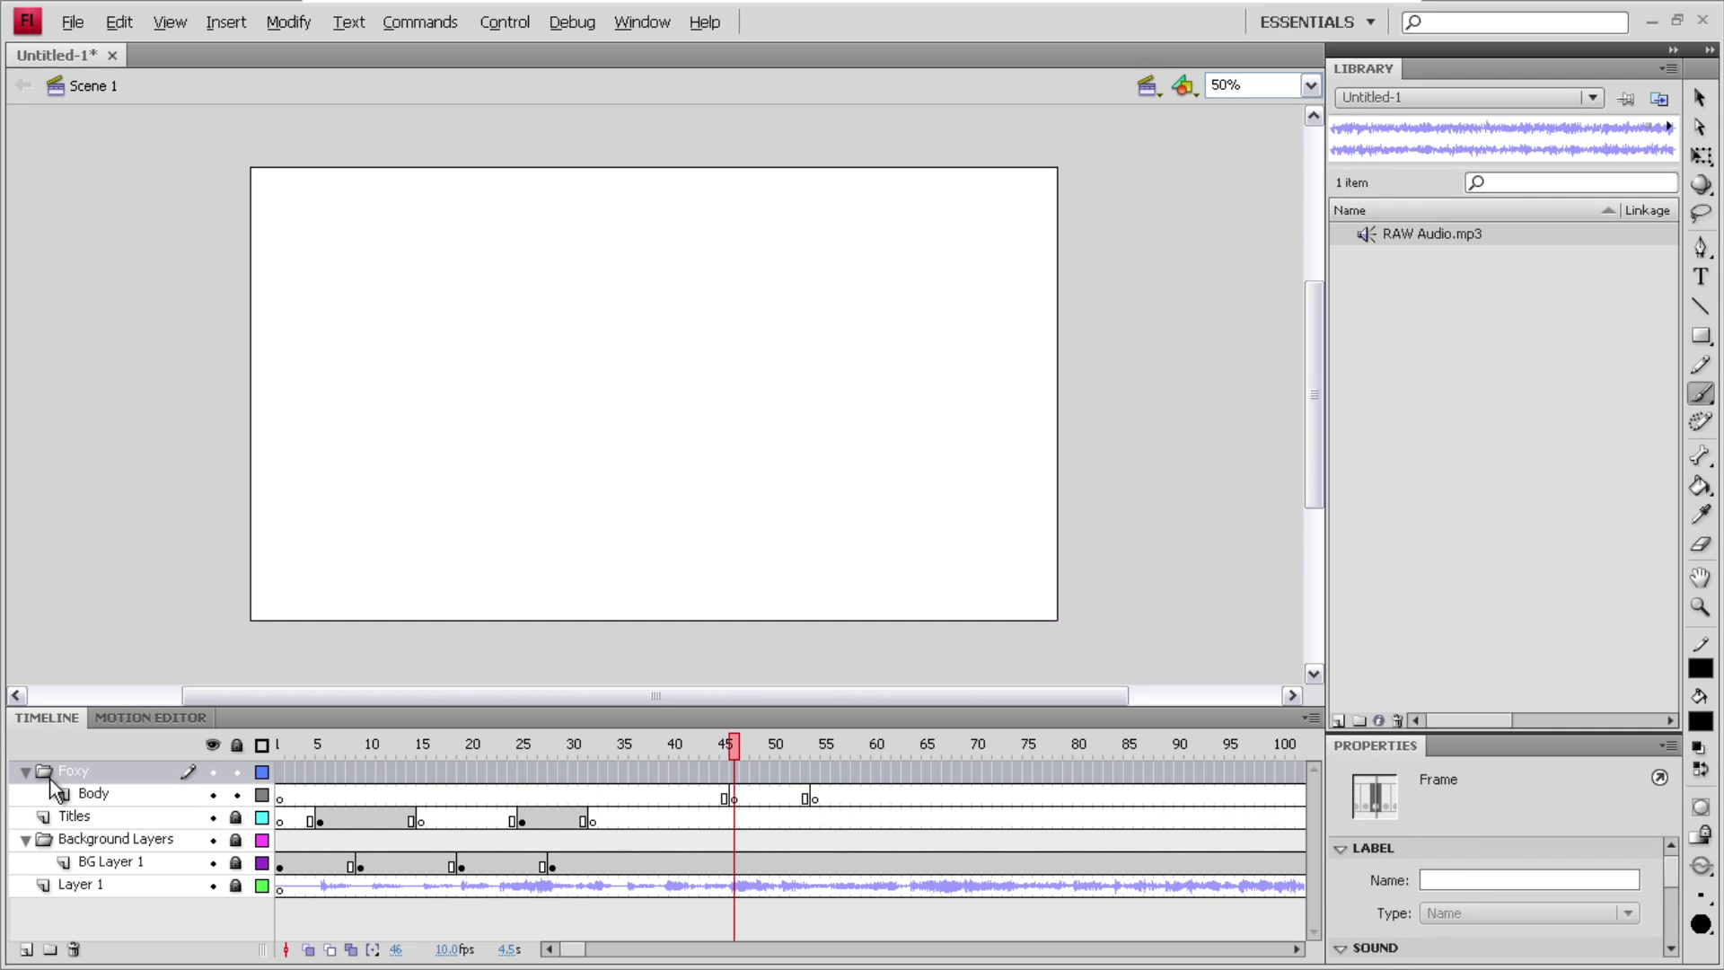
# - Rename the Body layer as "Sketch" and select its frame 46
pyautogui.doubleClick(111, 795)
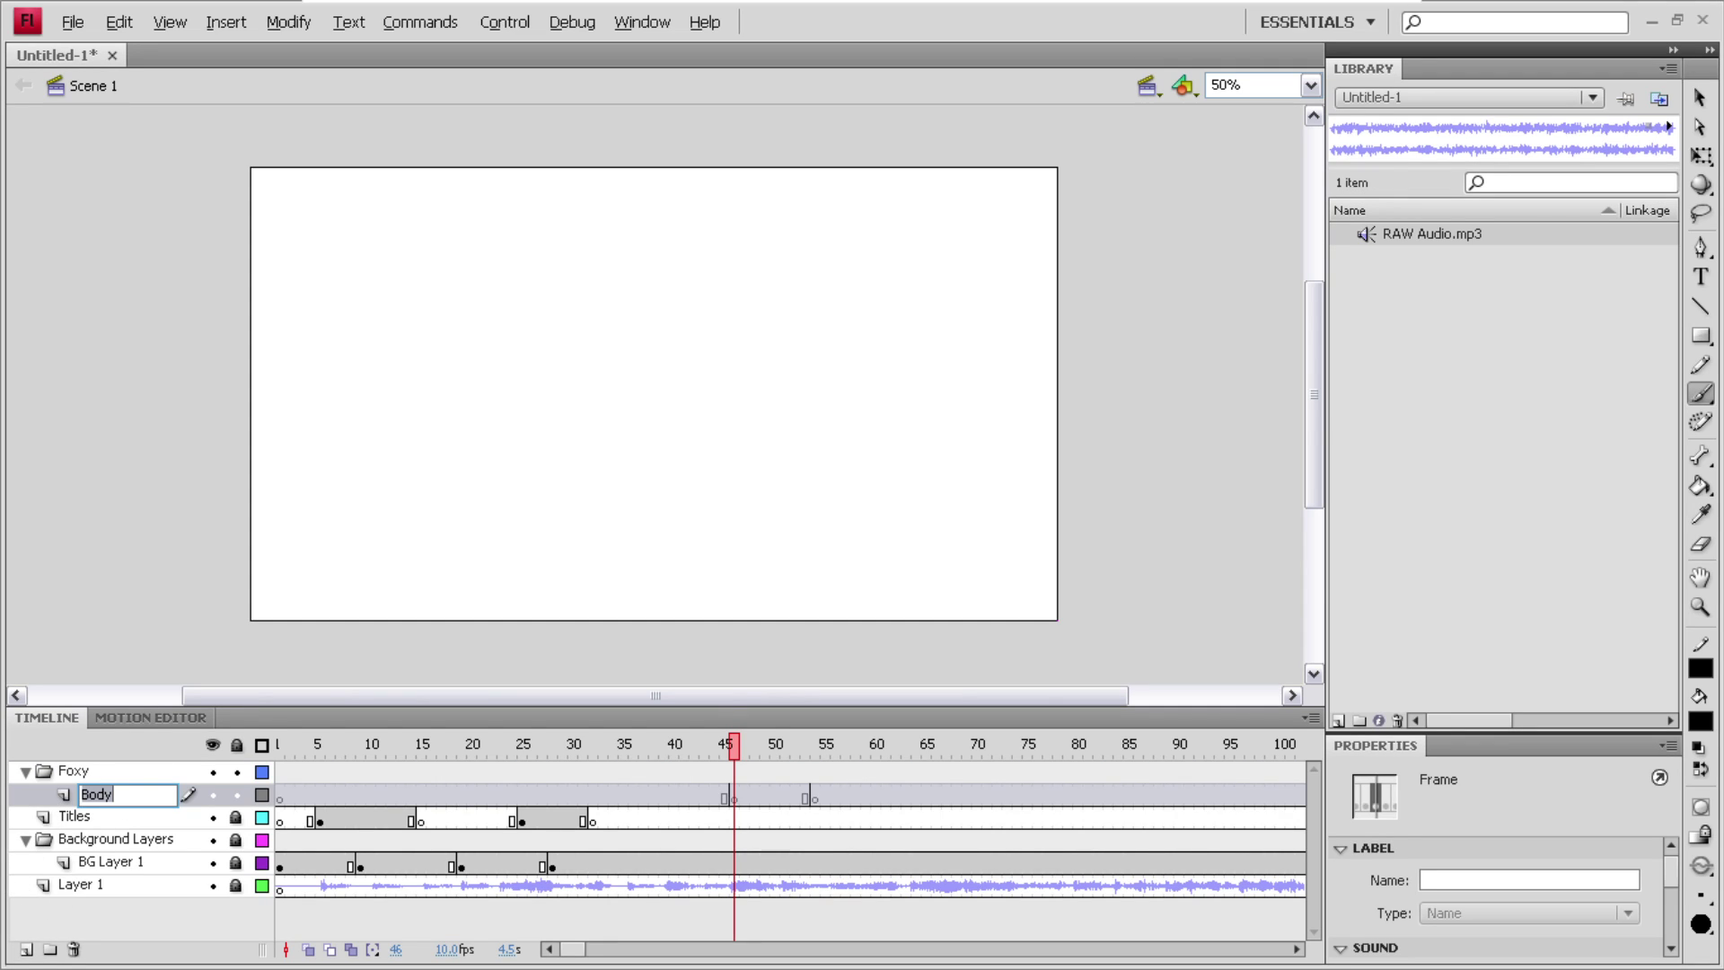
pyautogui.write('Sketch')
pyautogui.click(25, 798)
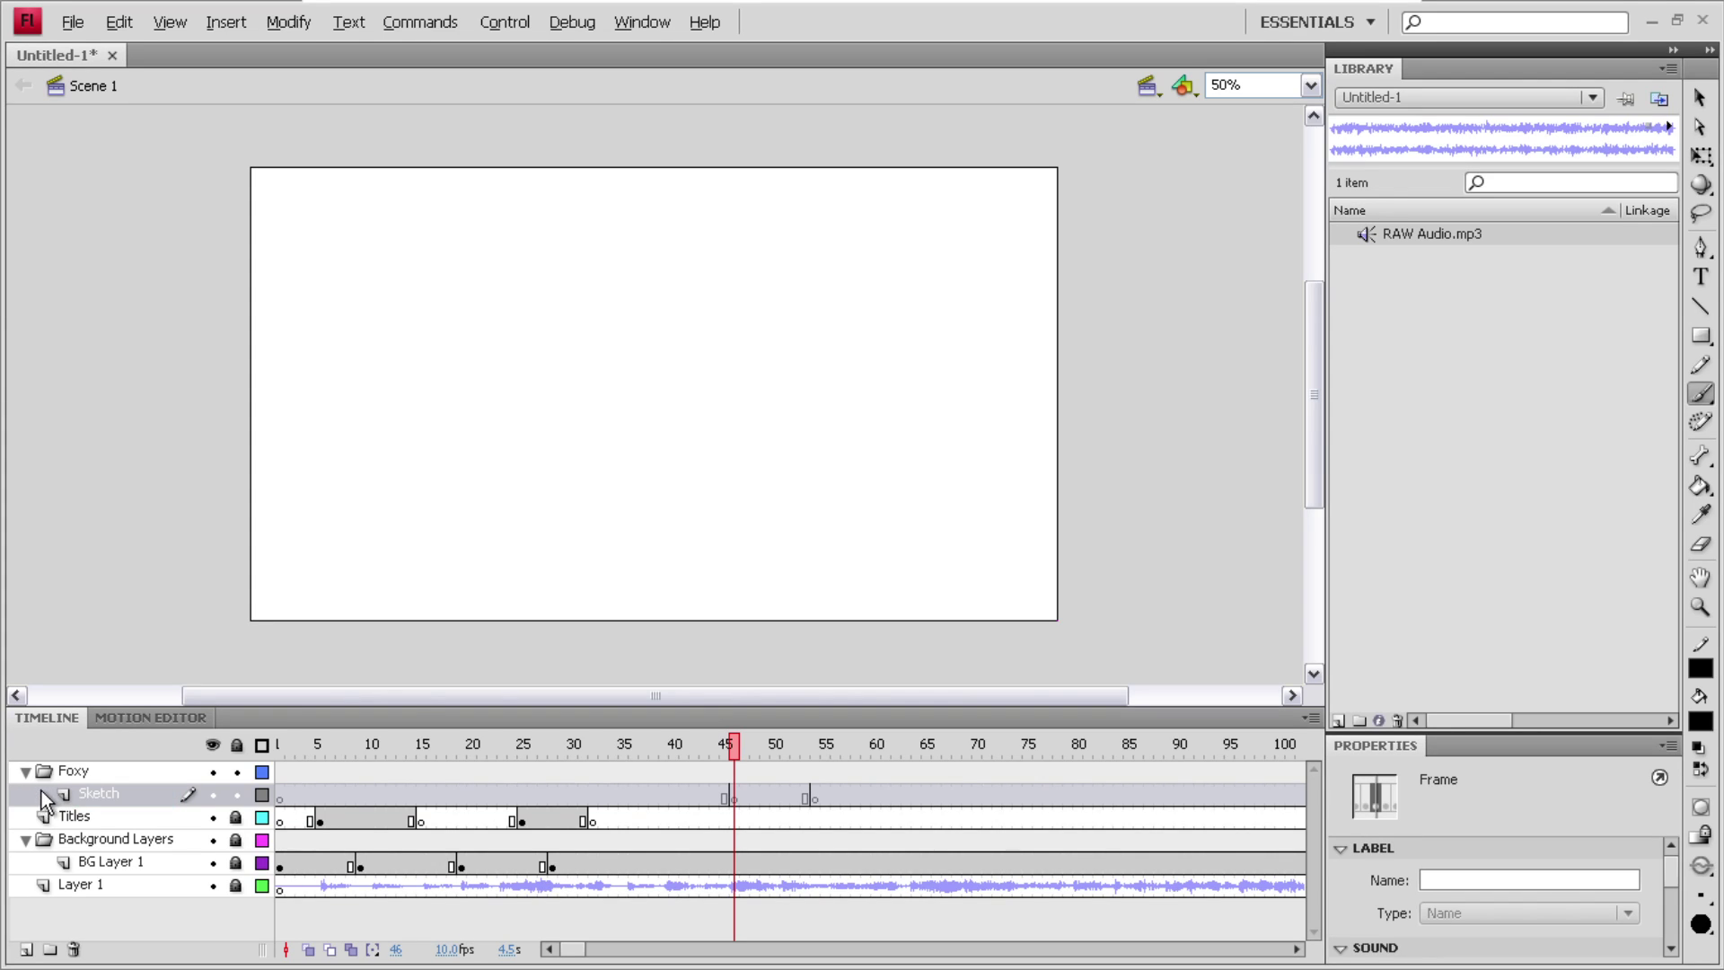
pyautogui.moveTo(675, 796); pyautogui.dragTo(682, 799)
pyautogui.click(735, 795)
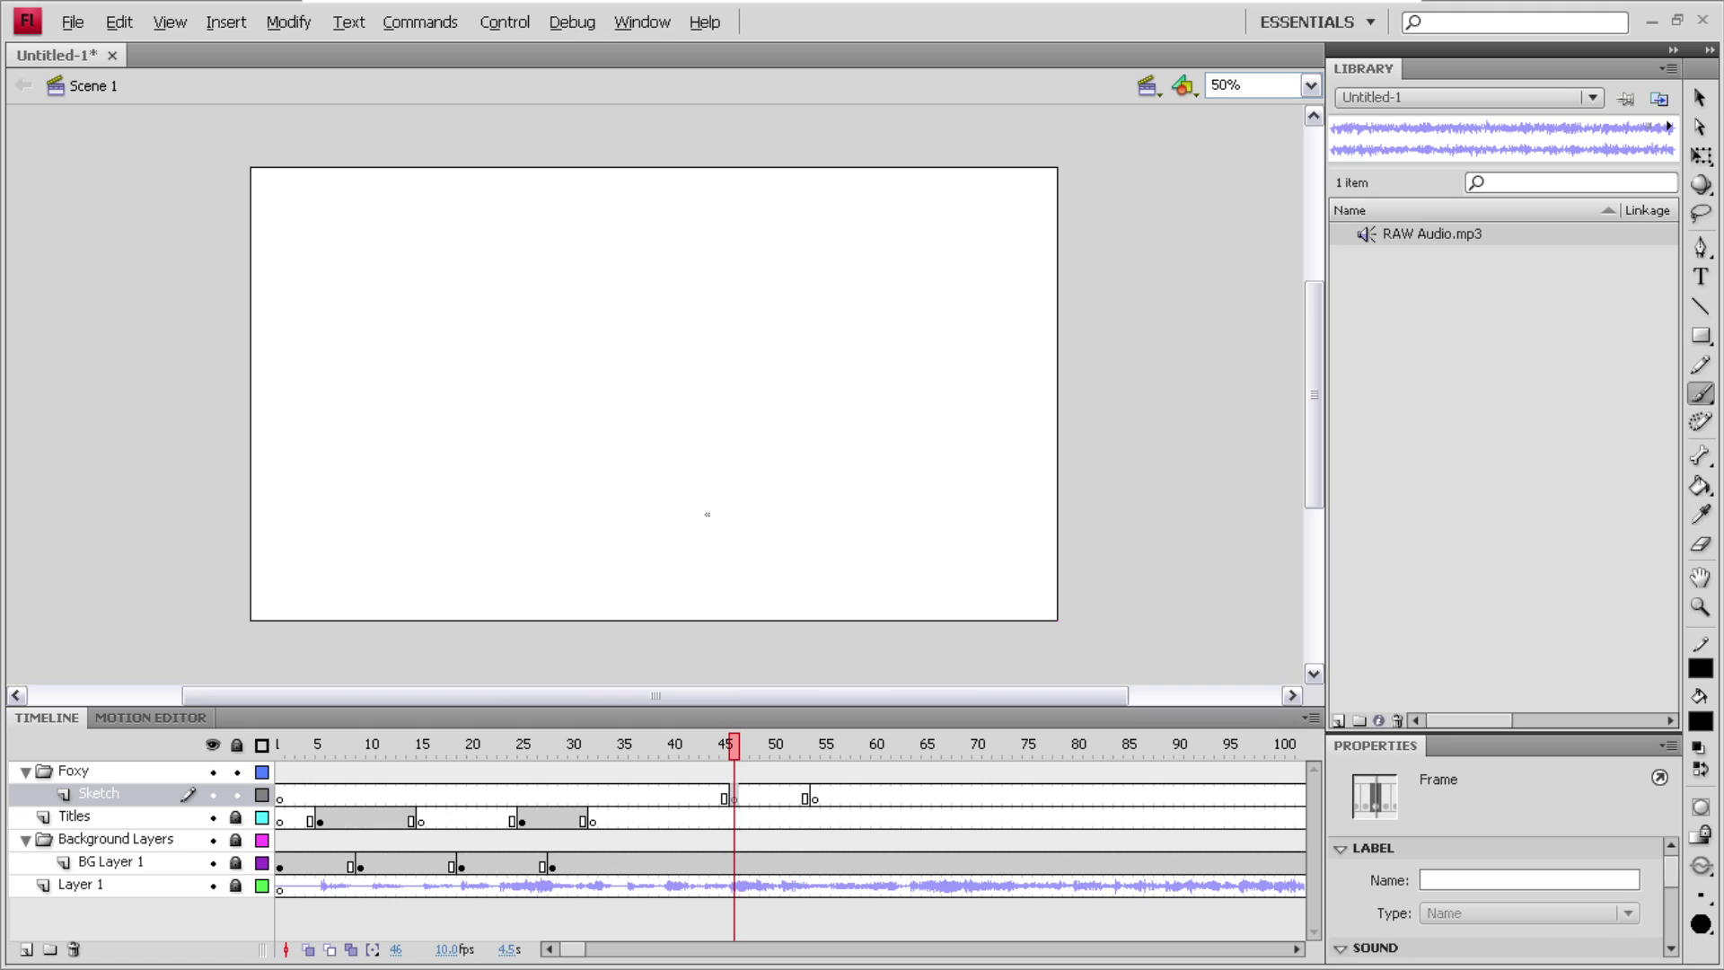
# - Rough out the character's torso, shoulder circles, shoulder line and neck in black at the bottom of the stage
pyautogui.moveTo(690, 491)
pyautogui.mouseDown()
pyautogui.moveTo(647, 497)
pyautogui.moveTo(583, 568)
pyautogui.moveTo(594, 642)
pyautogui.moveTo(650, 665)
pyautogui.moveTo(713, 650)
pyautogui.moveTo(738, 604)
pyautogui.moveTo(689, 489)
pyautogui.mouseUp()
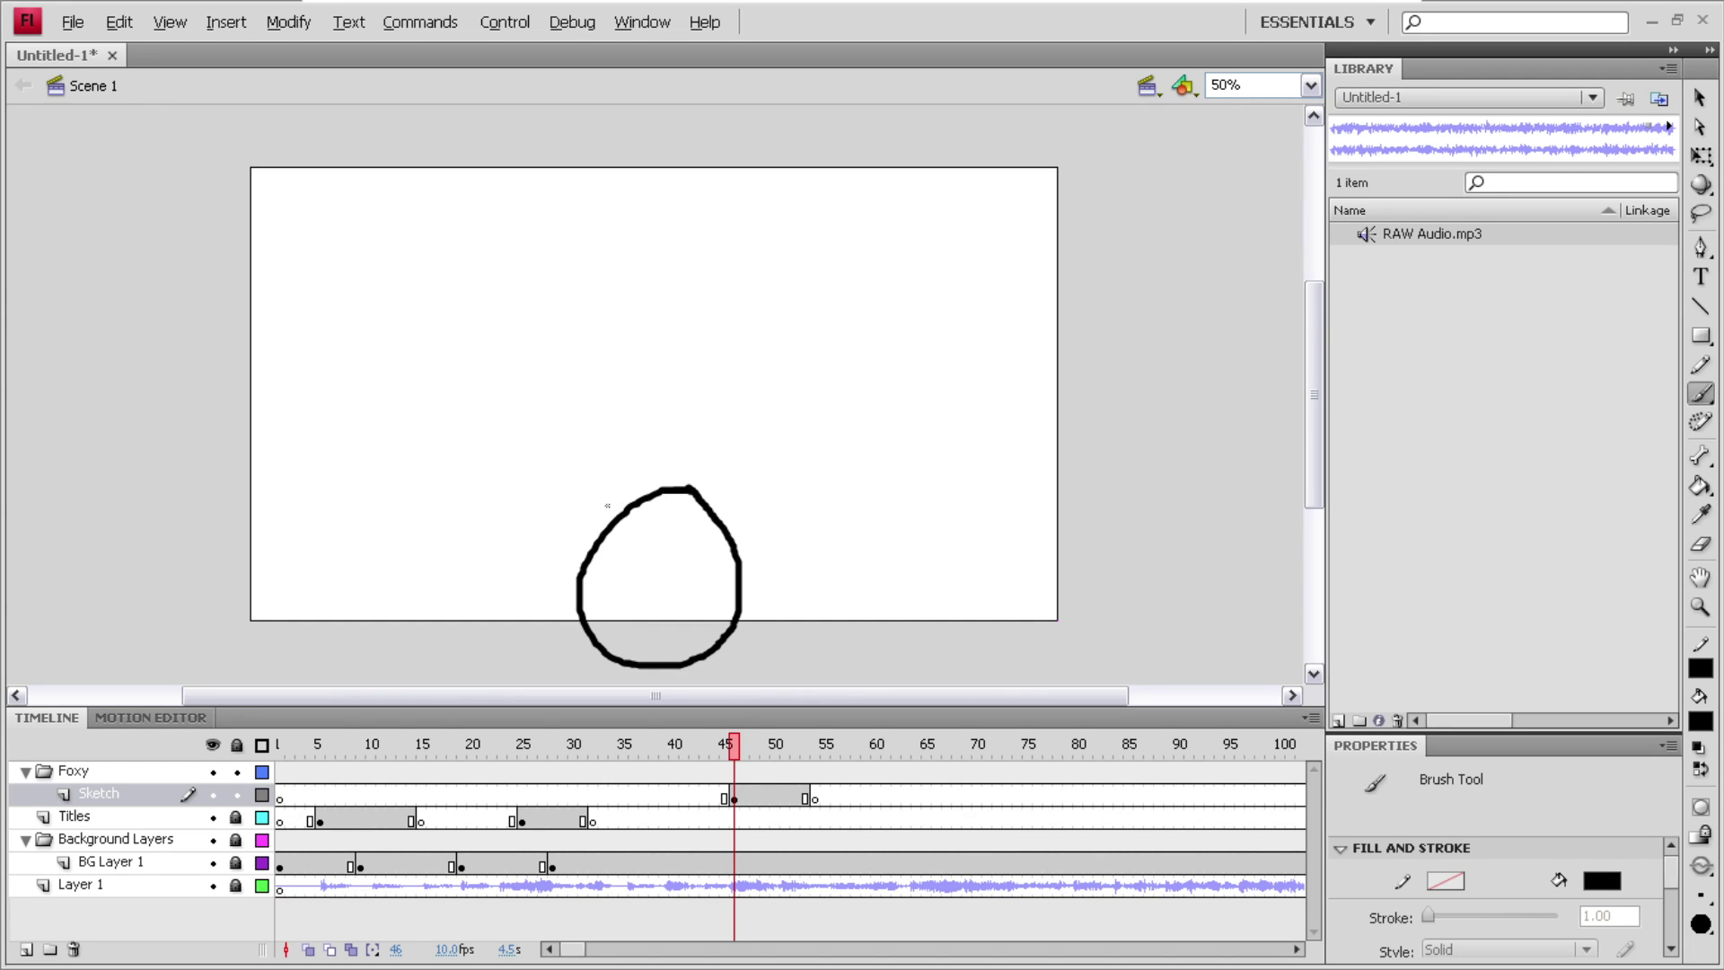
pyautogui.moveTo(572, 497)
pyautogui.mouseDown()
pyautogui.moveTo(567, 544)
pyautogui.moveTo(595, 545)
pyautogui.moveTo(586, 496)
pyautogui.moveTo(571, 499)
pyautogui.mouseUp()
pyautogui.moveTo(757, 499)
pyautogui.mouseDown()
pyautogui.moveTo(713, 518)
pyautogui.moveTo(745, 540)
pyautogui.moveTo(757, 498)
pyautogui.mouseUp()
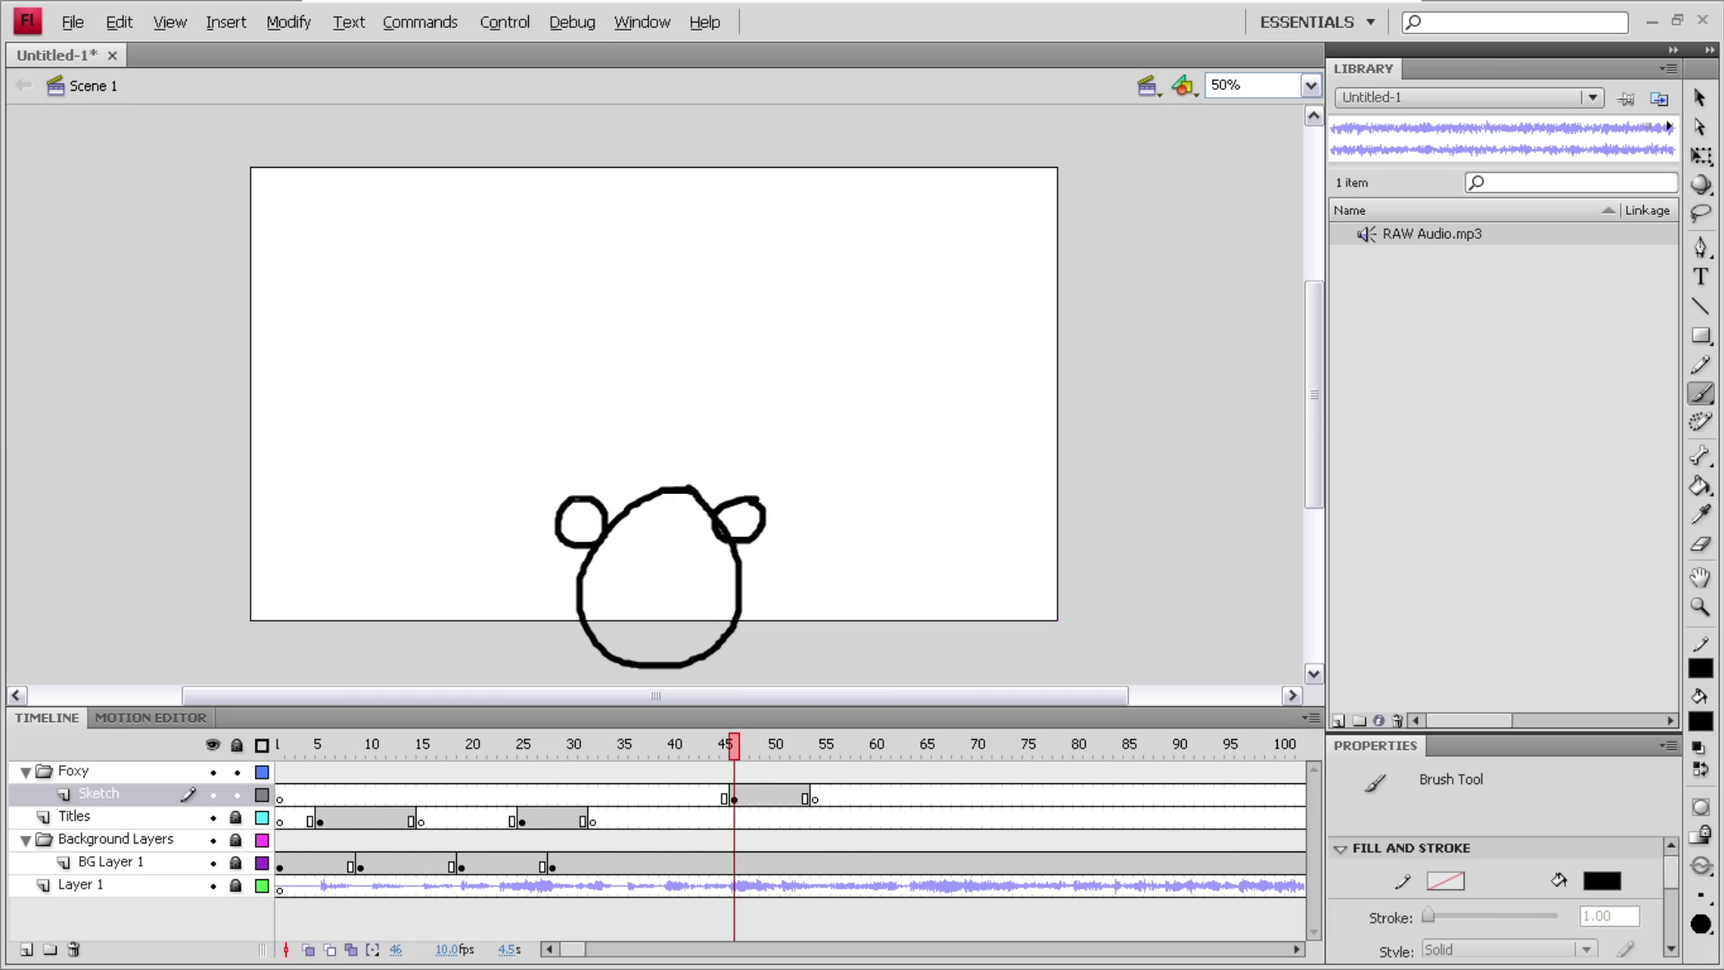
pyautogui.moveTo(598, 499); pyautogui.dragTo(758, 495)
pyautogui.moveTo(628, 495)
pyautogui.mouseDown()
pyautogui.moveTo(674, 447)
pyautogui.moveTo(698, 446)
pyautogui.moveTo(694, 472)
pyautogui.moveTo(718, 493)
pyautogui.mouseUp()
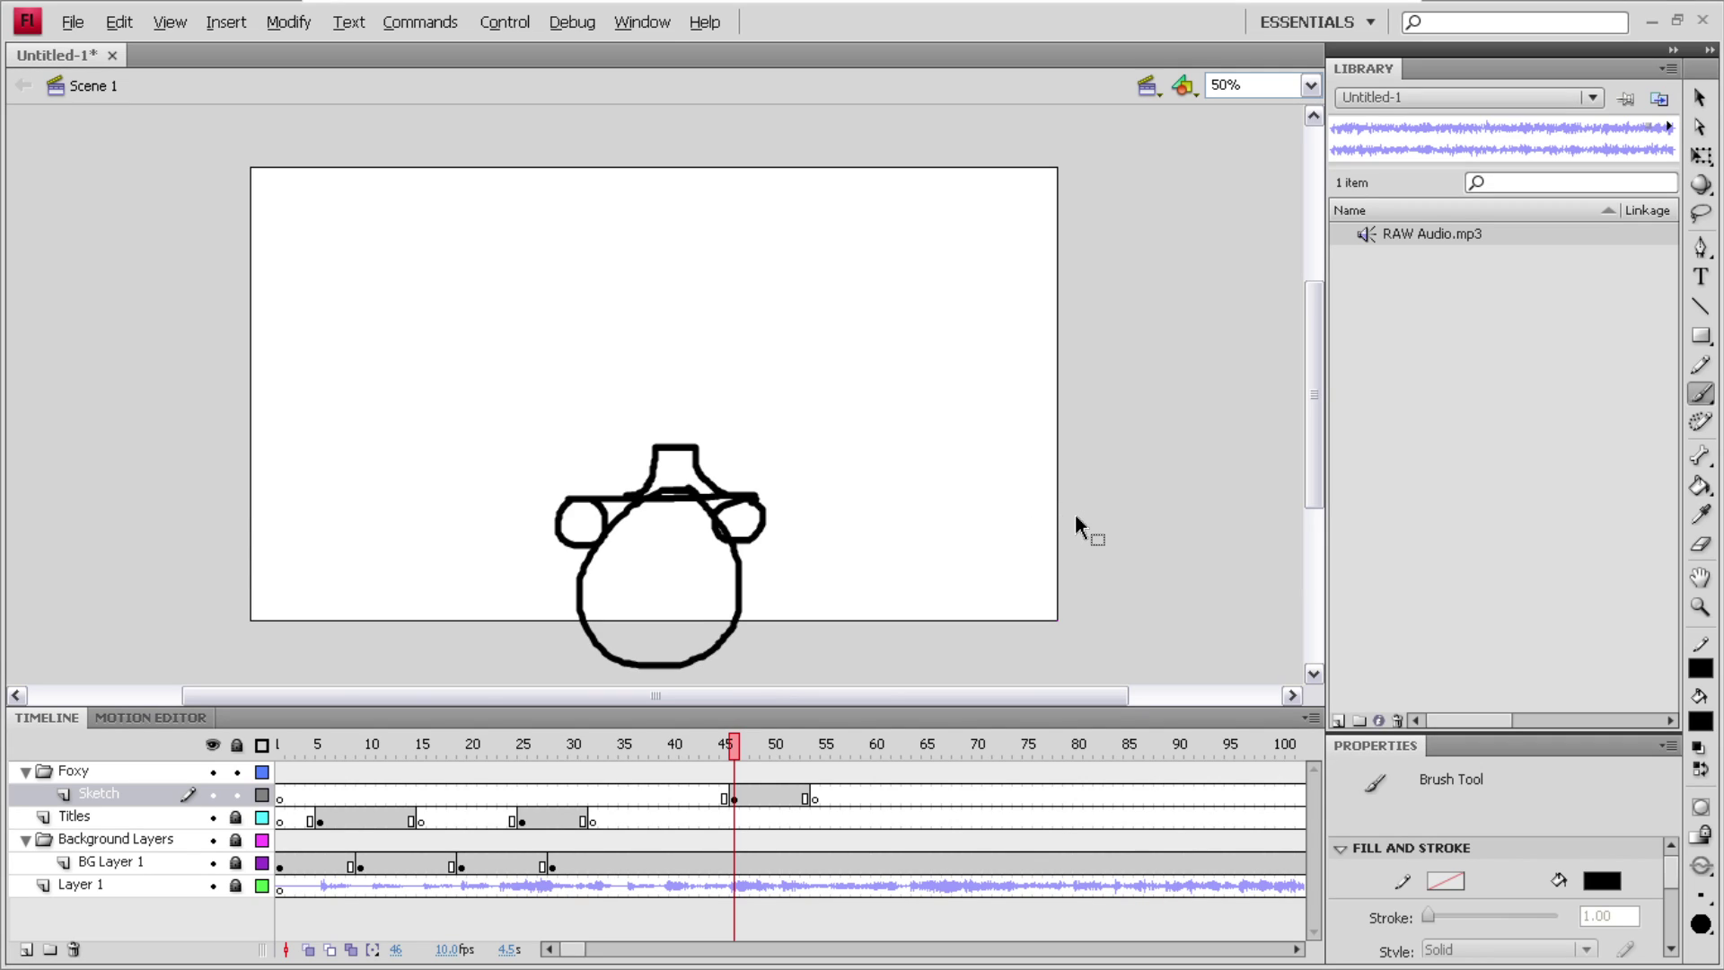
# - Undo all the black brush strokes of the torso, shoulders and neck
pyautogui.hotkey('ctrl', 'z')
pyautogui.hotkey('ctrl', 'z')
pyautogui.hotkey('ctrl', 'z')
pyautogui.hotkey('ctrl', 'z')
pyautogui.hotkey('ctrl', 'z')
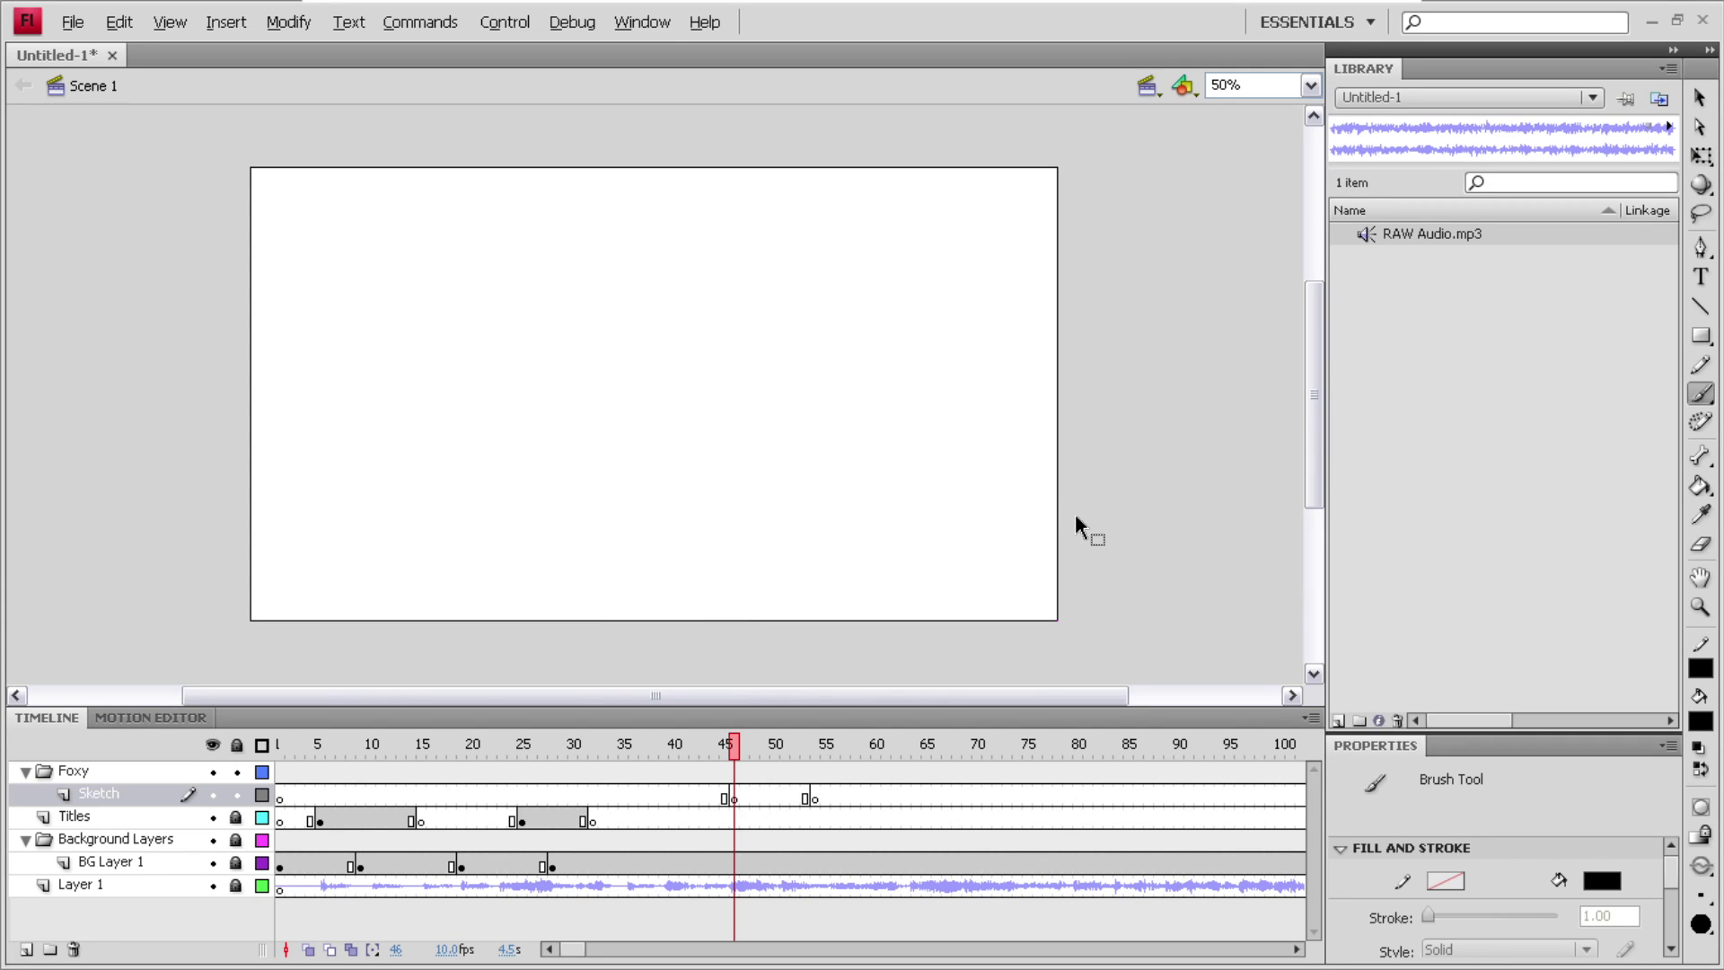
# - Set the brush fill to light grey and sketch the torso, shoulders and one side of the neck at the stage's bottom
pyautogui.click(1700, 721)
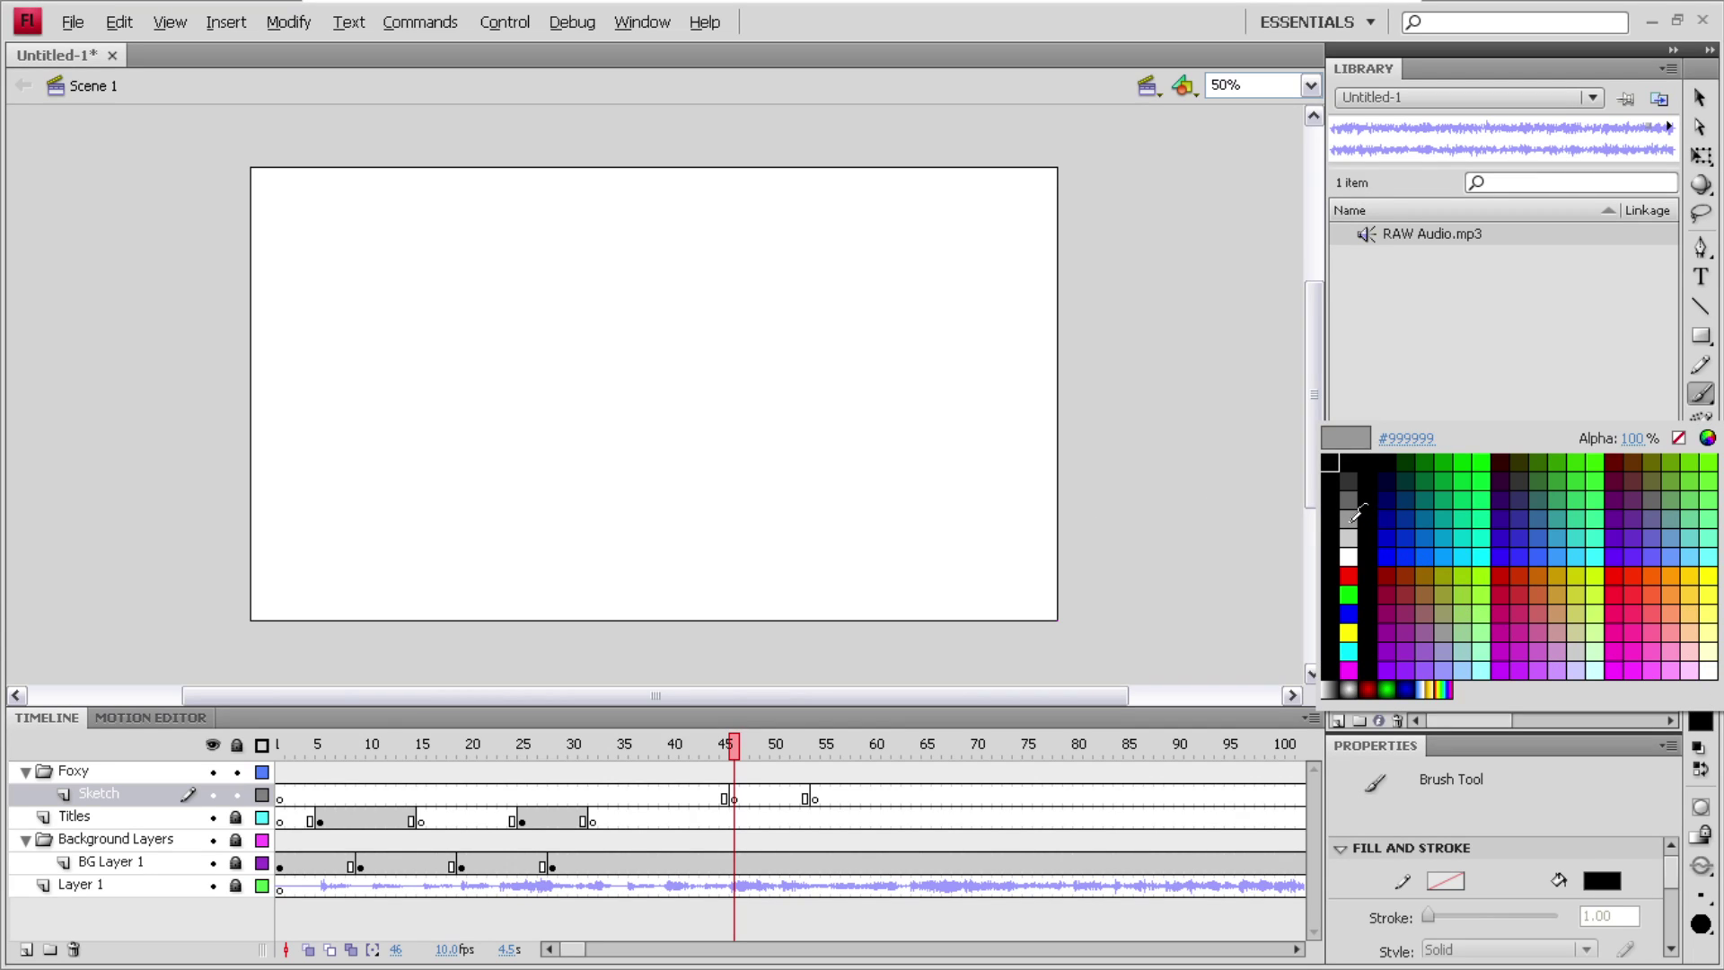
pyautogui.click(1350, 519)
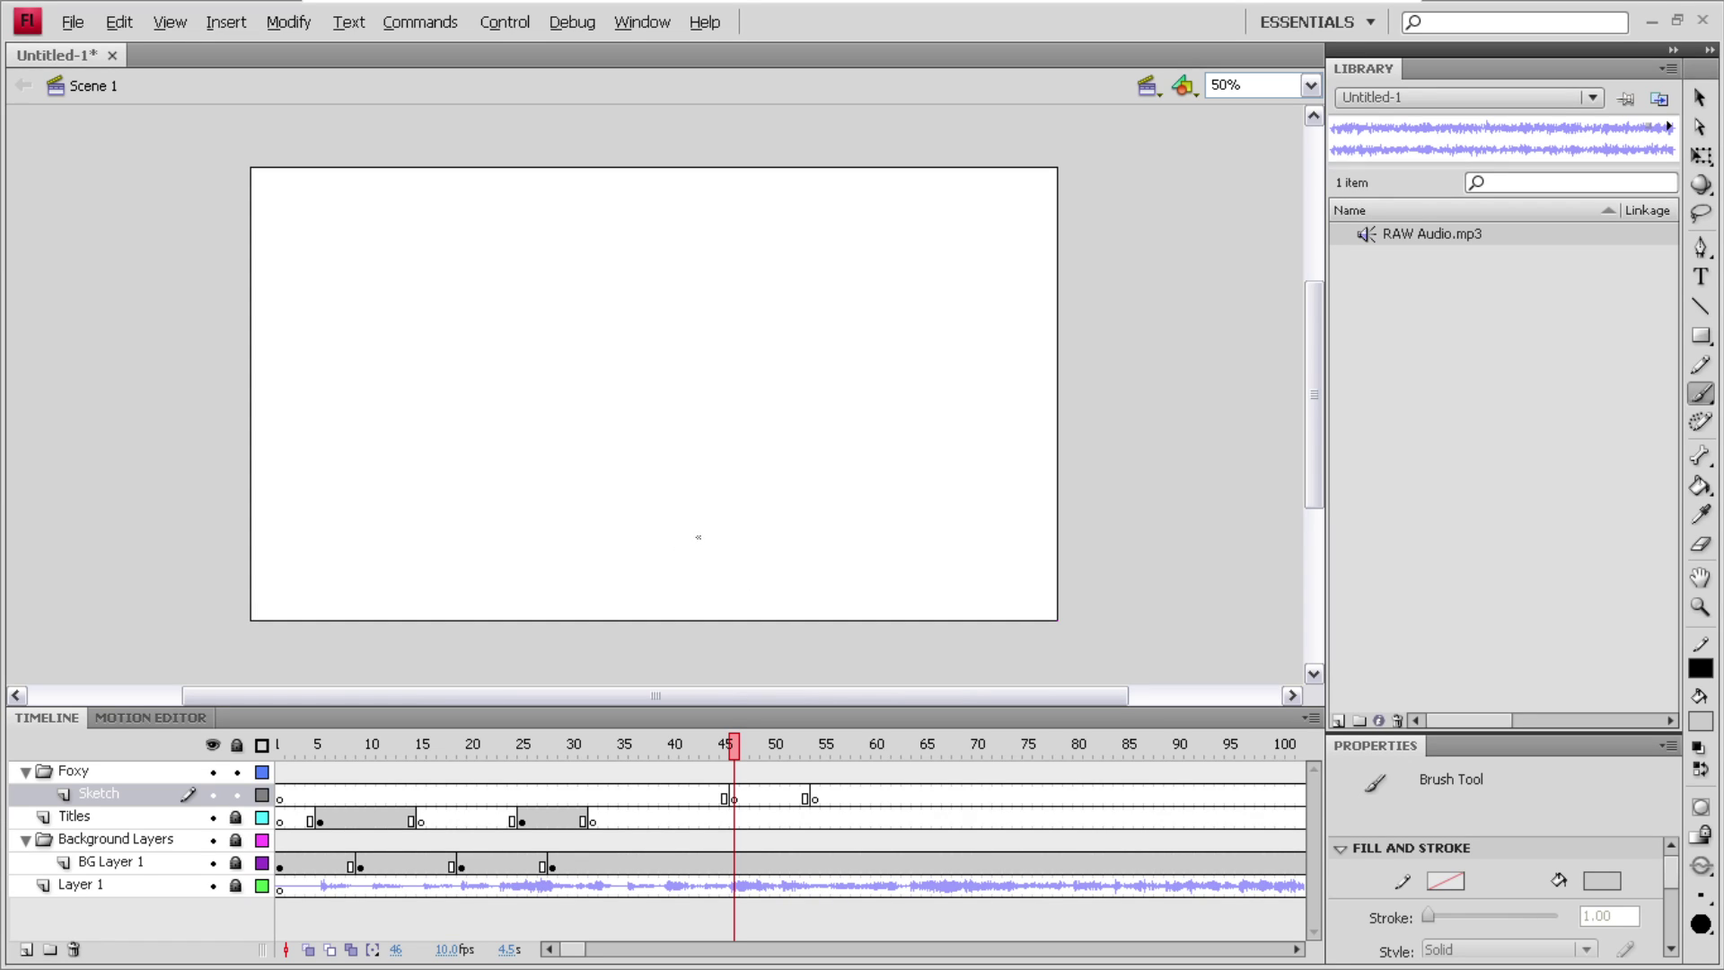
pyautogui.moveTo(714, 522)
pyautogui.mouseDown()
pyautogui.moveTo(588, 522)
pyautogui.moveTo(547, 570)
pyautogui.moveTo(608, 672)
pyautogui.moveTo(690, 669)
pyautogui.moveTo(737, 618)
pyautogui.moveTo(750, 574)
pyautogui.moveTo(711, 520)
pyautogui.mouseUp()
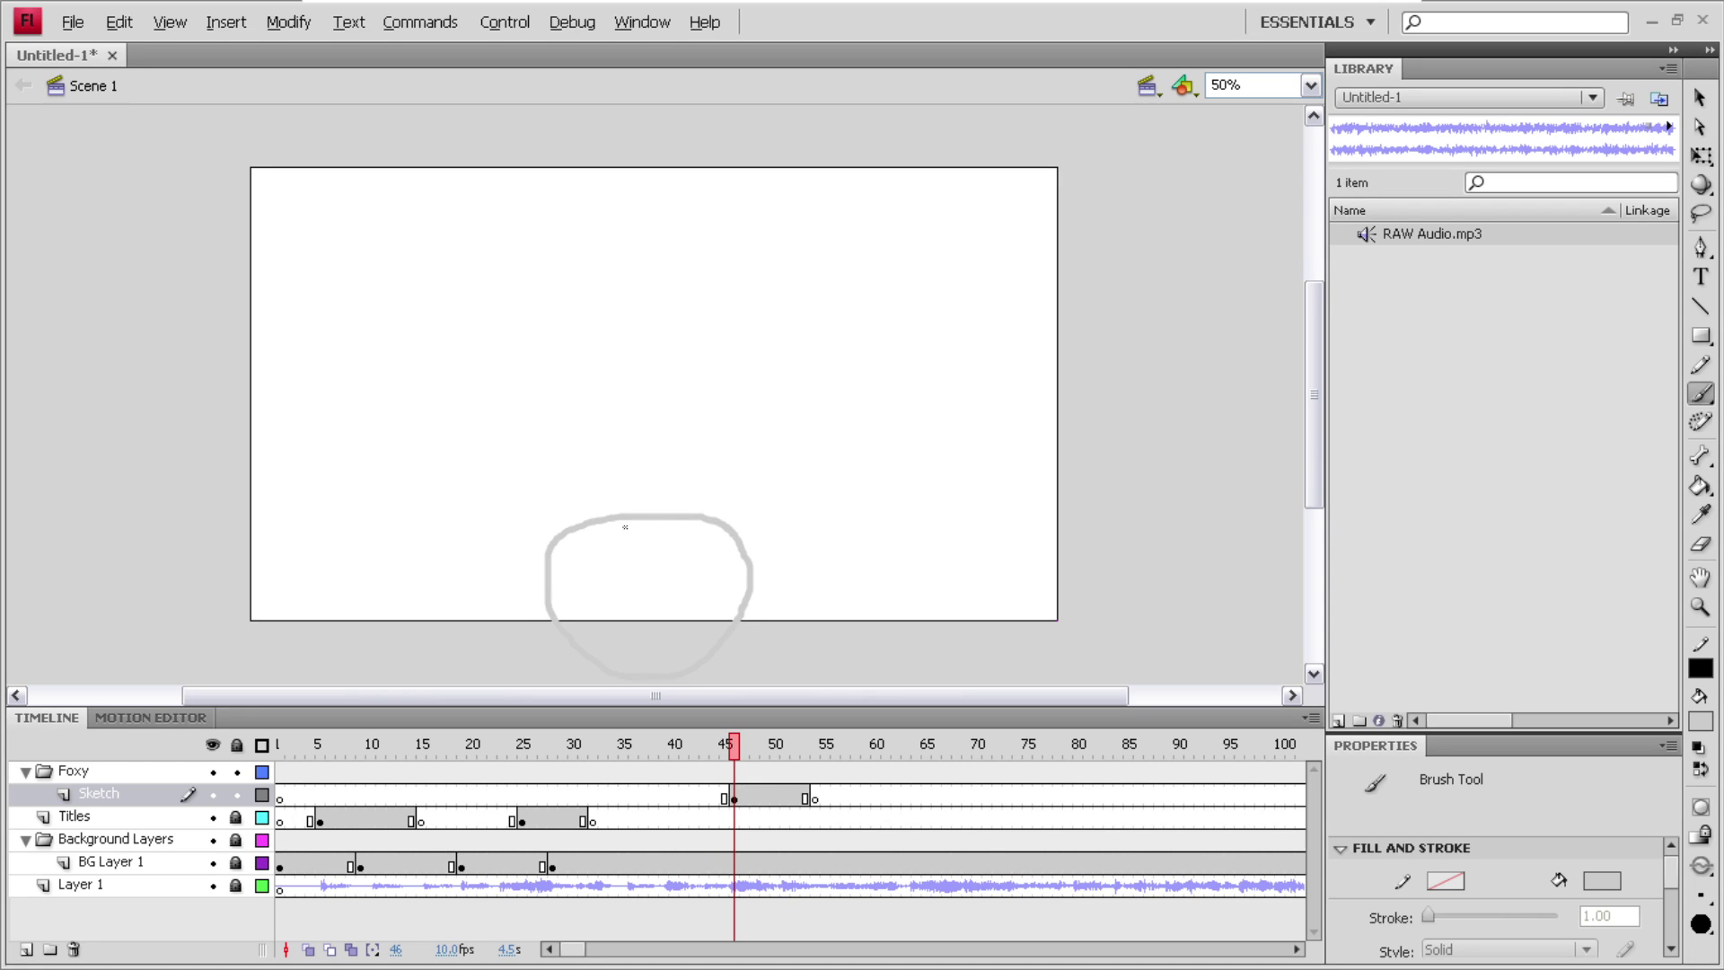
pyautogui.moveTo(563, 521)
pyautogui.mouseDown()
pyautogui.moveTo(536, 556)
pyautogui.moveTo(570, 562)
pyautogui.moveTo(589, 549)
pyautogui.moveTo(553, 521)
pyautogui.moveTo(759, 522)
pyautogui.moveTo(710, 530)
pyautogui.moveTo(717, 553)
pyautogui.moveTo(756, 559)
pyautogui.moveTo(748, 522)
pyautogui.mouseUp()
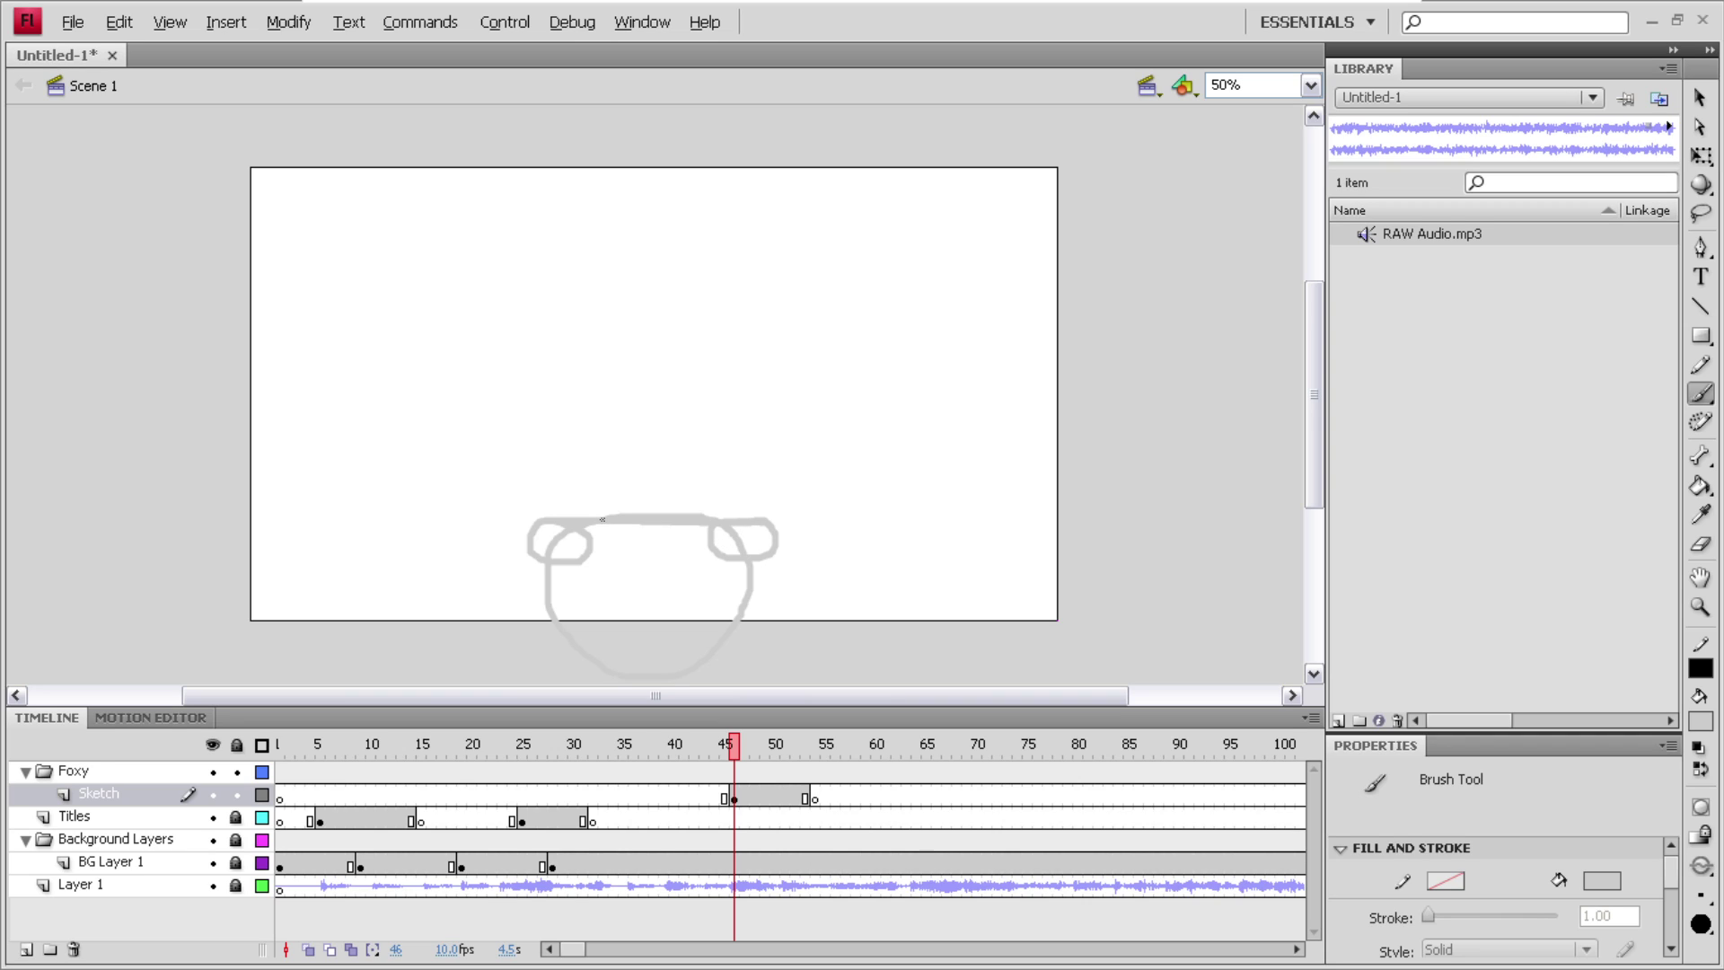
pyautogui.moveTo(597, 519)
pyautogui.mouseDown()
pyautogui.moveTo(624, 503)
pyautogui.moveTo(627, 461)
pyautogui.mouseUp()
# - Try sketching the rest of the neck and a small chest panel with a jagged edge, and undo these strokes
pyautogui.moveTo(684, 517)
pyautogui.mouseDown()
pyautogui.moveTo(673, 461)
pyautogui.moveTo(625, 462)
pyautogui.mouseUp()
pyautogui.moveTo(623, 565)
pyautogui.mouseDown()
pyautogui.moveTo(599, 584)
pyautogui.moveTo(608, 630)
pyautogui.mouseUp()
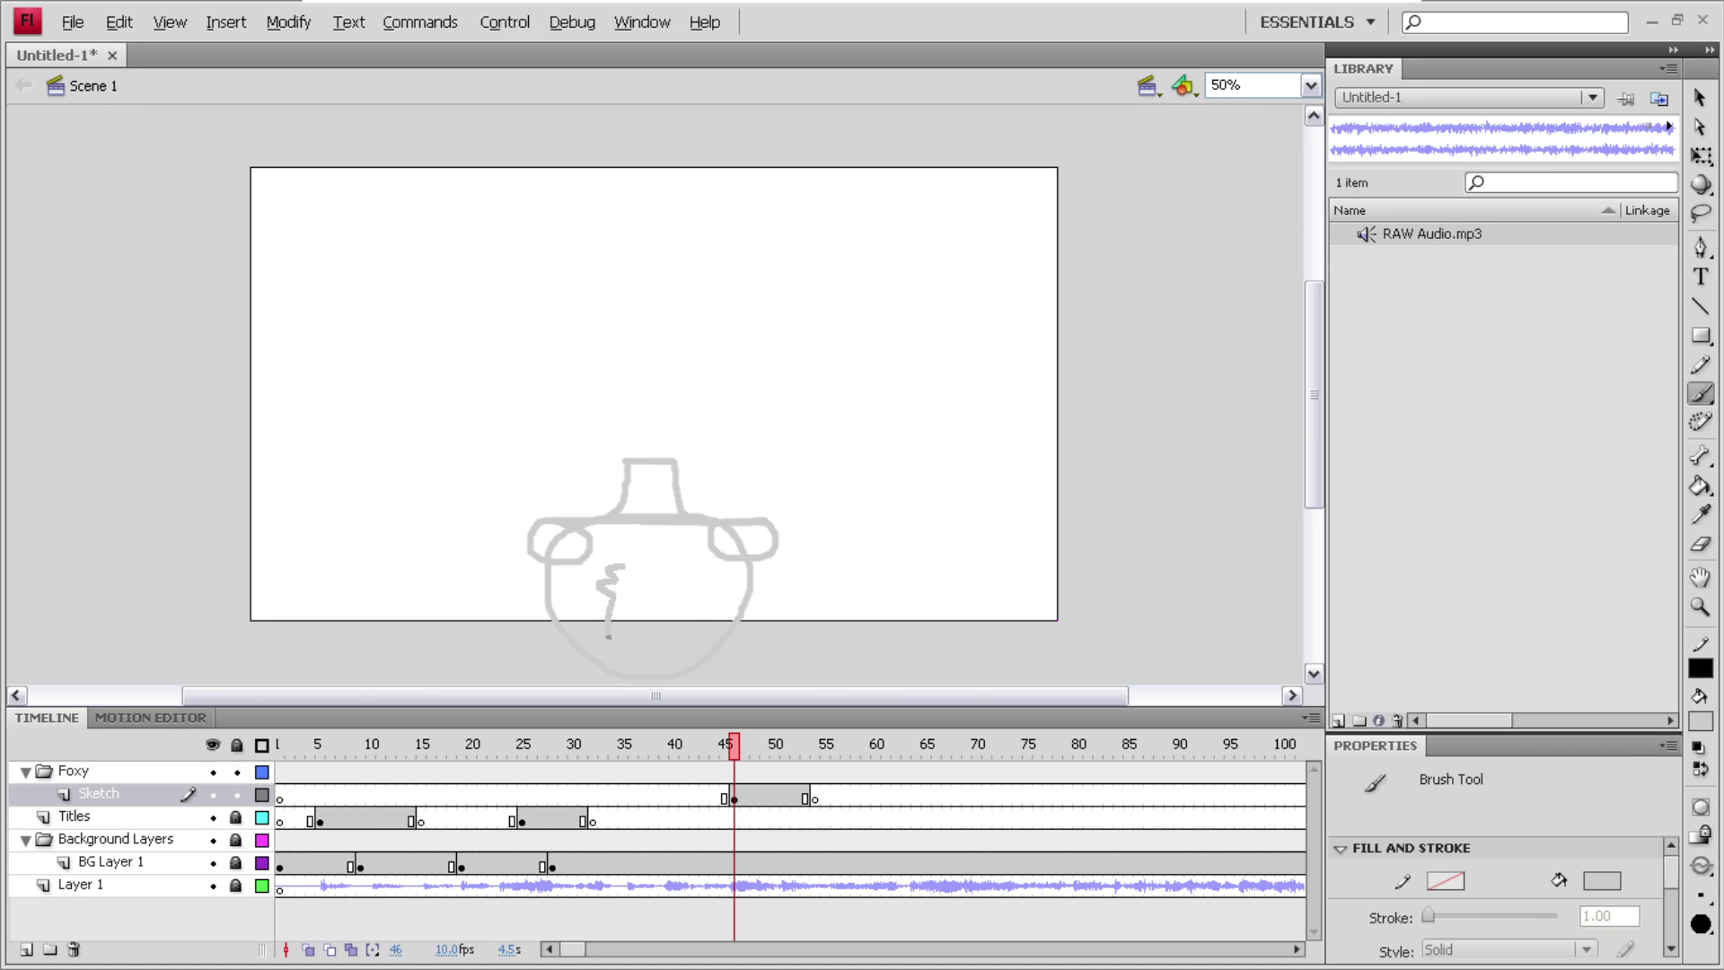
pyautogui.moveTo(624, 565)
pyautogui.mouseDown()
pyautogui.moveTo(672, 571)
pyautogui.moveTo(685, 628)
pyautogui.mouseUp()
pyautogui.hotkey('ctrl', 'z')
pyautogui.hotkey('ctrl', 'z')
pyautogui.hotkey('ctrl', 'z')
# - Sketch the rest of the neck and a large chest panel with a jagged tear on its left edge
pyautogui.moveTo(629, 464)
pyautogui.mouseDown()
pyautogui.moveTo(675, 472)
pyautogui.moveTo(694, 518)
pyautogui.mouseUp()
pyautogui.moveTo(613, 544)
pyautogui.mouseDown()
pyautogui.moveTo(584, 588)
pyautogui.moveTo(608, 590)
pyautogui.moveTo(596, 622)
pyautogui.mouseUp()
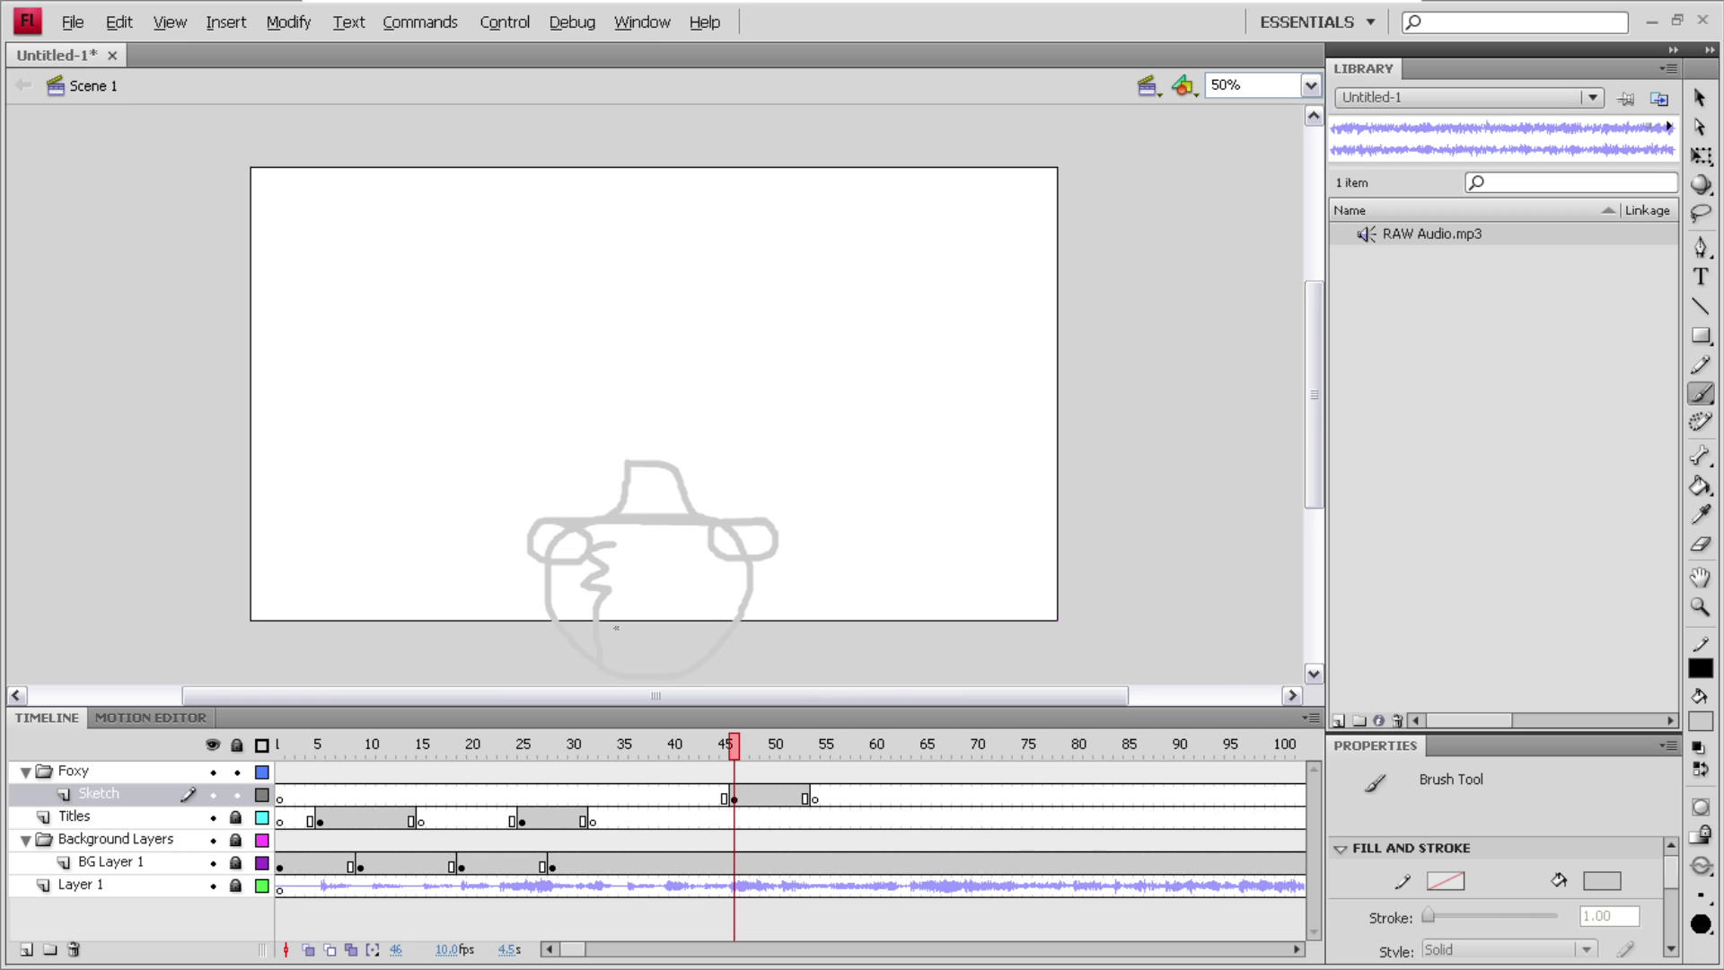
pyautogui.moveTo(616, 543)
pyautogui.mouseDown()
pyautogui.moveTo(693, 563)
pyautogui.moveTo(702, 659)
pyautogui.mouseUp()
# - Sketch both upper arms as pairs of lines running down from the shoulders past the stage's bottom edge
pyautogui.moveTo(770, 556); pyautogui.dragTo(795, 652)
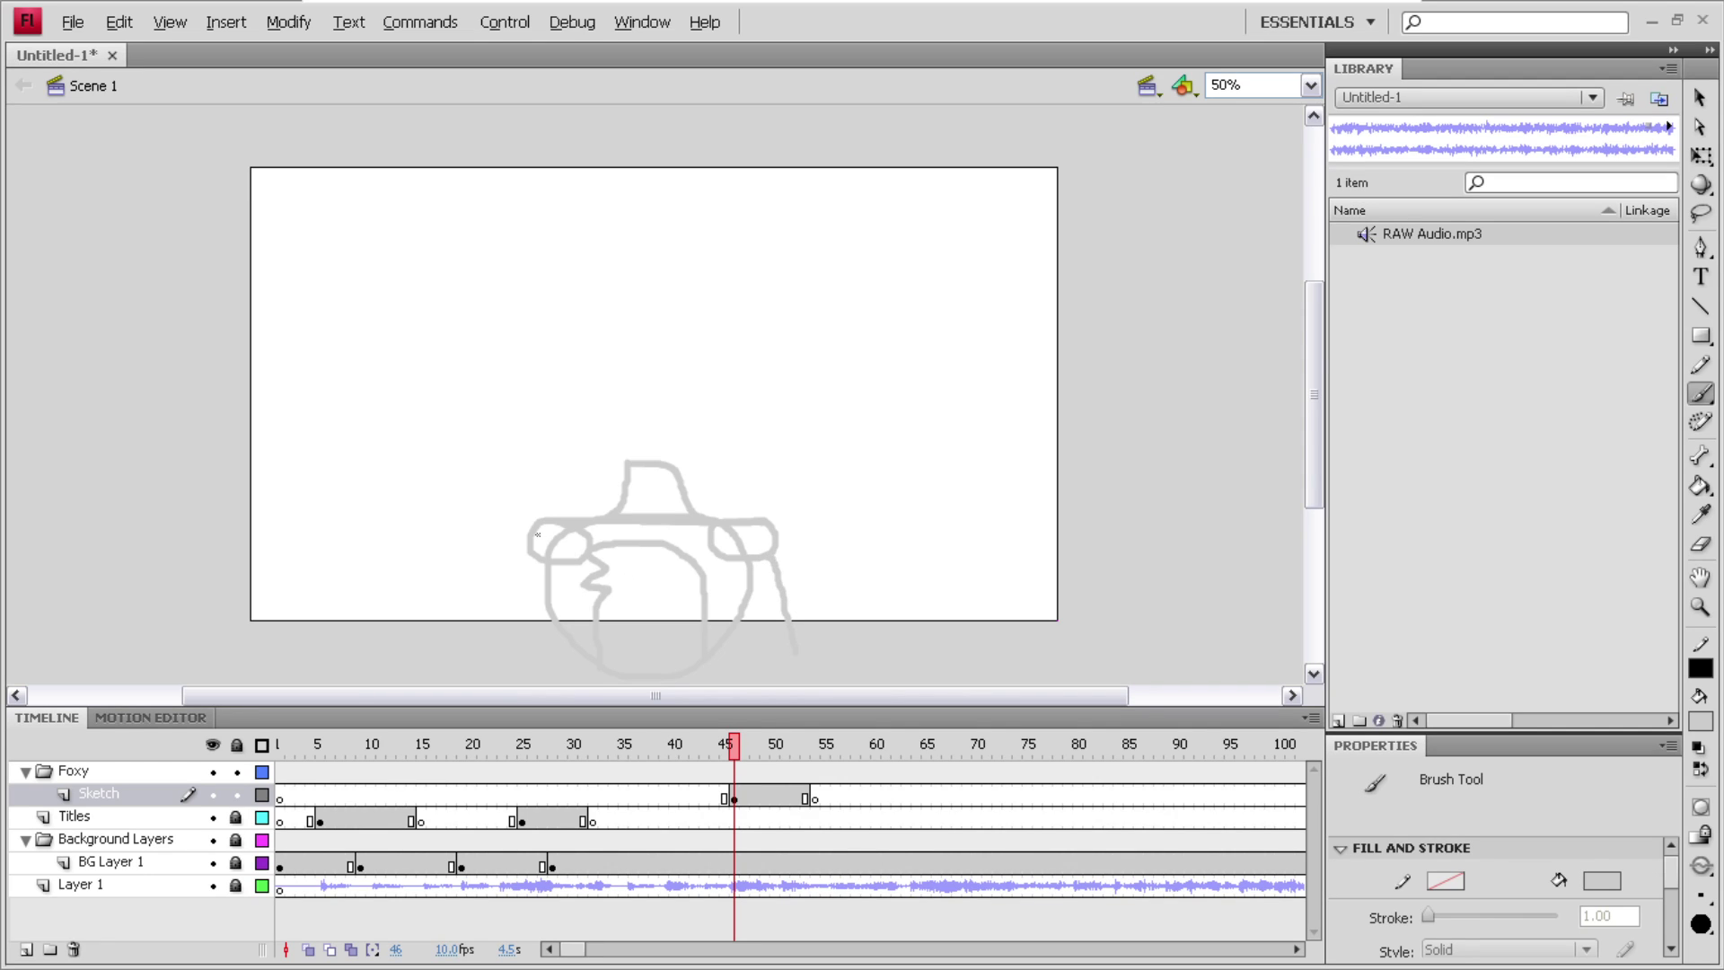
pyautogui.moveTo(523, 549); pyautogui.dragTo(487, 637)
pyautogui.moveTo(545, 558); pyautogui.dragTo(530, 620)
pyautogui.moveTo(745, 560); pyautogui.dragTo(762, 629)
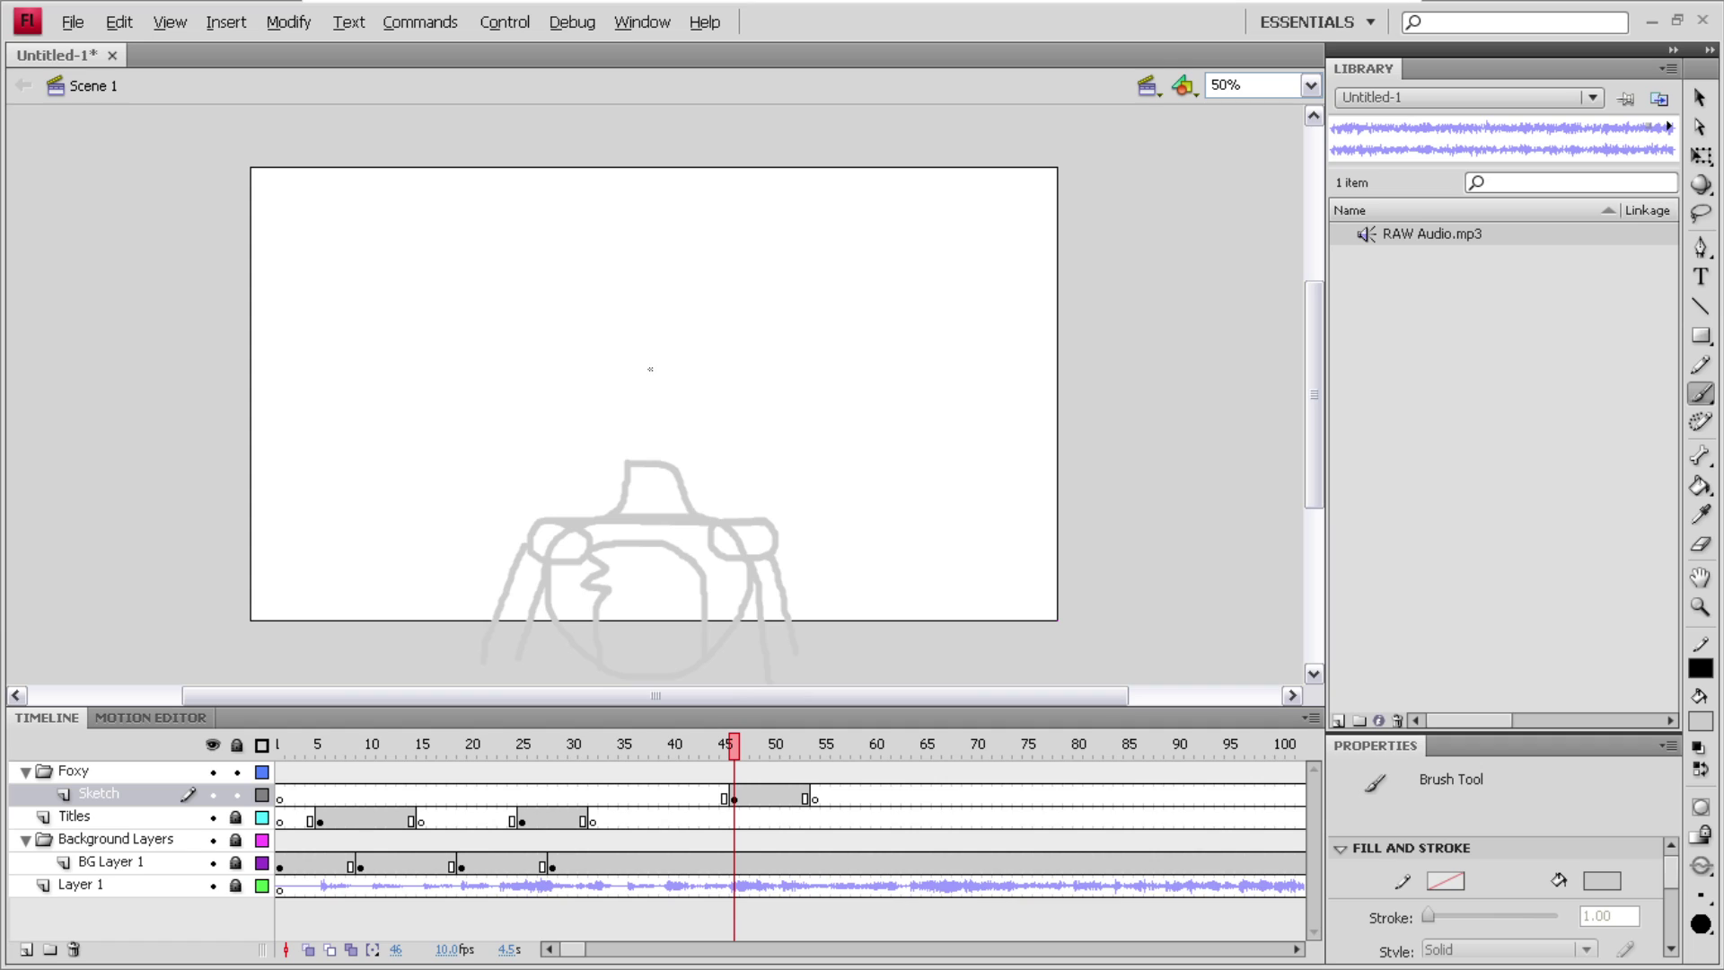
# - Try sketching a head outline above the neck and undo it
pyautogui.moveTo(660, 351)
pyautogui.mouseDown()
pyautogui.moveTo(599, 395)
pyautogui.moveTo(603, 463)
pyautogui.moveTo(626, 489)
pyautogui.moveTo(719, 488)
pyautogui.moveTo(736, 433)
pyautogui.moveTo(701, 358)
pyautogui.moveTo(659, 356)
pyautogui.mouseUp()
pyautogui.hotkey('ctrl', 'z')
pyautogui.hotkey('ctrl', 'z')
# - Sketch a round head with crossed guide lines in the upper right of the stage, undoing the unwanted strokes
pyautogui.moveTo(844, 271)
pyautogui.mouseDown()
pyautogui.moveTo(786, 301)
pyautogui.moveTo(775, 409)
pyautogui.moveTo(902, 477)
pyautogui.moveTo(936, 398)
pyautogui.moveTo(886, 307)
pyautogui.moveTo(845, 279)
pyautogui.moveTo(907, 326)
pyautogui.moveTo(878, 266)
pyautogui.moveTo(843, 303)
pyautogui.moveTo(887, 385)
pyautogui.moveTo(928, 388)
pyautogui.moveTo(926, 329)
pyautogui.moveTo(892, 270)
pyautogui.moveTo(932, 262)
pyautogui.moveTo(865, 280)
pyautogui.moveTo(856, 350)
pyautogui.moveTo(915, 388)
pyautogui.moveTo(950, 373)
pyautogui.moveTo(966, 333)
pyautogui.moveTo(944, 274)
pyautogui.moveTo(918, 263)
pyautogui.moveTo(914, 386)
pyautogui.mouseUp()
pyautogui.hotkey('ctrl', 'z')
pyautogui.hotkey('ctrl', 'z')
pyautogui.moveTo(847, 320); pyautogui.dragTo(965, 325)
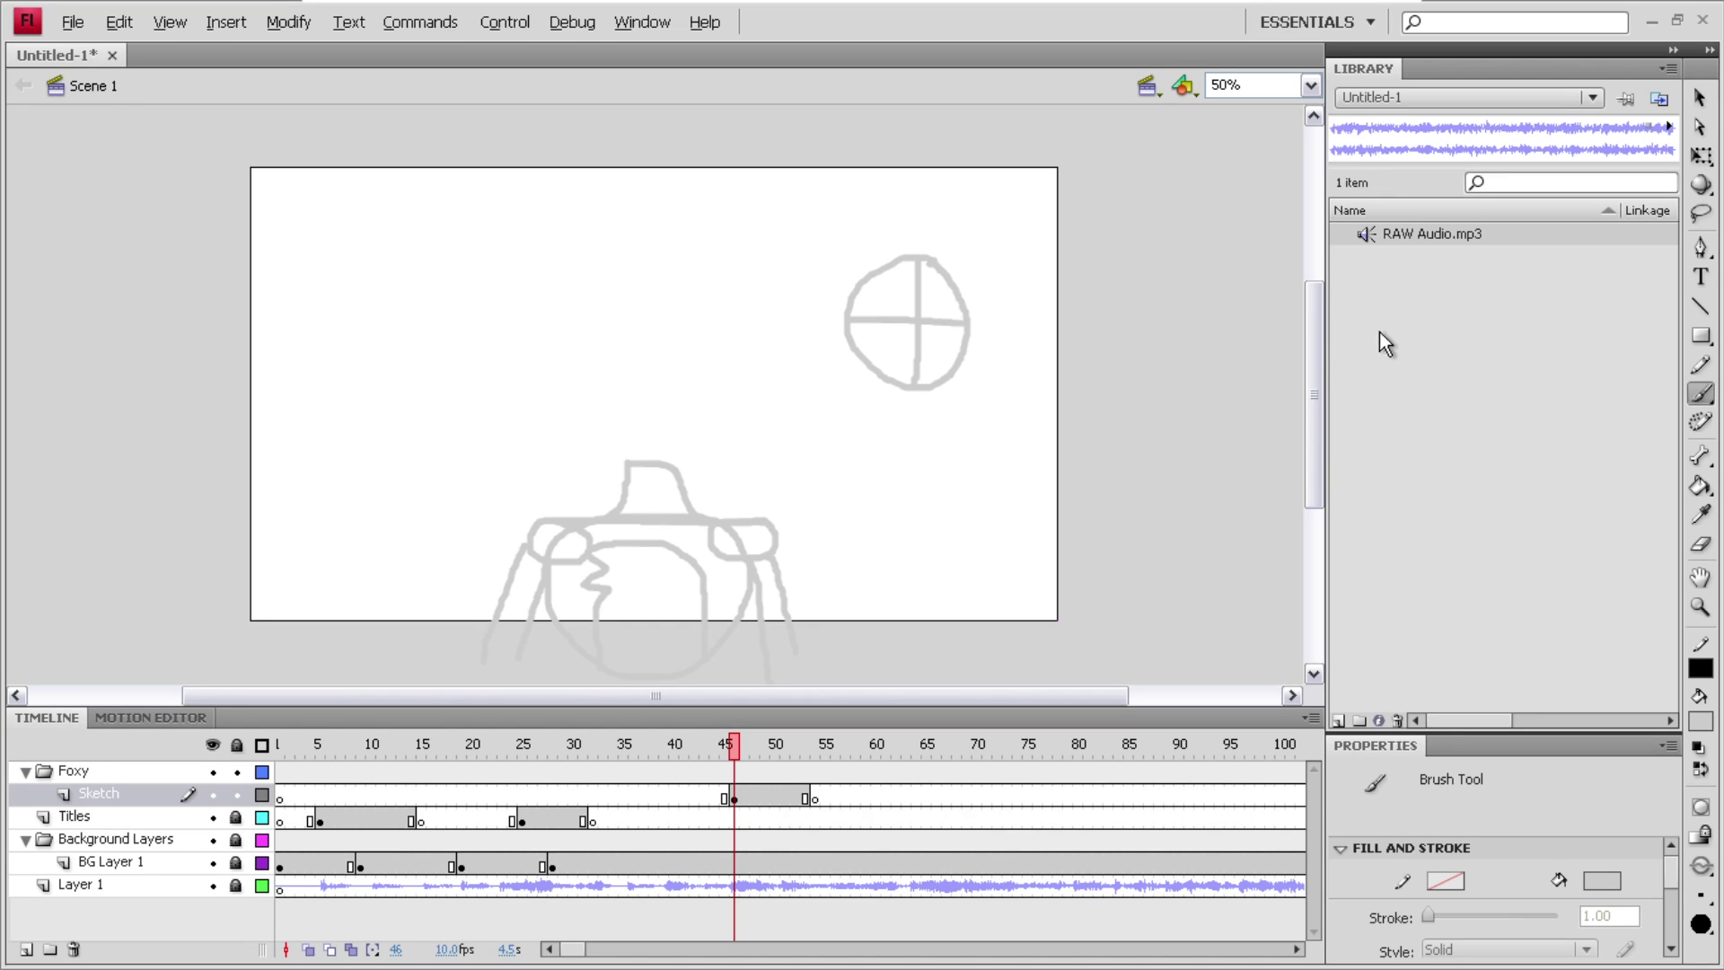
# - Select the whole head sketch and flip it horizontally with Free Transform
pyautogui.click(1699, 97)
pyautogui.moveTo(782, 216)
pyautogui.mouseDown()
pyautogui.moveTo(1174, 421)
pyautogui.moveTo(1100, 431)
pyautogui.mouseUp()
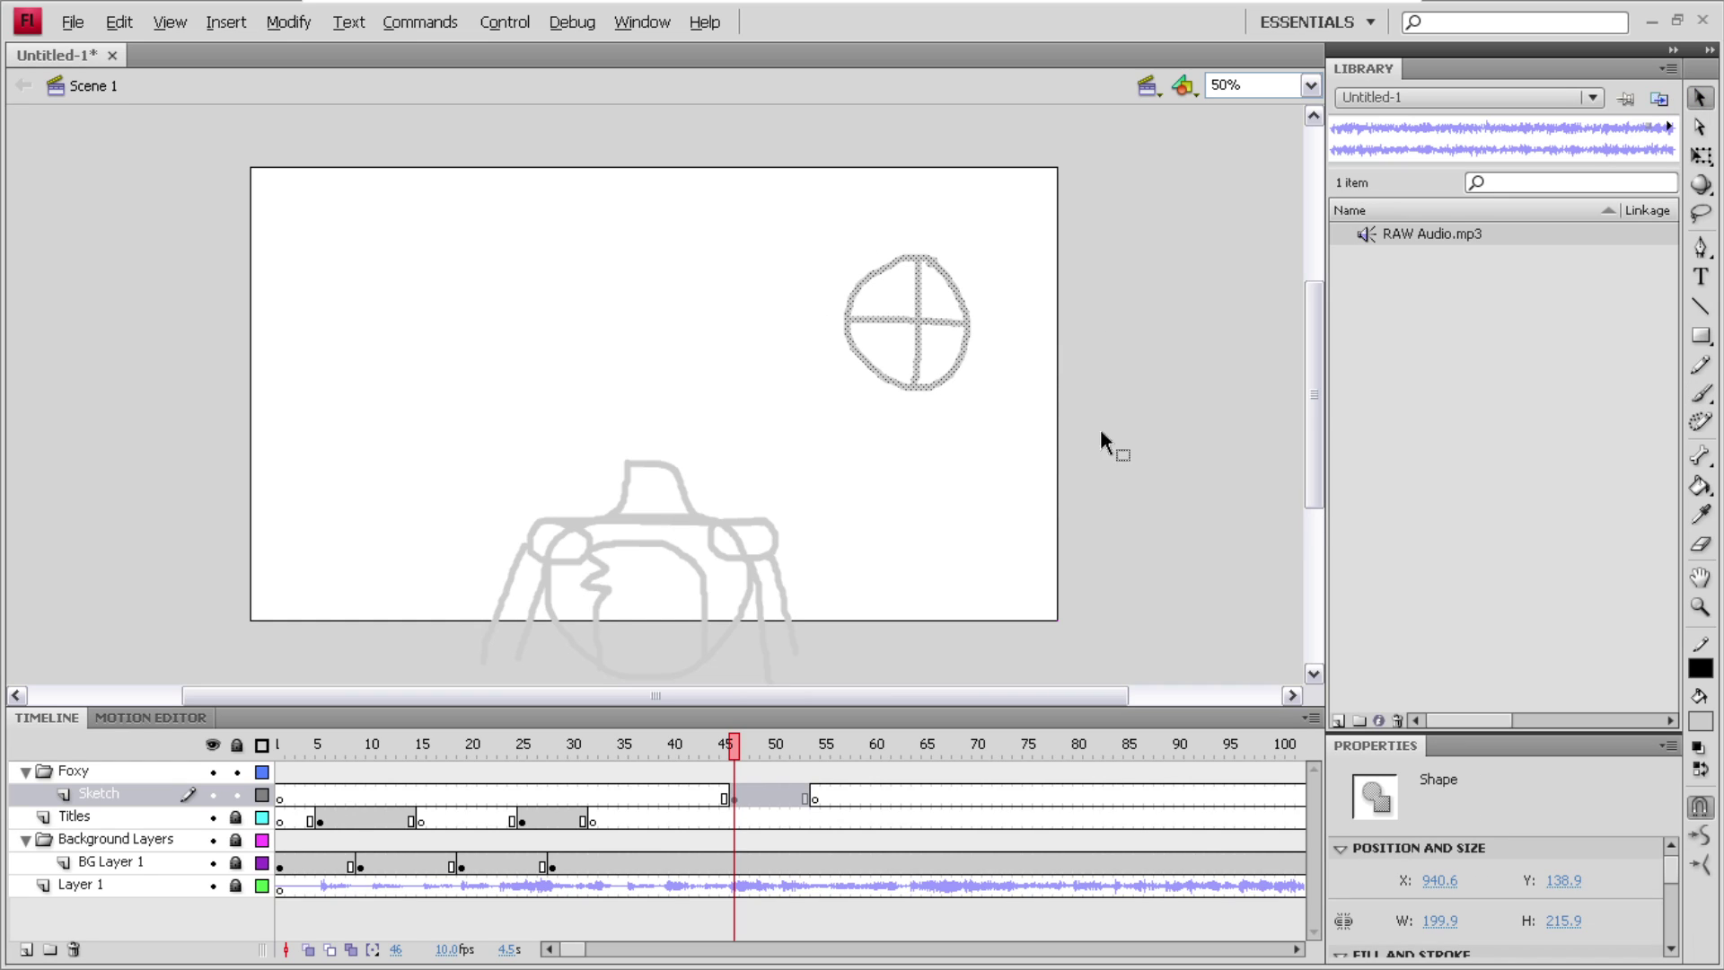
pyautogui.rightClick(966, 330)
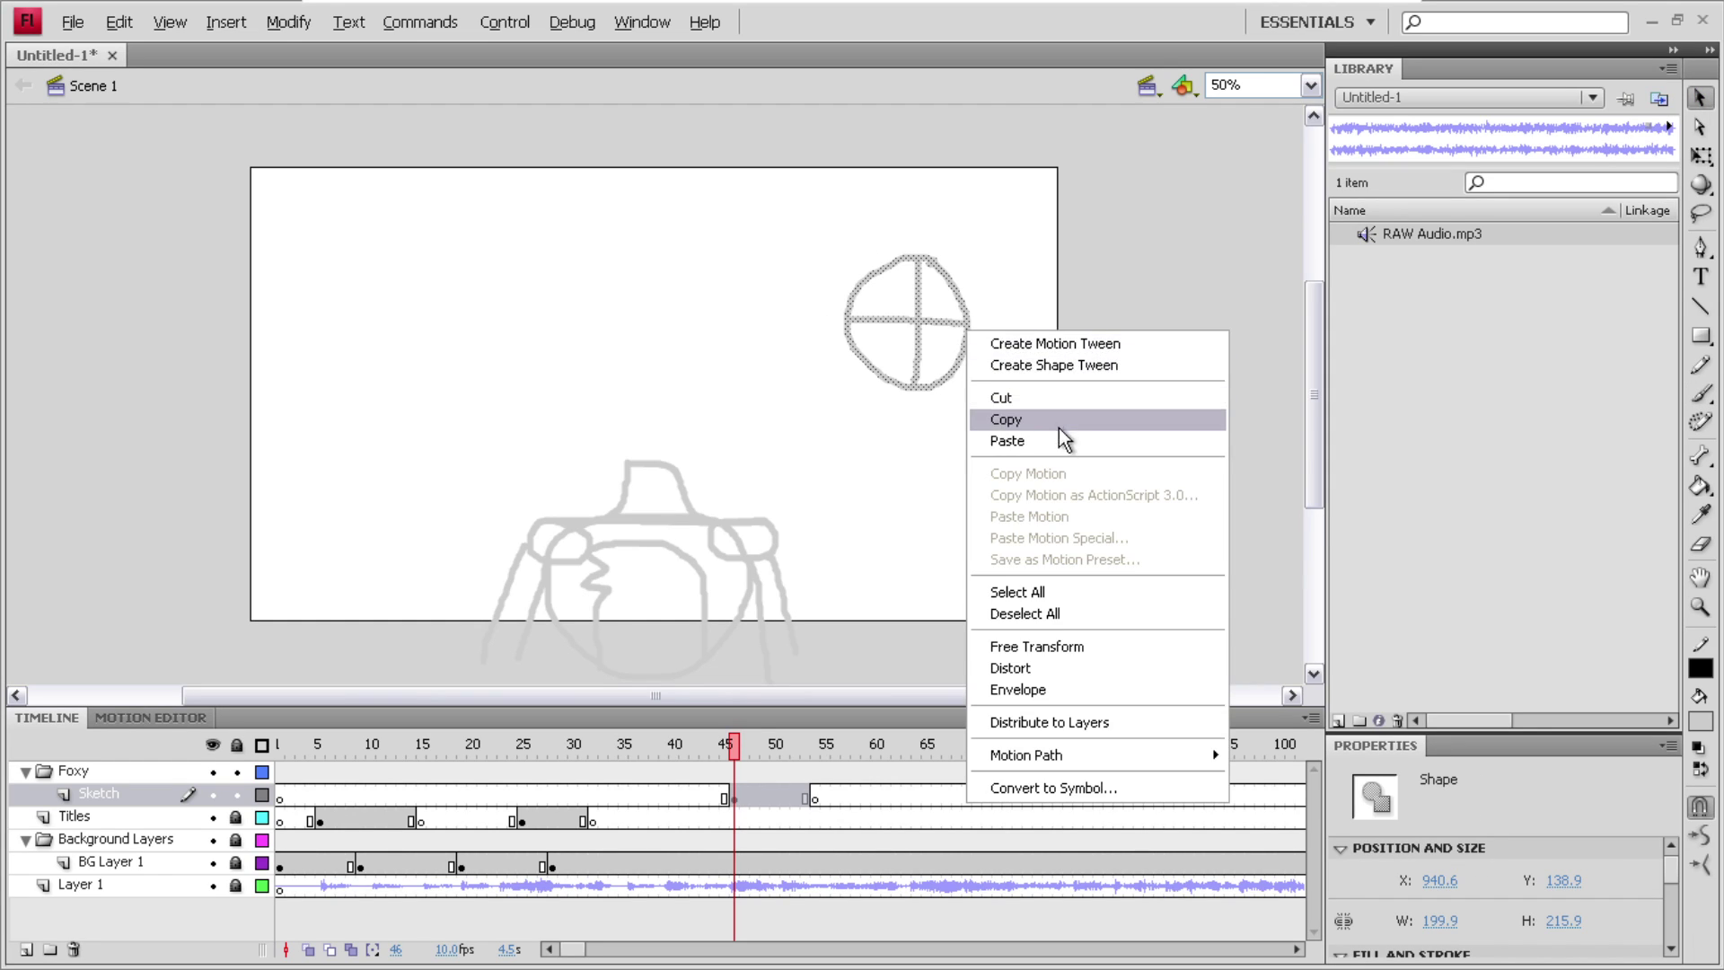
pyautogui.click(1102, 643)
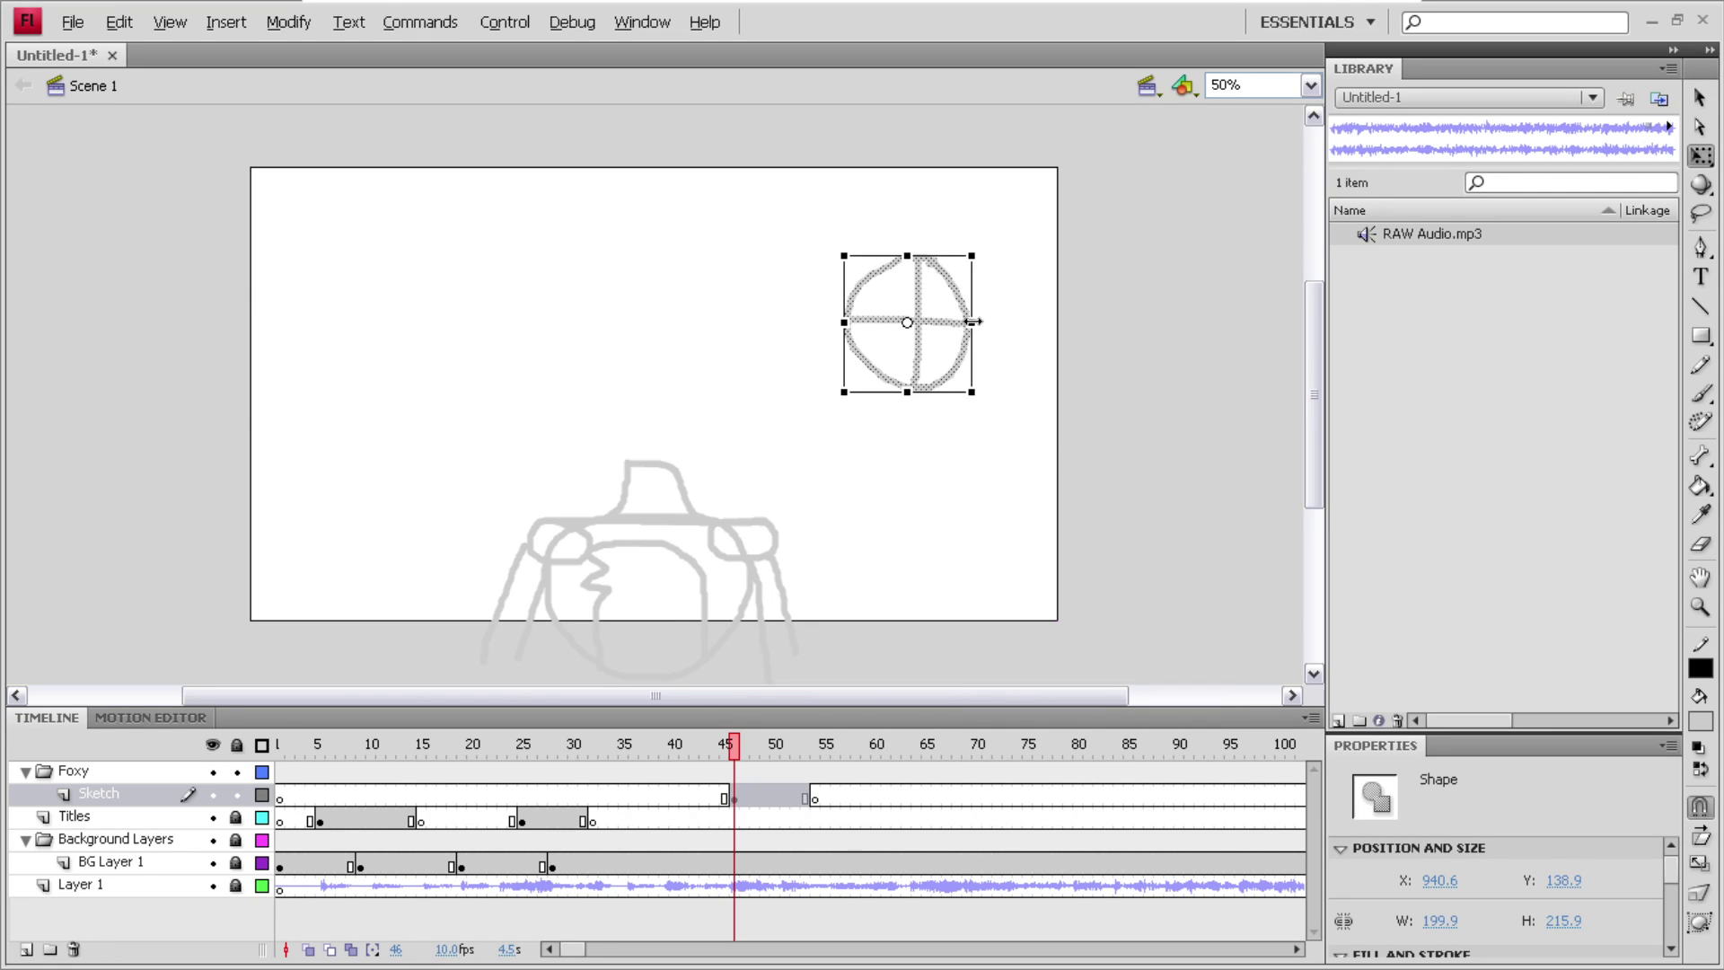
pyautogui.moveTo(970, 321); pyautogui.dragTo(705, 332)
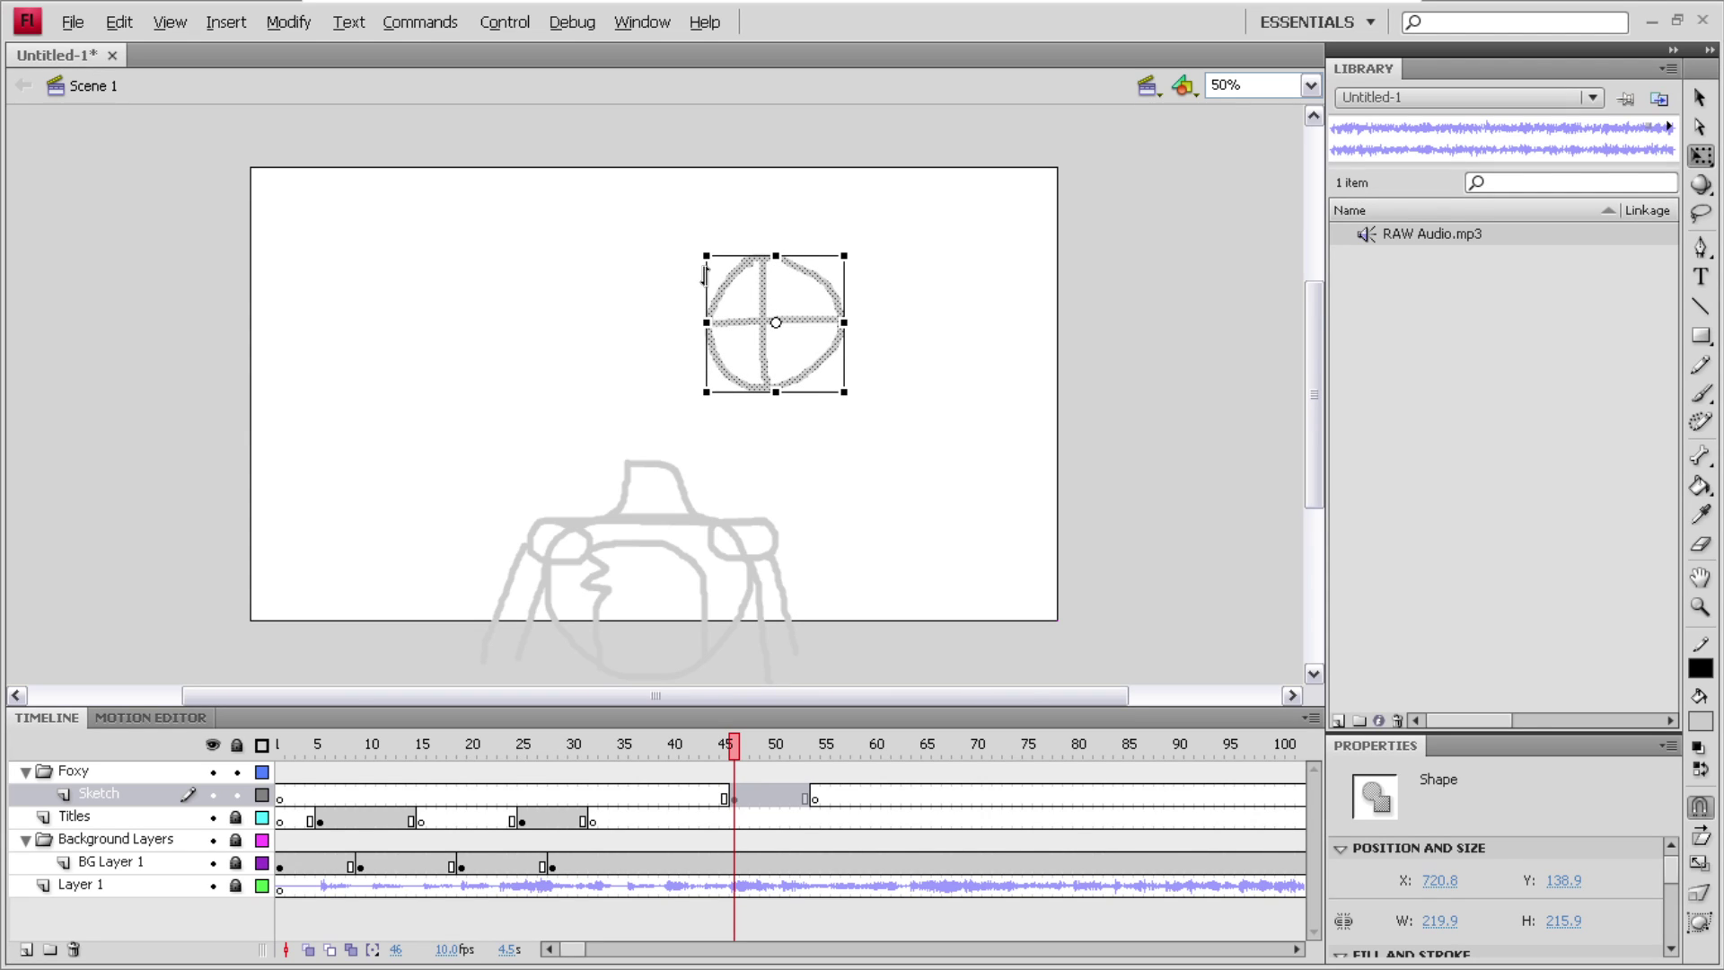
# - Enlarge the head sketch to about 326 by 284 px, place it on top of the neck, and deselect it
pyautogui.moveTo(703, 252)
pyautogui.mouseDown()
pyautogui.moveTo(610, 177)
pyautogui.moveTo(638, 213)
pyautogui.mouseUp()
pyautogui.moveTo(724, 277); pyautogui.dragTo(644, 368)
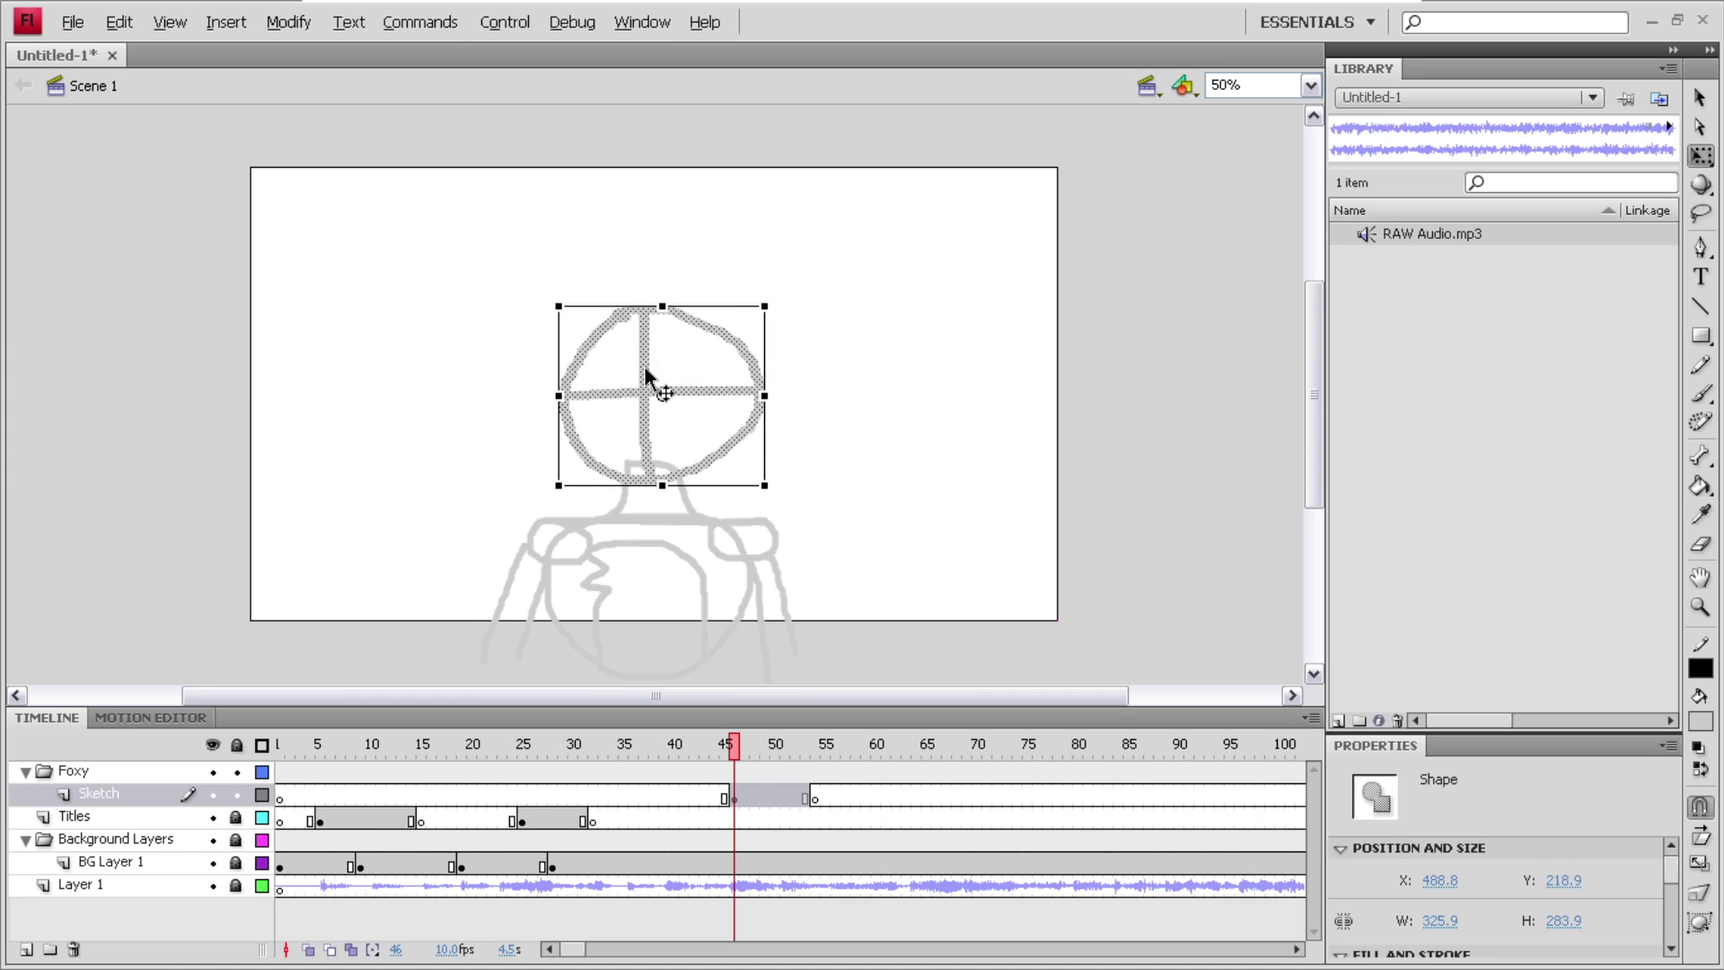
pyautogui.click(823, 396)
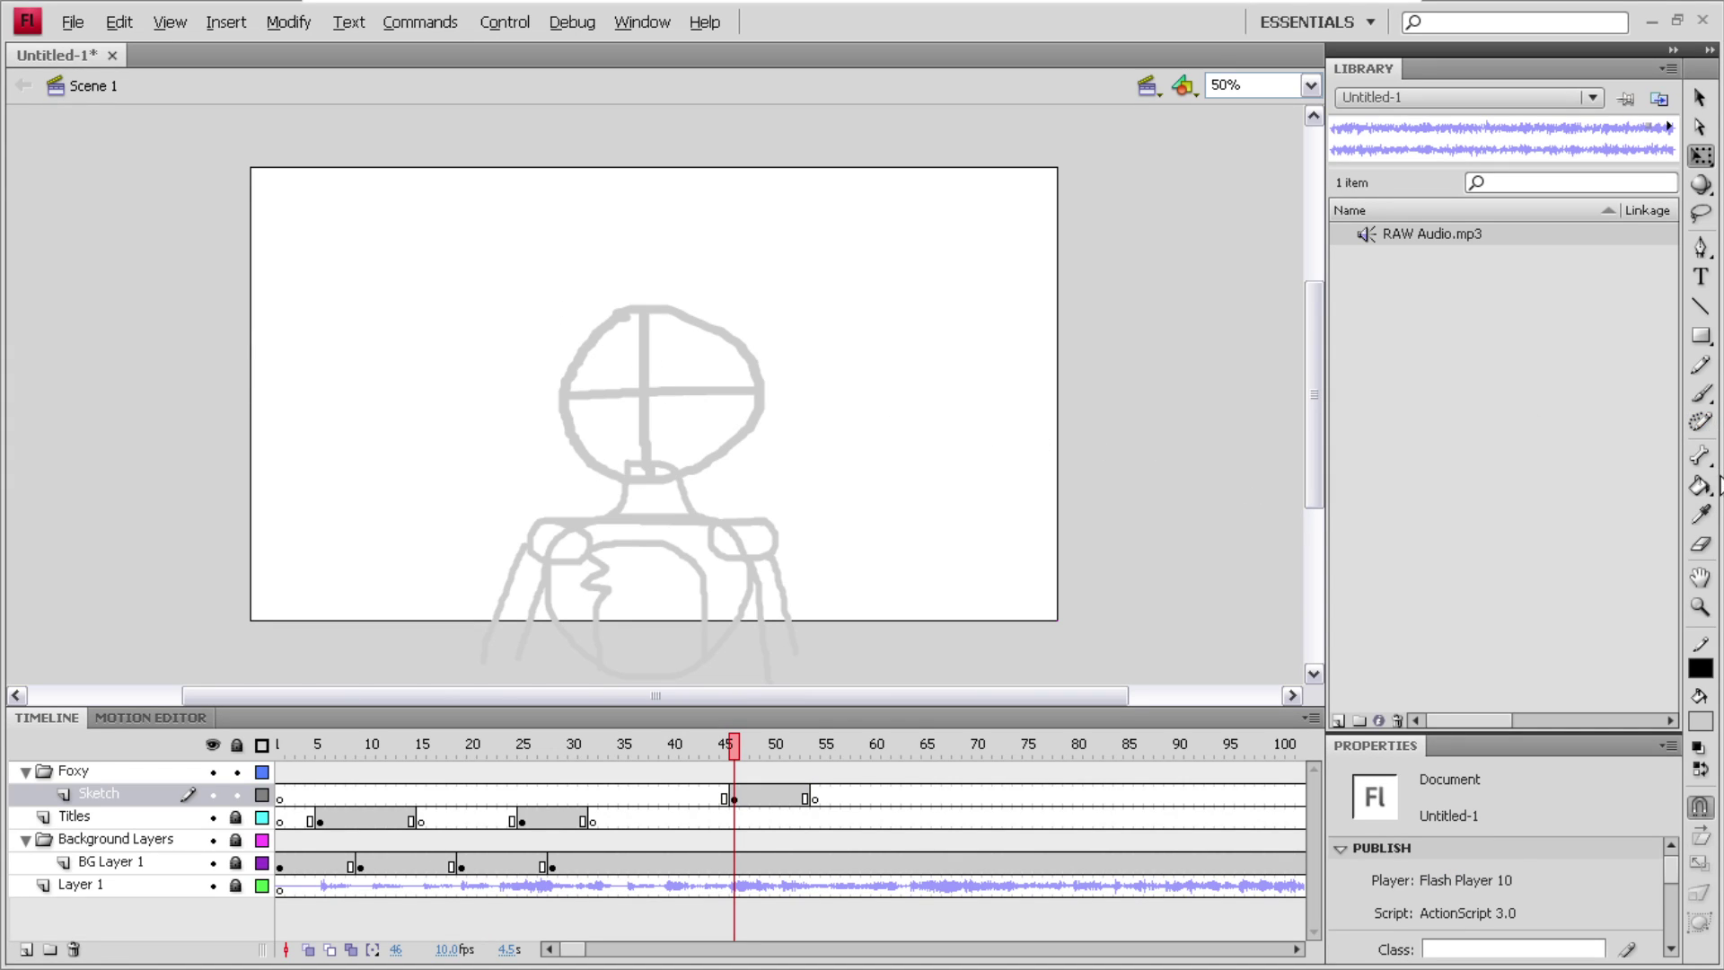
# - Brush two pointed ears onto the upper sides of the head outline
pyautogui.click(1699, 543)
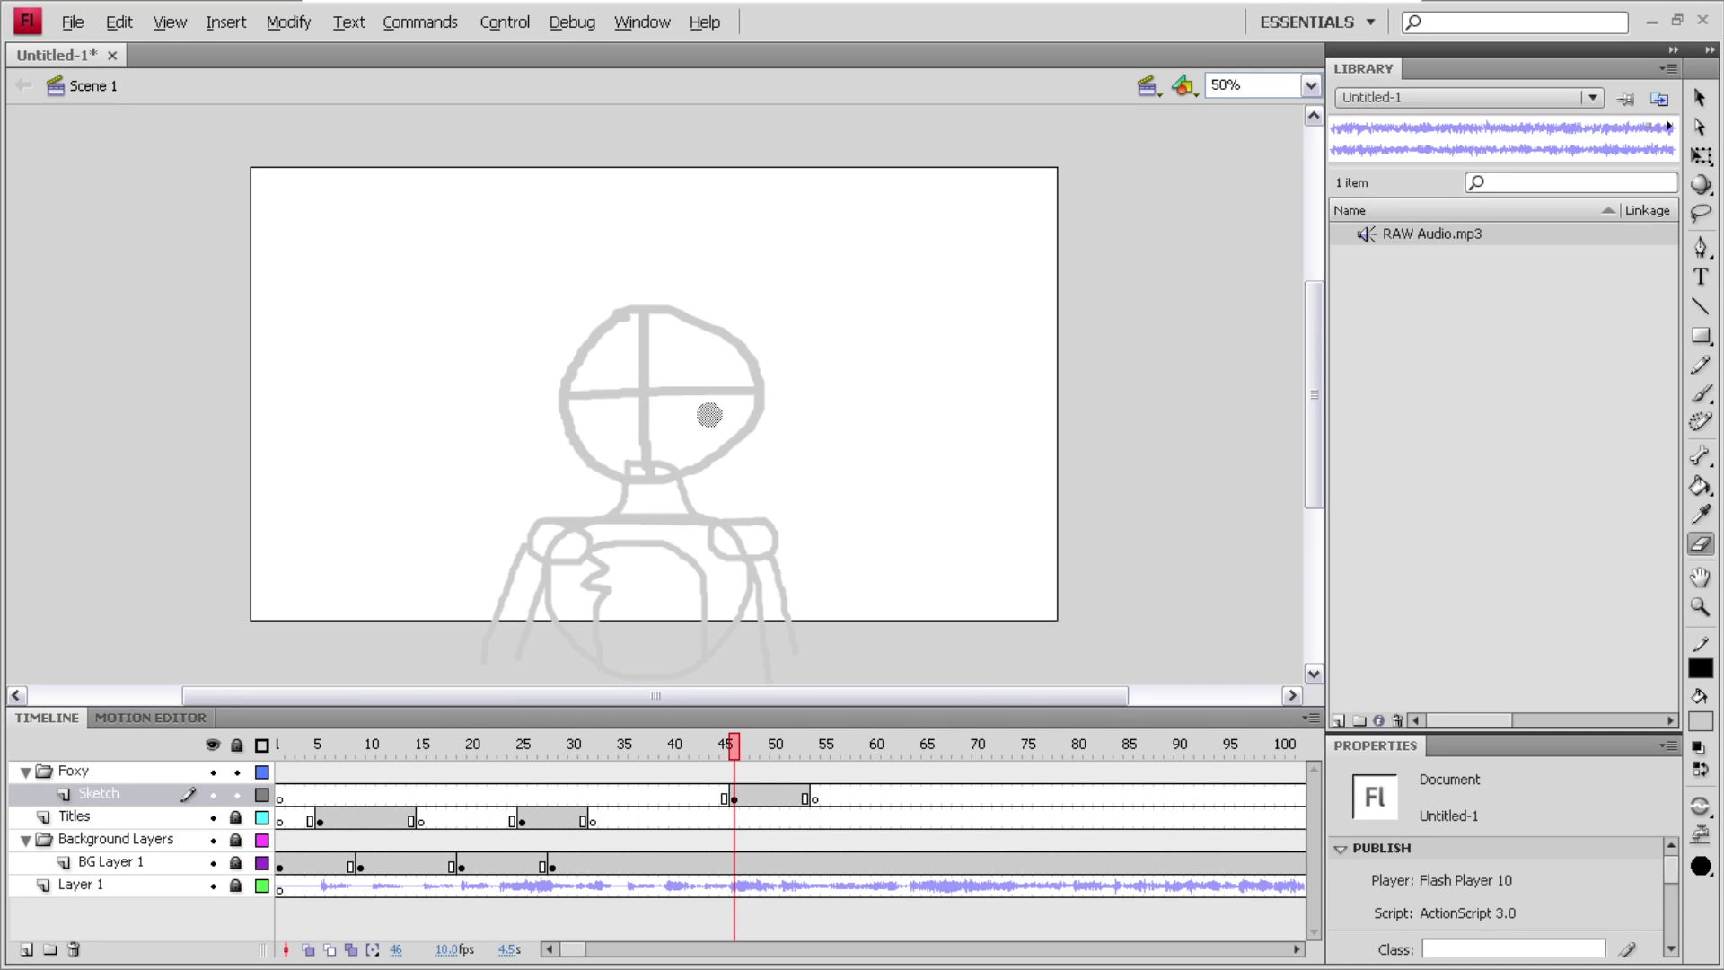
pyautogui.click(1699, 393)
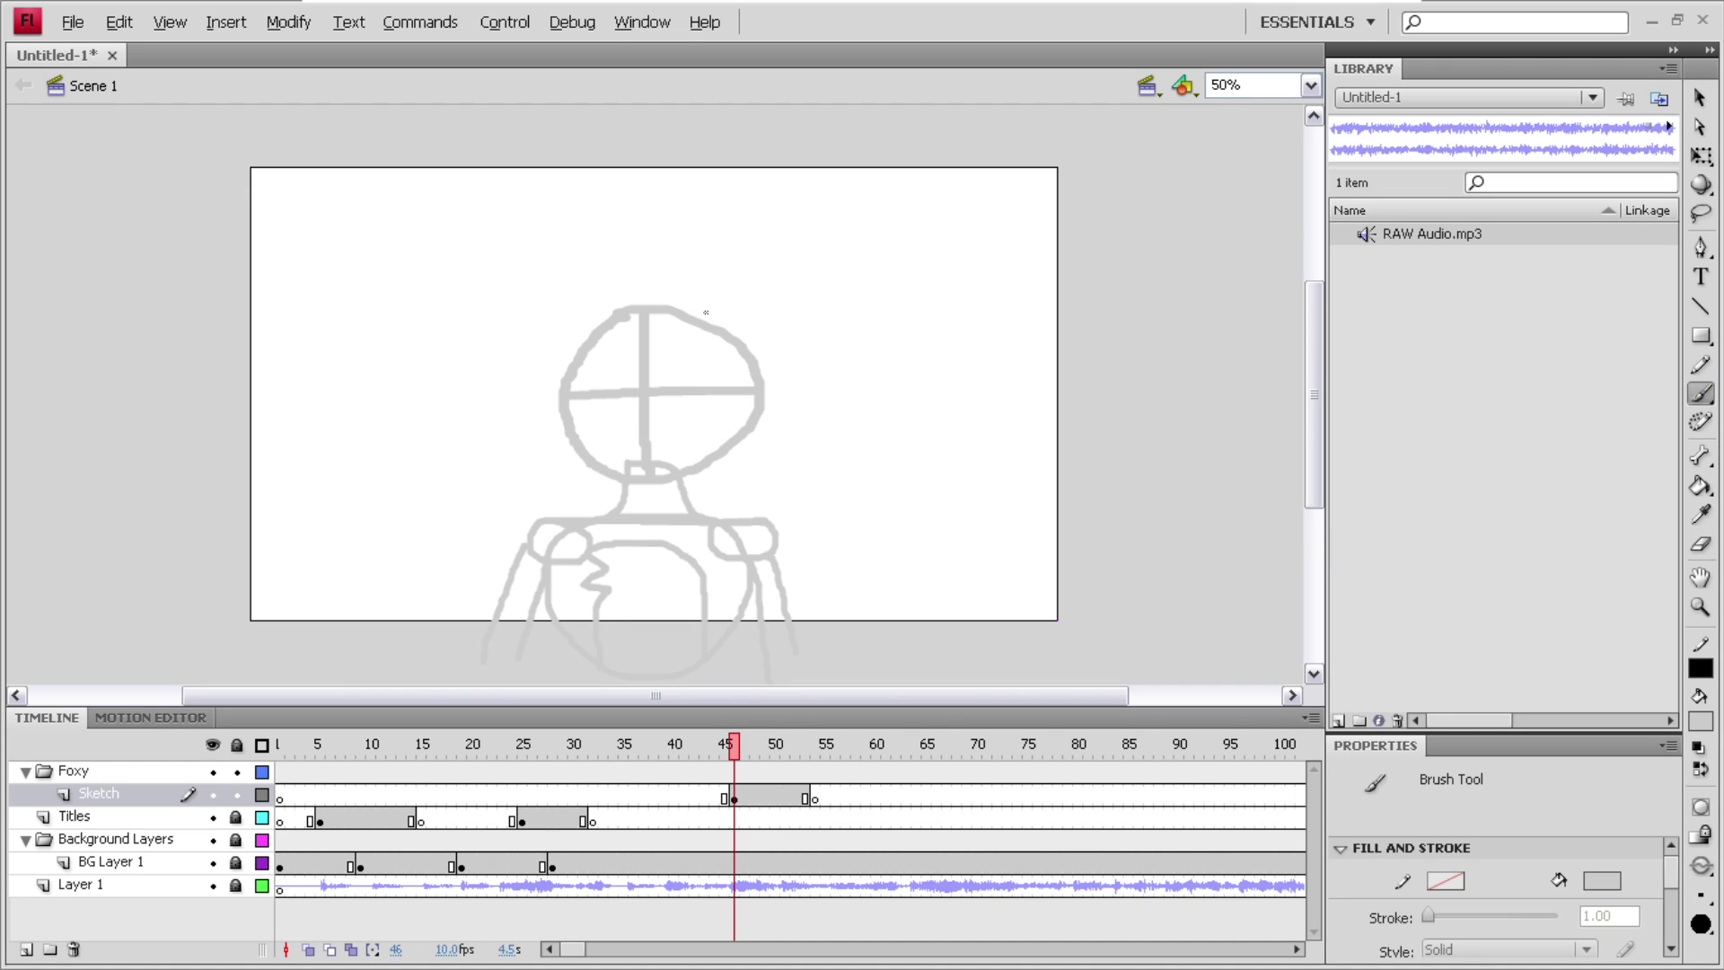
pyautogui.moveTo(697, 320)
pyautogui.mouseDown()
pyautogui.moveTo(776, 279)
pyautogui.moveTo(753, 351)
pyautogui.mouseUp()
# - Try sketching a jagged fringe across the forehead and two eyes on the horizontal guide, and undo them
pyautogui.moveTo(601, 329)
pyautogui.mouseDown()
pyautogui.moveTo(532, 302)
pyautogui.moveTo(575, 368)
pyautogui.moveTo(646, 378)
pyautogui.moveTo(675, 356)
pyautogui.moveTo(709, 384)
pyautogui.moveTo(712, 361)
pyautogui.moveTo(727, 383)
pyautogui.moveTo(738, 364)
pyautogui.moveTo(754, 377)
pyautogui.mouseUp()
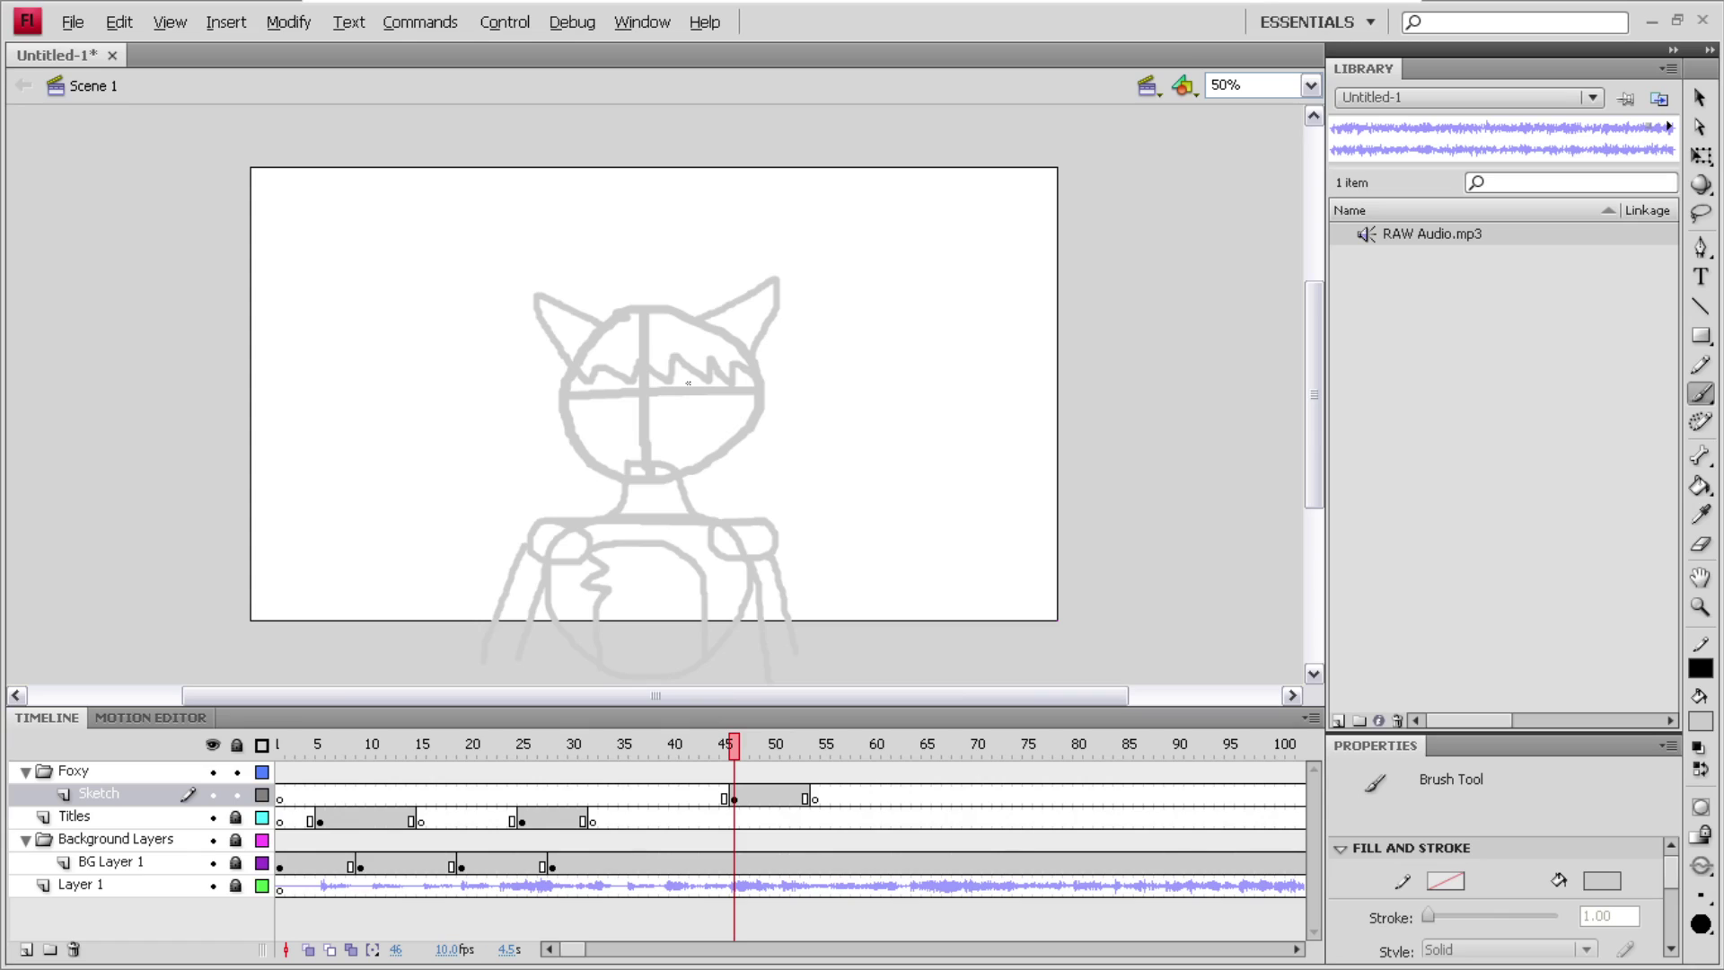
pyautogui.moveTo(678, 382)
pyautogui.mouseDown()
pyautogui.moveTo(687, 433)
pyautogui.moveTo(705, 392)
pyautogui.moveTo(686, 382)
pyautogui.moveTo(686, 419)
pyautogui.mouseUp()
pyautogui.moveTo(608, 381)
pyautogui.mouseDown()
pyautogui.moveTo(597, 428)
pyautogui.moveTo(616, 424)
pyautogui.moveTo(609, 381)
pyautogui.mouseUp()
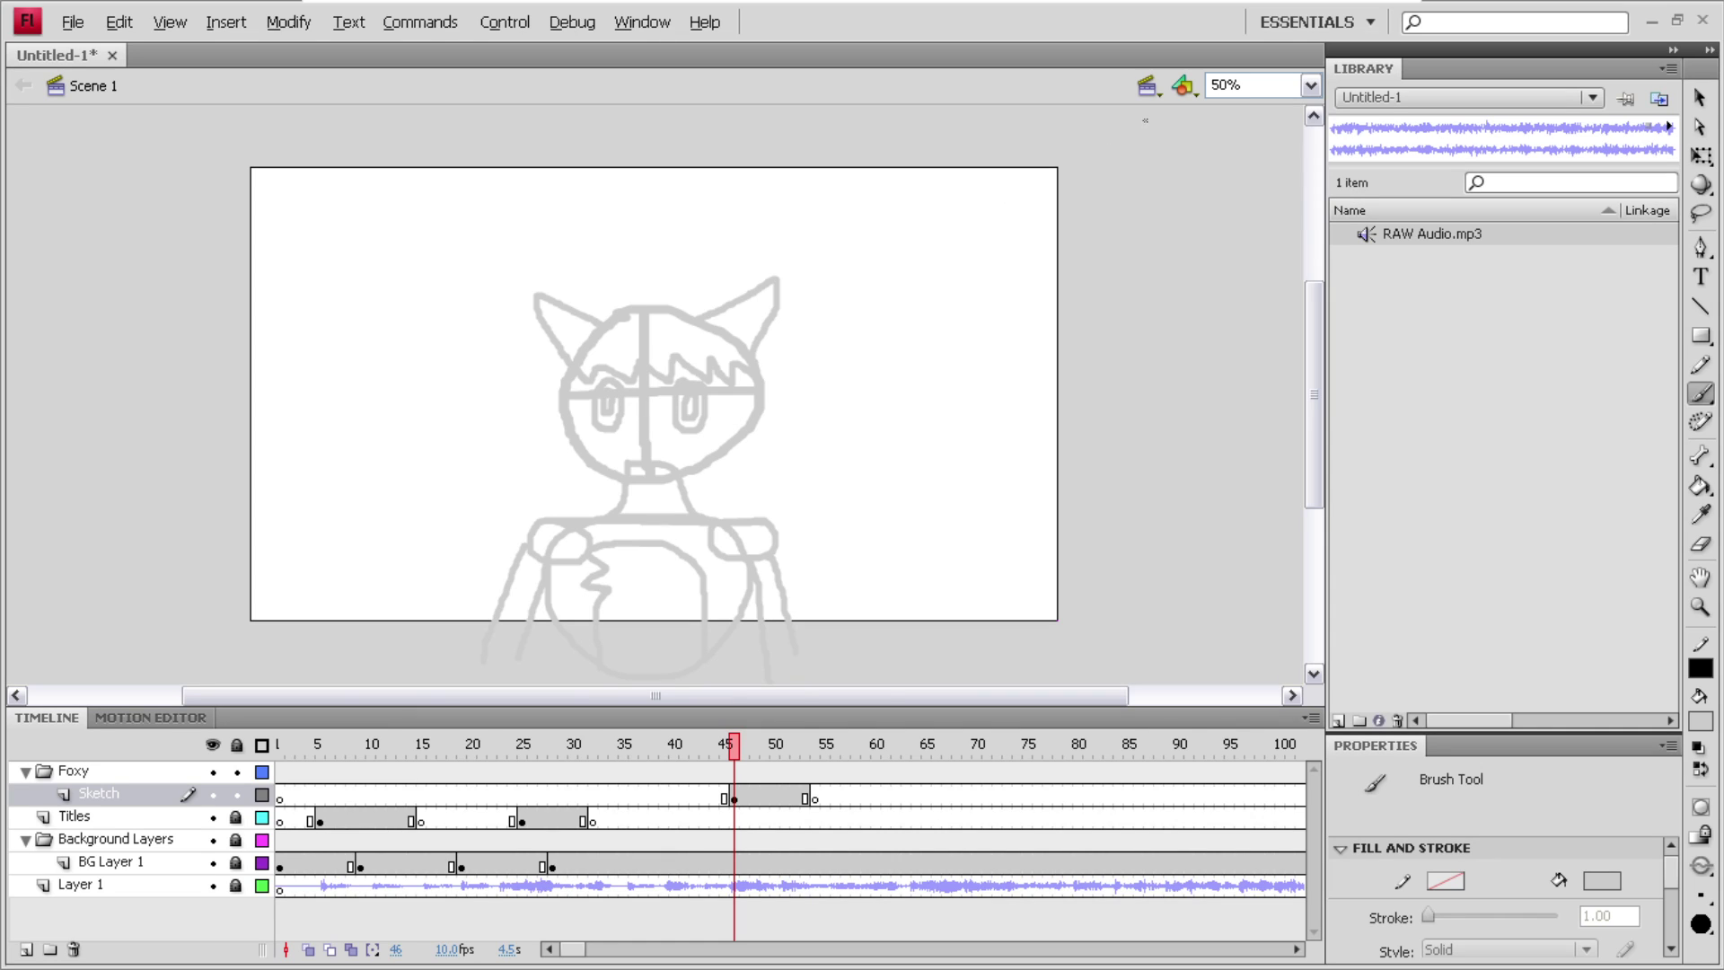
pyautogui.click(1310, 86)
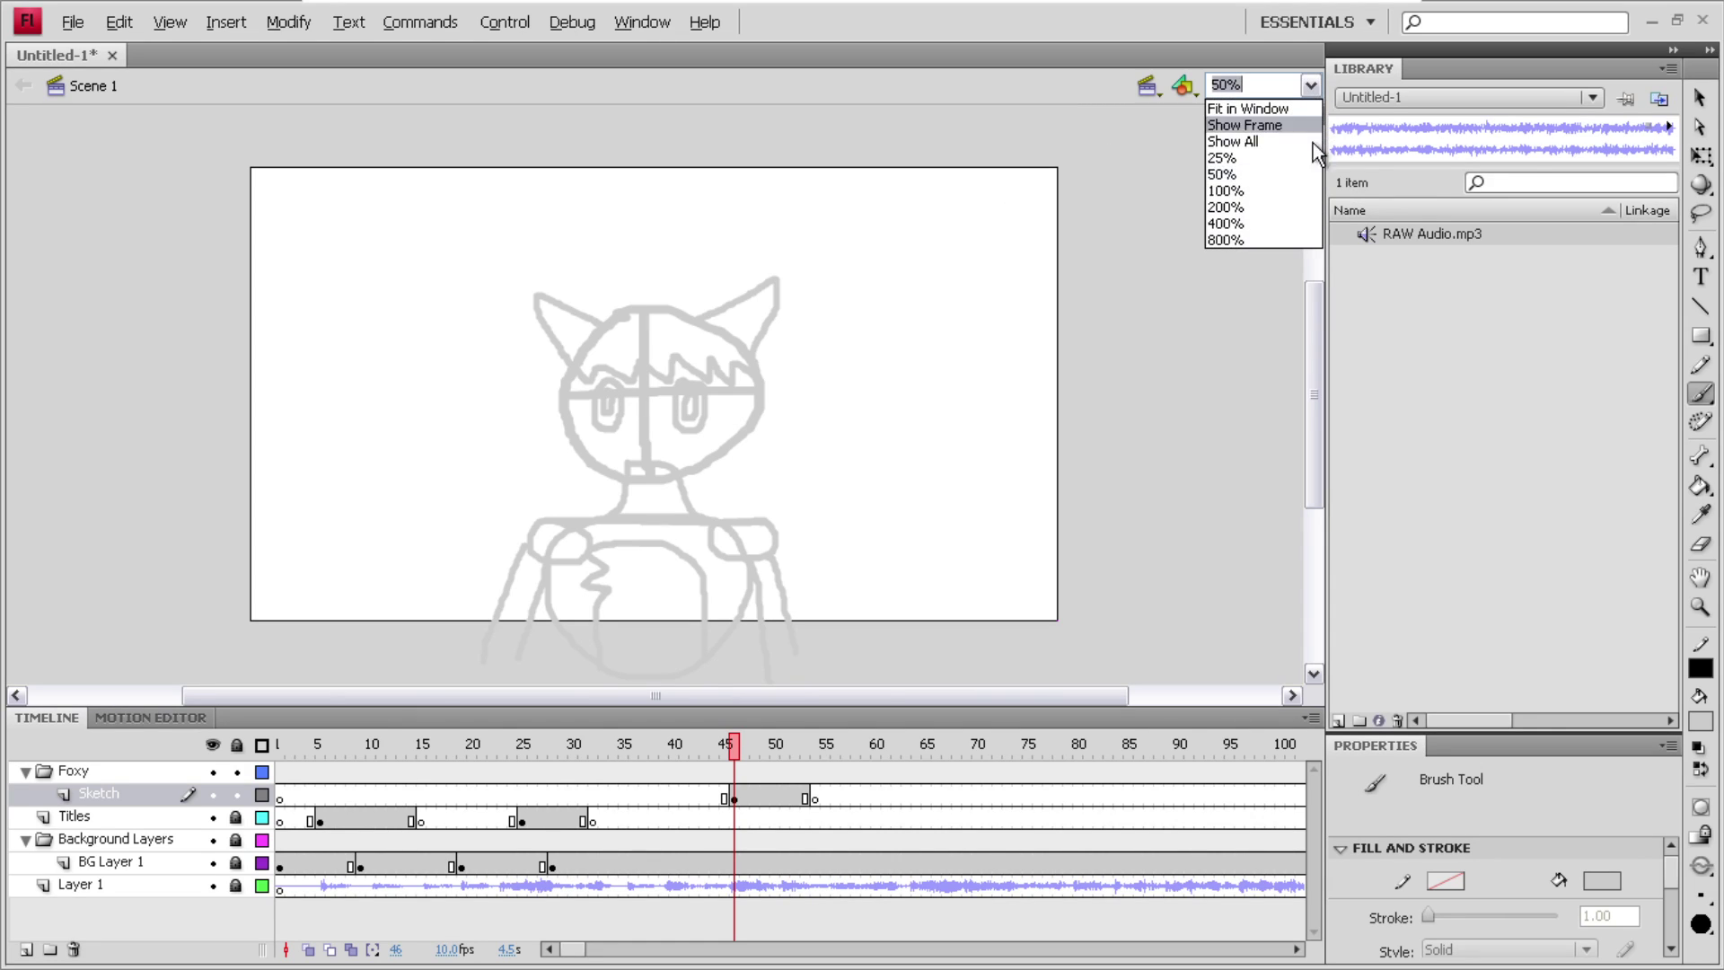
pyautogui.click(1291, 228)
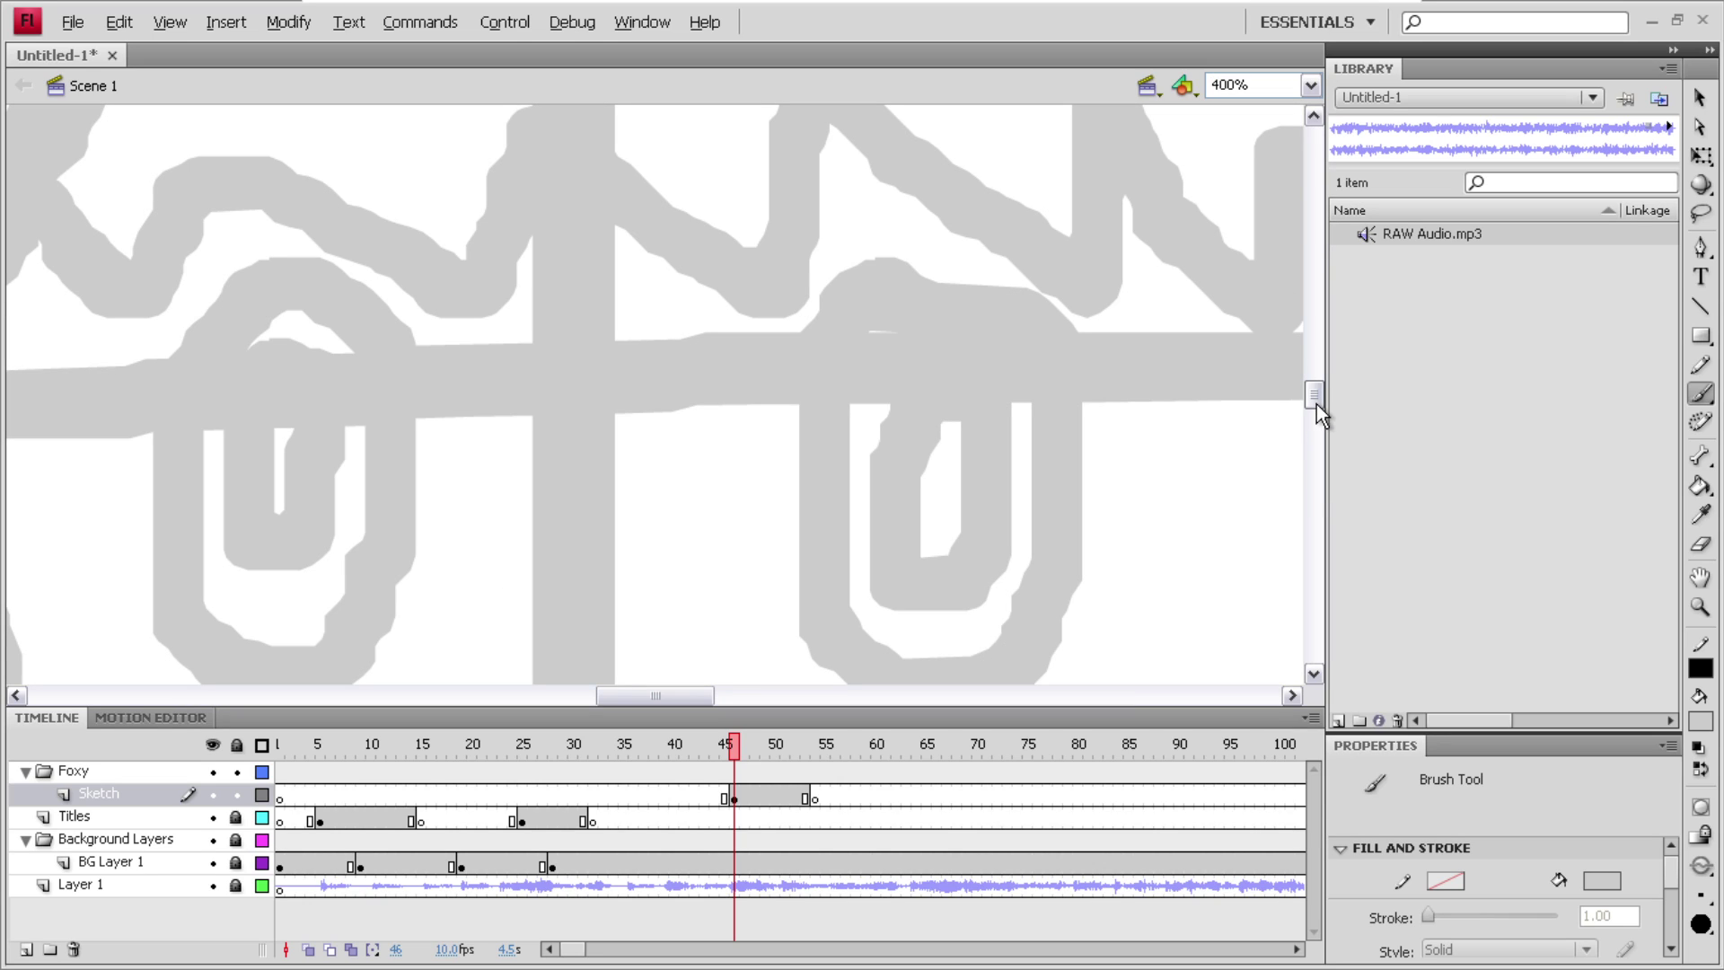
pyautogui.hotkey('ctrl', 'z')
pyautogui.hotkey('ctrl', 'z')
pyautogui.hotkey('ctrl', 'z')
pyautogui.hotkey('ctrl', 'z')
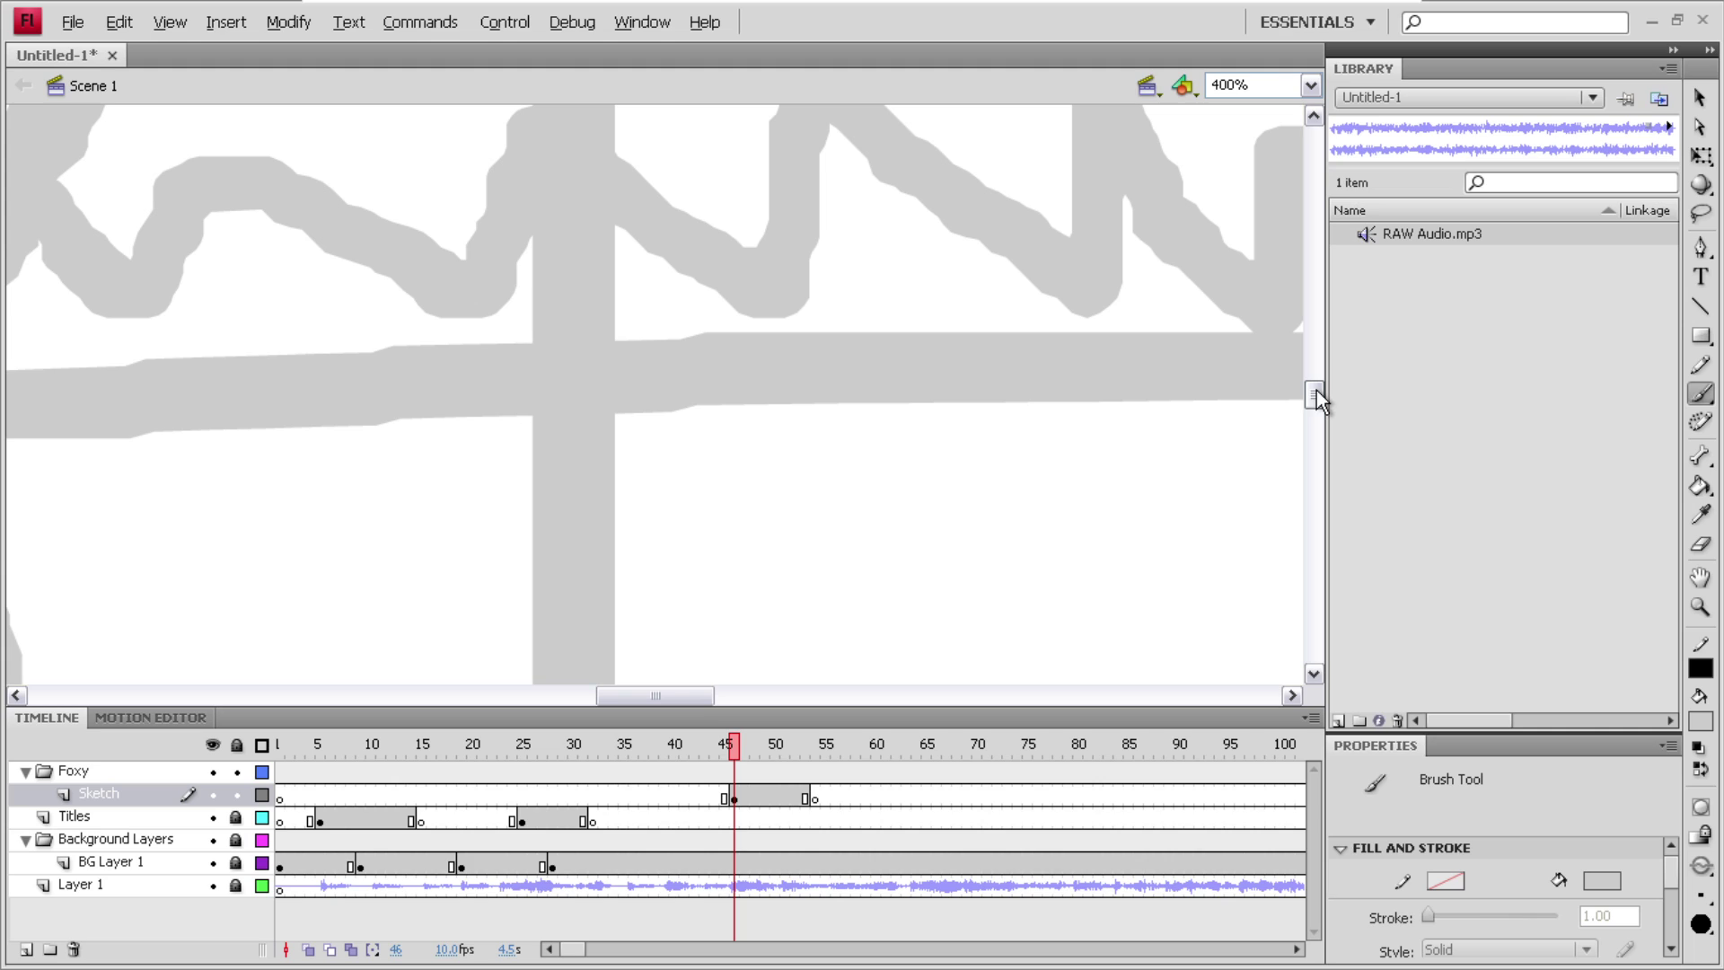
pyautogui.hotkey('ctrl', 'z')
# - Set the brush to the third-largest size and draw a thin jagged fringe across the forehead from one side of the head outline to the other
pyautogui.moveTo(1316, 393); pyautogui.dragTo(1312, 382)
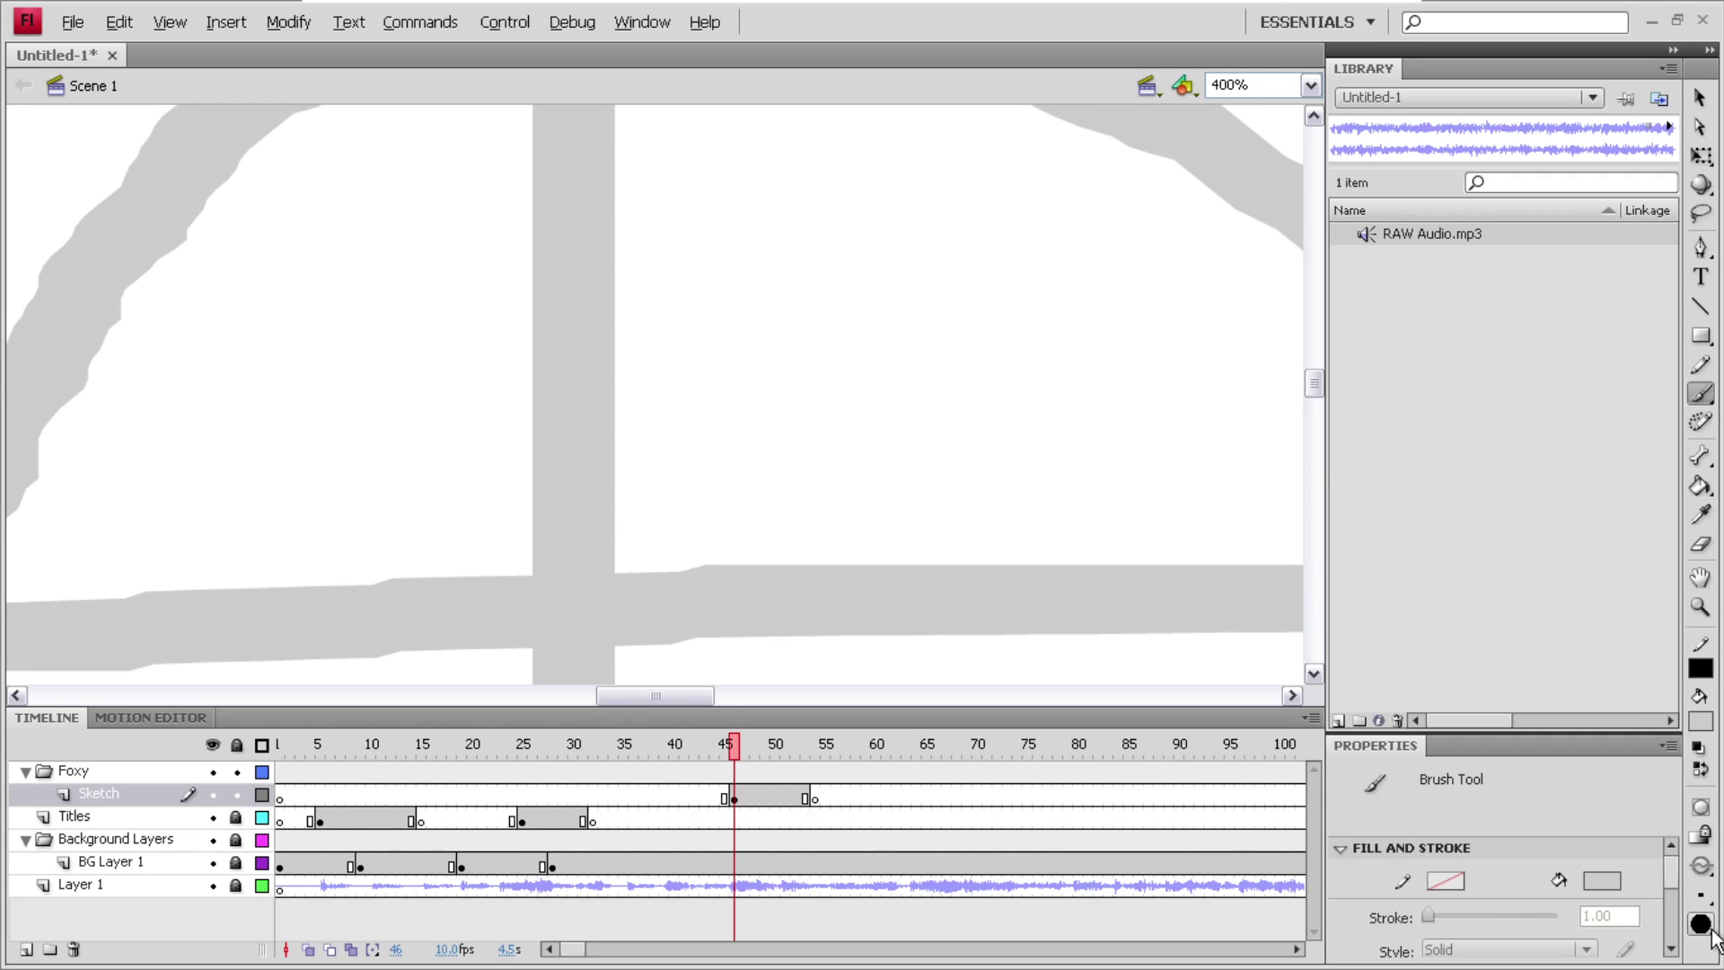
pyautogui.click(1702, 895)
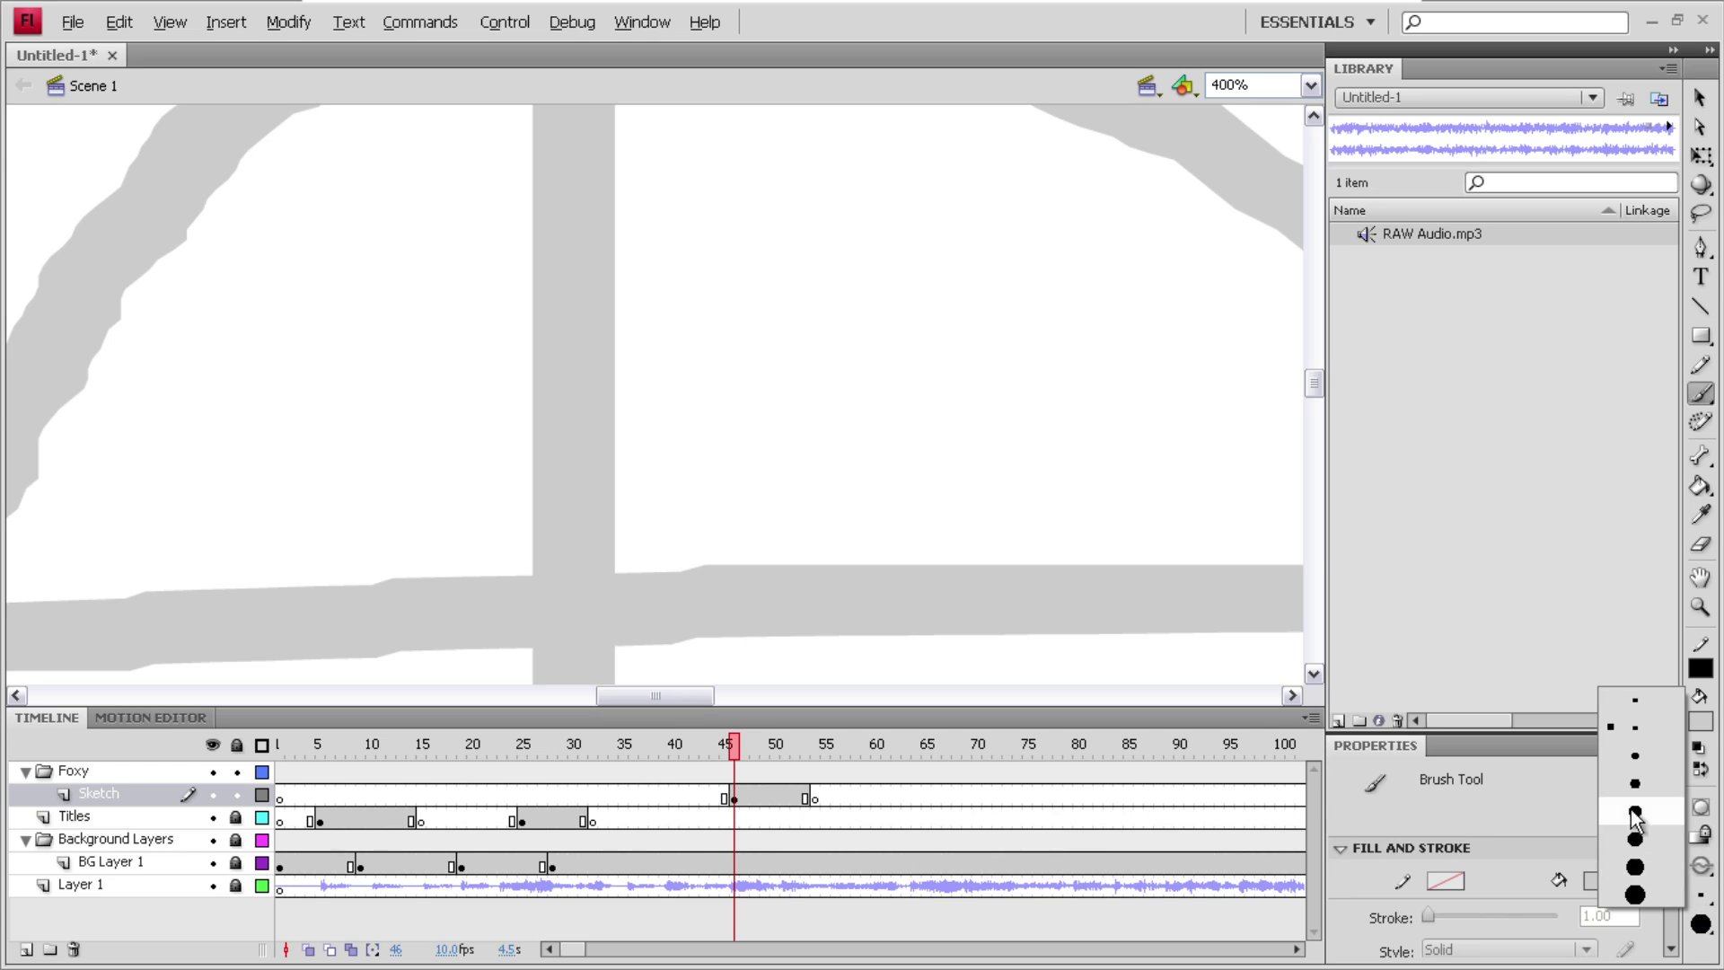
pyautogui.click(1634, 838)
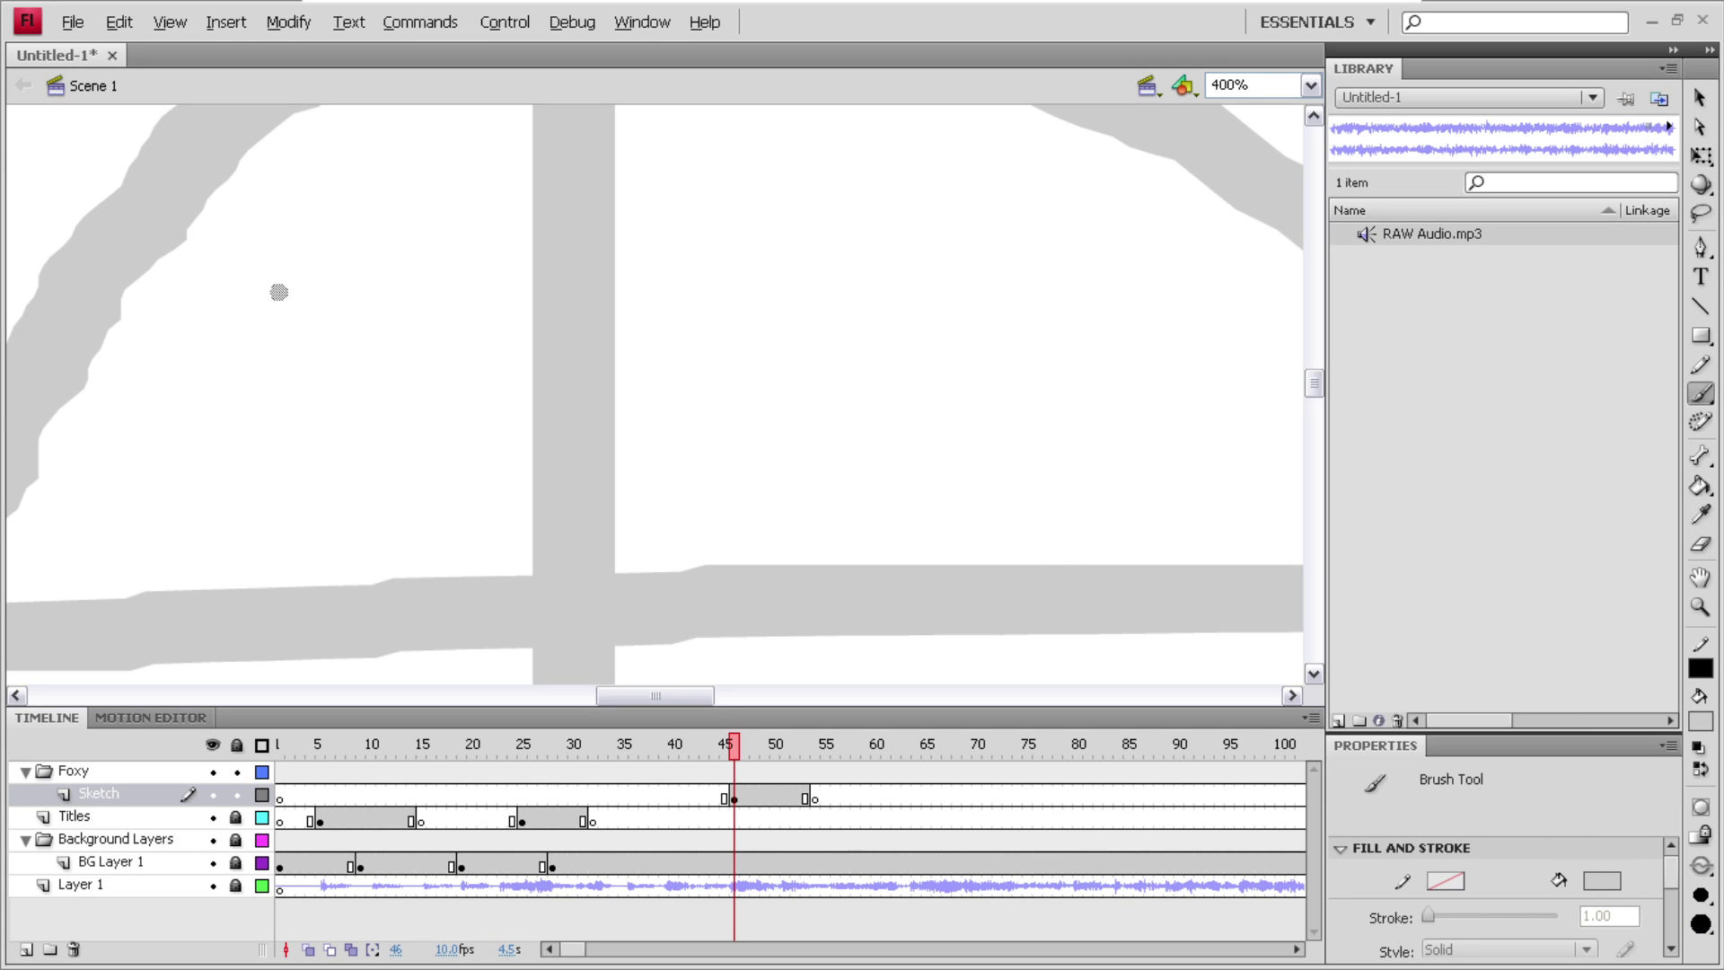
pyautogui.moveTo(126, 286)
pyautogui.mouseDown()
pyautogui.moveTo(352, 459)
pyautogui.moveTo(346, 324)
pyautogui.moveTo(544, 549)
pyautogui.mouseUp()
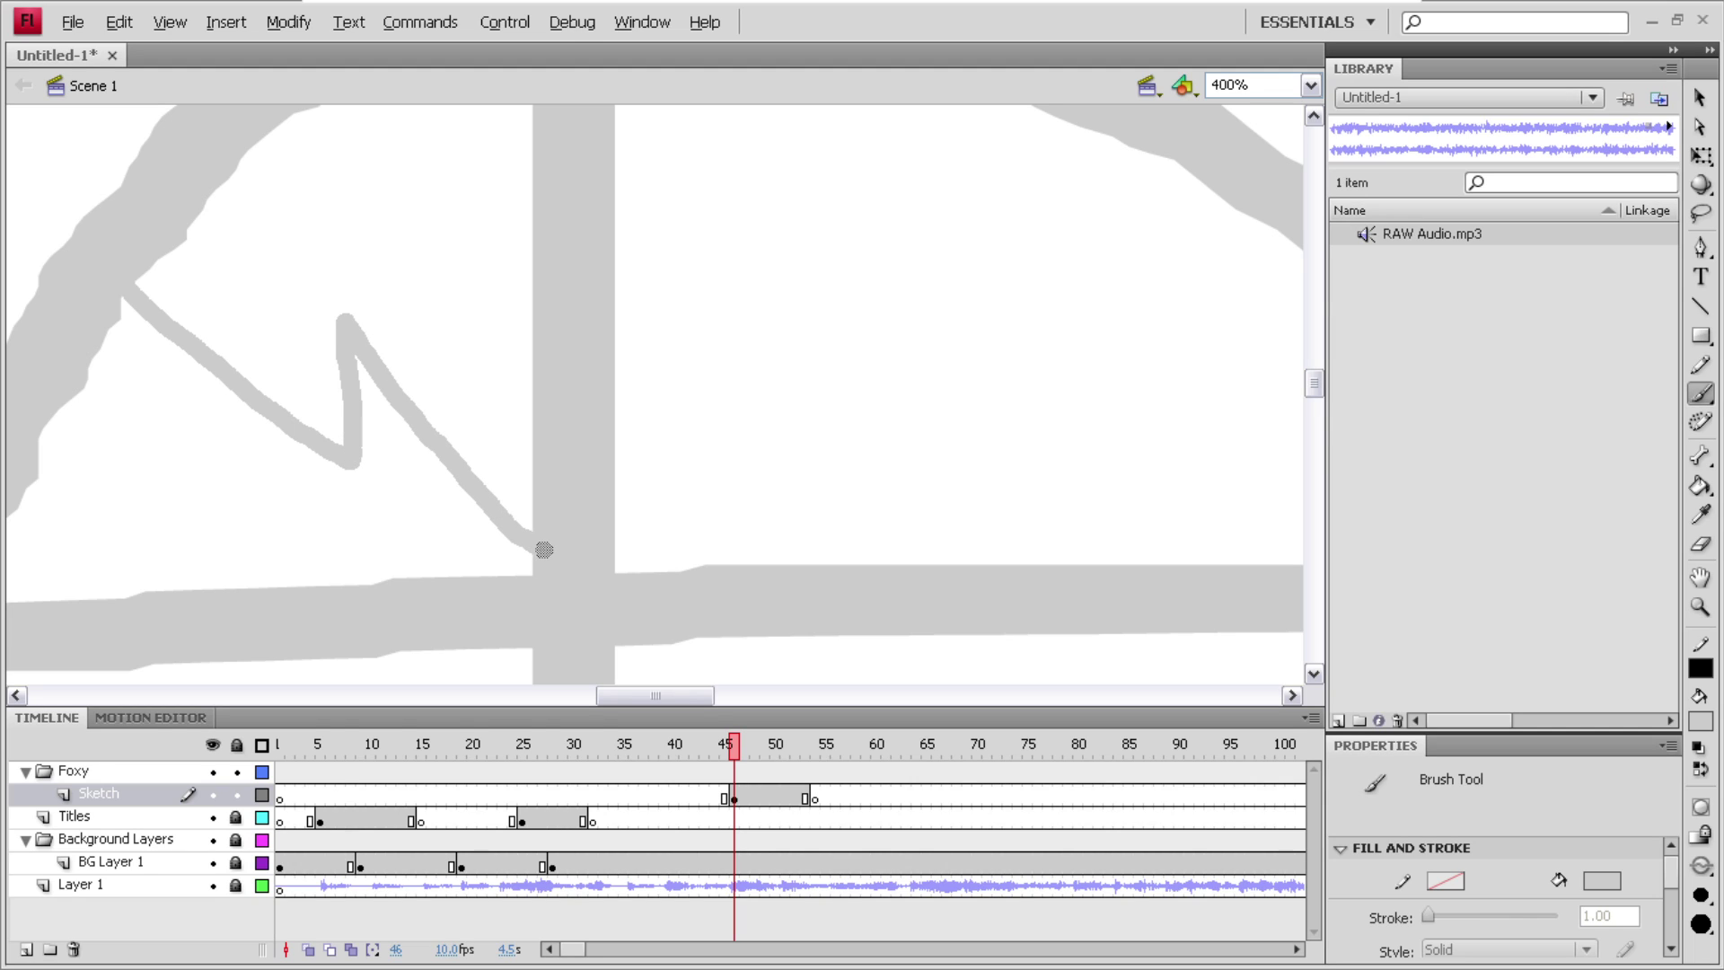
pyautogui.moveTo(551, 293)
pyautogui.mouseDown()
pyautogui.moveTo(651, 493)
pyautogui.moveTo(696, 540)
pyautogui.moveTo(734, 366)
pyautogui.moveTo(899, 509)
pyautogui.moveTo(934, 417)
pyautogui.moveTo(1132, 550)
pyautogui.moveTo(1161, 396)
pyautogui.moveTo(1275, 543)
pyautogui.moveTo(1306, 436)
pyautogui.mouseUp()
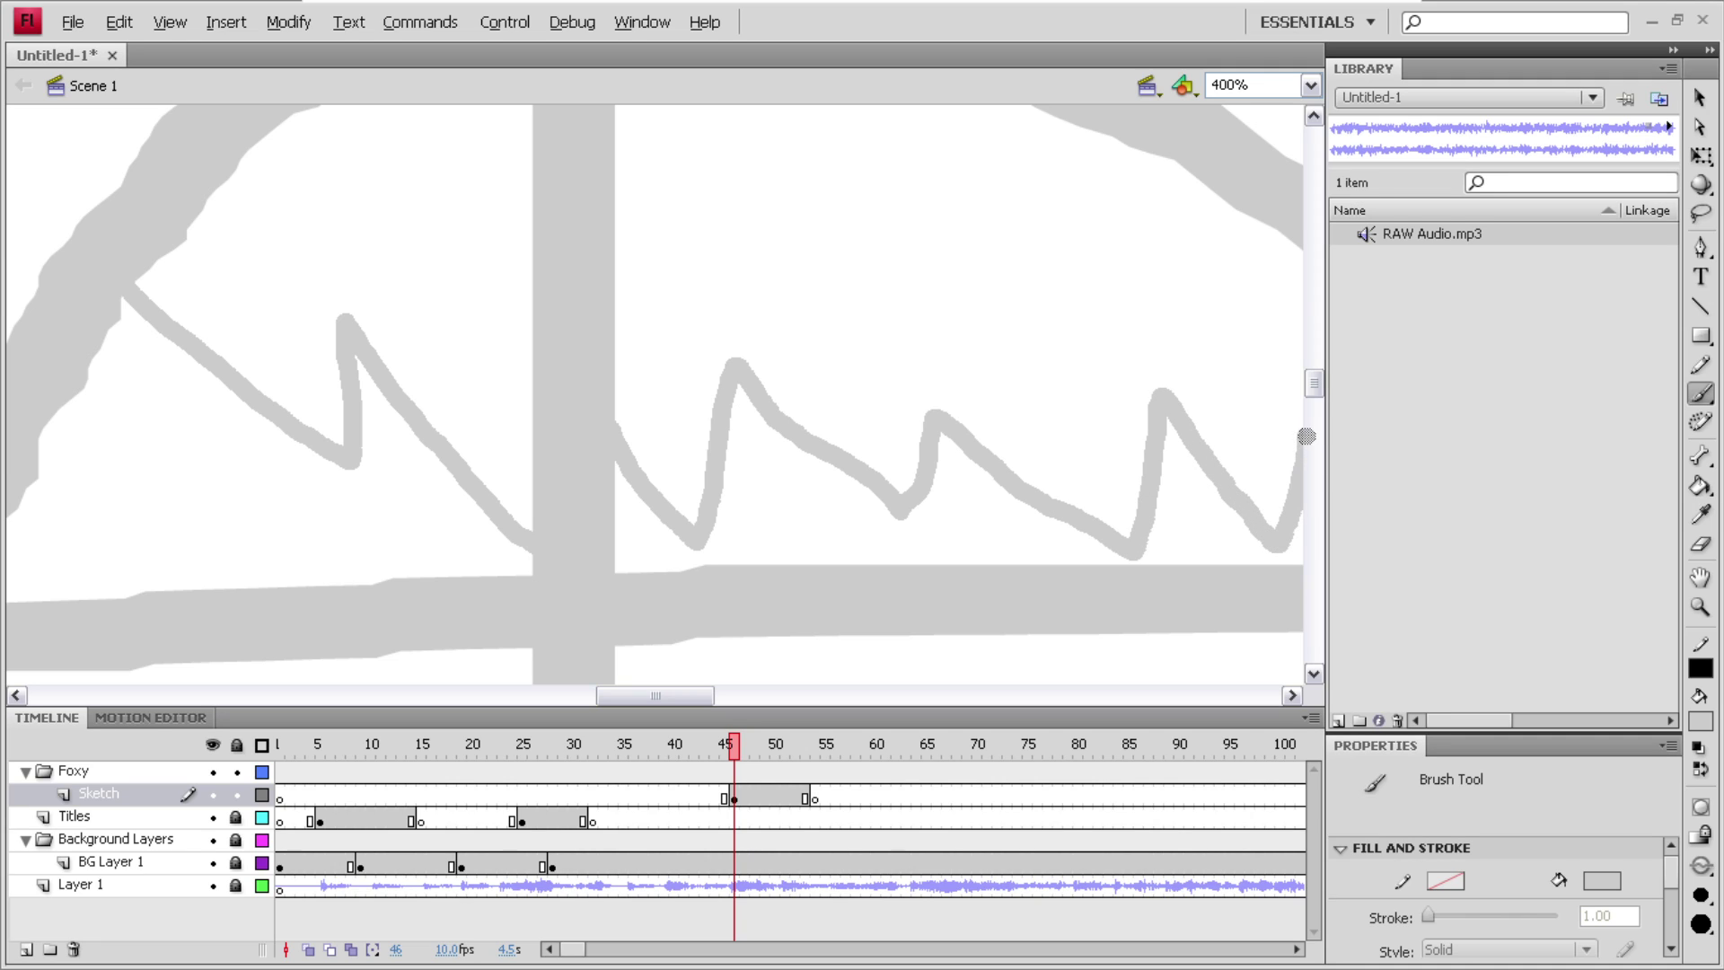
pyautogui.click(1294, 695)
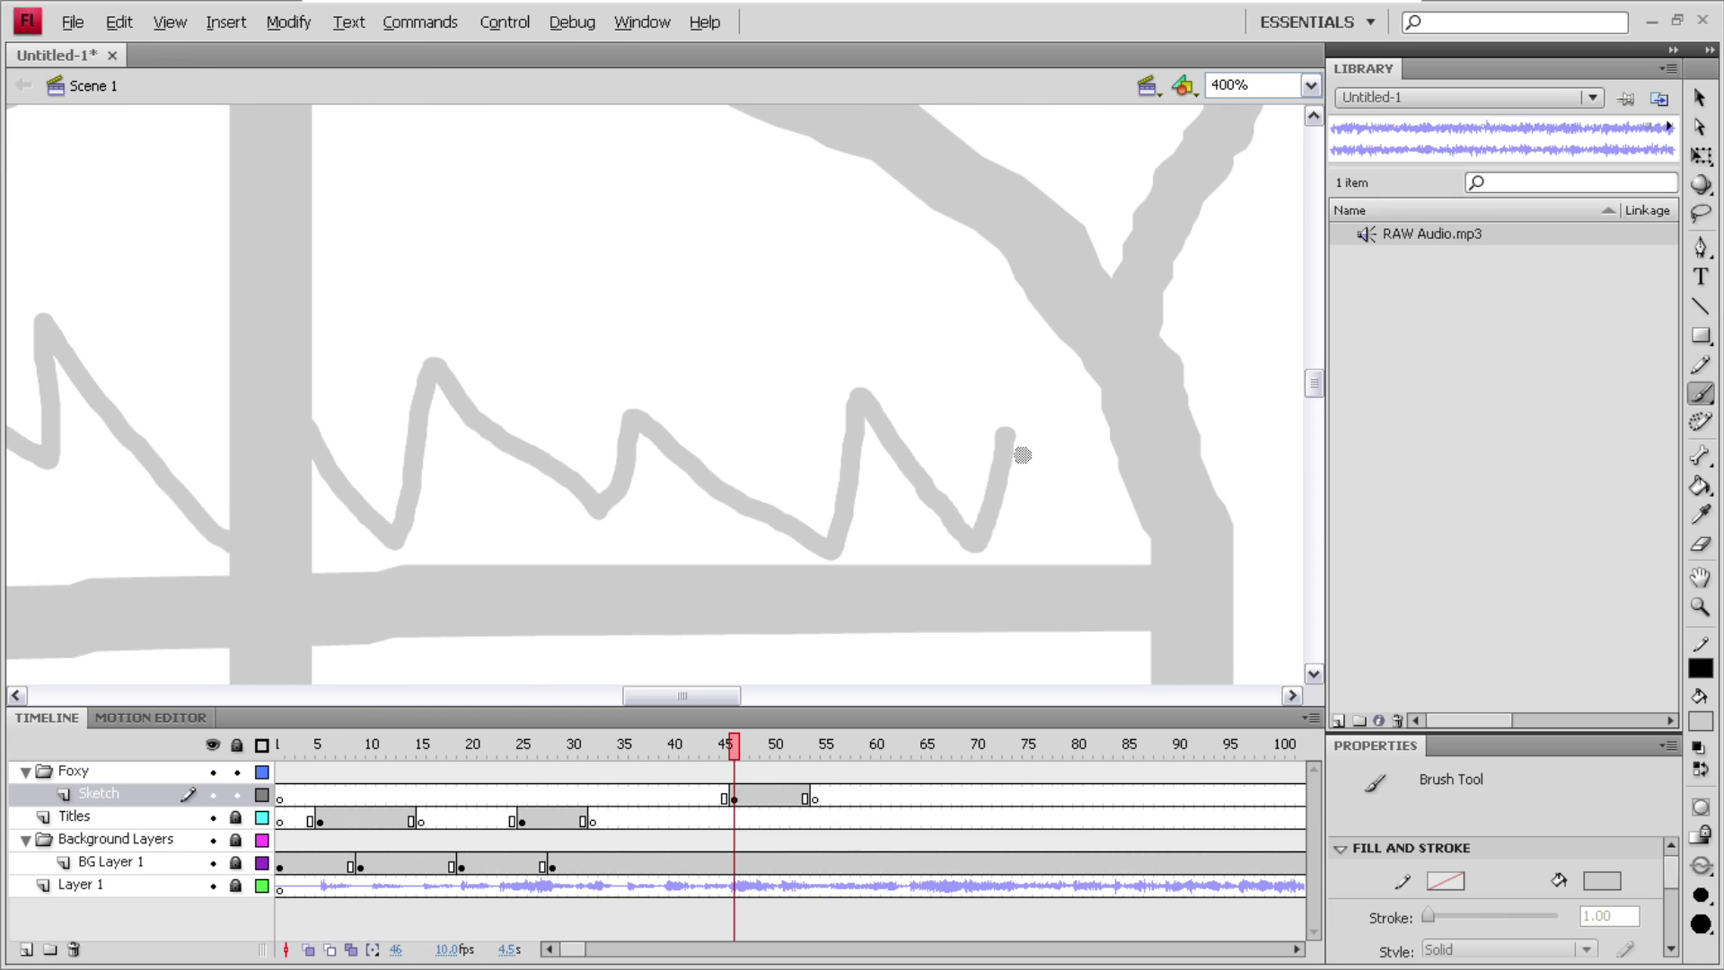
pyautogui.moveTo(1004, 437)
pyautogui.mouseDown()
pyautogui.moveTo(1105, 545)
pyautogui.moveTo(1097, 438)
pyautogui.mouseUp()
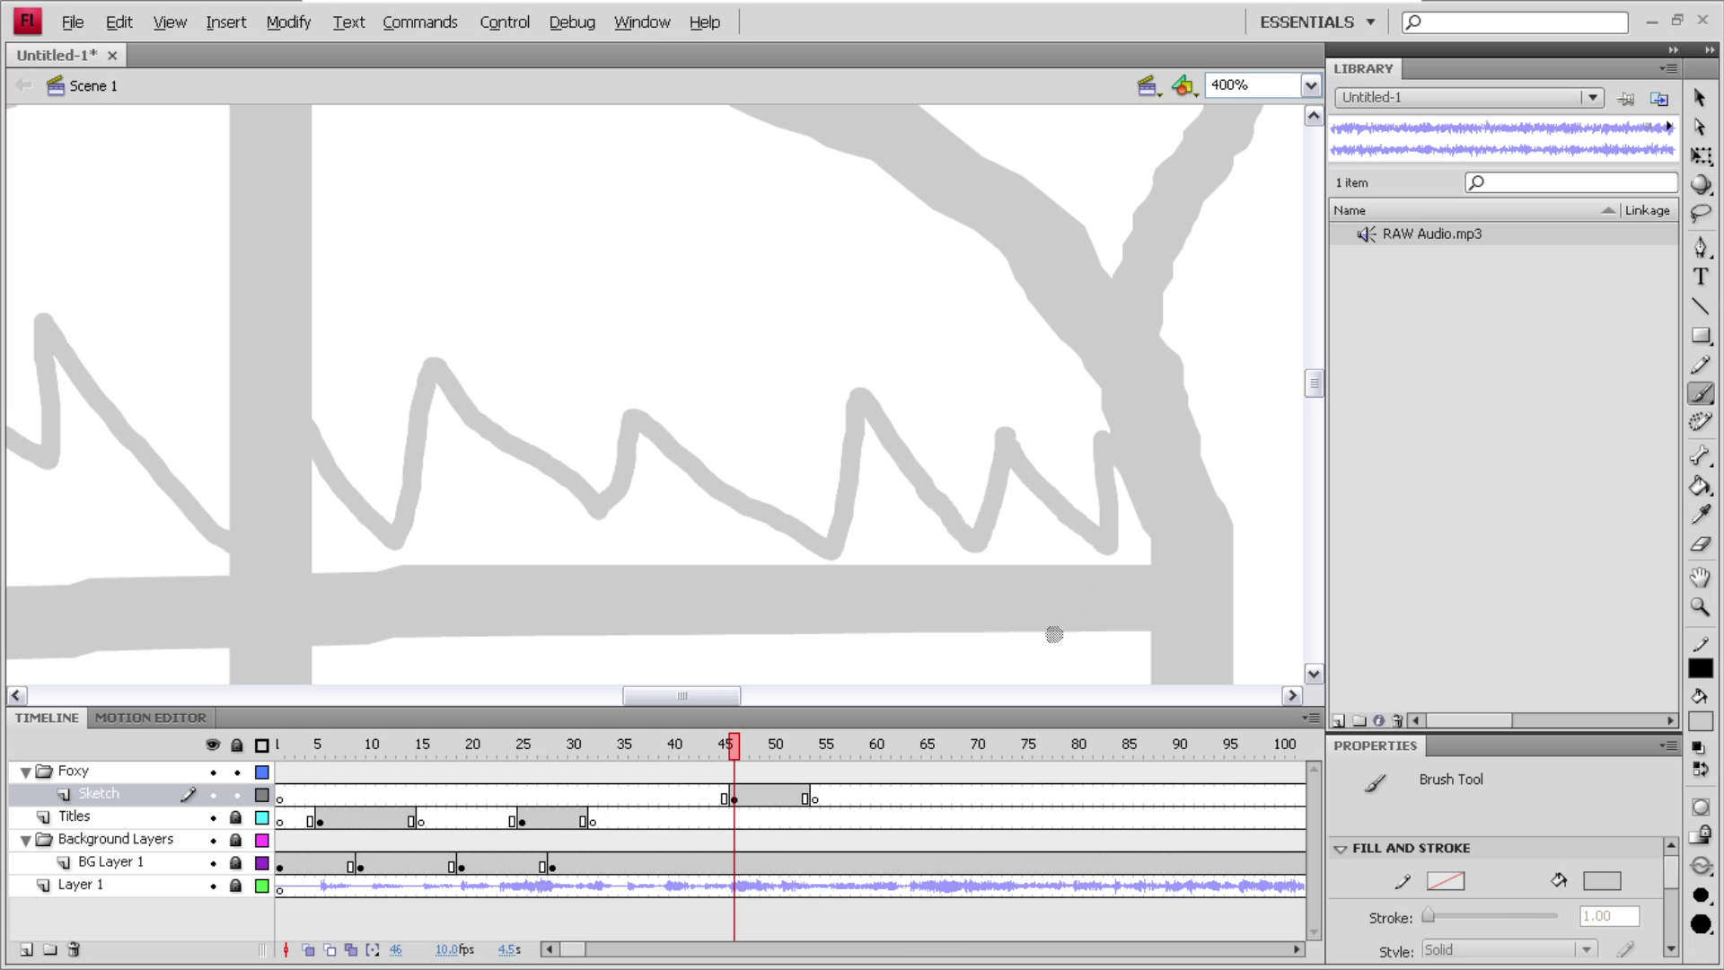
pyautogui.moveTo(709, 696); pyautogui.dragTo(661, 695)
pyautogui.moveTo(1303, 379); pyautogui.dragTo(1304, 380)
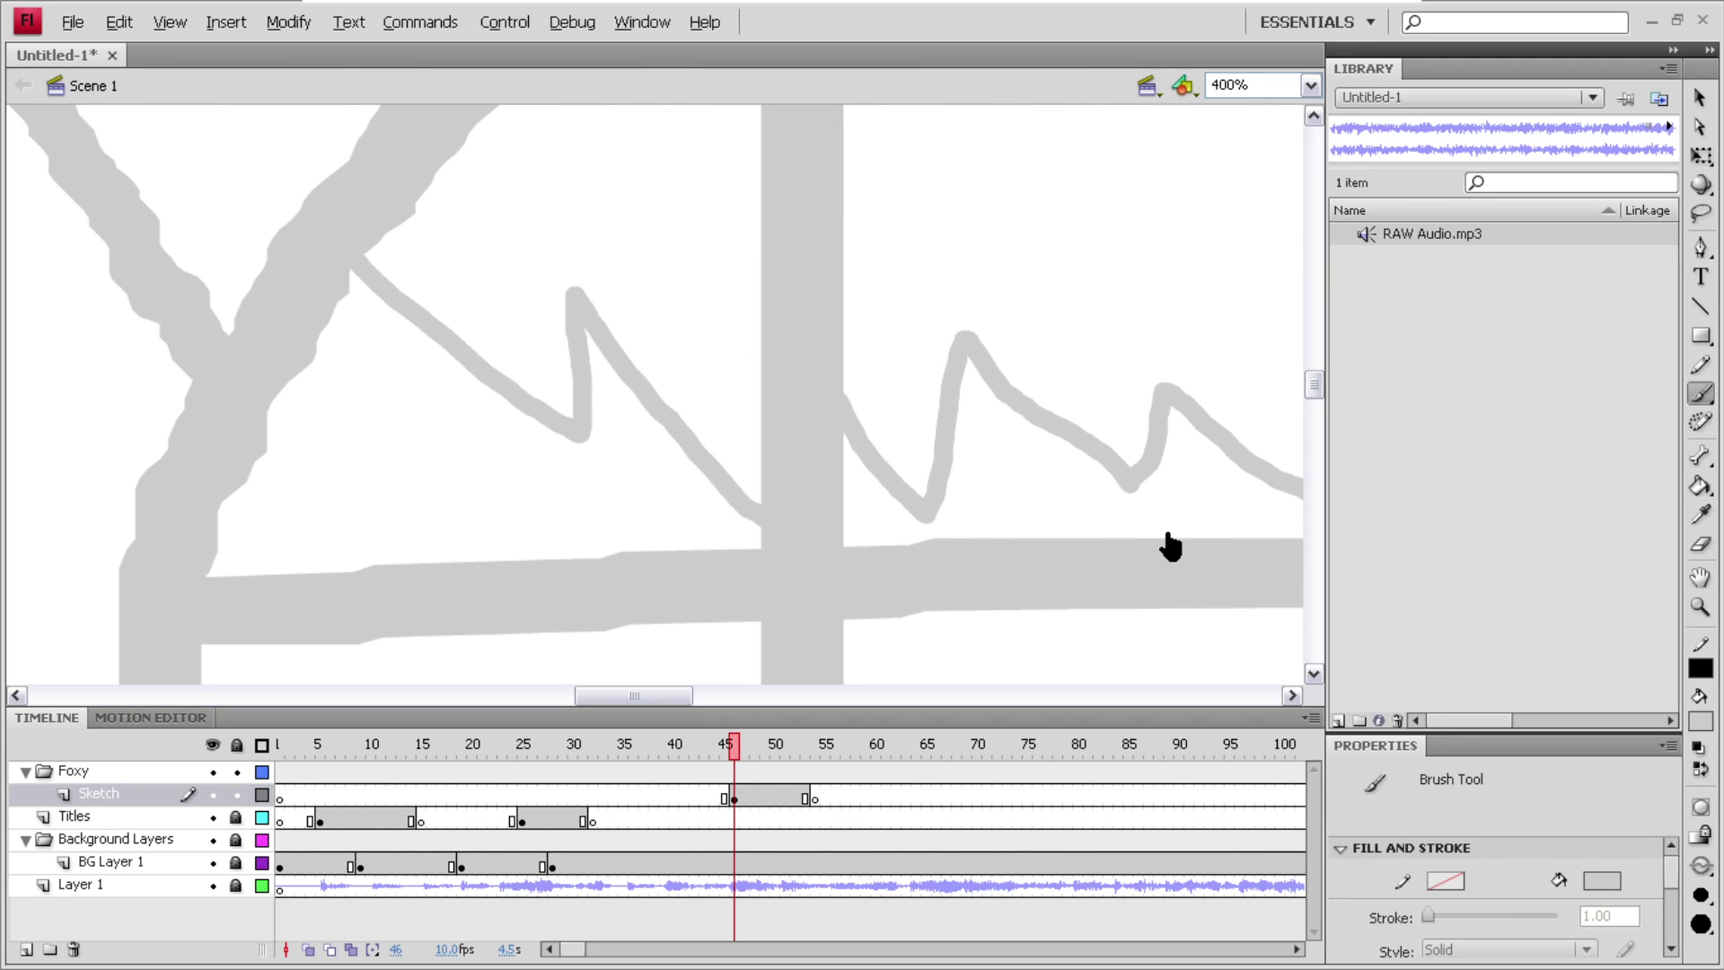
# - Switch to the browser to check the live stream dashboard in YouTube Studio, and return to Flash
pyautogui.press('super')
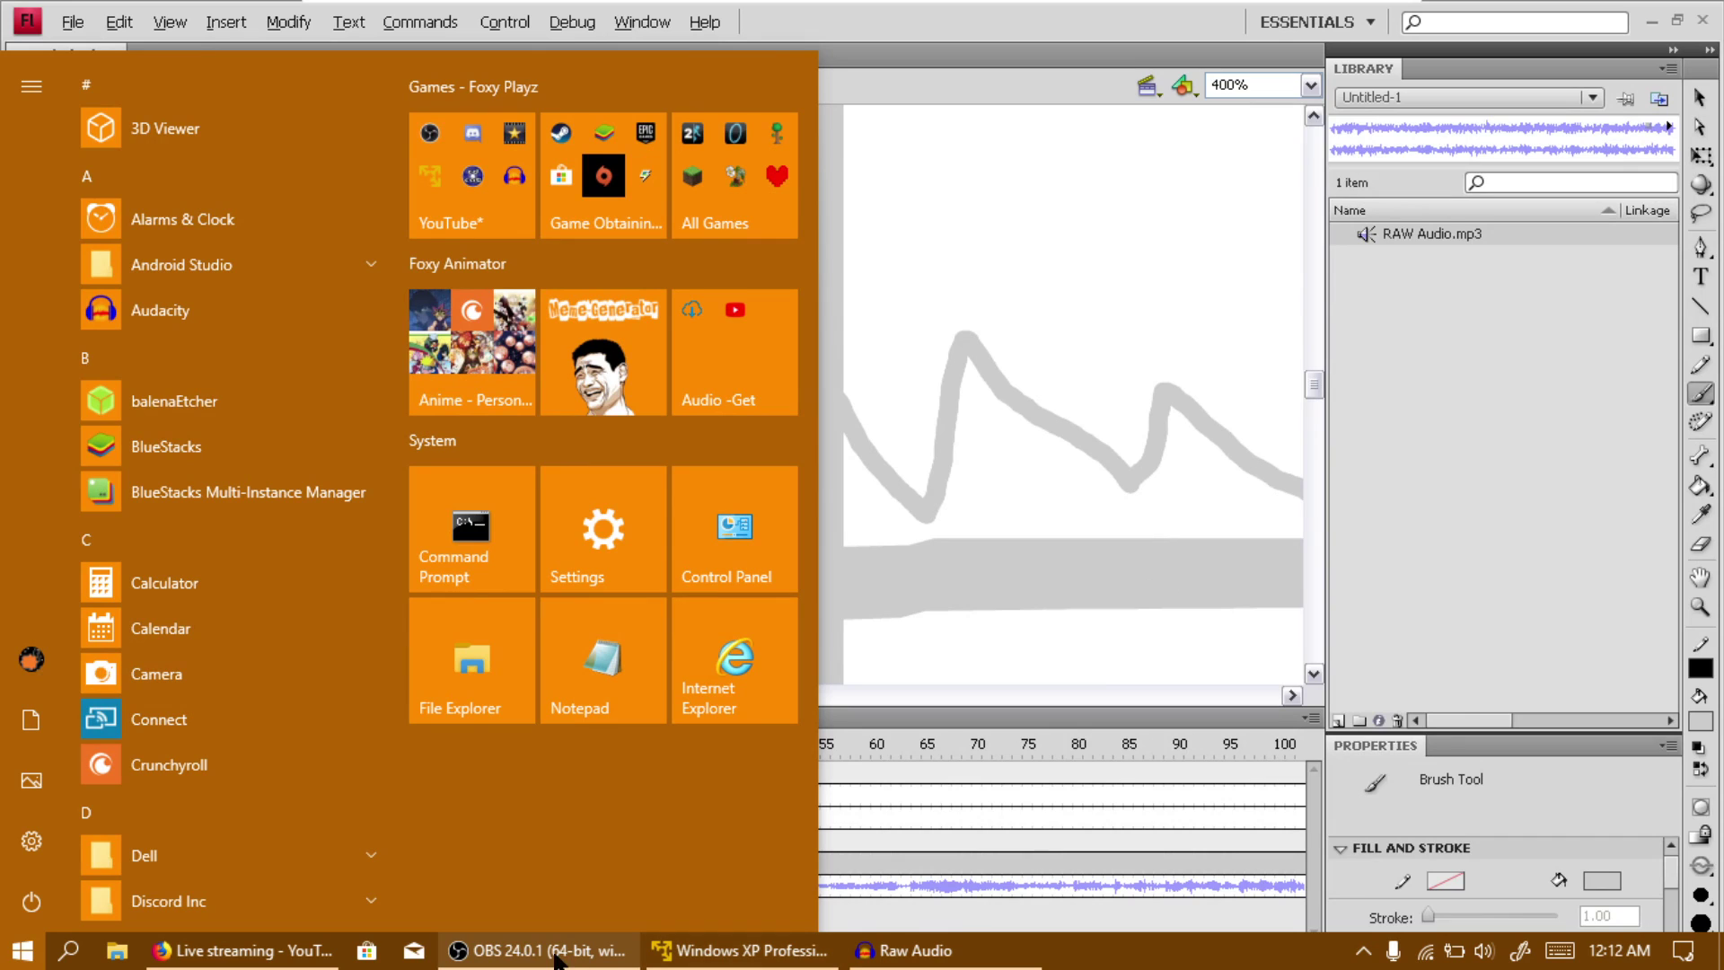
pyautogui.click(242, 950)
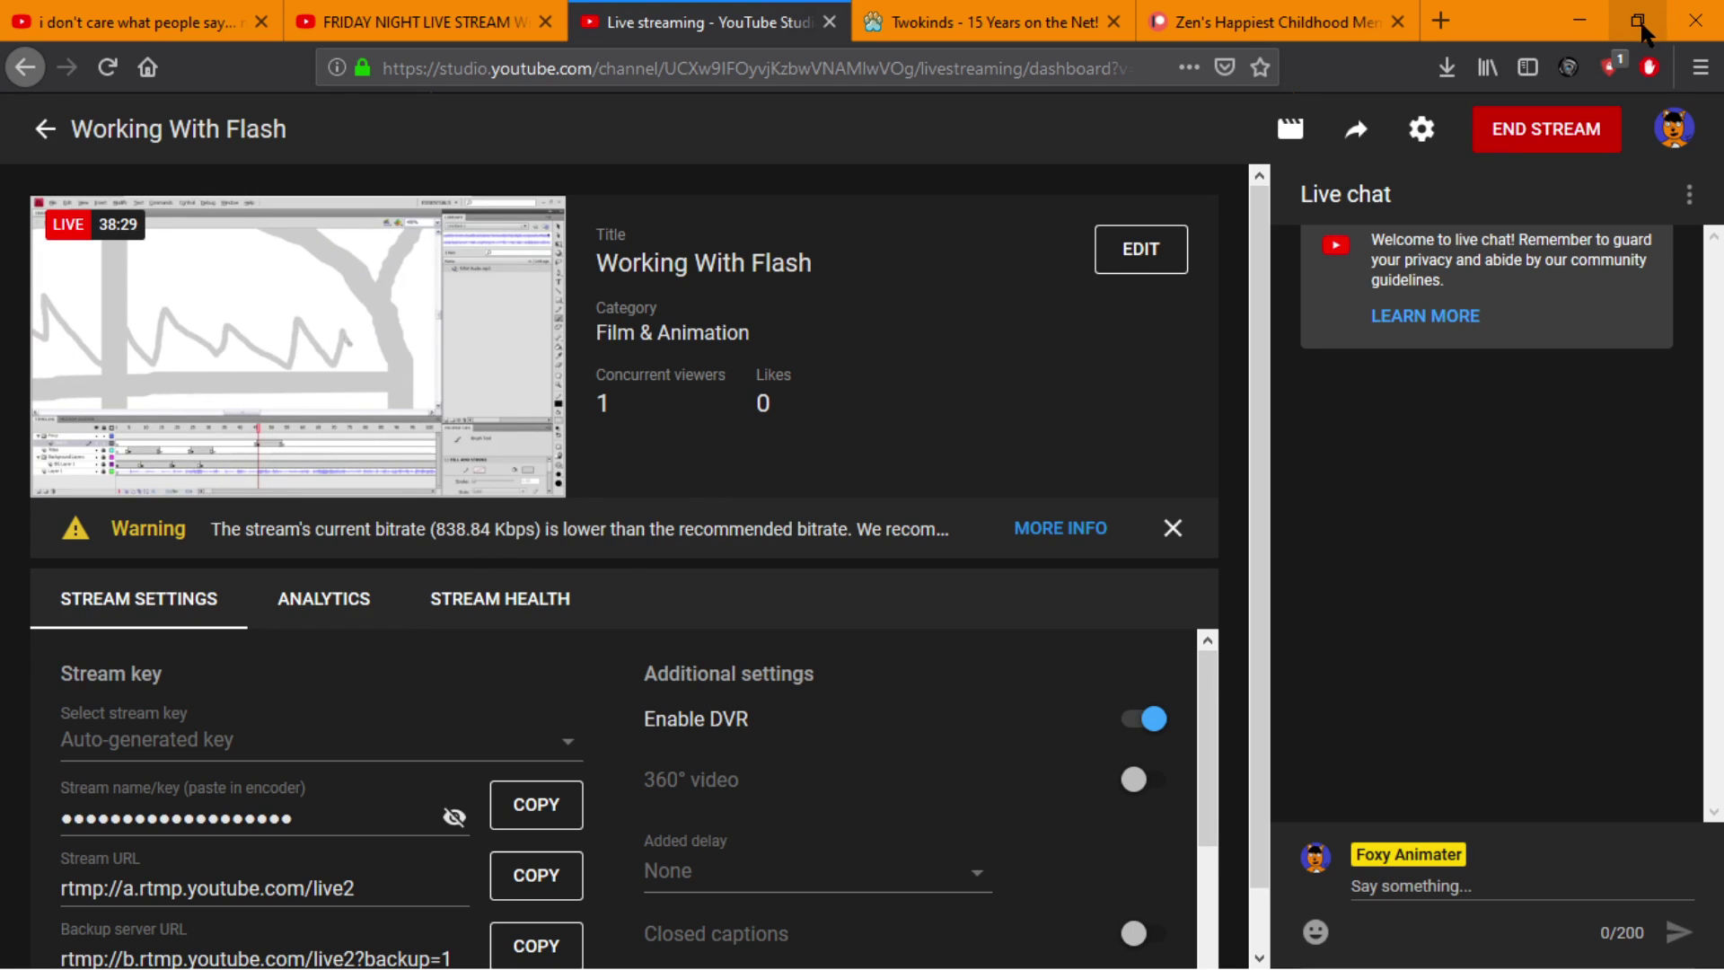
pyautogui.click(1579, 20)
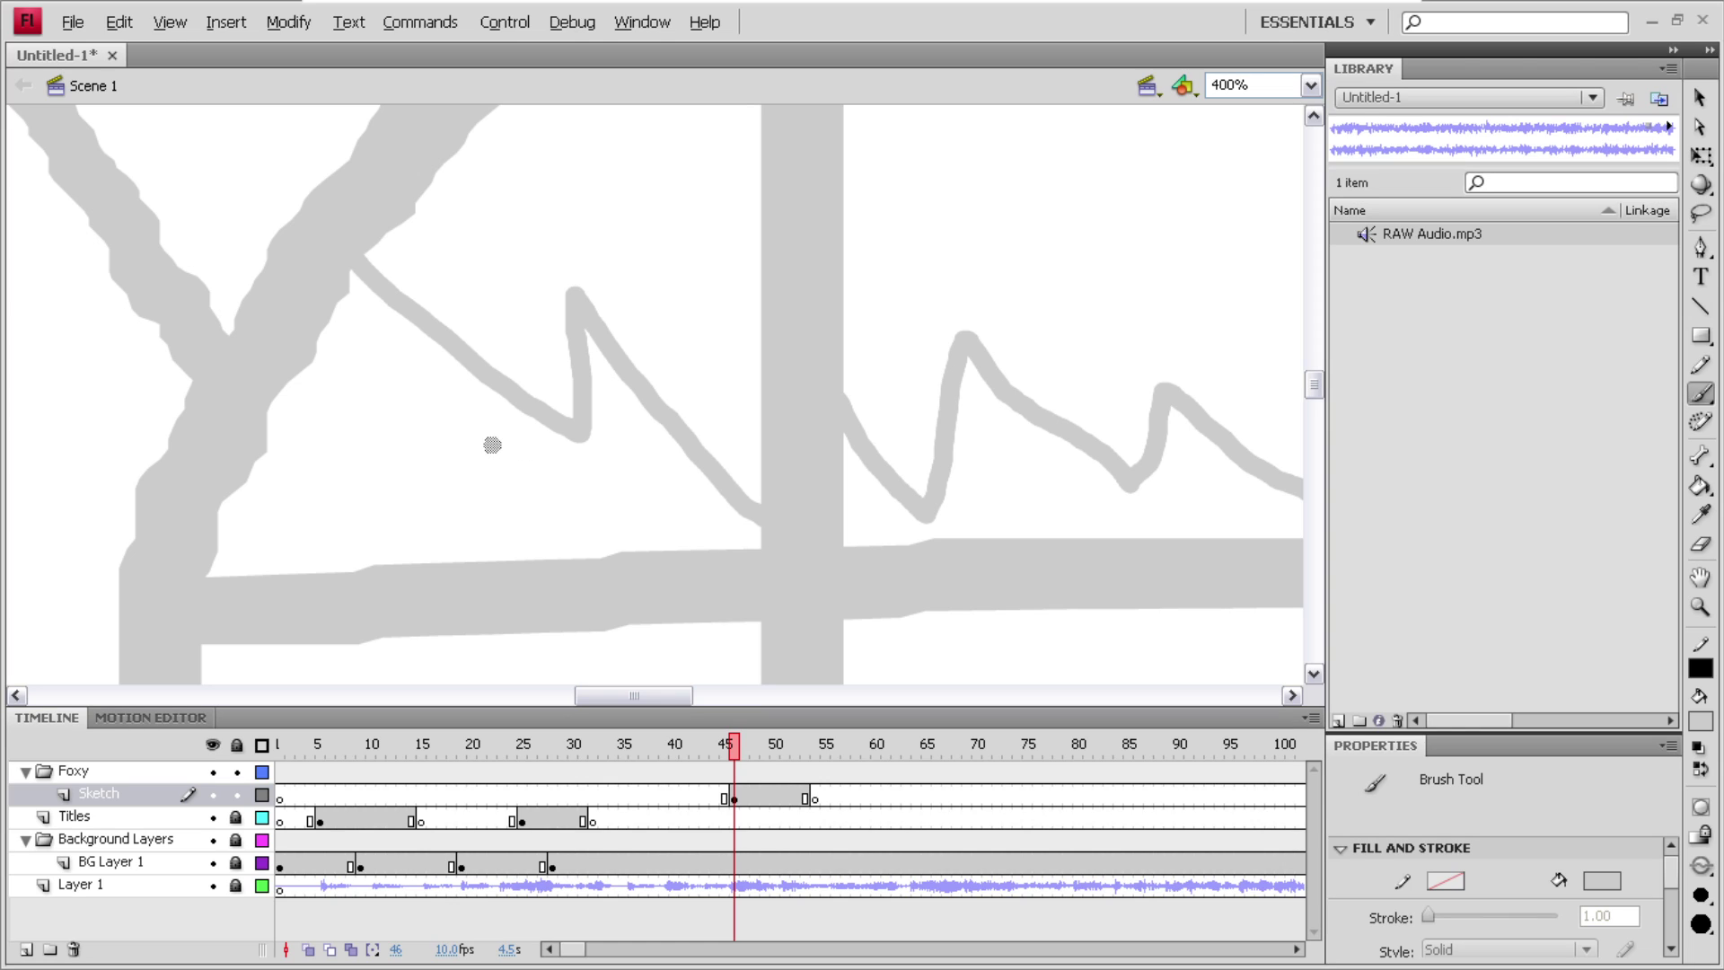
# - Sketch the left eye on the horizontal guide with a tall oval outline, an iris ring and a small pupil, undoing the first stroke
pyautogui.moveTo(485, 444)
pyautogui.mouseDown()
pyautogui.moveTo(407, 597)
pyautogui.moveTo(402, 676)
pyautogui.mouseUp()
pyautogui.moveTo(1313, 386); pyautogui.dragTo(1313, 395)
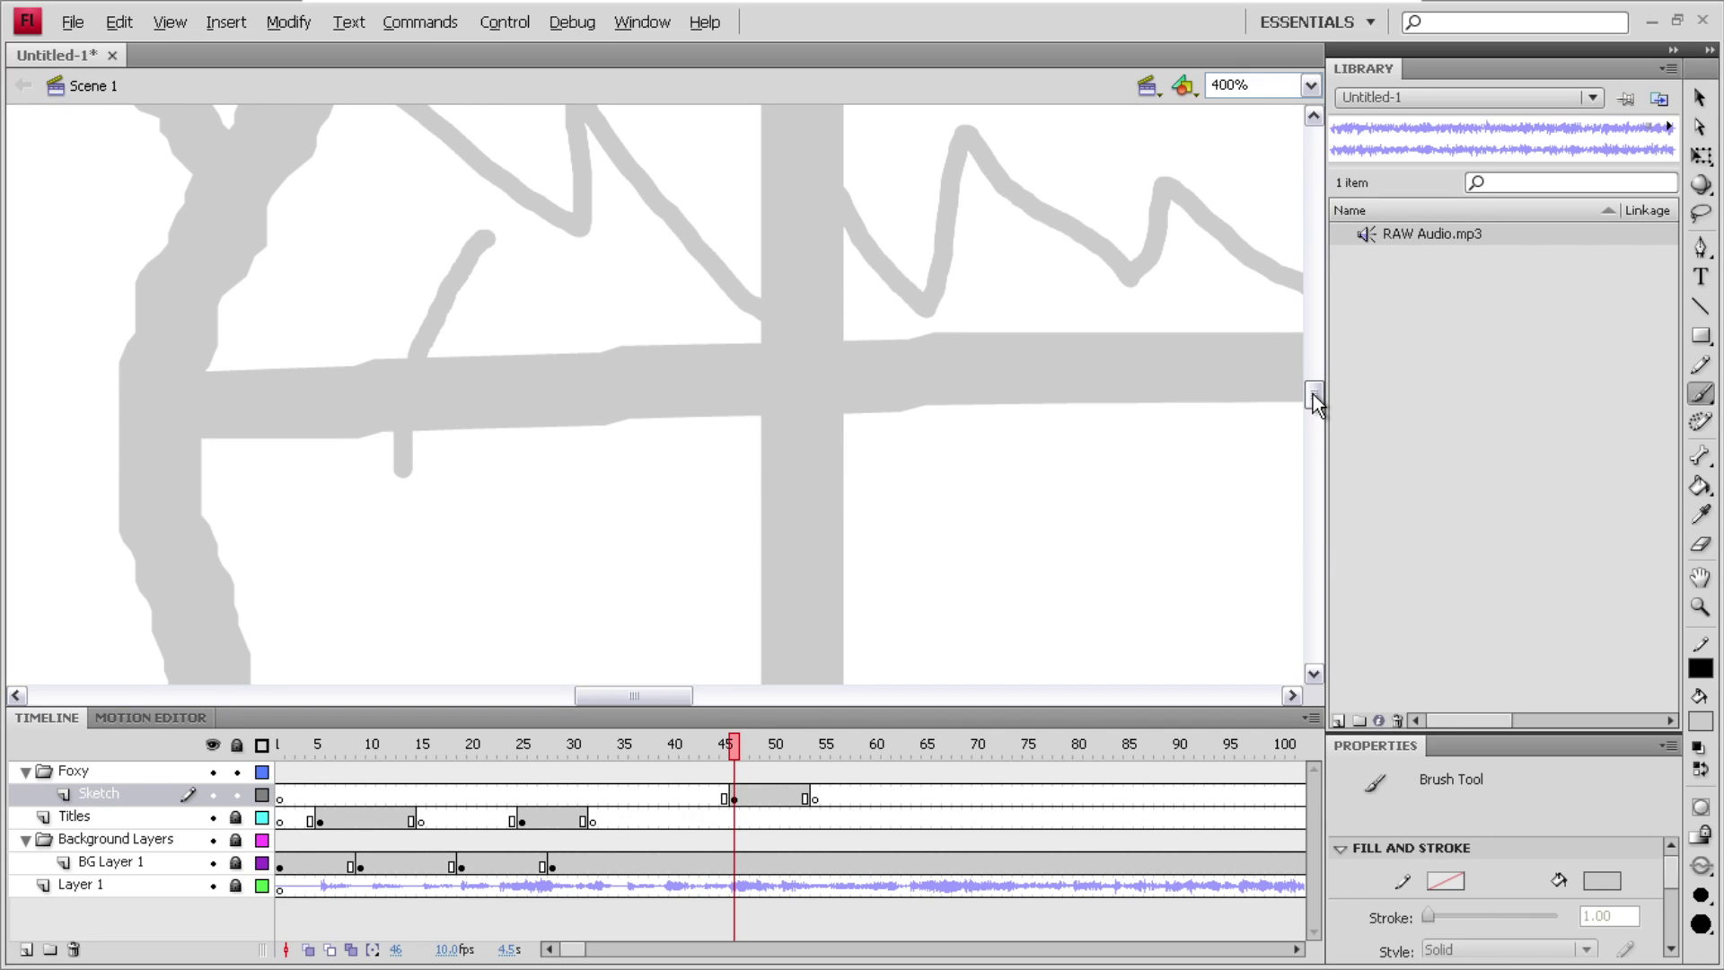
pyautogui.hotkey('ctrl', 'z')
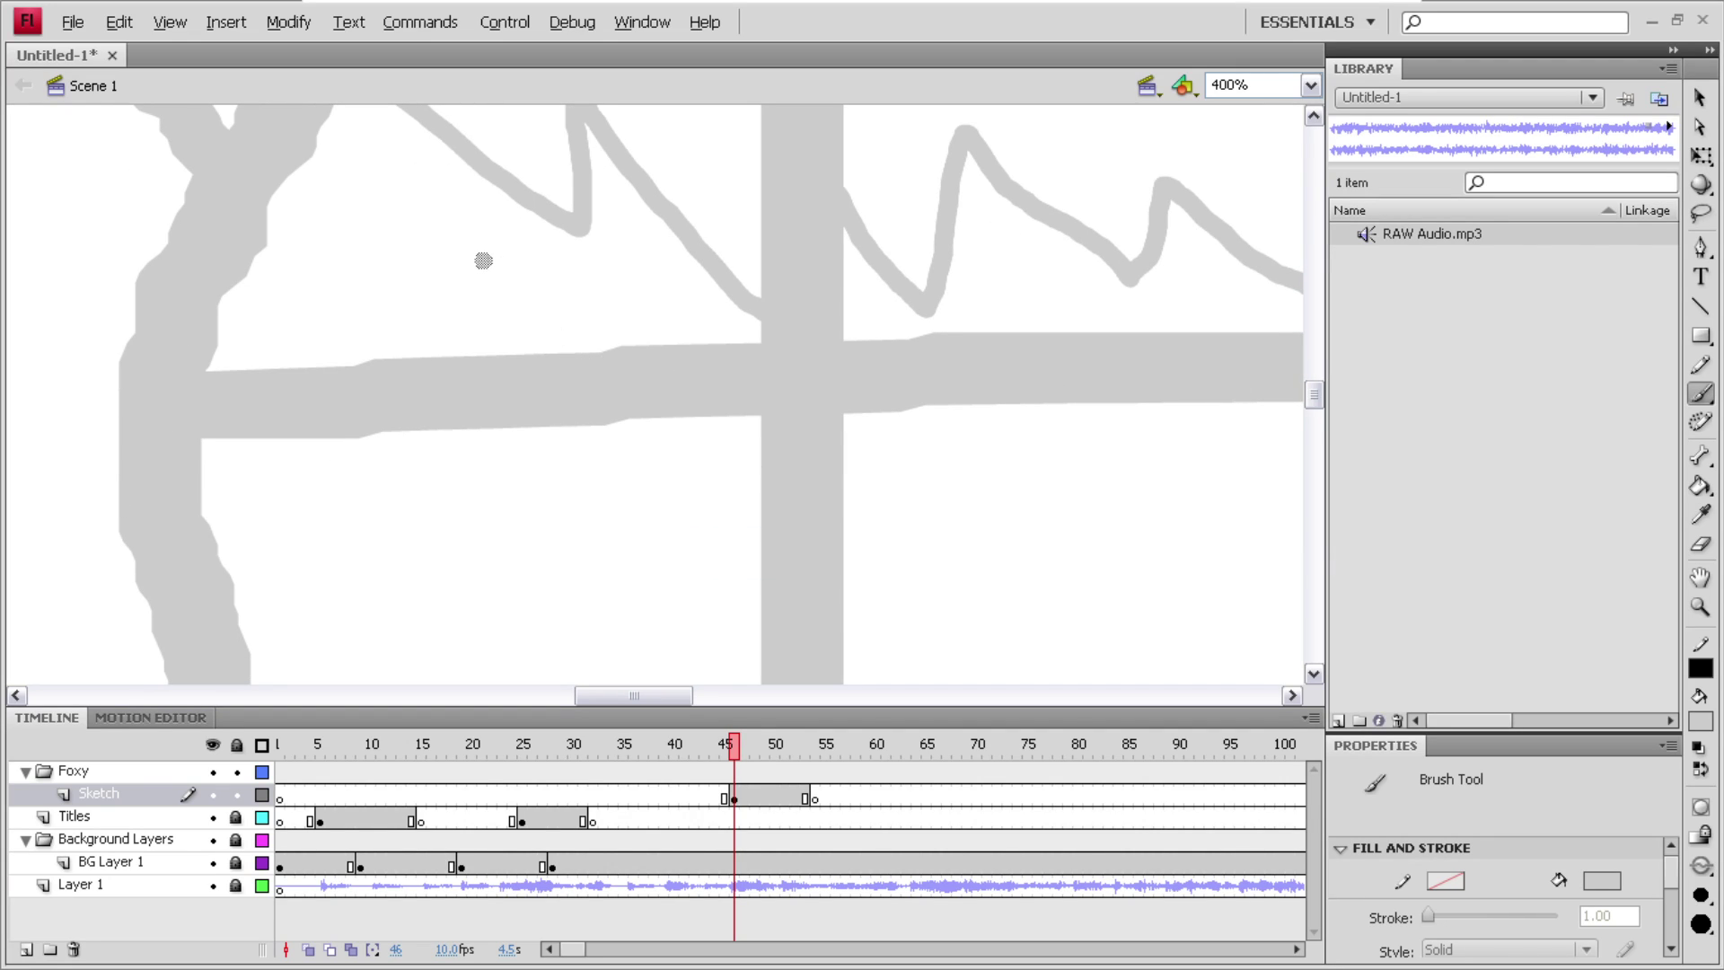
pyautogui.moveTo(459, 251)
pyautogui.mouseDown()
pyautogui.moveTo(410, 409)
pyautogui.moveTo(439, 539)
pyautogui.moveTo(486, 609)
pyautogui.moveTo(555, 627)
pyautogui.moveTo(628, 570)
pyautogui.moveTo(650, 399)
pyautogui.moveTo(588, 260)
pyautogui.moveTo(526, 233)
pyautogui.moveTo(458, 246)
pyautogui.mouseUp()
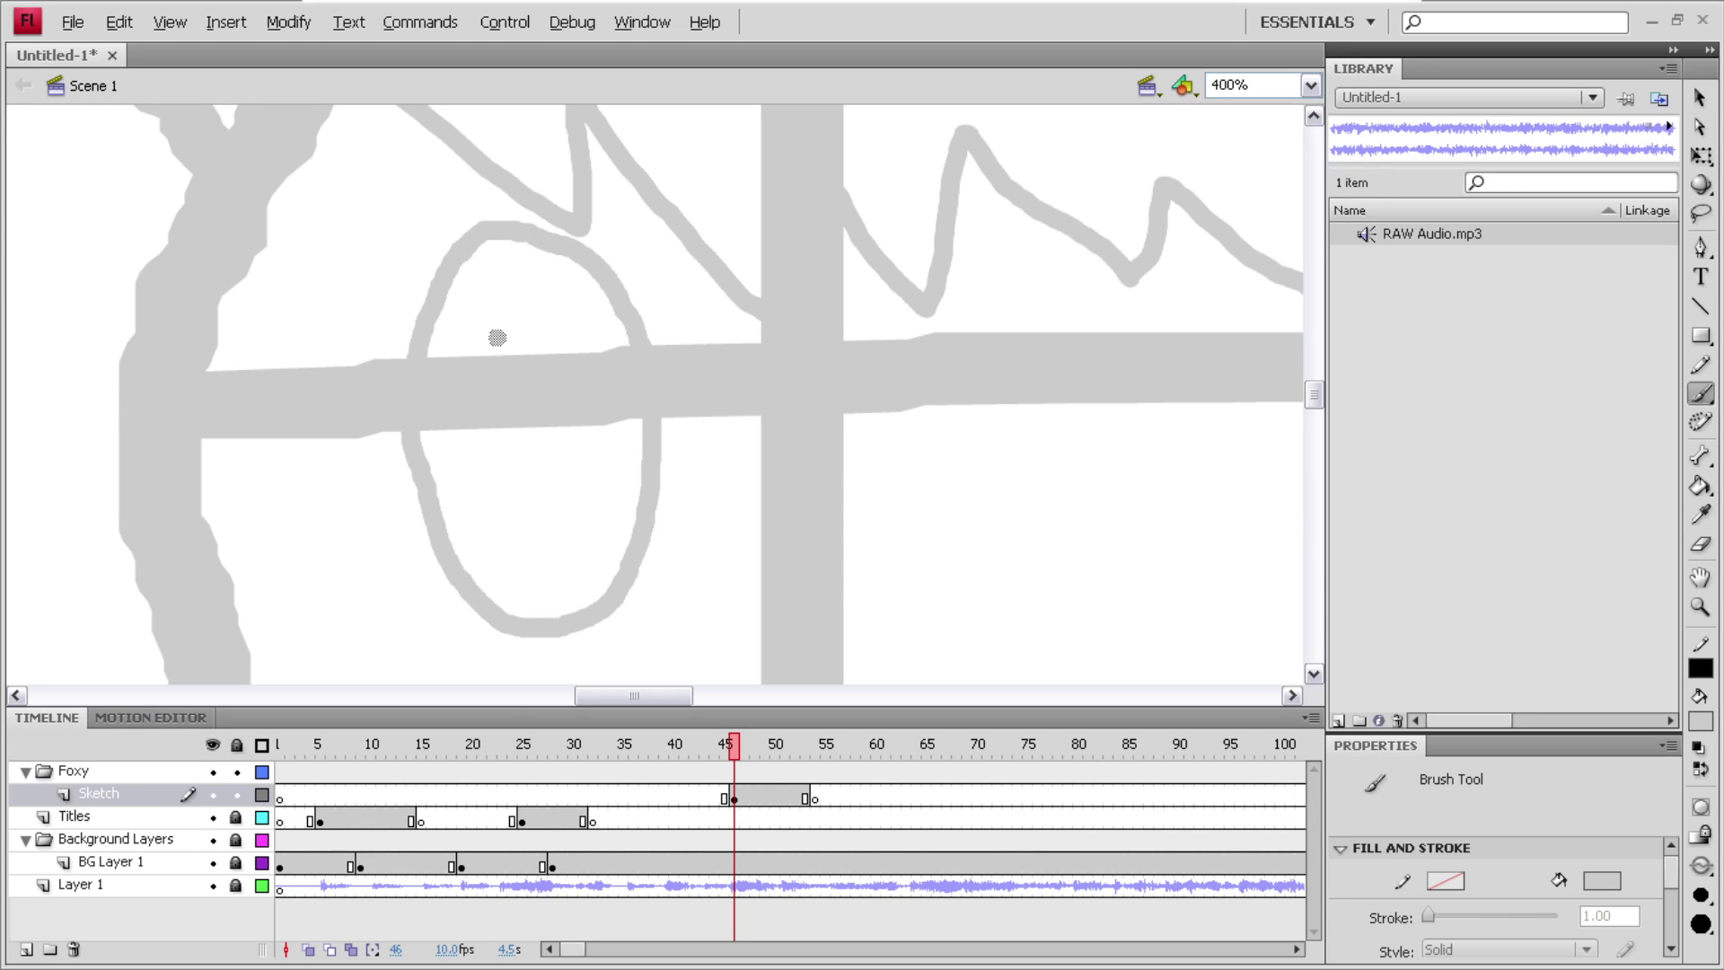
pyautogui.moveTo(489, 320)
pyautogui.mouseDown()
pyautogui.moveTo(469, 385)
pyautogui.moveTo(493, 488)
pyautogui.moveTo(534, 518)
pyautogui.moveTo(575, 412)
pyautogui.moveTo(566, 350)
pyautogui.moveTo(520, 315)
pyautogui.moveTo(497, 323)
pyautogui.moveTo(510, 441)
pyautogui.moveTo(529, 444)
pyautogui.moveTo(531, 378)
pyautogui.moveTo(512, 338)
pyautogui.moveTo(516, 431)
pyautogui.mouseUp()
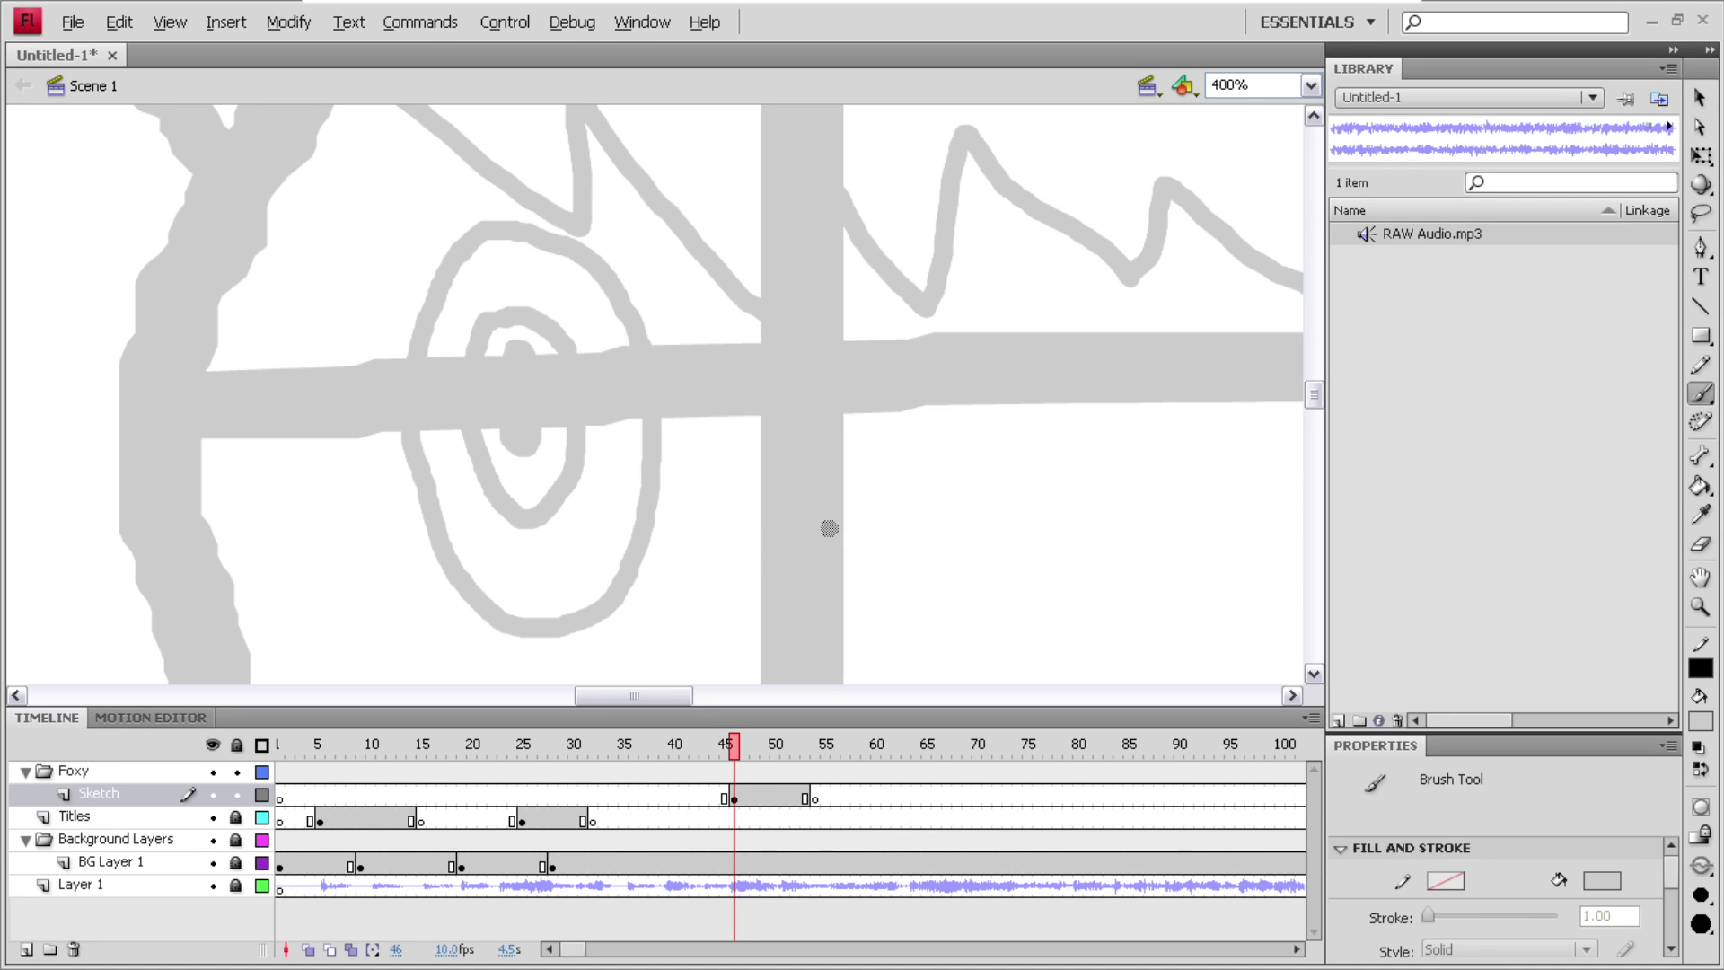
# - Try sketching a narrow right eye with an oval outline and iris beside the vertical guide, and undo it
pyautogui.moveTo(671, 693)
pyautogui.mouseDown()
pyautogui.moveTo(717, 700)
pyautogui.moveTo(698, 699)
pyautogui.mouseUp()
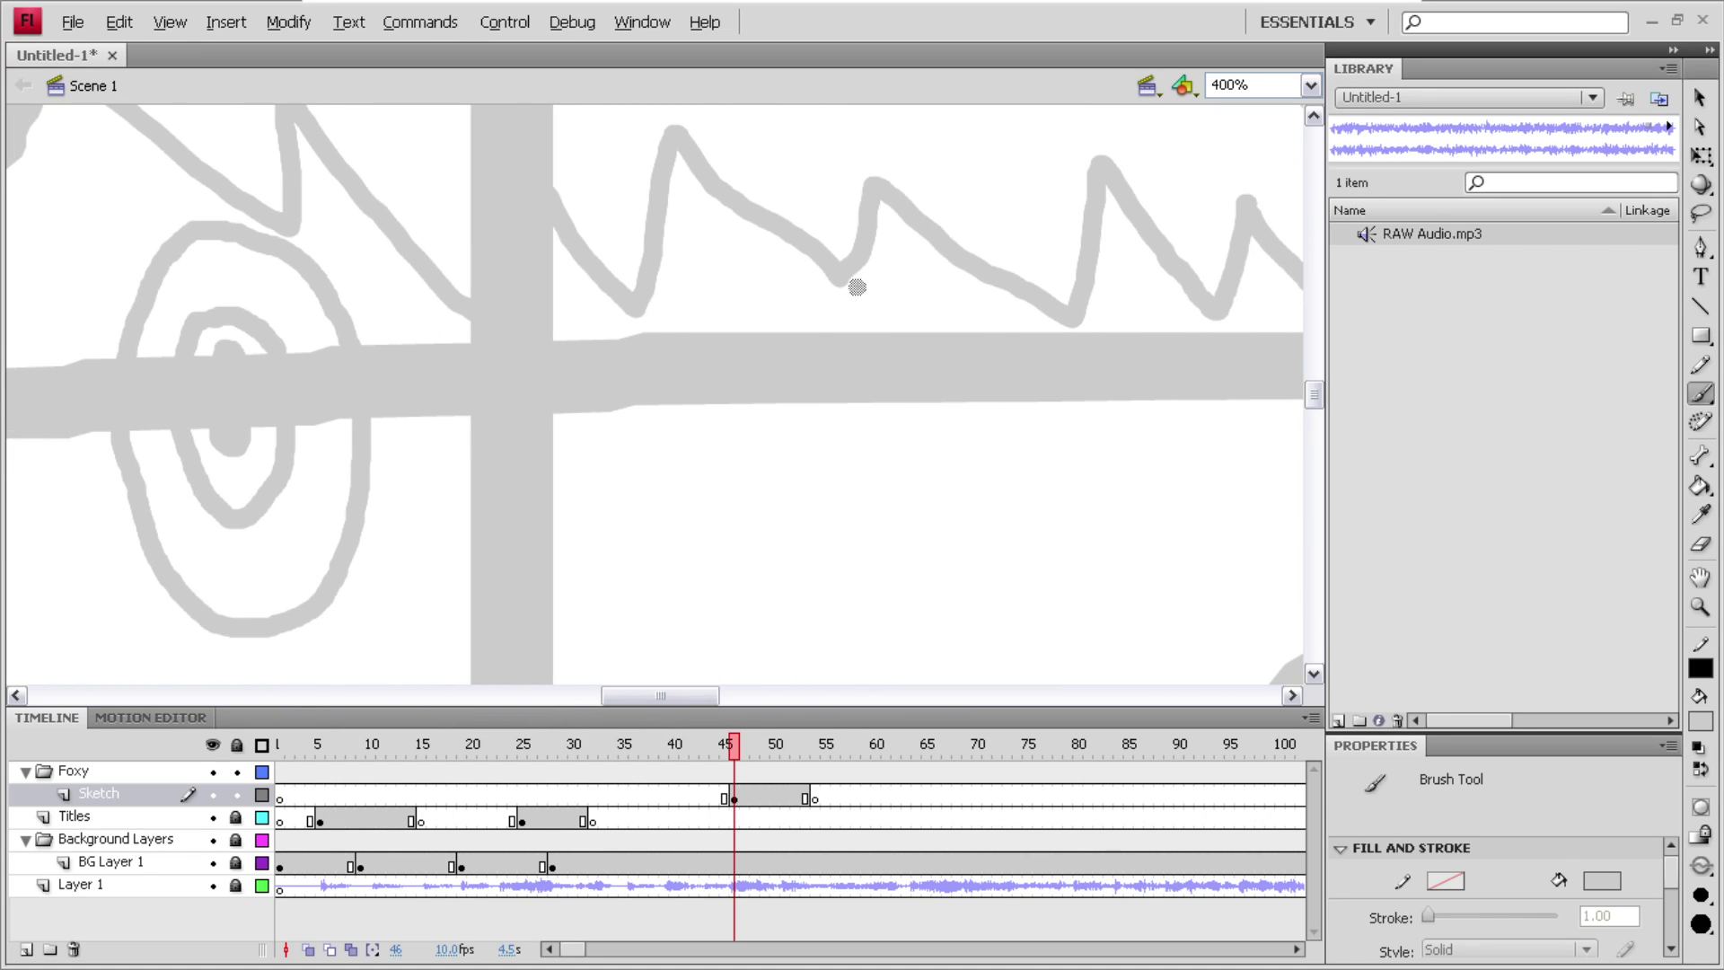
pyautogui.moveTo(780, 261)
pyautogui.mouseDown()
pyautogui.moveTo(751, 273)
pyautogui.moveTo(716, 492)
pyautogui.moveTo(736, 586)
pyautogui.moveTo(774, 624)
pyautogui.moveTo(827, 624)
pyautogui.moveTo(867, 603)
pyautogui.moveTo(887, 502)
pyautogui.moveTo(878, 347)
pyautogui.moveTo(862, 305)
pyautogui.moveTo(777, 261)
pyautogui.mouseUp()
pyautogui.moveTo(789, 320)
pyautogui.mouseDown()
pyautogui.moveTo(770, 450)
pyautogui.moveTo(785, 528)
pyautogui.moveTo(812, 539)
pyautogui.moveTo(843, 488)
pyautogui.moveTo(841, 418)
pyautogui.mouseUp()
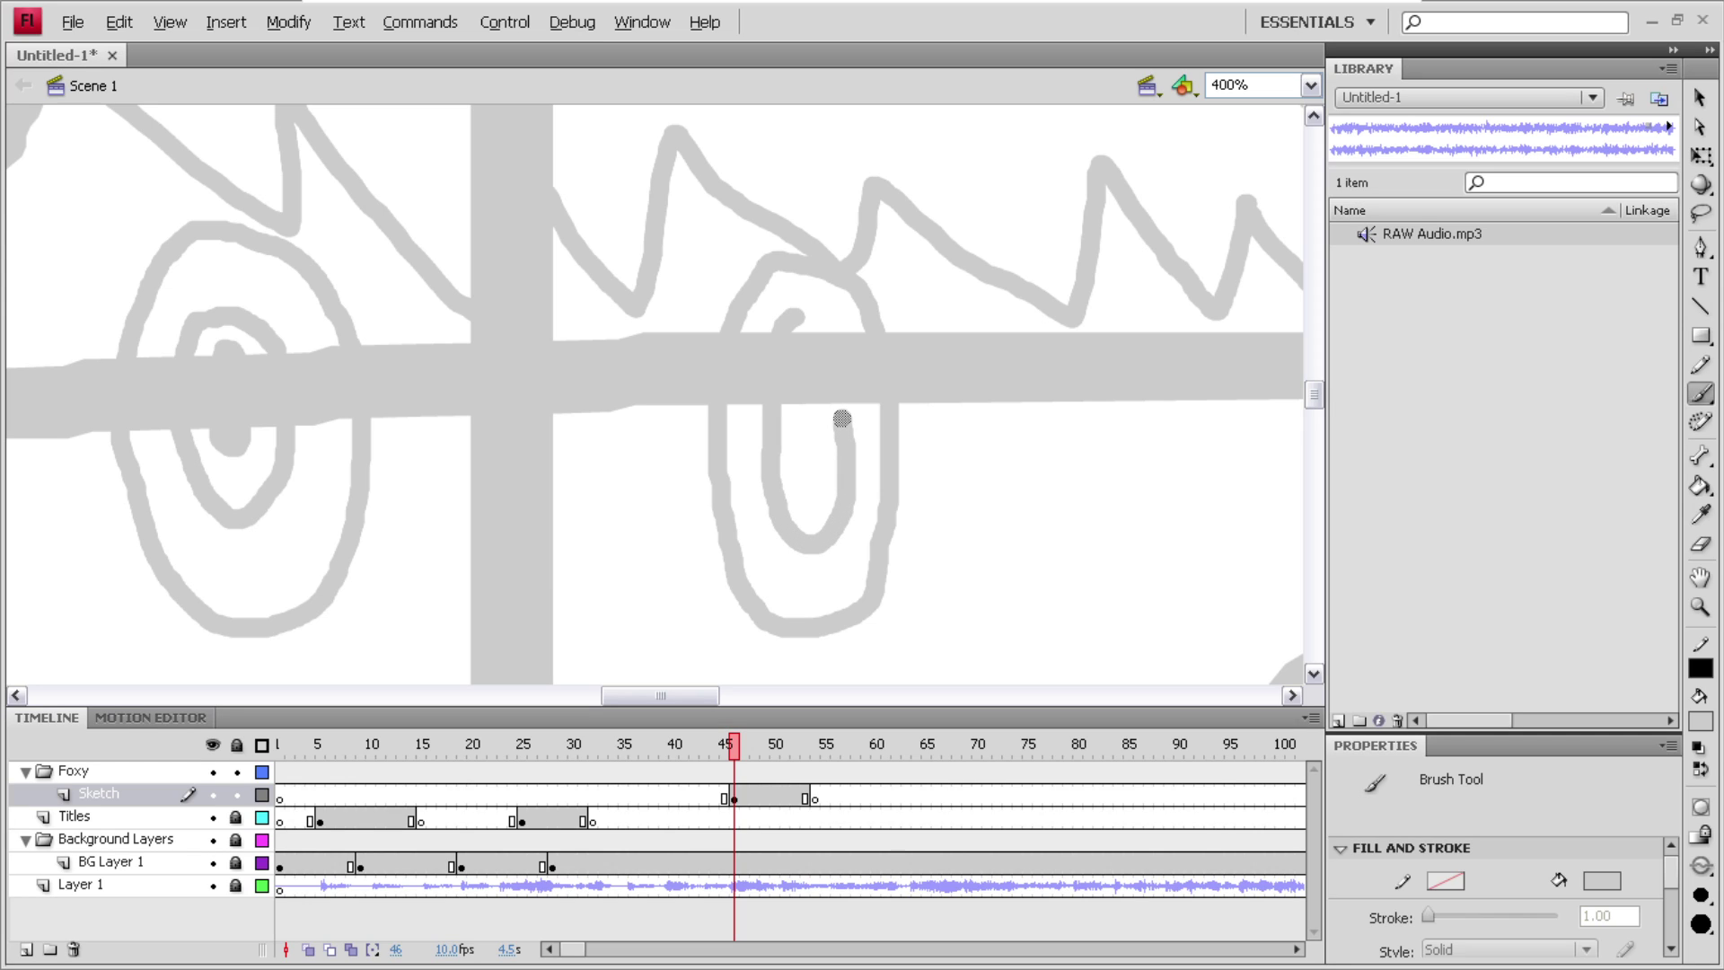
pyautogui.hotkey('ctrl', 'z')
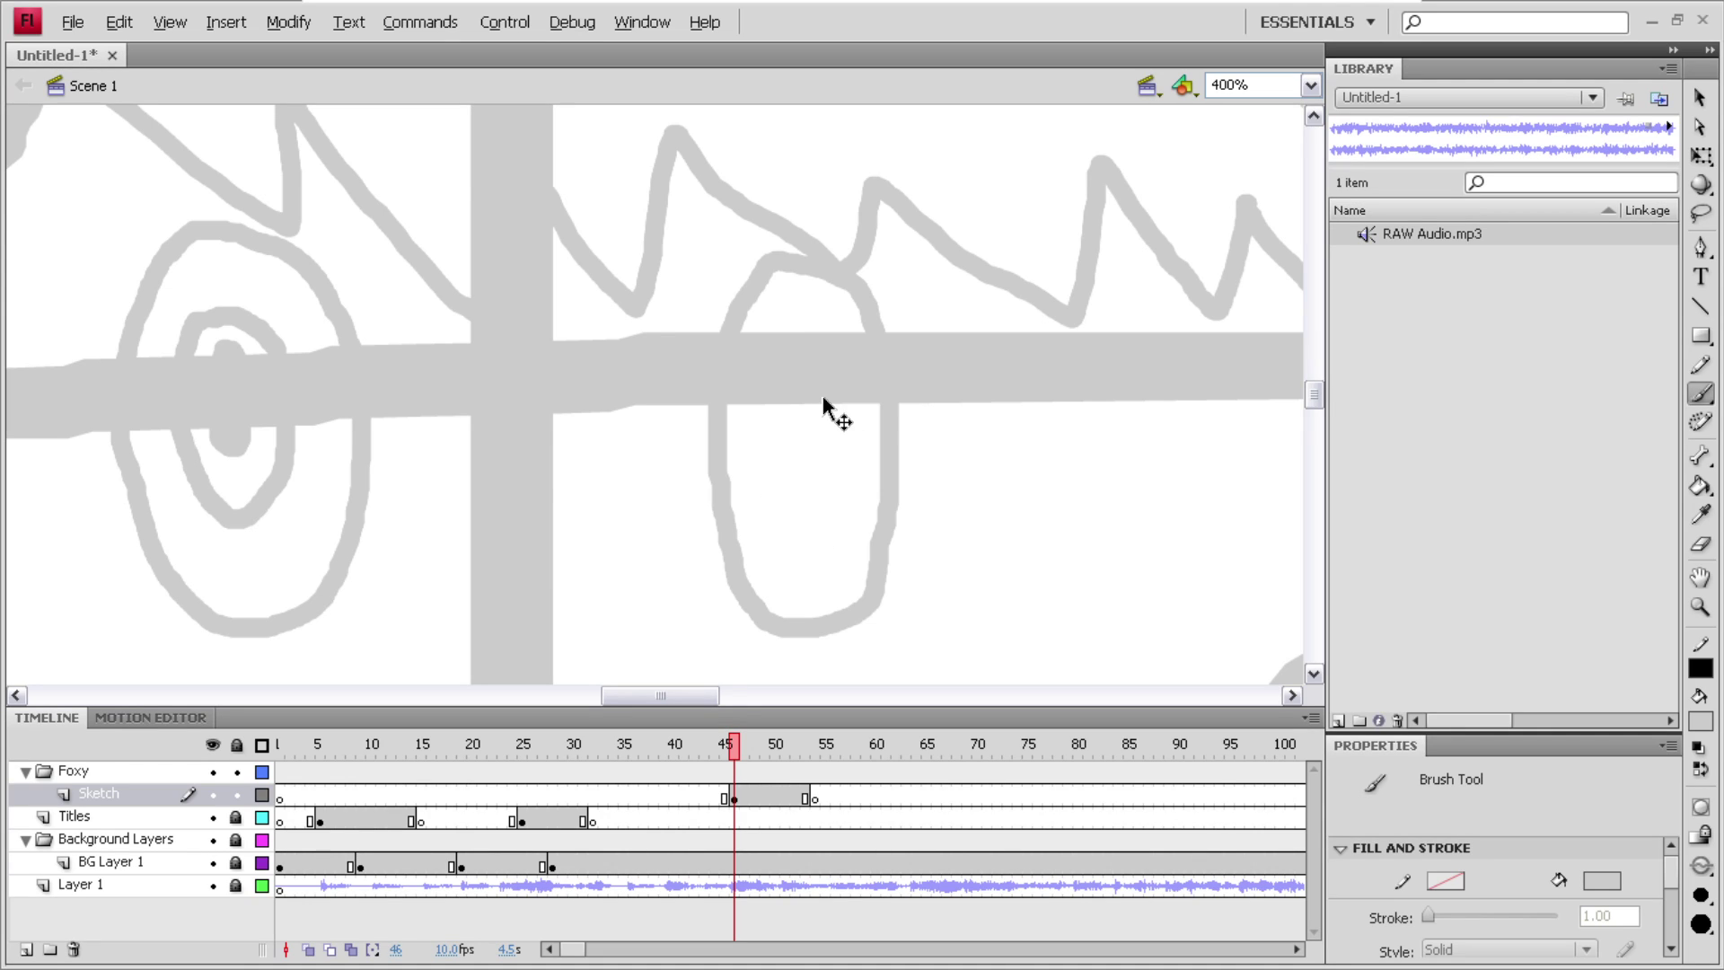
pyautogui.hotkey('ctrl', 'z')
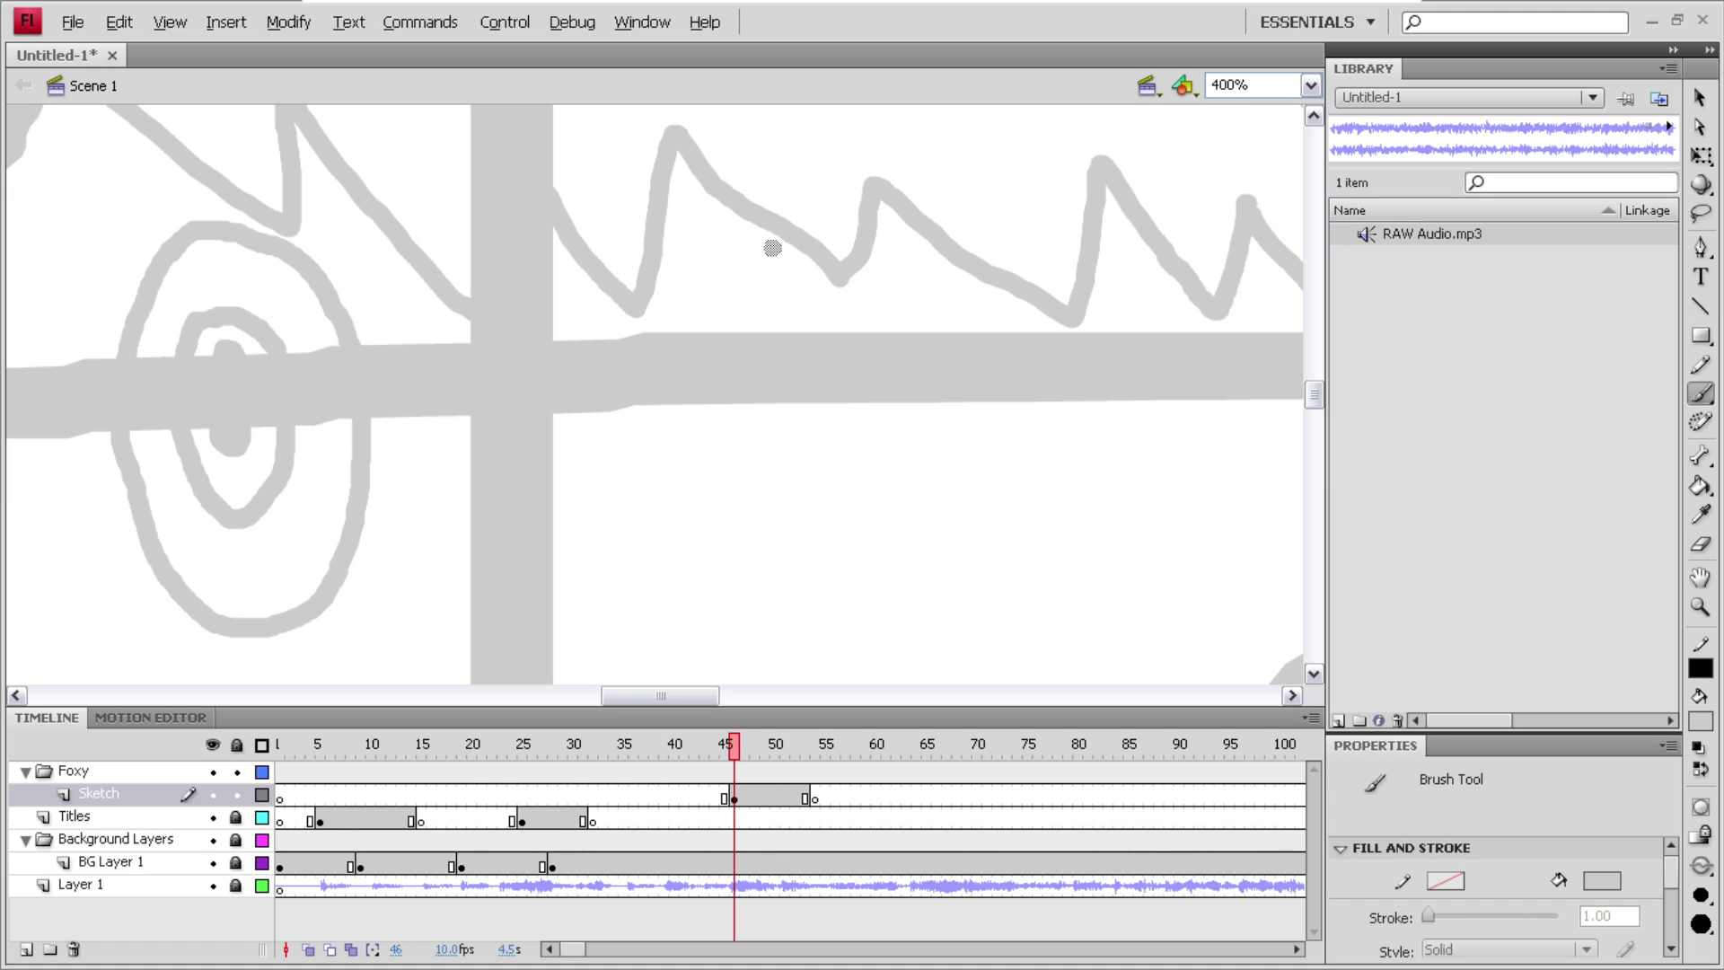
# - Sketch a wider right eye with an iris ring and filled pupil under the fringe, and fill in the left eye's pupil
pyautogui.moveTo(771, 248)
pyautogui.mouseDown()
pyautogui.moveTo(704, 266)
pyautogui.moveTo(681, 335)
pyautogui.moveTo(686, 533)
pyautogui.moveTo(694, 587)
pyautogui.moveTo(804, 625)
pyautogui.moveTo(858, 585)
pyautogui.moveTo(881, 435)
pyautogui.moveTo(851, 336)
pyautogui.moveTo(768, 247)
pyautogui.mouseUp()
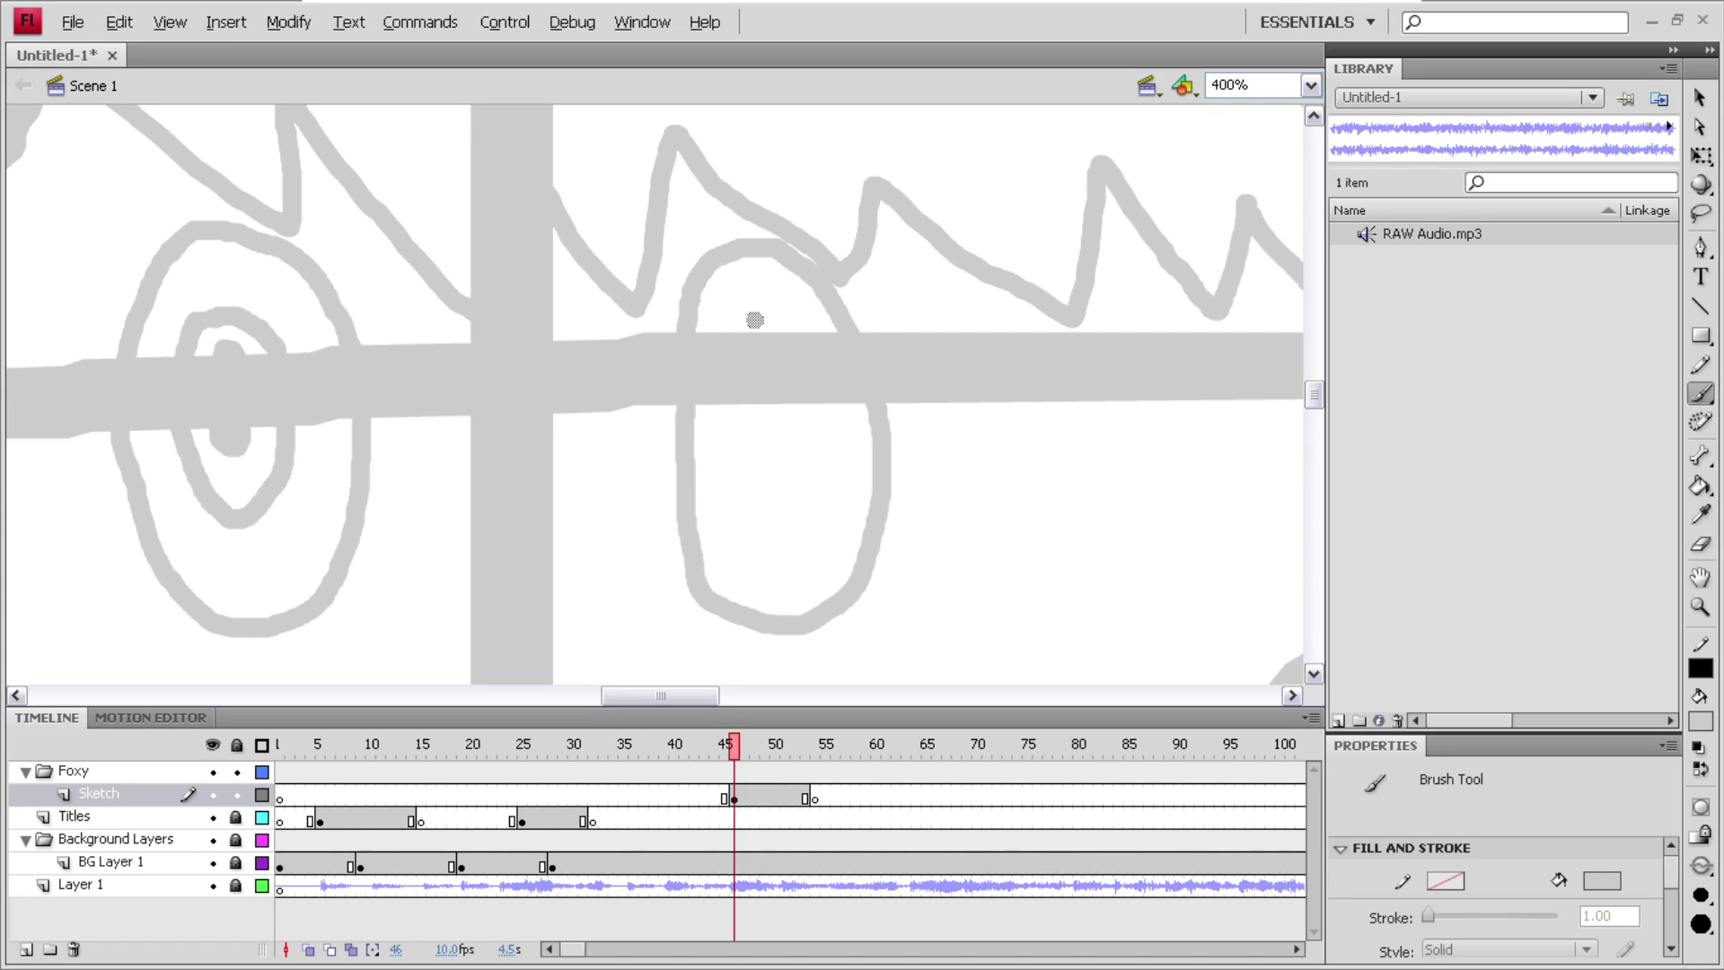
pyautogui.moveTo(763, 316)
pyautogui.mouseDown()
pyautogui.moveTo(718, 505)
pyautogui.moveTo(759, 555)
pyautogui.moveTo(807, 528)
pyautogui.moveTo(813, 500)
pyautogui.moveTo(806, 386)
pyautogui.moveTo(764, 318)
pyautogui.moveTo(746, 478)
pyautogui.moveTo(768, 502)
pyautogui.moveTo(782, 438)
pyautogui.moveTo(760, 402)
pyautogui.moveTo(765, 488)
pyautogui.moveTo(780, 396)
pyautogui.moveTo(786, 432)
pyautogui.mouseUp()
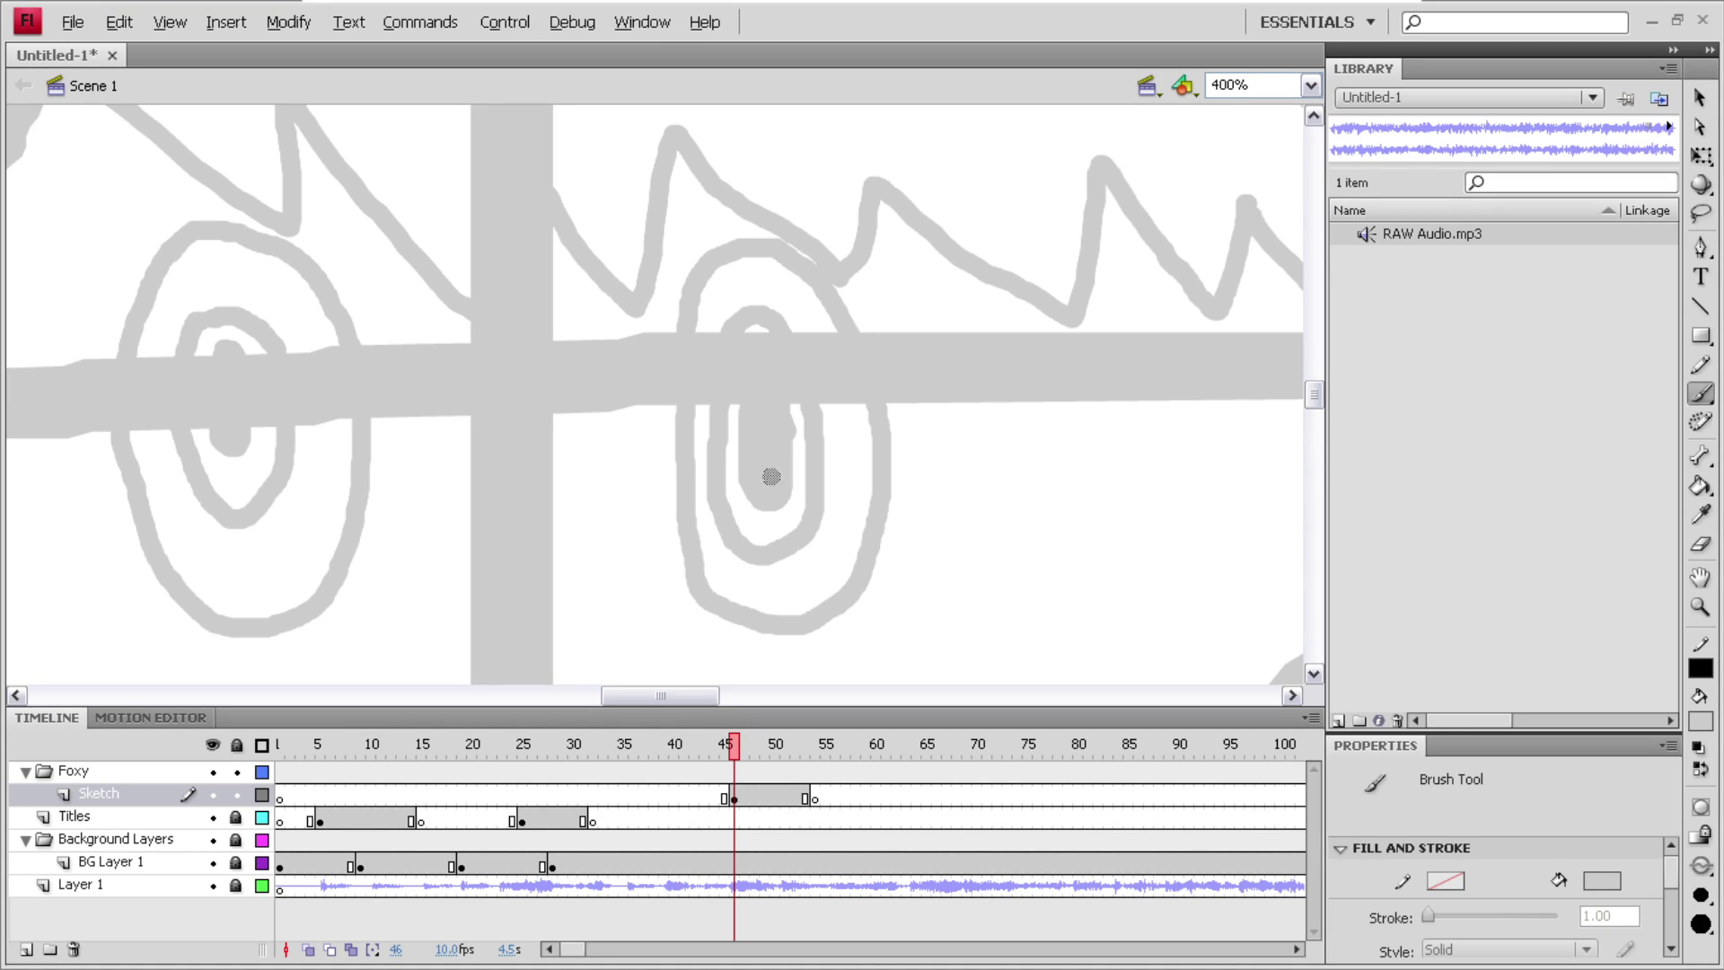
pyautogui.moveTo(251, 410)
pyautogui.mouseDown()
pyautogui.moveTo(241, 470)
pyautogui.moveTo(209, 423)
pyautogui.moveTo(234, 395)
pyautogui.moveTo(205, 372)
pyautogui.moveTo(230, 351)
pyautogui.mouseUp()
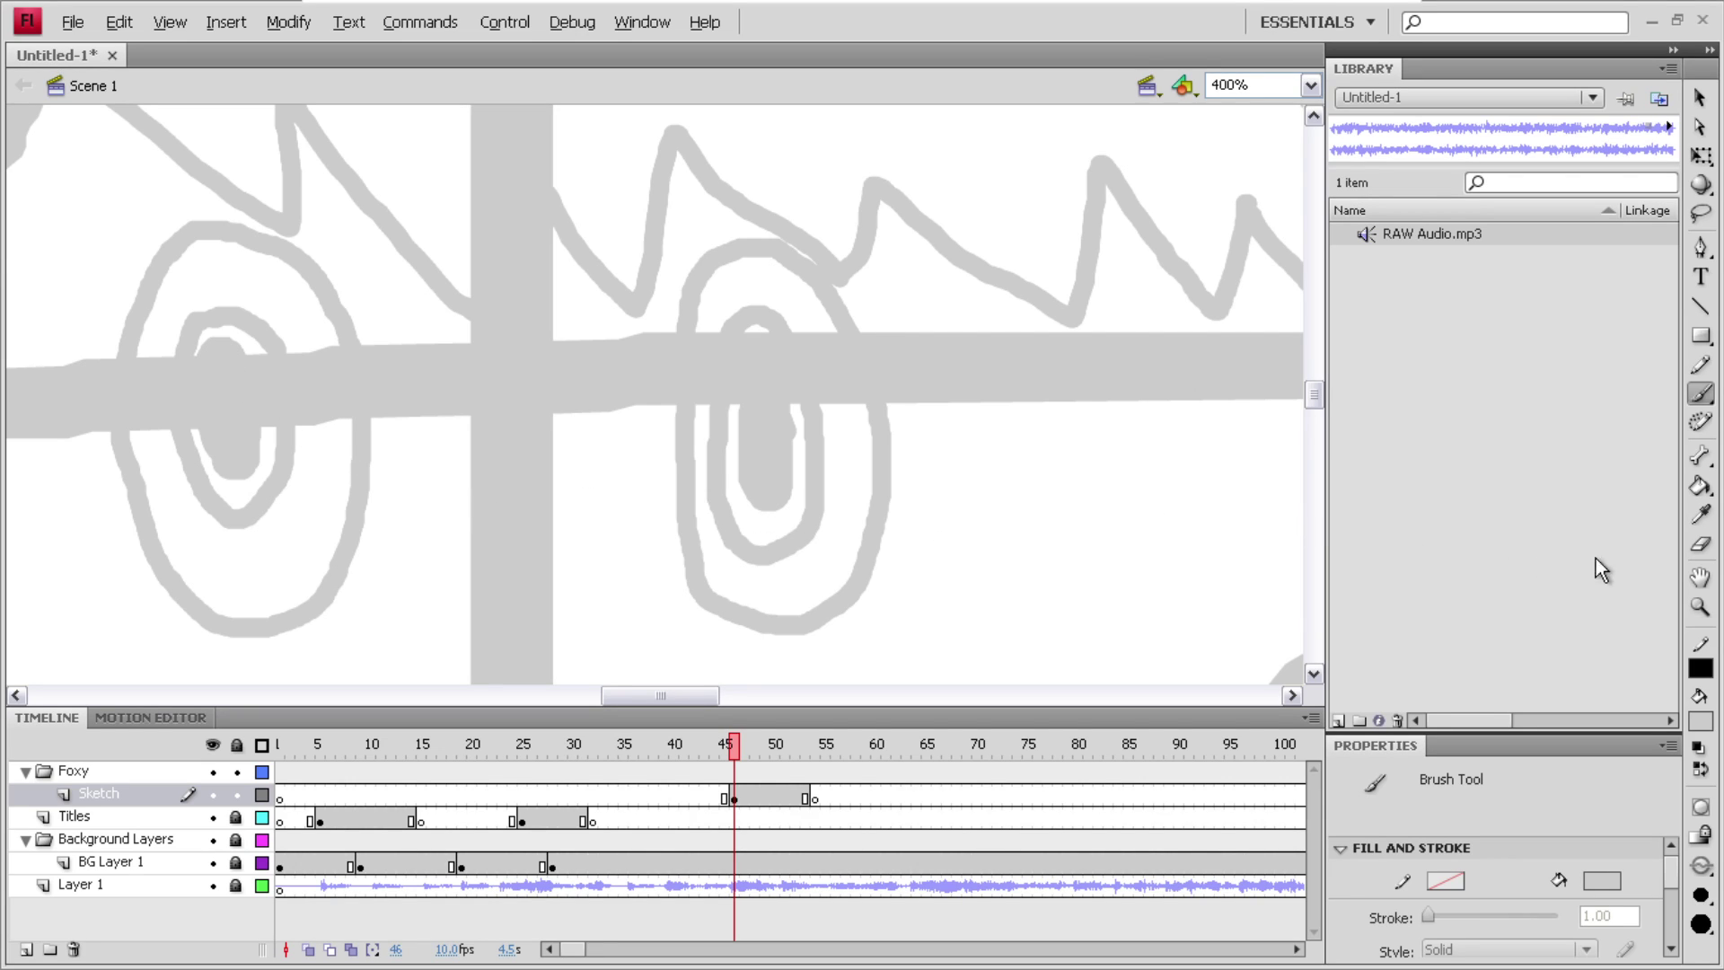
# - Erase the horizontal guide line inside the right eye with the second-smallest round eraser, keeping the outline, iris and pupil
pyautogui.click(1700, 544)
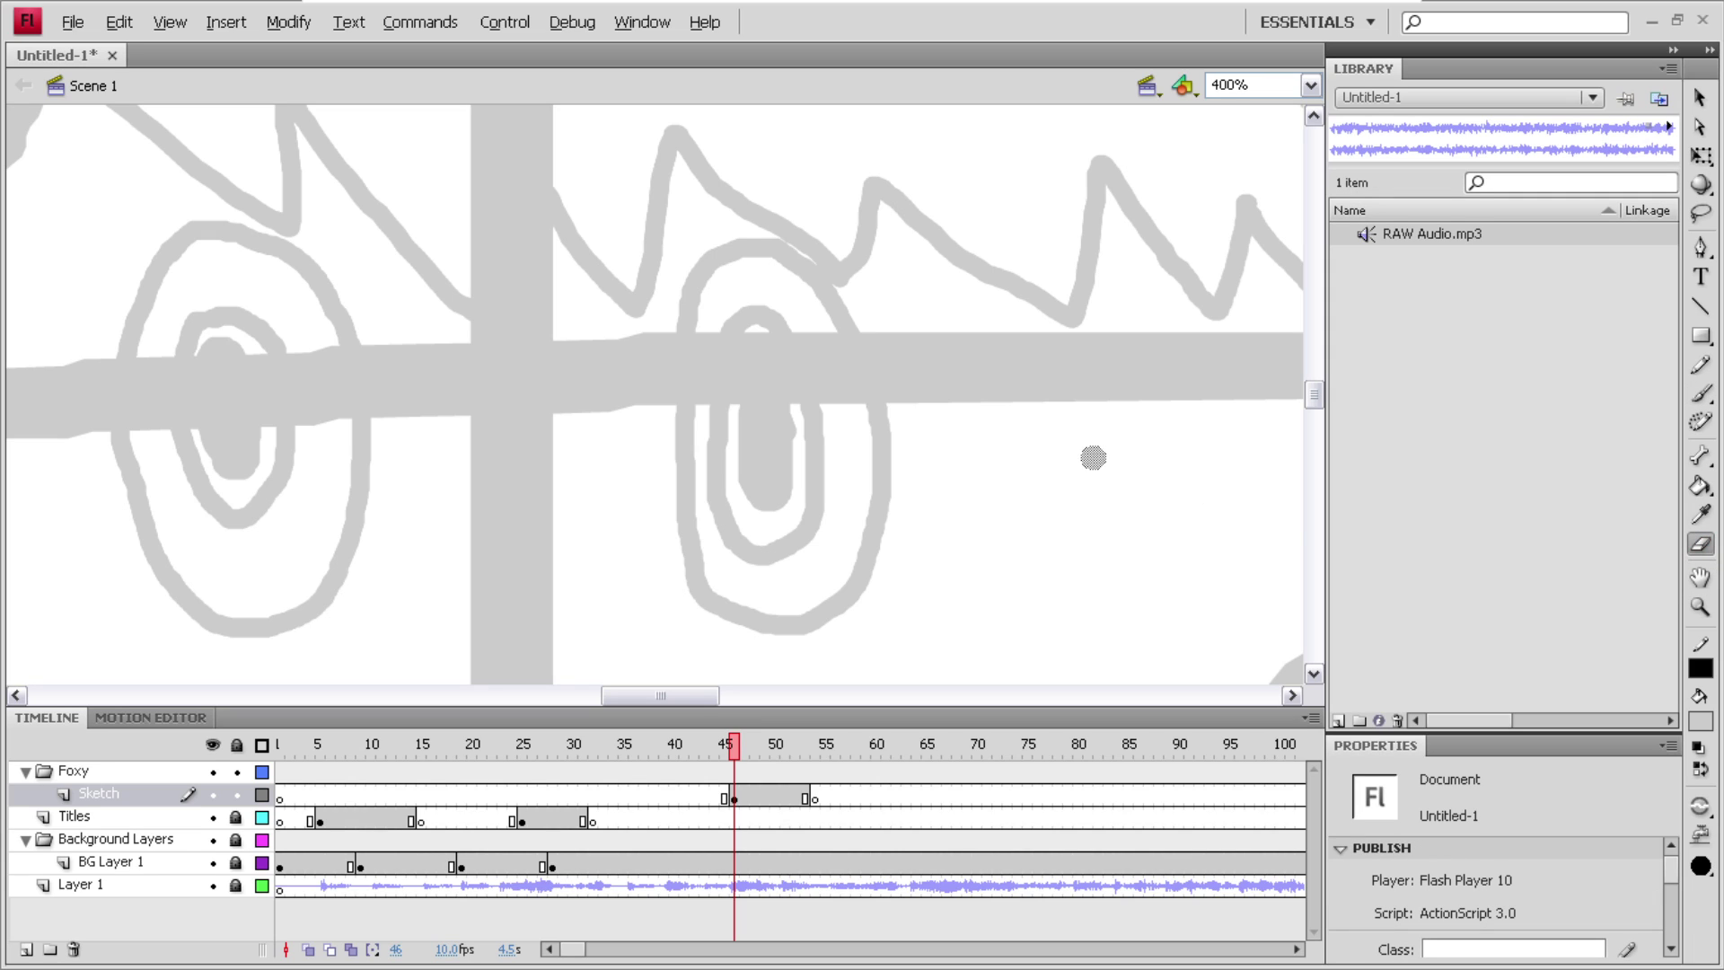
pyautogui.moveTo(744, 332); pyautogui.dragTo(762, 346)
pyautogui.click(1700, 864)
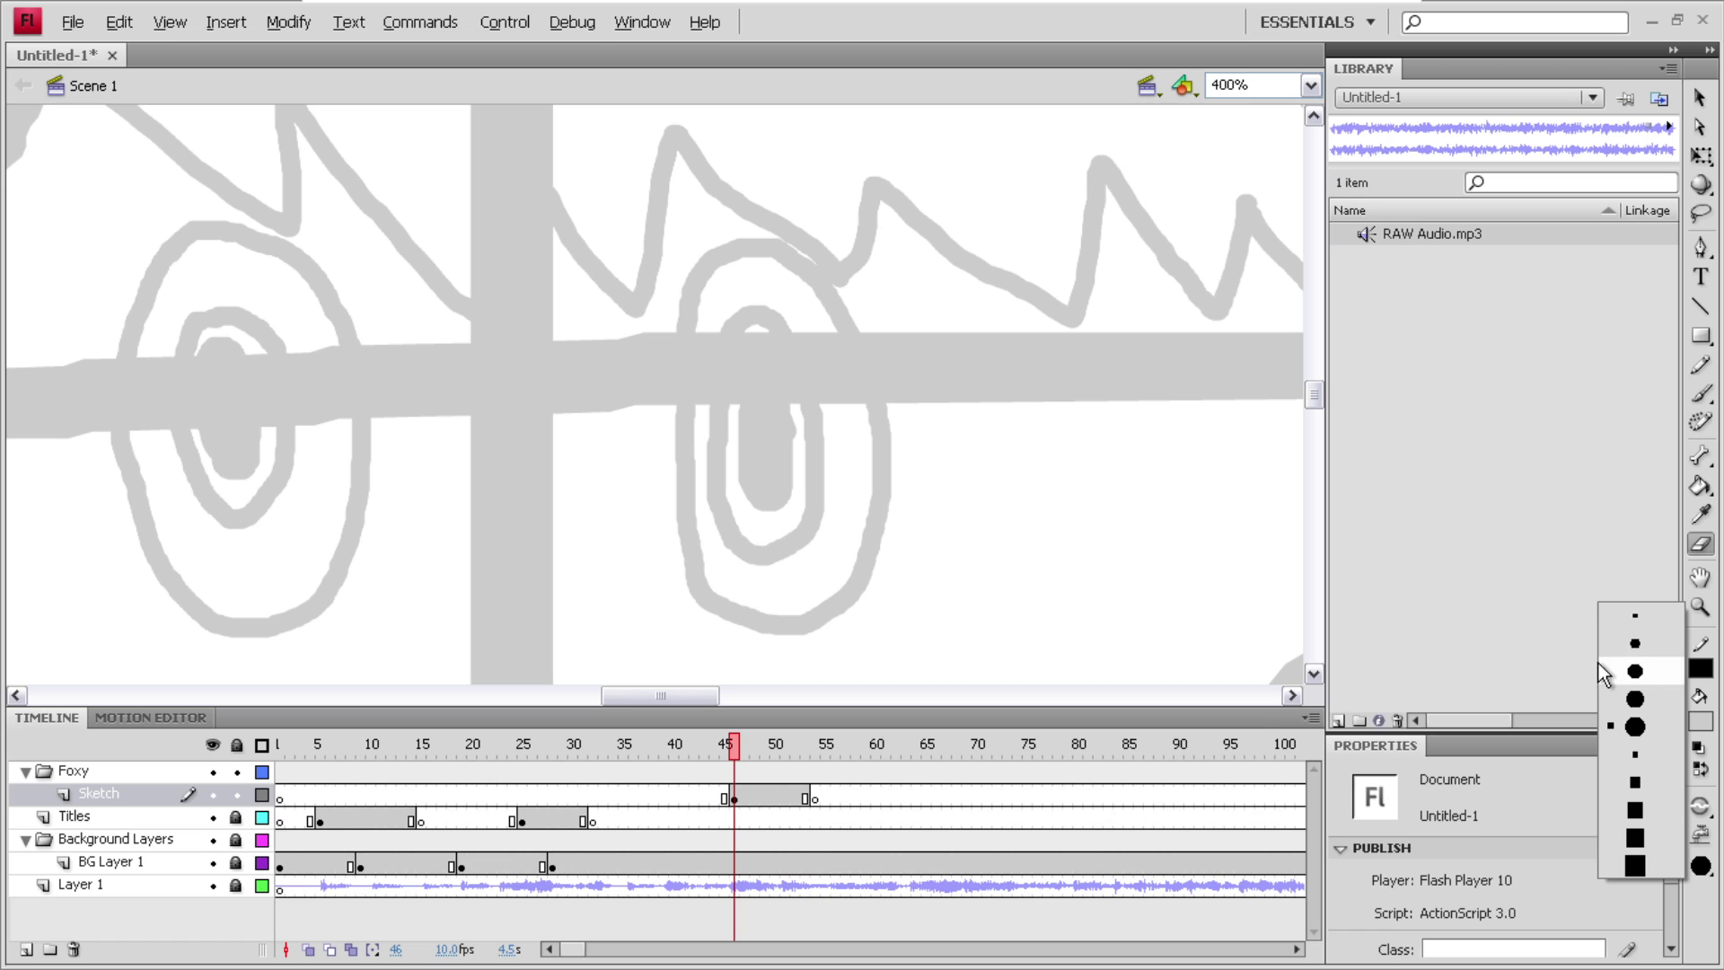
pyautogui.click(1632, 645)
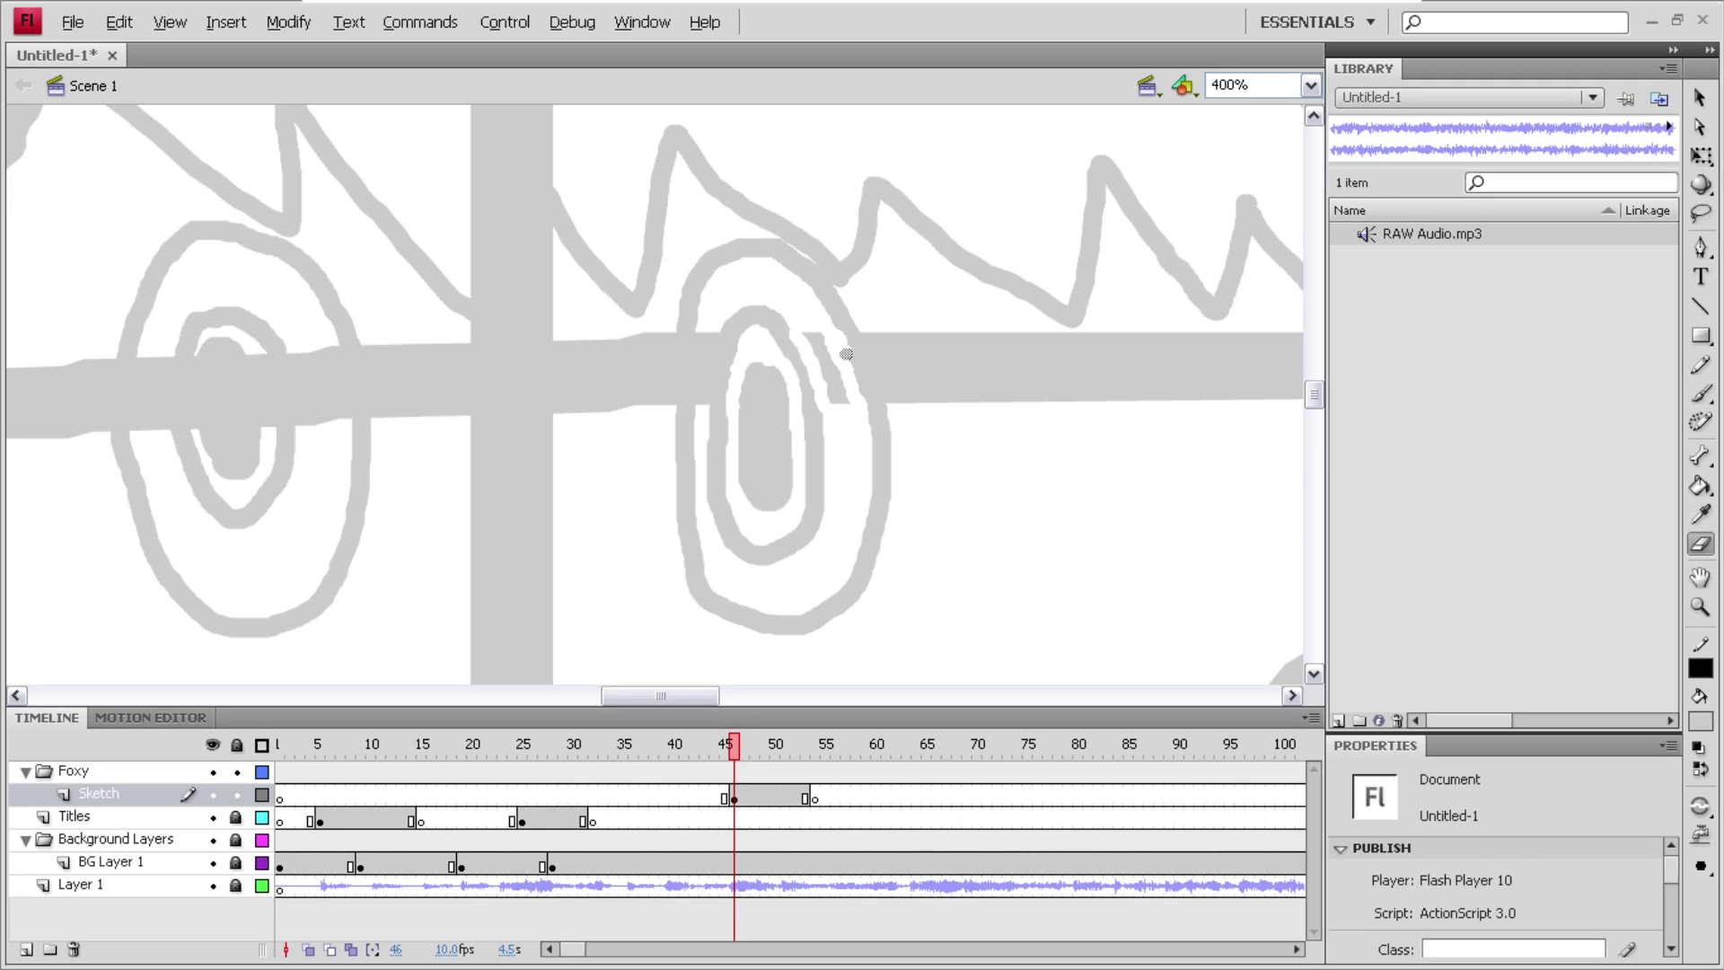
pyautogui.moveTo(849, 401)
pyautogui.mouseDown()
pyautogui.moveTo(808, 337)
pyautogui.moveTo(832, 373)
pyautogui.moveTo(810, 305)
pyautogui.moveTo(844, 402)
pyautogui.mouseUp()
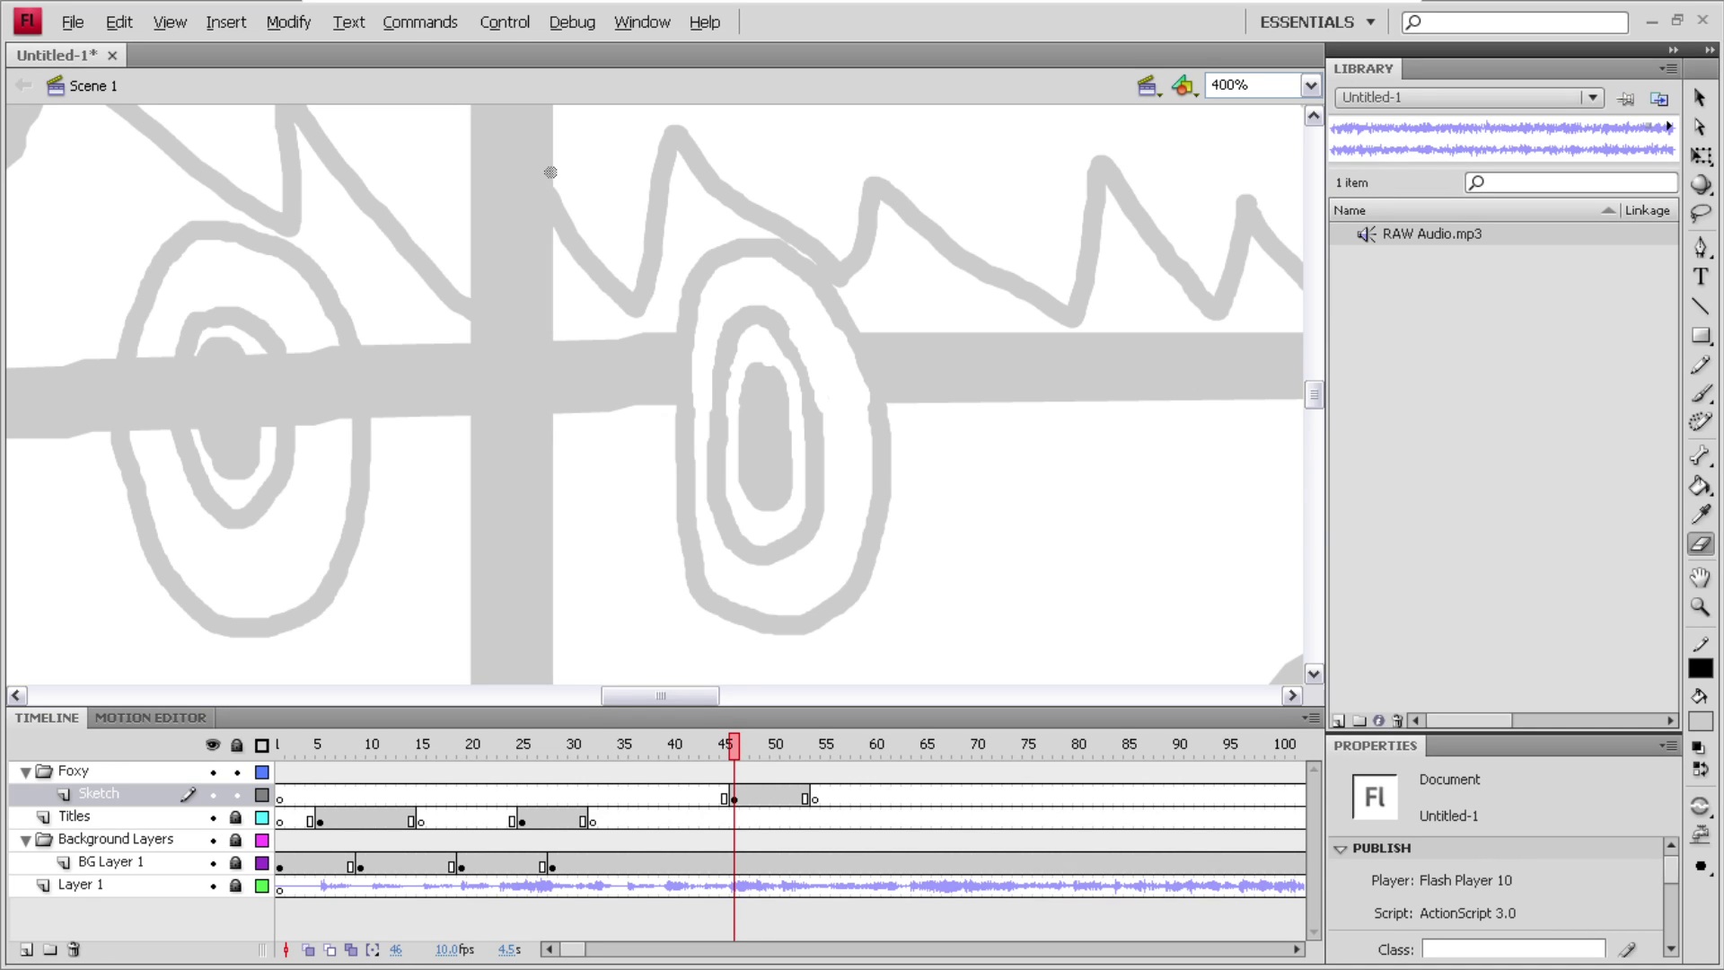
# - Erase the vertical guide along the fringe zigzag between the eyes and clear the guide crossing just below it
pyautogui.moveTo(553, 174); pyautogui.dragTo(478, 285)
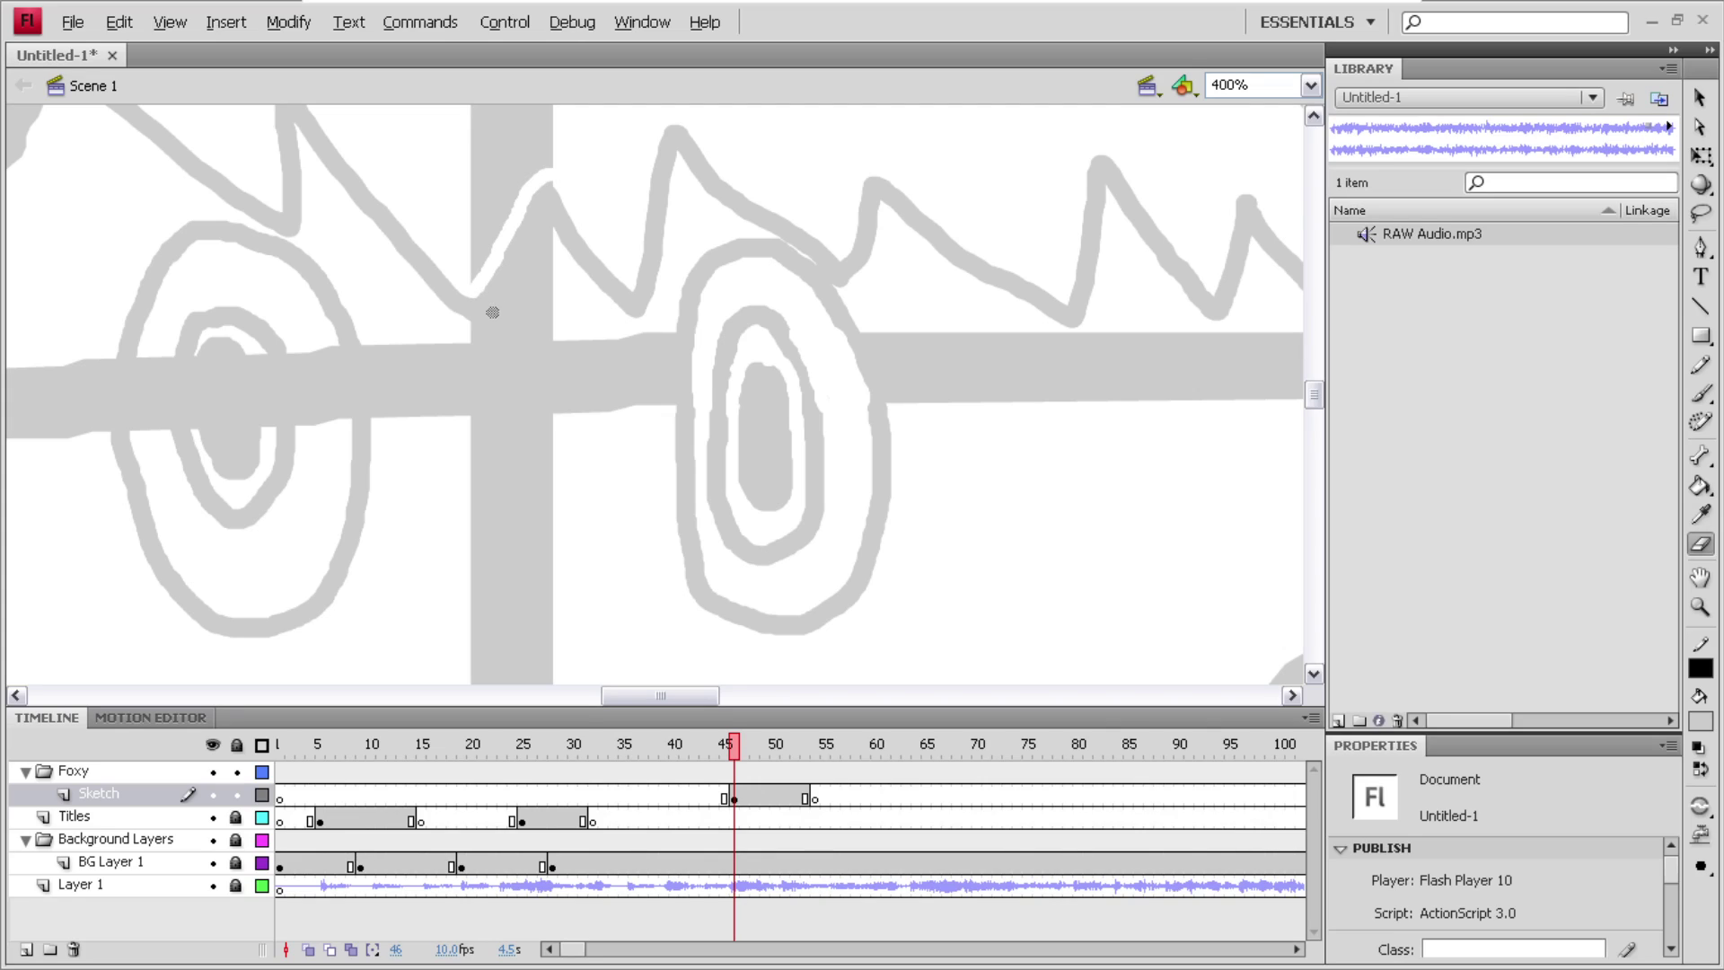
pyautogui.moveTo(480, 319)
pyautogui.mouseDown()
pyautogui.moveTo(547, 224)
pyautogui.moveTo(554, 277)
pyautogui.moveTo(546, 246)
pyautogui.moveTo(487, 334)
pyautogui.moveTo(463, 339)
pyautogui.moveTo(482, 320)
pyautogui.moveTo(470, 369)
pyautogui.moveTo(537, 313)
pyautogui.moveTo(439, 375)
pyautogui.moveTo(488, 346)
pyautogui.moveTo(541, 260)
pyautogui.moveTo(501, 353)
pyautogui.moveTo(547, 287)
pyautogui.moveTo(530, 303)
pyautogui.moveTo(543, 293)
pyautogui.moveTo(551, 324)
pyautogui.moveTo(552, 302)
pyautogui.moveTo(538, 393)
pyautogui.moveTo(549, 321)
pyautogui.moveTo(545, 378)
pyautogui.moveTo(558, 335)
pyautogui.moveTo(519, 449)
pyautogui.moveTo(559, 319)
pyautogui.moveTo(525, 403)
pyautogui.moveTo(551, 326)
pyautogui.moveTo(492, 426)
pyautogui.moveTo(521, 354)
pyautogui.moveTo(473, 406)
pyautogui.moveTo(504, 345)
pyautogui.moveTo(469, 376)
pyautogui.moveTo(535, 333)
pyautogui.moveTo(487, 379)
pyautogui.mouseUp()
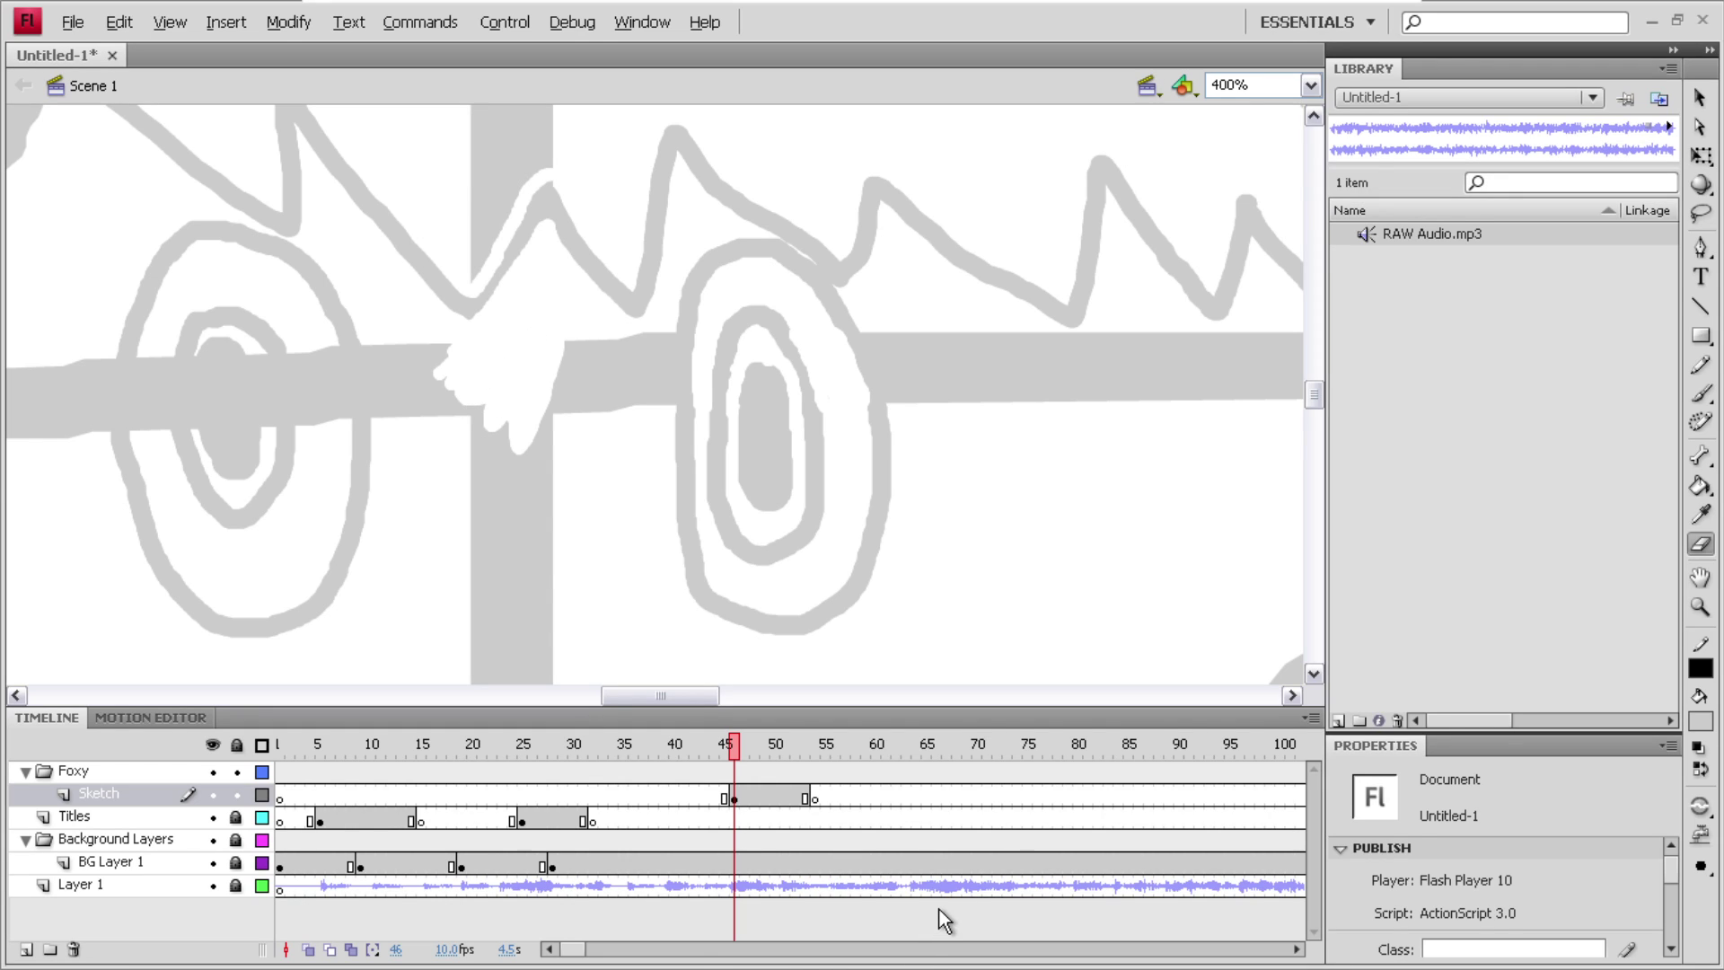
pyautogui.press('super')
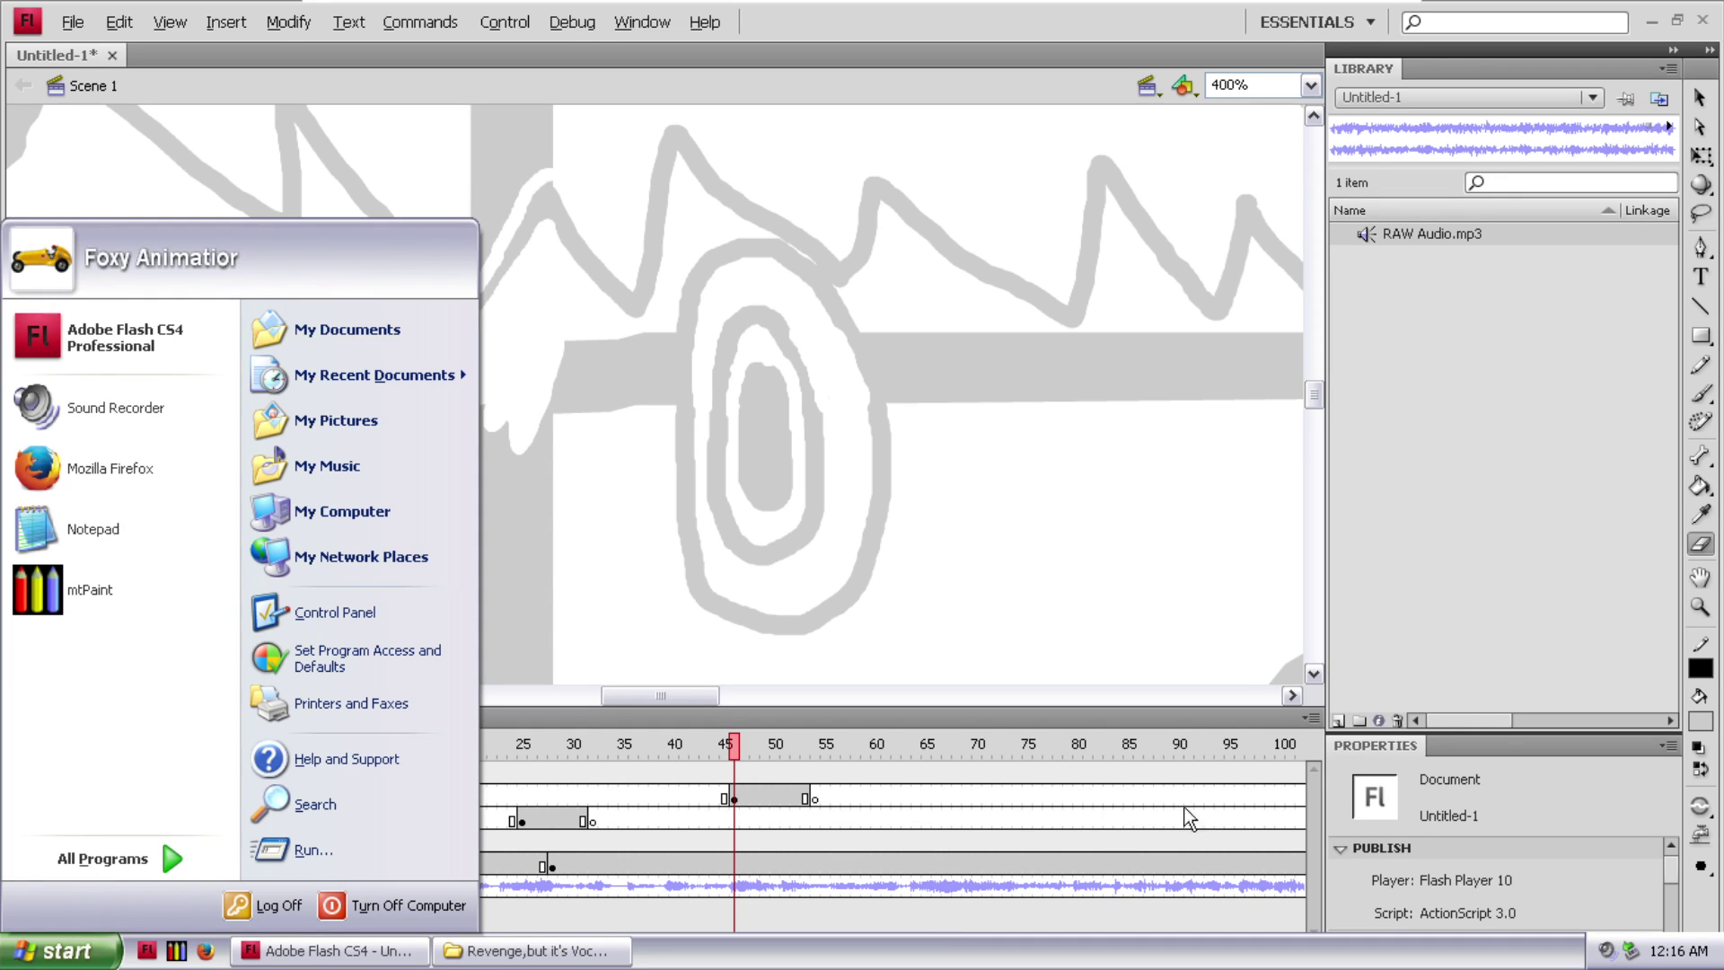
pyautogui.click(1441, 531)
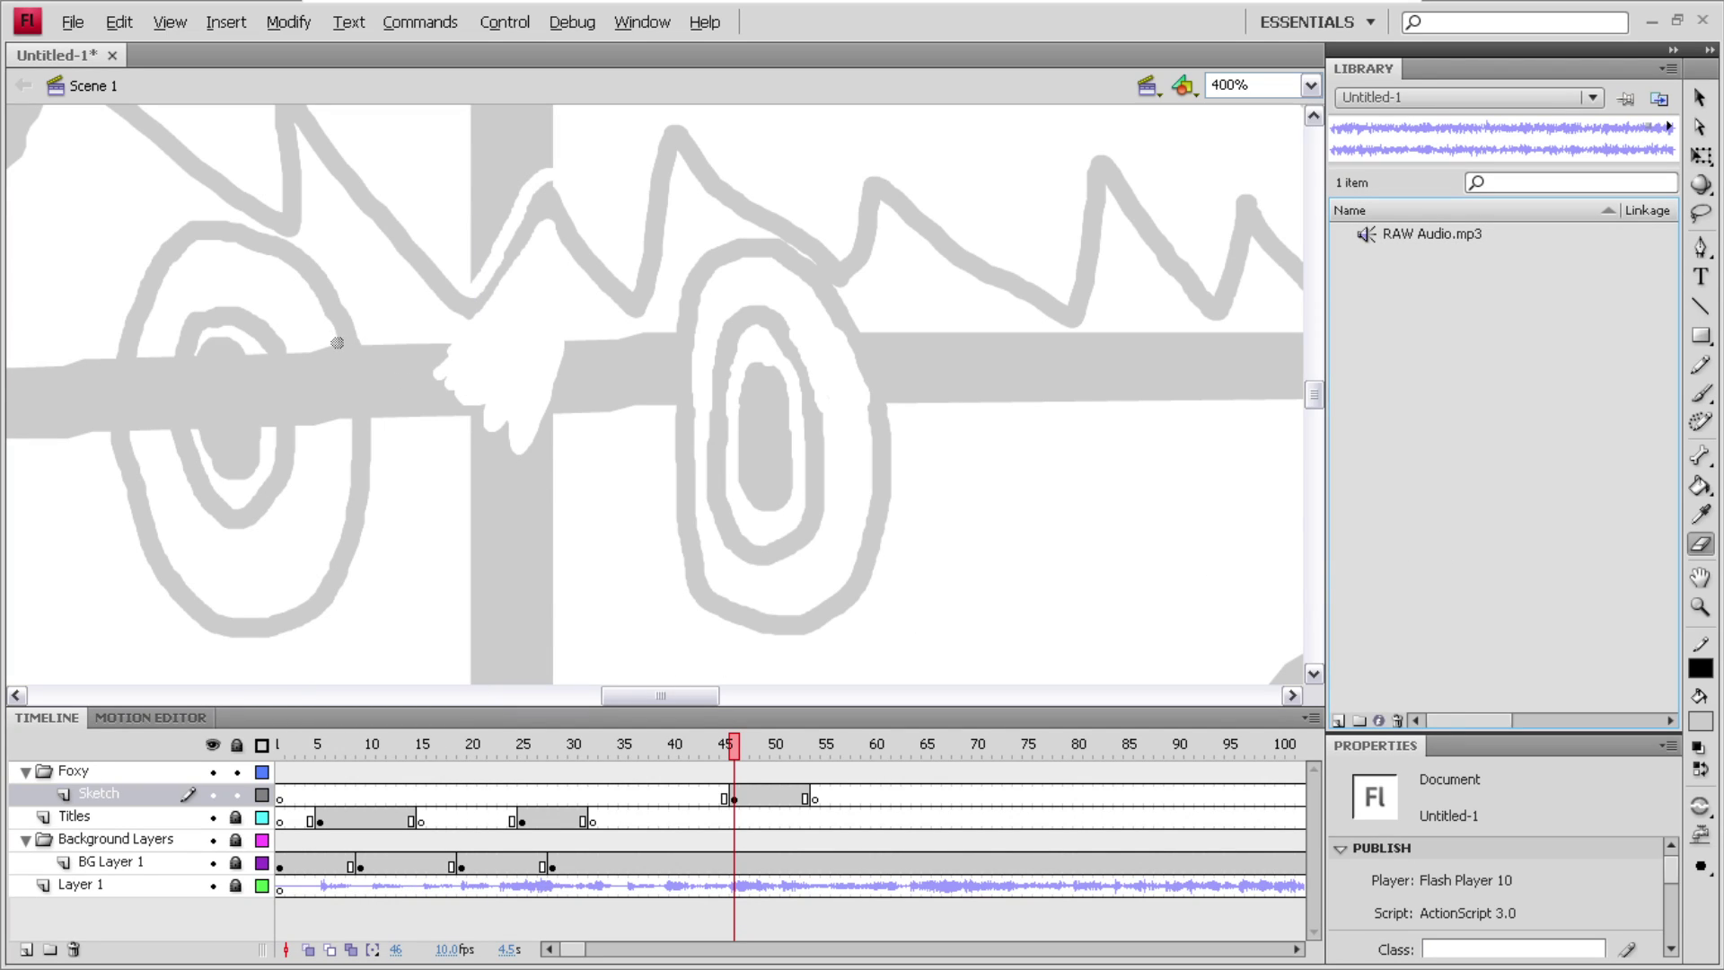
# - Erase the horizontal guide inside the left eye, keeping its outline, iris ring and filled pupil
pyautogui.moveTo(334, 346)
pyautogui.mouseDown()
pyautogui.moveTo(345, 430)
pyautogui.moveTo(331, 362)
pyautogui.moveTo(338, 409)
pyautogui.moveTo(311, 342)
pyautogui.moveTo(320, 422)
pyautogui.moveTo(315, 363)
pyautogui.moveTo(312, 392)
pyautogui.moveTo(291, 345)
pyautogui.moveTo(333, 442)
pyautogui.moveTo(317, 404)
pyautogui.moveTo(311, 428)
pyautogui.moveTo(309, 384)
pyautogui.moveTo(303, 433)
pyautogui.moveTo(304, 387)
pyautogui.mouseUp()
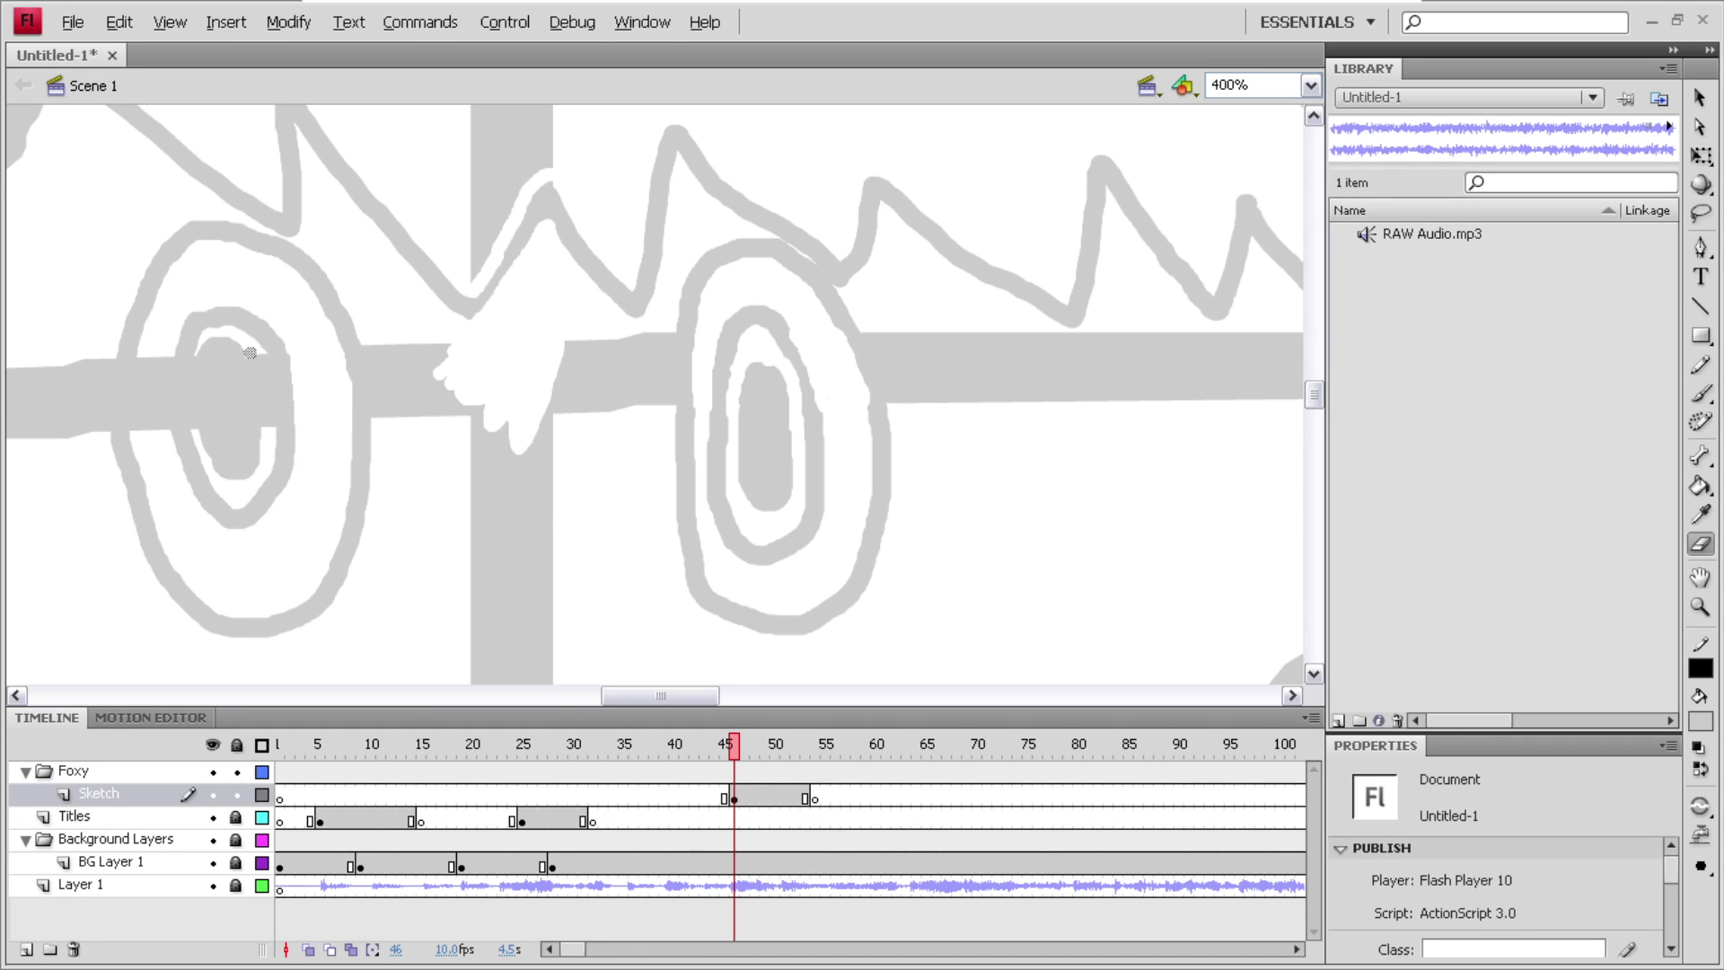
pyautogui.moveTo(255, 368)
pyautogui.mouseDown()
pyautogui.moveTo(268, 432)
pyautogui.moveTo(258, 359)
pyautogui.mouseUp()
pyautogui.moveTo(194, 362)
pyautogui.mouseDown()
pyautogui.moveTo(189, 416)
pyautogui.moveTo(217, 475)
pyautogui.moveTo(269, 449)
pyautogui.mouseUp()
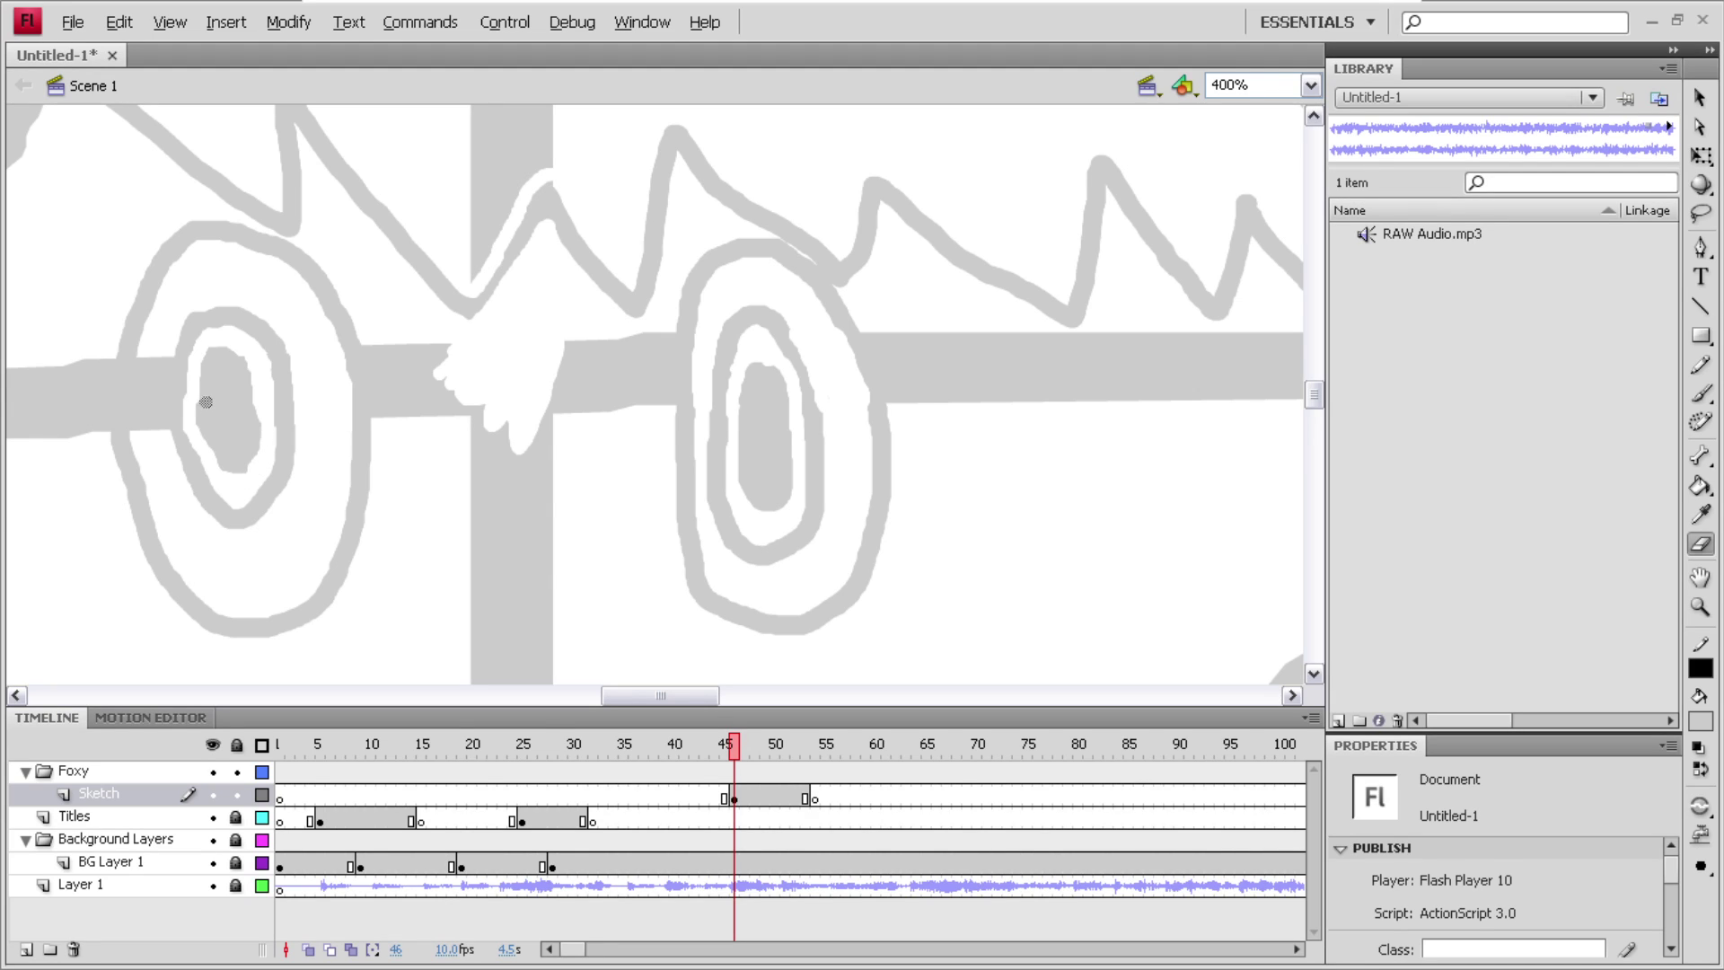
pyautogui.moveTo(171, 355)
pyautogui.mouseDown()
pyautogui.moveTo(168, 433)
pyautogui.moveTo(164, 352)
pyautogui.moveTo(151, 423)
pyautogui.moveTo(143, 356)
pyautogui.moveTo(136, 428)
pyautogui.moveTo(151, 437)
pyautogui.mouseUp()
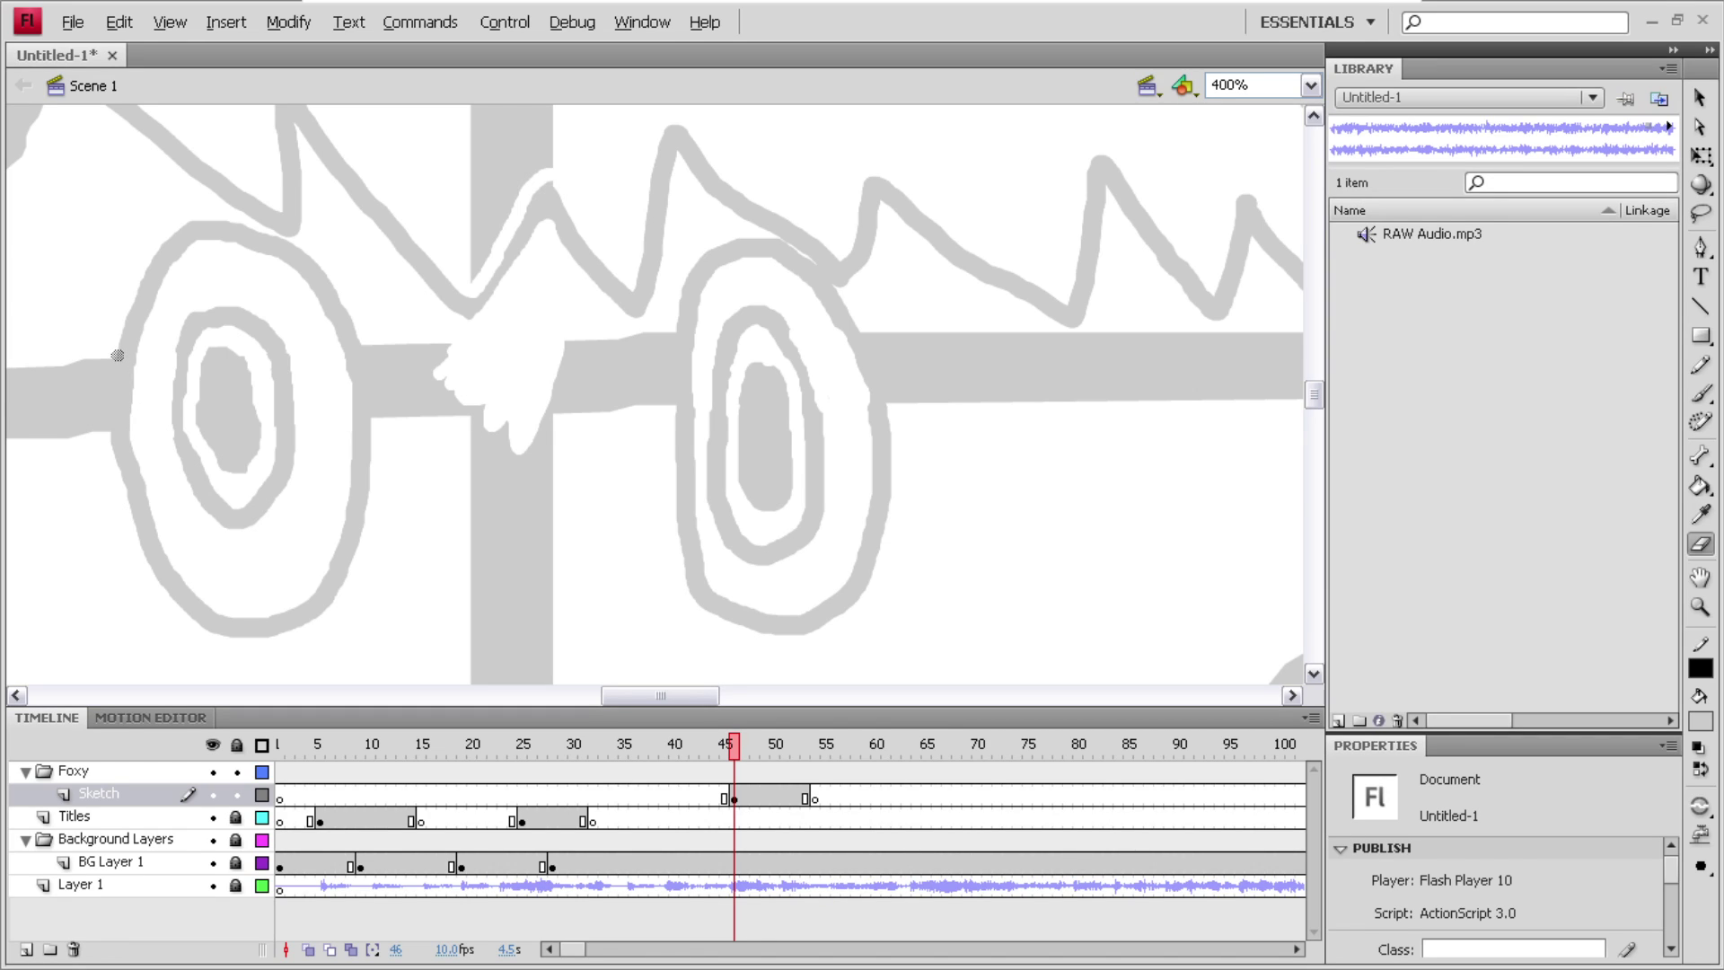
# - Erase thin gaps along the outer edges of both eyes to separate their outlines from the horizontal guide
pyautogui.moveTo(111, 359); pyautogui.dragTo(106, 408)
pyautogui.moveTo(366, 351); pyautogui.dragTo(378, 416)
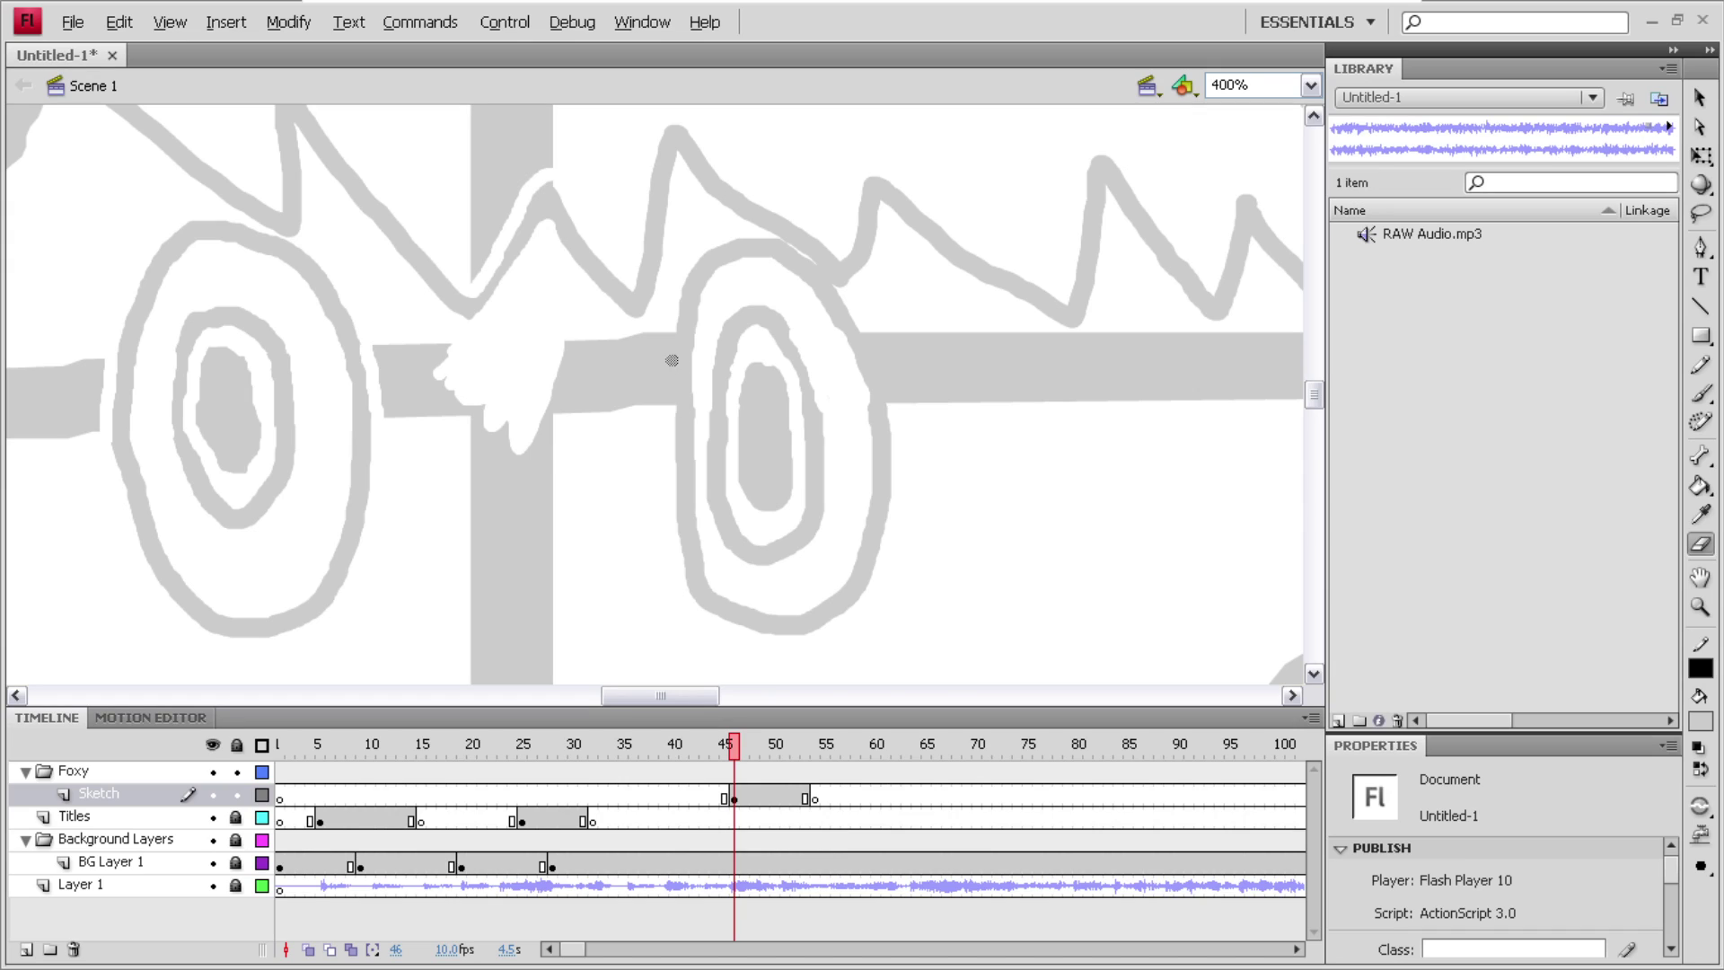
pyautogui.moveTo(672, 328); pyautogui.dragTo(671, 372)
pyautogui.moveTo(866, 334); pyautogui.dragTo(900, 404)
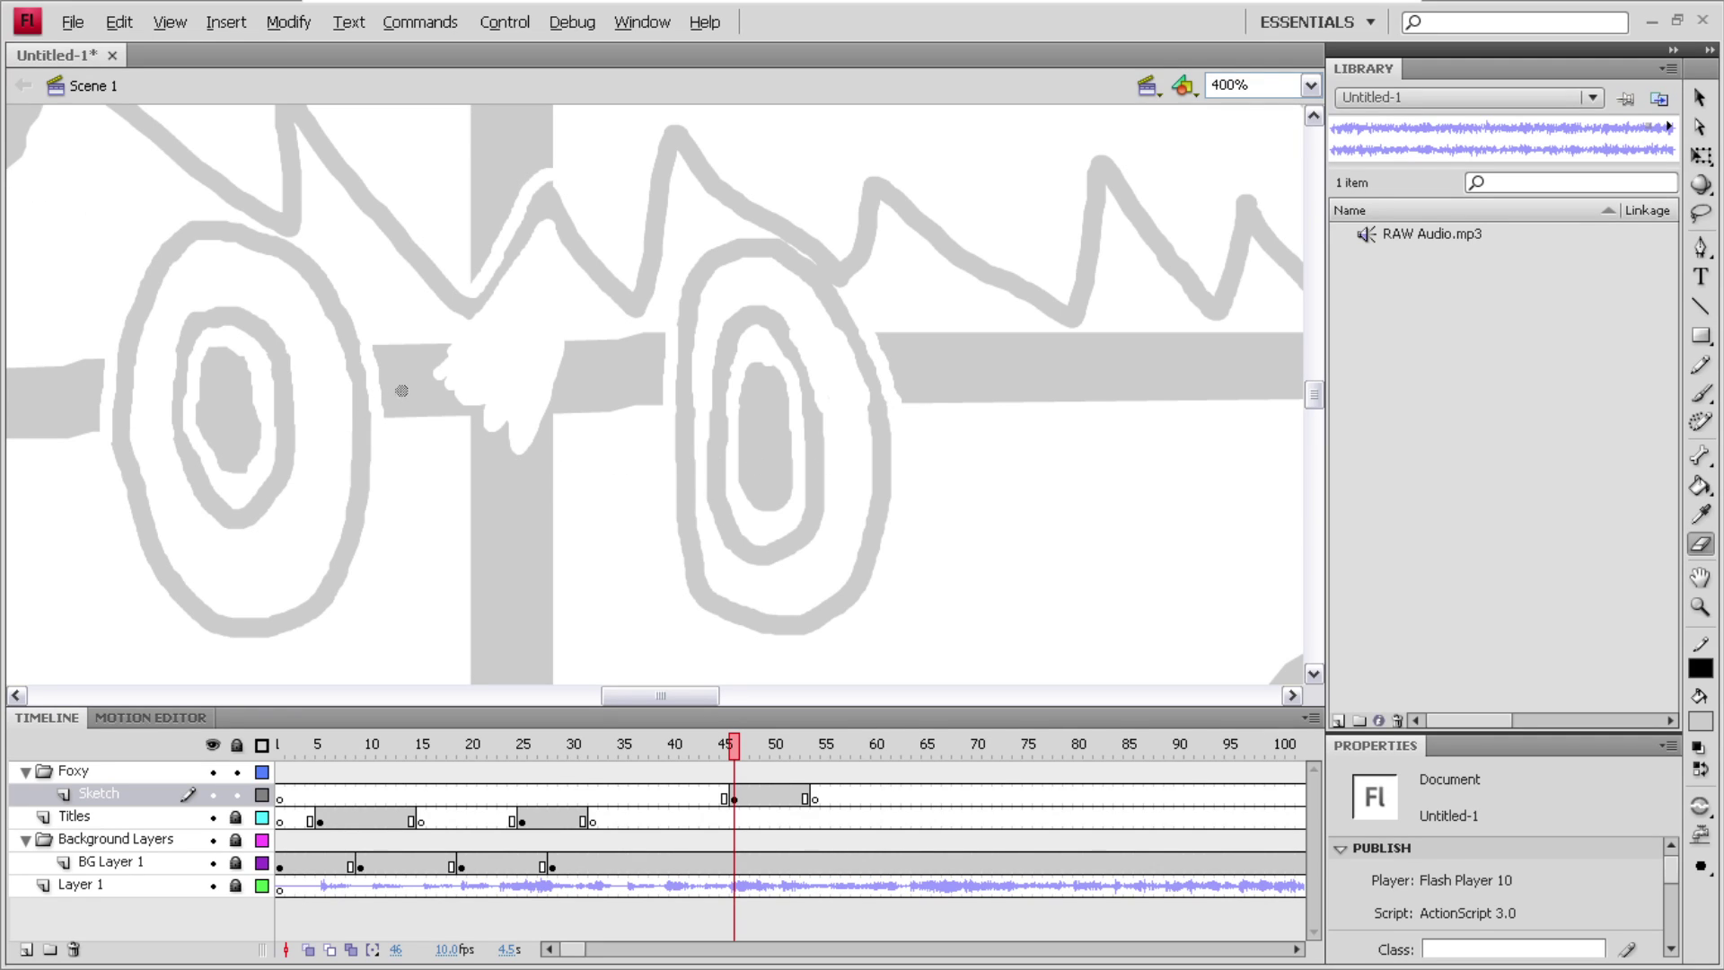
# - Cut through the vertical guide below the eyes and delete the leftover guide piece between them
pyautogui.moveTo(441, 634); pyautogui.dragTo(593, 644)
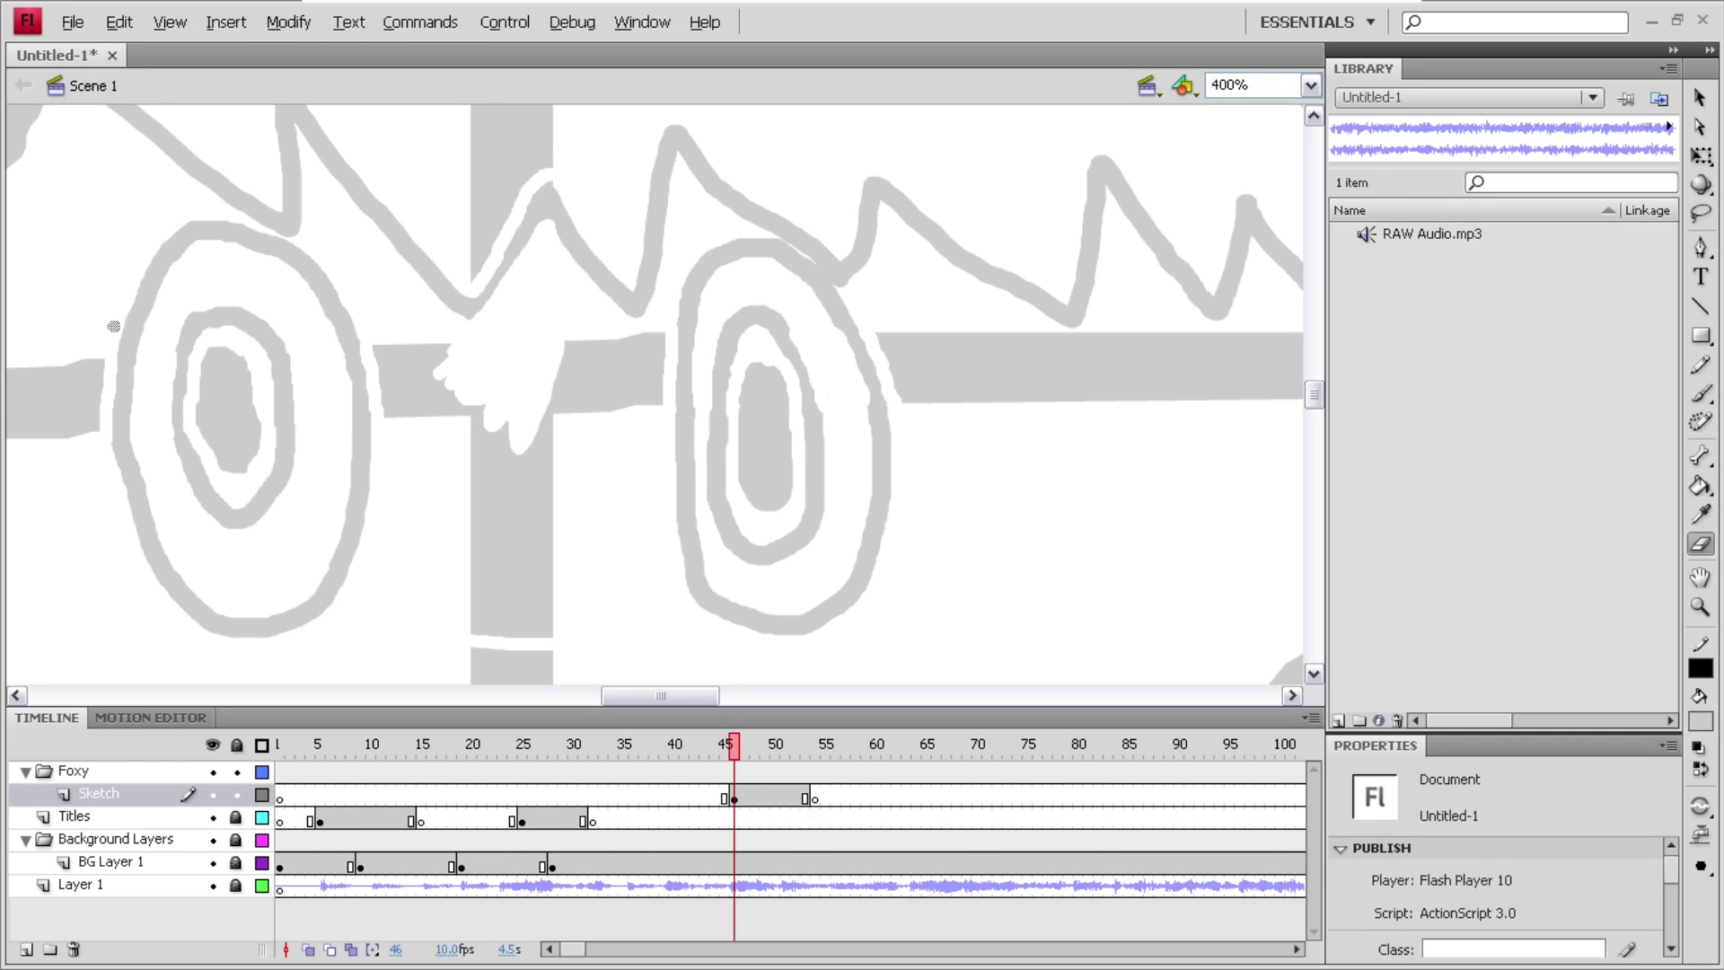
pyautogui.click(1701, 99)
pyautogui.click(574, 381)
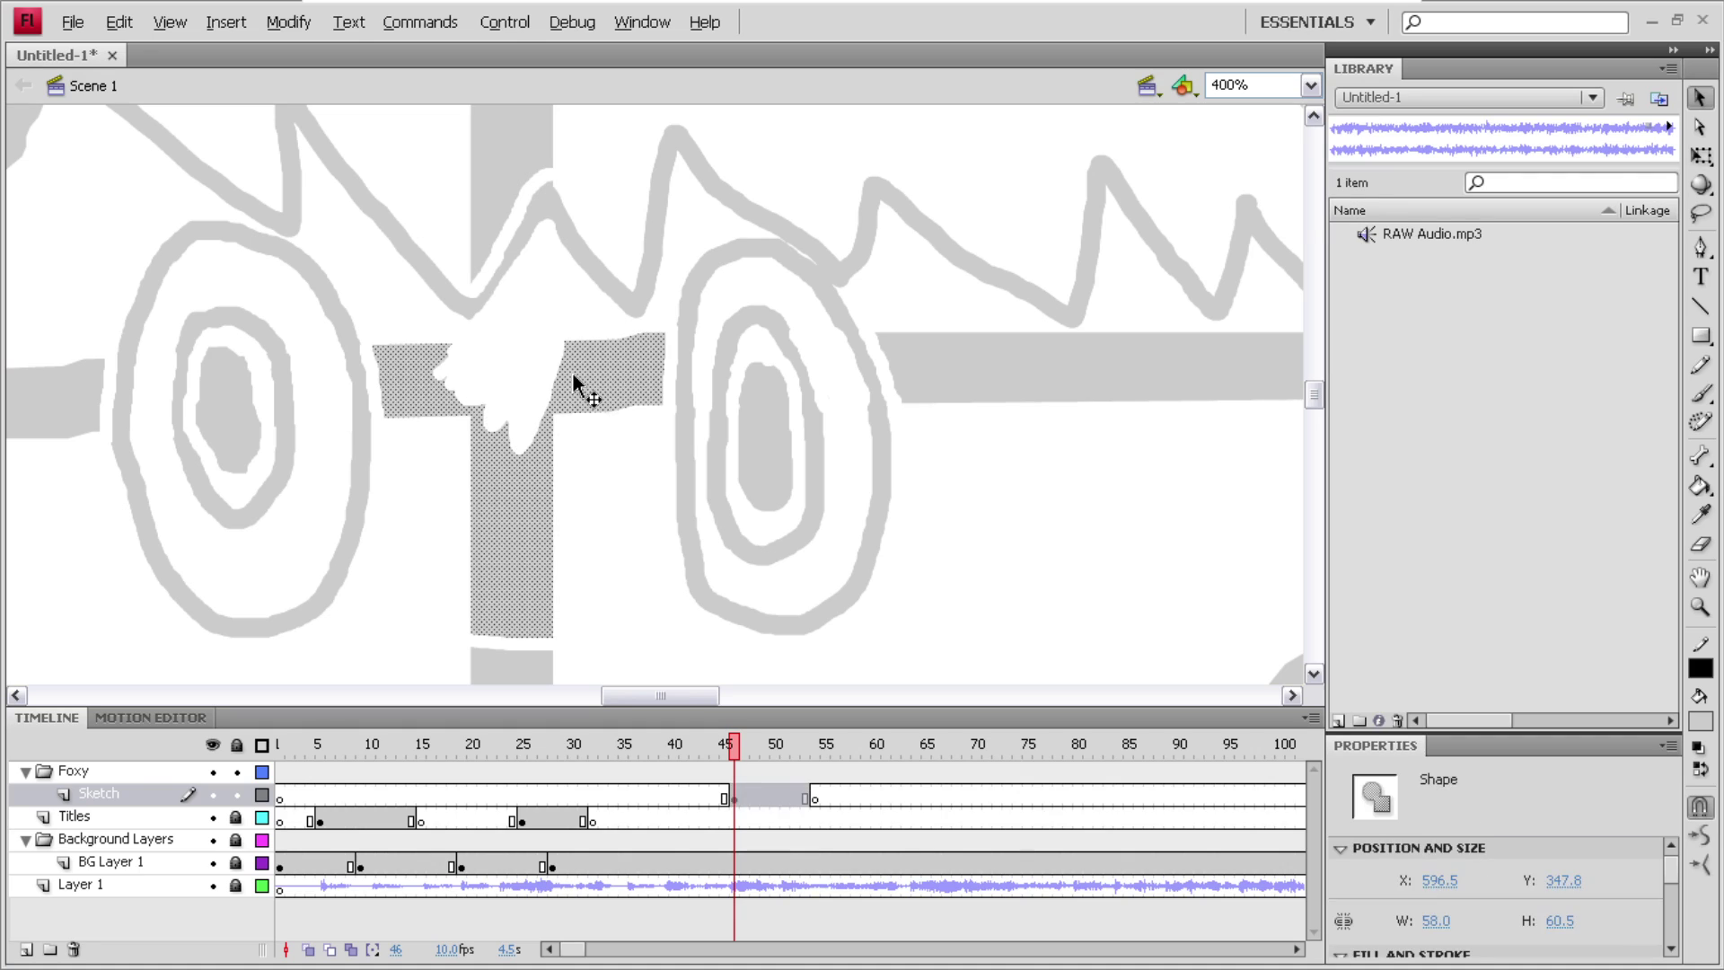
pyautogui.press('Delete')
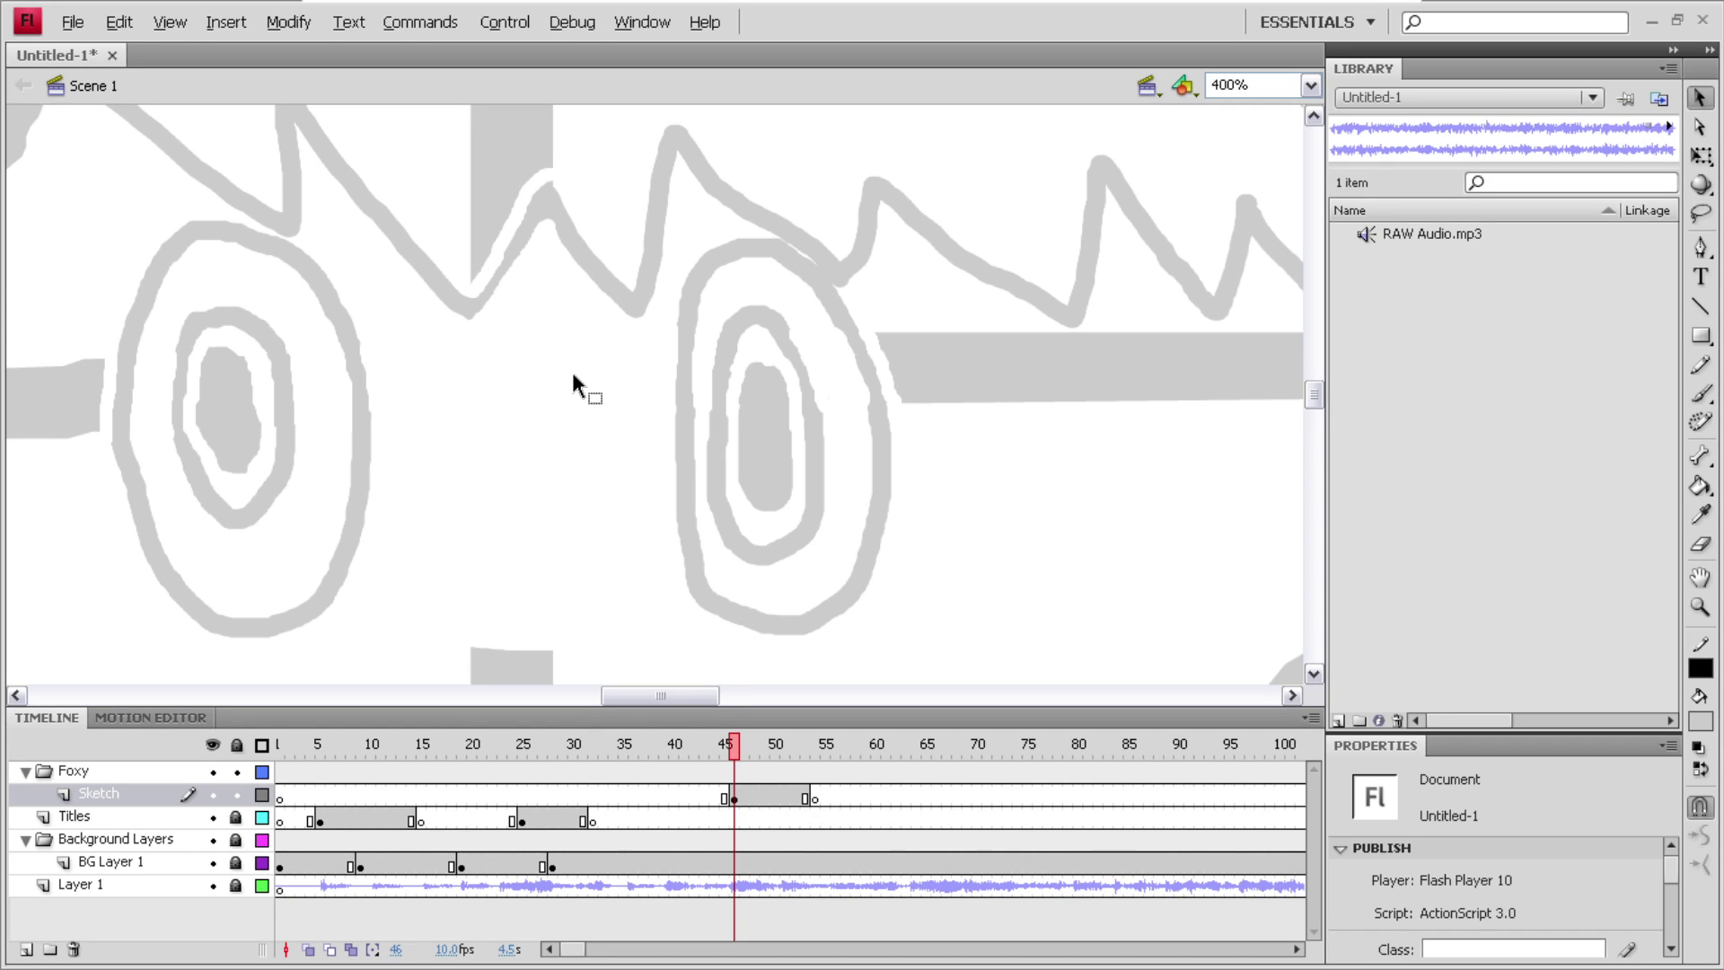
# - Erase a gap along the chin line and delete the lower vertical guide with the box-and-curve shape attached to it
pyautogui.moveTo(1314, 395); pyautogui.dragTo(1309, 418)
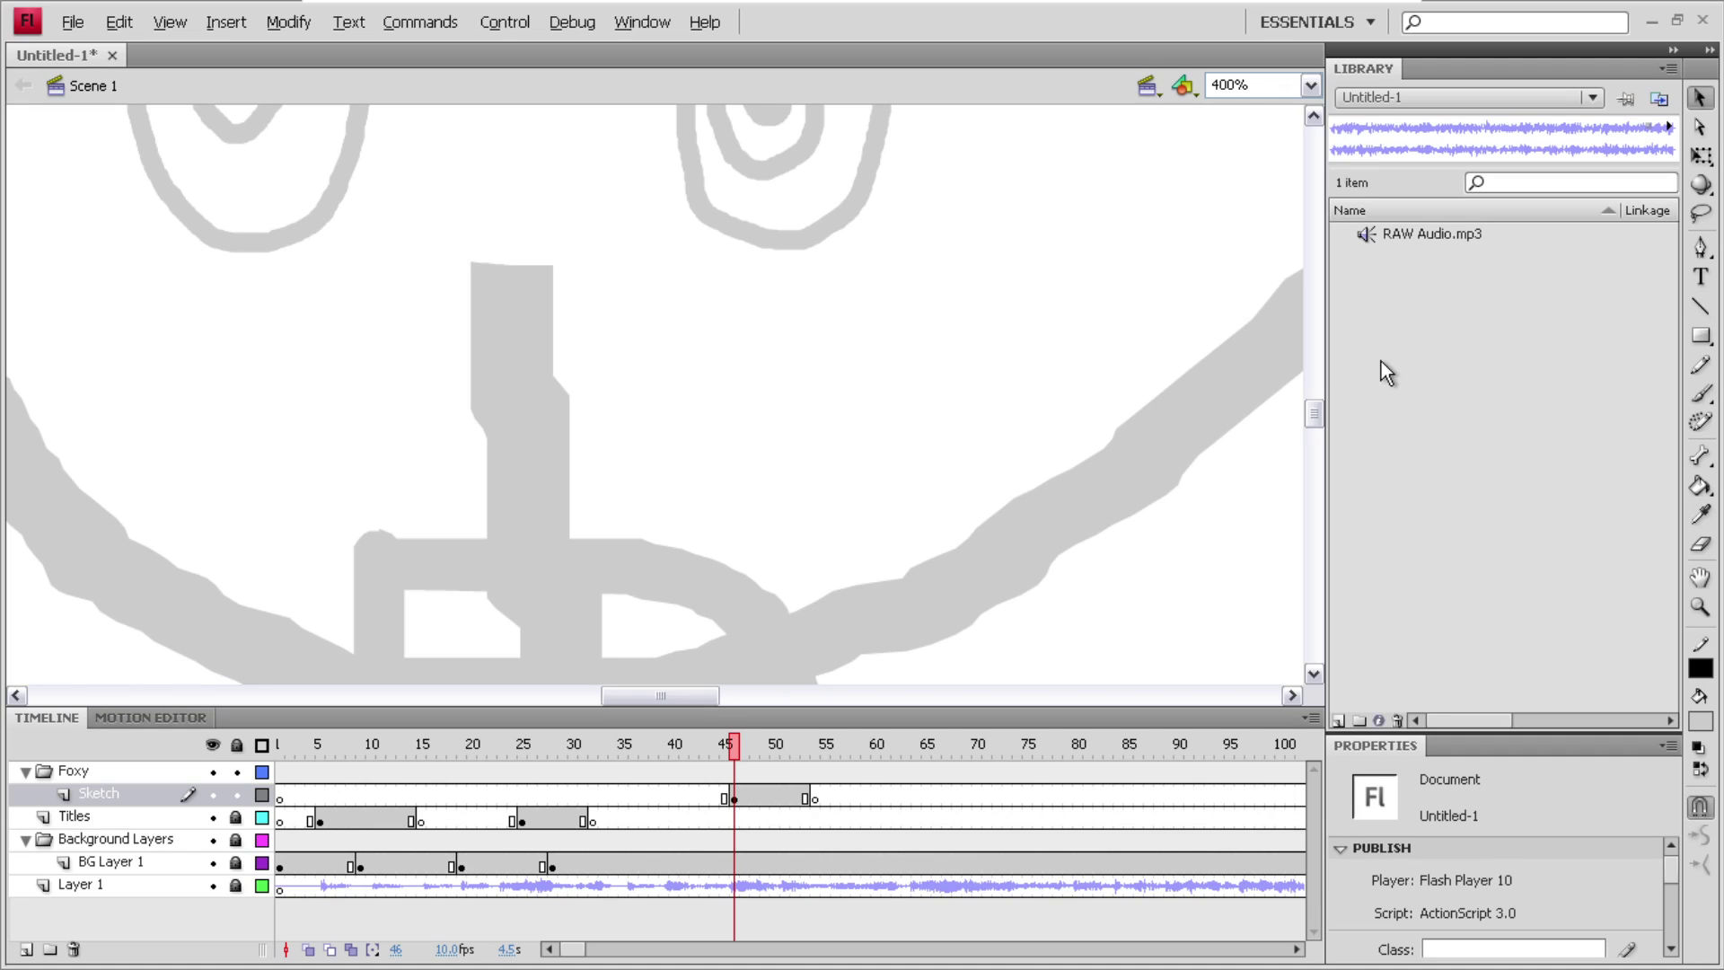
pyautogui.click(1701, 548)
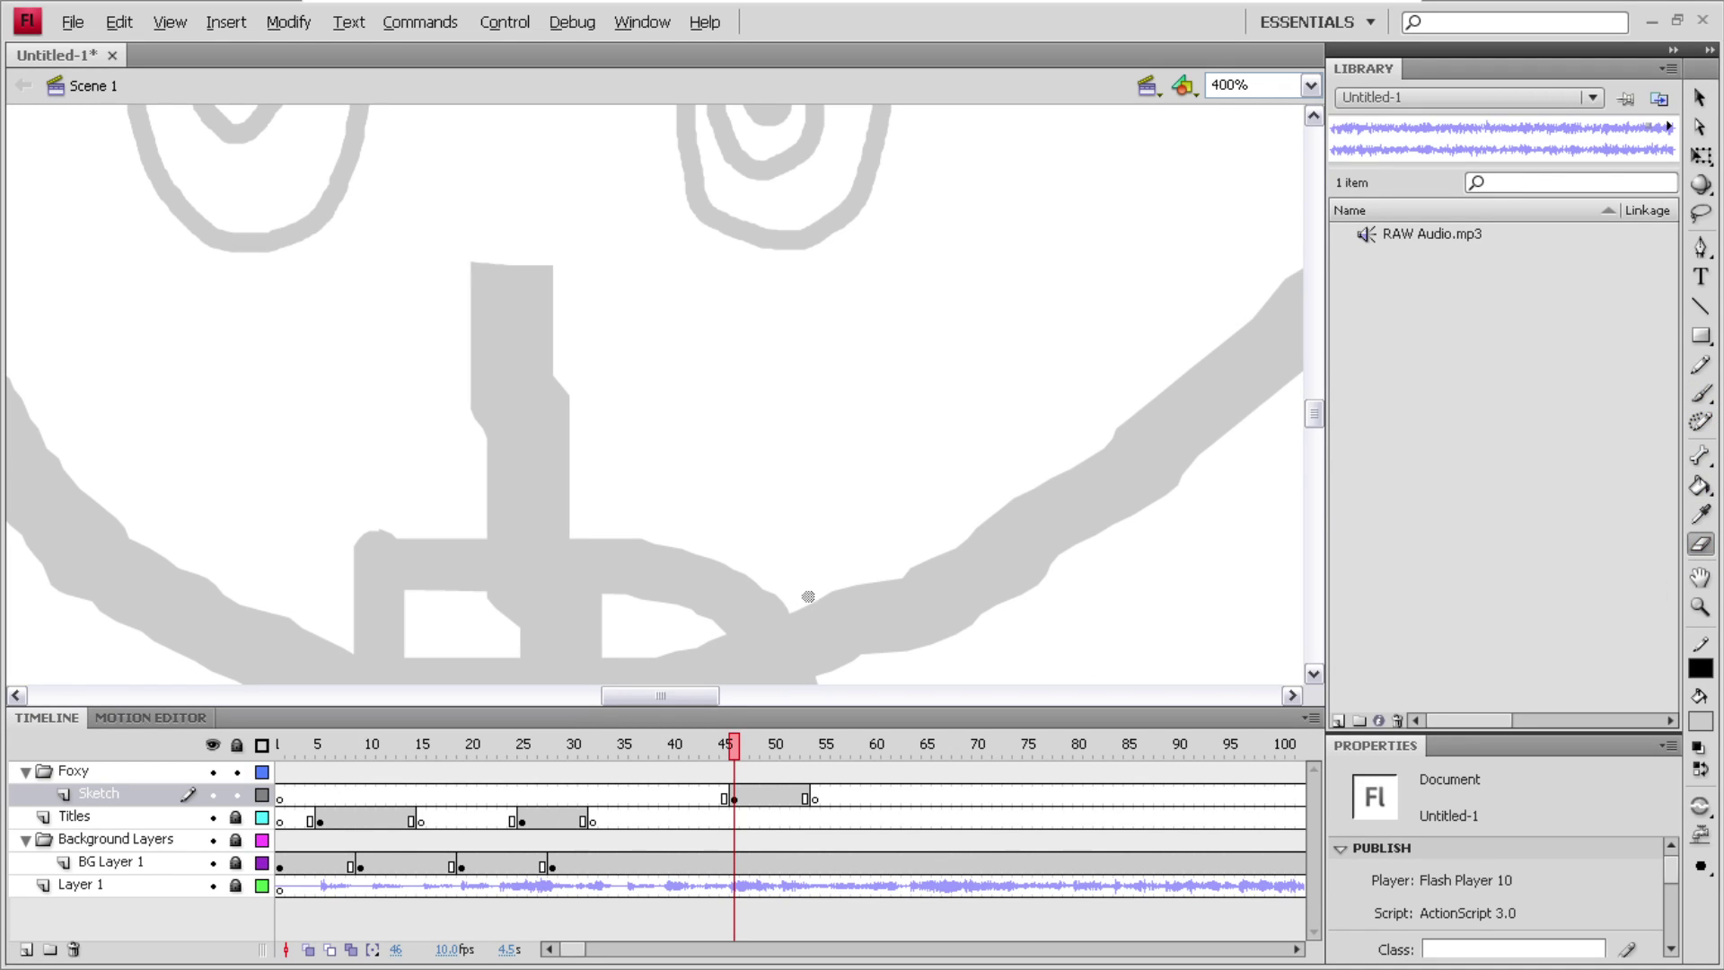
pyautogui.moveTo(812, 595)
pyautogui.mouseDown()
pyautogui.moveTo(719, 643)
pyautogui.moveTo(603, 665)
pyautogui.moveTo(562, 667)
pyautogui.moveTo(627, 659)
pyautogui.moveTo(401, 669)
pyautogui.moveTo(341, 645)
pyautogui.mouseUp()
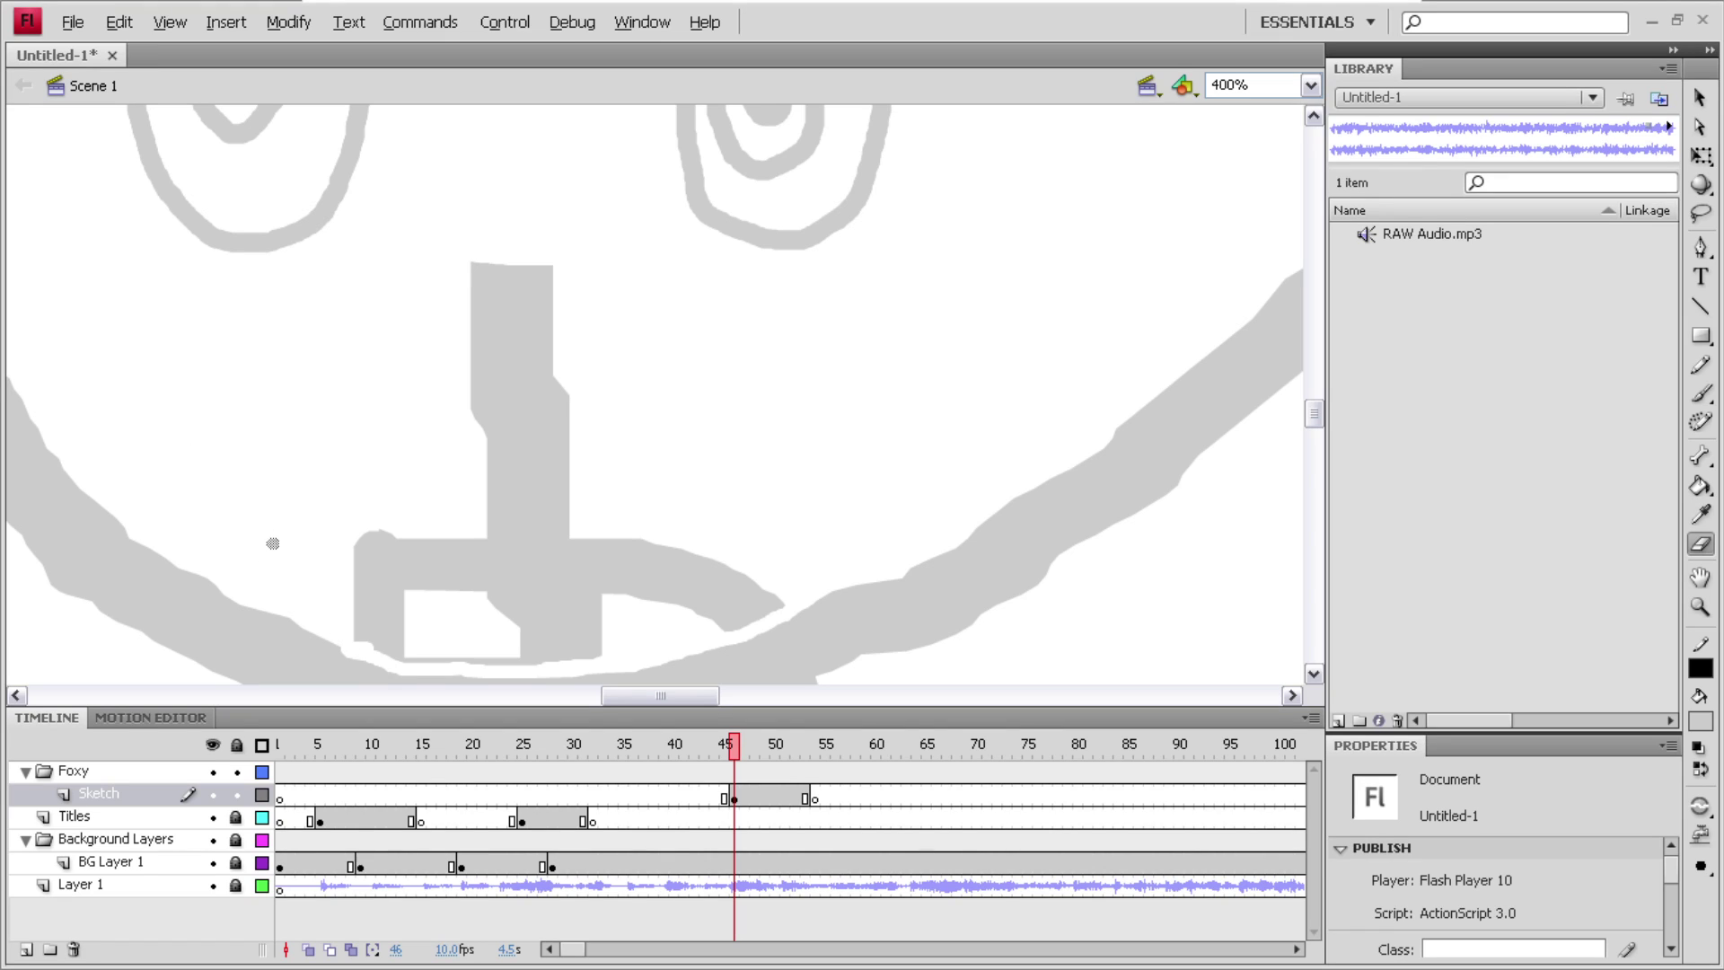
pyautogui.moveTo(348, 652); pyautogui.dragTo(285, 613)
pyautogui.click(1700, 97)
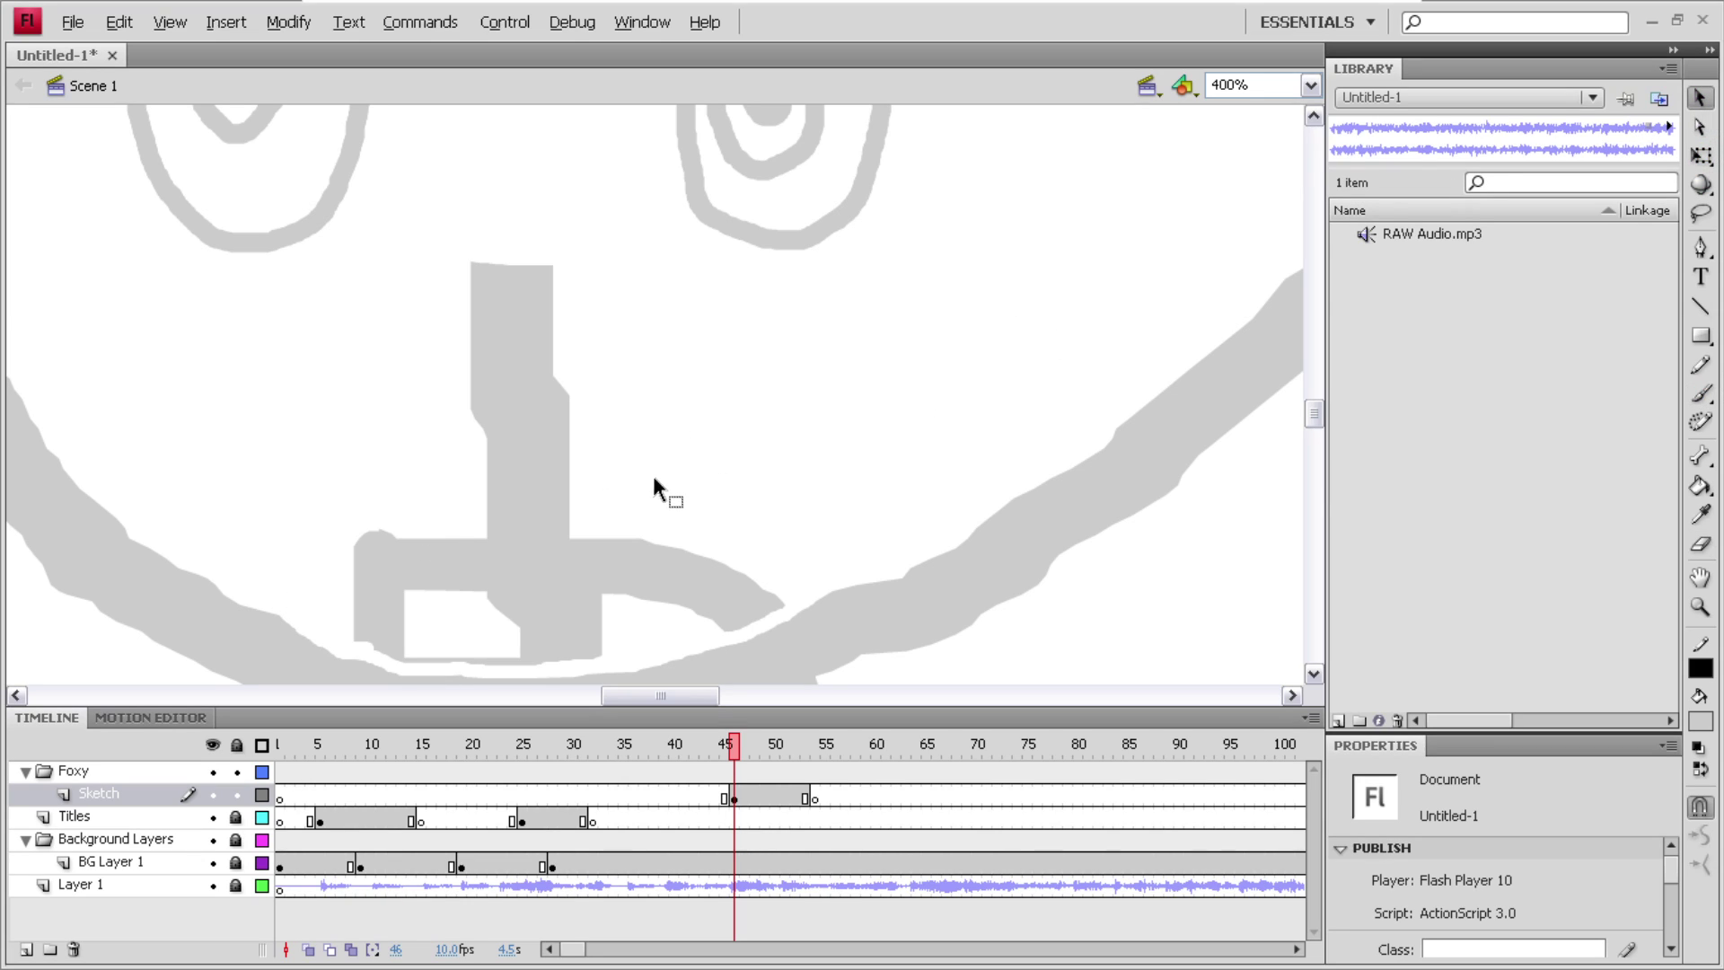
pyautogui.click(557, 575)
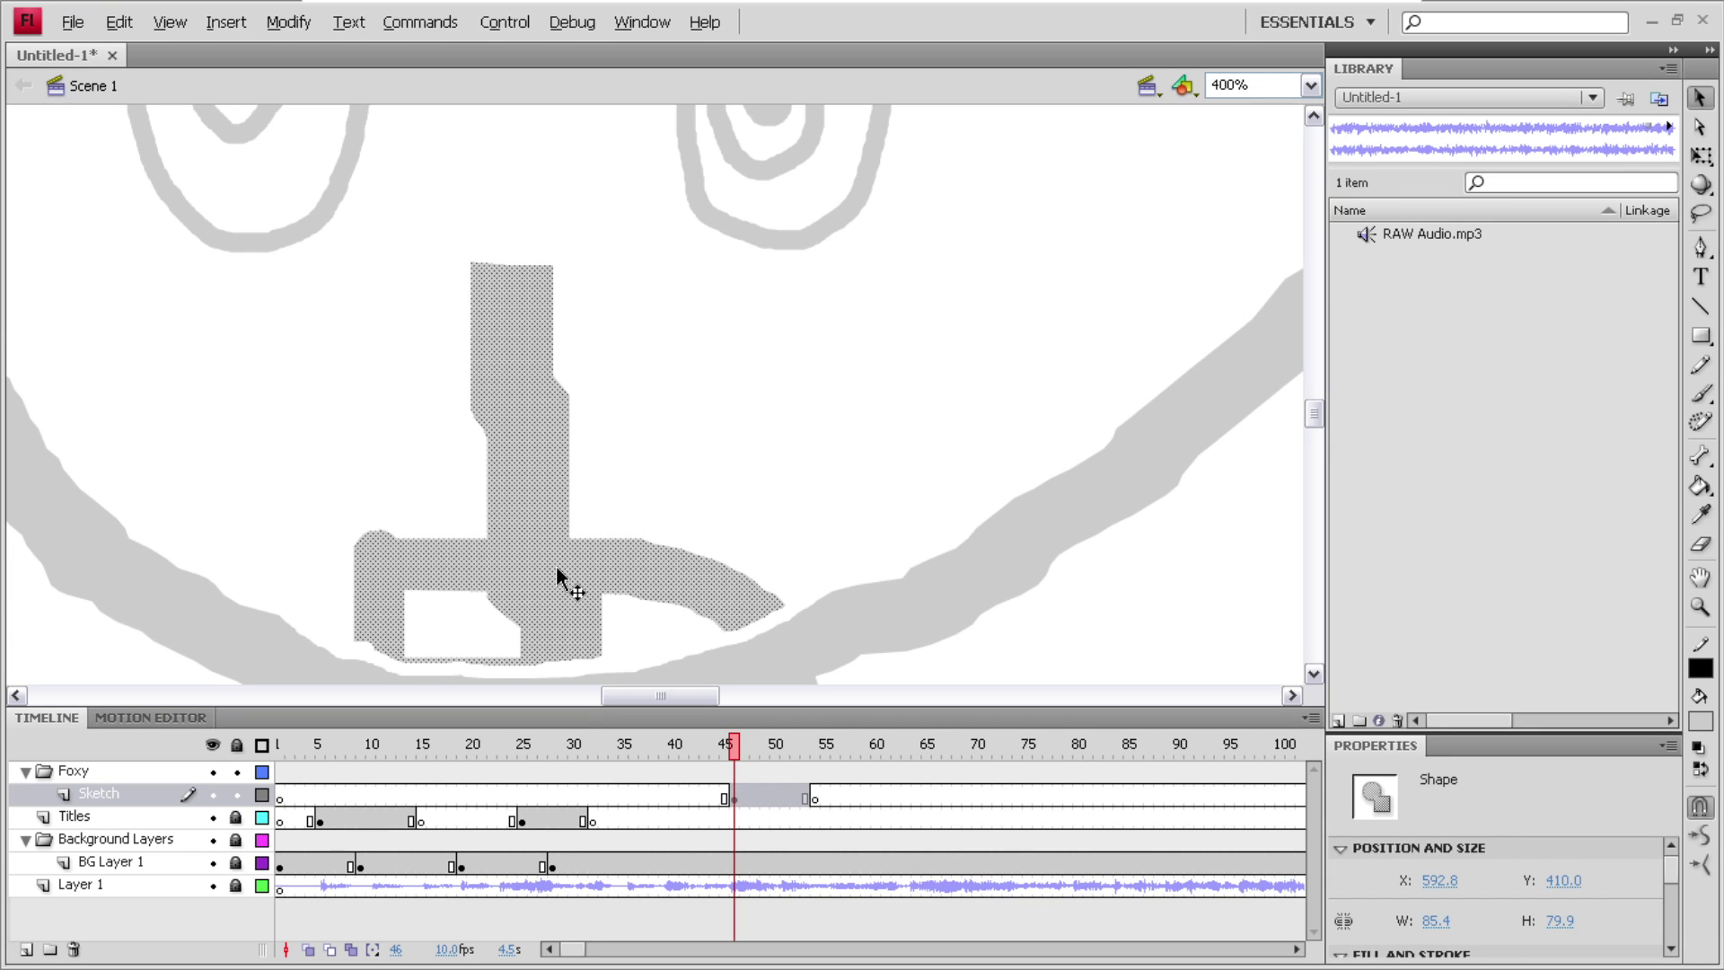
pyautogui.press('Delete')
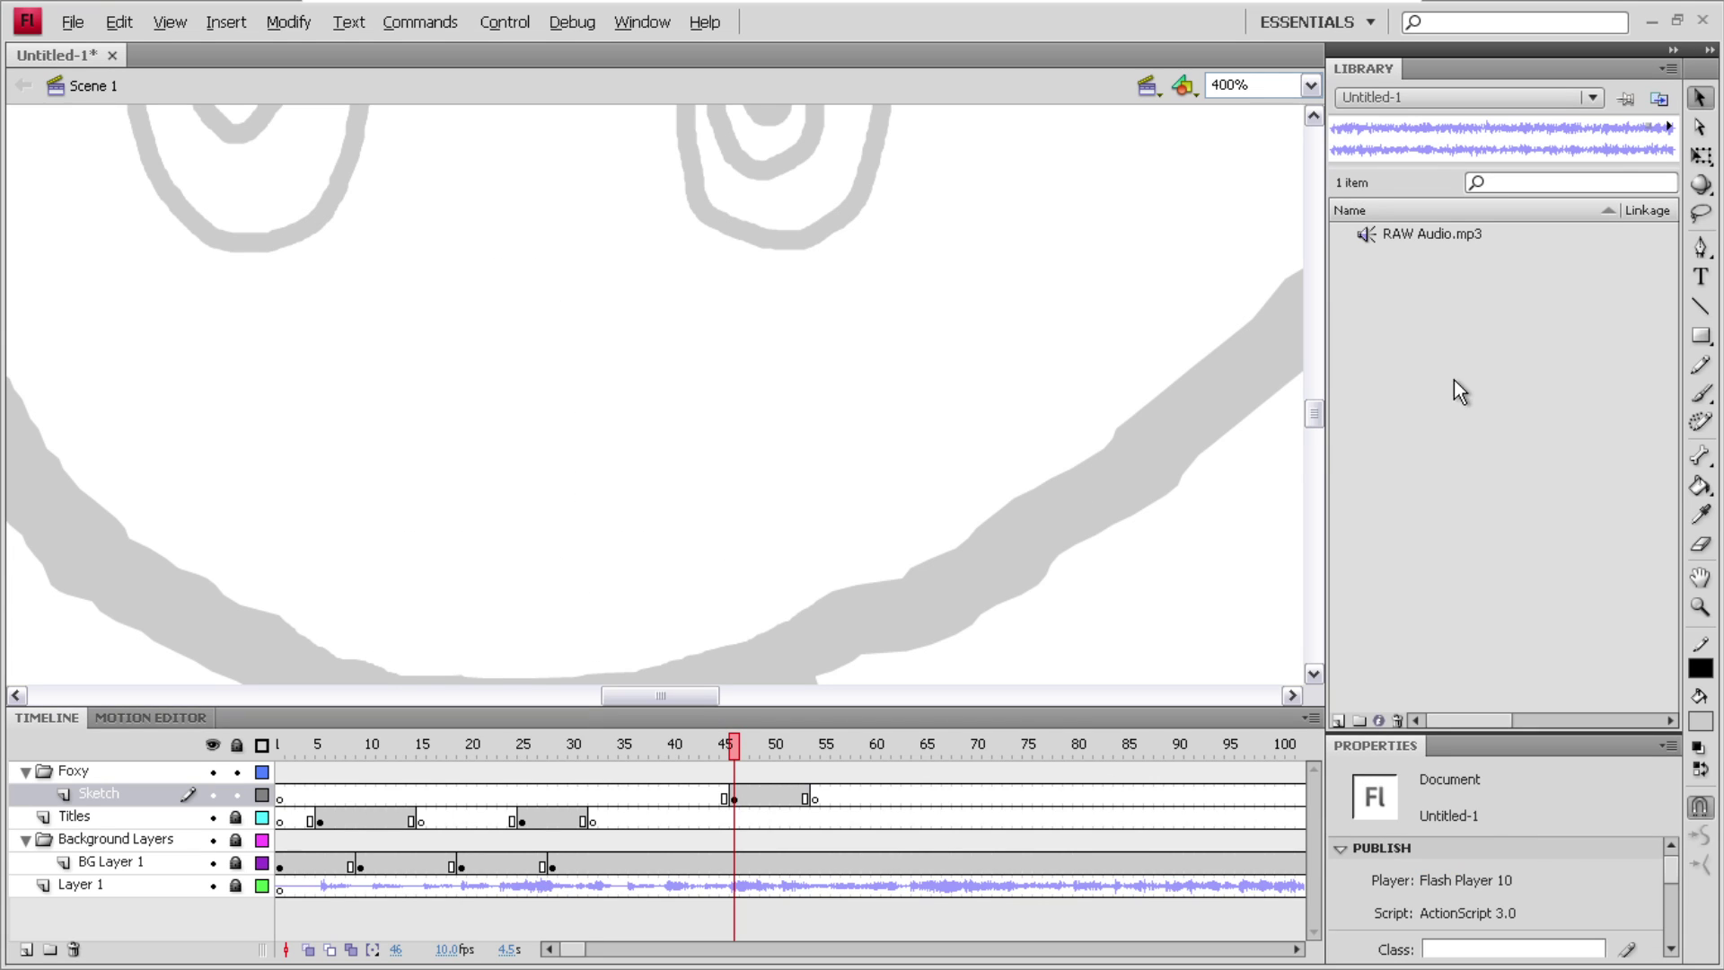
# - Trim the bump inside the top of the head outline, detach the vertical guide there and delete the guide above the fringe
pyautogui.moveTo(1307, 411); pyautogui.dragTo(1312, 369)
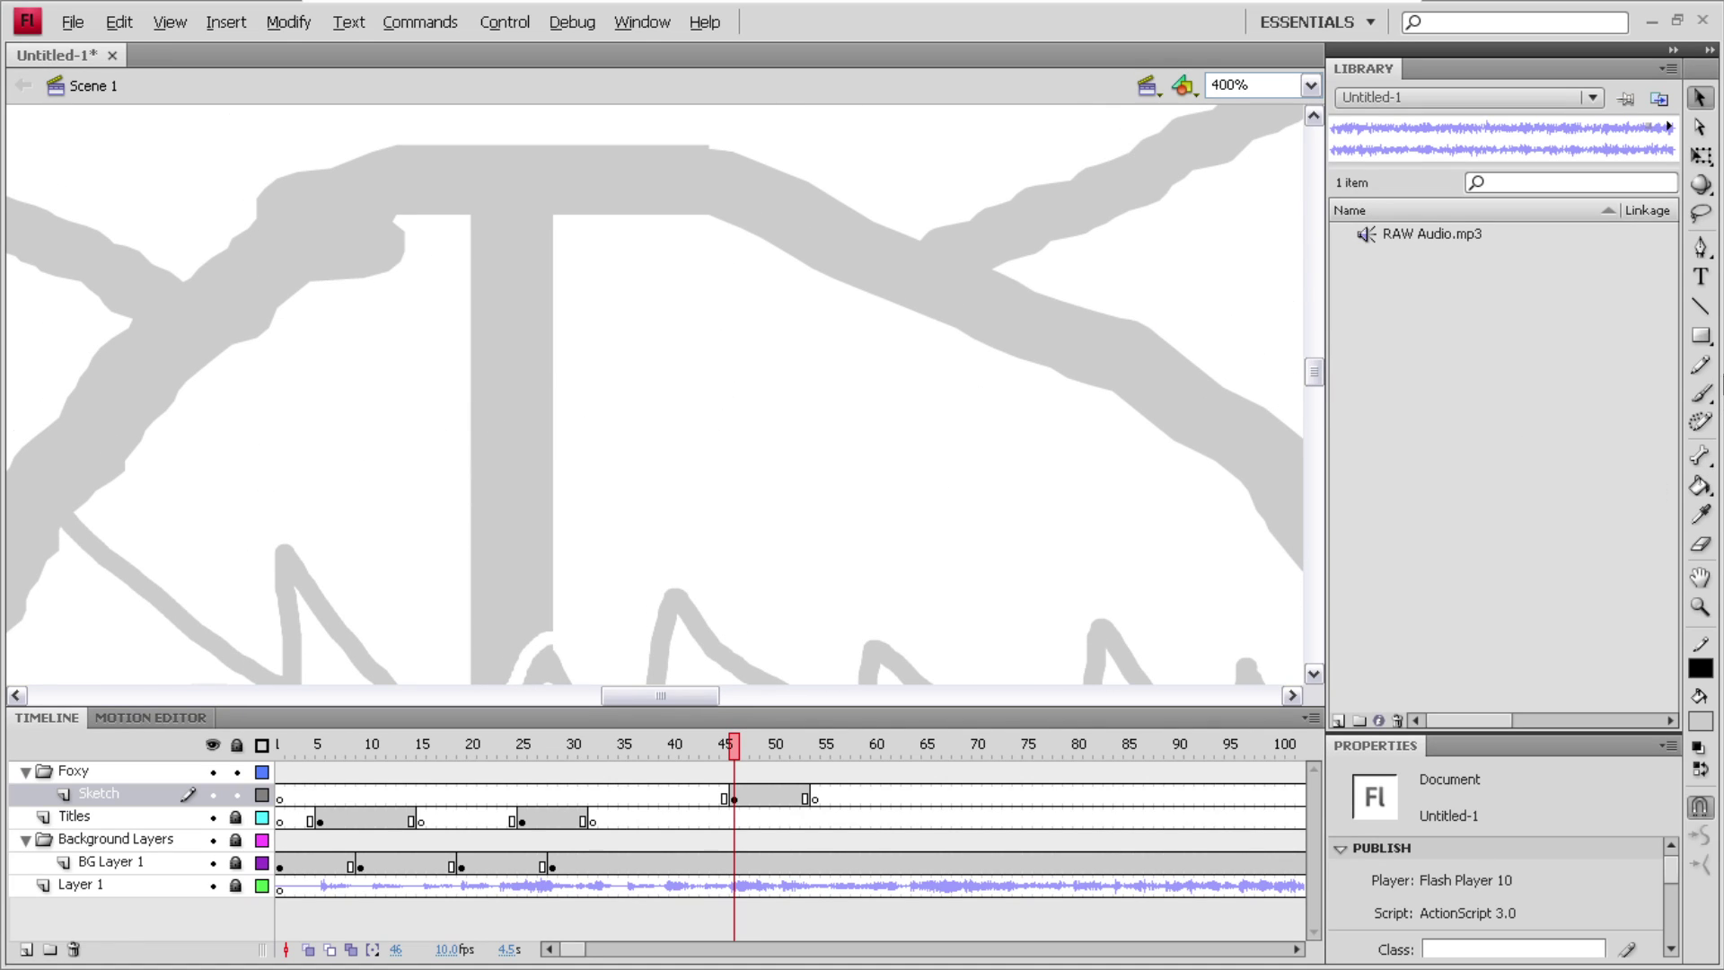
pyautogui.click(1699, 543)
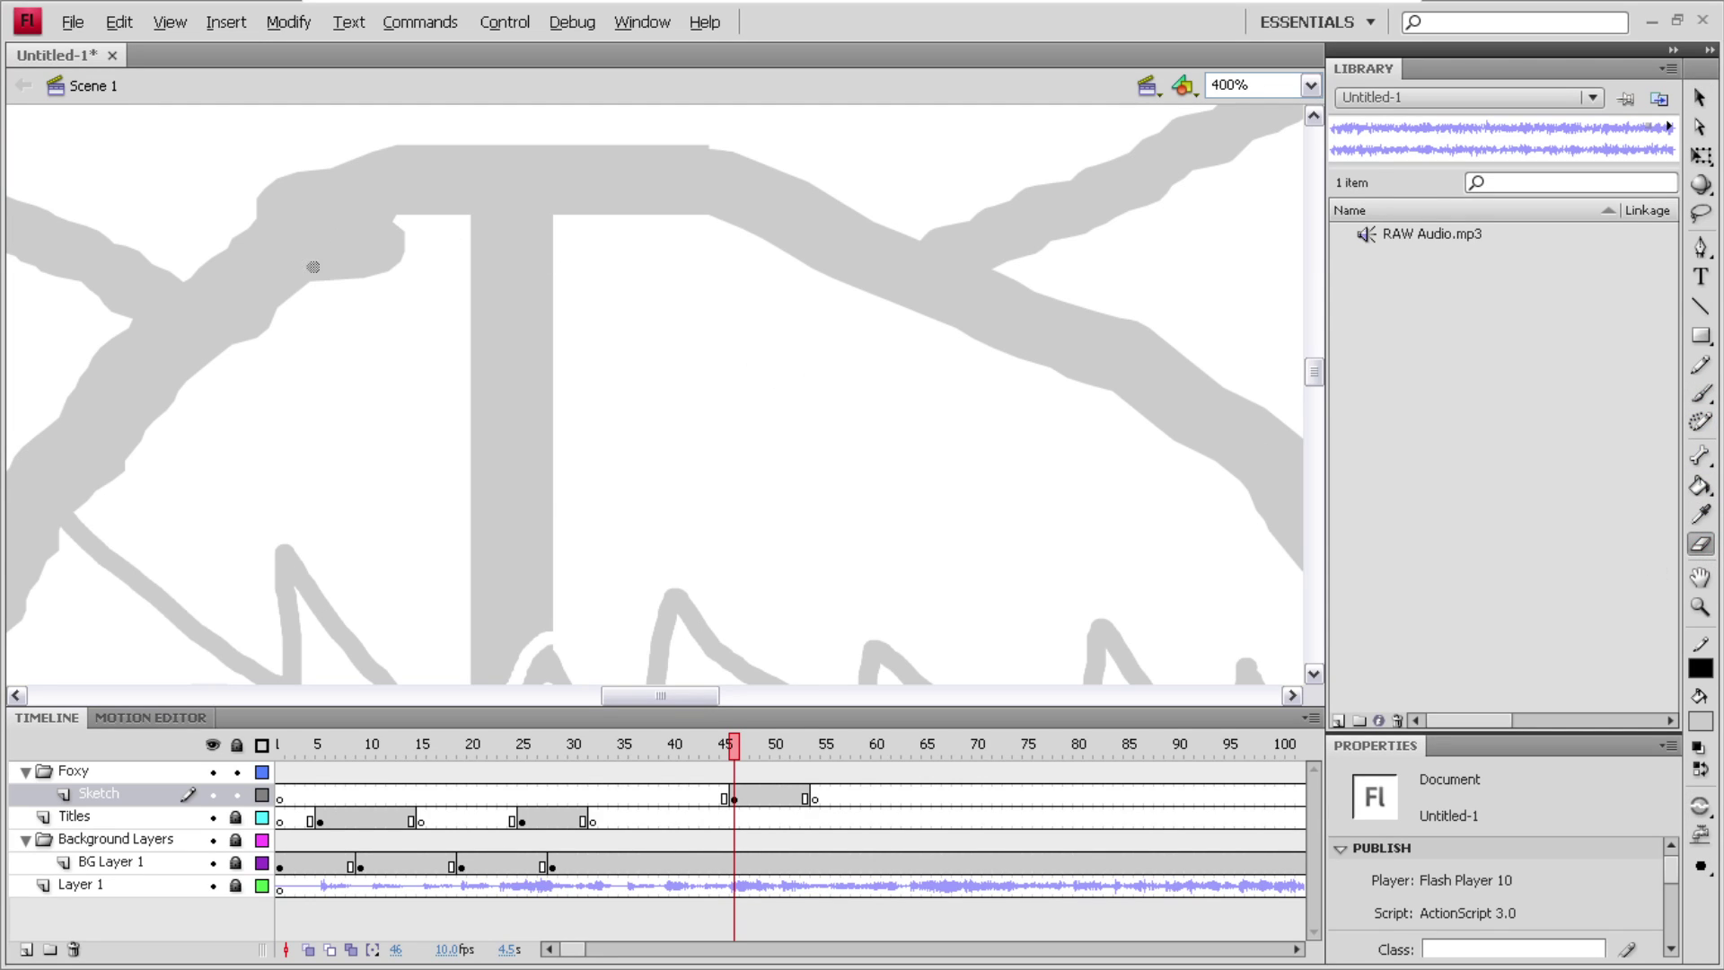
pyautogui.moveTo(337, 266)
pyautogui.mouseDown()
pyautogui.moveTo(407, 227)
pyautogui.moveTo(294, 324)
pyautogui.moveTo(407, 238)
pyautogui.moveTo(359, 288)
pyautogui.mouseUp()
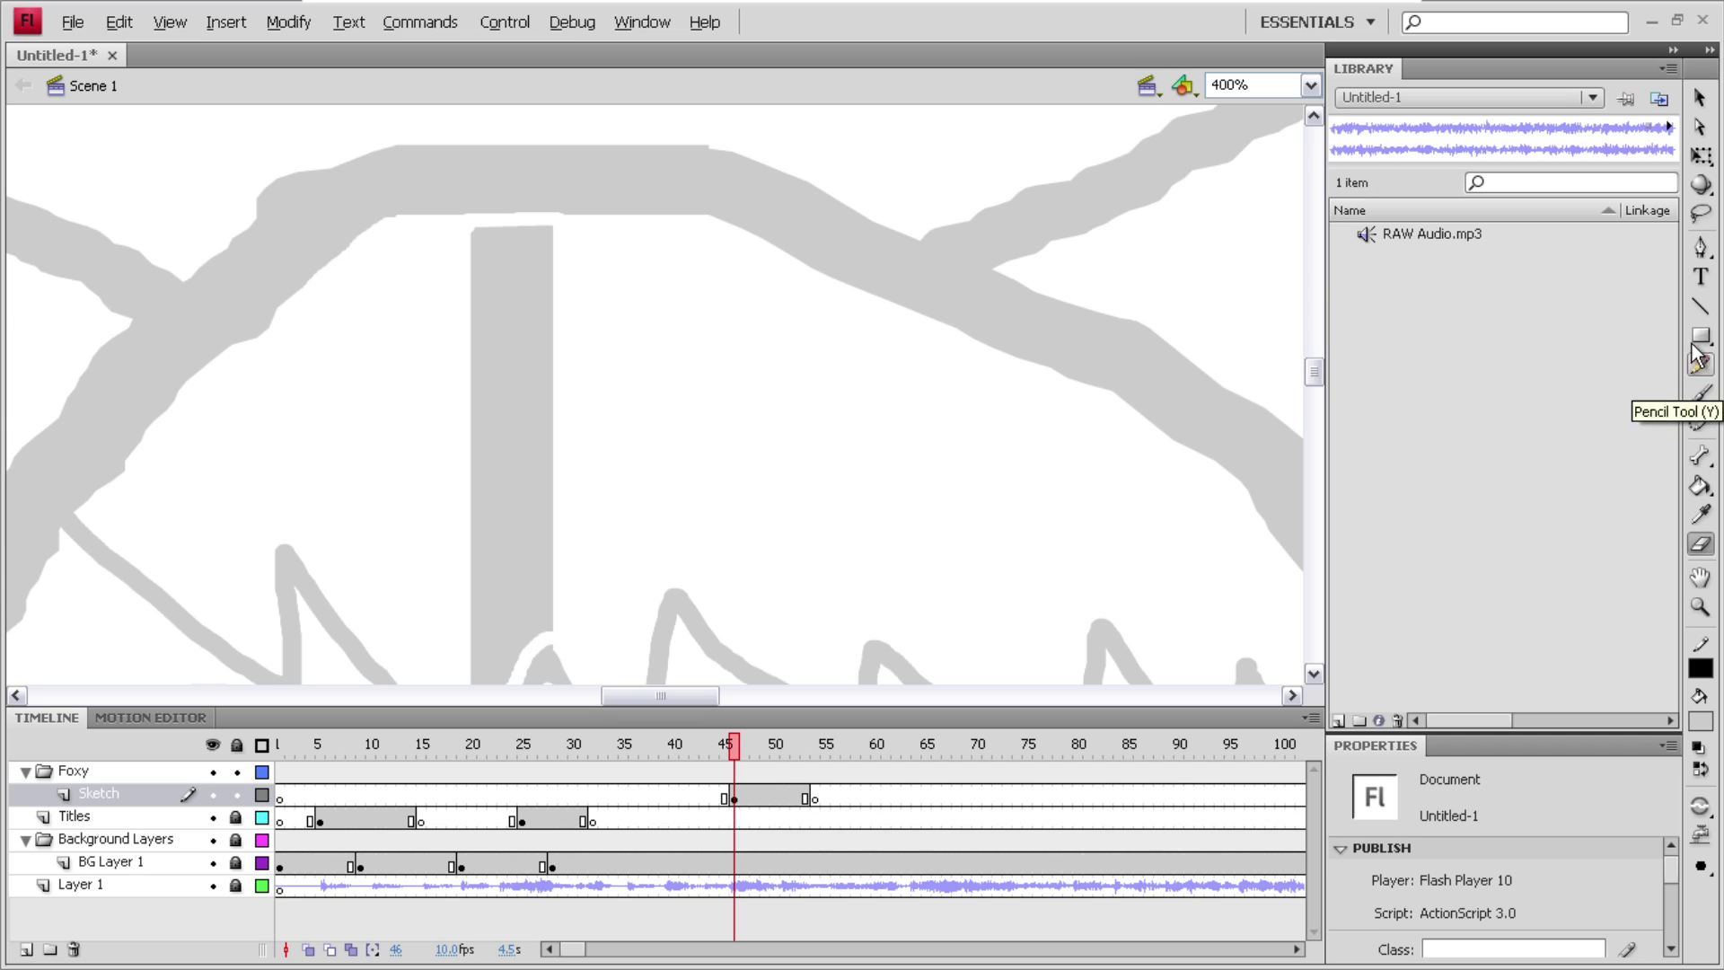
pyautogui.click(1699, 97)
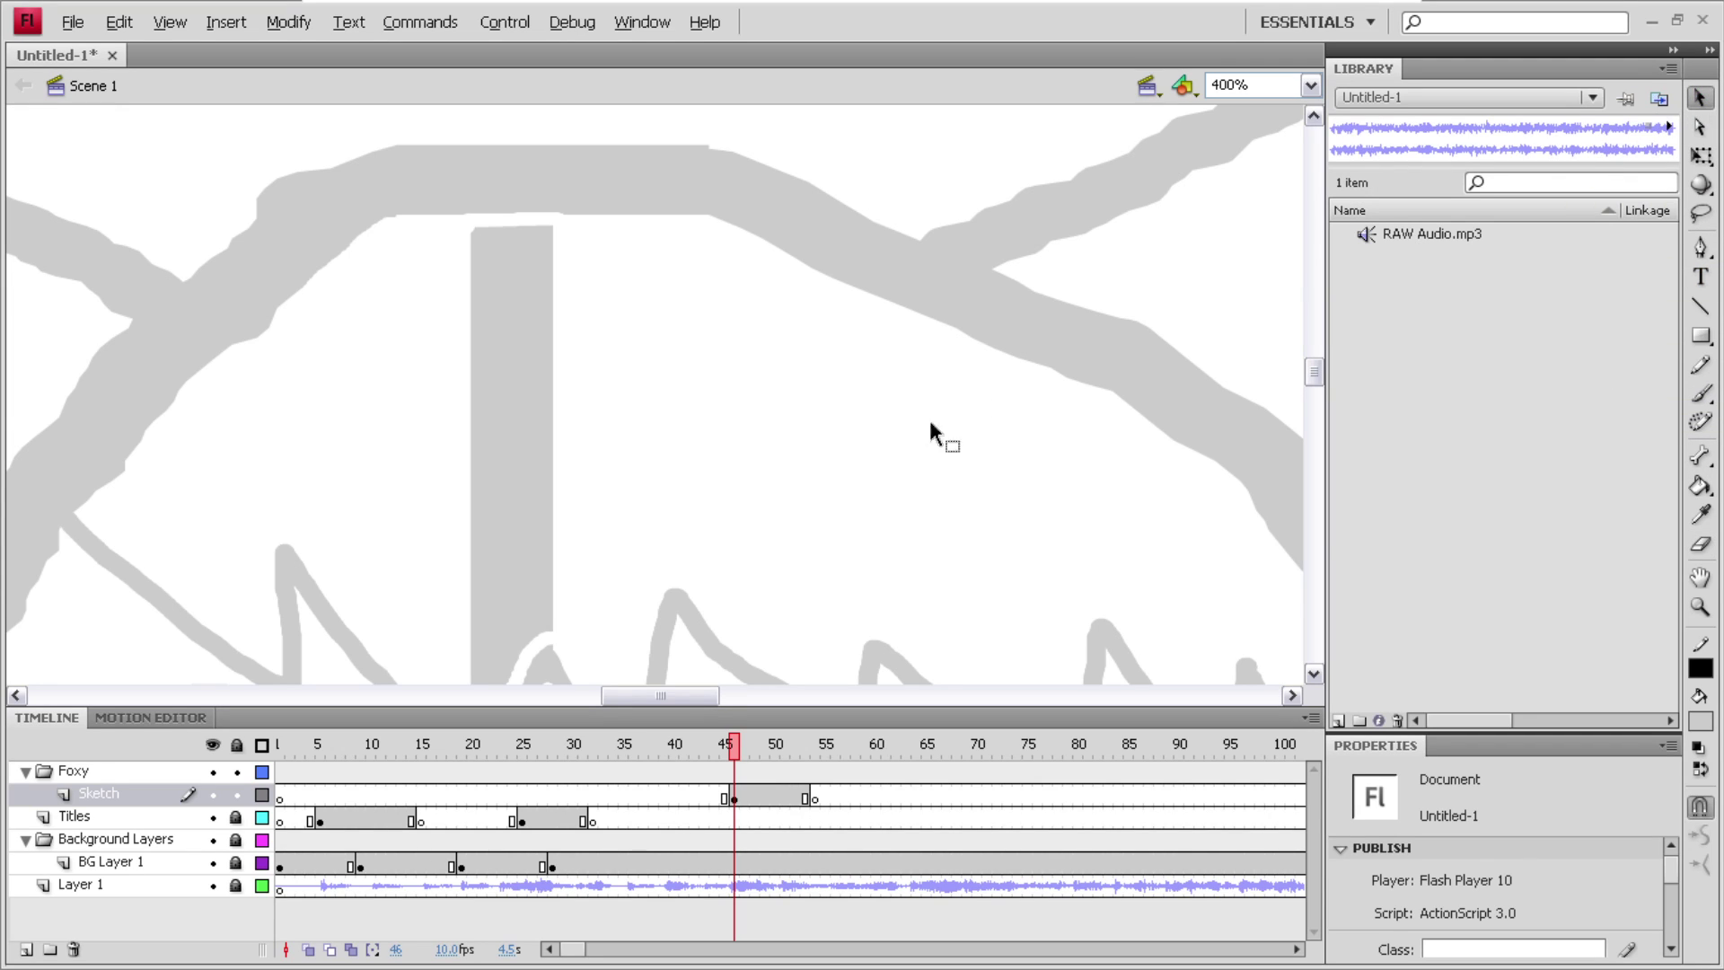
pyautogui.click(506, 495)
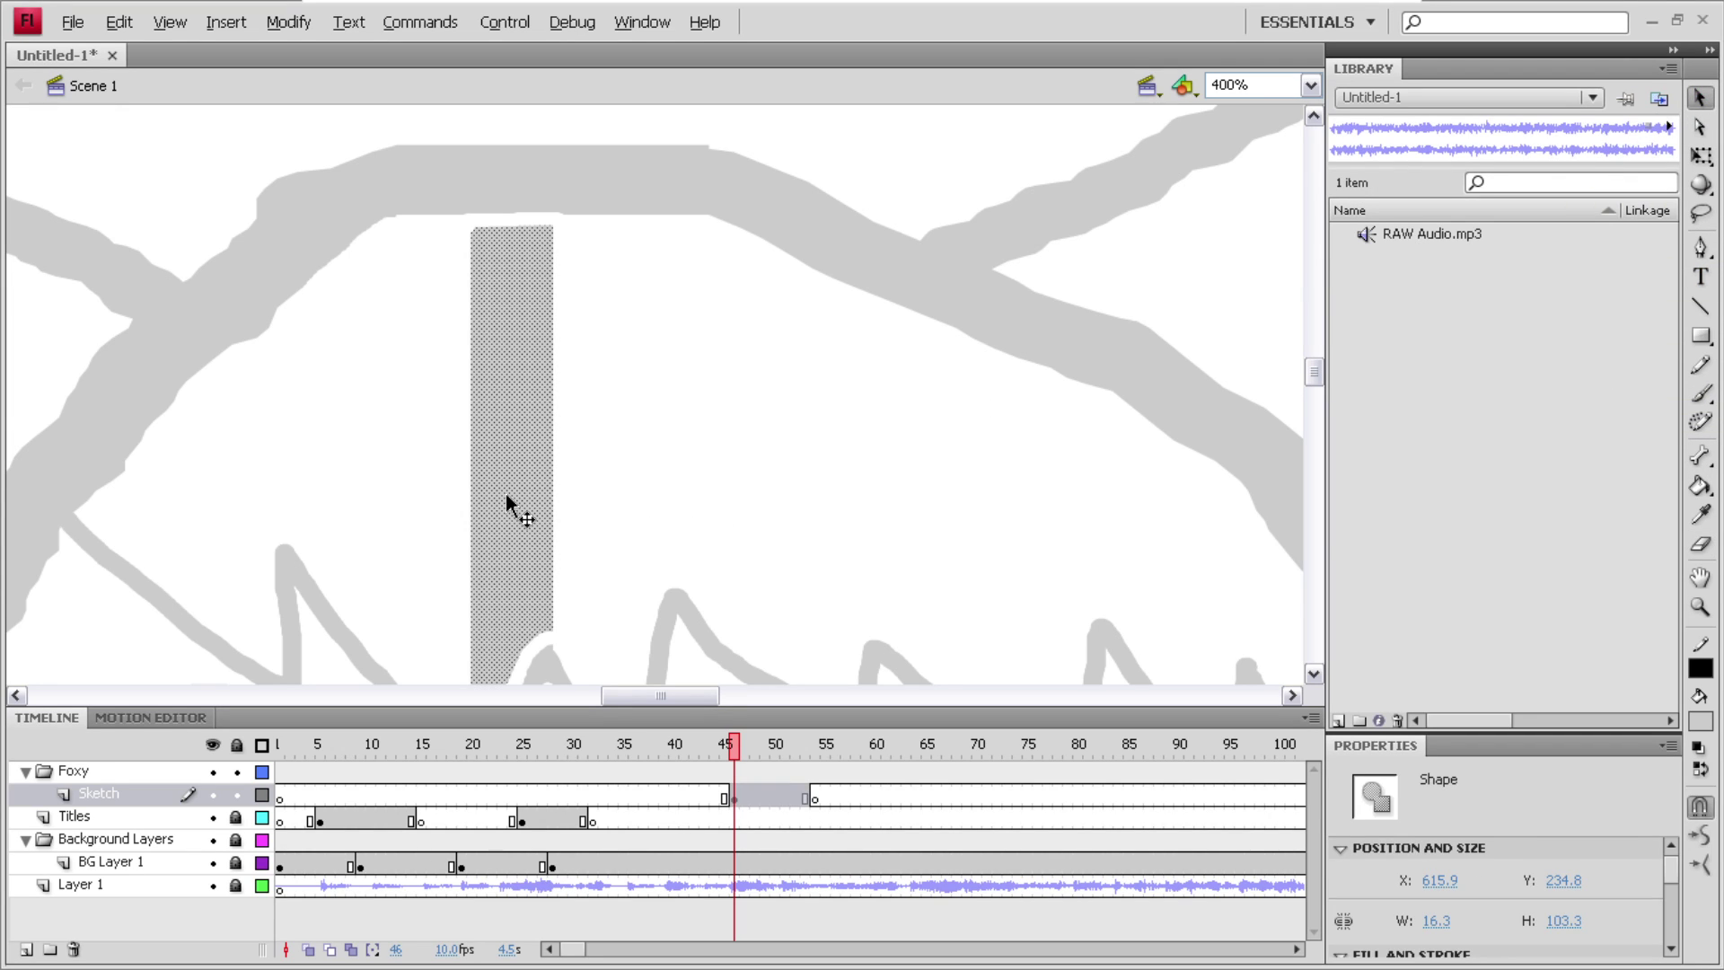
pyautogui.press('Delete')
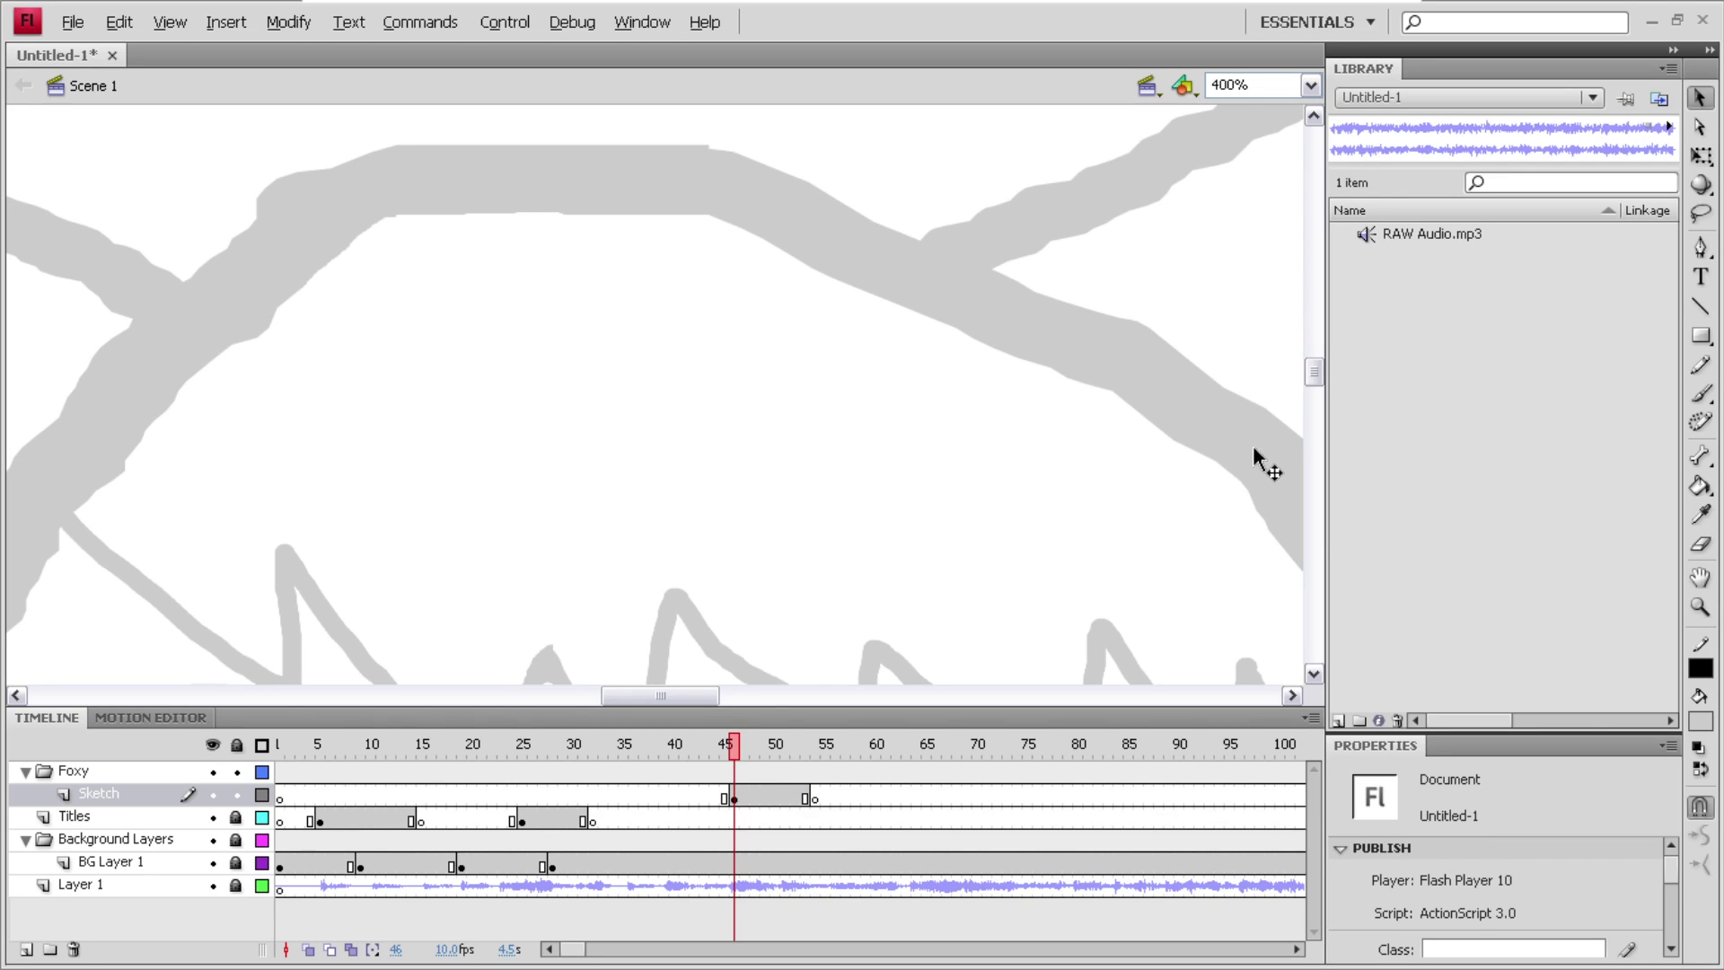
# - Detach the horizontal guide from the right side of the head outline and delete the piece beside the right eye
pyautogui.moveTo(1312, 370)
pyautogui.mouseDown()
pyautogui.moveTo(1312, 420)
pyautogui.moveTo(1312, 389)
pyautogui.mouseUp()
pyautogui.moveTo(709, 696); pyautogui.dragTo(742, 694)
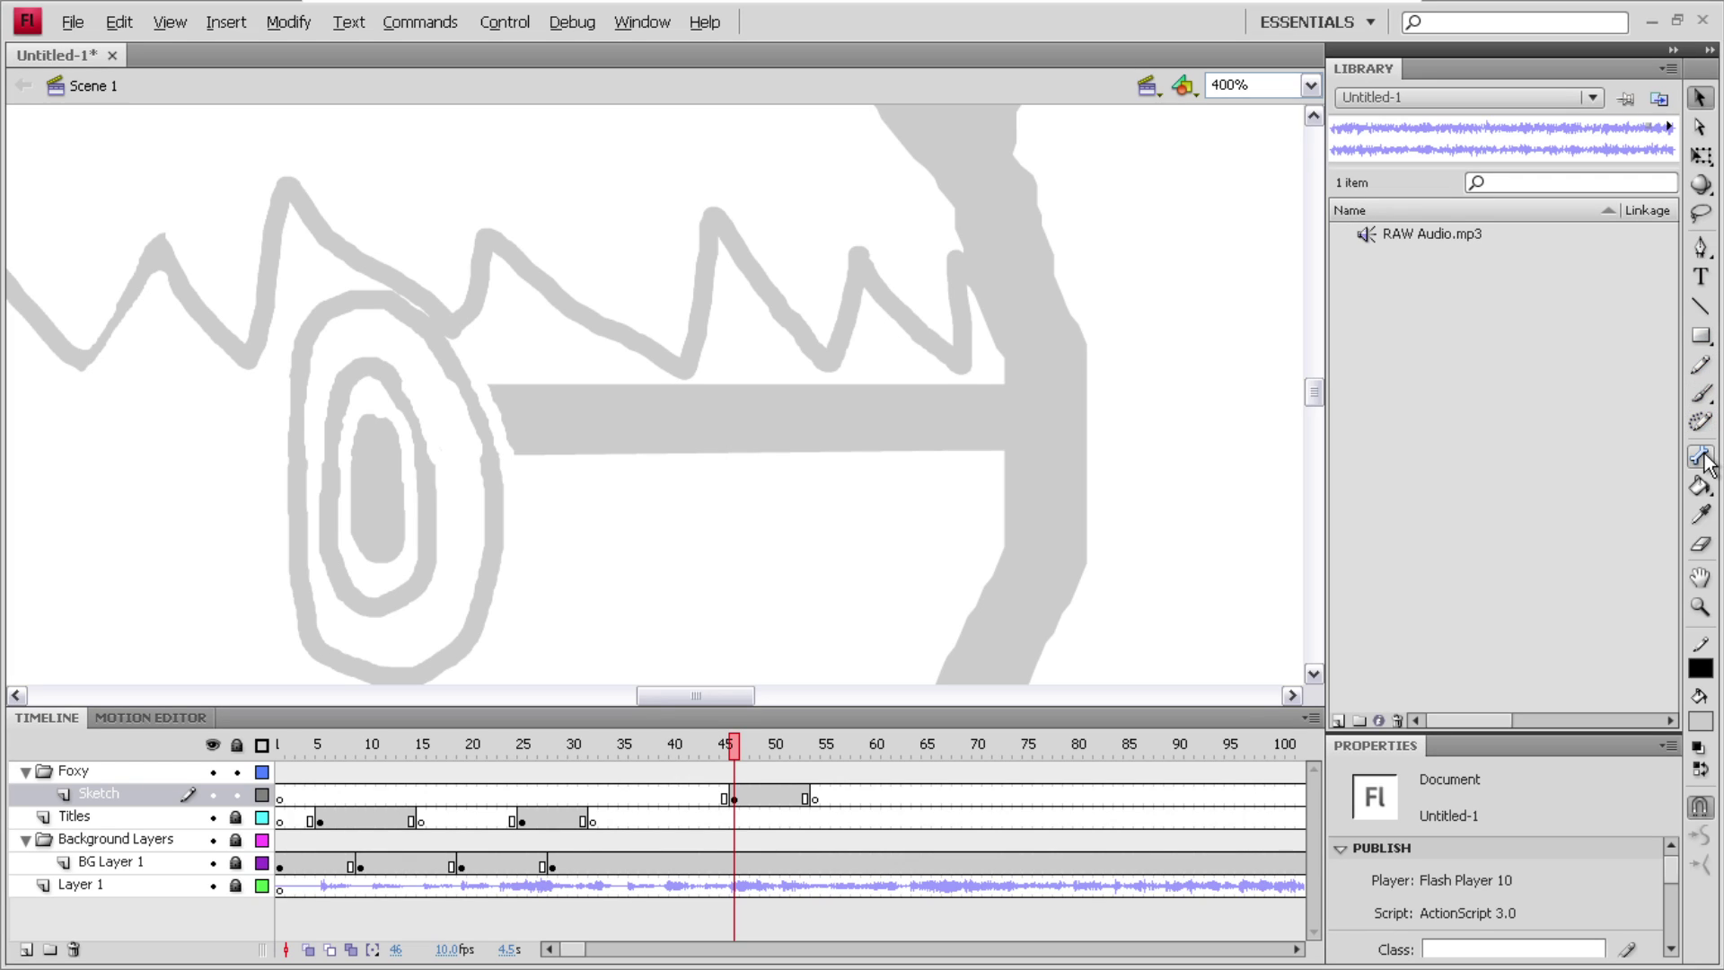
pyautogui.click(1699, 545)
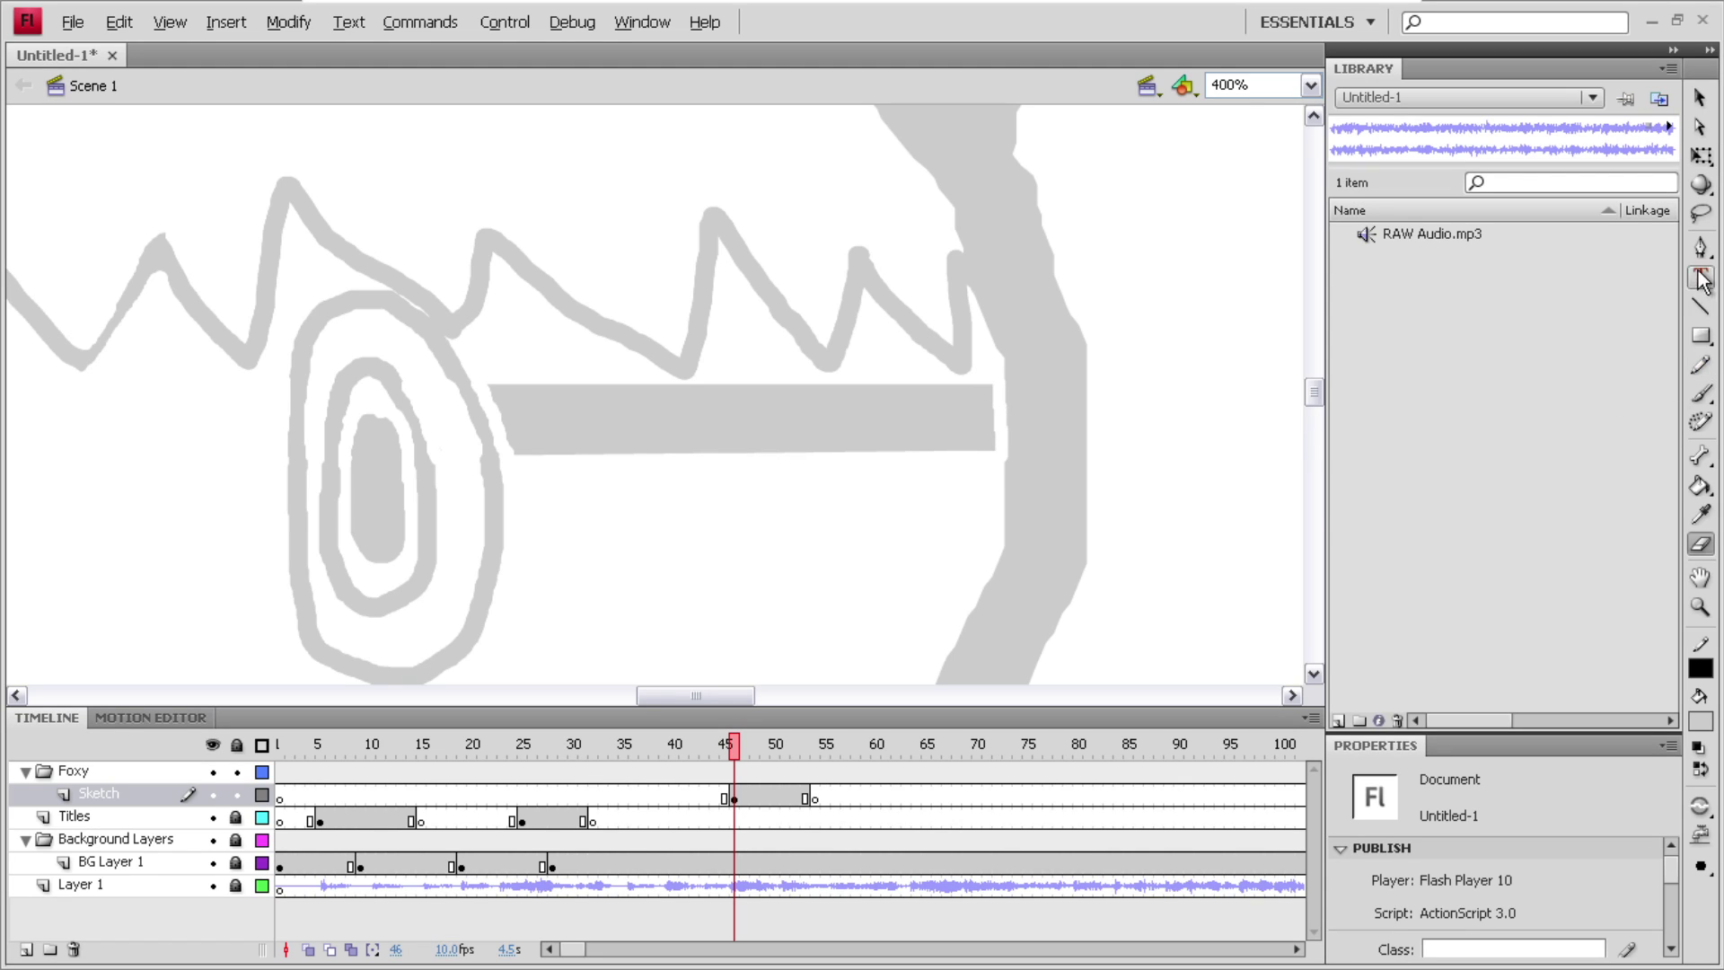
pyautogui.click(1706, 102)
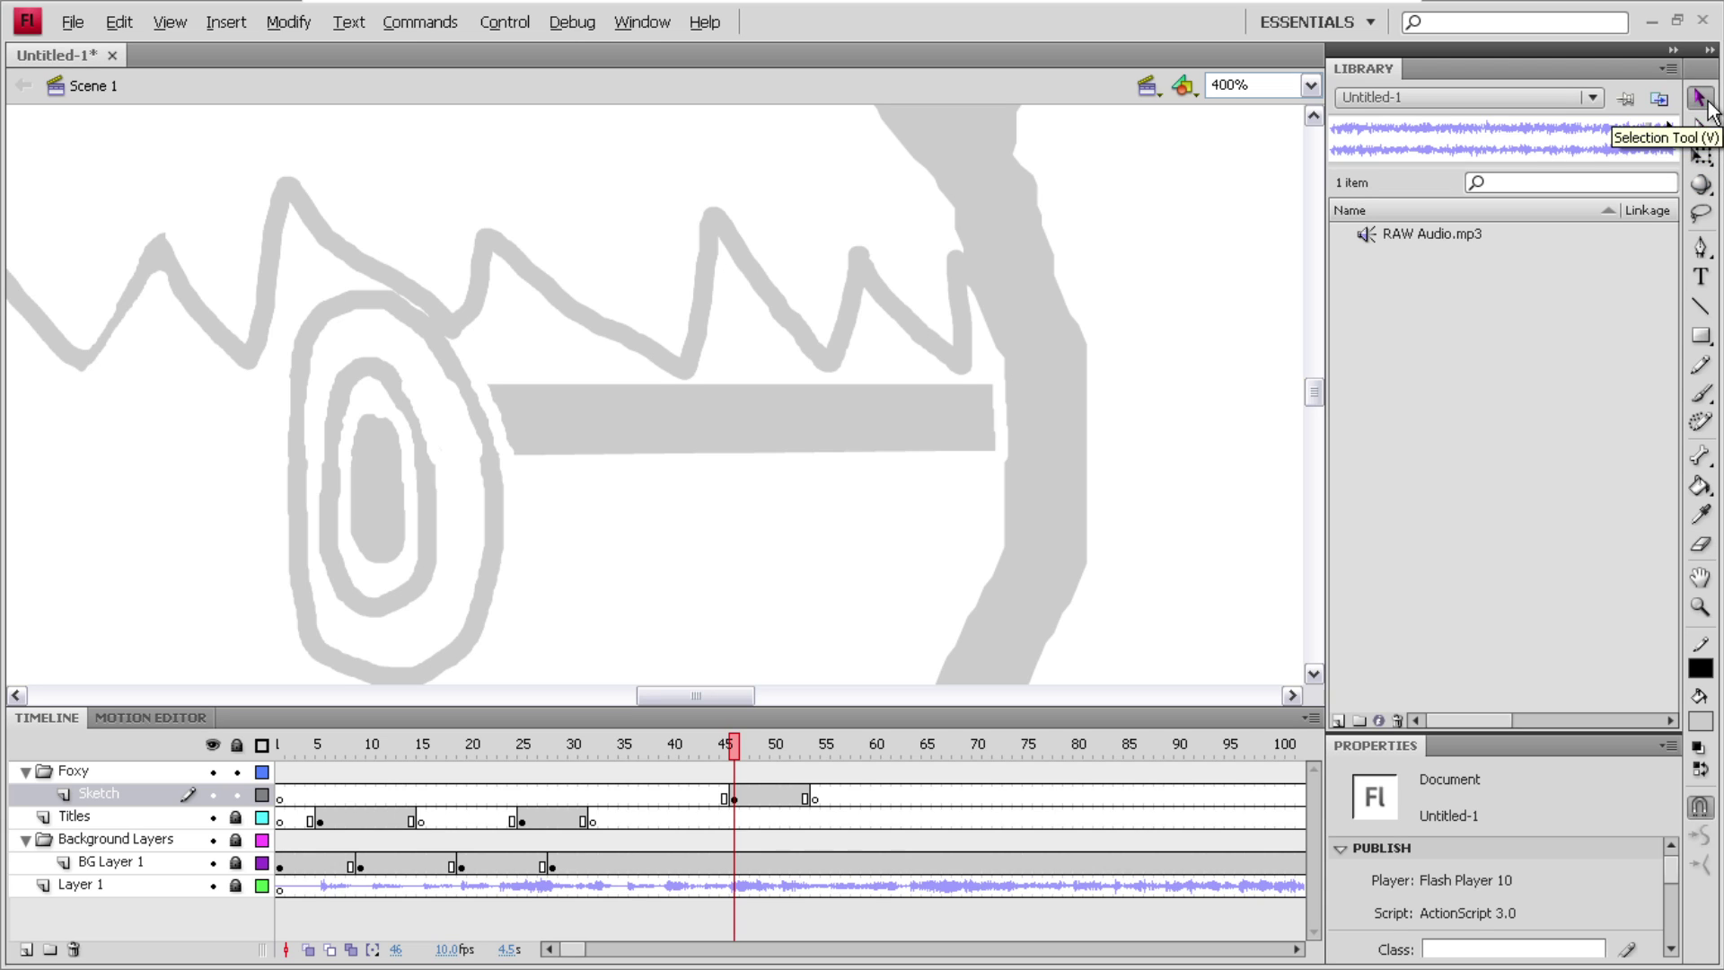
pyautogui.click(869, 409)
pyautogui.press('Delete')
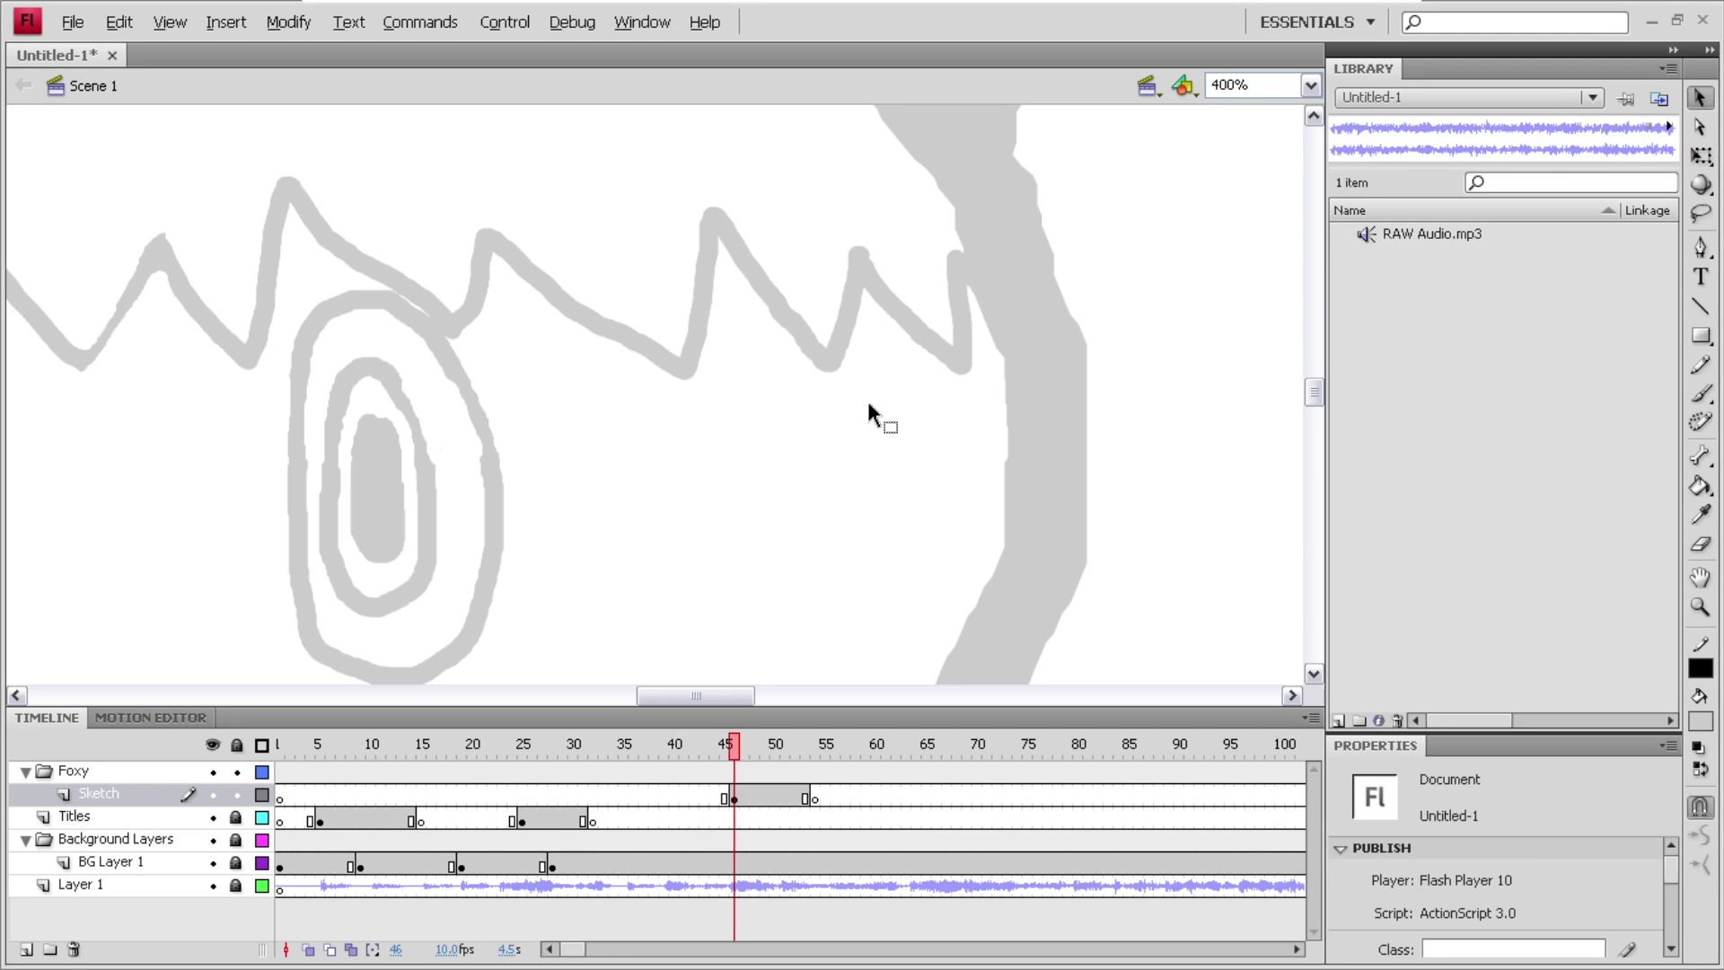
# - Detach the horizontal guide from the left side of the head outline and delete the piece beside the left eye
pyautogui.moveTo(724, 698); pyautogui.dragTo(639, 698)
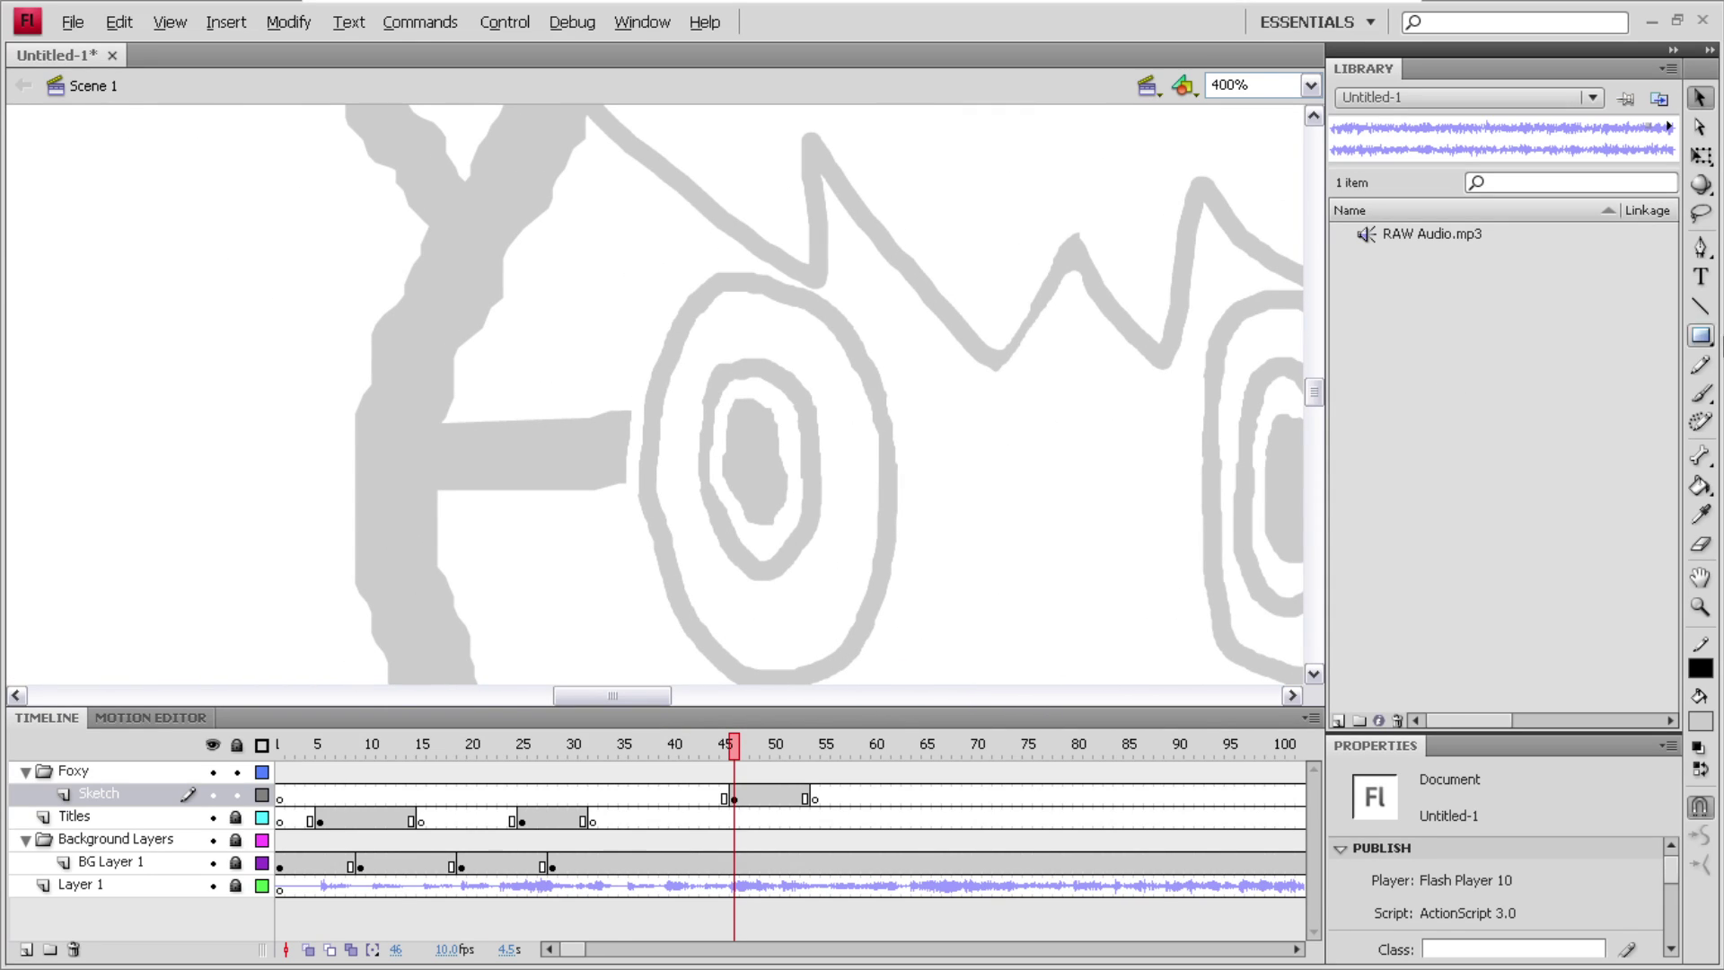
pyautogui.click(1702, 544)
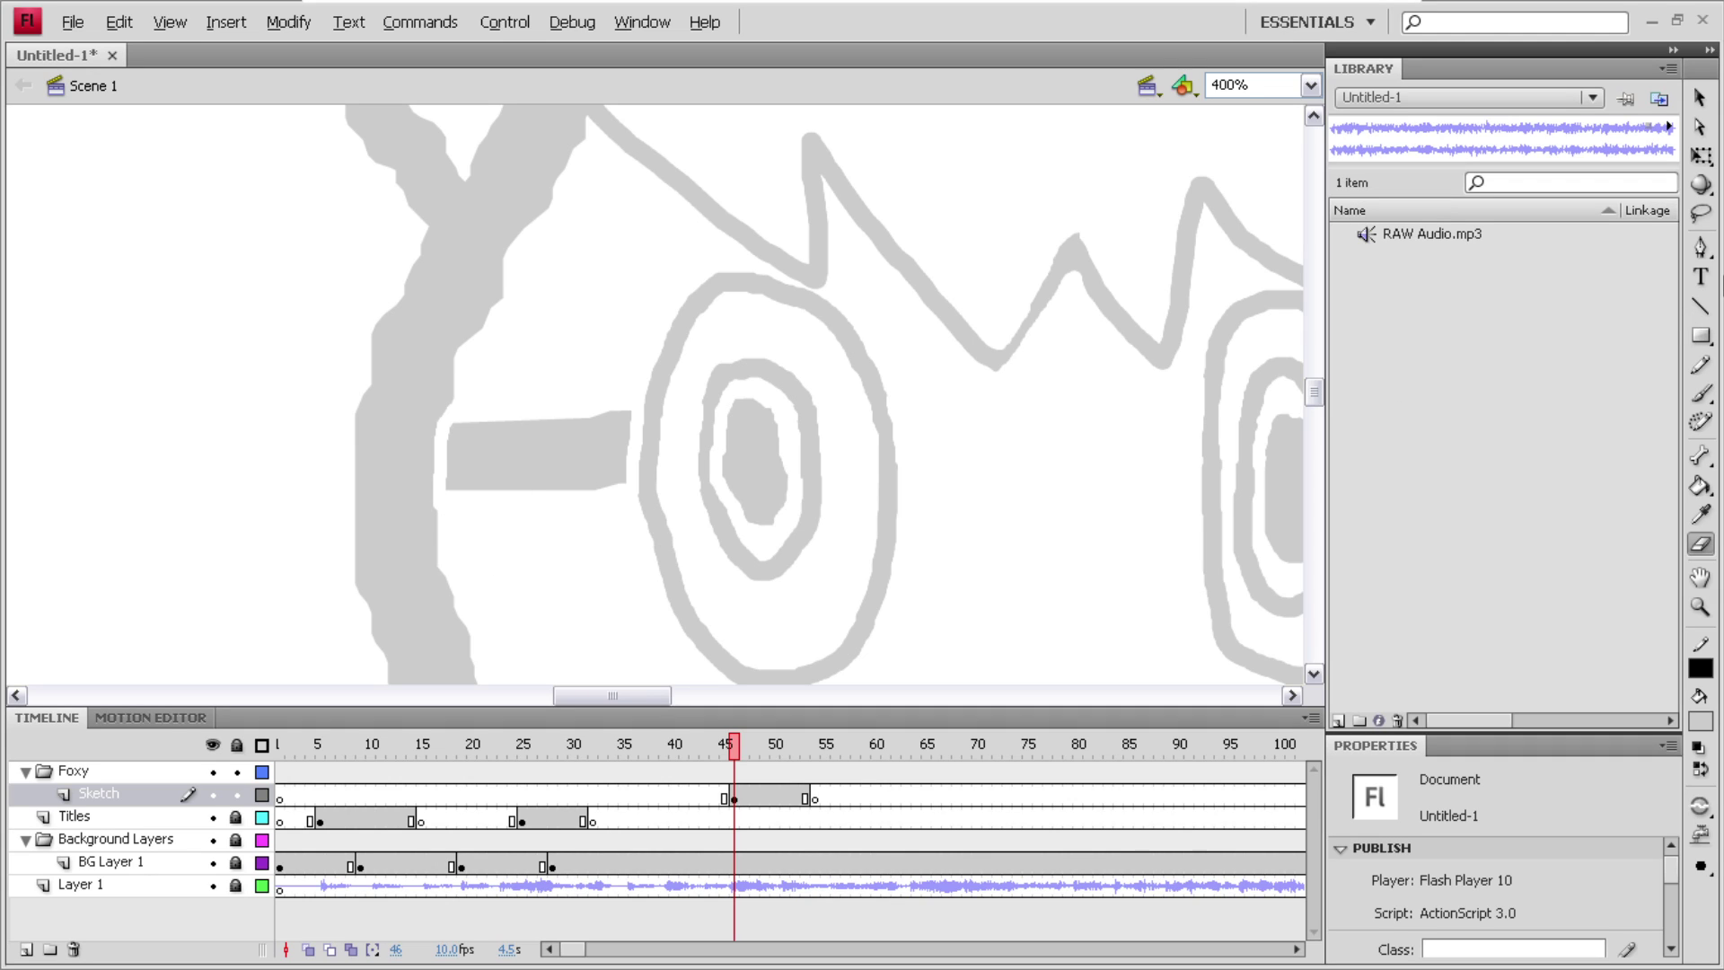
pyautogui.click(1699, 97)
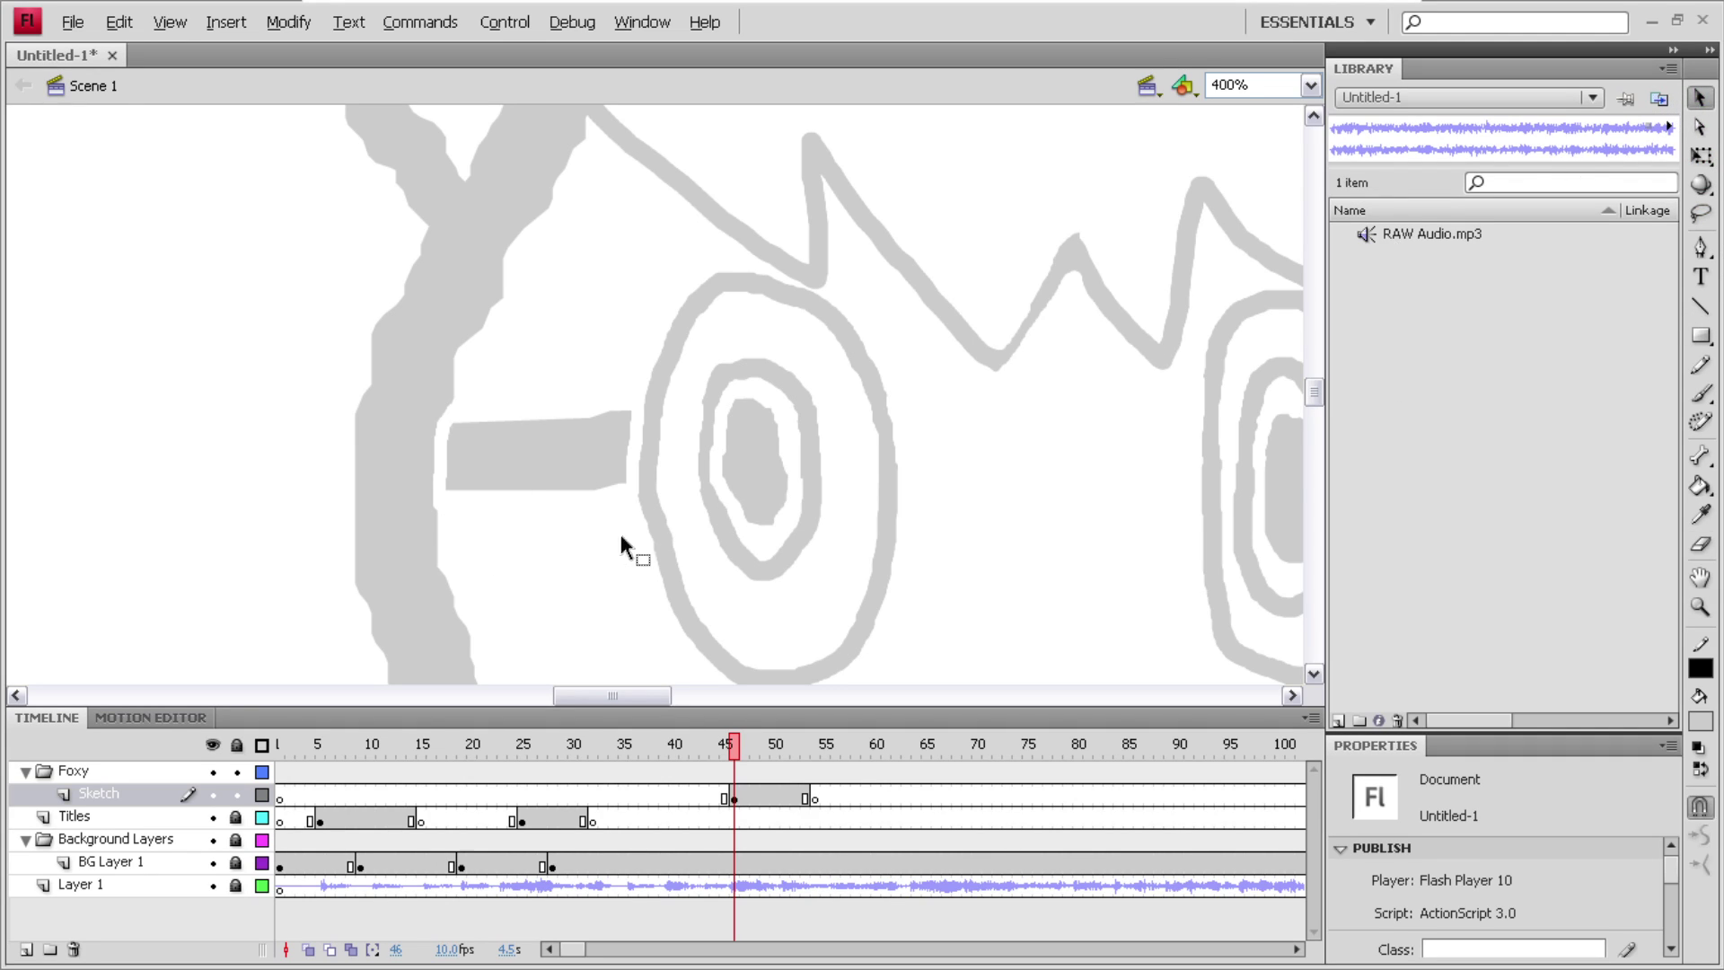
pyautogui.click(566, 468)
pyautogui.press('Delete')
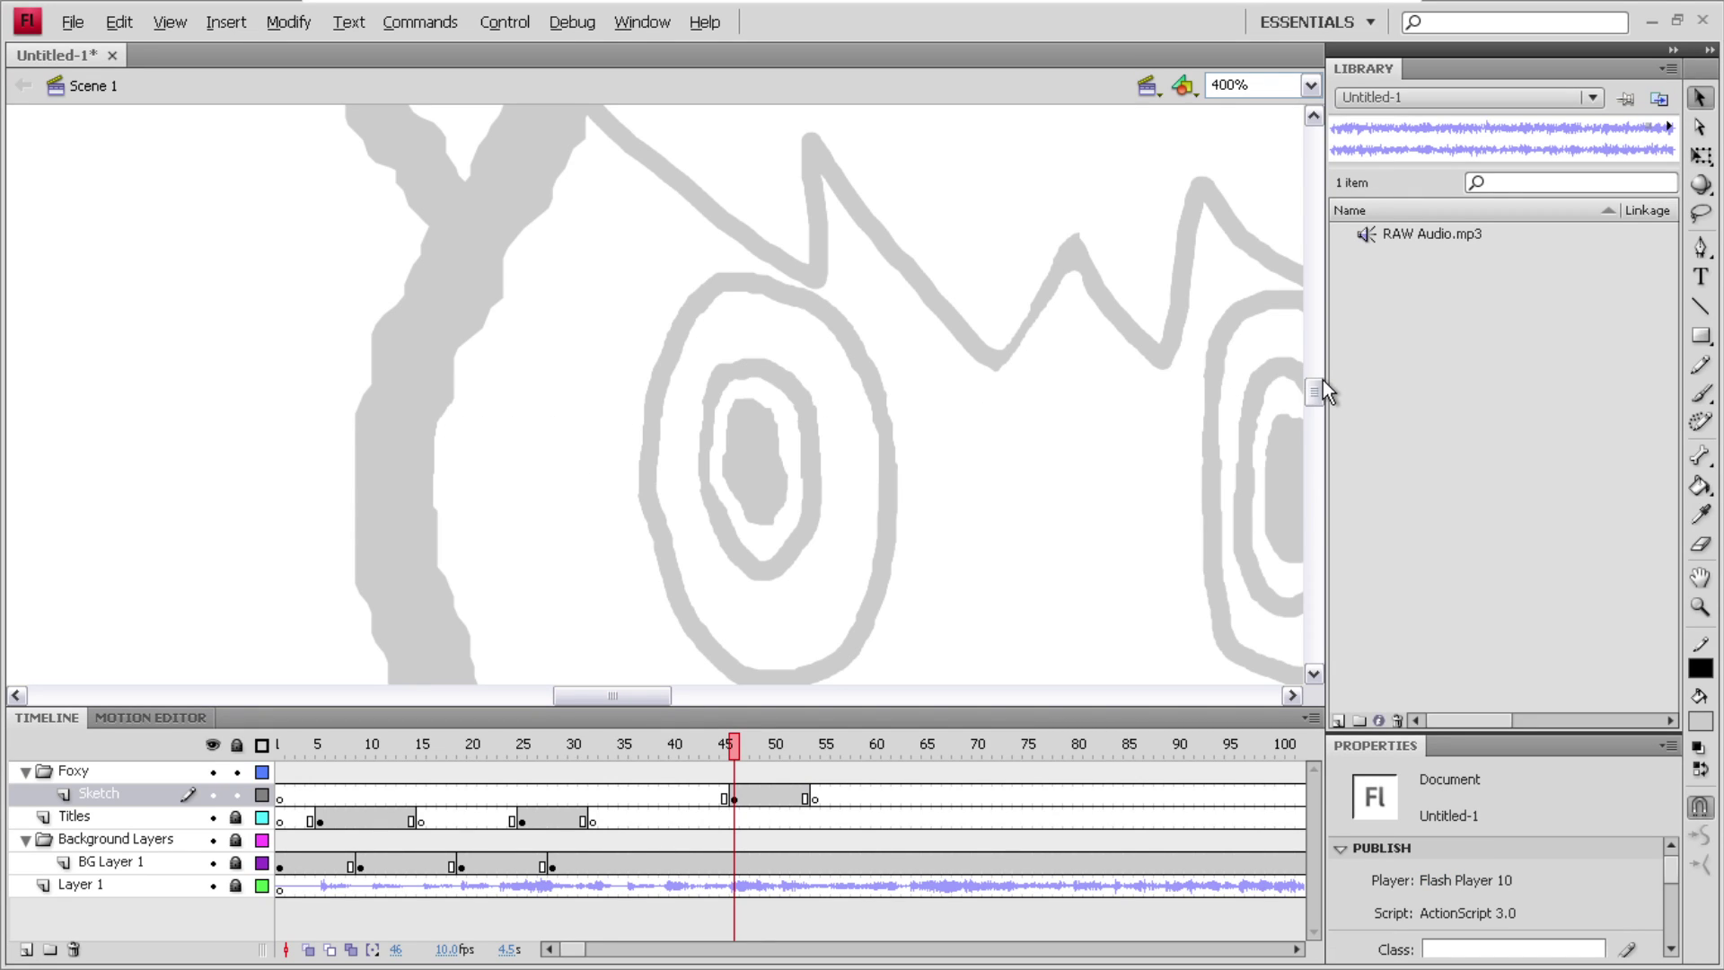
# - Sketch a small closed fan-shaped outline with the Brush tool in the empty area left of the head
pyautogui.moveTo(1319, 384)
pyautogui.mouseDown()
pyautogui.moveTo(1309, 353)
pyautogui.moveTo(1309, 455)
pyautogui.moveTo(1309, 377)
pyautogui.moveTo(1306, 409)
pyautogui.mouseUp()
pyautogui.moveTo(648, 697); pyautogui.dragTo(540, 698)
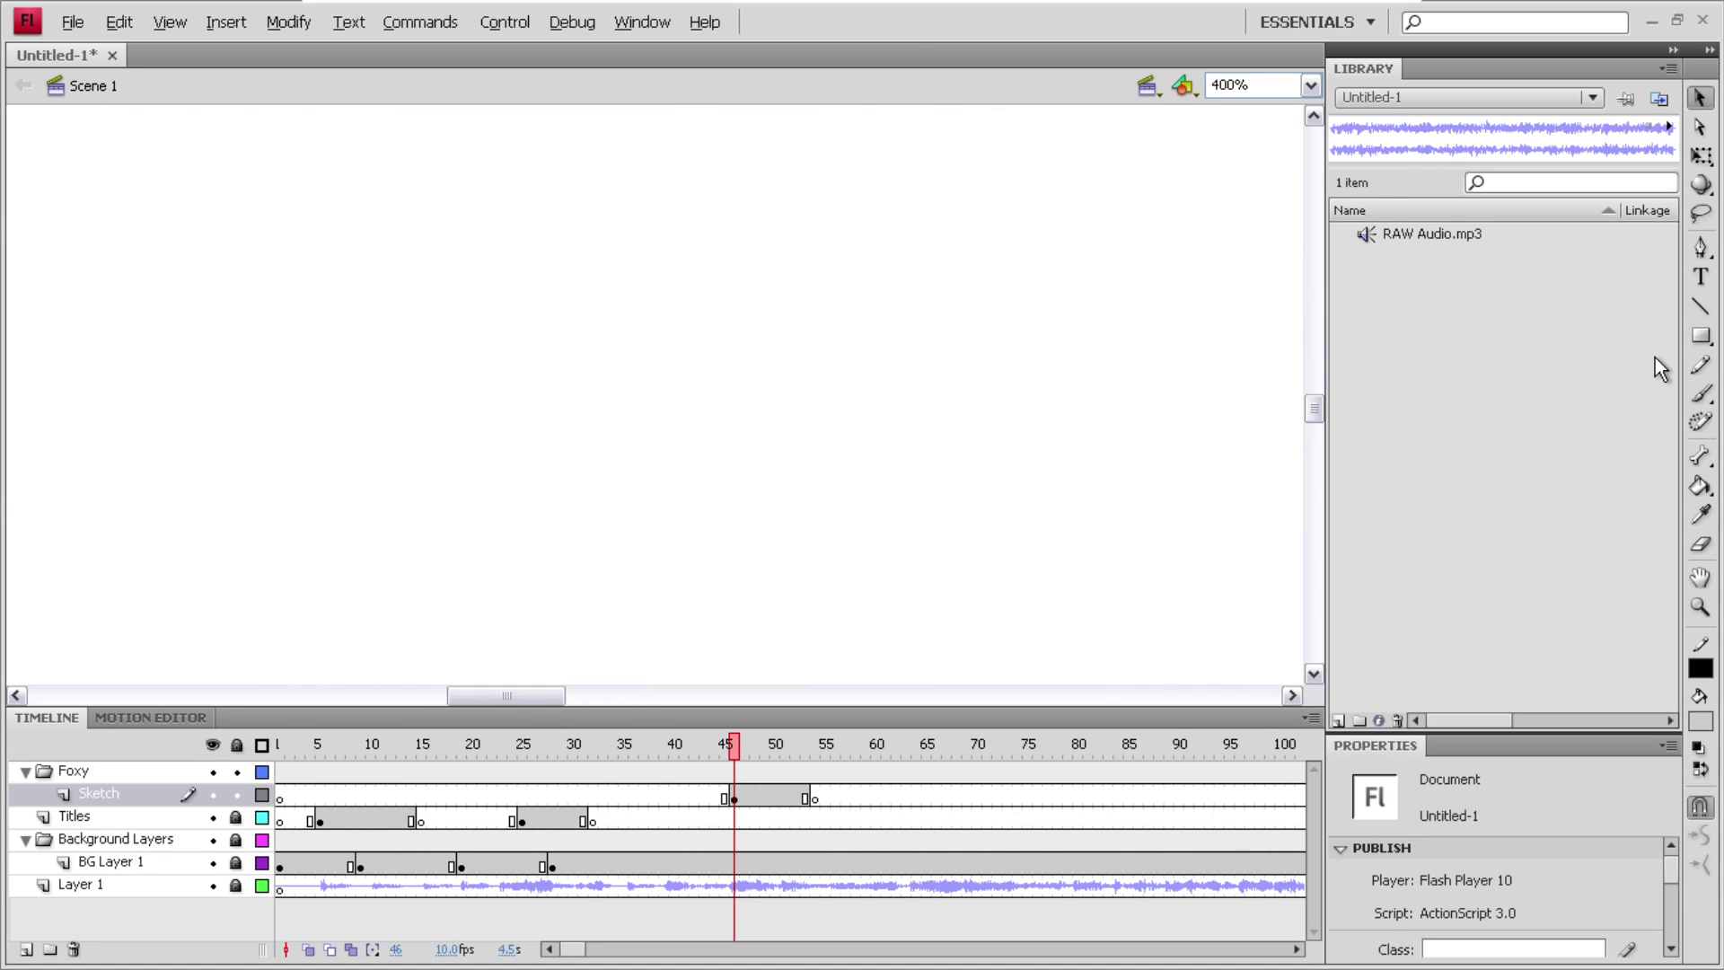
pyautogui.click(1699, 393)
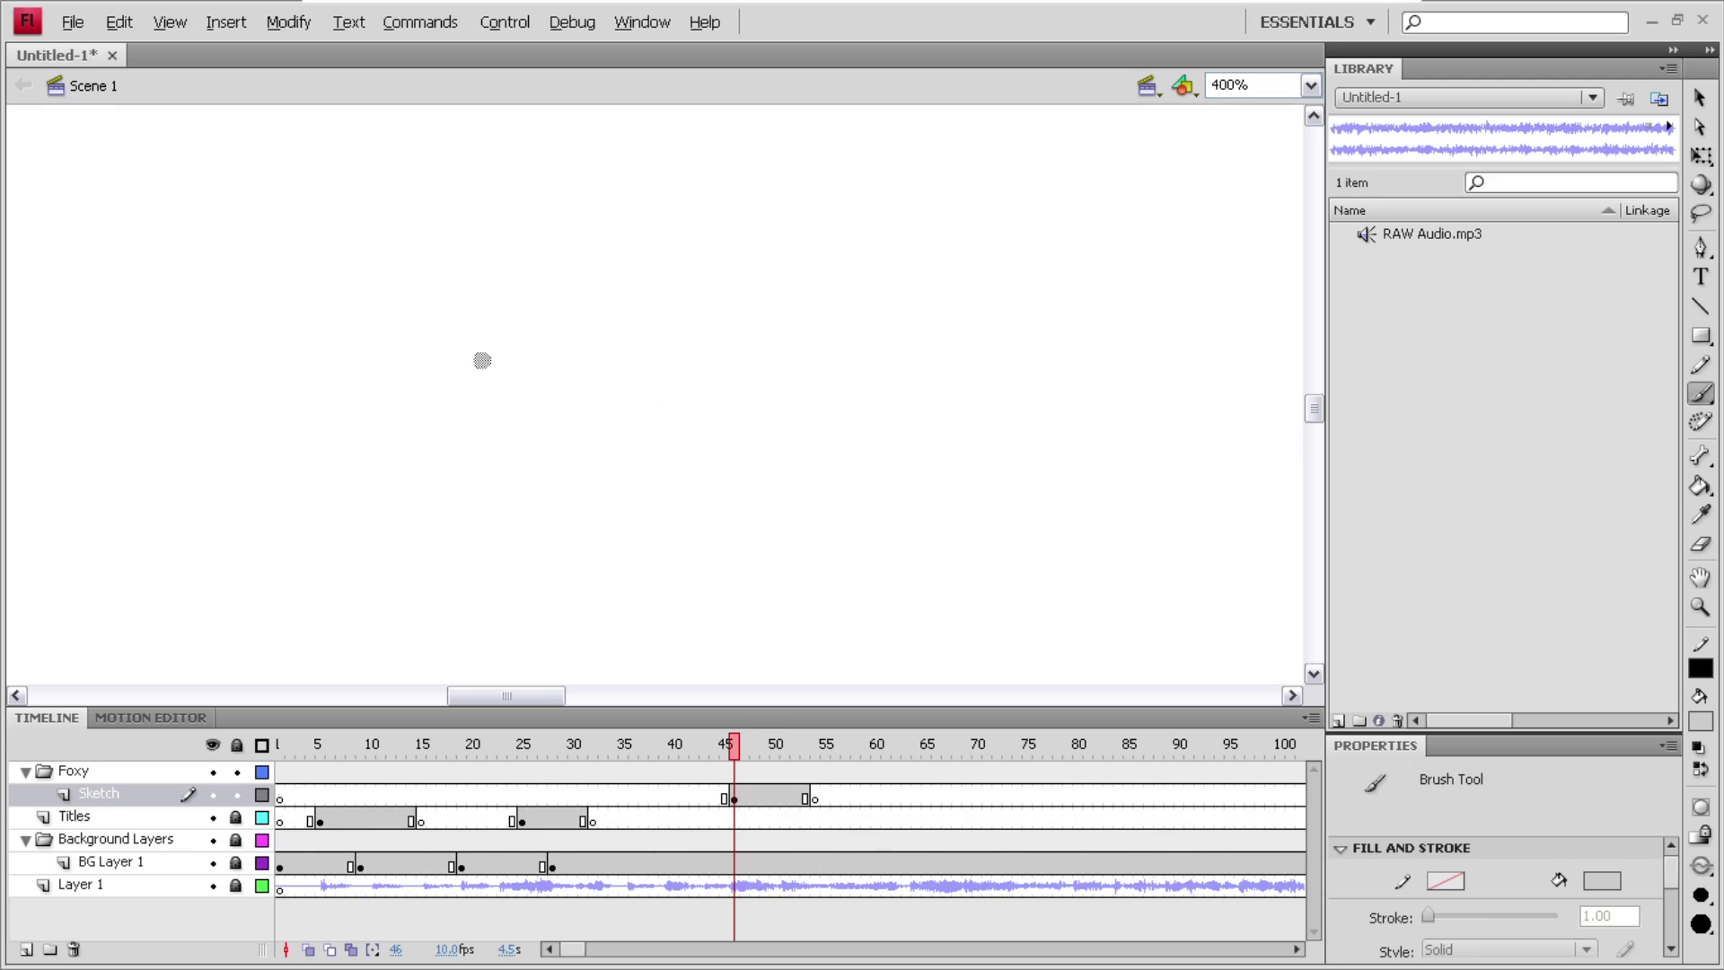
pyautogui.moveTo(495, 372)
pyautogui.mouseDown()
pyautogui.moveTo(524, 329)
pyautogui.moveTo(600, 298)
pyautogui.moveTo(672, 331)
pyautogui.moveTo(615, 441)
pyautogui.moveTo(493, 367)
pyautogui.mouseUp()
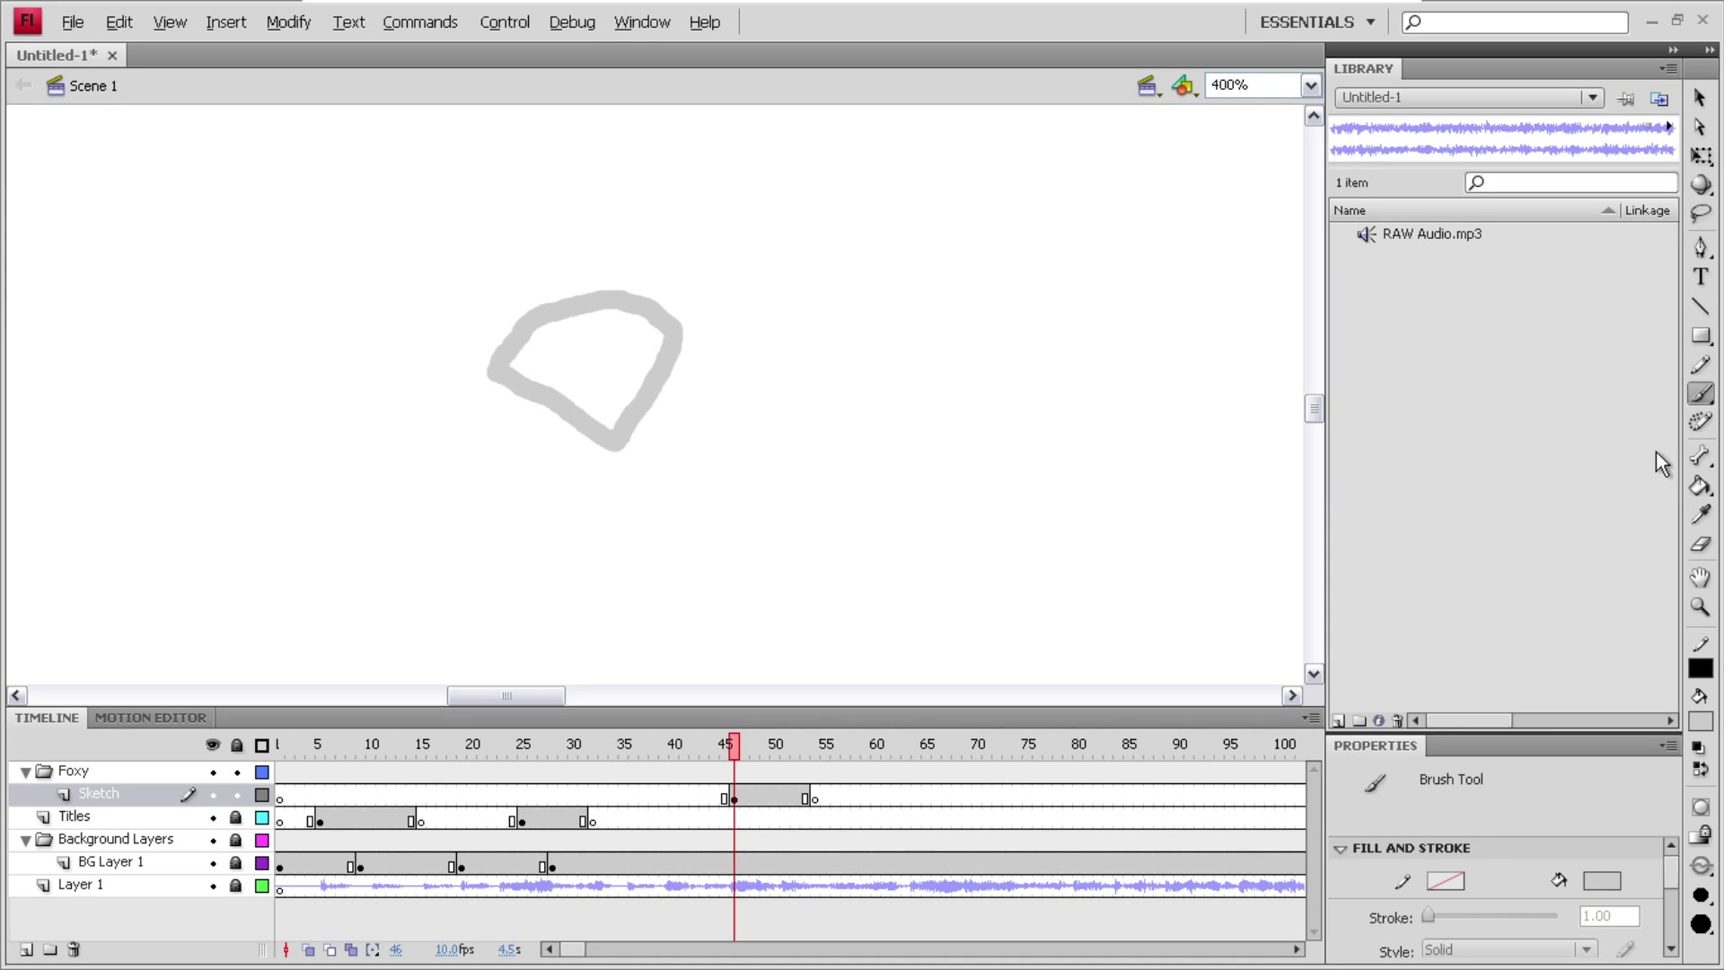
# - Fill the fan-shaped nose with the light gray and brush a closed rounded muzzle lobe on each side of it
pyautogui.click(1699, 486)
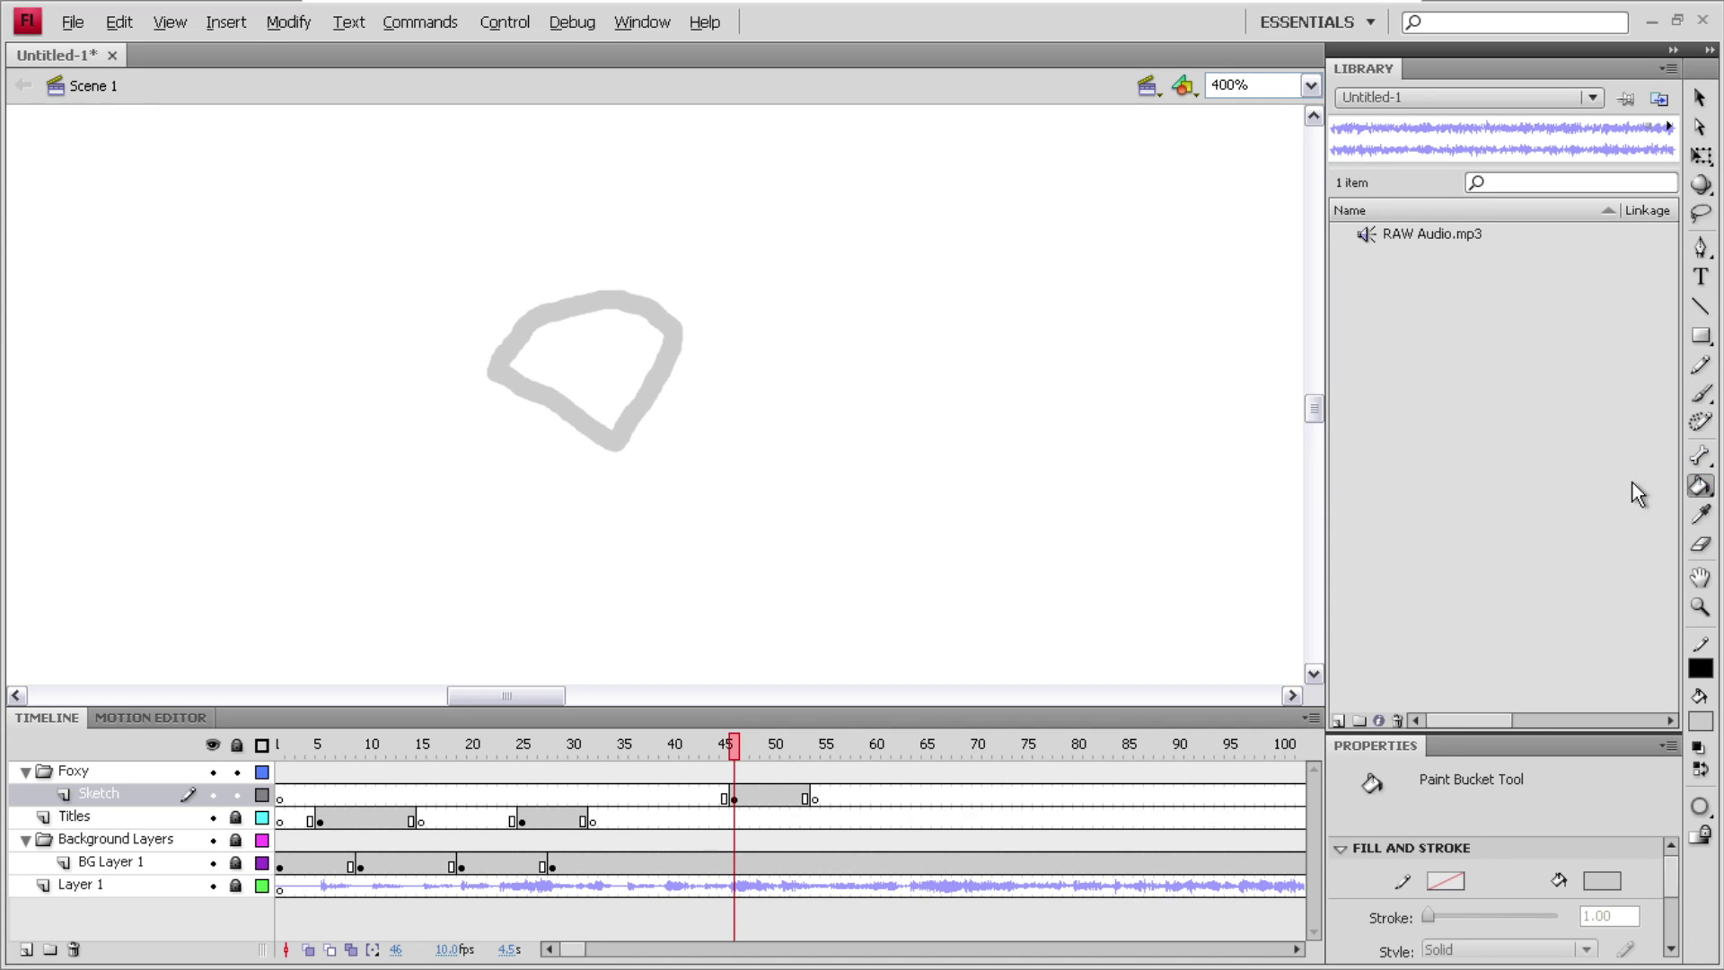
pyautogui.click(582, 353)
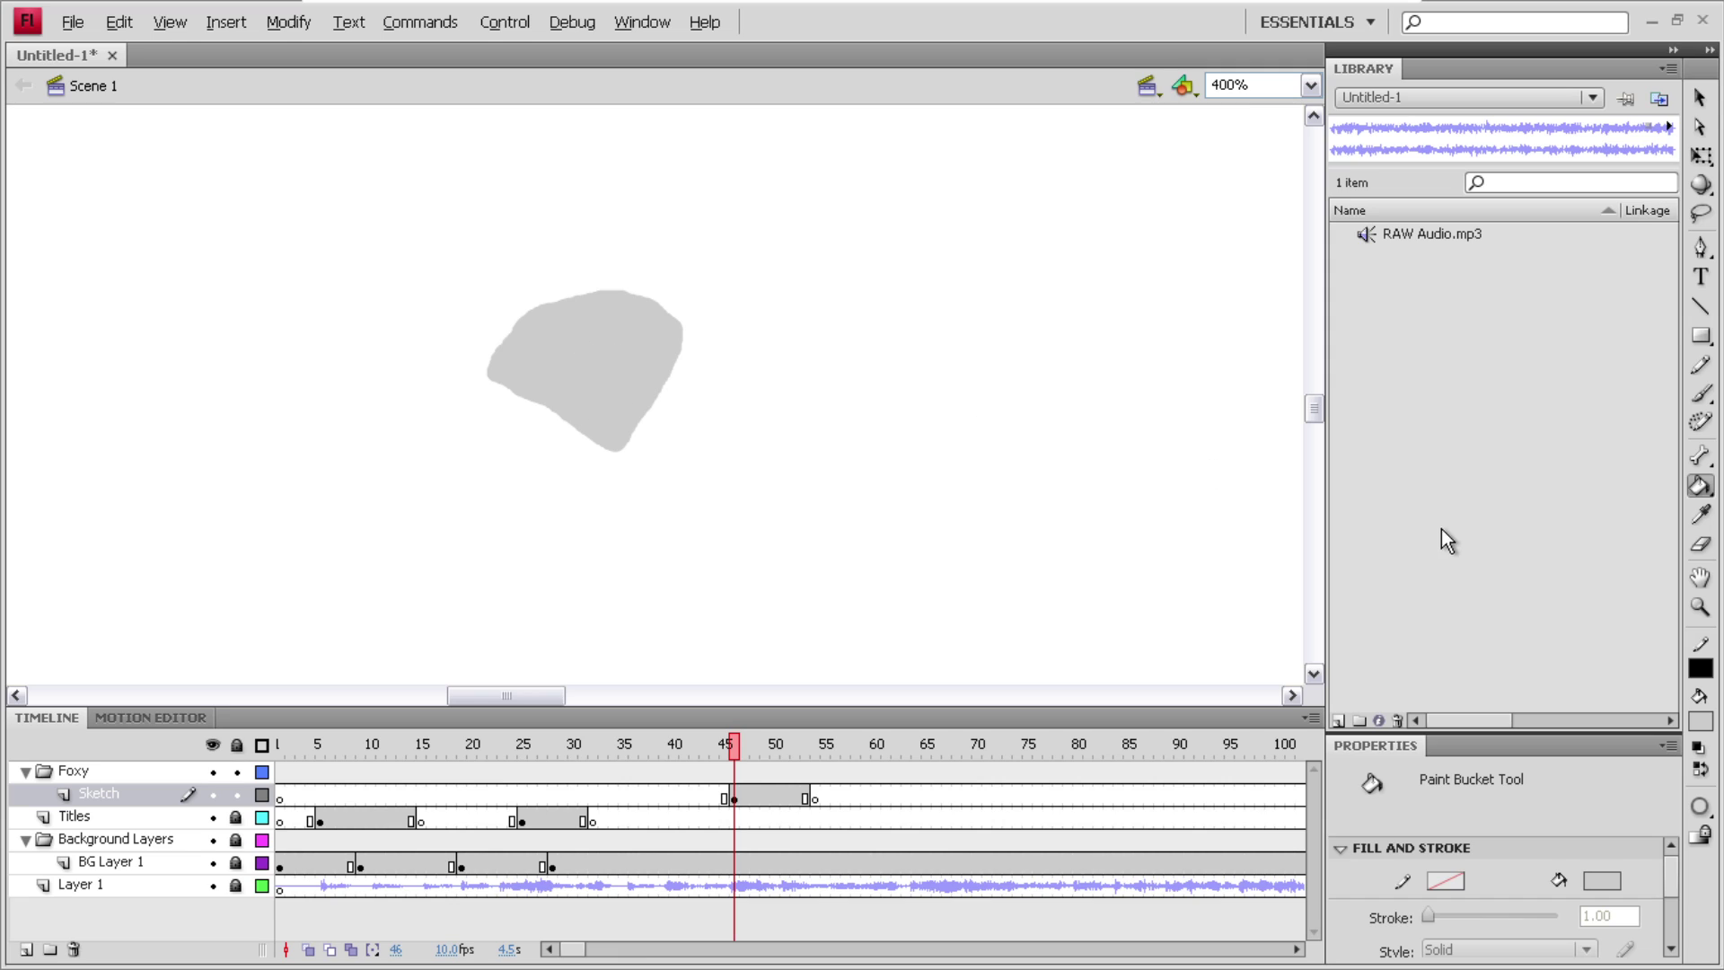
pyautogui.click(1700, 392)
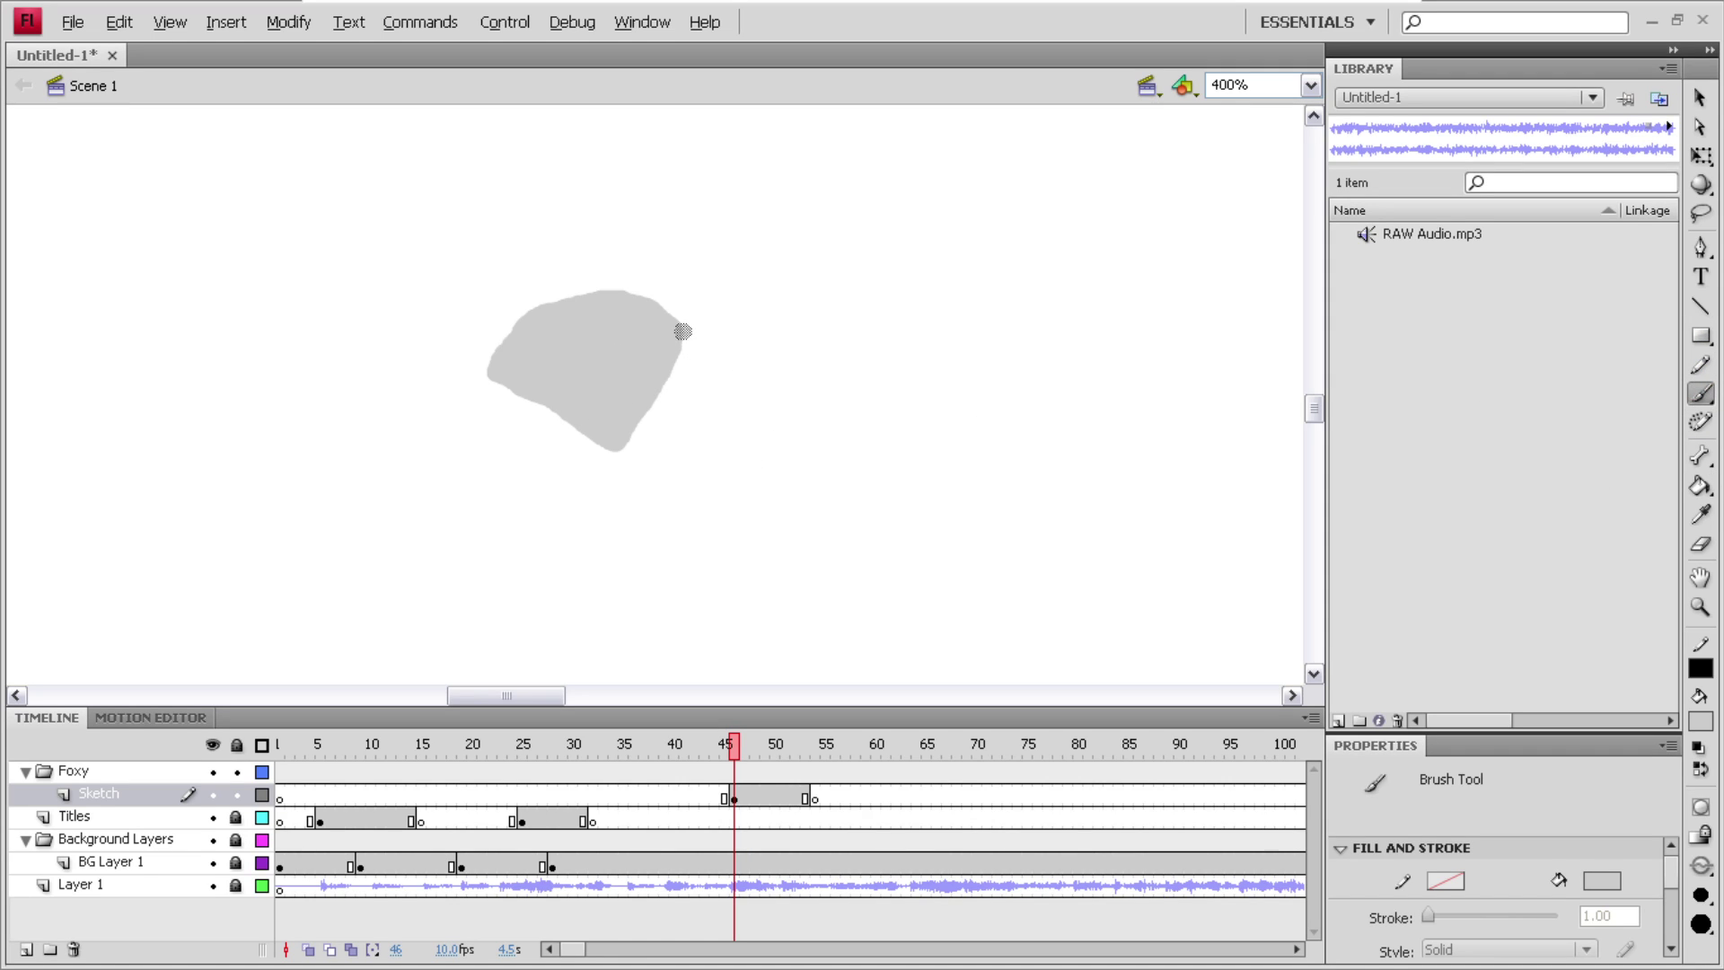
pyautogui.moveTo(672, 328); pyautogui.dragTo(885, 285)
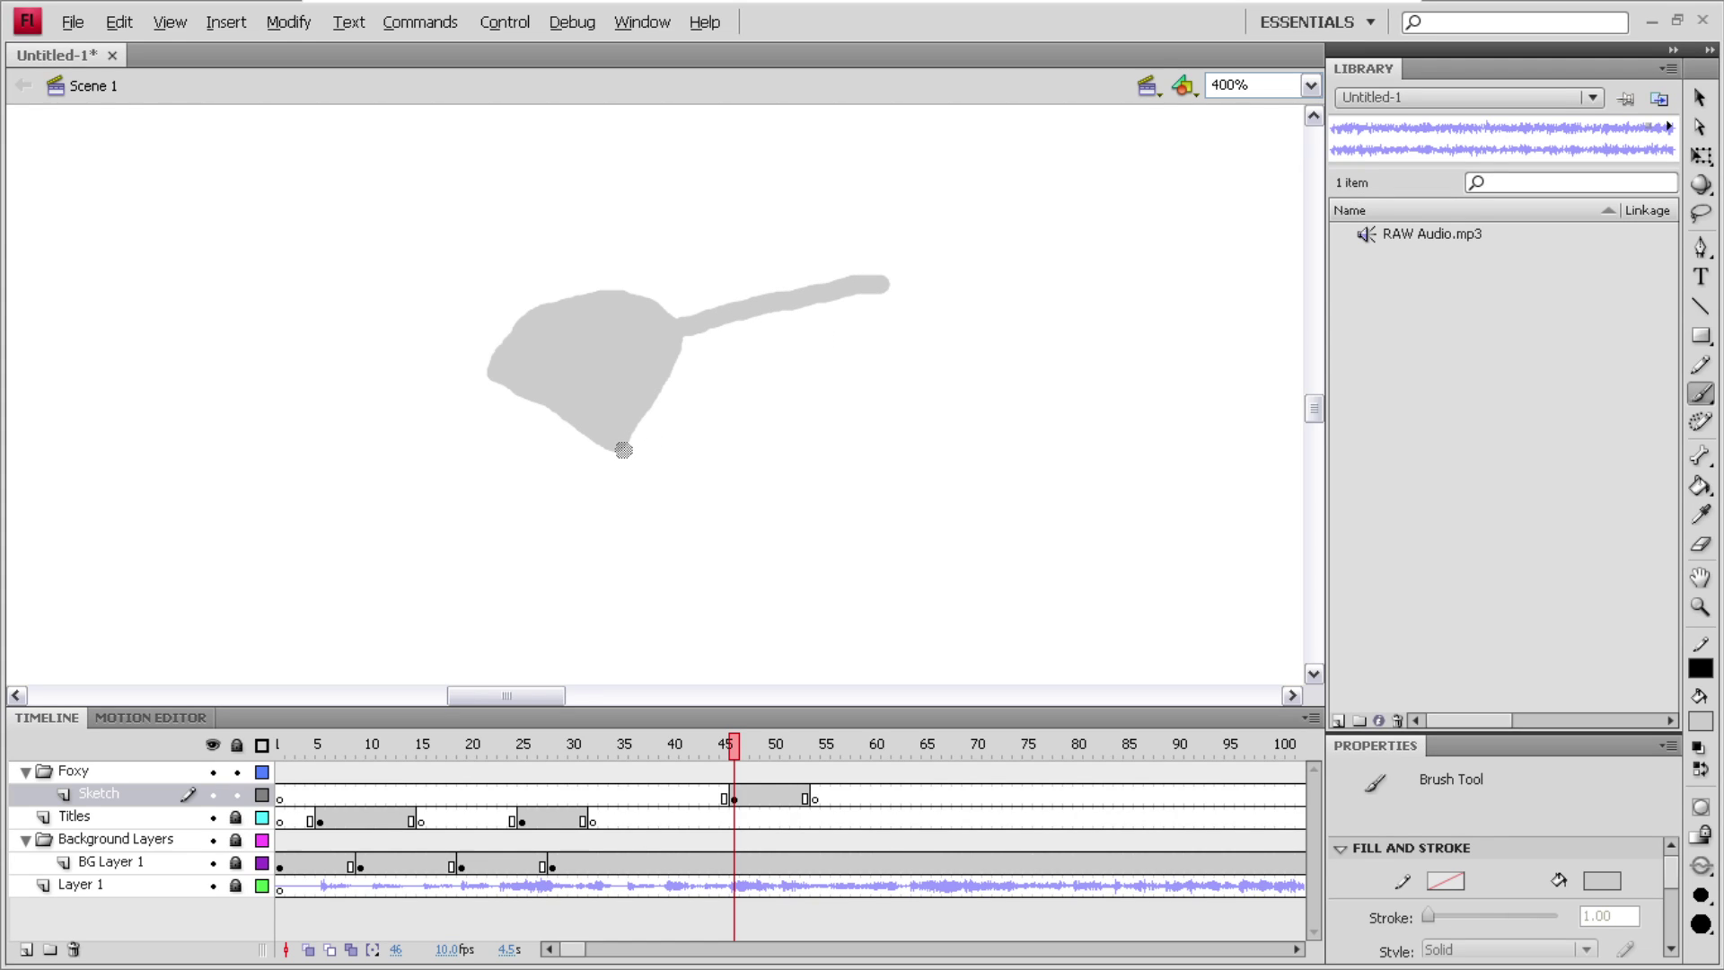
pyautogui.hotkey('ctrl', 'z')
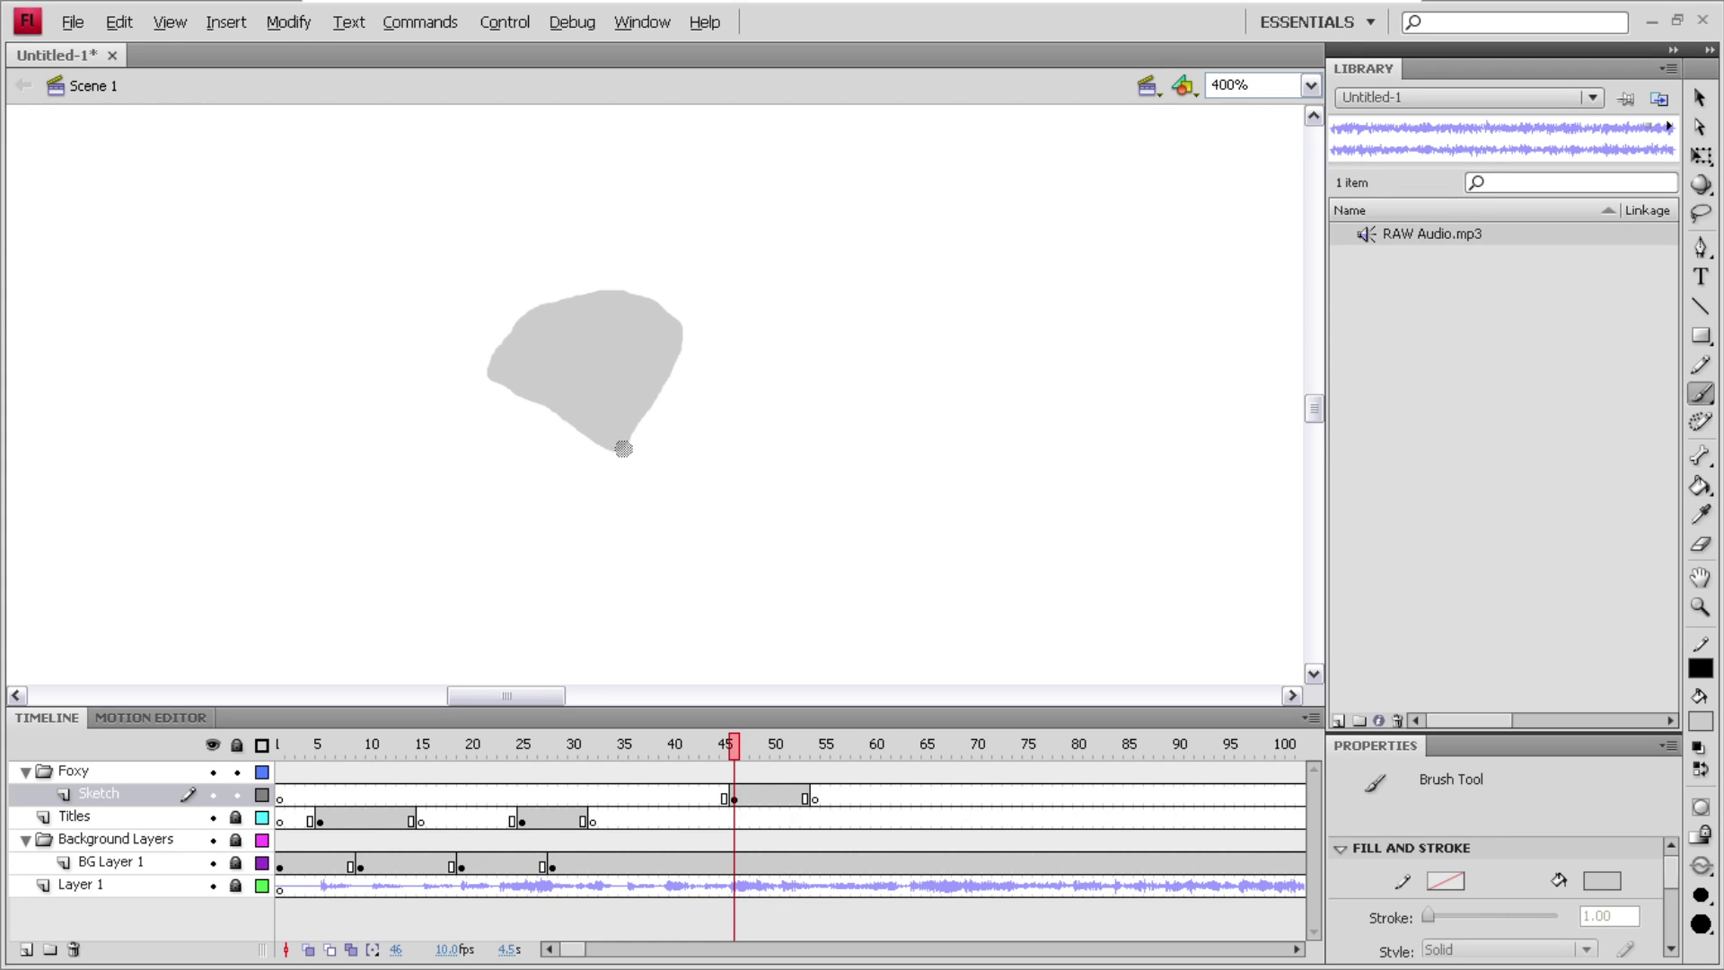
pyautogui.moveTo(679, 331)
pyautogui.mouseDown()
pyautogui.moveTo(741, 291)
pyautogui.moveTo(819, 299)
pyautogui.moveTo(860, 349)
pyautogui.mouseUp()
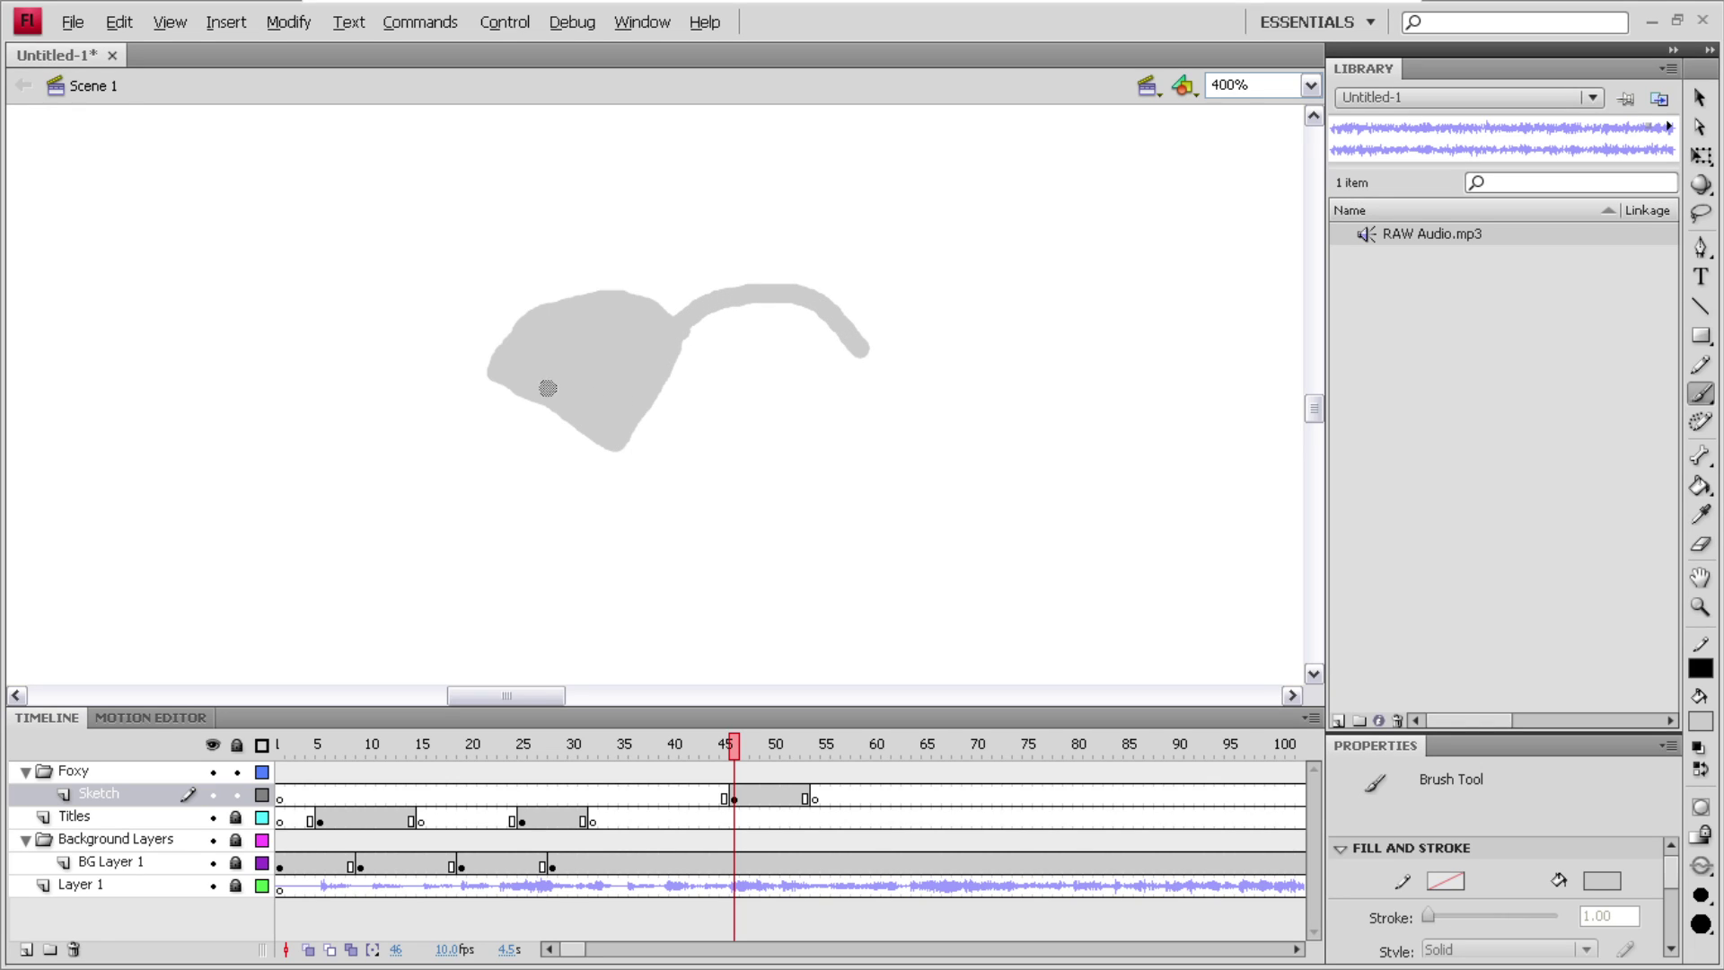
pyautogui.moveTo(483, 378)
pyautogui.mouseDown()
pyautogui.moveTo(399, 408)
pyautogui.moveTo(396, 435)
pyautogui.mouseUp()
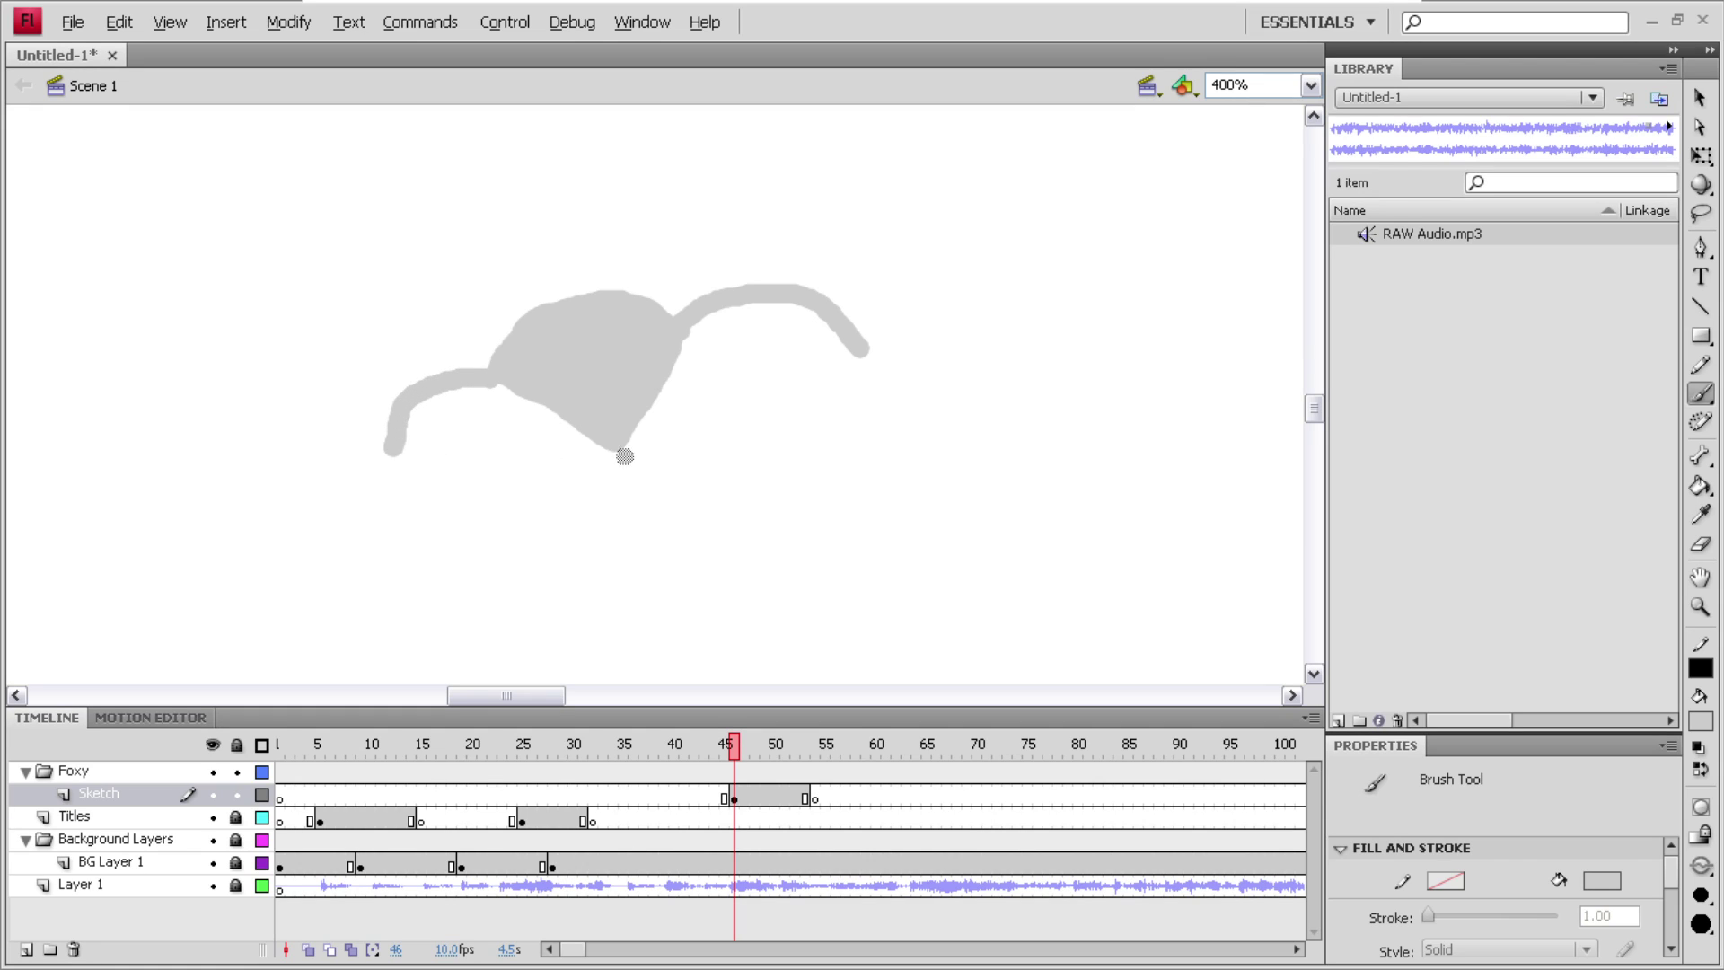
pyautogui.moveTo(611, 451)
pyautogui.mouseDown()
pyautogui.moveTo(498, 483)
pyautogui.moveTo(401, 458)
pyautogui.mouseUp()
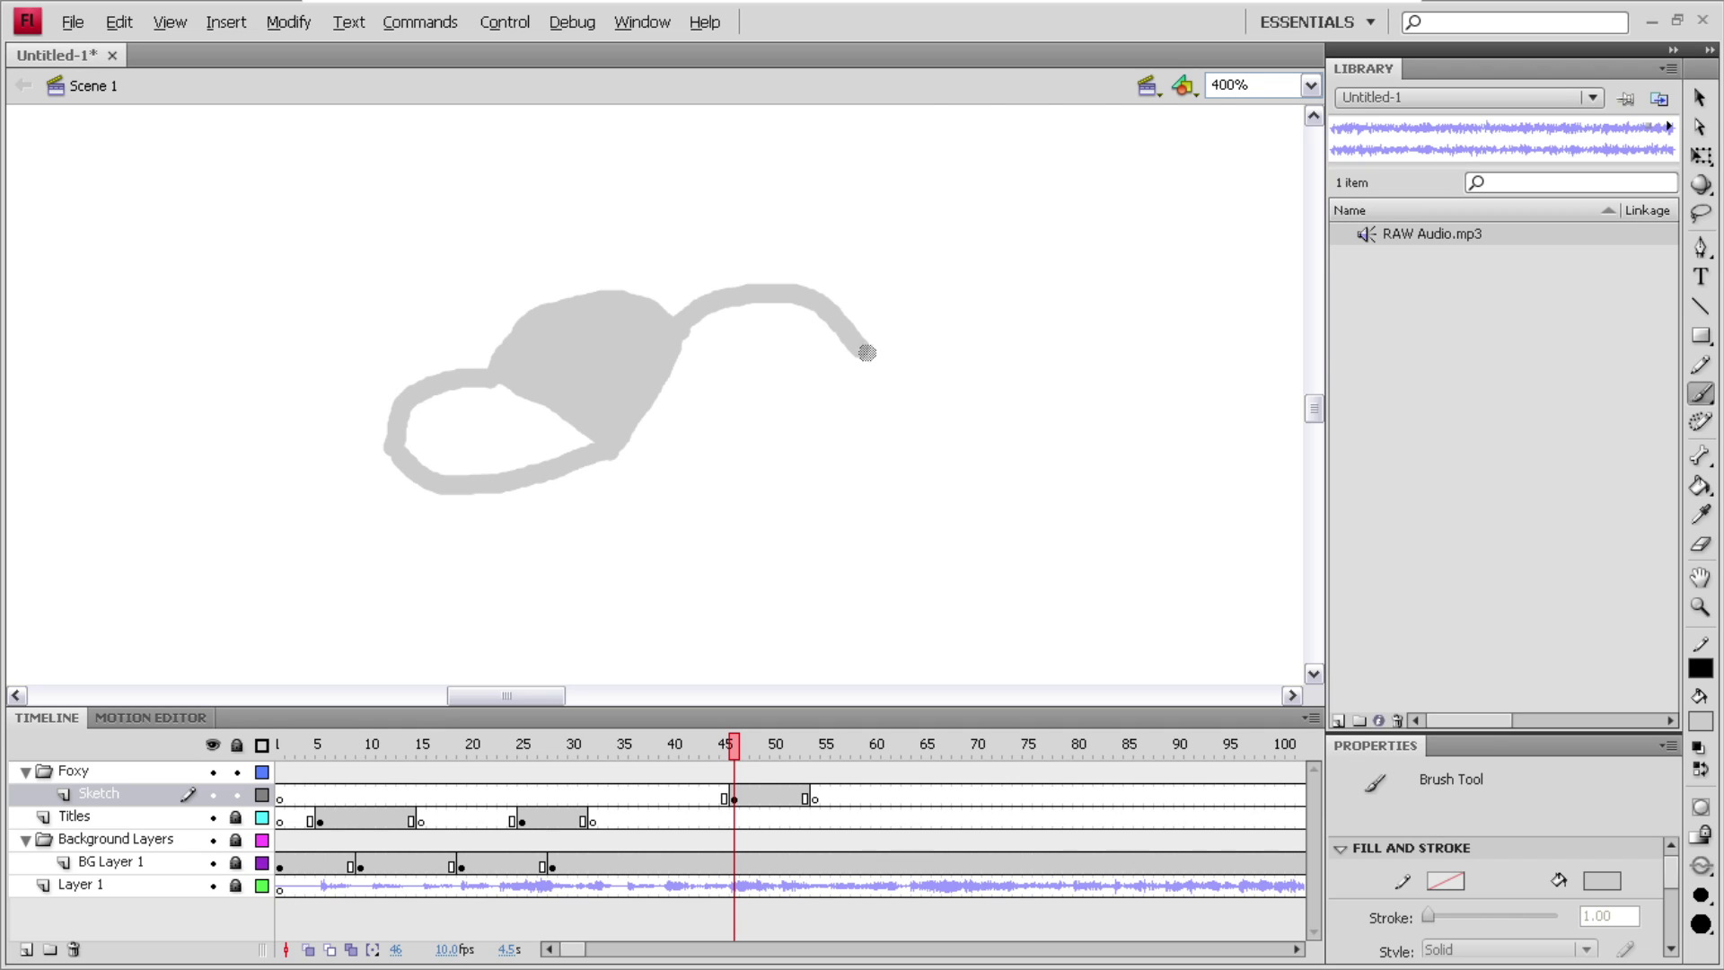
pyautogui.moveTo(854, 347)
pyautogui.mouseDown()
pyautogui.moveTo(830, 381)
pyautogui.moveTo(730, 427)
pyautogui.moveTo(617, 454)
pyautogui.mouseUp()
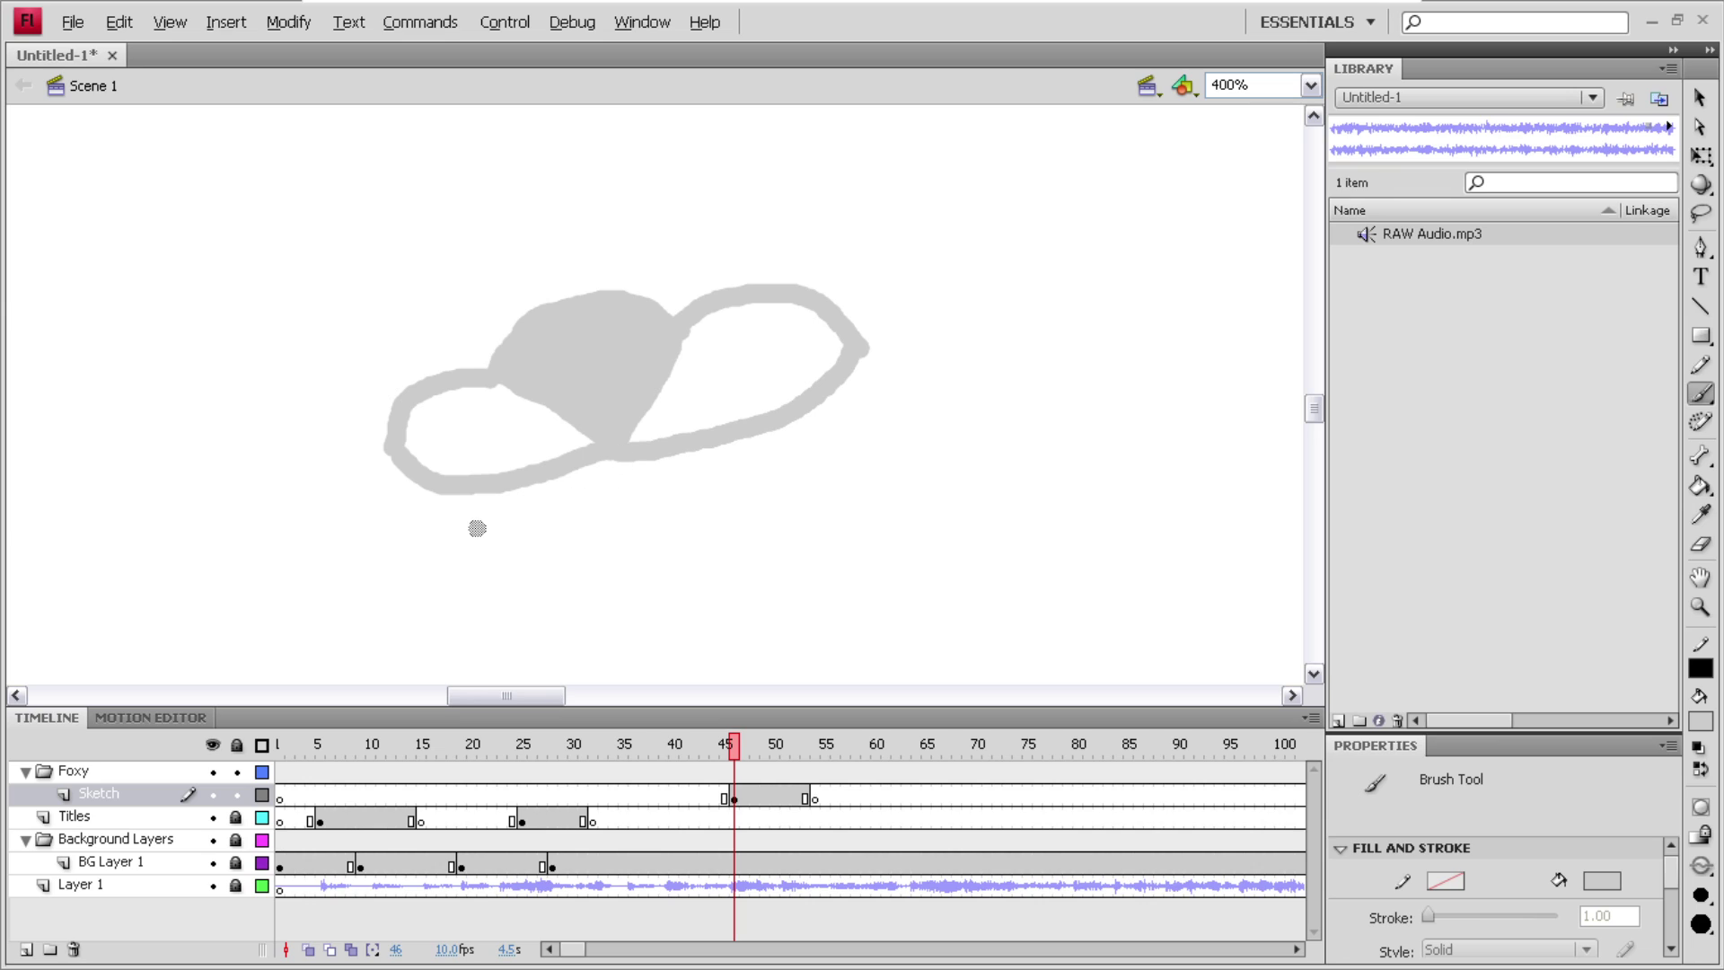
# - Brush the lower jaw curve from beneath the left muzzle lobe, sweeping under both lobes and up to the right
pyautogui.moveTo(435, 492)
pyautogui.mouseDown()
pyautogui.moveTo(502, 549)
pyautogui.moveTo(625, 557)
pyautogui.moveTo(723, 516)
pyautogui.moveTo(801, 413)
pyautogui.mouseUp()
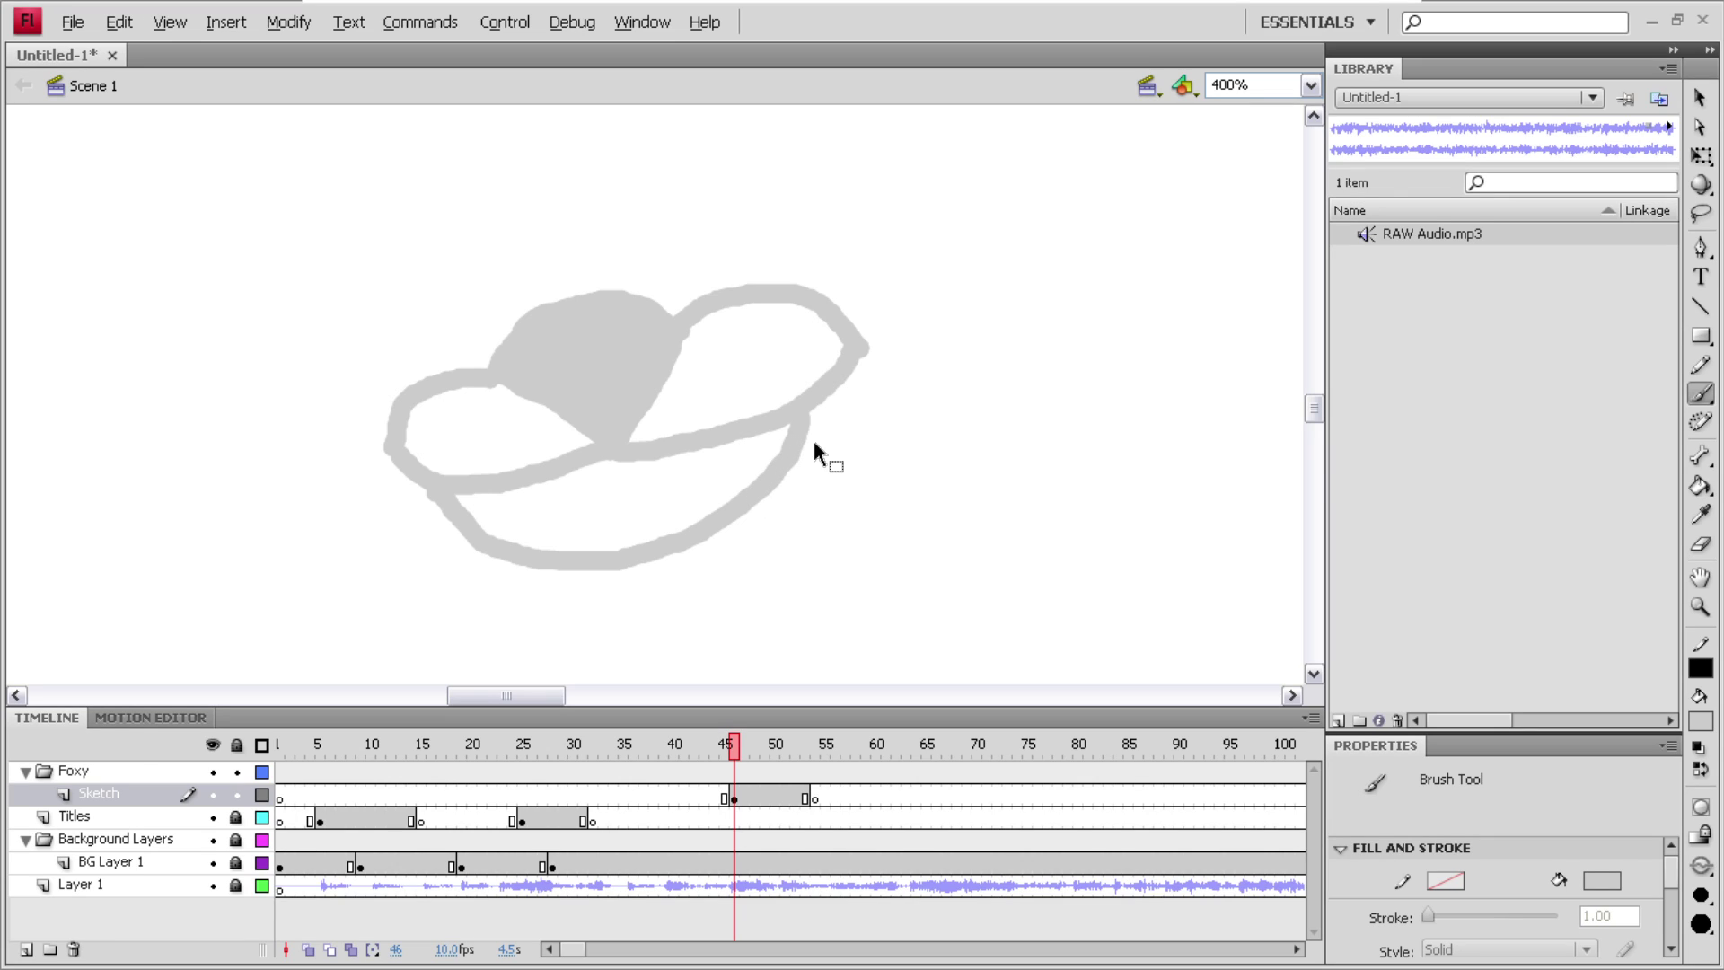
pyautogui.hotkey('ctrl', 'z')
pyautogui.moveTo(454, 493)
pyautogui.mouseDown()
pyautogui.moveTo(490, 532)
pyautogui.moveTo(653, 525)
pyautogui.moveTo(828, 481)
pyautogui.moveTo(946, 403)
pyautogui.moveTo(1028, 316)
pyautogui.mouseUp()
# - Brush four slanted snout lines up and right from the muzzle lobes and nose, and raise the nose's upper edge
pyautogui.moveTo(858, 345); pyautogui.dragTo(958, 256)
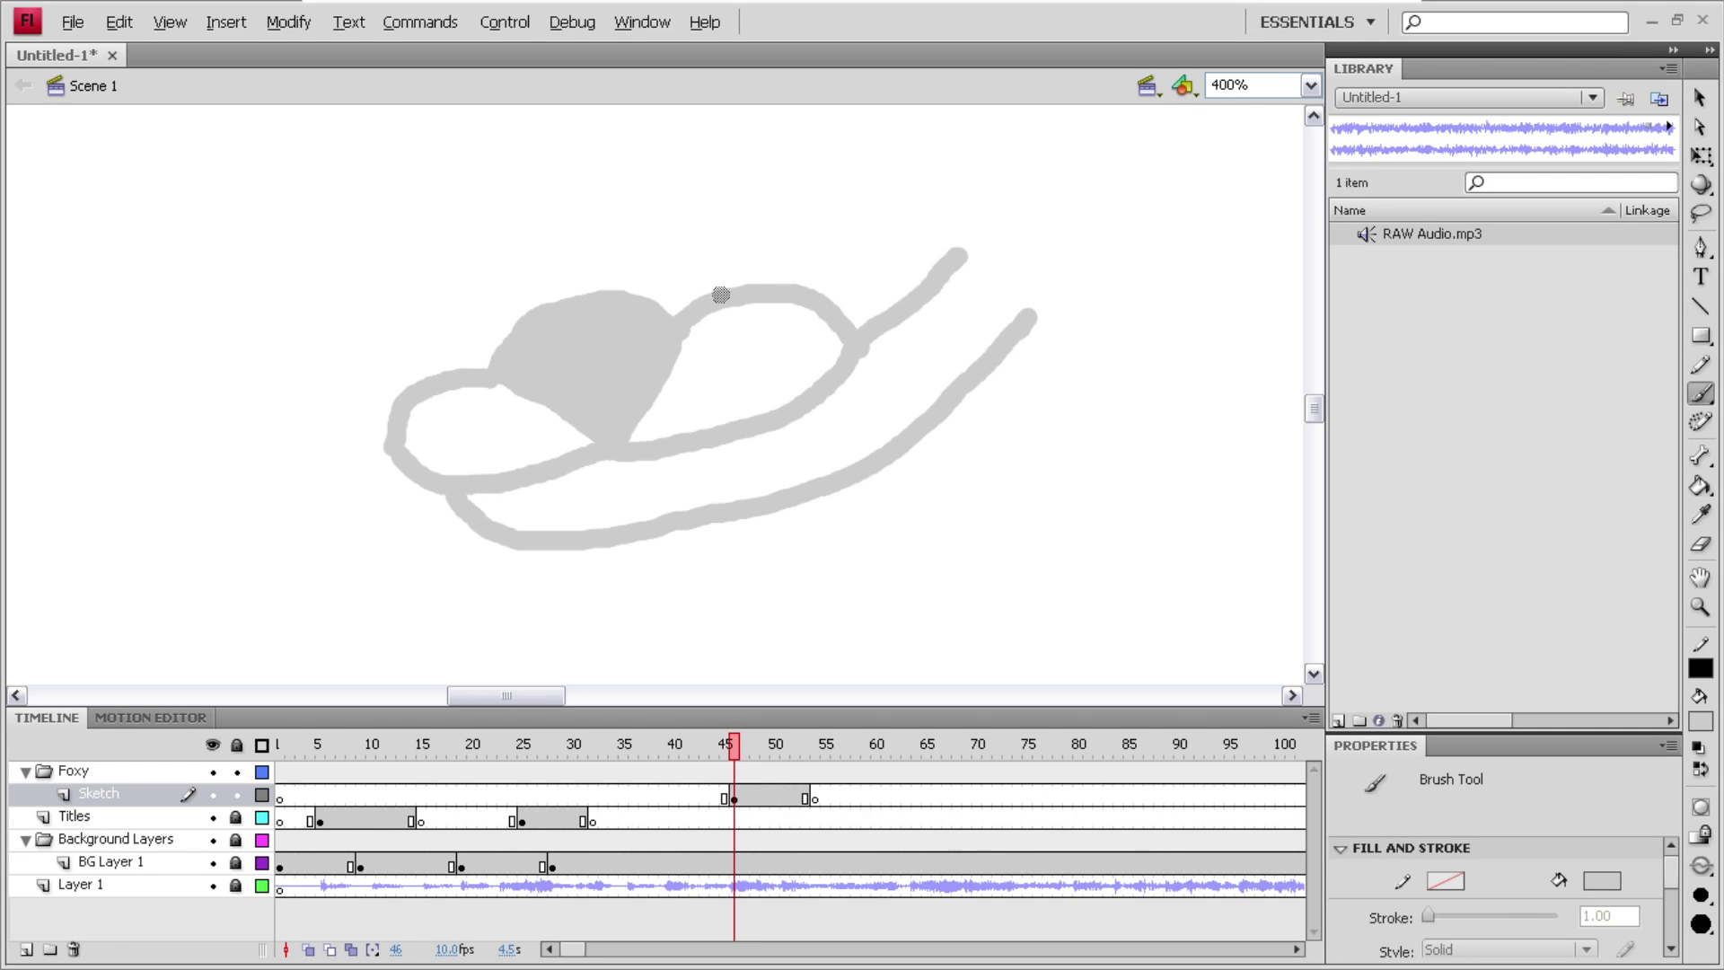
pyautogui.moveTo(728, 294); pyautogui.dragTo(888, 202)
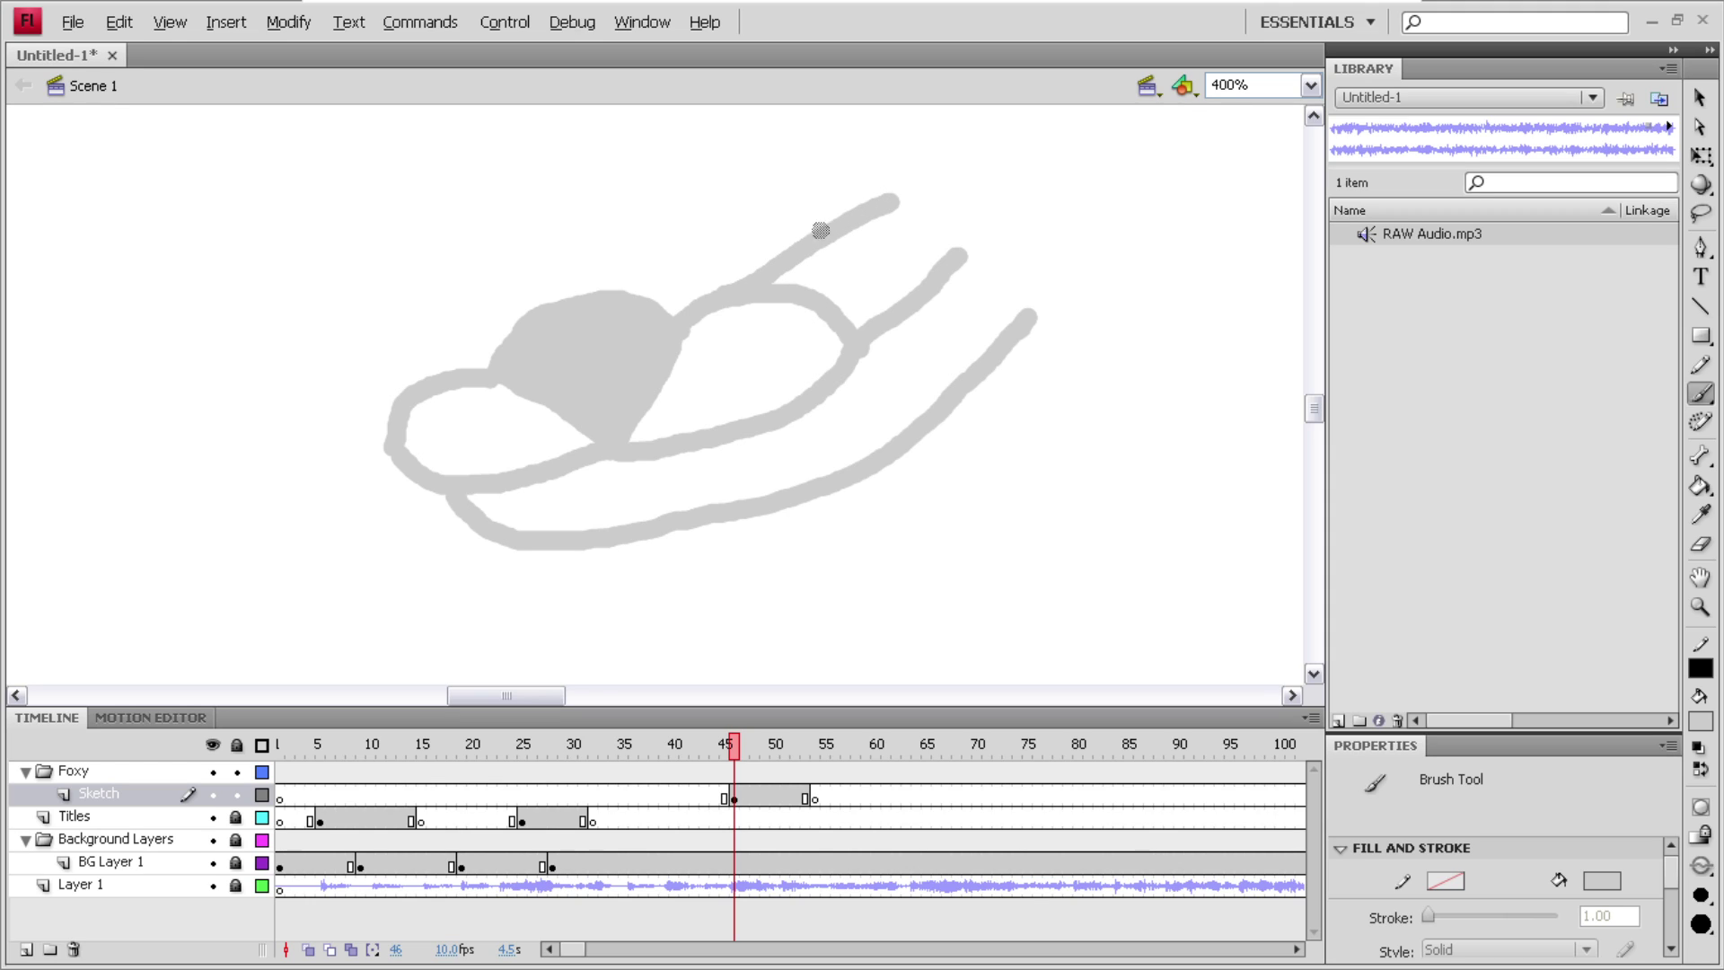
pyautogui.moveTo(581, 304)
pyautogui.mouseDown()
pyautogui.moveTo(667, 220)
pyautogui.moveTo(765, 168)
pyautogui.mouseUp()
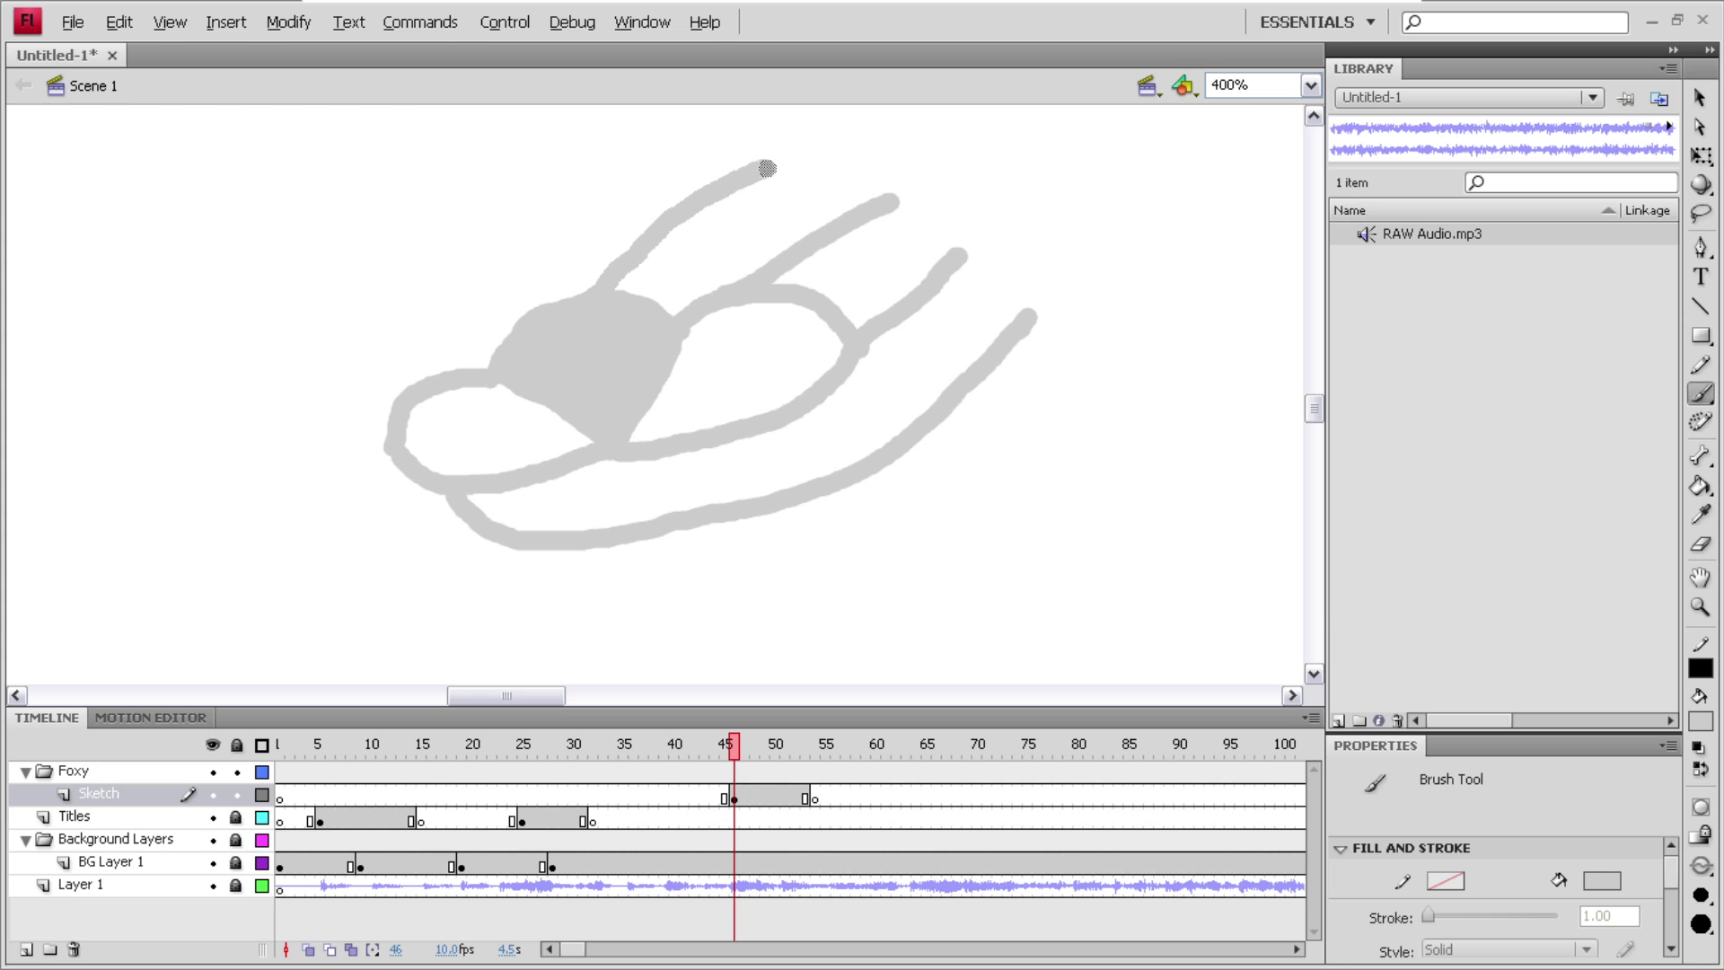
pyautogui.moveTo(401, 389); pyautogui.dragTo(657, 163)
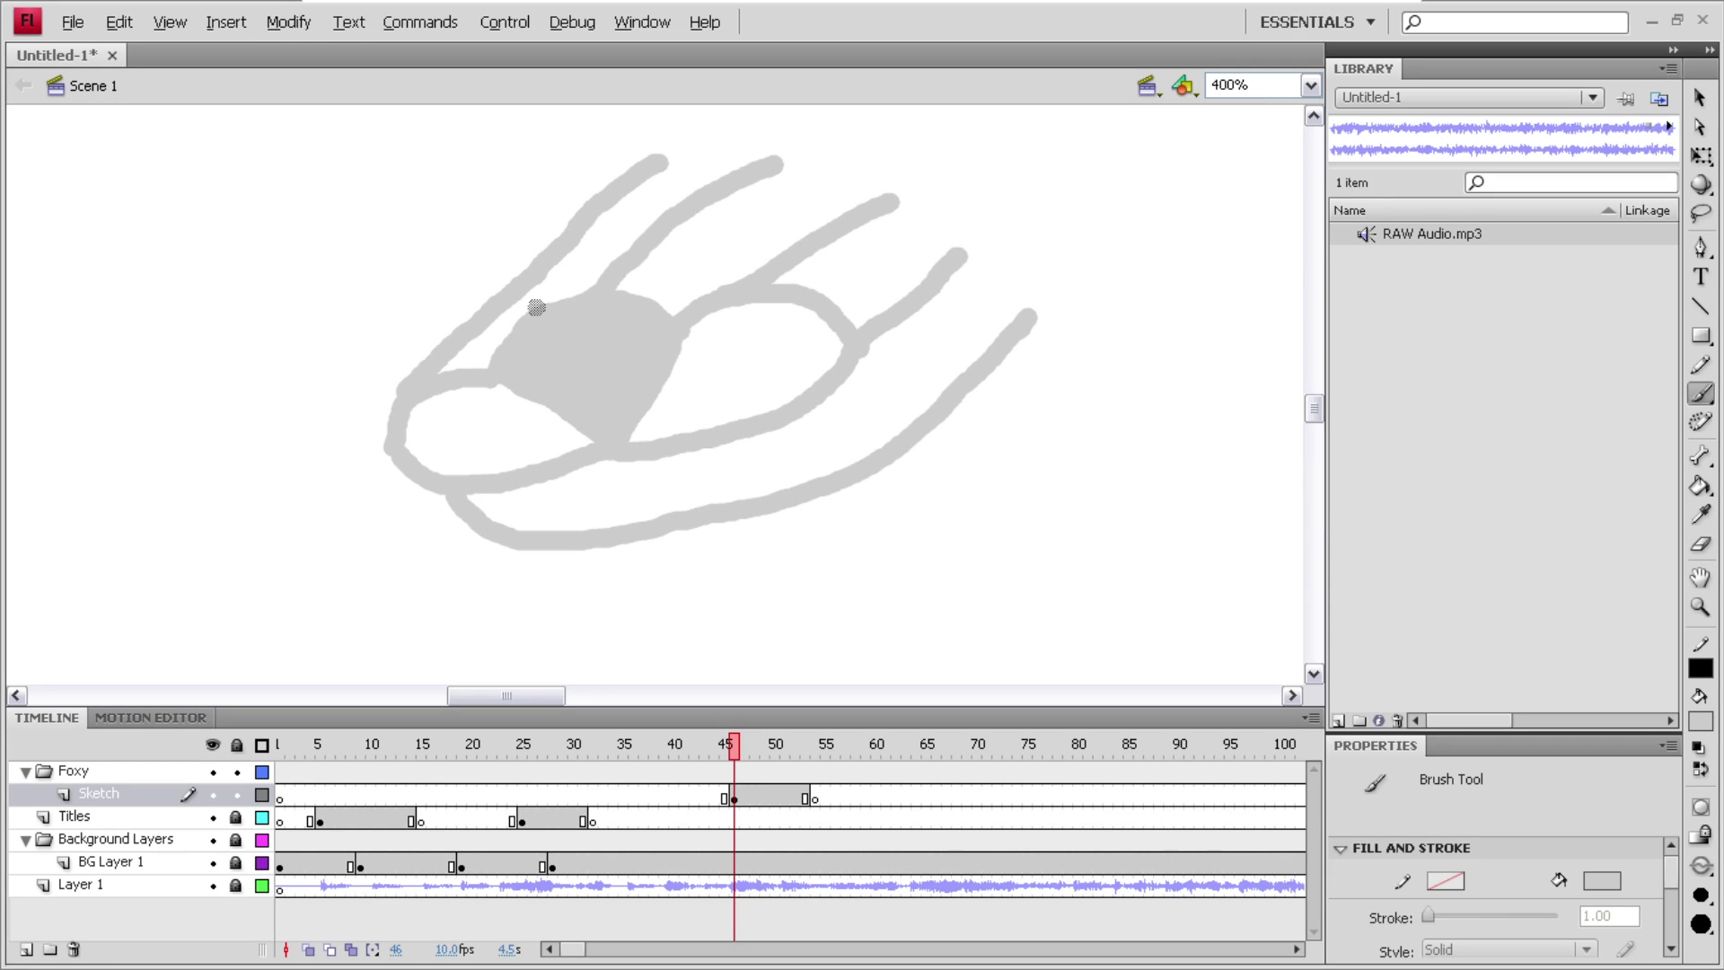
pyautogui.moveTo(673, 317)
pyautogui.mouseDown()
pyautogui.moveTo(591, 280)
pyautogui.moveTo(533, 310)
pyautogui.moveTo(620, 292)
pyautogui.mouseUp()
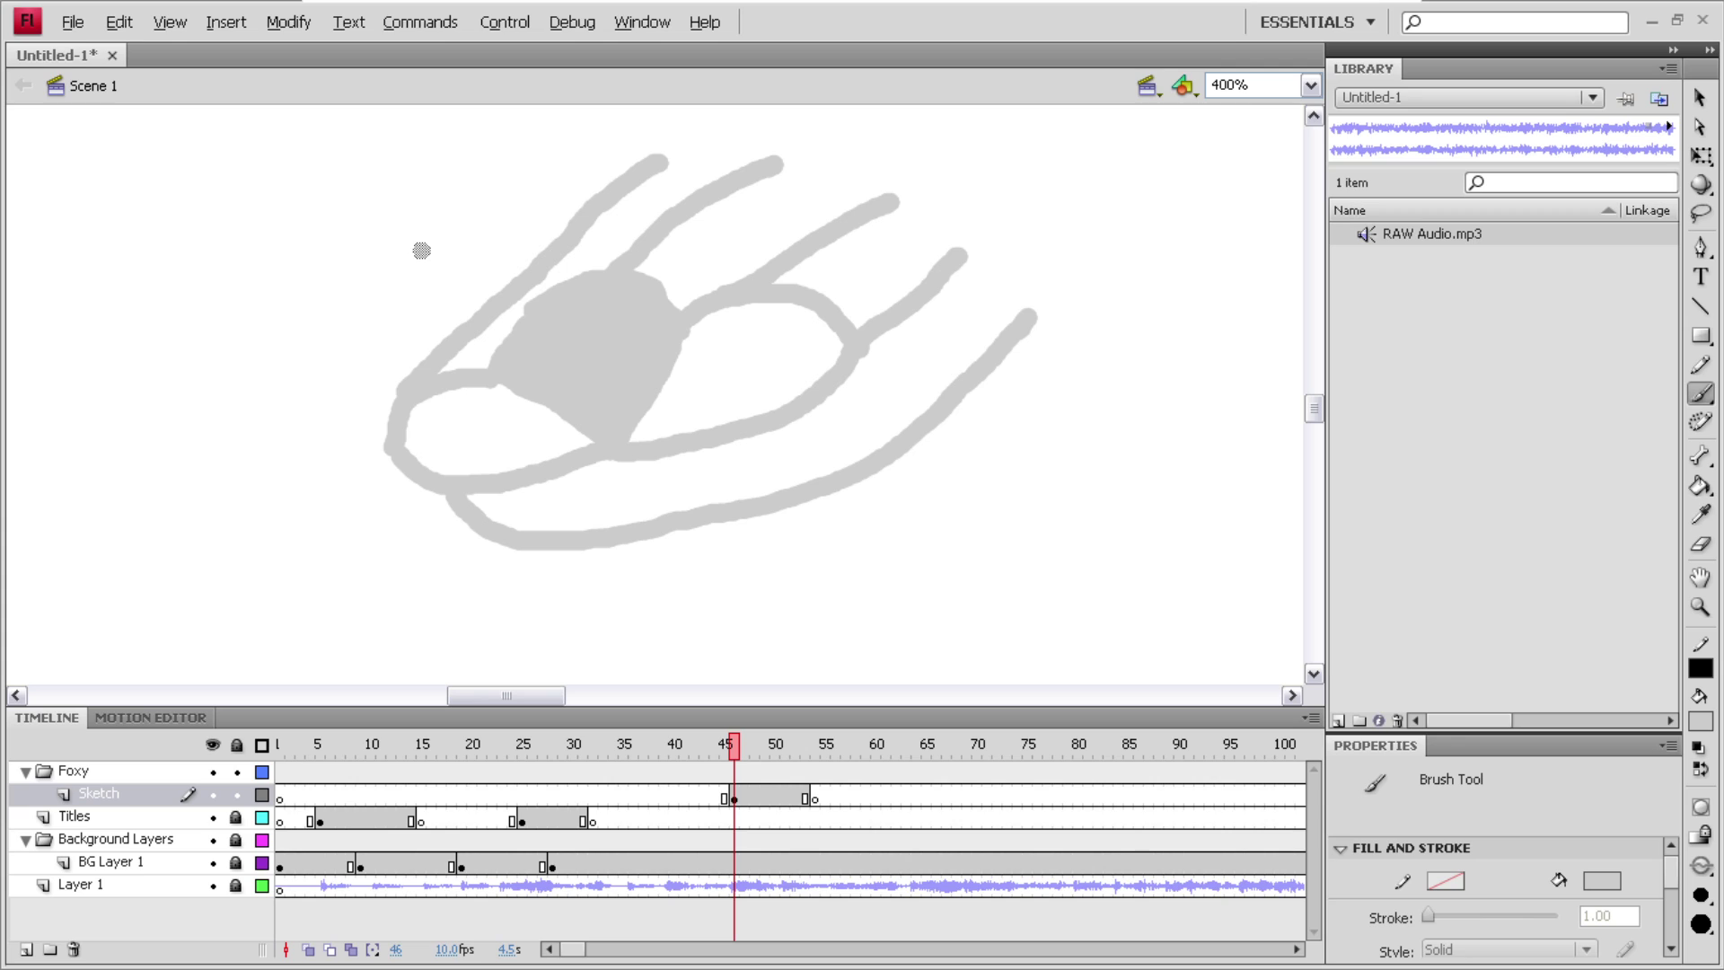
# - Select the whole muzzle sketch and move it closer to the head, to about X 333, Y 384
pyautogui.click(1699, 97)
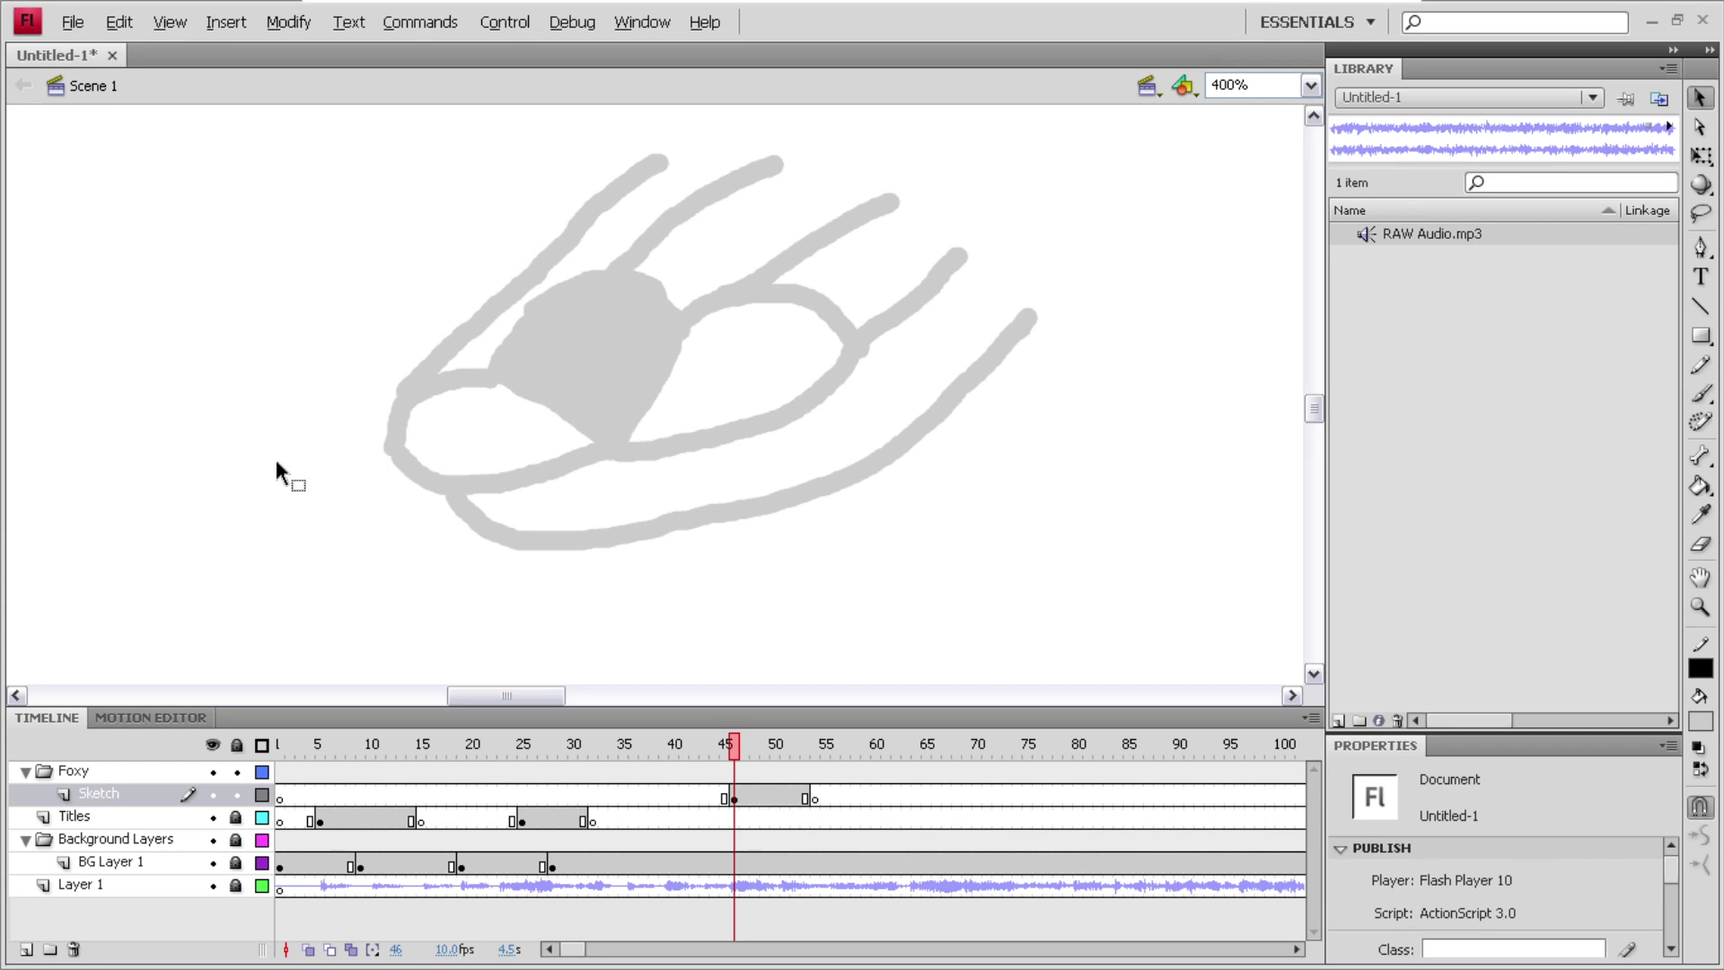
pyautogui.moveTo(222, 606)
pyautogui.mouseDown()
pyautogui.moveTo(305, 603)
pyautogui.moveTo(1084, 122)
pyautogui.mouseUp()
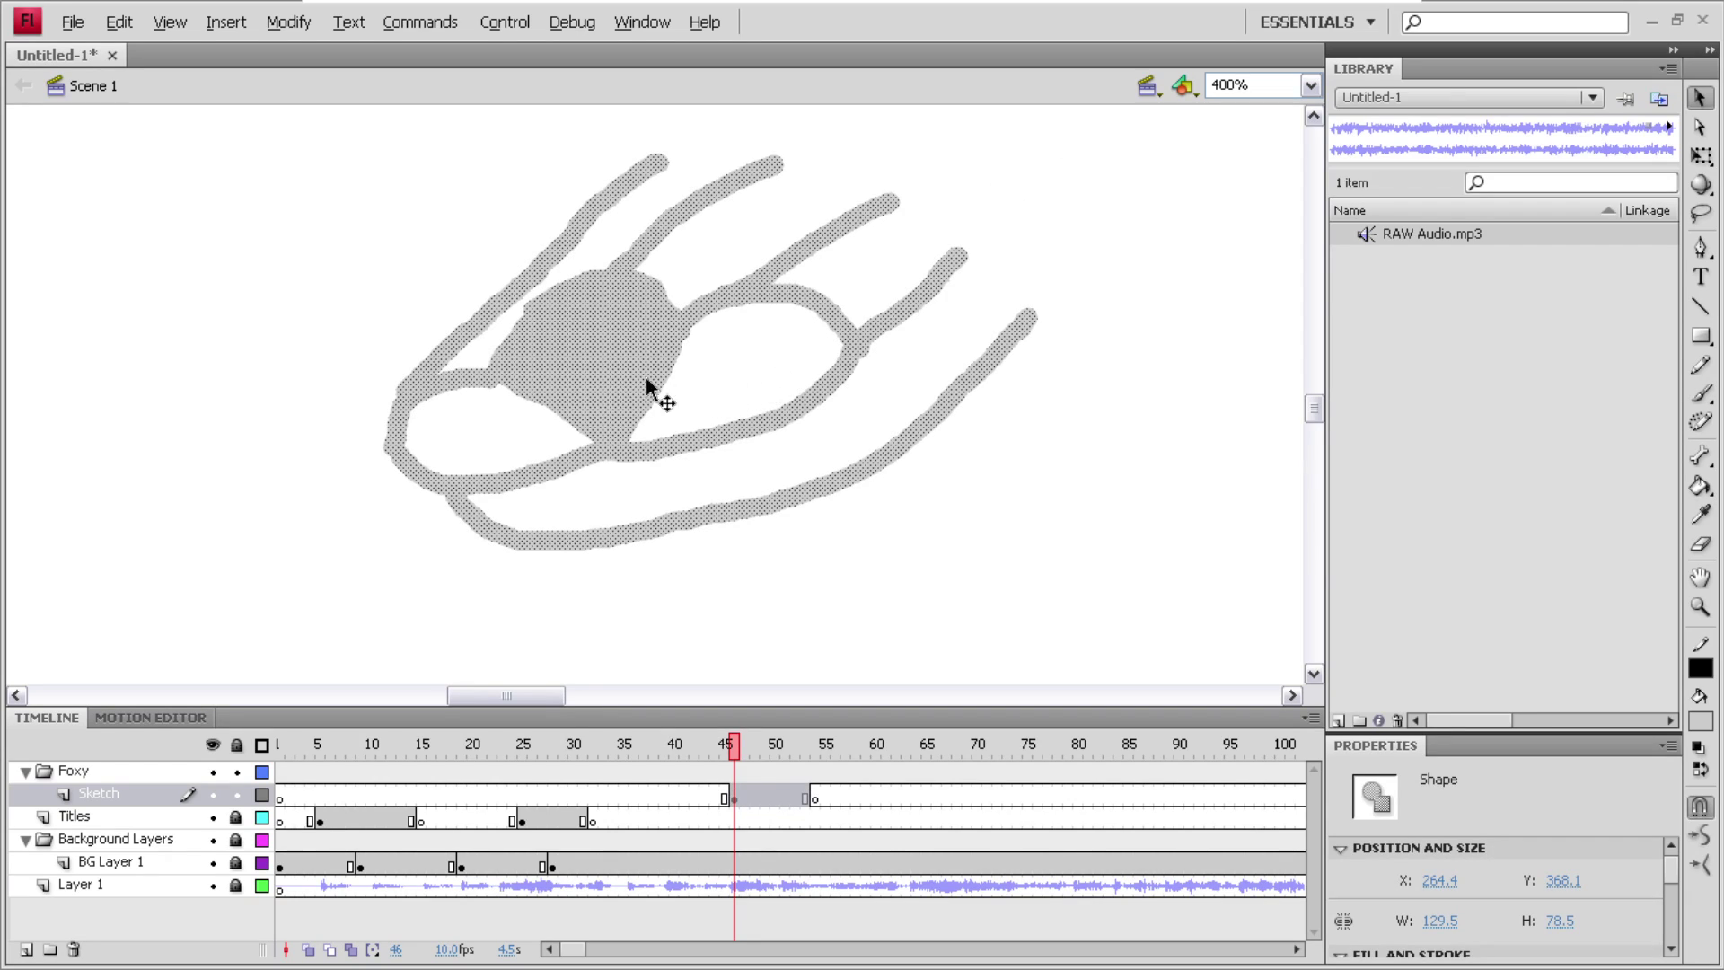
pyautogui.moveTo(658, 402); pyautogui.dragTo(955, 469)
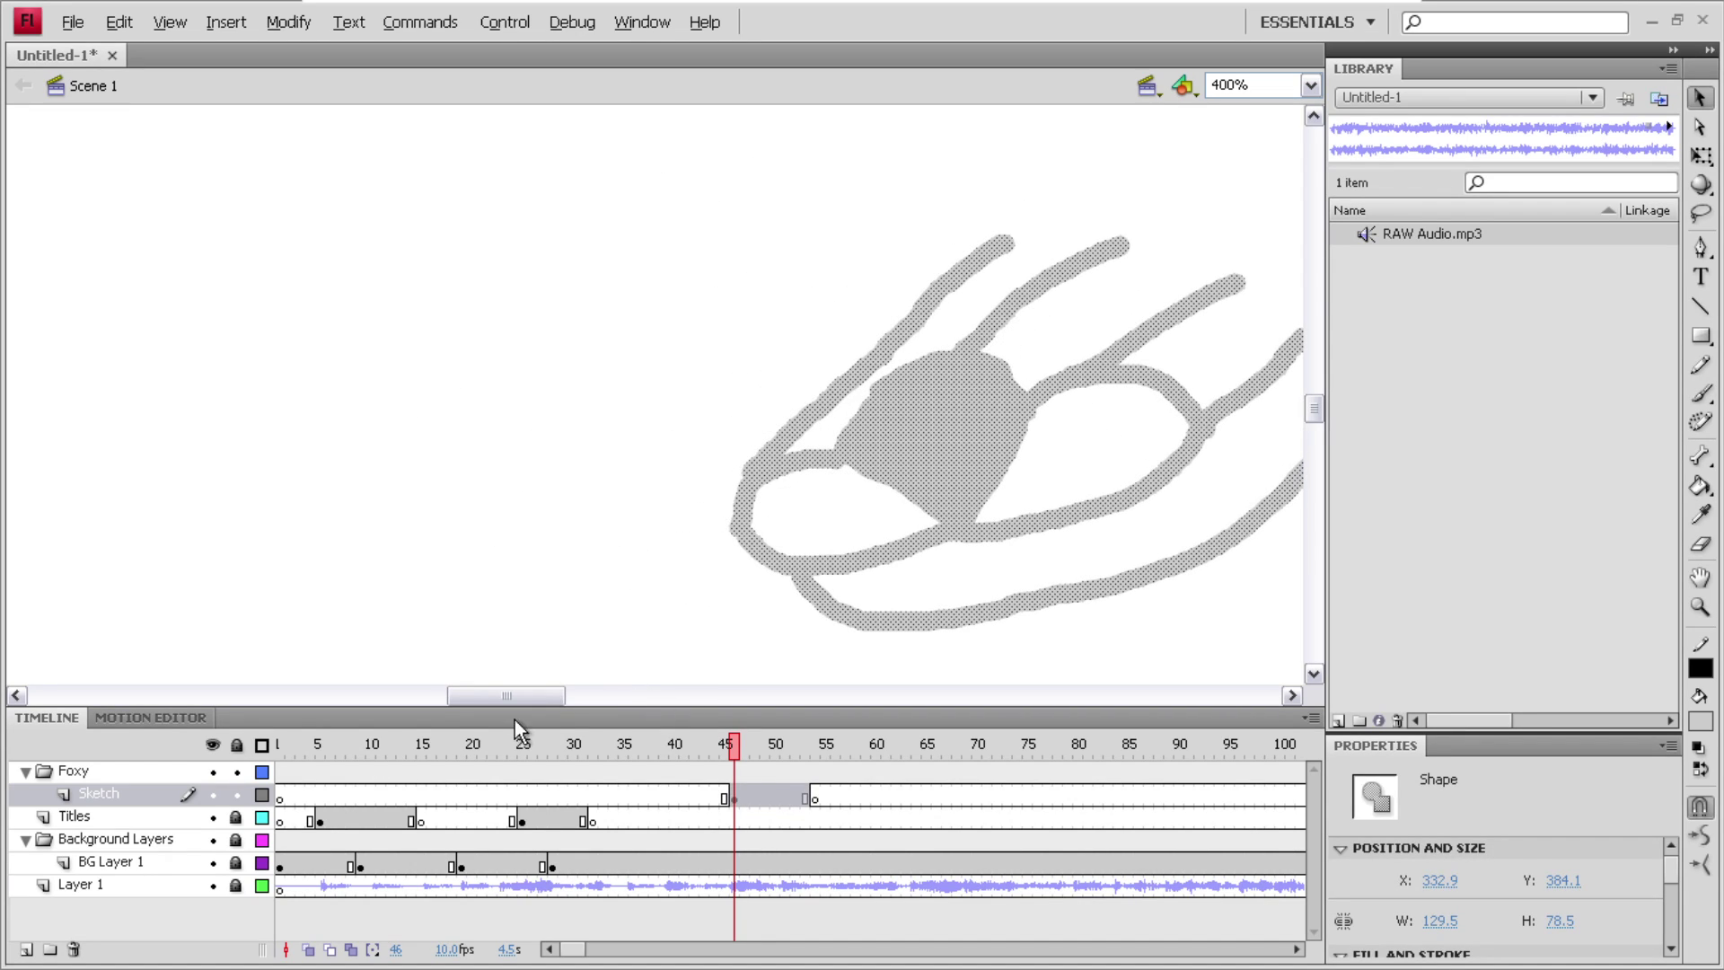
pyautogui.moveTo(520, 703)
pyautogui.mouseDown()
pyautogui.moveTo(616, 691)
pyautogui.moveTo(592, 688)
pyautogui.mouseUp()
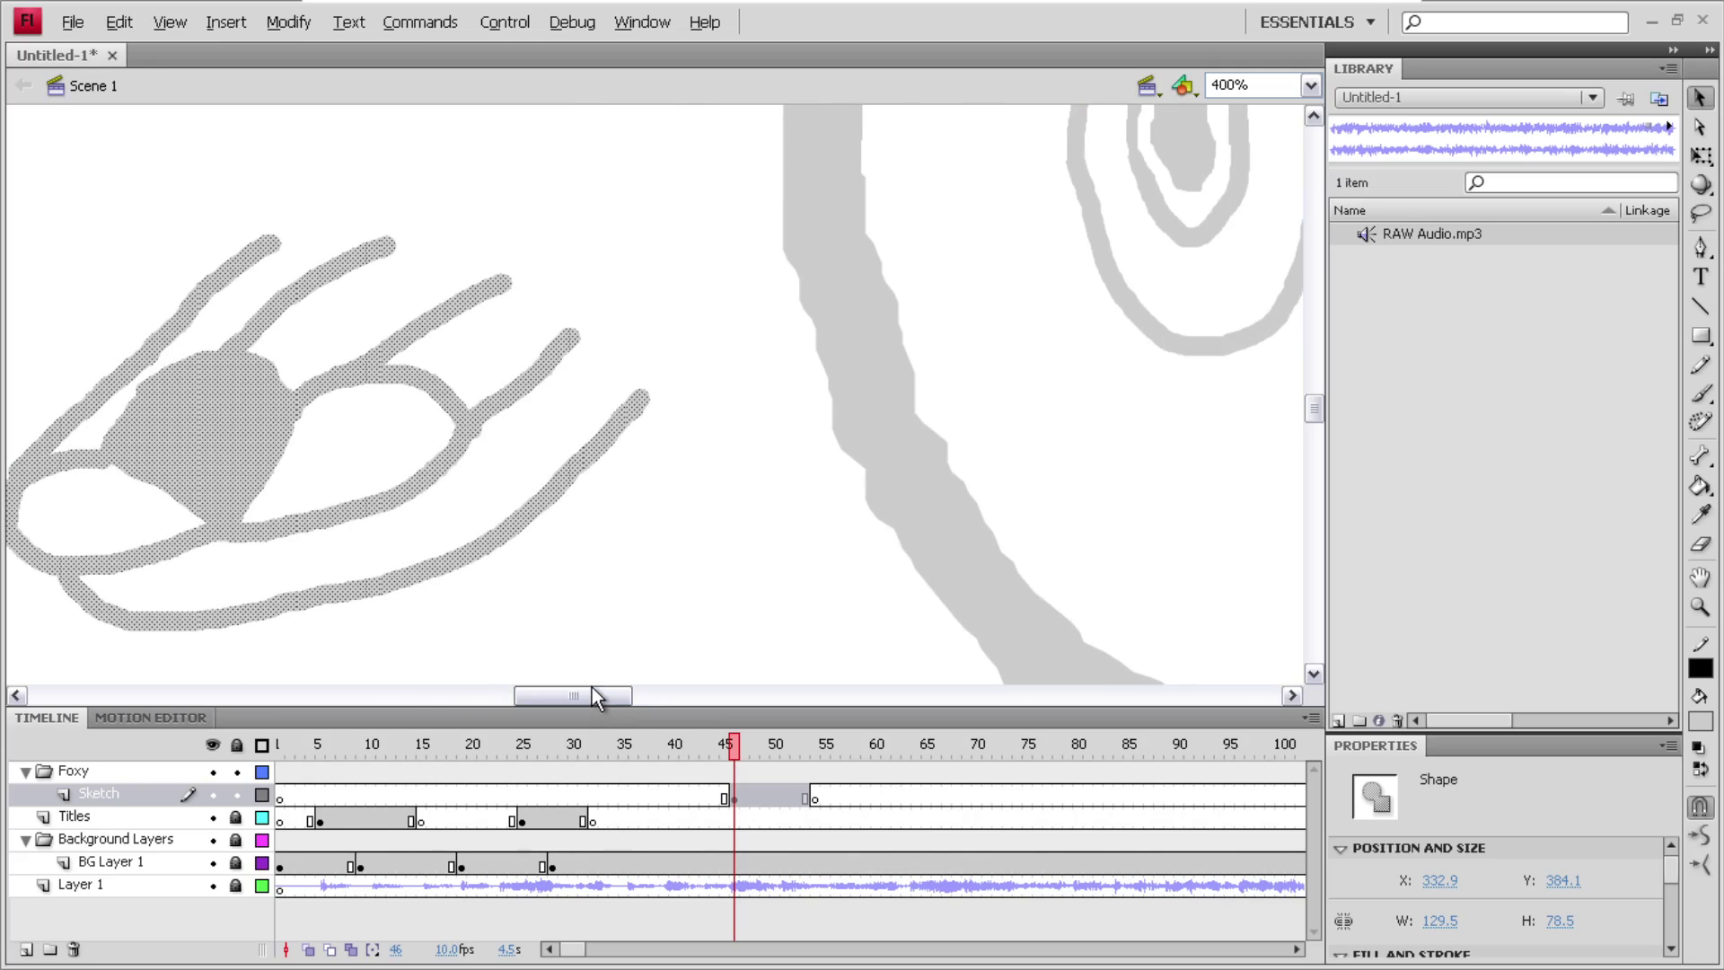
pyautogui.click(1310, 87)
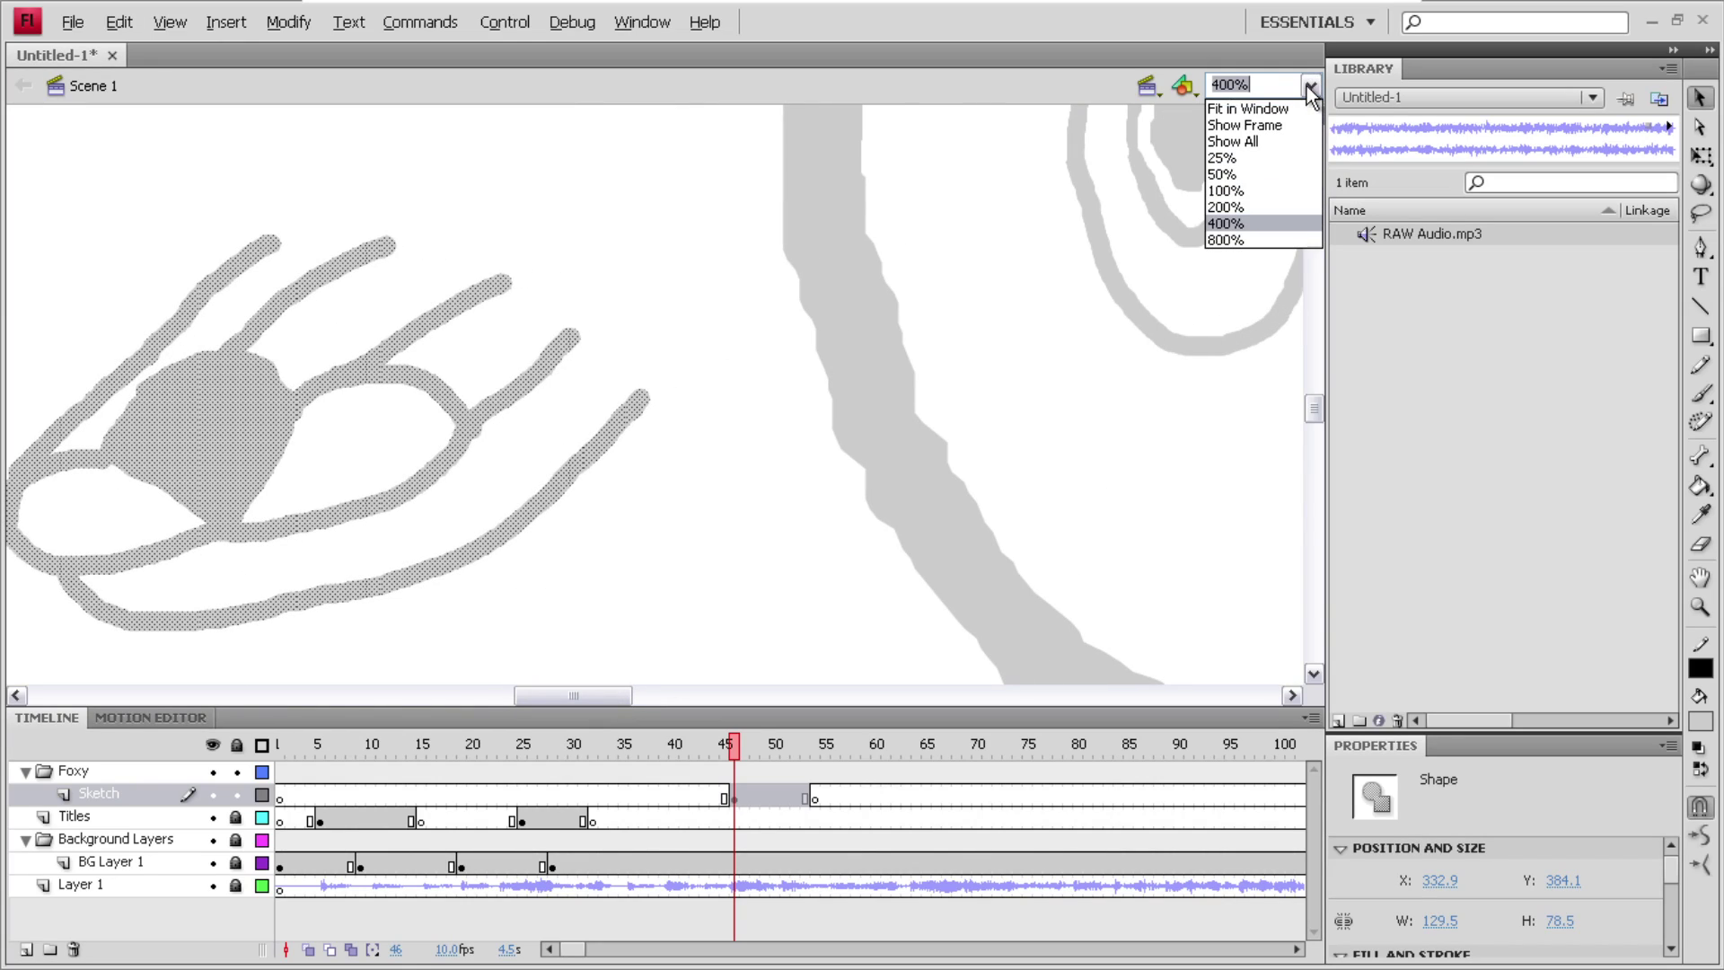
pyautogui.click(1281, 175)
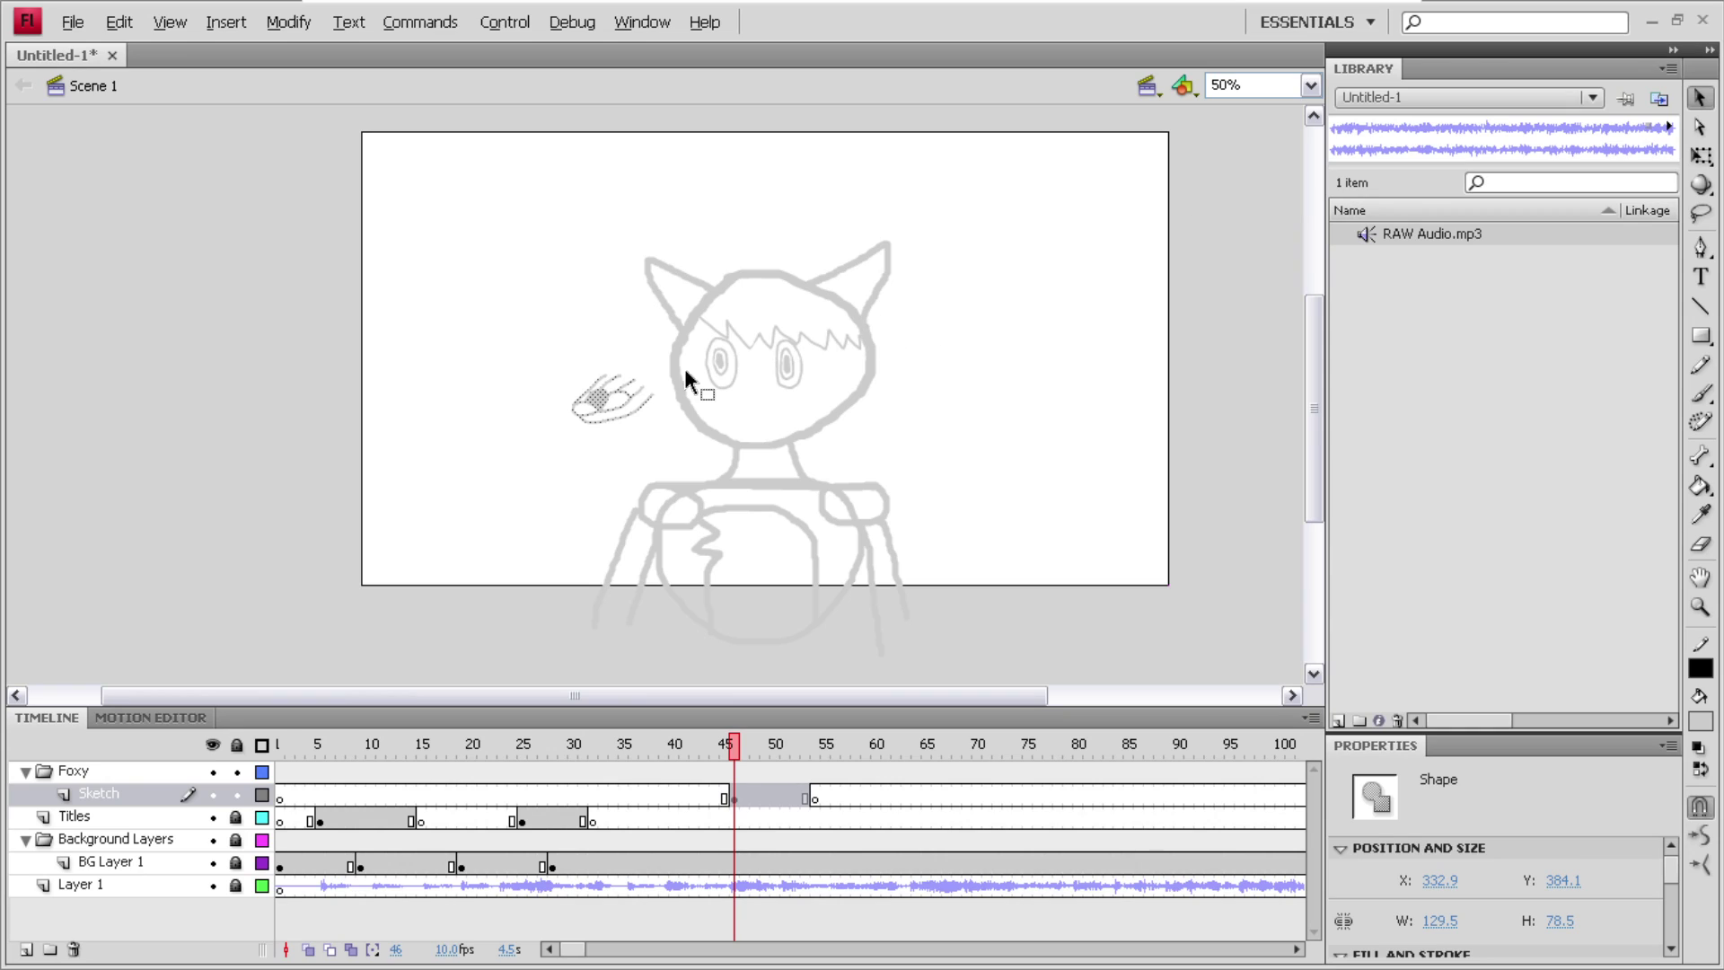
pyautogui.moveTo(616, 399); pyautogui.dragTo(660, 431)
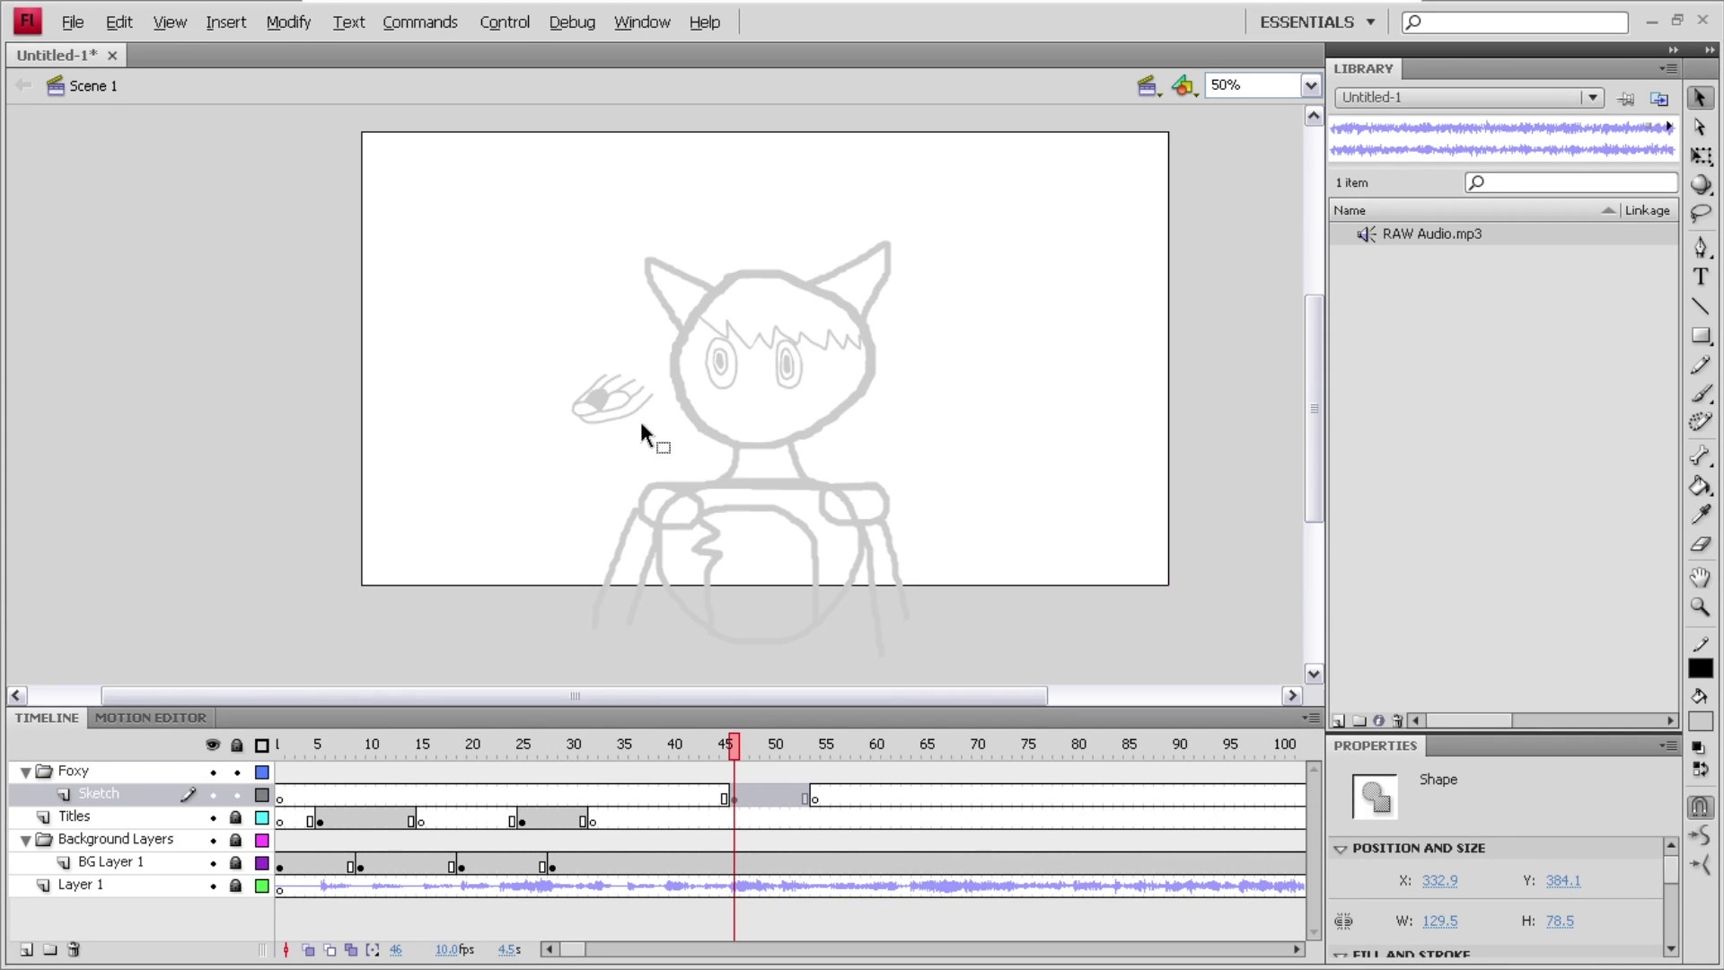
# - Enlarge the muzzle sketch with Free Transform to about 241 wide and 158 high
pyautogui.rightClick(598, 394)
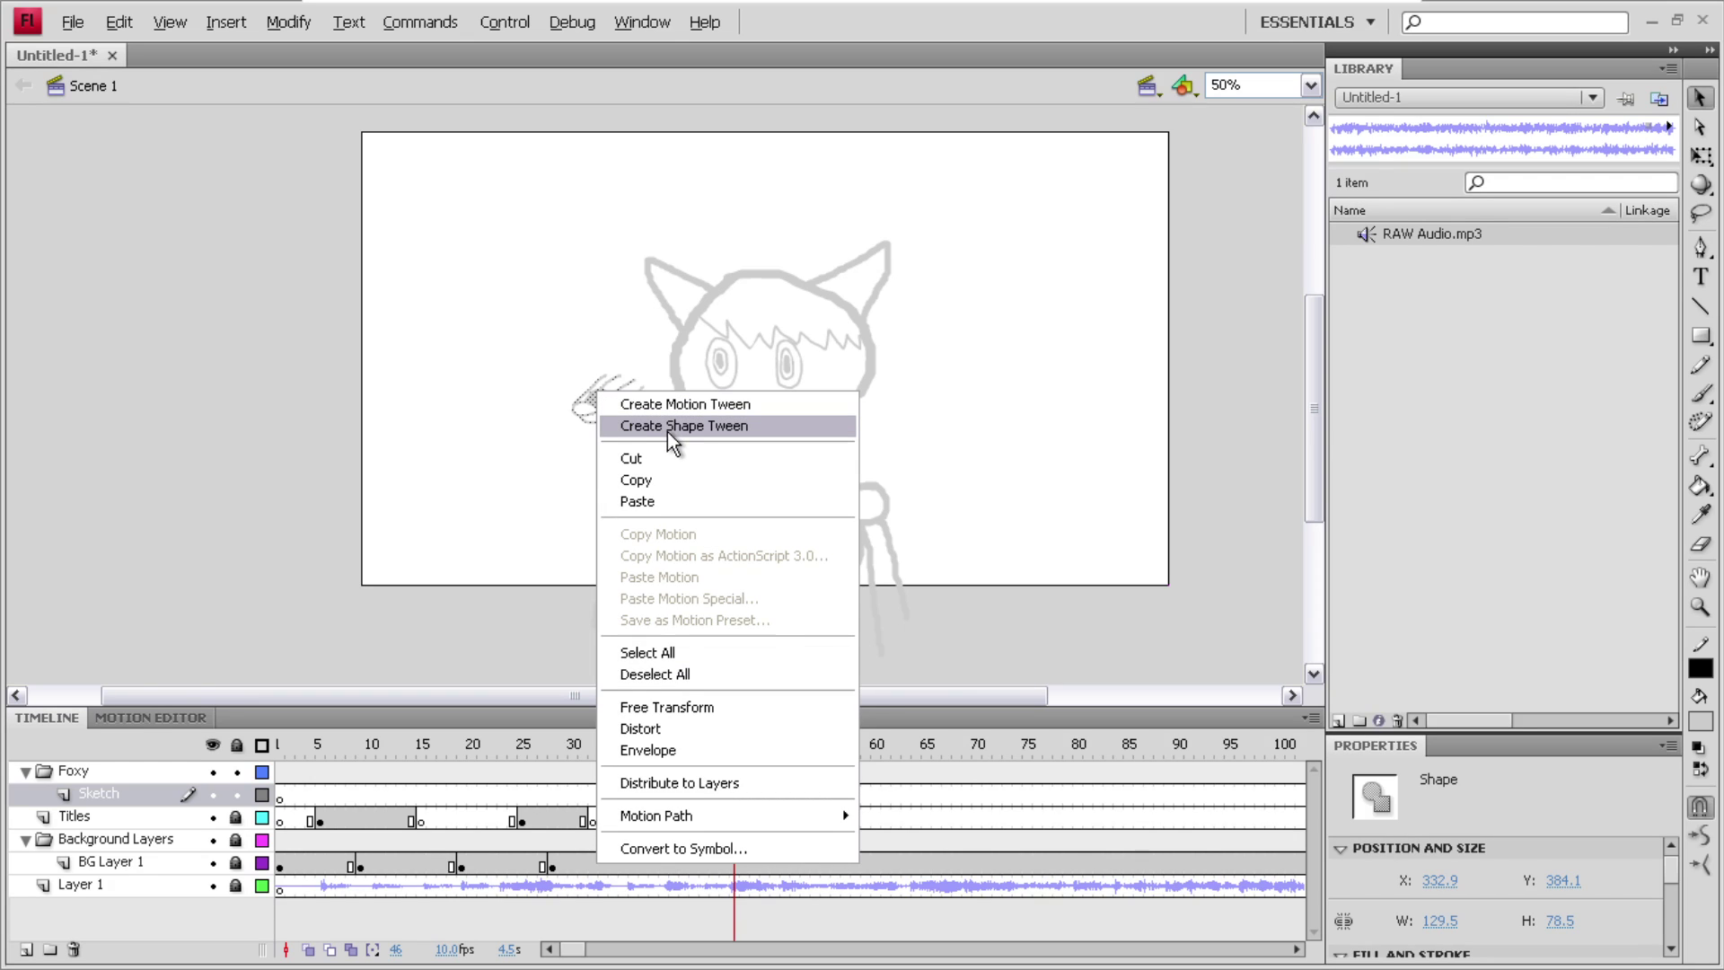
pyautogui.click(736, 707)
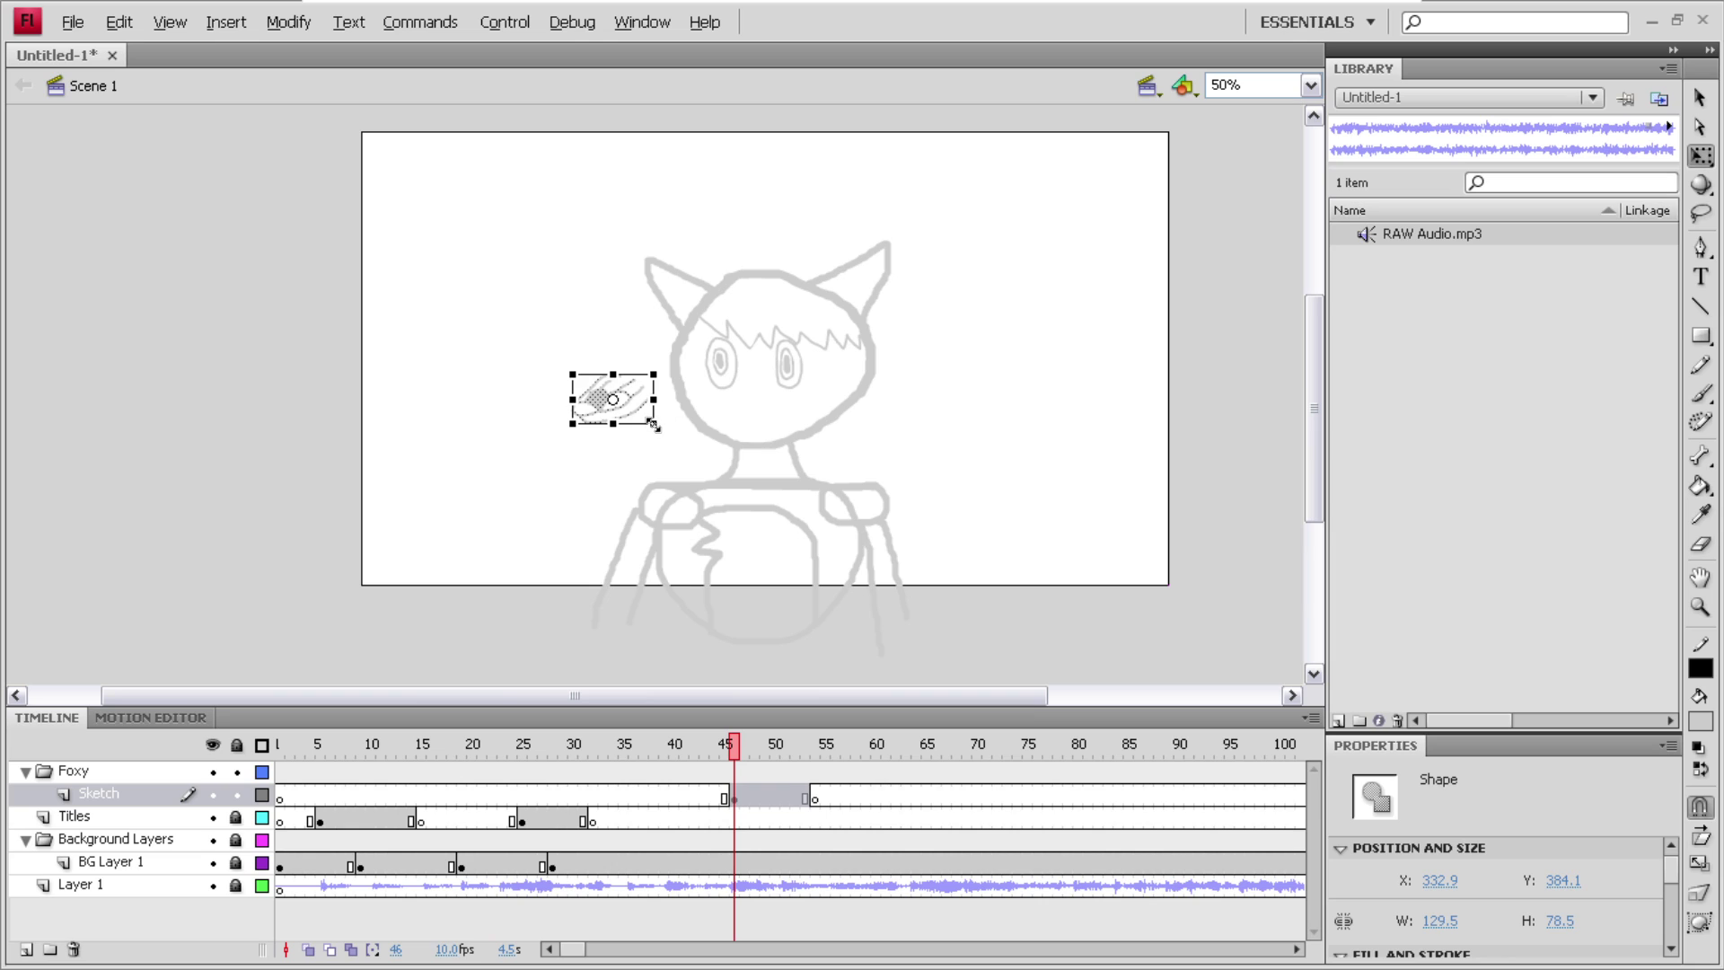
pyautogui.moveTo(652, 423); pyautogui.dragTo(724, 473)
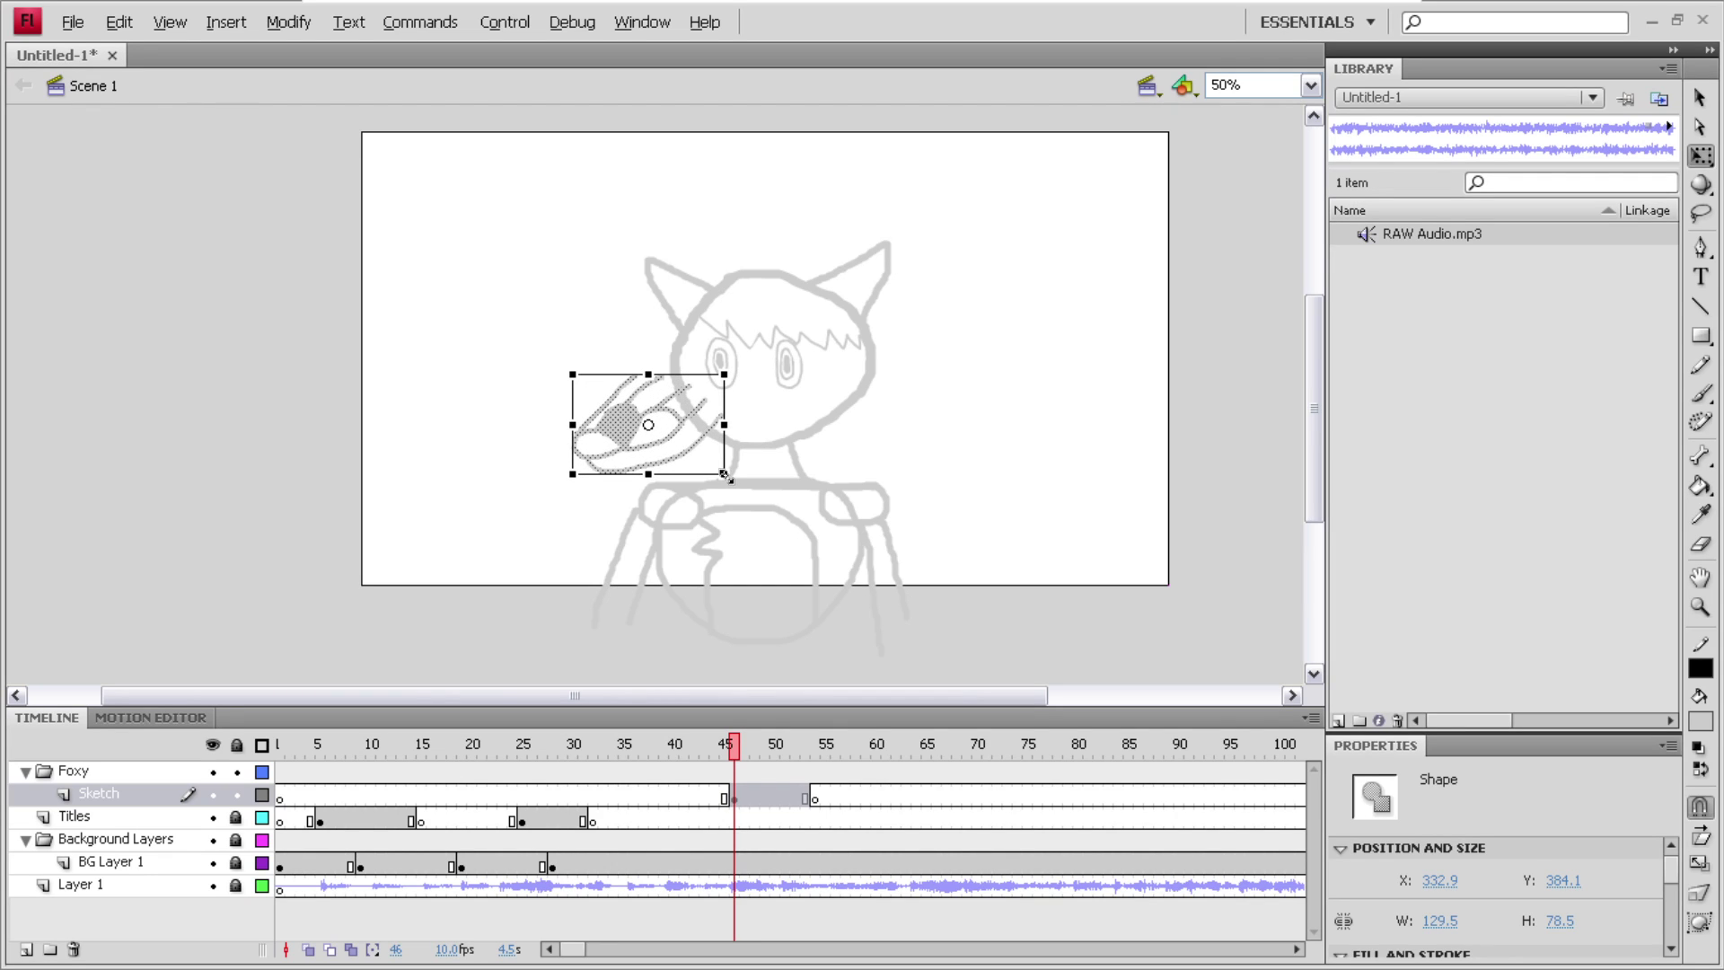
pyautogui.moveTo(622, 431); pyautogui.dragTo(716, 429)
pyautogui.click(940, 424)
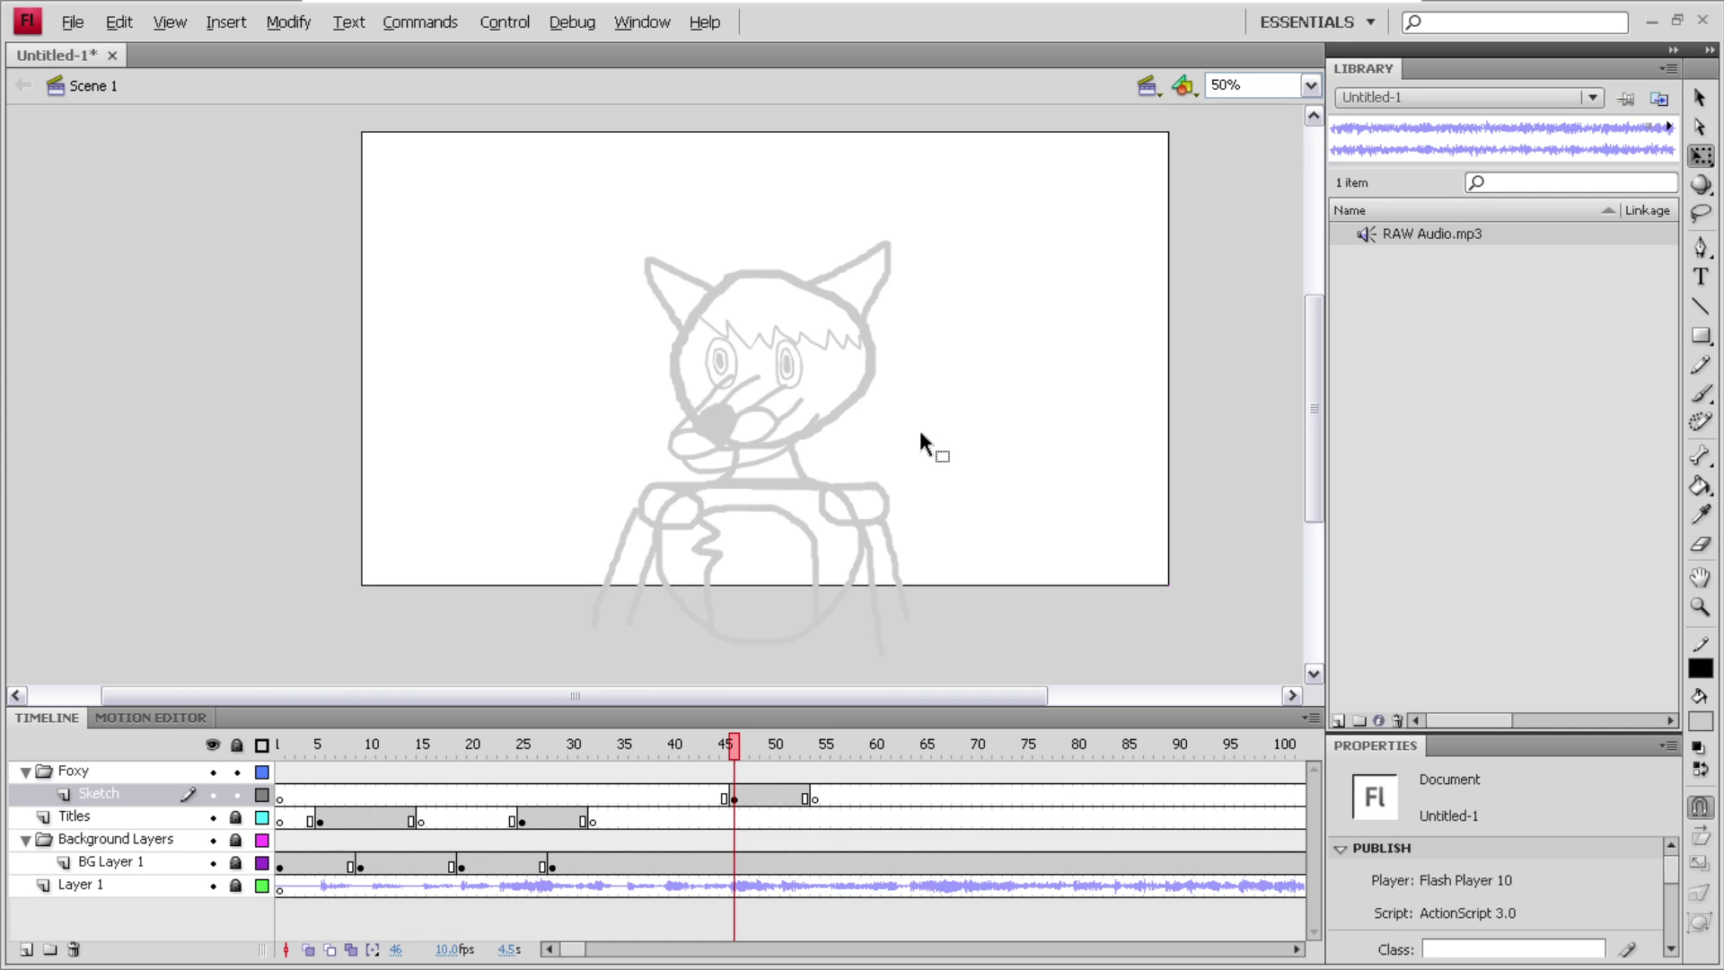
pyautogui.hotkey('ctrl', 'z')
pyautogui.hotkey('ctrl', 'z')
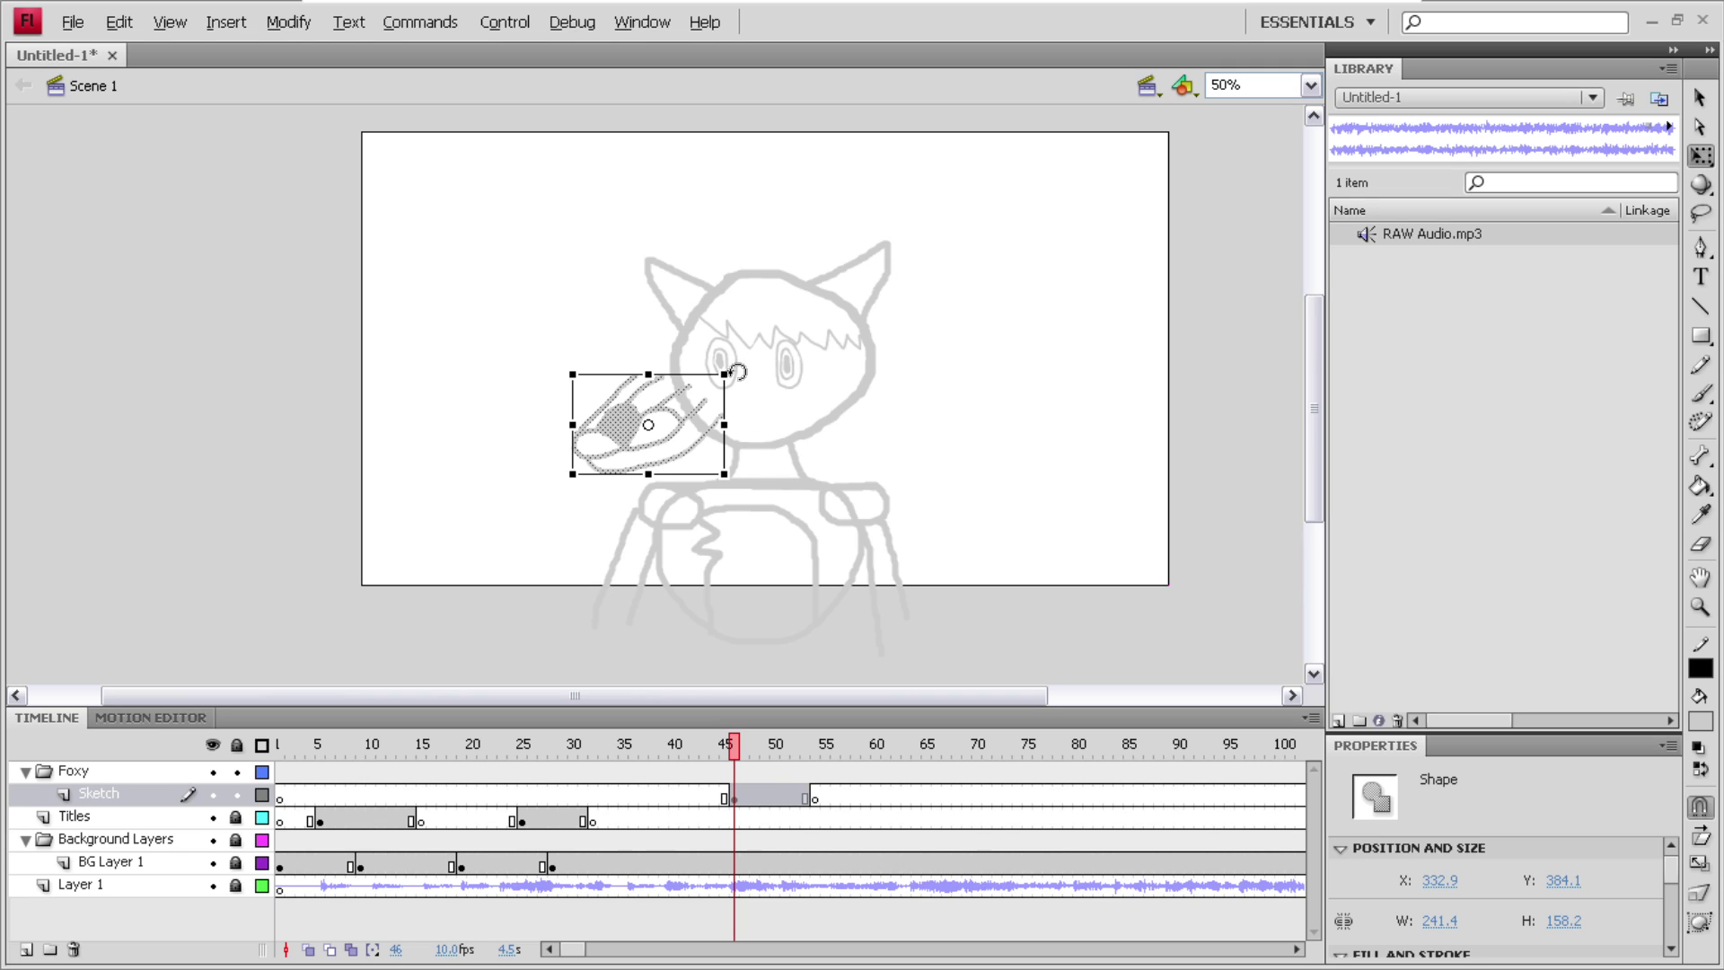
# - Rotate the enlarged muzzle slightly clockwise, test it on the lower face, and place it in the empty area left of the head
pyautogui.moveTo(751, 380); pyautogui.dragTo(754, 391)
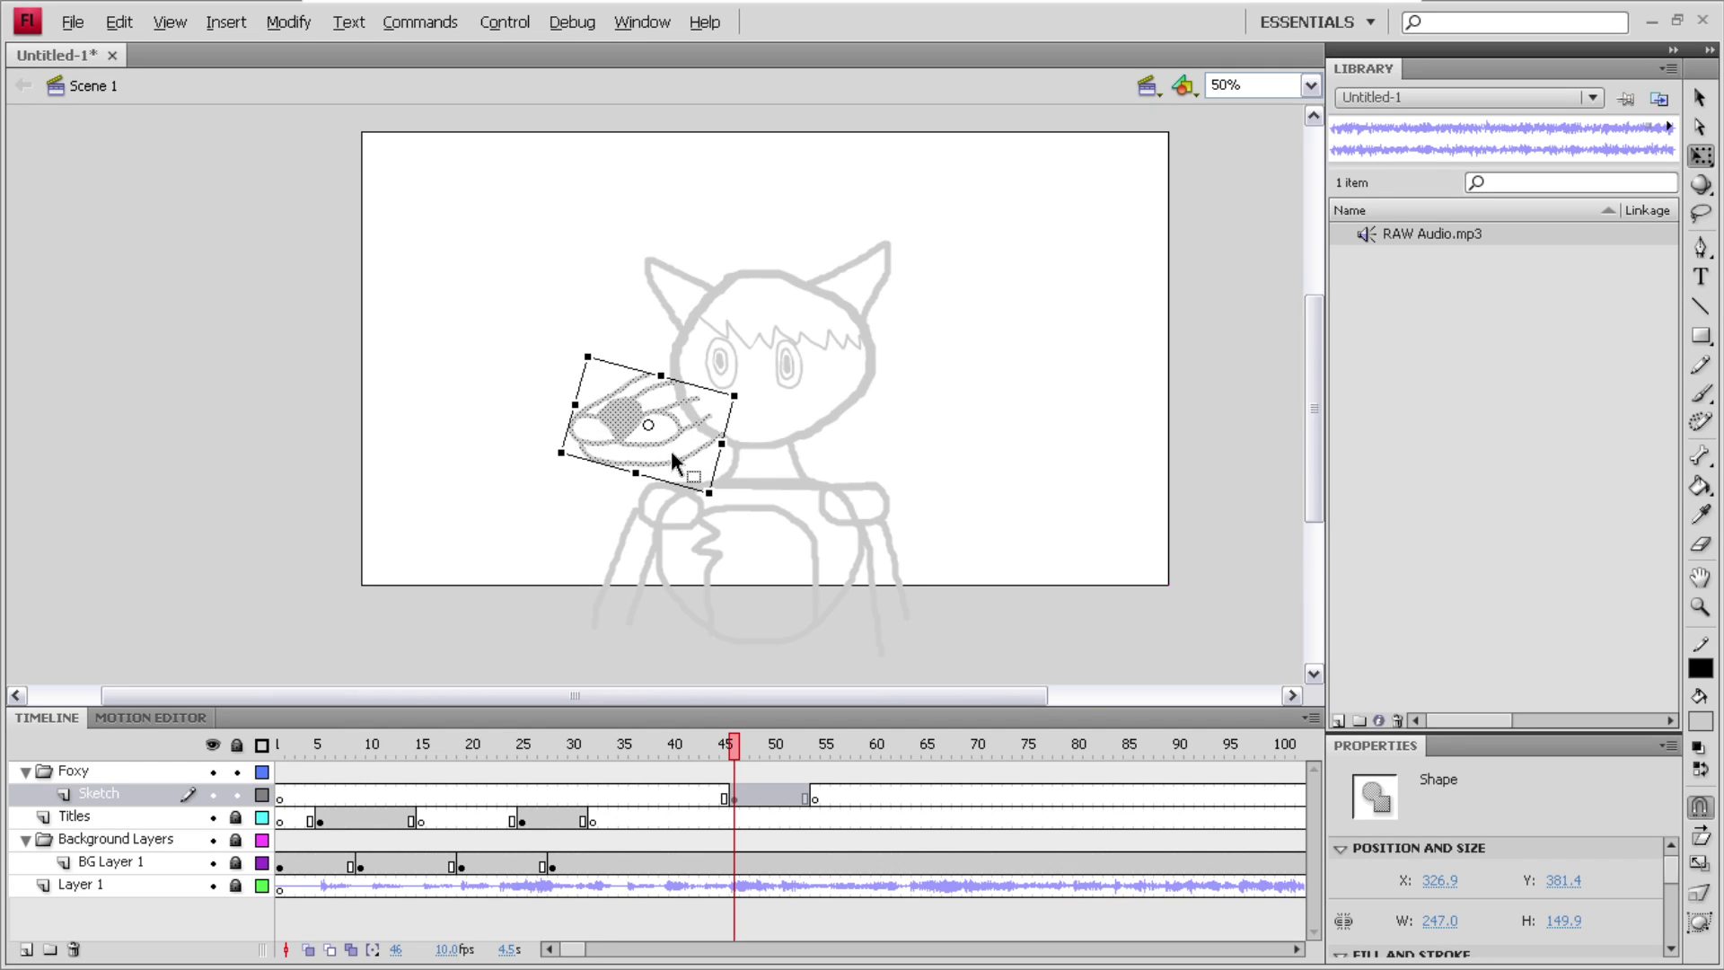
pyautogui.moveTo(625, 424); pyautogui.dragTo(724, 416)
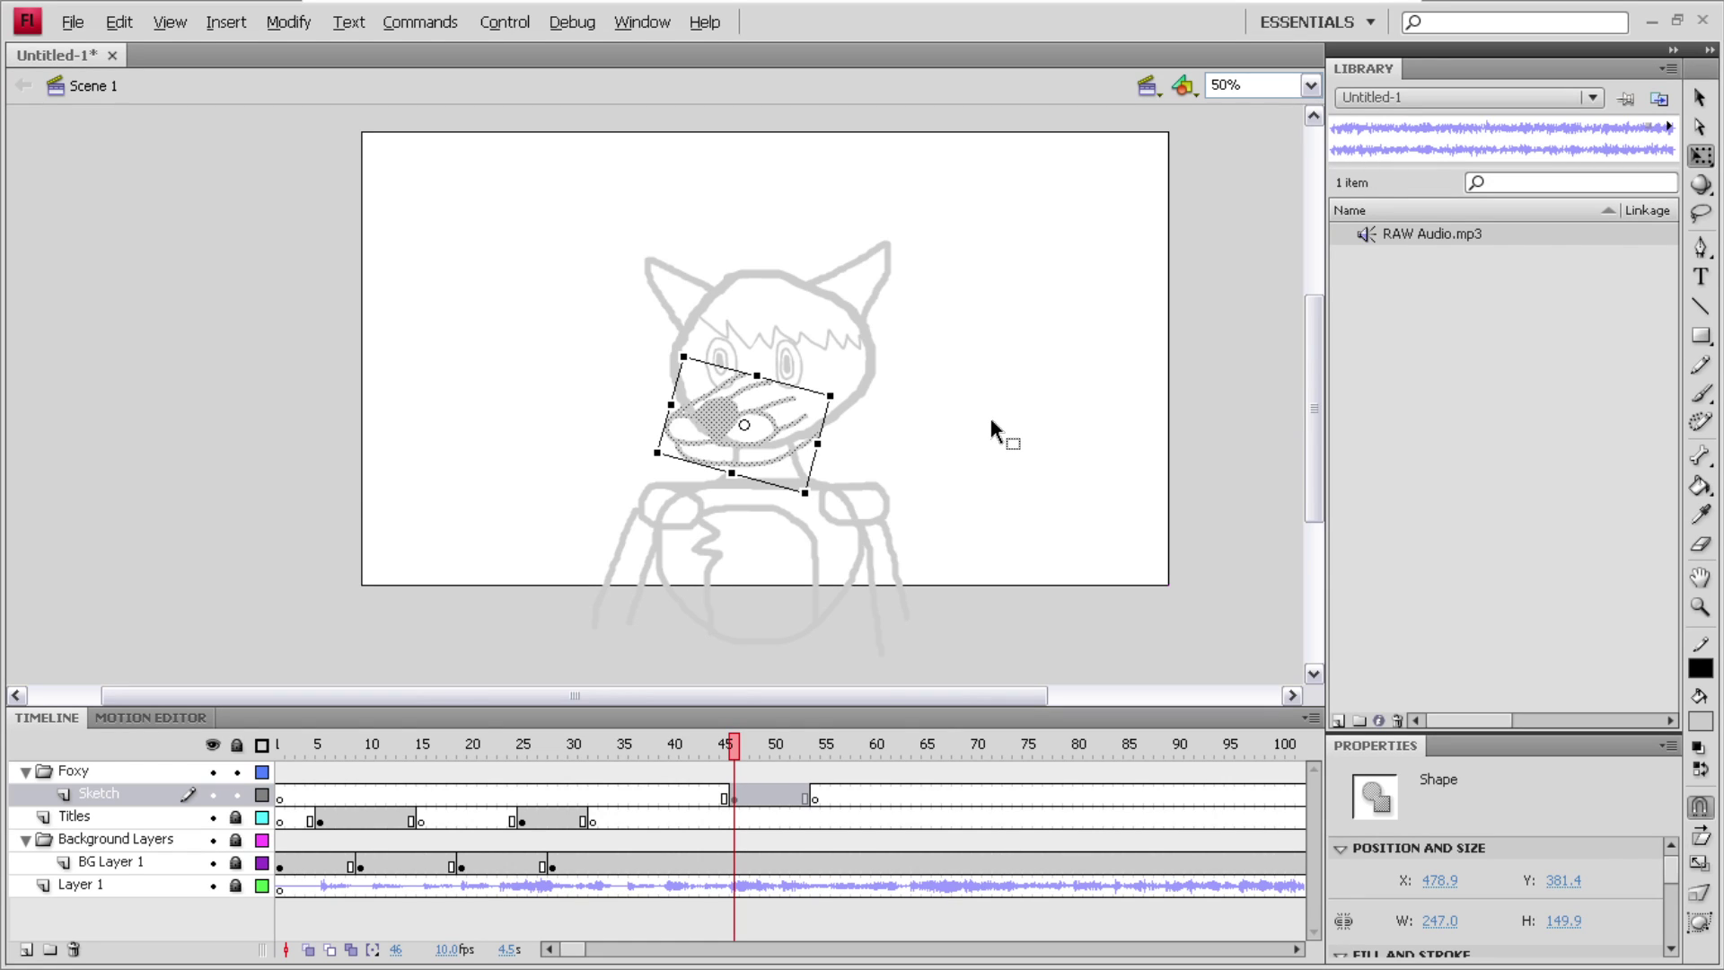
pyautogui.moveTo(711, 424); pyautogui.dragTo(526, 431)
pyautogui.click(552, 293)
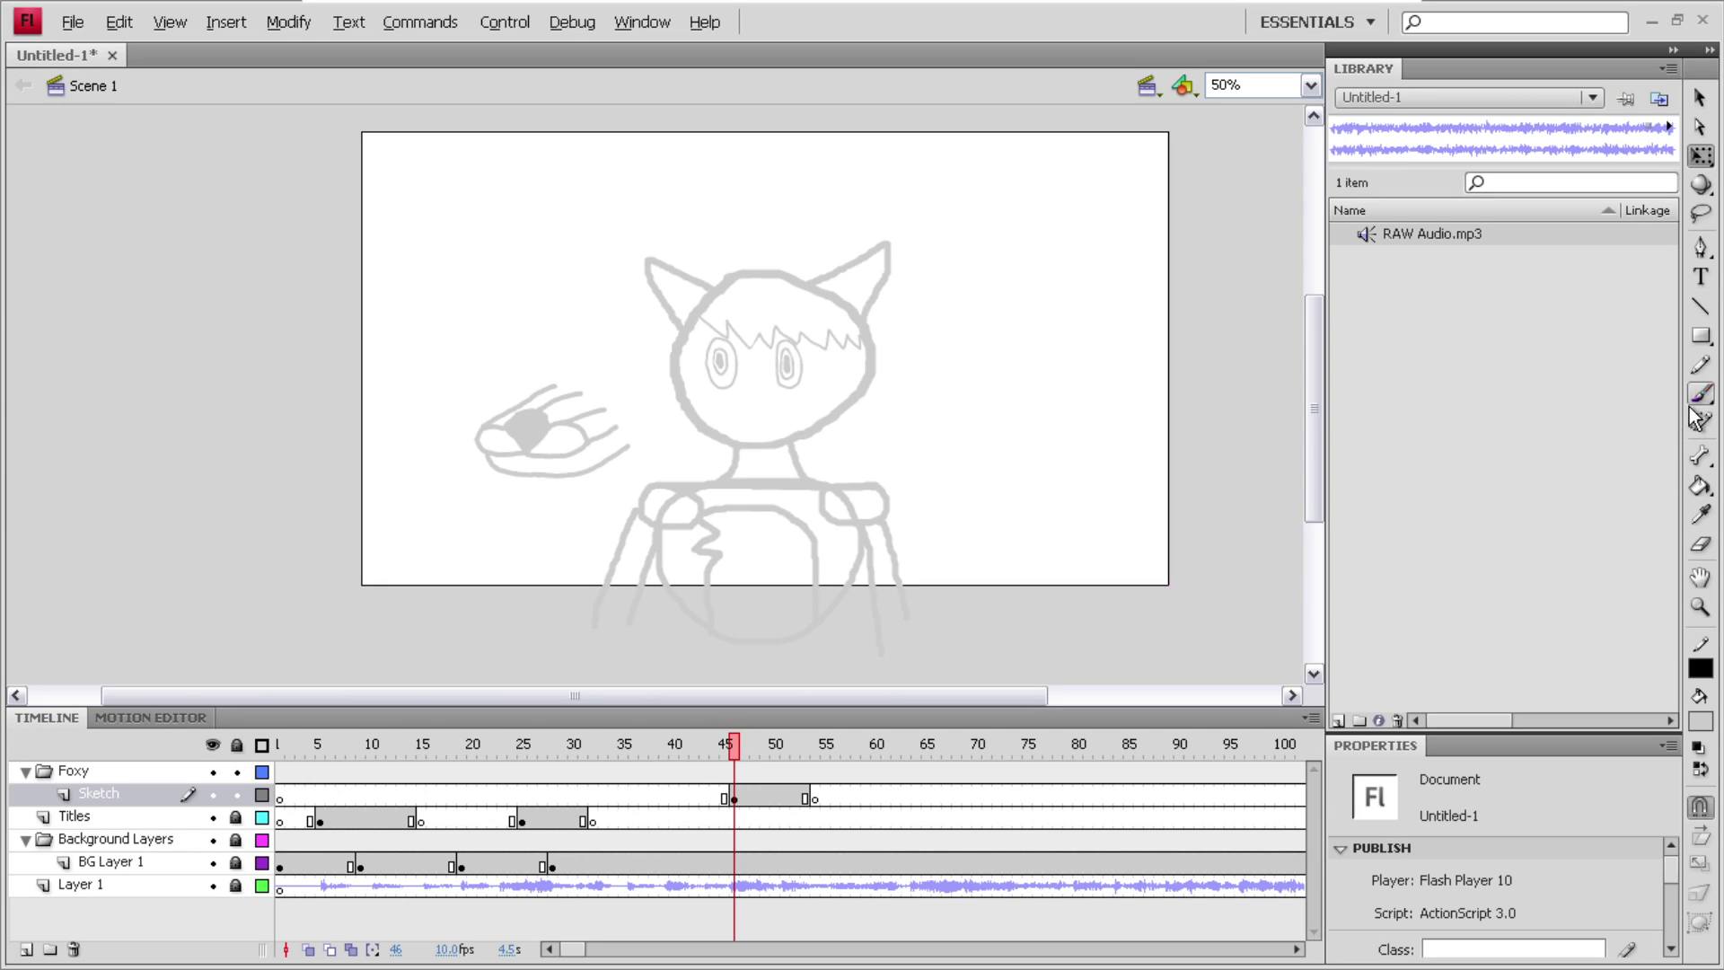
# - Erase the middle snout lines above the muzzle's nose and right lobe with a larger round eraser
pyautogui.click(1699, 543)
pyautogui.click(1699, 866)
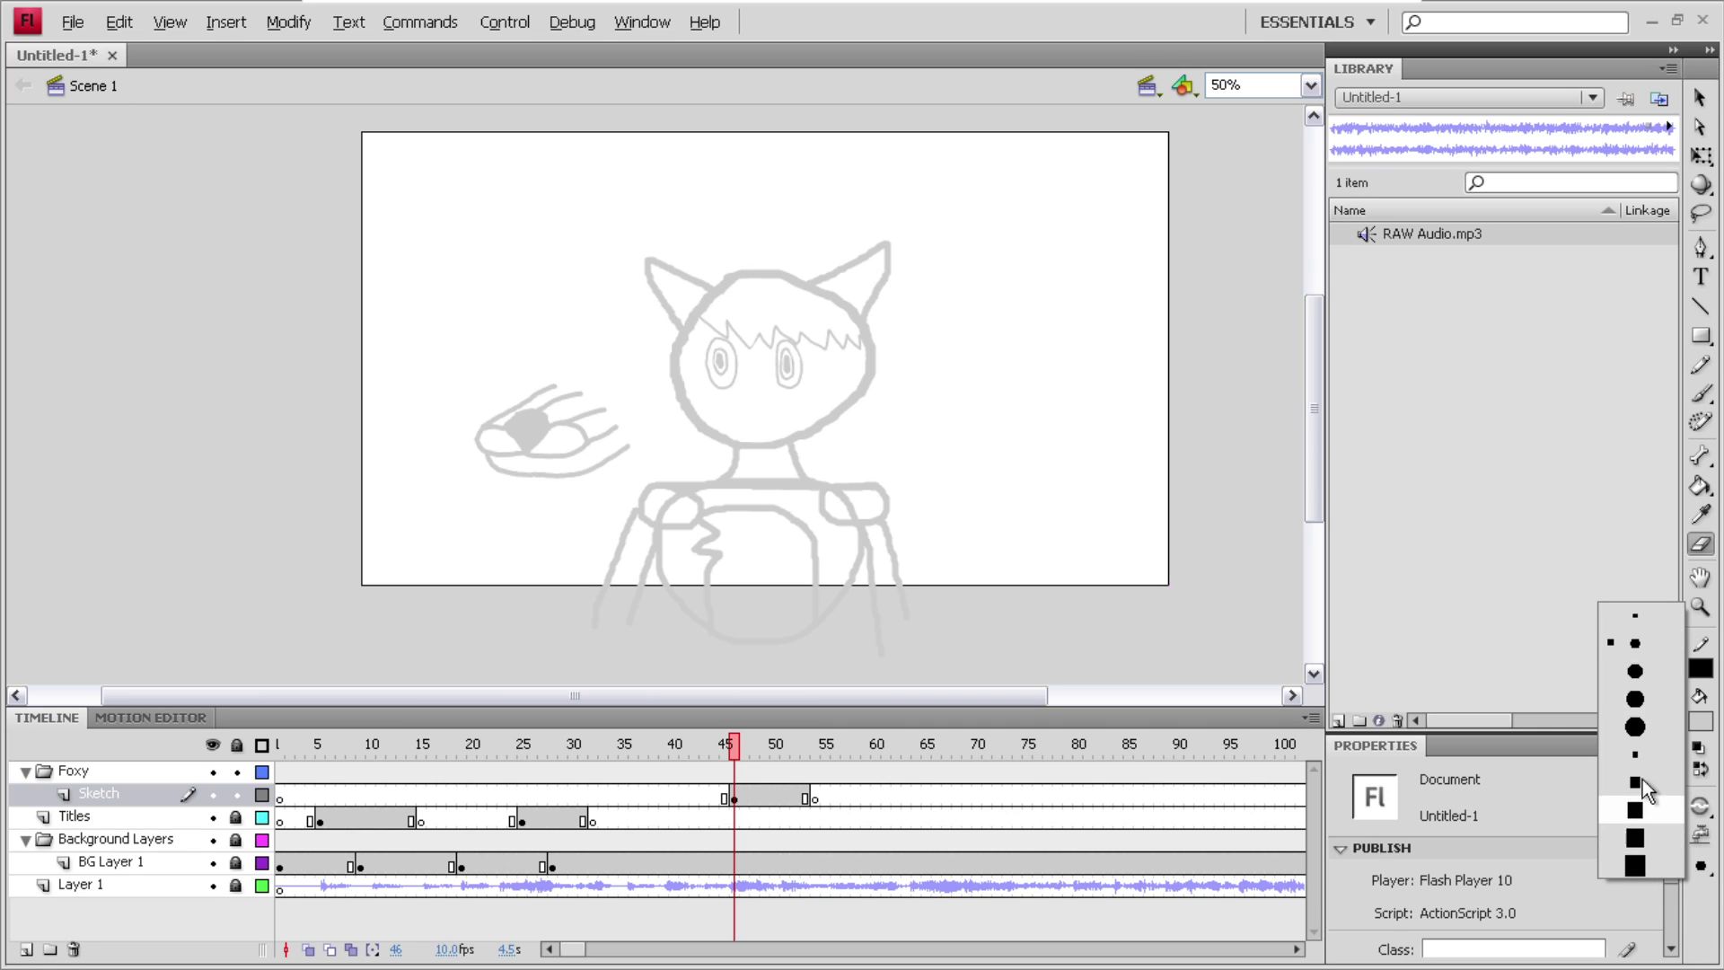
pyautogui.click(1632, 699)
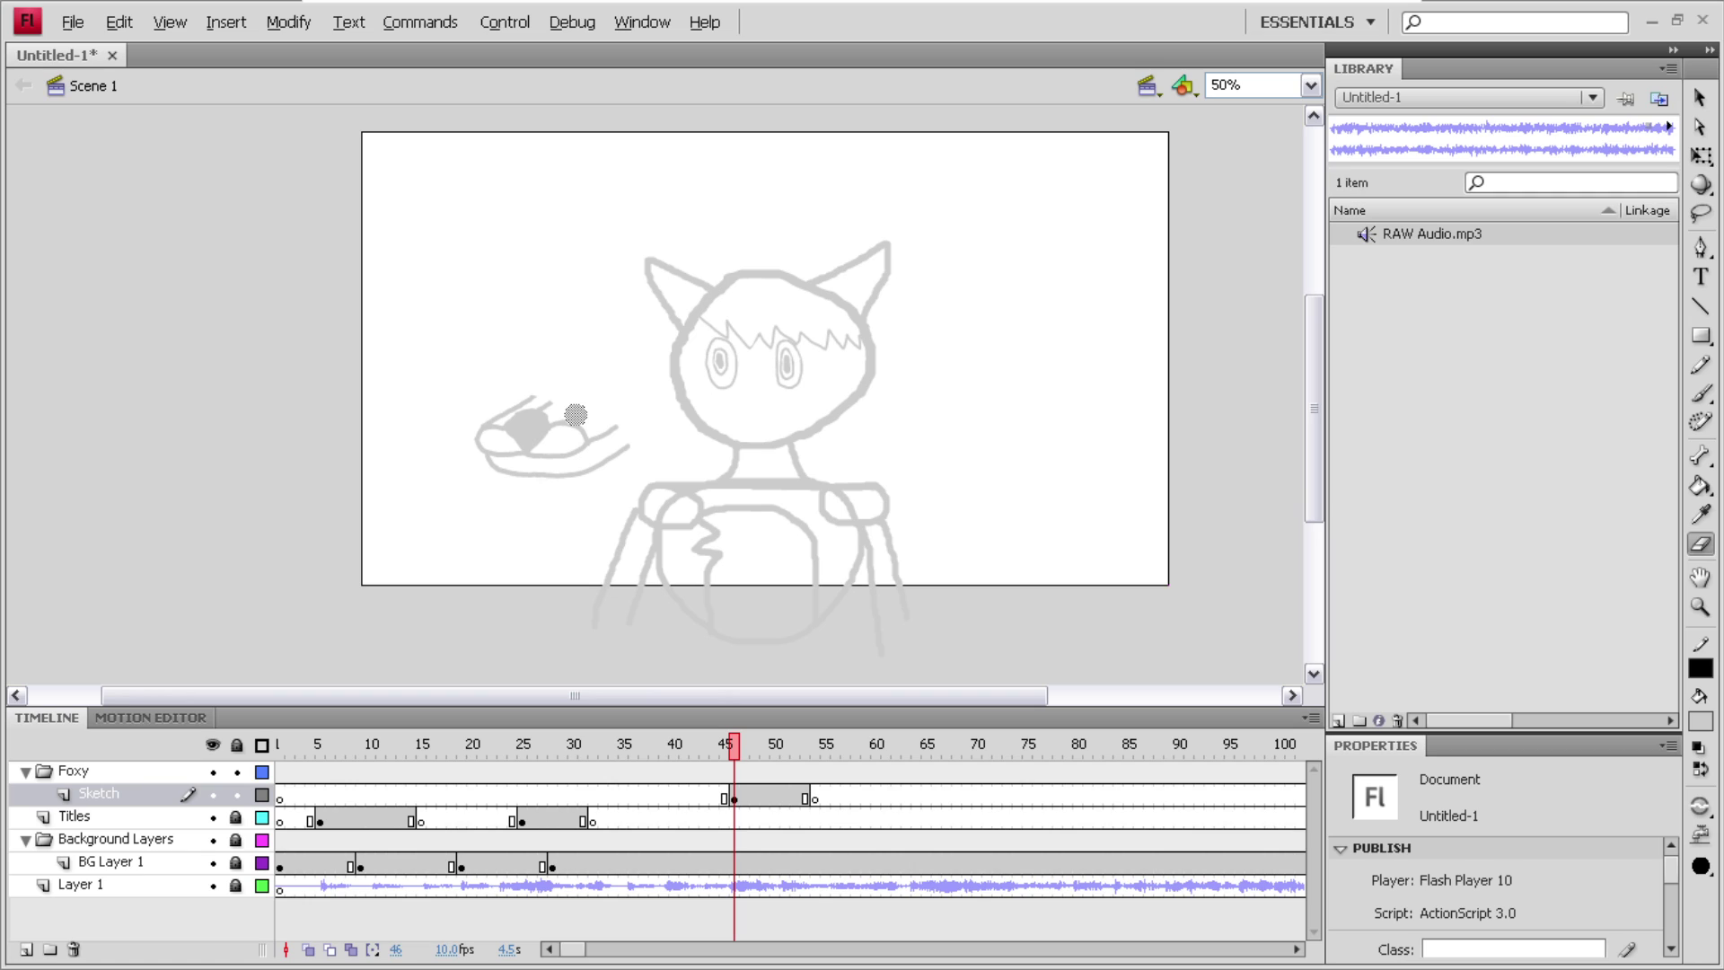
# - Brush a thick diagonal snout line rising from the top of the muzzle's right lobe
pyautogui.click(1696, 395)
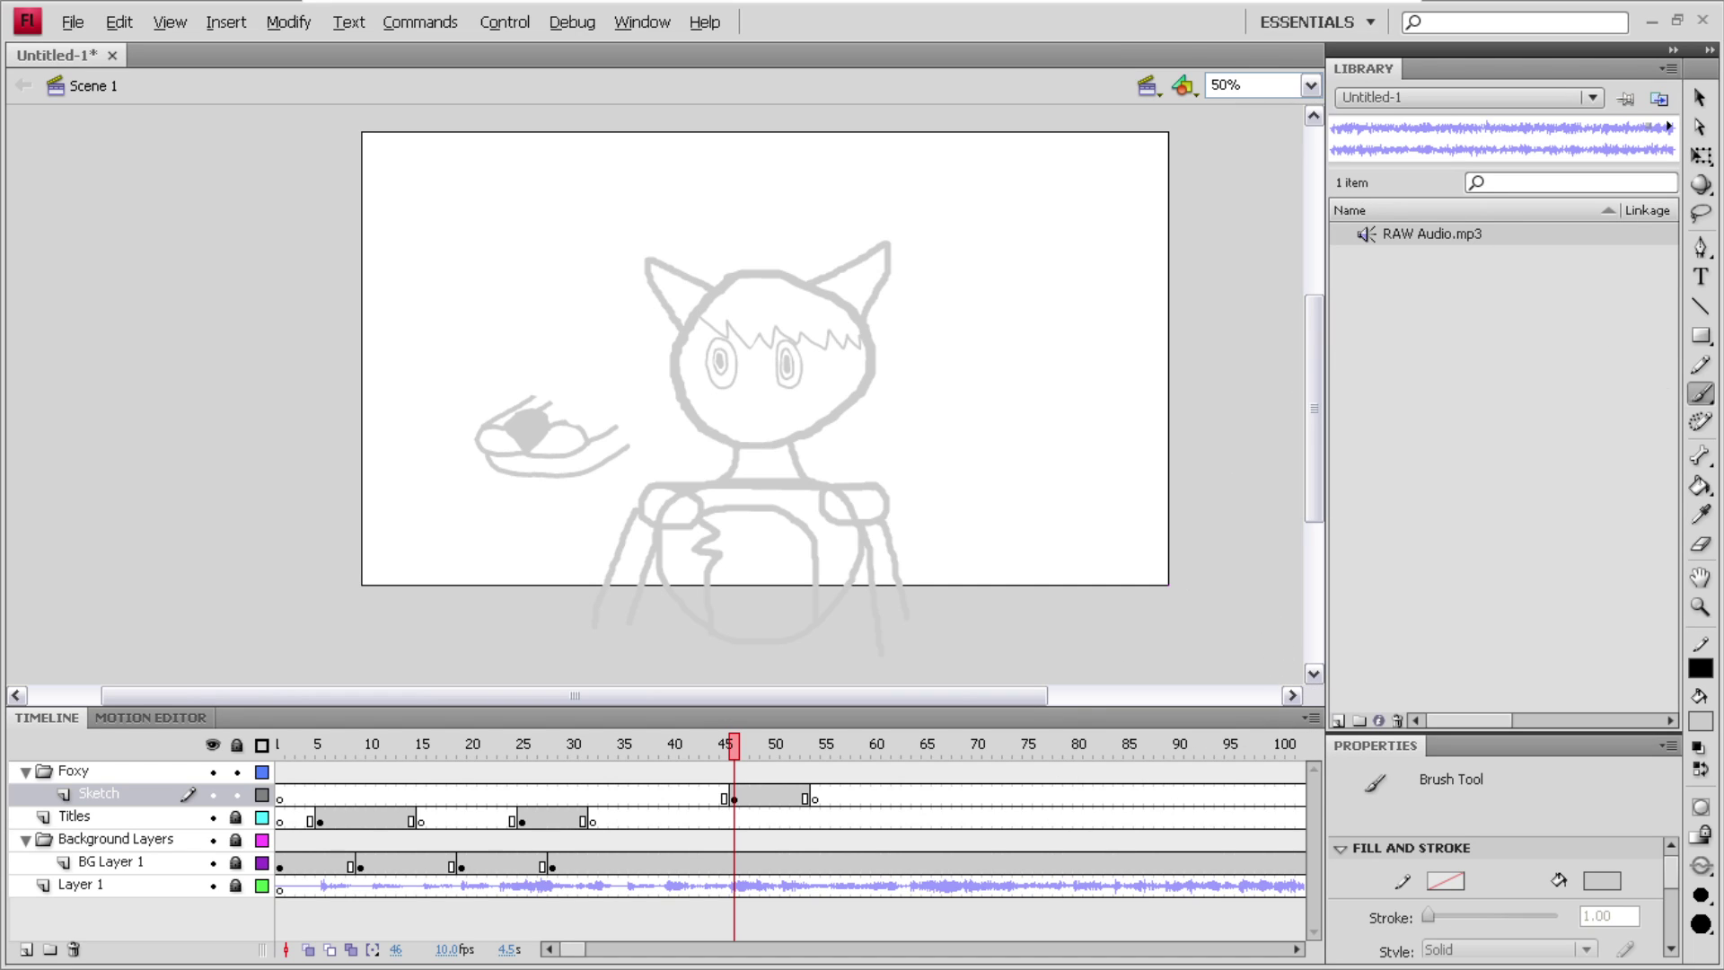
pyautogui.click(1311, 86)
pyautogui.click(1261, 219)
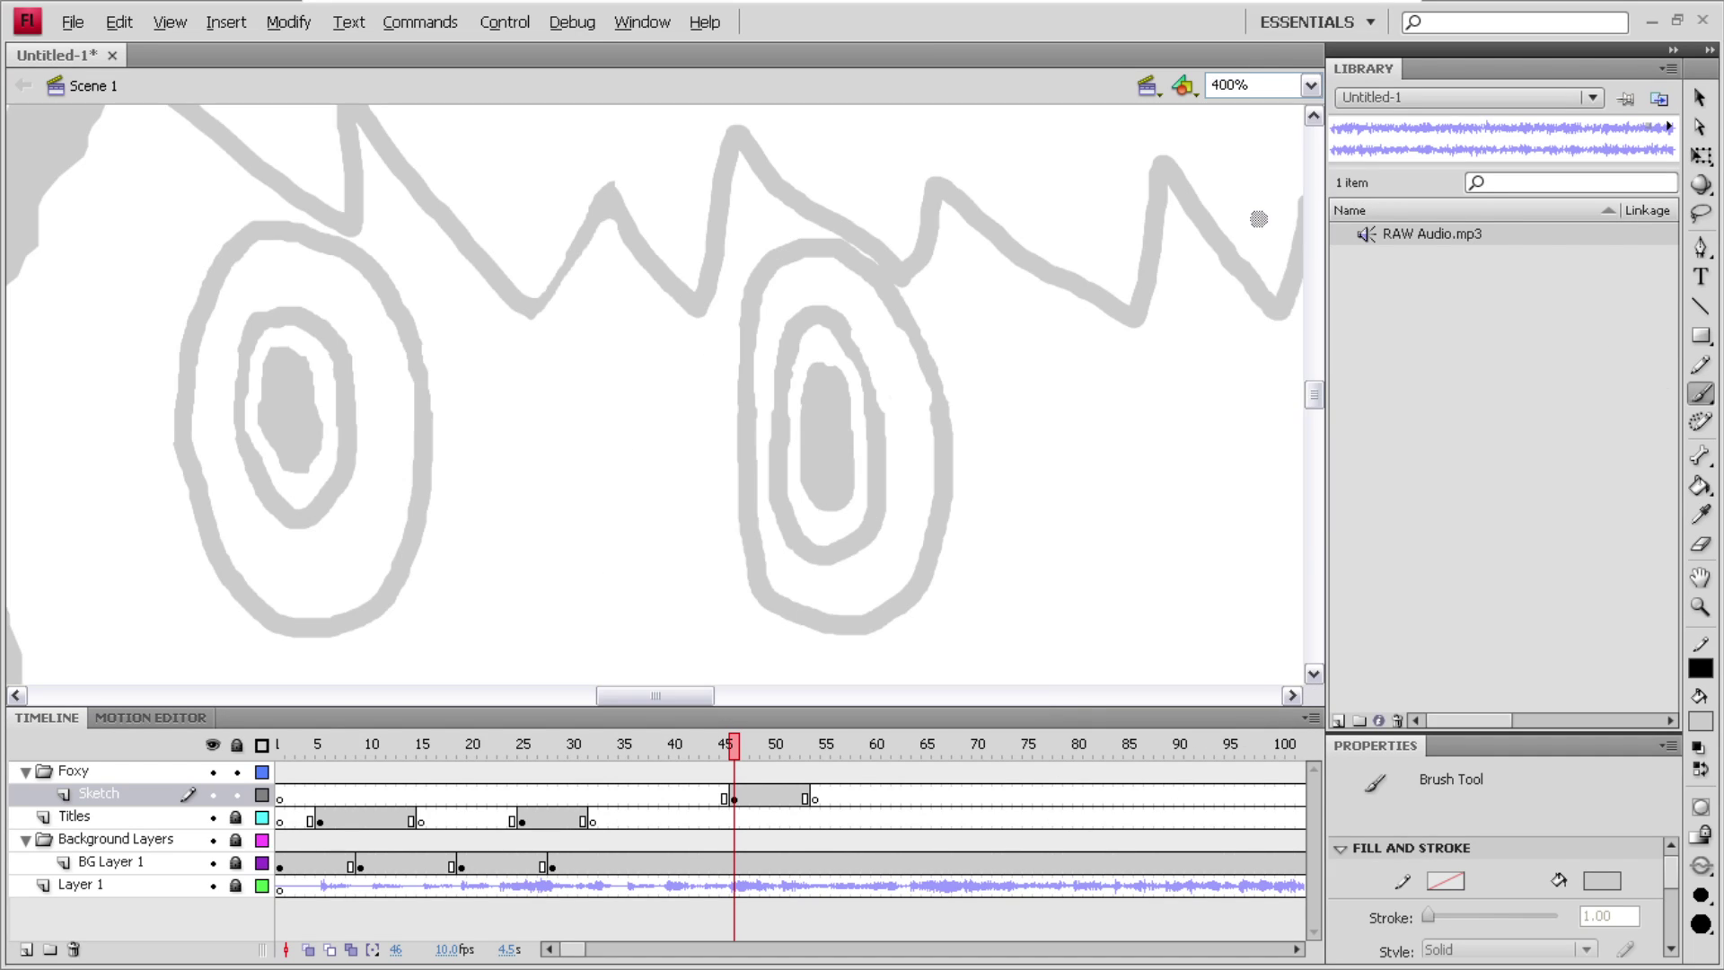
pyautogui.moveTo(686, 693)
pyautogui.mouseDown()
pyautogui.moveTo(359, 666)
pyautogui.moveTo(607, 668)
pyautogui.moveTo(503, 669)
pyautogui.mouseUp()
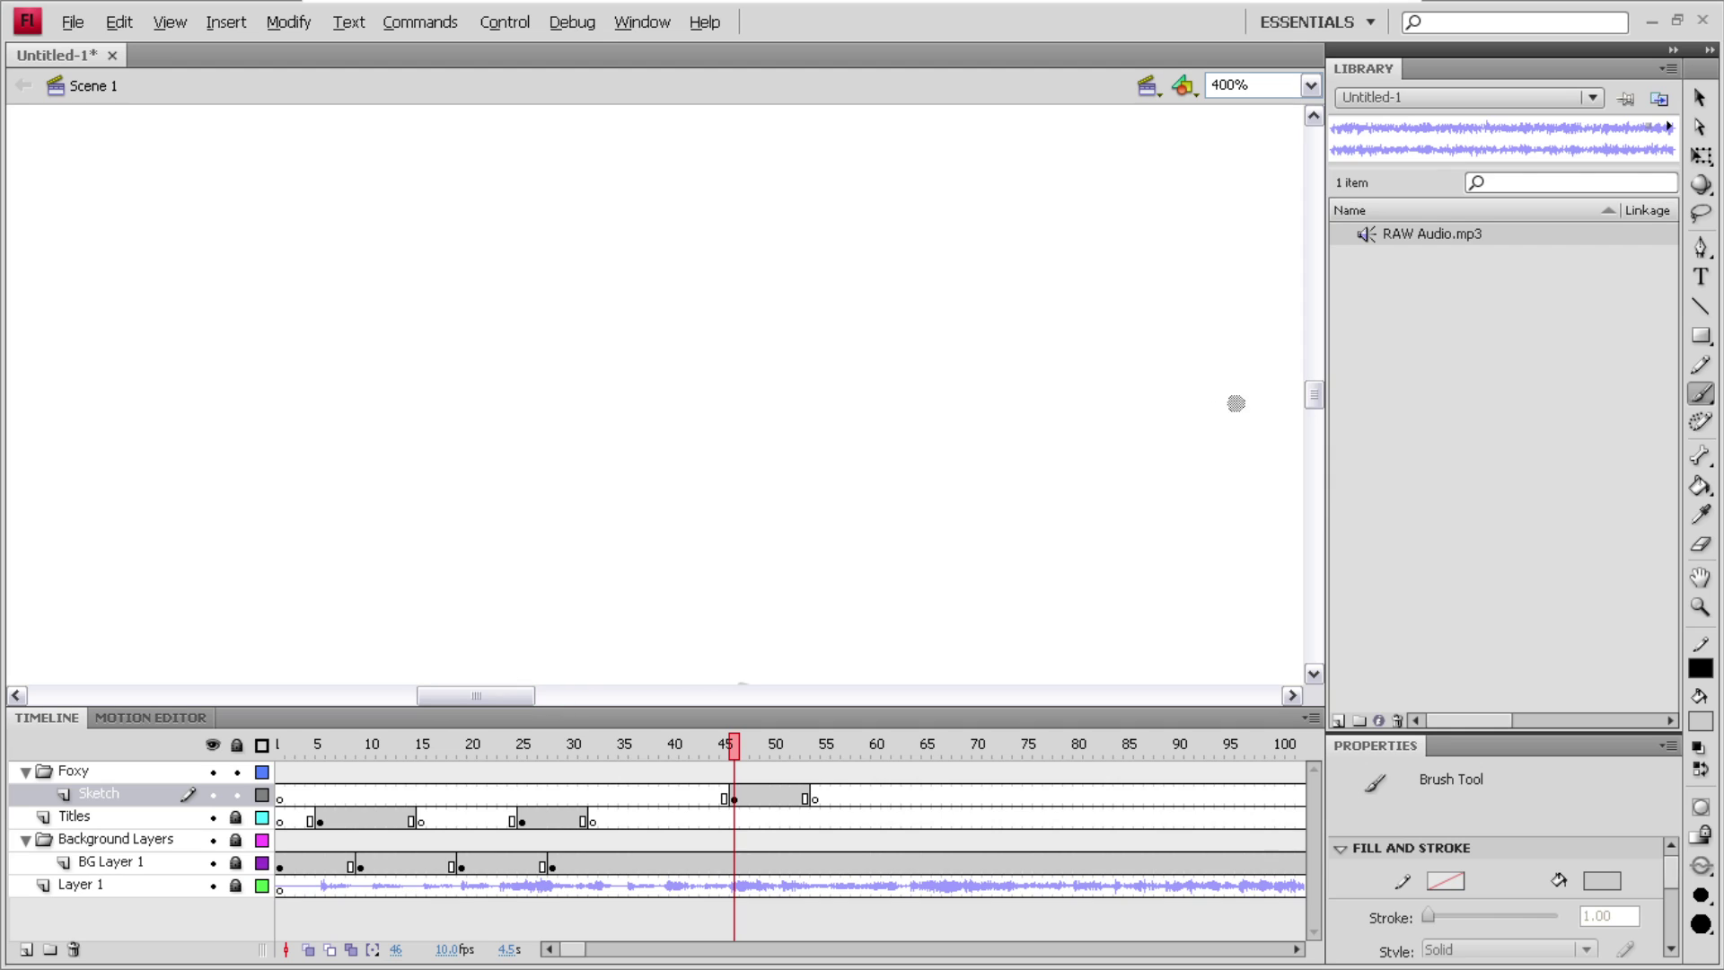
pyautogui.moveTo(1310, 406); pyautogui.dragTo(1311, 433)
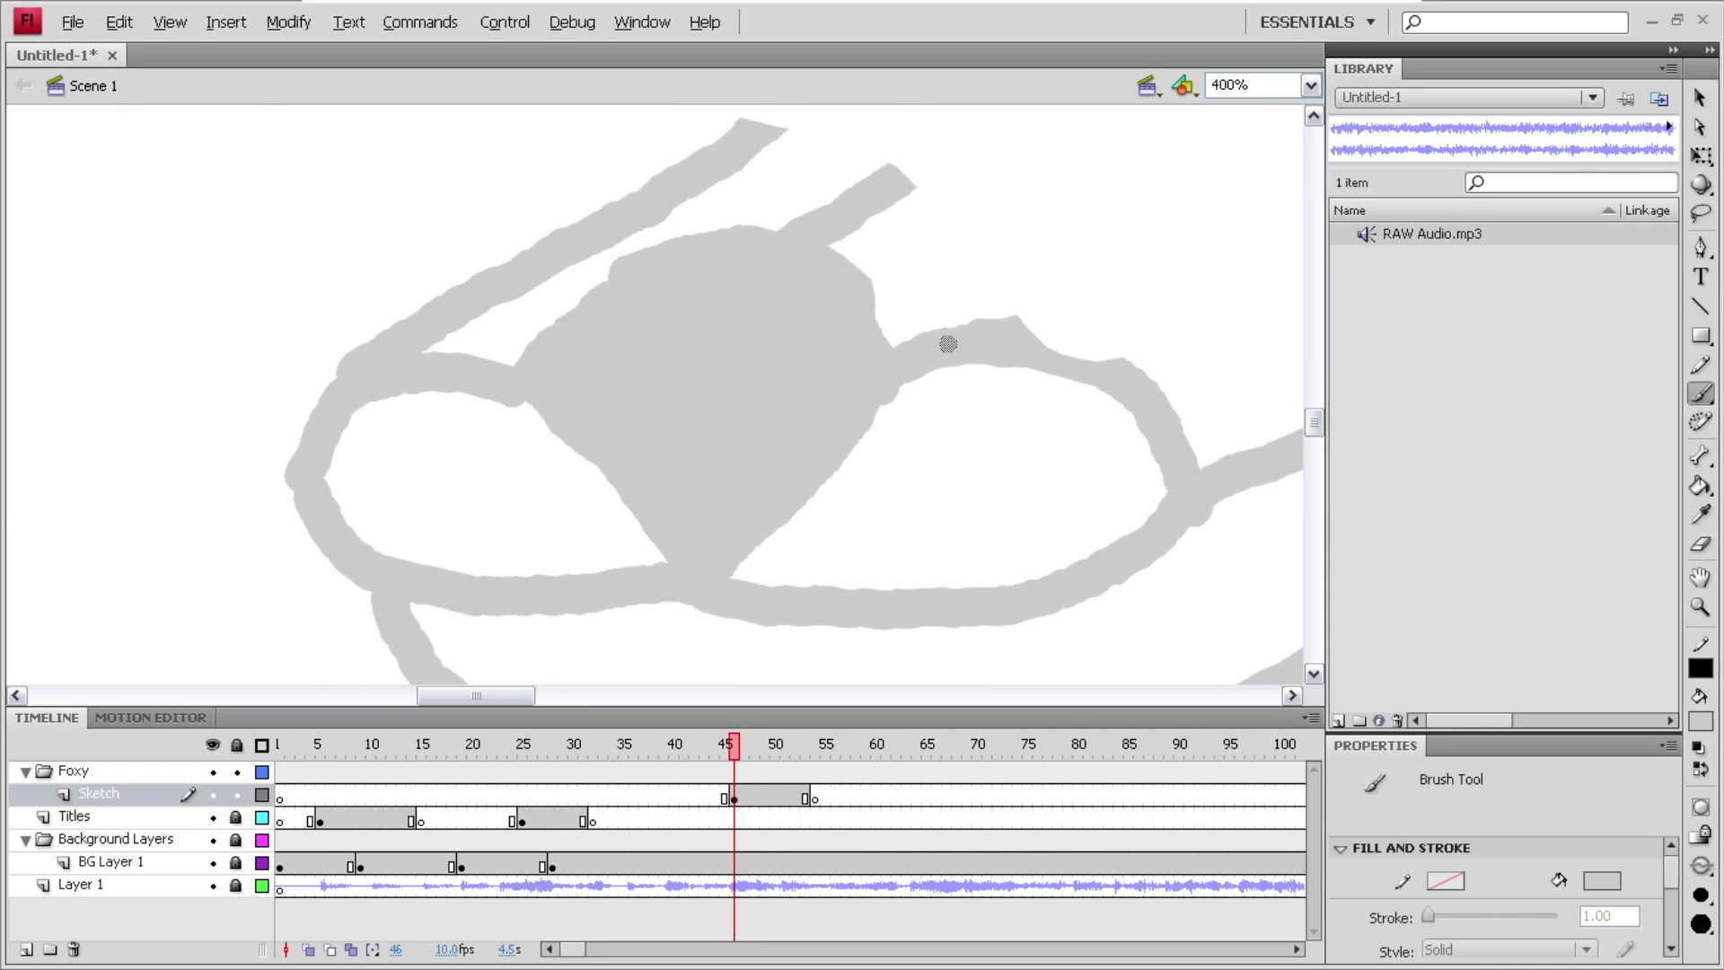
pyautogui.moveTo(983, 341); pyautogui.dragTo(1218, 220)
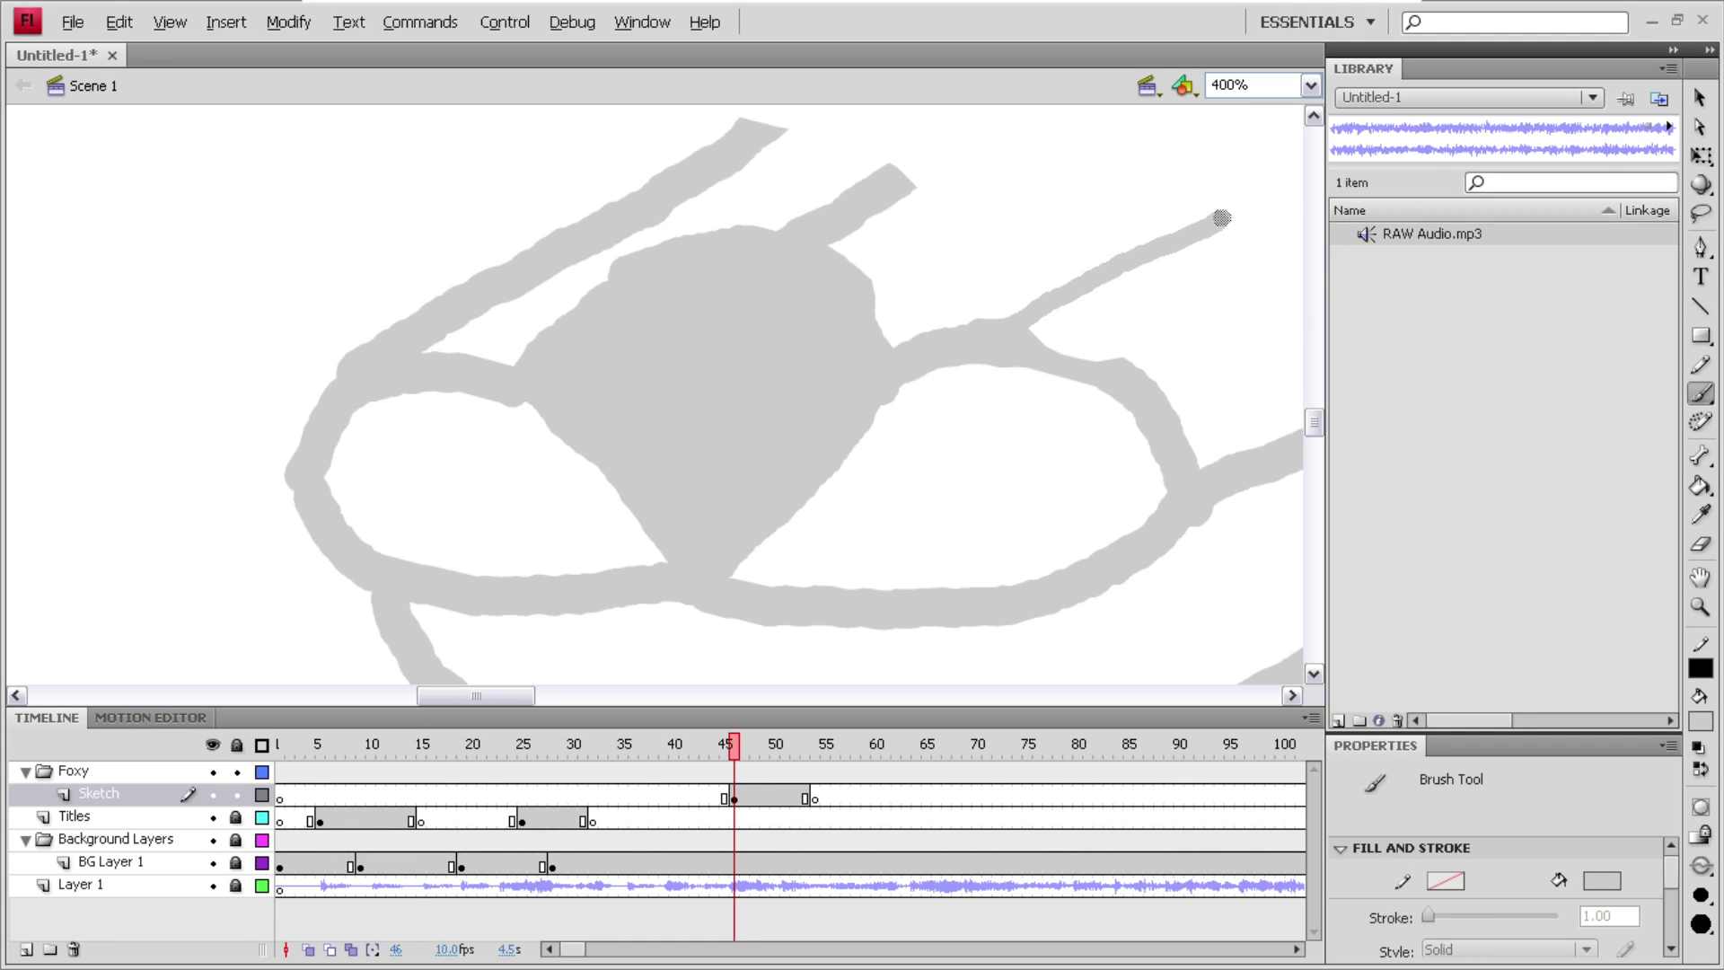
pyautogui.moveTo(1023, 338)
pyautogui.mouseDown()
pyautogui.moveTo(1123, 376)
pyautogui.moveTo(1072, 302)
pyautogui.moveTo(1018, 336)
pyautogui.moveTo(1239, 217)
pyautogui.mouseUp()
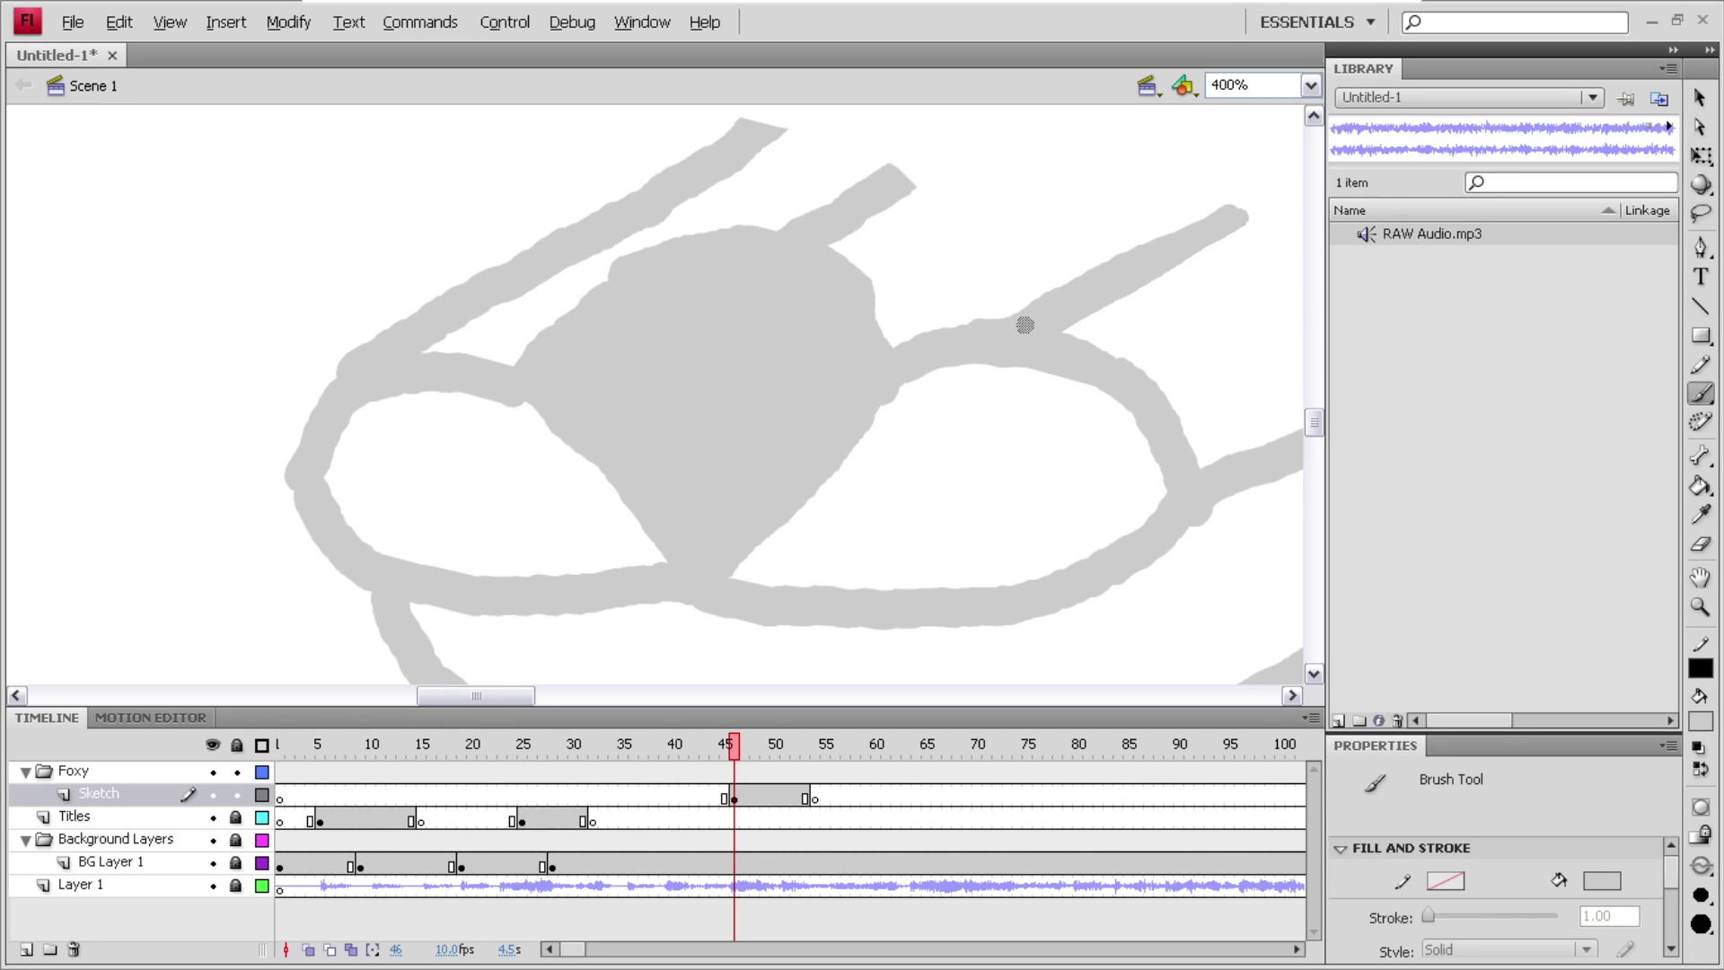
# - Select the whole muzzle sketch and move it onto the lower face, at about X 467, Y 396
pyautogui.click(1312, 86)
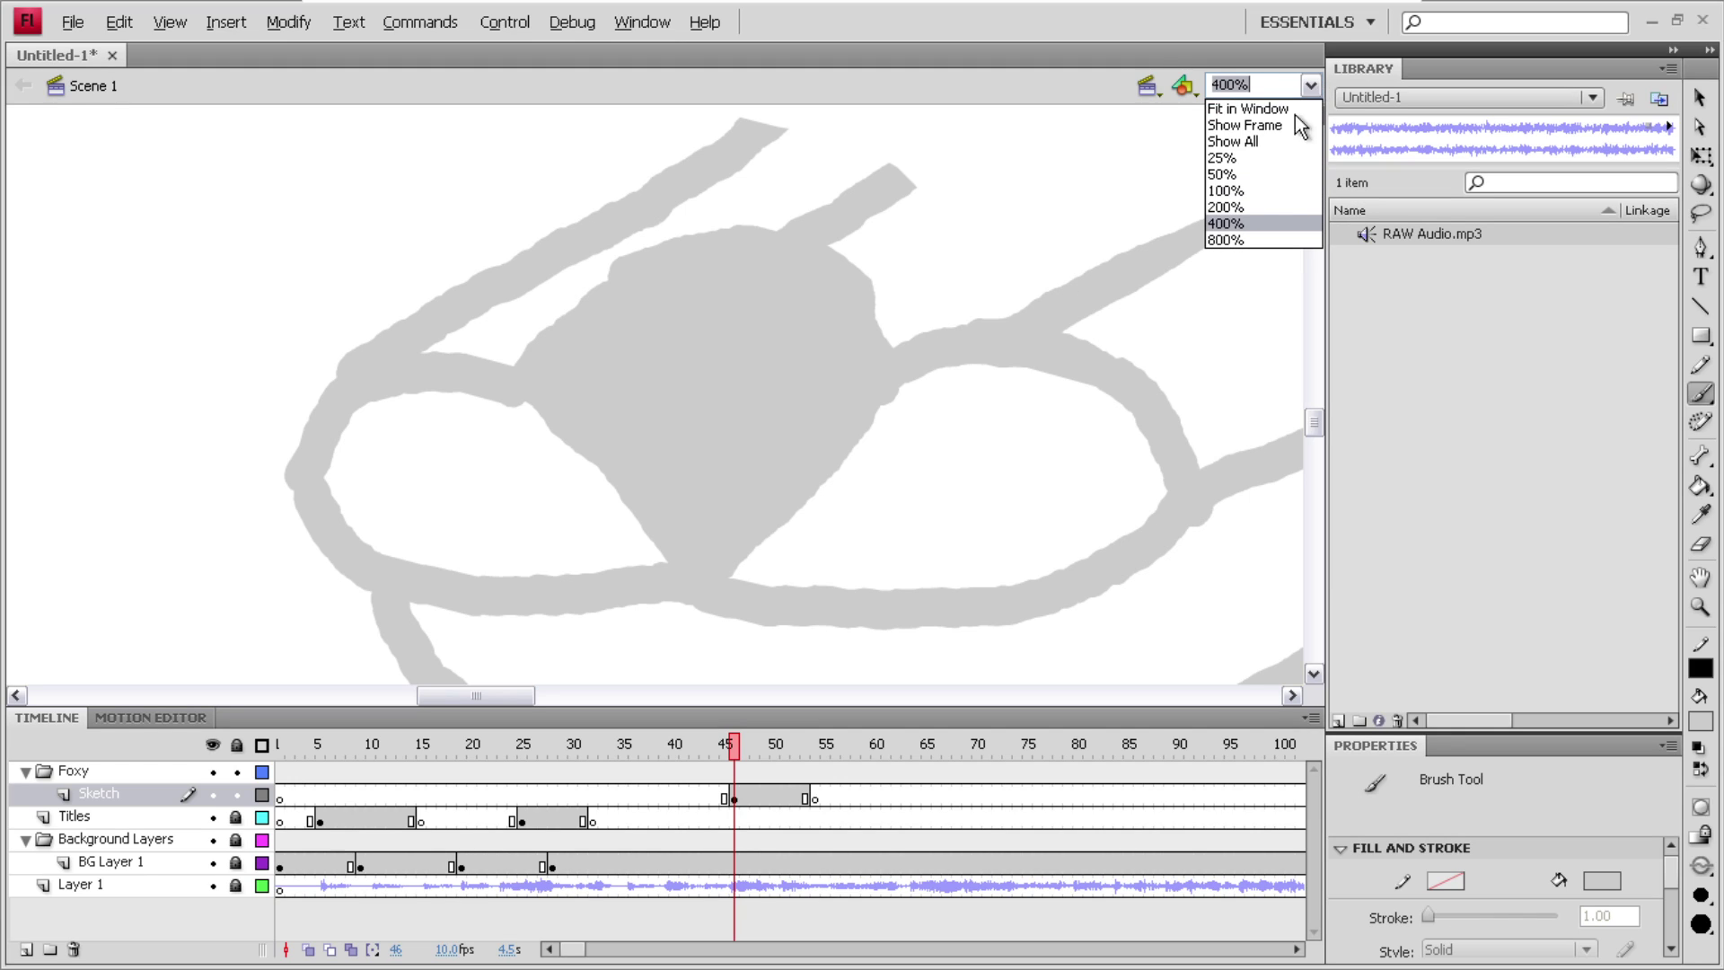
pyautogui.click(1264, 173)
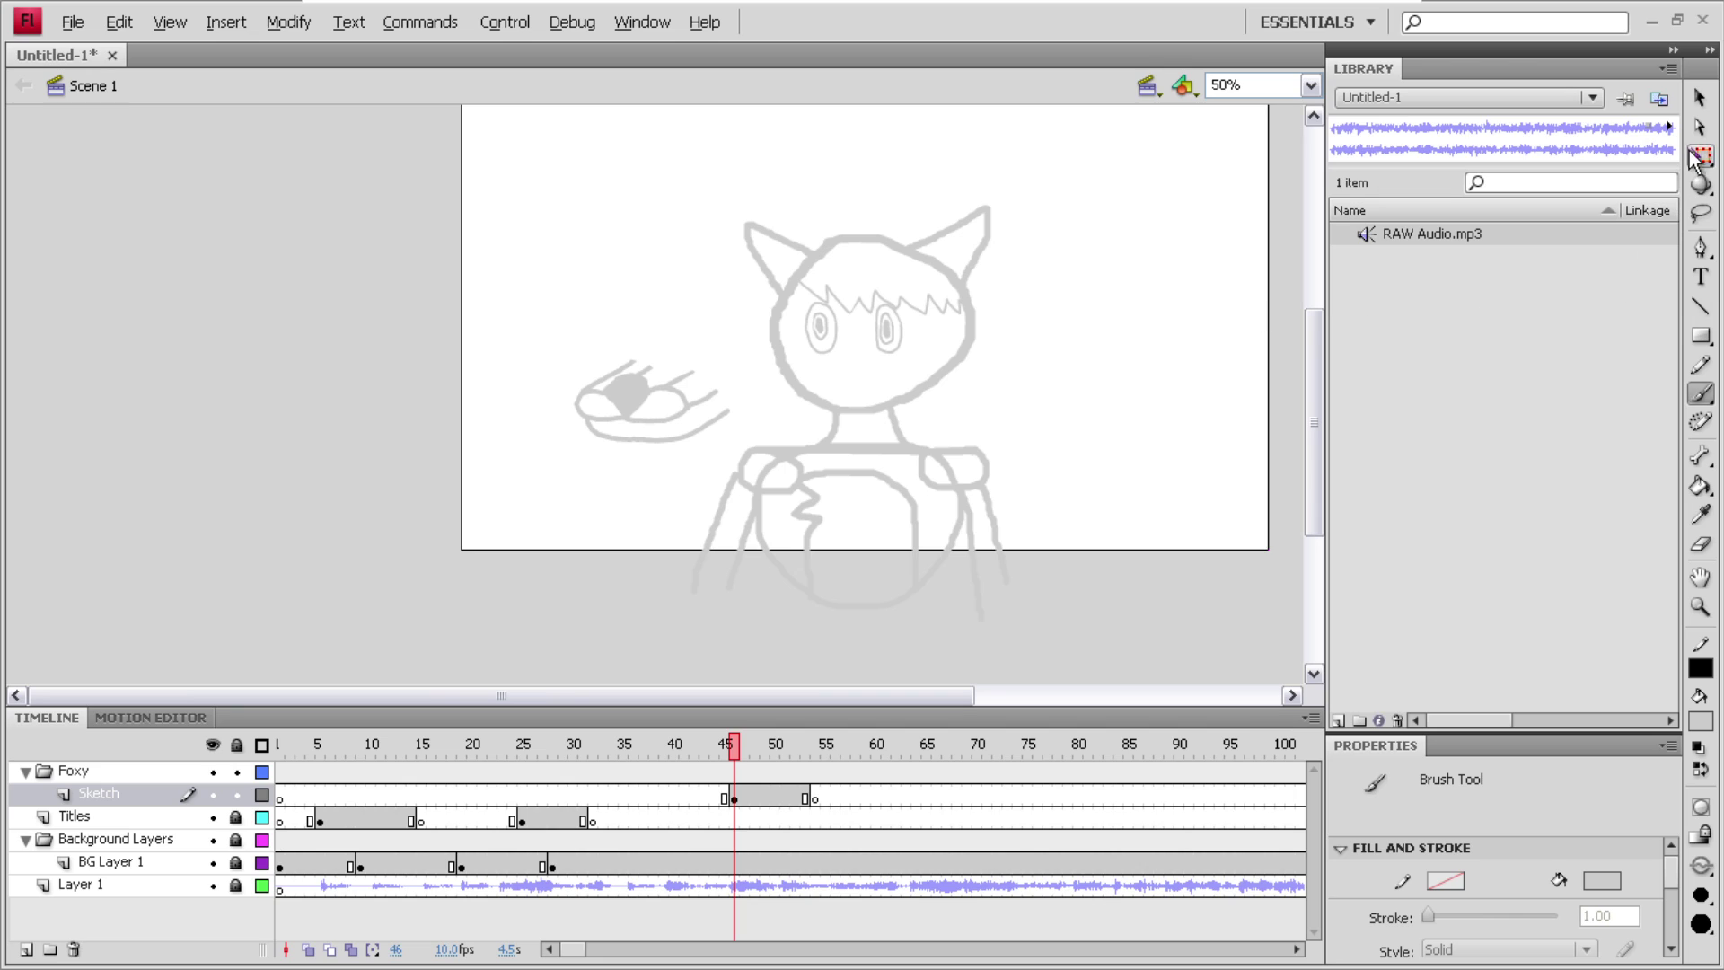
pyautogui.click(1697, 75)
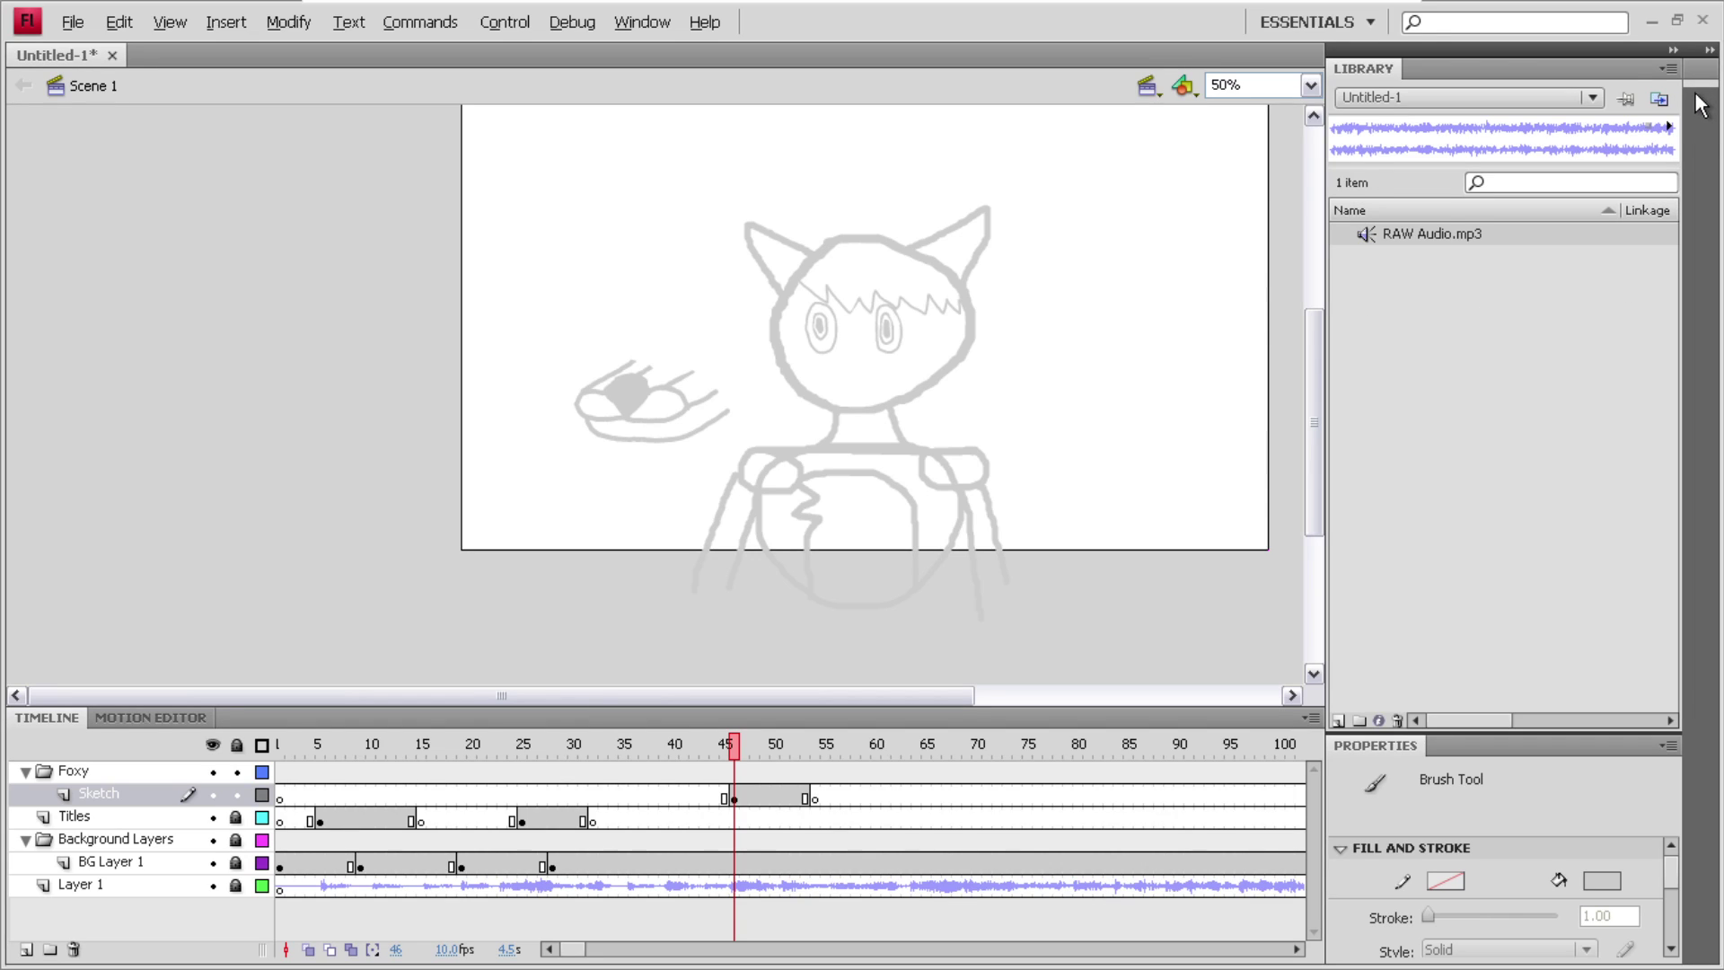
pyautogui.click(1703, 93)
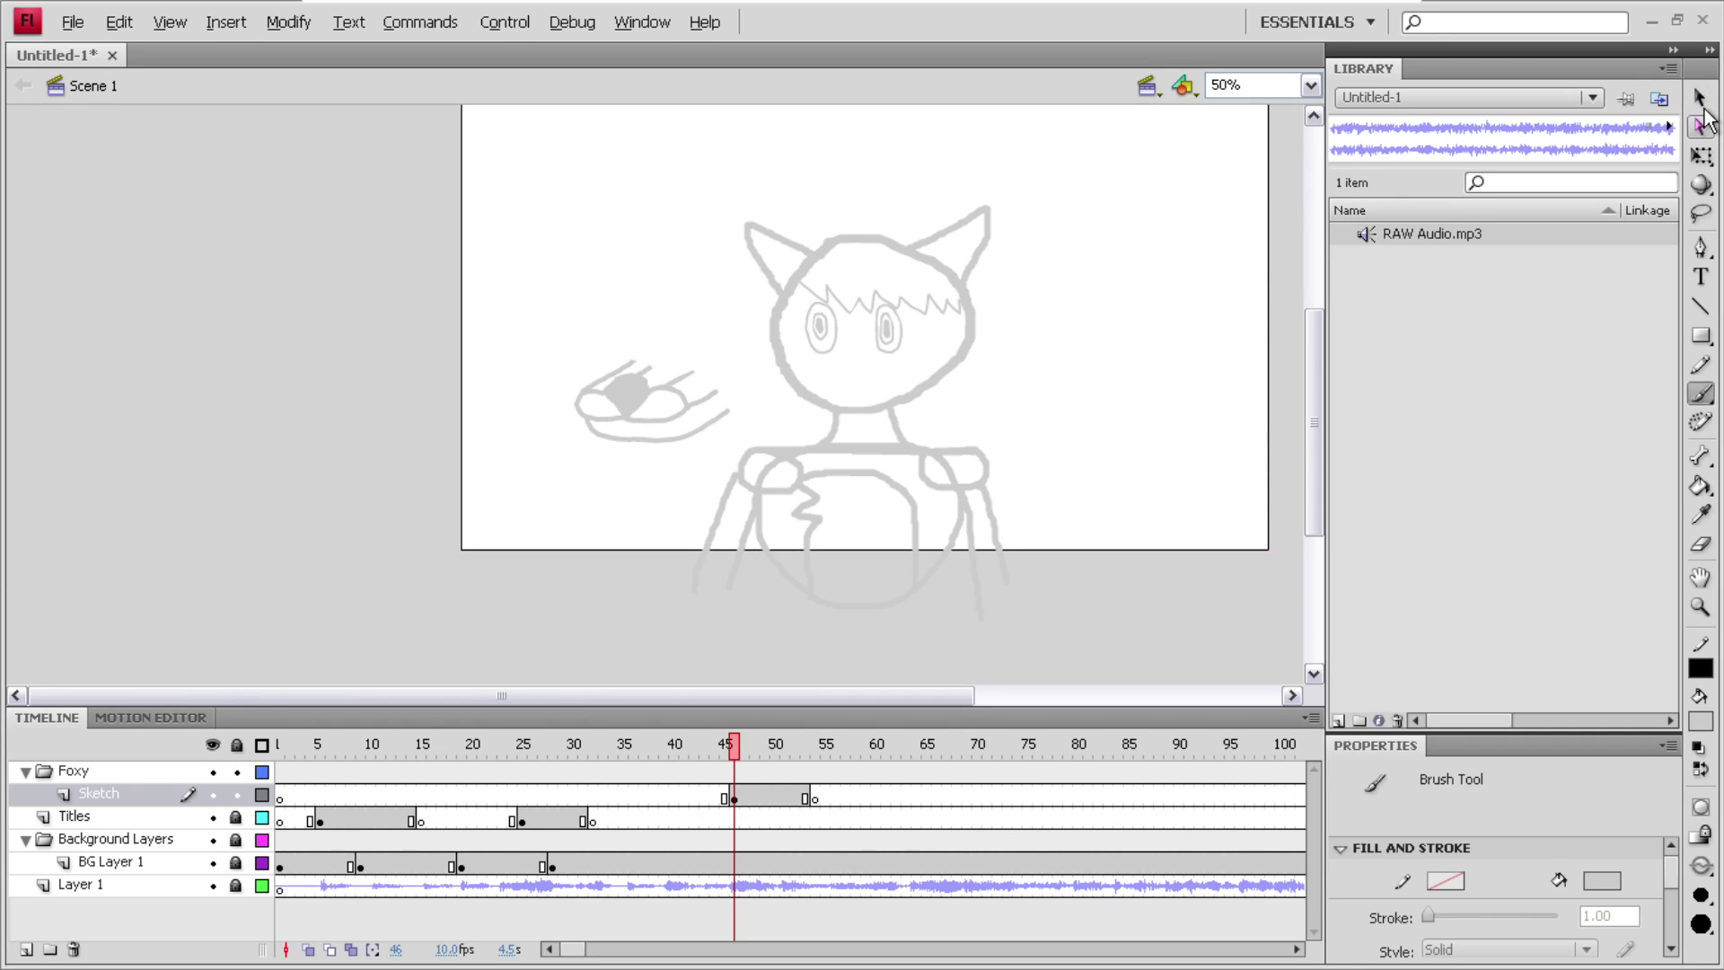
pyautogui.click(1701, 100)
pyautogui.moveTo(548, 338); pyautogui.dragTo(738, 449)
pyautogui.moveTo(631, 397); pyautogui.dragTo(814, 391)
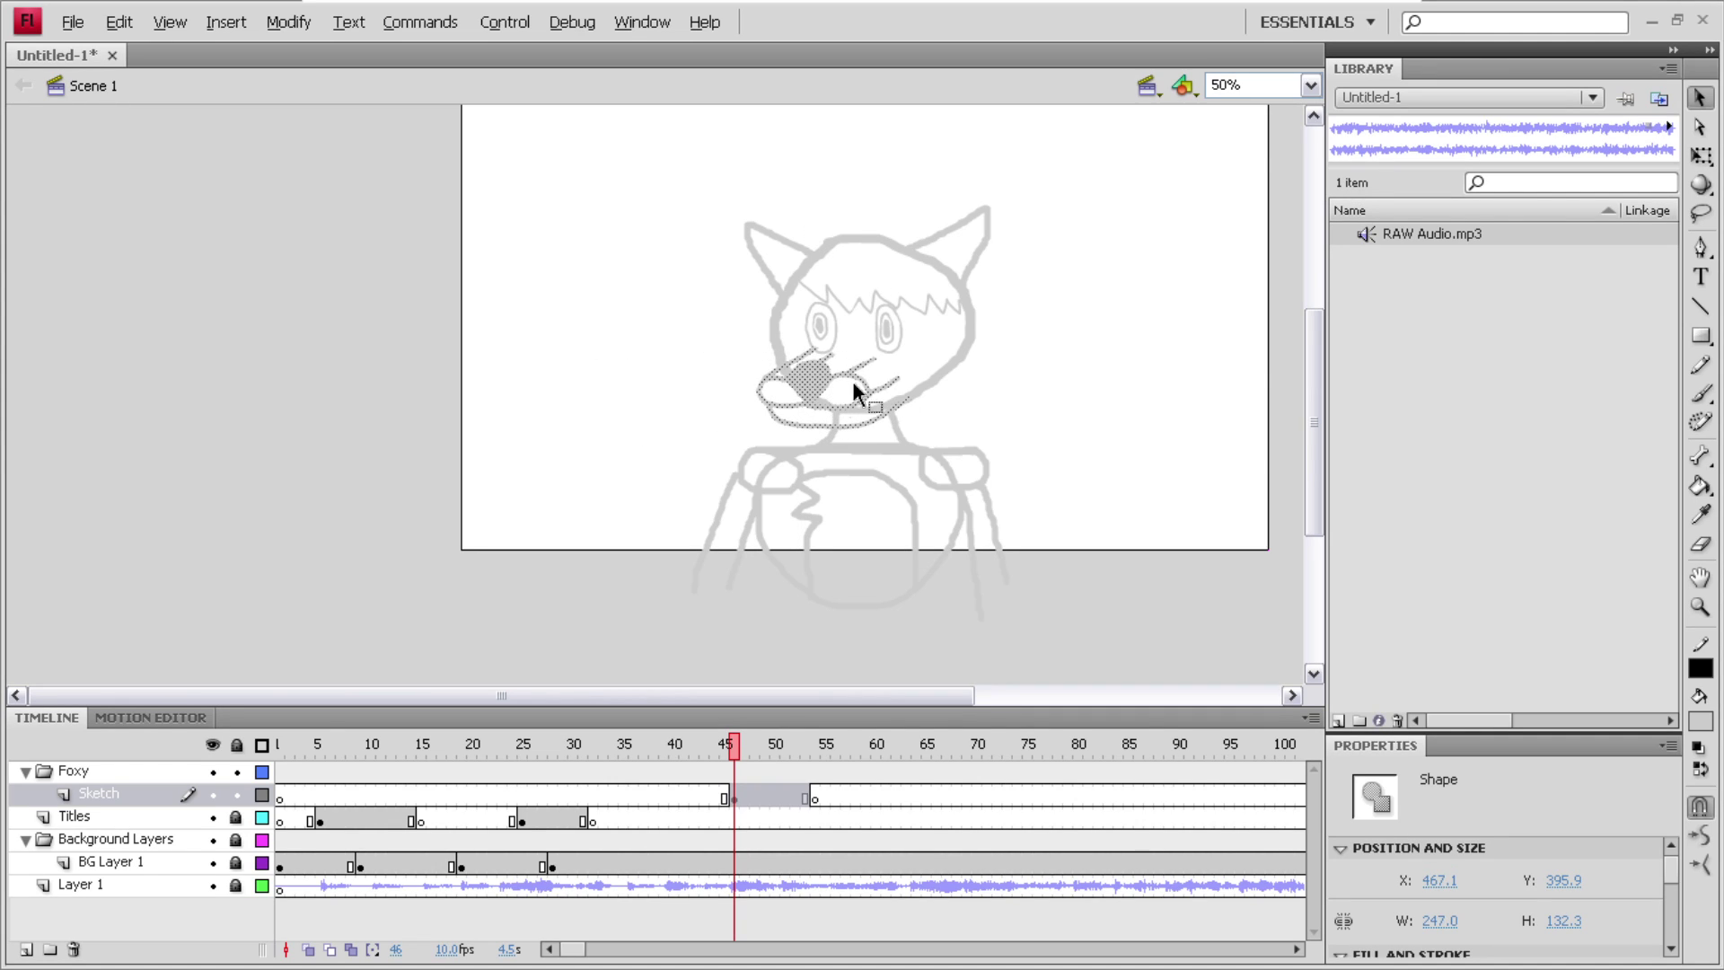
pyautogui.click(1034, 377)
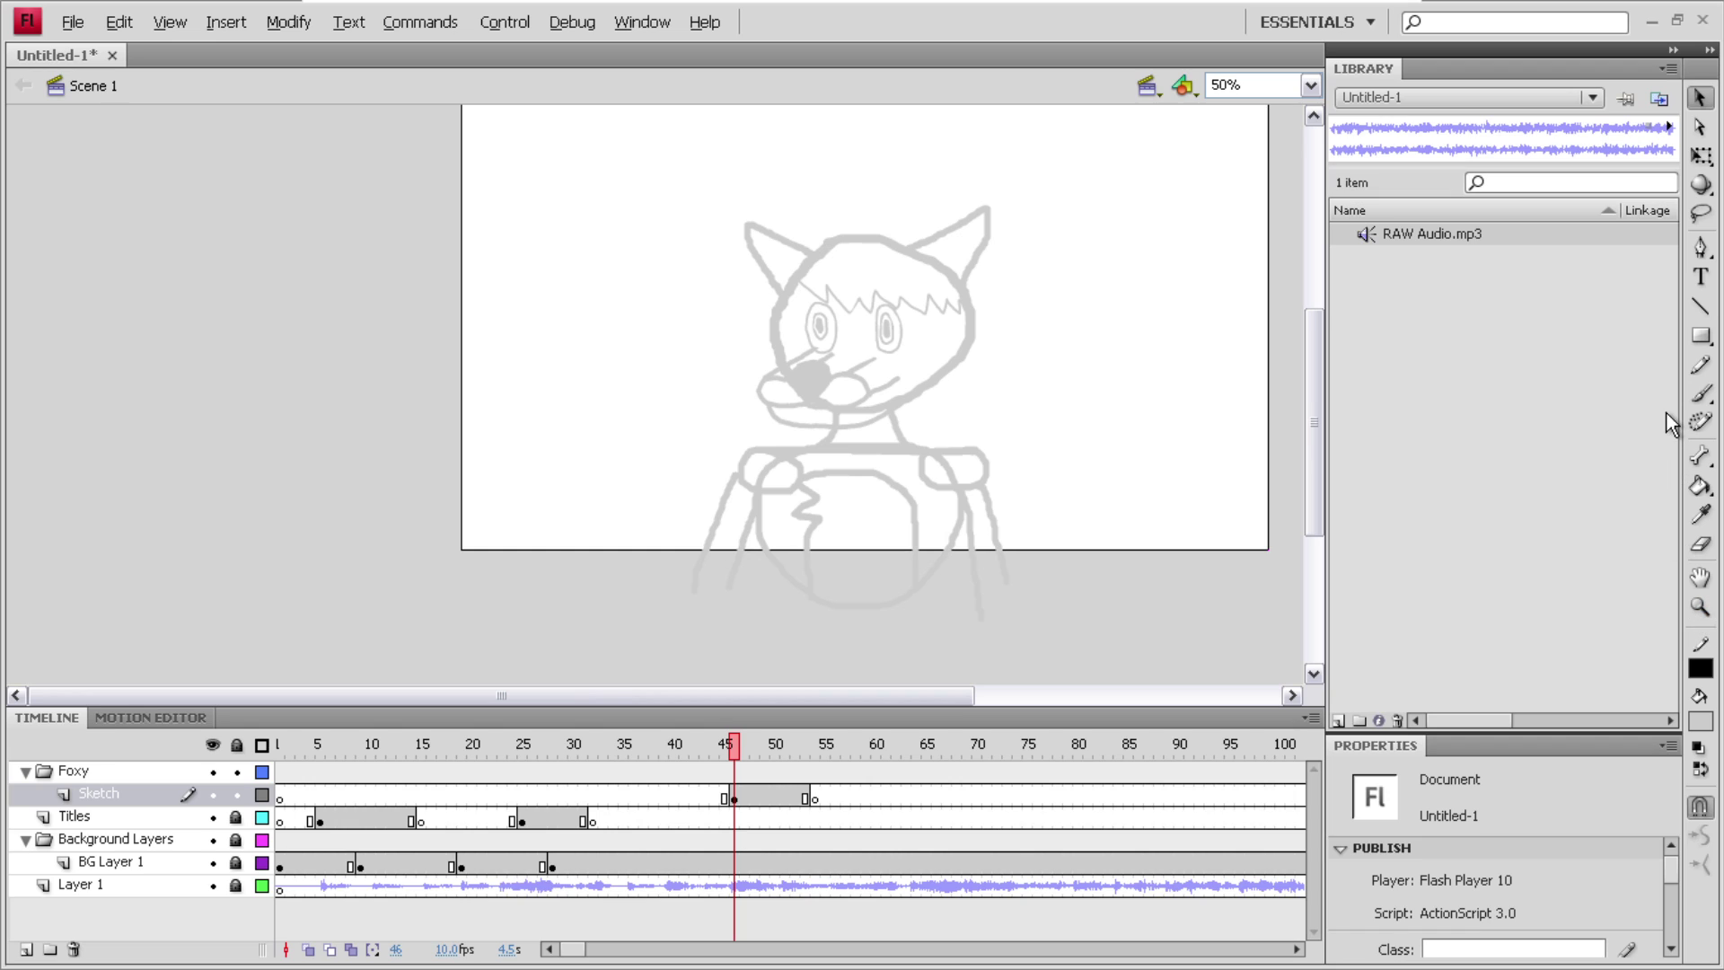
# - Erase the parts of the head outline and neck that overlap the inside of the muzzle
pyautogui.click(1309, 87)
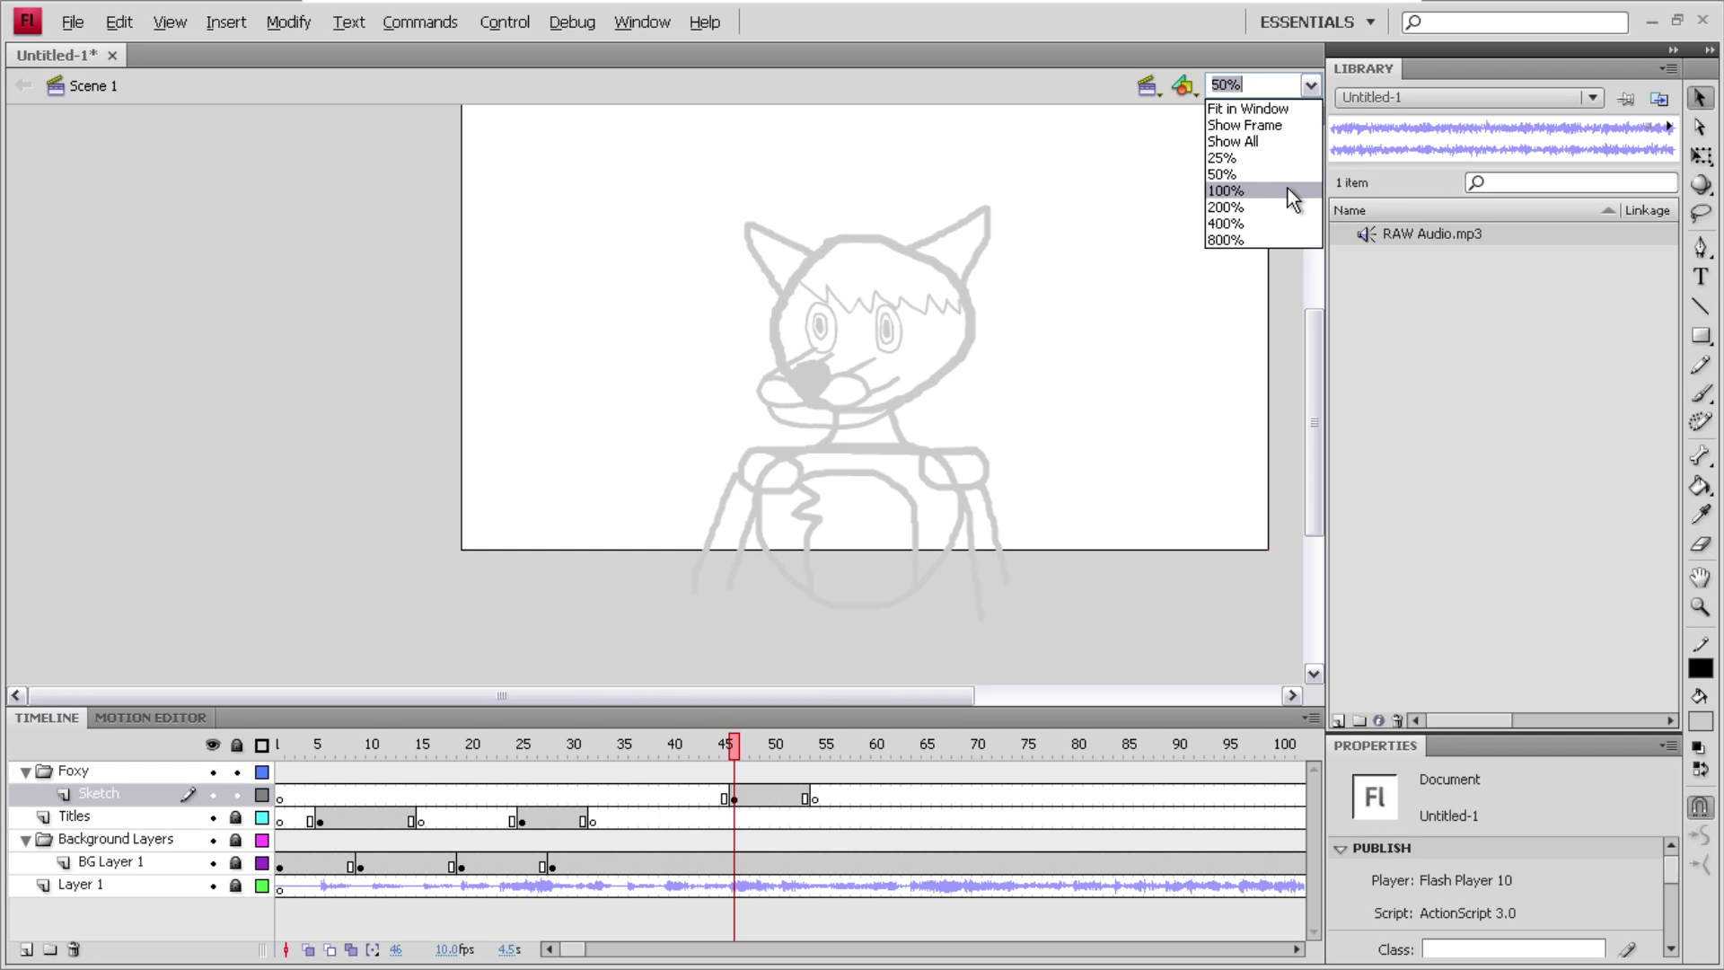
pyautogui.click(1284, 211)
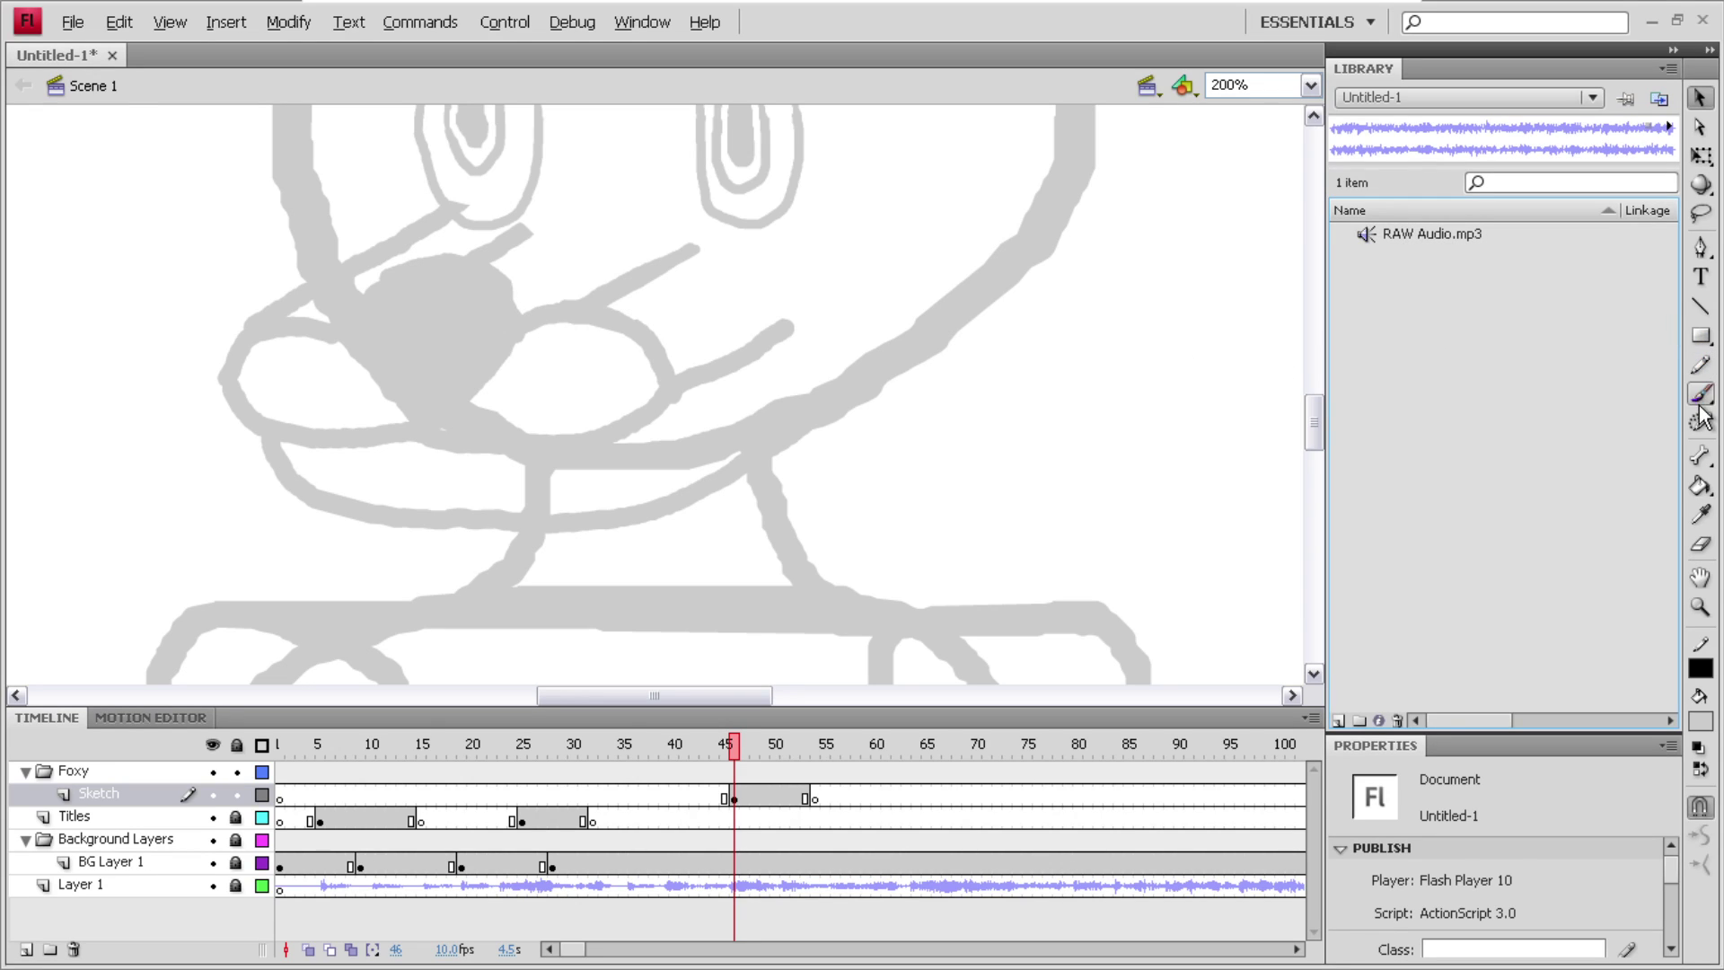
pyautogui.click(1700, 544)
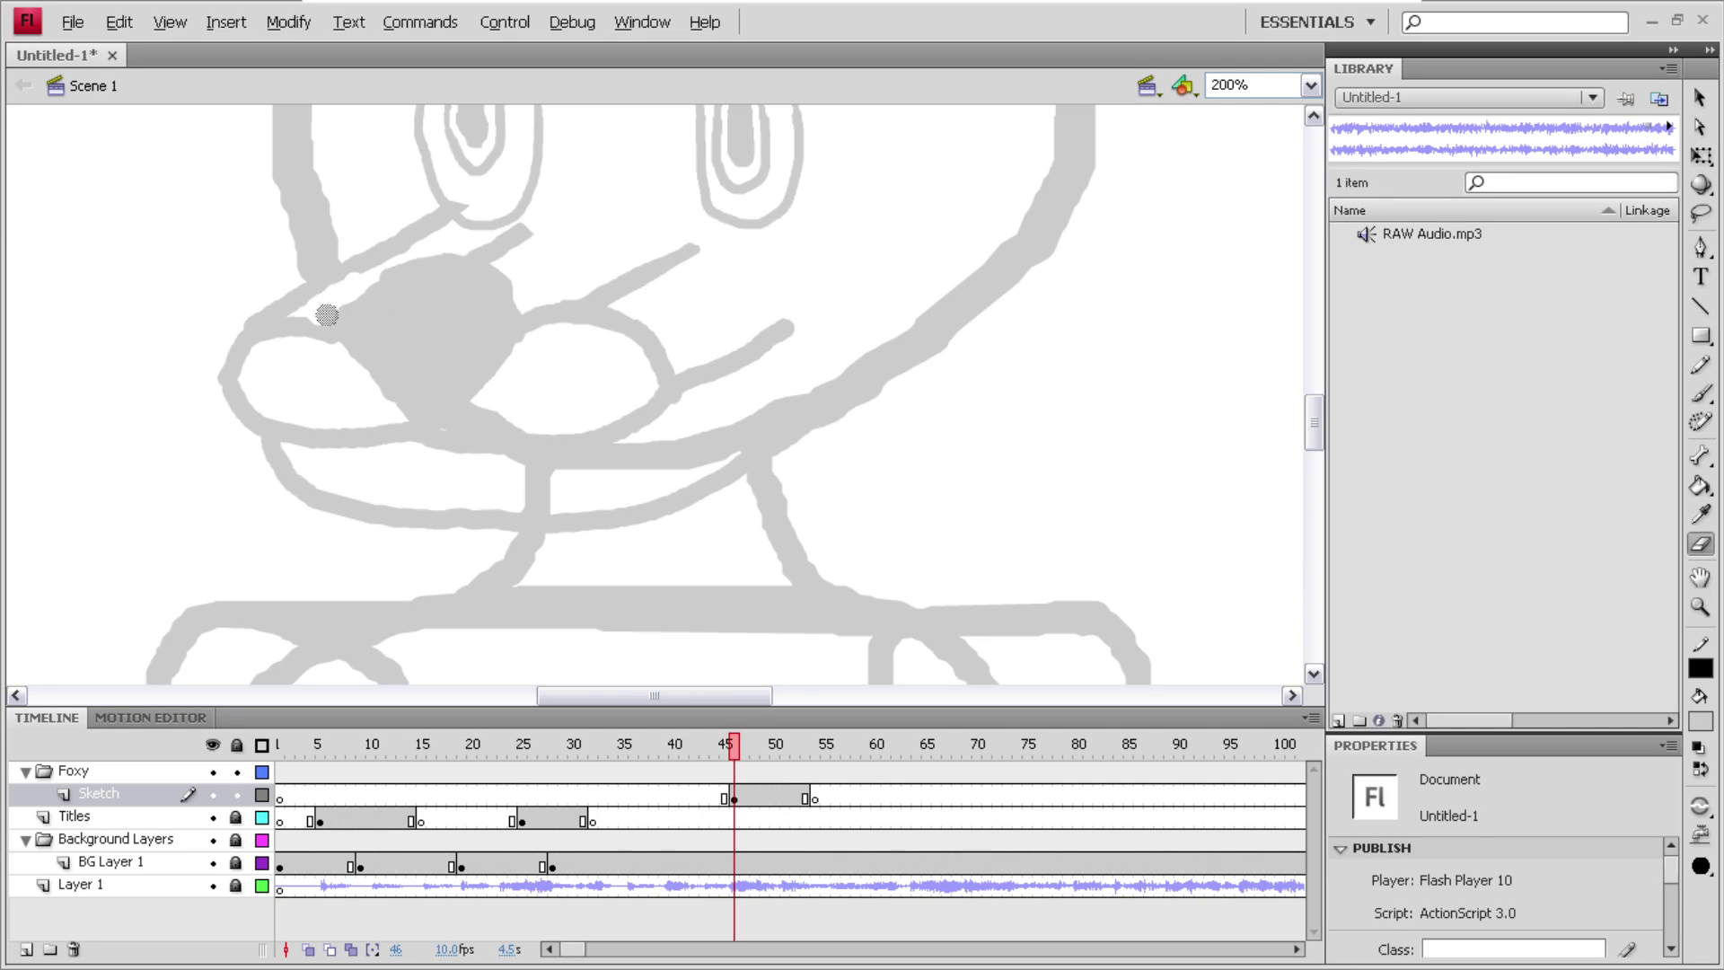
pyautogui.moveTo(434, 442)
pyautogui.mouseDown()
pyautogui.moveTo(545, 479)
pyautogui.moveTo(519, 478)
pyautogui.moveTo(562, 470)
pyautogui.moveTo(529, 488)
pyautogui.moveTo(542, 504)
pyautogui.moveTo(607, 460)
pyautogui.moveTo(560, 473)
pyautogui.moveTo(635, 442)
pyautogui.moveTo(624, 458)
pyautogui.moveTo(655, 454)
pyautogui.moveTo(654, 475)
pyautogui.moveTo(688, 443)
pyautogui.moveTo(727, 431)
pyautogui.moveTo(691, 460)
pyautogui.moveTo(801, 404)
pyautogui.moveTo(726, 470)
pyautogui.moveTo(875, 353)
pyautogui.mouseUp()
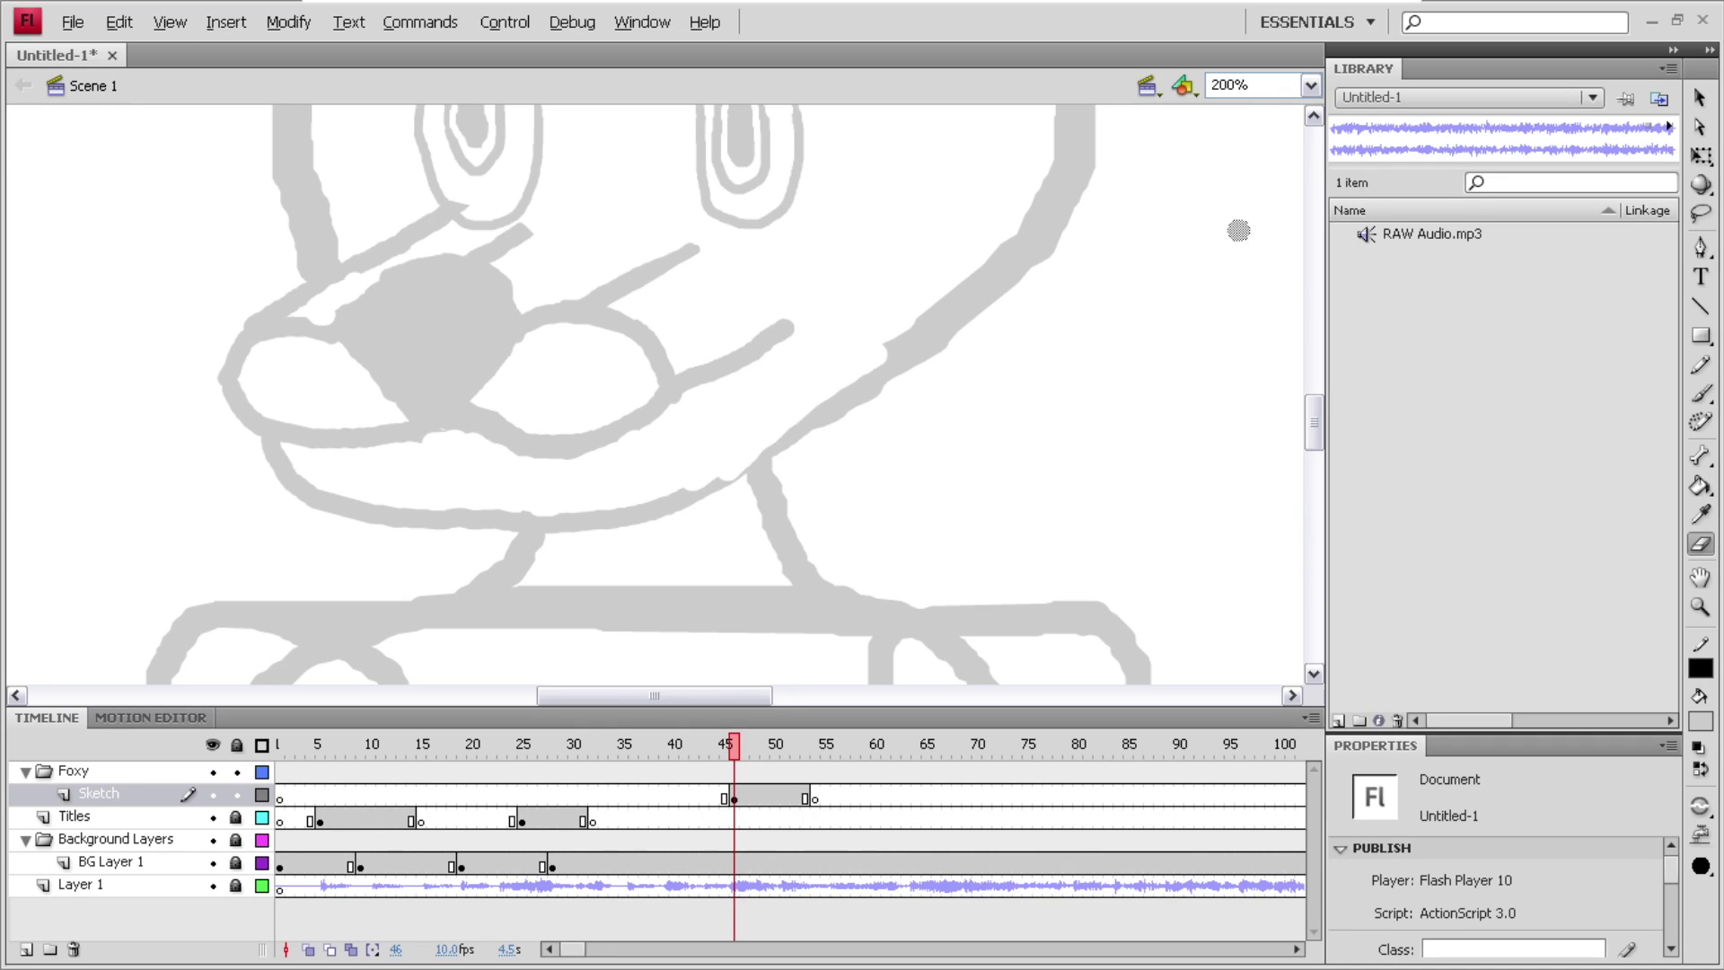
# - Brush the muzzle's jaw line thicker where it joins the head and lengthen the snout lines toward the eyes and cheek
pyautogui.click(1699, 393)
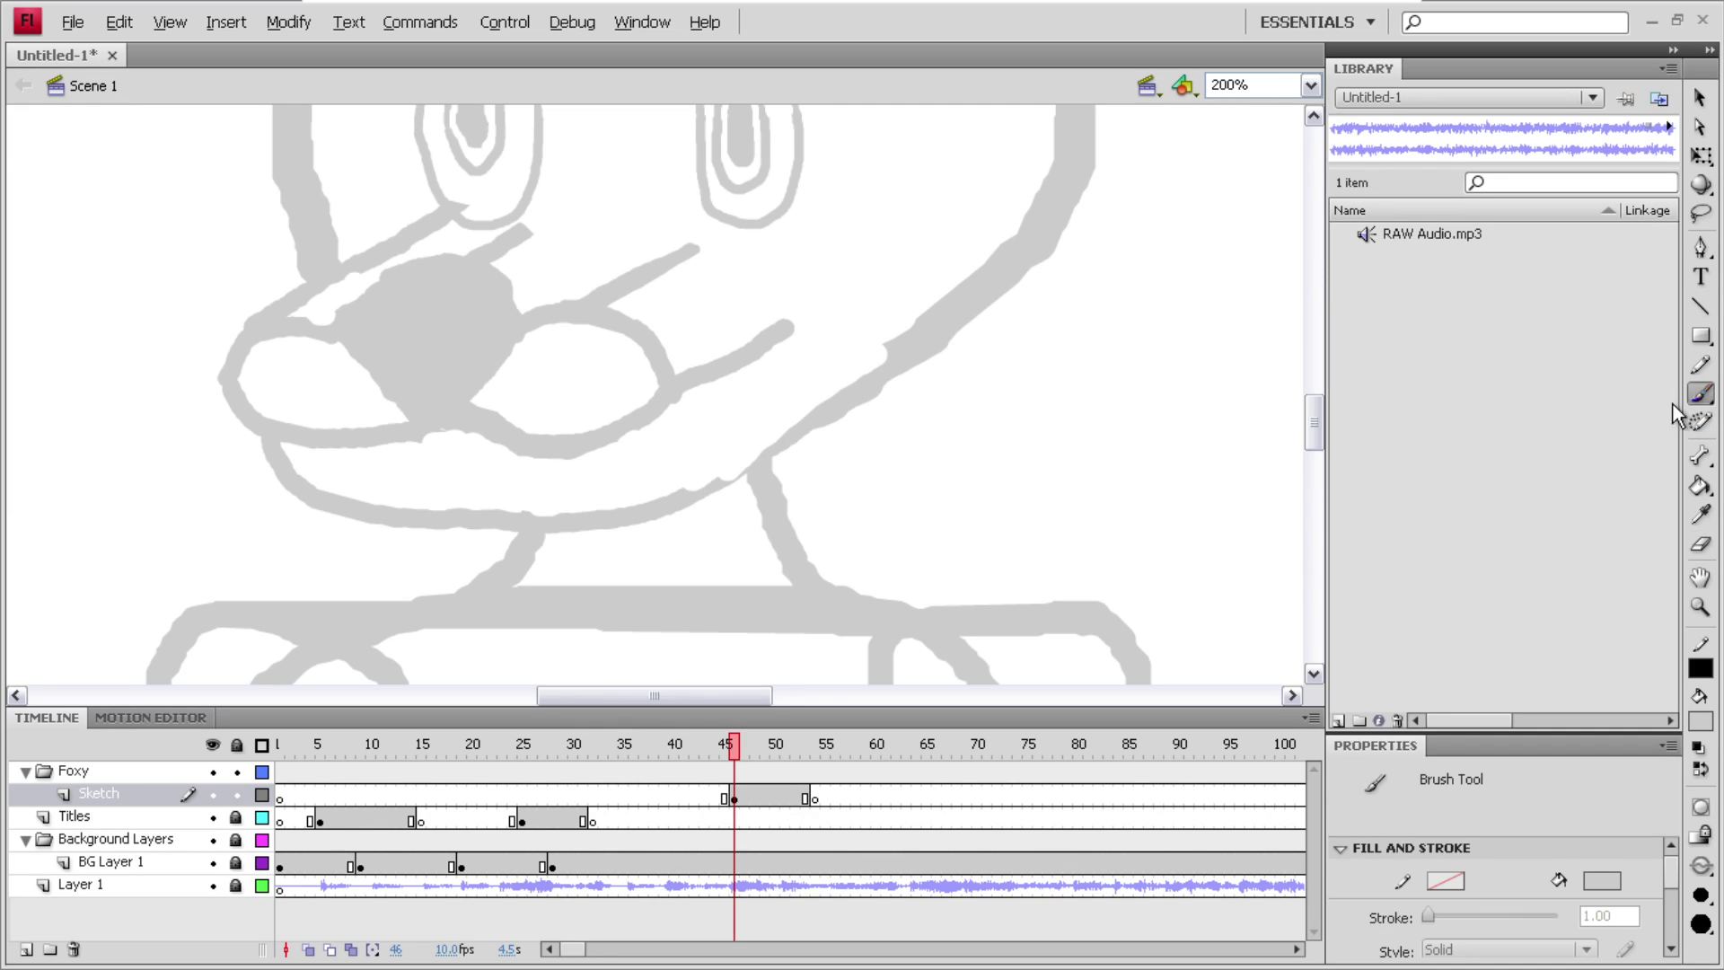
pyautogui.moveTo(679, 497)
pyautogui.mouseDown()
pyautogui.moveTo(821, 418)
pyautogui.moveTo(749, 480)
pyautogui.moveTo(929, 332)
pyautogui.mouseUp()
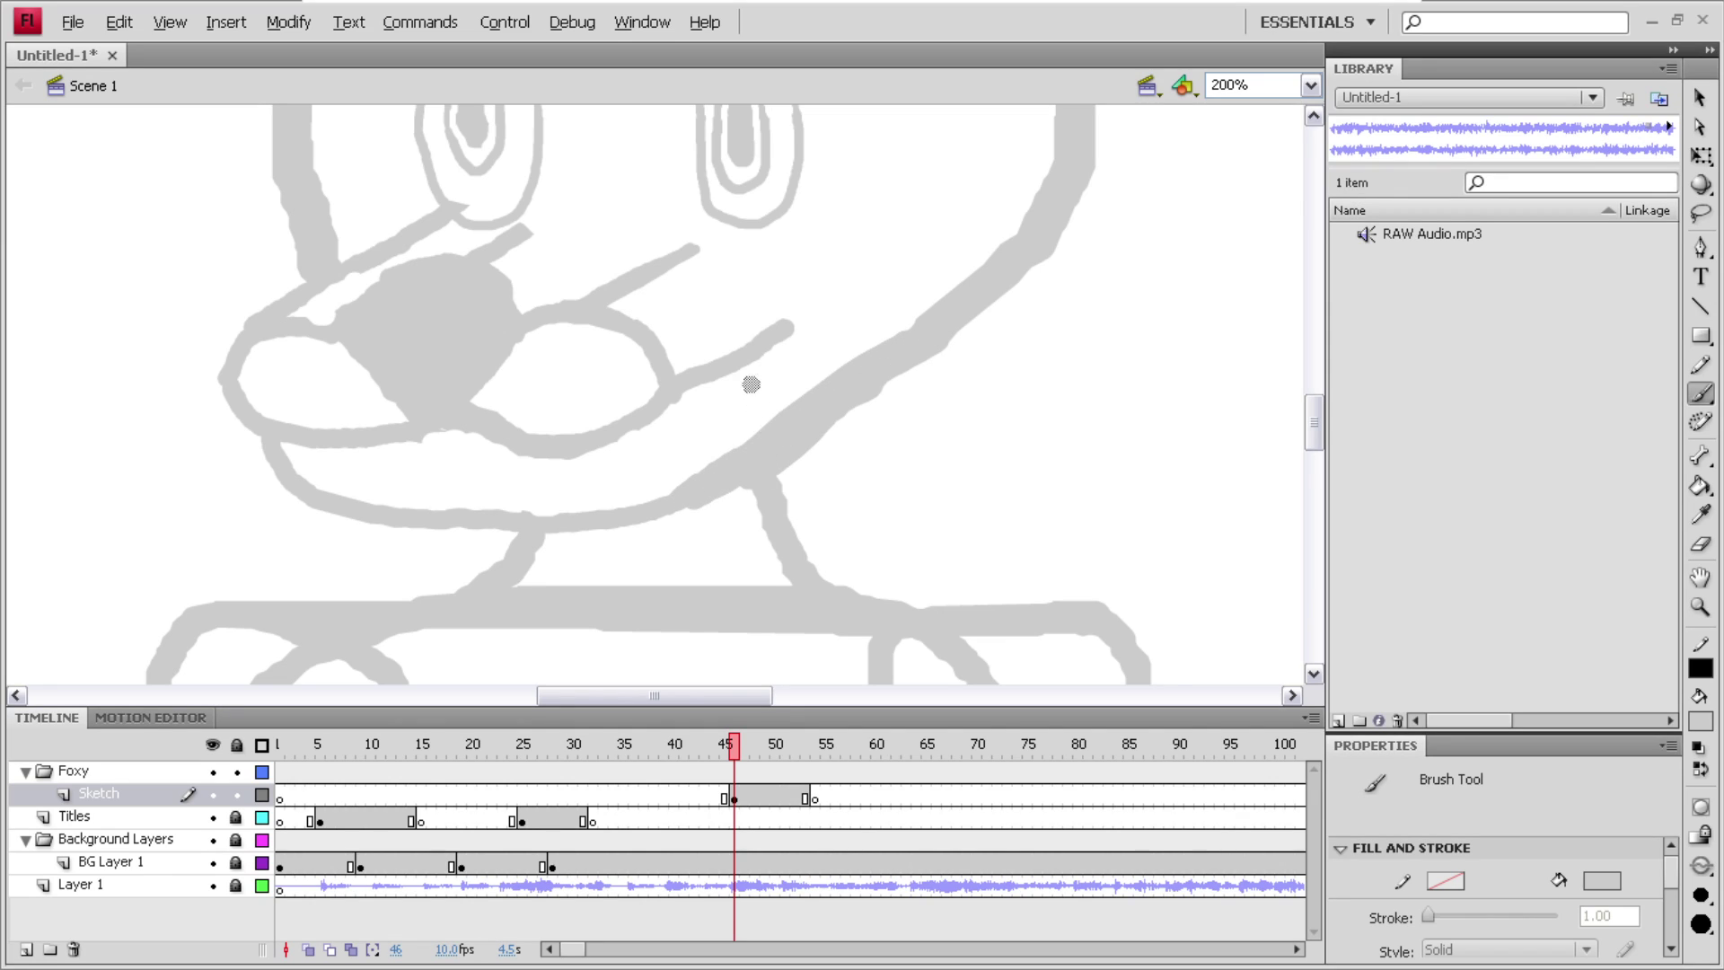
pyautogui.moveTo(779, 332); pyautogui.dragTo(822, 262)
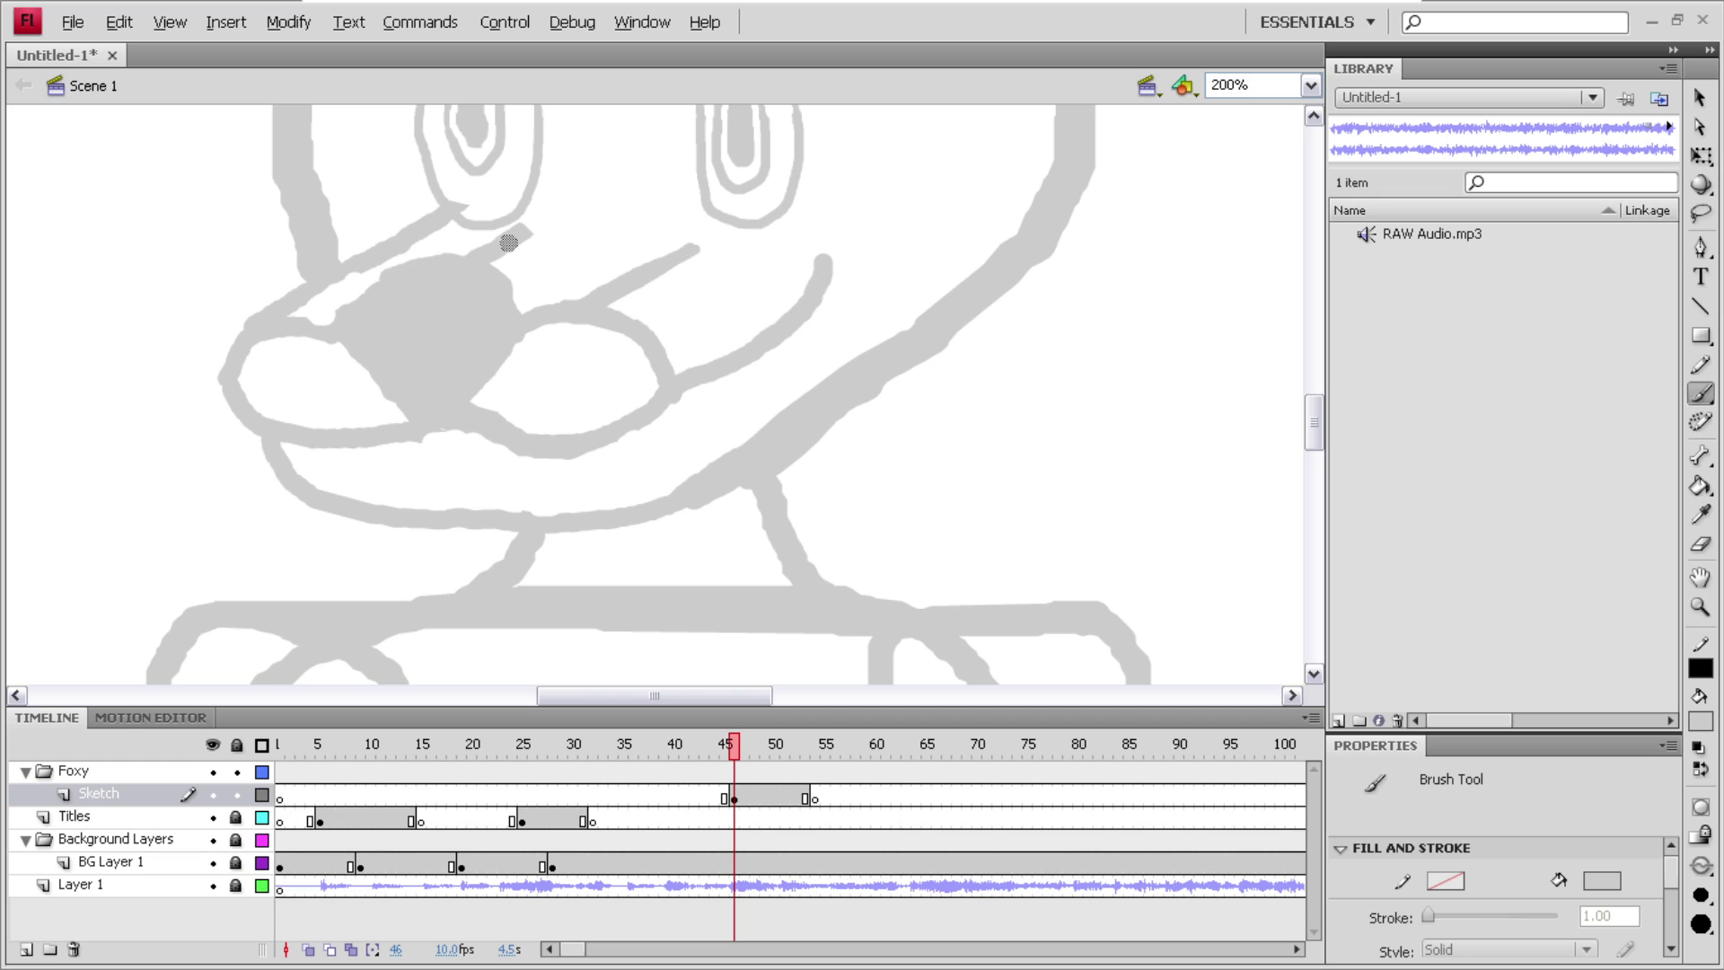
pyautogui.moveTo(527, 225); pyautogui.dragTo(562, 206)
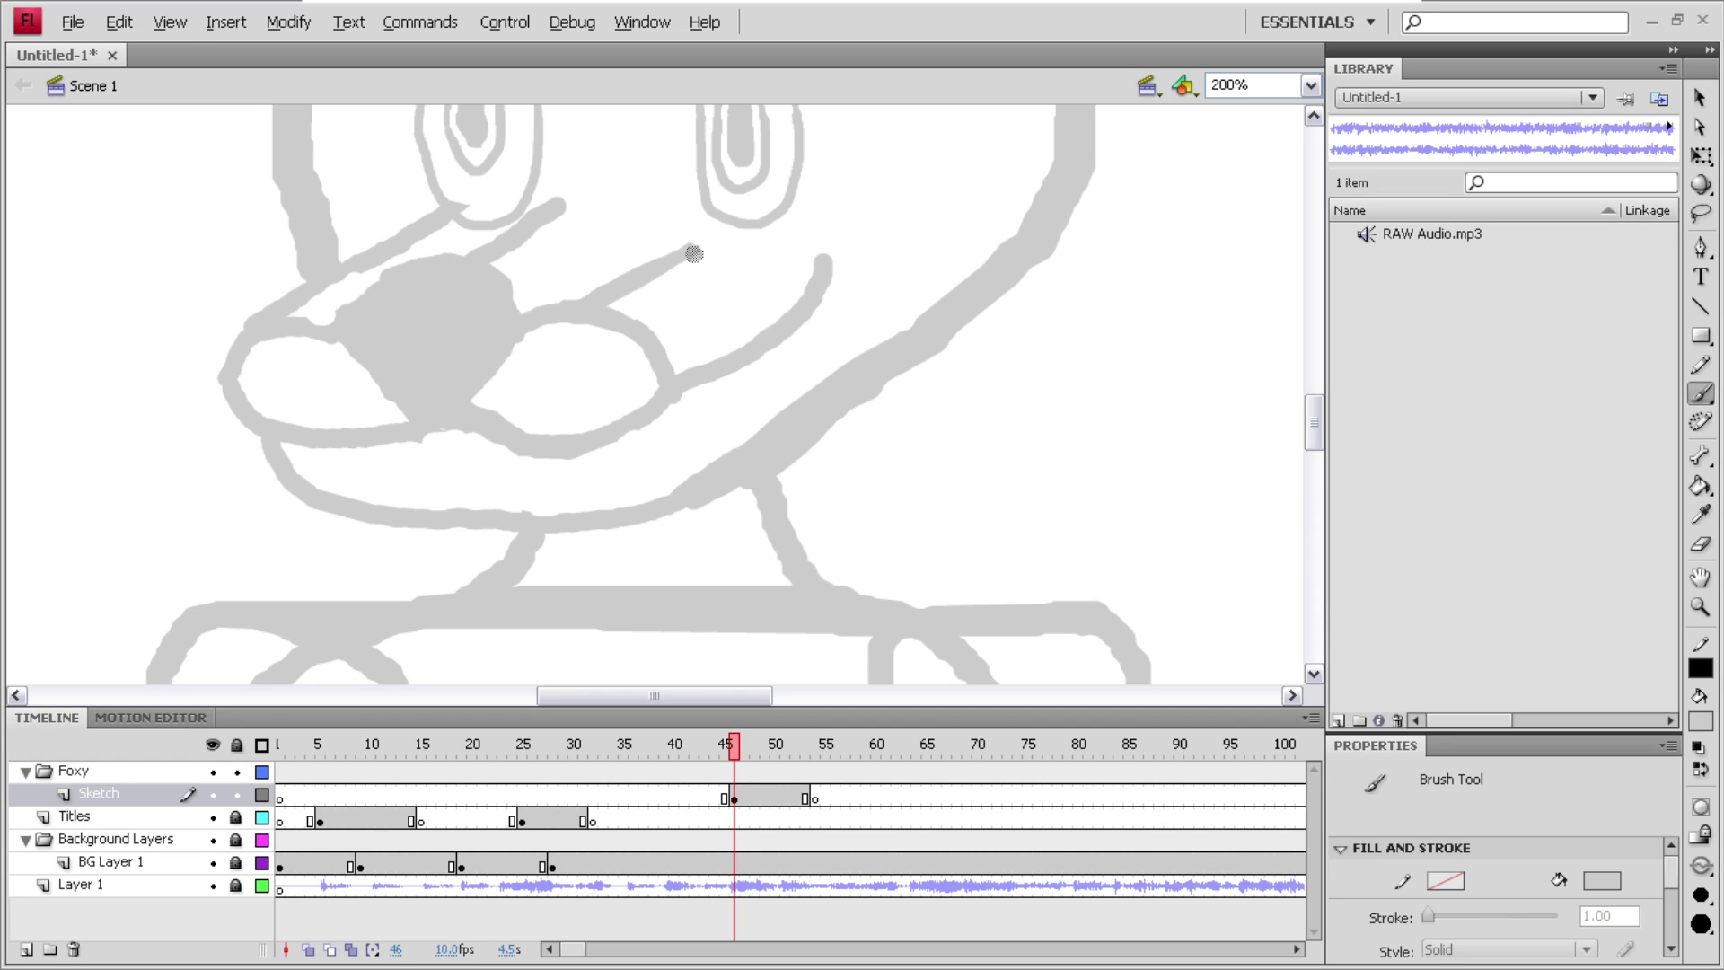
pyautogui.moveTo(660, 262)
pyautogui.mouseDown()
pyautogui.moveTo(707, 231)
pyautogui.moveTo(604, 297)
pyautogui.mouseUp()
pyautogui.click(1699, 544)
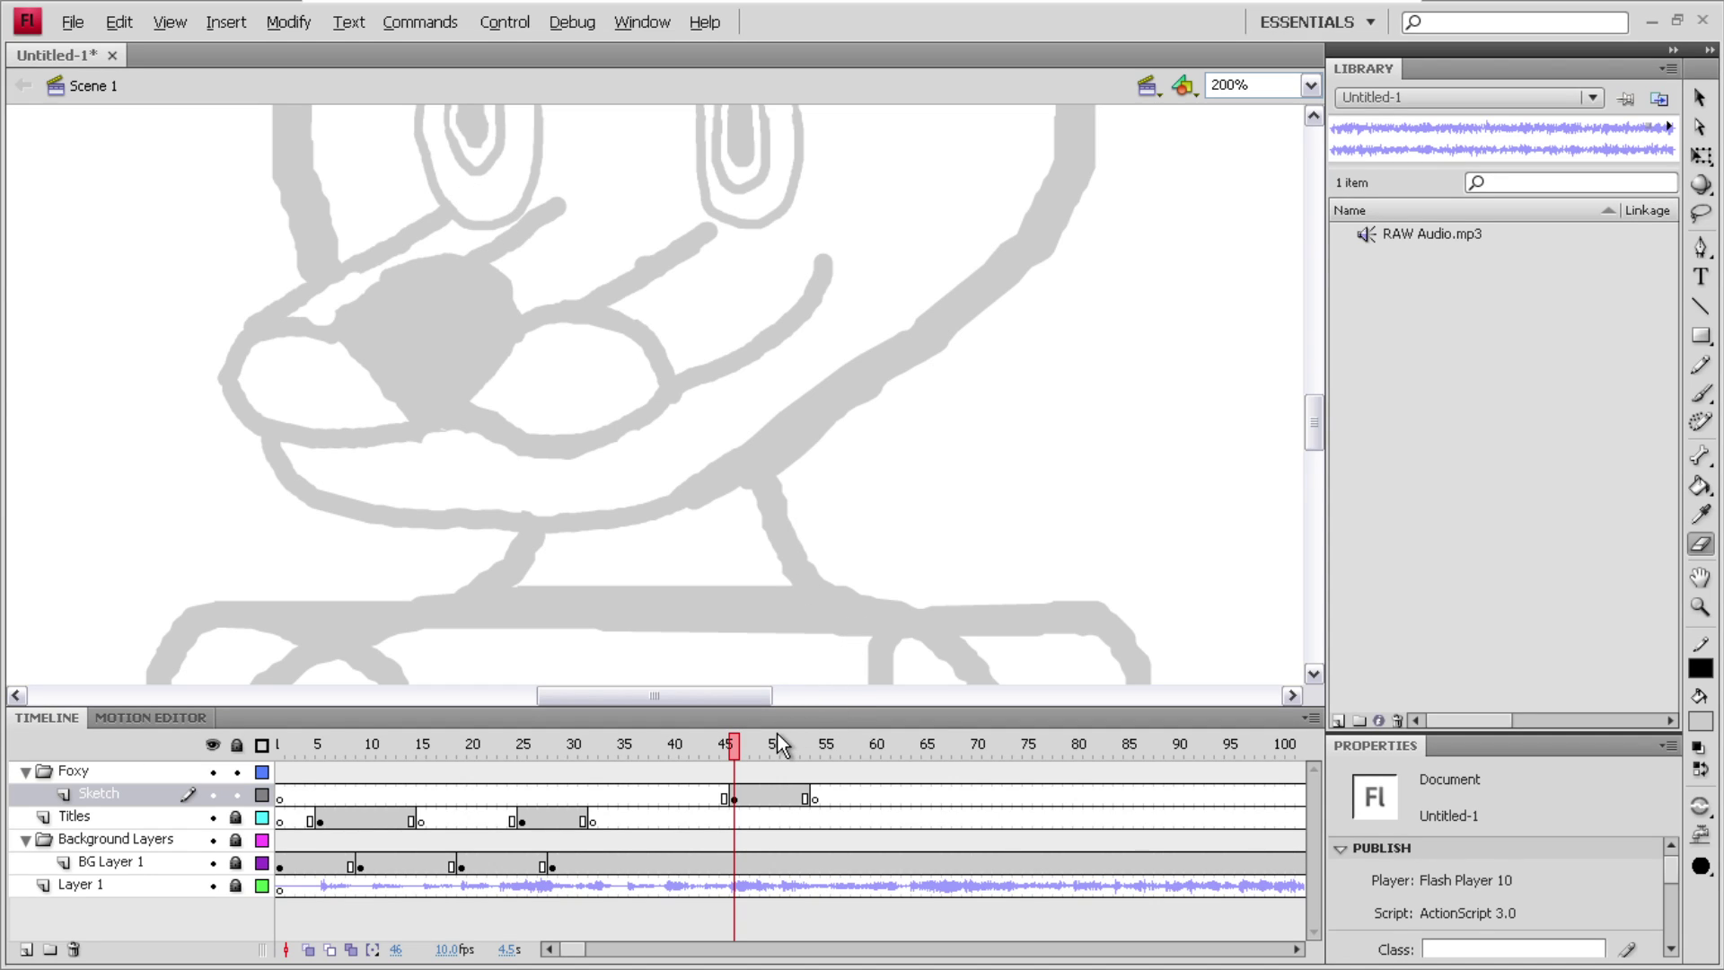
pyautogui.moveTo(735, 697); pyautogui.dragTo(713, 699)
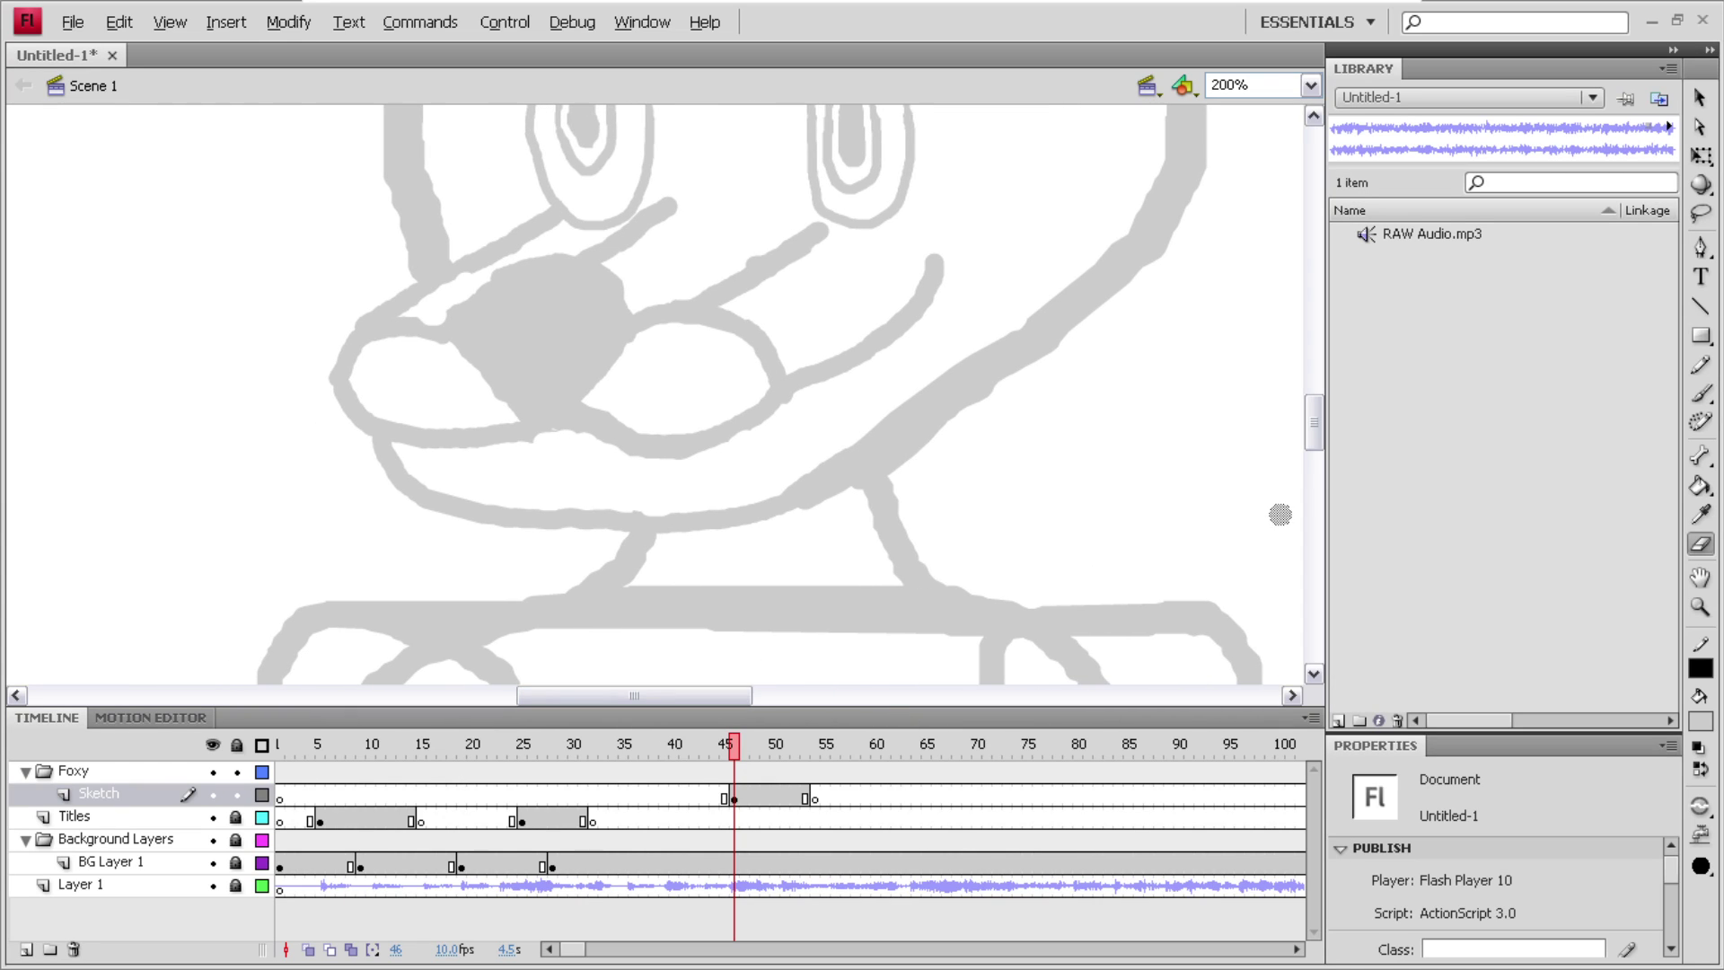
pyautogui.click(1699, 393)
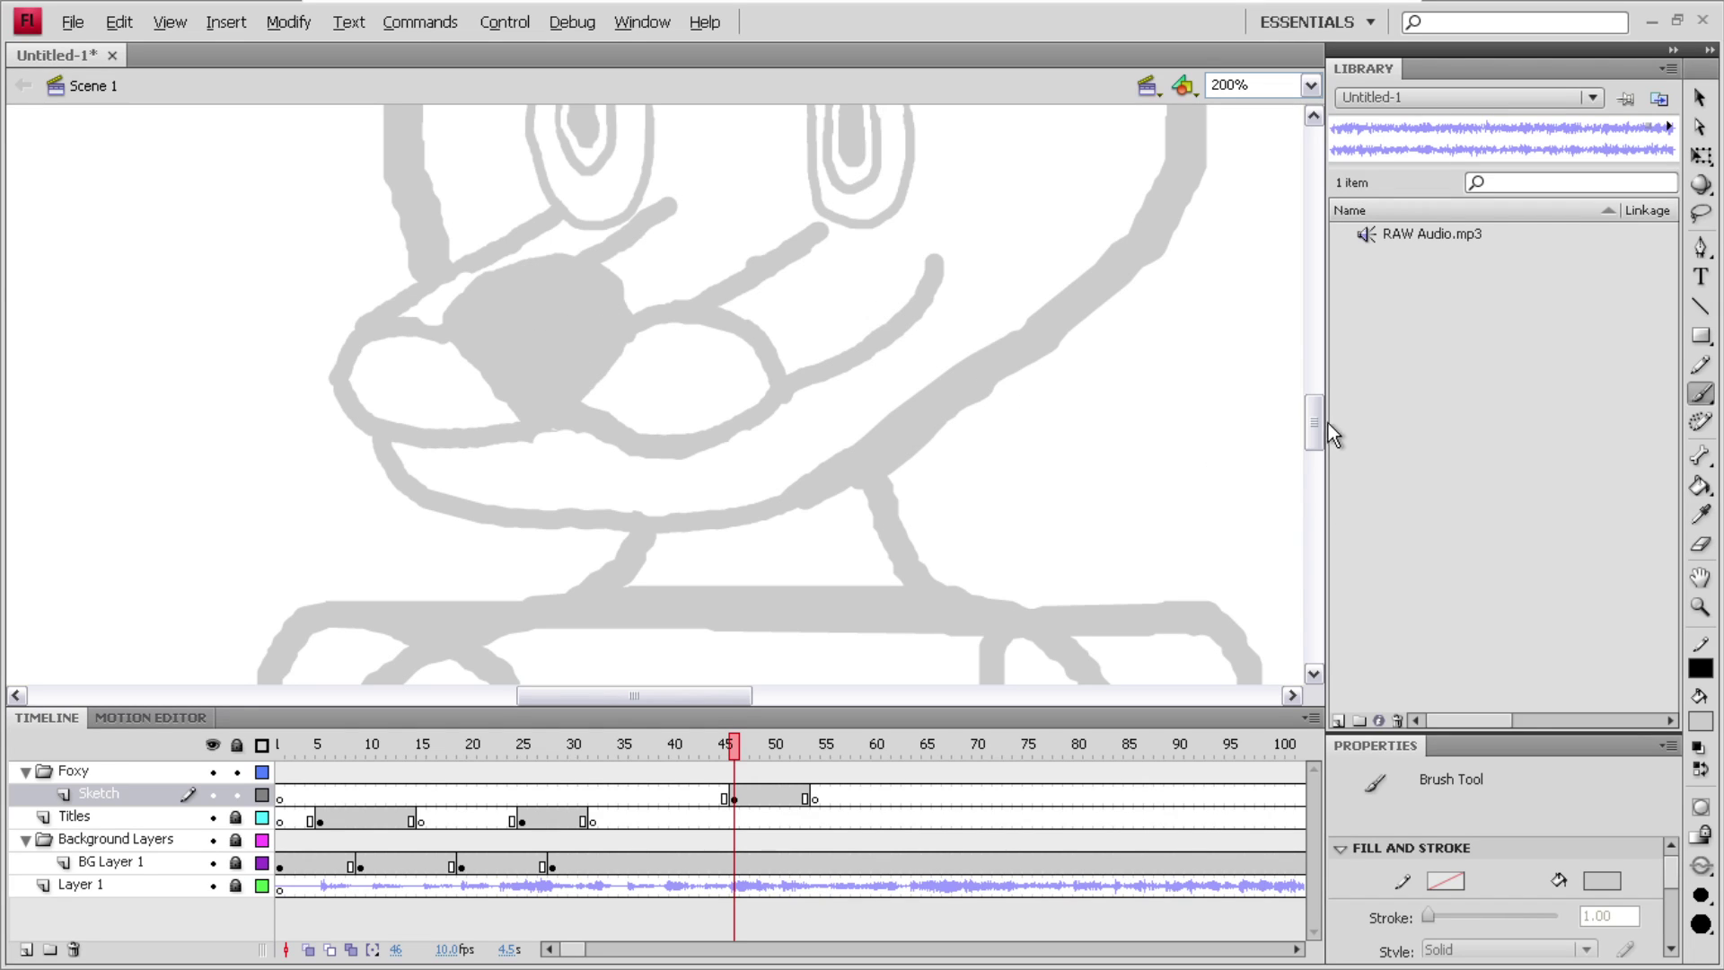
# - Erase both existing eyes completely, keeping the fringe and snout lines
pyautogui.moveTo(1311, 422)
pyautogui.mouseDown()
pyautogui.moveTo(1308, 393)
pyautogui.moveTo(1310, 420)
pyautogui.mouseUp()
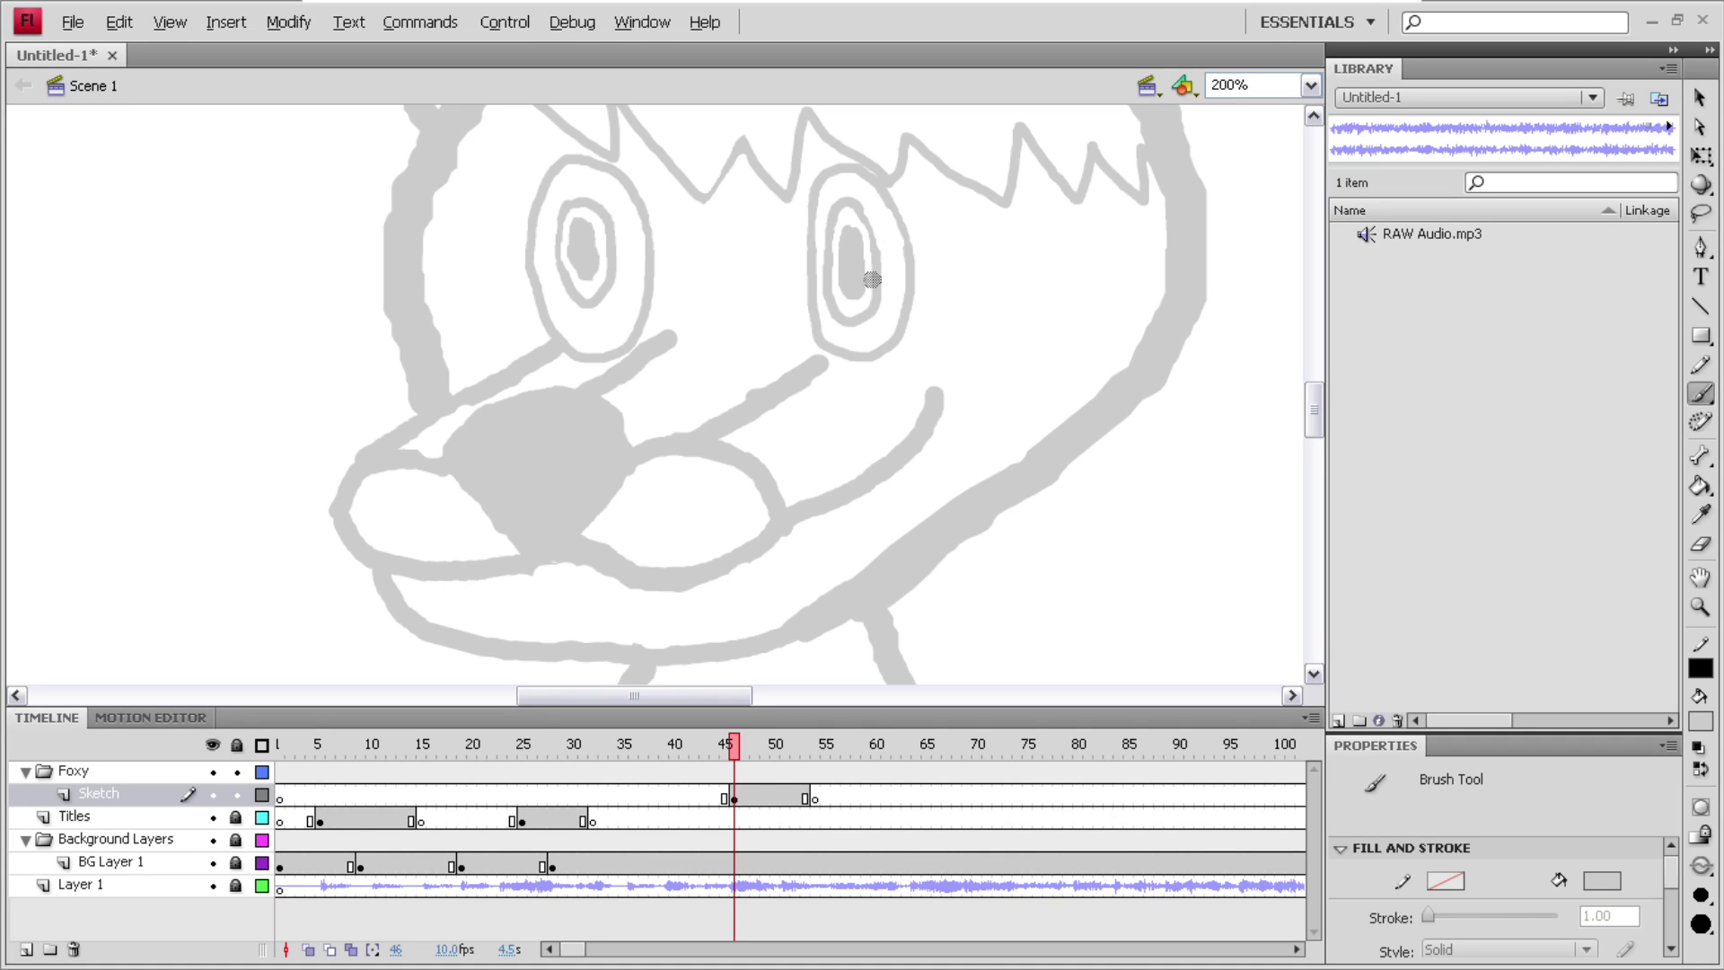
pyautogui.click(1700, 544)
pyautogui.moveTo(896, 355)
pyautogui.mouseDown()
pyautogui.moveTo(848, 363)
pyautogui.moveTo(817, 338)
pyautogui.moveTo(899, 330)
pyautogui.moveTo(911, 308)
pyautogui.moveTo(882, 357)
pyautogui.moveTo(916, 288)
pyautogui.moveTo(896, 349)
pyautogui.moveTo(912, 248)
pyautogui.moveTo(849, 172)
pyautogui.moveTo(819, 178)
pyautogui.moveTo(801, 282)
pyautogui.moveTo(837, 319)
pyautogui.moveTo(812, 287)
pyautogui.mouseUp()
pyautogui.moveTo(862, 299)
pyautogui.mouseDown()
pyautogui.moveTo(817, 298)
pyautogui.moveTo(868, 322)
pyautogui.moveTo(864, 262)
pyautogui.moveTo(895, 279)
pyautogui.moveTo(846, 287)
pyautogui.moveTo(887, 291)
pyautogui.moveTo(834, 238)
pyautogui.moveTo(869, 239)
pyautogui.moveTo(825, 273)
pyautogui.moveTo(874, 245)
pyautogui.moveTo(845, 203)
pyautogui.moveTo(882, 235)
pyautogui.moveTo(833, 210)
pyautogui.moveTo(829, 228)
pyautogui.moveTo(841, 218)
pyautogui.moveTo(922, 294)
pyautogui.moveTo(929, 268)
pyautogui.moveTo(892, 260)
pyautogui.moveTo(755, 265)
pyautogui.moveTo(650, 295)
pyautogui.moveTo(620, 344)
pyautogui.moveTo(577, 353)
pyautogui.moveTo(614, 357)
pyautogui.moveTo(567, 335)
pyautogui.moveTo(526, 270)
pyautogui.moveTo(555, 168)
pyautogui.moveTo(625, 188)
pyautogui.moveTo(650, 282)
pyautogui.moveTo(651, 267)
pyautogui.moveTo(652, 230)
pyautogui.moveTo(551, 211)
pyautogui.moveTo(611, 223)
pyautogui.moveTo(552, 243)
pyautogui.moveTo(570, 201)
pyautogui.moveTo(599, 190)
pyautogui.moveTo(570, 220)
pyautogui.moveTo(616, 232)
pyautogui.moveTo(542, 239)
pyautogui.moveTo(618, 259)
pyautogui.moveTo(614, 295)
pyautogui.moveTo(529, 244)
pyautogui.moveTo(558, 314)
pyautogui.moveTo(546, 331)
pyautogui.moveTo(600, 278)
pyautogui.mouseUp()
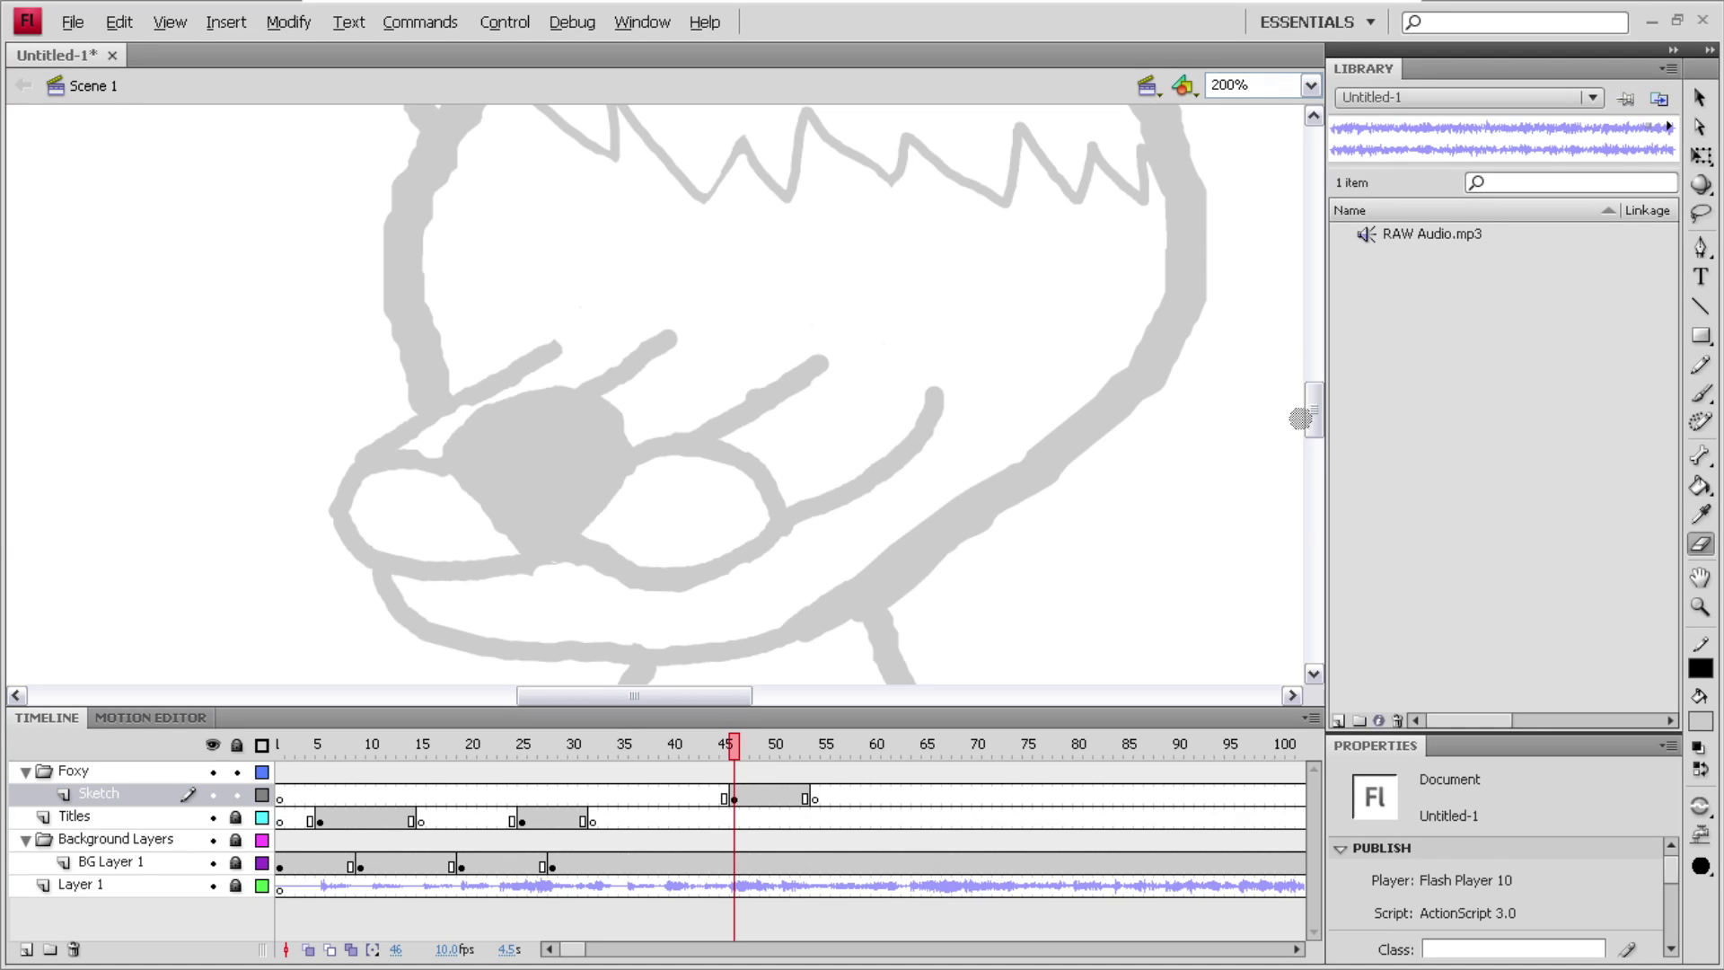
# - With a smaller brush, draw two large oval eye outlines overlapping the fringe, then add an iris ring and pupil in the left one
pyautogui.moveTo(1312, 418); pyautogui.dragTo(1313, 400)
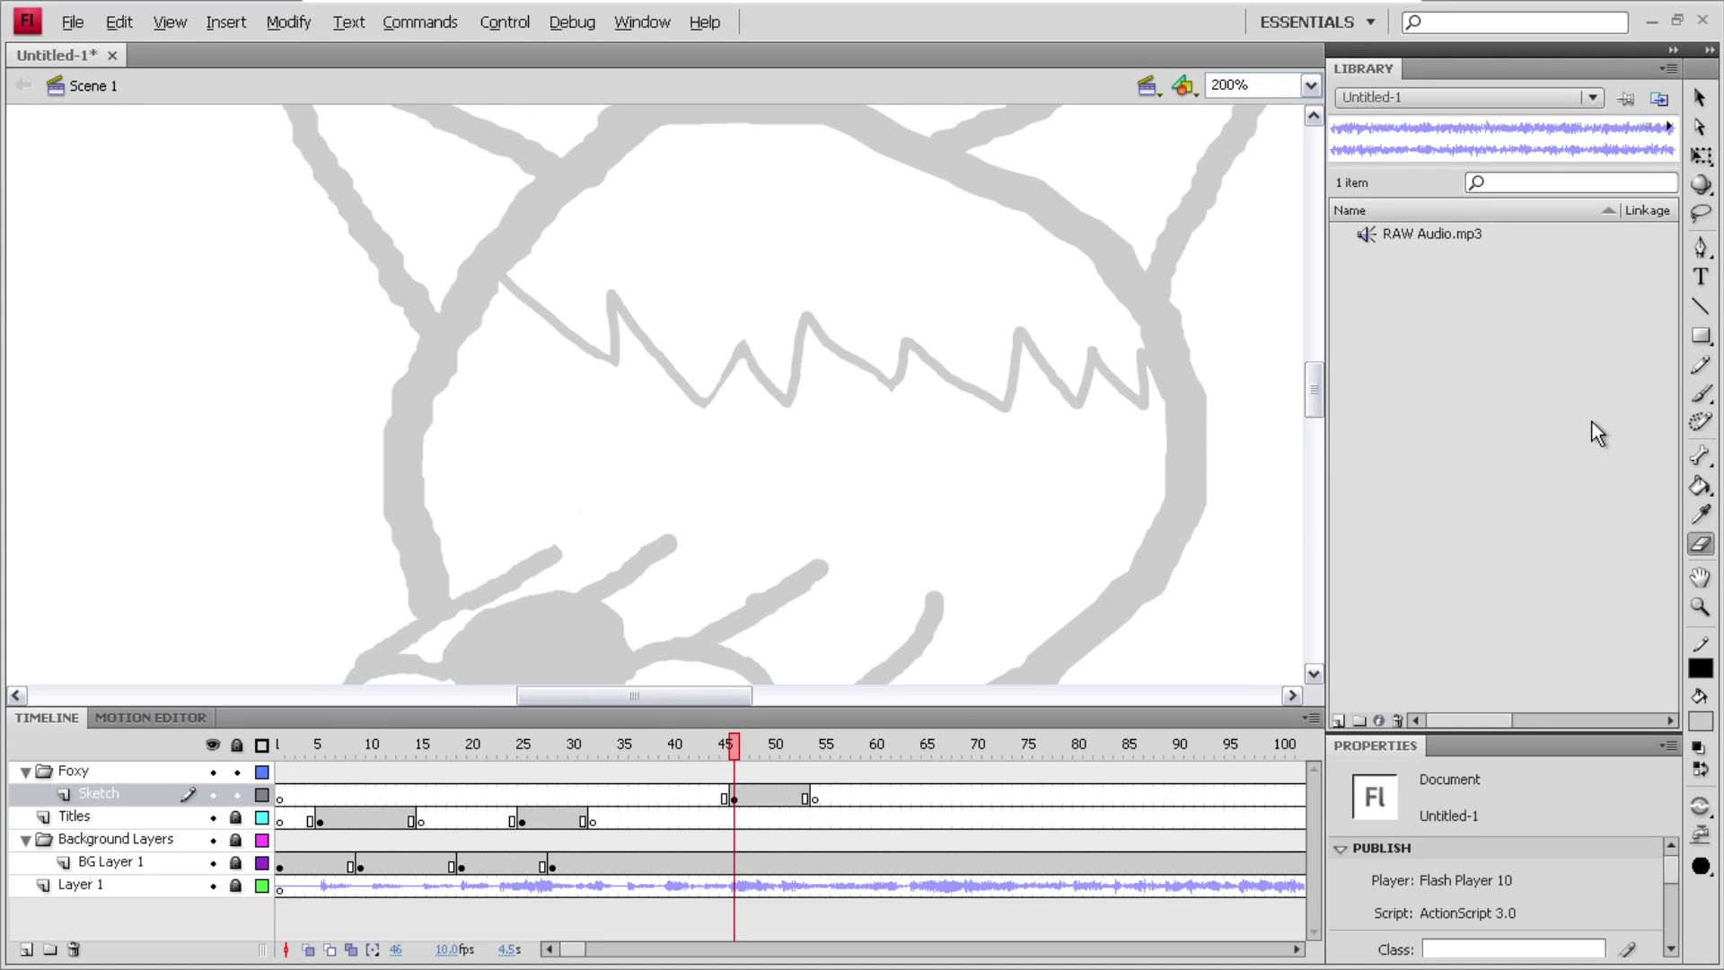
pyautogui.click(1704, 396)
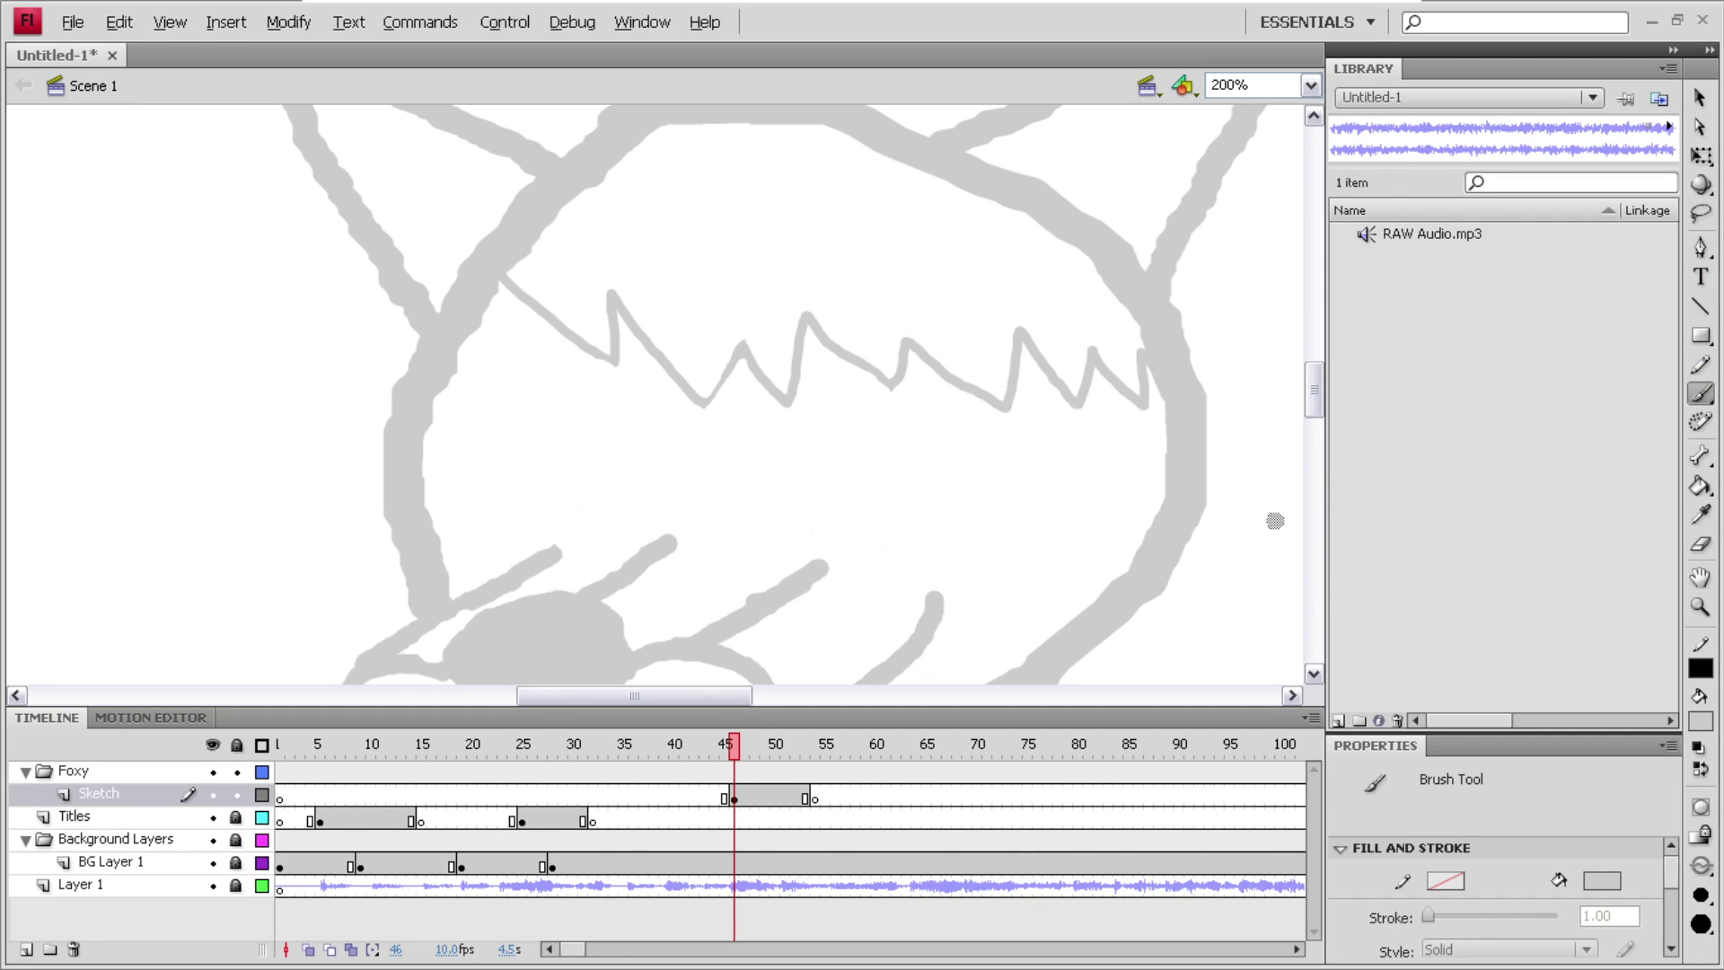
pyautogui.click(1695, 887)
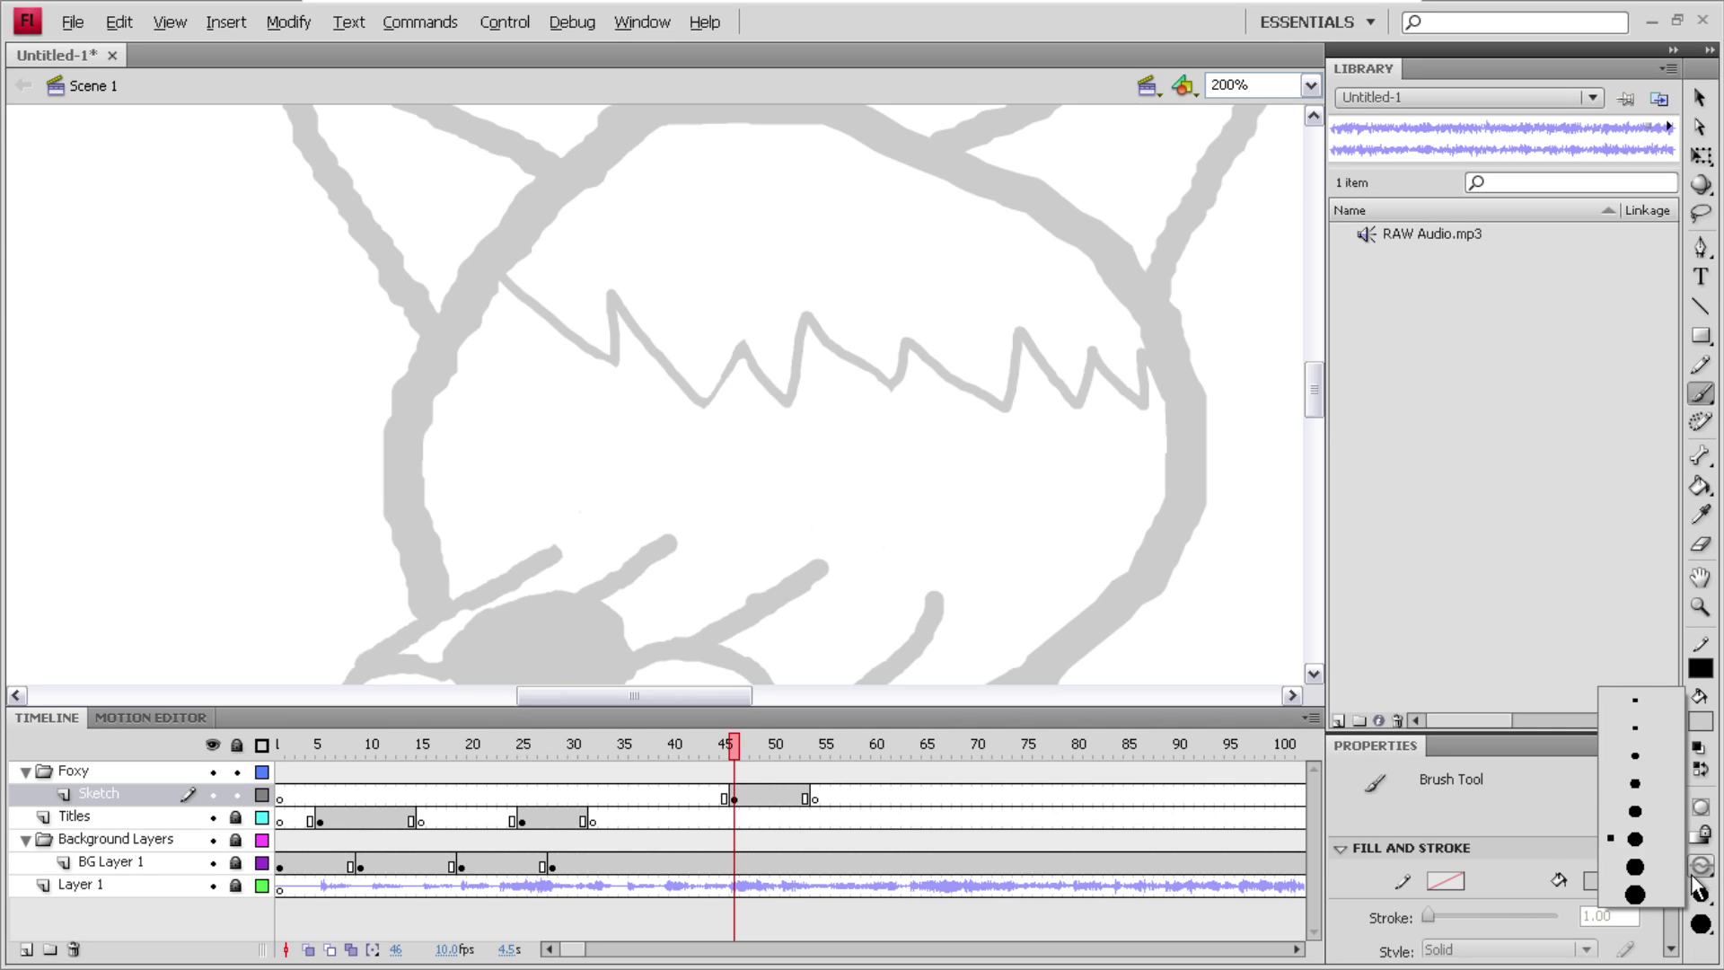
pyautogui.click(1634, 808)
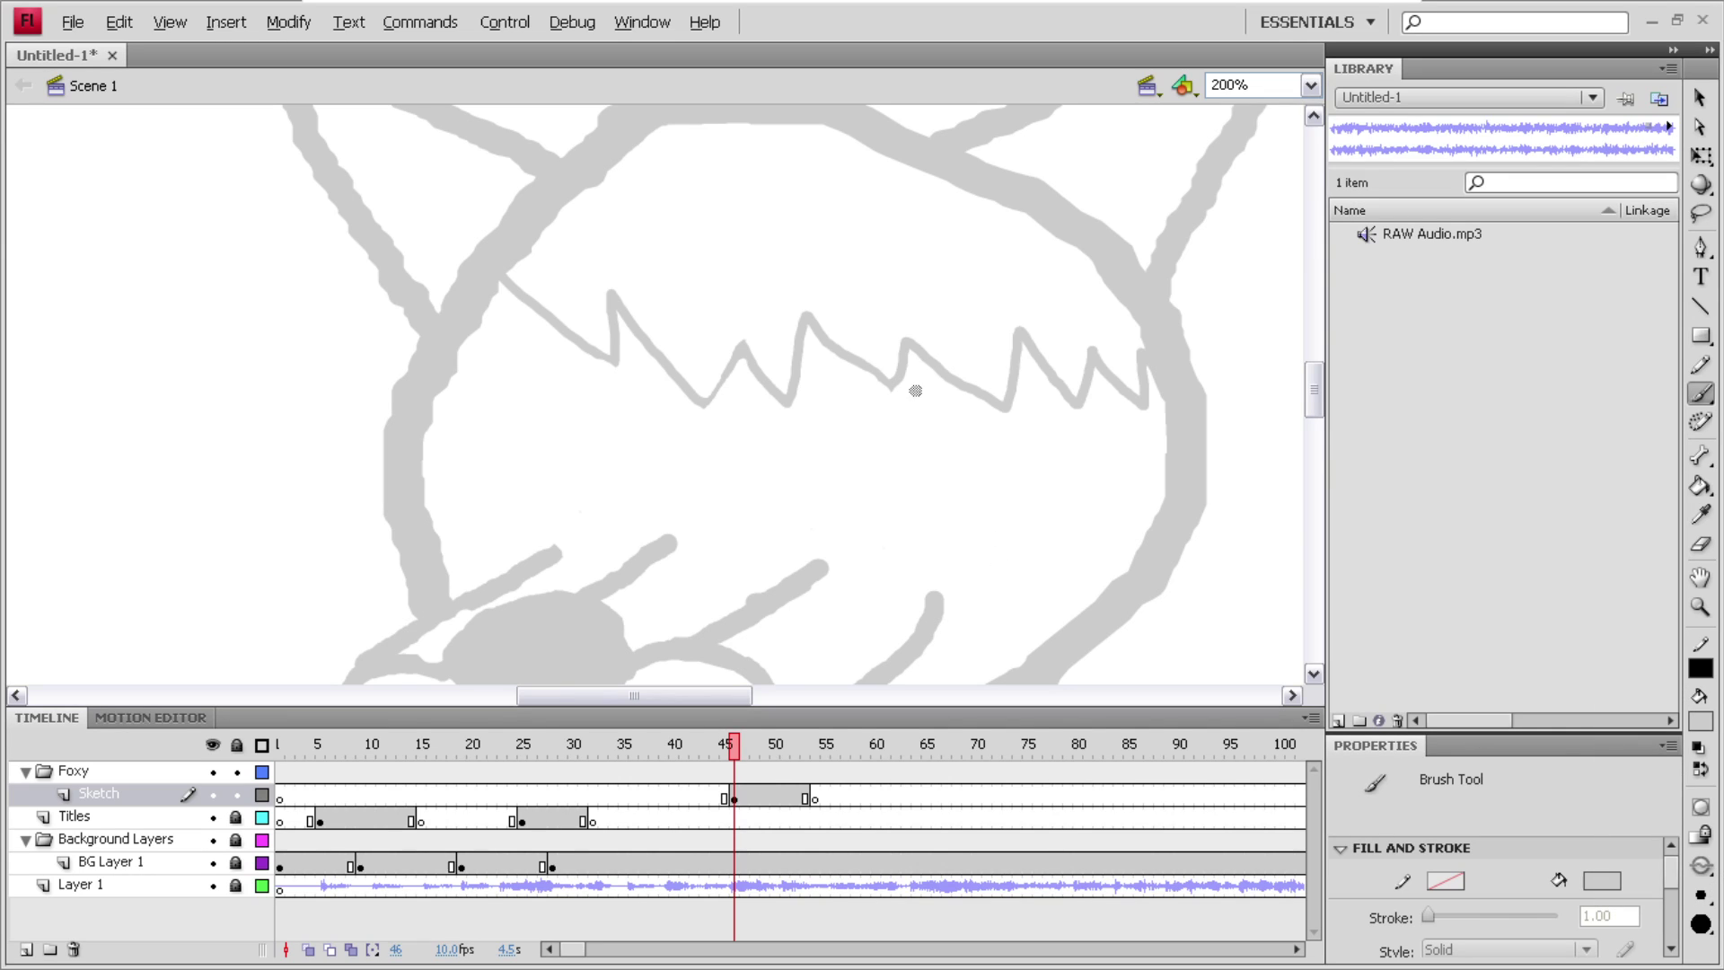
pyautogui.moveTo(911, 353)
pyautogui.mouseDown()
pyautogui.moveTo(822, 474)
pyautogui.moveTo(826, 557)
pyautogui.moveTo(859, 591)
pyautogui.moveTo(926, 588)
pyautogui.moveTo(977, 555)
pyautogui.moveTo(1006, 461)
pyautogui.moveTo(983, 374)
pyautogui.moveTo(912, 358)
pyautogui.mouseUp()
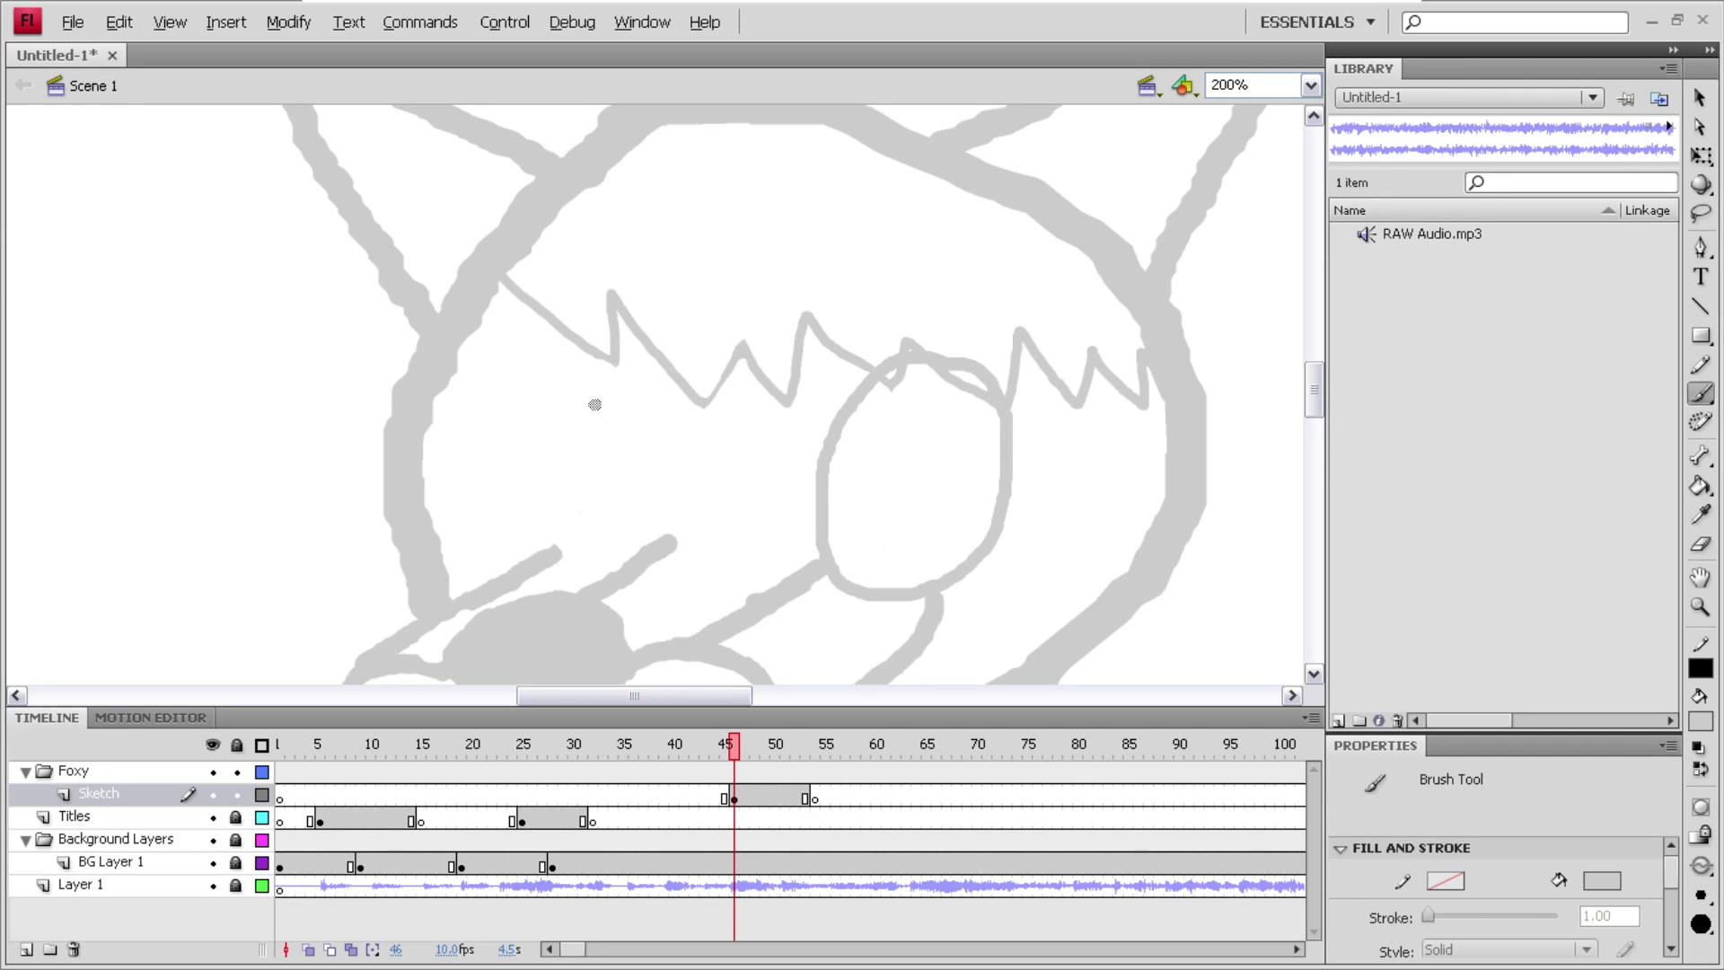
pyautogui.moveTo(579, 334)
pyautogui.mouseDown()
pyautogui.moveTo(592, 311)
pyautogui.moveTo(524, 404)
pyautogui.moveTo(520, 483)
pyautogui.moveTo(549, 526)
pyautogui.moveTo(606, 534)
pyautogui.moveTo(681, 487)
pyautogui.moveTo(682, 386)
pyautogui.moveTo(669, 332)
pyautogui.moveTo(585, 316)
pyautogui.mouseUp()
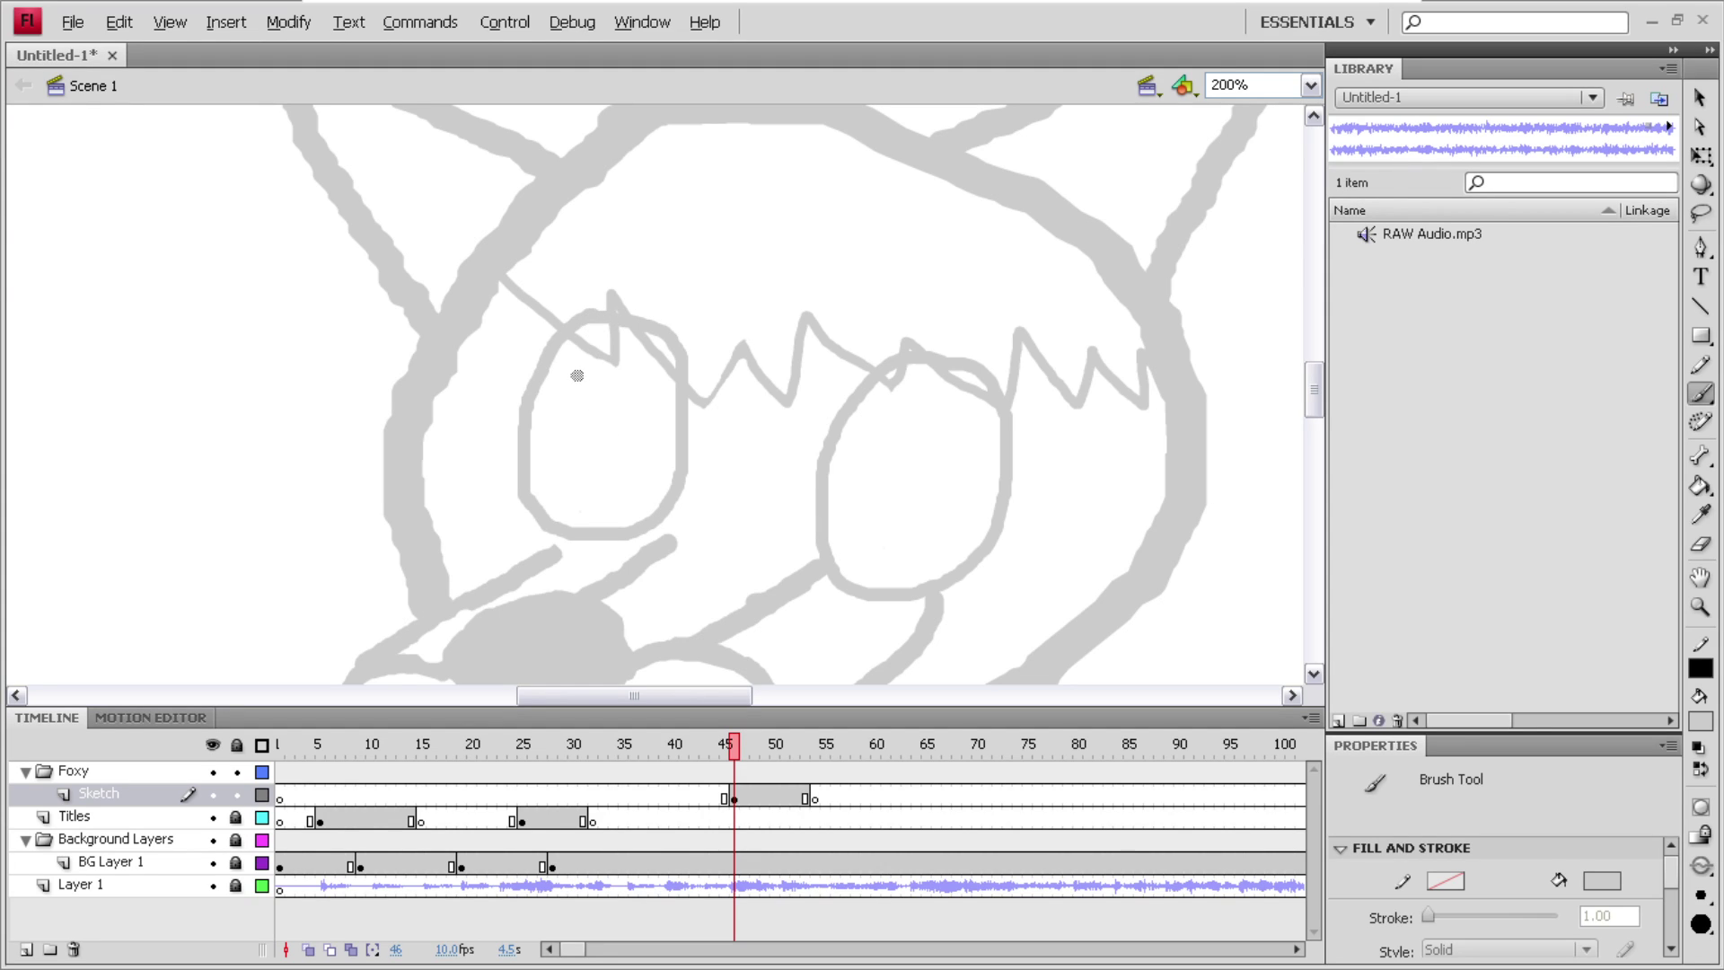
pyautogui.moveTo(597, 377)
pyautogui.mouseDown()
pyautogui.moveTo(572, 406)
pyautogui.moveTo(564, 480)
pyautogui.moveTo(615, 492)
pyautogui.moveTo(633, 423)
pyautogui.moveTo(623, 385)
pyautogui.moveTo(602, 377)
pyautogui.moveTo(588, 468)
pyautogui.moveTo(602, 419)
pyautogui.moveTo(597, 447)
pyautogui.mouseUp()
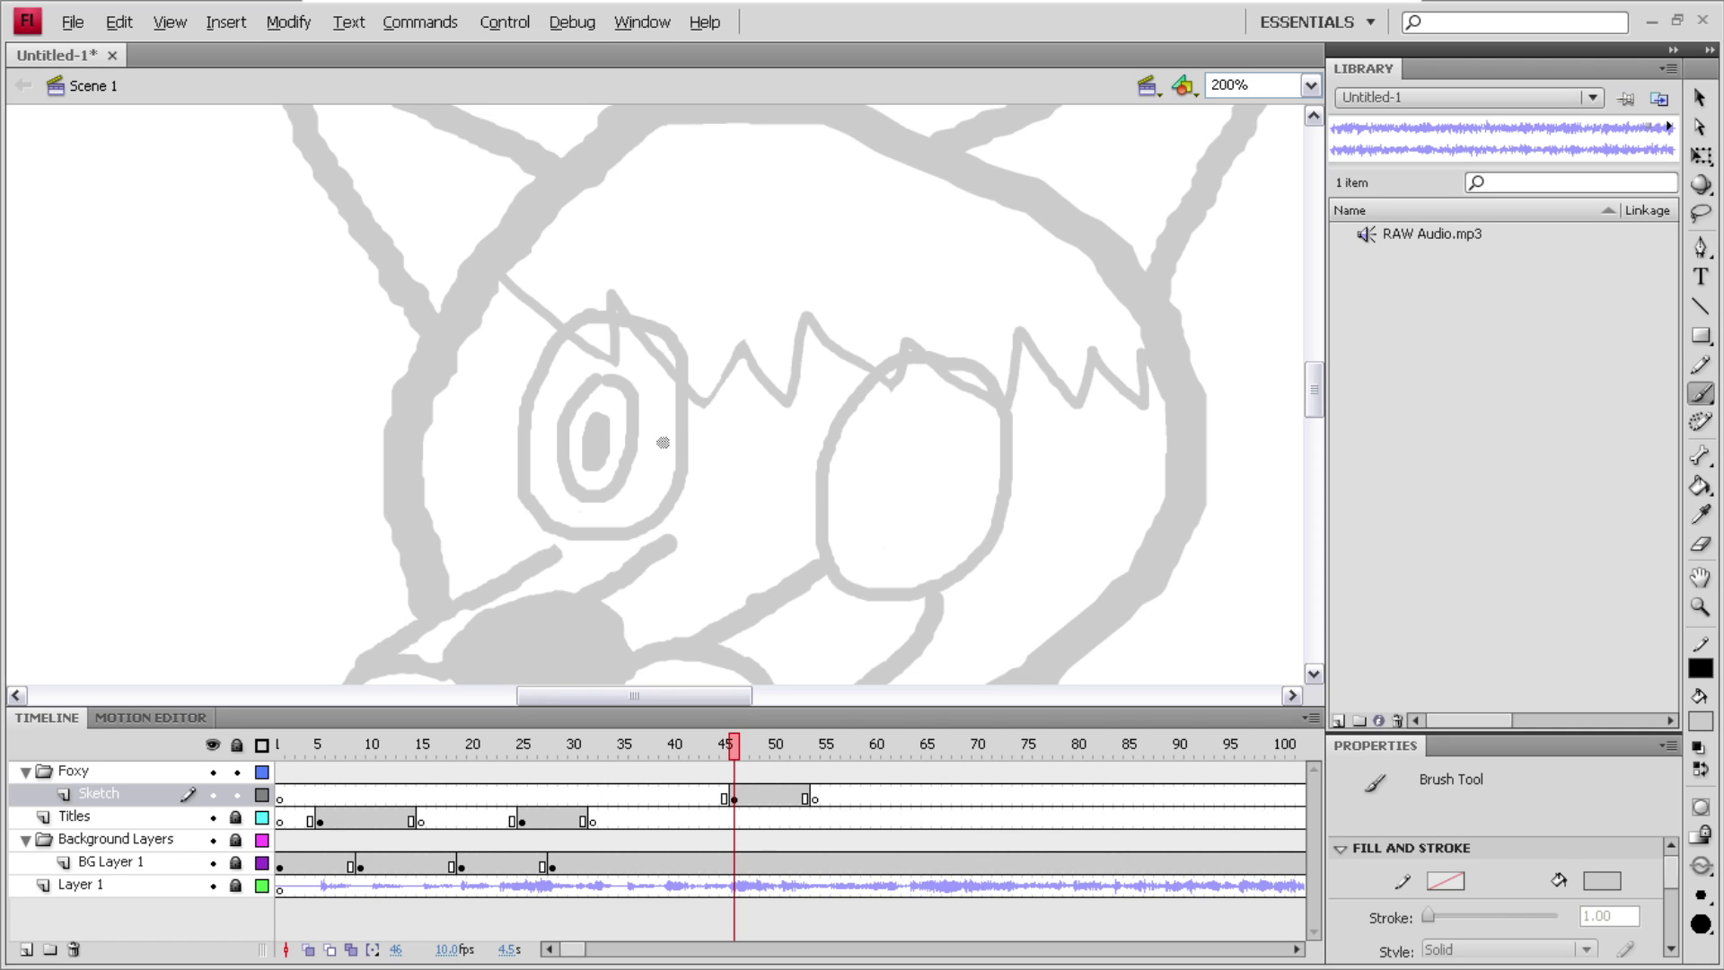
pyautogui.moveTo(914, 449)
pyautogui.mouseDown()
pyautogui.moveTo(878, 502)
pyautogui.moveTo(904, 536)
pyautogui.moveTo(934, 512)
pyautogui.moveTo(937, 454)
pyautogui.moveTo(918, 439)
pyautogui.moveTo(905, 507)
pyautogui.moveTo(915, 489)
pyautogui.mouseUp()
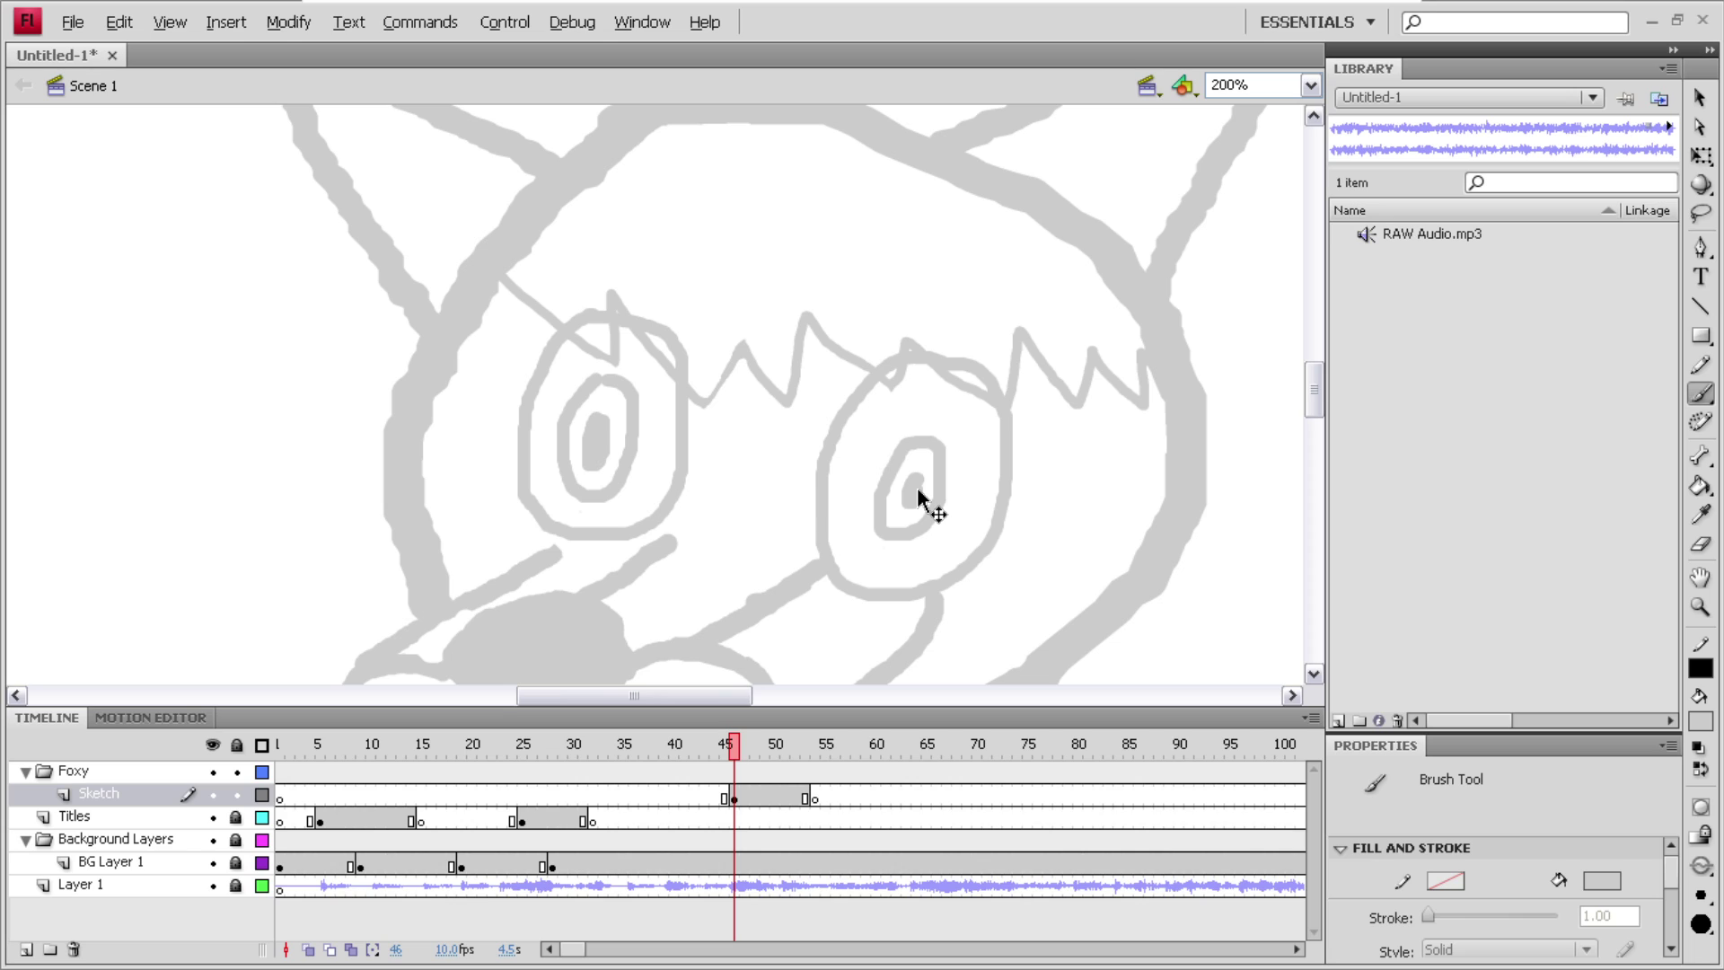
pyautogui.hotkey('ctrl', 'z')
pyautogui.hotkey('ctrl', 'z')
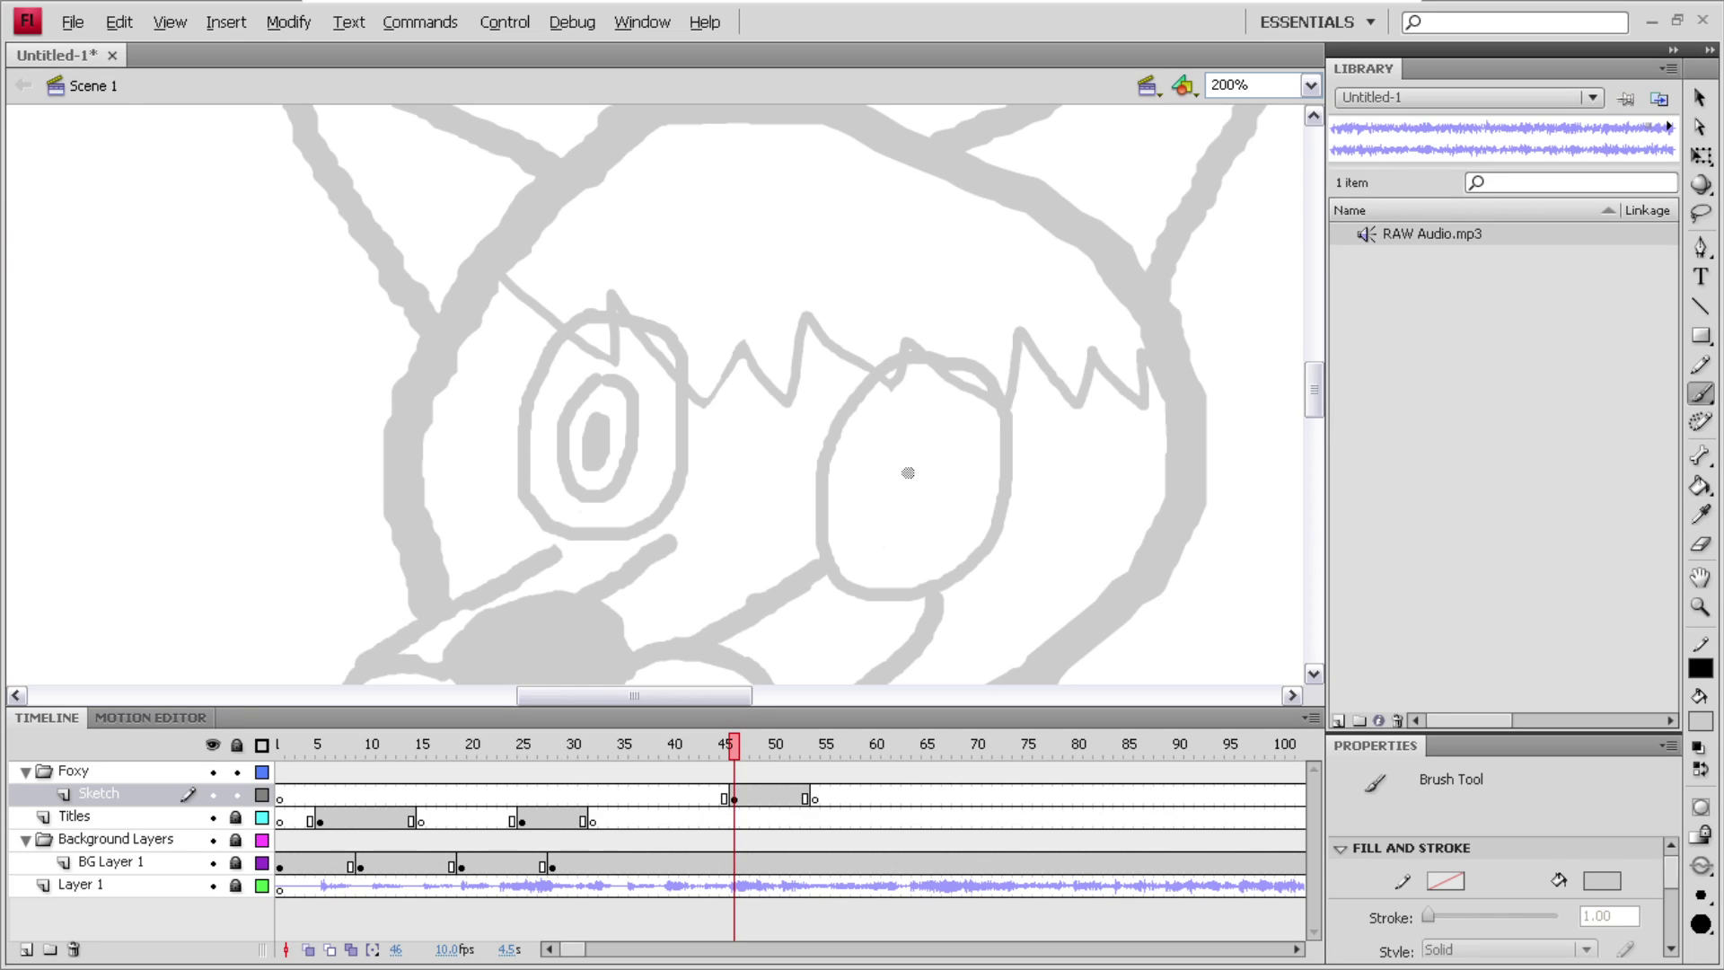
# - Draw a narrow oval iris ring with a filled pupil inside the right eye
pyautogui.moveTo(901, 440)
pyautogui.mouseDown()
pyautogui.moveTo(879, 473)
pyautogui.moveTo(887, 528)
pyautogui.moveTo(925, 521)
pyautogui.moveTo(933, 471)
pyautogui.moveTo(920, 438)
pyautogui.moveTo(893, 439)
pyautogui.moveTo(897, 503)
pyautogui.moveTo(909, 463)
pyautogui.mouseUp()
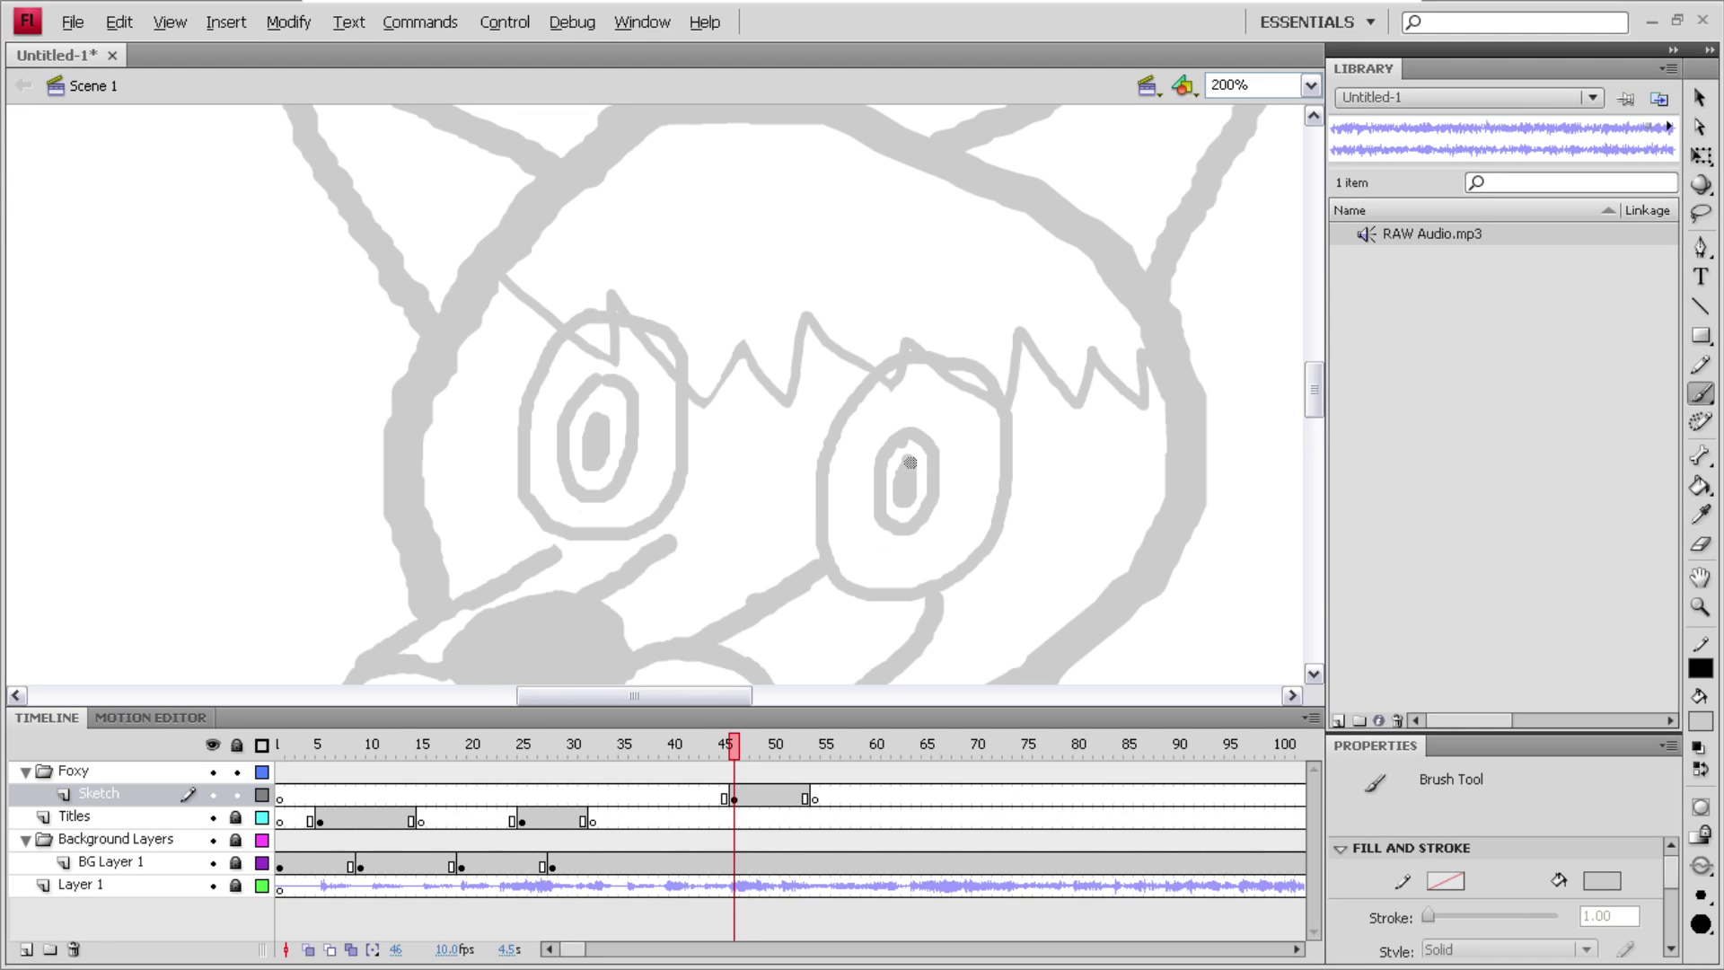
# - Undo the right eye's iris ring and pupil, and redraw them slightly higher inside the eye outline
pyautogui.hotkey('ctrl', 'z')
pyautogui.hotkey('ctrl', 'z')
pyautogui.moveTo(906, 419)
pyautogui.mouseDown()
pyautogui.moveTo(869, 501)
pyautogui.moveTo(896, 527)
pyautogui.moveTo(930, 480)
pyautogui.moveTo(908, 421)
pyautogui.moveTo(901, 491)
pyautogui.moveTo(905, 446)
pyautogui.moveTo(895, 488)
pyautogui.mouseUp()
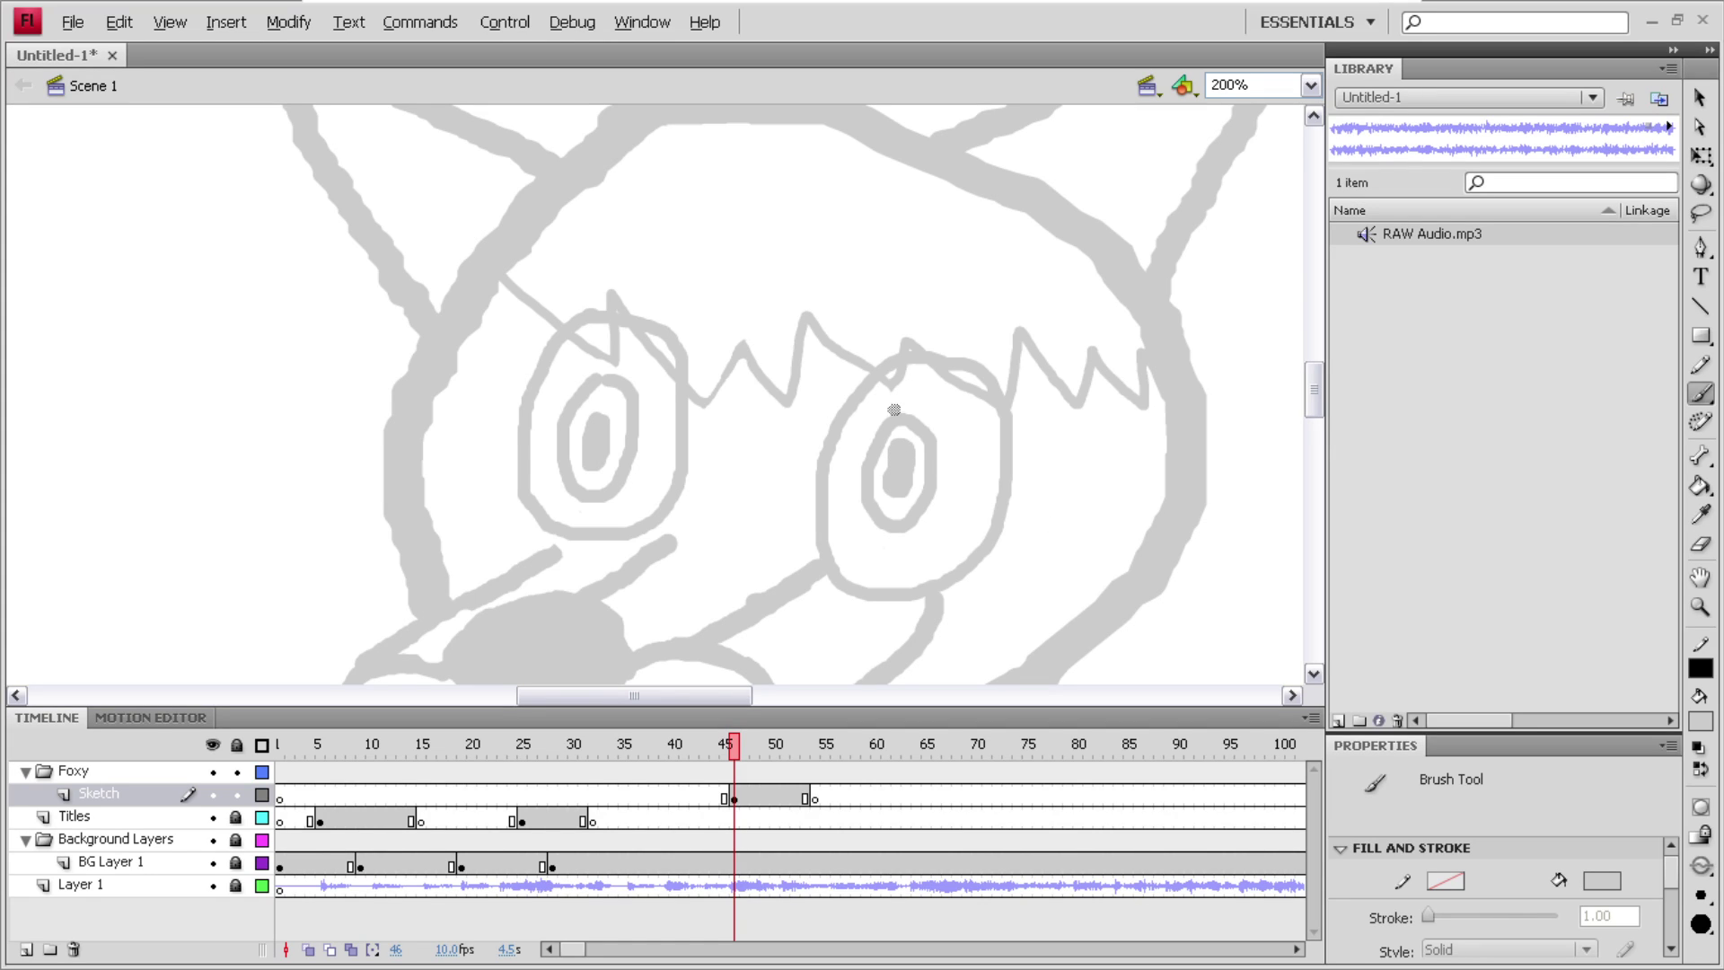
pyautogui.click(1309, 94)
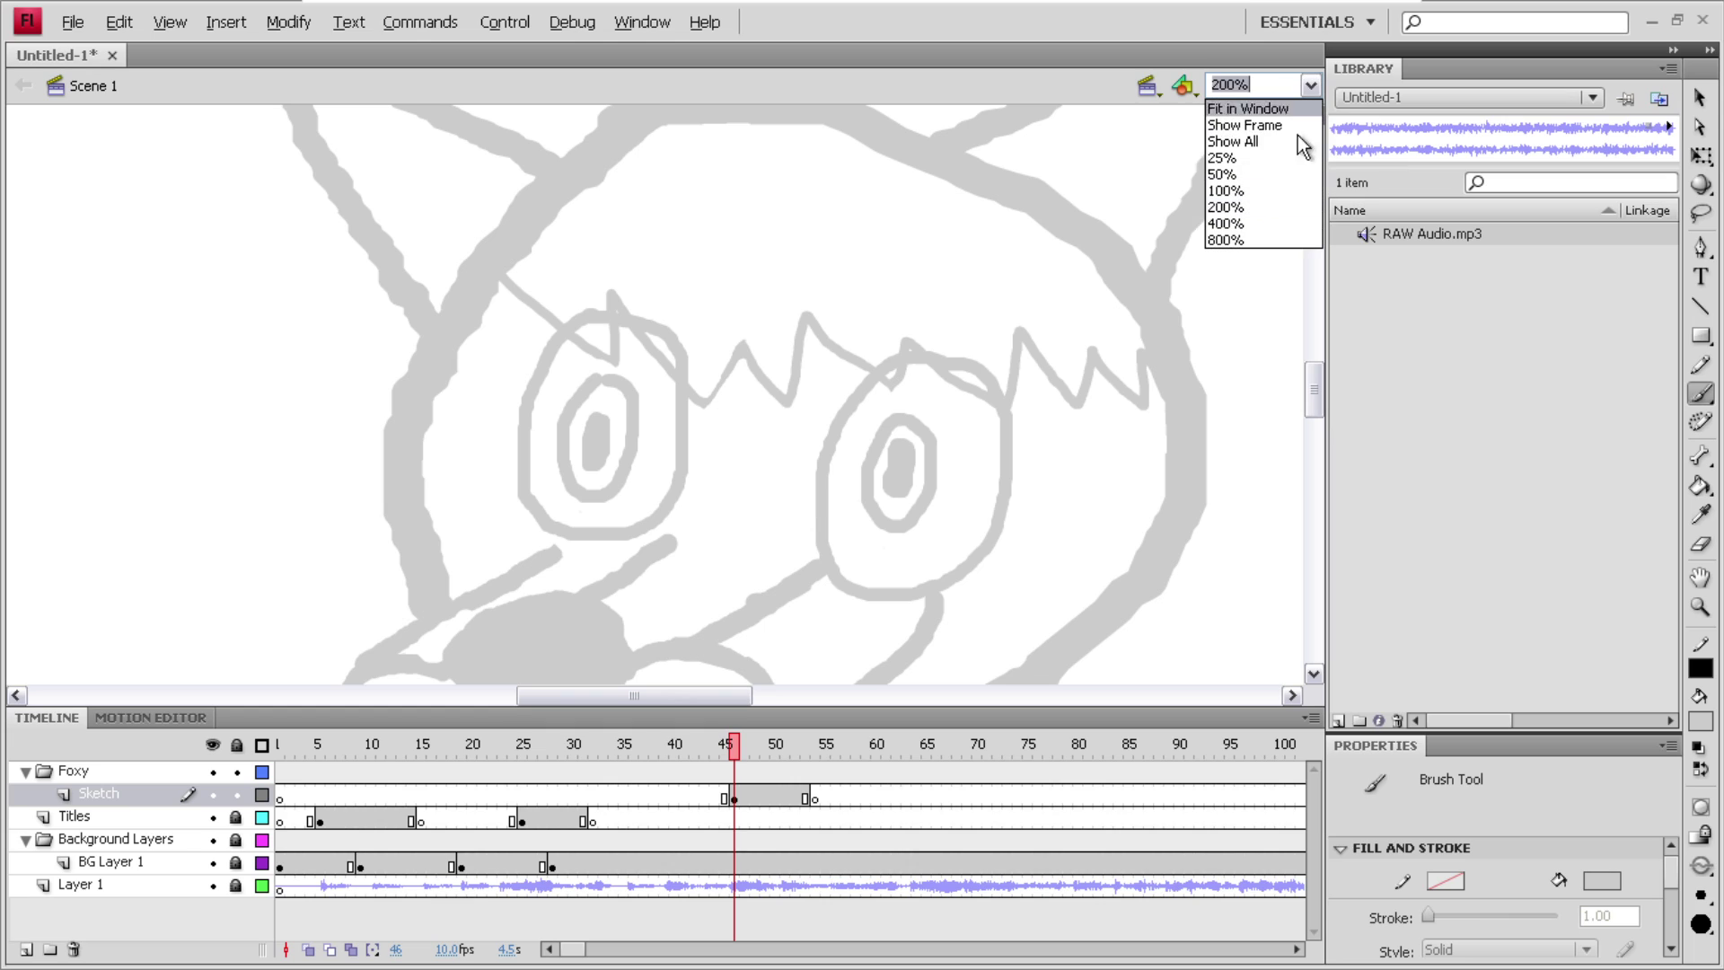
pyautogui.click(1282, 170)
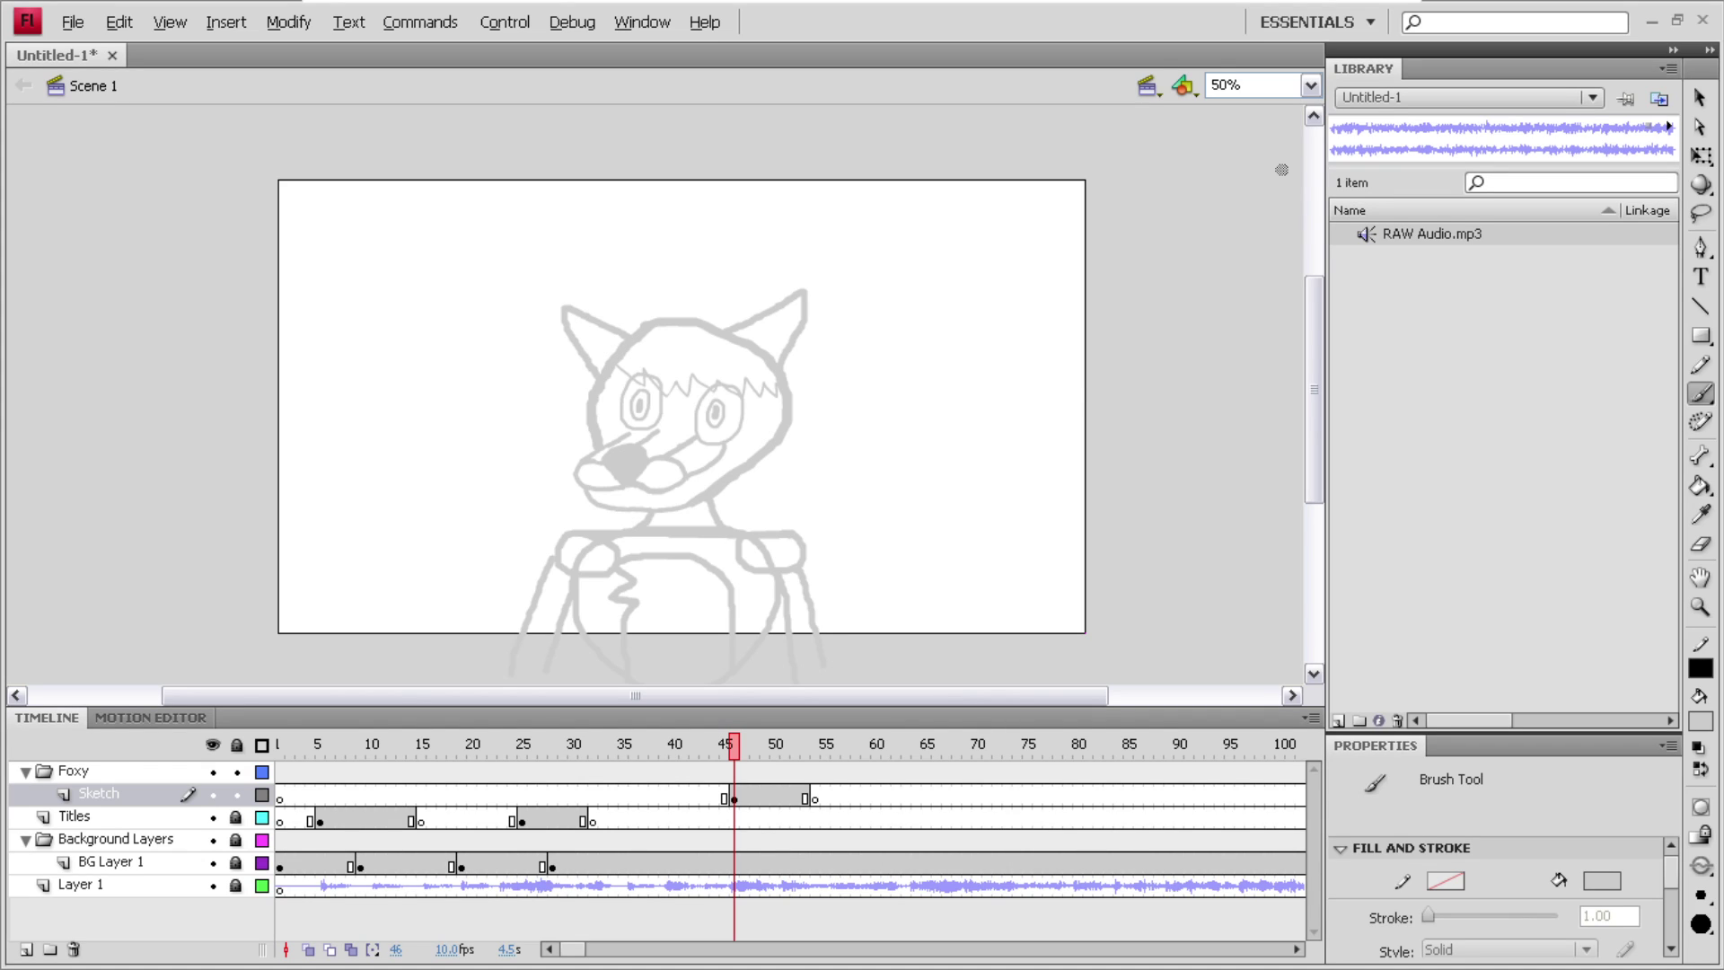
# - Save the animation as Project Vocode Revenge in Z:\FoxyAnimation\Projects\Self - No Reason\Revenge,but it's Vocoded to itself(My Take)
pyautogui.hotkey('ctrl', 's')
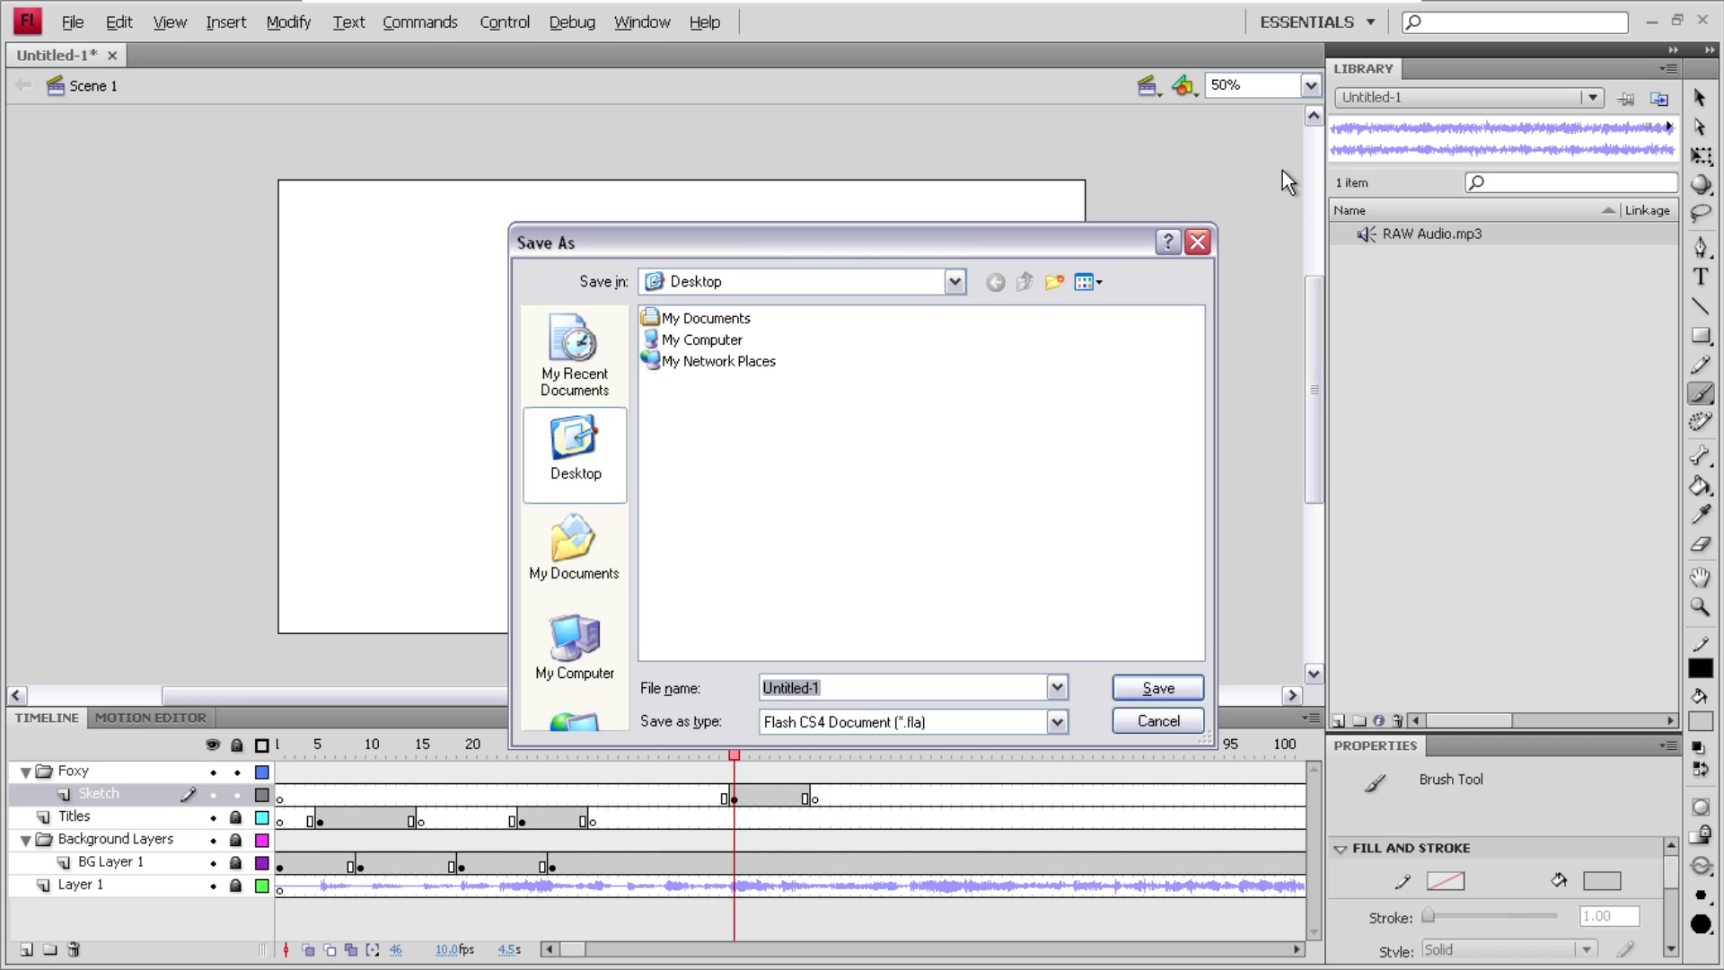
pyautogui.click(548, 646)
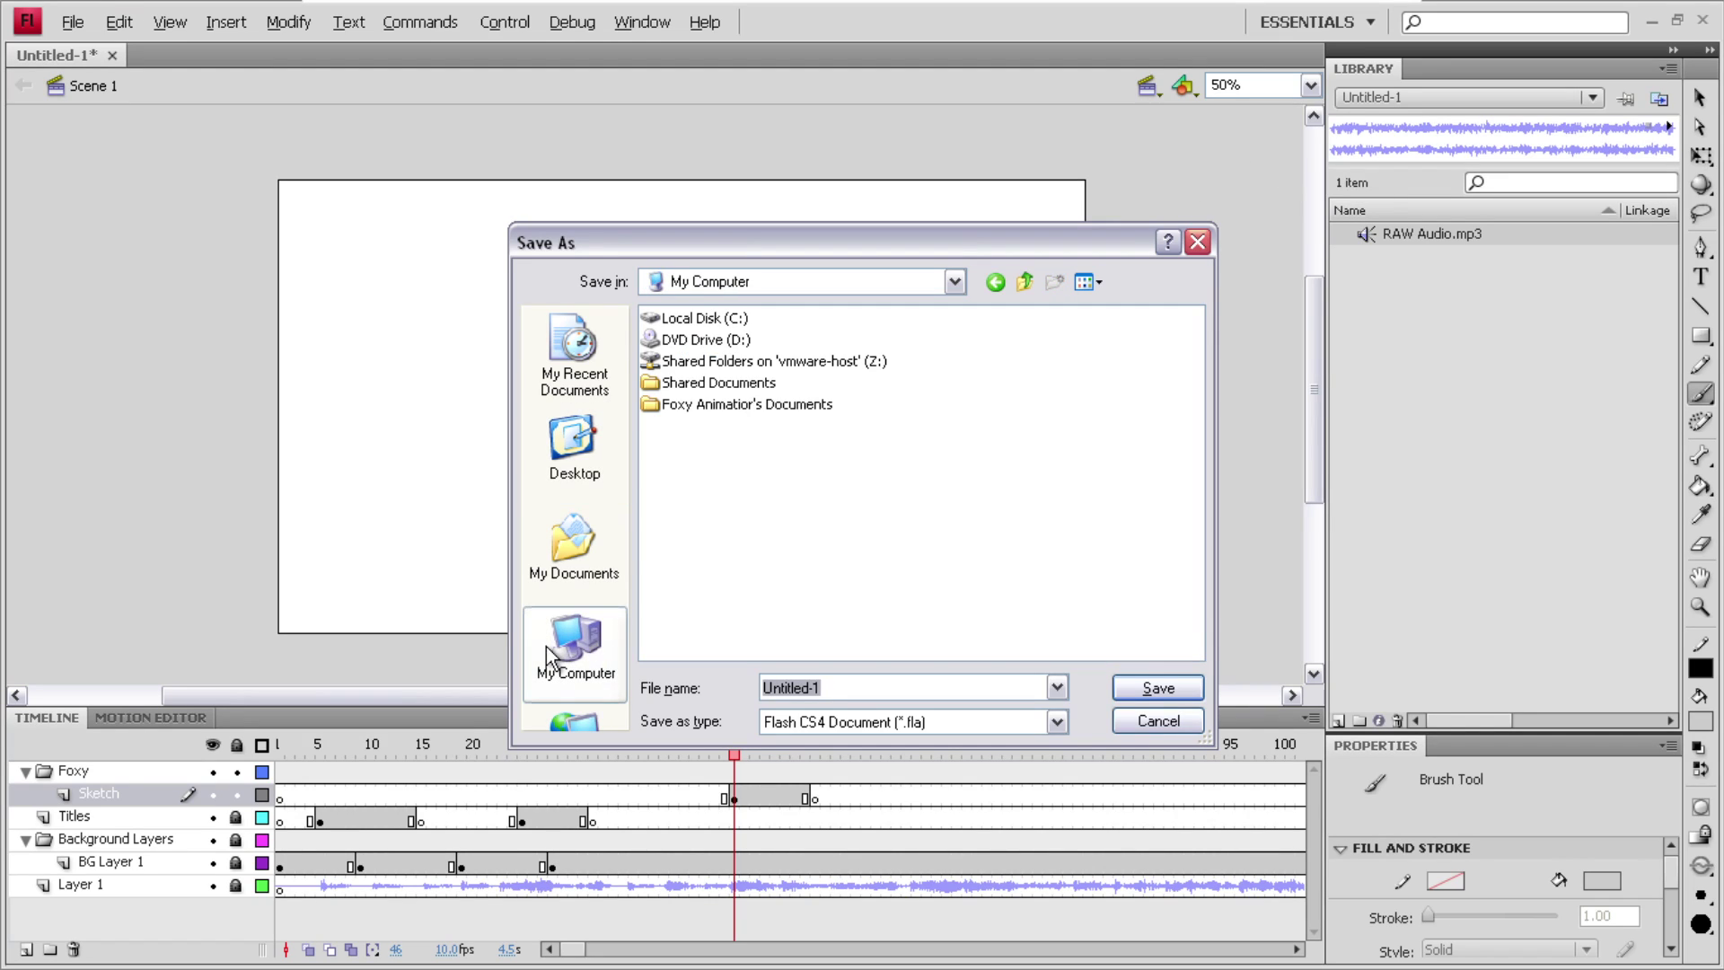
pyautogui.doubleClick(810, 361)
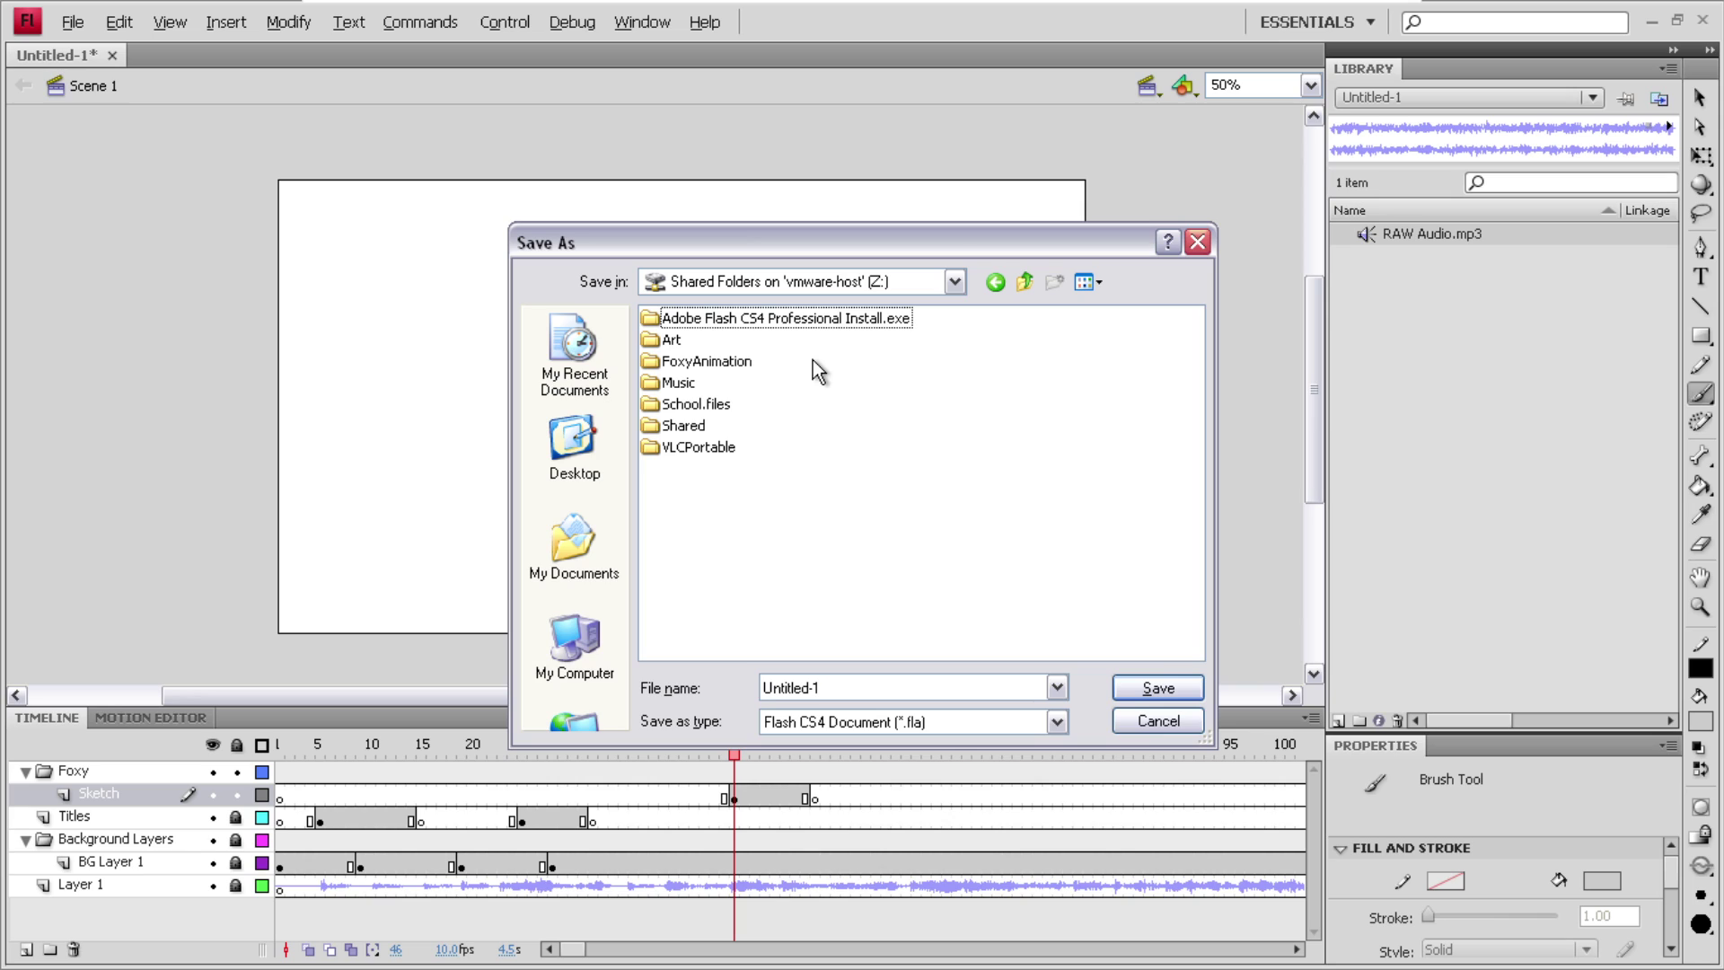
pyautogui.doubleClick(734, 364)
pyautogui.doubleClick(695, 343)
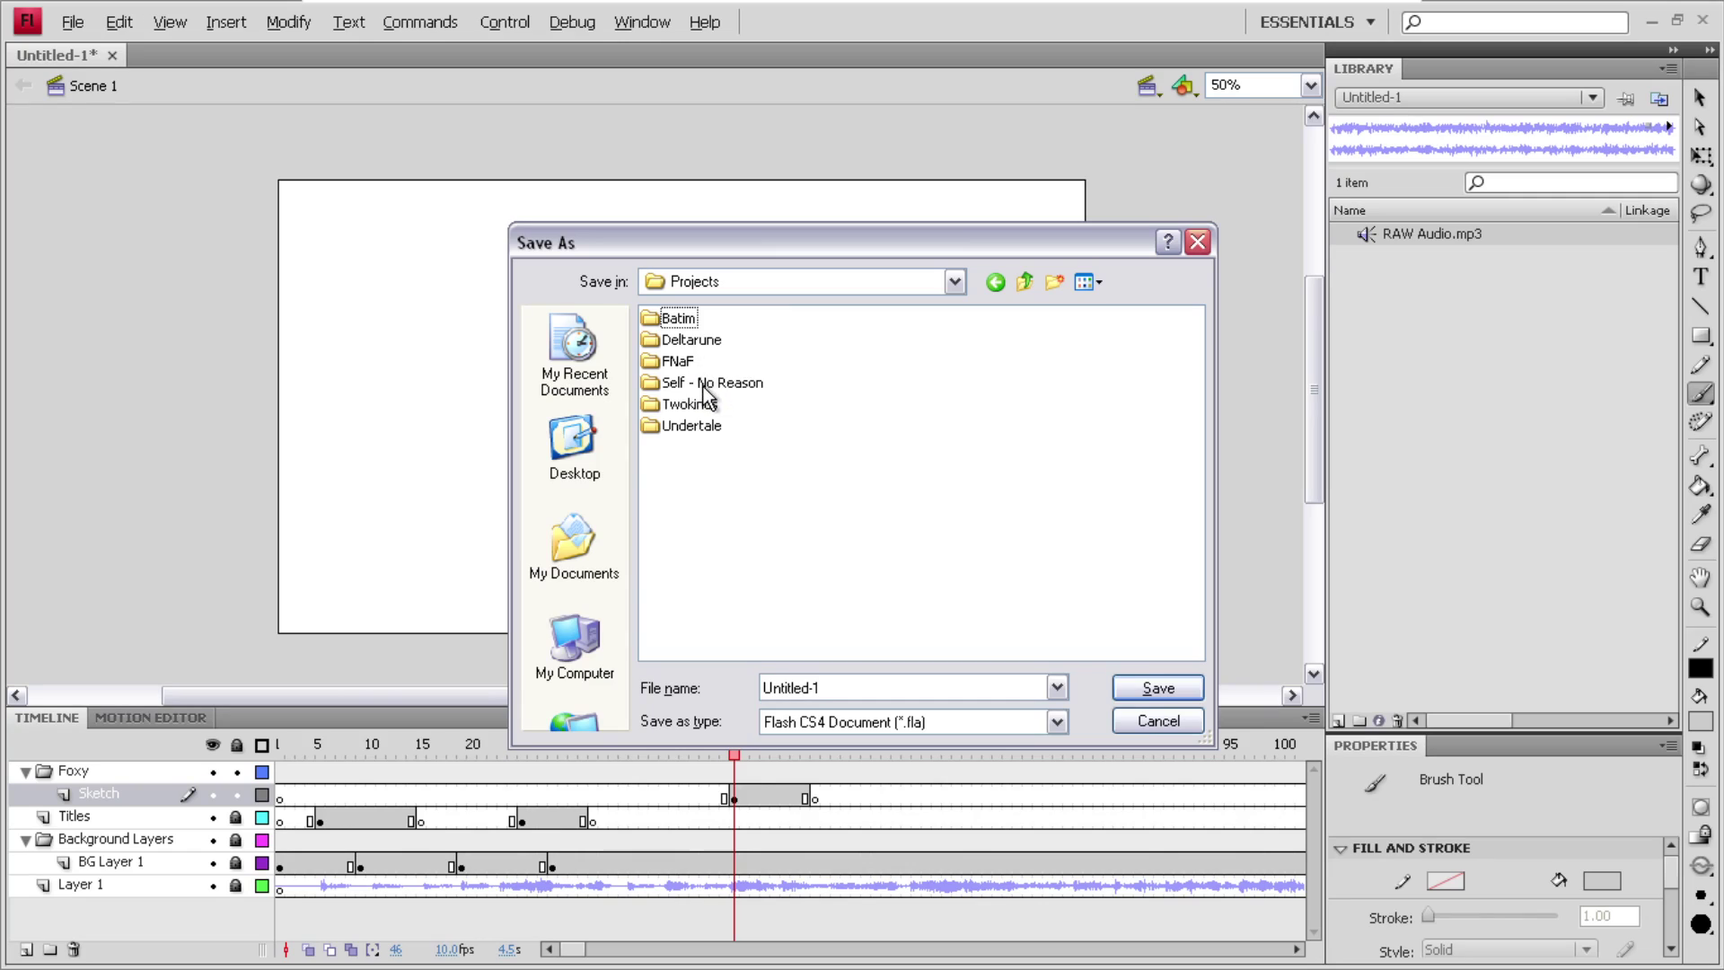
pyautogui.doubleClick(703, 384)
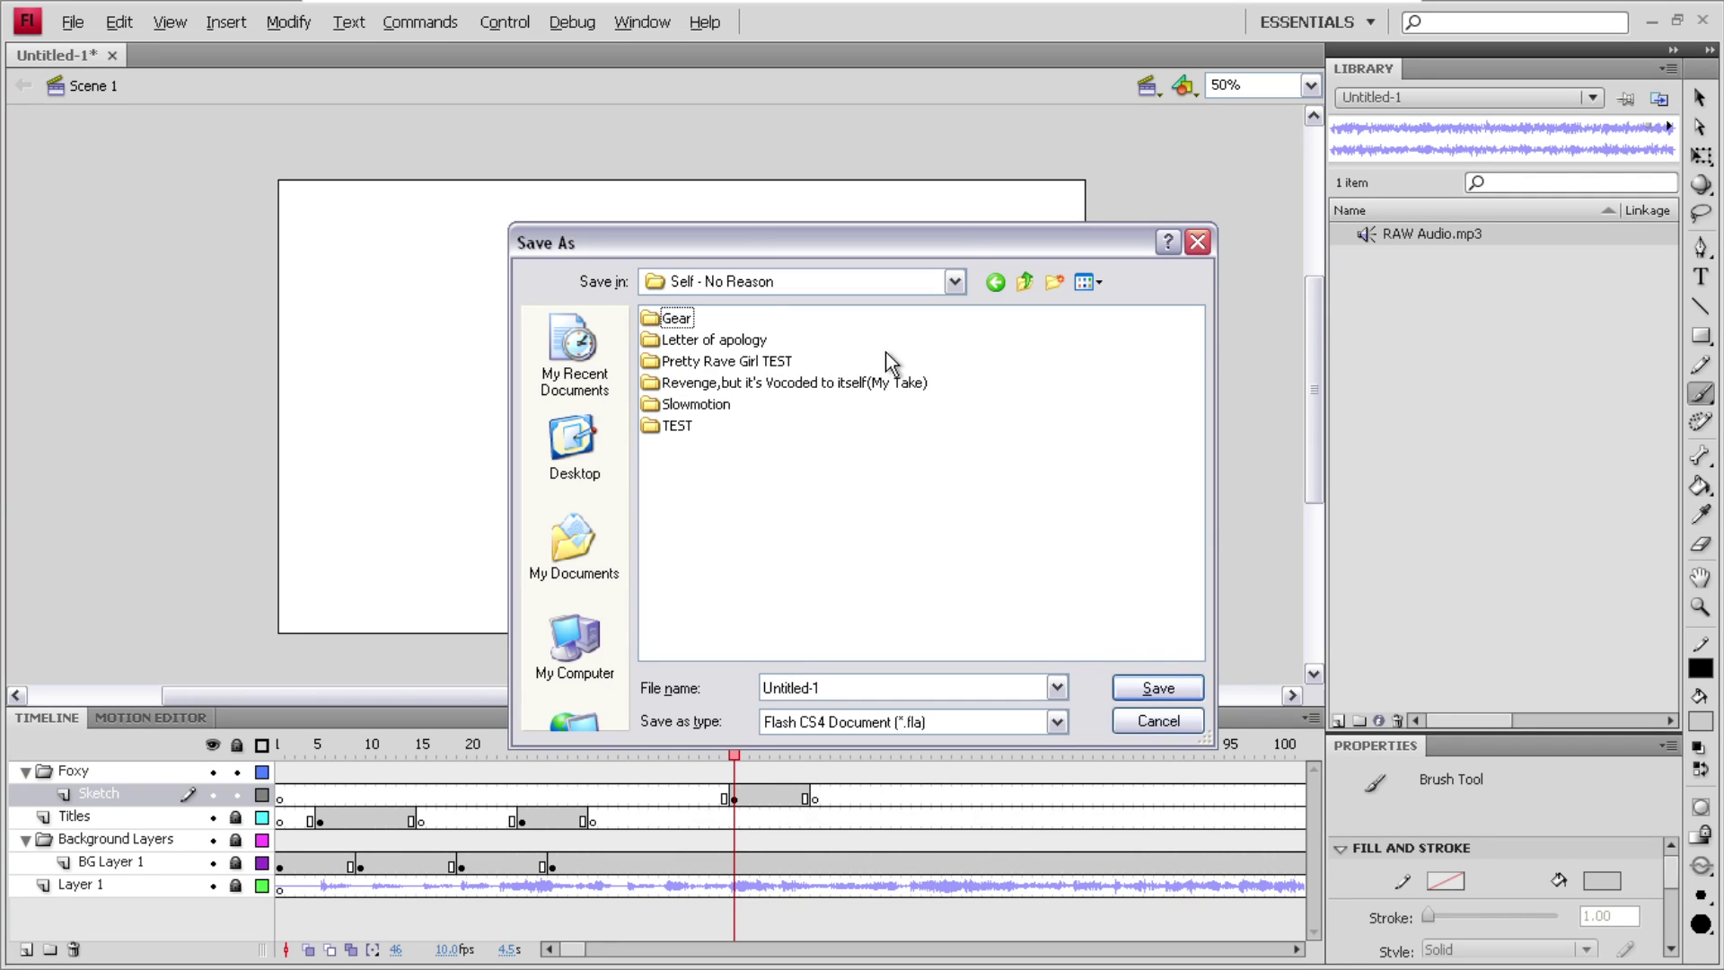
pyautogui.doubleClick(818, 386)
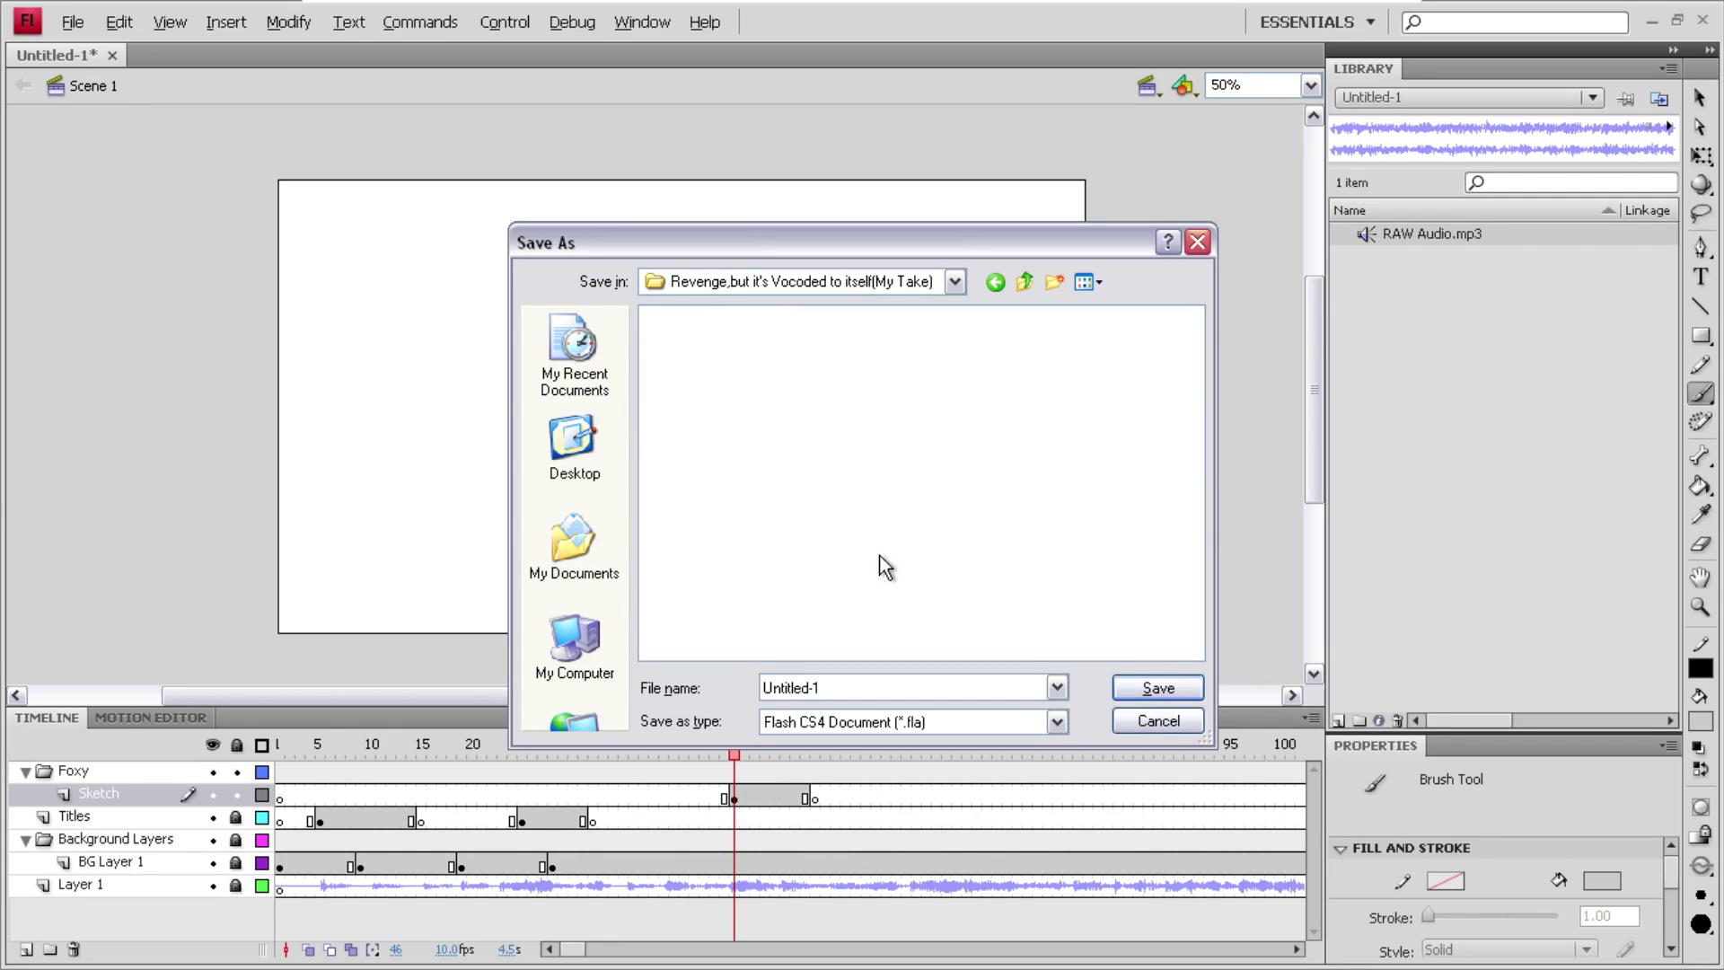
pyautogui.doubleClick(847, 682)
pyautogui.write('Pro')
pyautogui.write('ject Vocode Revenge')
pyautogui.click(1158, 688)
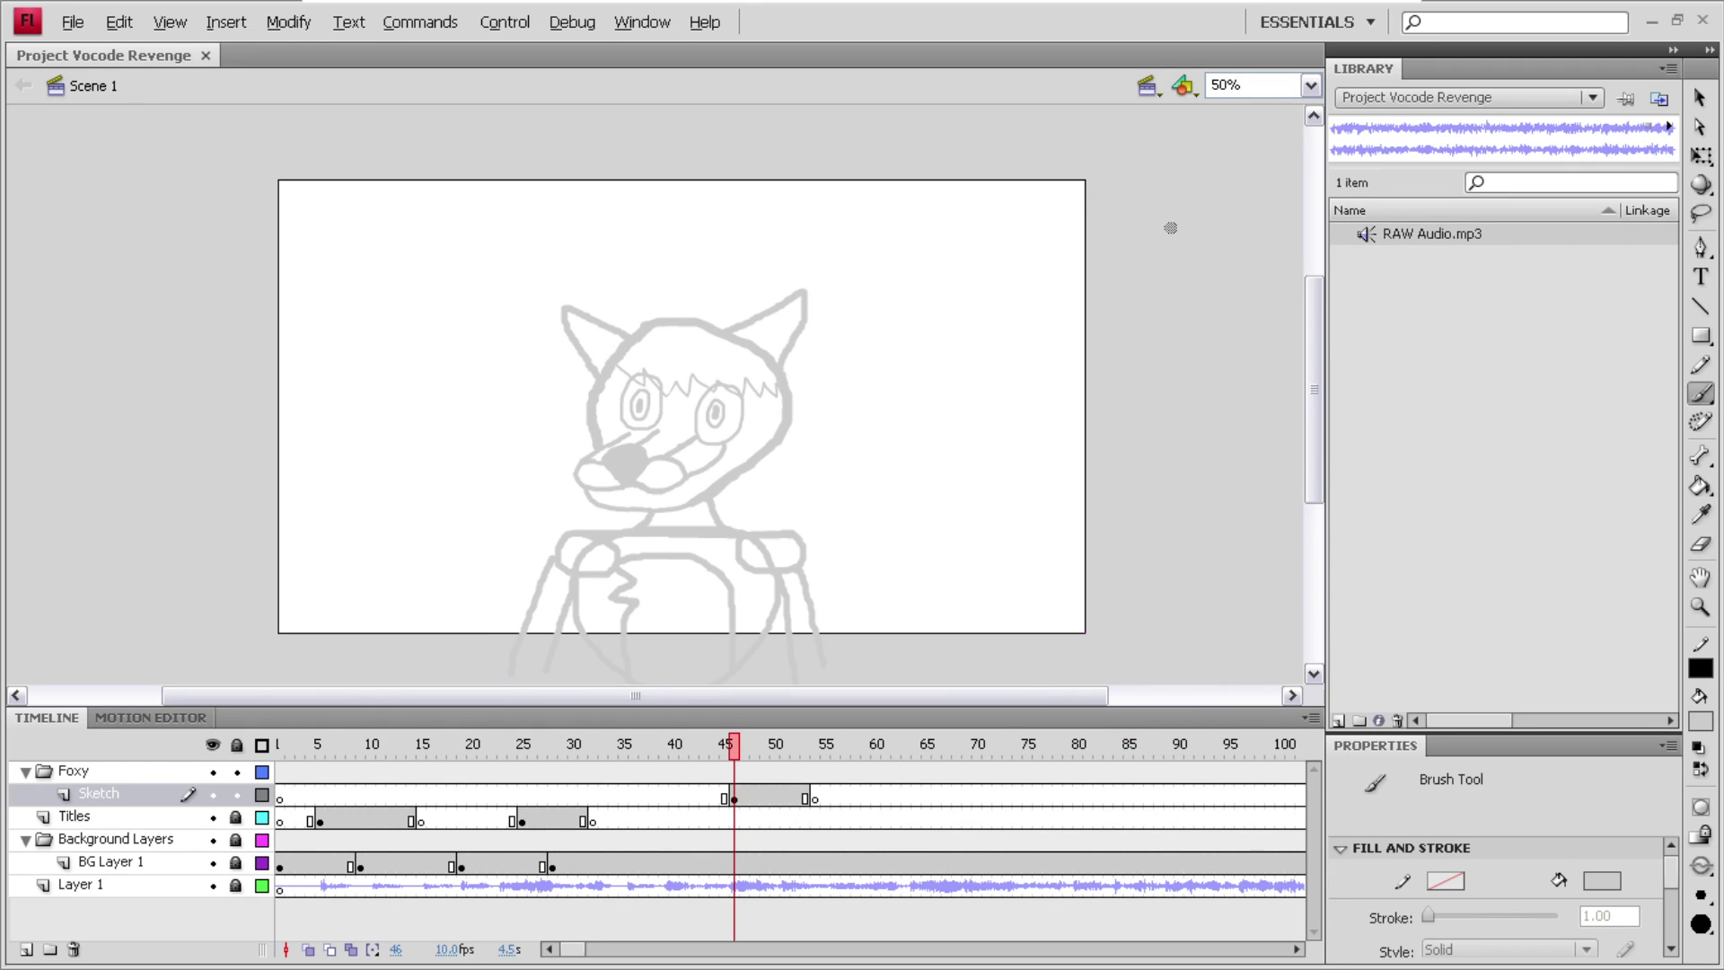
# - Close the Flash program and the open project folder window
pyautogui.click(1699, 22)
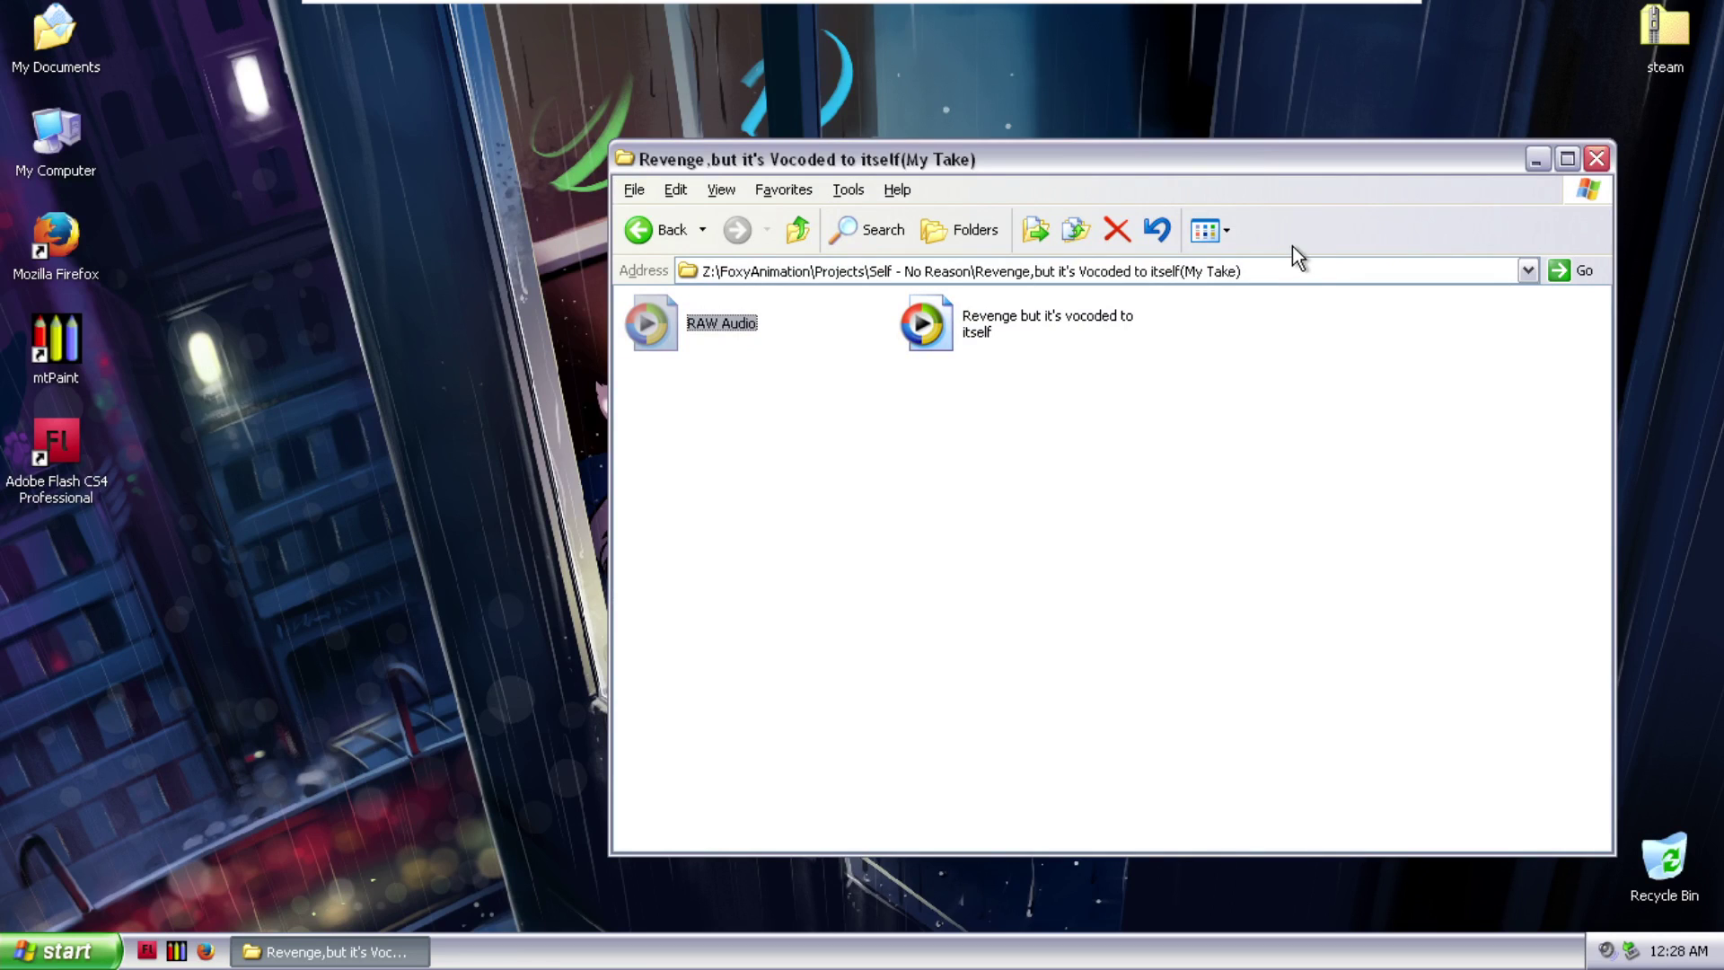
pyautogui.click(1593, 160)
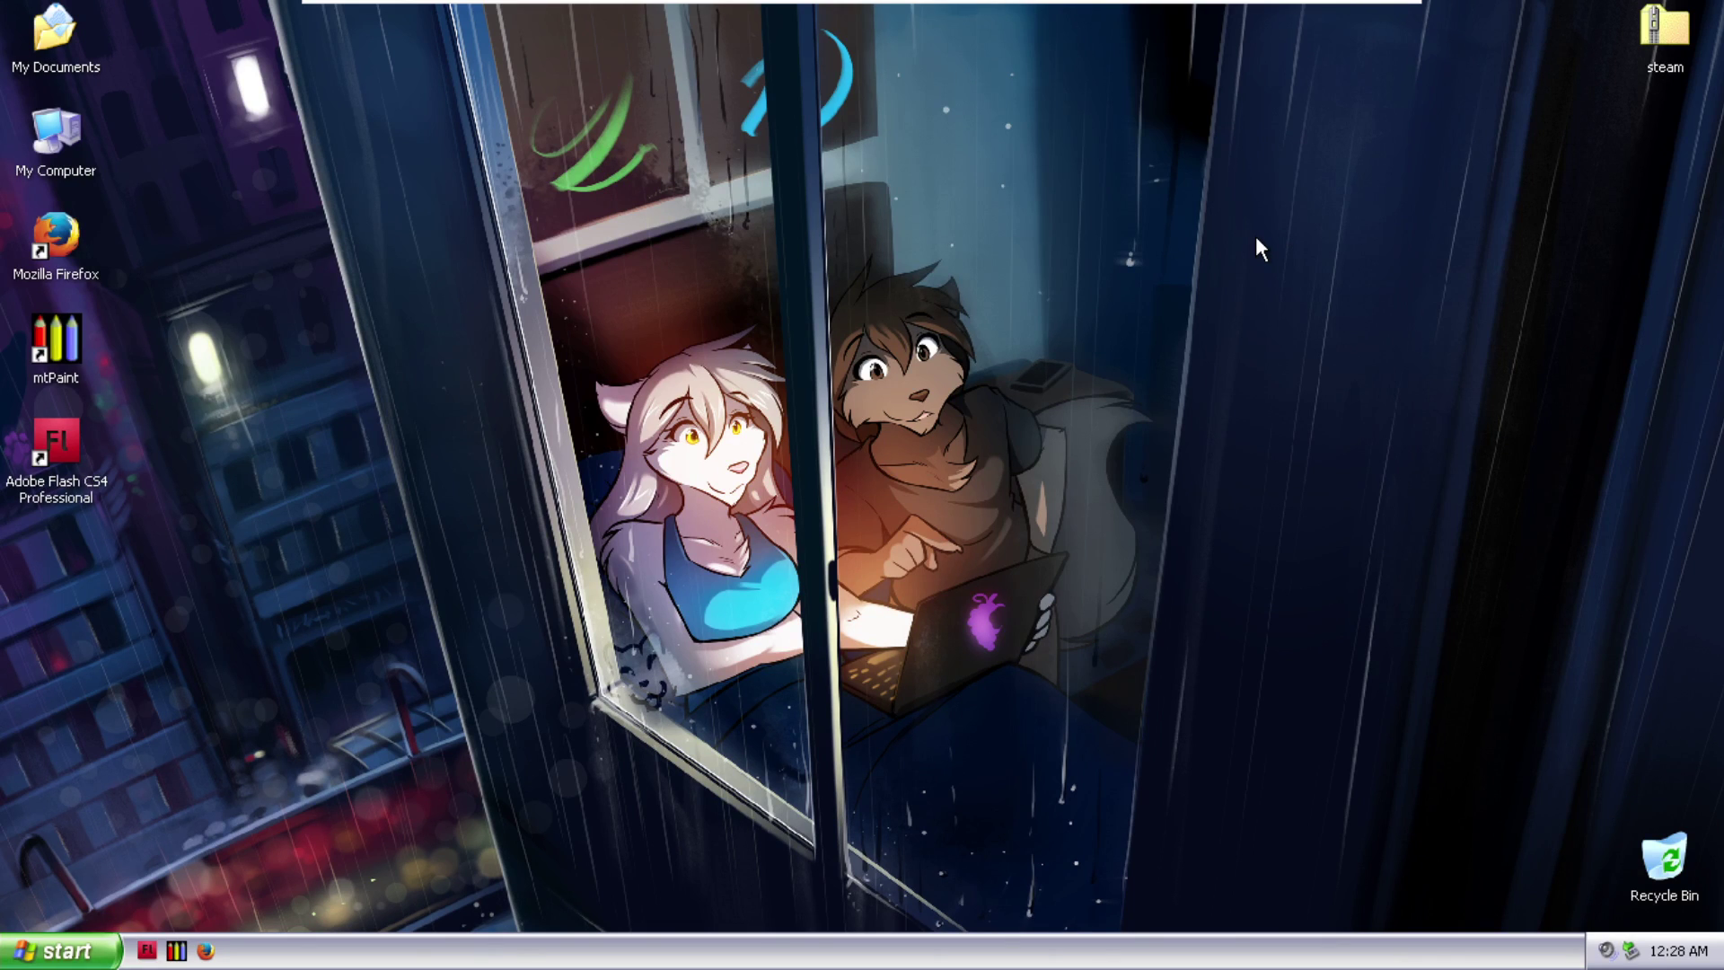
# - Switch to the YouTube Studio live dashboard in Firefox and request the end of the Working With Flash stream
pyautogui.press('super')
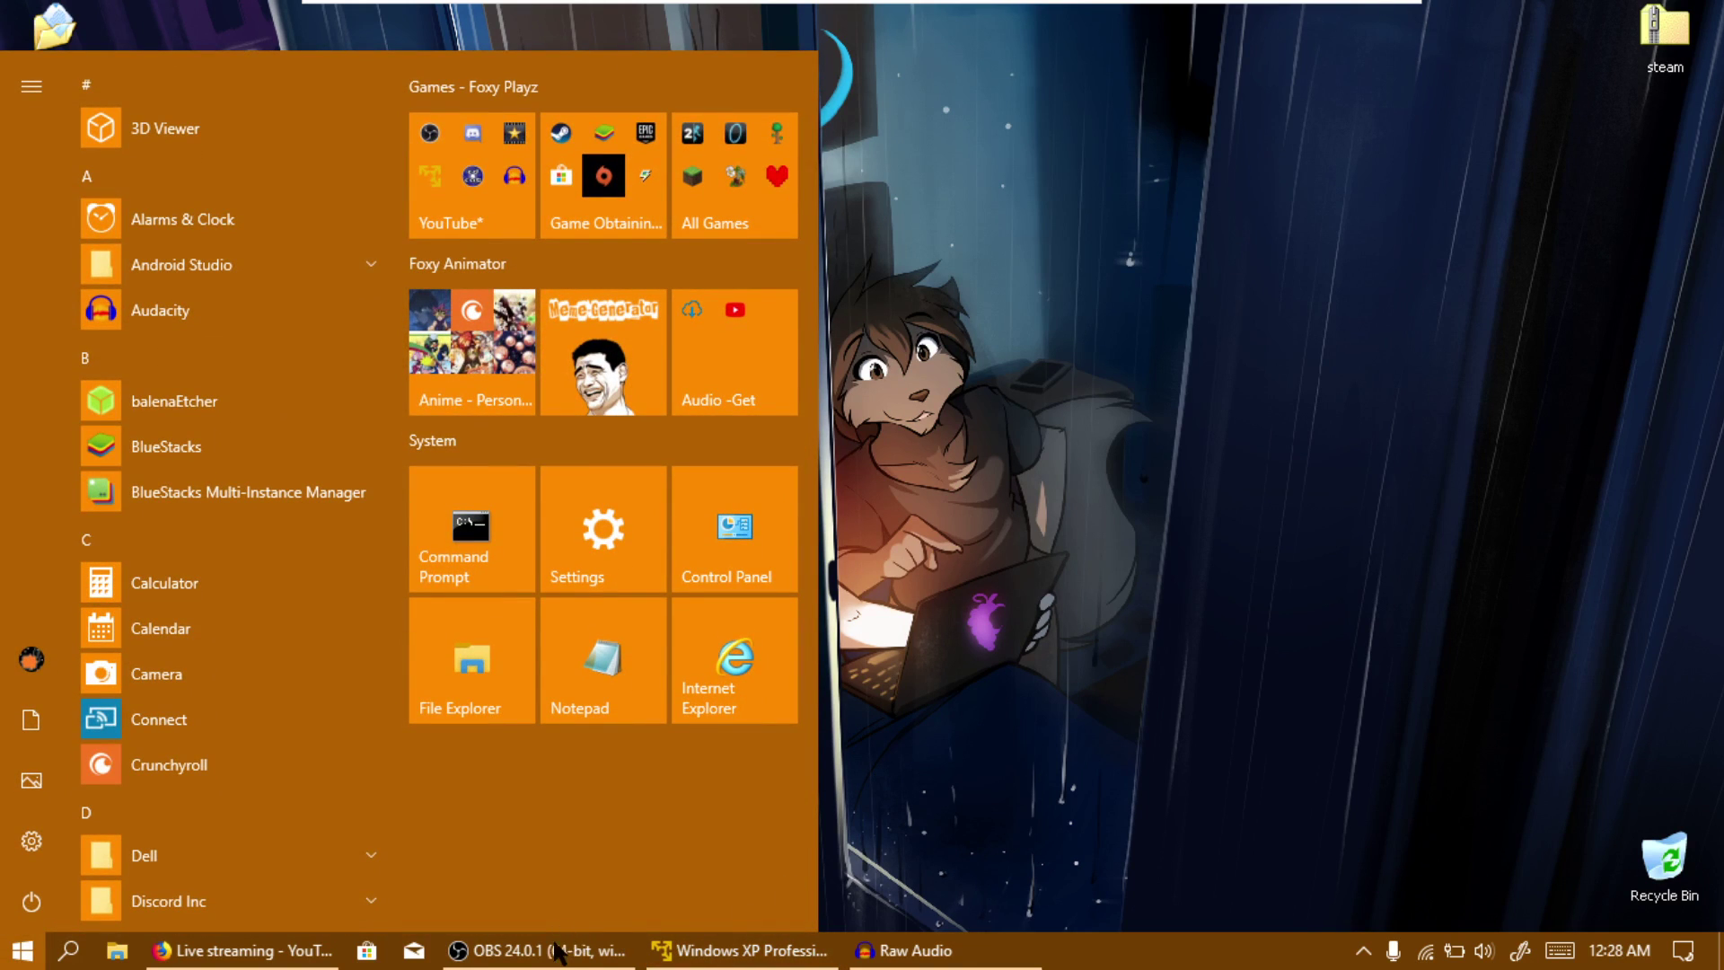
pyautogui.click(296, 950)
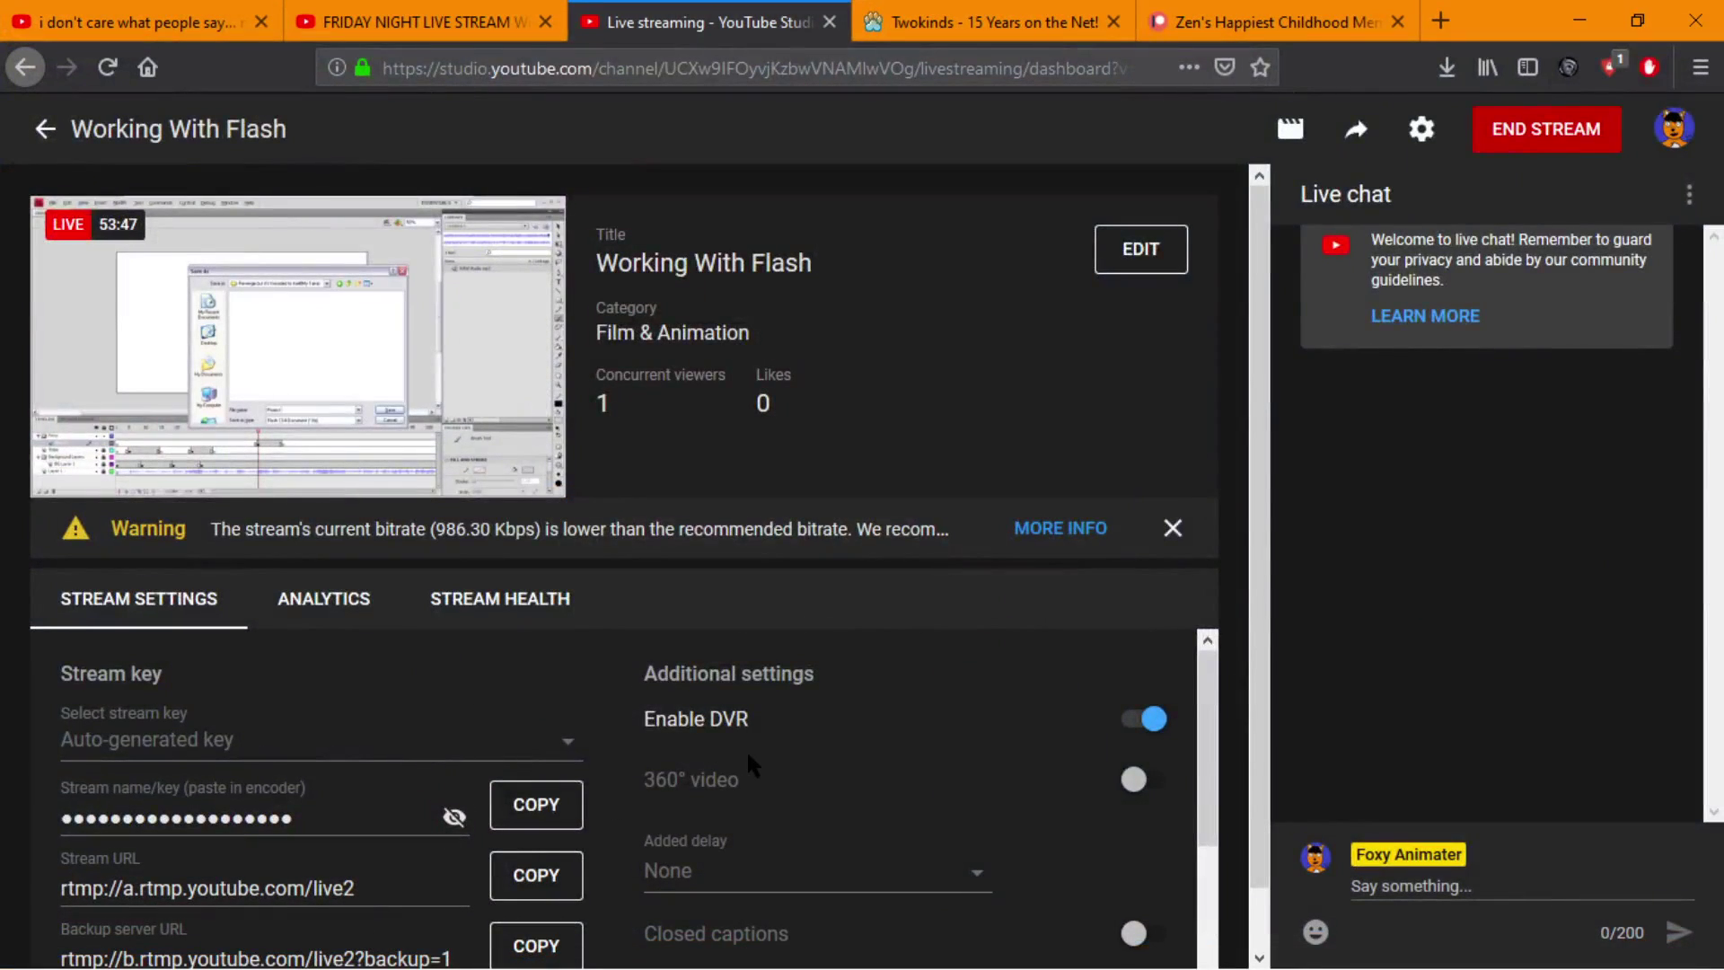
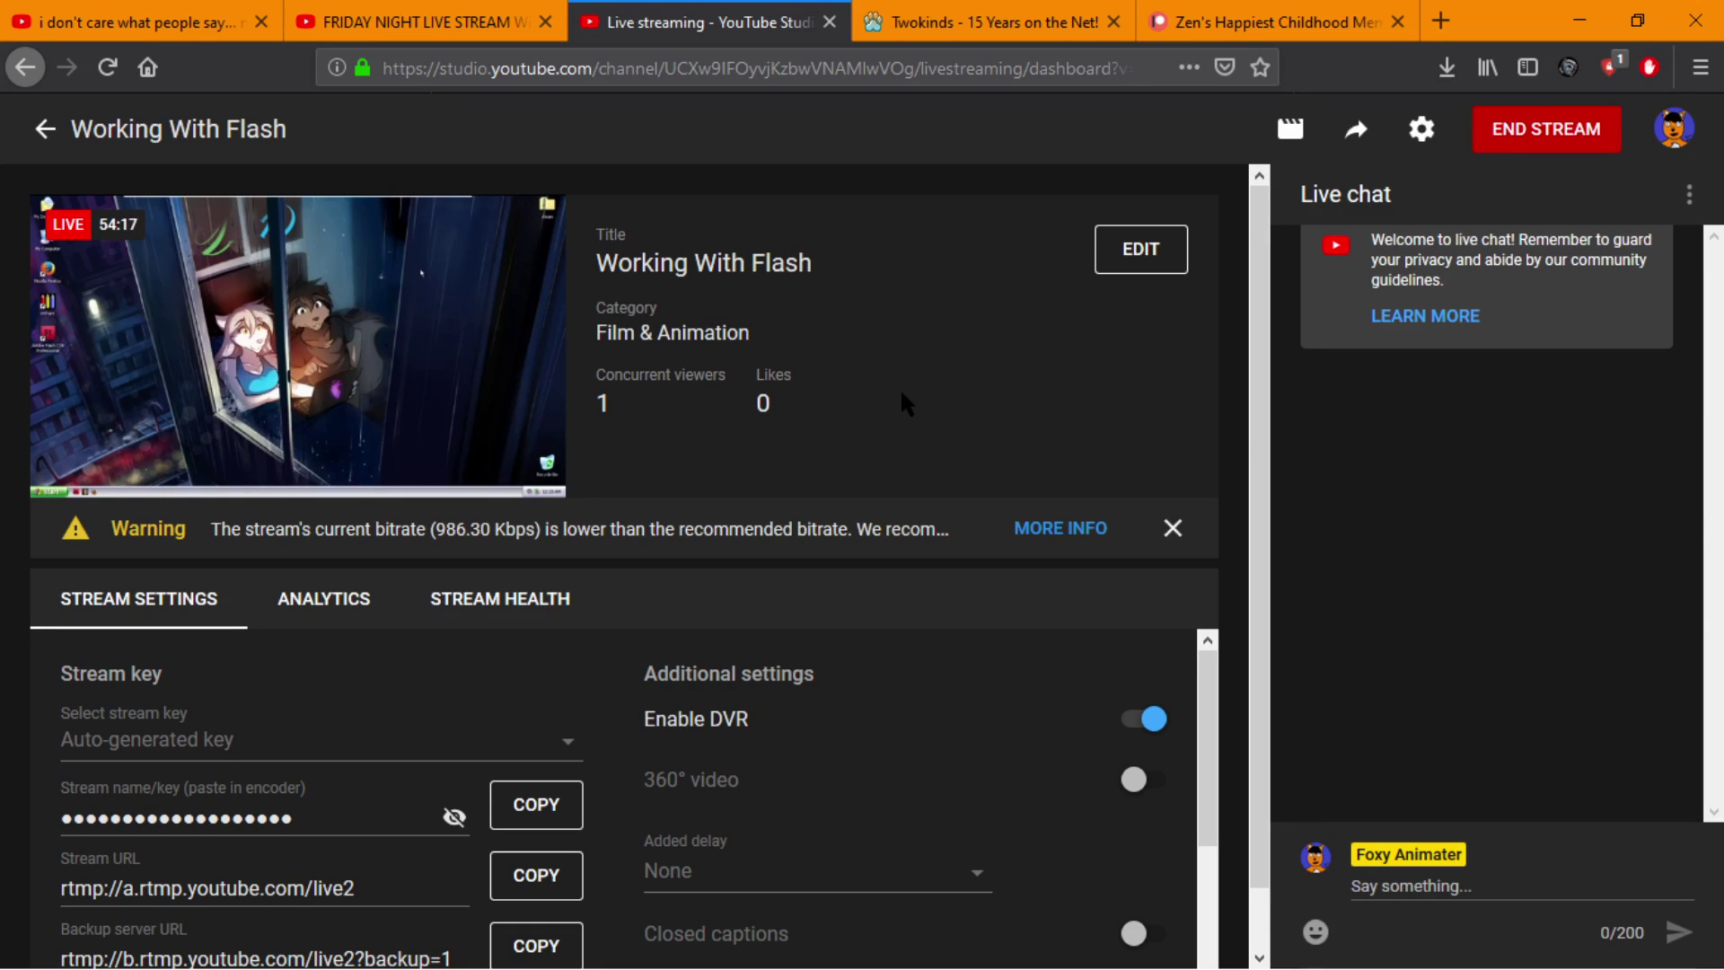
pyautogui.moveTo(344, 368)
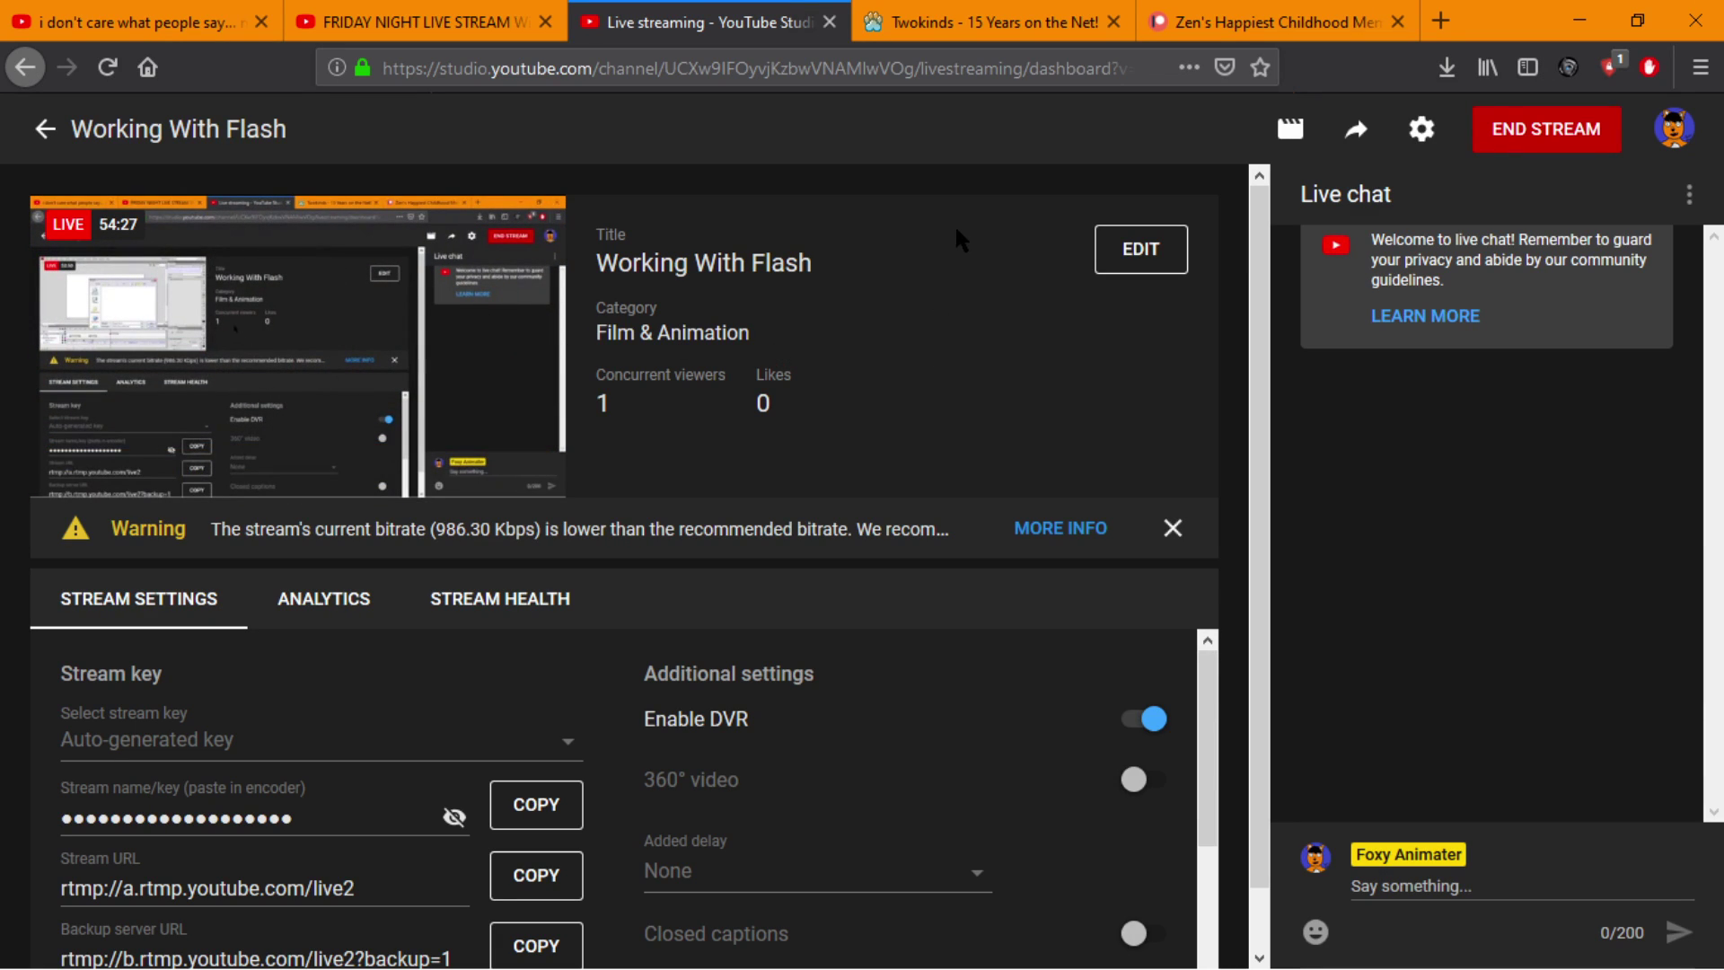
pyautogui.click(1545, 144)
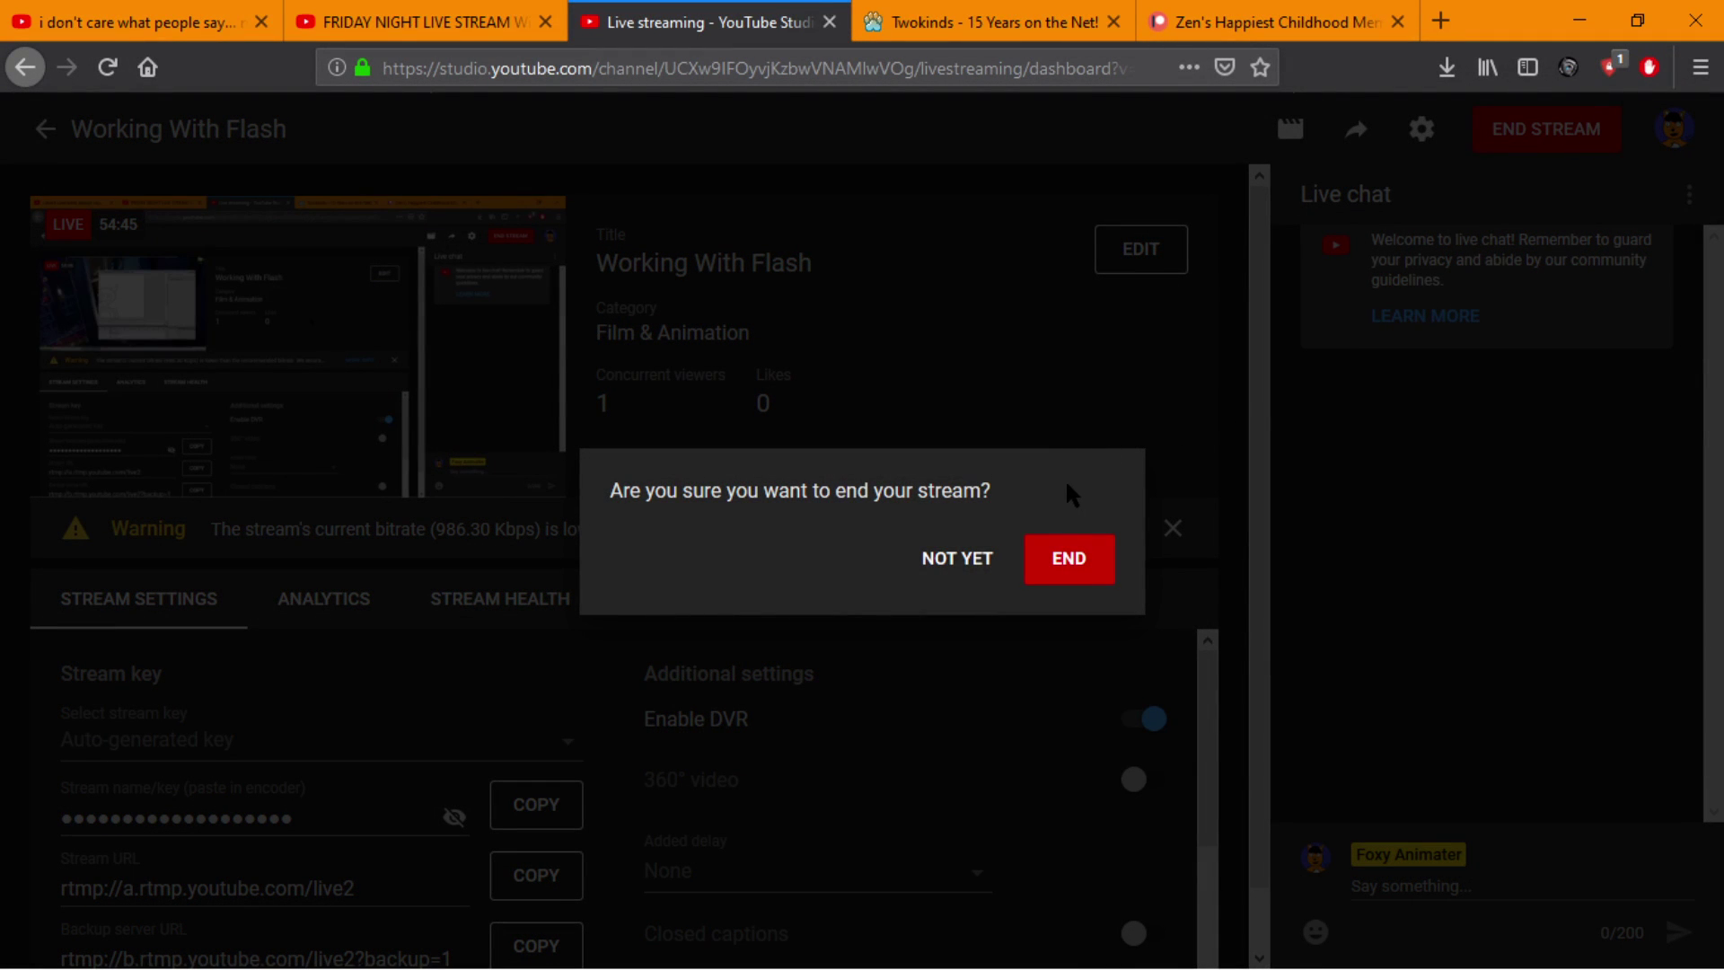